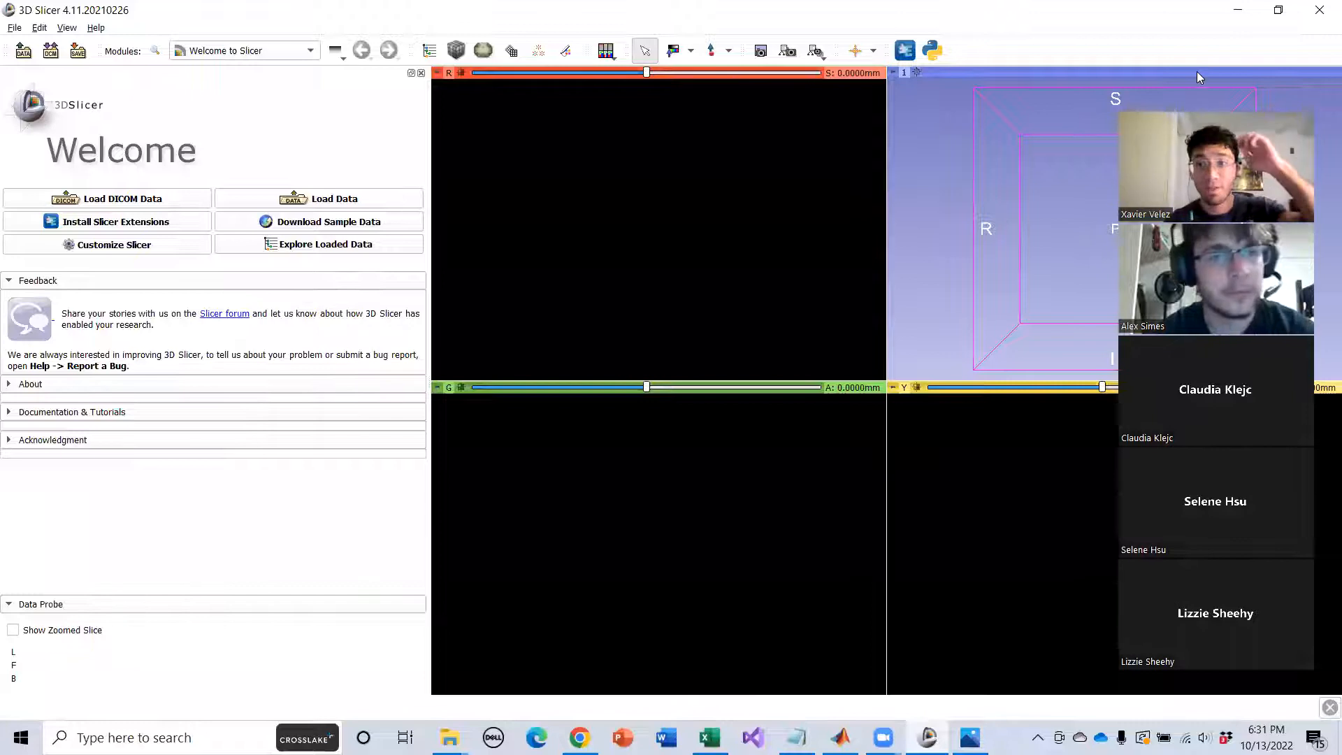
Load the built-in CTACardio sample dataset and look through its axial slices around the heart.
left_click_drag(1196, 72, 1246, 19)
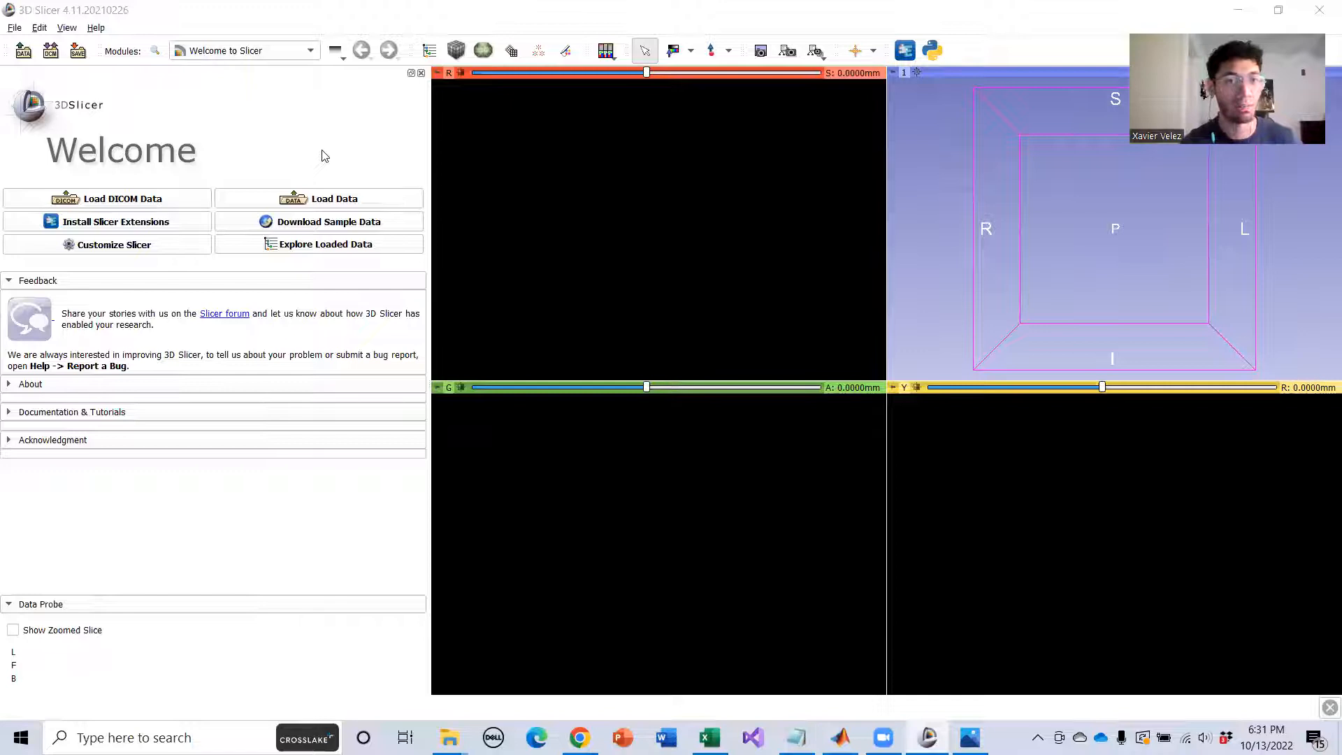
left_click(14, 28)
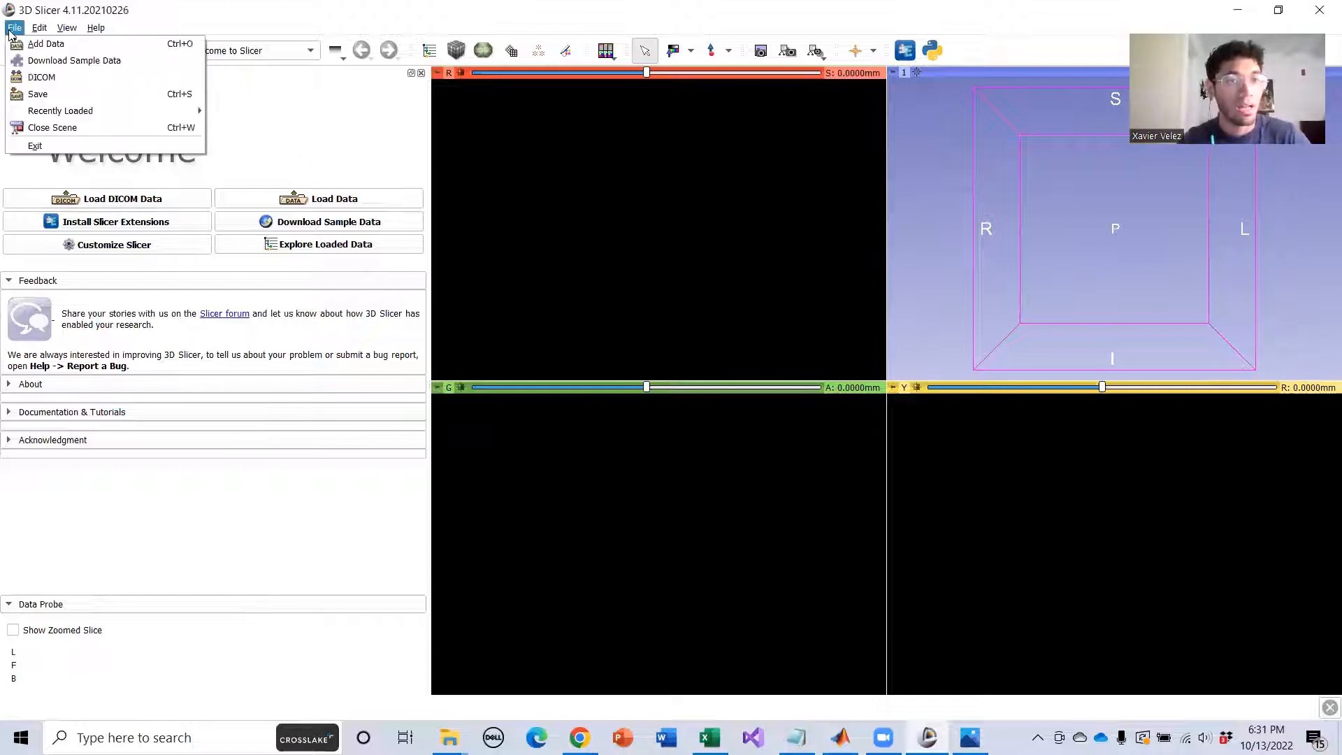
left_click(75, 61)
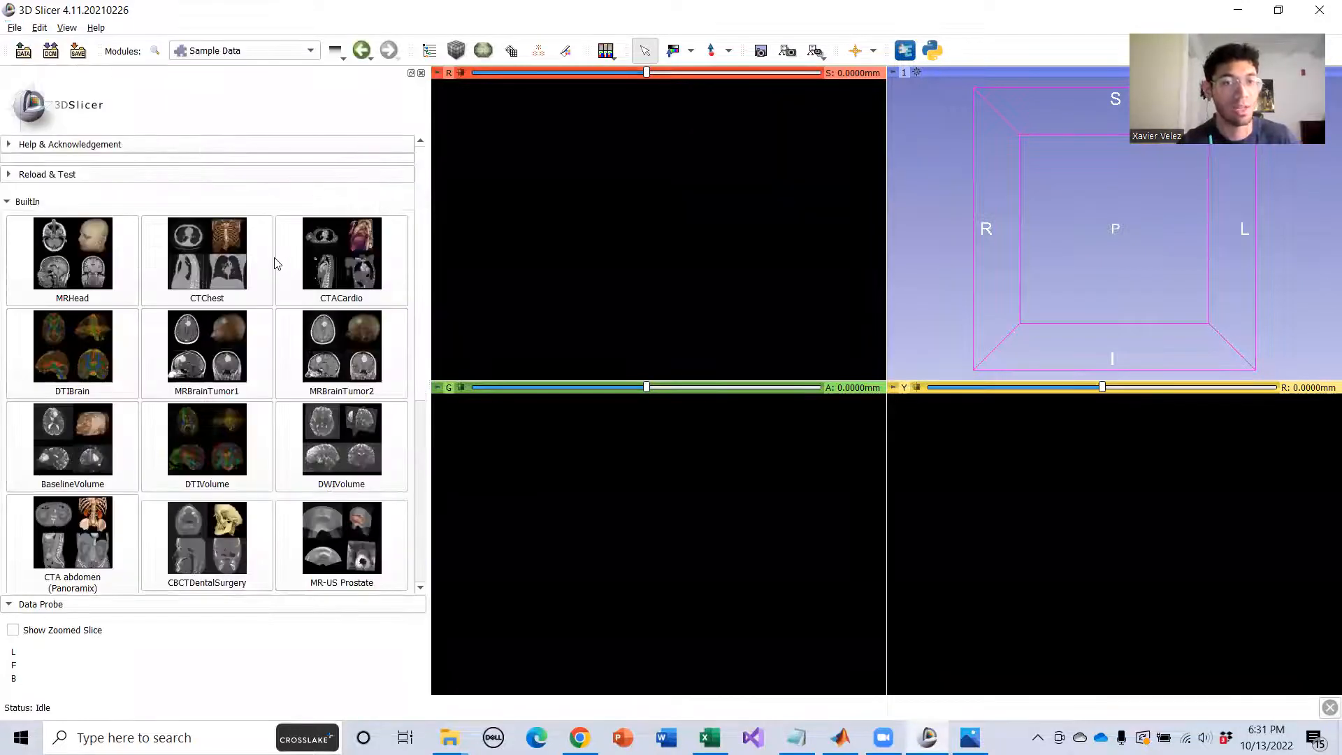
left_click(325, 285)
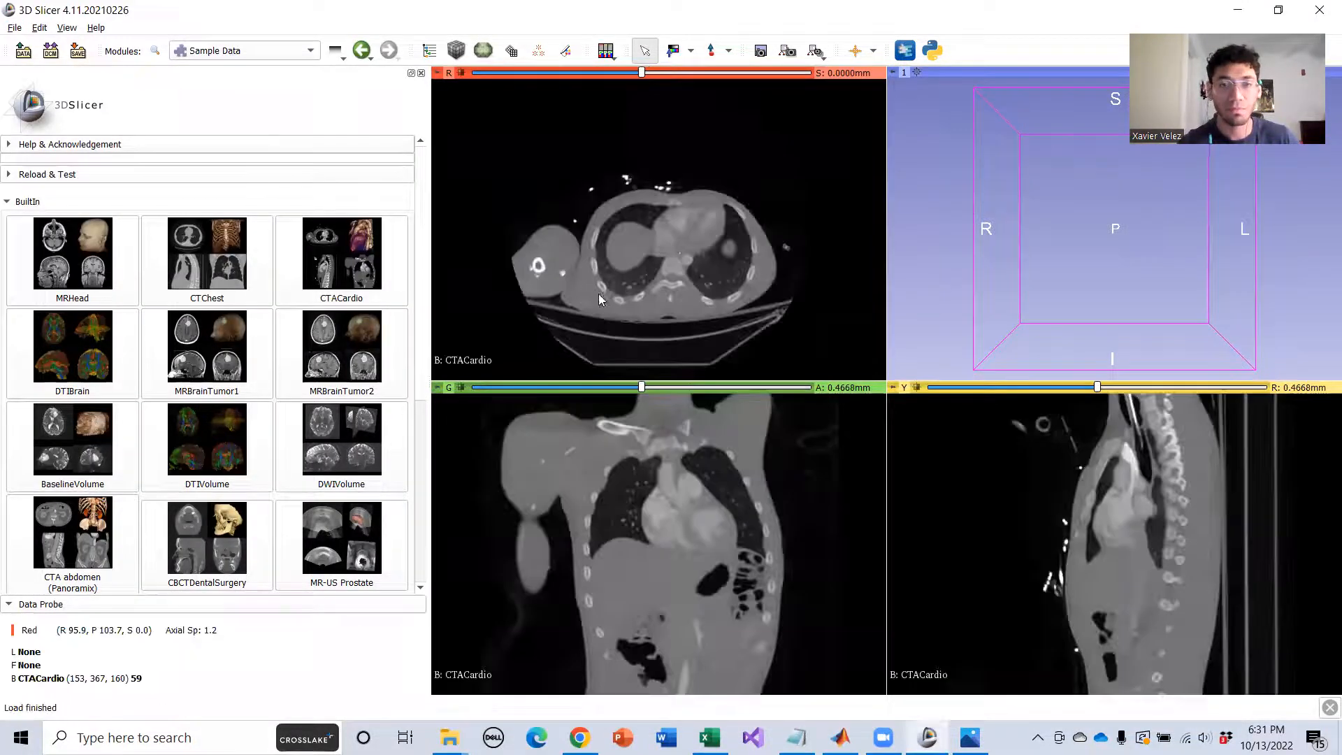
scroll(685, 222, "up", 15)
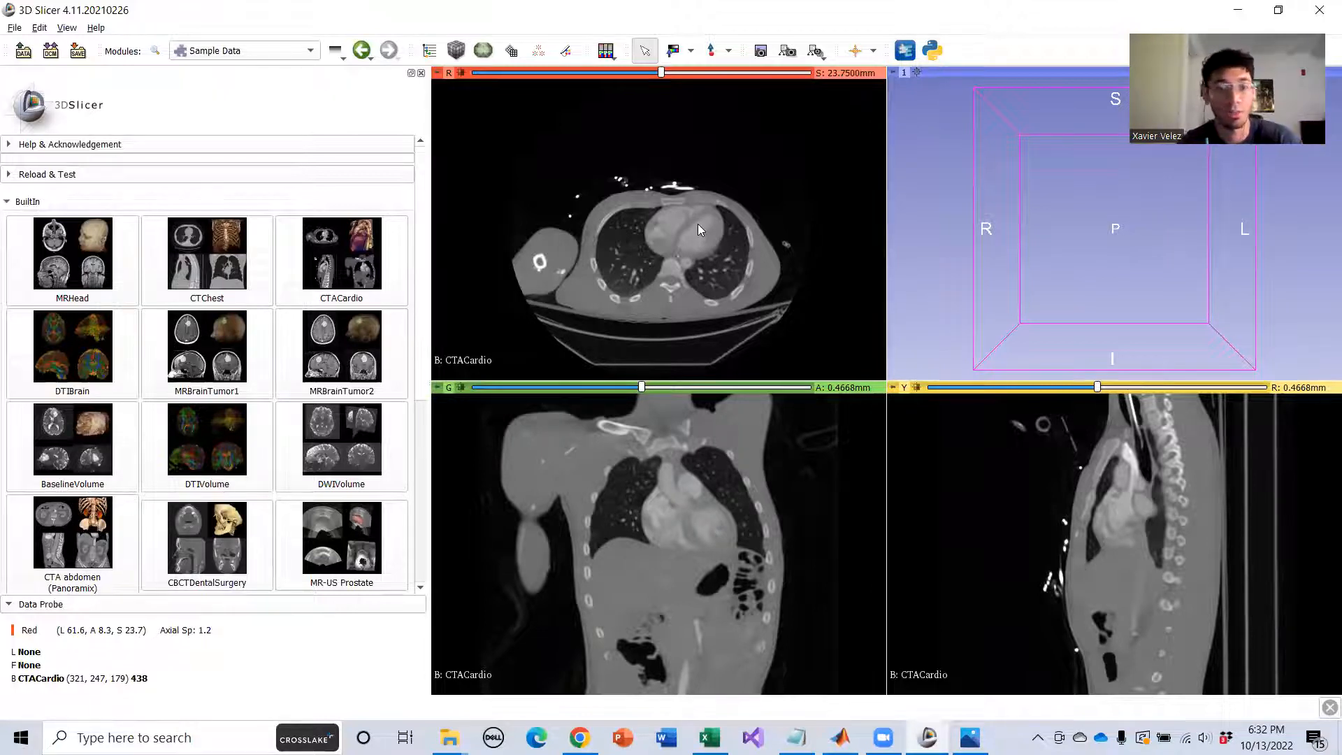
scroll(681, 248, "down", 9)
scroll(688, 244, "up", 16)
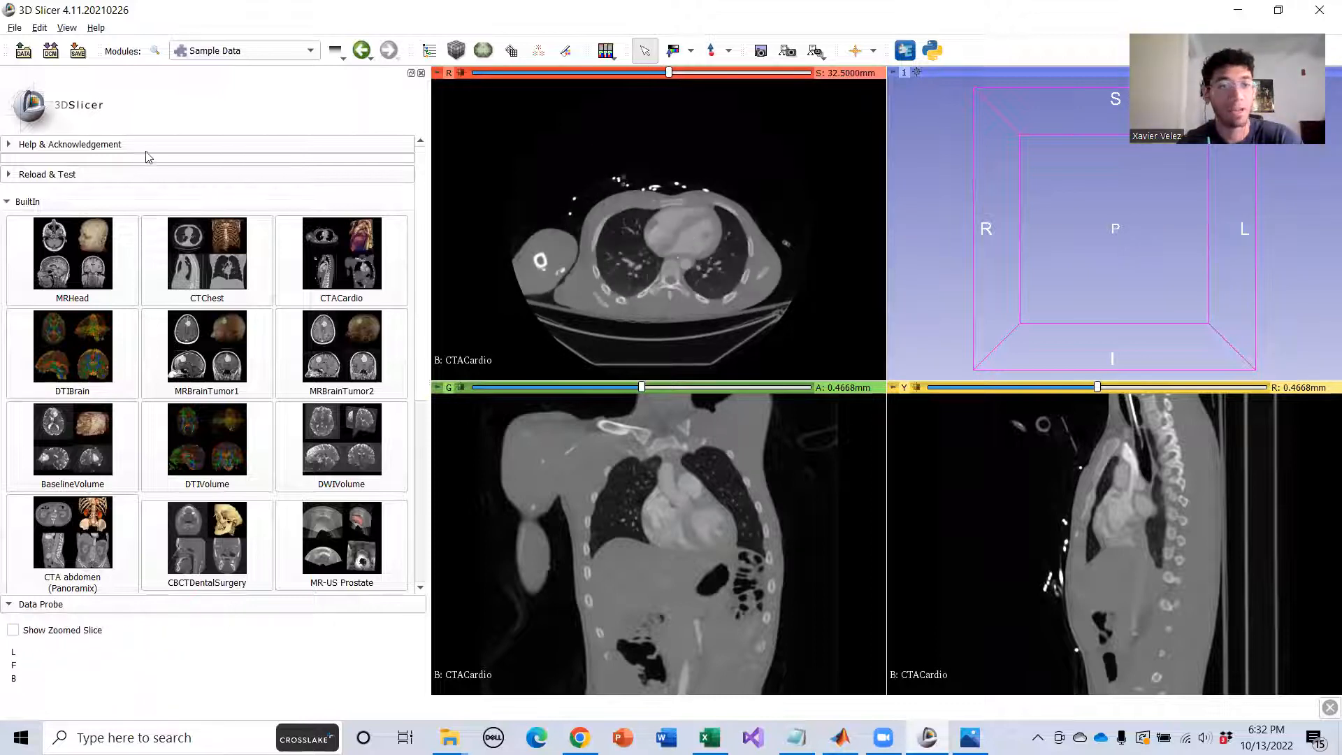
Look over the studies and series of both de-identified patients in the DICOM database, then return to the sample data.
left_click(51, 50)
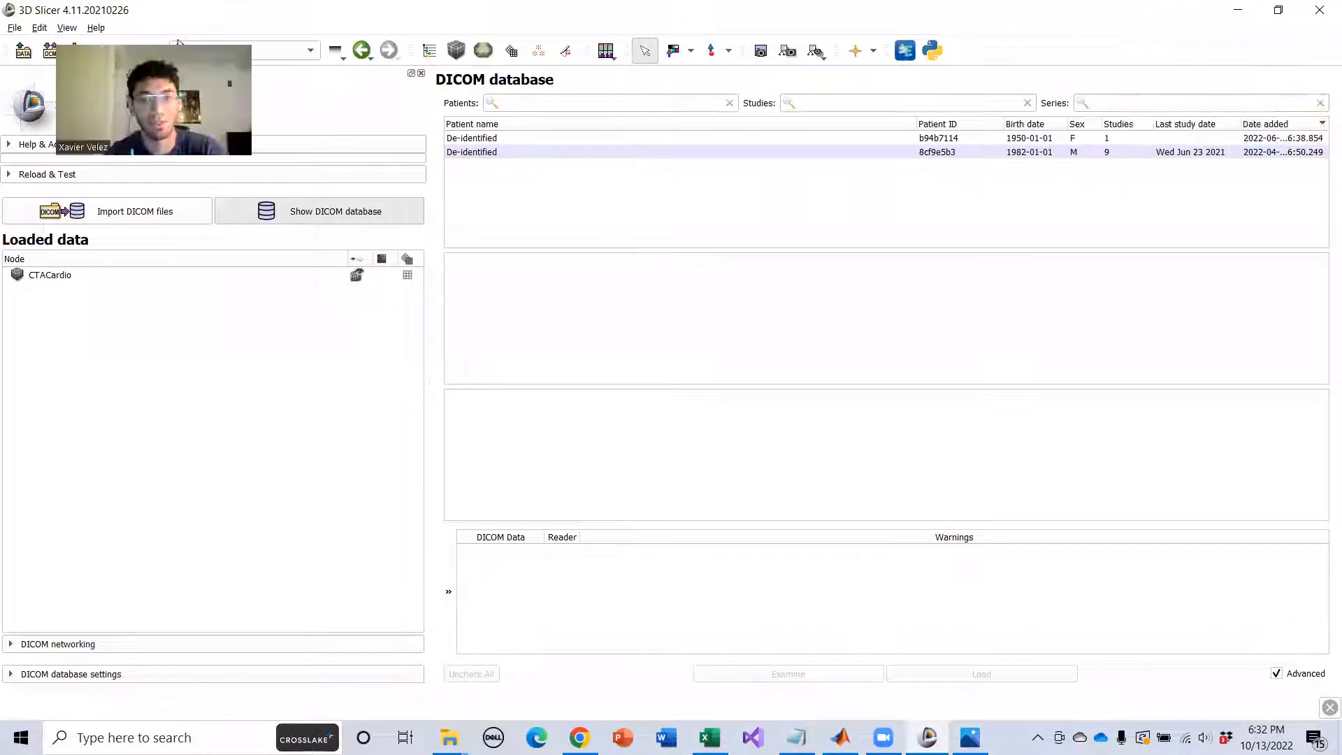
left_click(807, 140)
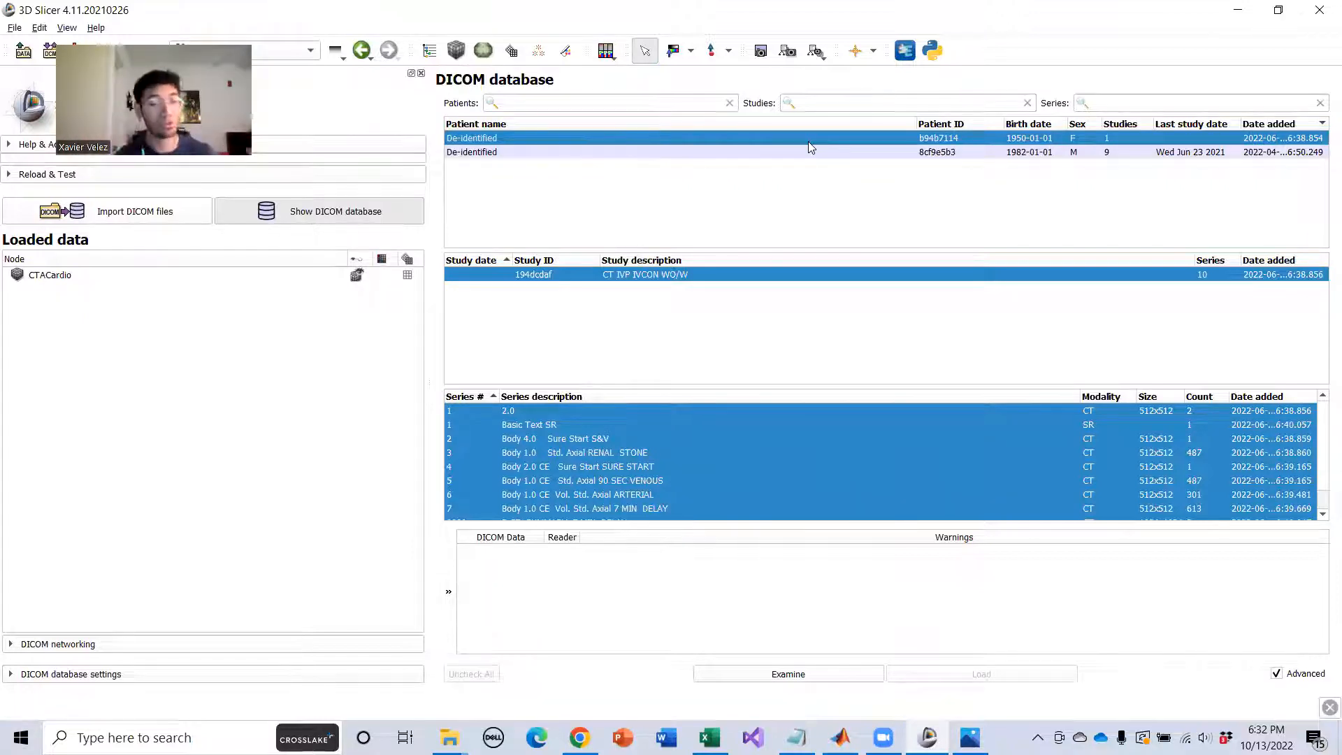
left_click(637, 150)
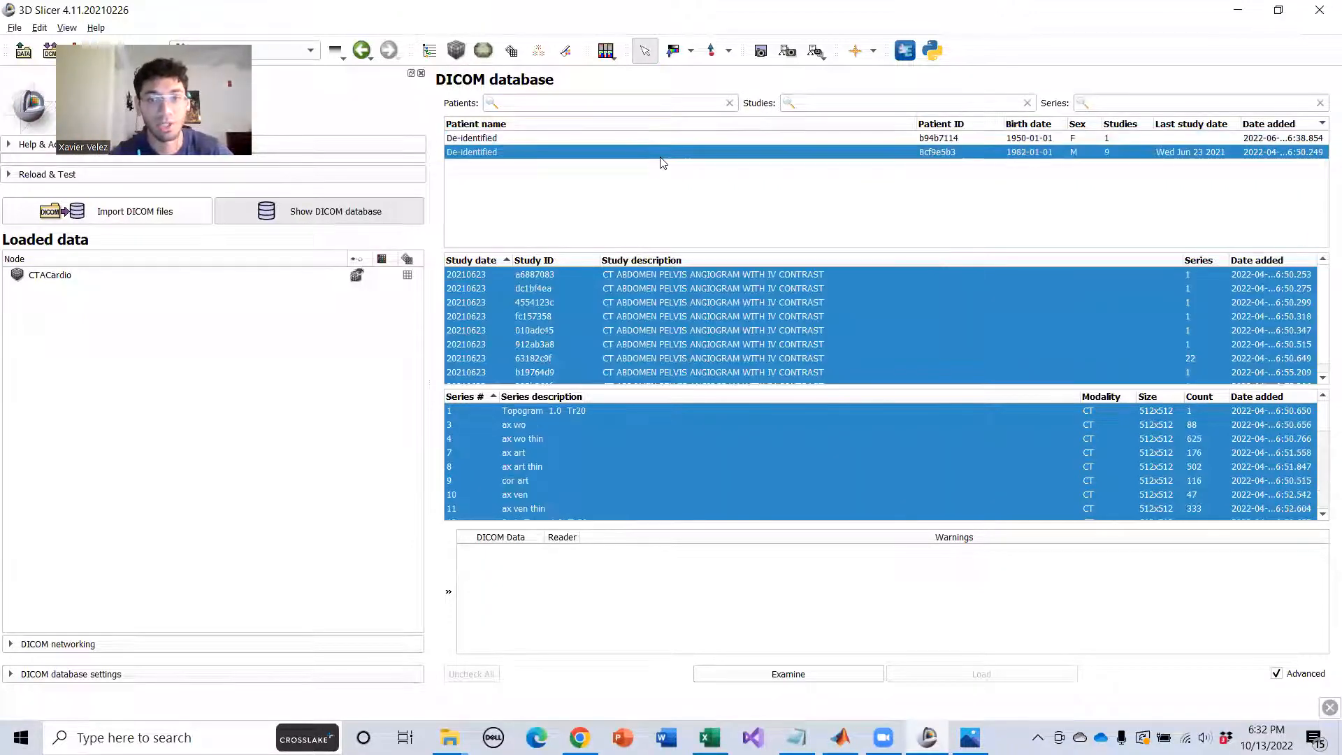
left_click(635, 143)
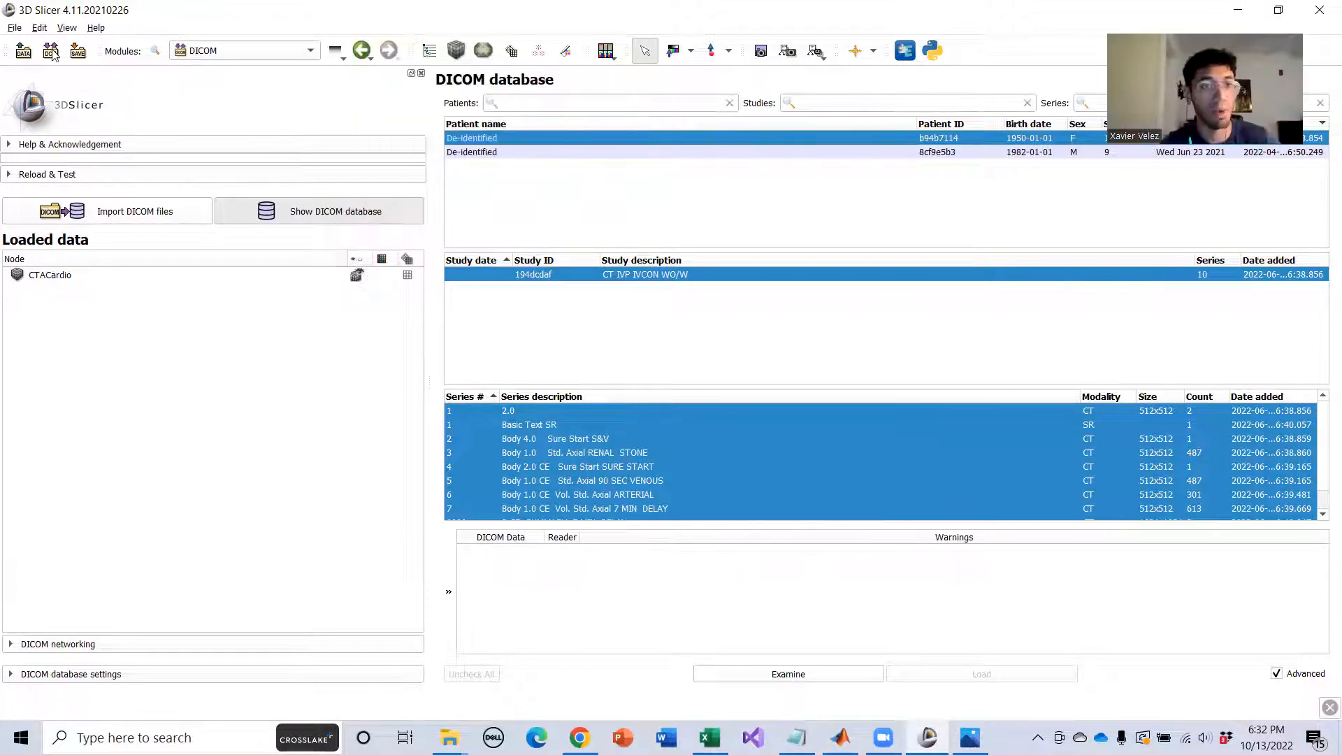
left_click(14, 27)
left_click(42, 57)
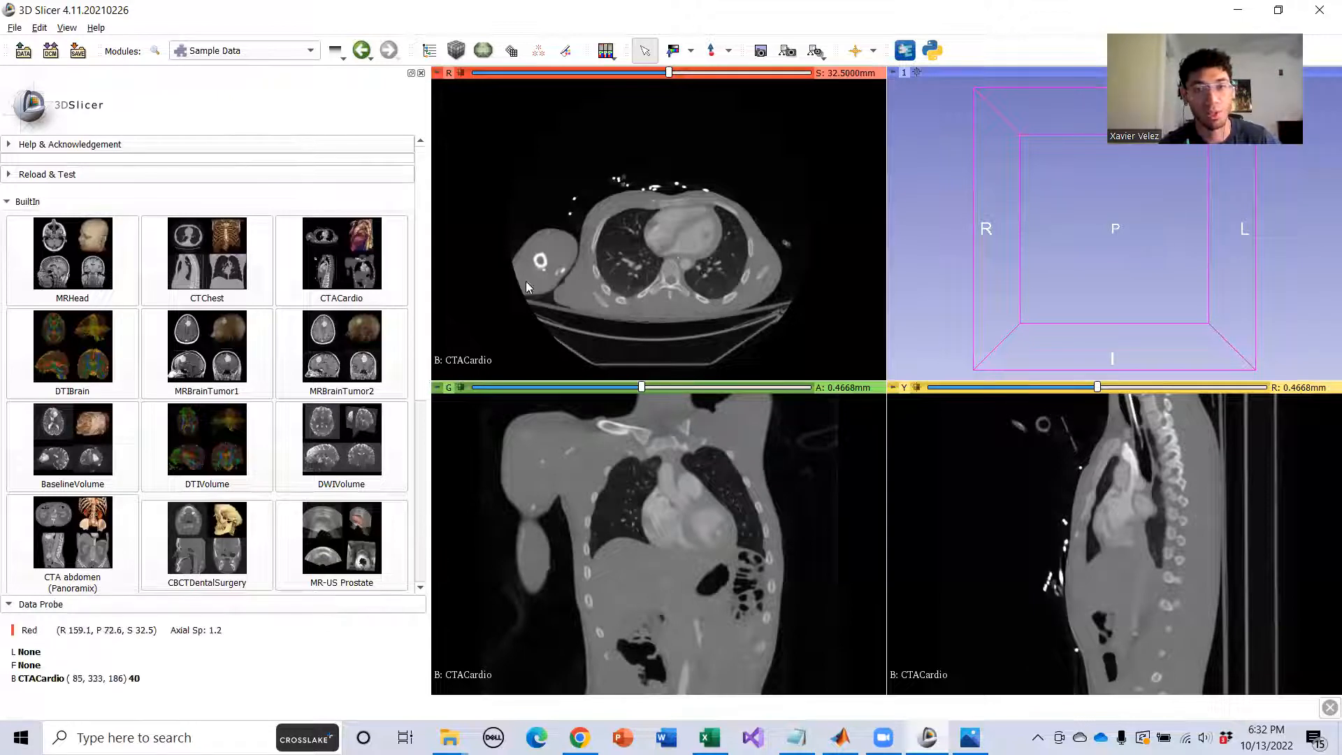
Examine the heart in the CTACardio scan across the coronal, axial and sagittal slices.
scroll(695, 530, "down", 5)
scroll(691, 517, "up", 4)
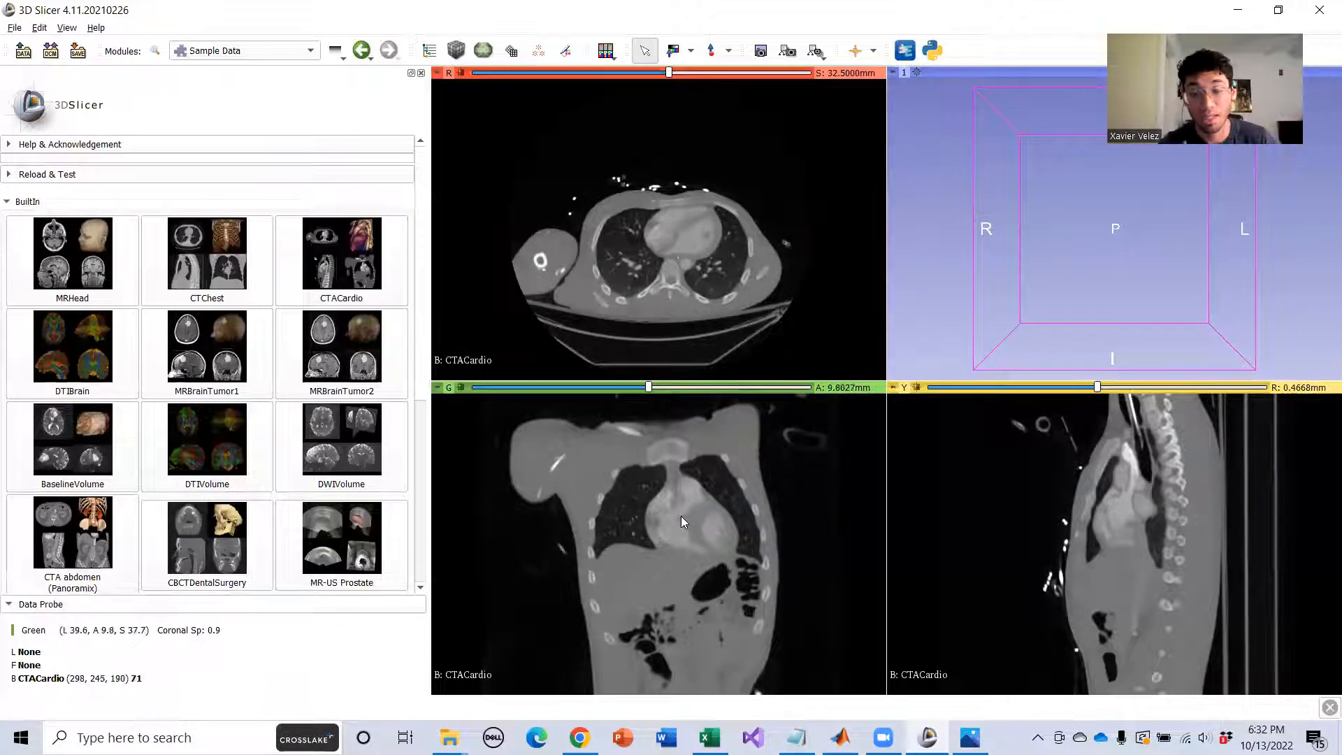
scroll(690, 464, "up", 1)
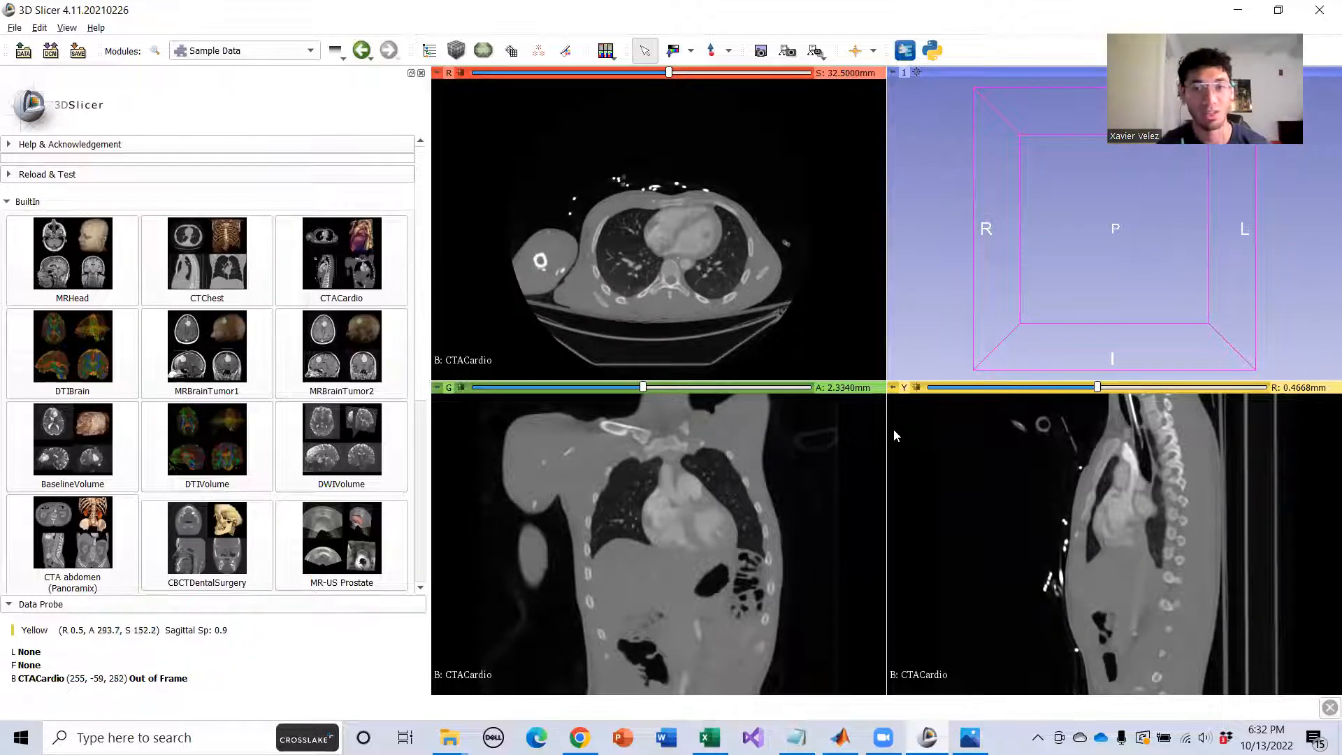
scroll(670, 246, "down", 2)
scroll(680, 220, "up", 1)
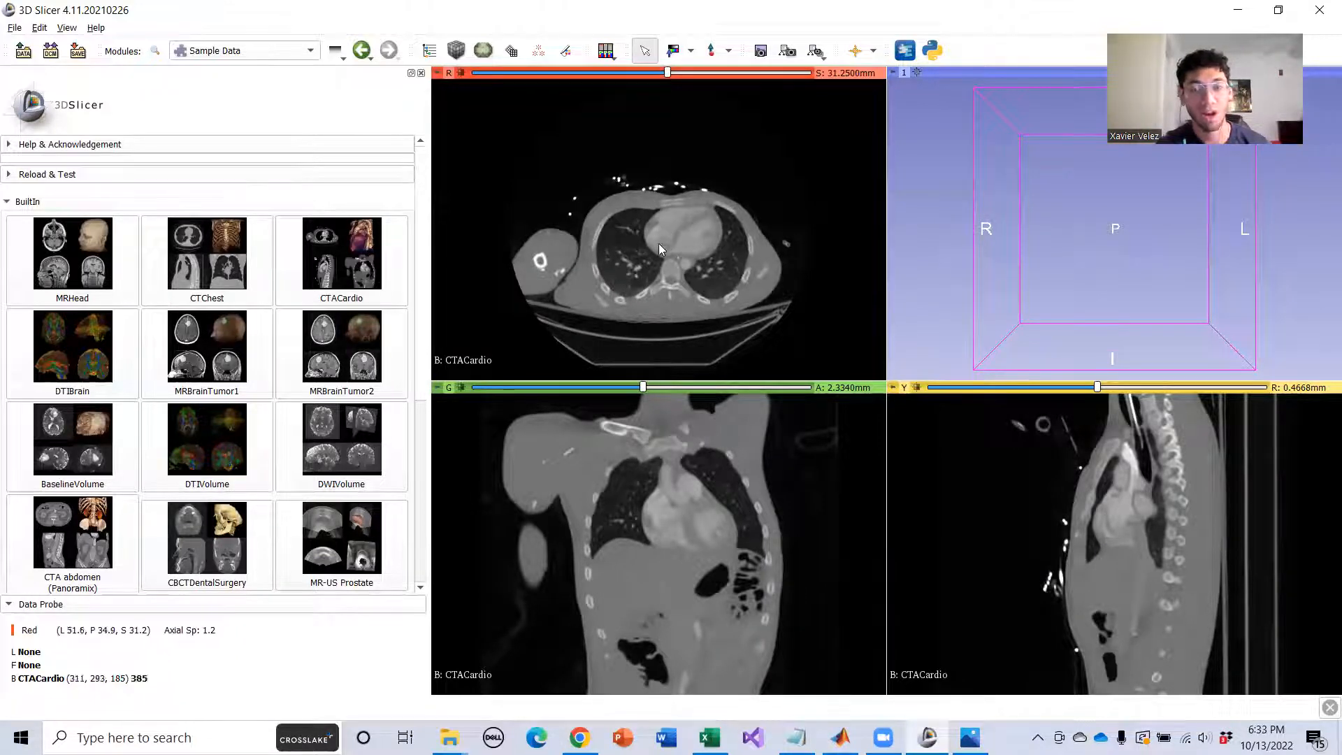
scroll(674, 253, "up", 11)
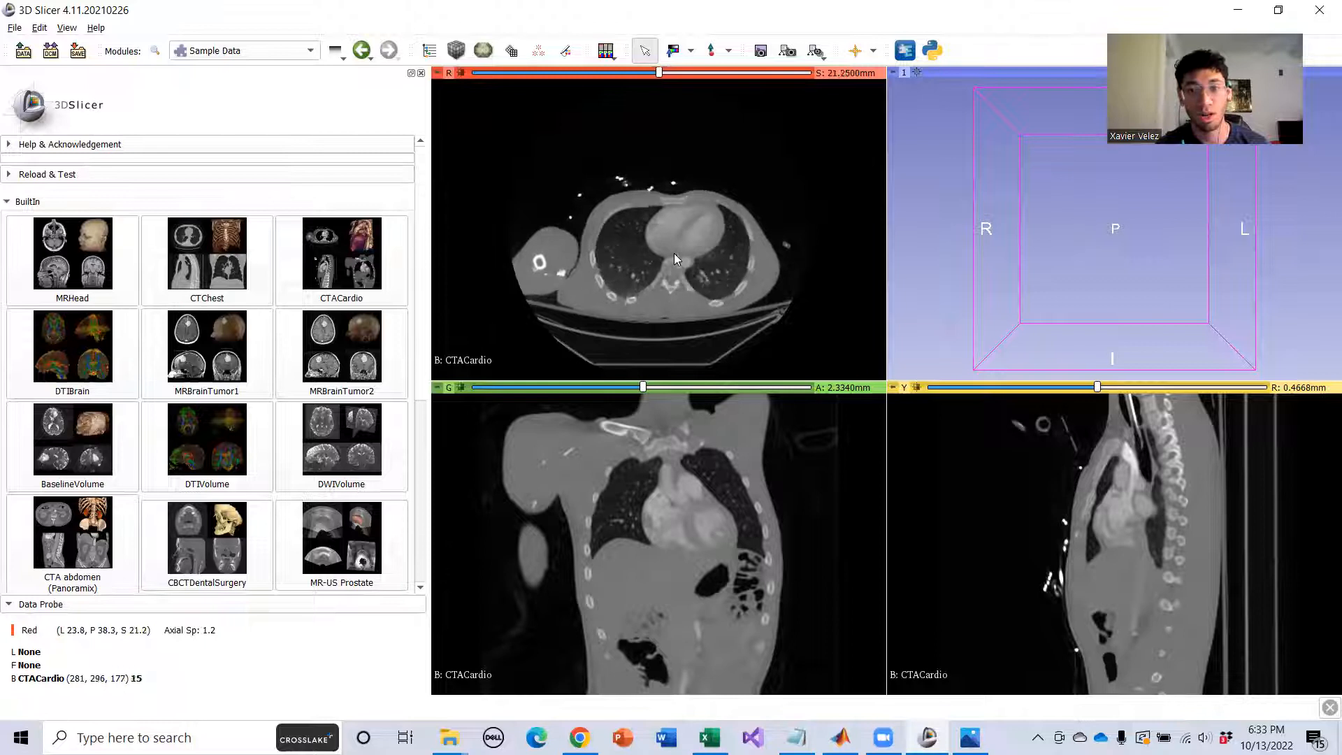
scroll(674, 253, "down", 4)
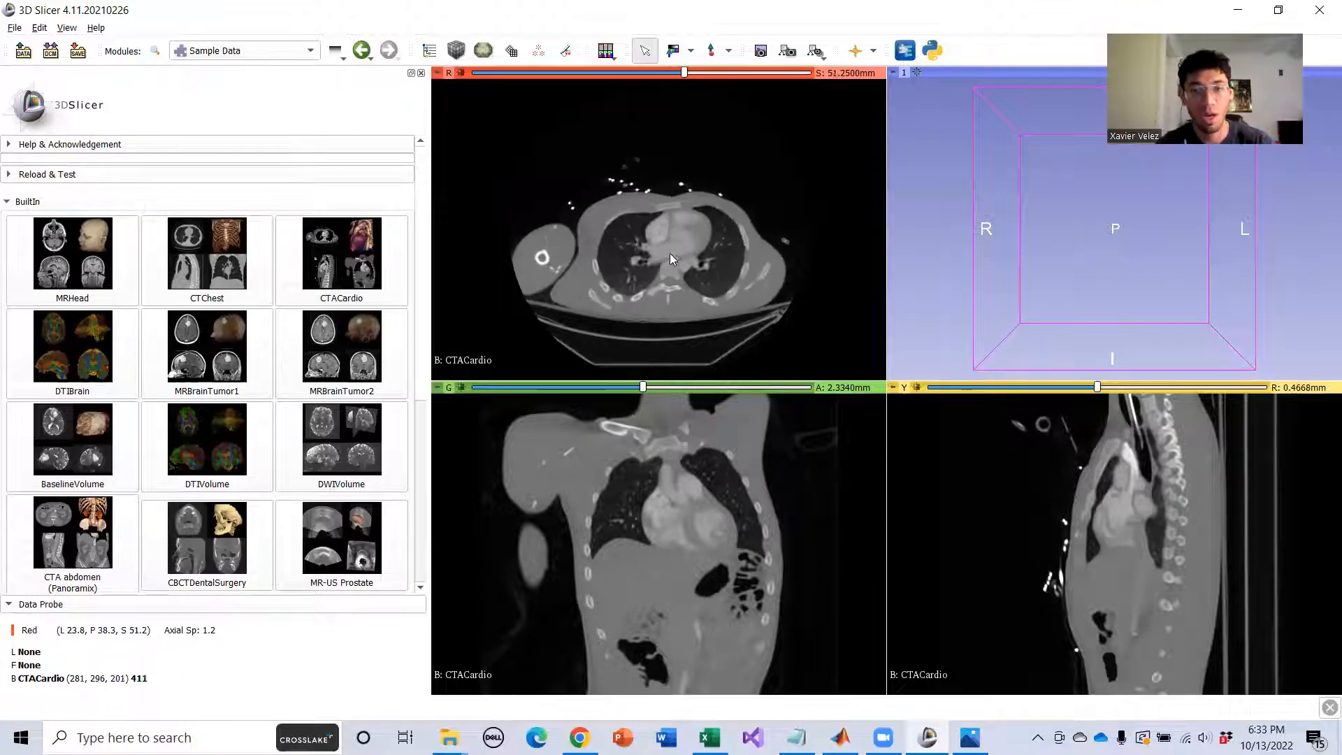
scroll(676, 527, "down", 1)
scroll(676, 527, "down", 15)
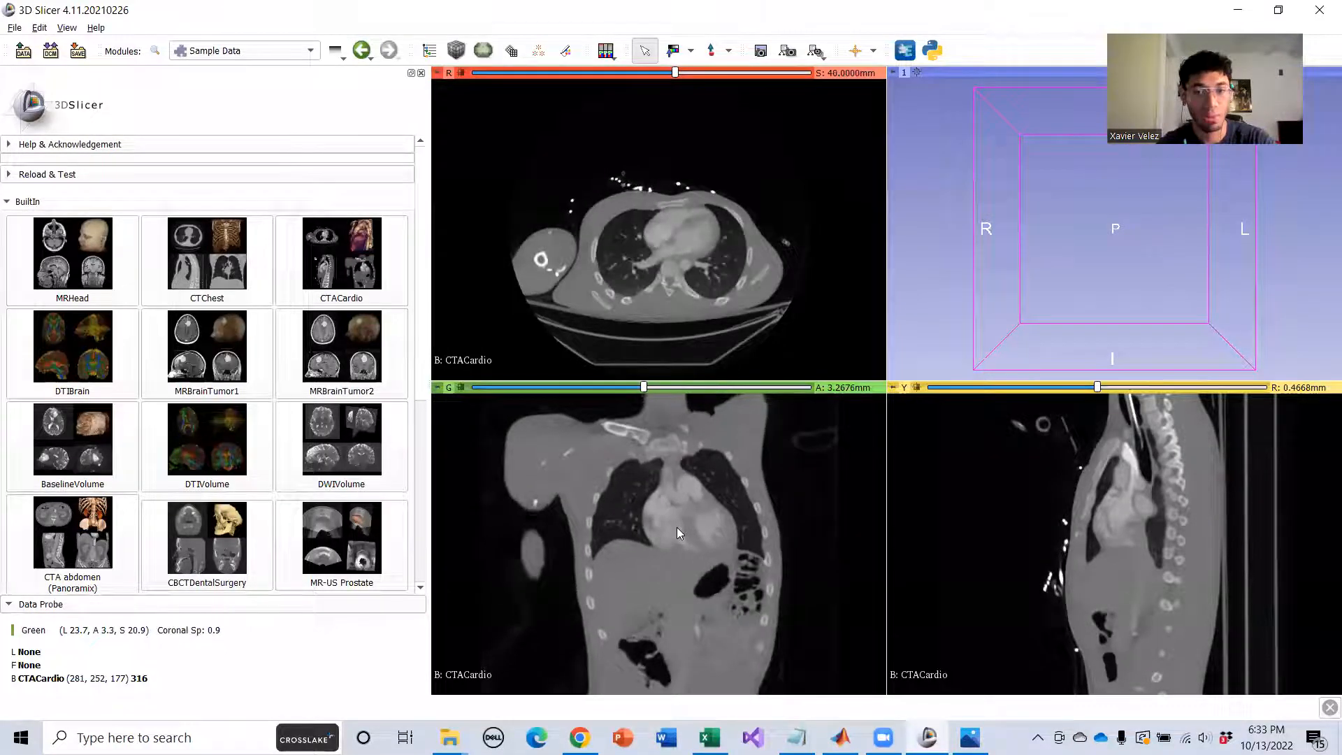
scroll(664, 492, "down", 3)
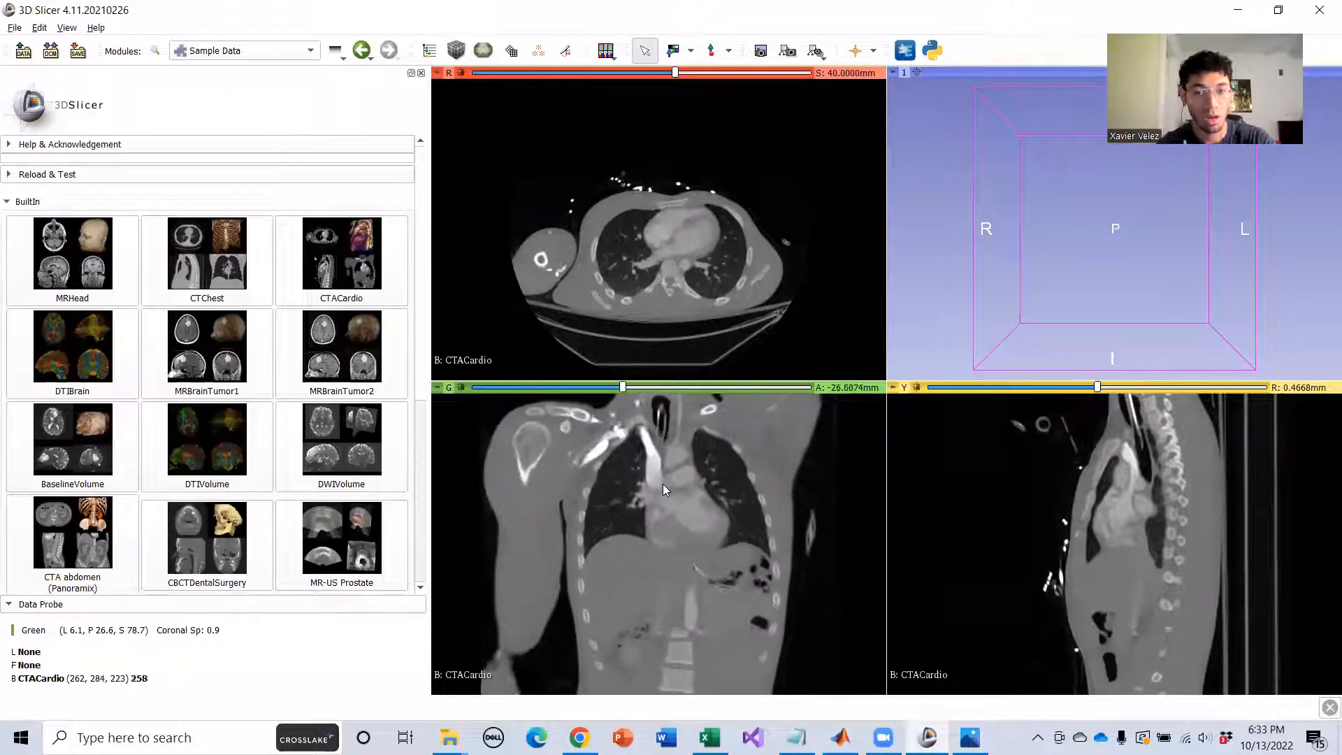
scroll(662, 484, "up", 20)
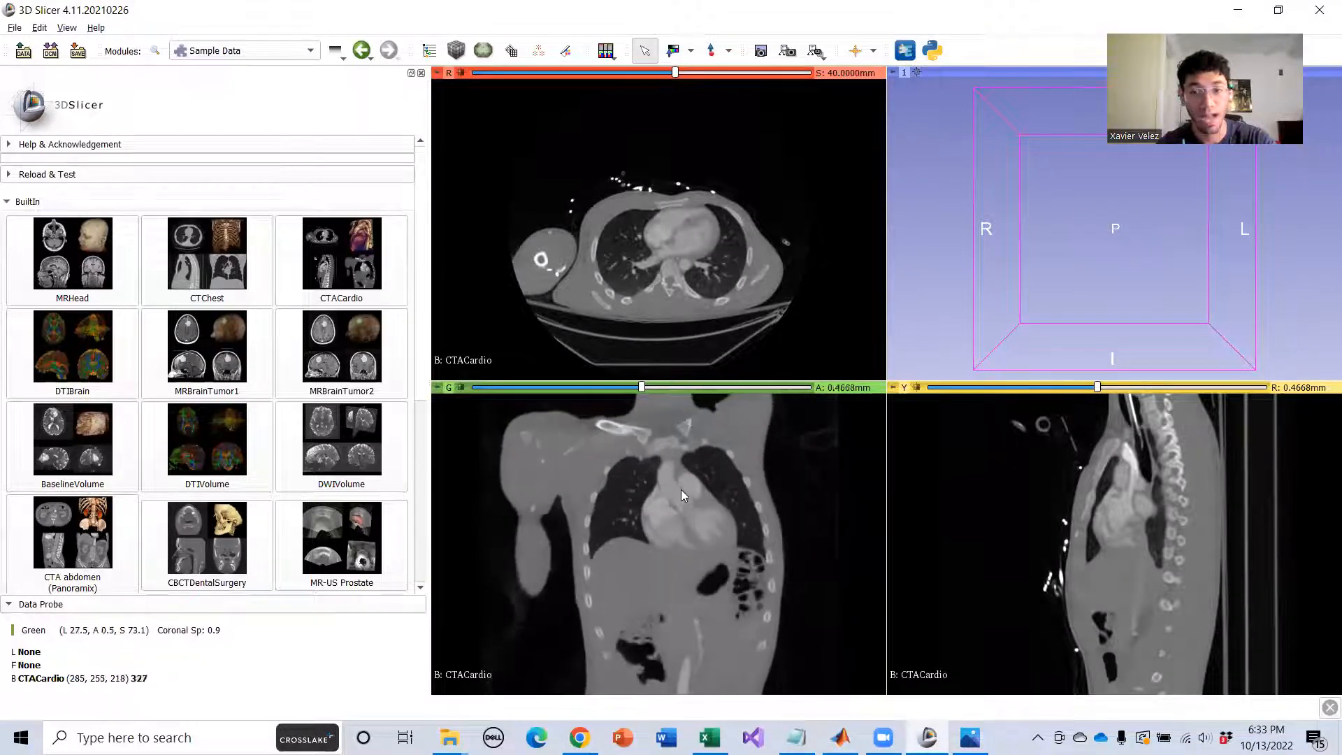
scroll(1156, 524, "down", 2)
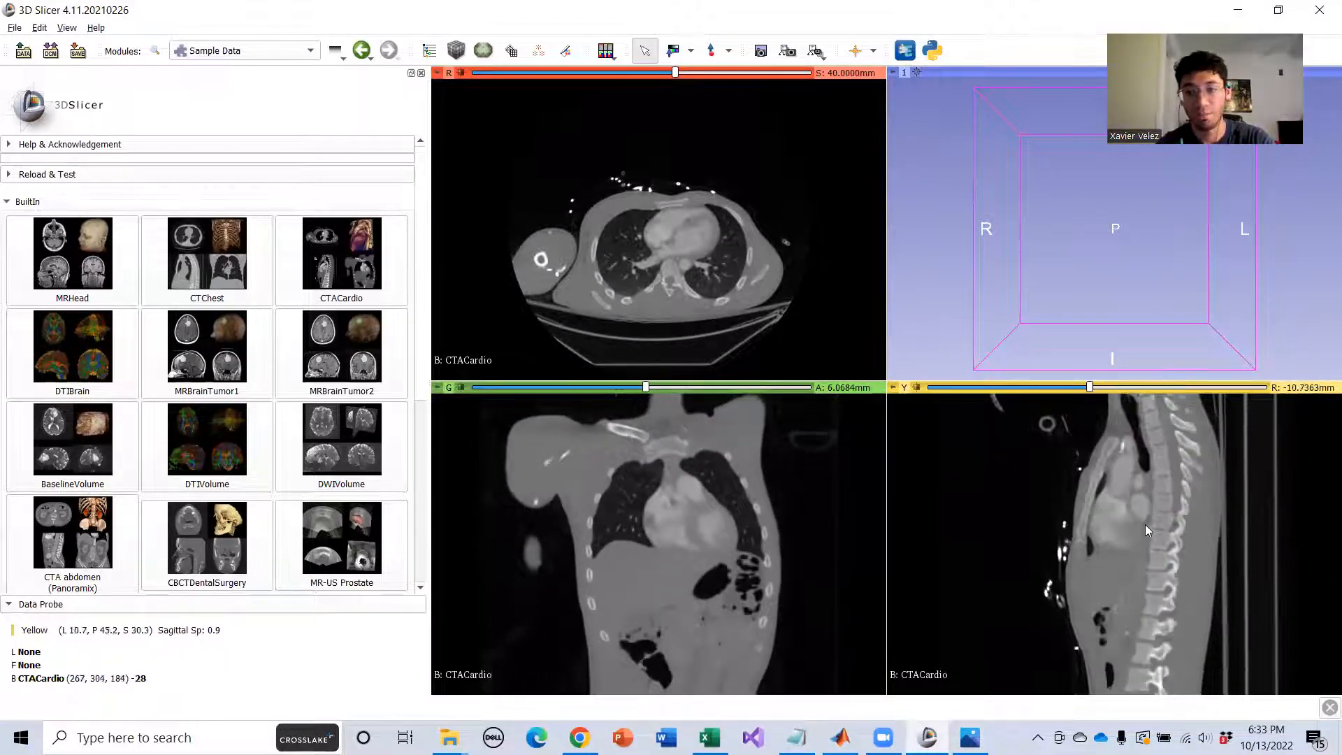
scroll(1145, 524, "down", 9)
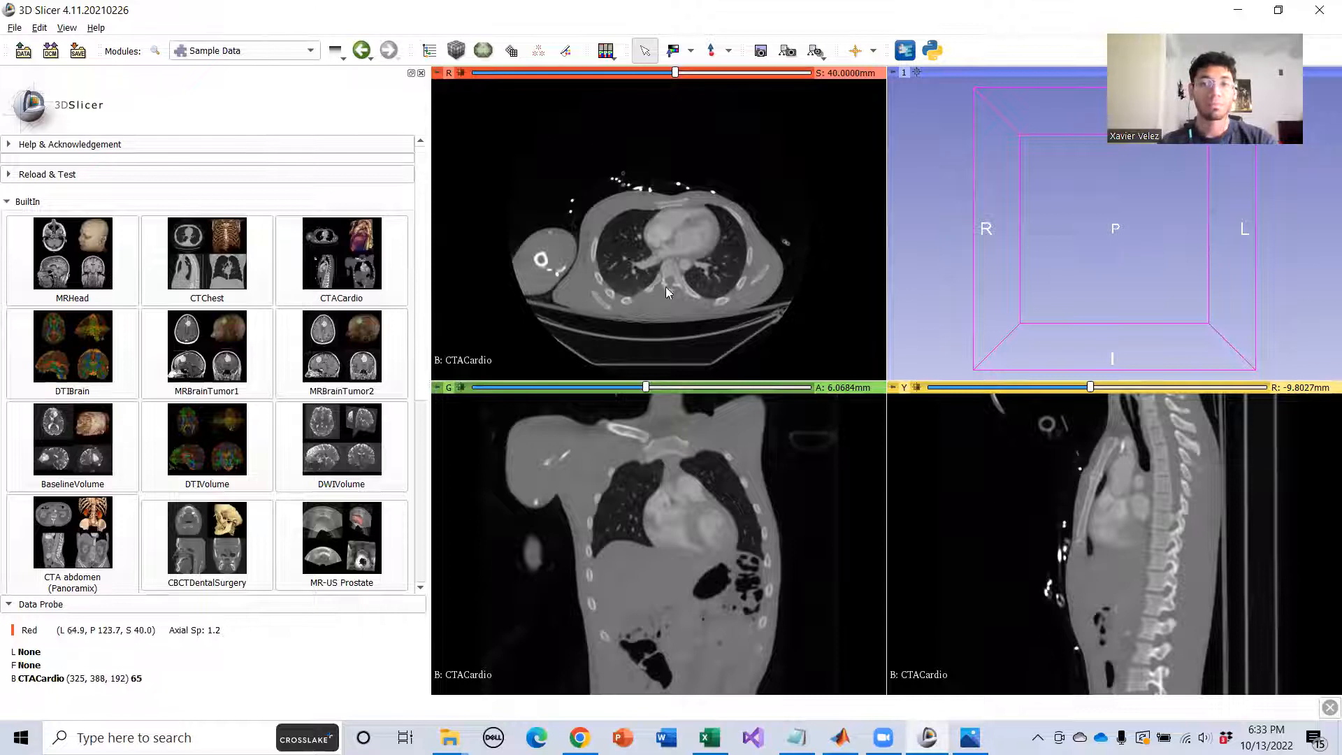
Examine the chest in the axial view by going through slices below, at and above the heart.
scroll(646, 265, "down", 20)
scroll(672, 219, "up", 1)
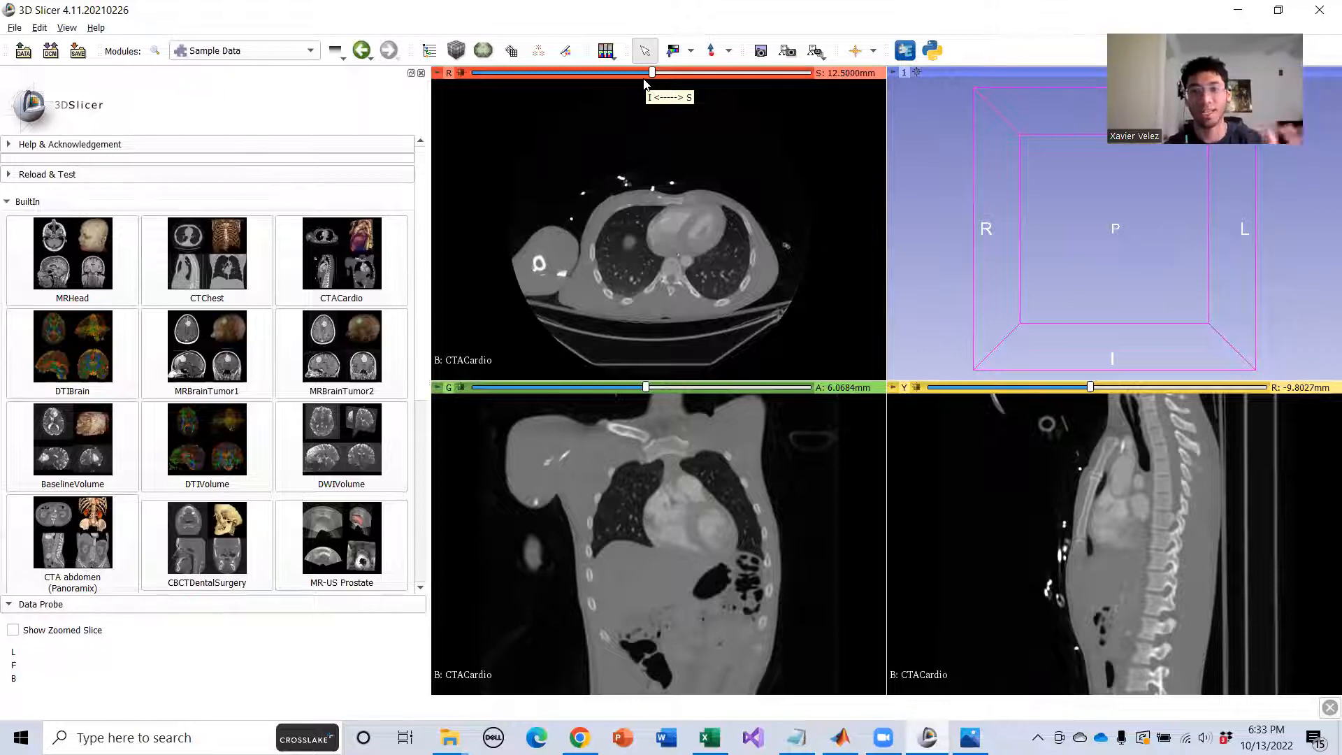
scroll(657, 255, "down", 10)
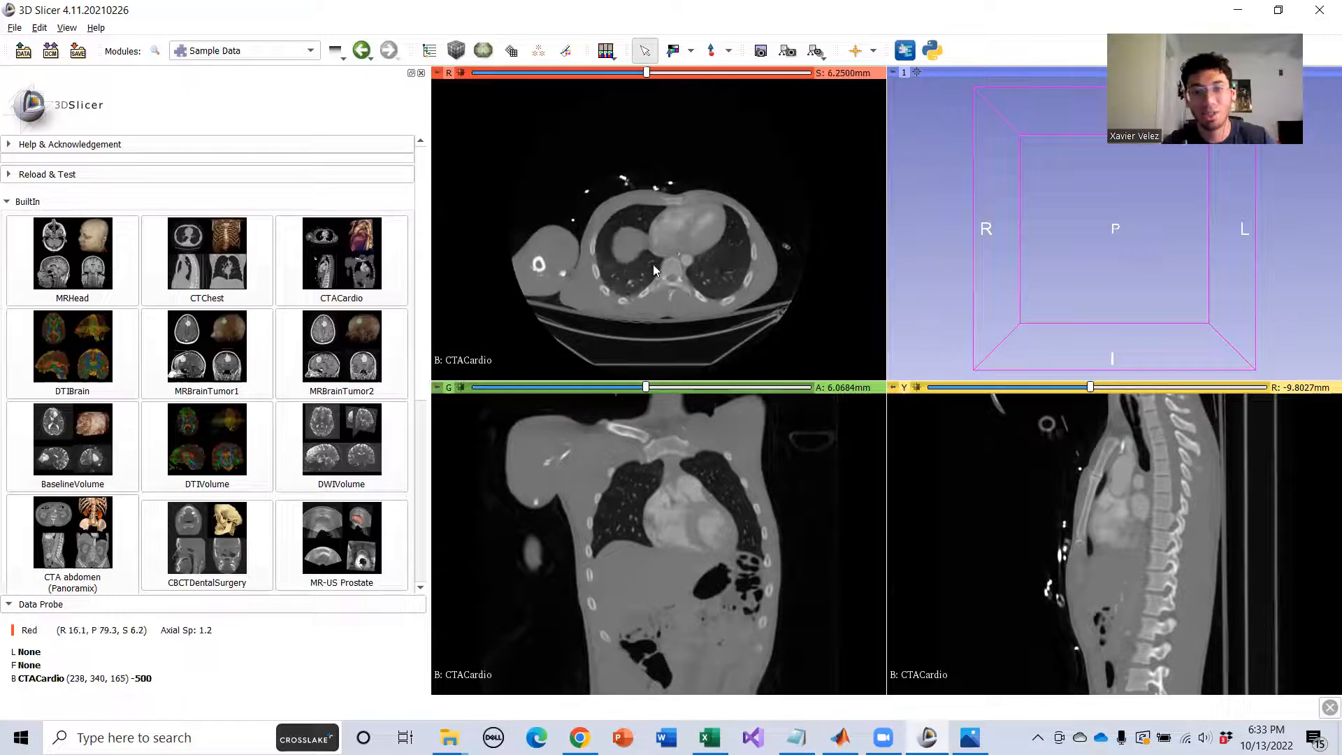
scroll(657, 246, "up", 20)
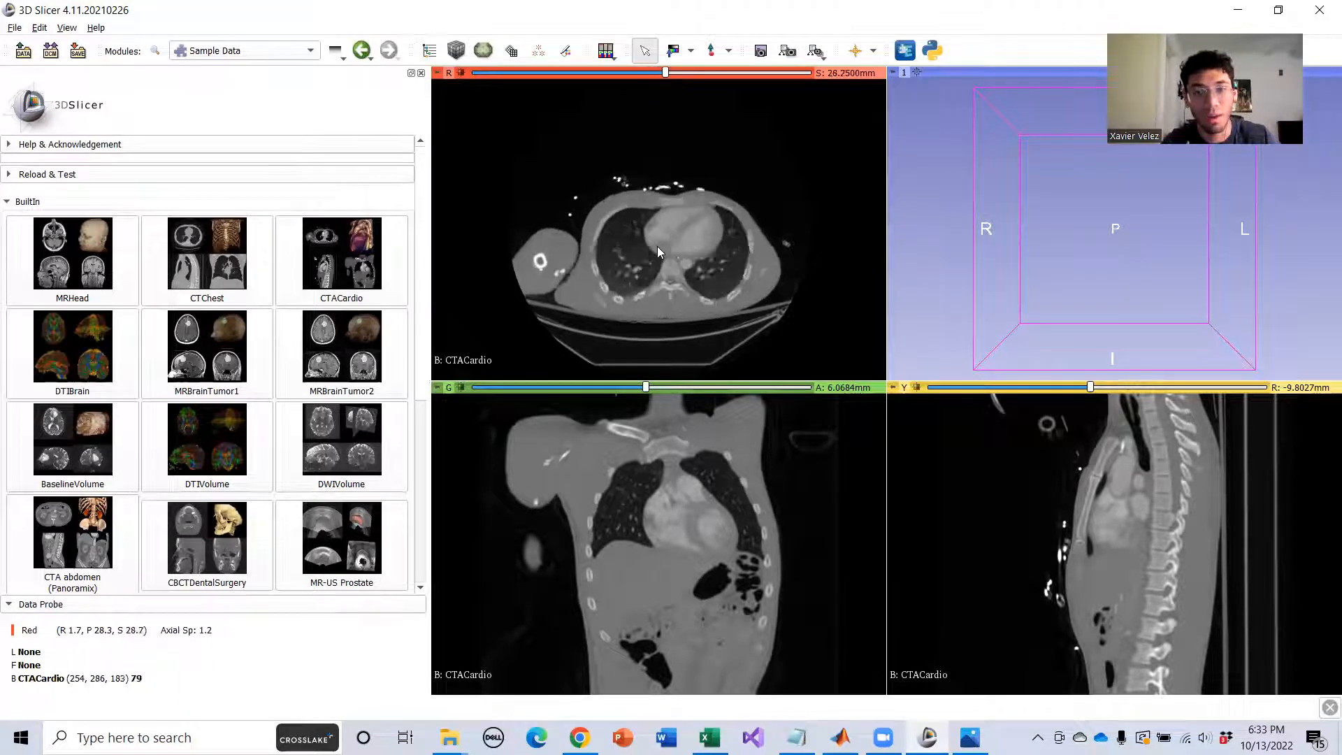
scroll(657, 246, "down", 12)
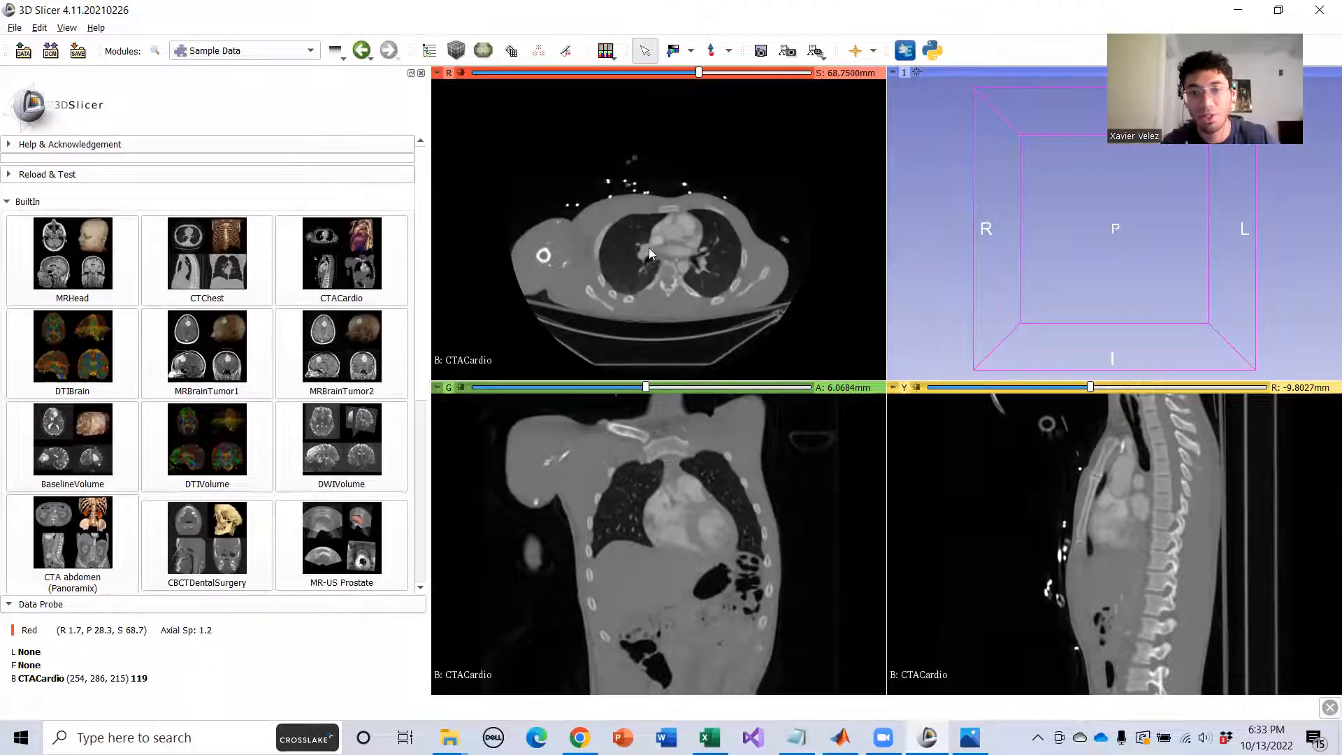
scroll(646, 241, "down", 13)
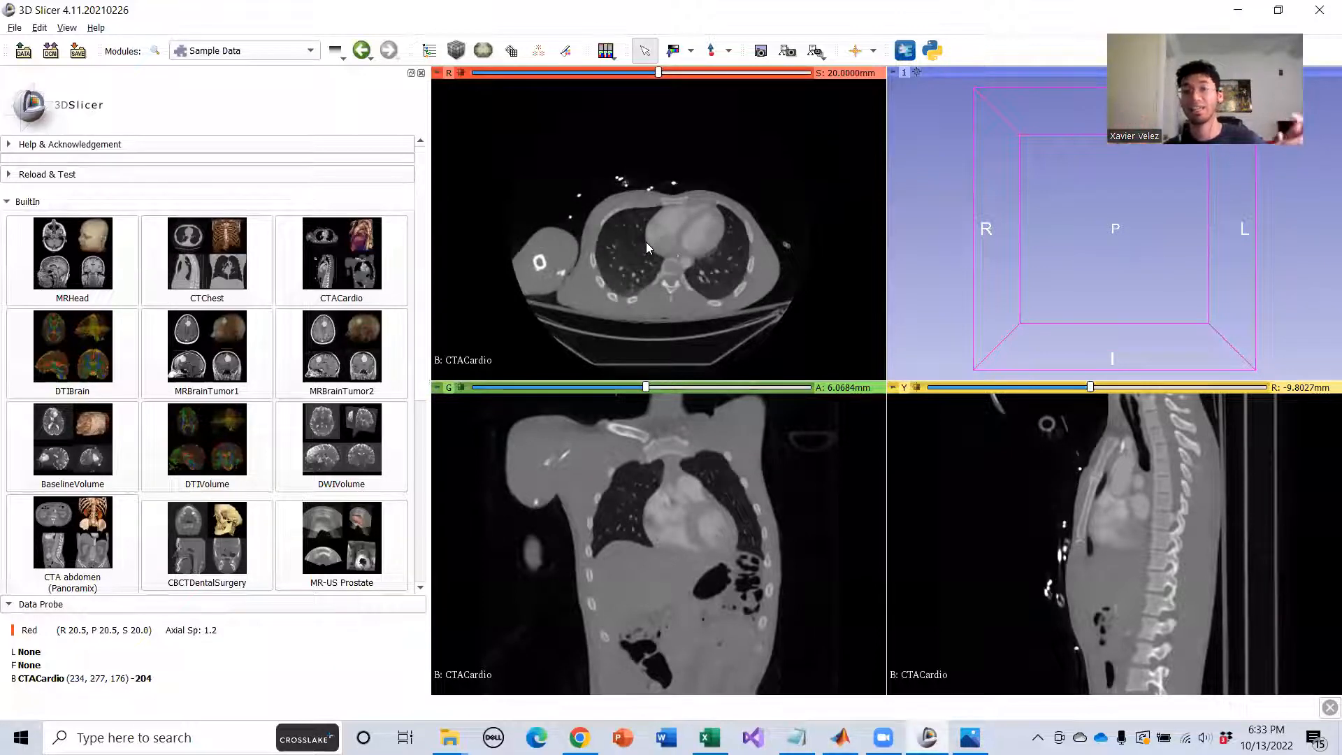
Load the CTACardio sample dataset a second time and look at its axial slices near the base of the heart.
left_click(347, 266)
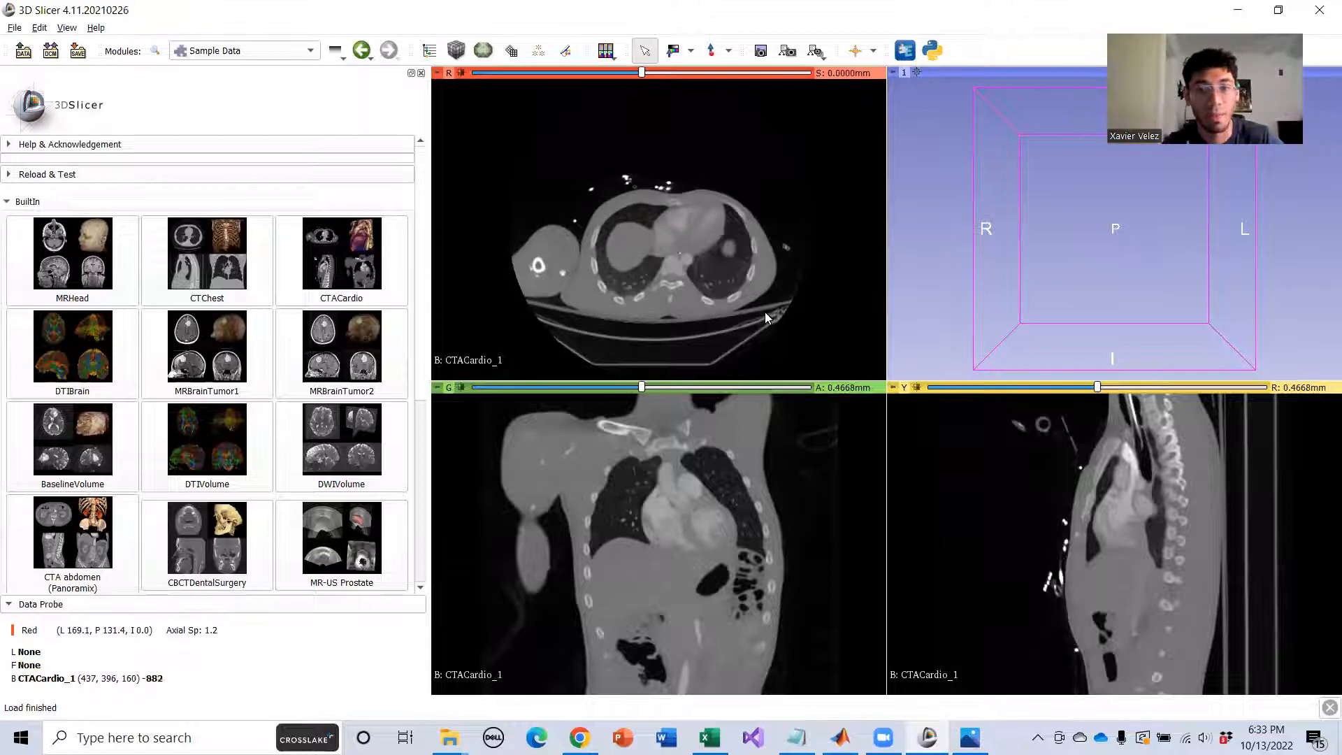
scroll(699, 240, "up", 6)
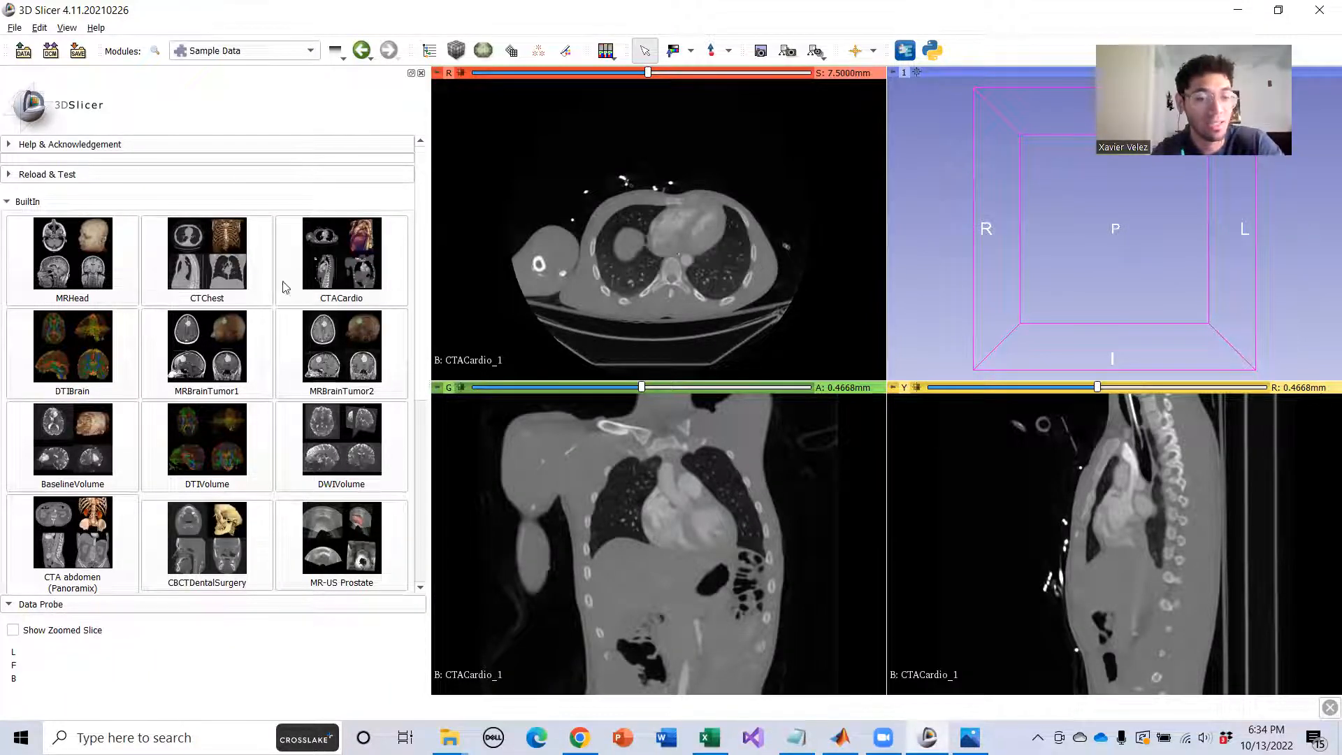
scroll(686, 258, "up", 6)
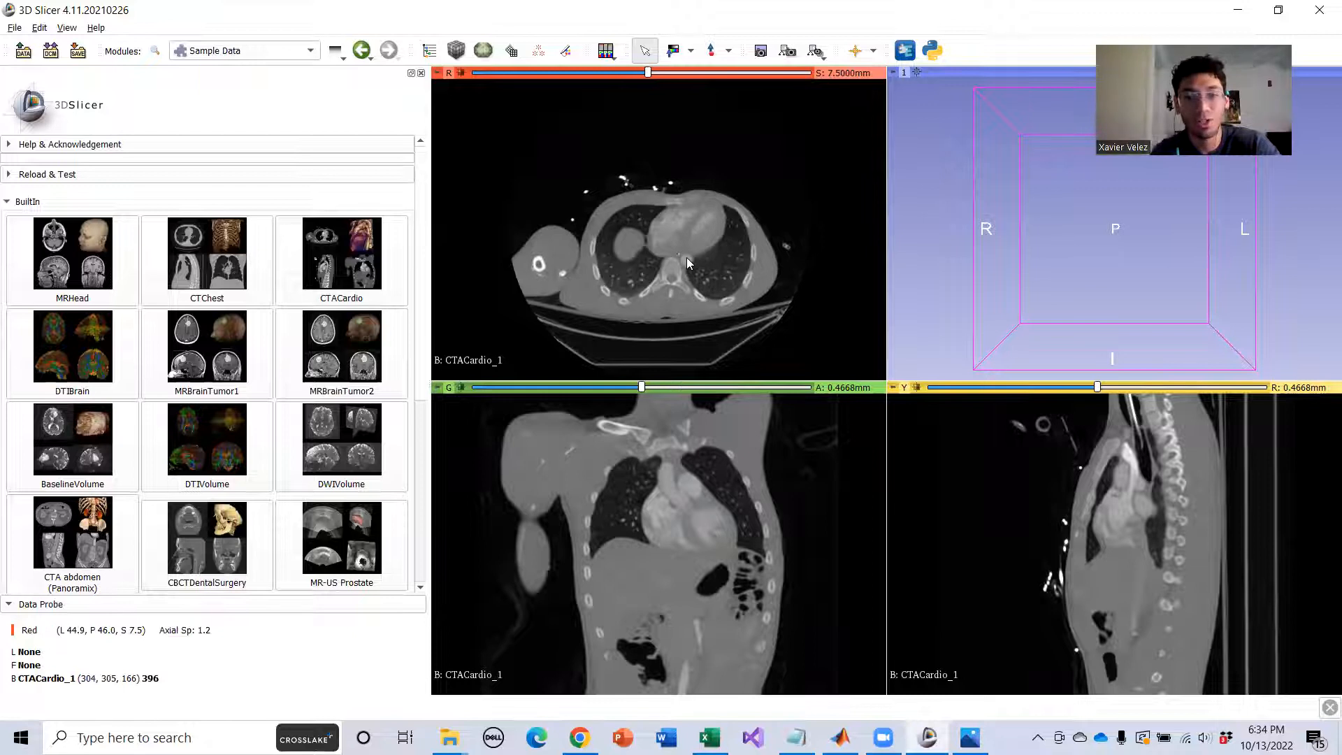
Magnify and reposition the axial view around the heart, and examine the neighbouring slices.
scroll(686, 261, "up", 2, "ctrl")
scroll(686, 261, "down", 3, "ctrl")
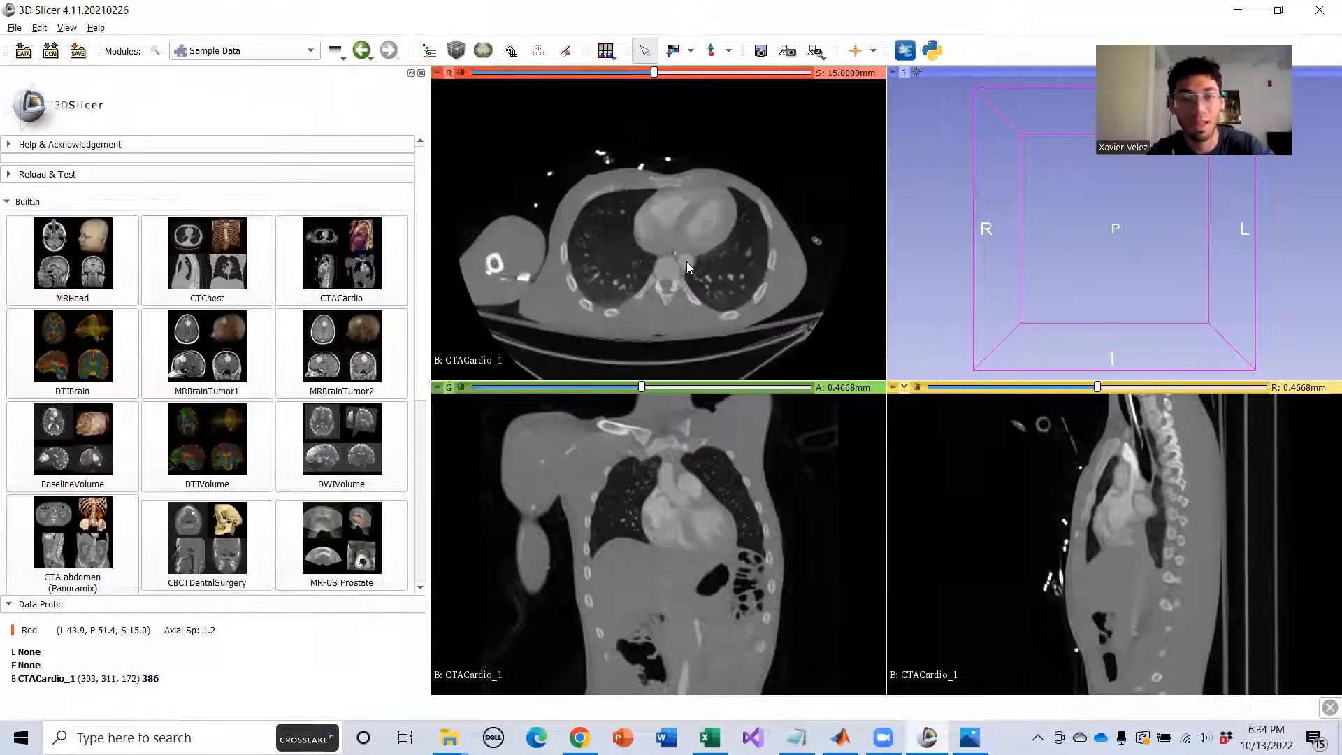
middle_click_drag(685, 244, 705, 244)
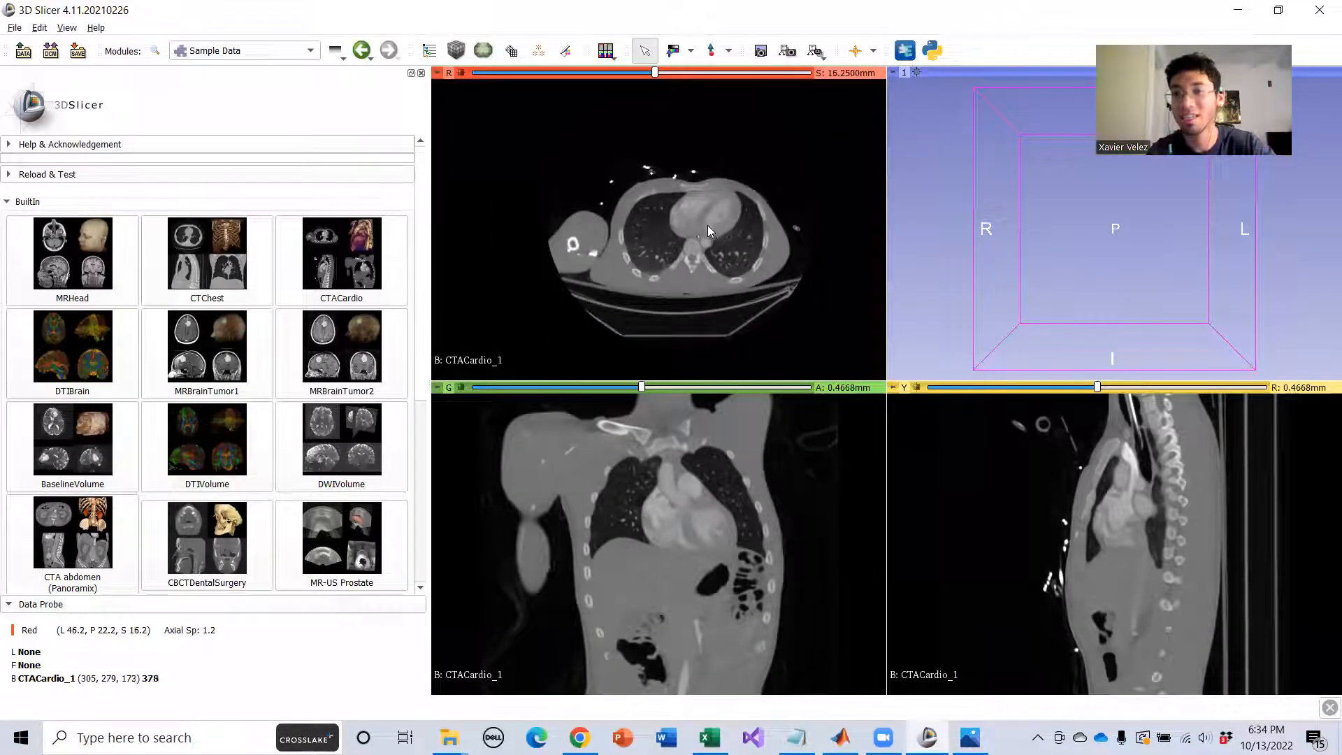
scroll(707, 225, "up", 2, "ctrl")
scroll(703, 225, "down", 1, "ctrl")
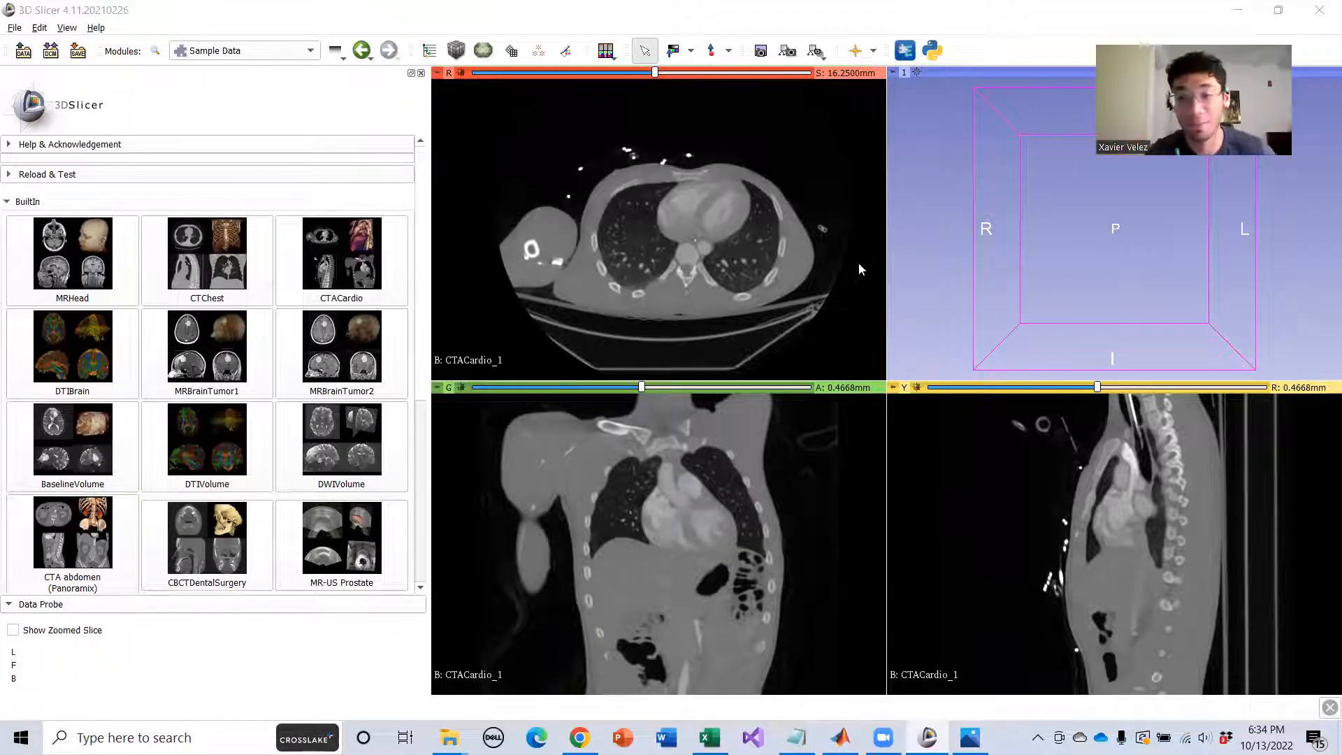
scroll(684, 236, "up", 4)
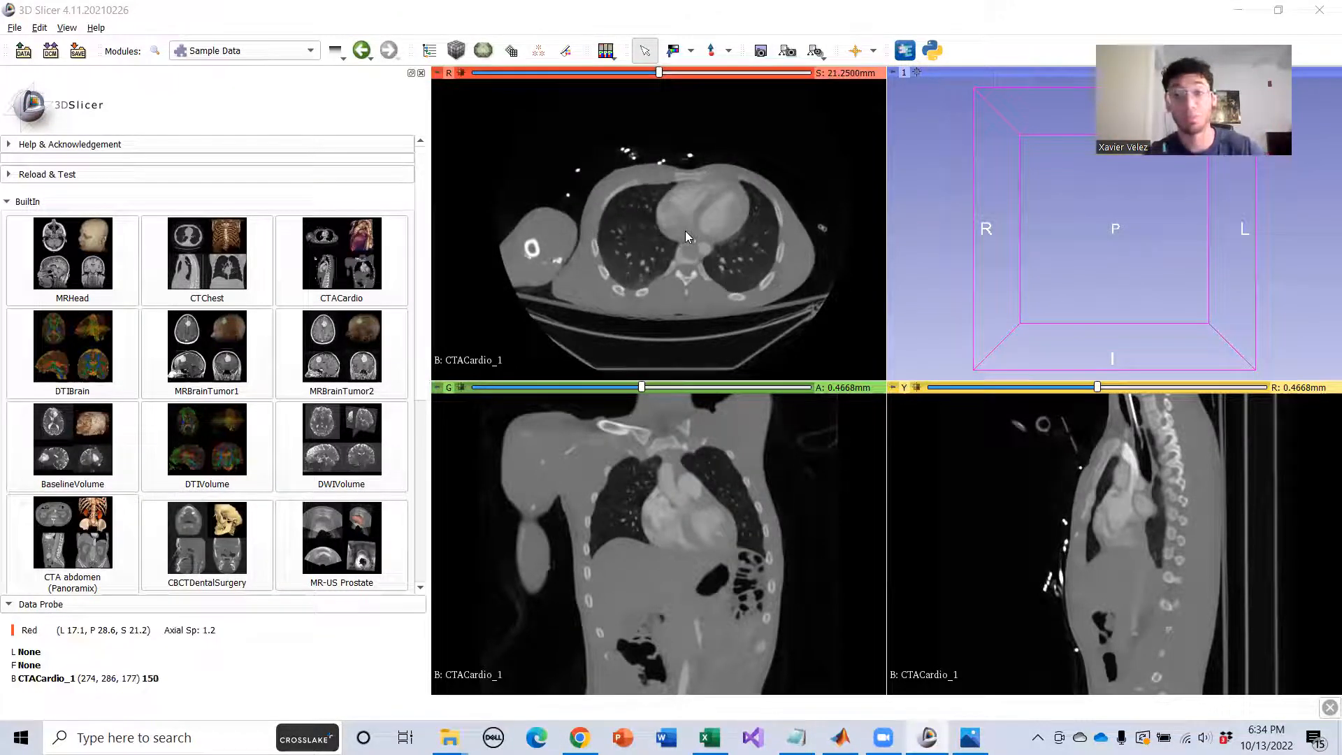
scroll(712, 214, "down", 5)
scroll(710, 217, "down", 8)
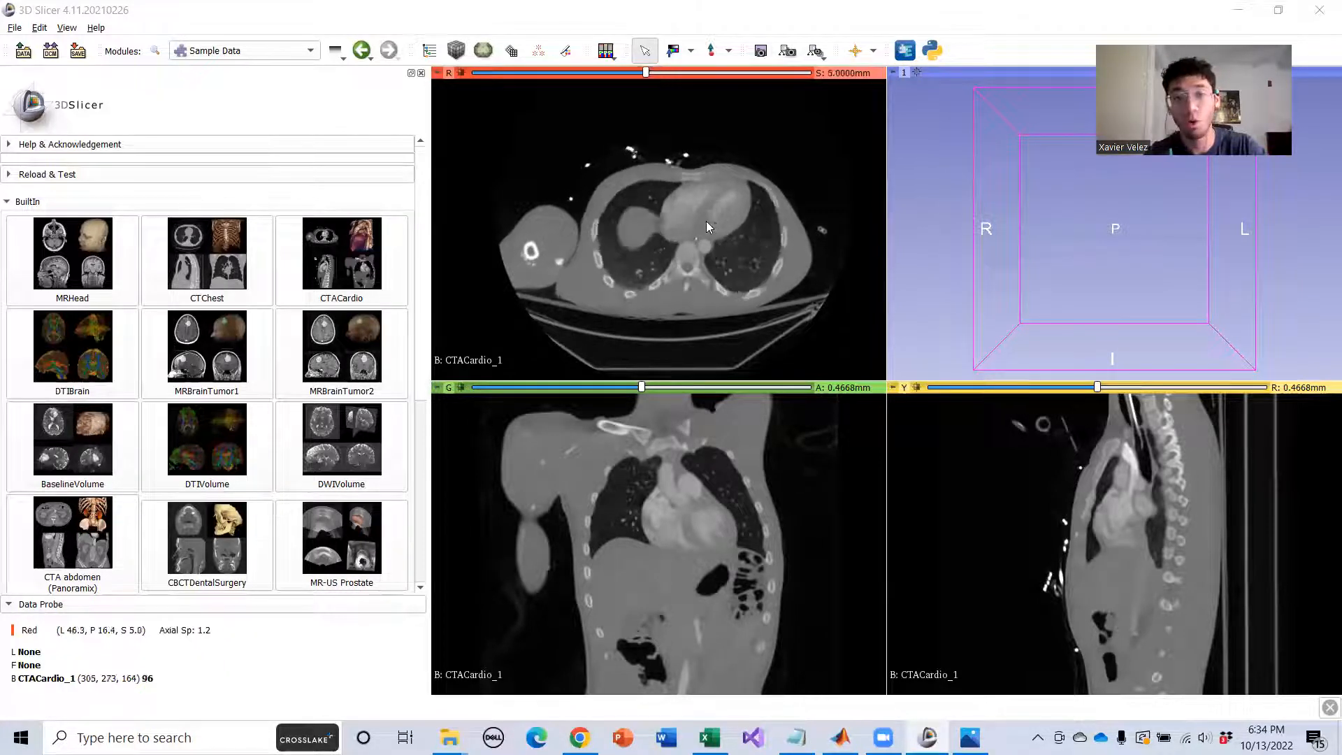
scroll(706, 221, "up", 2)
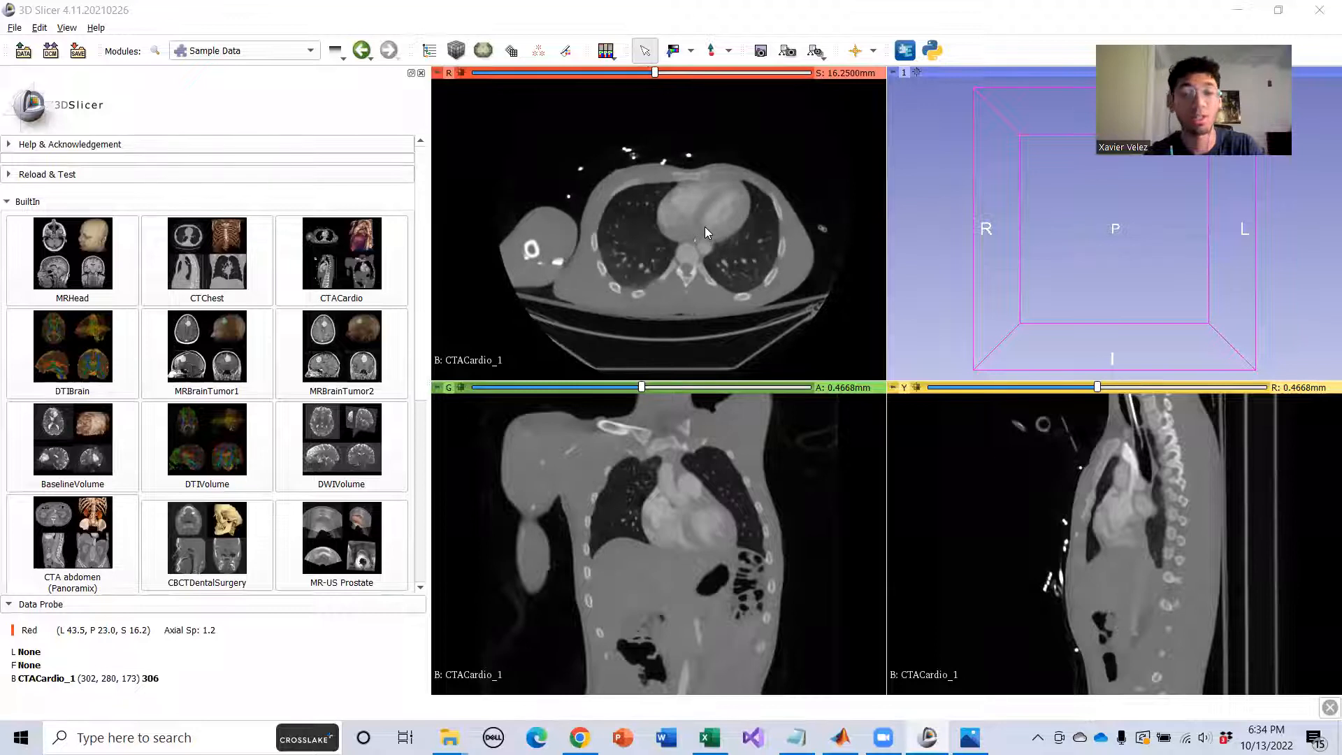
Examine the heart across the axial slices while enlarging, shrinking and repositioning the axial view.
scroll(704, 226, "up", 20)
scroll(705, 227, "up", 20)
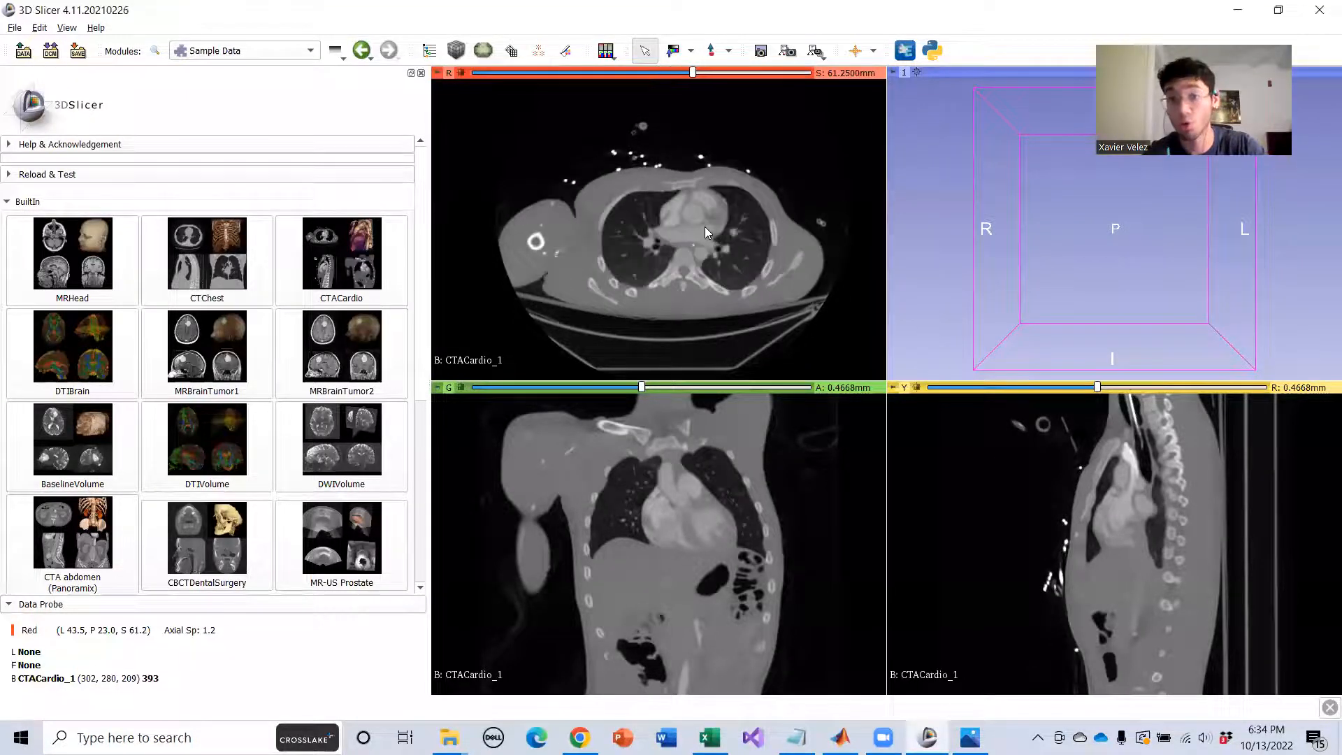
scroll(701, 216, "down", 15)
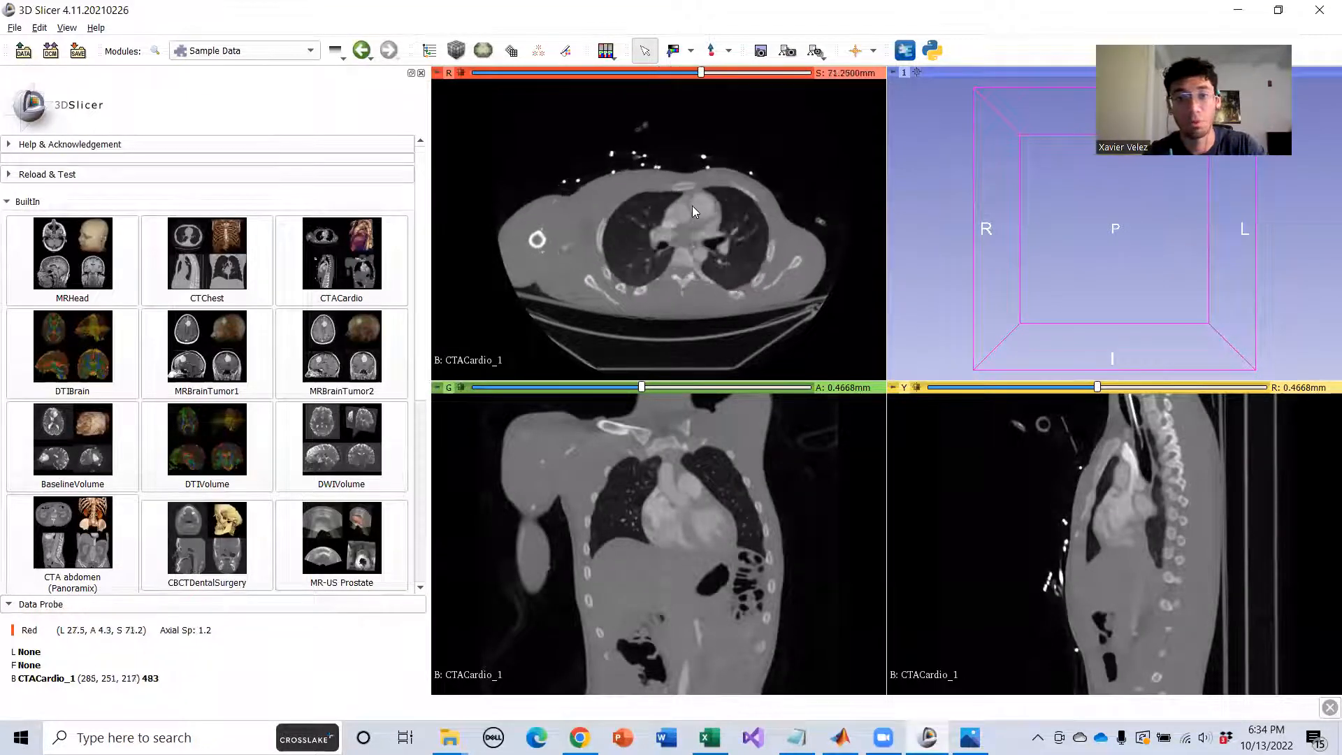
scroll(688, 220, "down", 5, "ctrl")
scroll(687, 224, "up", 8, "ctrl")
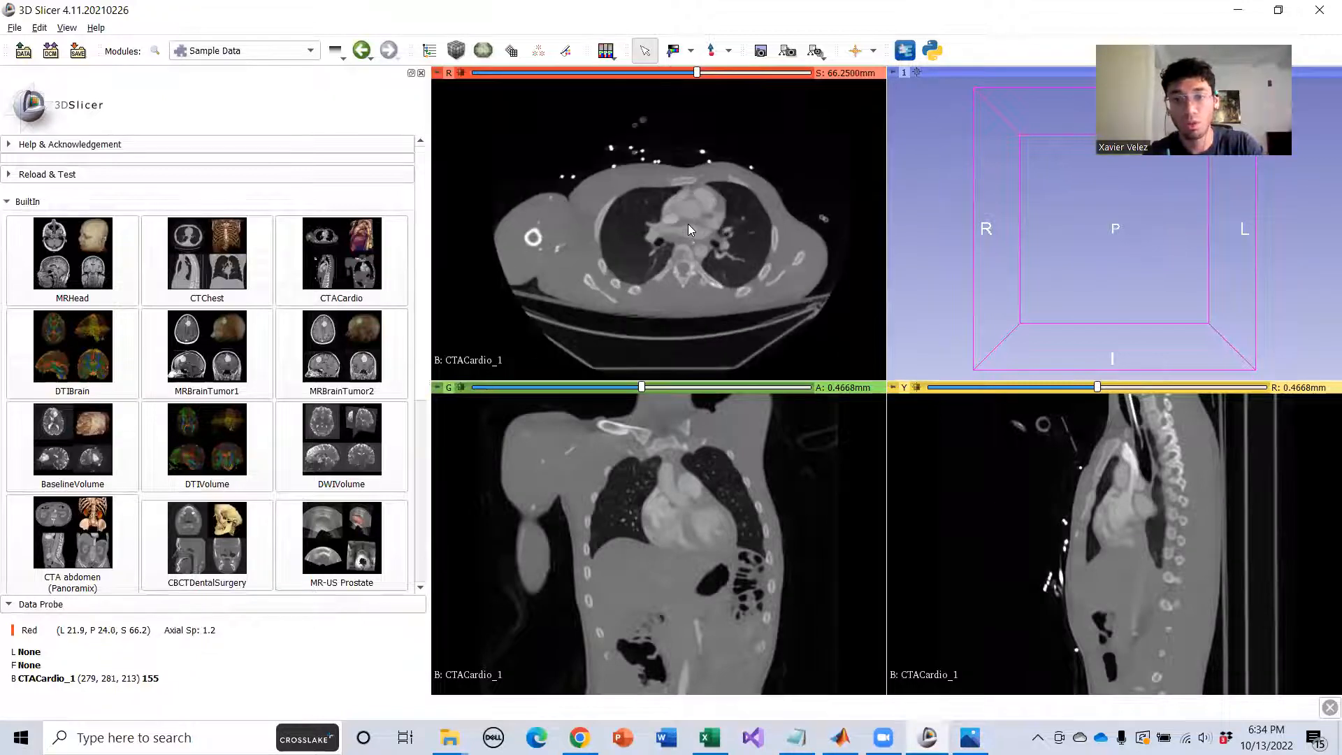
scroll(687, 224, "down", 5, "ctrl")
scroll(683, 231, "up", 3, "ctrl")
scroll(680, 235, "down", 3, "ctrl")
scroll(681, 235, "up", 3, "ctrl")
scroll(680, 235, "down", 2, "ctrl")
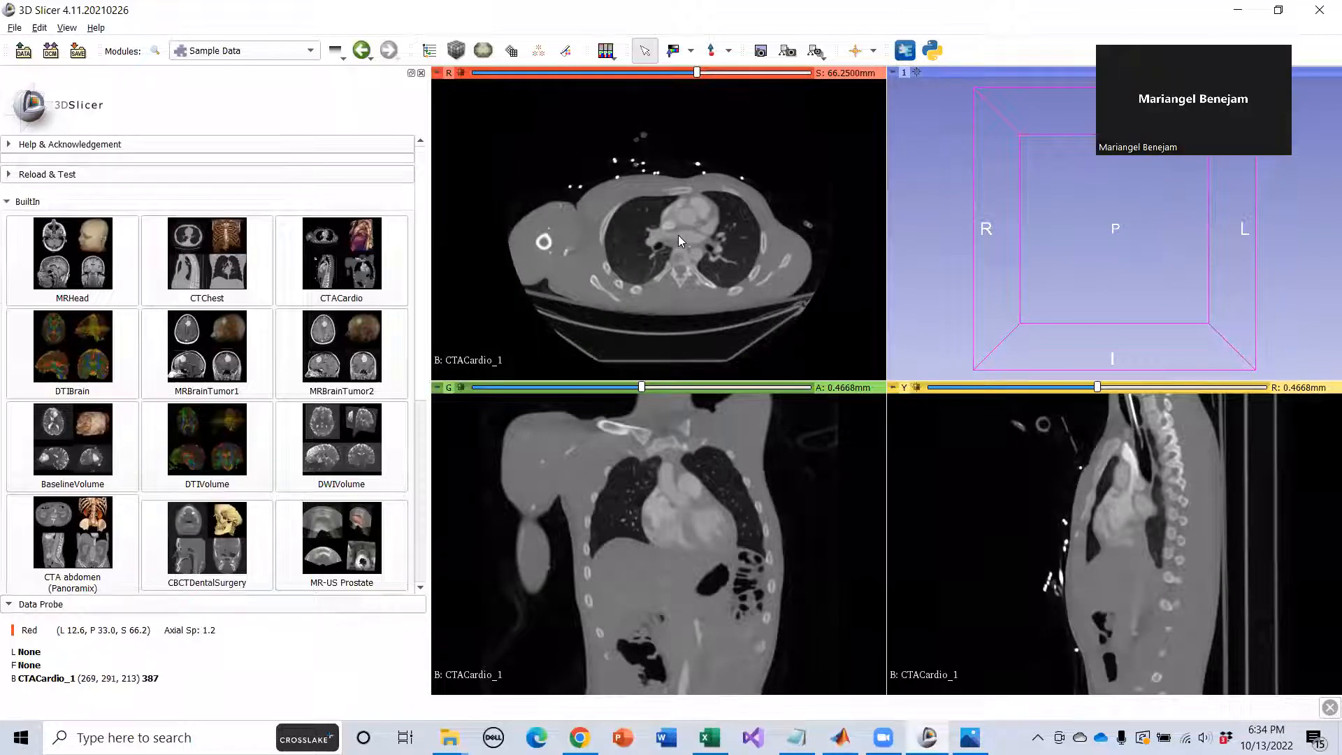
scroll(692, 227, "up", 3, "ctrl")
scroll(698, 234, "down", 2, "ctrl")
mouse_move(668, 232)
middle_mouse_down()
mouse_move(711, 253)
mouse_move(643, 227)
mouse_move(673, 214)
mouse_move(658, 234)
middle_mouse_up()
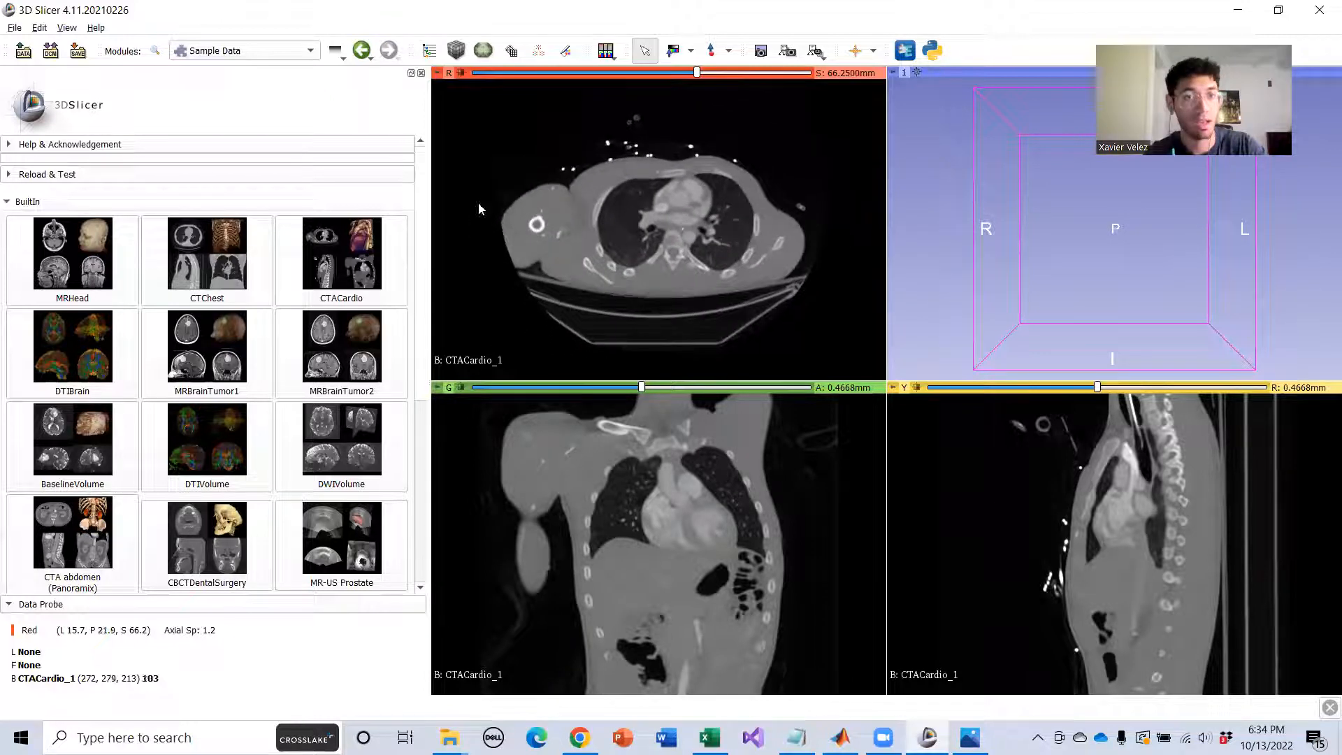
left_click(241, 55)
left_click(252, 10)
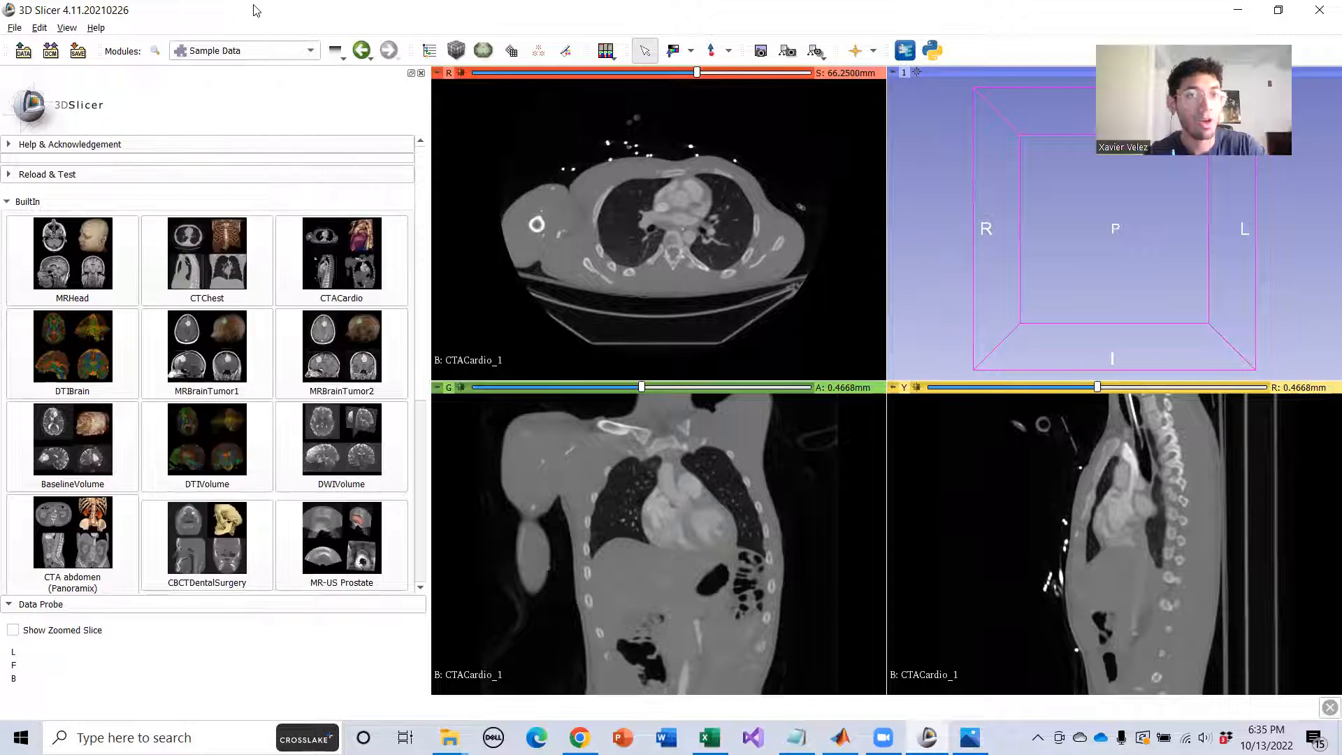
Magnify the heart in the axial view, and reposition and look through the coronal and sagittal views around it.
scroll(674, 212, "down", 1)
scroll(675, 213, "up", 6, "ctrl")
scroll(671, 225, "up", 2, "ctrl")
scroll(670, 229, "down", 8, "ctrl")
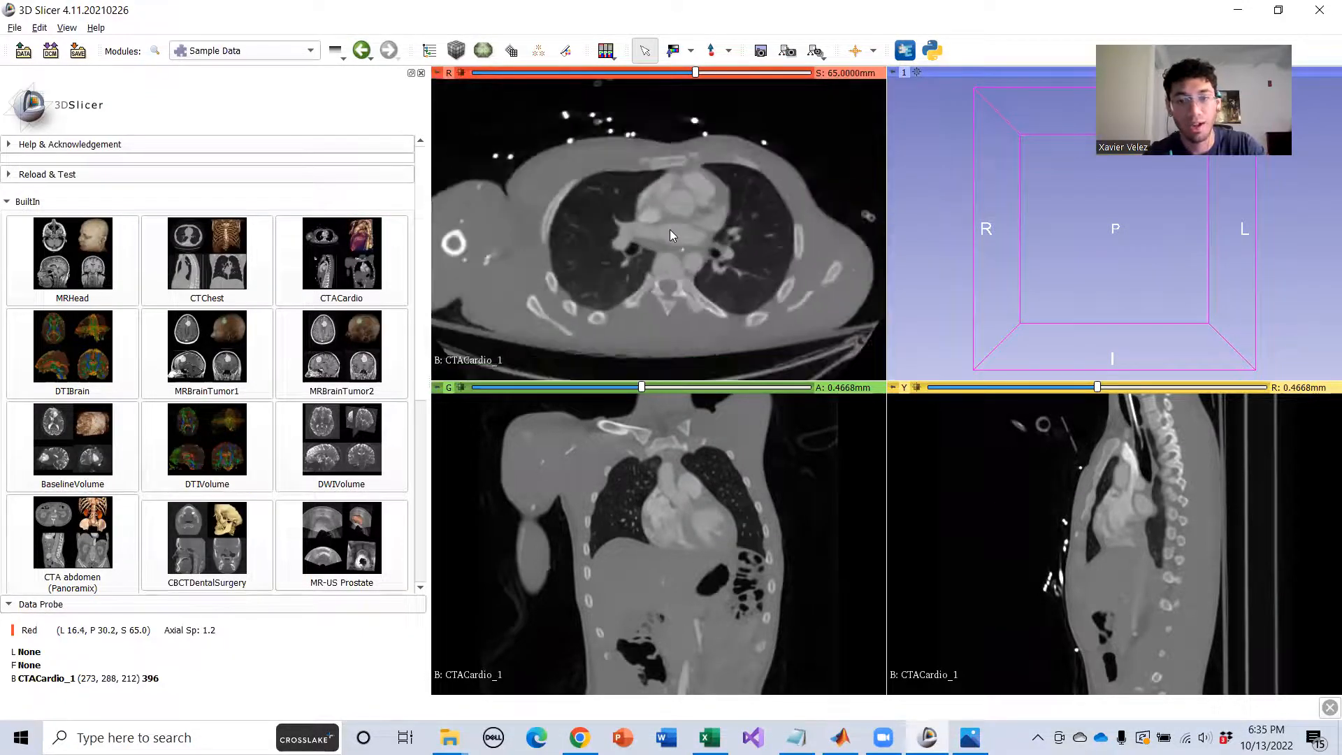
scroll(701, 512, "up", 4)
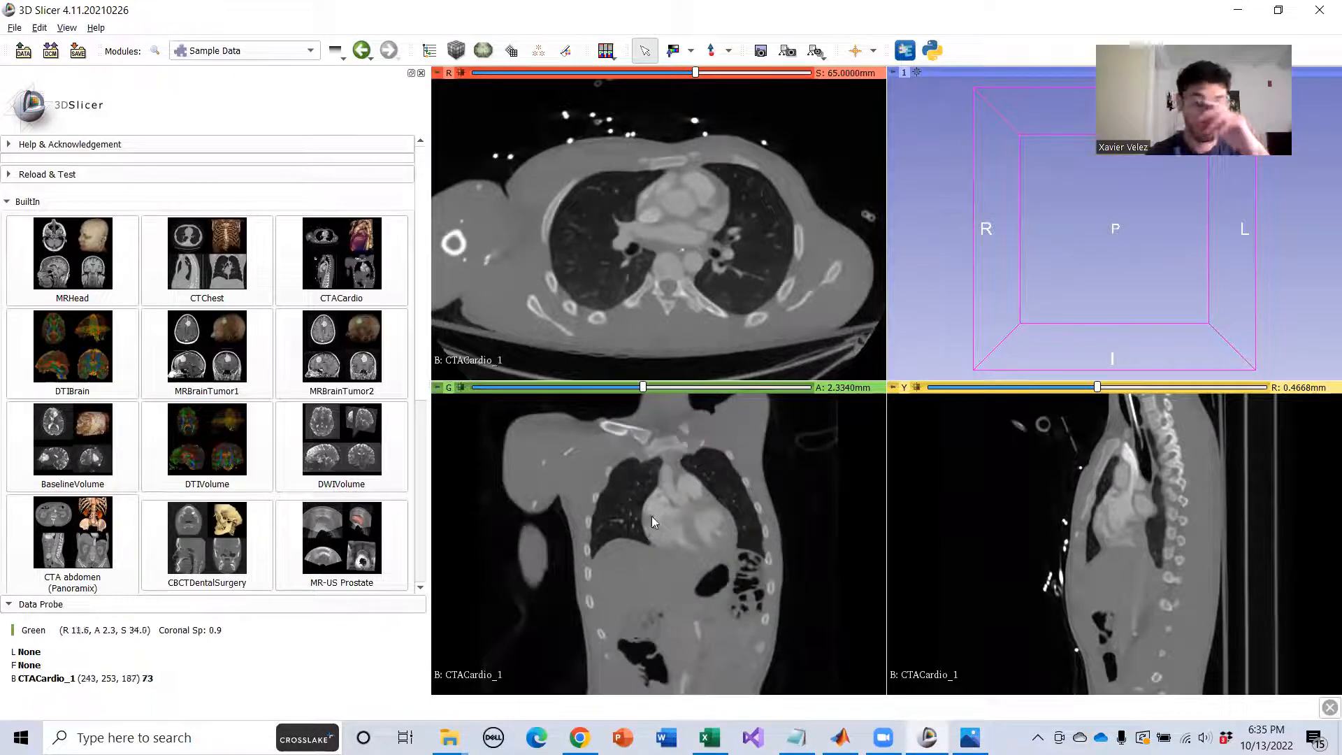
middle_click_drag(690, 473, 621, 486)
middle_click_drag(1163, 501, 1107, 561)
scroll(1059, 583, "down", 4)
scroll(1060, 583, "up", 13)
scroll(1051, 579, "down", 10)
middle_click_drag(662, 528, 654, 555)
scroll(653, 547, "down", 6, "ctrl")
scroll(653, 546, "up", 6, "ctrl")
scroll(703, 540, "down", 1)
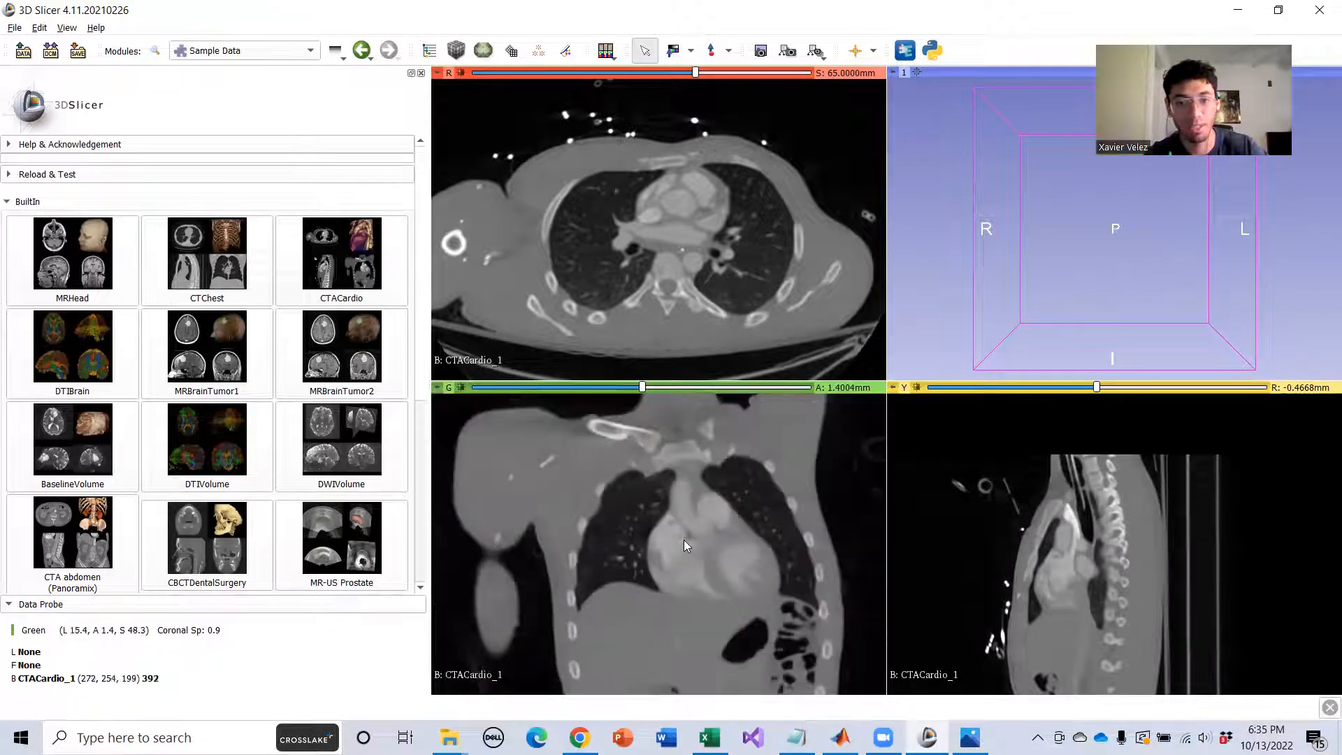
scroll(684, 540, "up", 1, "ctrl")
Find the Crop Volume module by searching for "crop" and switch to it.
left_click(207, 51)
left_click(154, 51)
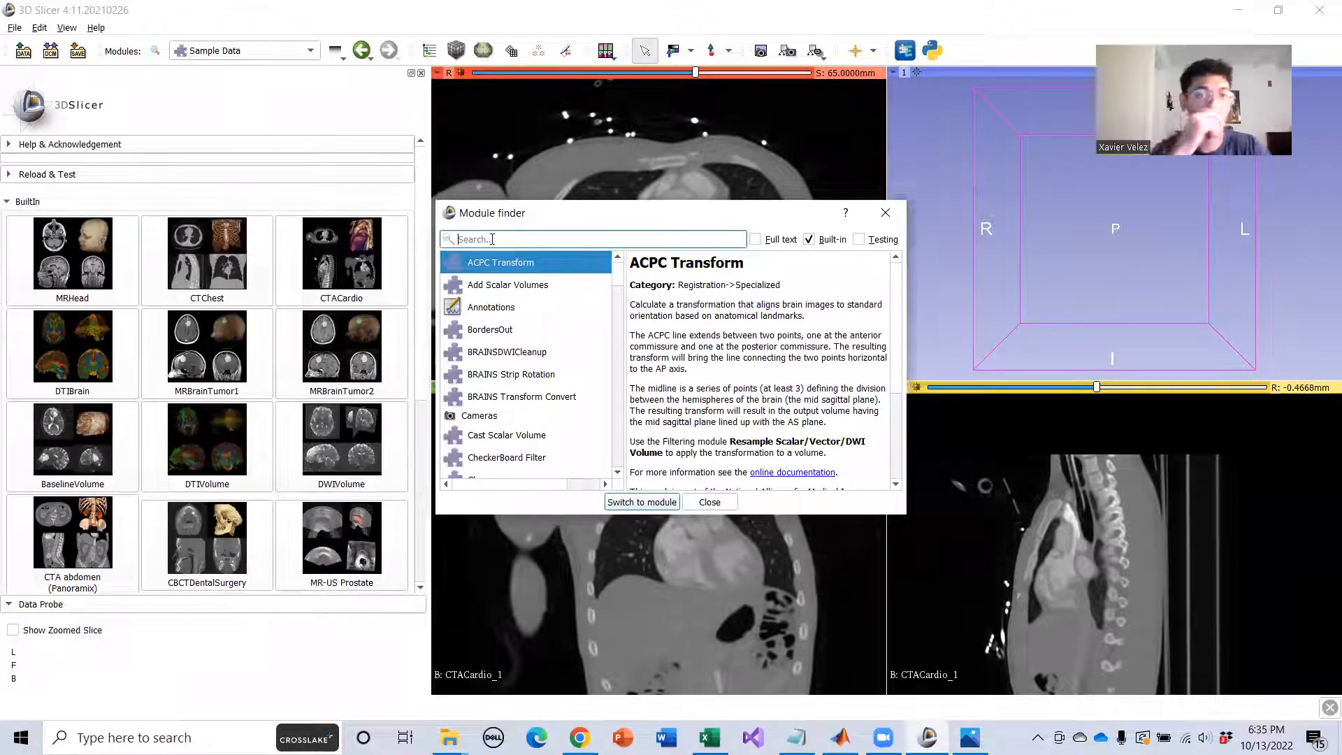
type("crop")
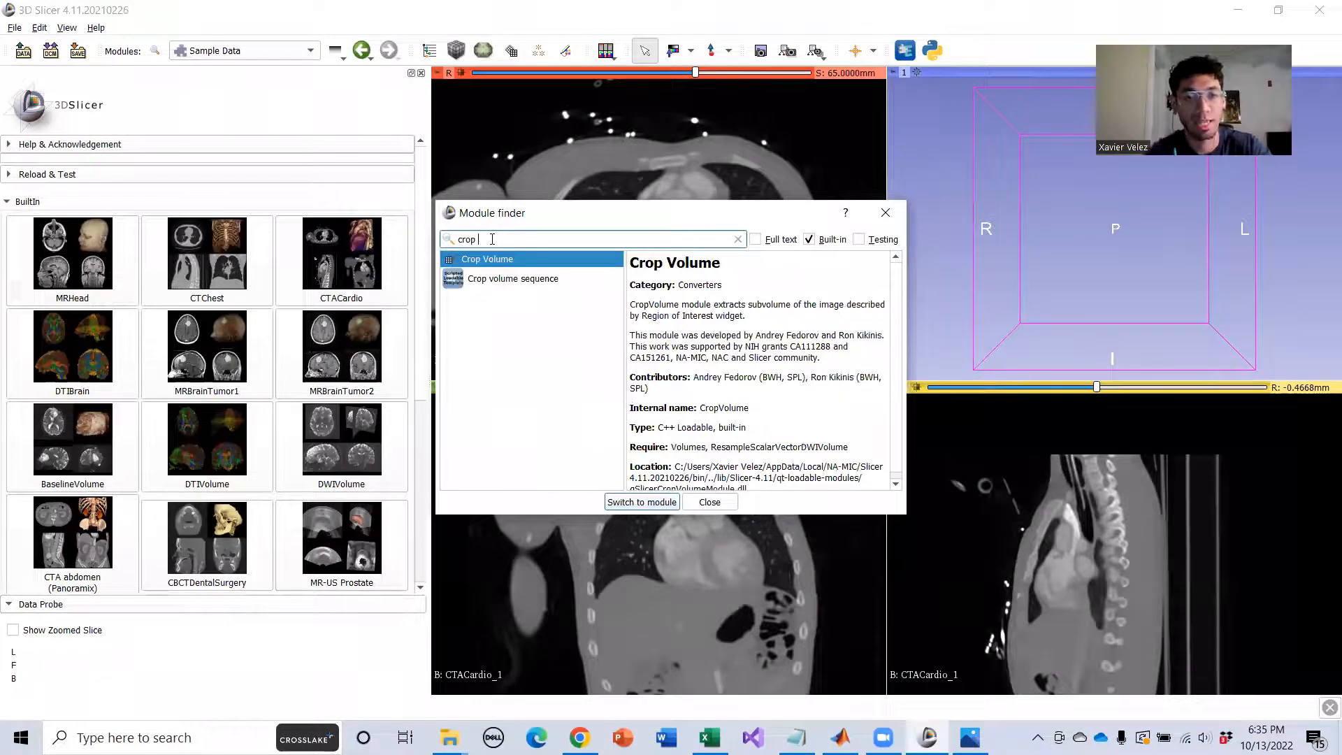
left_click(482, 264)
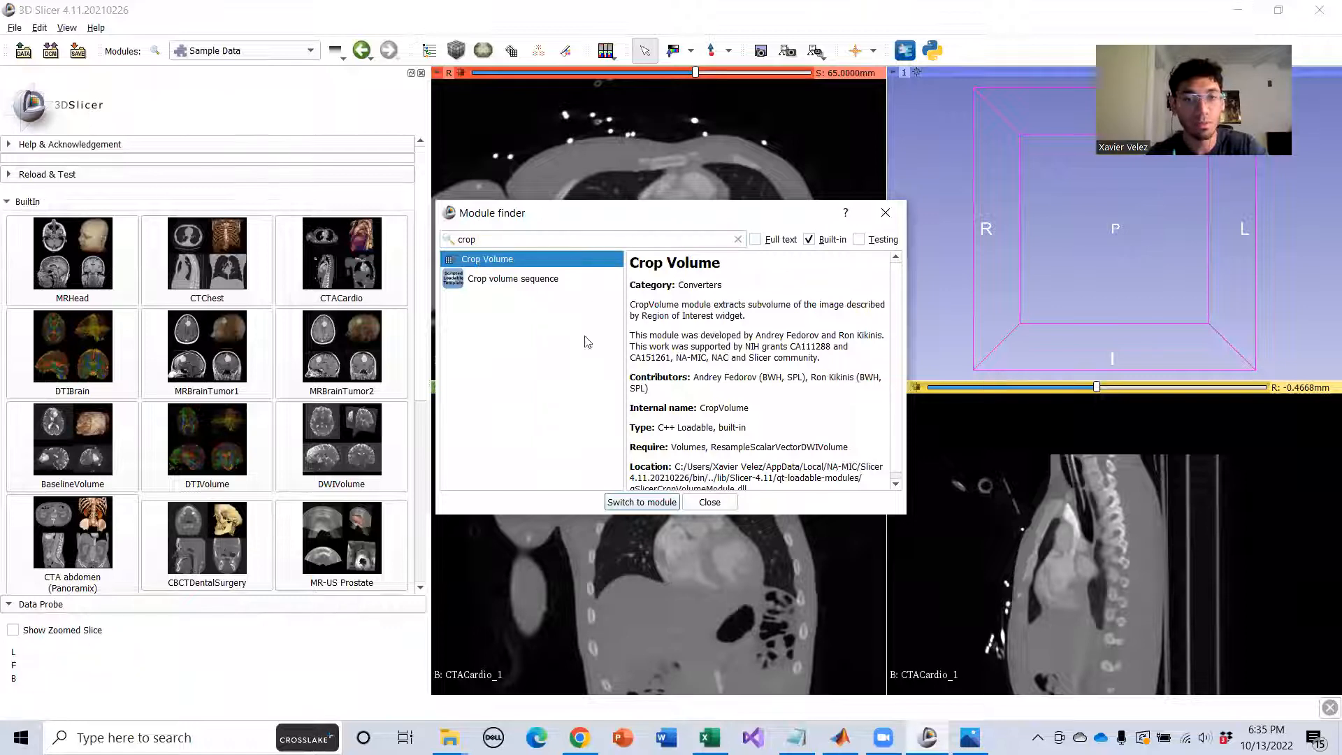
left_click(637, 502)
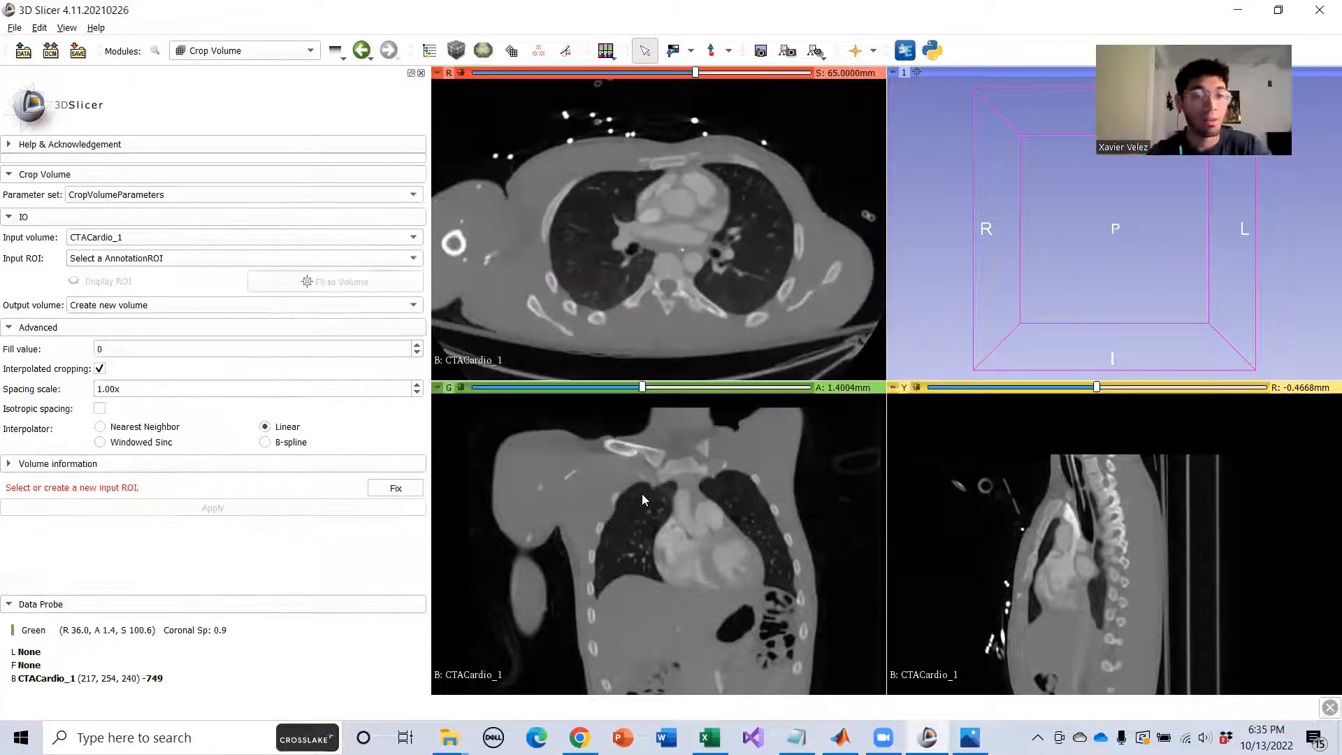
Create the missing input ROI for CTACardio_1 and tighten it around the chest in the axial view, excluding the arm and most of the scanner table.
left_click(389, 490)
scroll(676, 252, "down", 2)
scroll(666, 264, "down", 4, "ctrl")
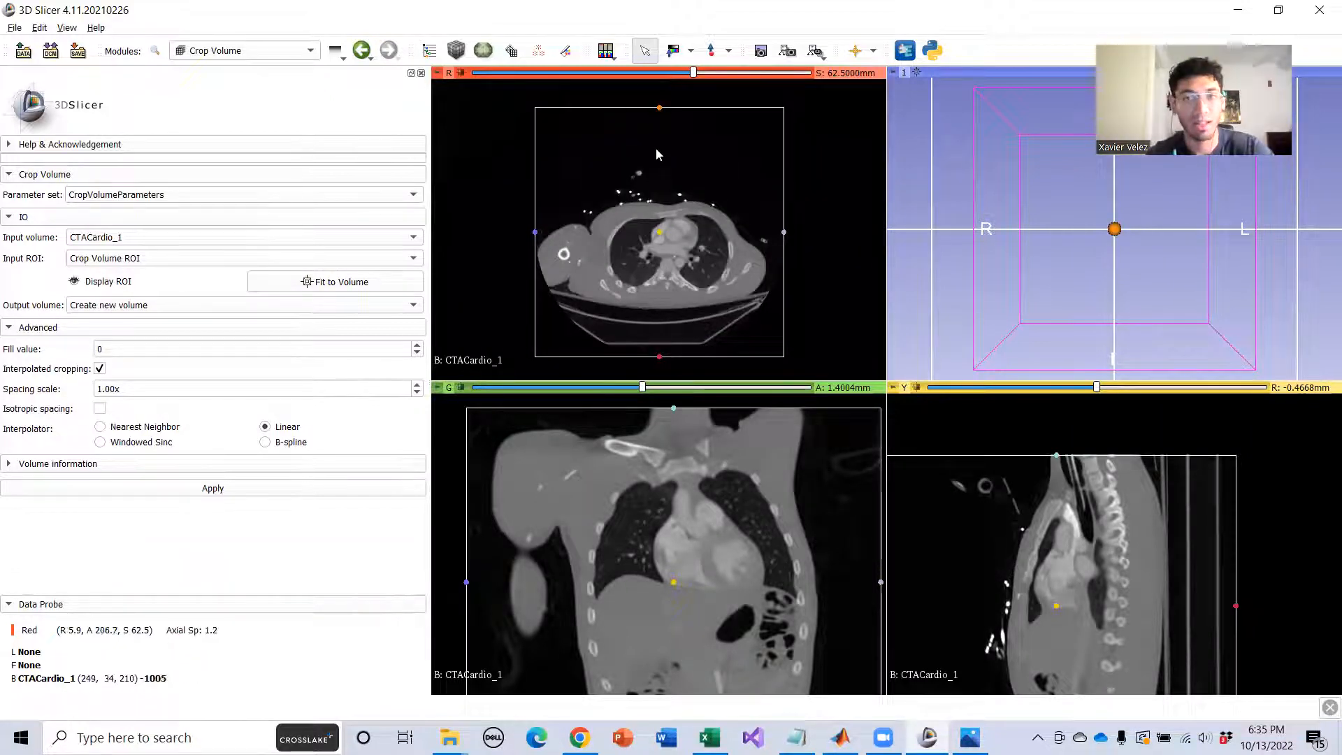
left_click_drag(659, 108, 658, 199)
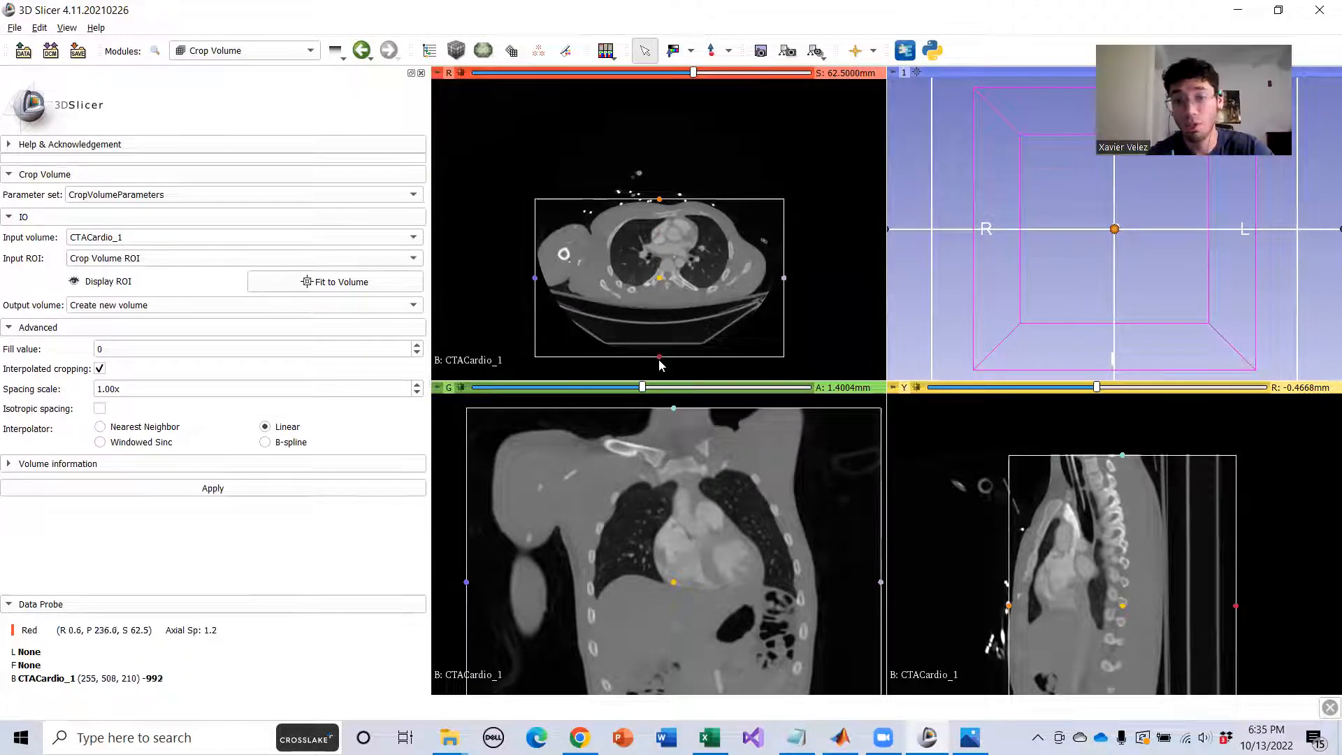
left_click_drag(658, 358, 668, 304)
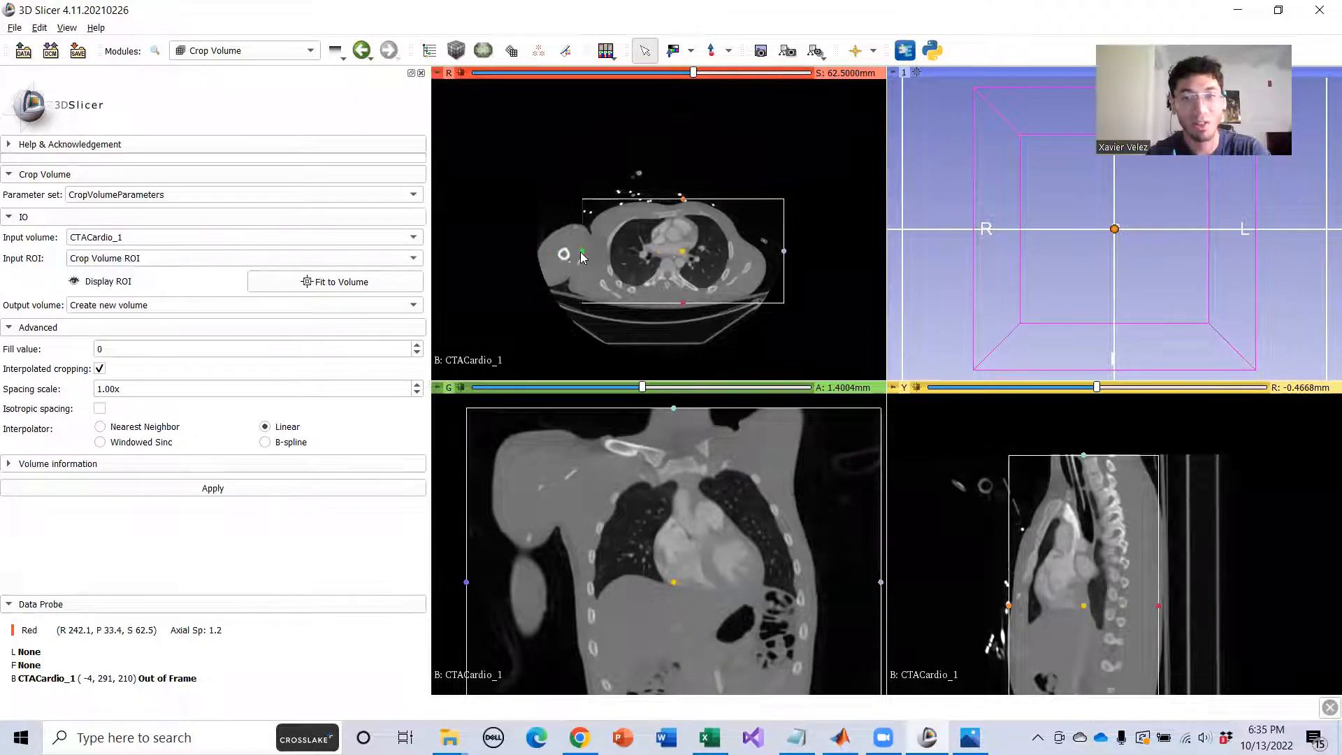
left_click_drag(583, 252, 588, 252)
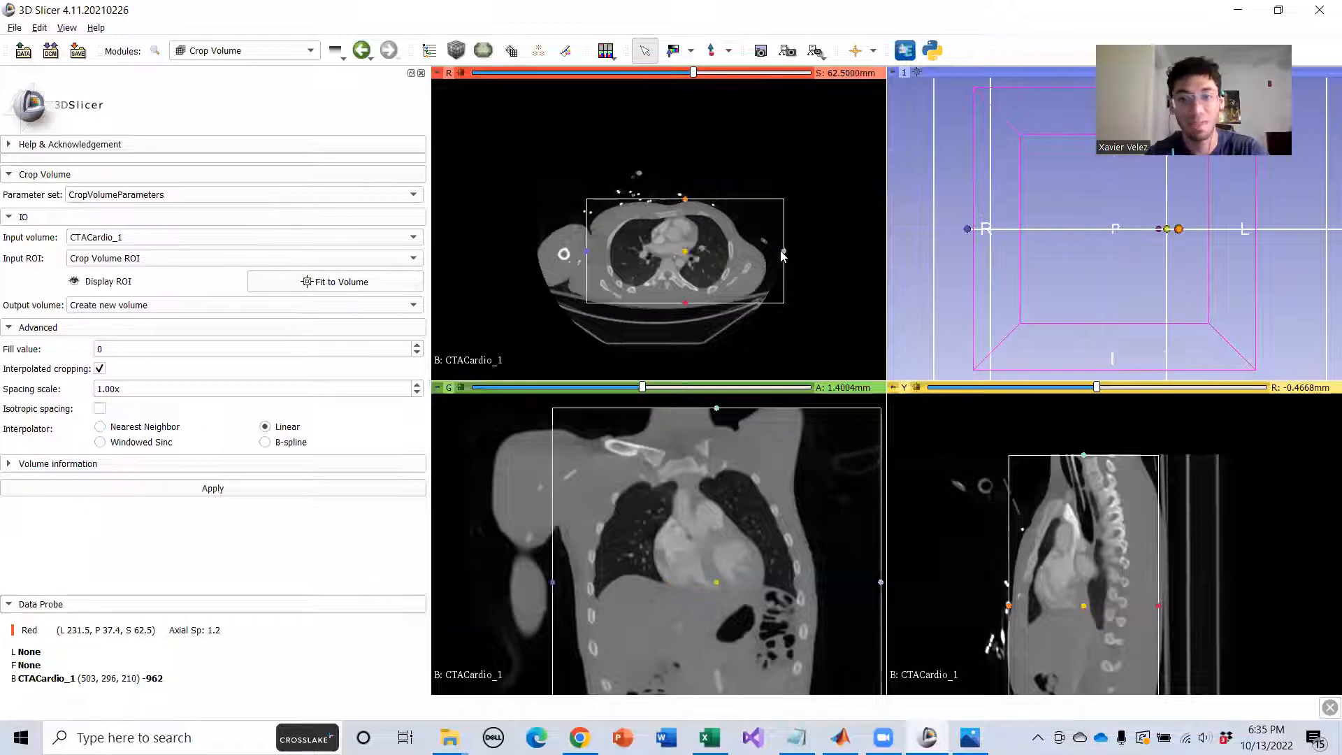
left_click_drag(751, 251, 740, 254)
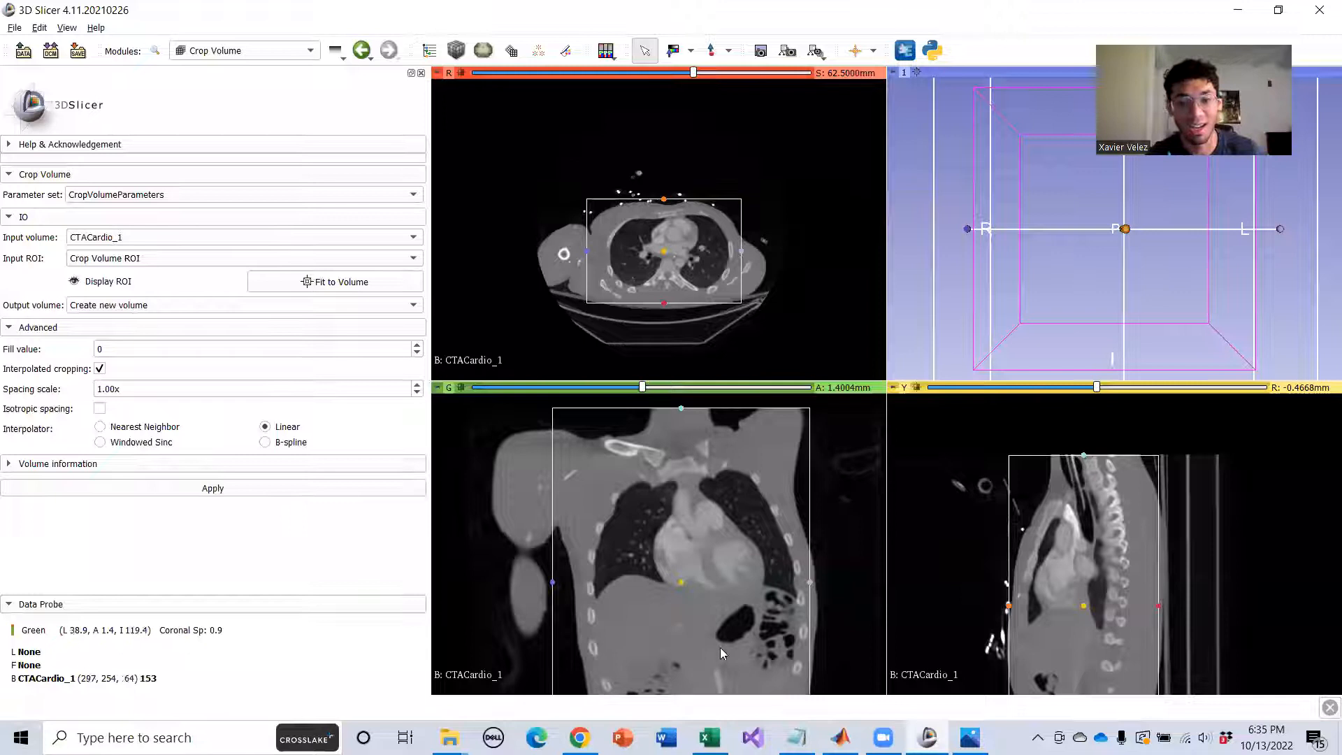
Raise the ROI's lower boundary to just below the heart, narrow its arm side, and bring its back boundary in towards the spine.
scroll(721, 605, "down", 2, "ctrl")
middle_click_drag(777, 549, 727, 507)
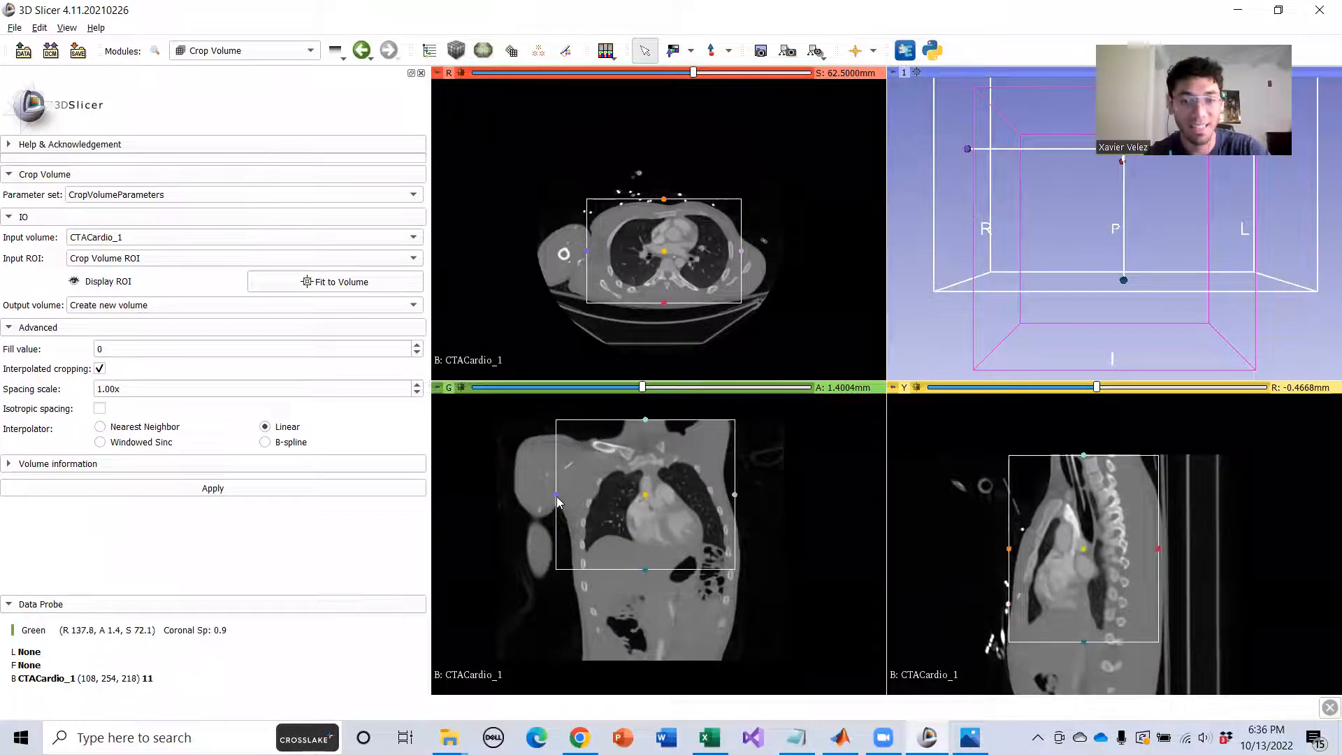
scroll(645, 515, "down", 20)
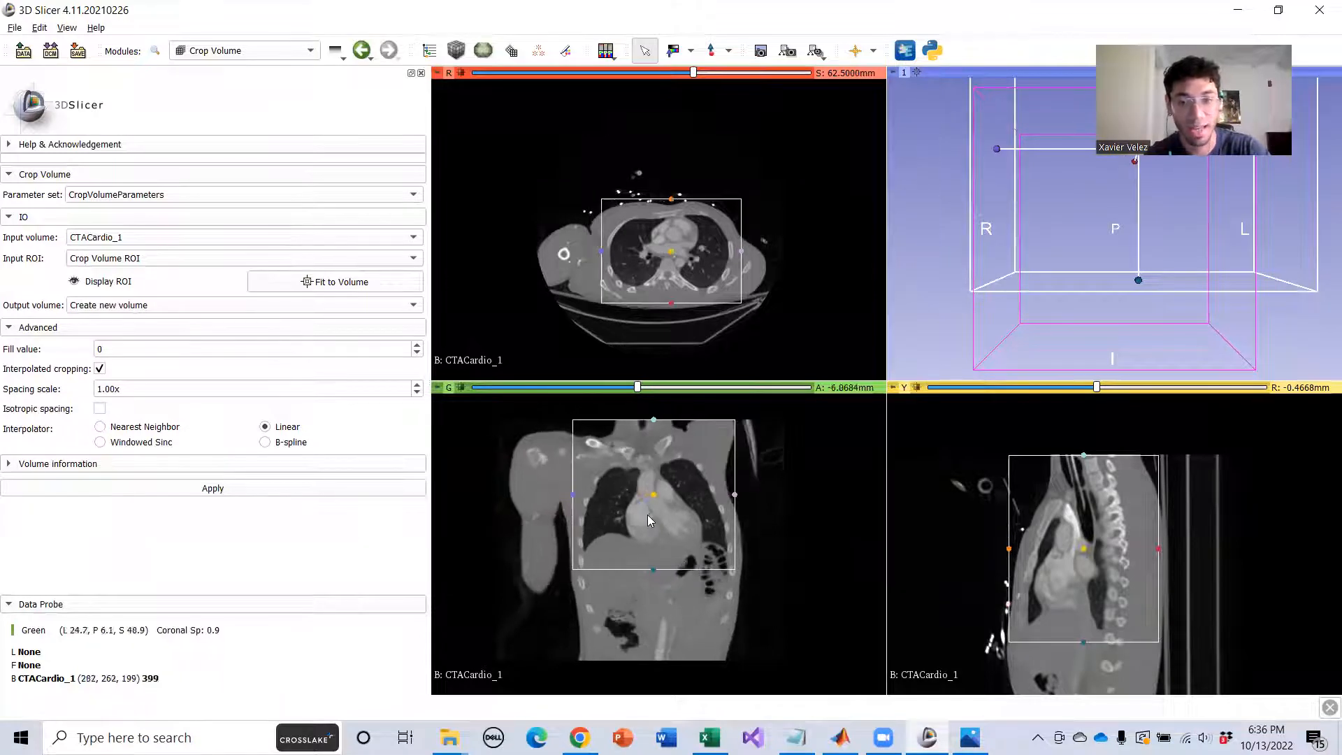
scroll(642, 518, "up", 20)
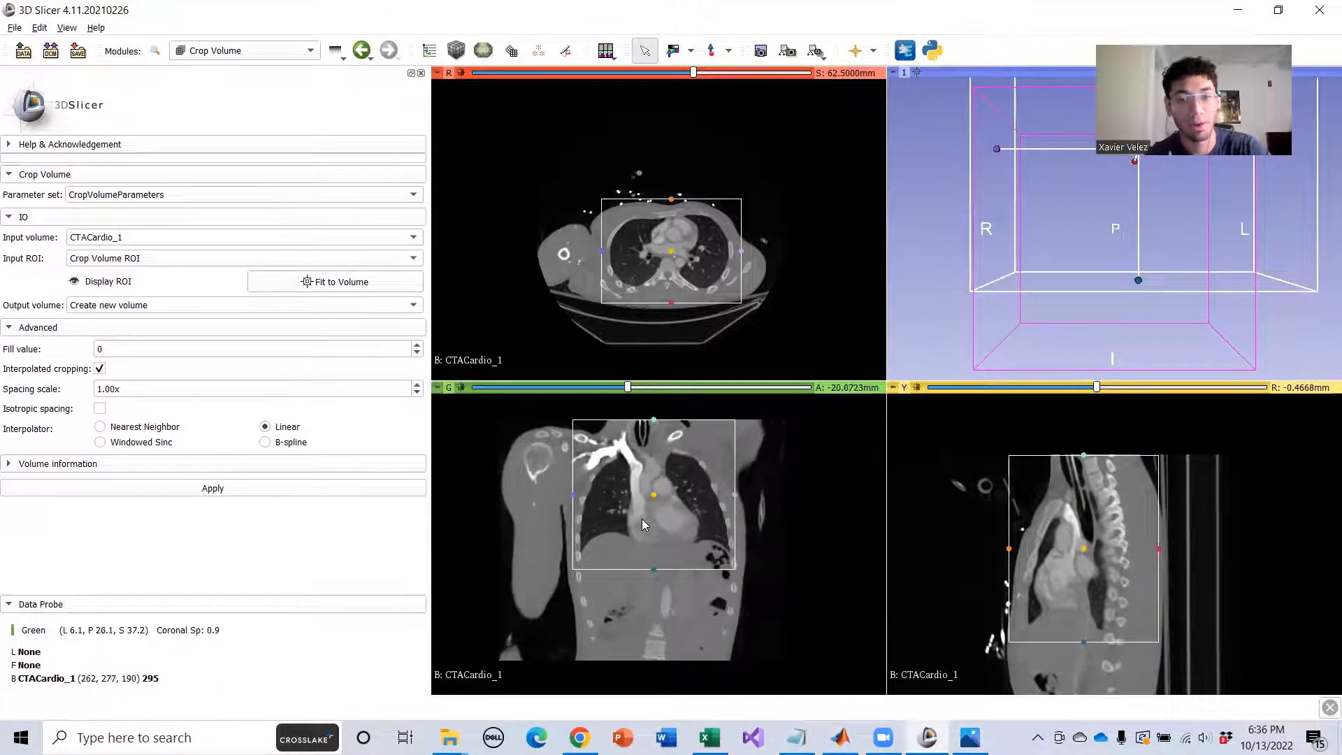
scroll(641, 519, "up", 19)
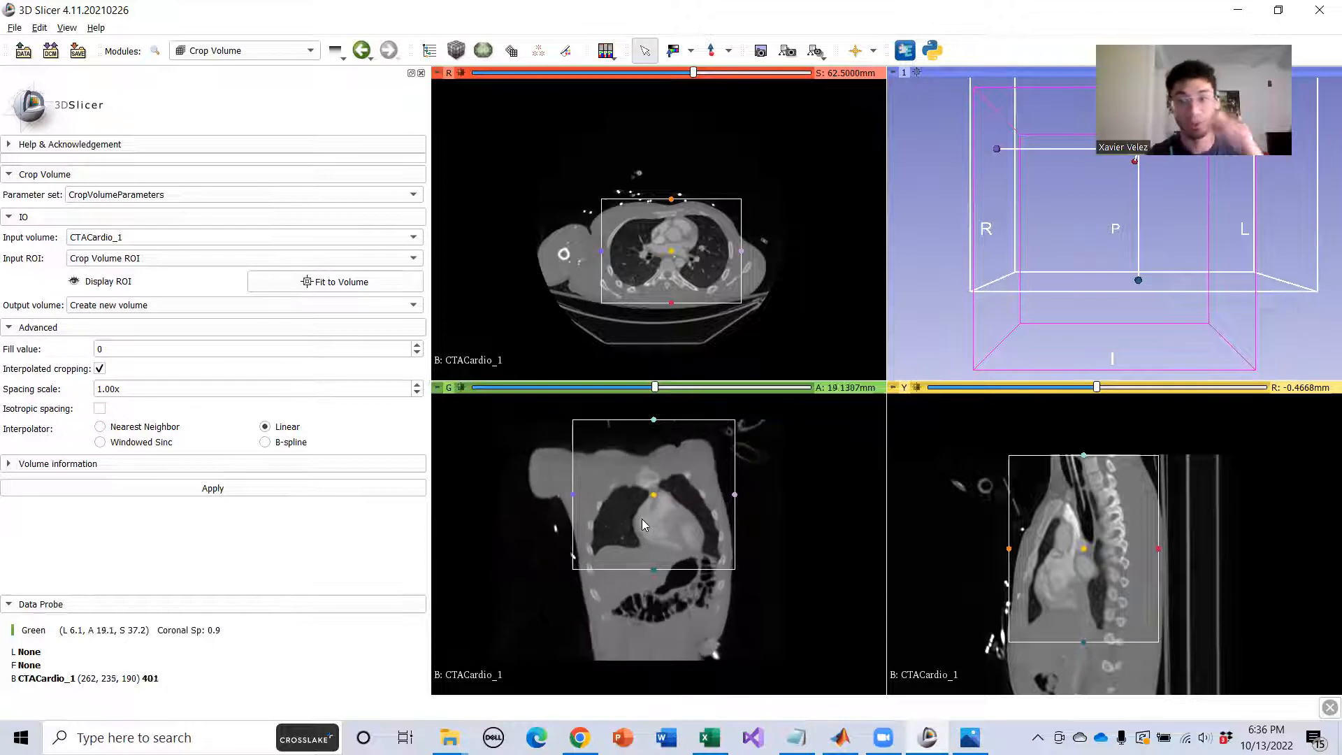
scroll(645, 494, "down", 4)
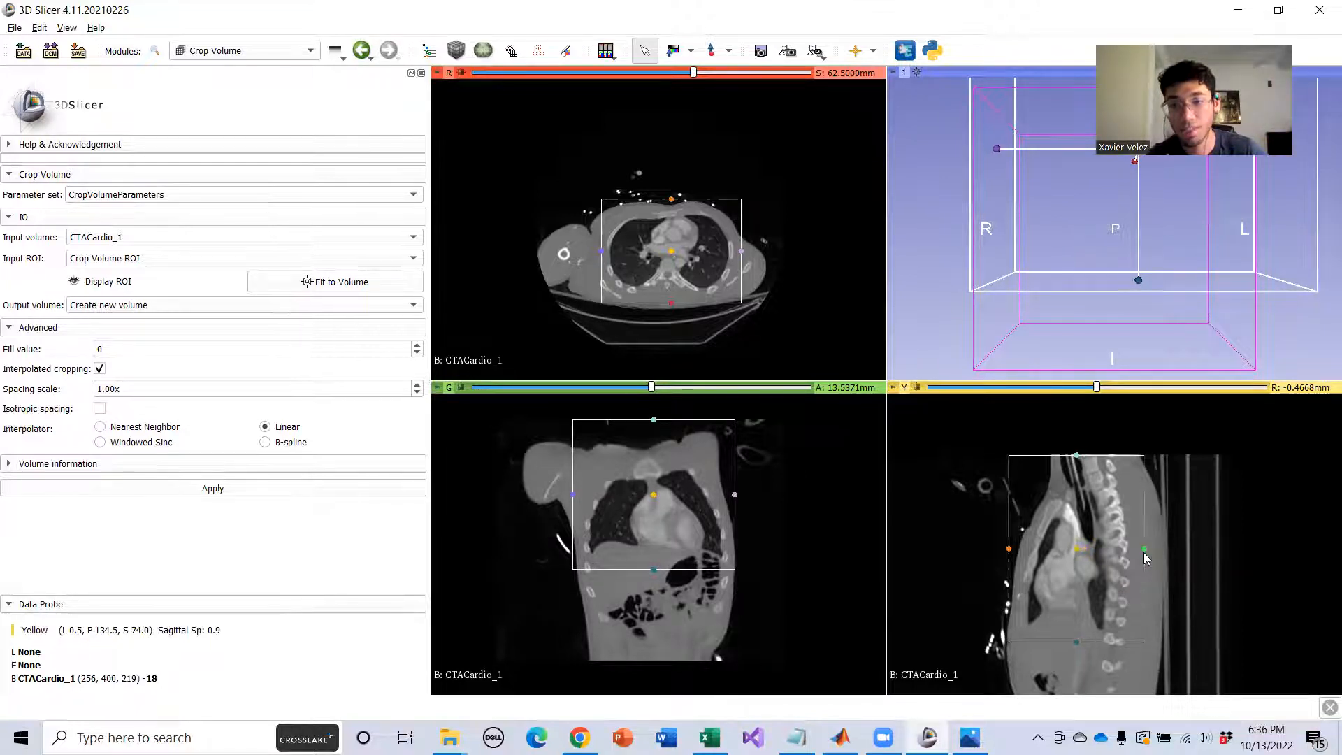
scroll(1075, 570, "up", 6)
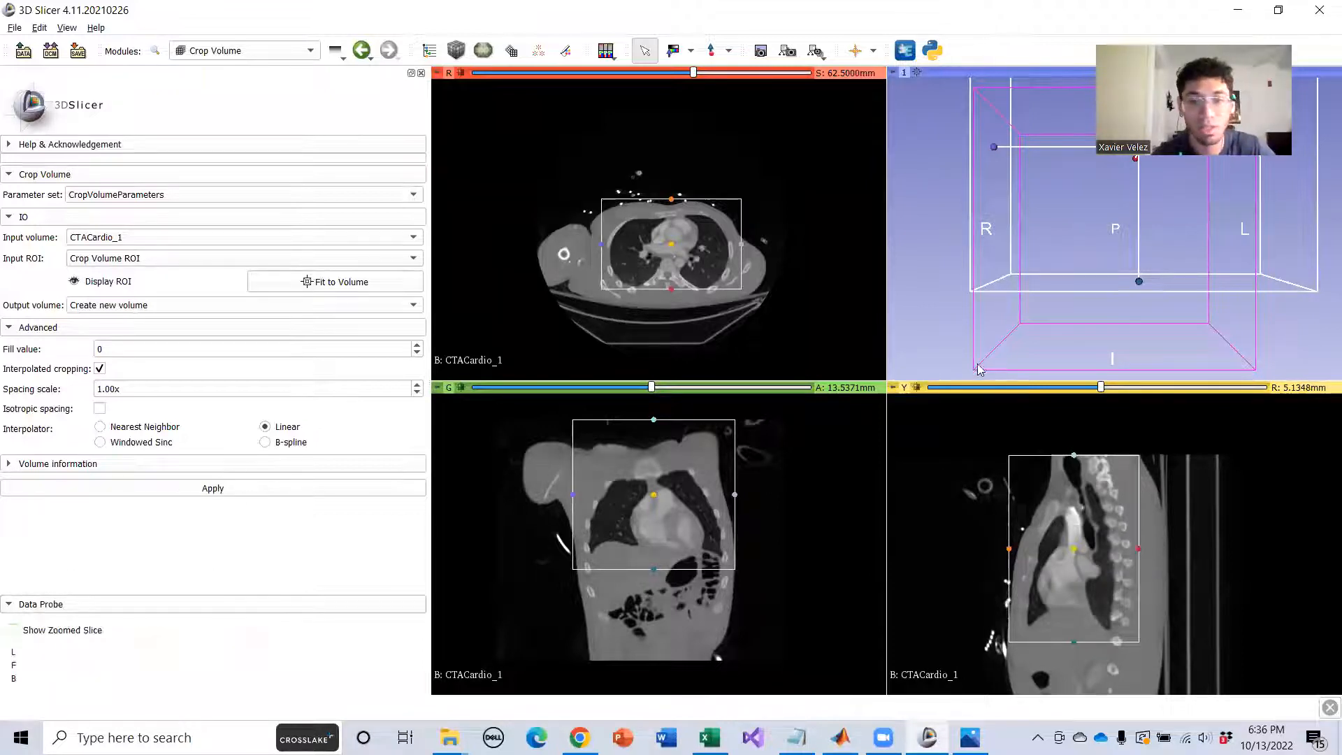
Crop CTACardio_1 to the ROI as a new volume with interpolated cropping, and hide the ROI.
left_click(74, 281)
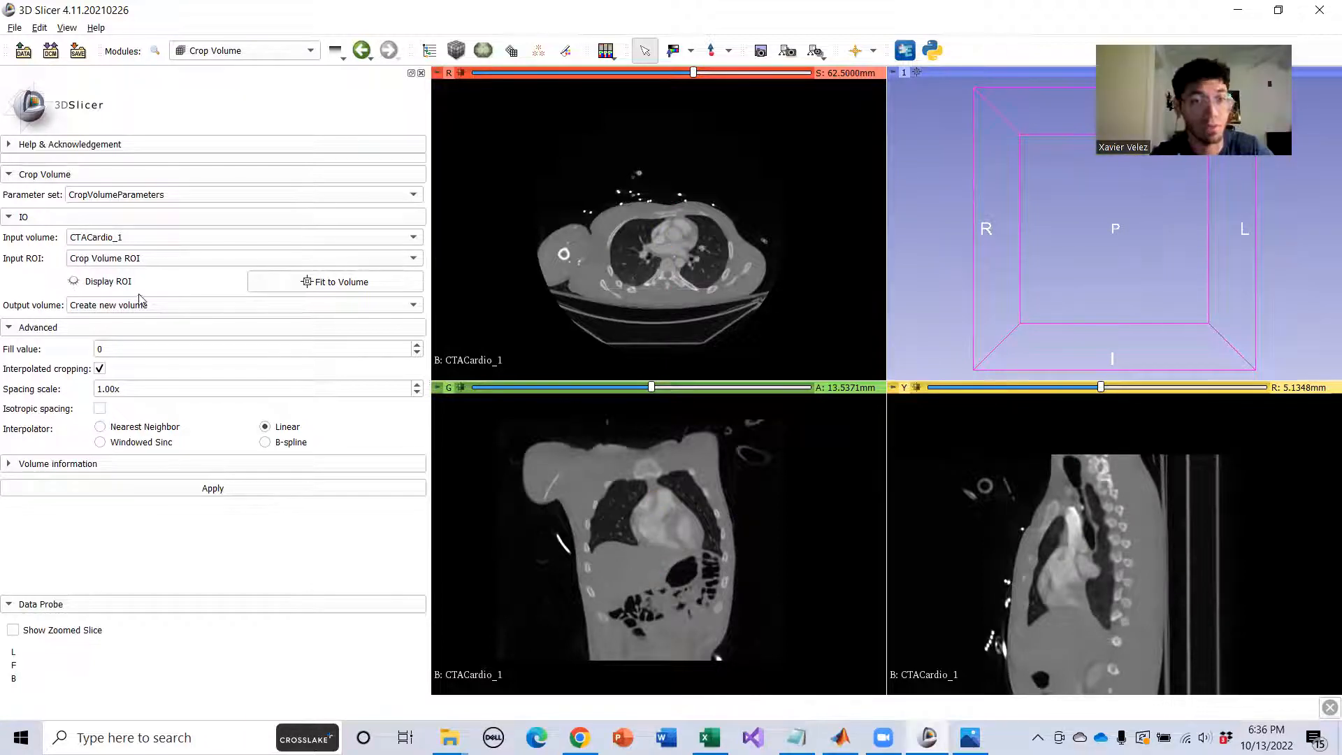
left_click(74, 281)
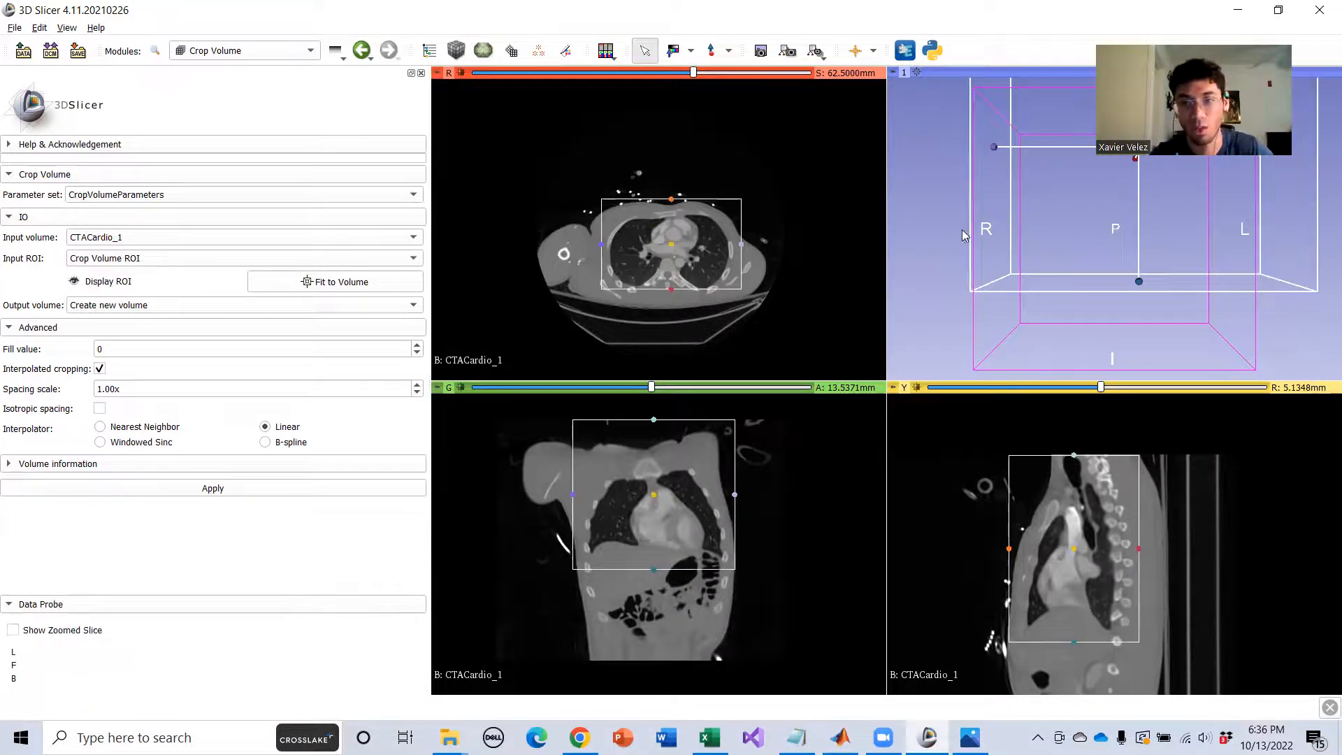
left_click(100, 368)
left_click(74, 282)
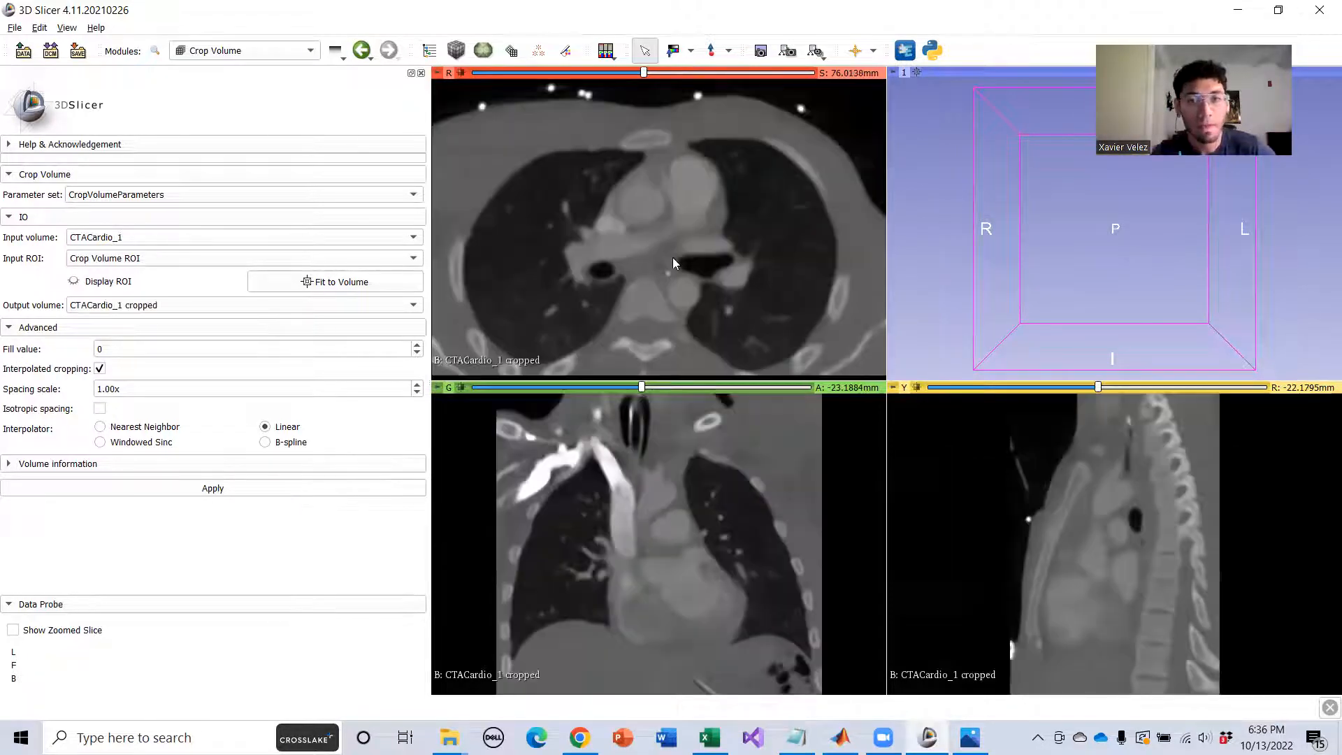
Examine the heart in the cropped volume by going through its axial slices from top to bottom and back.
scroll(660, 254, "up", 20)
scroll(659, 255, "down", 20)
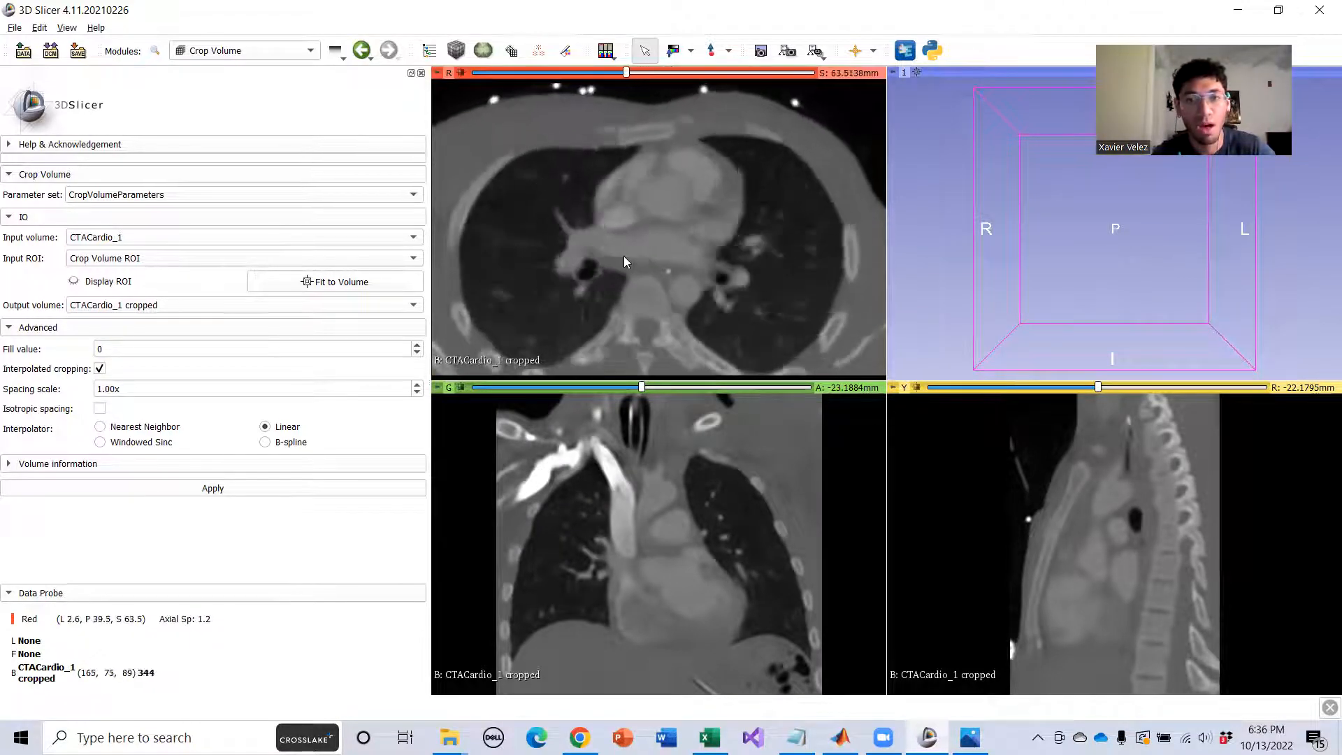
scroll(619, 254, "down", 20)
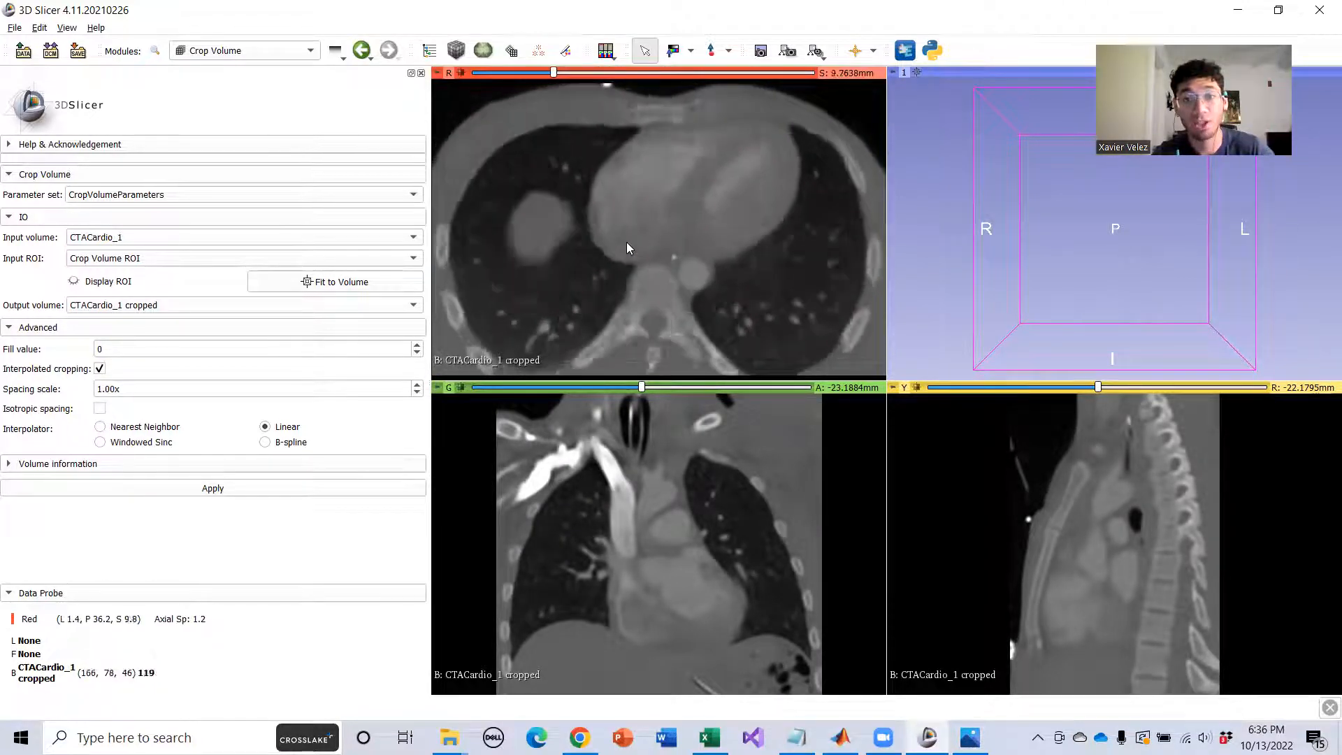
scroll(626, 247, "down", 10)
scroll(624, 252, "up", 12)
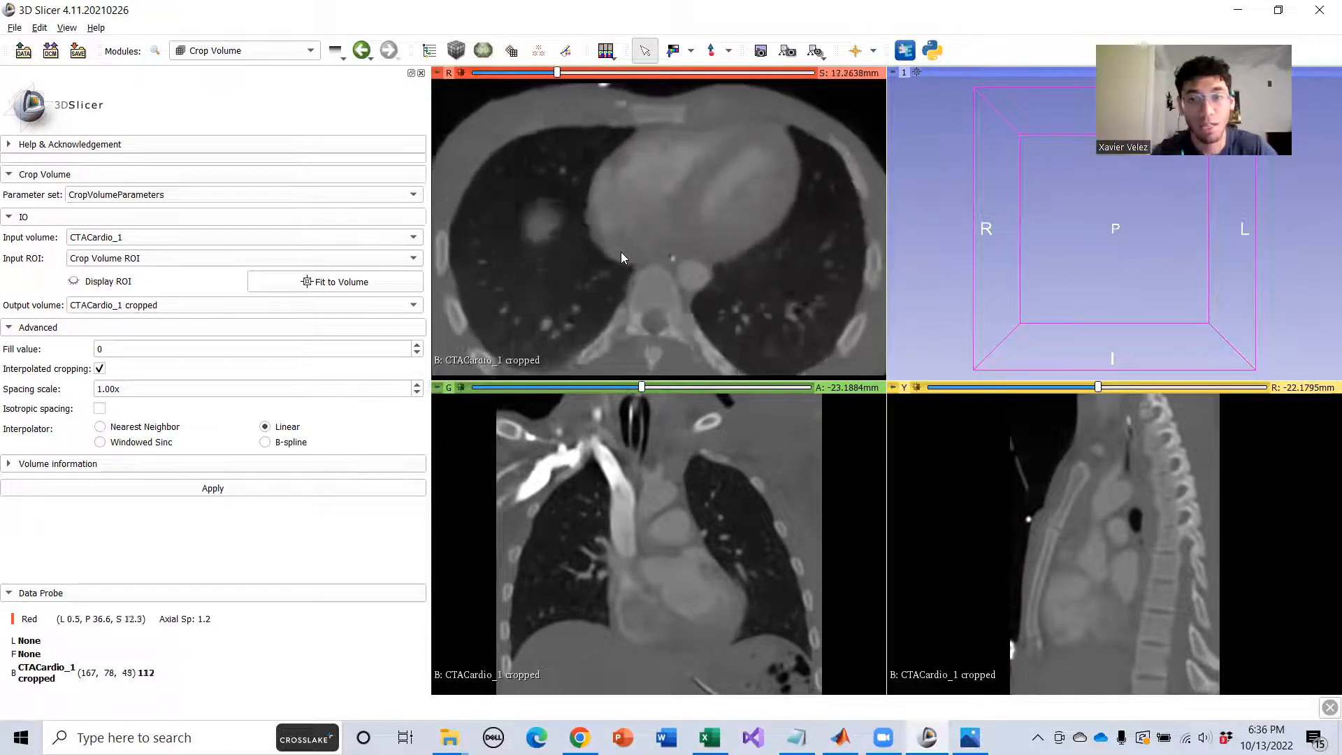
scroll(621, 252, "up", 20)
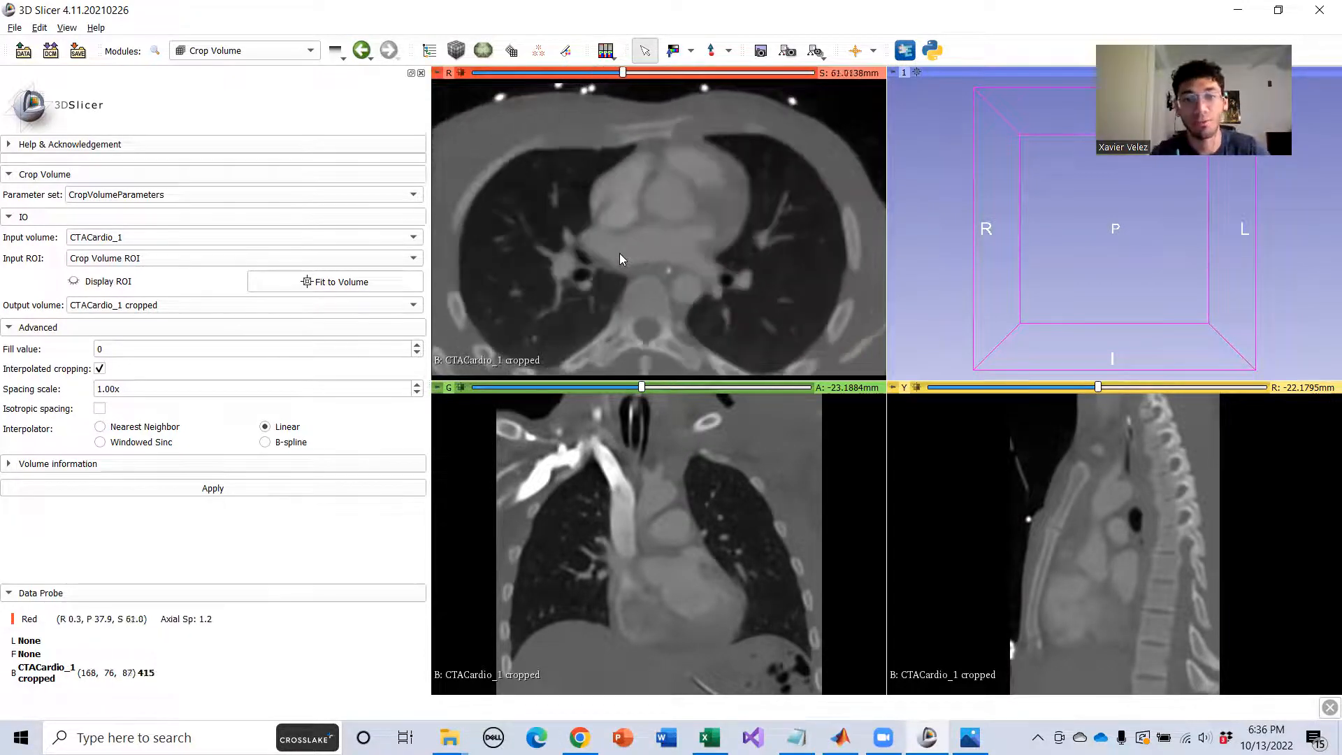
scroll(619, 255, "up", 16)
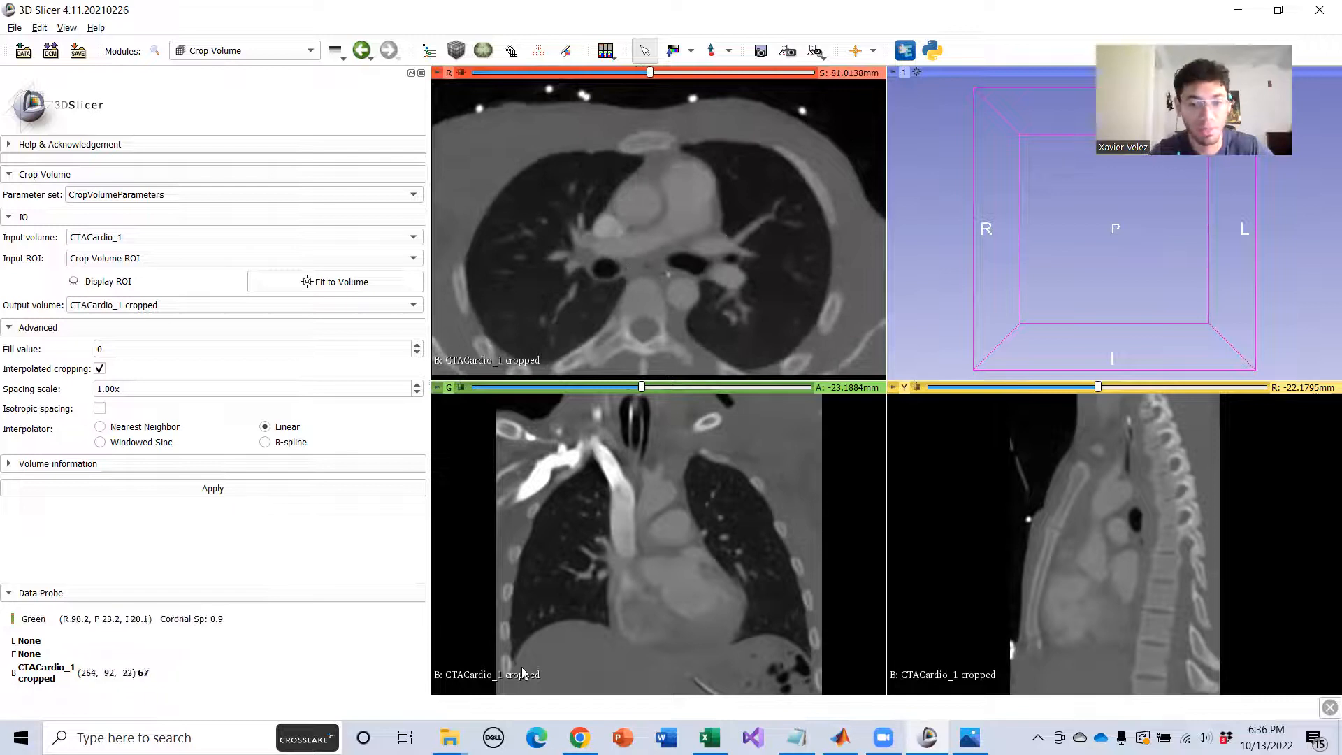
Switch to Chrome, bring up the Heart_Workshop.stl model in OneDrive, and inspect the heart from different angles and distances.
left_click(579, 737)
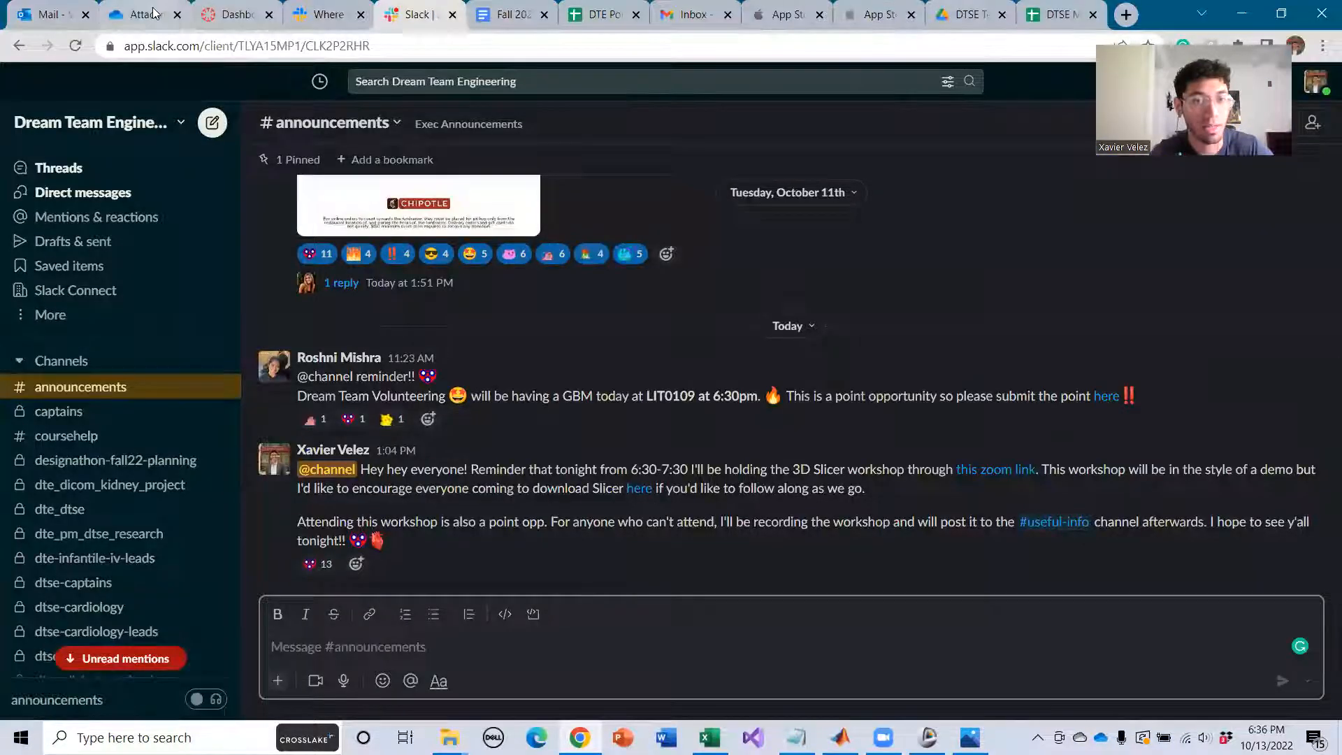
left_click(153, 13)
left_click_drag(720, 510, 680, 406)
scroll(663, 455, "down", 3)
scroll(713, 479, "up", 5)
left_click_drag(714, 485, 590, 529)
scroll(688, 495, "down", 3)
scroll(699, 495, "up", 5)
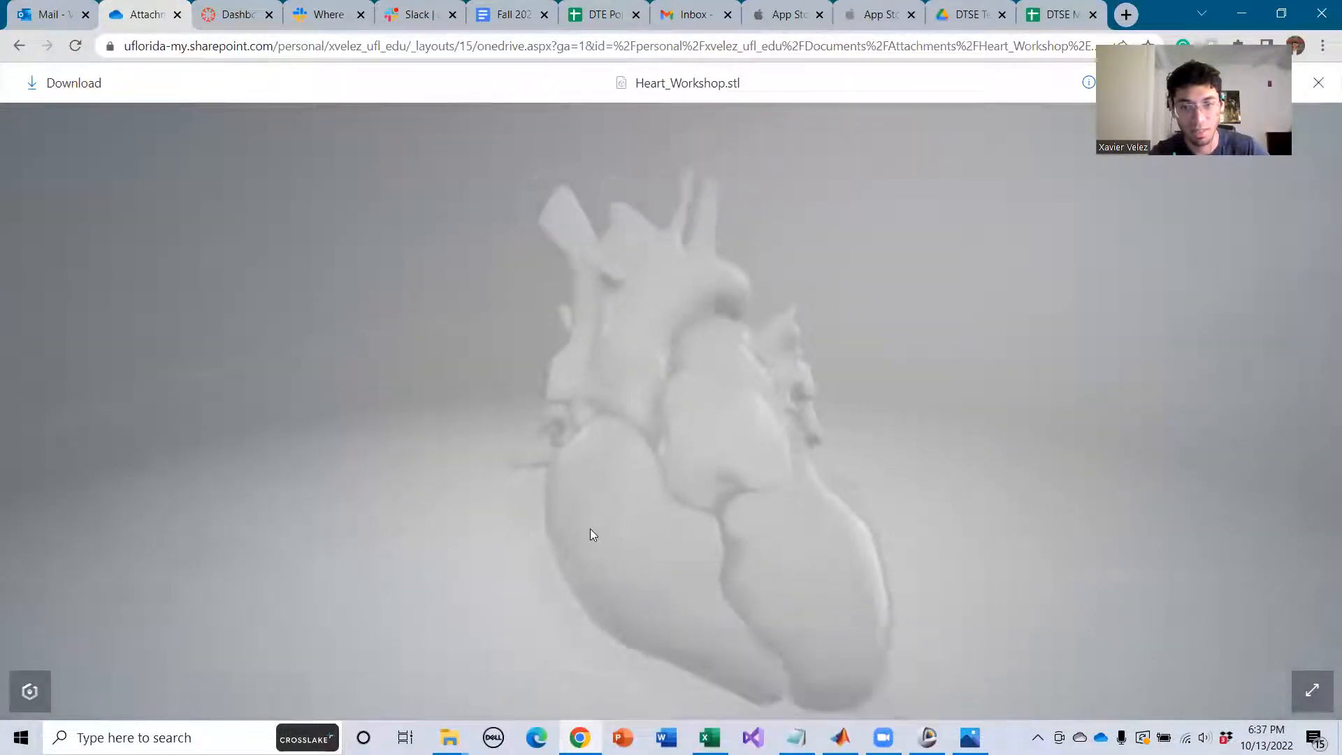
scroll(594, 531, "down", 2)
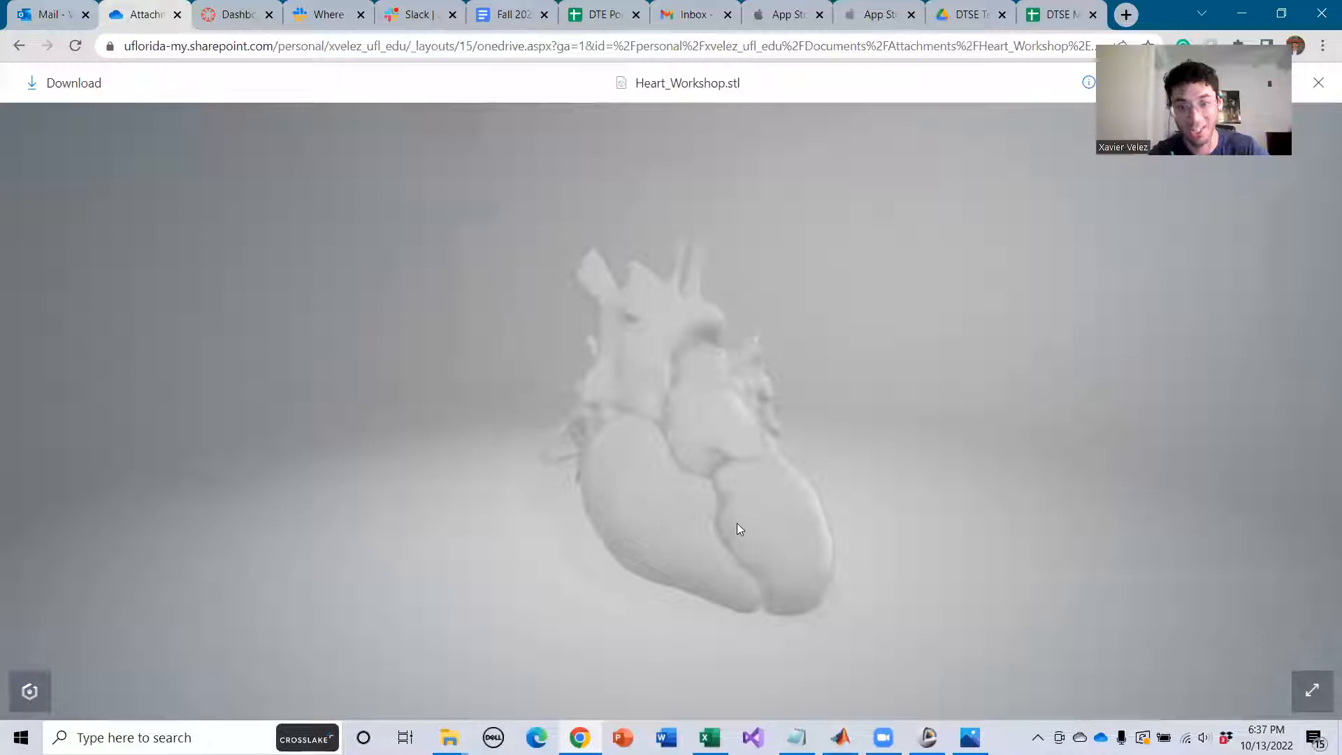
Tilt the Heart_Workshop.stl model to view the heart from above and return it to a front view.
left_click_drag(641, 329, 707, 412)
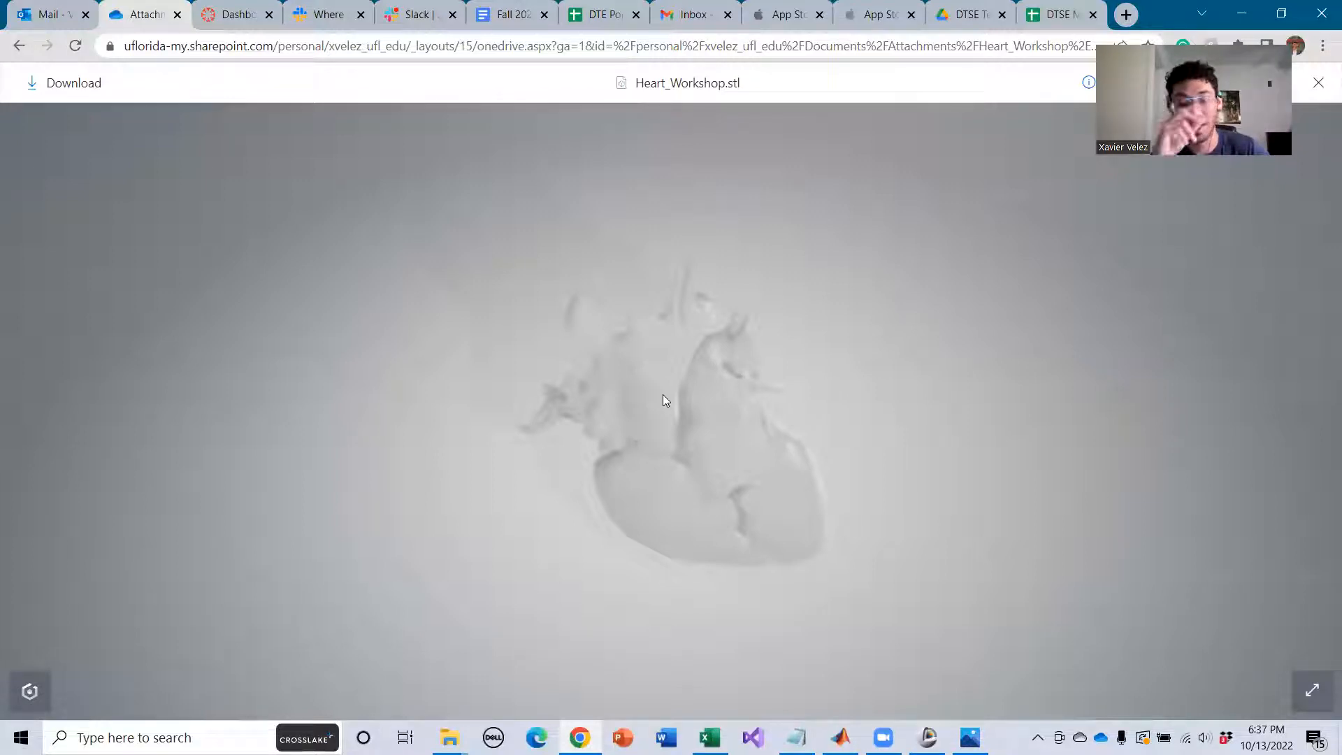
left_click_drag(662, 397, 725, 284)
left_click_drag(696, 417, 703, 407)
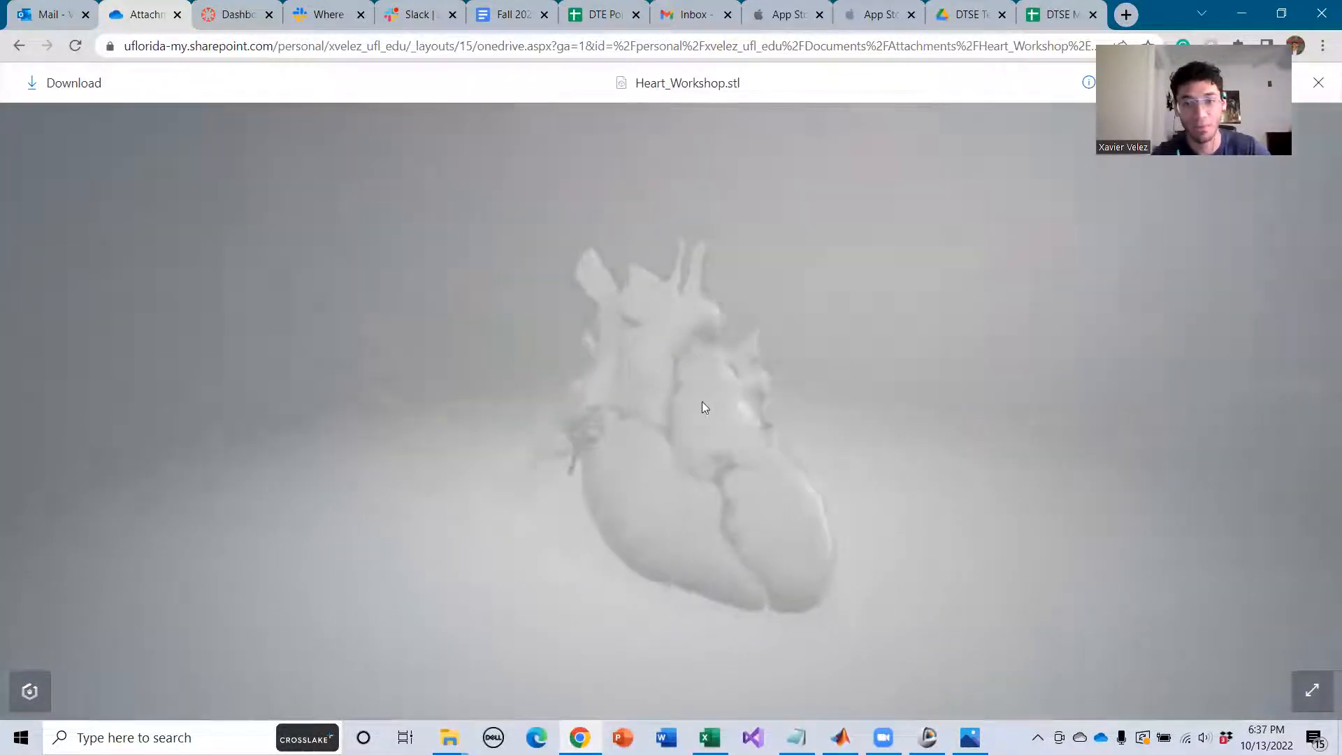
Switch back to 3D Slicer and look through the axial slices of the cropped volume around the great vessels.
left_click(1241, 10)
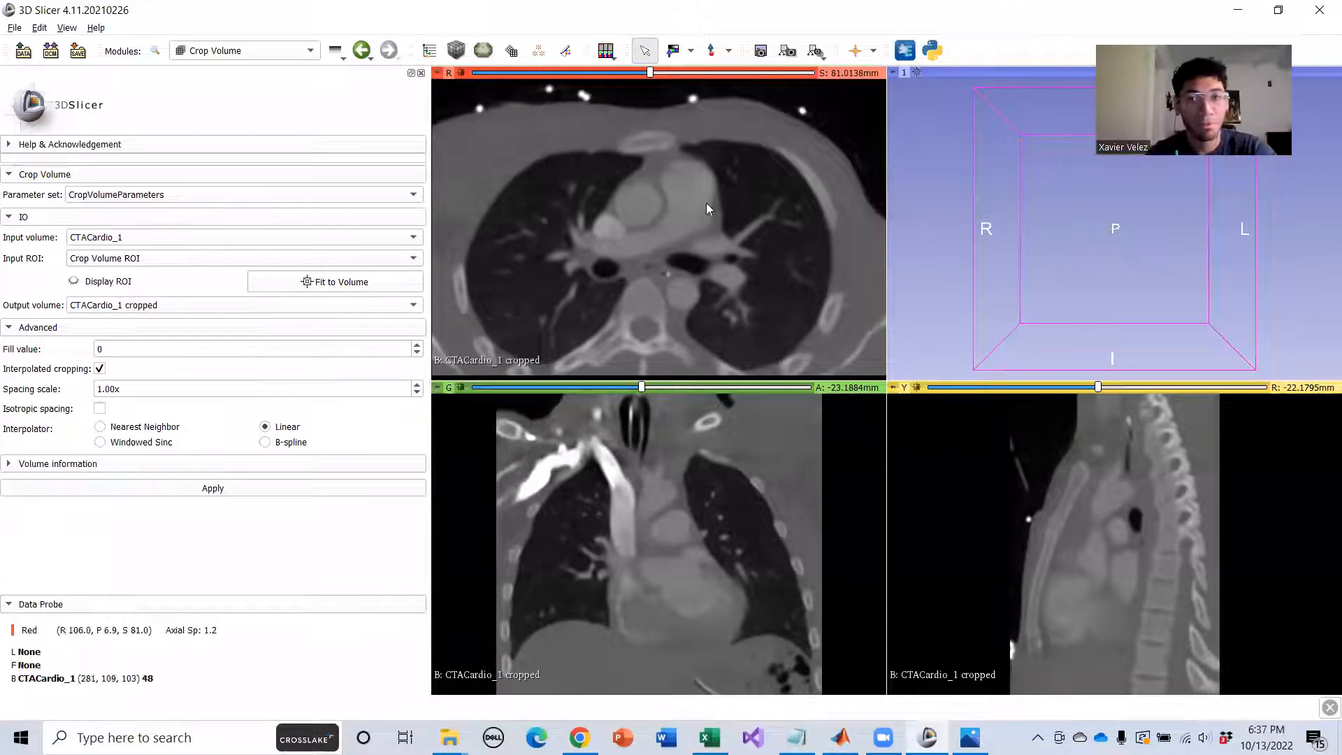
scroll(699, 215, "down", 1)
scroll(684, 224, "down", 2)
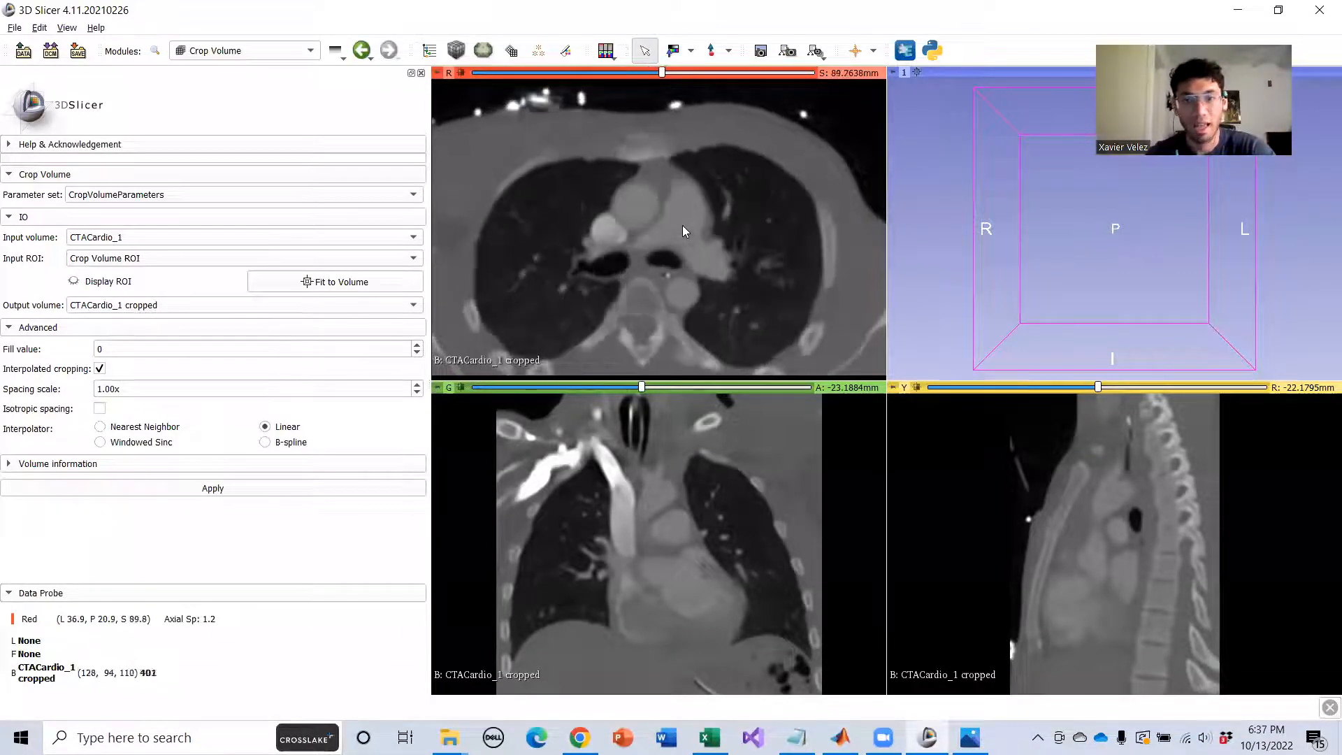
scroll(682, 225, "down", 4)
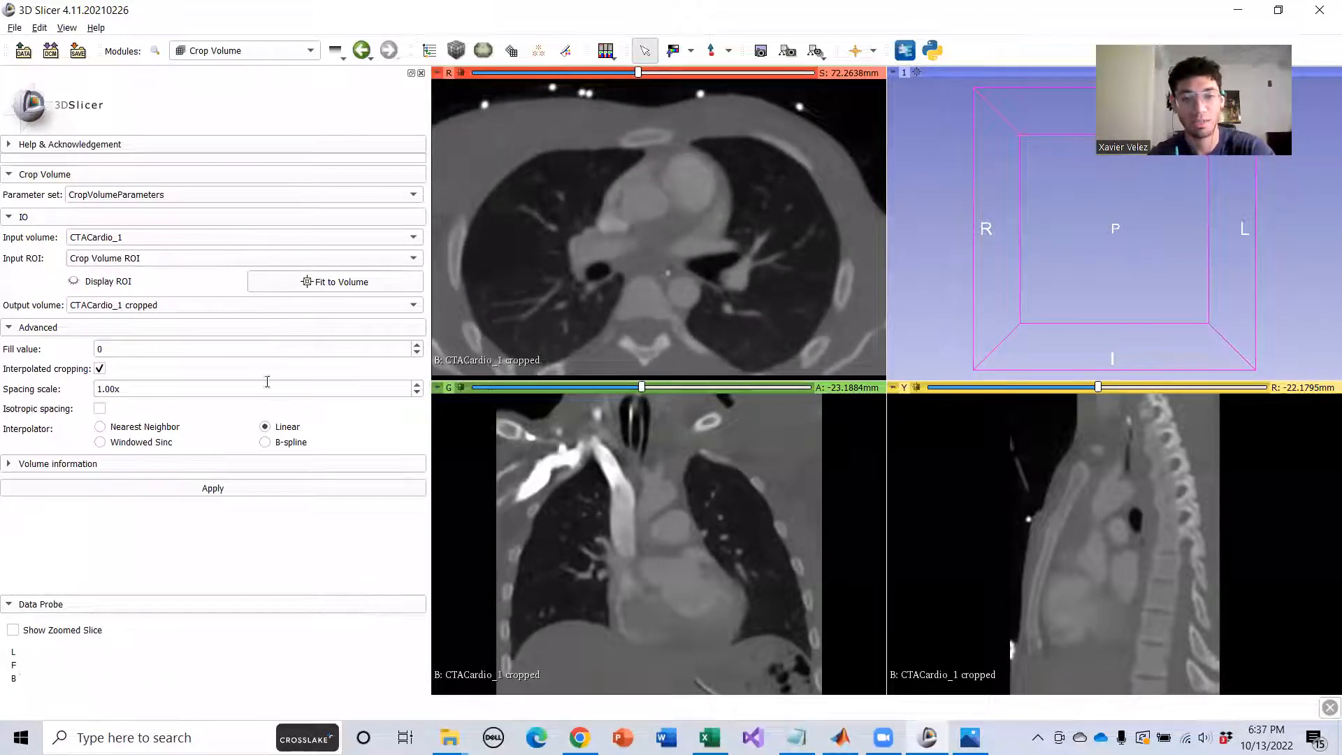
Open a blank Notepad document and narrow its window so that more of the scan views show.
key("super")
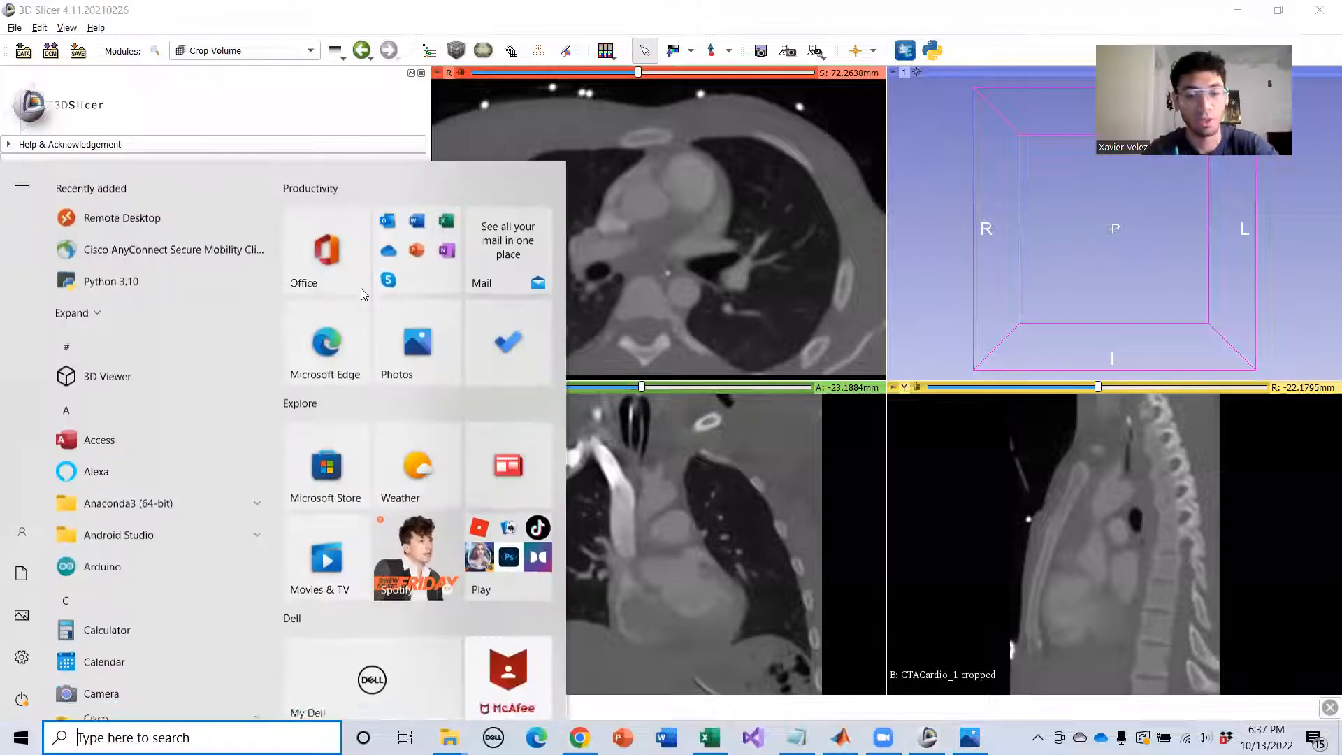
type("notepad")
key("Return")
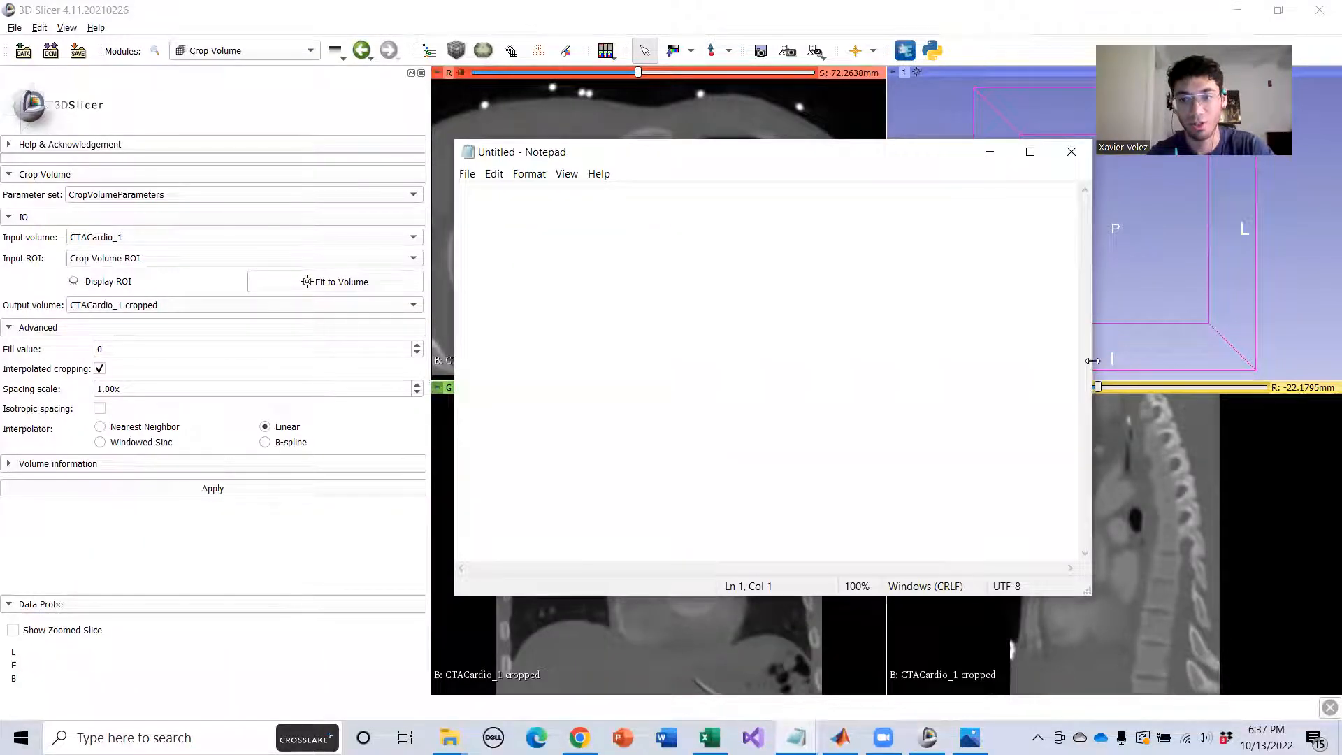
left_click_drag(1092, 360, 831, 360)
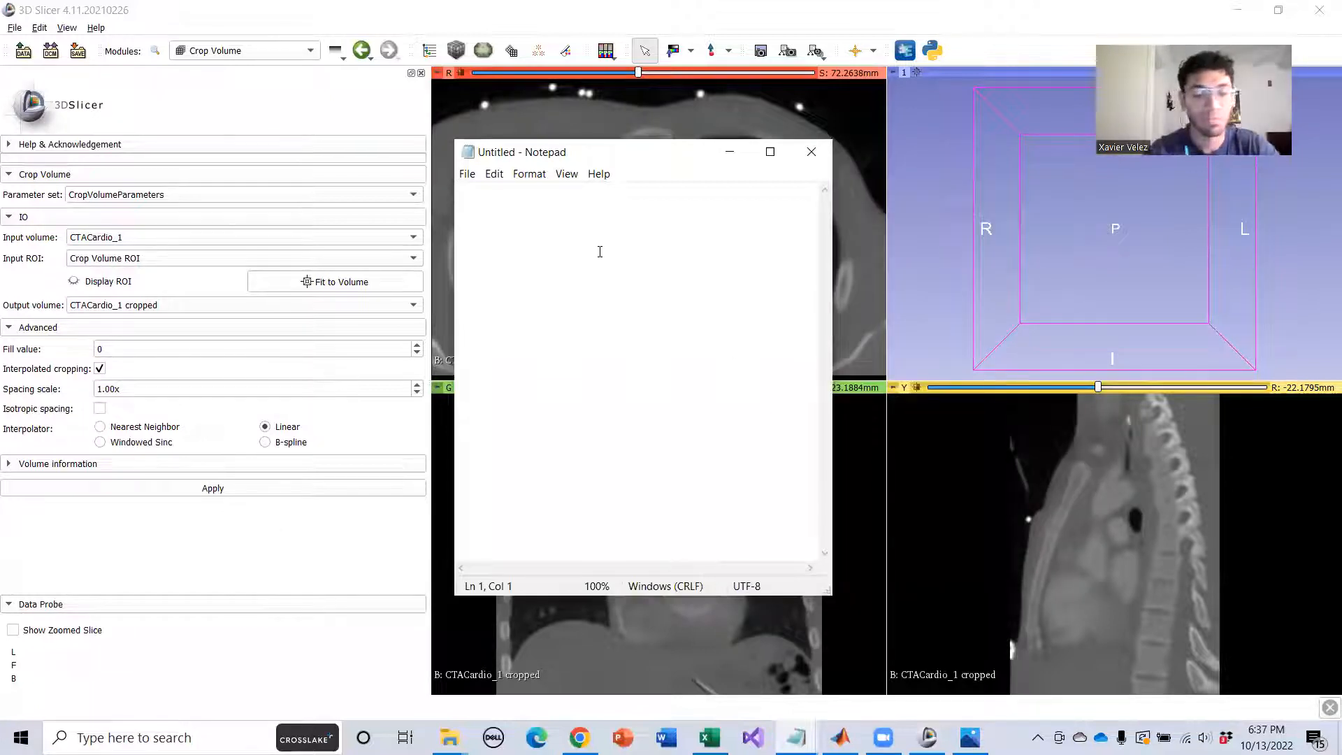
List the workflow in Notepad, one stage per line: import, crop volume, grow from seeds, smoothing, manual editing, smoothing, export.
type("import")
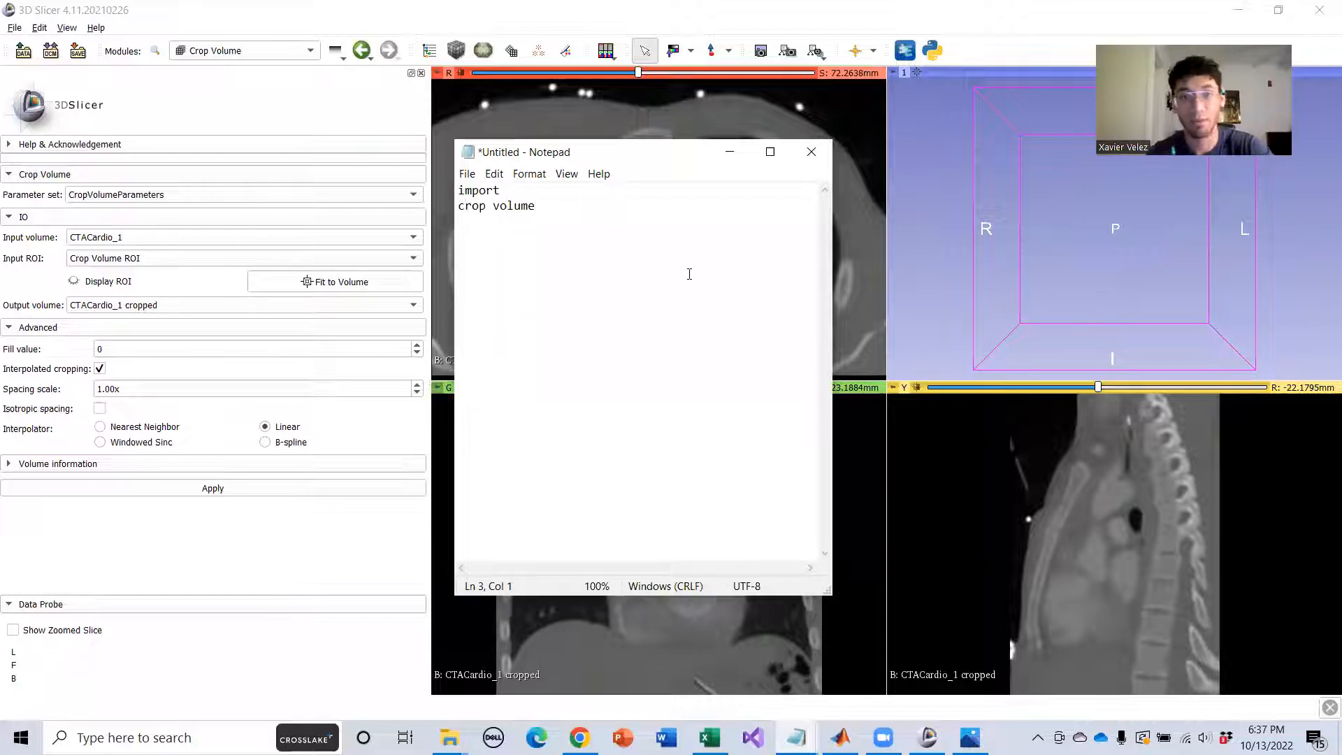
left_click_drag(604, 155, 447, 158)
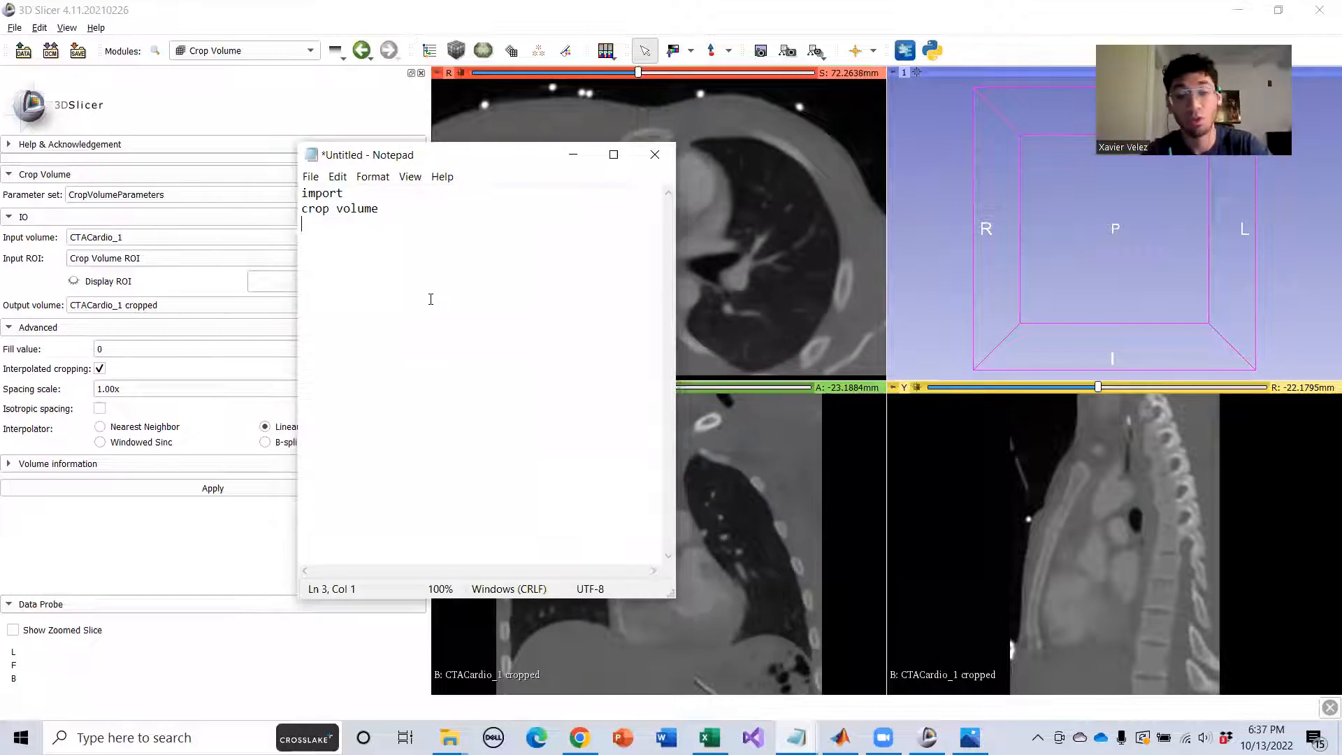
type("from seeds")
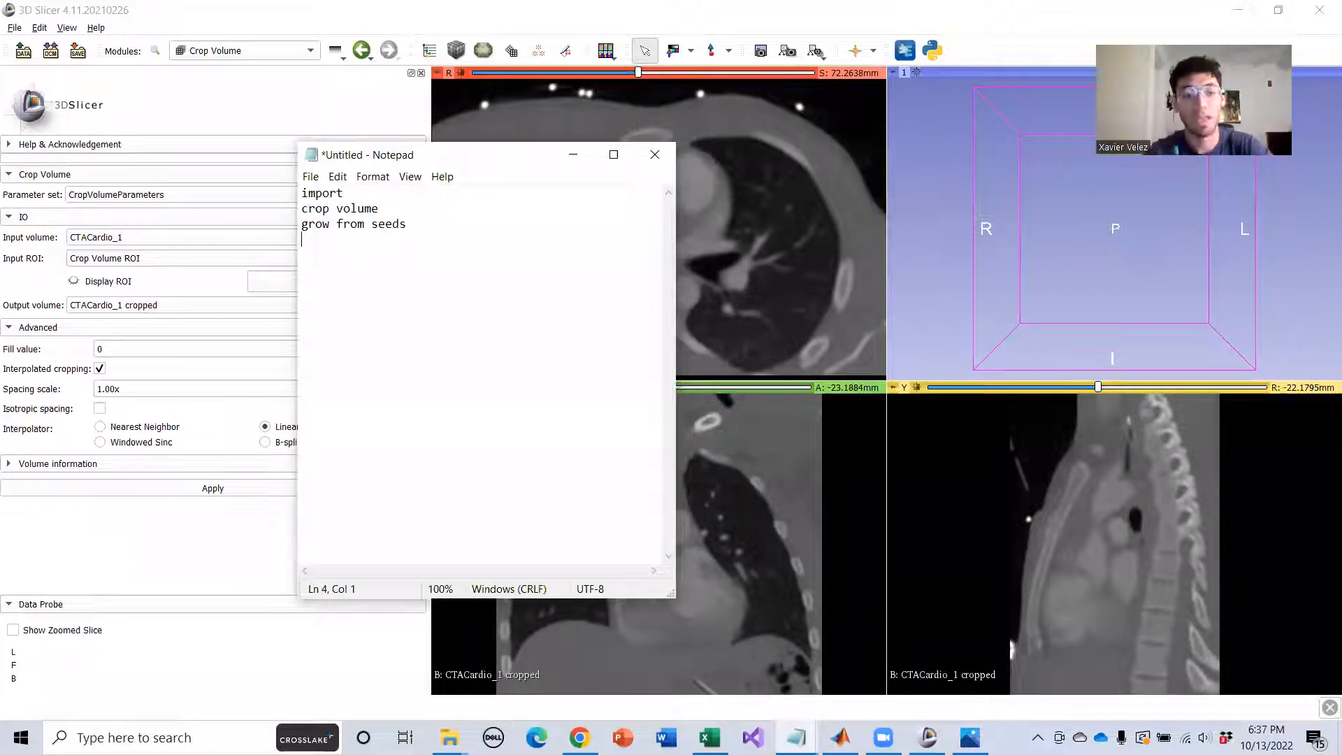
type("moothing")
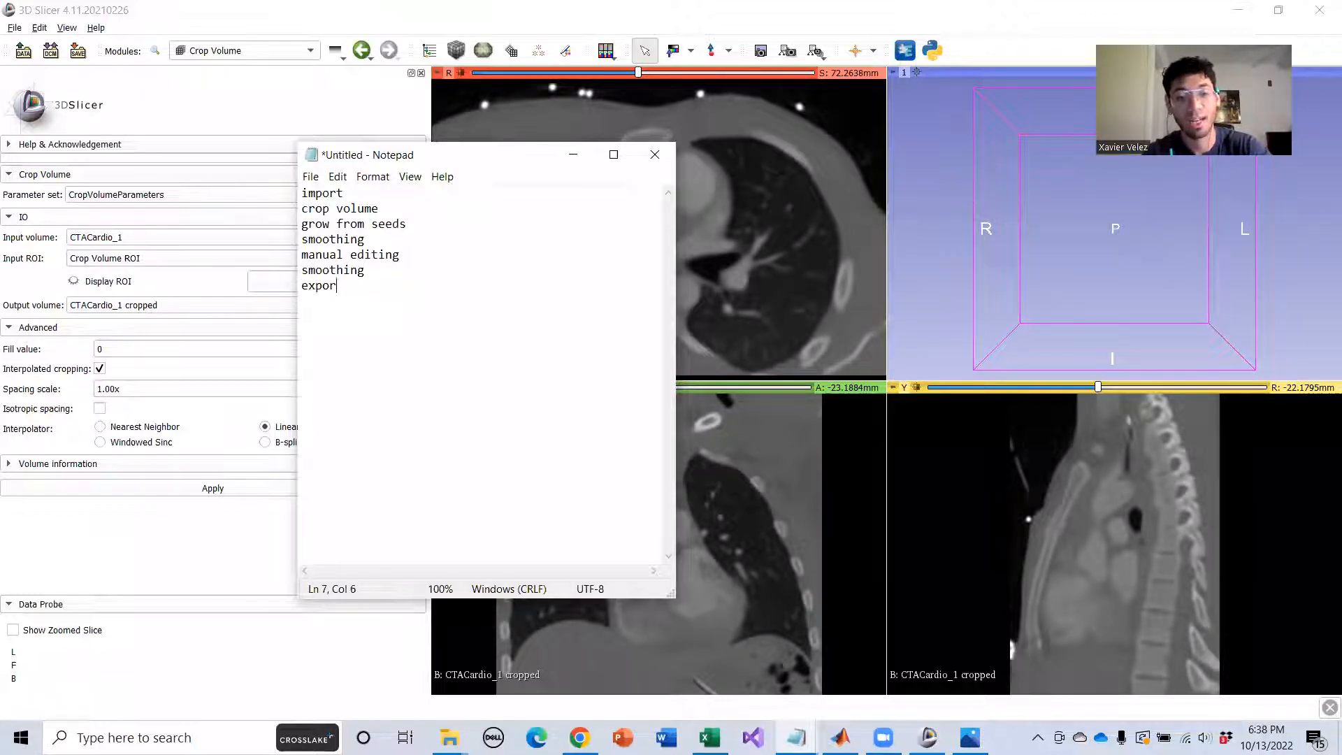
Review the workflow list in Notepad from import to export, singling out the stages from grow from seeds to the final smoothing.
left_click_drag(368, 313, 283, 169)
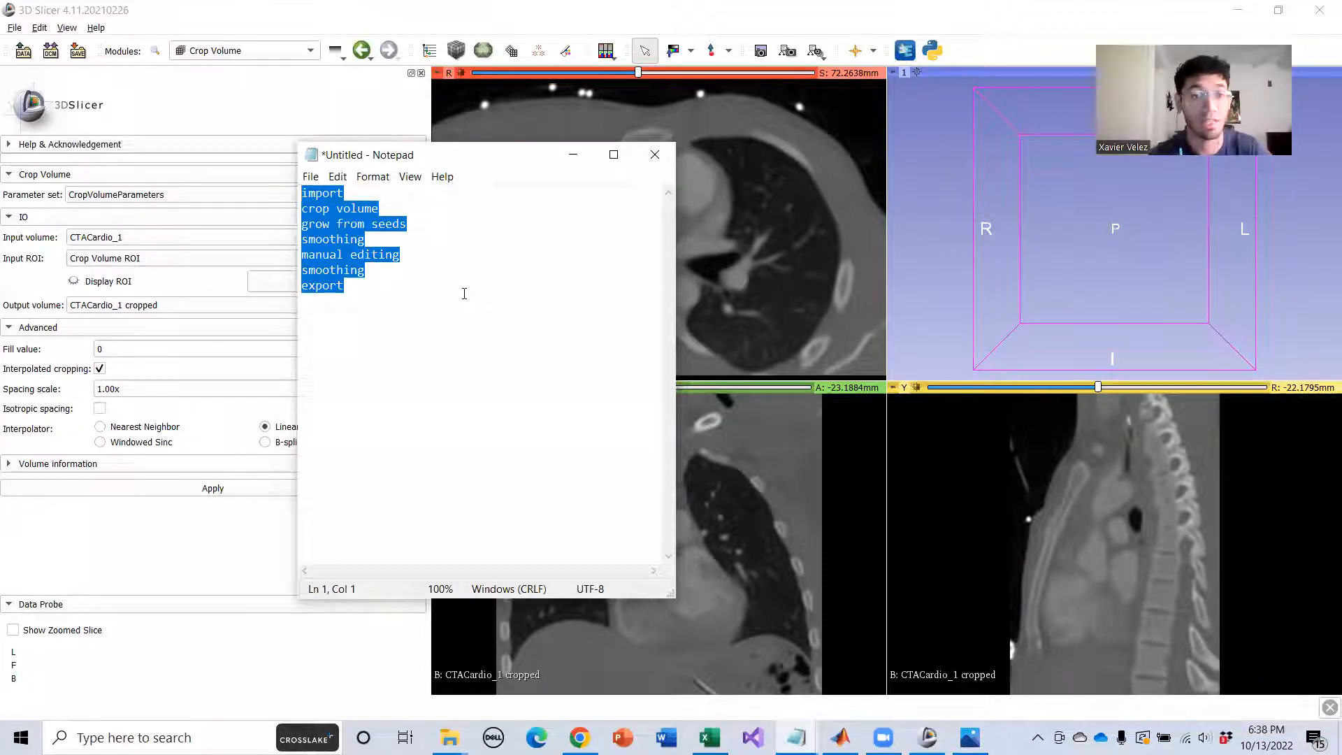
left_click(420, 320)
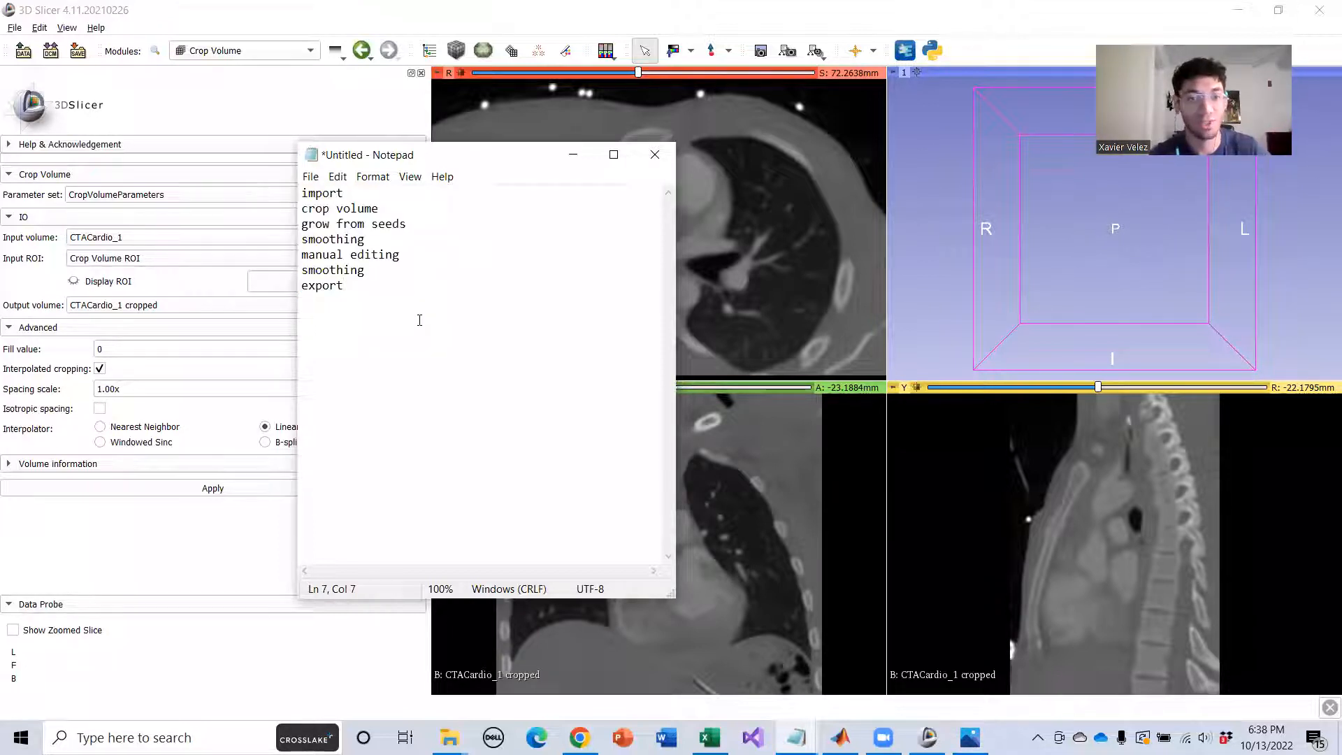
left_click_drag(336, 212, 440, 328)
left_click(440, 328)
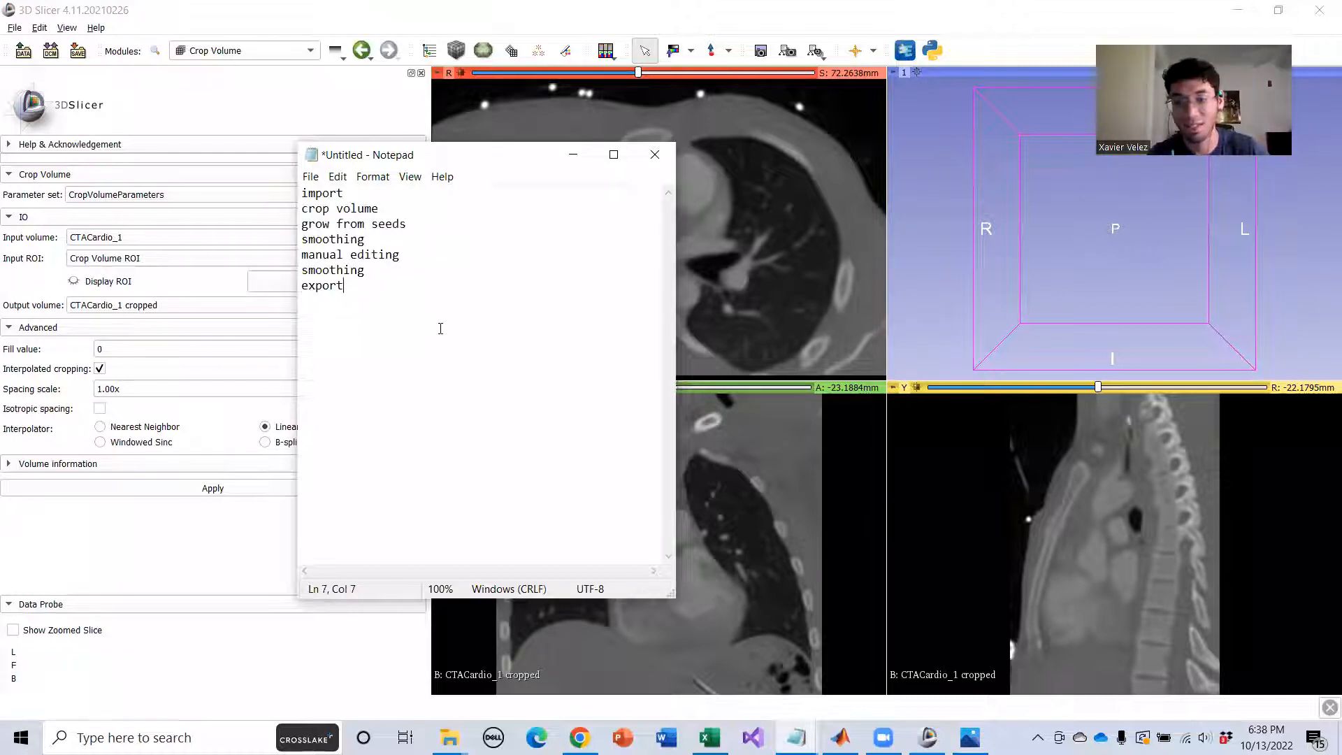
left_click(573, 154)
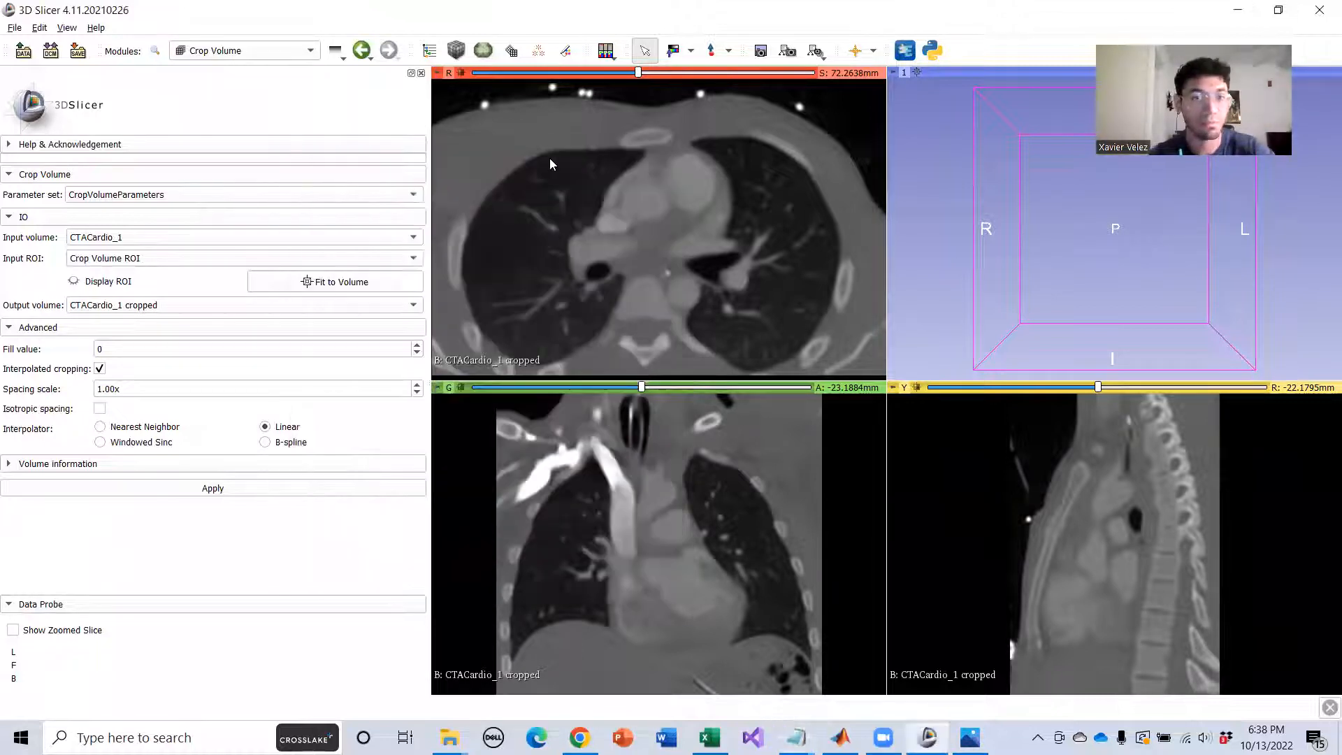
left_click(287, 52)
left_click(286, 52)
left_click(797, 735)
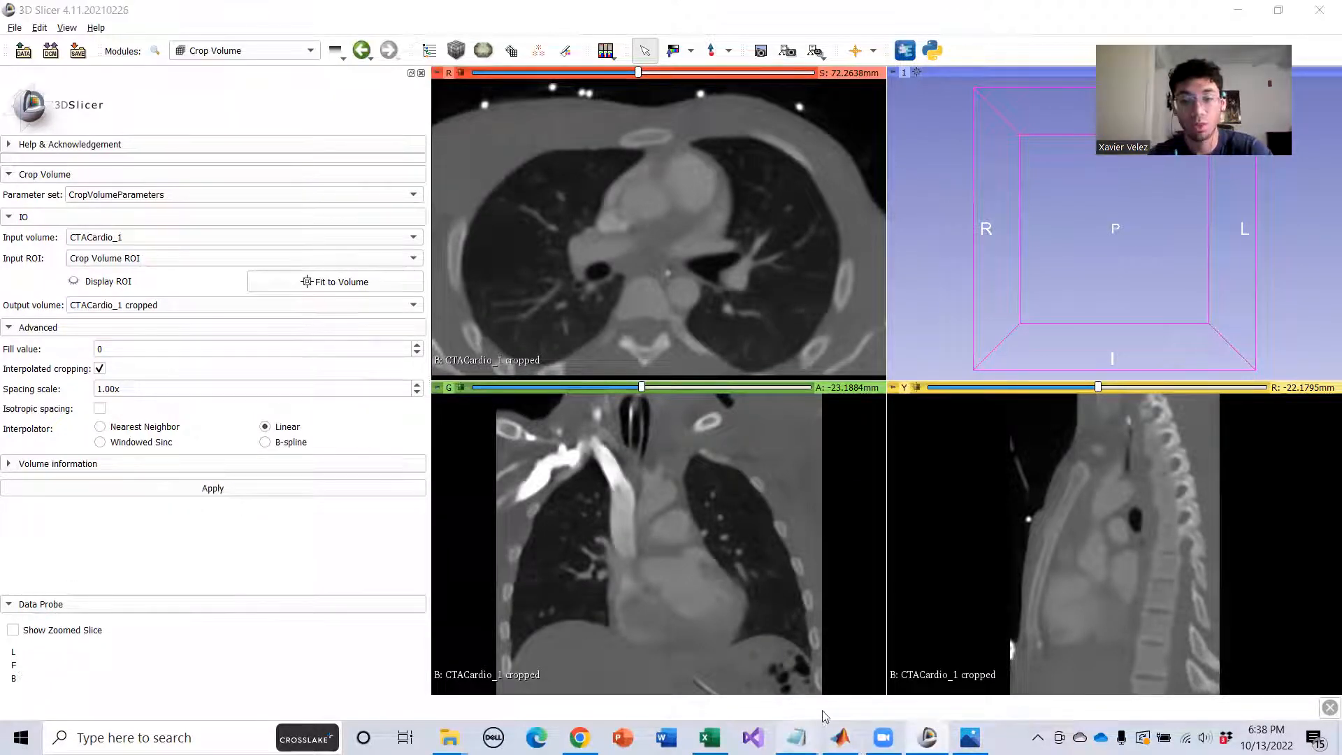
left_click(868, 680)
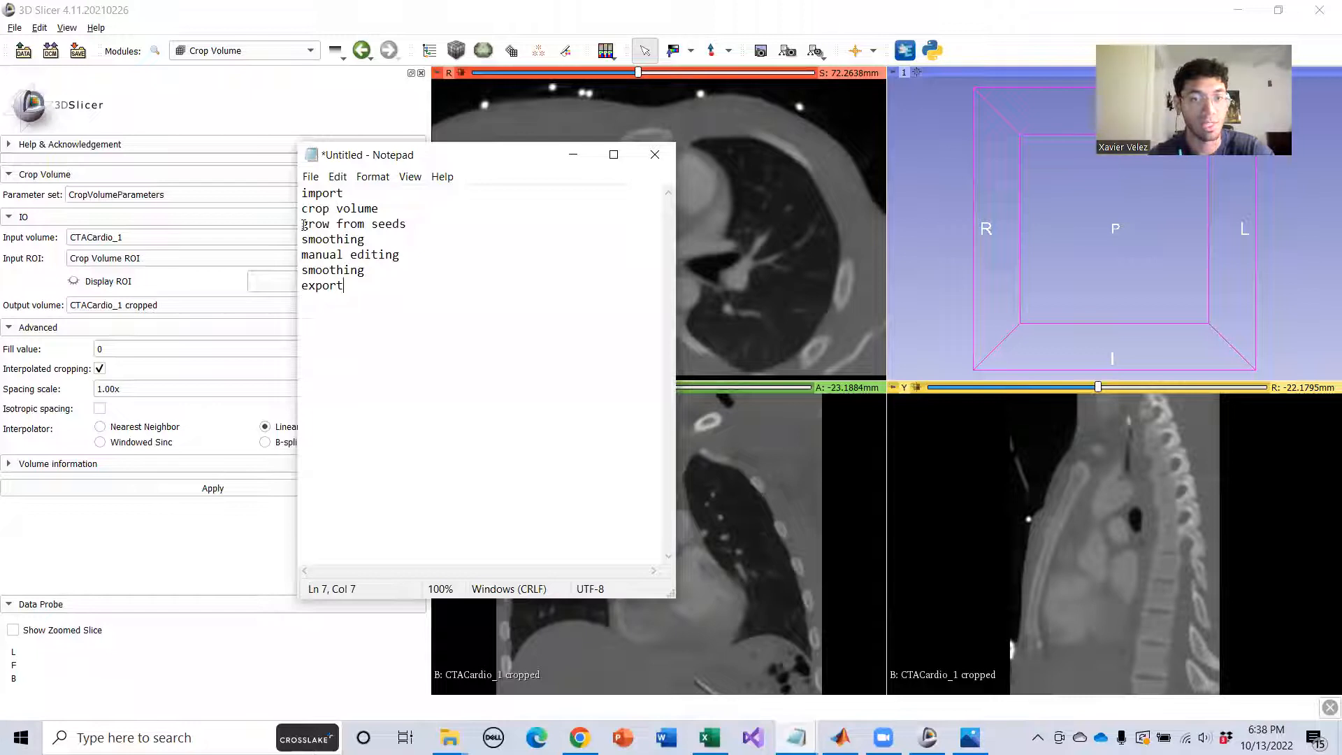
left_click_drag(303, 224, 407, 223)
mouse_move(301, 240)
left_mouse_down()
mouse_move(365, 239)
mouse_move(302, 256)
left_mouse_up()
left_click(360, 270)
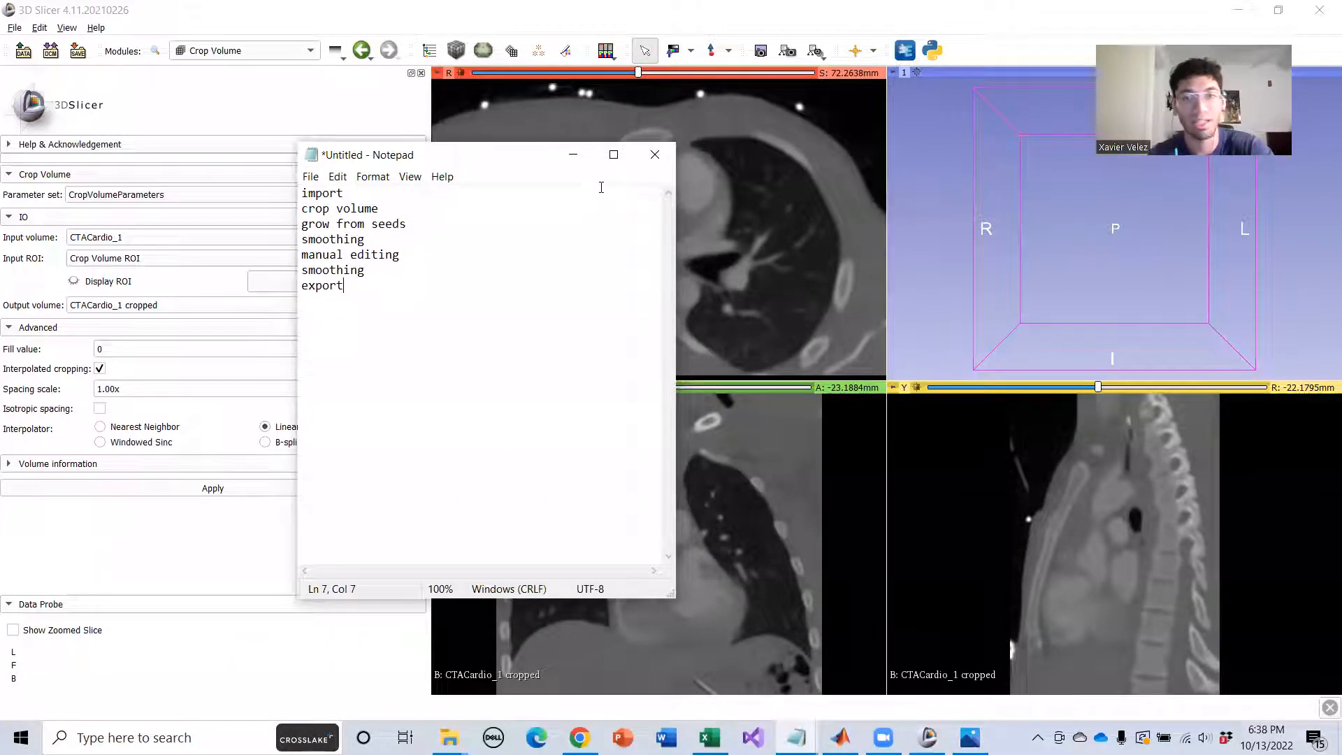
Put the Notepad list away and switch 3D Slicer to the Segment Editor module.
left_click(572, 155)
left_click(255, 52)
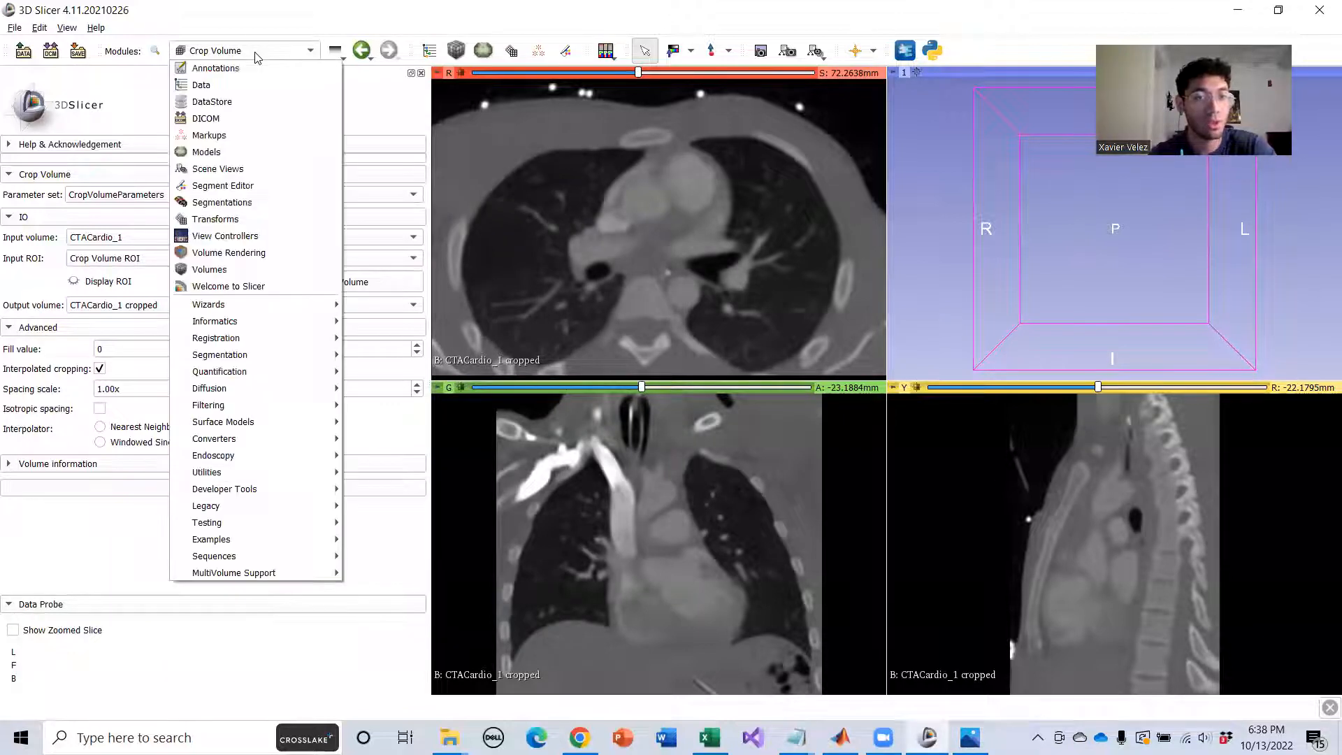
left_click(258, 185)
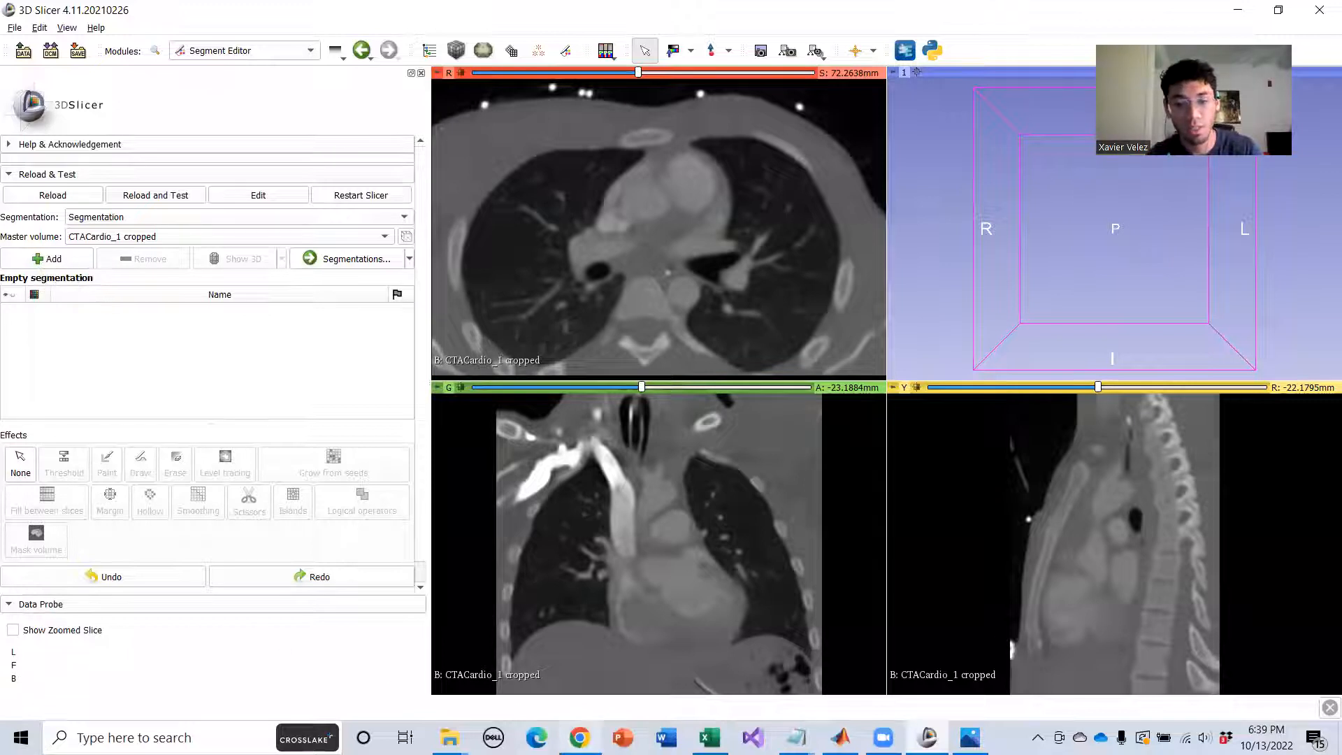
Switch to Chrome and inspect the Heart_Workshop.stl model, going in close through its surface and back out to the whole heart.
left_click(579, 737)
left_click_drag(746, 540, 716, 518)
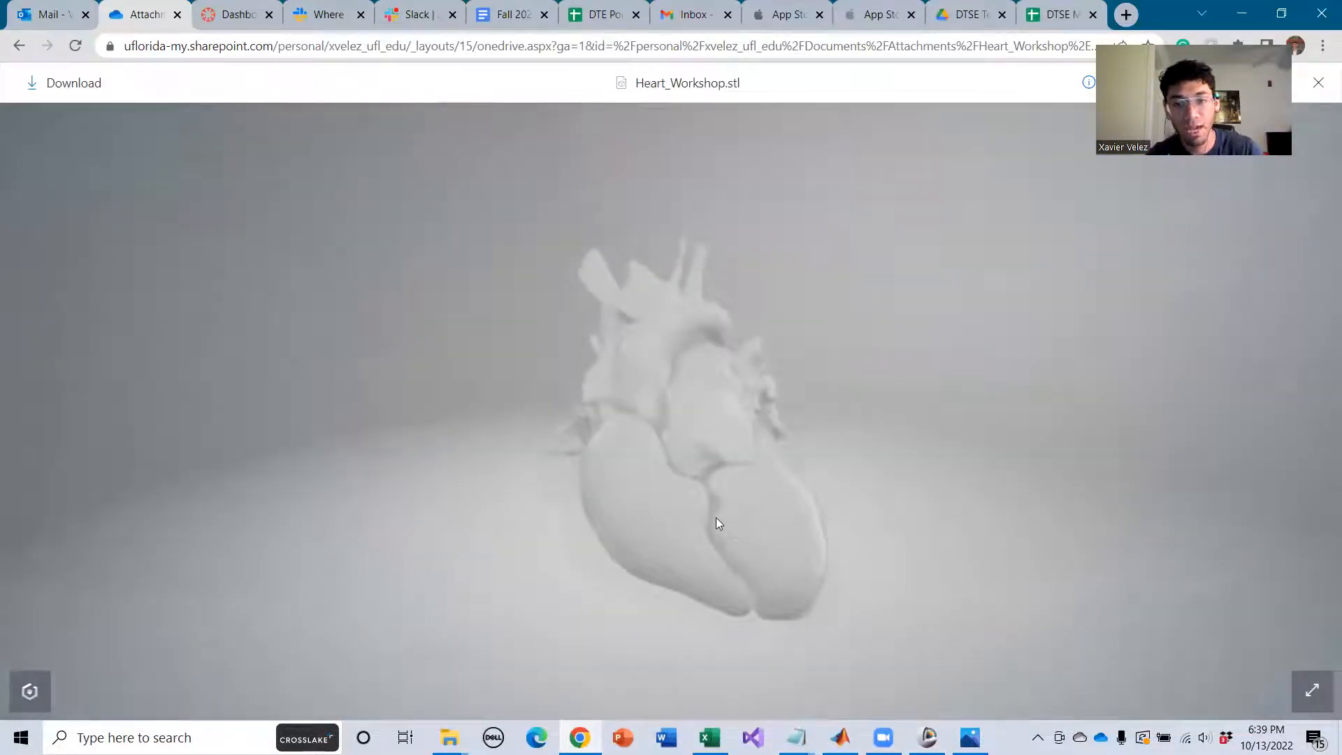
scroll(713, 525, "down", 5)
scroll(726, 541, "up", 8)
scroll(723, 499, "up", 5)
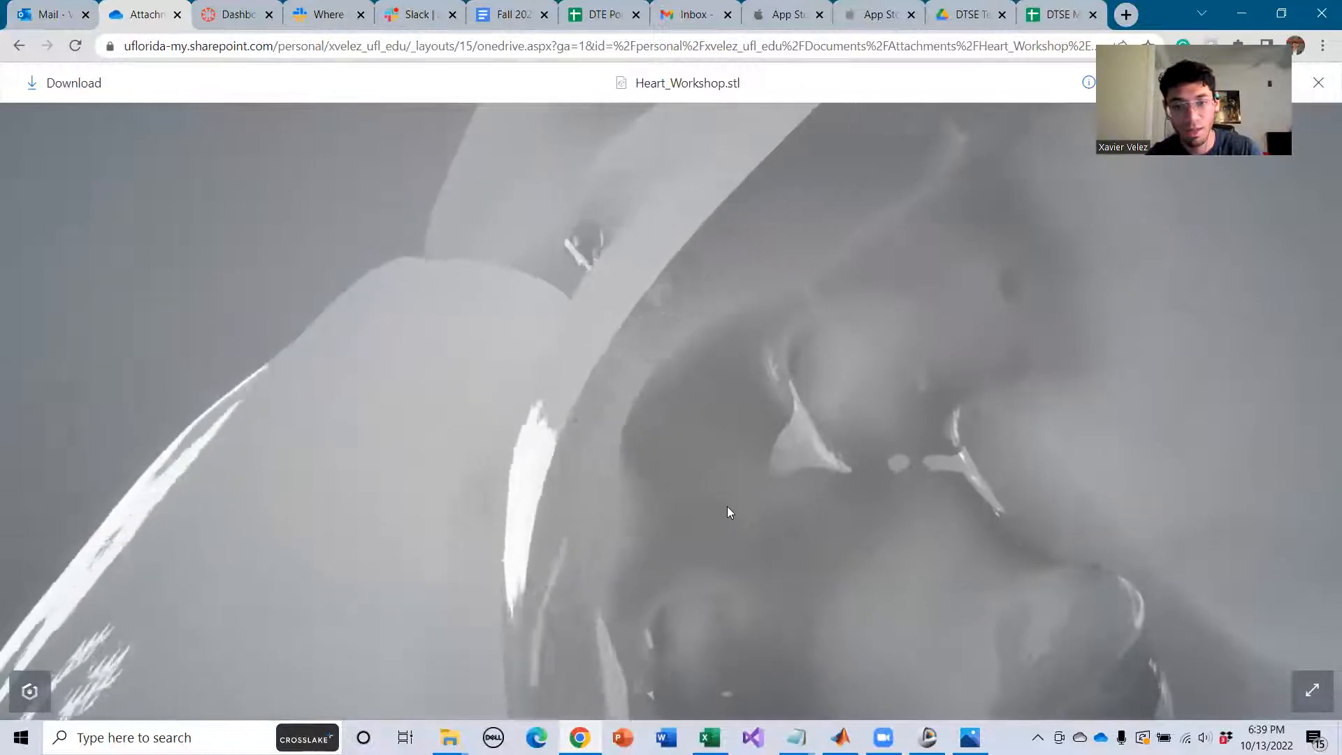
scroll(698, 475, "down", 2)
scroll(657, 478, "up", 4)
left_click_drag(641, 481, 898, 550)
scroll(839, 587, "down", 4)
left_click_drag(806, 609, 675, 444)
scroll(742, 529, "down", 5)
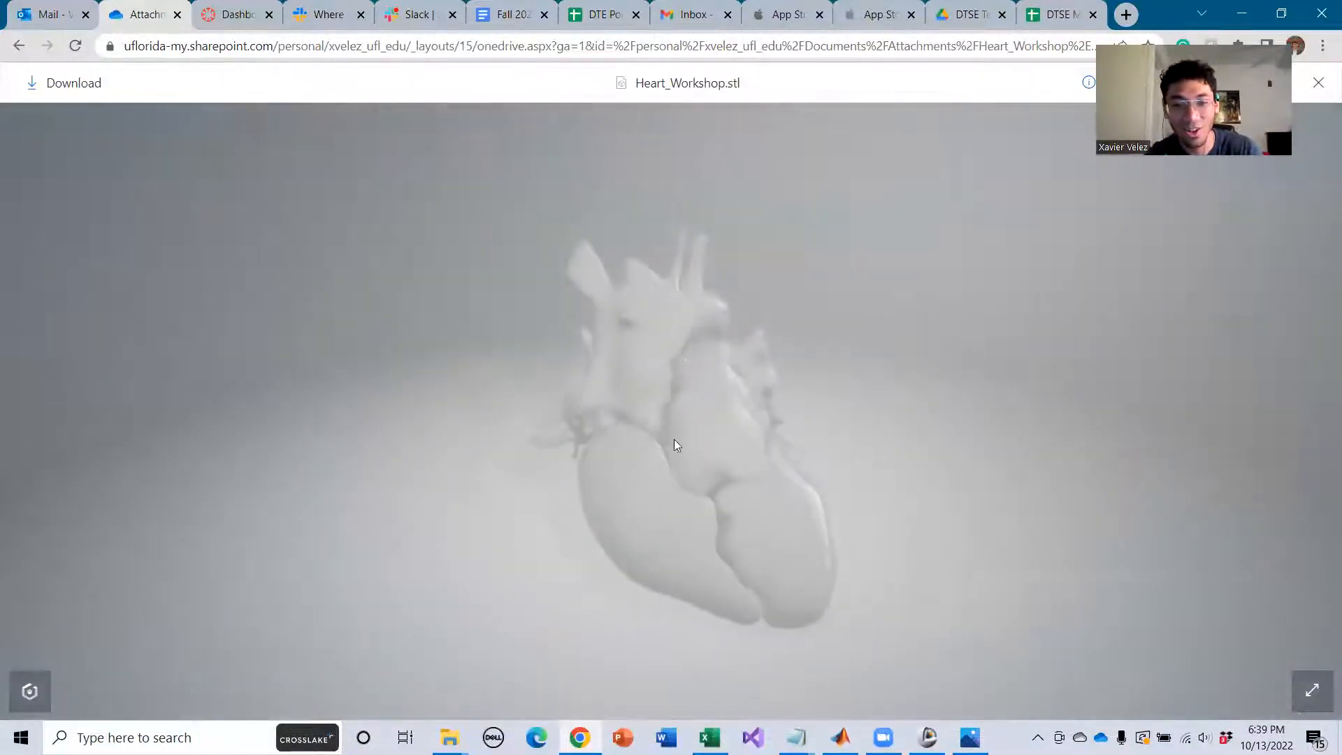
Examine the two sides of the heart and its vessels on the model from slightly different front angles and distances.
scroll(715, 573, "up", 3)
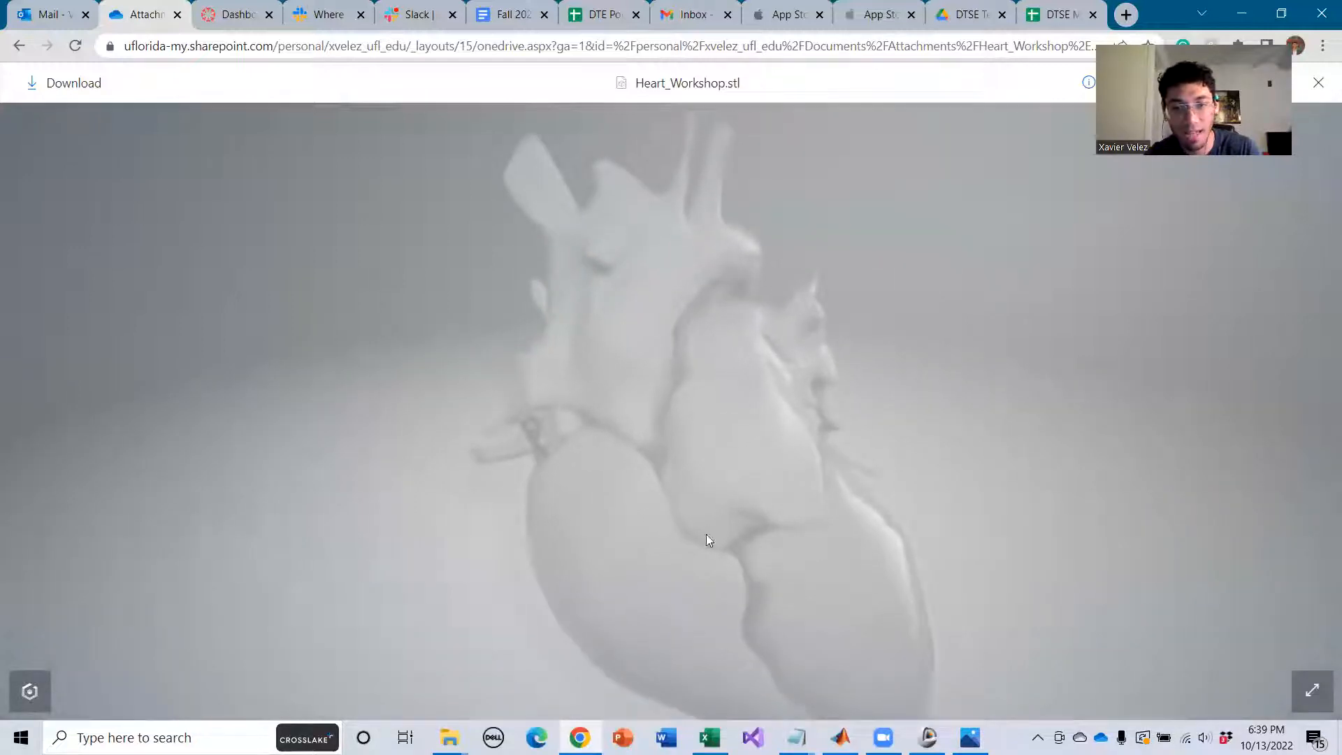
scroll(752, 640, "down", 3)
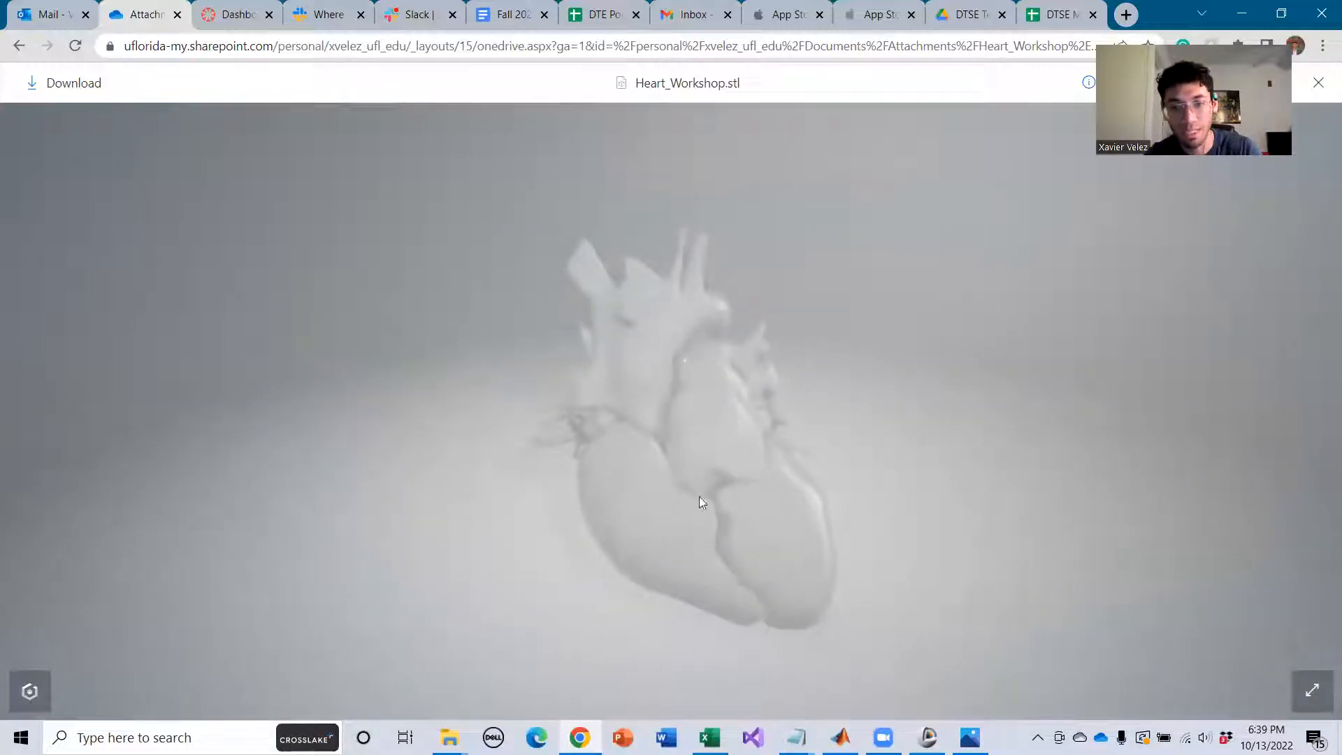
left_click_drag(683, 499, 817, 499)
scroll(723, 516, "up", 5)
scroll(780, 501, "down", 3)
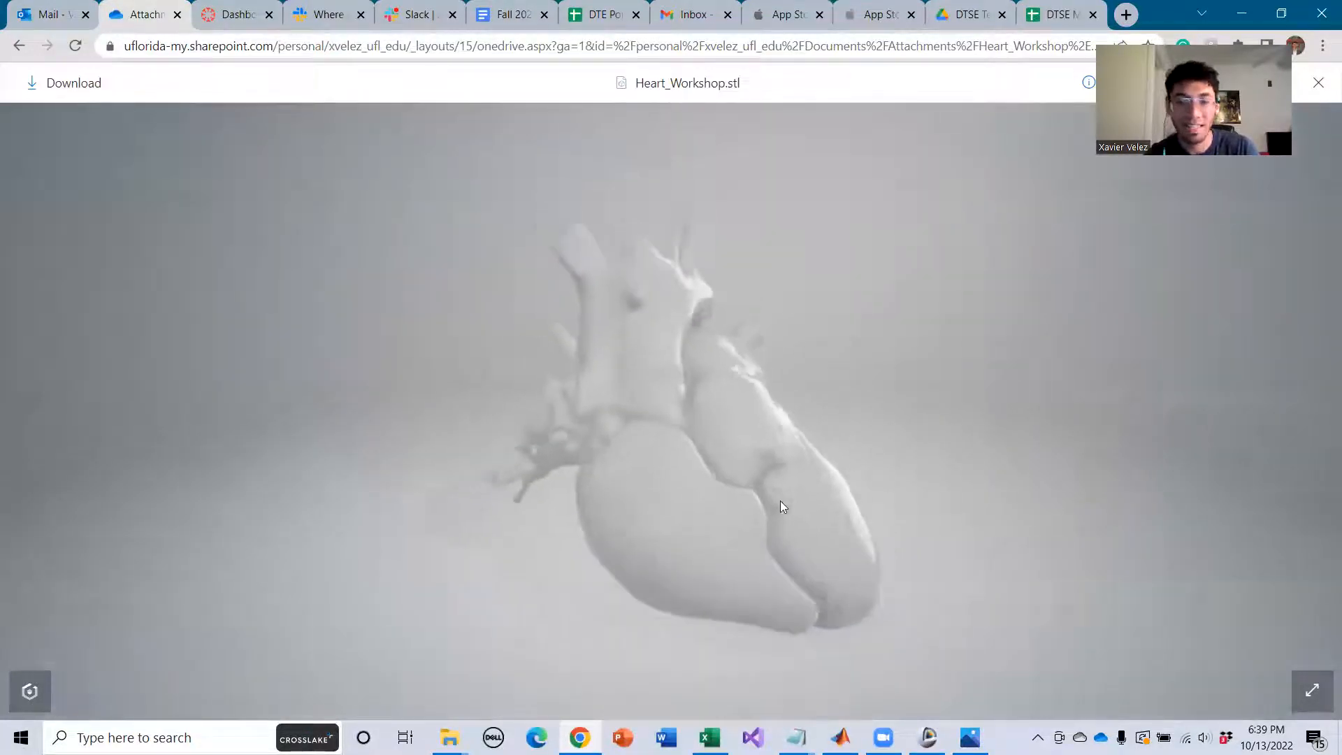
left_click_drag(640, 510, 637, 515)
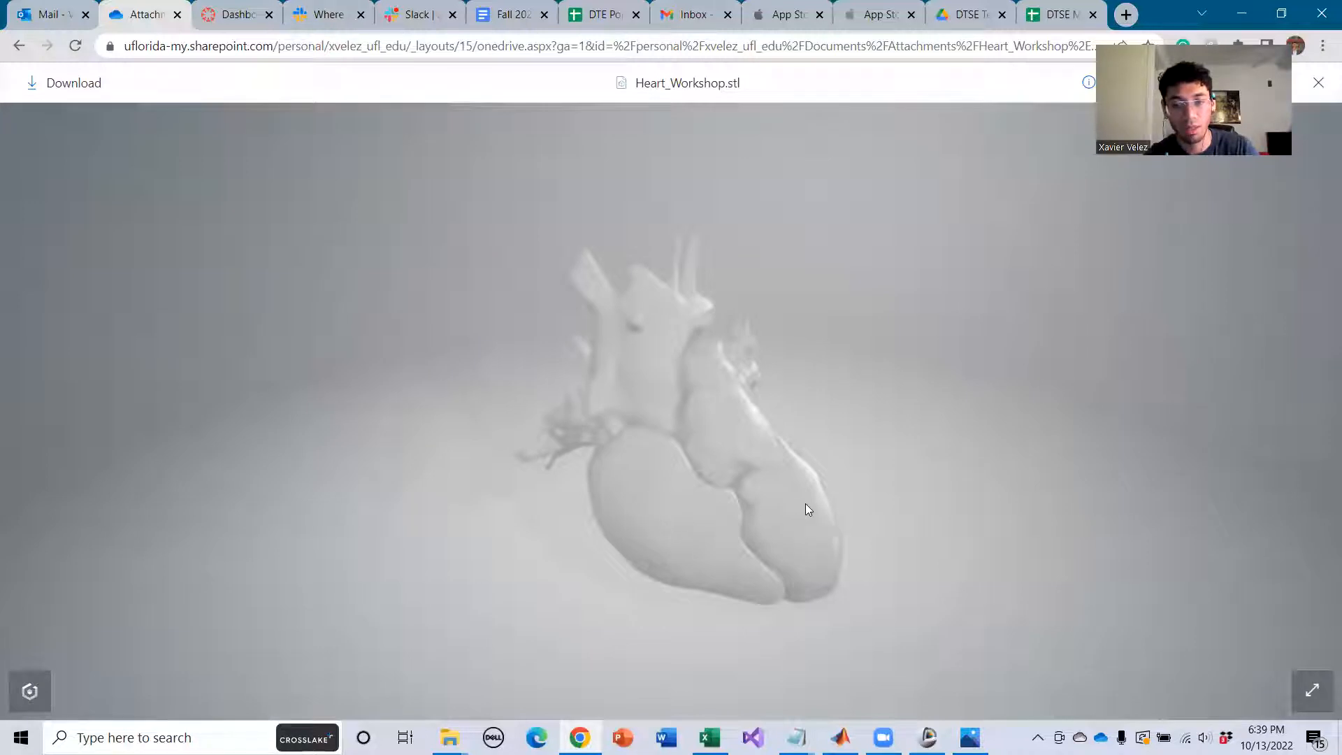
left_click_drag(581, 372, 701, 391)
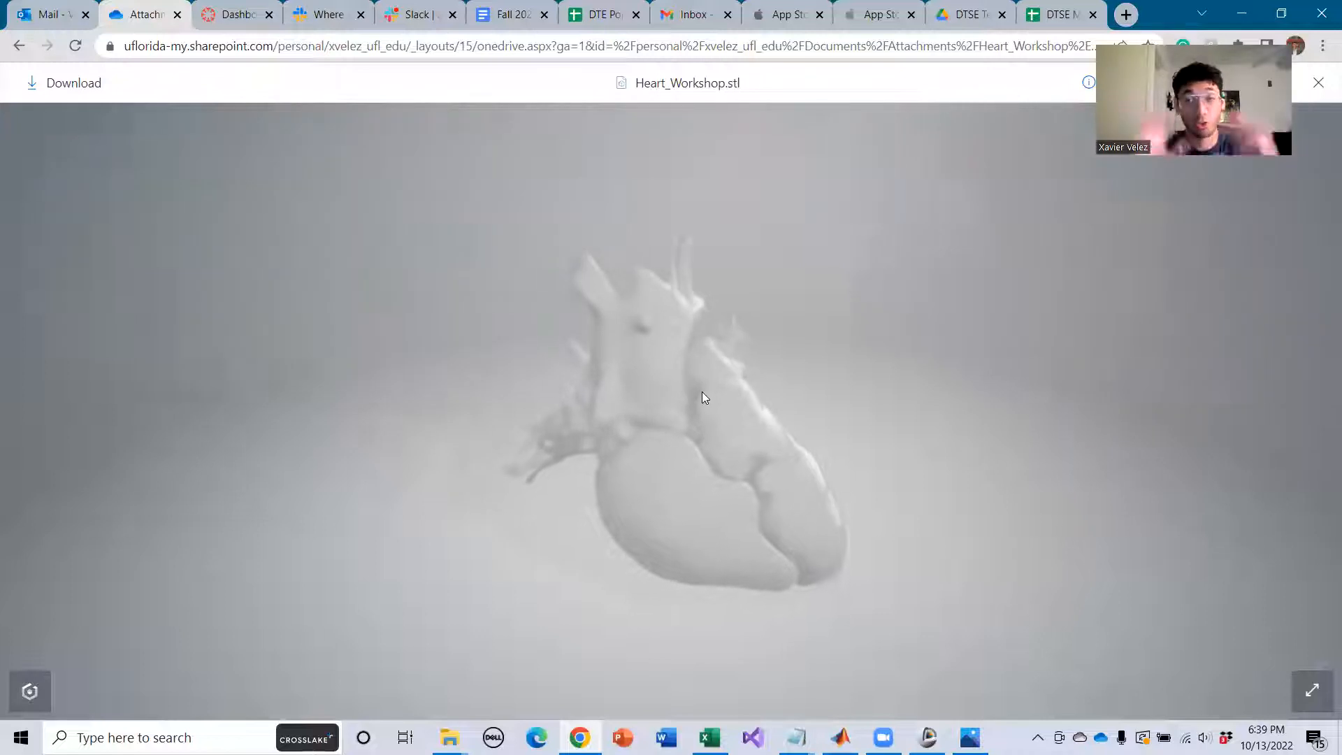
Return to 3D Slicer, add a segment to the empty segmentation, and name it Right Heart.
left_click(1245, 13)
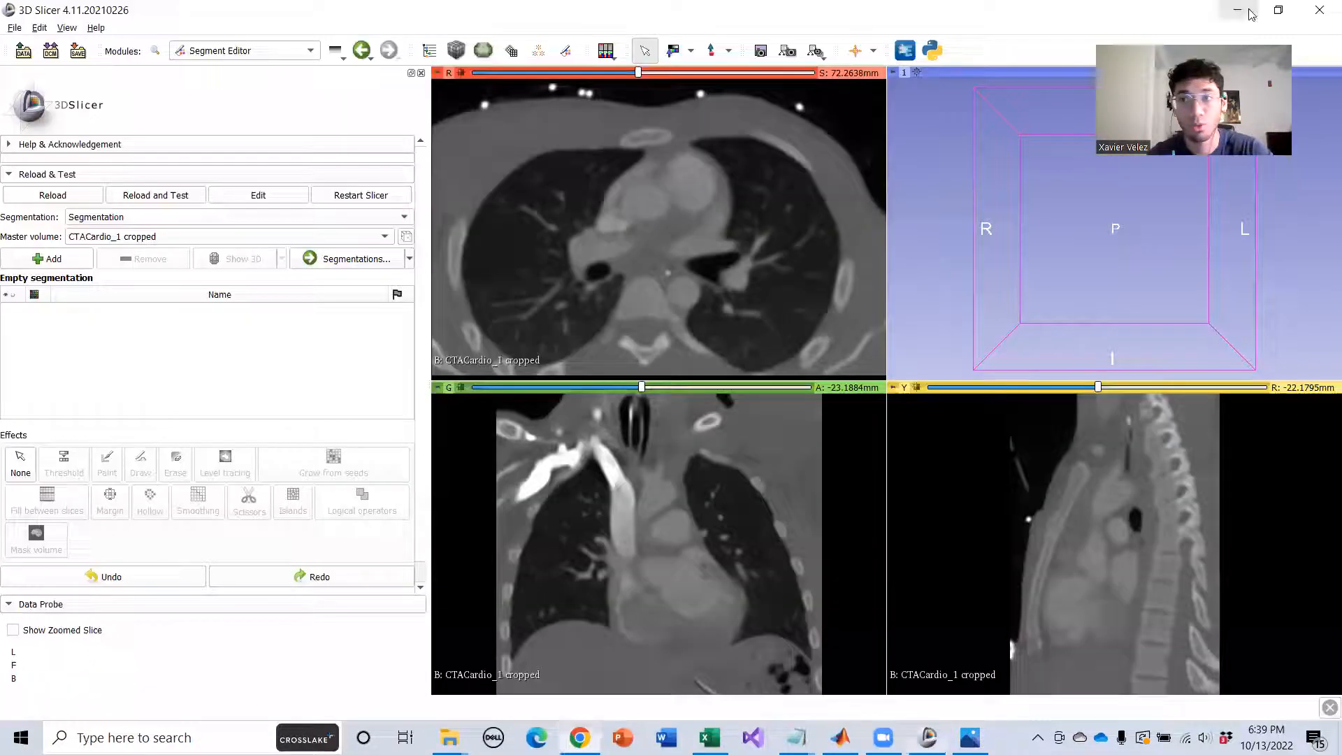
left_click(19, 262)
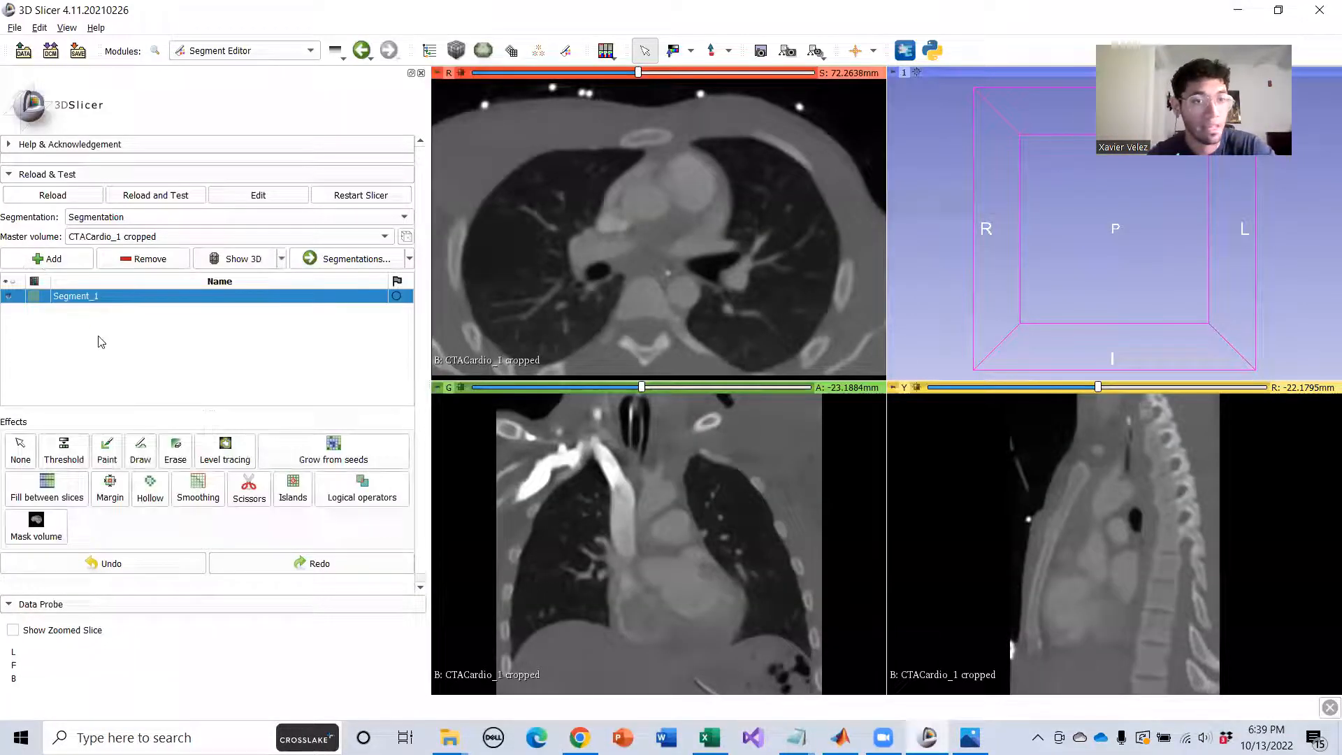
double_click(82, 296)
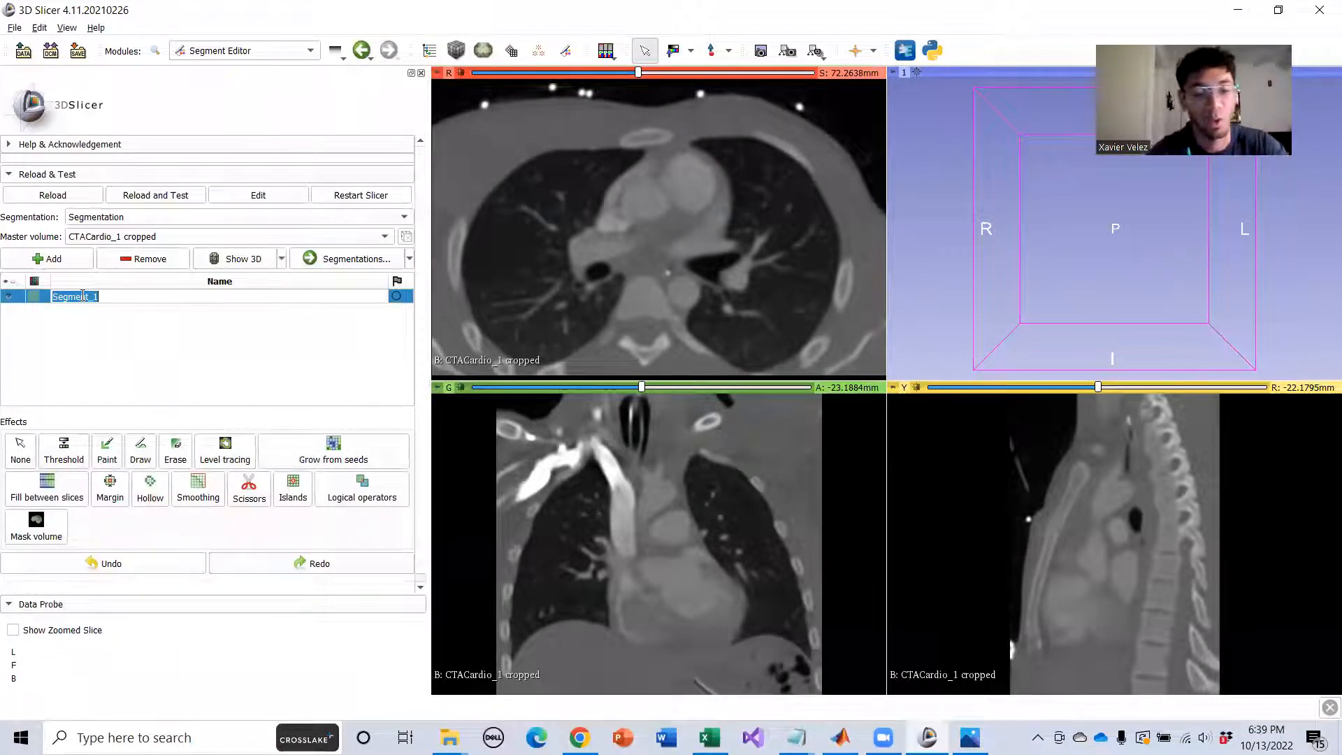
type("Right Heart")
key("Return")
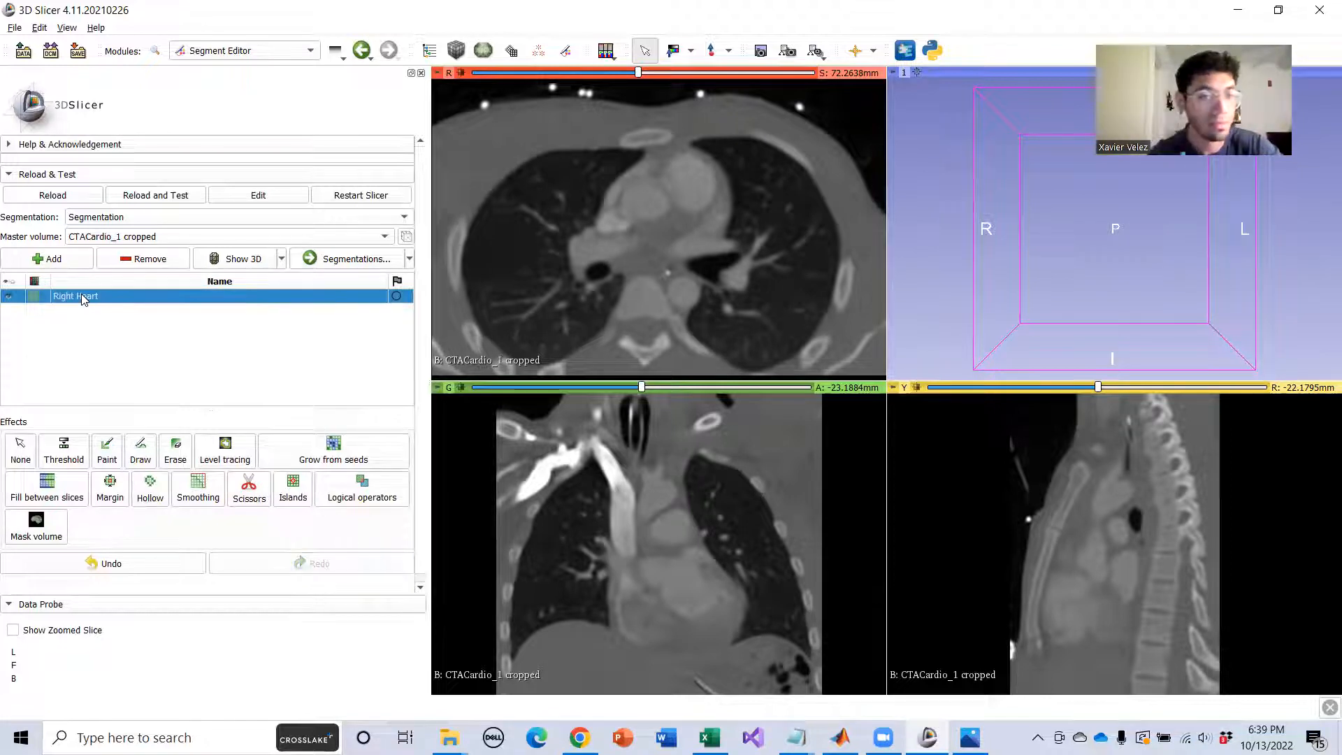
Add a second segment to the segmentation and name it Left Heart.
left_click(46, 260)
double_click(63, 311)
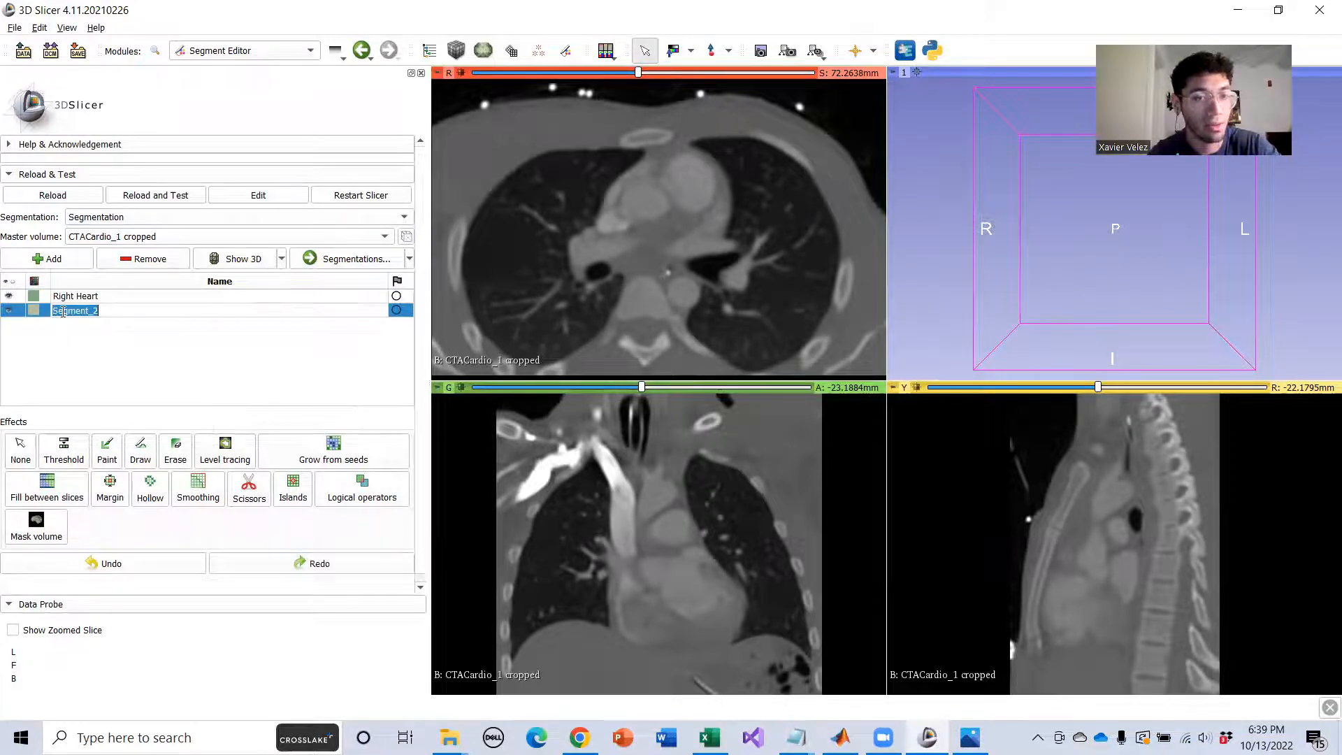
type("Left Hea")
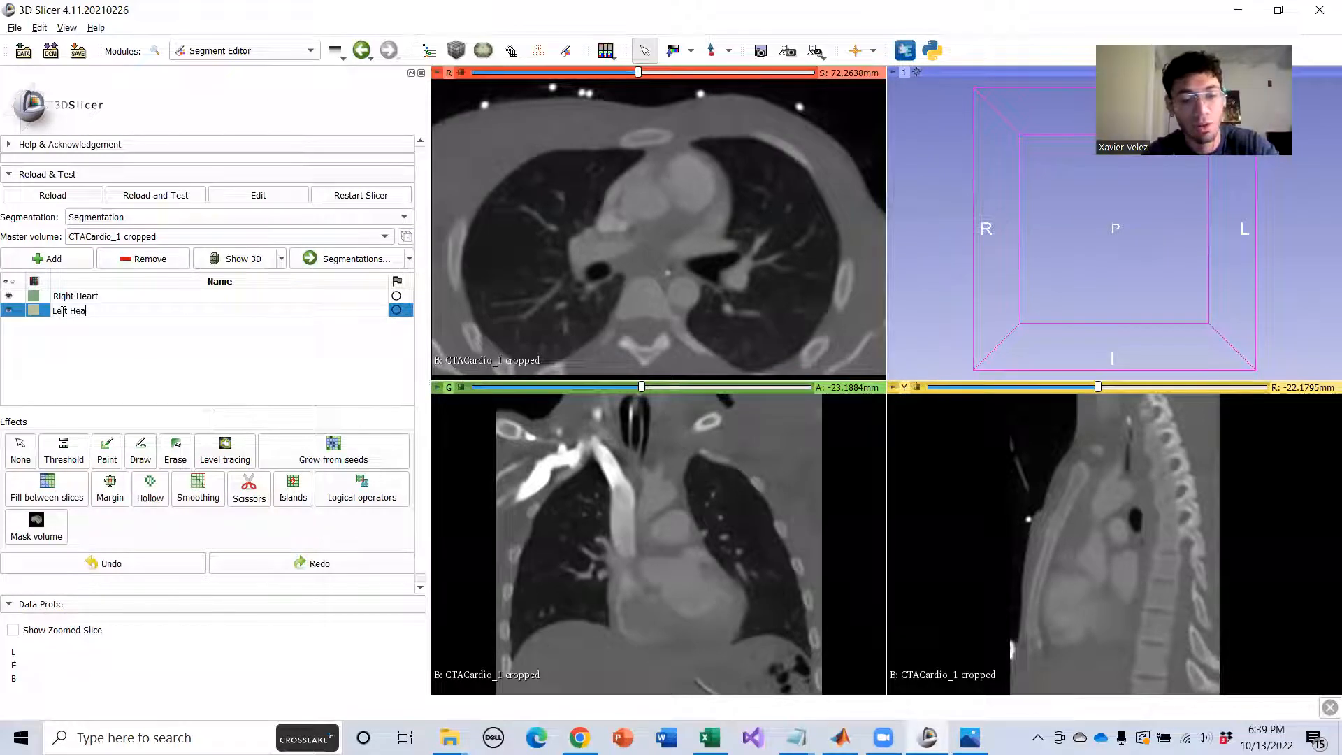
type("rt")
key("Return")
Add a third segment and name it Everything Else.
left_click(49, 259)
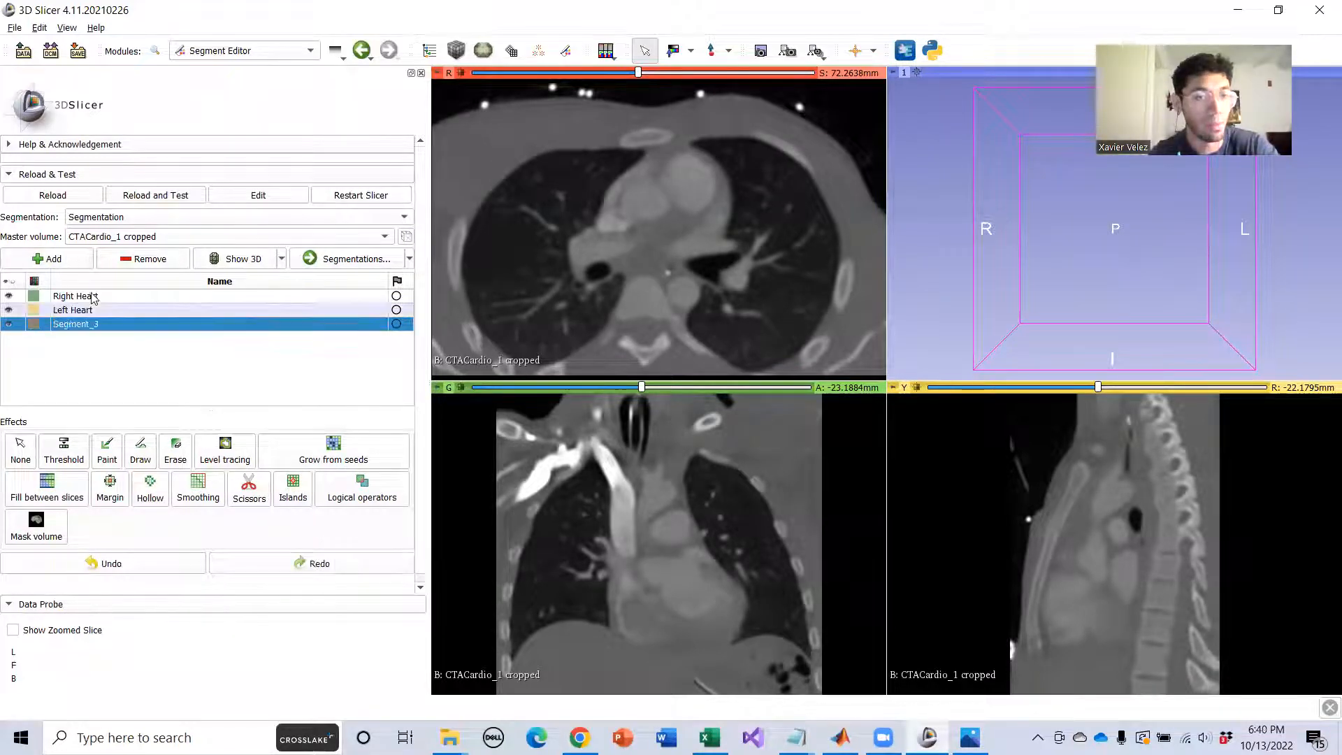
double_click(127, 323)
type("Everything ")
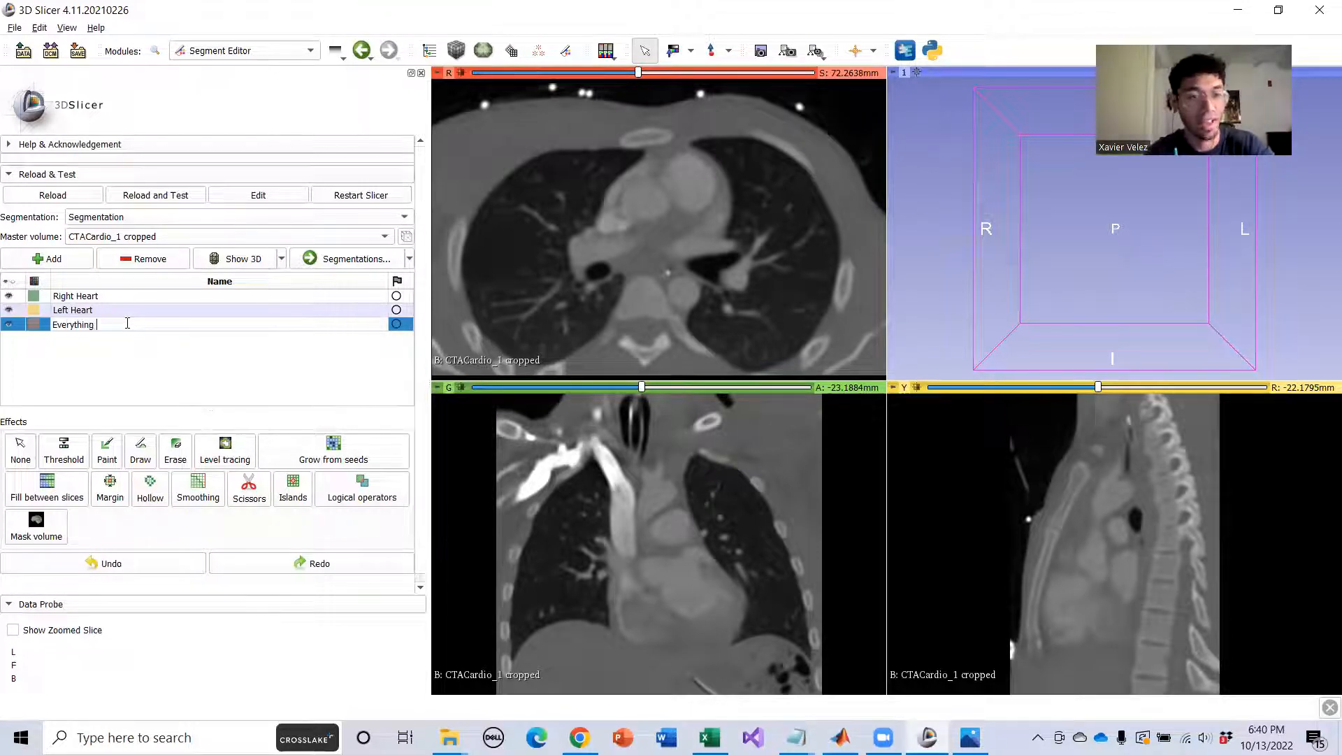
type("El")
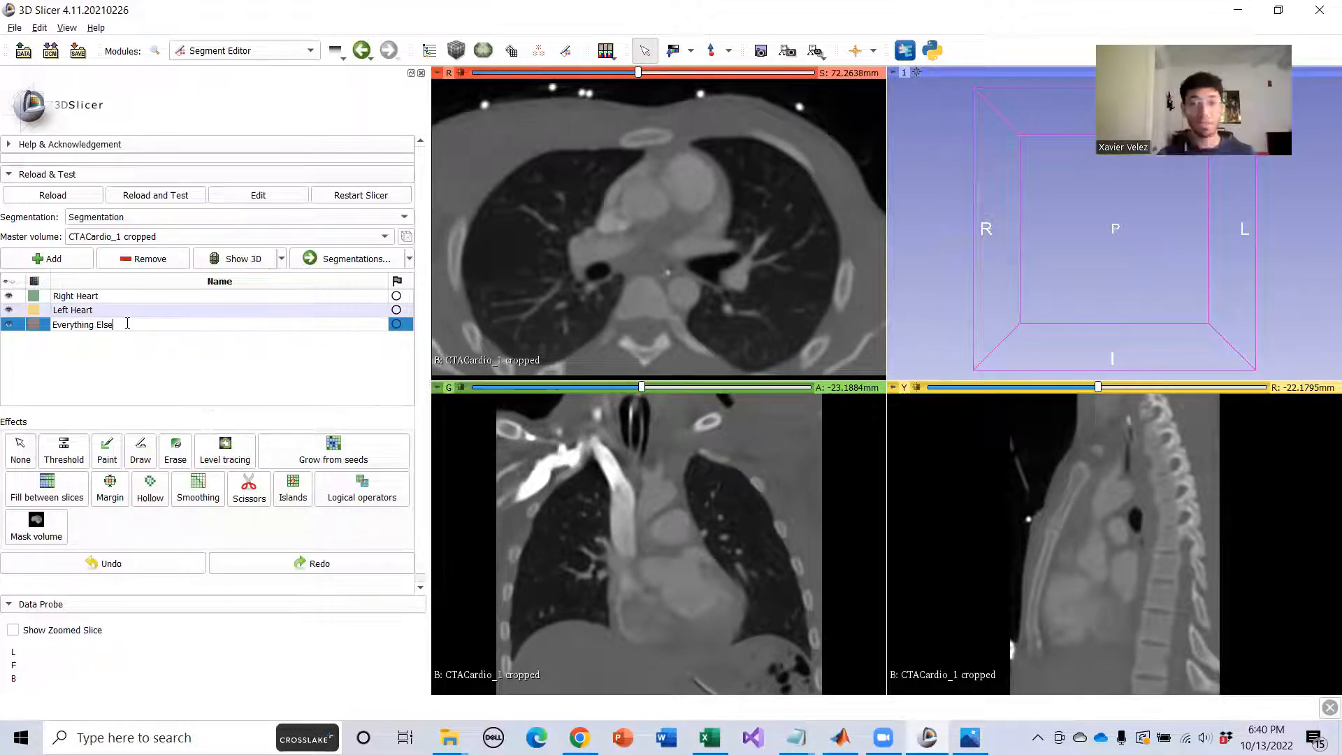
type("se")
key("Return")
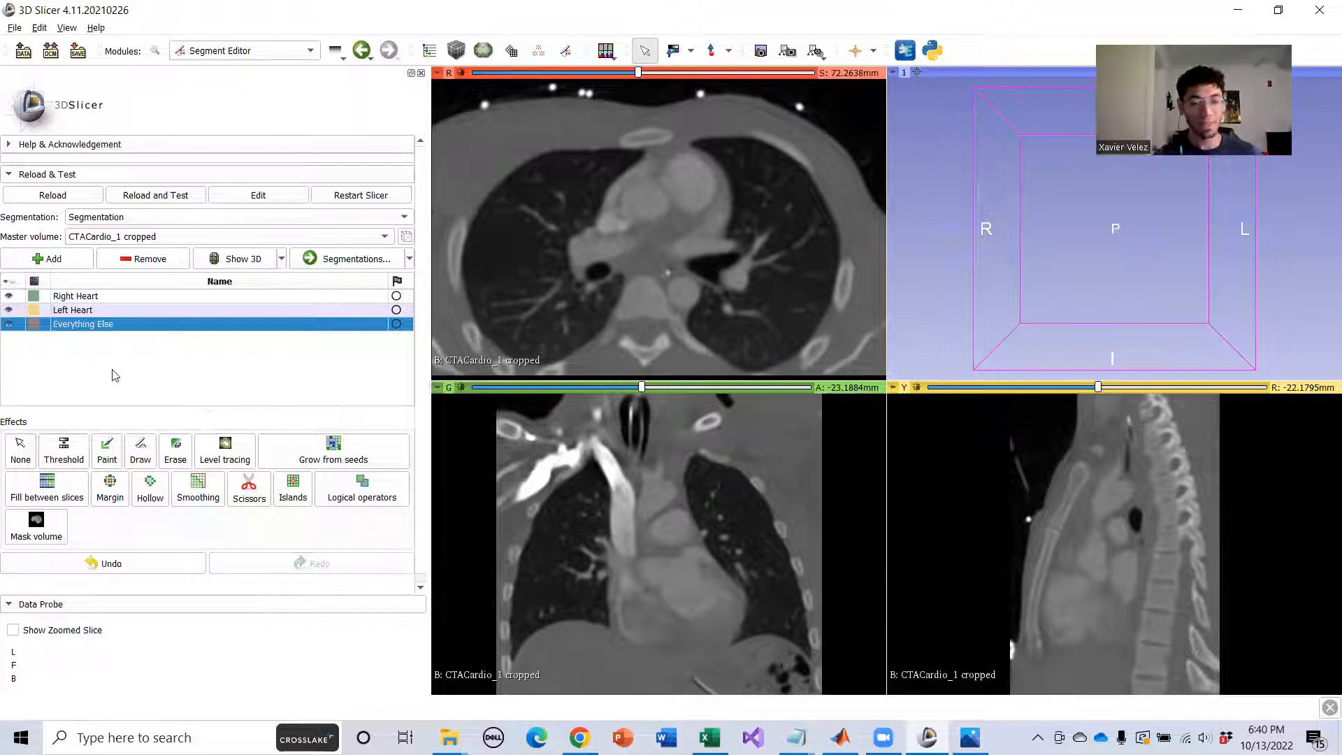
Add a segment named Aorta and move it up one place, above Everything Else.
left_click(68, 261)
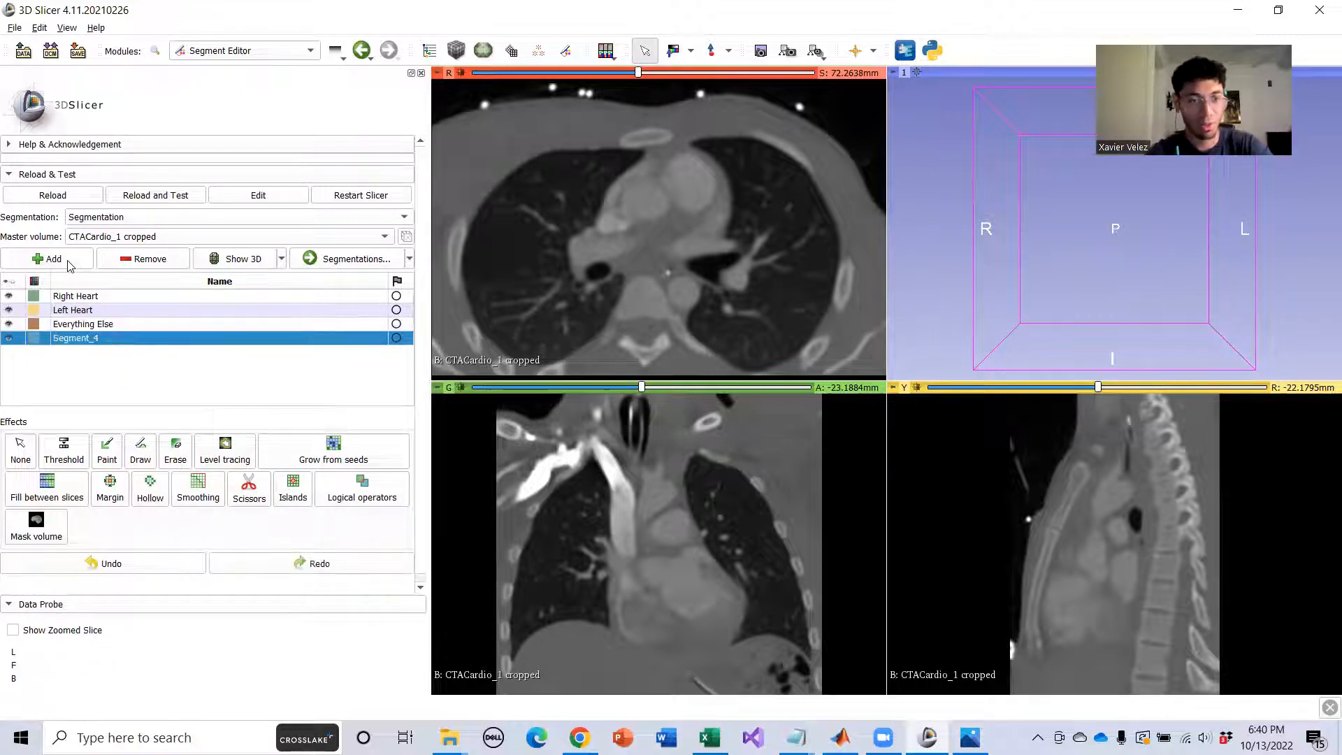
double_click(68, 339)
type("Aorta")
key("Return")
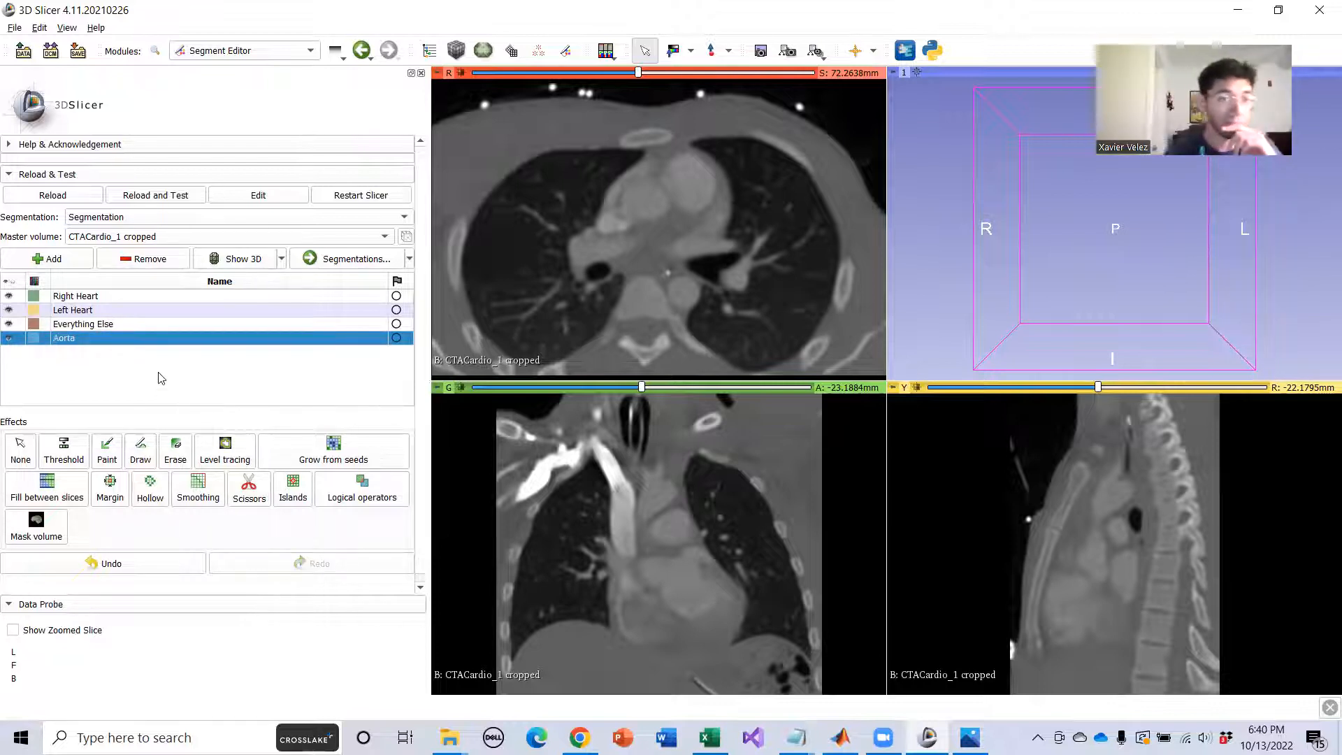
right_click(84, 342)
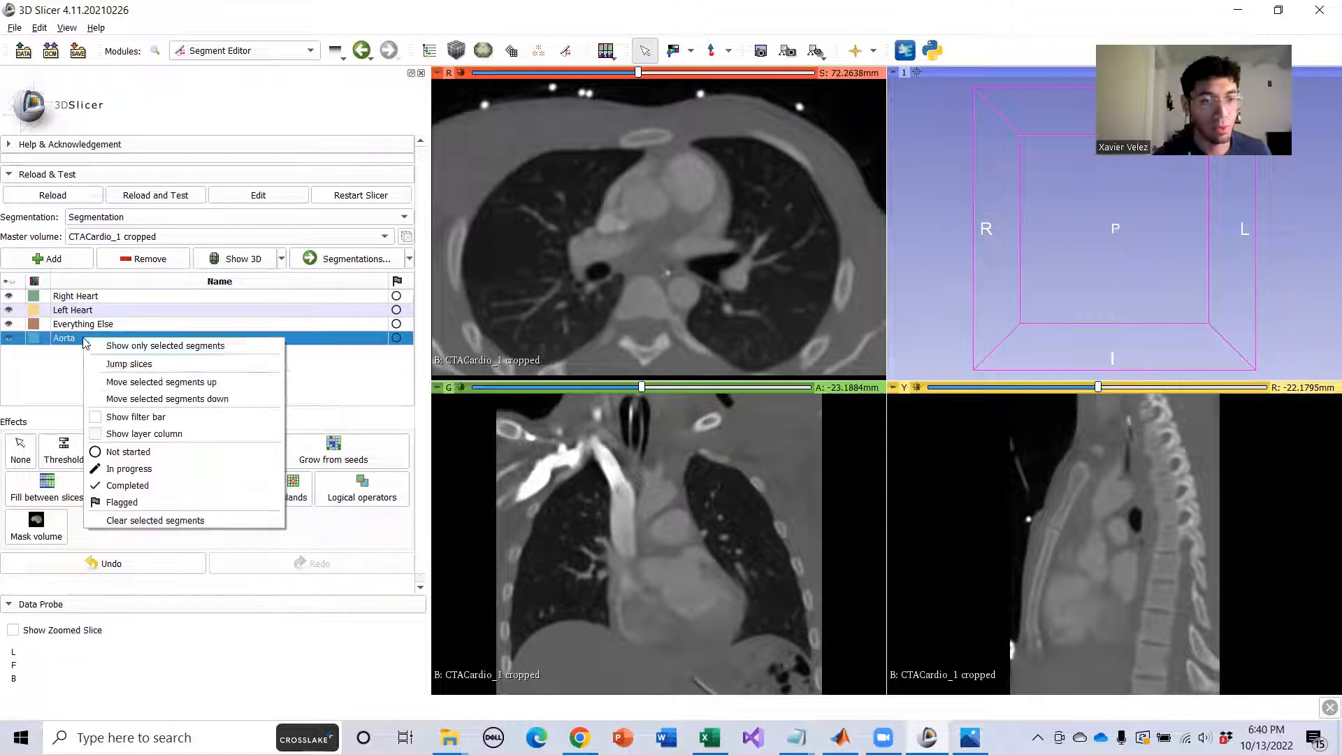
left_click(111, 385)
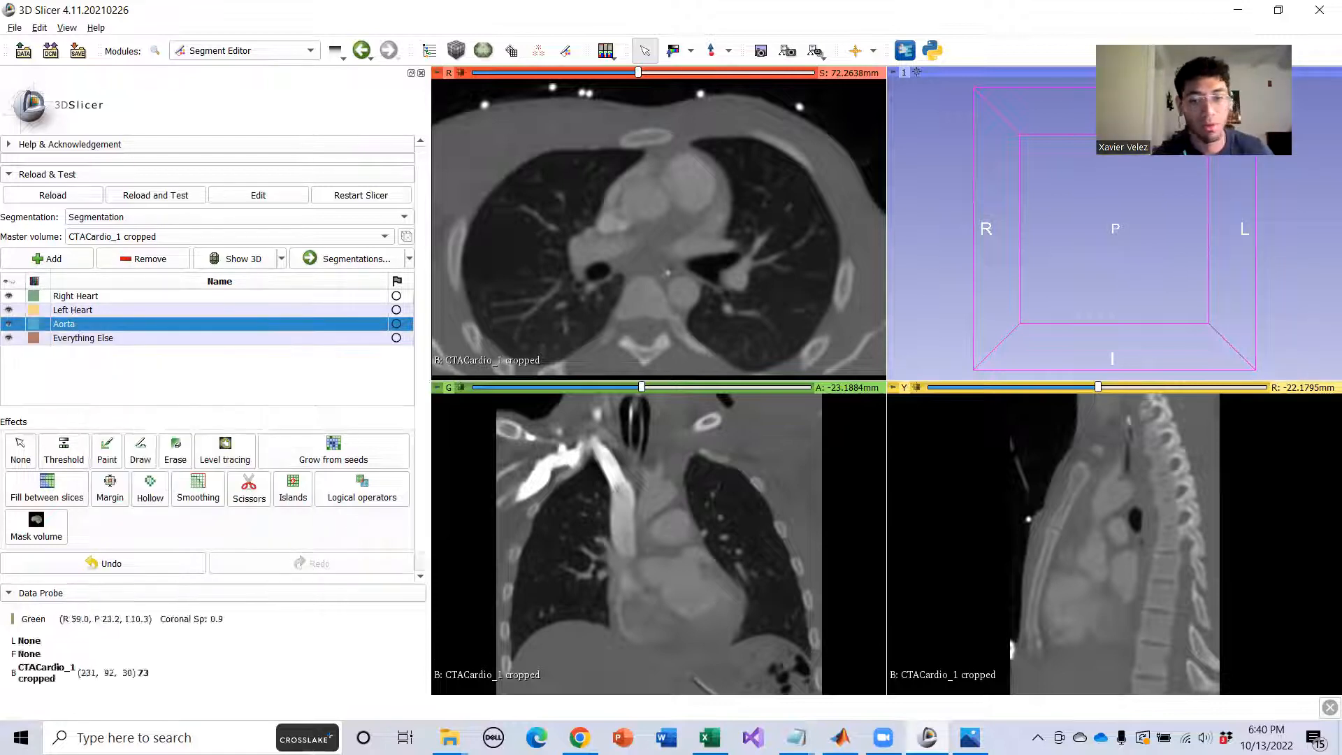
Switch to Chrome and examine the aorta and the other large vessels on the Heart_Workshop.stl model from near and far.
left_click(579, 737)
left_click_drag(725, 451, 635, 351)
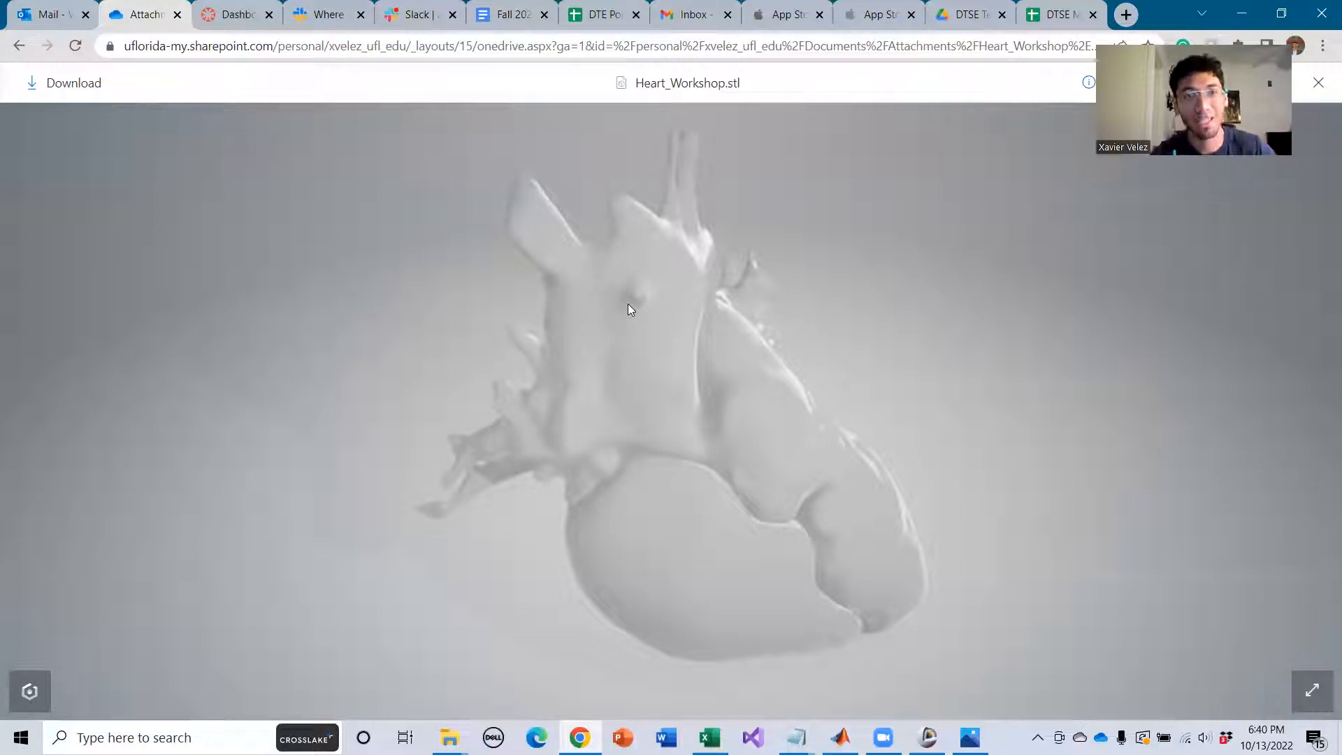
scroll(688, 320, "down", 2)
scroll(681, 339, "up", 6)
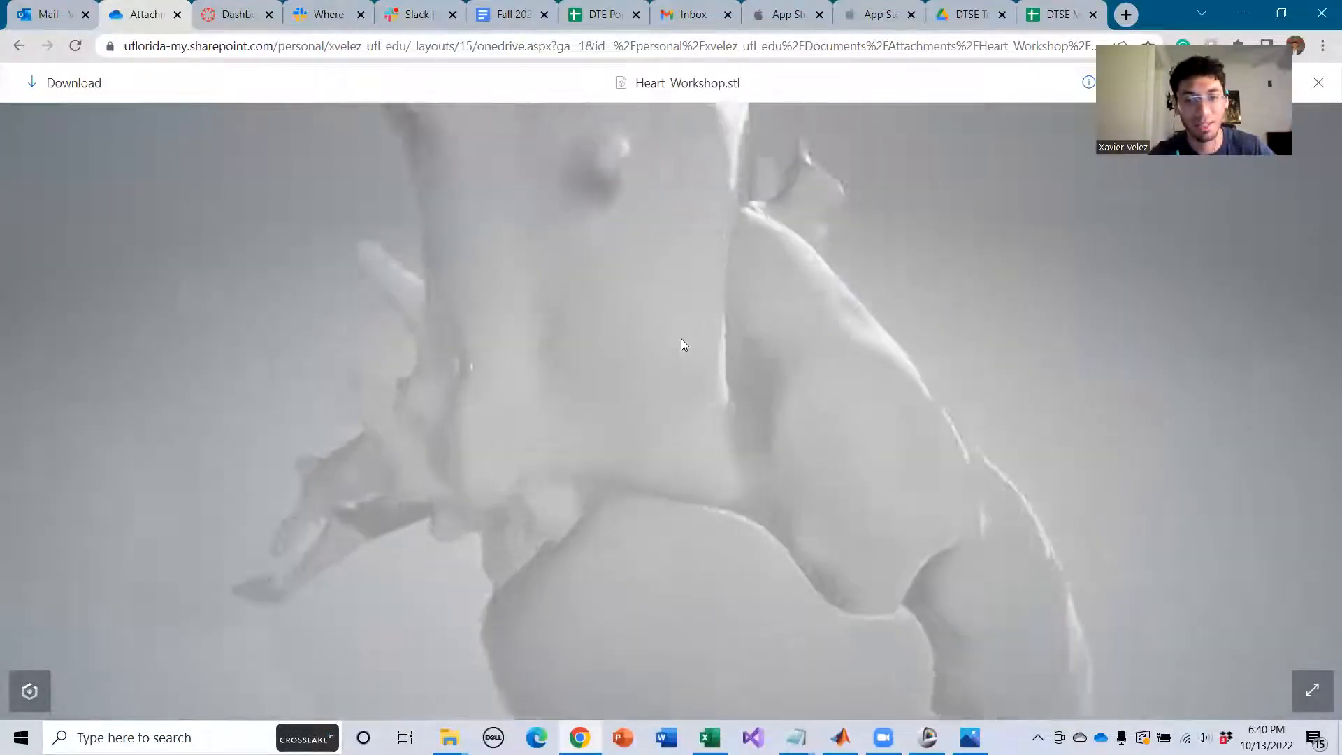
scroll(668, 331, "down", 5)
left_click_drag(668, 331, 672, 390)
scroll(748, 489, "up", 5)
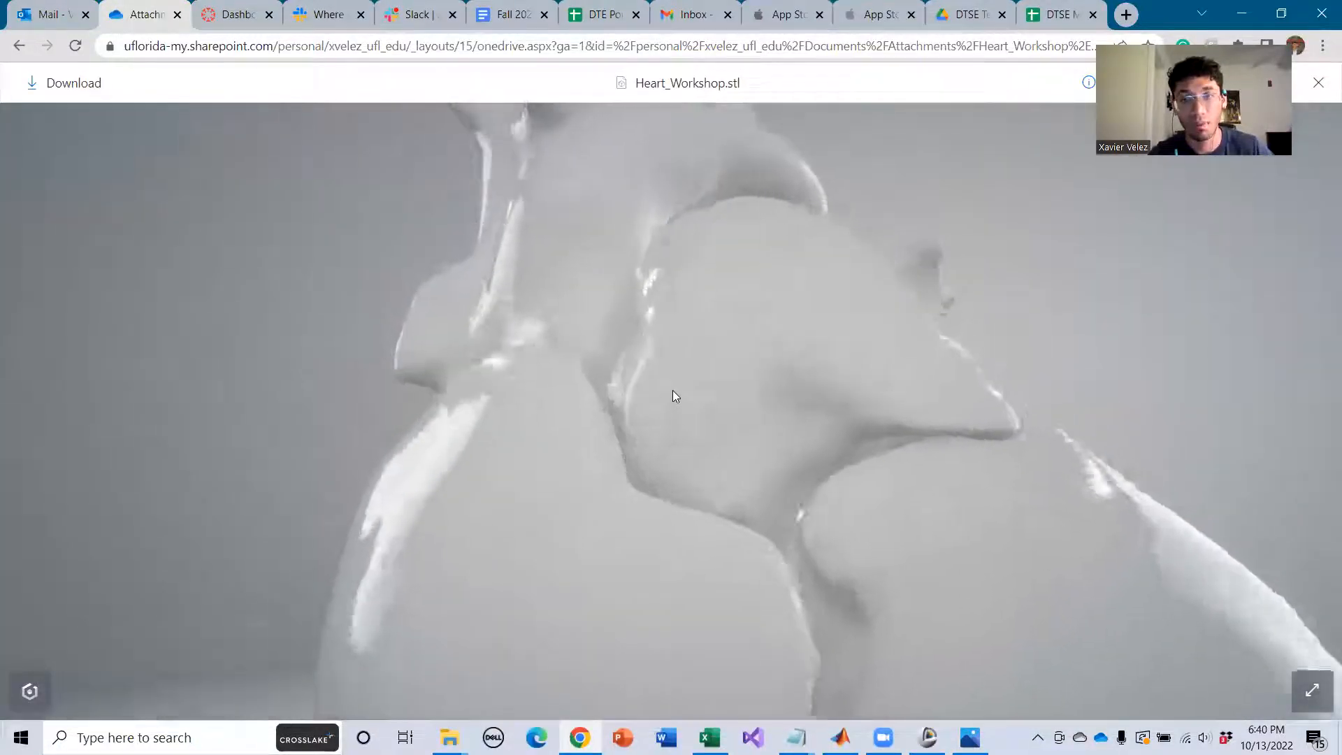
scroll(672, 390, "down", 5)
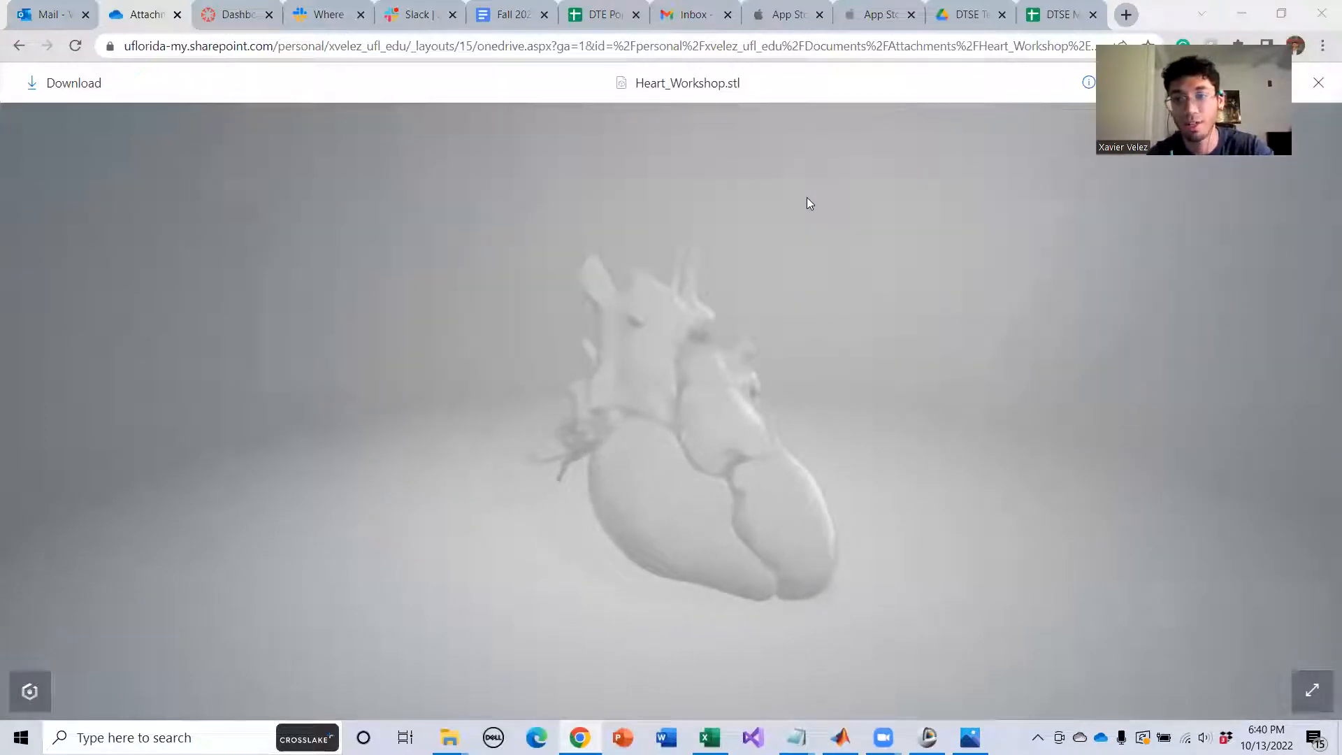
View the whole heart model from a distance and from a turned front angle, and return to 3D Slicer.
scroll(705, 482, "down", 3)
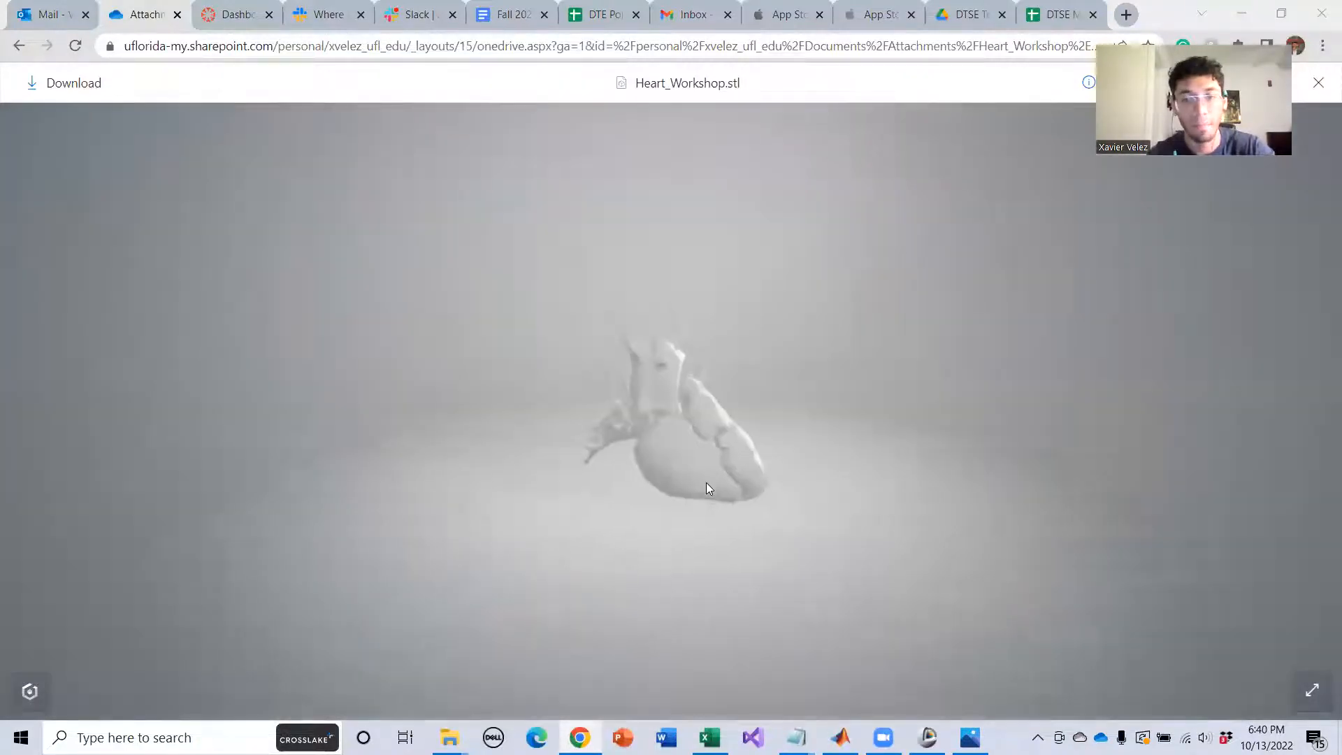
scroll(748, 495, "up", 3)
scroll(748, 495, "up", 3)
left_click_drag(748, 489, 715, 472)
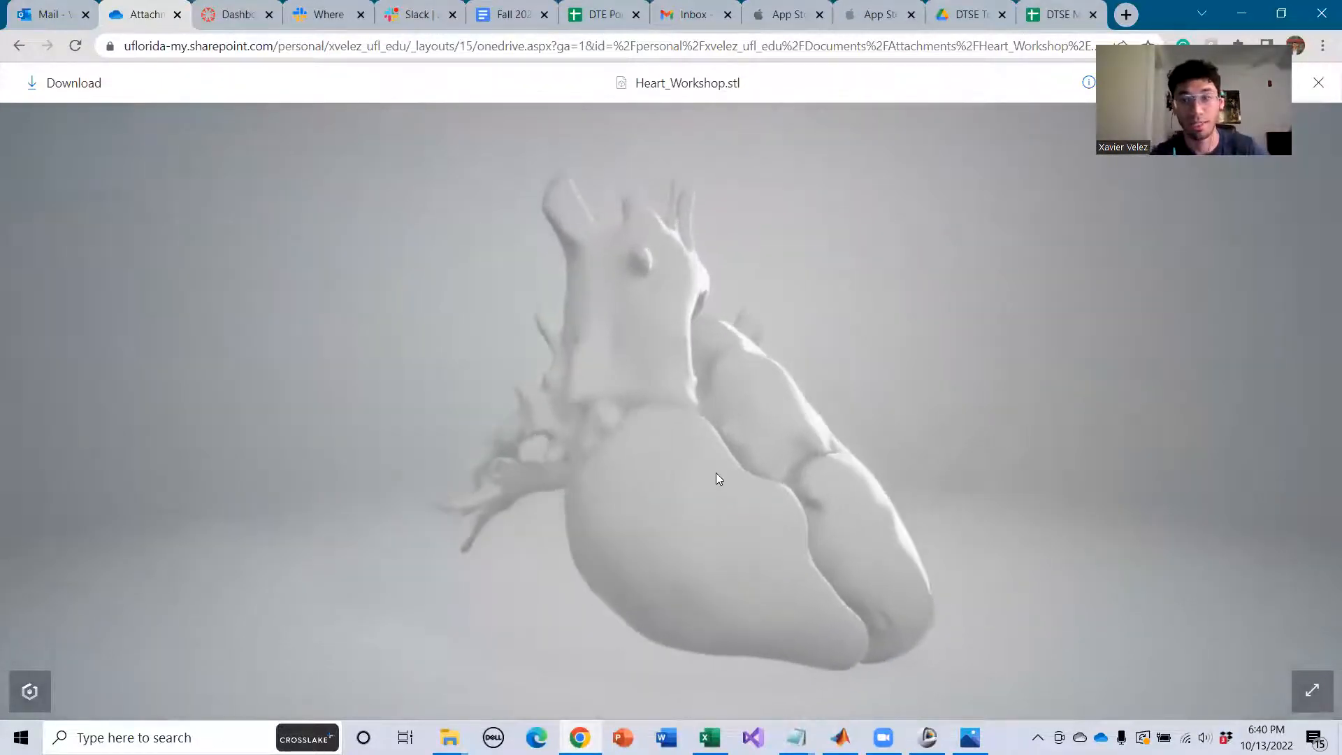
left_click(1240, 12)
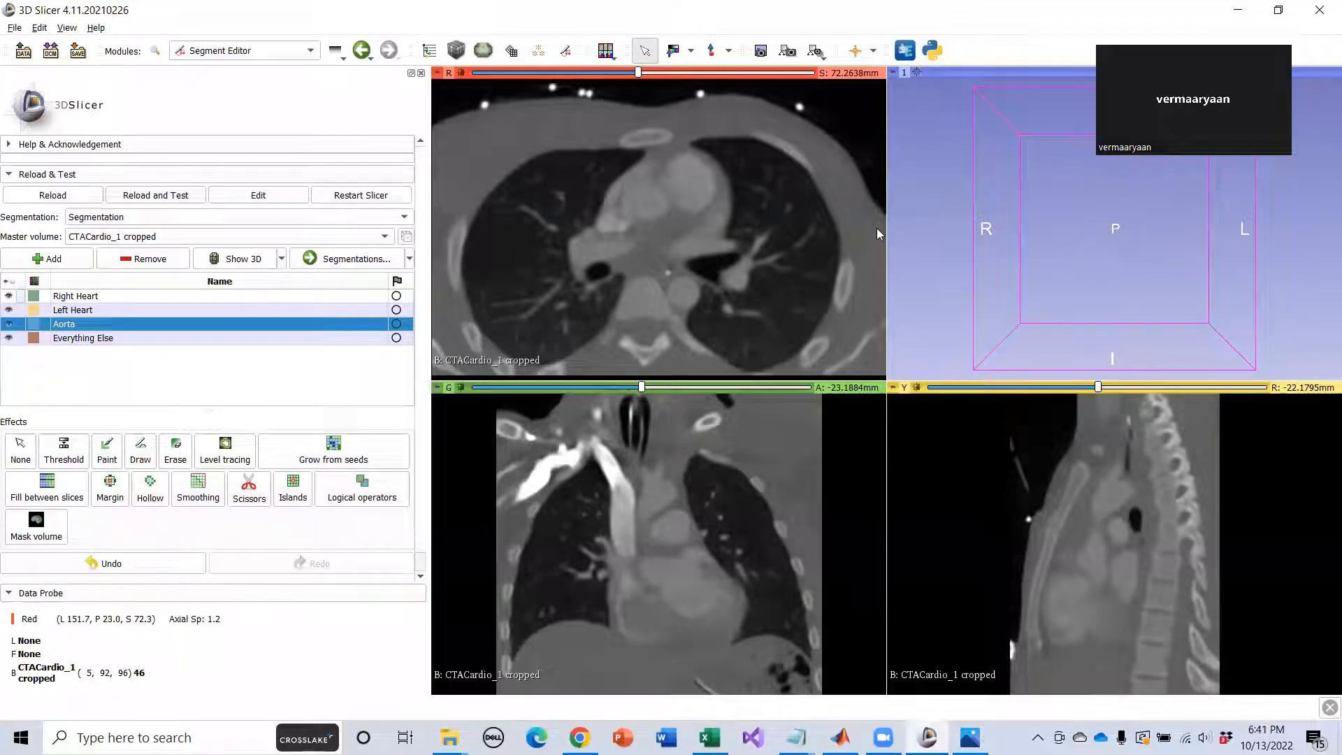
Go back to the heart model in Chrome, turn it to compare its chambers and vessels, and return to 3D Slicer.
left_click(579, 737)
left_click_drag(598, 387, 824, 648)
left_click_drag(605, 255, 636, 331)
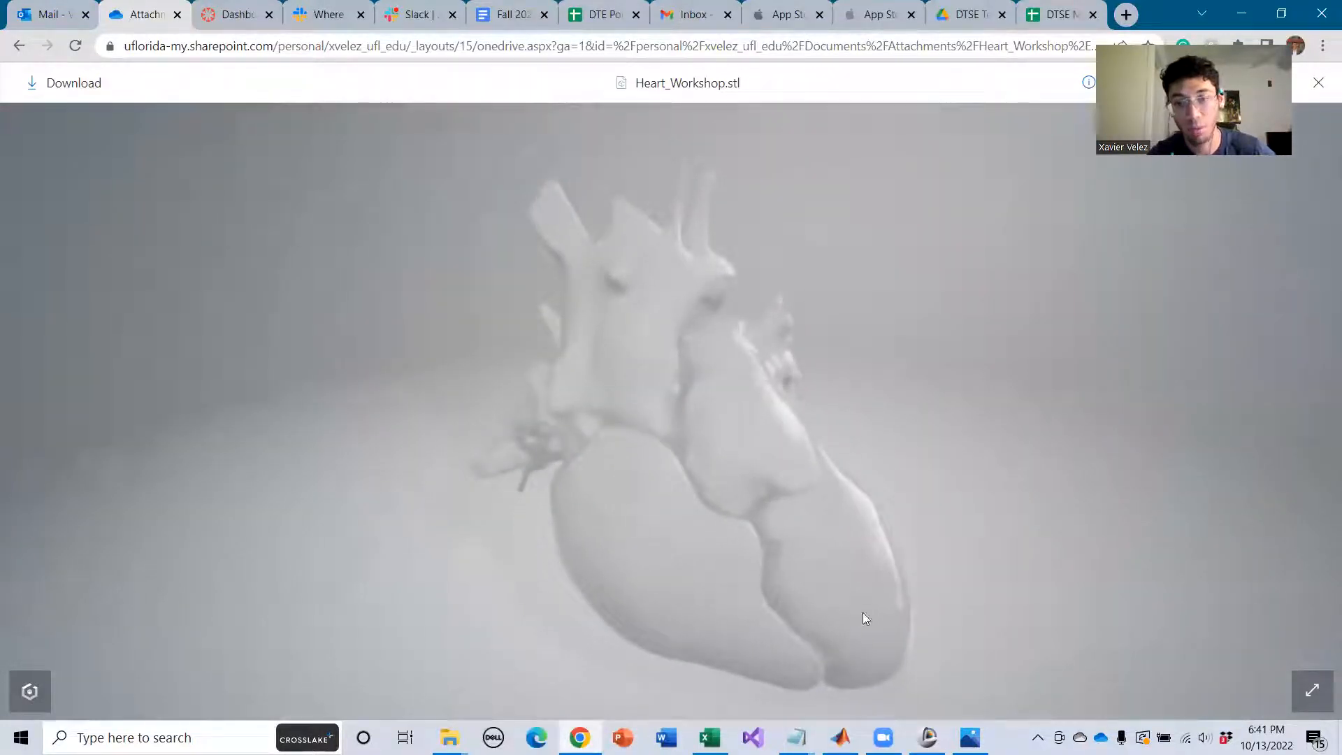
left_click_drag(863, 613, 826, 584)
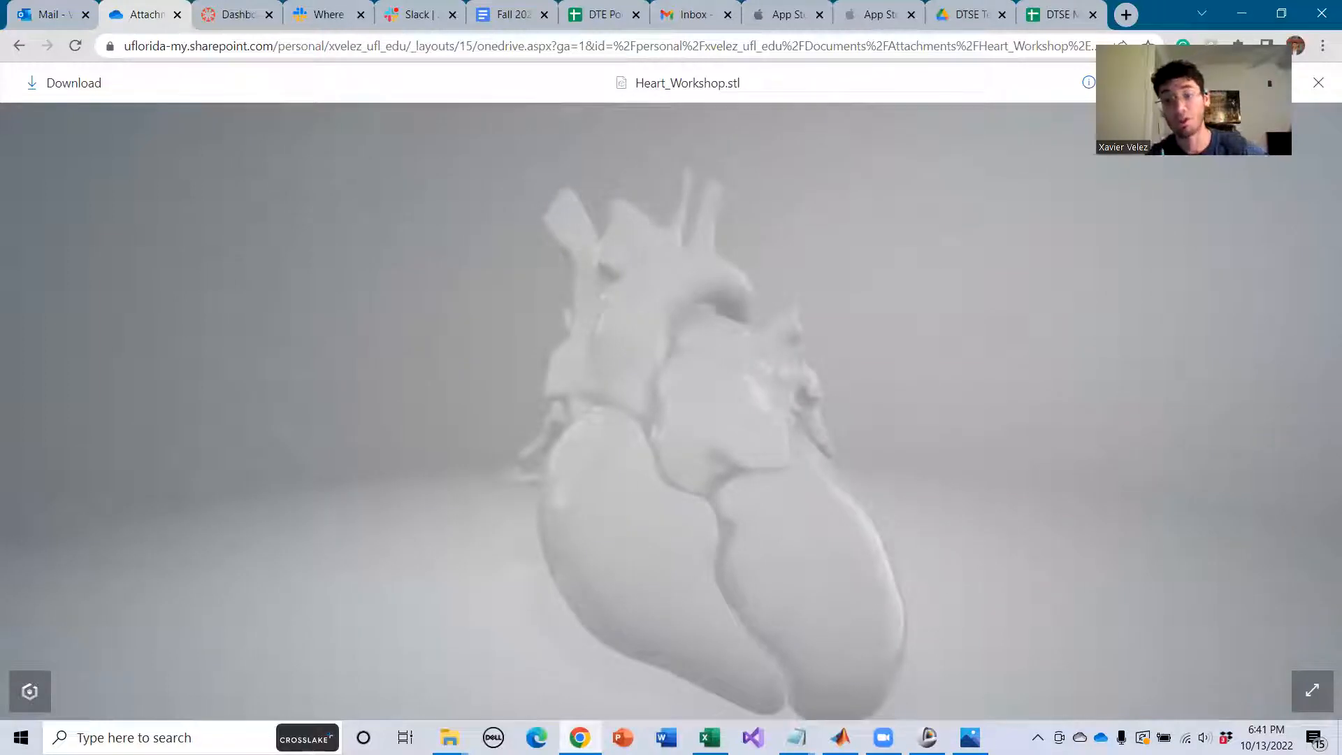
key("alt+Tab")
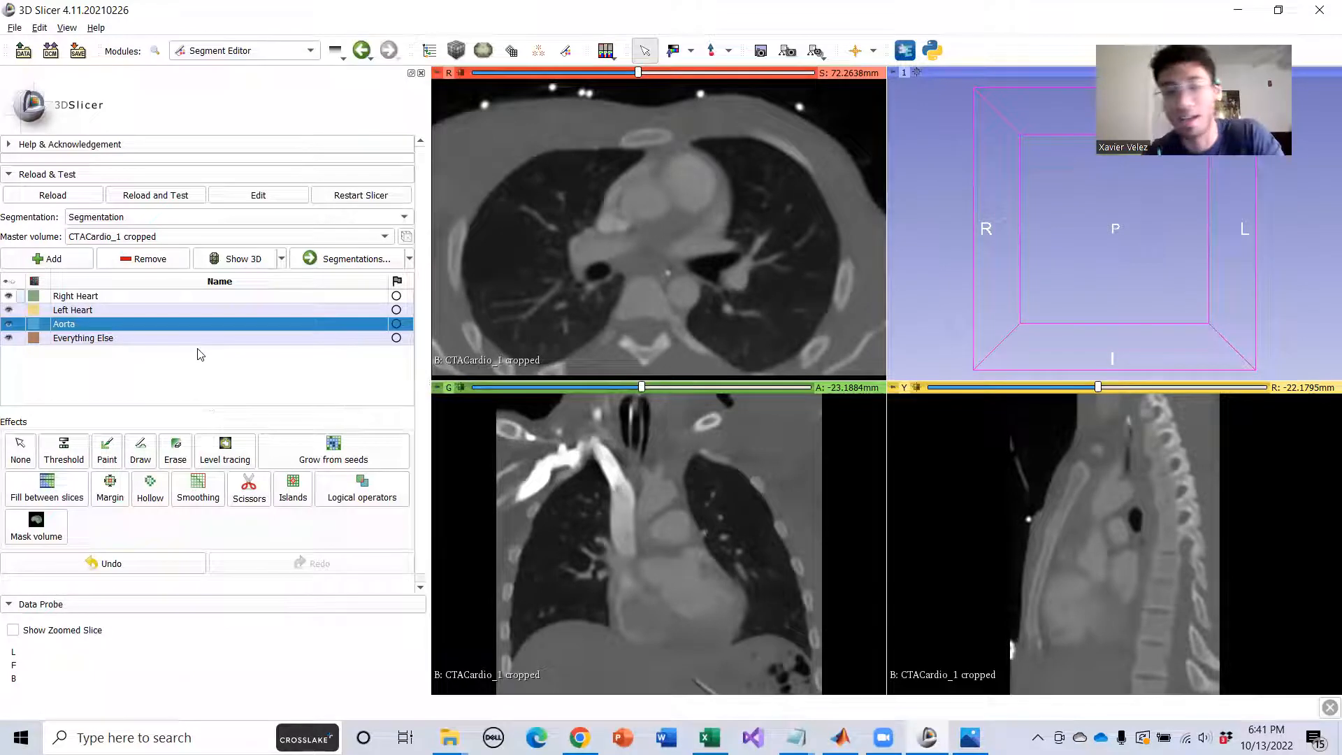
Review the Right Heart, Left Heart and Aorta segments and rename the Everything Else segment as VeinsandArteries.
left_click(98, 297)
left_click(97, 310)
left_click(97, 325)
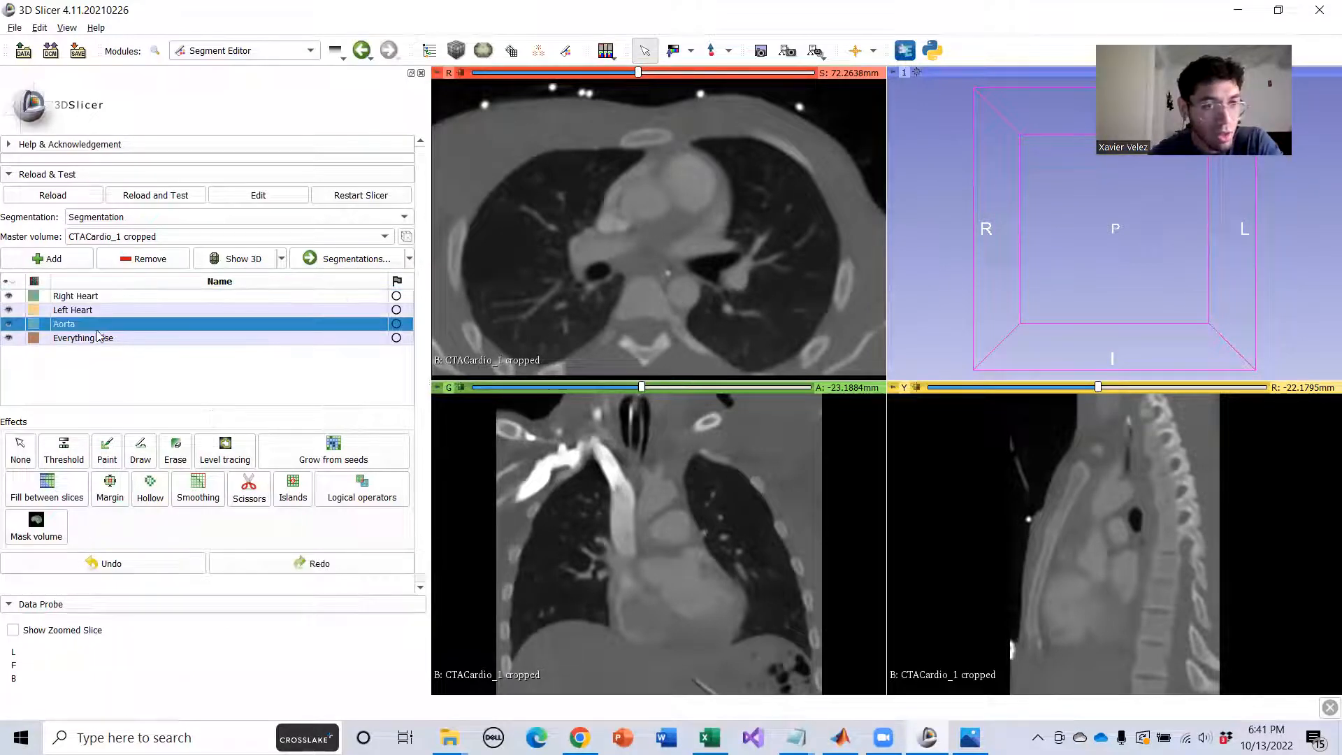
left_click(104, 339)
double_click(103, 338)
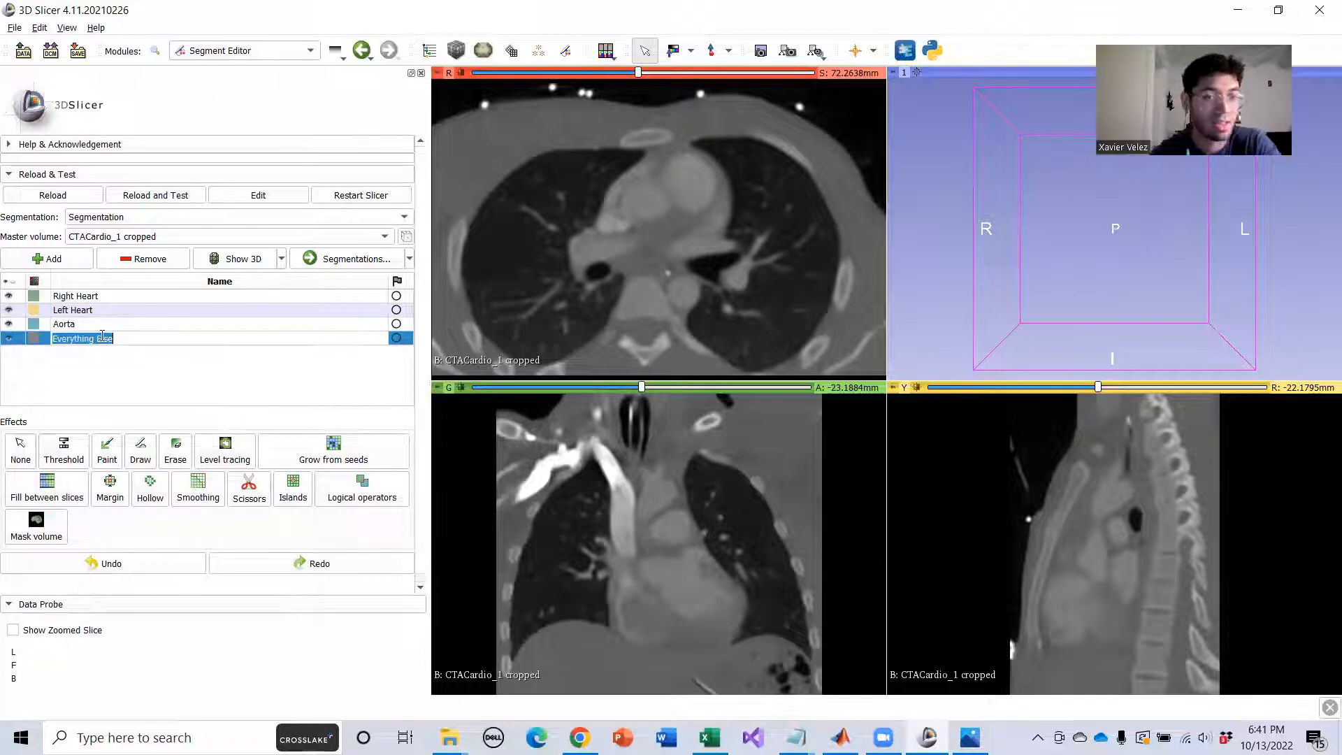
triple_click(103, 338)
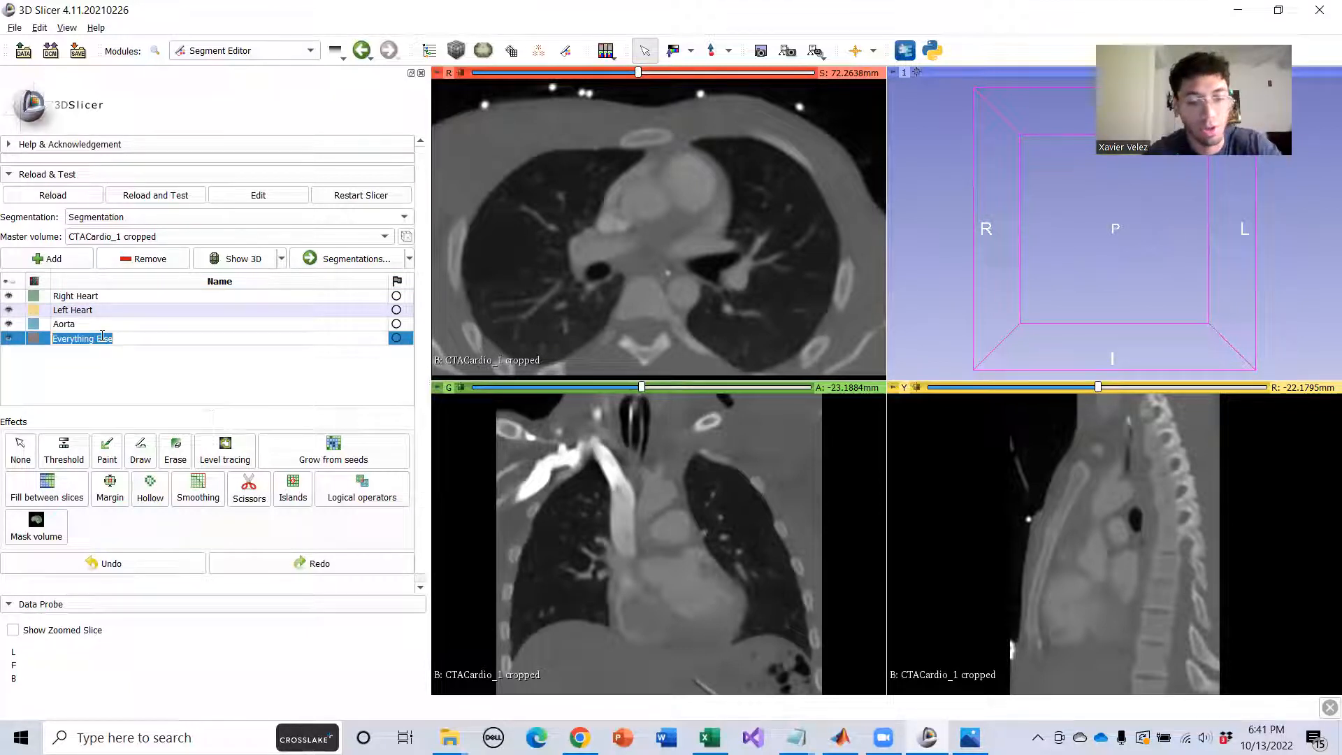
type("Veinsand")
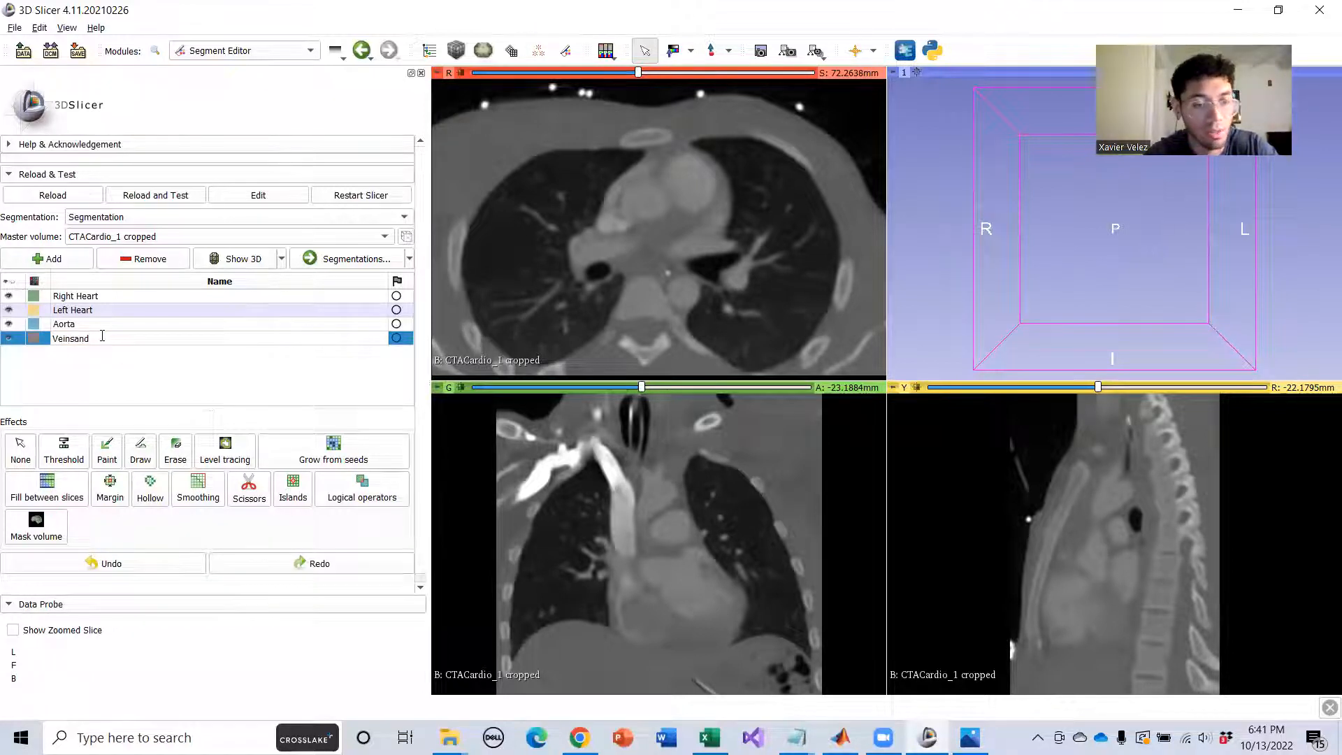
type("Arteries")
key("Return")
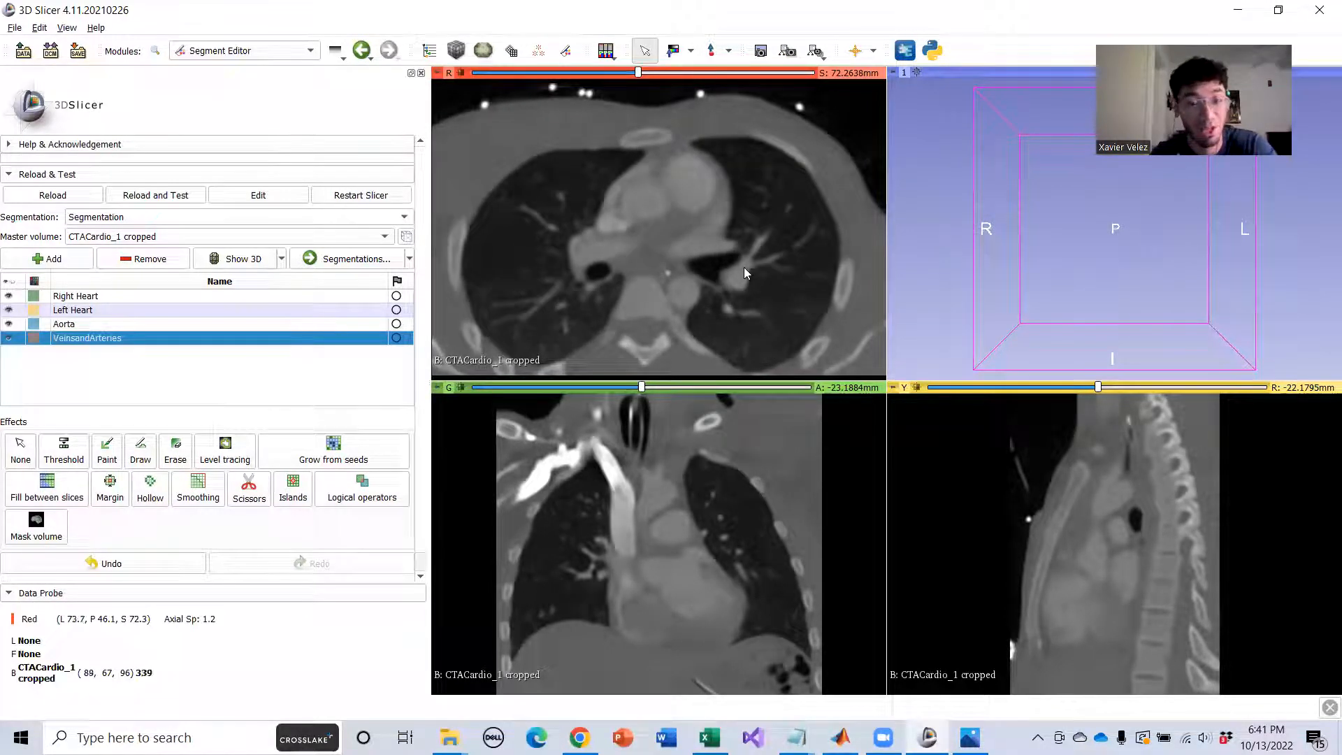
Add a fifth segment and name it Other.
left_click(49, 258)
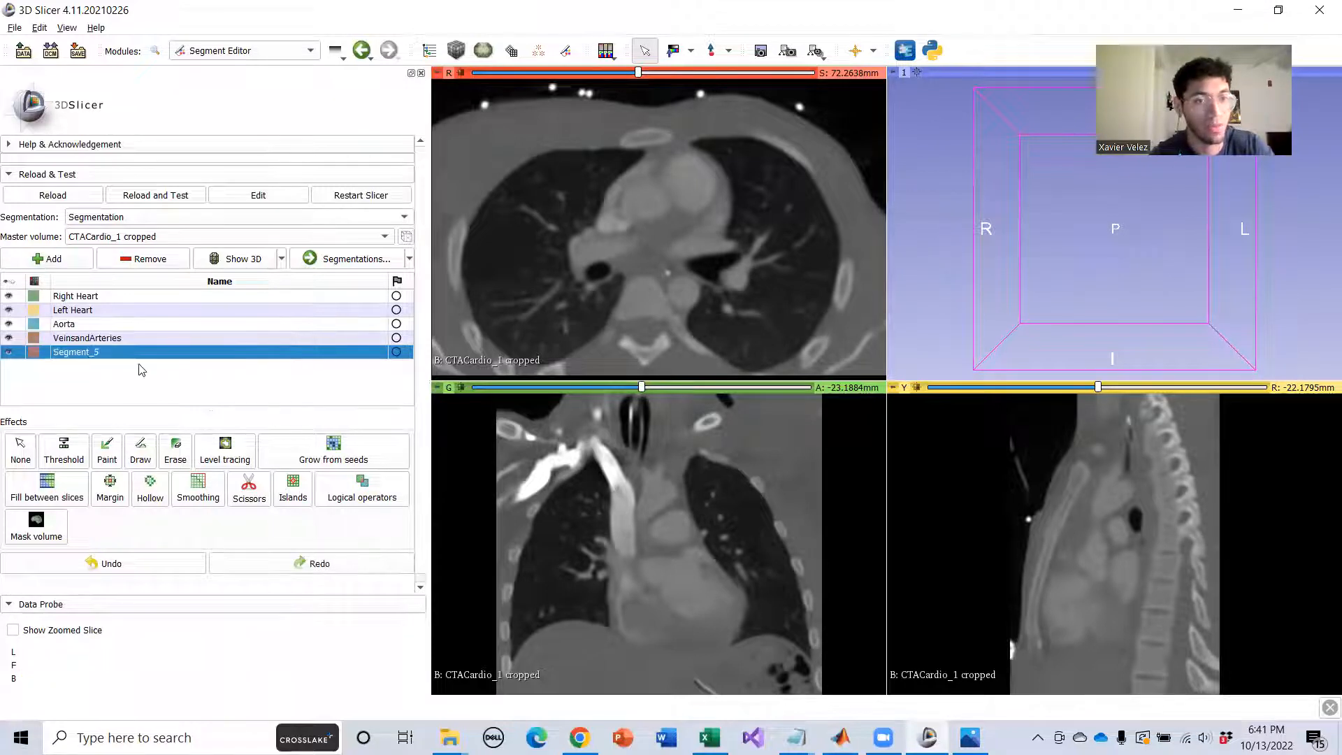
double_click(85, 354)
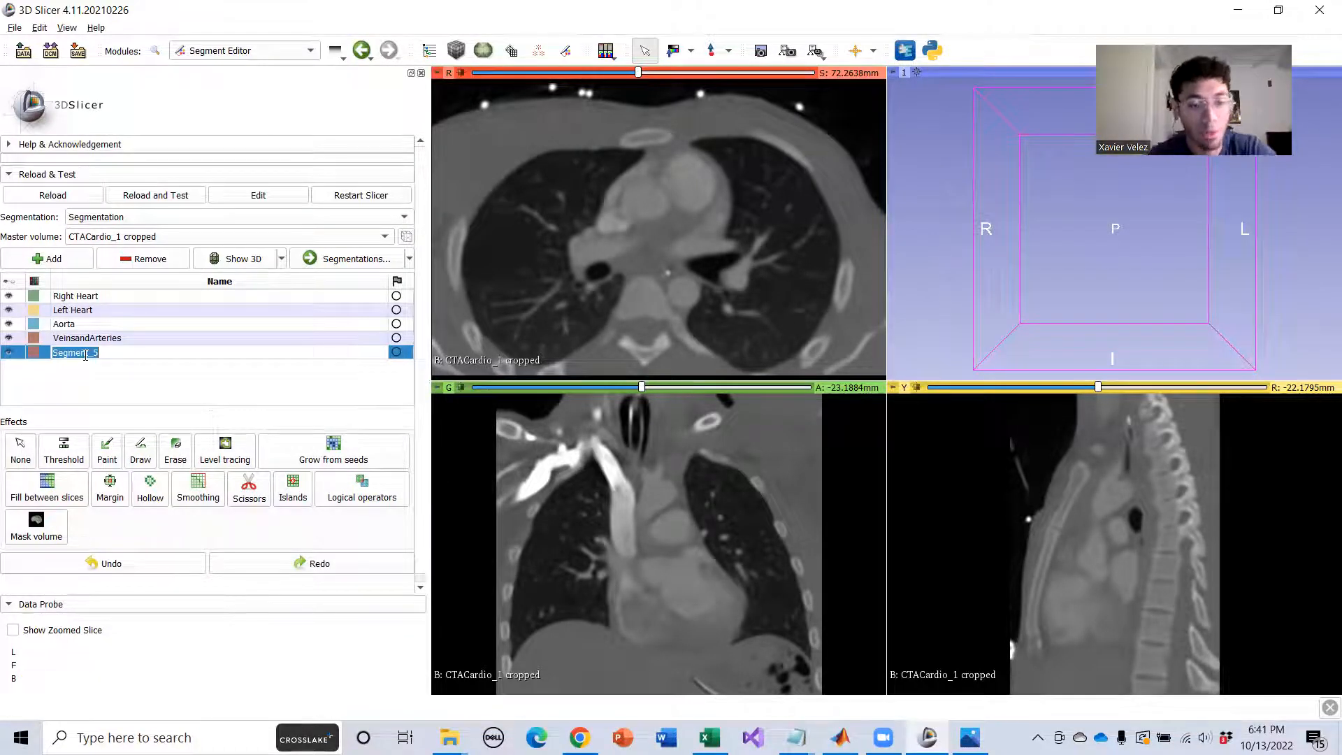
type("Other")
key("Return")
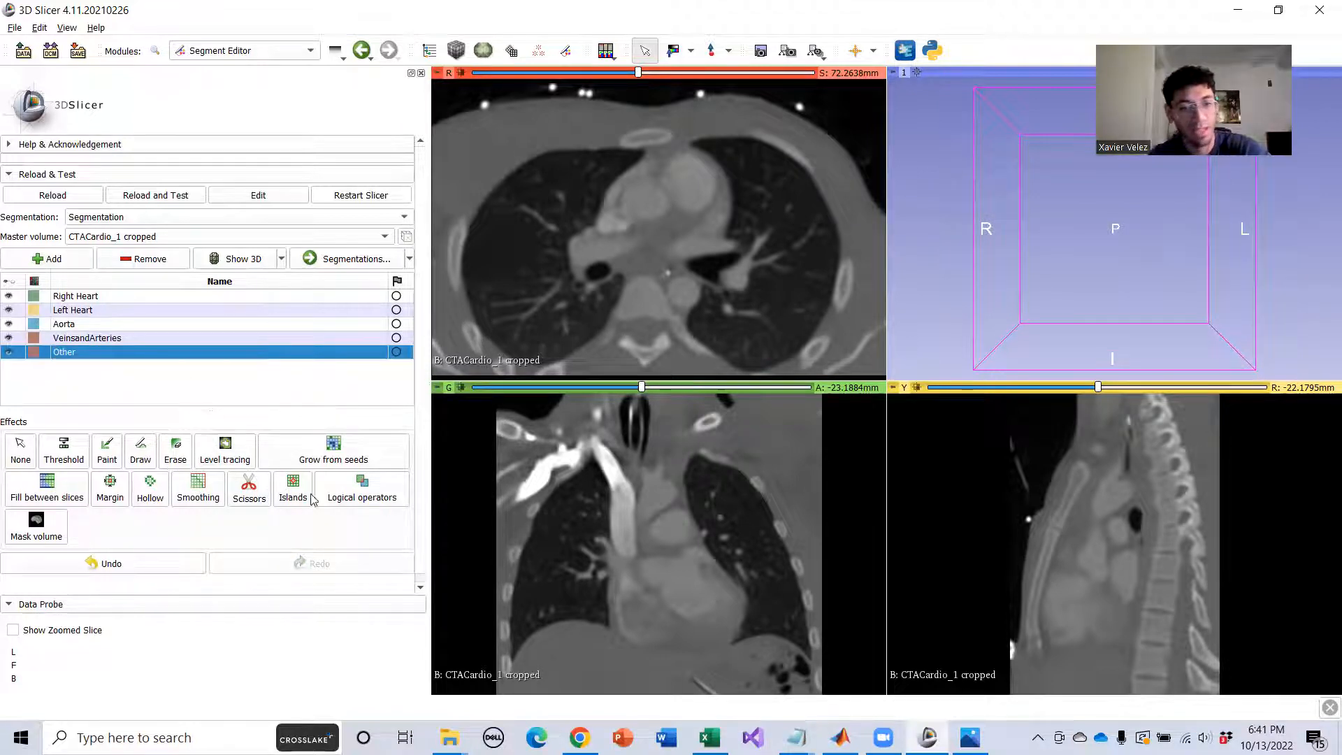
Activate the Grow from seeds effect and look through the axial slices of the heart.
left_click(347, 454)
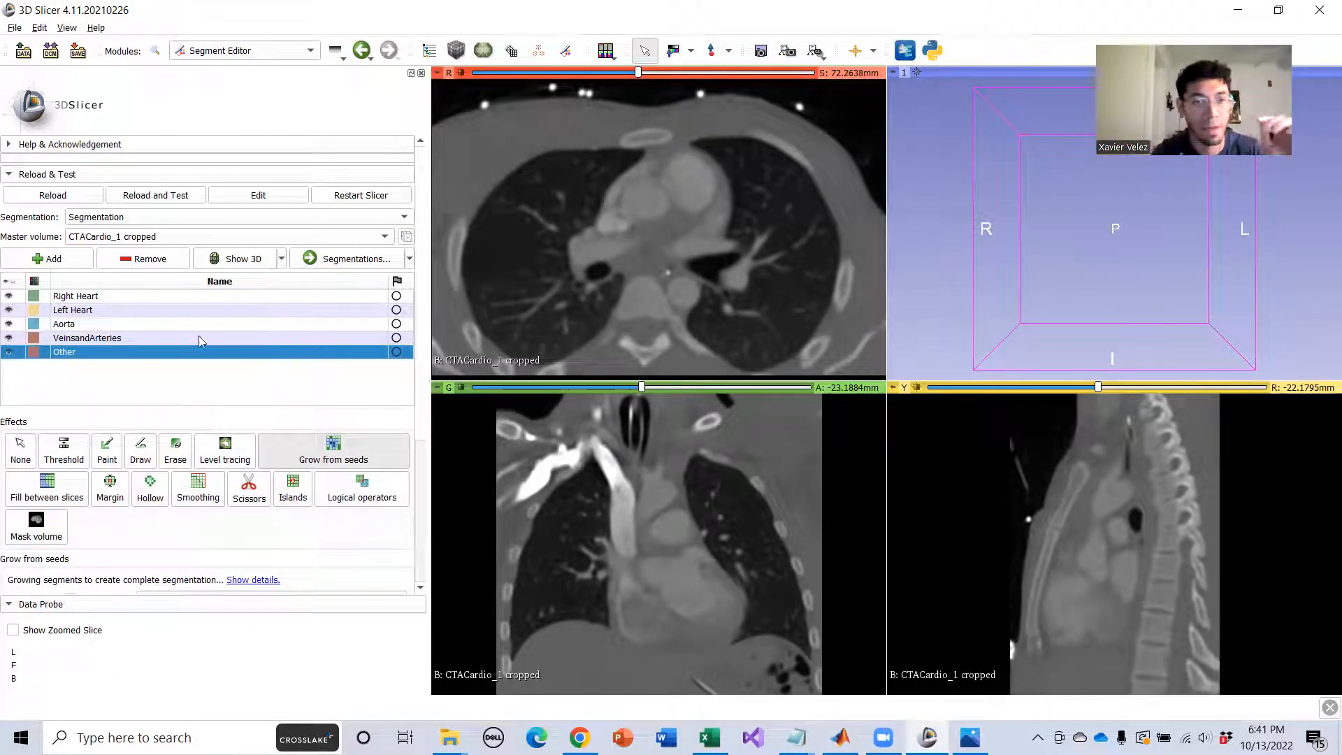
scroll(689, 201, "down", 4)
scroll(682, 214, "down", 10)
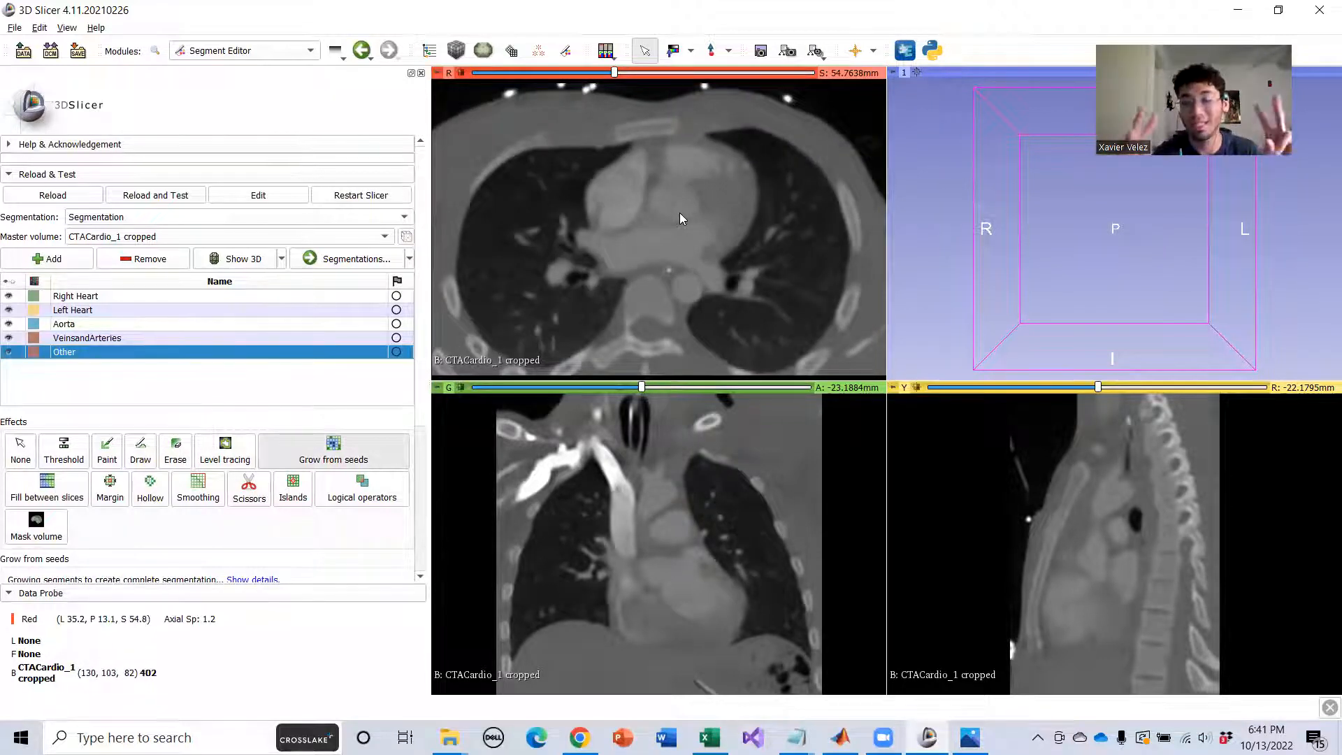
scroll(680, 214, "up", 8)
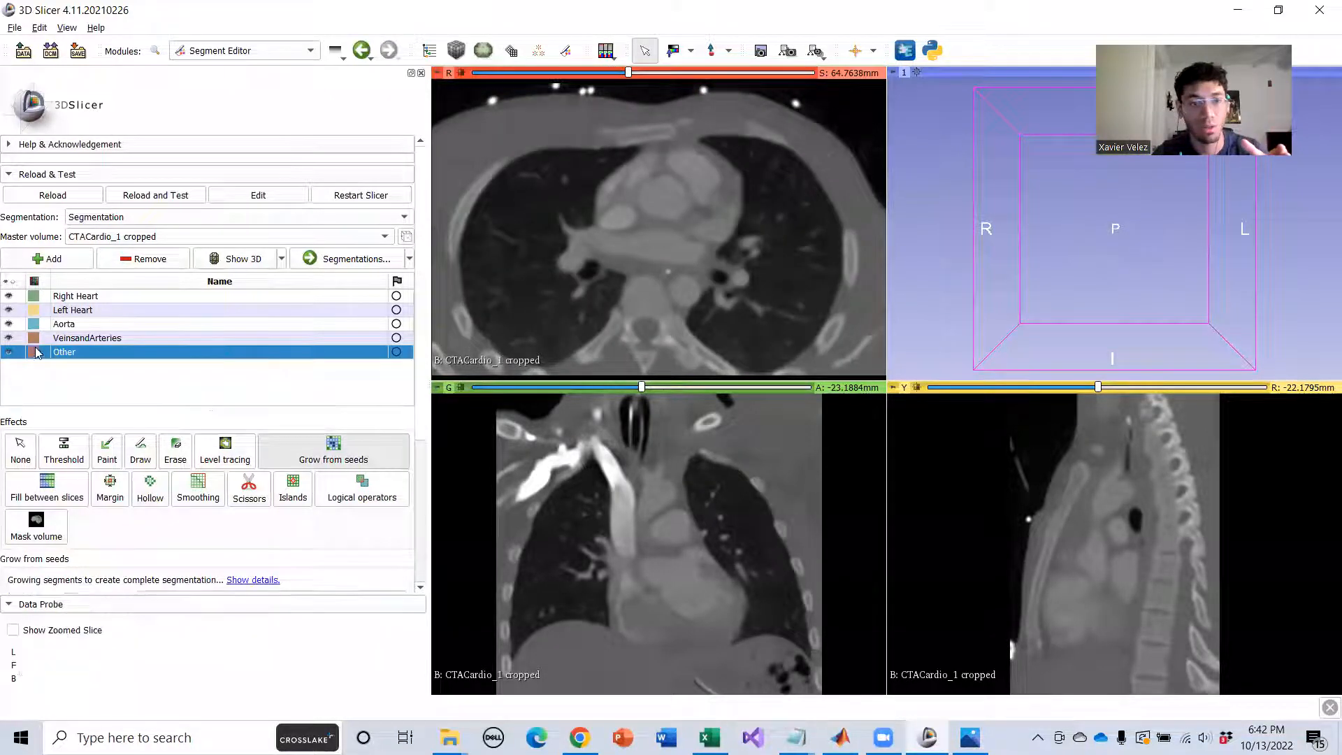
Go through the Right Heart, Left Heart and VeinsandArteries segments and examine the matching anatomy in lower axial slices.
left_click(74, 297)
left_click(74, 311)
left_click(77, 336)
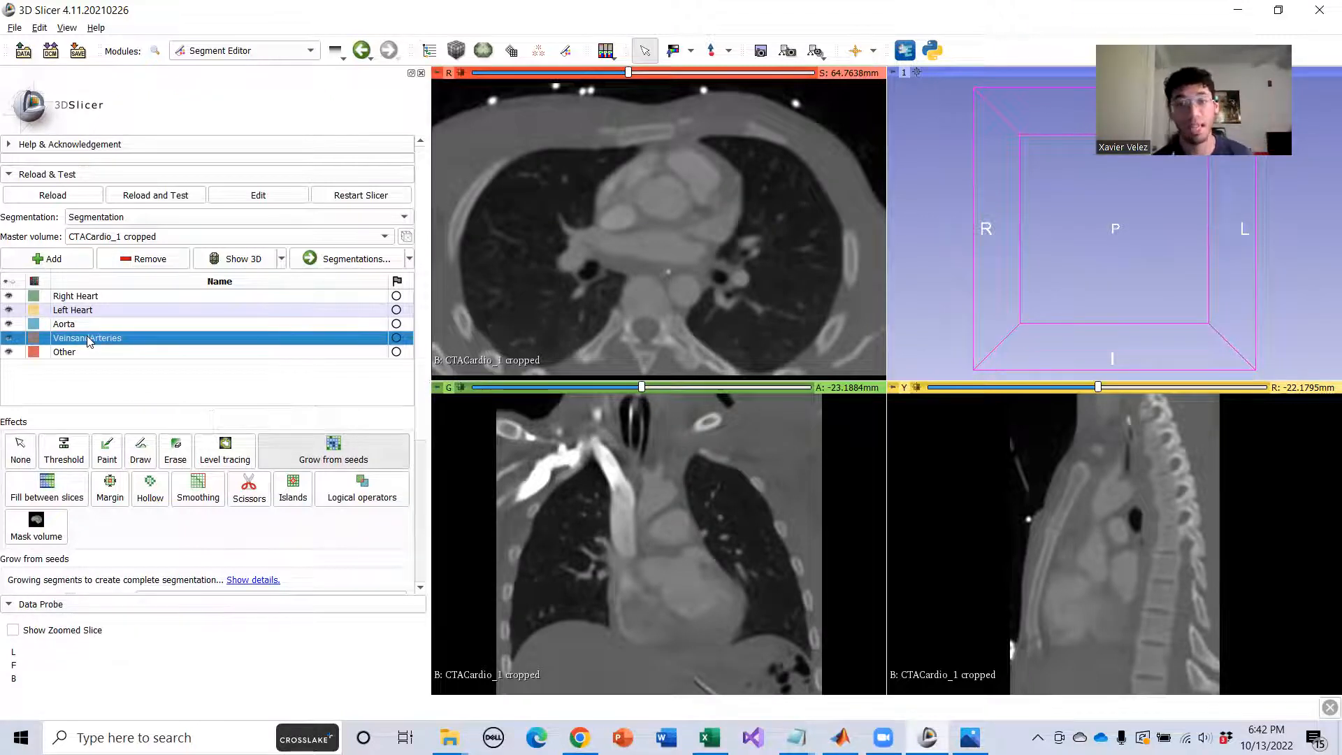
left_click(84, 295)
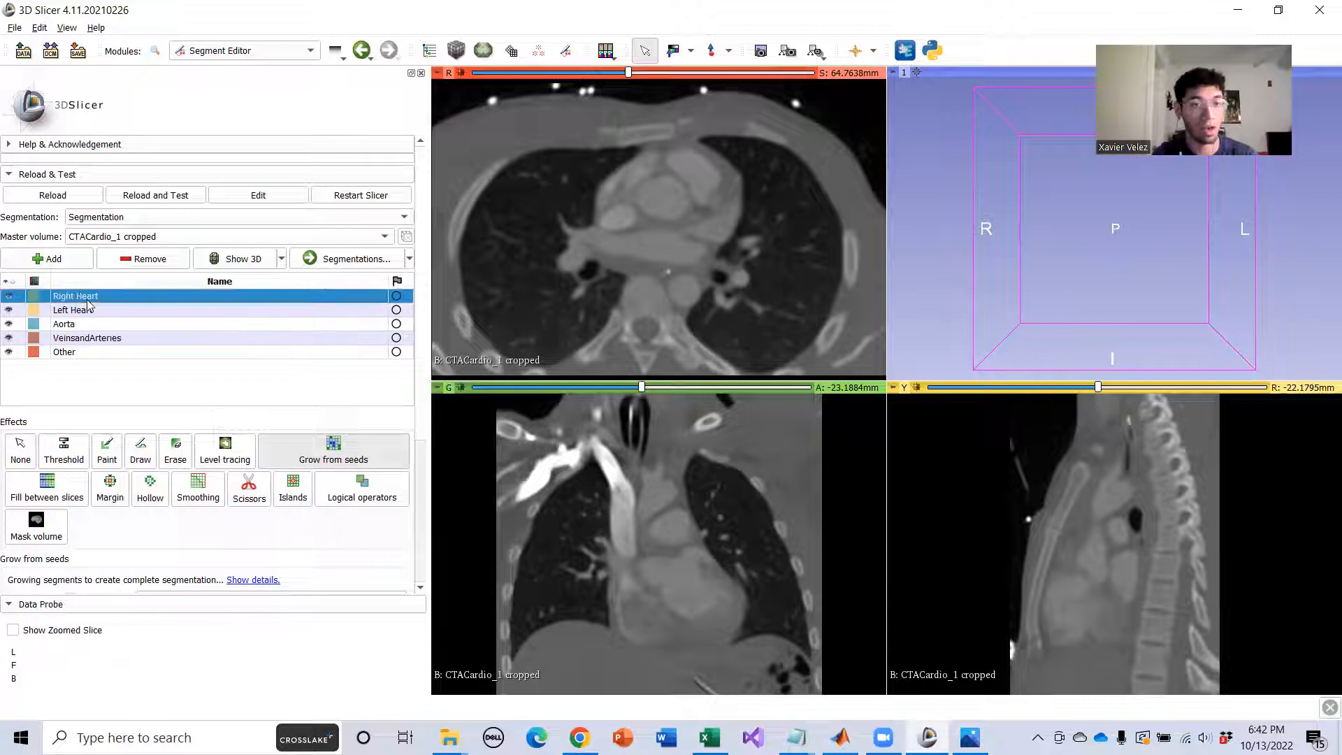
left_click(120, 311)
left_click(127, 338)
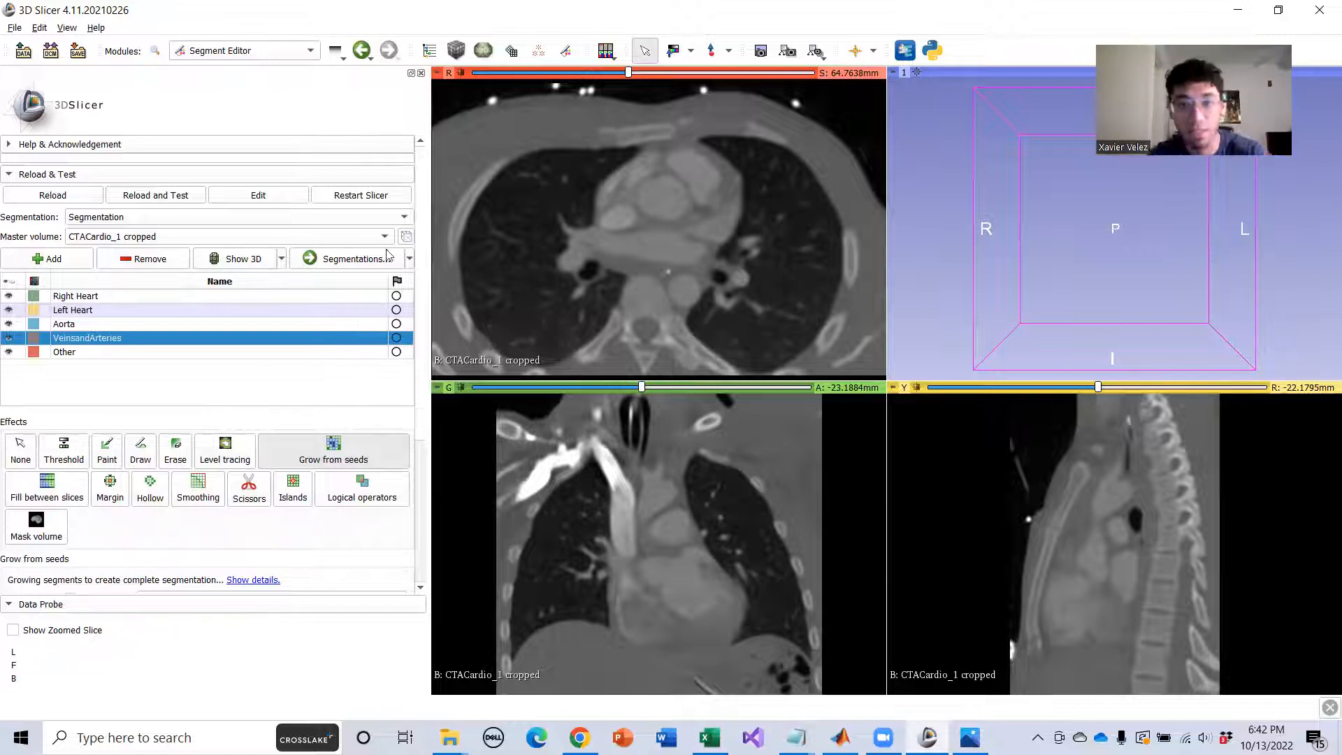
scroll(690, 217, "down", 15)
scroll(685, 245, "up", 10)
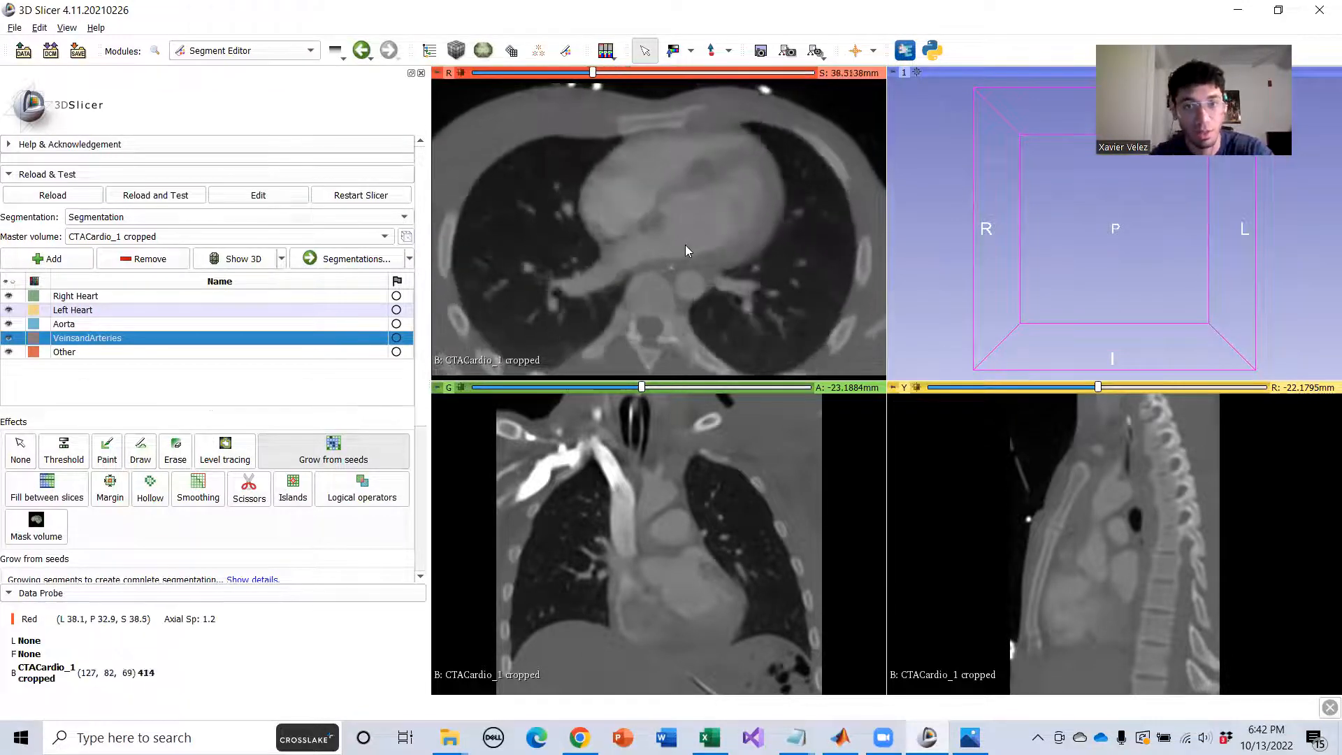
Look through the axial slices from mid-heart up to the great vessels and back.
scroll(685, 246, "up", 20)
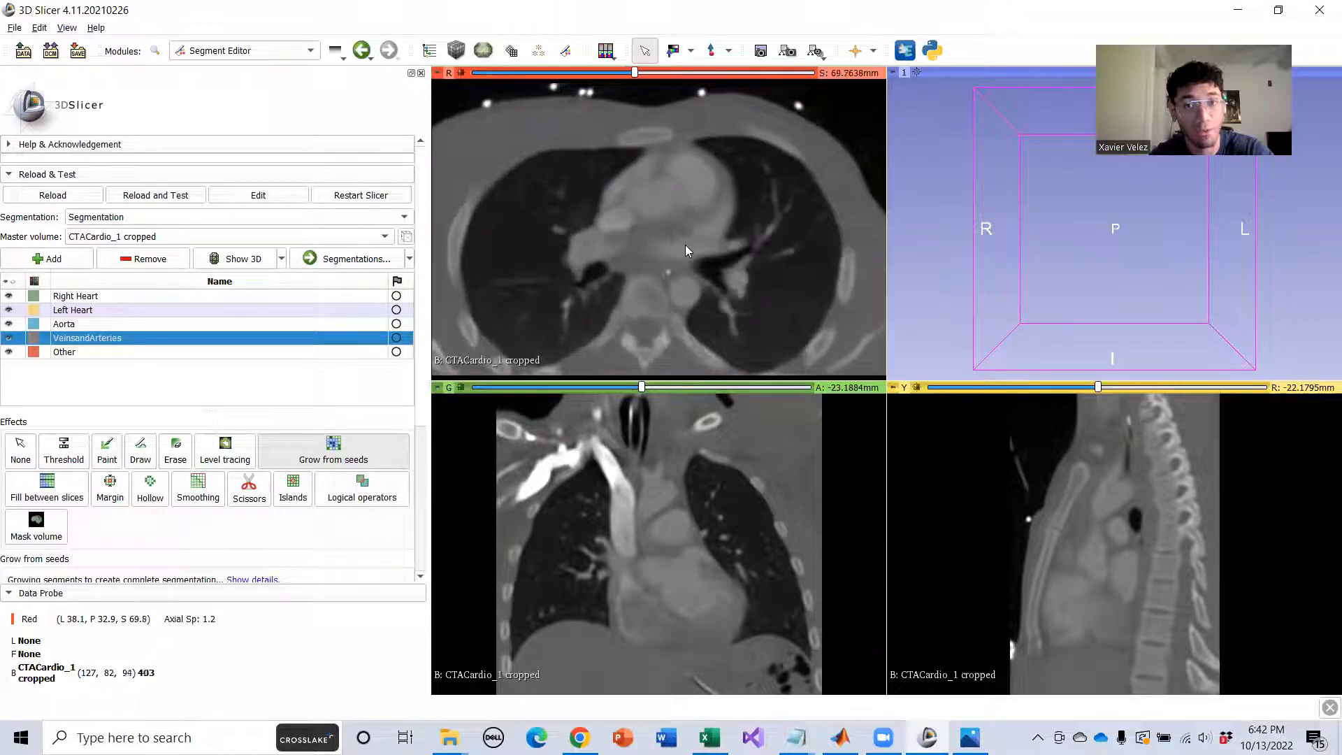
scroll(685, 250, "down", 6)
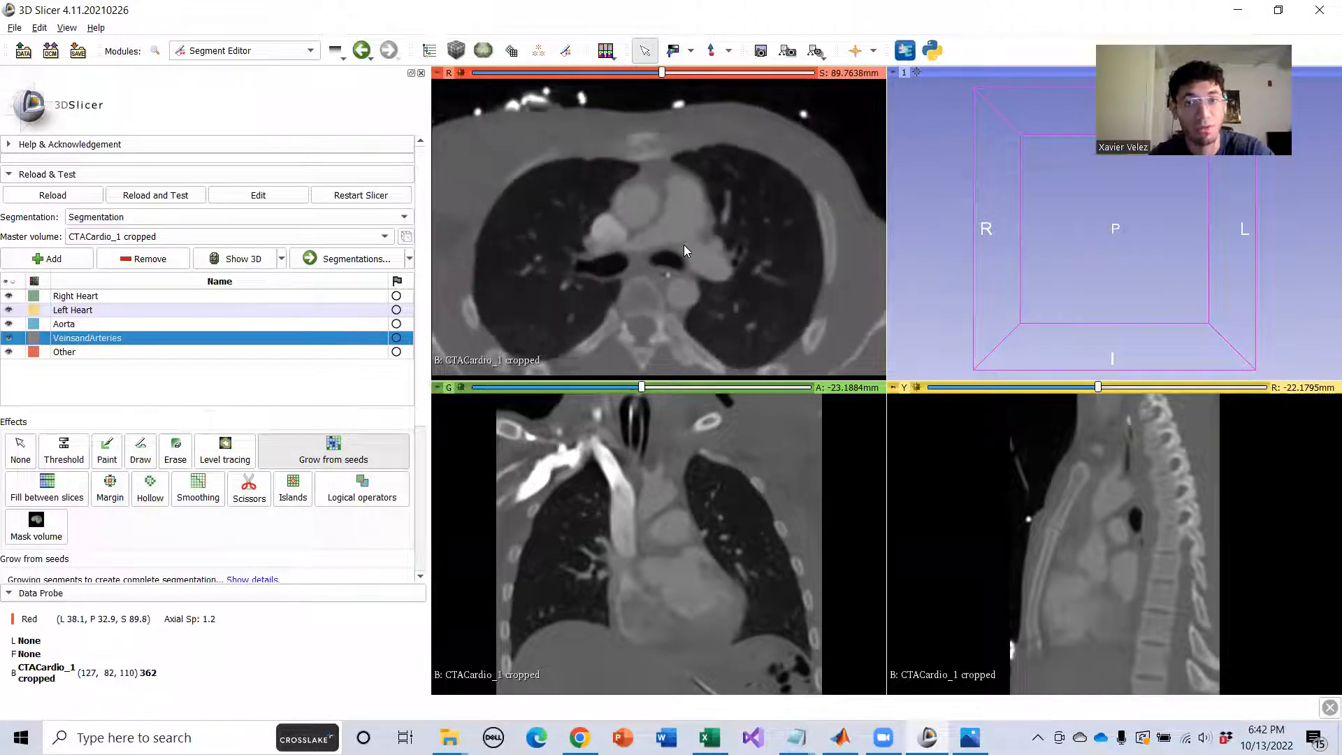
scroll(656, 245, "down", 8)
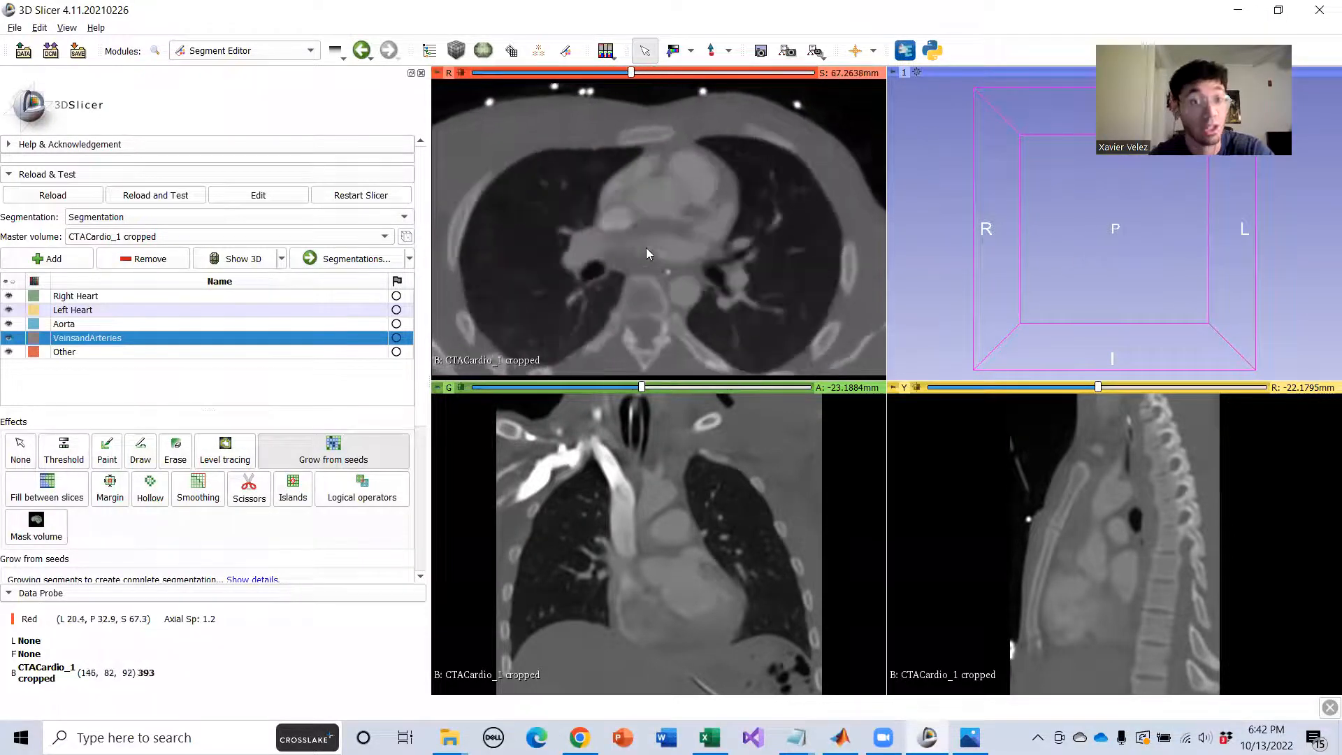
Select the Right Heart segment and look through the coronal slices from the spine to the front of the chest.
left_click(83, 297)
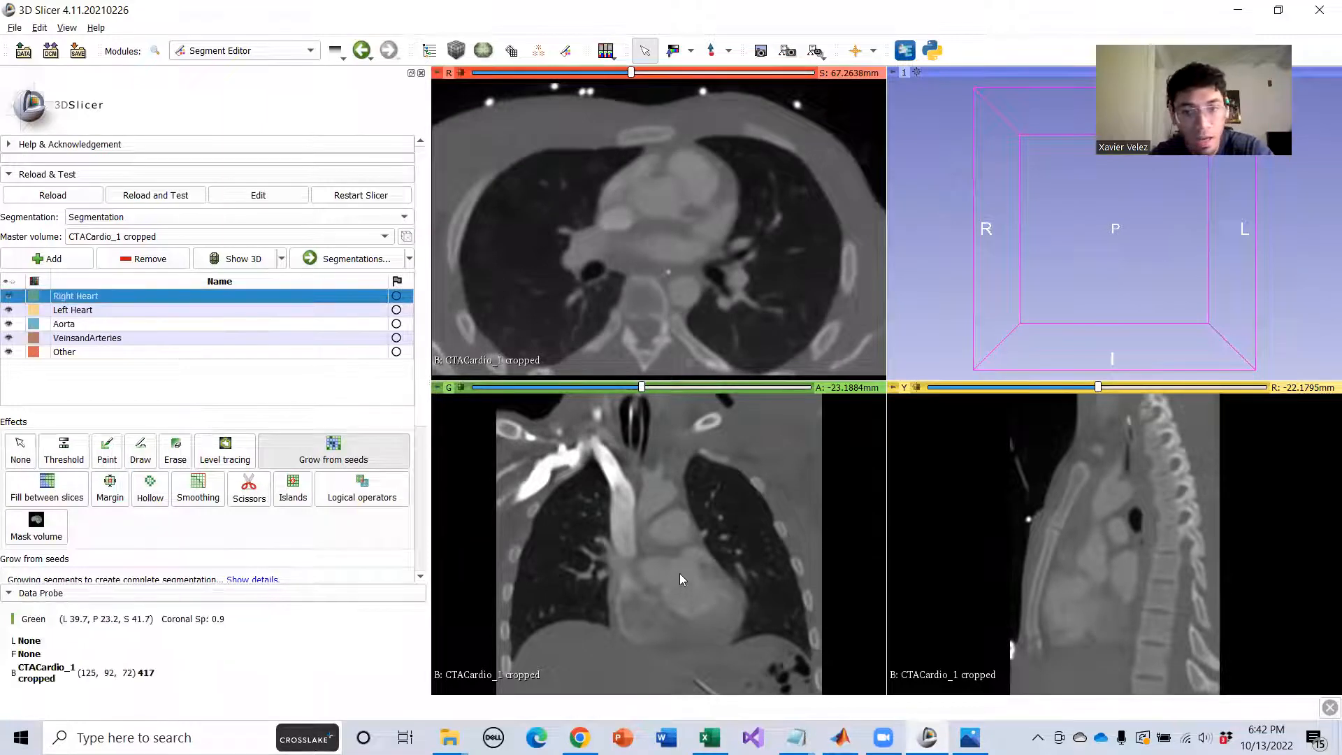
middle_click_drag(679, 573, 675, 561)
scroll(680, 563, "up", 3, "ctrl")
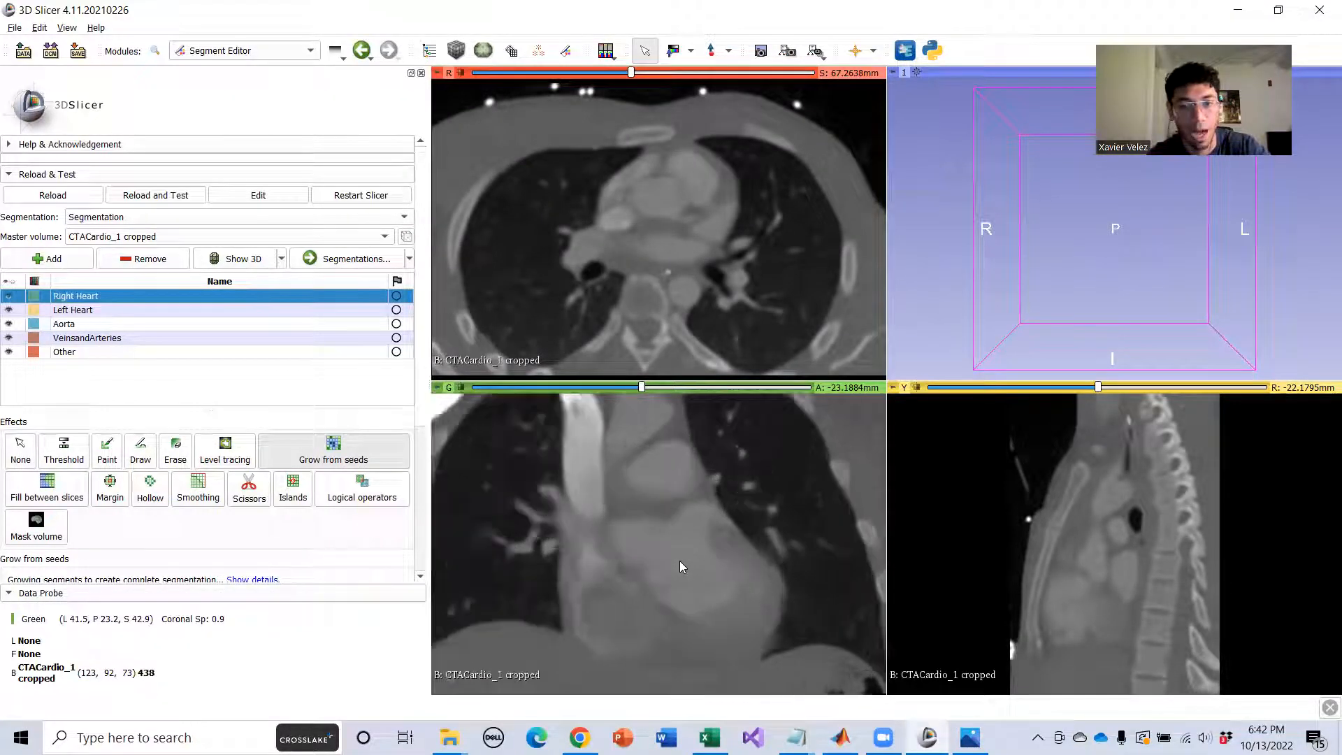
middle_click_drag(675, 538, 691, 559)
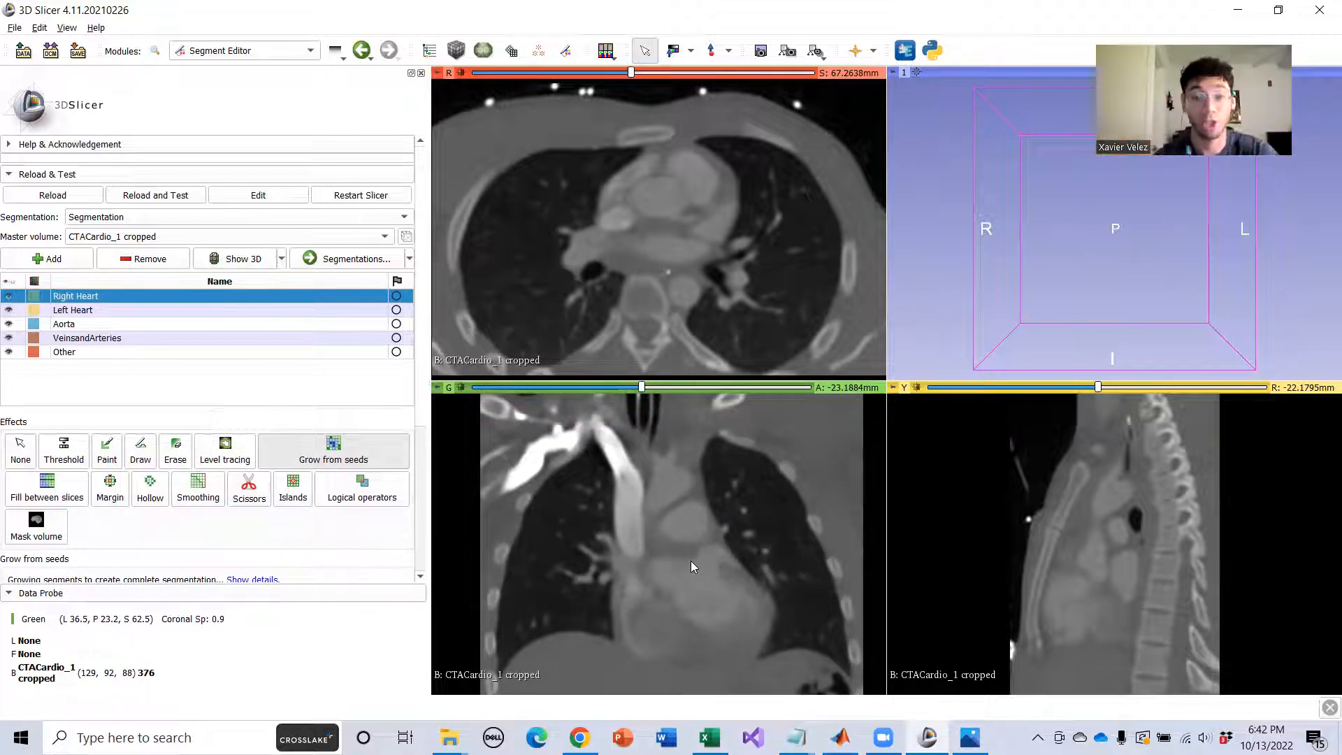
scroll(689, 566, "down", 10)
scroll(683, 573, "down", 20)
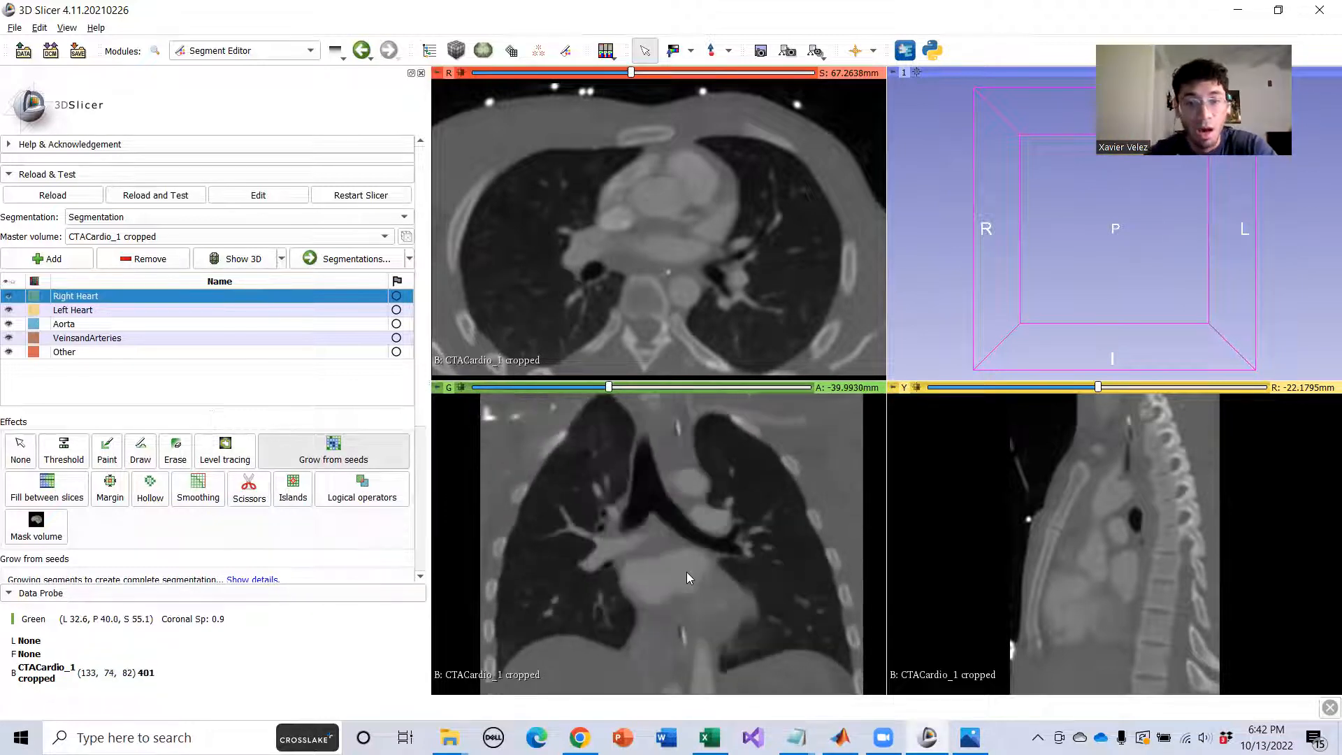
scroll(674, 564, "down", 4)
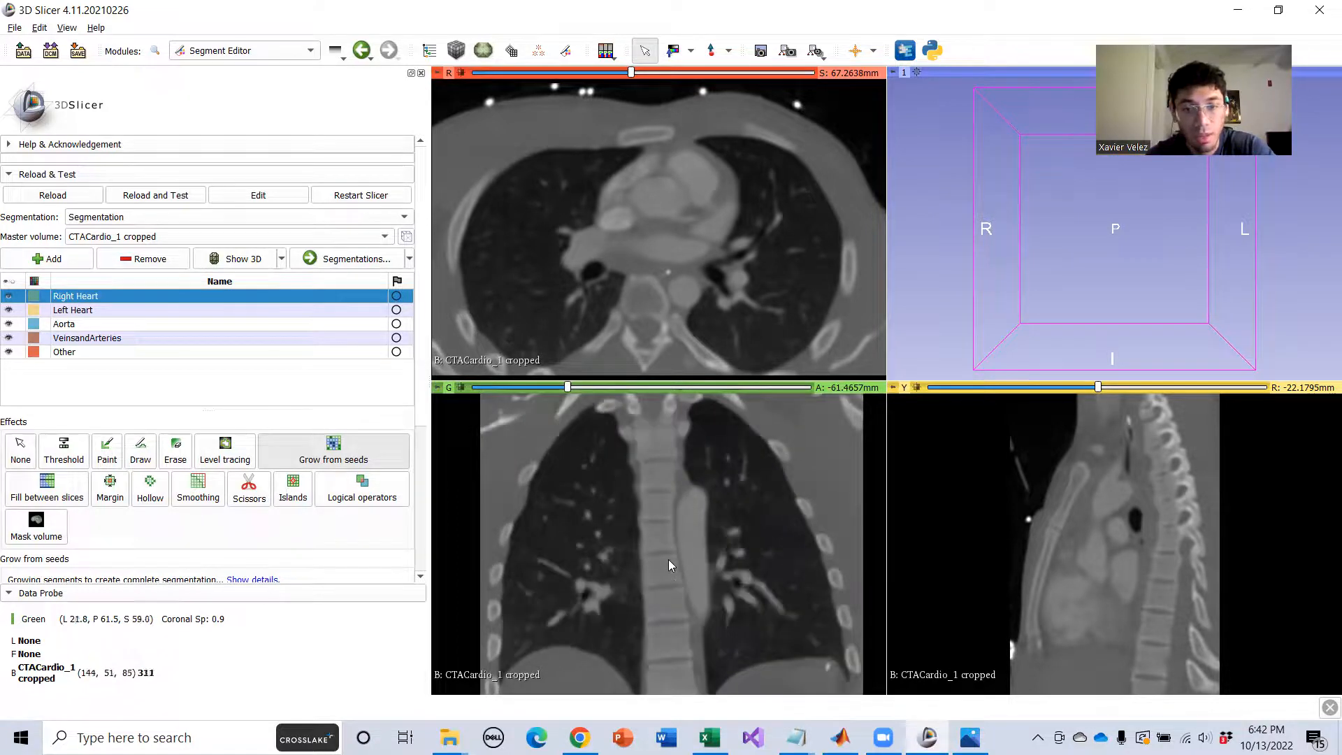
scroll(668, 559, "up", 20)
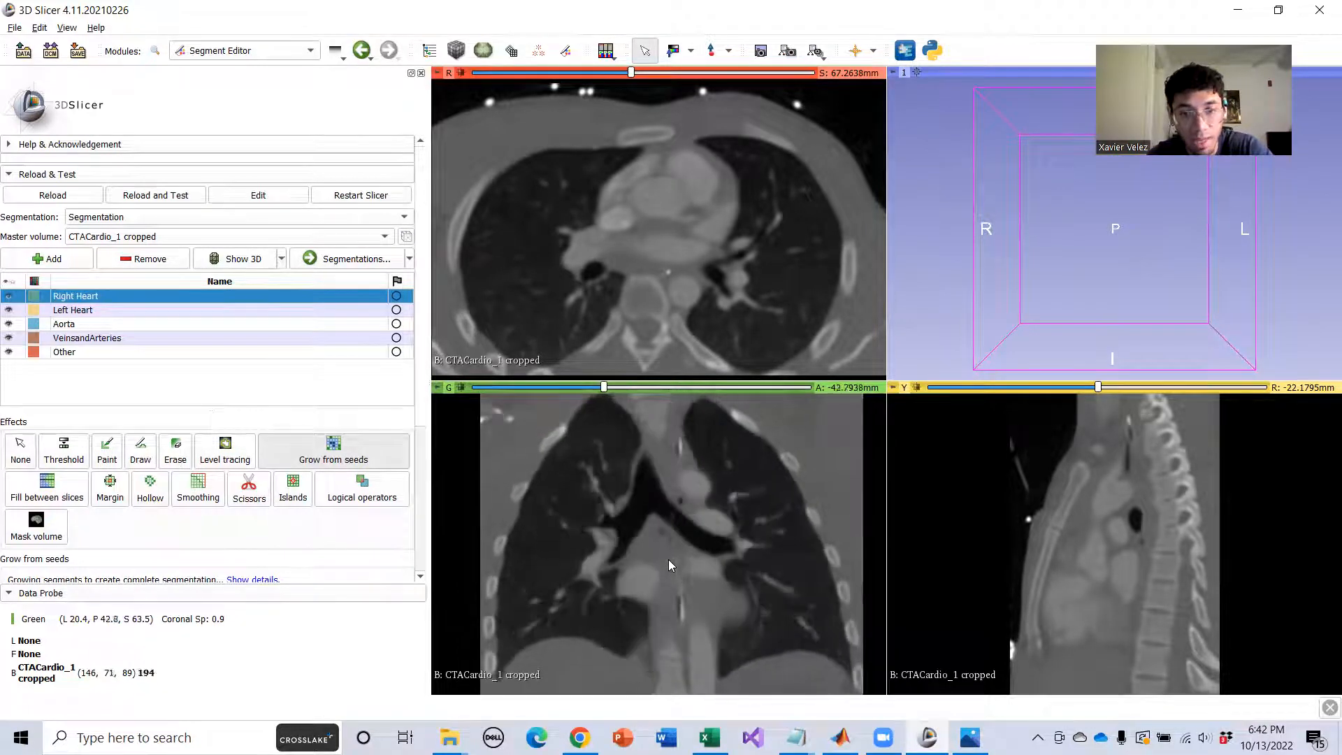
scroll(668, 562, "up", 20)
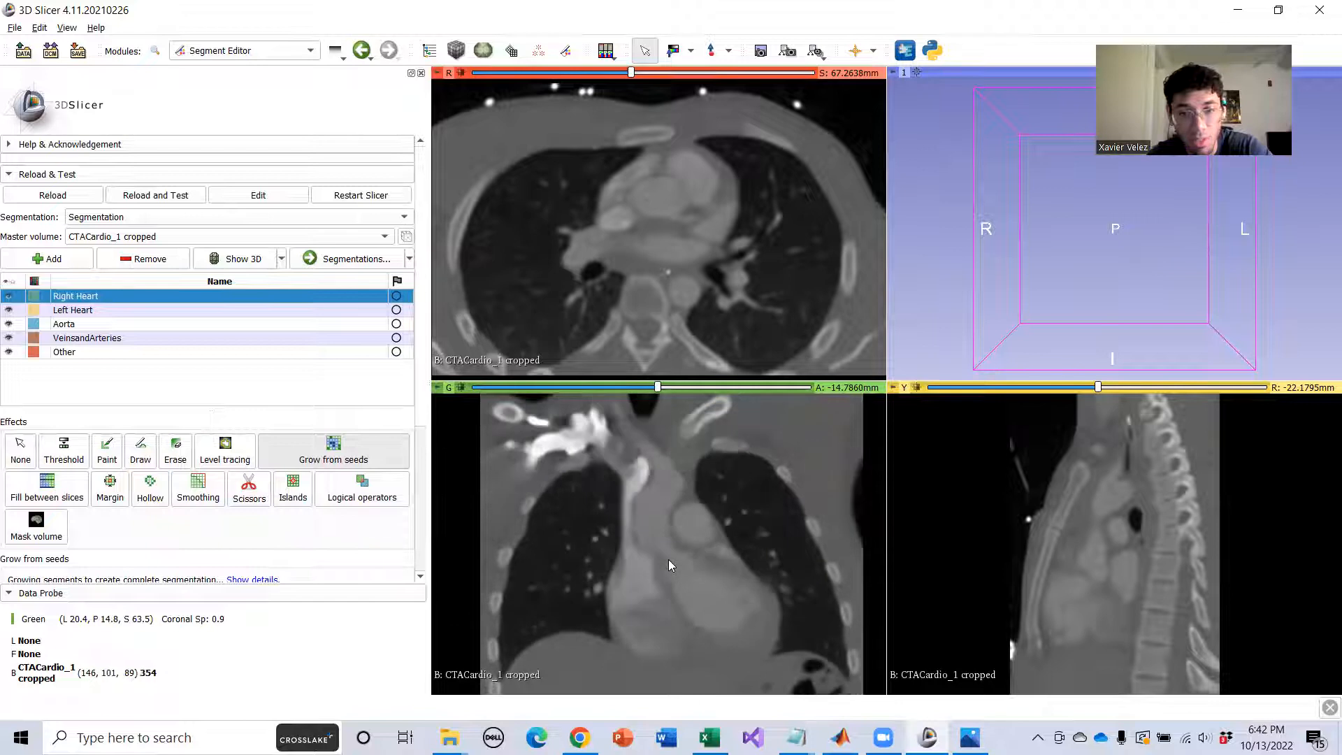
scroll(668, 559, "up", 20)
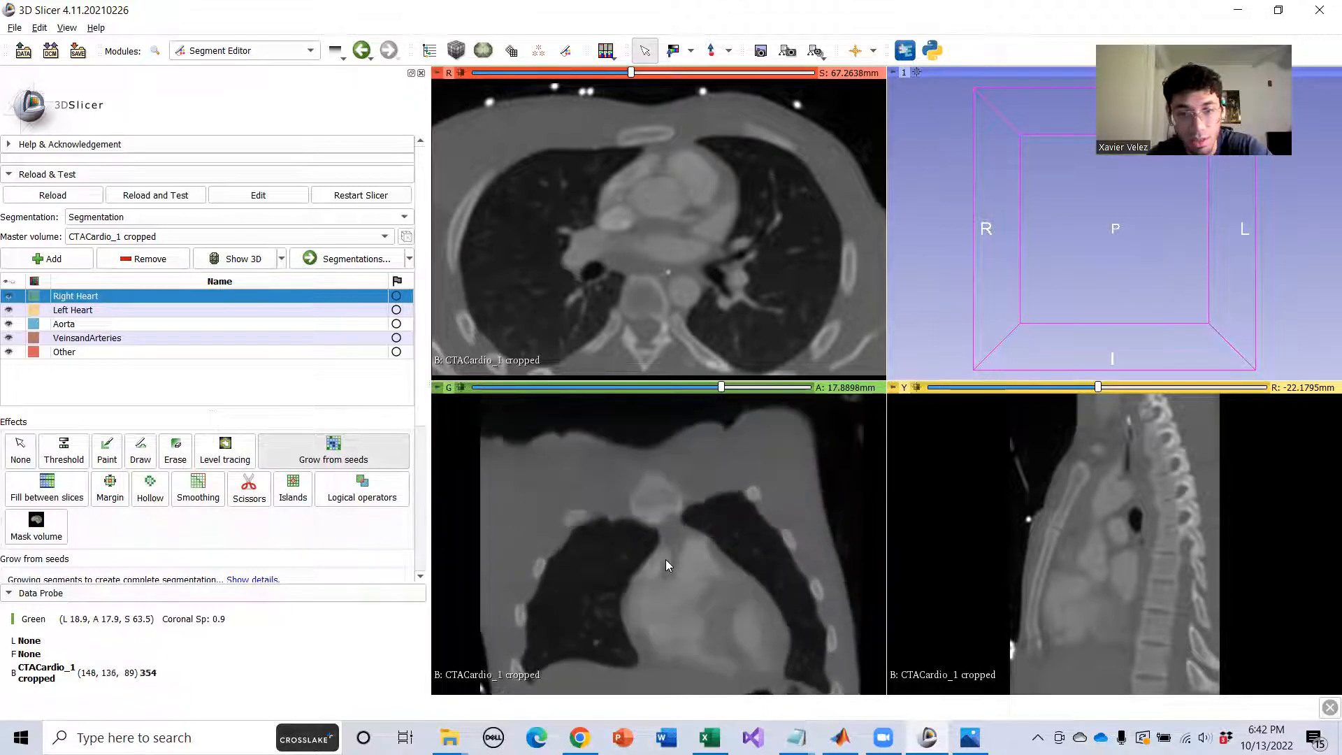
scroll(665, 559, "up", 20)
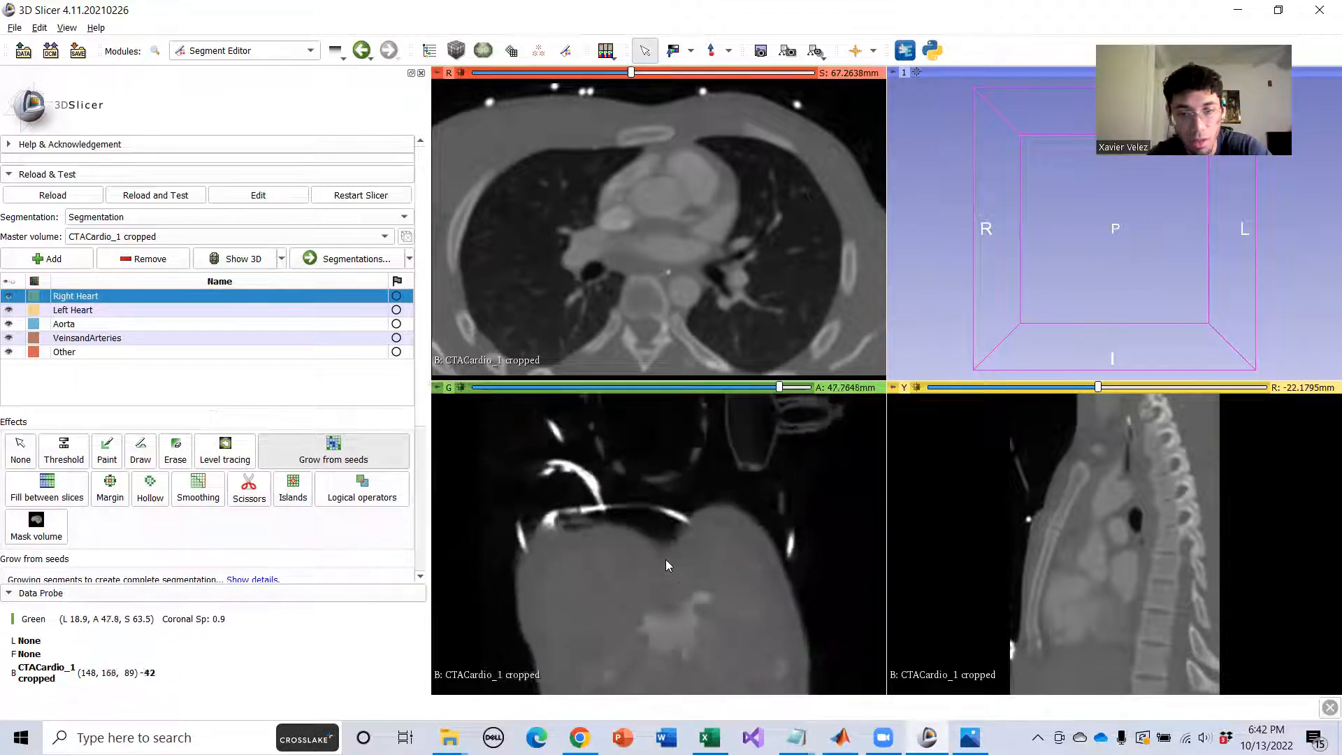
middle_click_drag(673, 515, 688, 404)
scroll(696, 524, "down", 1)
scroll(698, 519, "down", 9)
scroll(697, 504, "up", 9)
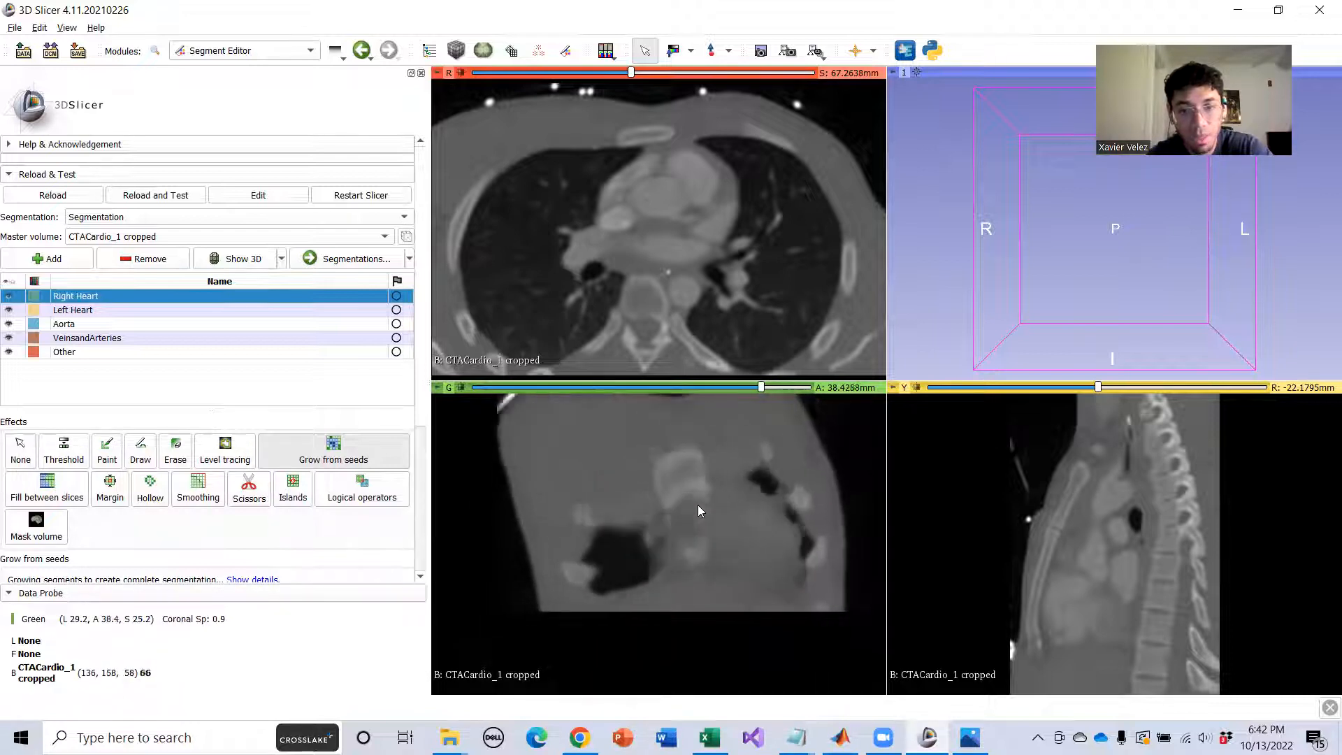
Examine the right heart chambers and their connecting vessels in the coronal slices between the front chest wall and mid-heart.
scroll(695, 501, "down", 20)
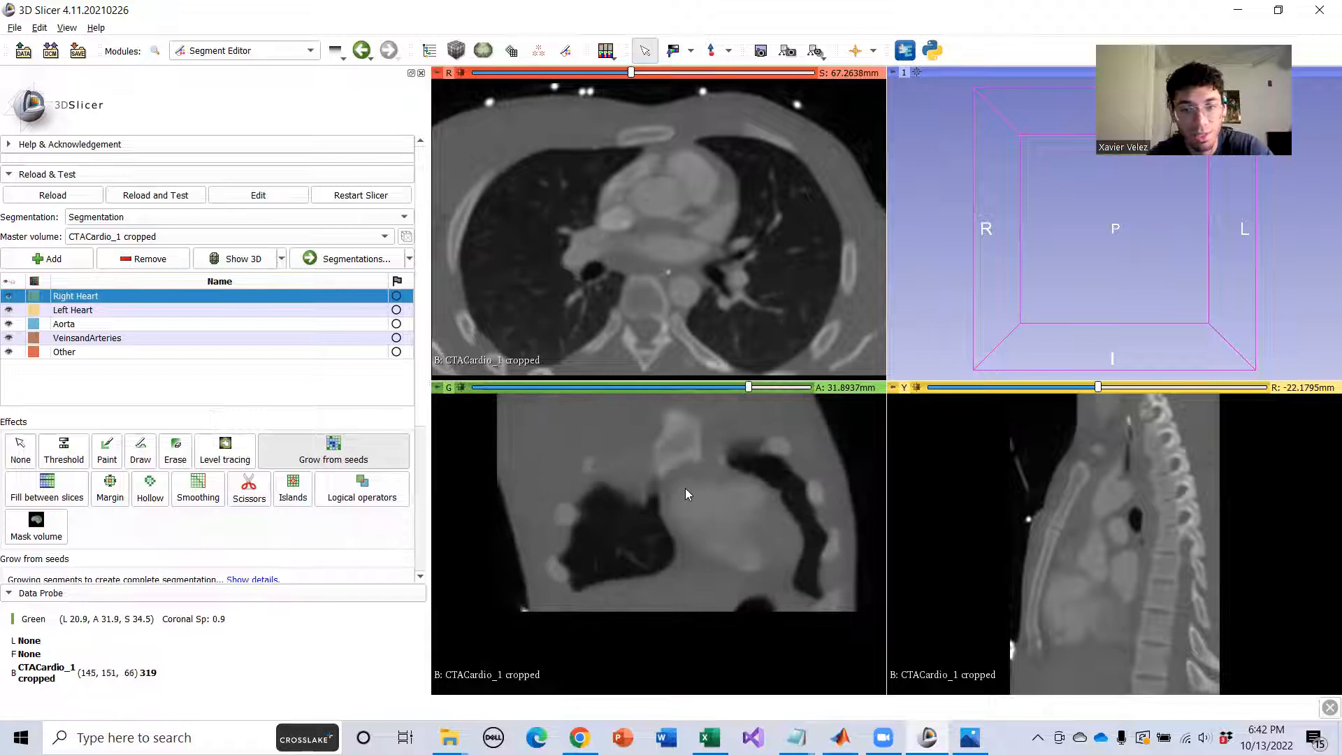
scroll(698, 486, "down", 17)
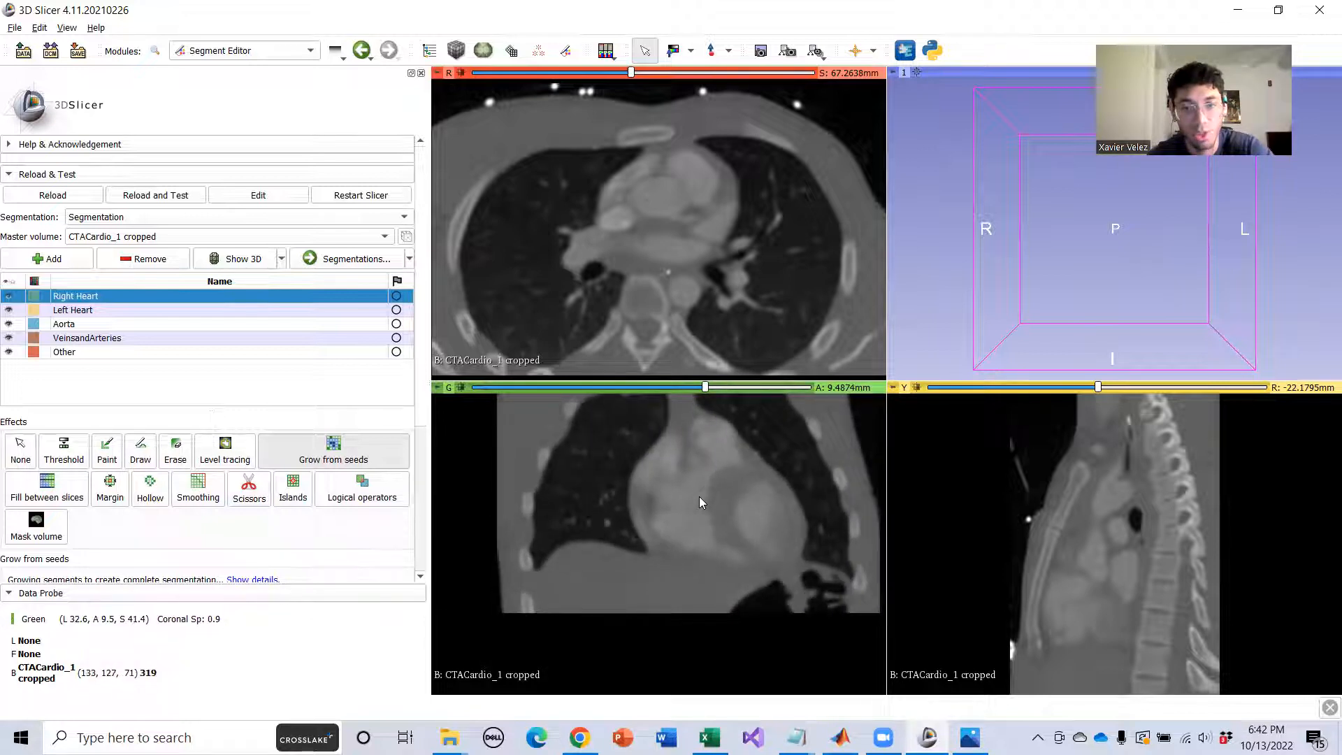
middle_click_drag(699, 496, 675, 525)
scroll(672, 510, "down", 16)
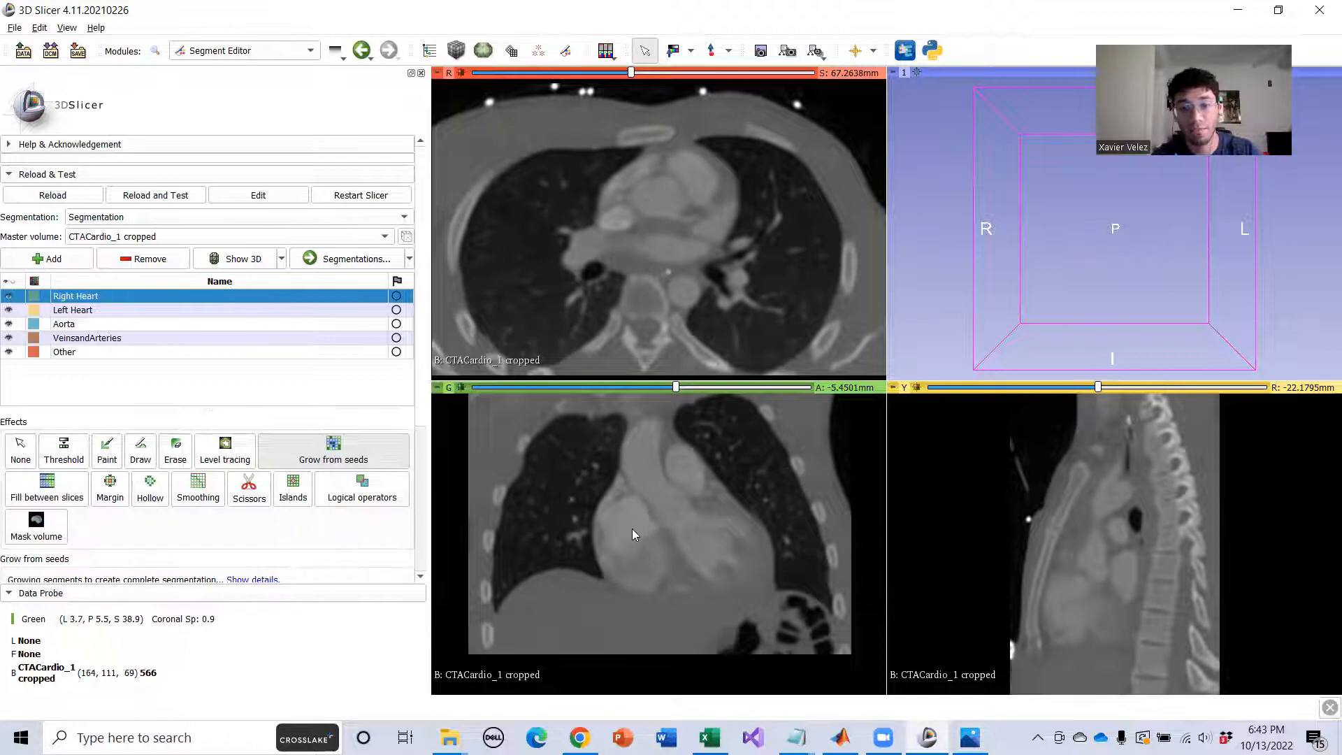
scroll(658, 518, "down", 1)
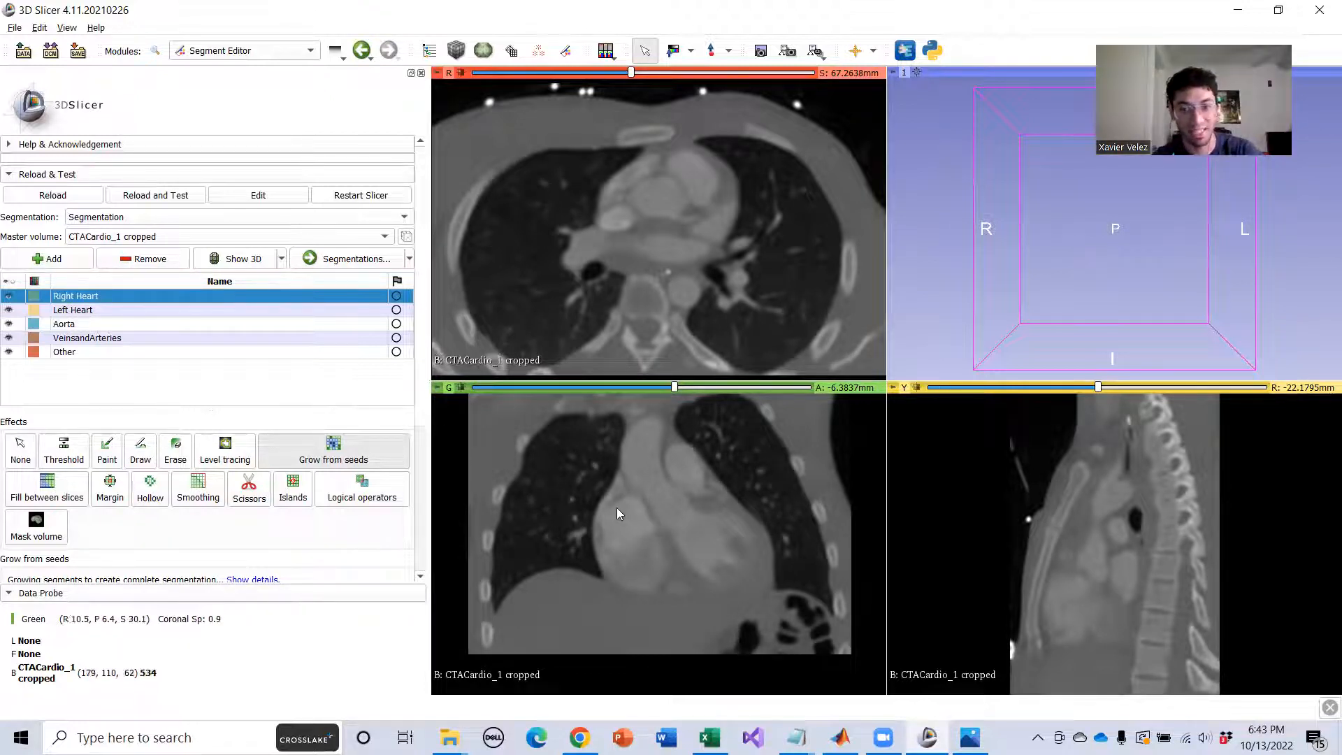
scroll(643, 528, "down", 2)
scroll(646, 522, "up", 20)
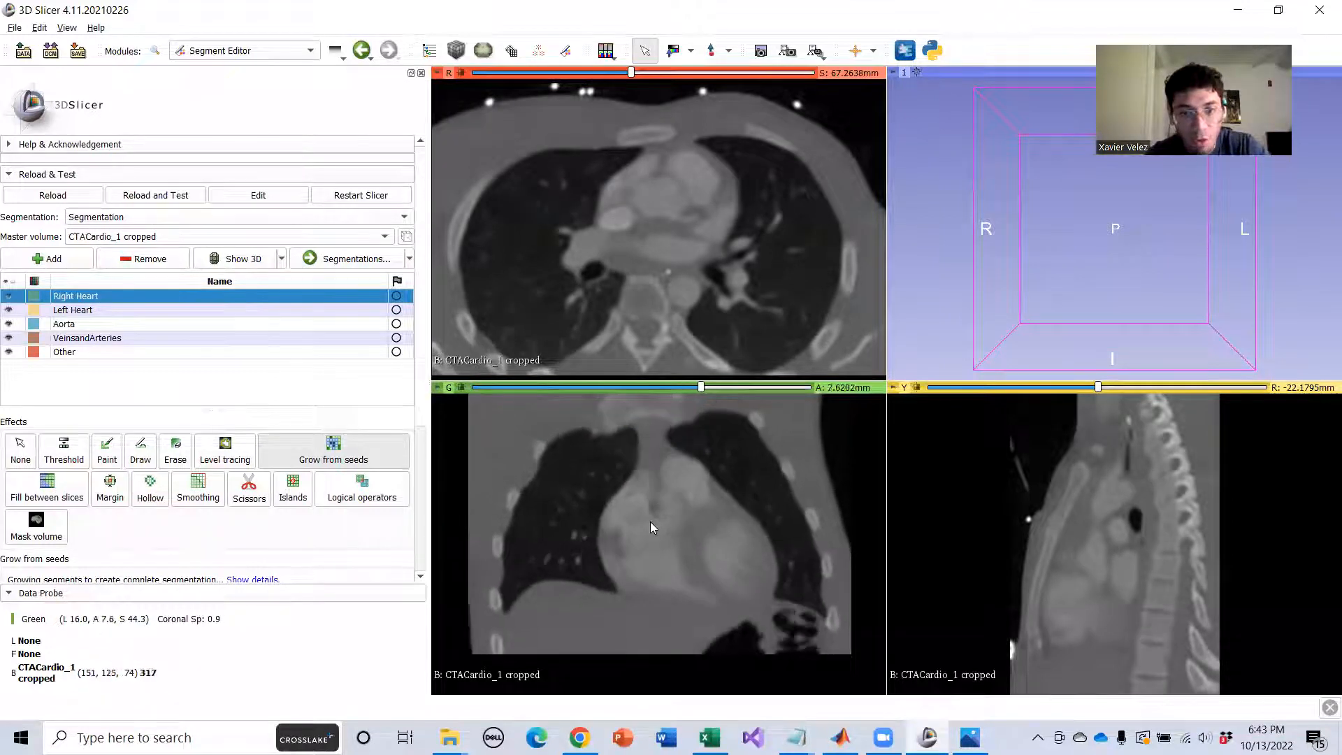
scroll(650, 521, "down", 14)
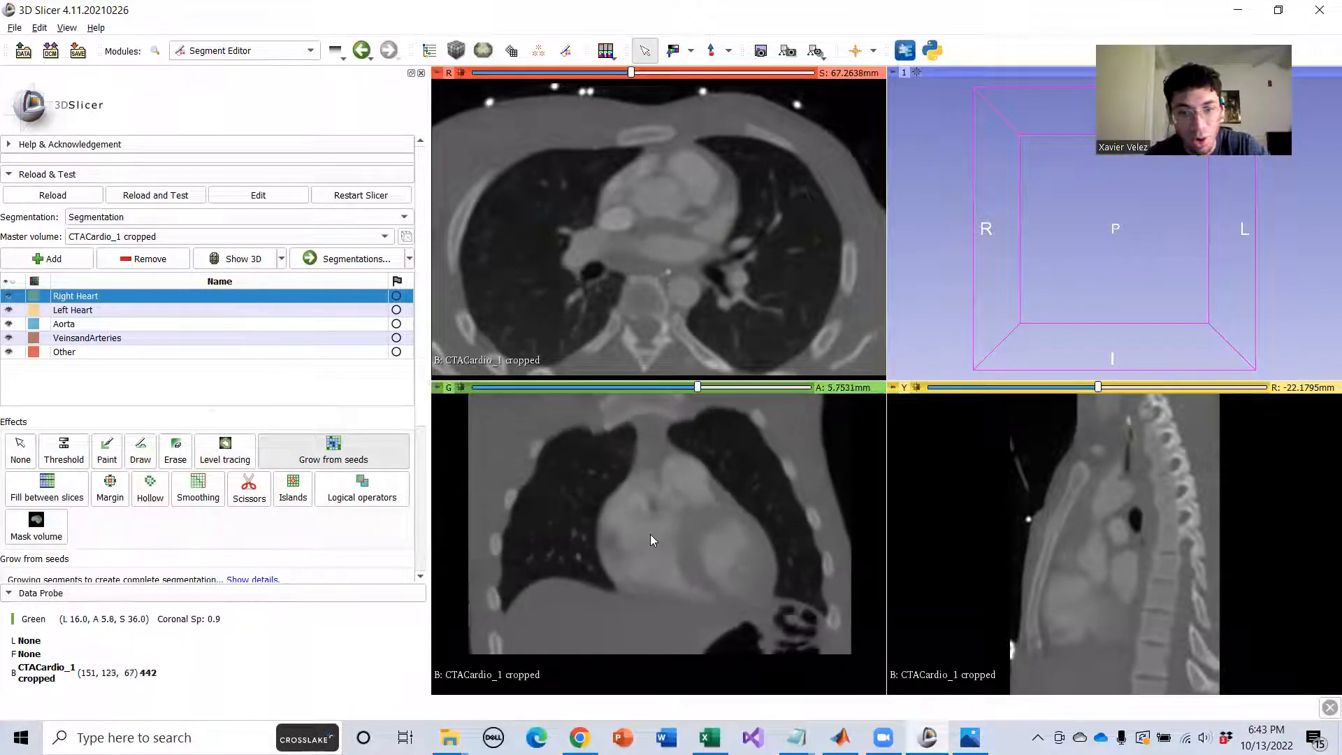
scroll(649, 532, "down", 20)
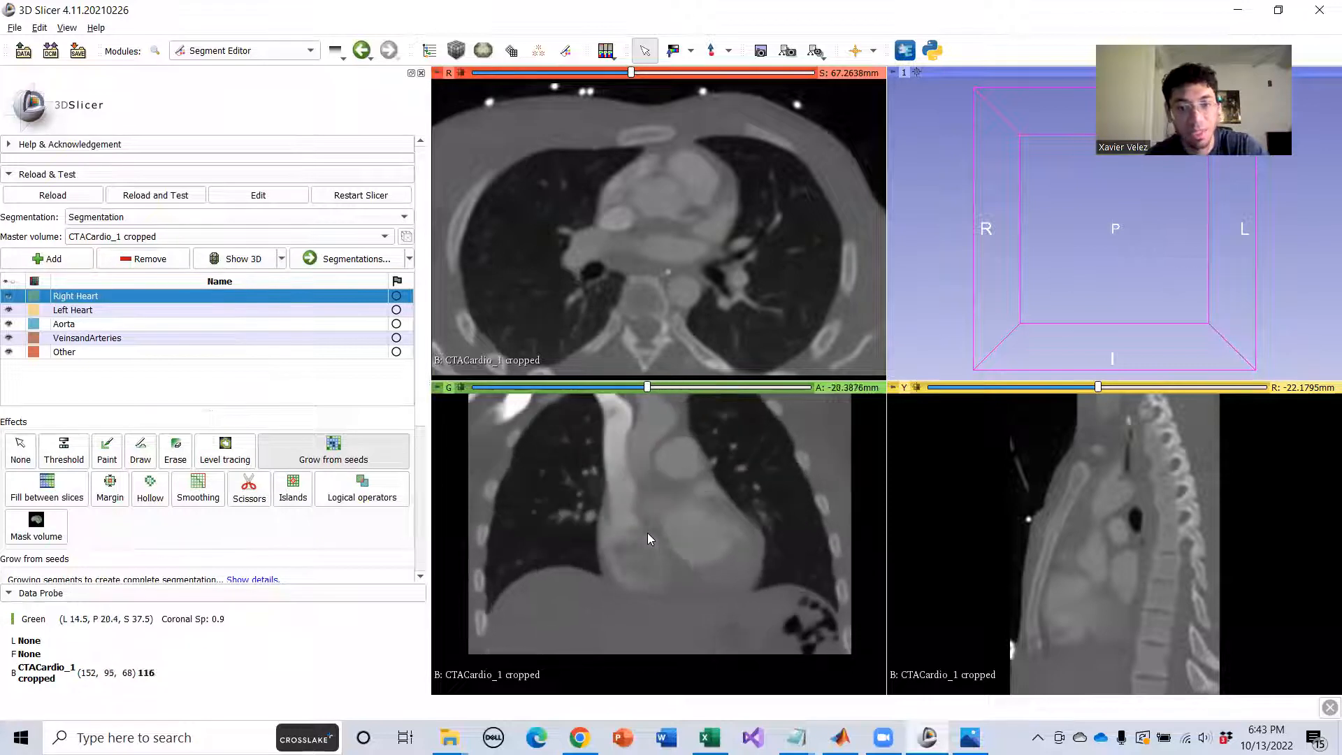
scroll(644, 534, "up", 2)
middle_click_drag(638, 538, 620, 524)
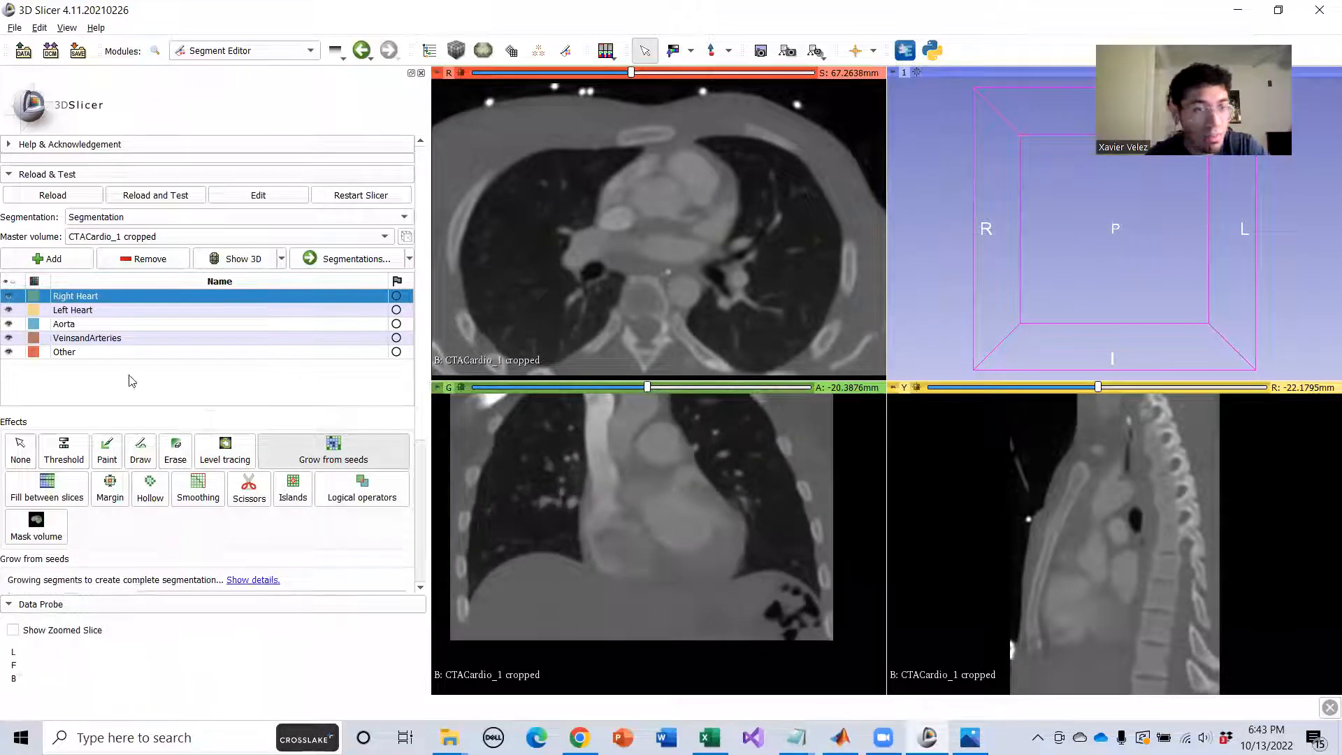
Paint the first Right Heart seed with the Paint effect, a V-shaped stroke in the coronal slice at about -34.4 mm.
left_click(105, 447)
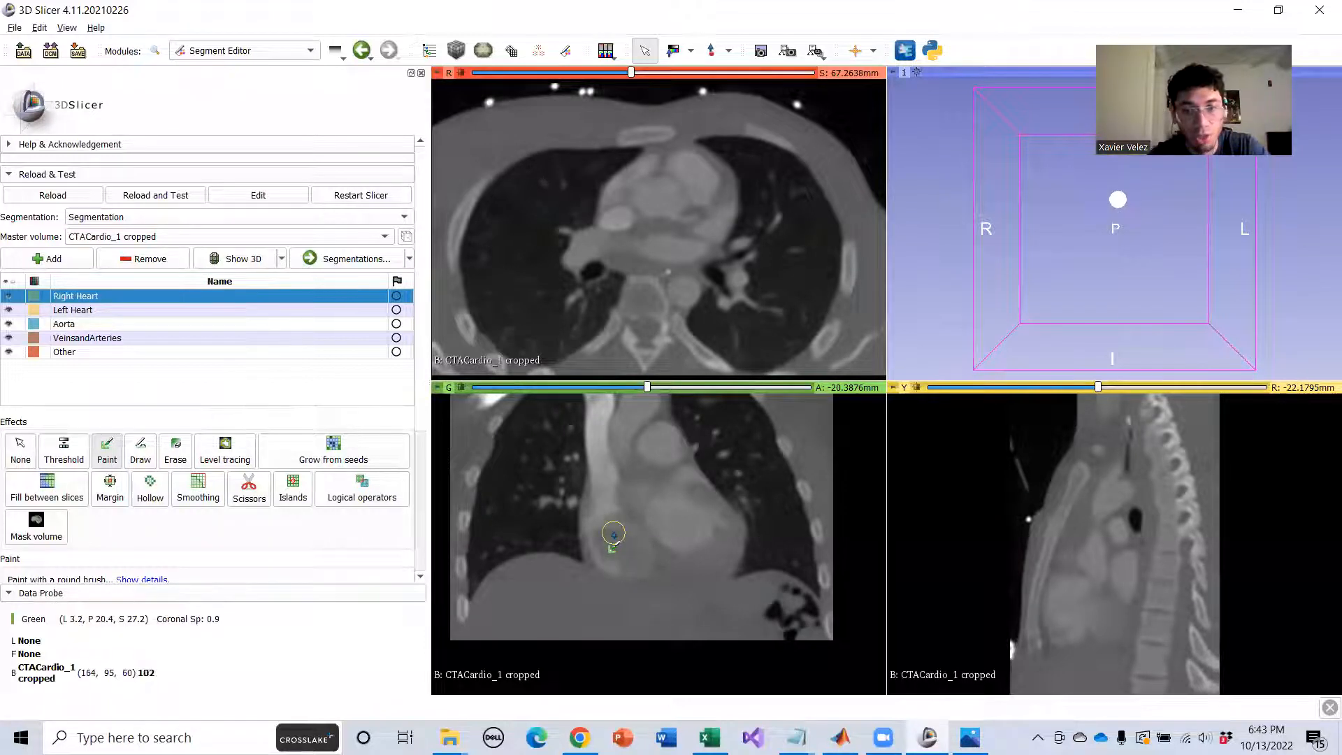
middle_click_drag(617, 513, 653, 552)
scroll(652, 554, "up", 2, "ctrl")
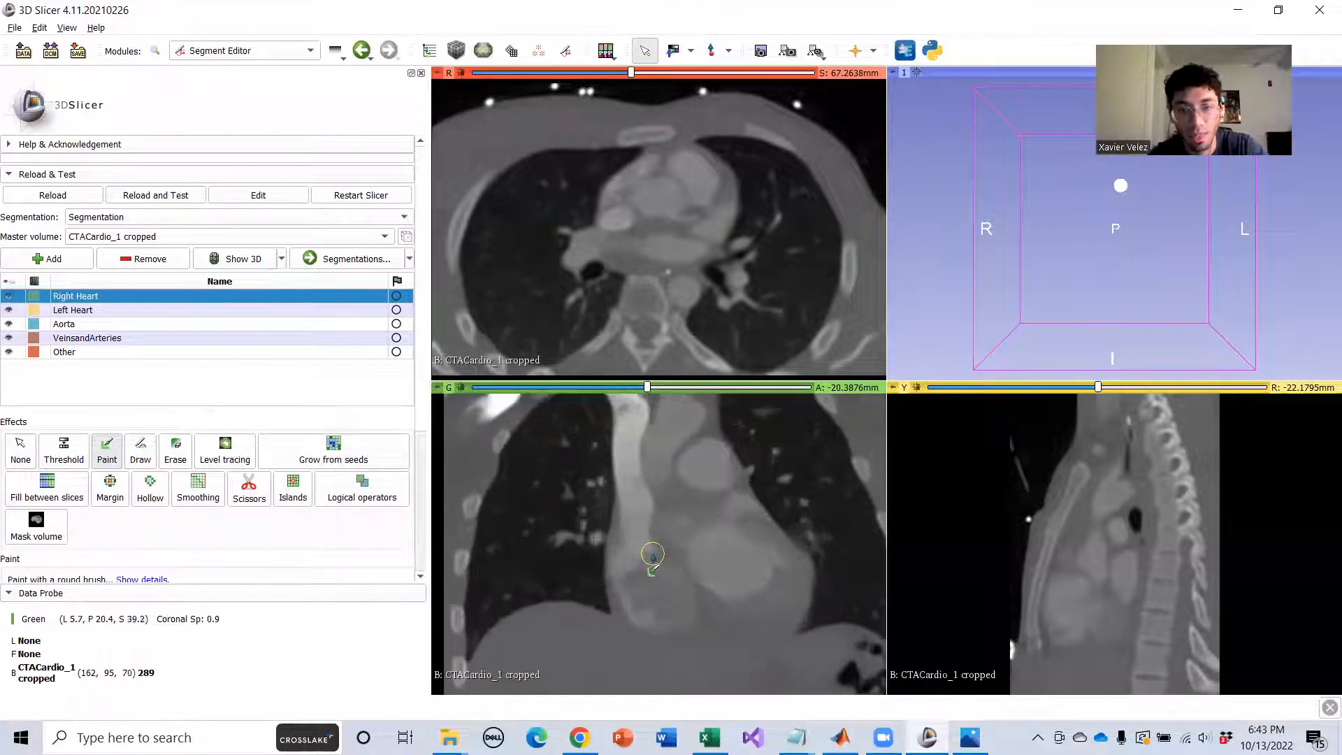
scroll(657, 556, "down", 2)
scroll(656, 556, "down", 7)
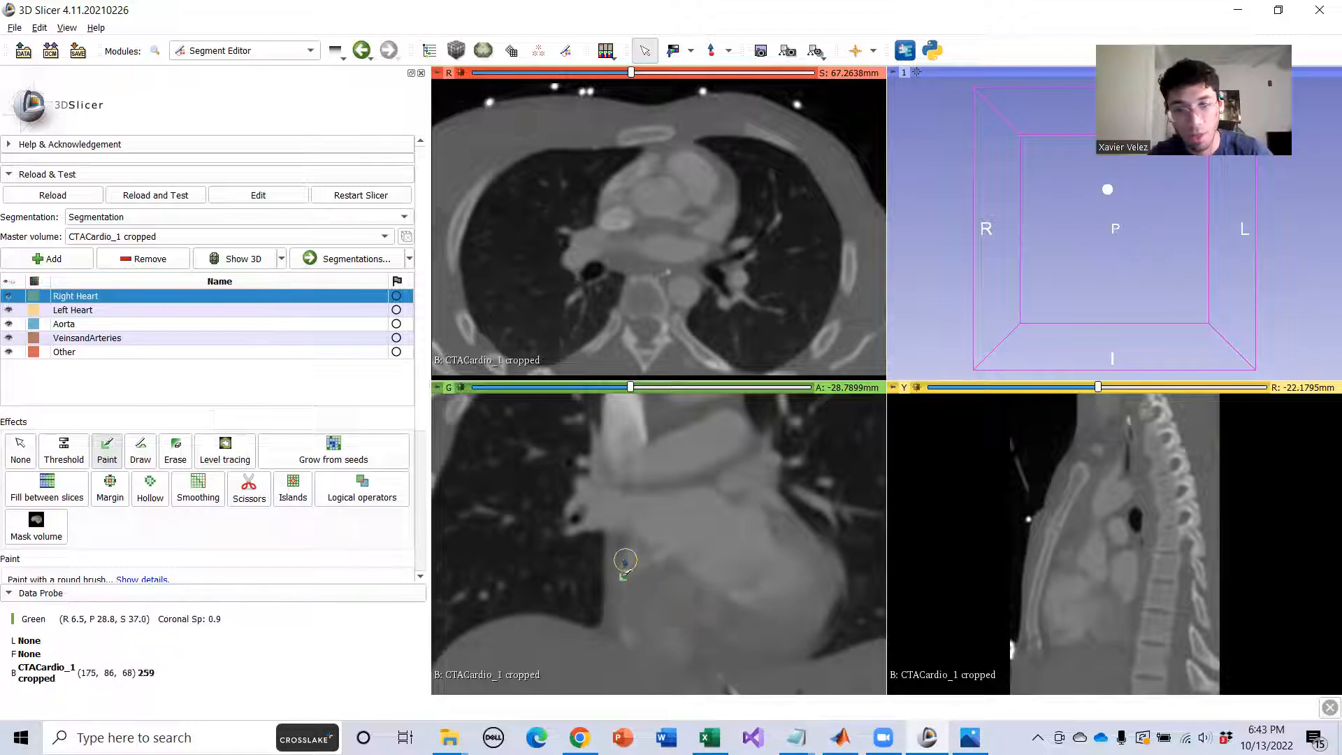
scroll(627, 573, "down", 6)
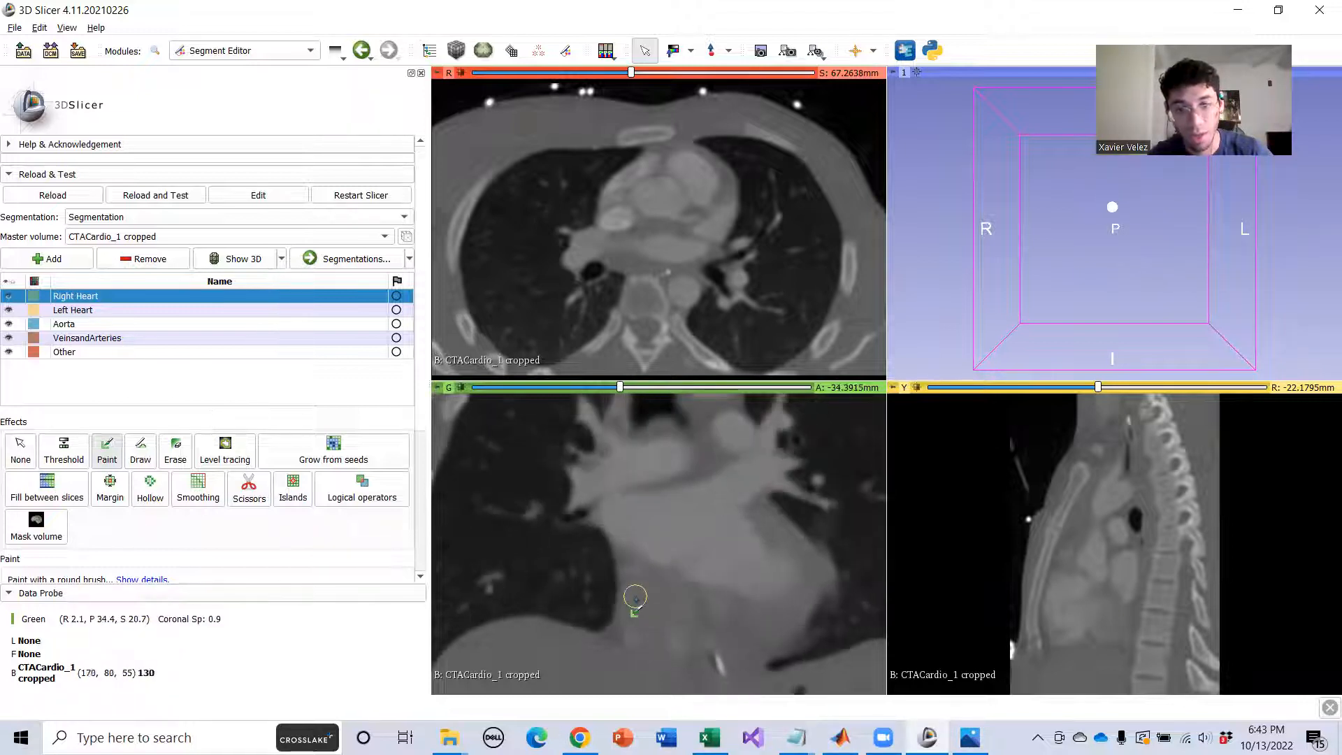
mouse_move(634, 603)
left_mouse_down()
mouse_move(633, 626)
mouse_move(665, 622)
mouse_move(660, 612)
left_mouse_up()
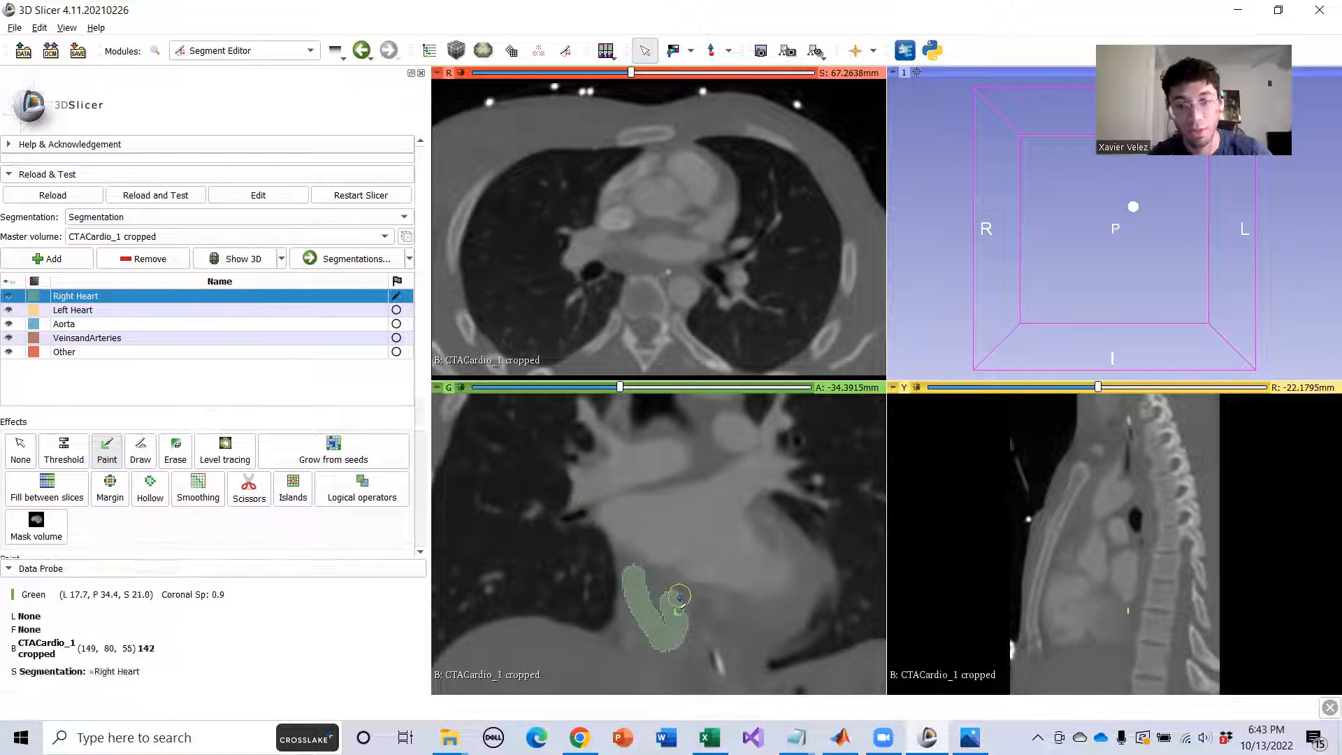
Paint curved Right Heart seeds along the chamber wall in the coronal slices at about -25.1 mm and -19.5 mm.
scroll(671, 608, "up", 4)
scroll(674, 605, "up", 6)
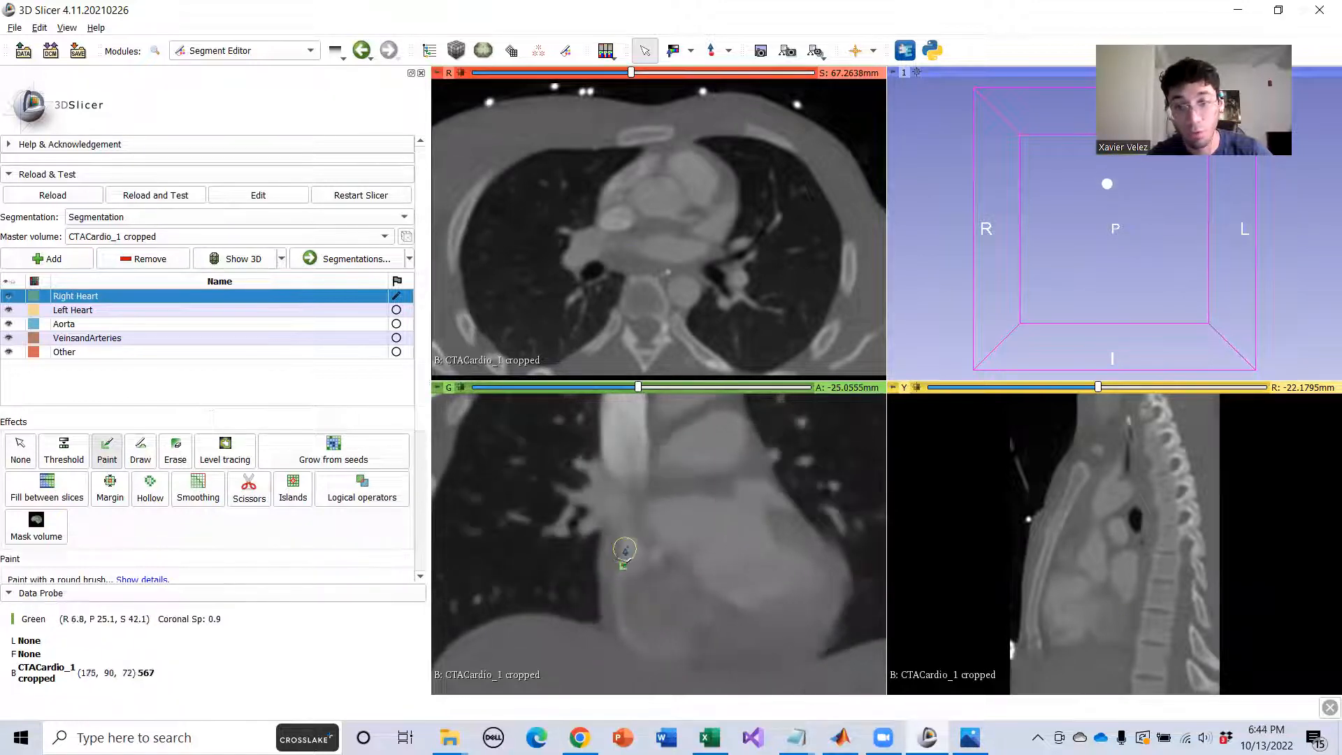
mouse_move(627, 549)
left_mouse_down()
mouse_move(624, 592)
mouse_move(664, 646)
mouse_move(687, 603)
mouse_move(674, 582)
left_mouse_up()
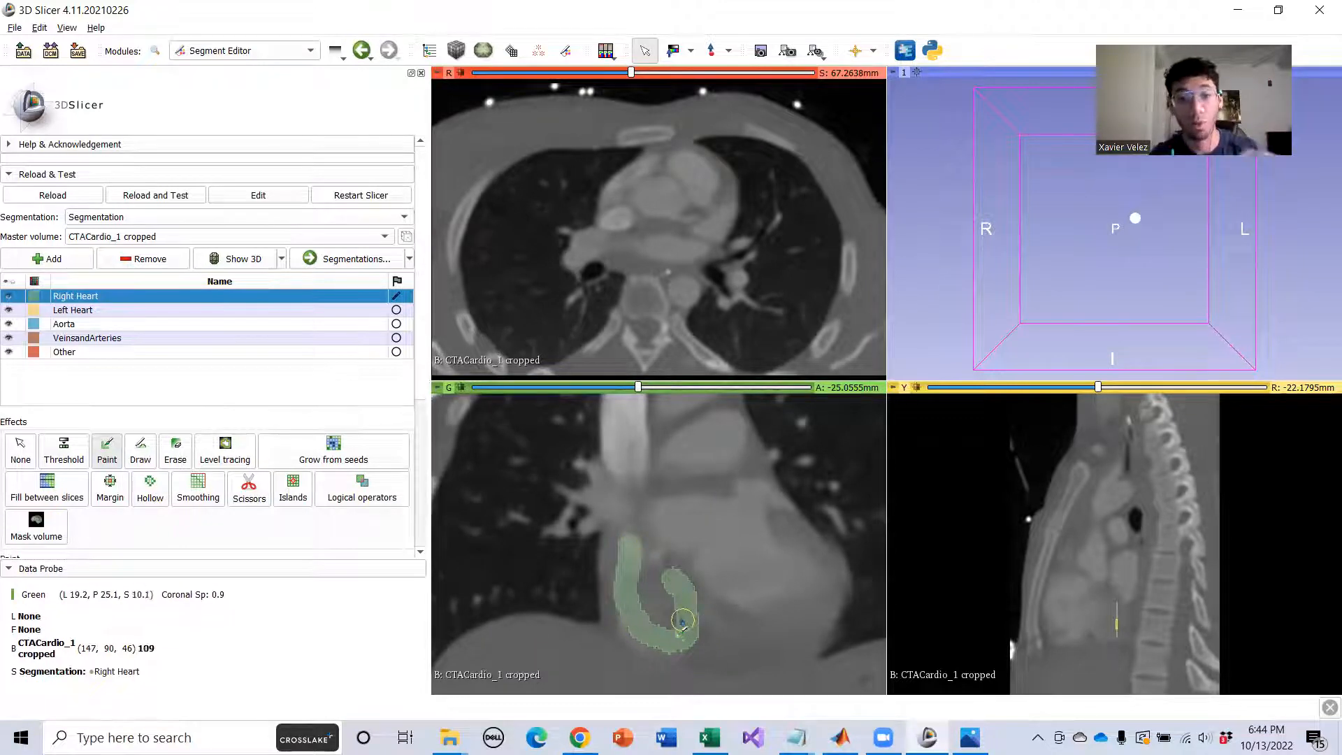
scroll(681, 619, "up", 6)
mouse_move(631, 539)
left_mouse_down()
mouse_move(614, 552)
mouse_move(662, 633)
mouse_move(675, 606)
left_mouse_up()
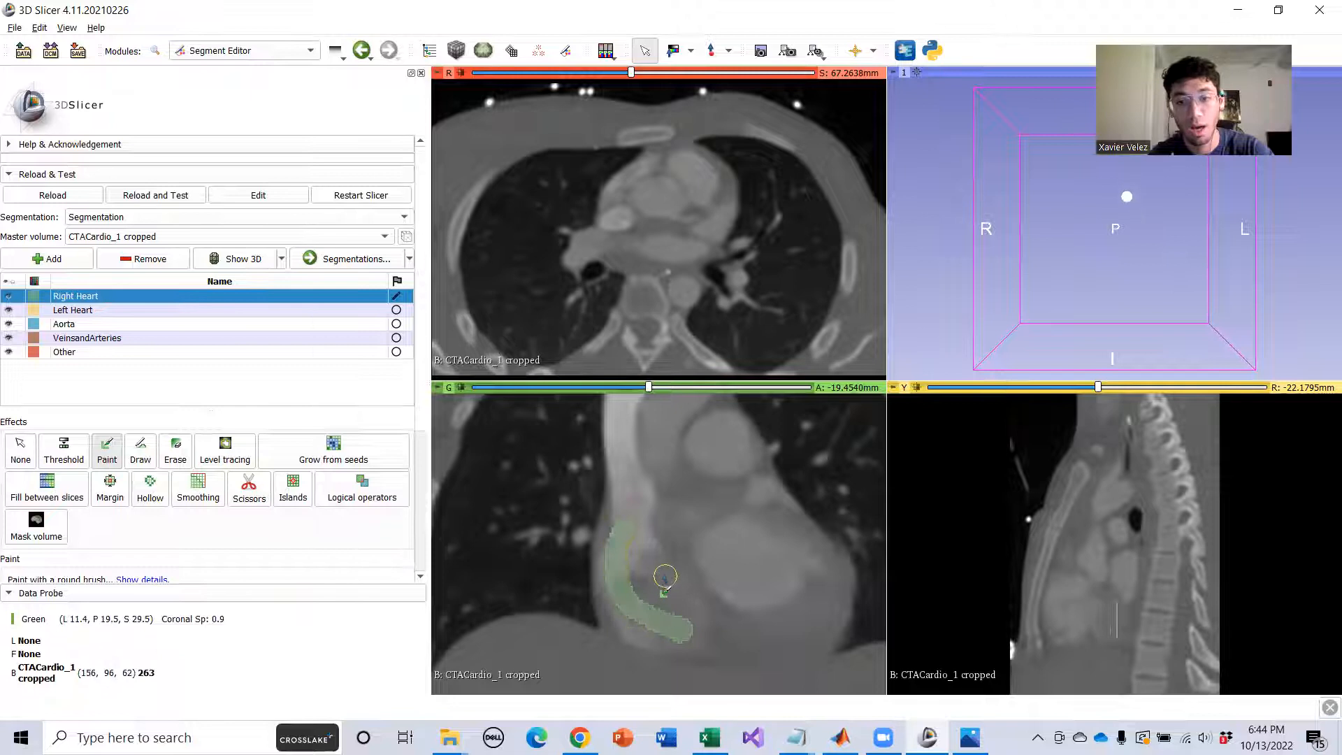
Paint Right Heart seeds down the right chamber in the coronal slices at about -12.9 mm and -4.5 mm.
scroll(651, 576, "up", 7)
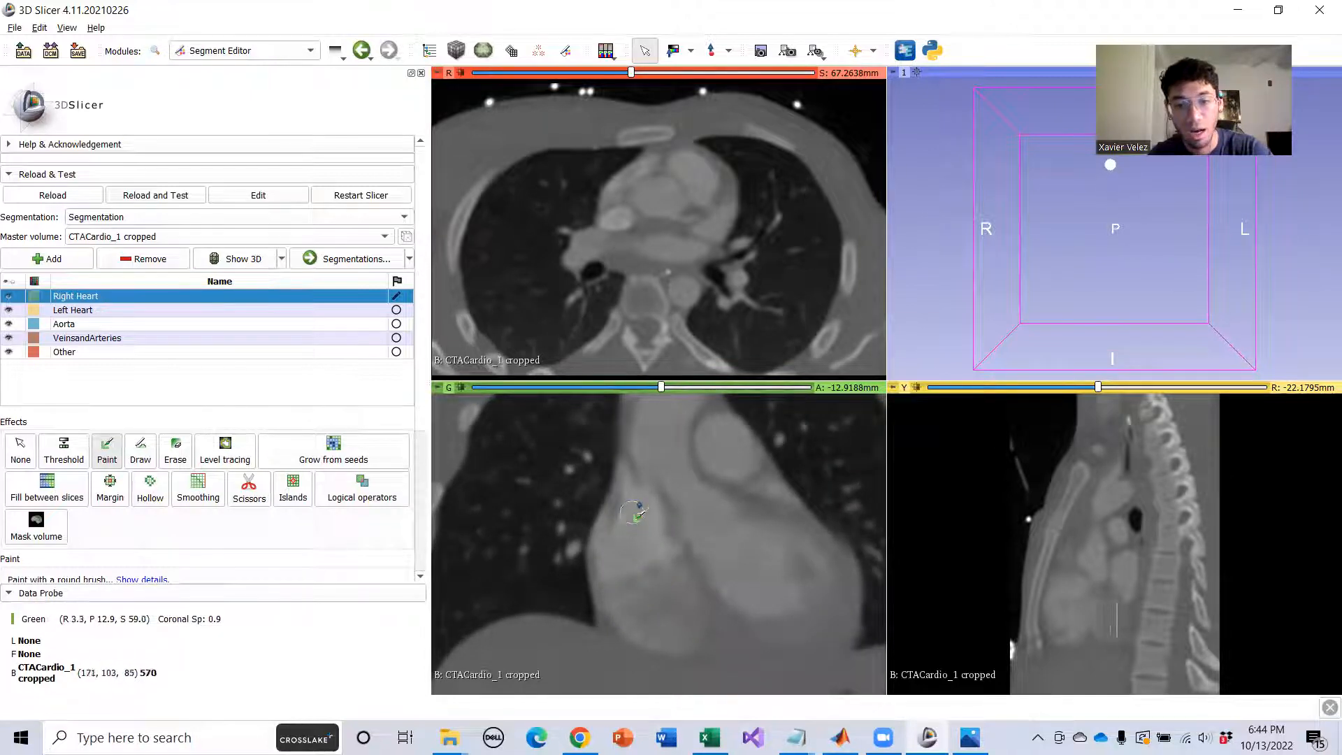
mouse_move(633, 509)
left_mouse_down()
mouse_move(681, 629)
mouse_move(629, 608)
mouse_move(643, 624)
left_mouse_up()
scroll(643, 624, "up", 1)
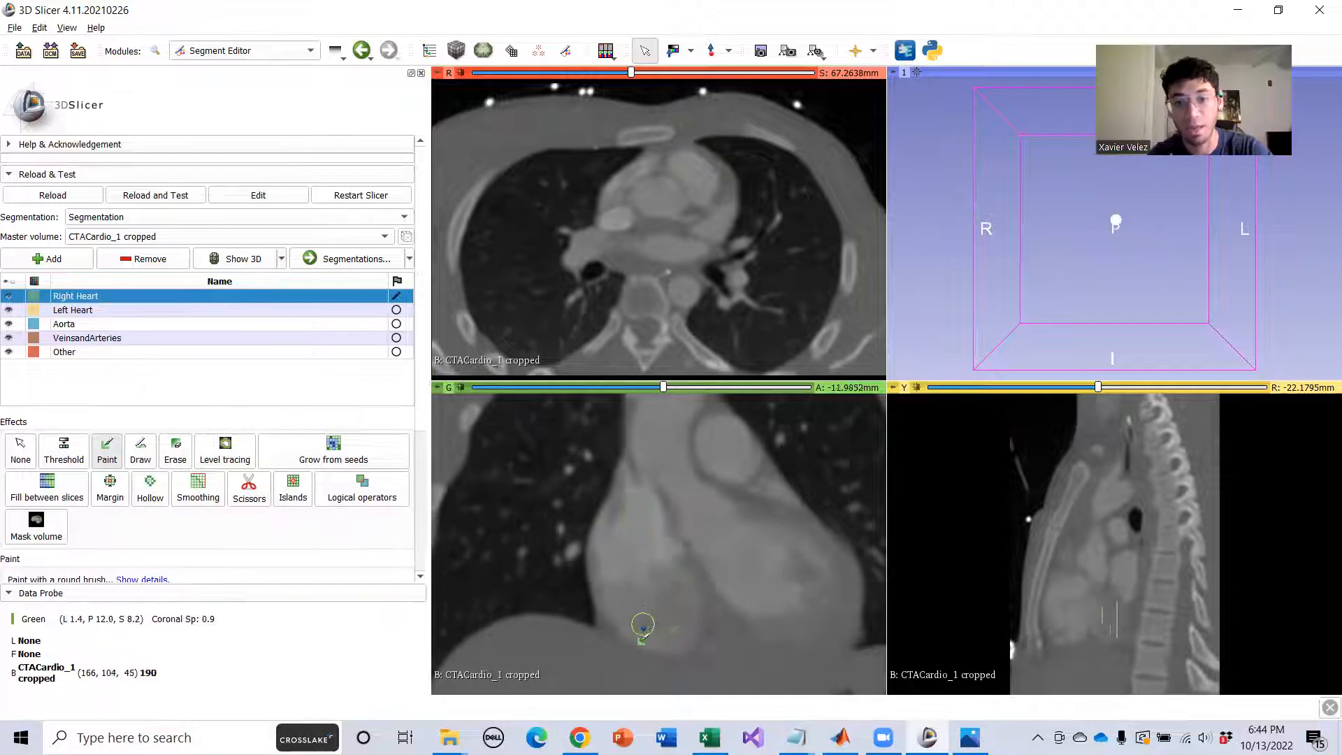
scroll(643, 624, "up", 8)
mouse_move(627, 502)
left_mouse_down()
mouse_move(614, 538)
mouse_move(658, 618)
left_mouse_up()
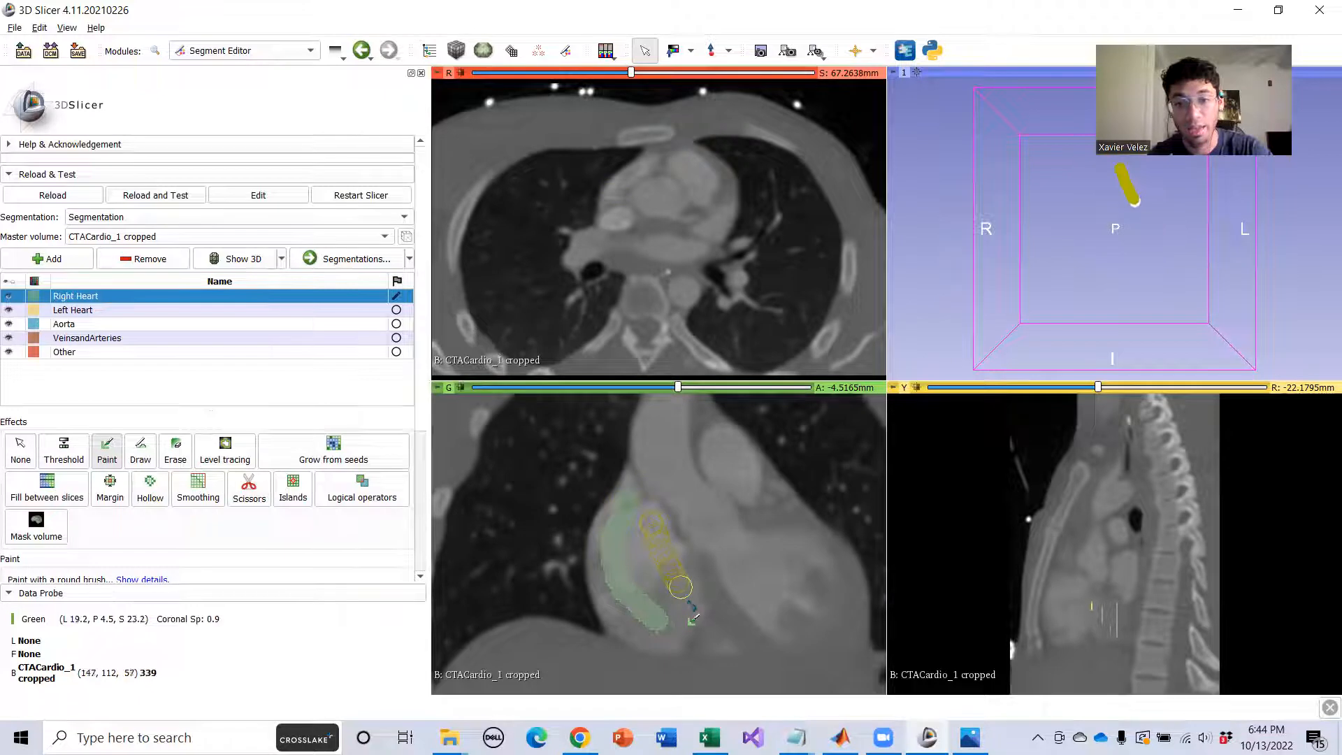
Paint Right Heart seeds in the more anterior coronal slices at about 4.8 mm and 16.0 mm.
scroll(654, 615, "up", 5)
scroll(652, 614, "up", 5)
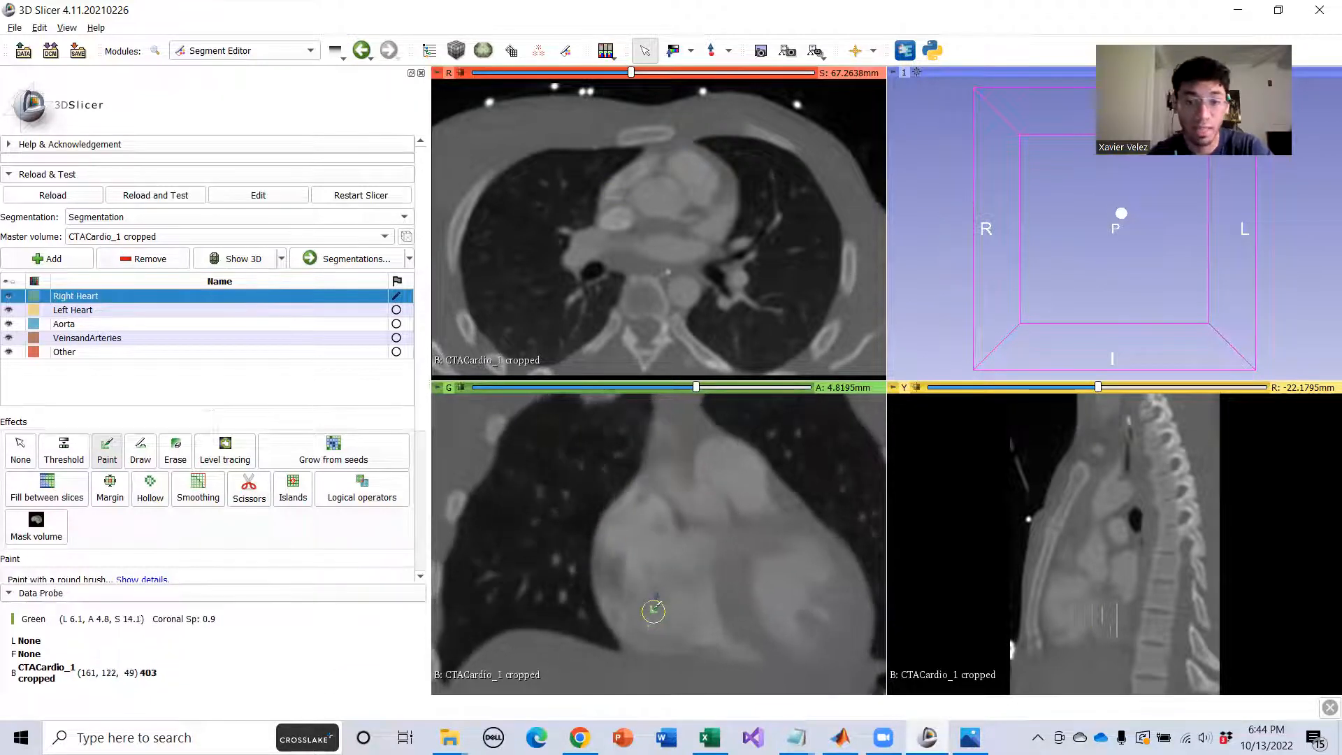
left_click_drag(646, 498, 658, 634)
left_click_drag(685, 549, 701, 616)
scroll(675, 605, "up", 12)
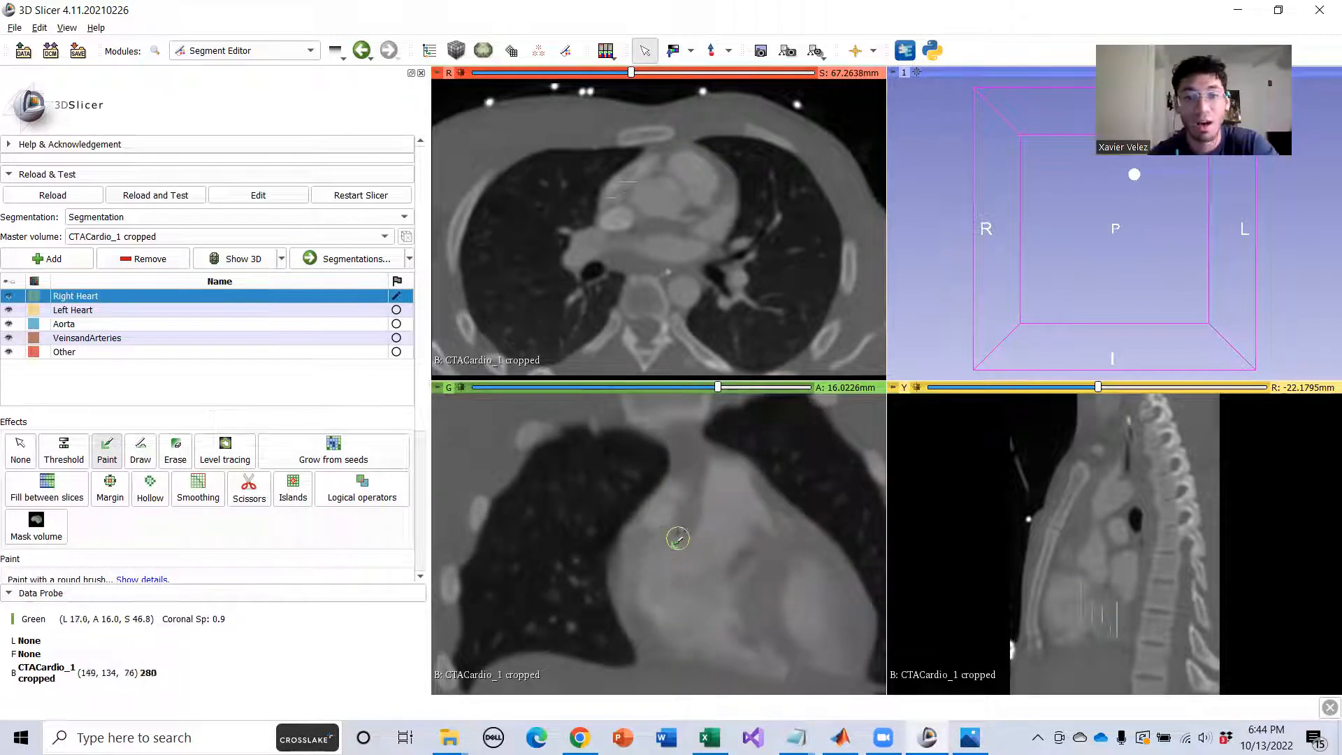
mouse_move(661, 505)
left_mouse_down()
mouse_move(675, 637)
mouse_move(730, 628)
mouse_move(687, 590)
left_mouse_up()
scroll(686, 591, "up", 4)
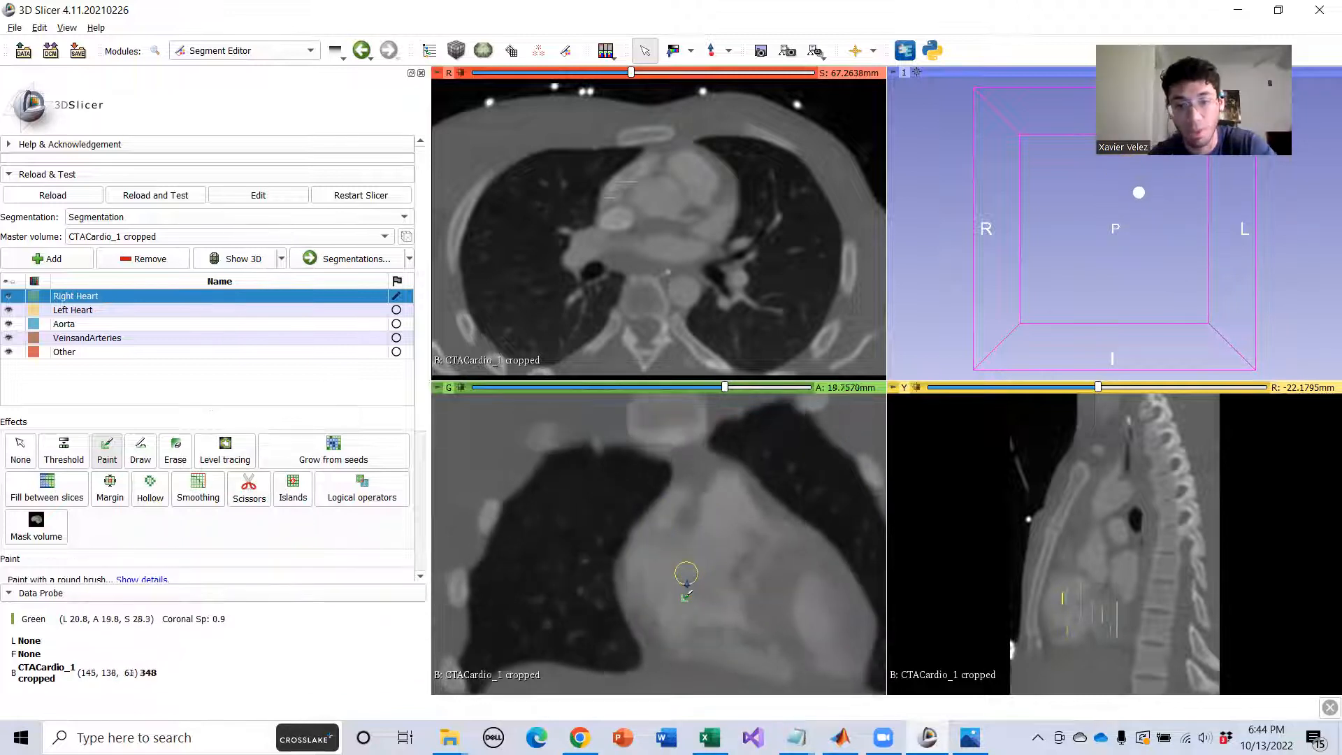
Paint a curved Right Heart seed along the chamber wall and a short inner one in the coronal slice at about 26.3 mm.
scroll(686, 590, "up", 7)
mouse_move(707, 539)
left_mouse_down()
mouse_move(672, 571)
mouse_move(734, 658)
mouse_move(762, 655)
left_mouse_up()
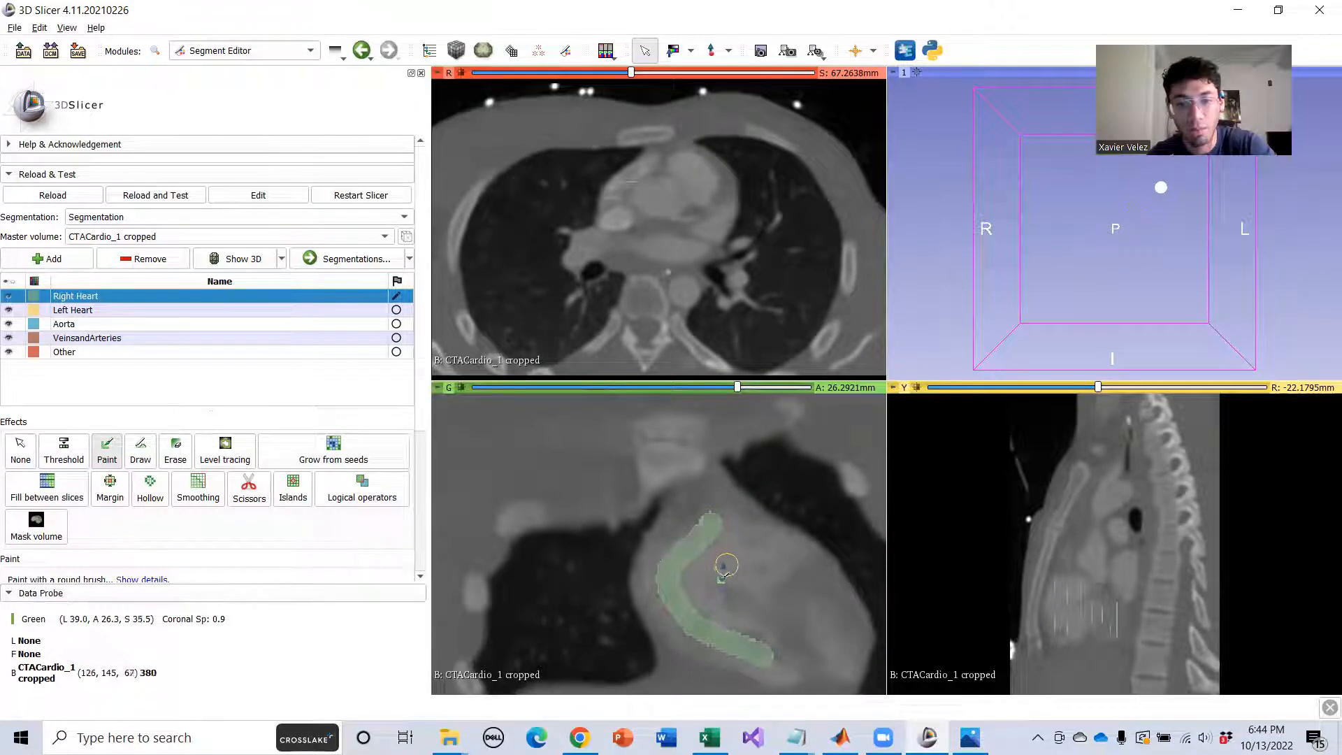
left_click_drag(717, 611, 723, 615)
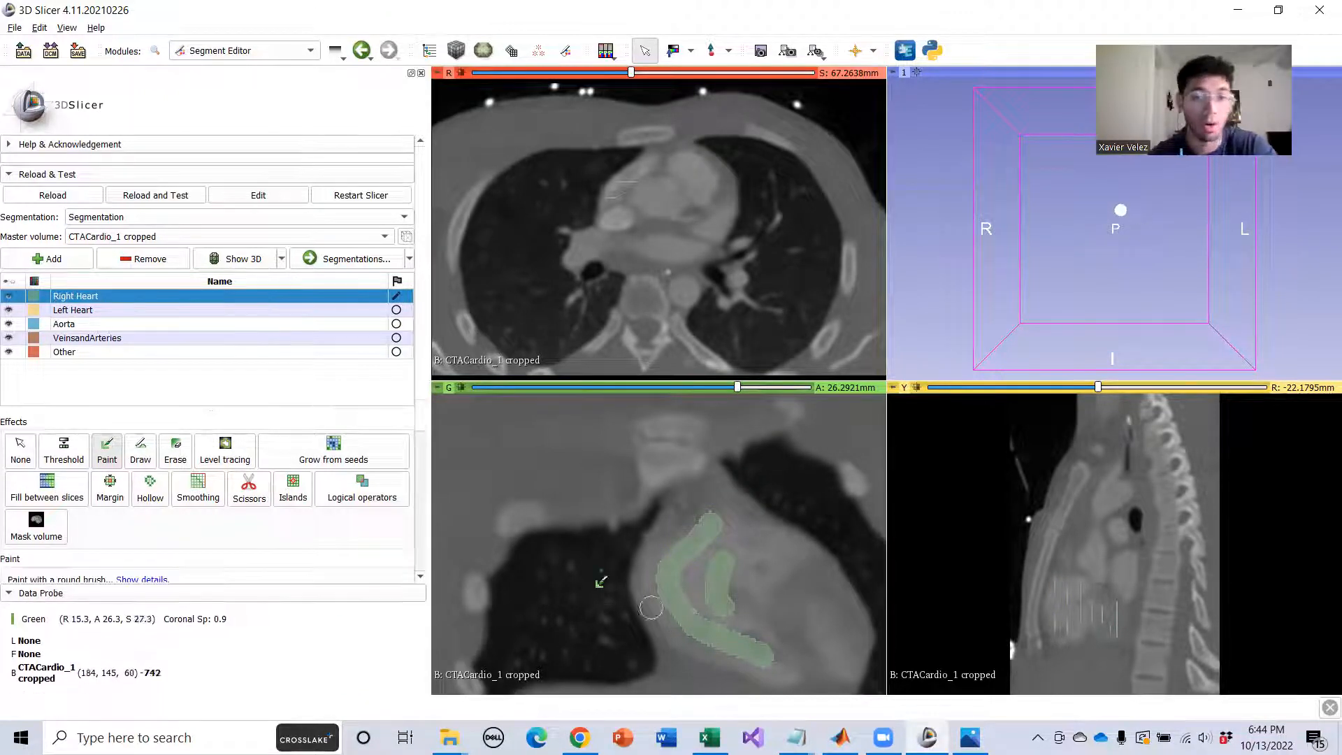
Paint a diagonal Right Heart seed along the chamber in the coronal slice at about 31.9 mm.
scroll(629, 545, "up", 5)
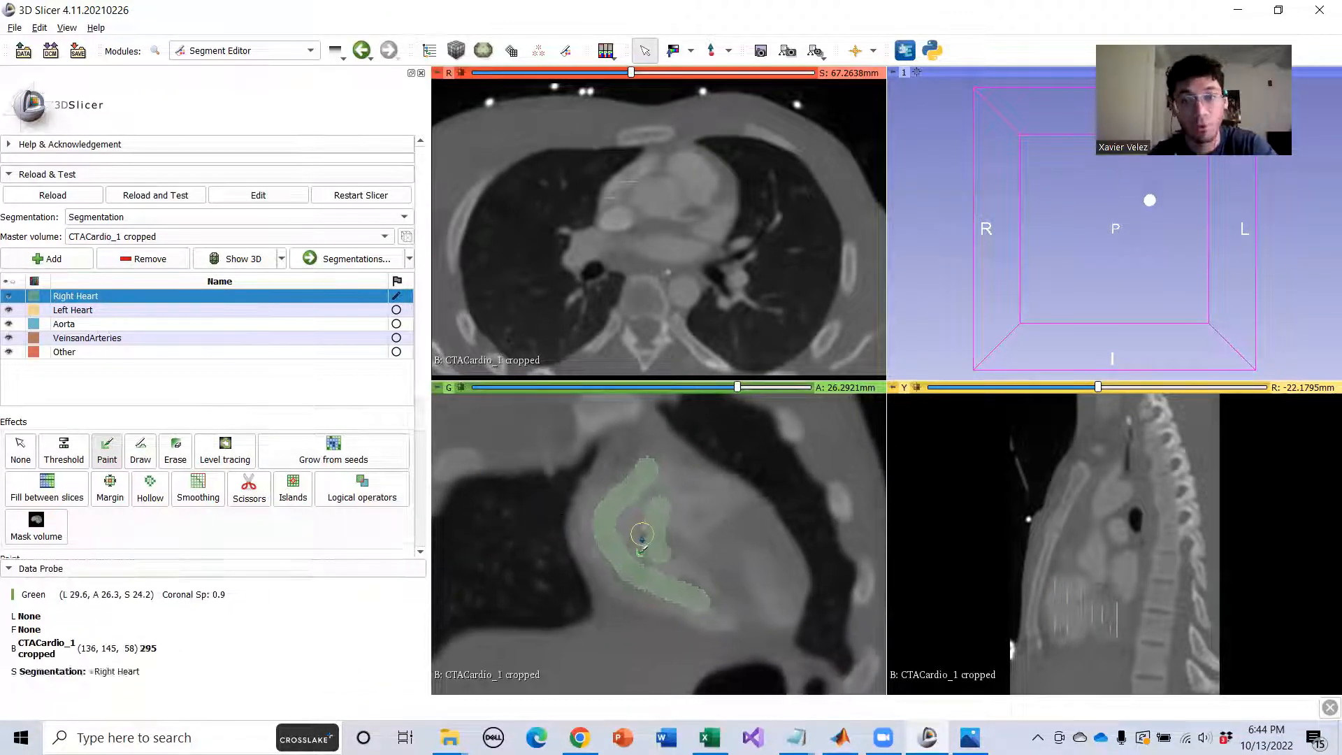
scroll(640, 541, "up", 1)
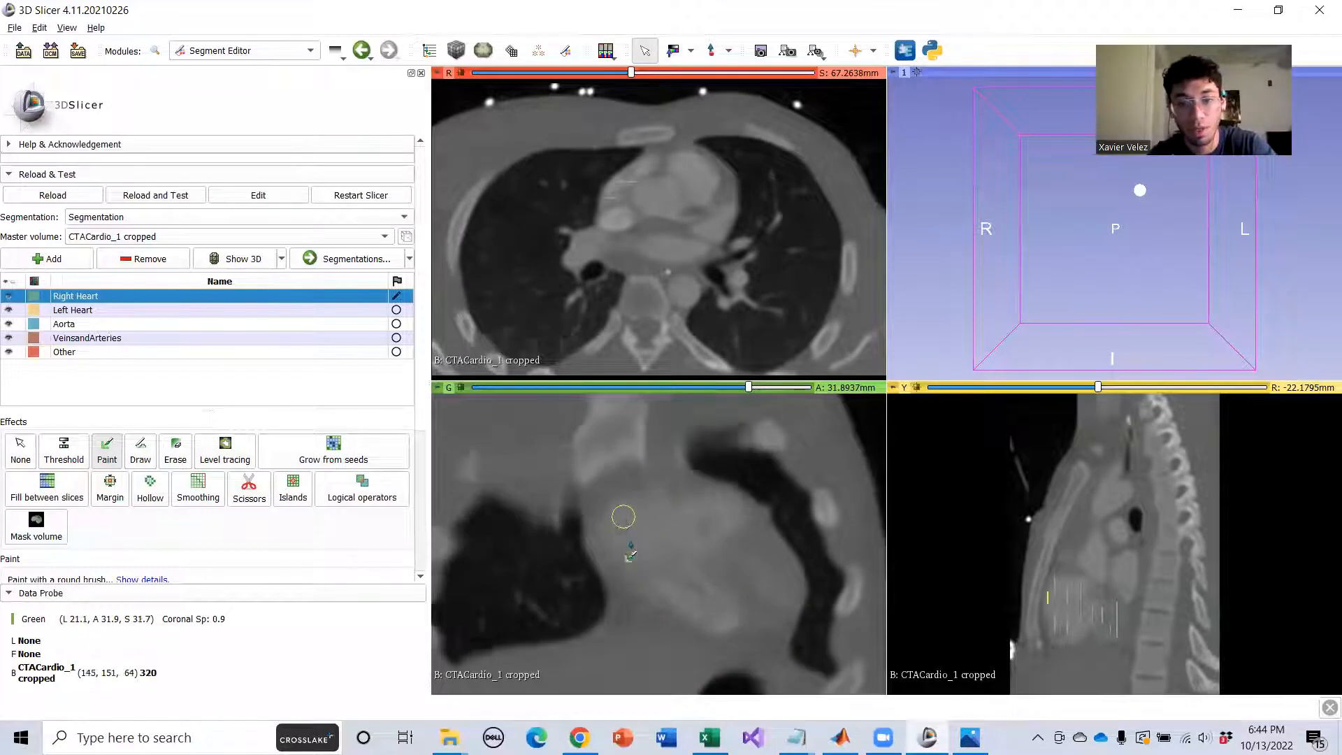
left_click_drag(693, 602, 695, 604)
Add a Right Heart seed running down the right chamber in the coronal slice at about -6.4 mm.
scroll(674, 597, "up", 6)
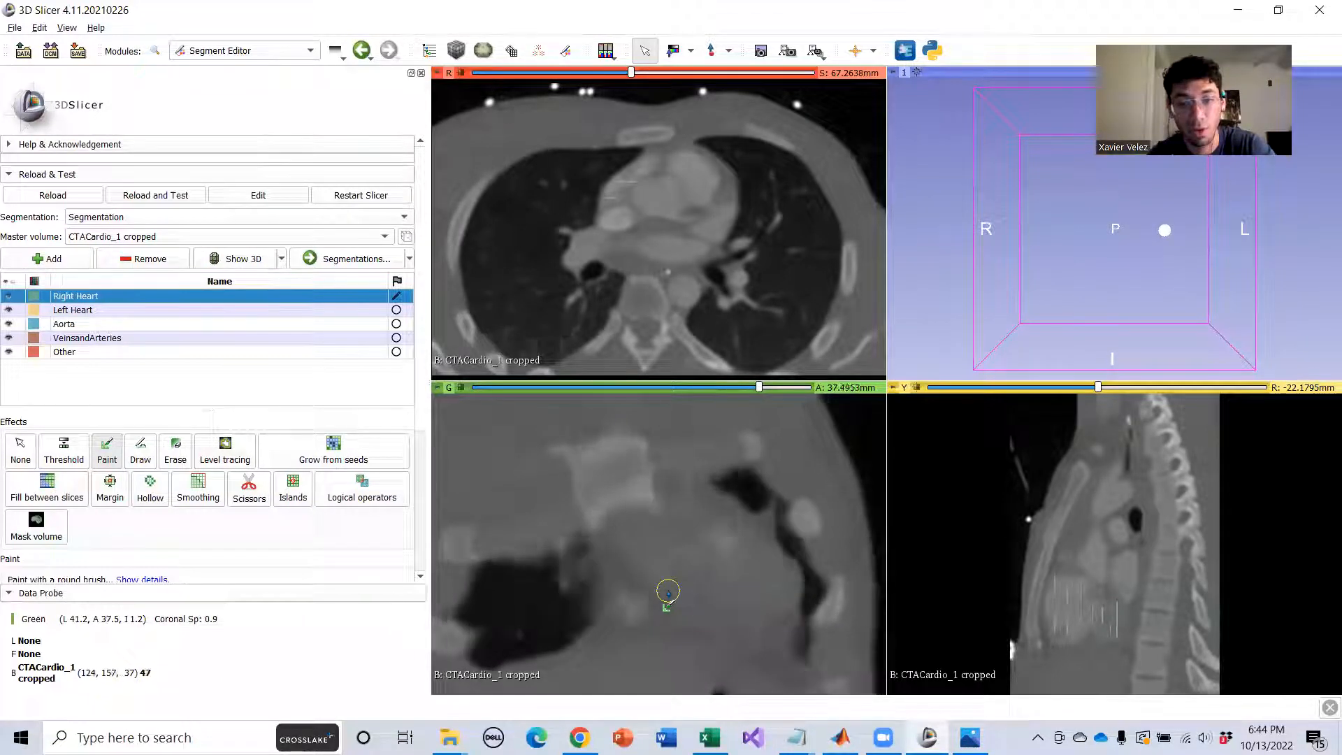
scroll(647, 555, "down", 17)
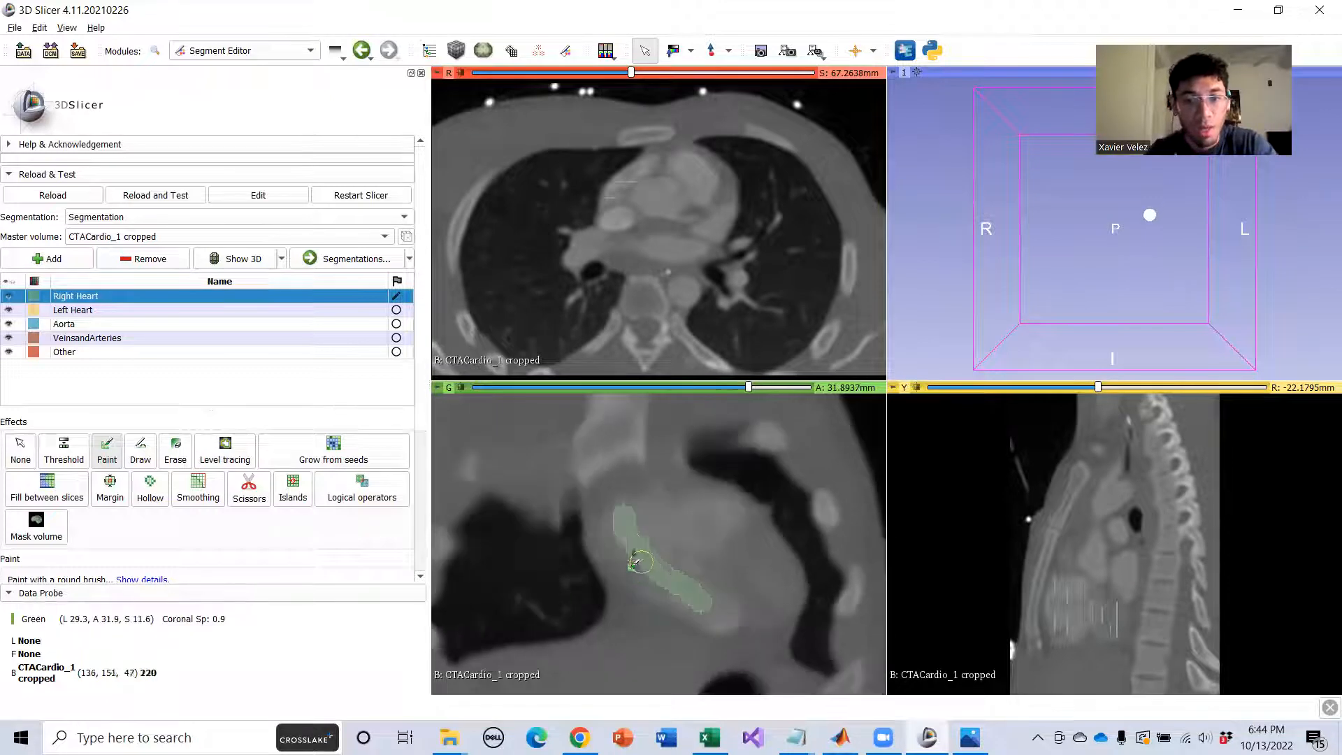
scroll(614, 556, "down", 11)
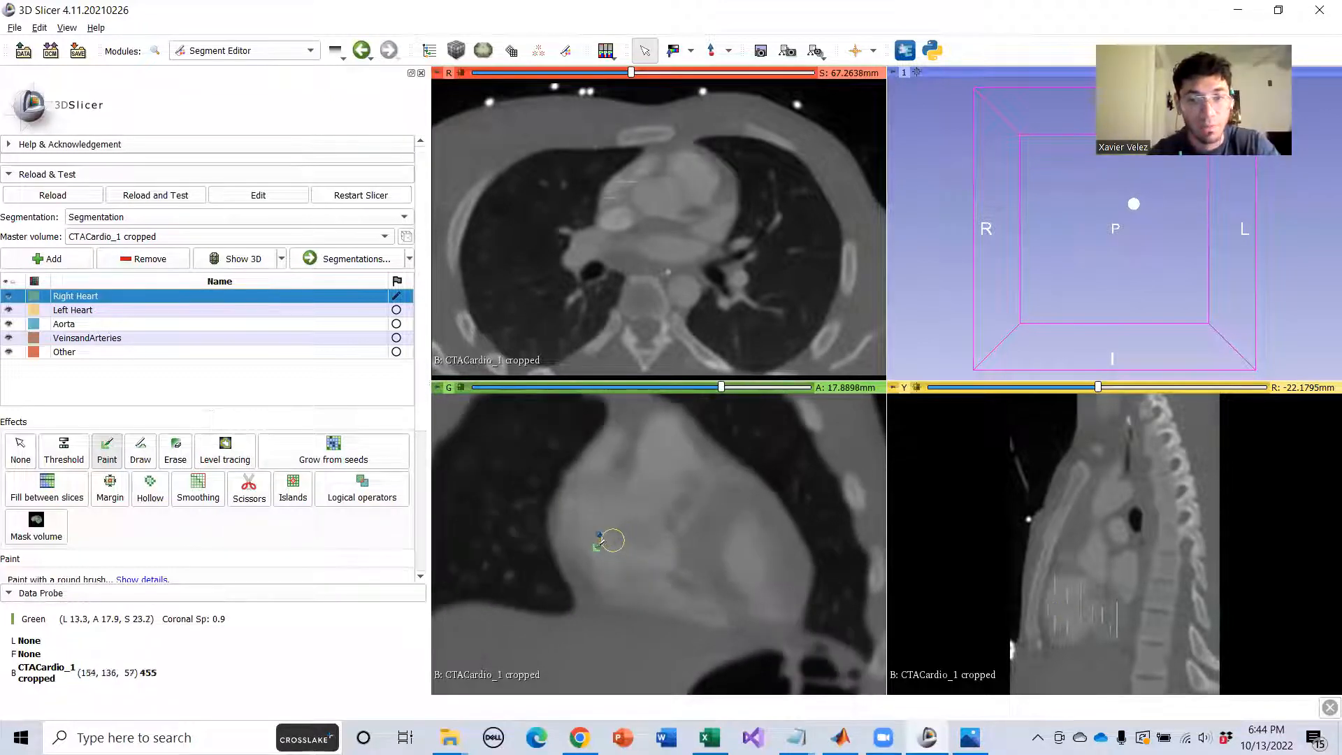
scroll(587, 538, "down", 20)
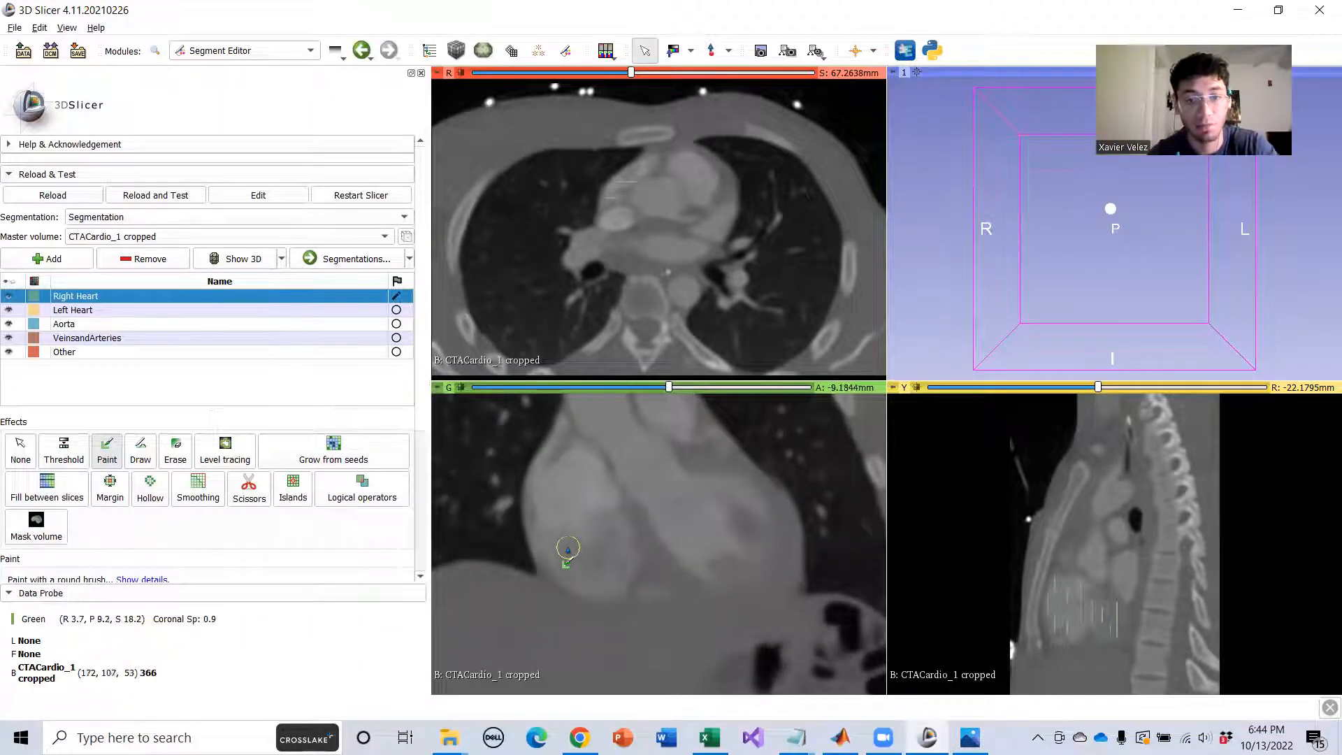
scroll(567, 549, "down", 7)
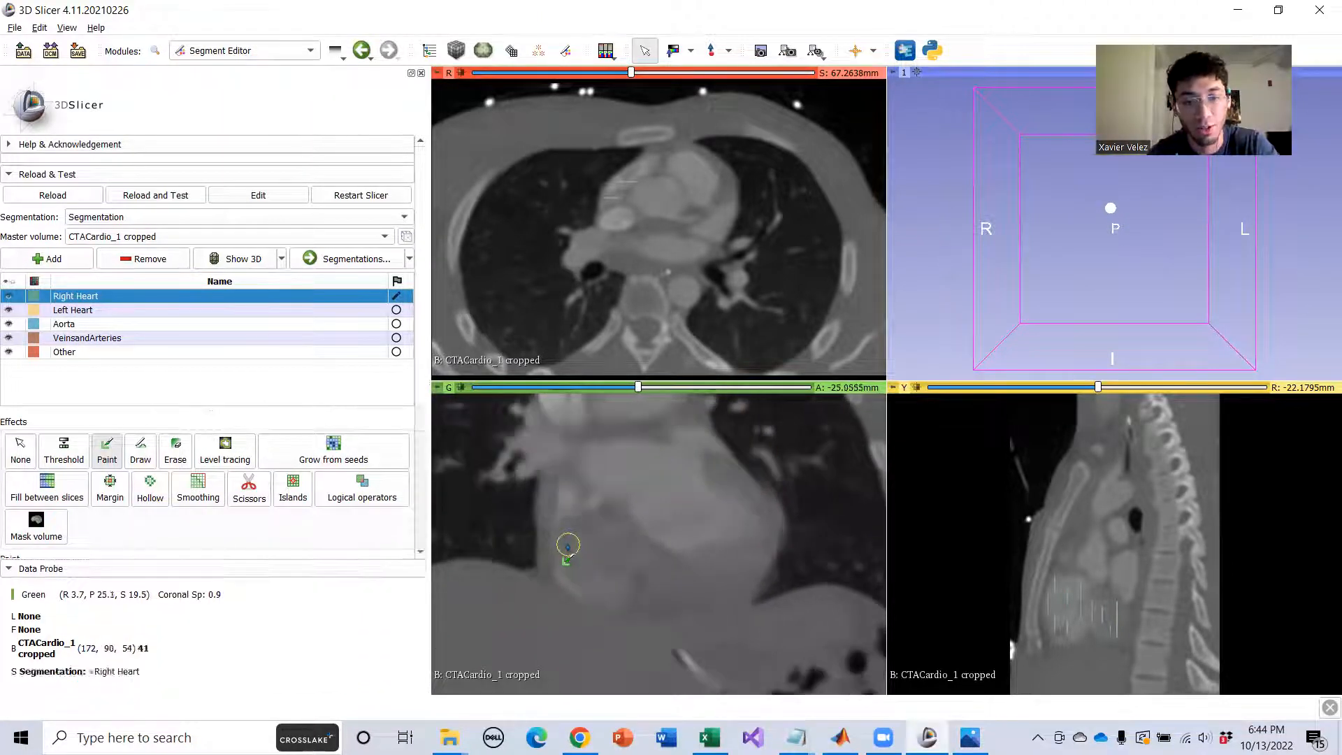
scroll(566, 545, "up", 10)
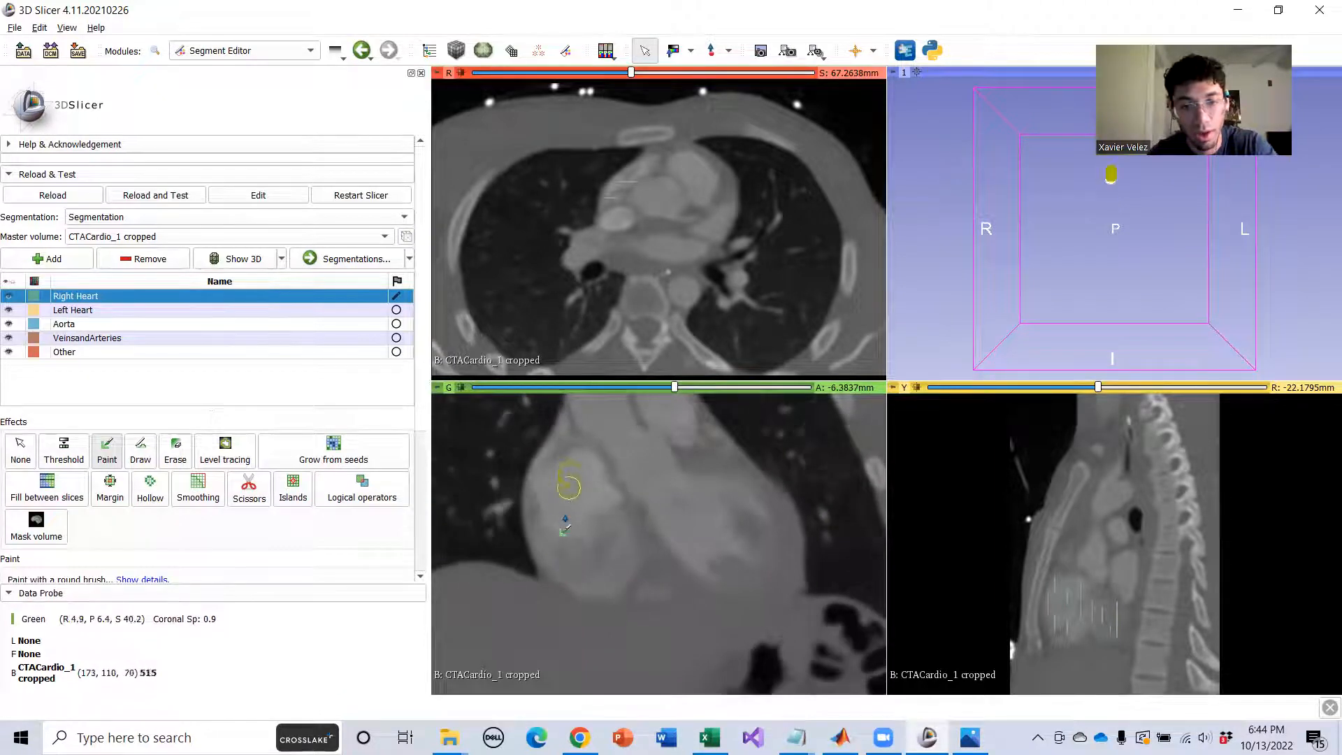
left_click_drag(592, 571, 590, 570)
Examine the coronal slices from front to back to check the Right Heart seed coverage.
scroll(577, 549, "up", 16)
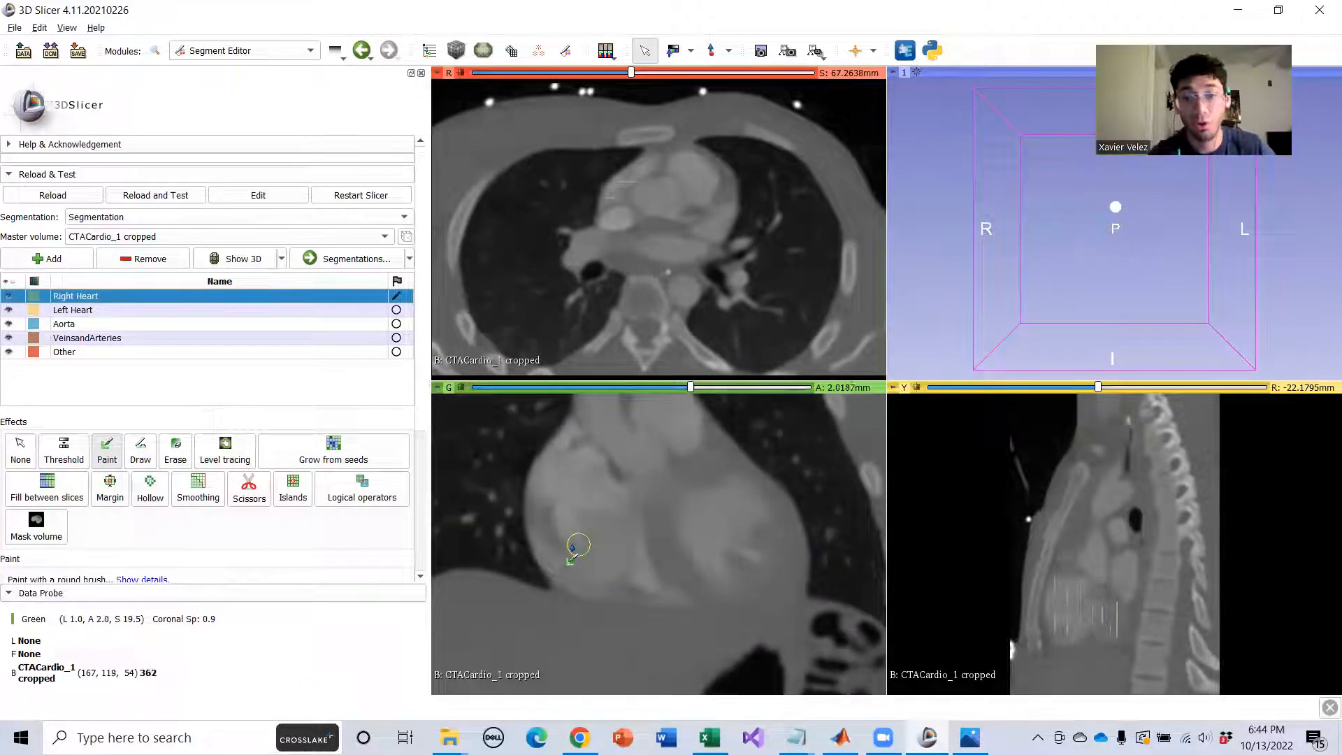
scroll(576, 549, "up", 13)
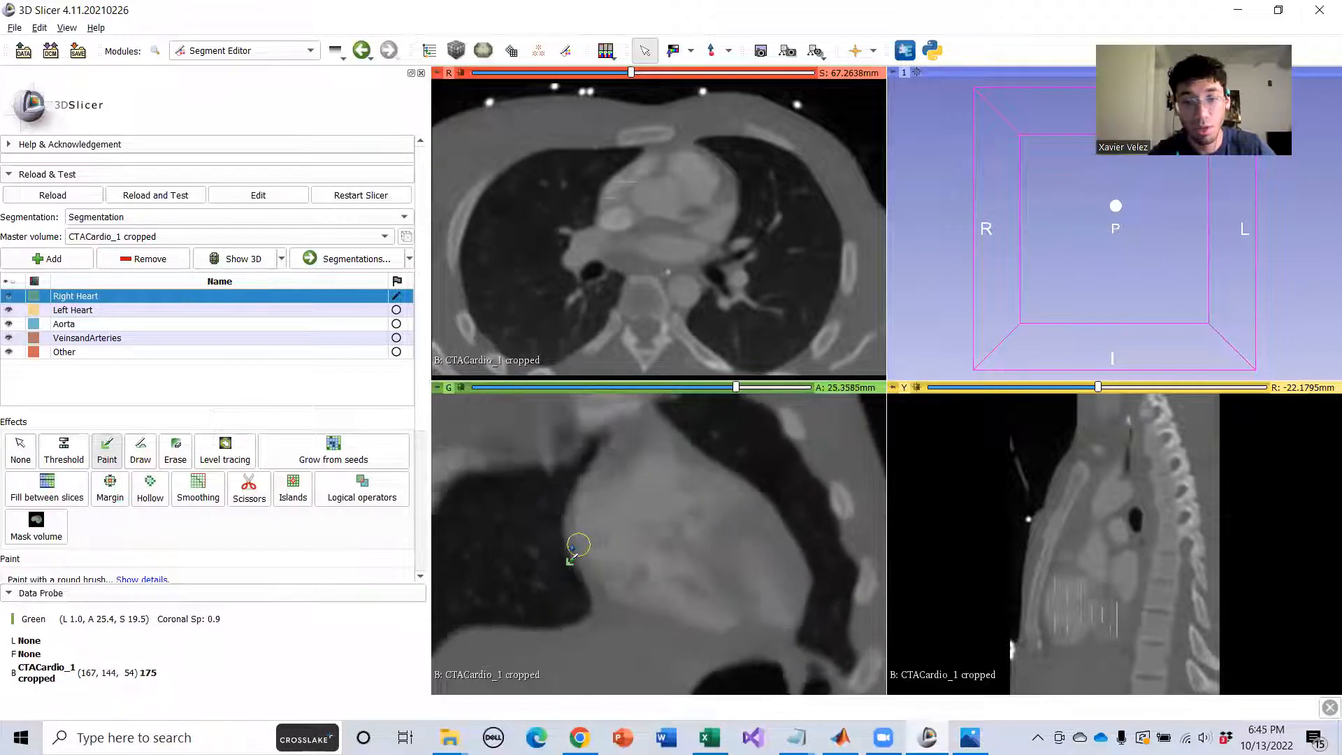
scroll(577, 544, "up", 2)
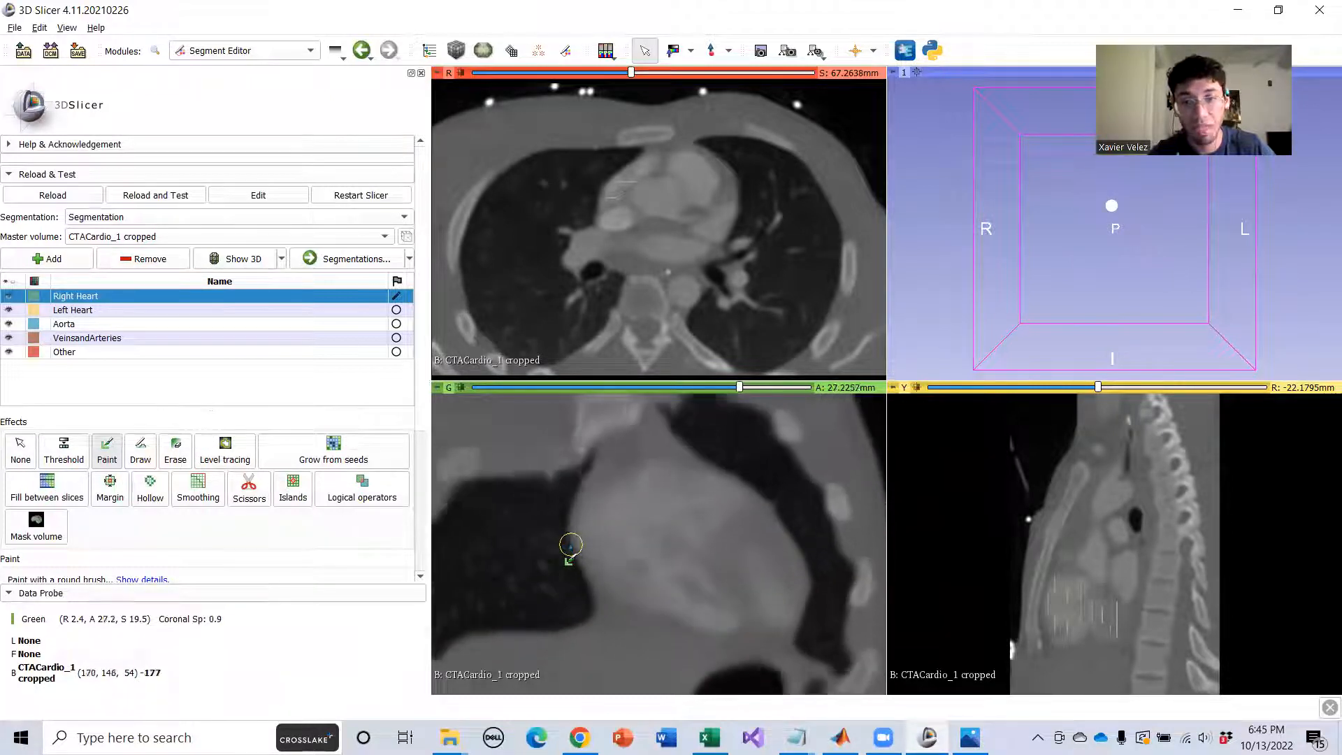
scroll(570, 545, "down", 12)
scroll(570, 545, "down", 16)
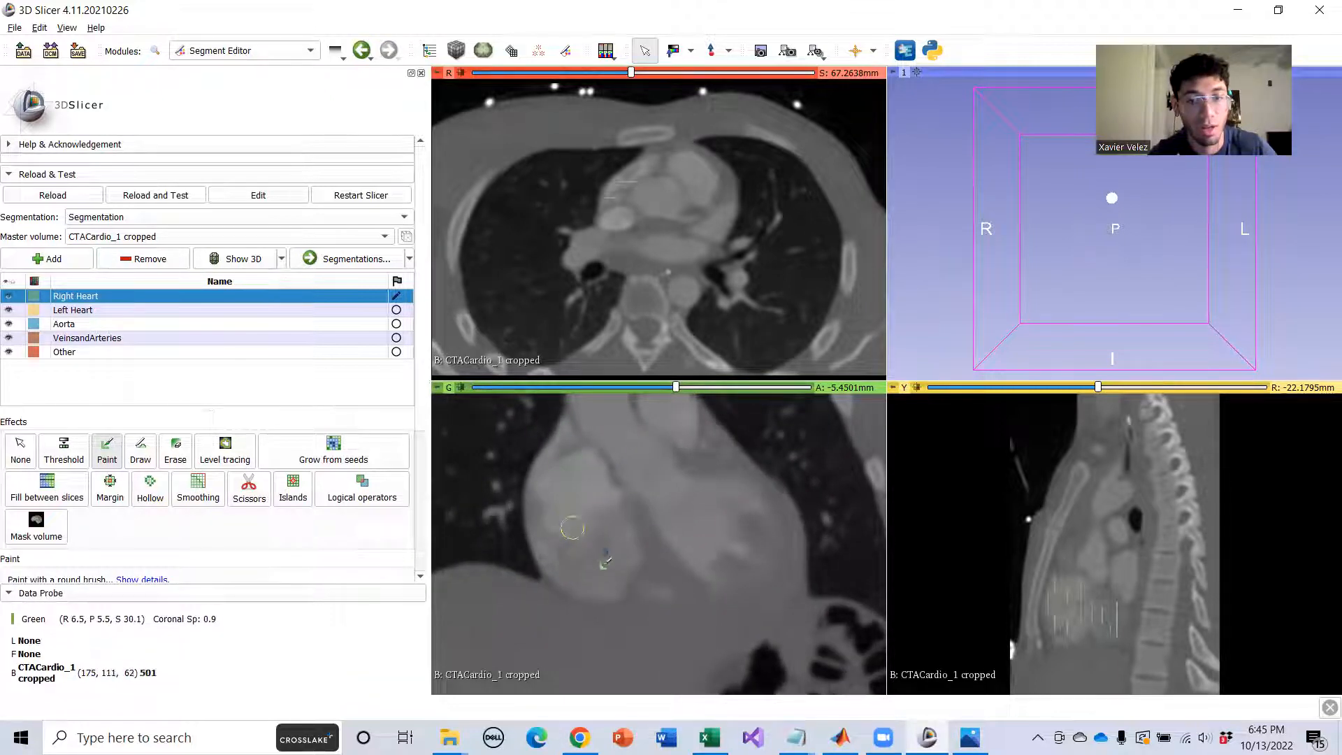
scroll(605, 561, "down", 5)
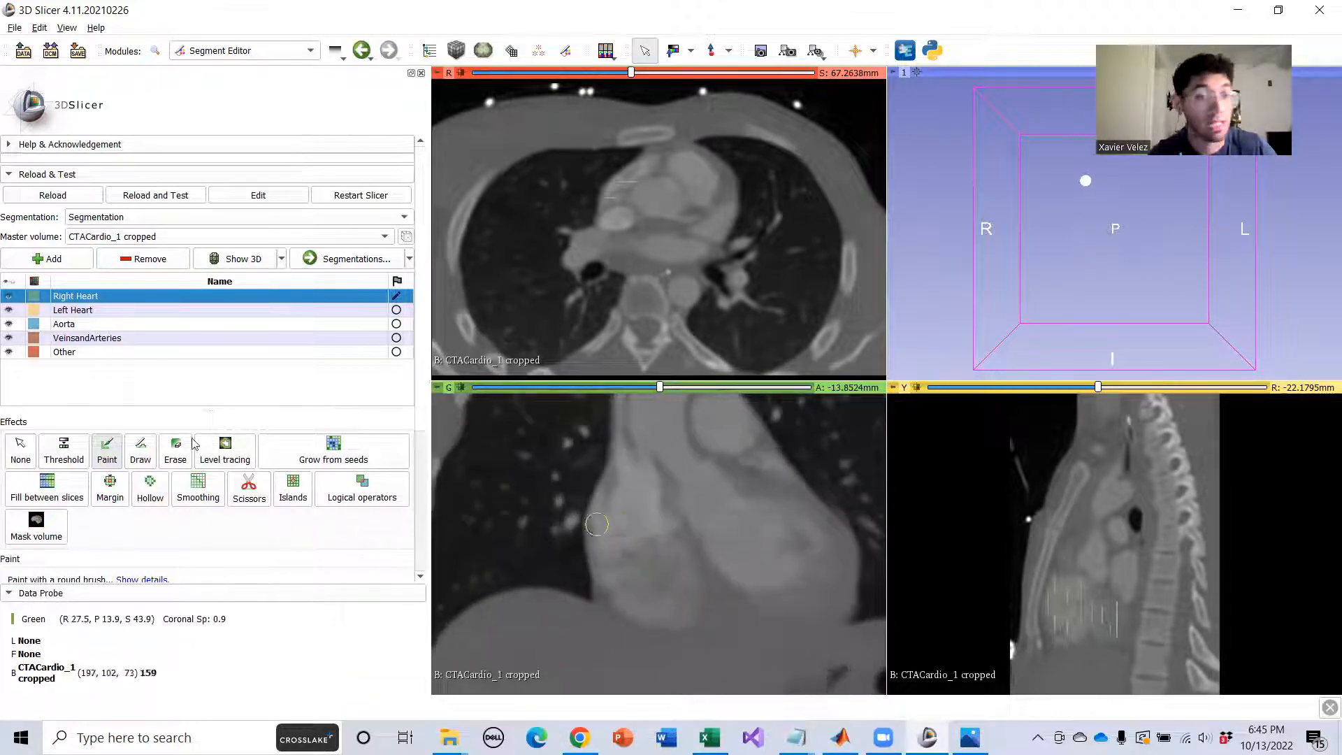
Select the Left Heart segment and paint its first seed in the anterior coronal slice at about 36.6 mm.
left_click(203, 310)
scroll(569, 517, "down", 1)
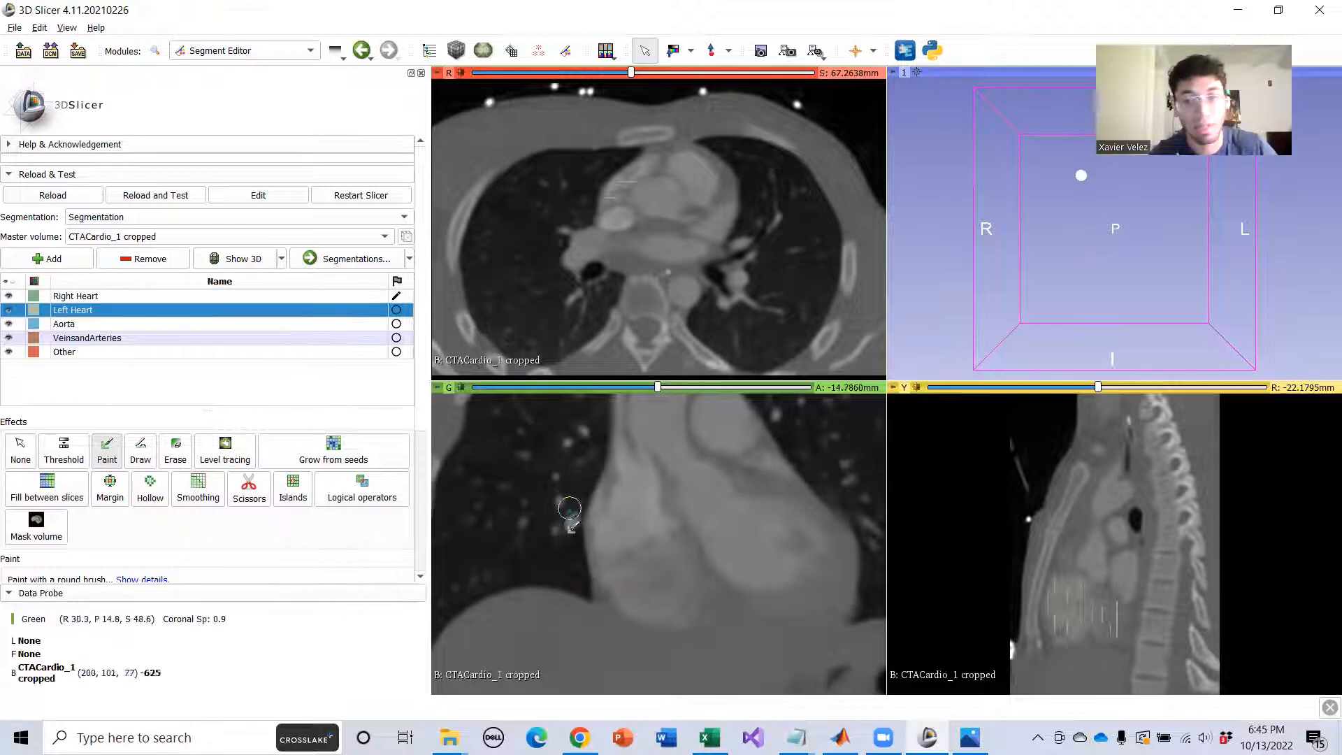
scroll(615, 541, "down", 13)
scroll(721, 535, "down", 11)
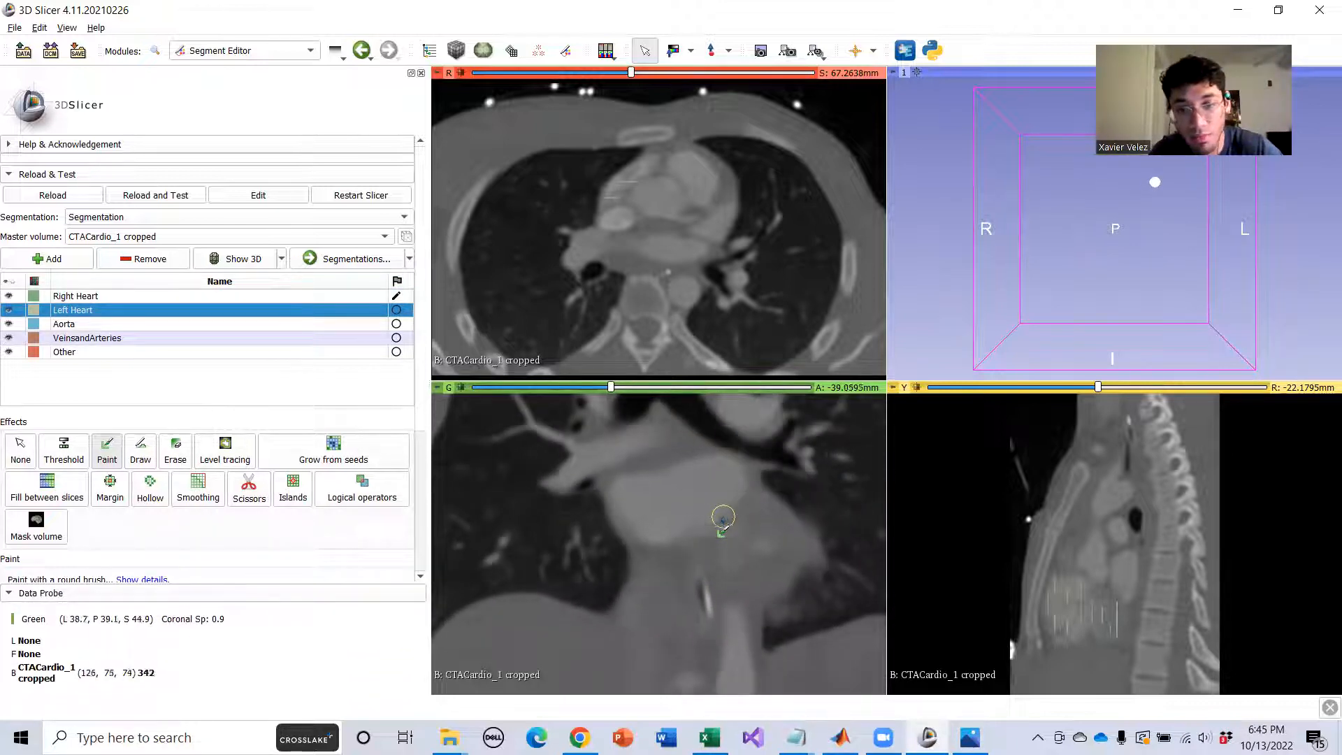
scroll(723, 519, "up", 20)
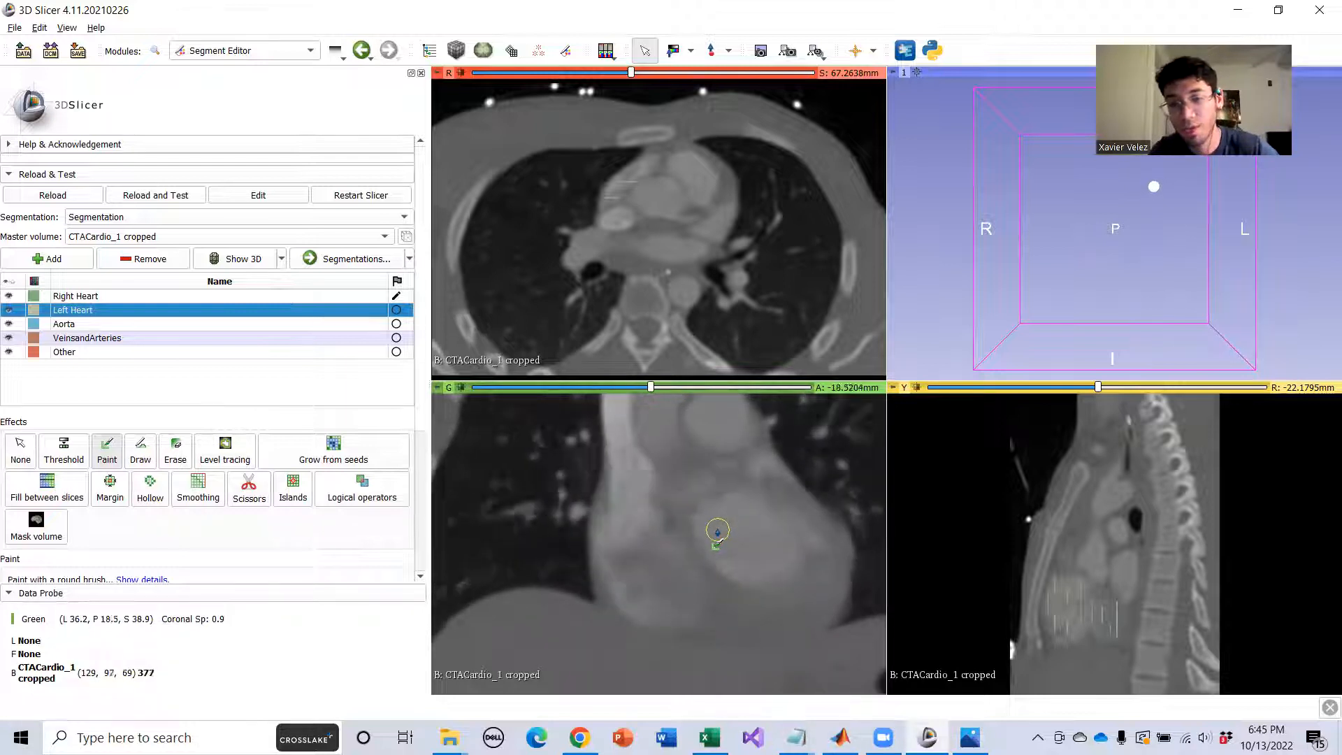
scroll(717, 532, "up", 20)
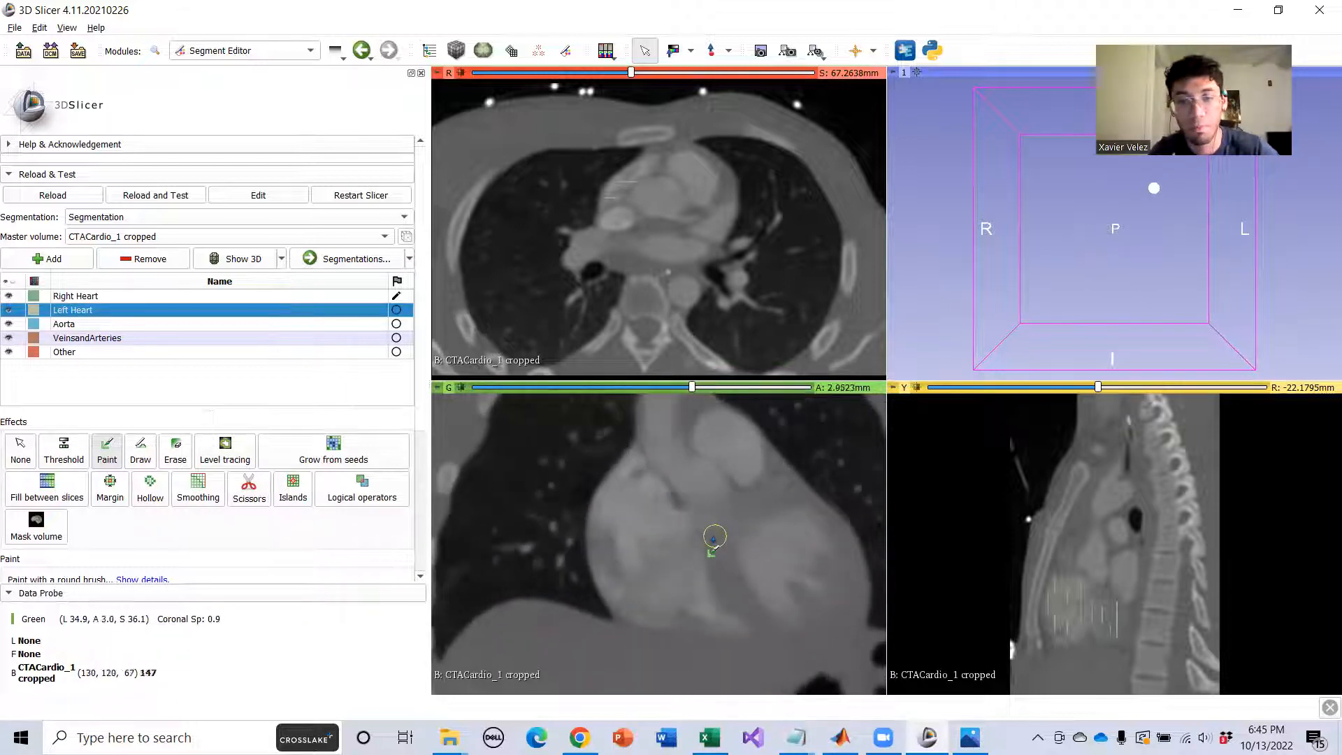
scroll(714, 538, "up", 20)
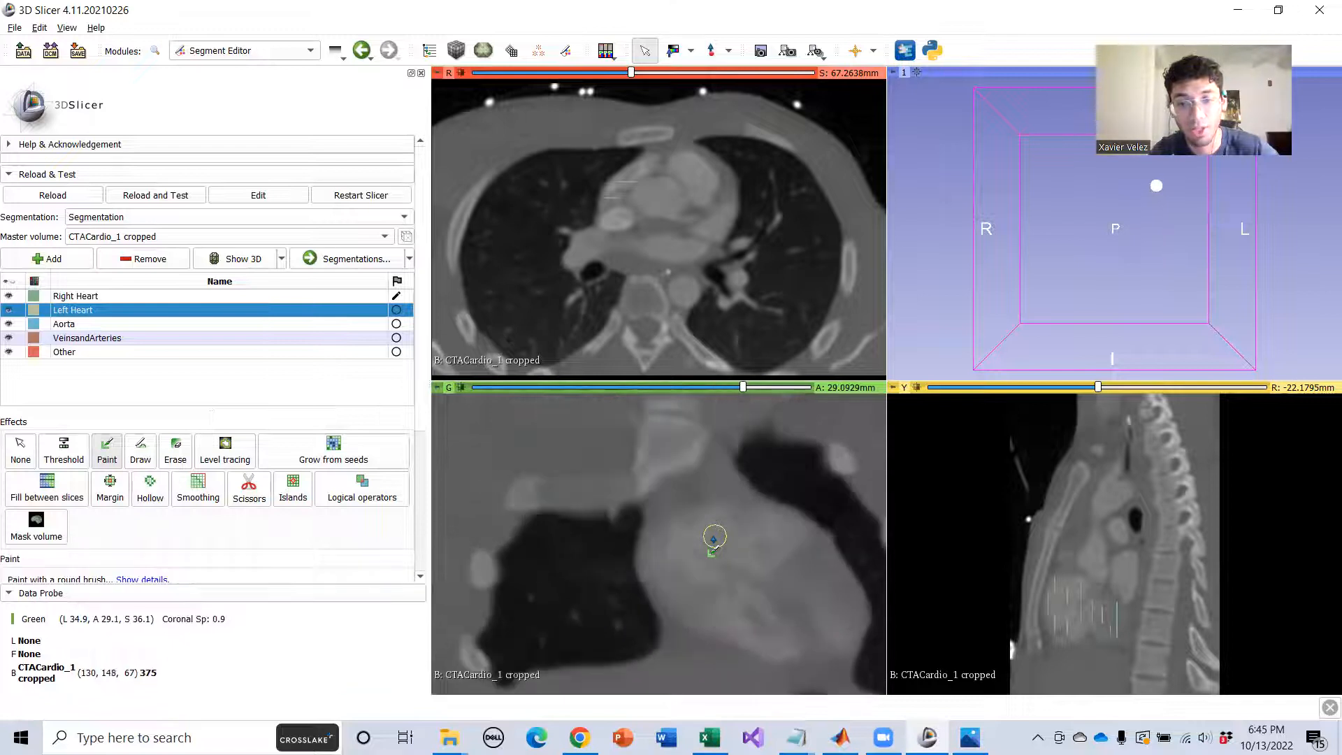
scroll(713, 536, "up", 3)
mouse_move(550, 590)
middle_mouse_down()
mouse_move(459, 515)
mouse_move(457, 490)
middle_mouse_up()
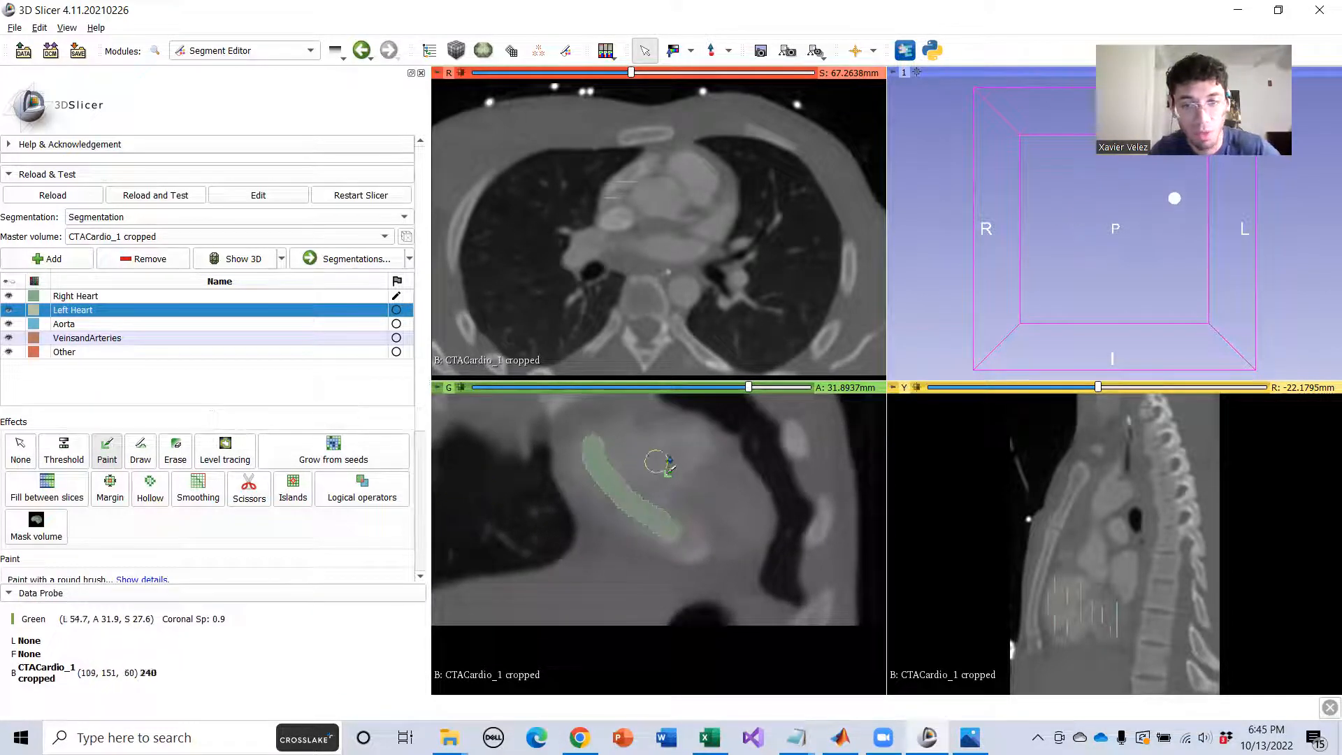
scroll(667, 464, "up", 1)
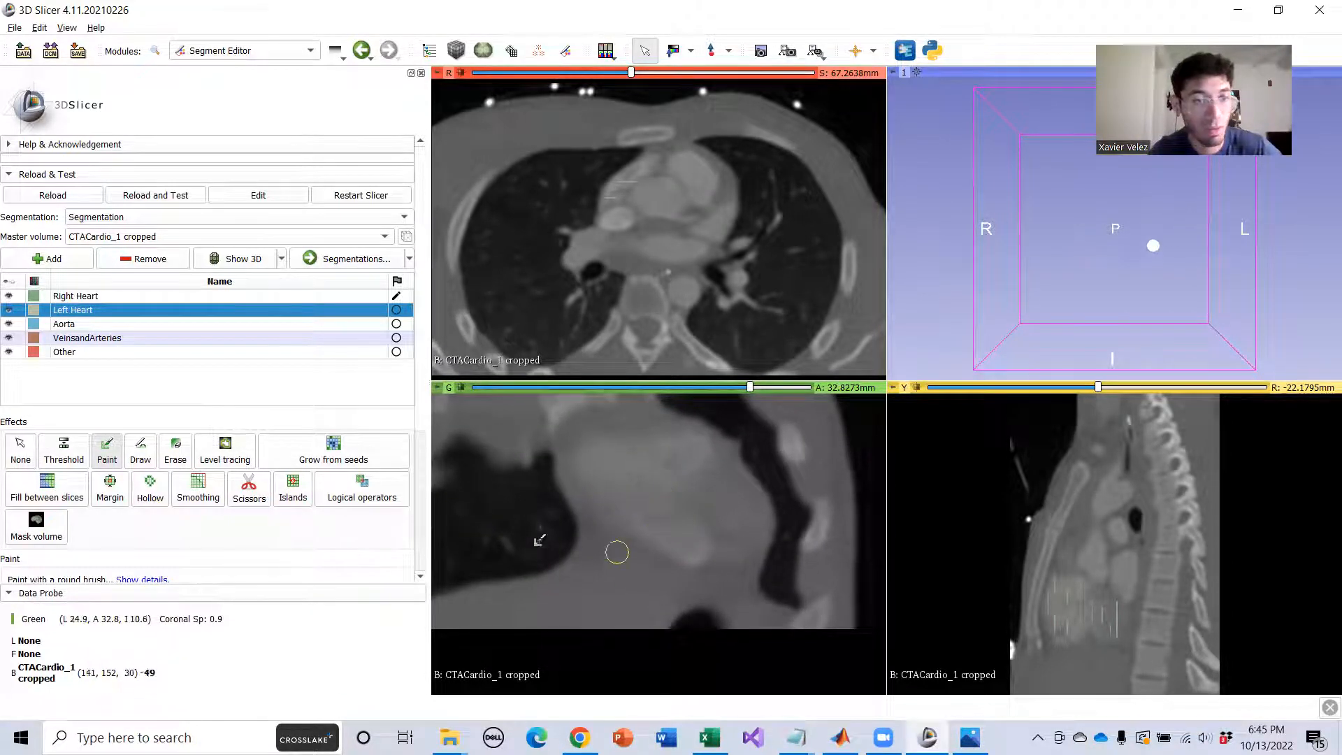
scroll(663, 491, "down", 1)
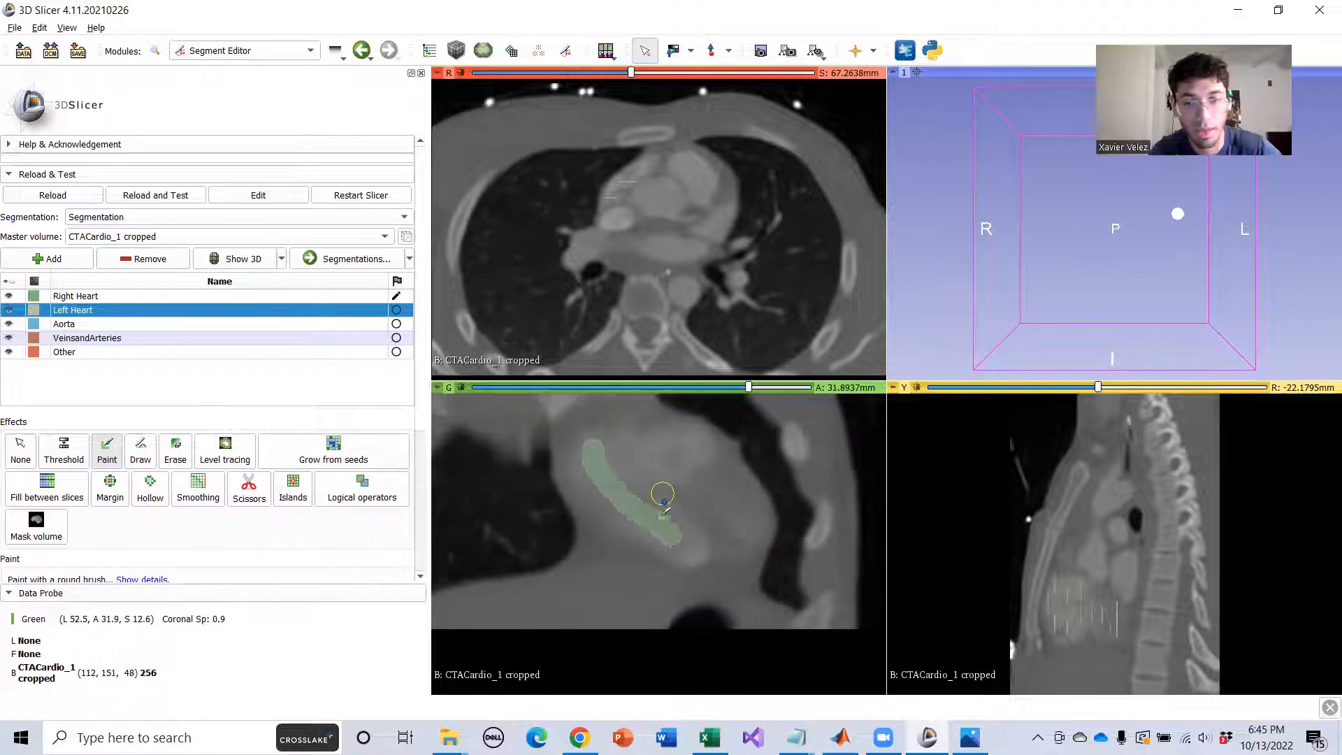
scroll(720, 495, "up", 6)
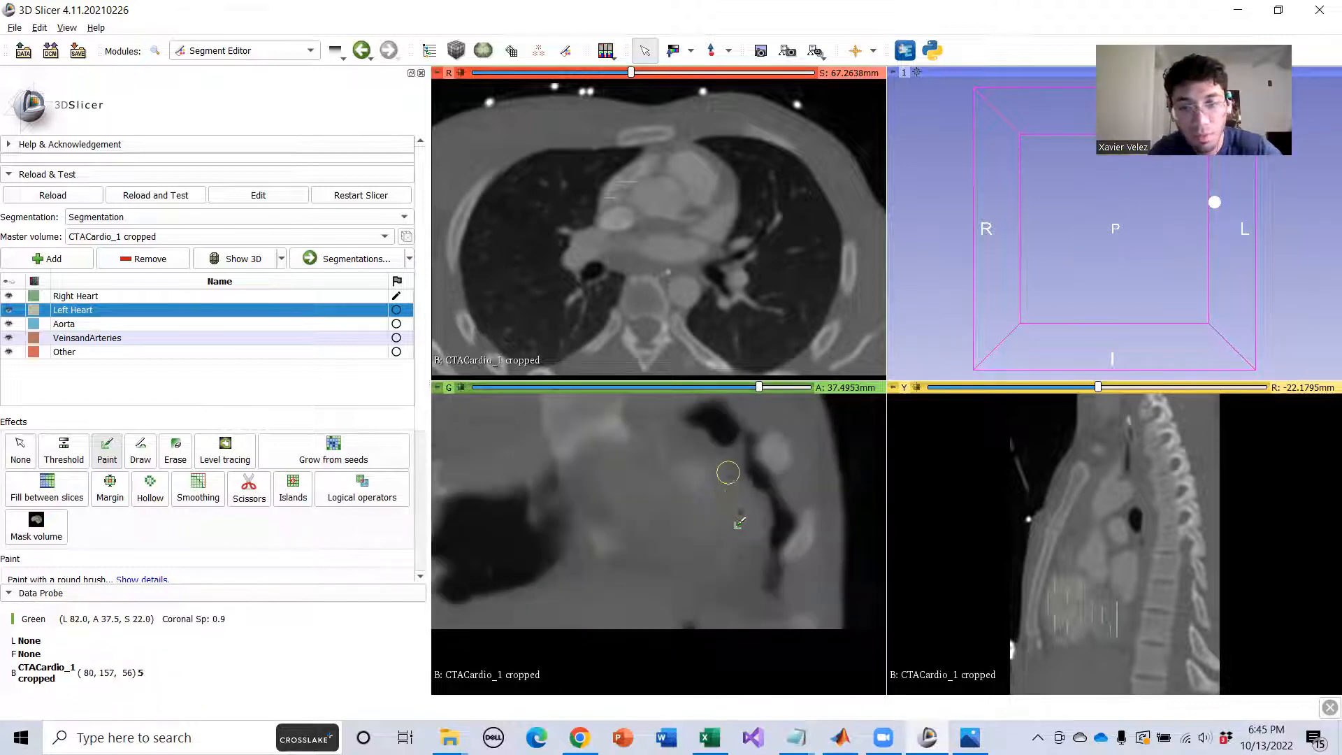
scroll(741, 524, "down", 1)
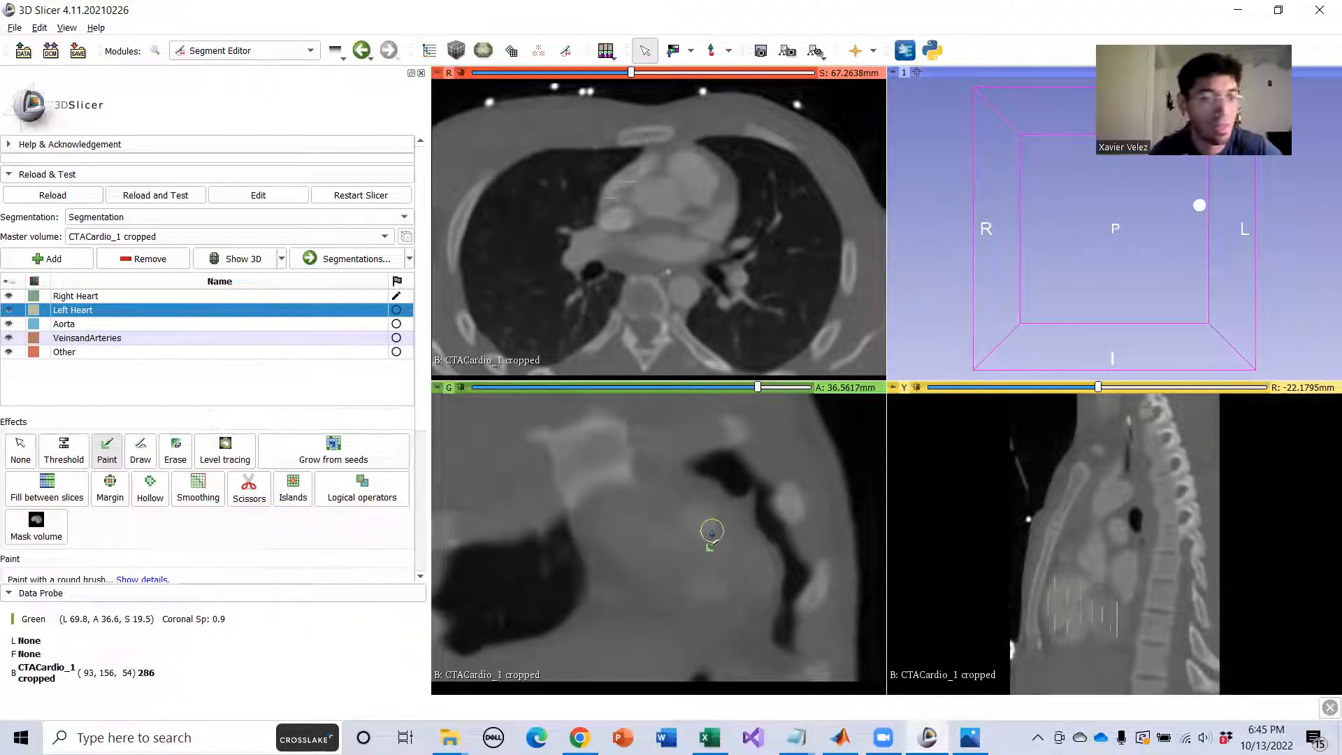
mouse_move(736, 545)
left_mouse_down()
mouse_move(703, 510)
mouse_move(746, 586)
left_mouse_up()
Paint an arched Left Heart seed in the coronal slice at about 30.0 mm and a U-shaped one at about 18.8 mm.
scroll(726, 587, "down", 4)
scroll(725, 577, "down", 3)
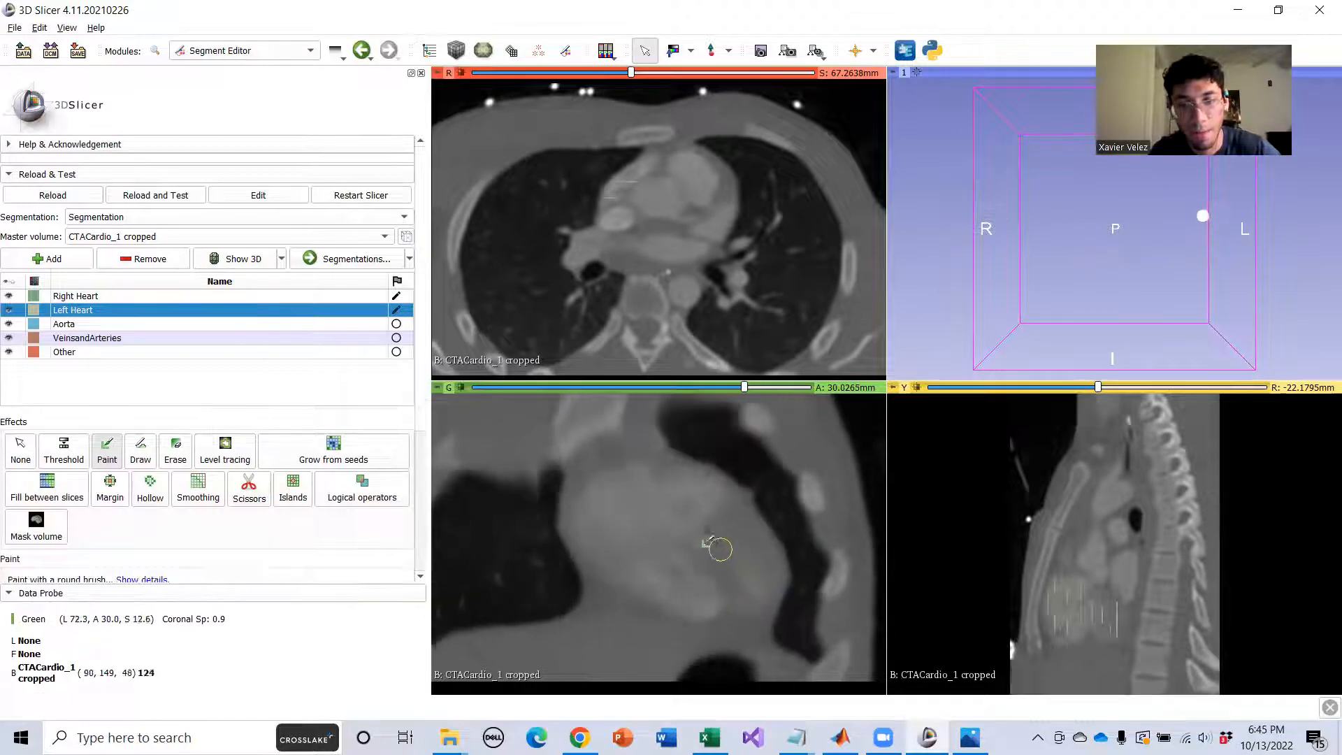
left_click_drag(756, 563, 757, 591)
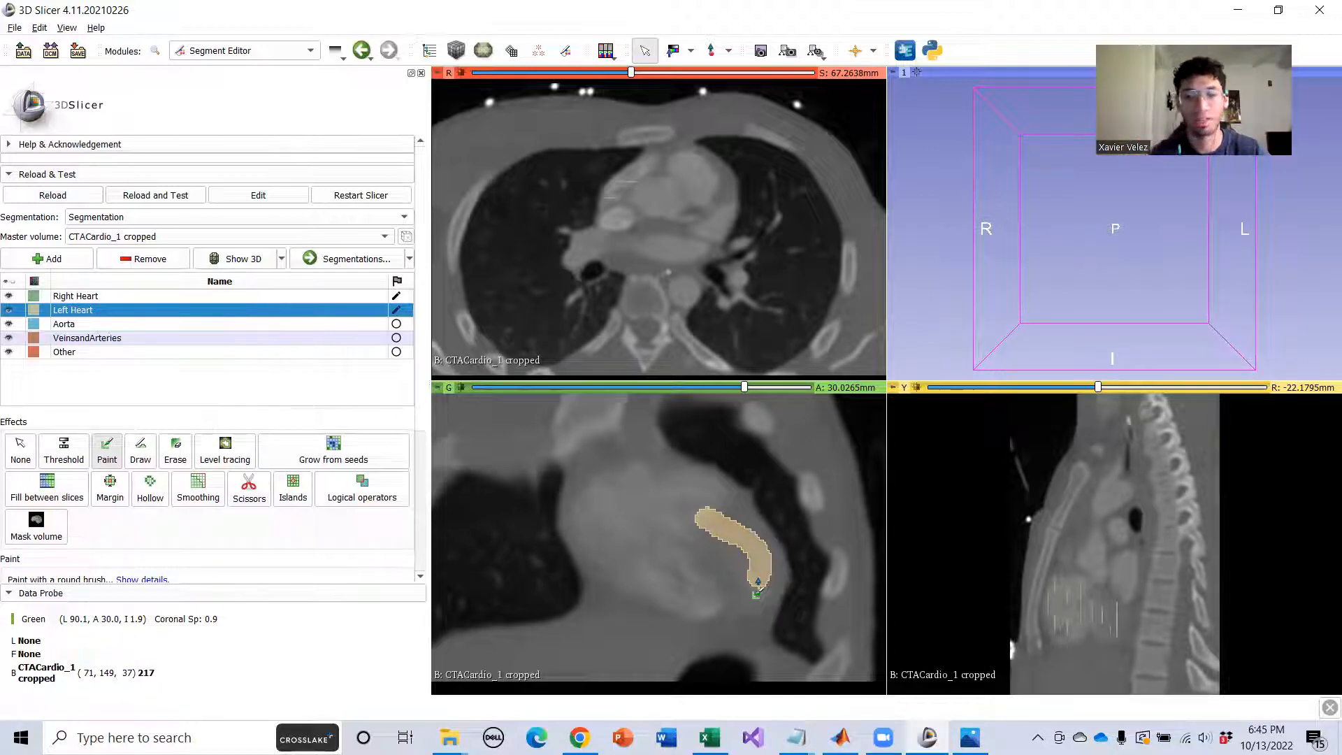
scroll(754, 583, "down", 1)
scroll(753, 581, "down", 12)
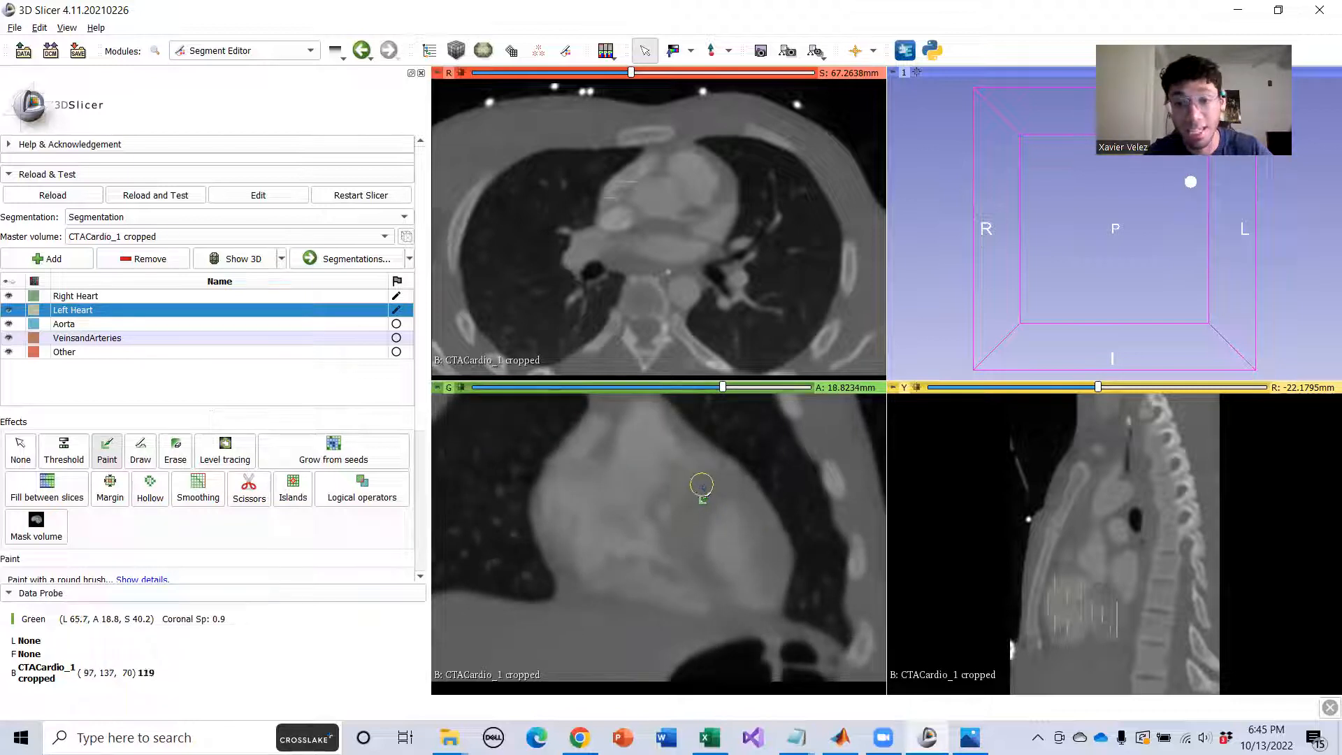
mouse_move(684, 547)
left_mouse_down()
mouse_move(705, 572)
mouse_move(769, 590)
mouse_move(739, 492)
left_mouse_up()
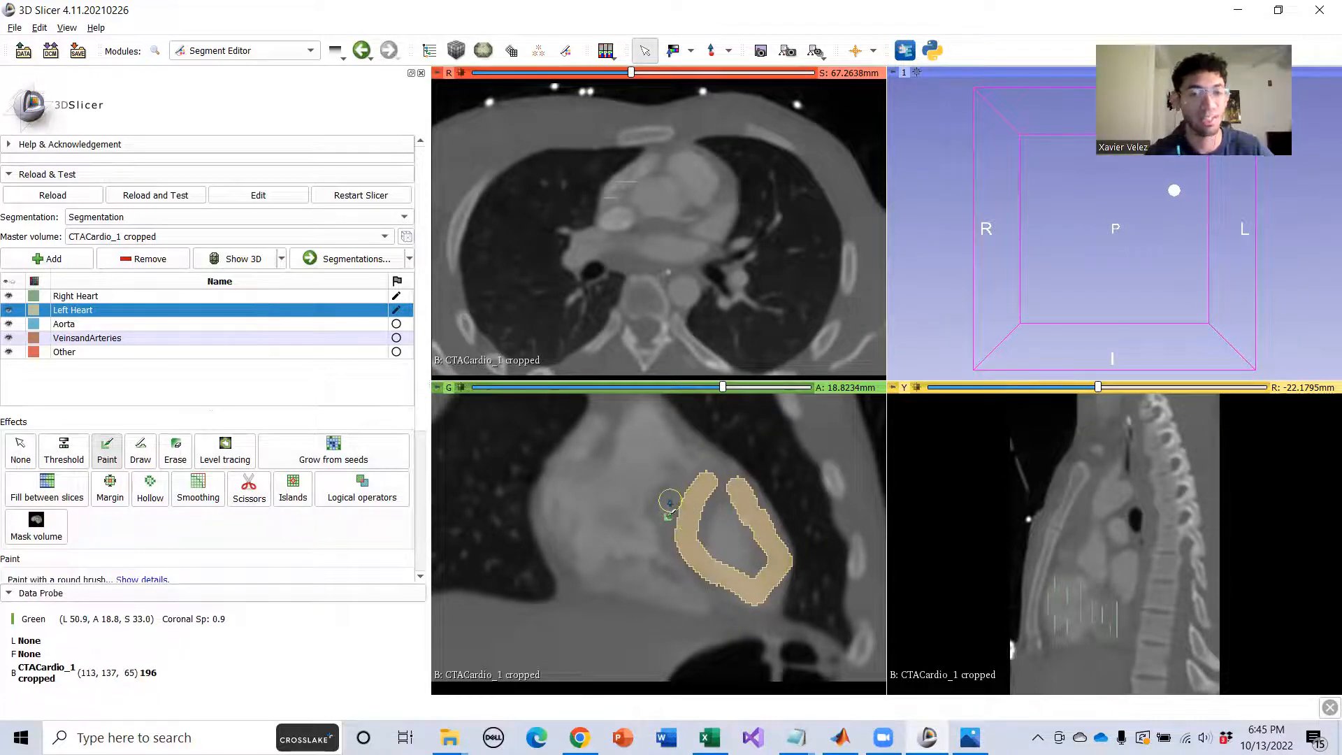
Paint a Left Heart seed around the left chamber in the coronal slice at about 5.8 mm.
scroll(718, 532, "down", 9)
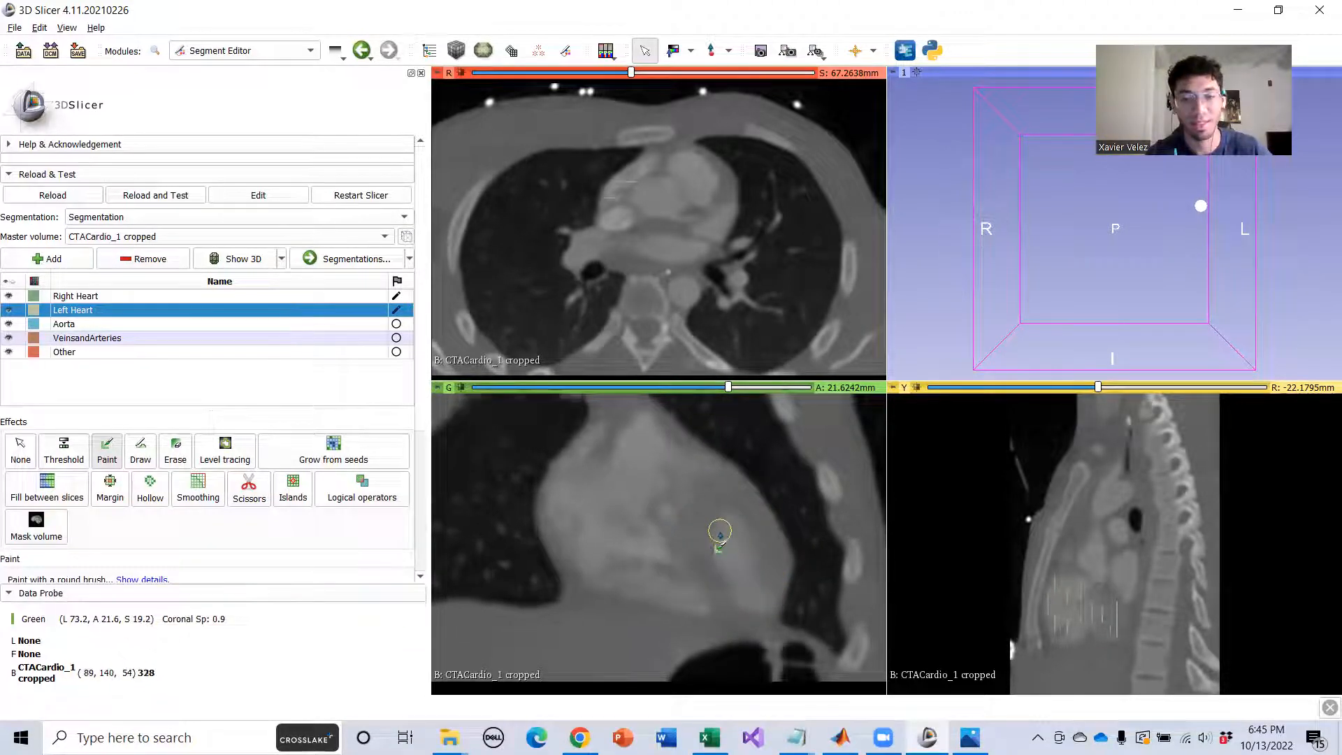
scroll(720, 532, "down", 5)
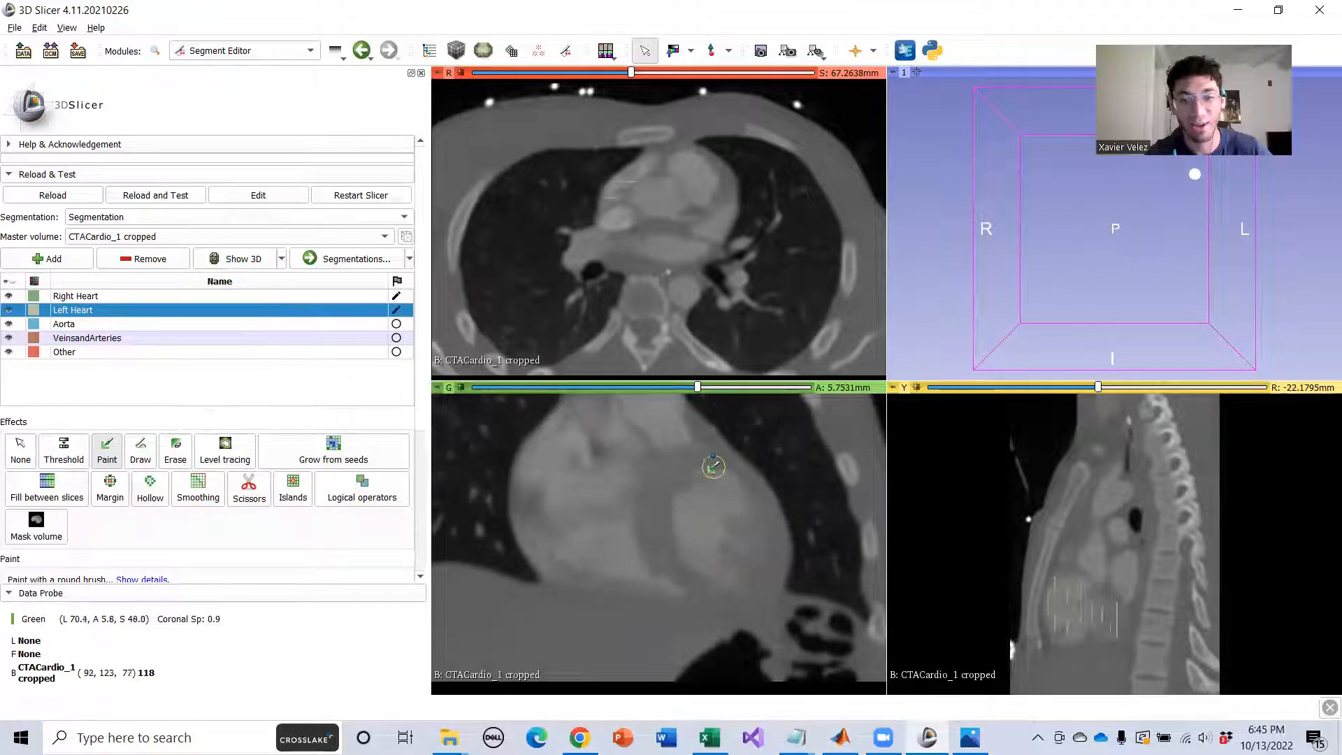
mouse_move(650, 538)
left_mouse_down()
mouse_move(706, 583)
mouse_move(758, 579)
mouse_move(762, 549)
left_mouse_up()
Paint a curved Left Heart seed around the left chamber in the coronal slice at about -3.6 mm.
scroll(752, 546, "down", 8)
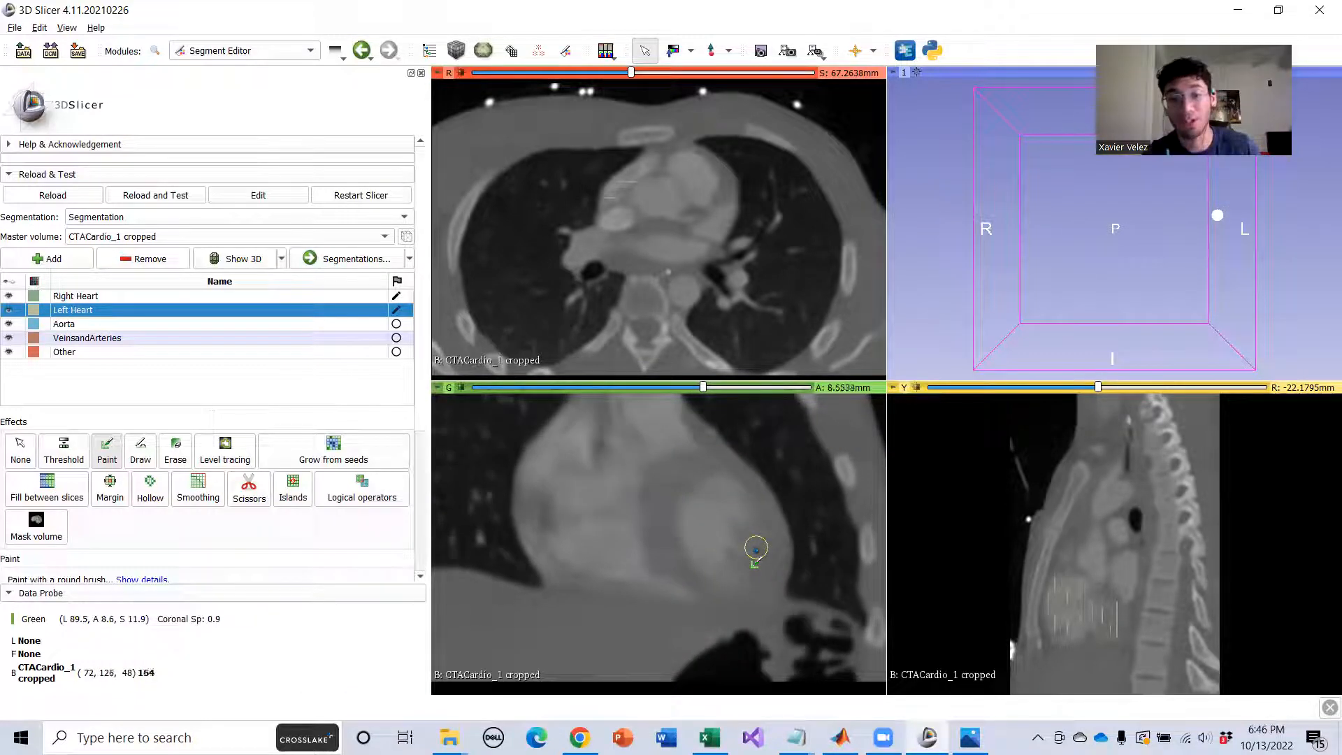
scroll(741, 542, "down", 2)
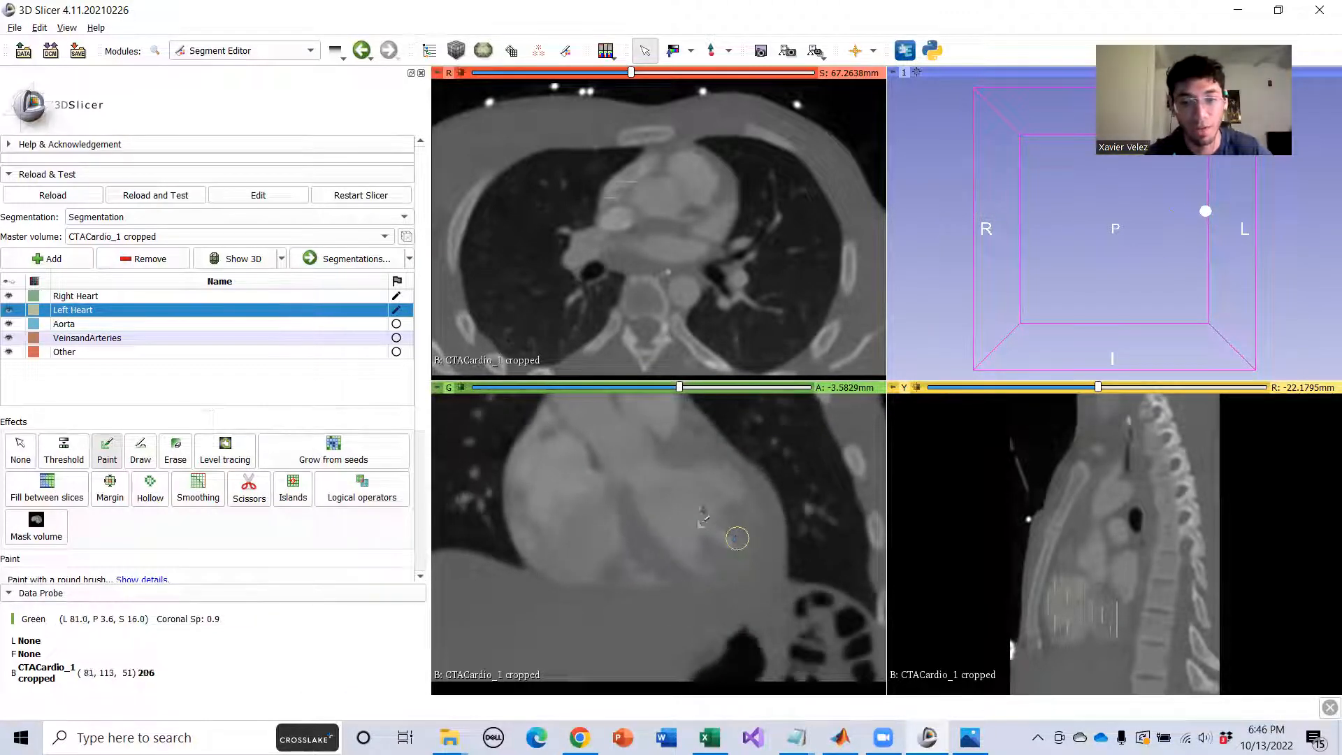
middle_click_drag(717, 503, 723, 547)
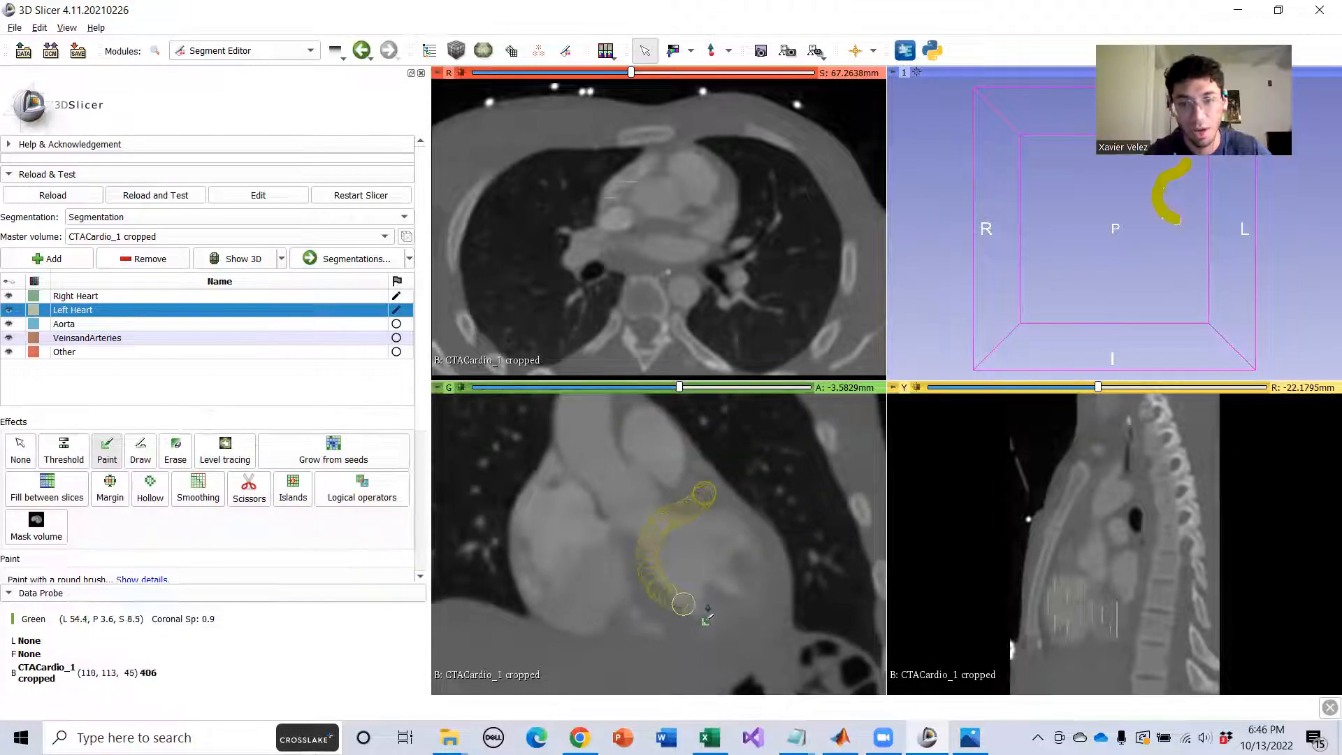
left_click_drag(766, 562, 770, 573)
Paint Left Heart seeds around the left chamber in the coronal slices at about -12.9 mm and -21.3 mm.
scroll(719, 563, "down", 10)
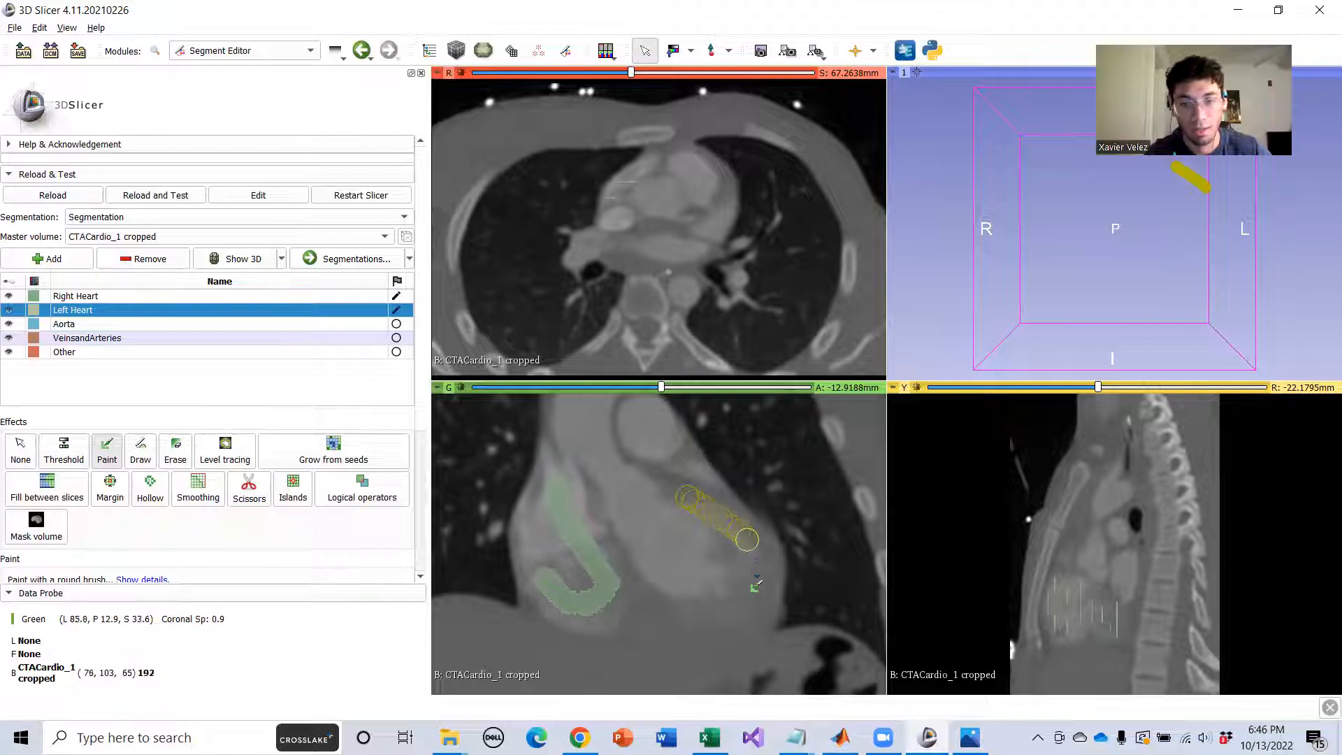
left_click_drag(661, 600, 660, 601)
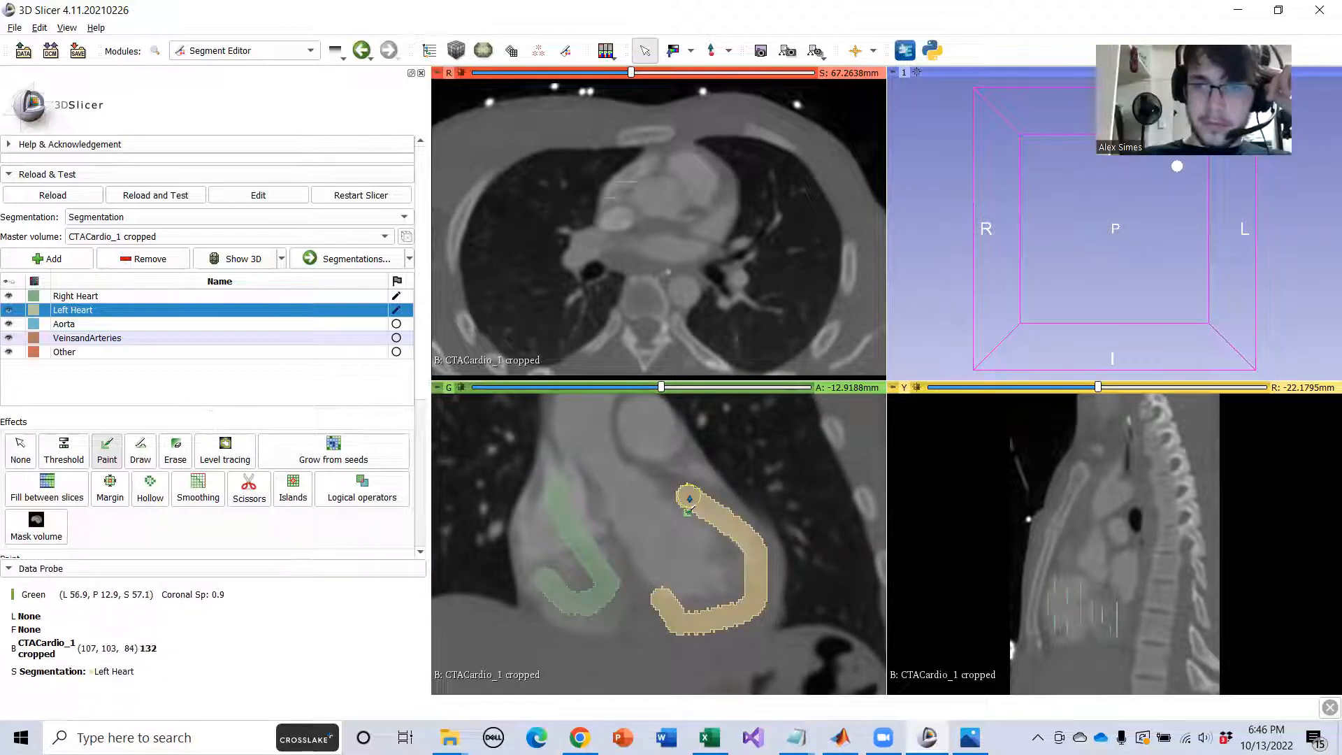
scroll(702, 545, "down", 4)
scroll(701, 545, "up", 3)
left_click_drag(654, 524, 699, 557)
scroll(657, 542, "down", 9)
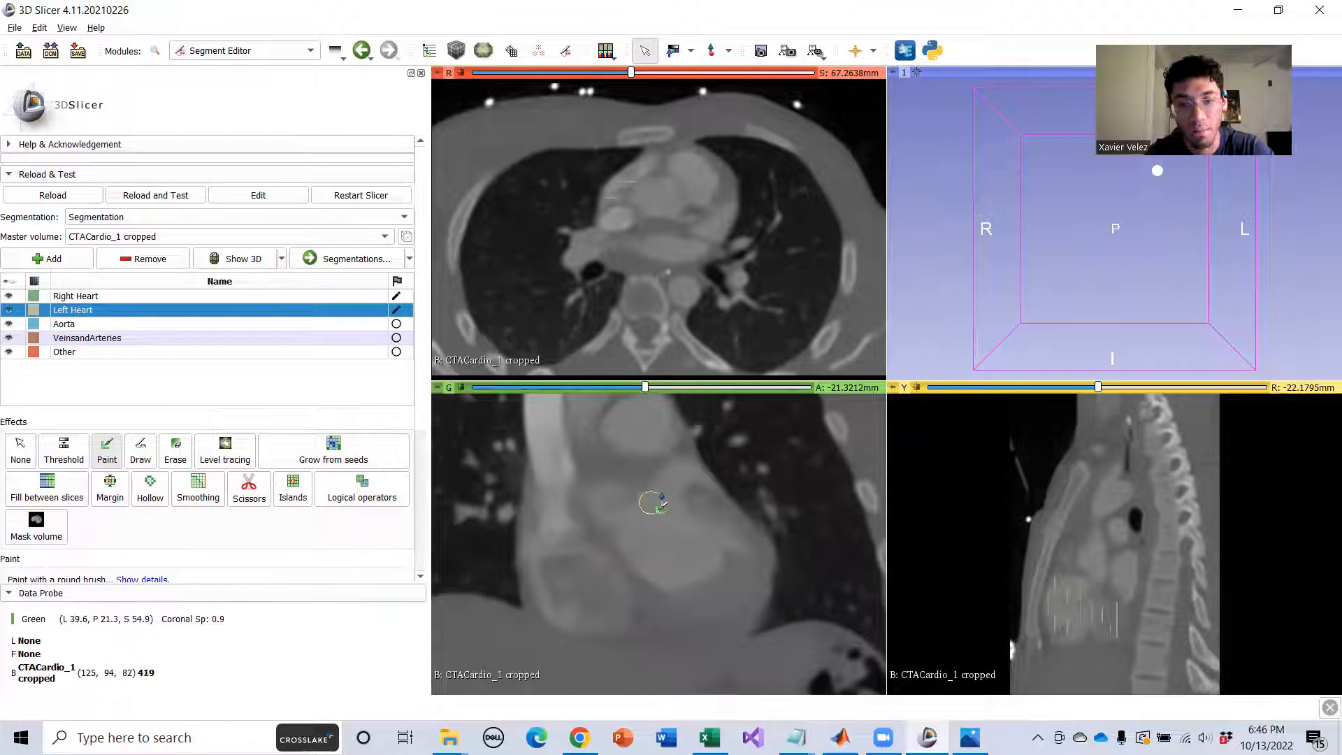
mouse_move(653, 592)
left_mouse_down()
mouse_move(688, 620)
mouse_move(732, 580)
mouse_move(741, 542)
left_mouse_up()
Paint Left Heart seeds in the posterior coronal slices at about -32.5 mm and -38.1 mm.
scroll(692, 538, "down", 5)
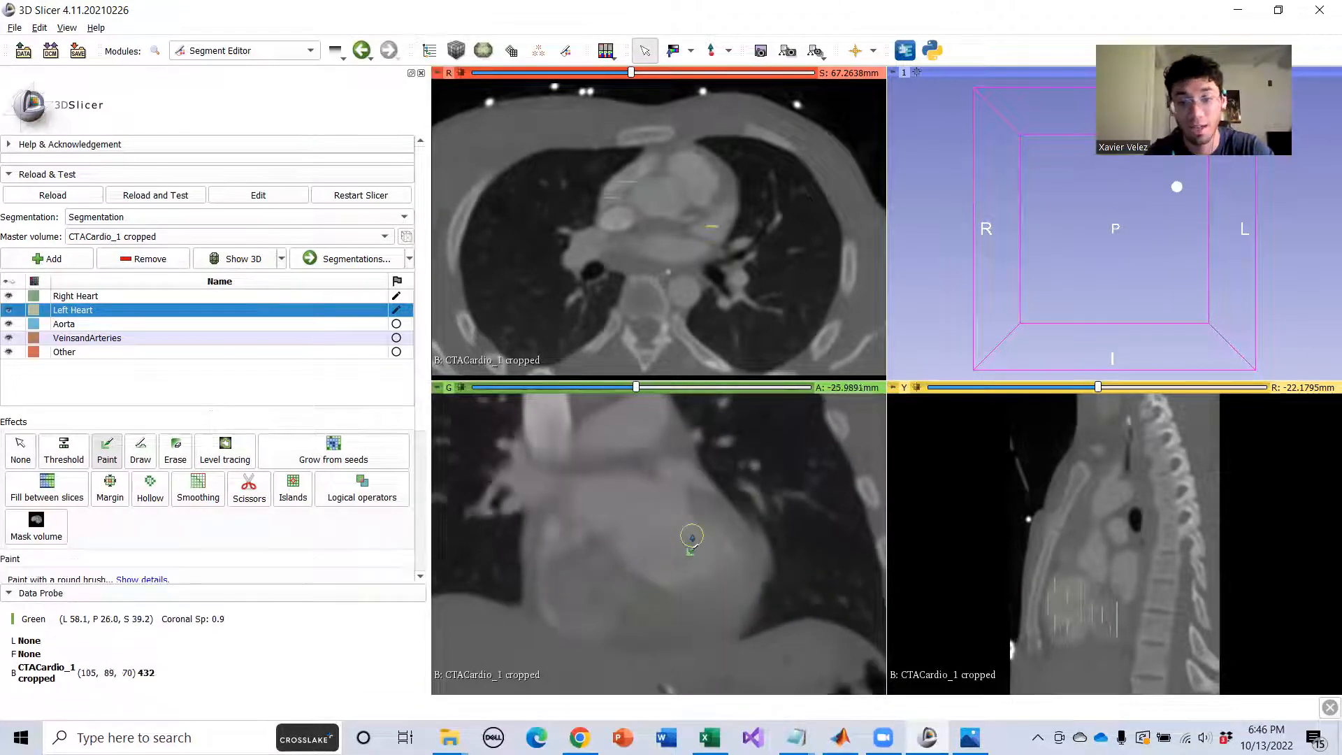
scroll(691, 538, "down", 6)
scroll(692, 542, "down", 4)
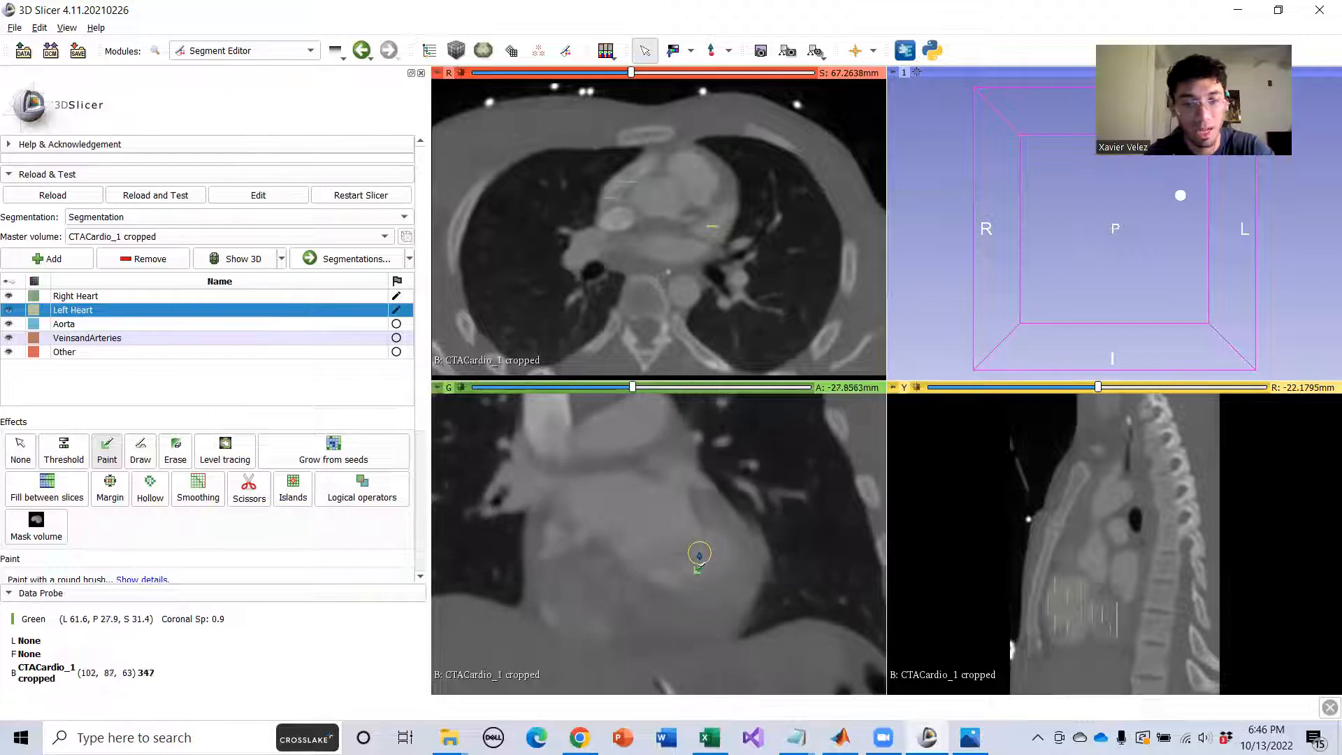
scroll(692, 559, "up", 1)
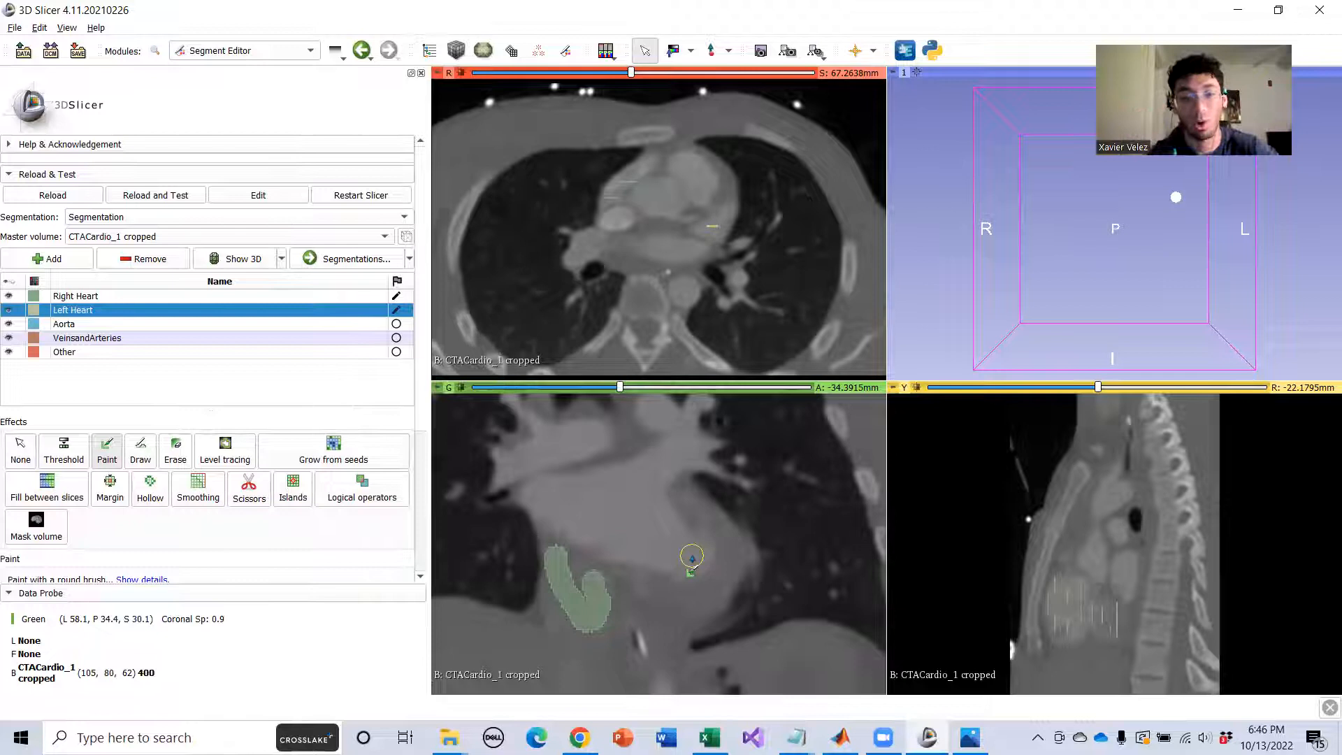
scroll(691, 559, "up", 2)
scroll(692, 556, "up", 4)
scroll(691, 557, "down", 4)
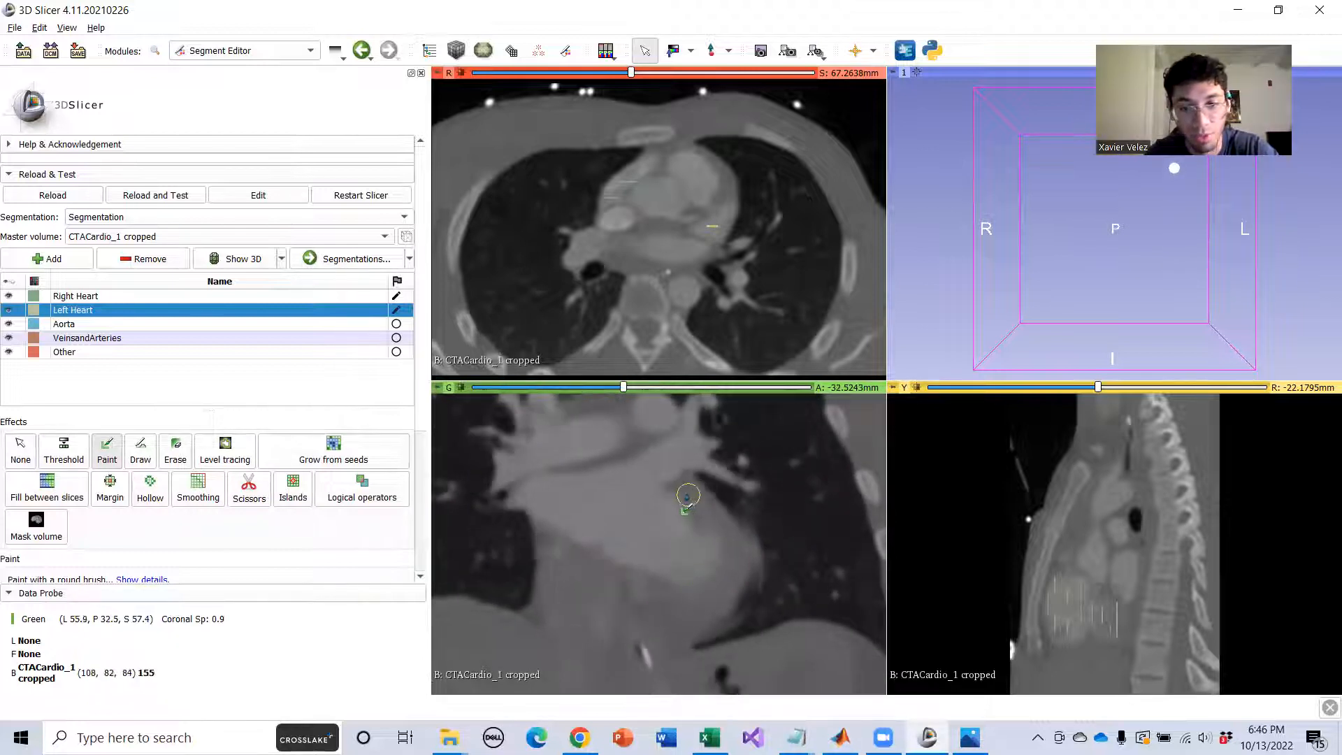
mouse_move(707, 592)
left_mouse_down()
mouse_move(652, 614)
mouse_move(651, 575)
left_mouse_up()
scroll(658, 556, "down", 6)
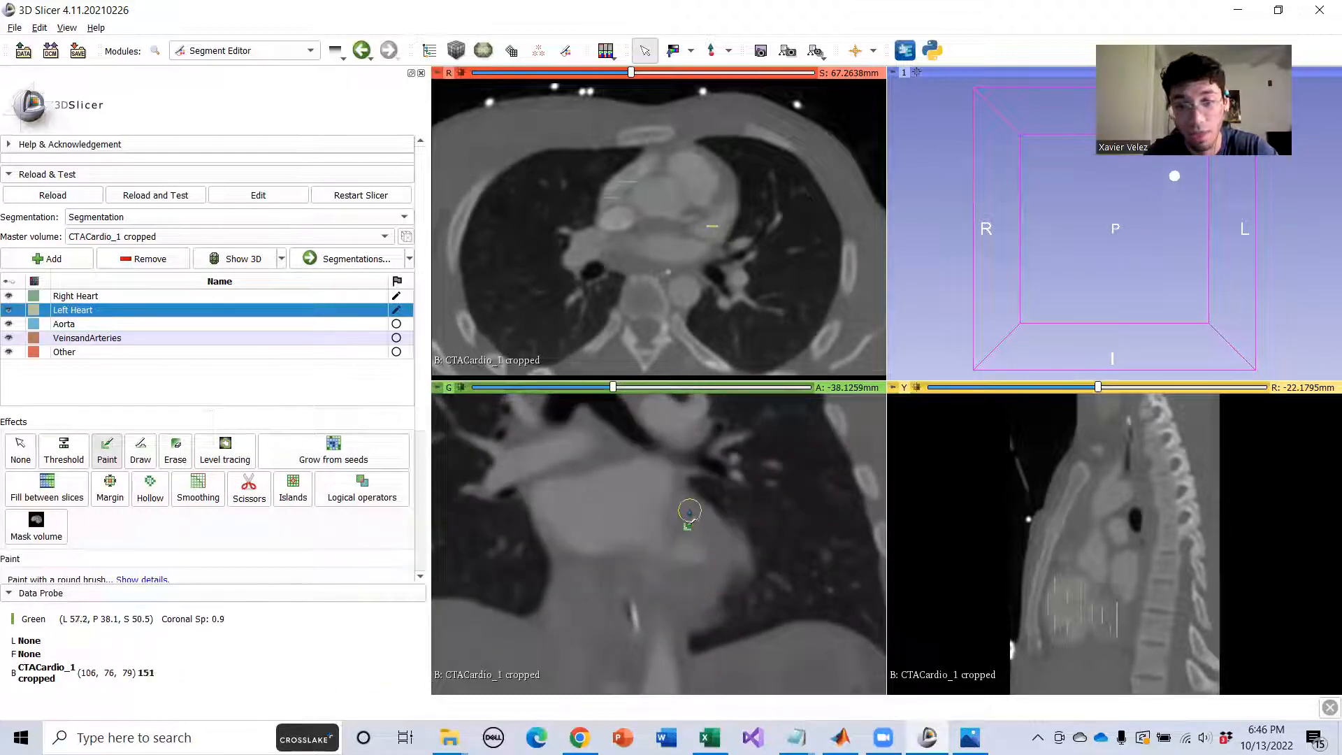
left_click_drag(667, 599, 674, 587)
Check the Left Heart seed coverage through the coronal slices and add a seed just behind the -9.2 mm slice.
scroll(679, 565, "down", 5)
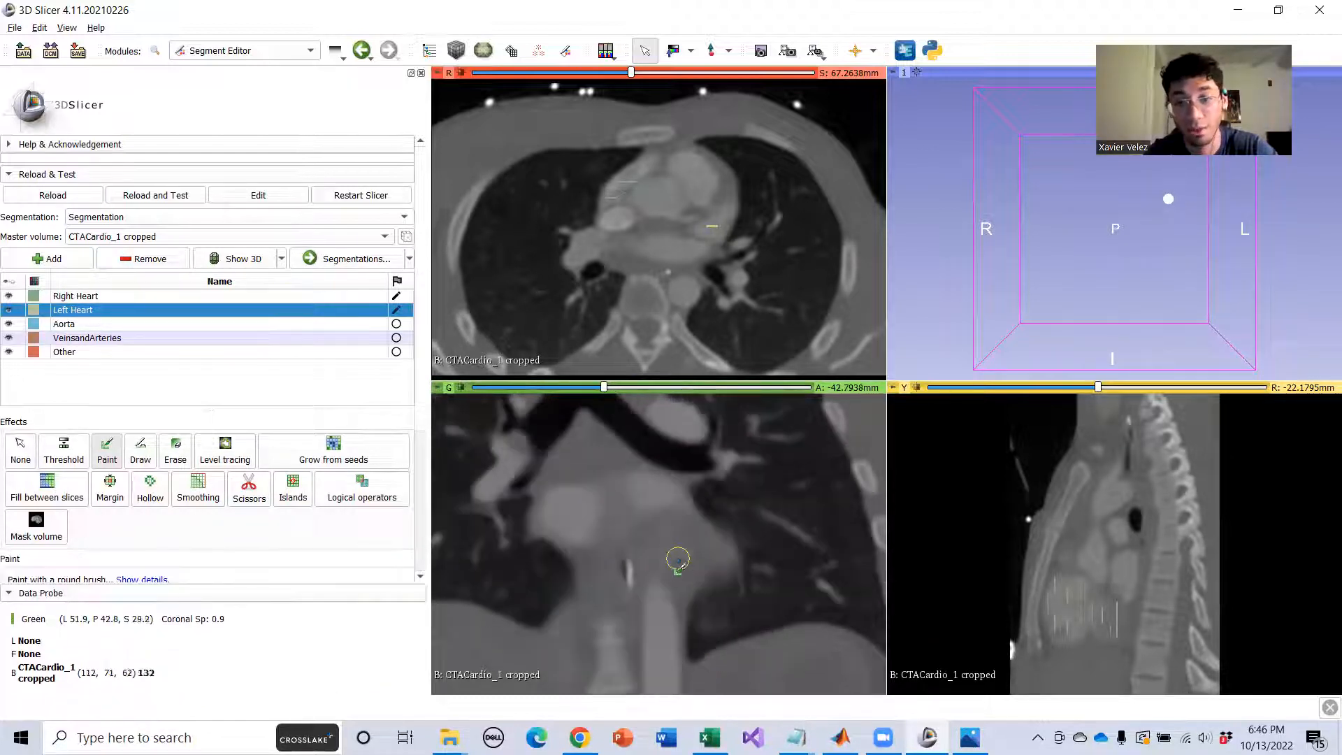
scroll(694, 540, "up", 20)
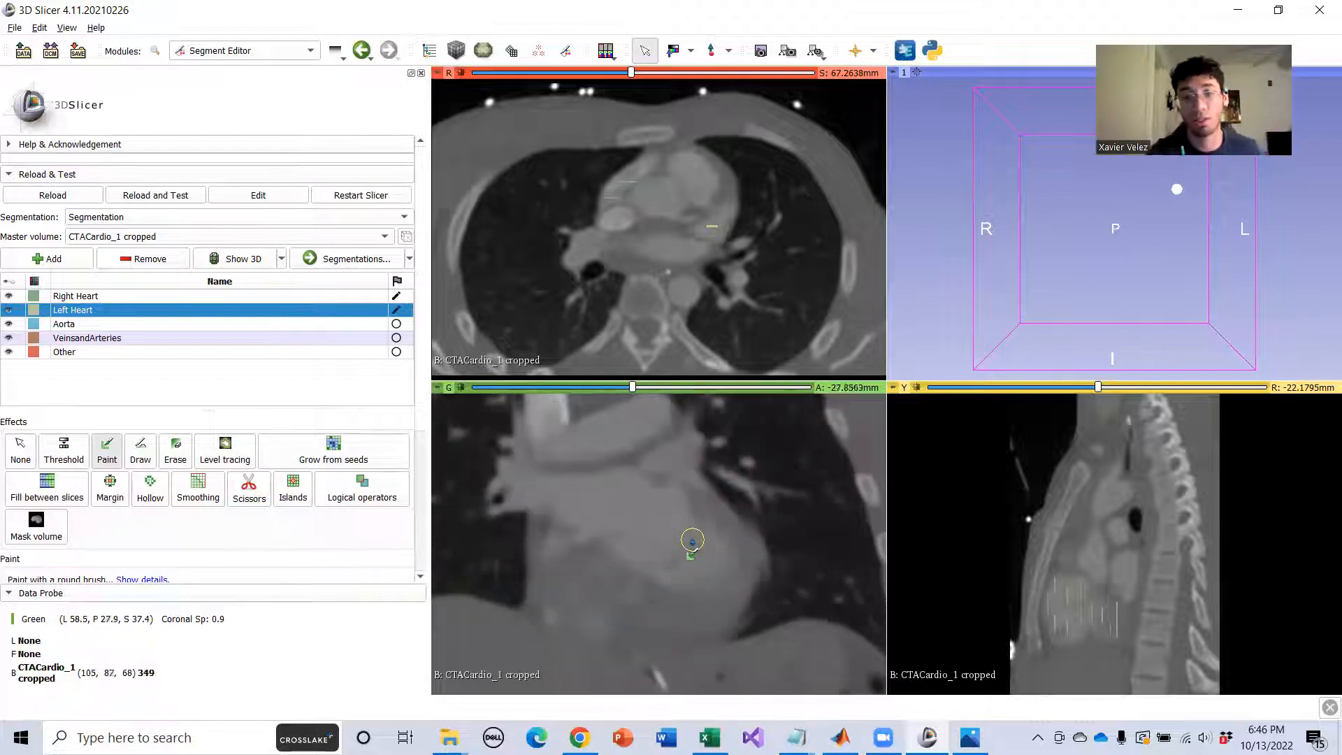
scroll(692, 540, "up", 20)
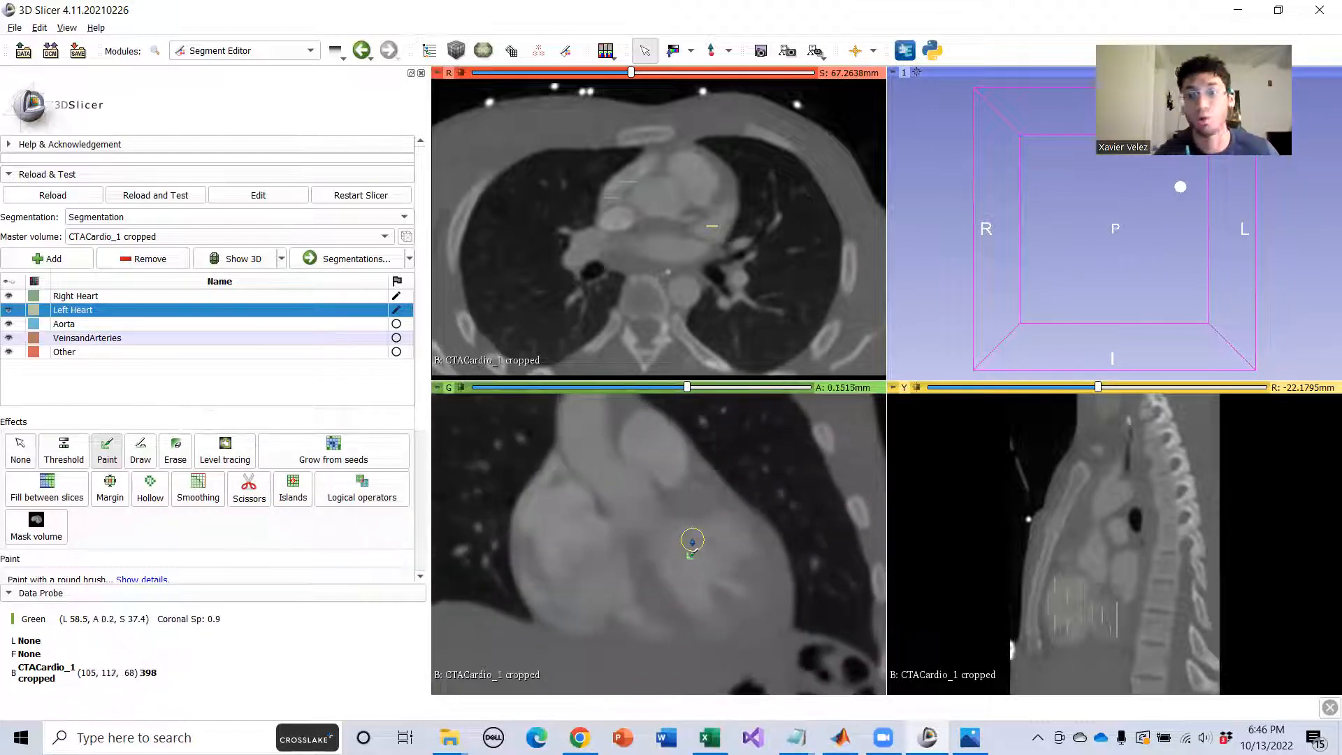
scroll(692, 540, "down", 9)
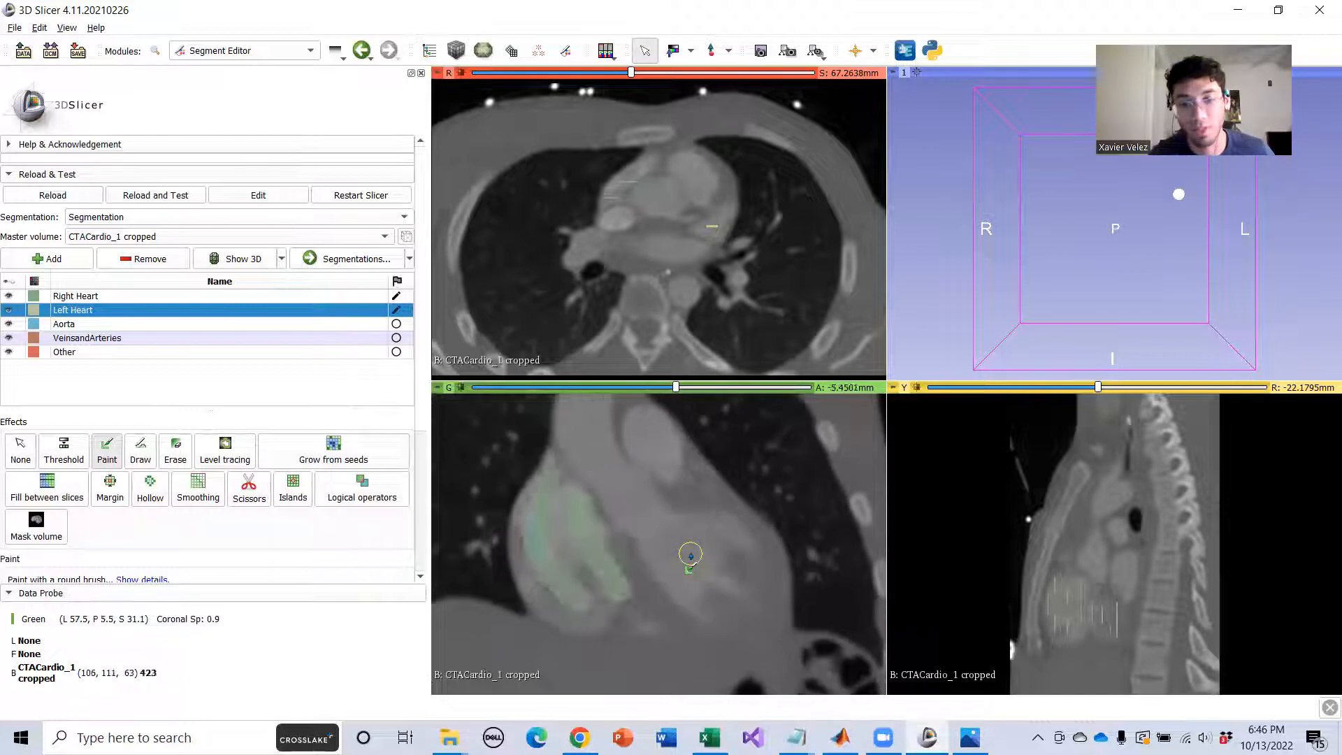
scroll(688, 559, "down", 6)
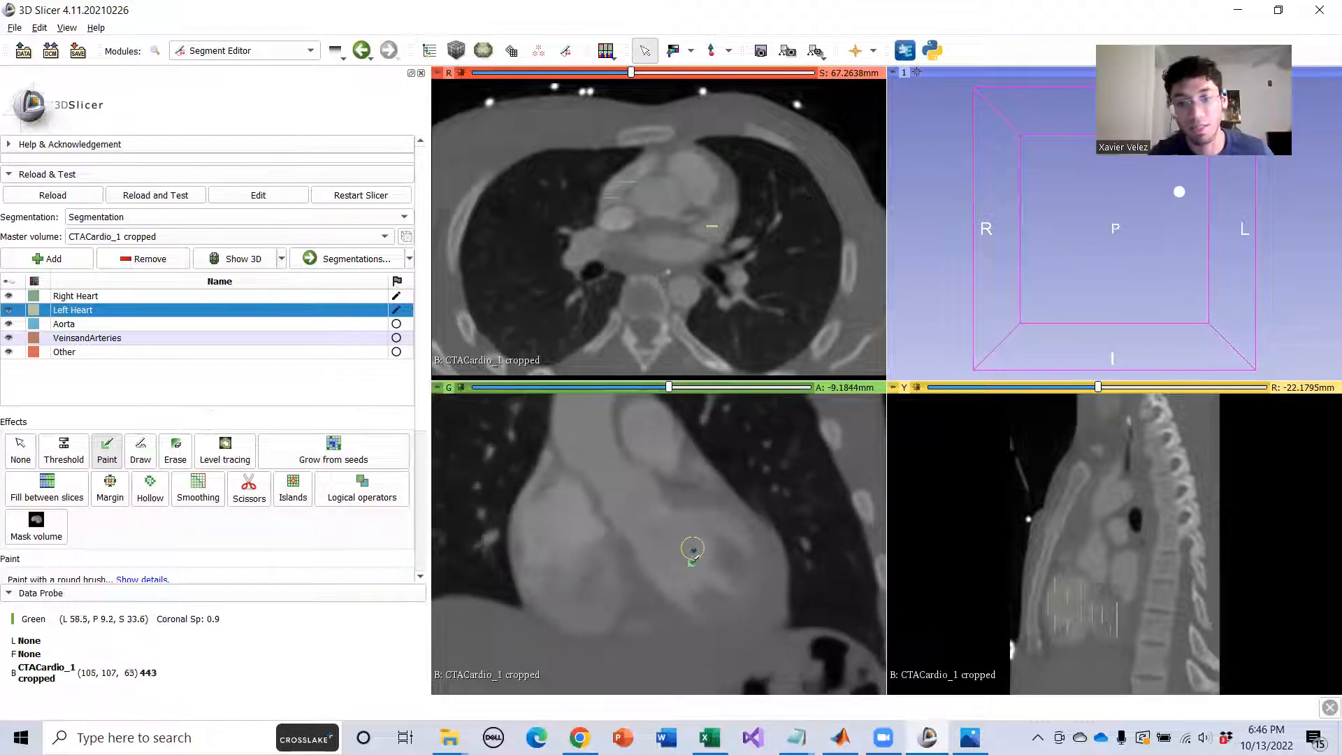
scroll(692, 548, "down", 2)
left_click_drag(696, 617, 765, 602)
left_click_drag(753, 549, 751, 549)
scroll(698, 549, "down", 14)
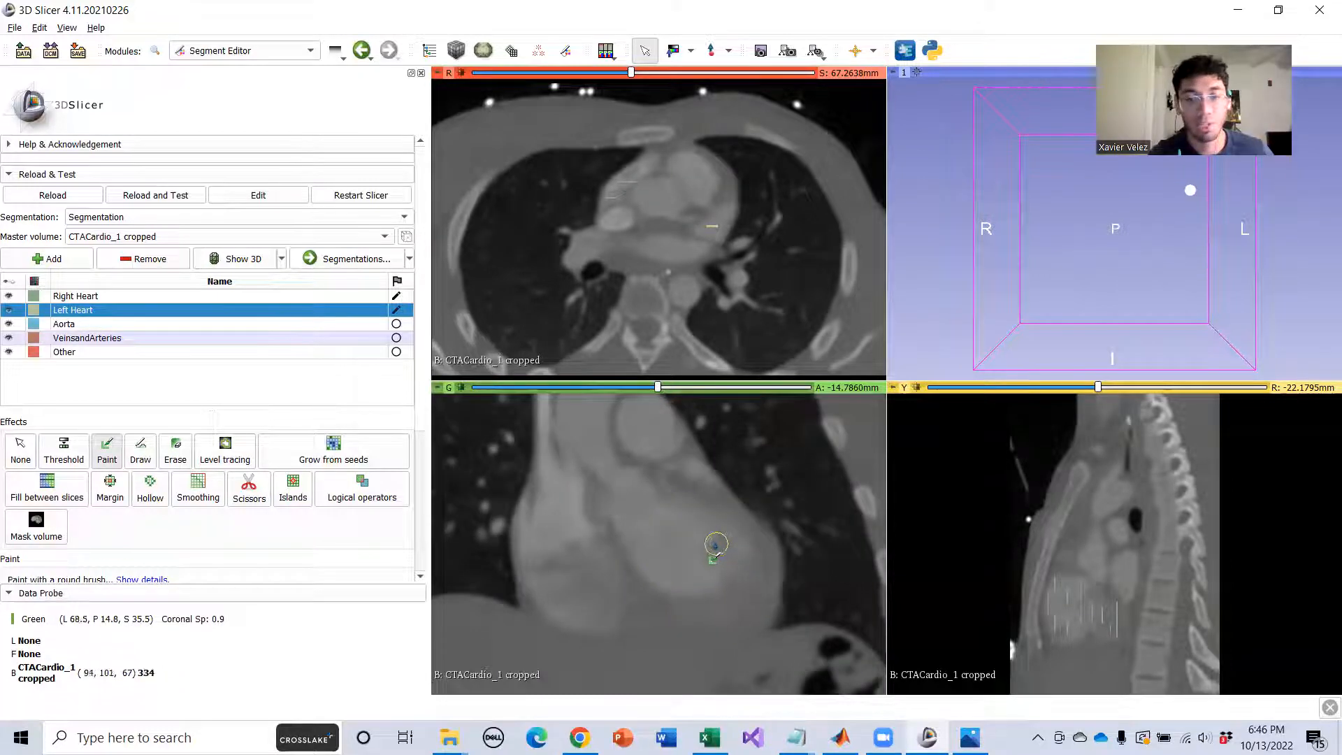
scroll(697, 547, "down", 6)
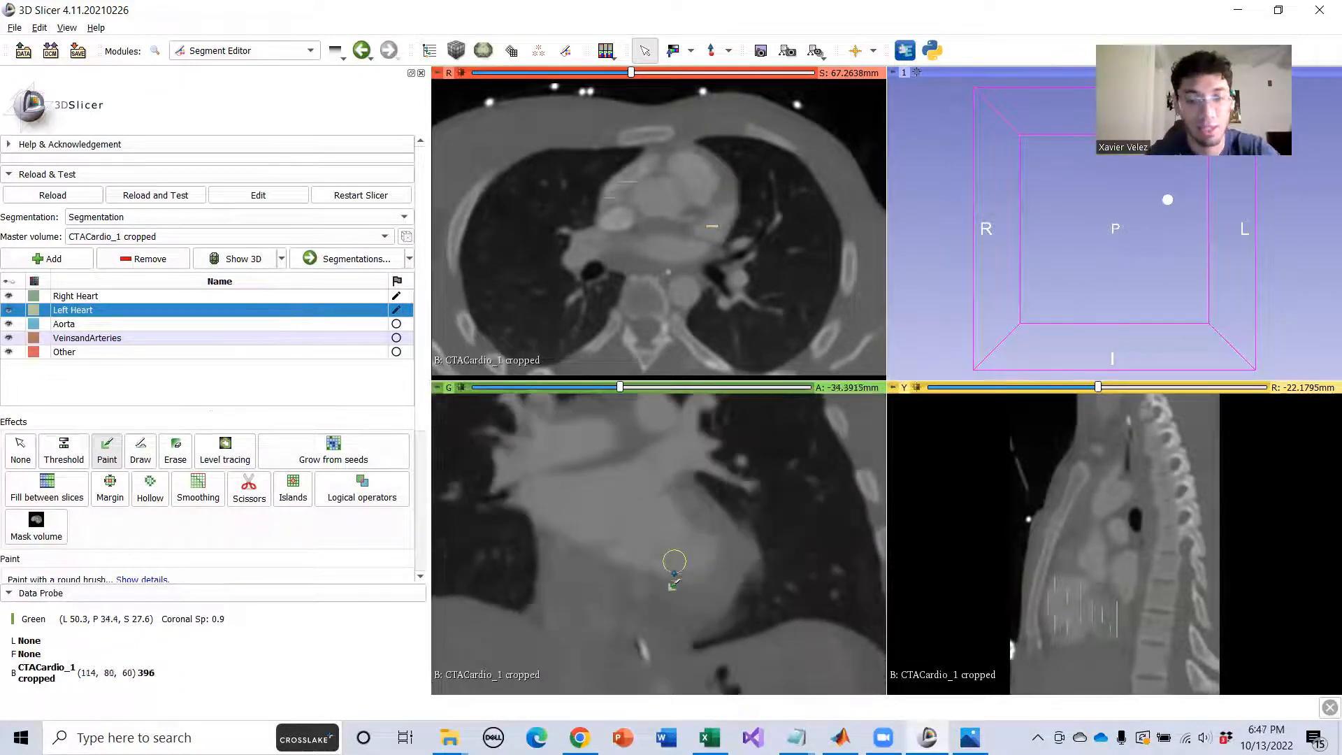
scroll(674, 565, "up", 20)
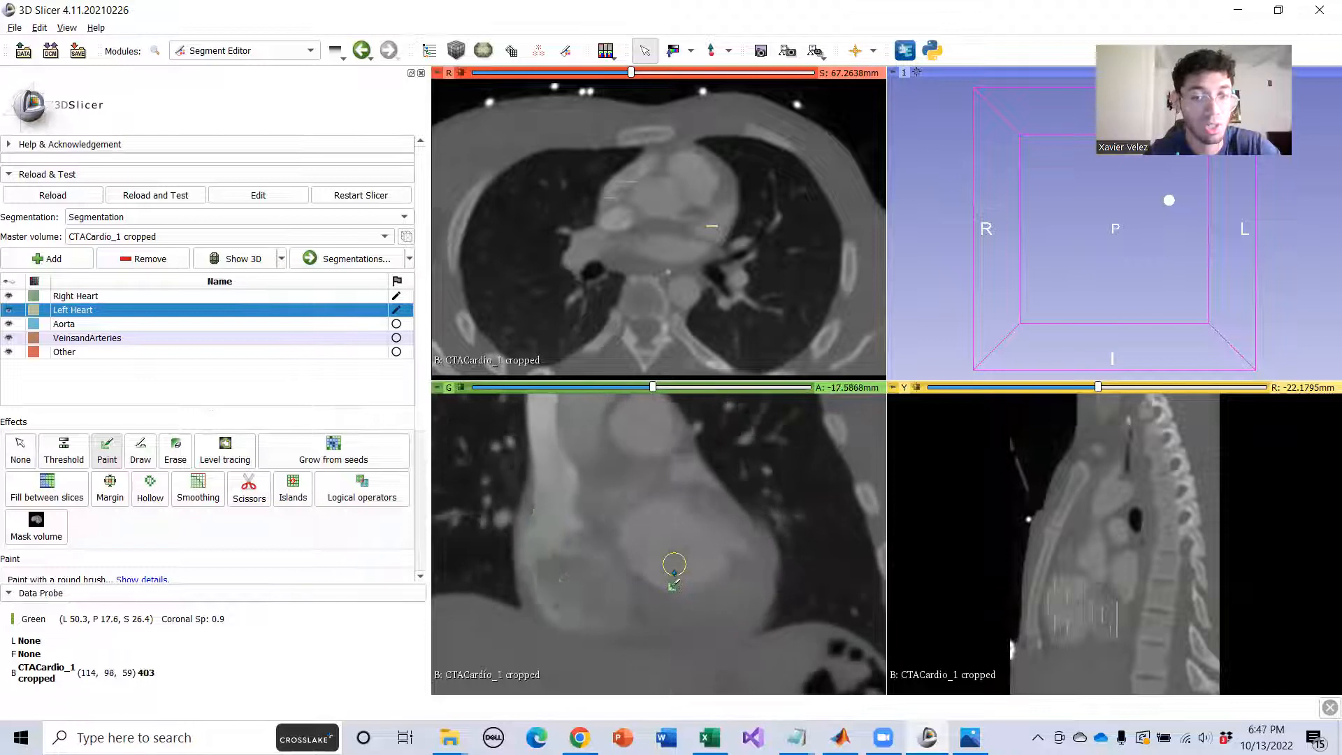
scroll(674, 565, "up", 20)
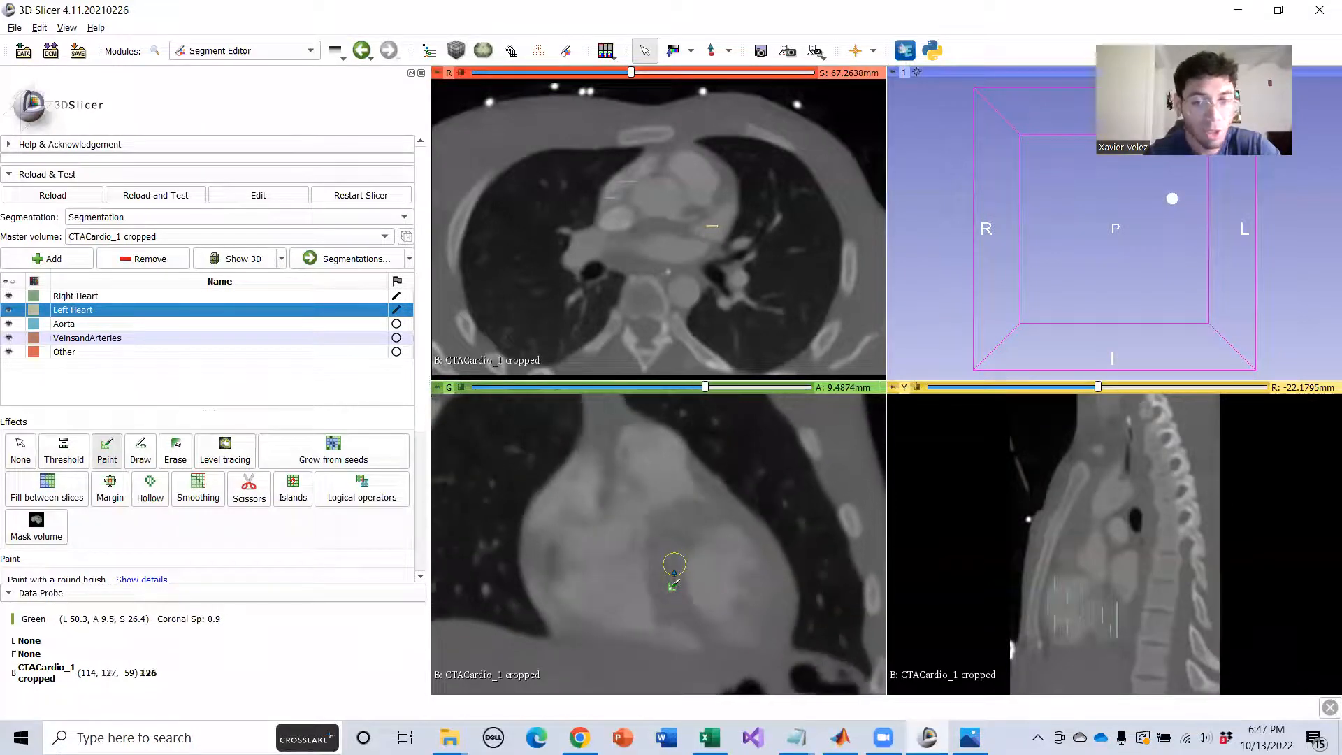
Select the Aorta segment and trace the descending aorta through the axial slices up past the aortic arch.
left_click(60, 324)
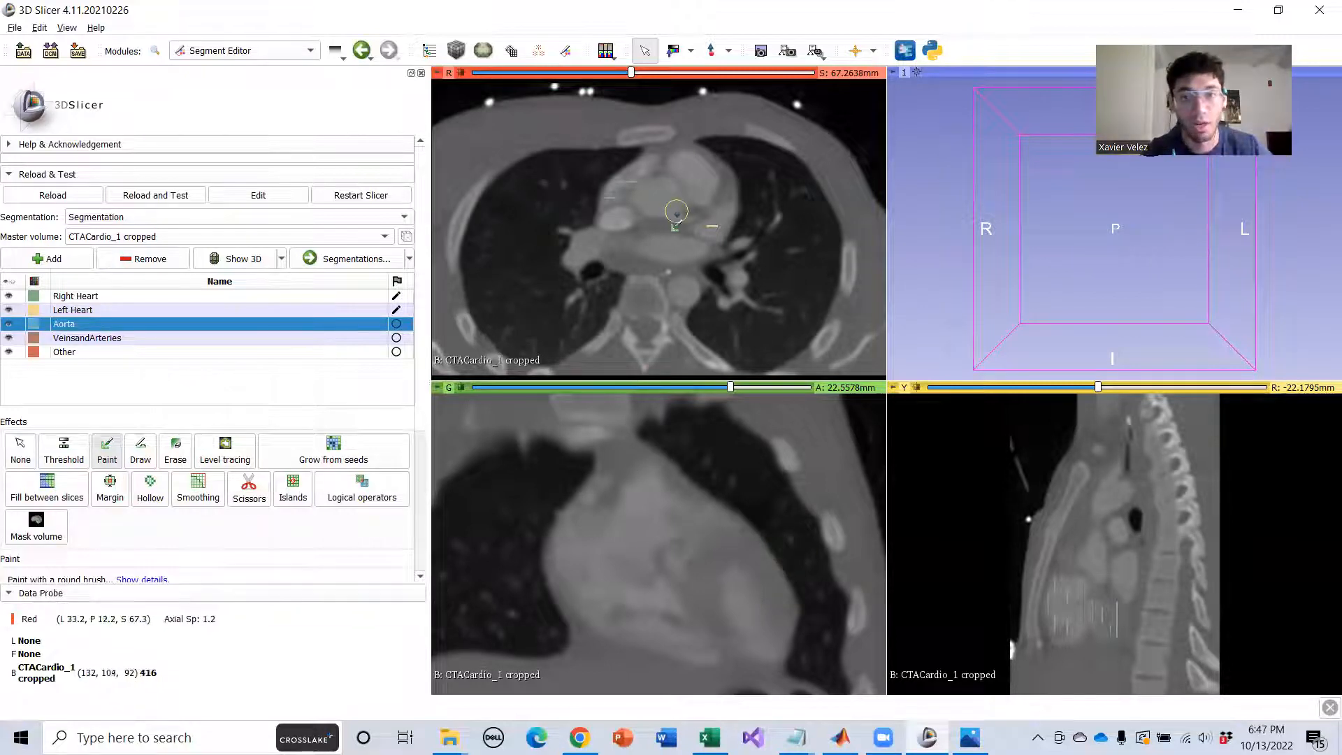
scroll(706, 302, "down", 17)
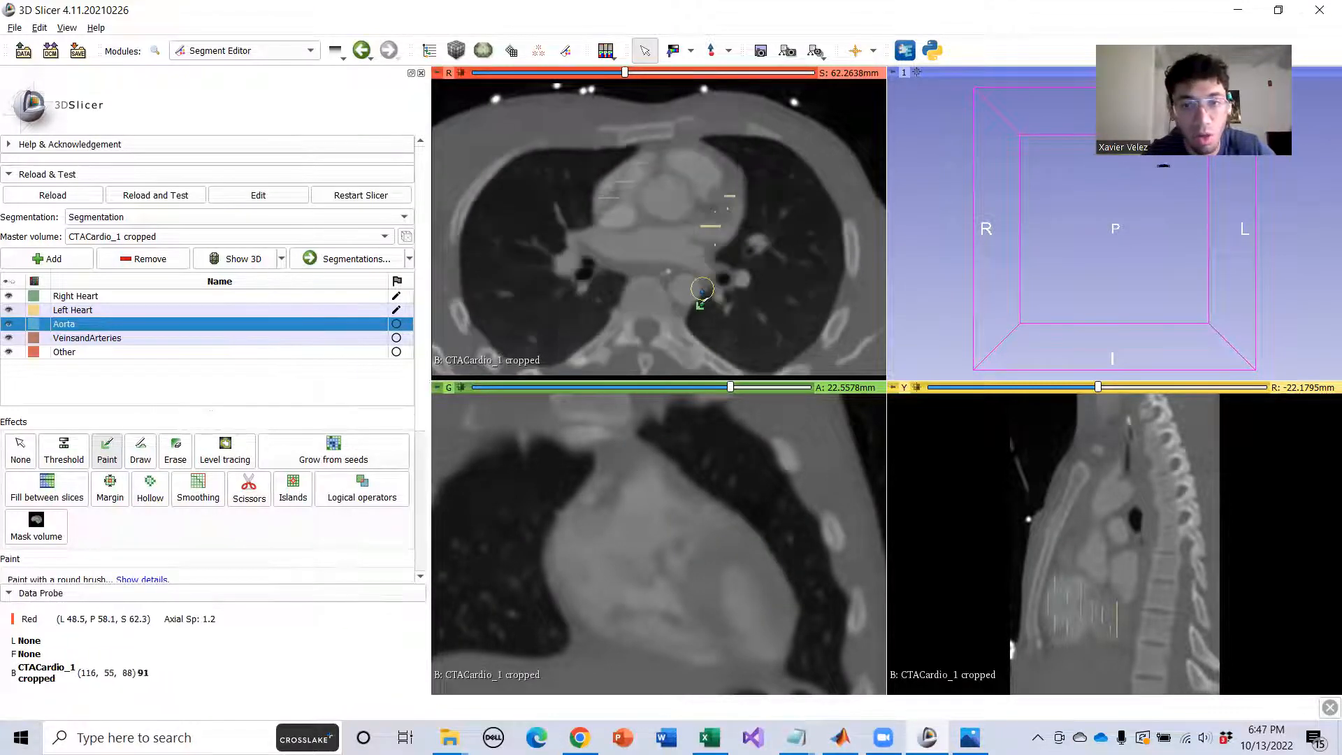
scroll(704, 292, "down", 20)
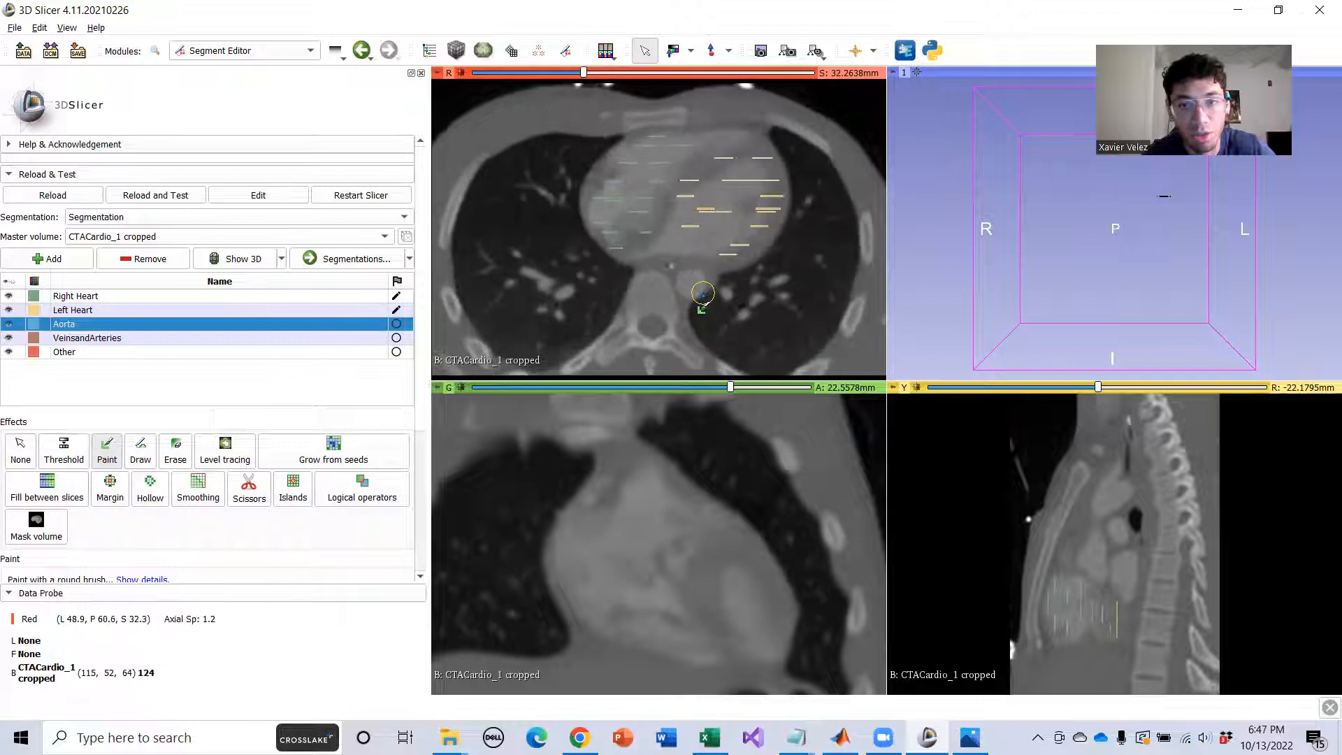
scroll(700, 295, "up", 20)
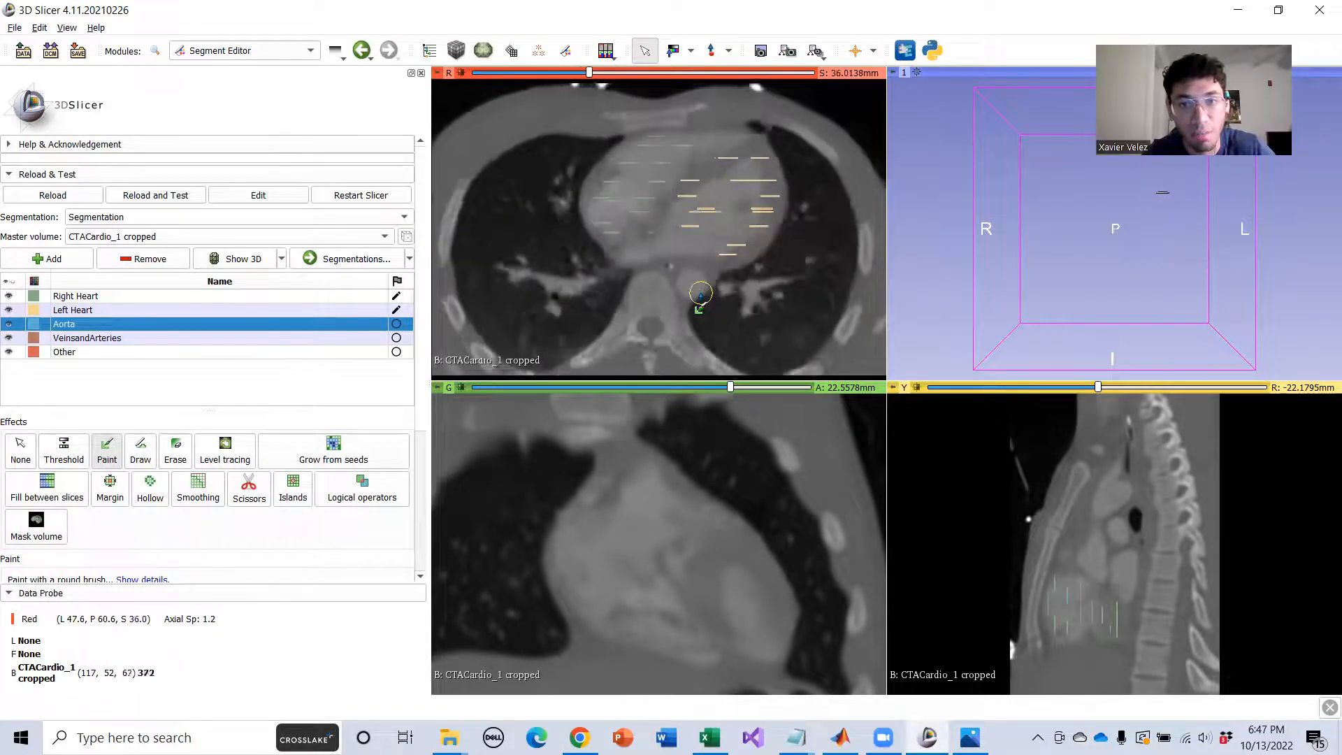
scroll(700, 293, "up", 20)
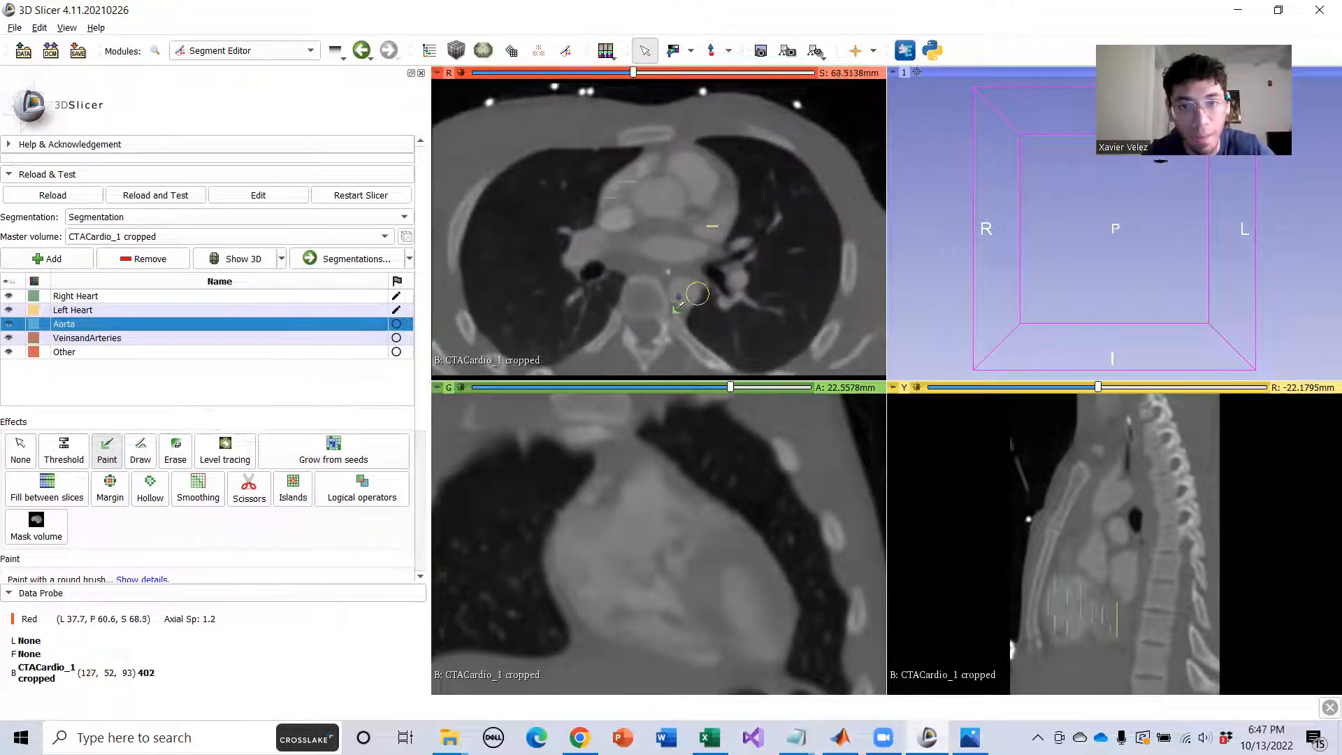
scroll(677, 295, "up", 20)
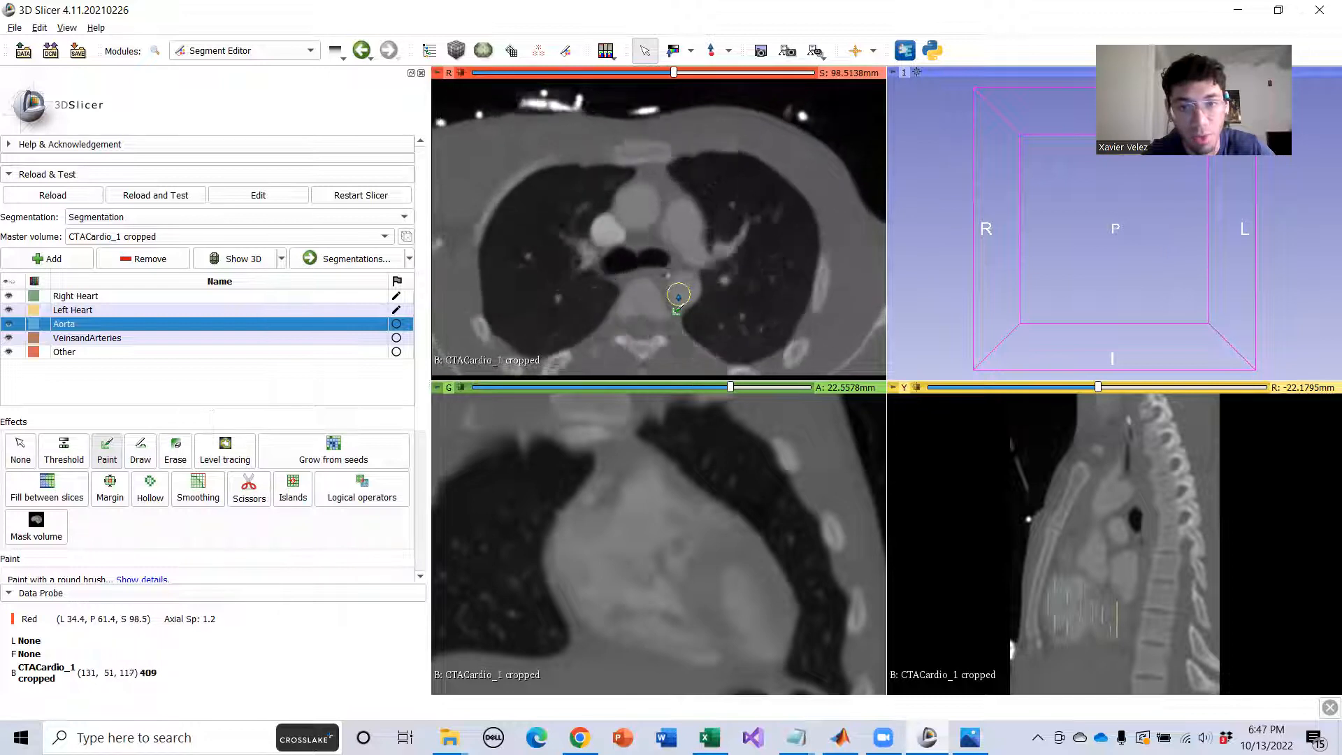
scroll(677, 293, "up", 9)
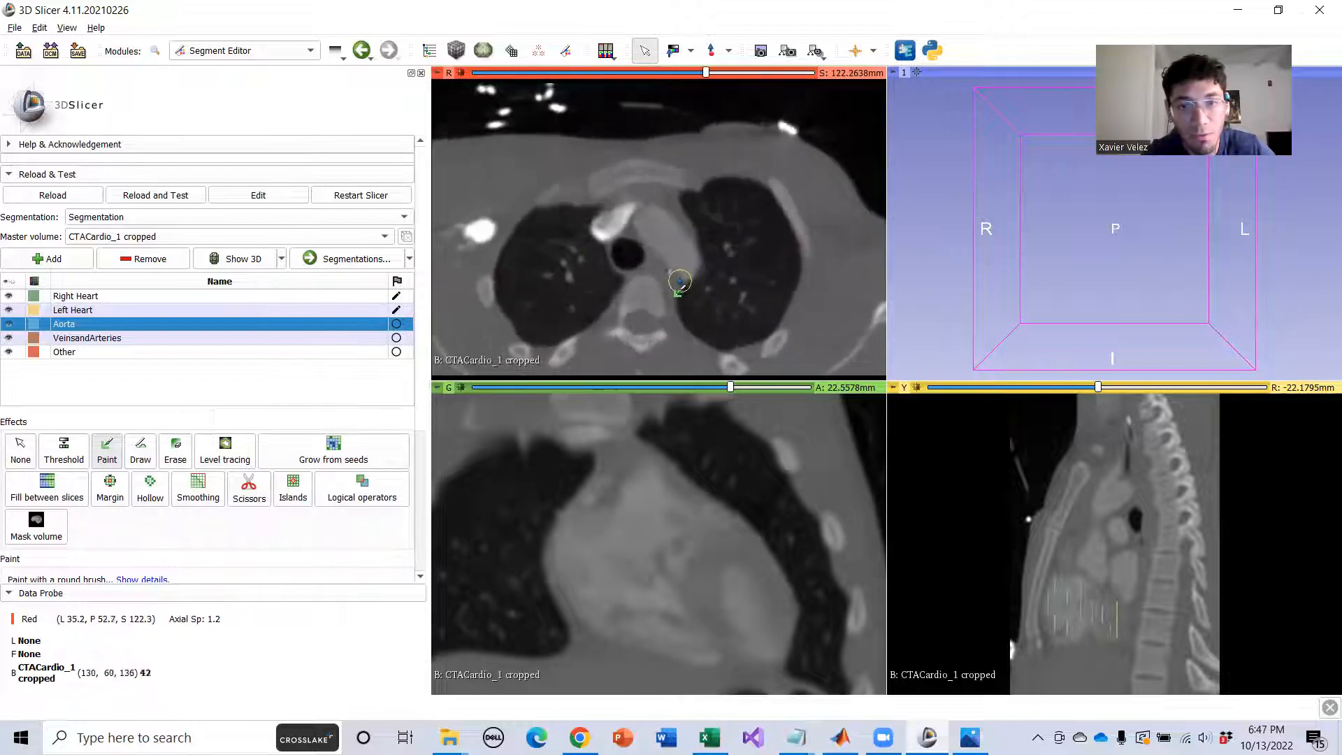
scroll(682, 247, "up", 3)
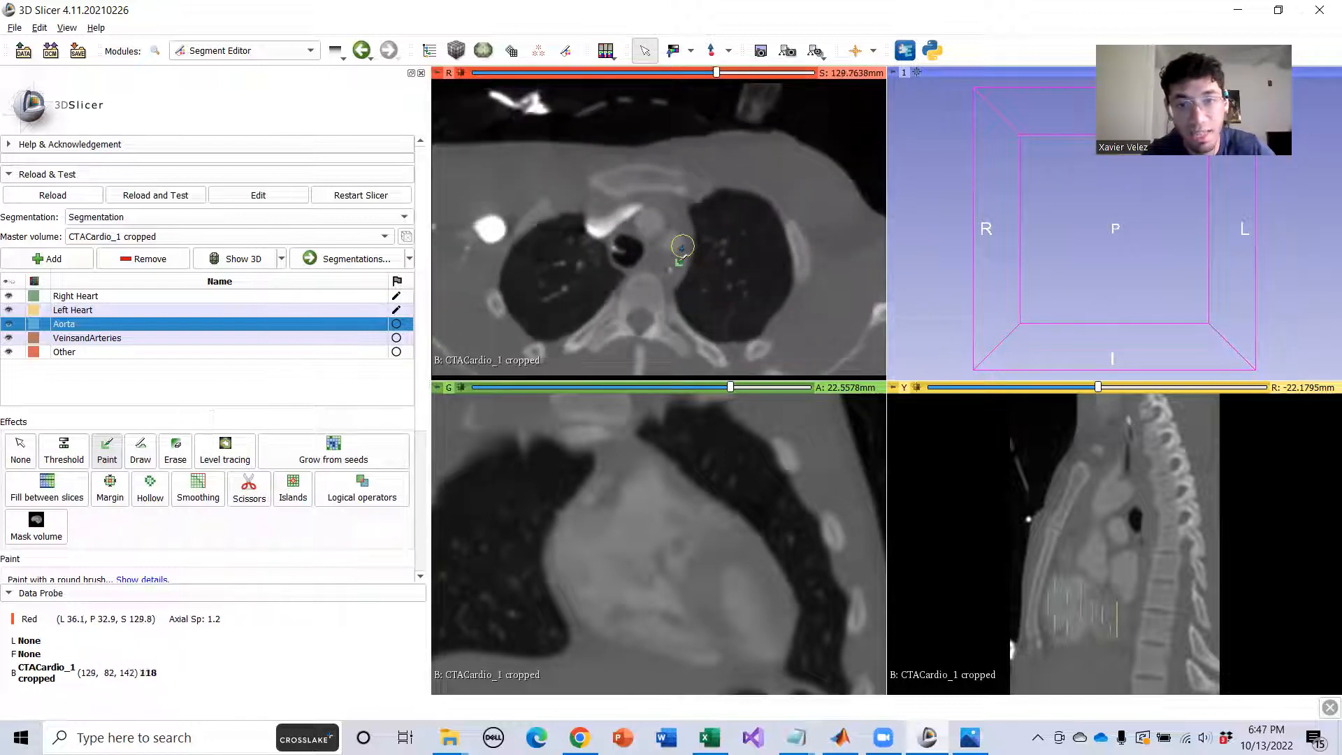
scroll(680, 247, "up", 4)
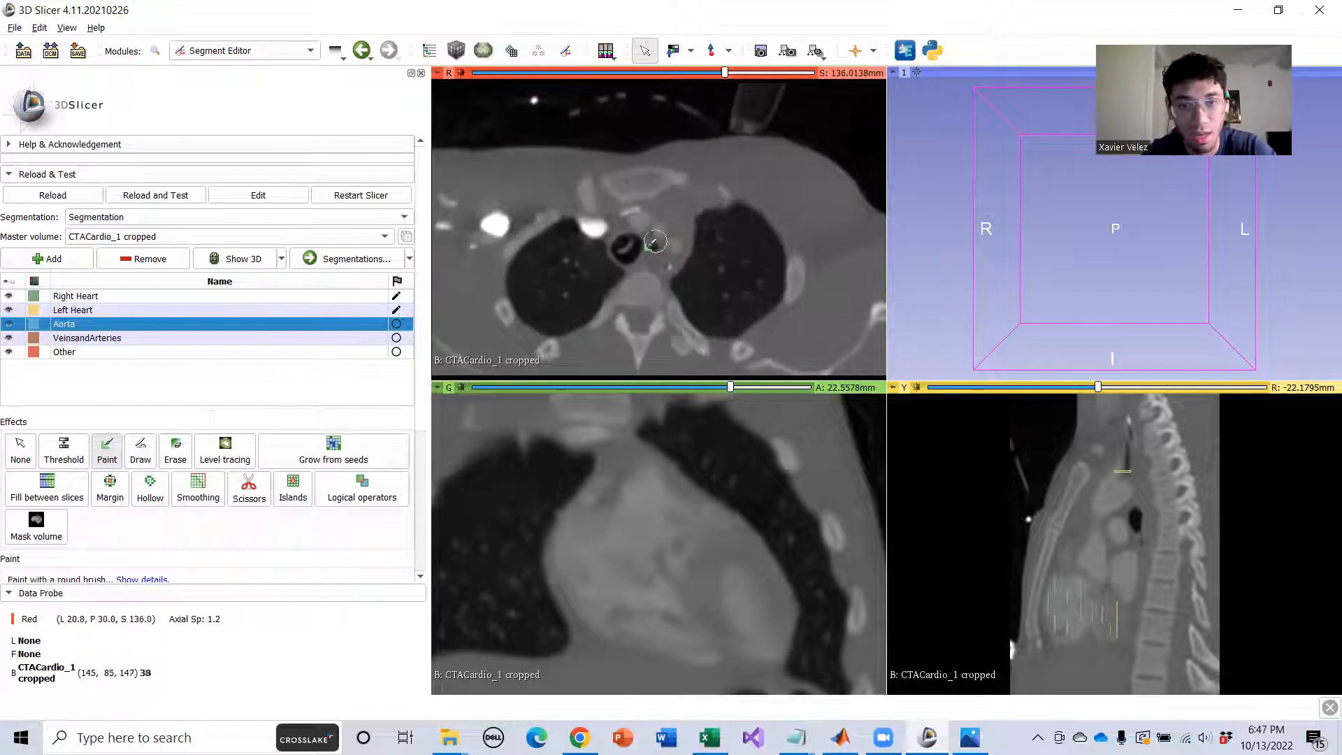
Paint Aorta seeds in the aortic arch in the axial slice at about 126.0 mm and above it at about 132.3 mm.
middle_click_drag(654, 223, 668, 257)
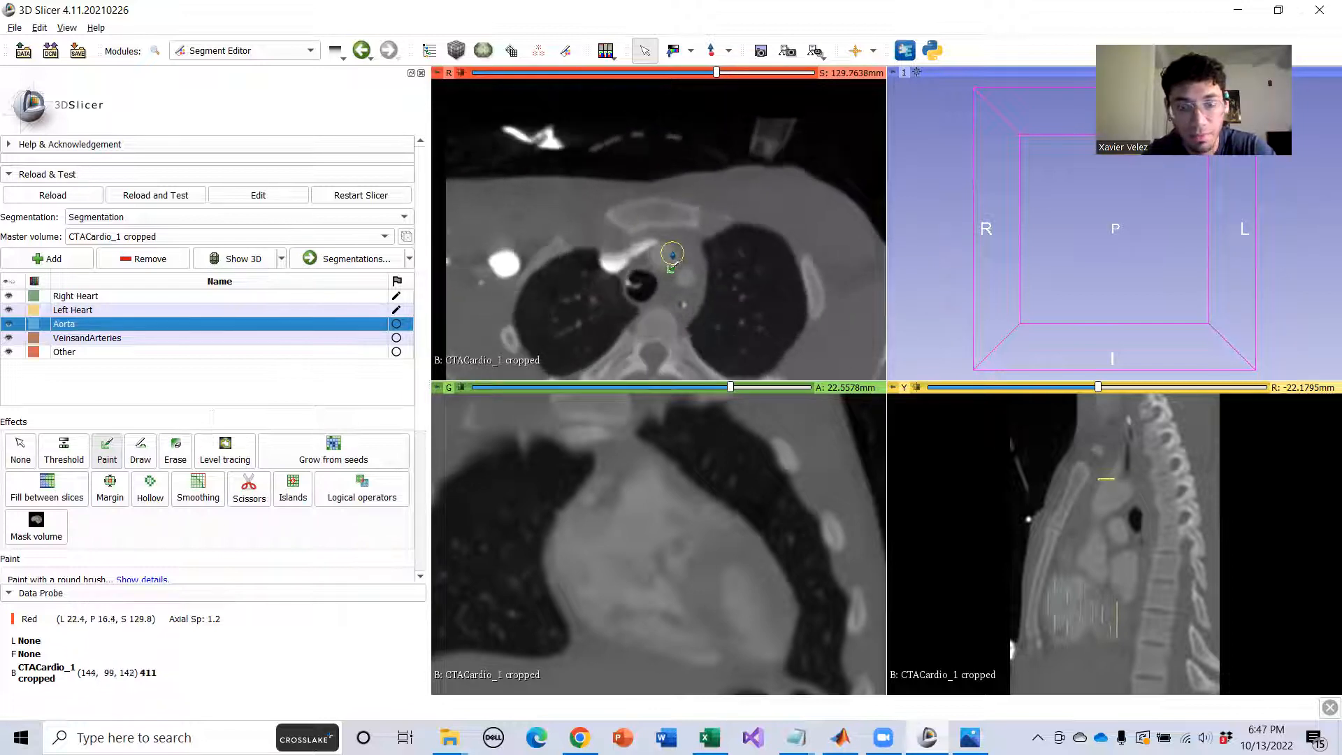
scroll(674, 304, "down", 2, "ctrl")
scroll(707, 261, "up", 3)
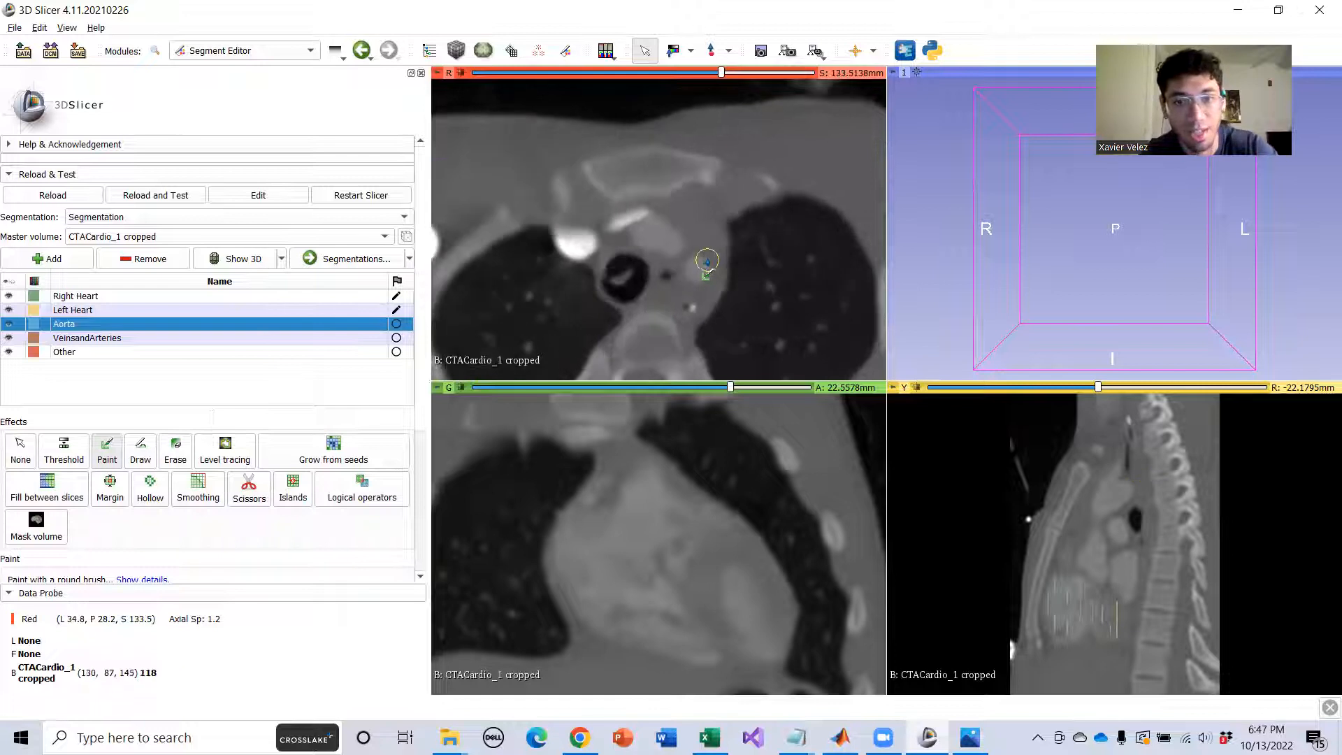
scroll(699, 264, "down", 2)
scroll(686, 269, "down", 20)
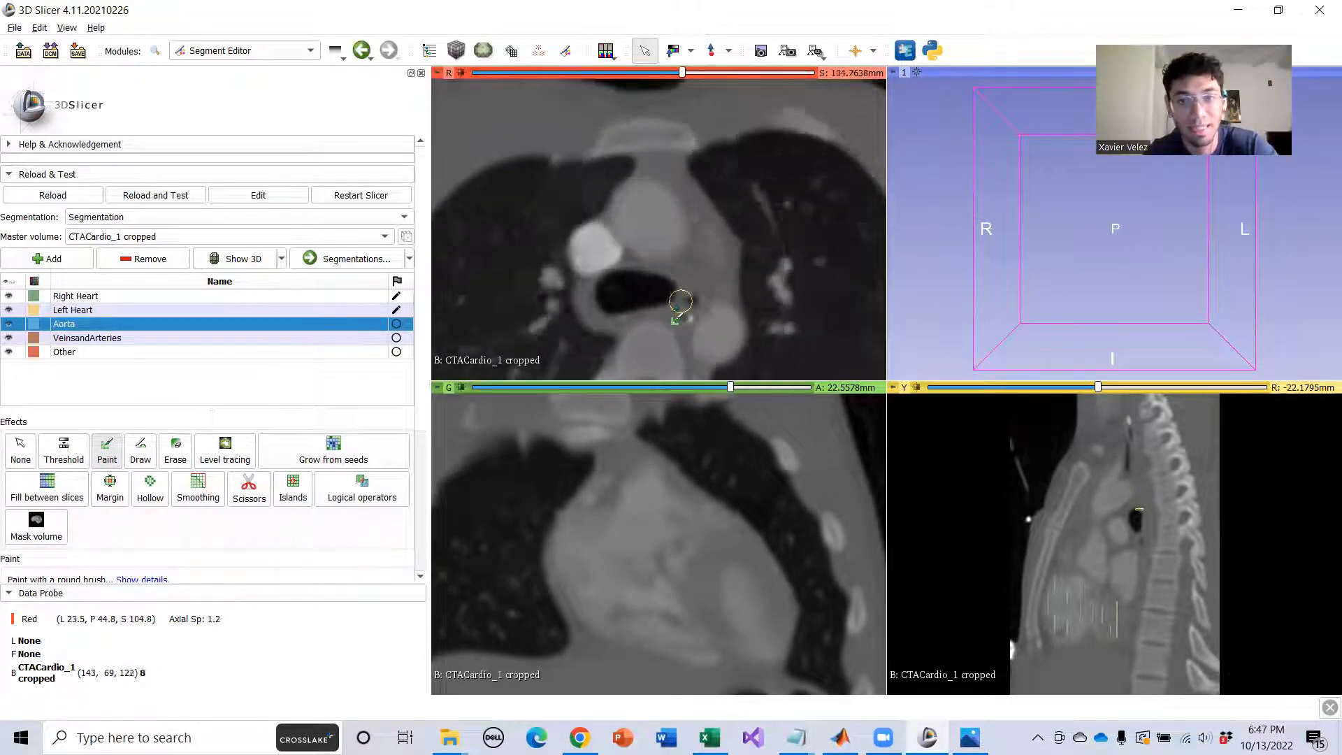
scroll(678, 303, "down", 1)
scroll(671, 300, "up", 20)
scroll(673, 292, "up", 6)
scroll(672, 280, "down", 9)
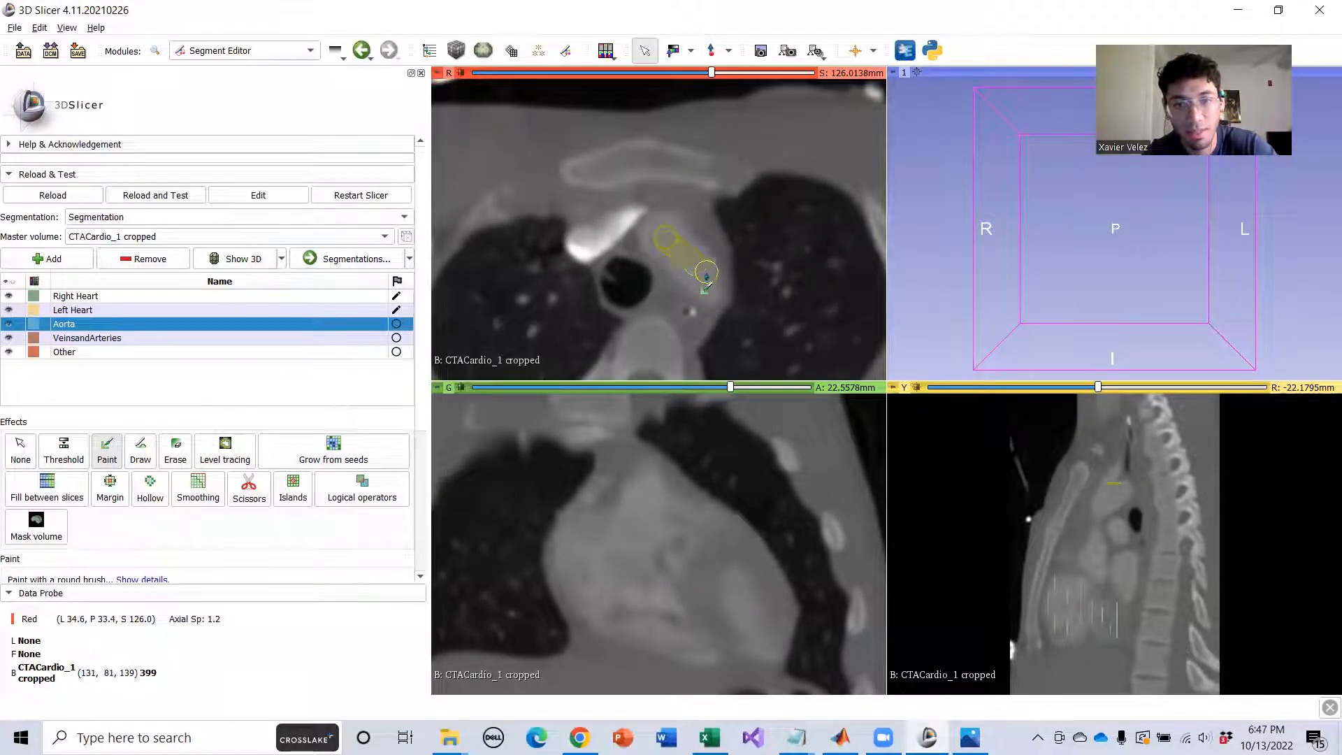
left_click_drag(706, 277, 708, 284)
scroll(672, 278, "up", 5)
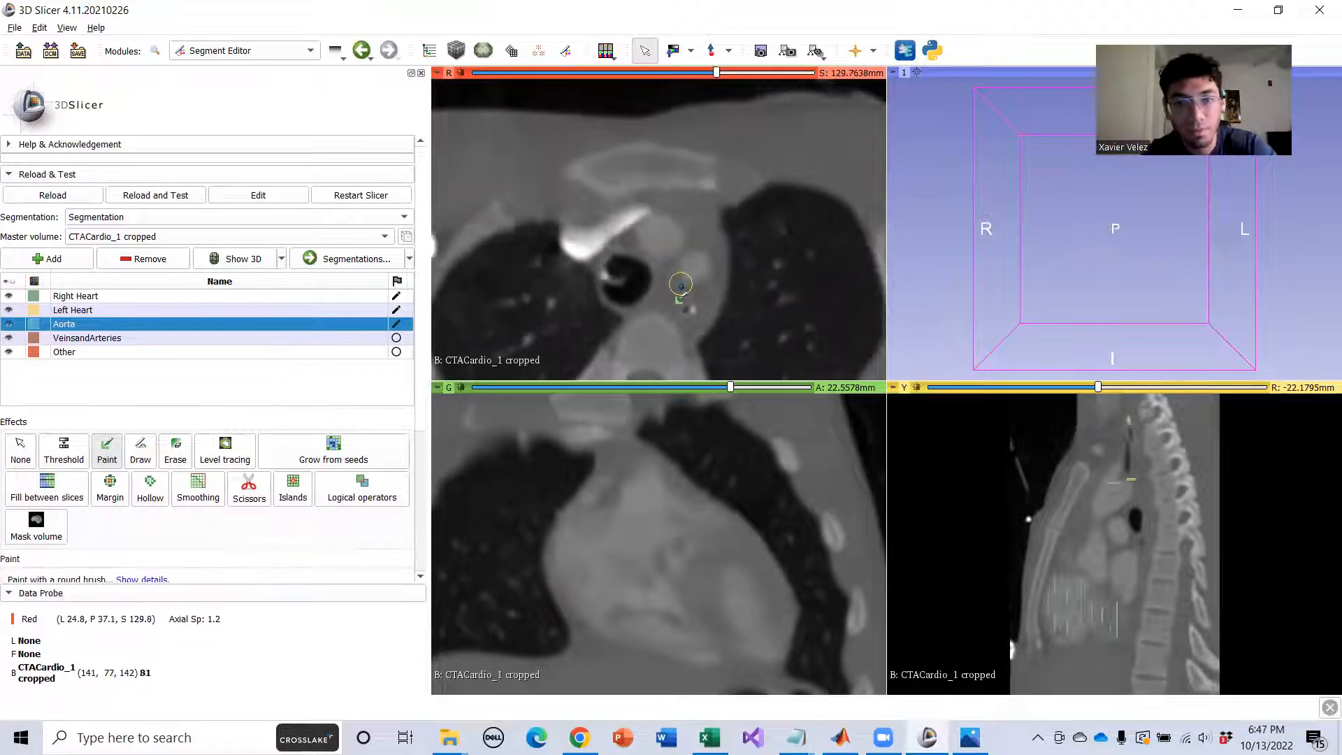
left_click_drag(671, 236, 672, 238)
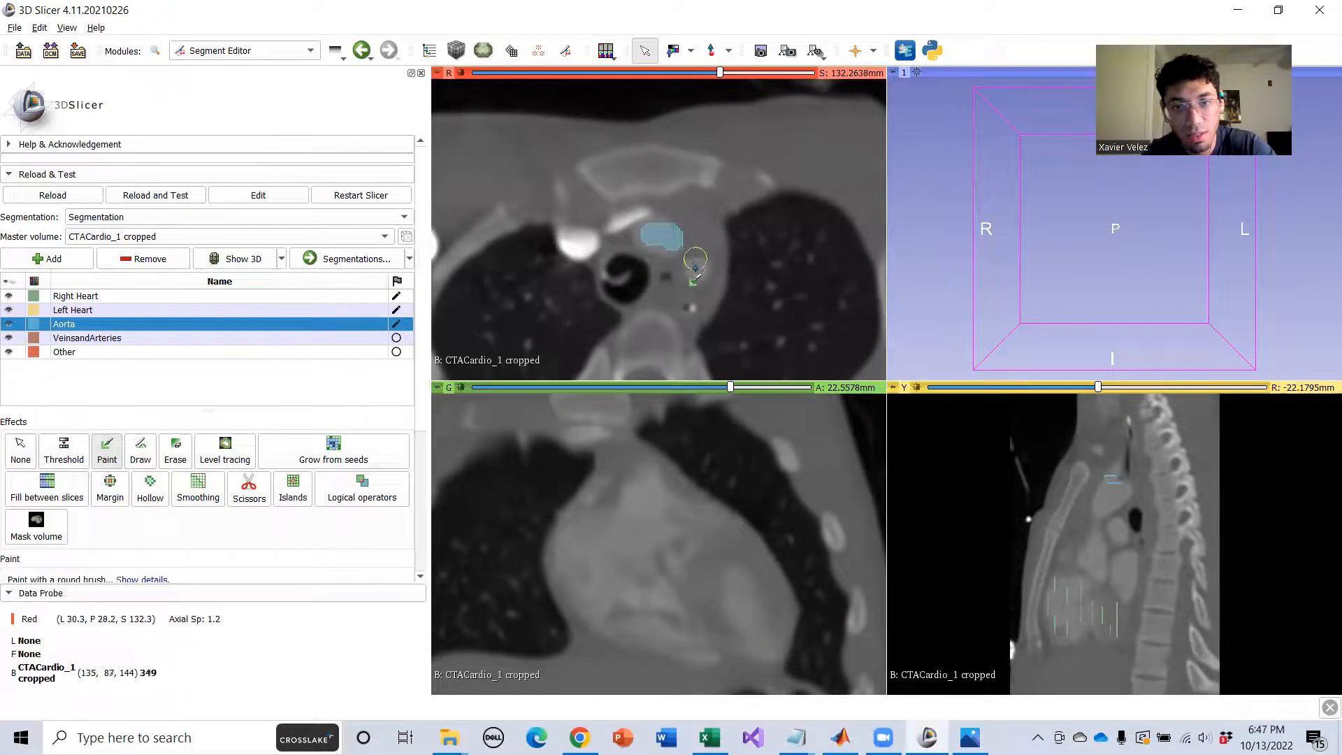
Paint Aorta seeds along the aortic arch in the axial slice at about 117.3 mm and in both aortic sections at about 109.8 mm.
scroll(664, 271, "down", 11)
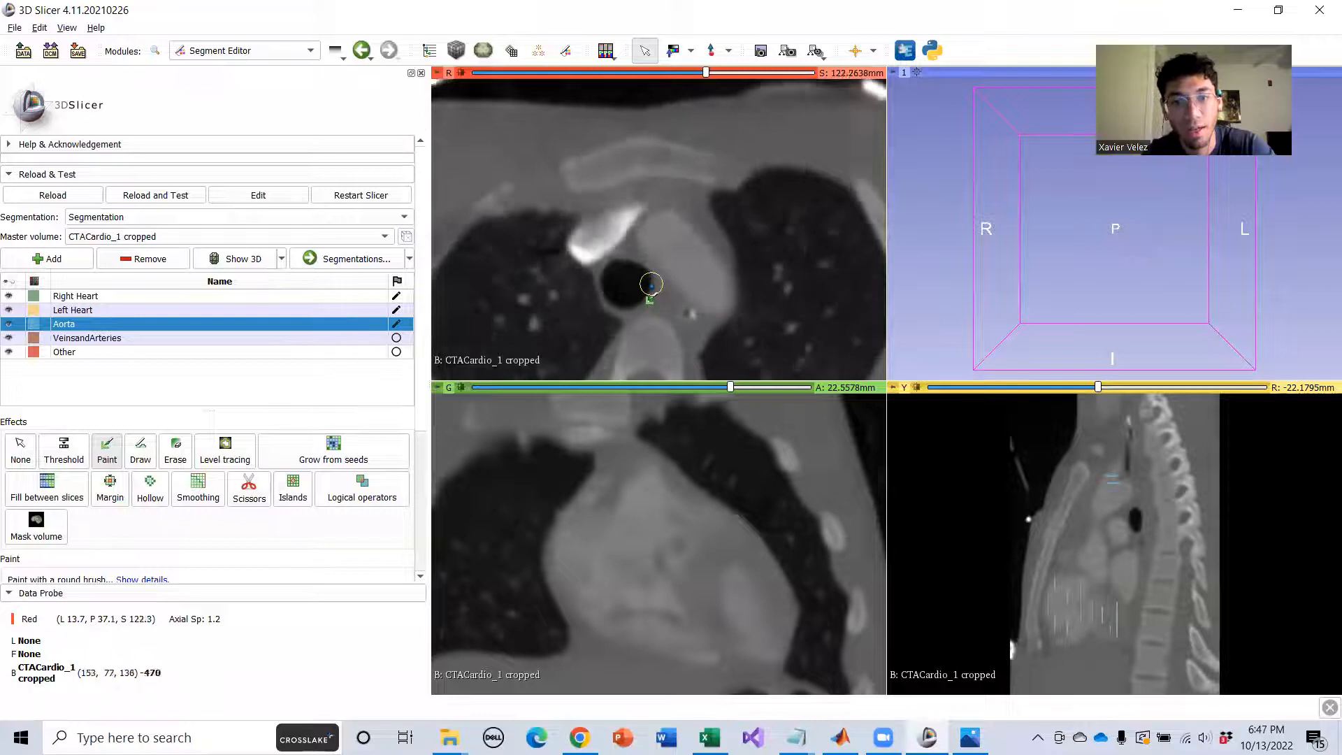
scroll(655, 221, "down", 1)
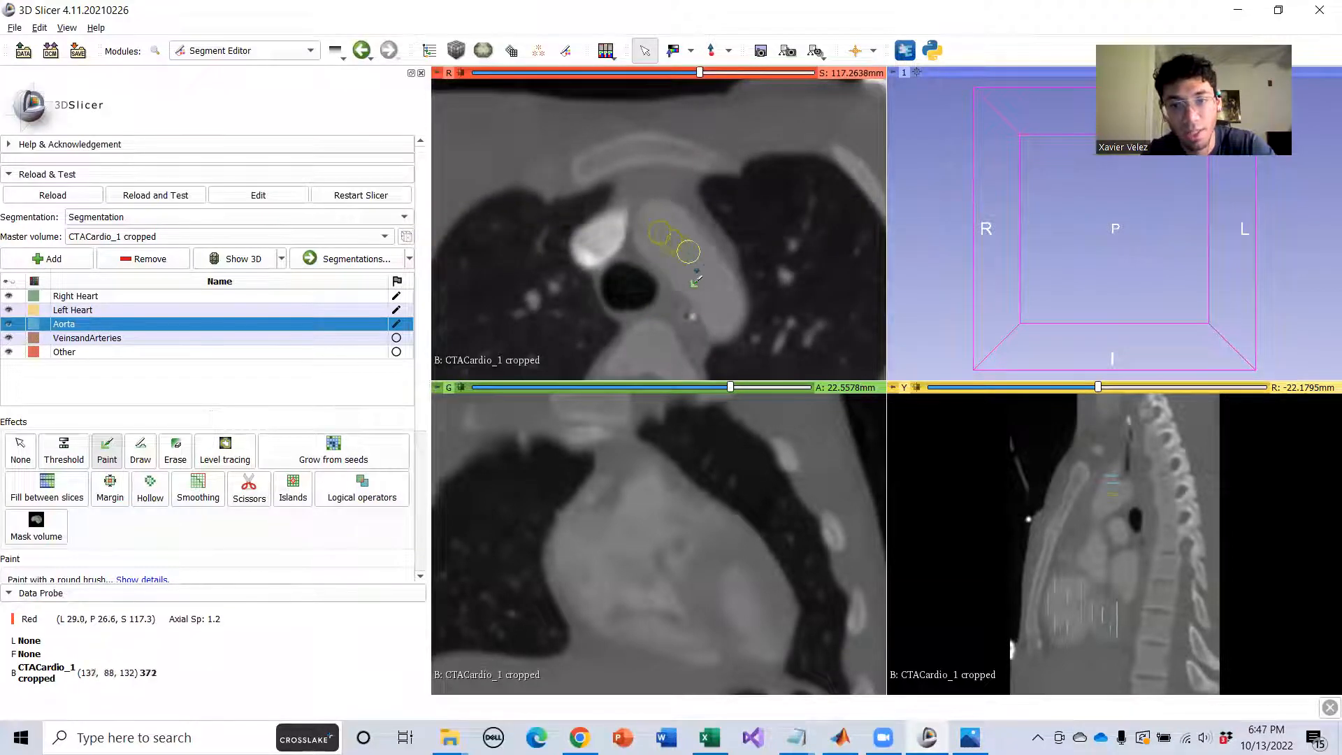
left_click_drag(729, 309, 727, 308)
scroll(706, 280, "down", 6)
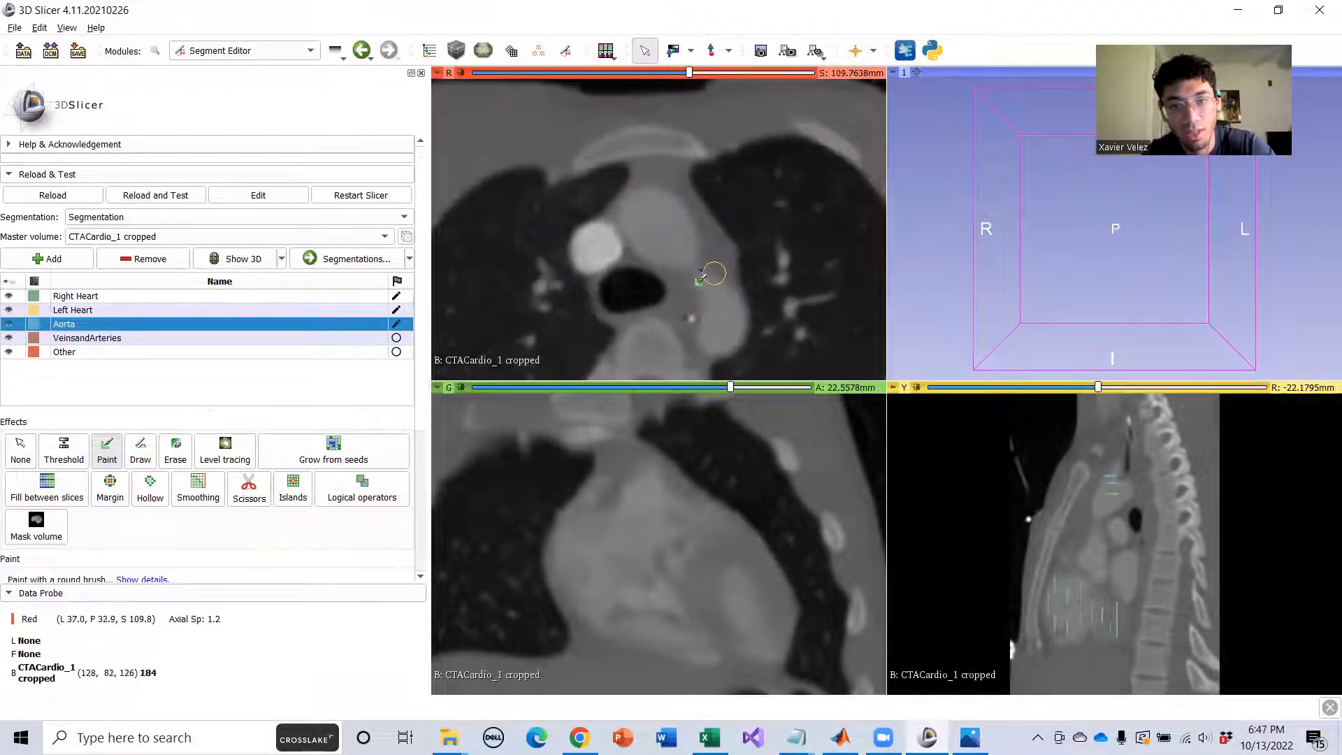
left_click_drag(648, 216, 681, 250)
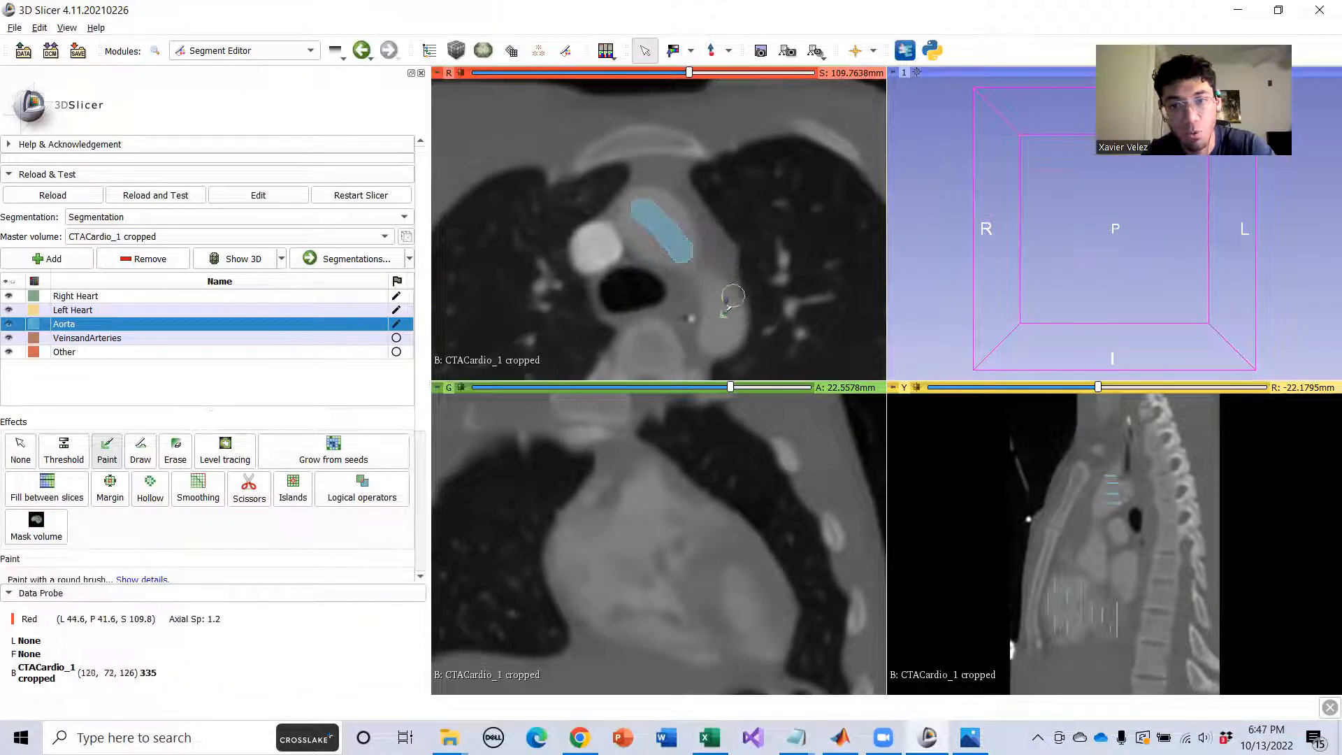
left_click_drag(722, 329, 722, 330)
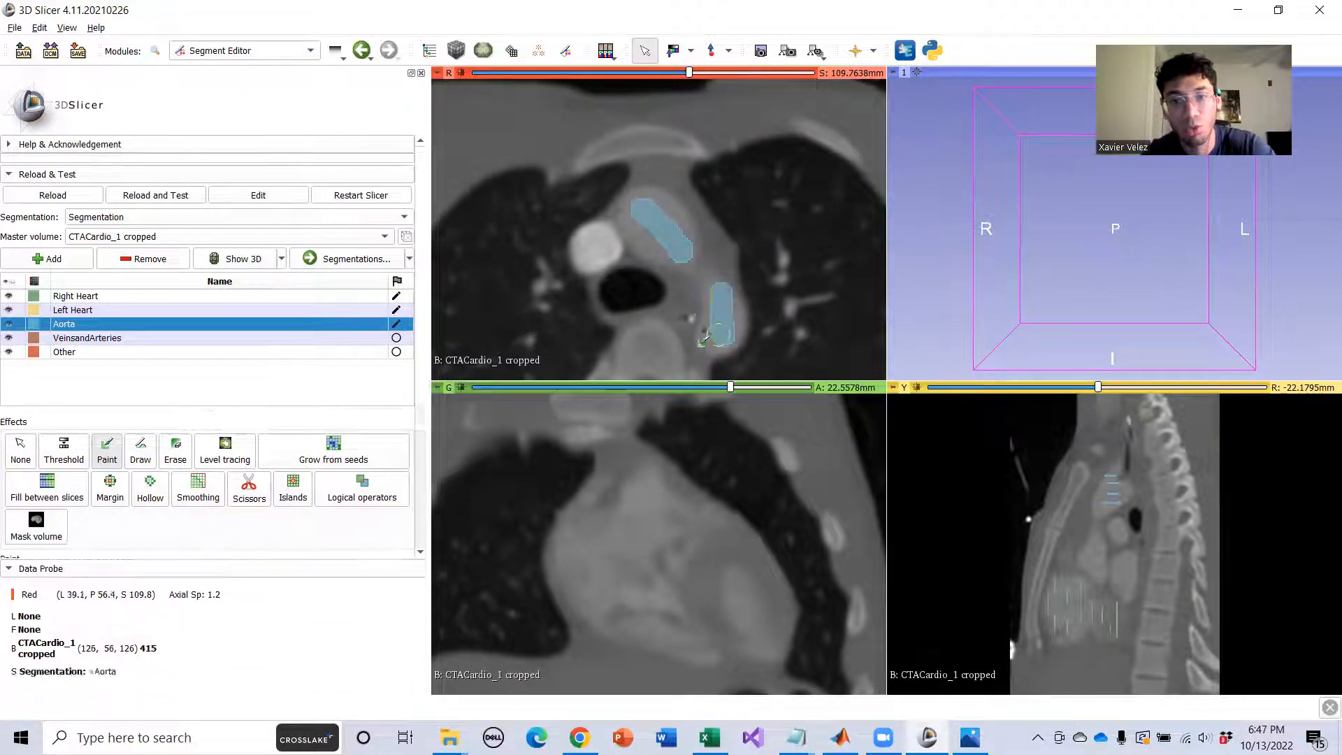
Paint Aorta seeds in the ascending and descending aorta in the axial slices at about 101.0 mm and 91.0 mm.
scroll(654, 292, "down", 7)
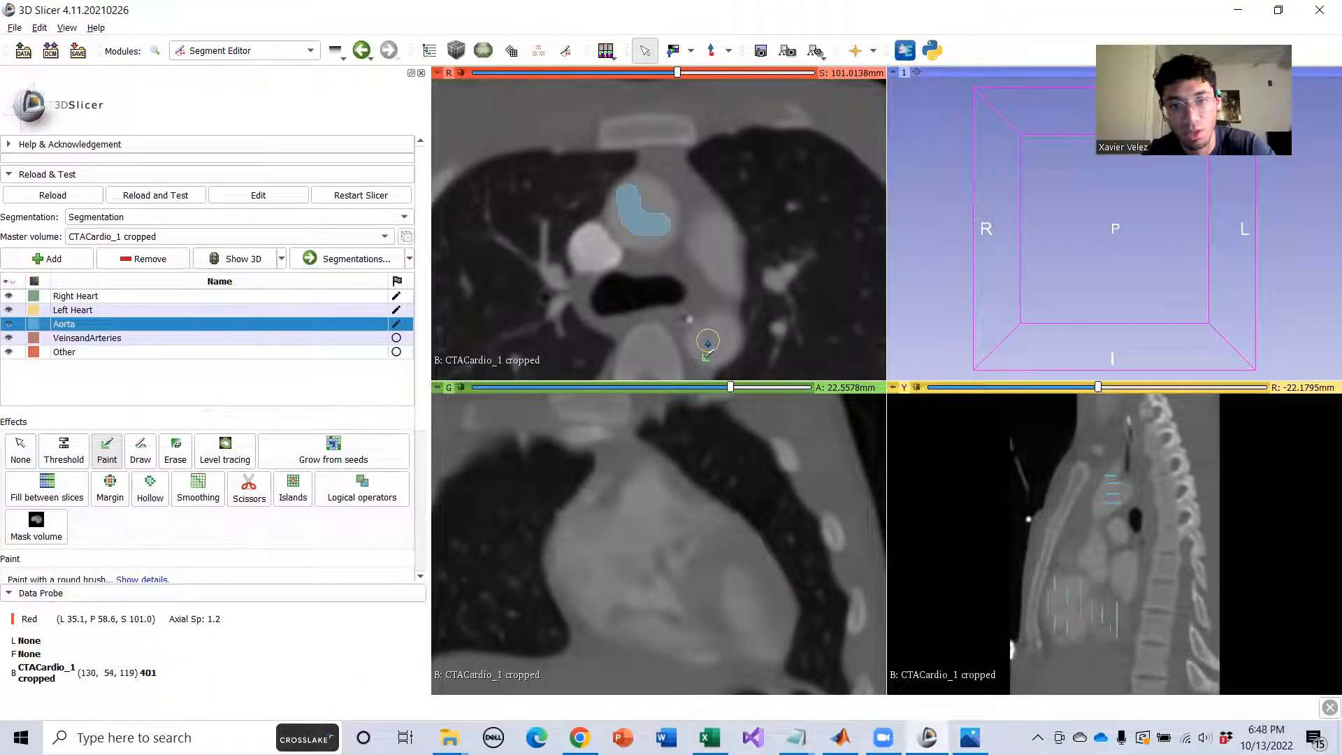
left_click_drag(716, 341, 707, 328)
middle_click_drag(610, 291, 596, 249)
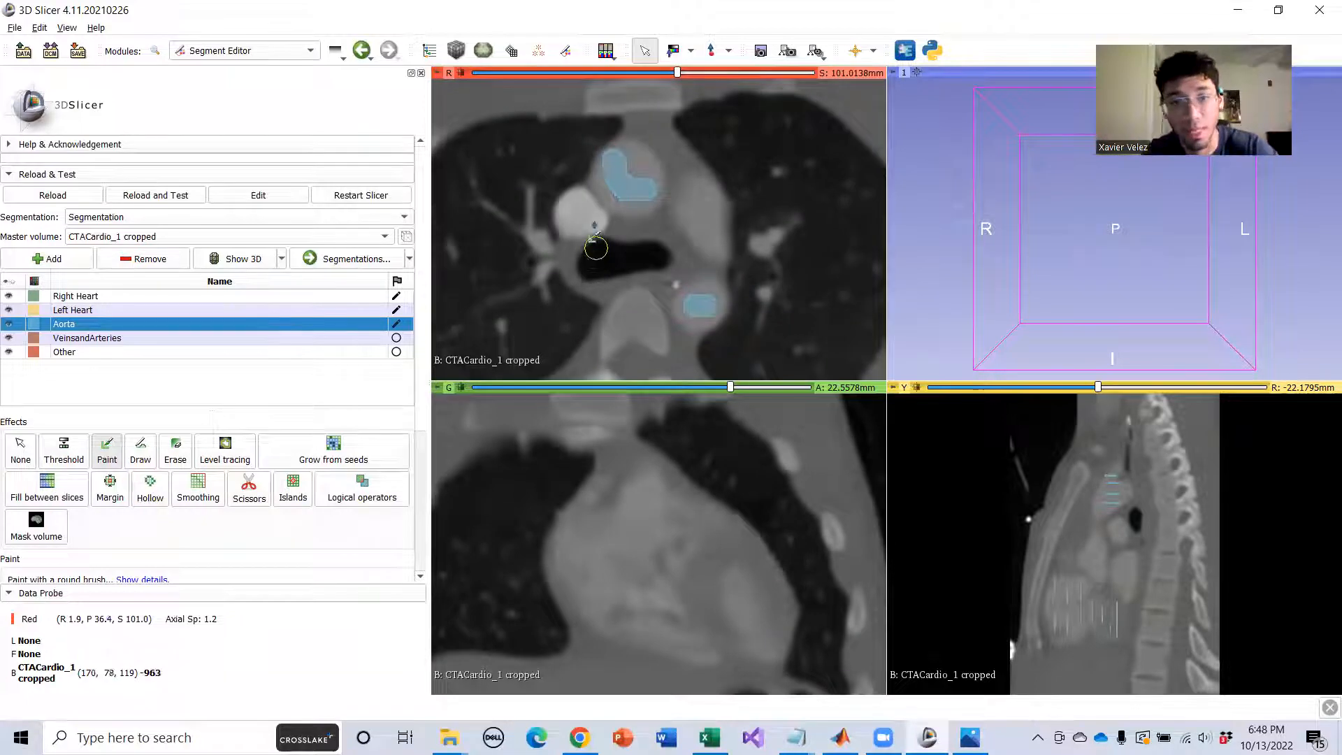
scroll(608, 168, "down", 6)
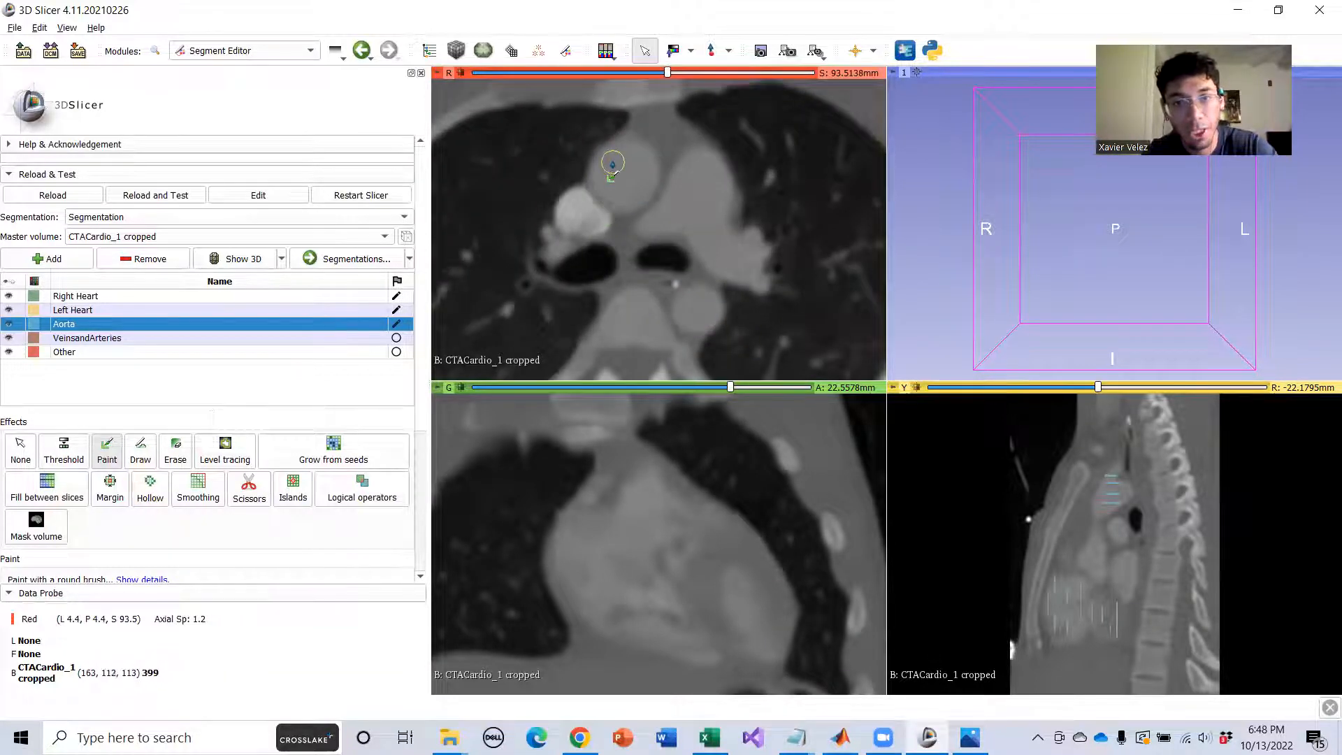
scroll(675, 292, "down", 2)
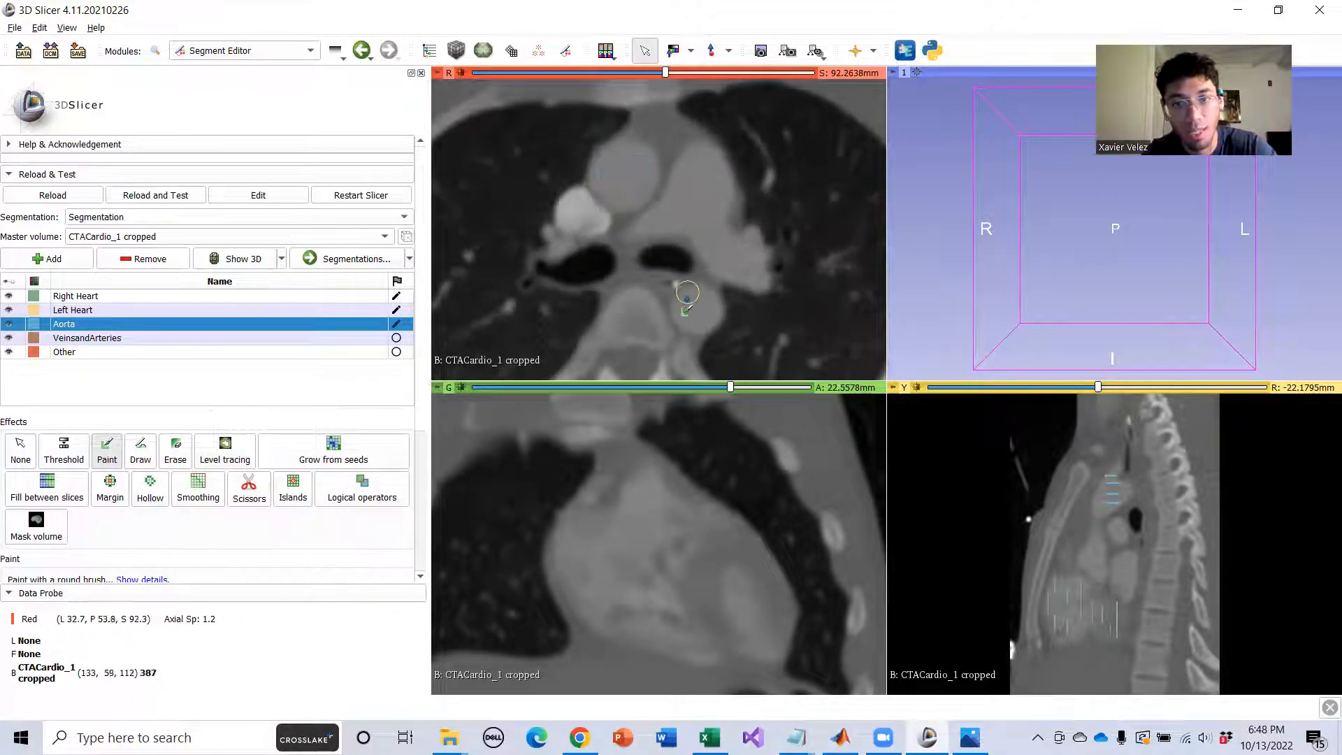
left_click(706, 308)
left_click(626, 176)
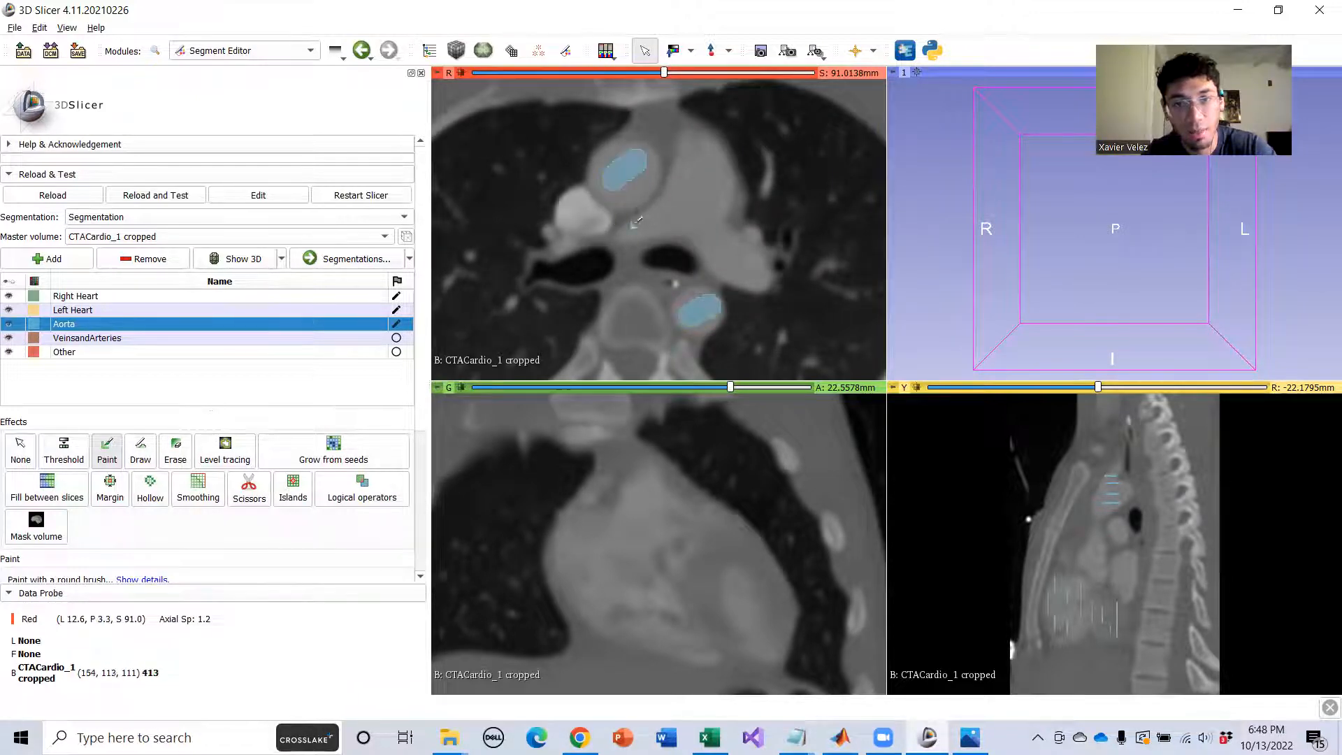
Paint Aorta seeds in the ascending and descending aorta in the axial slices at about 81.0 mm and 72.3 mm.
scroll(618, 182, "down", 8)
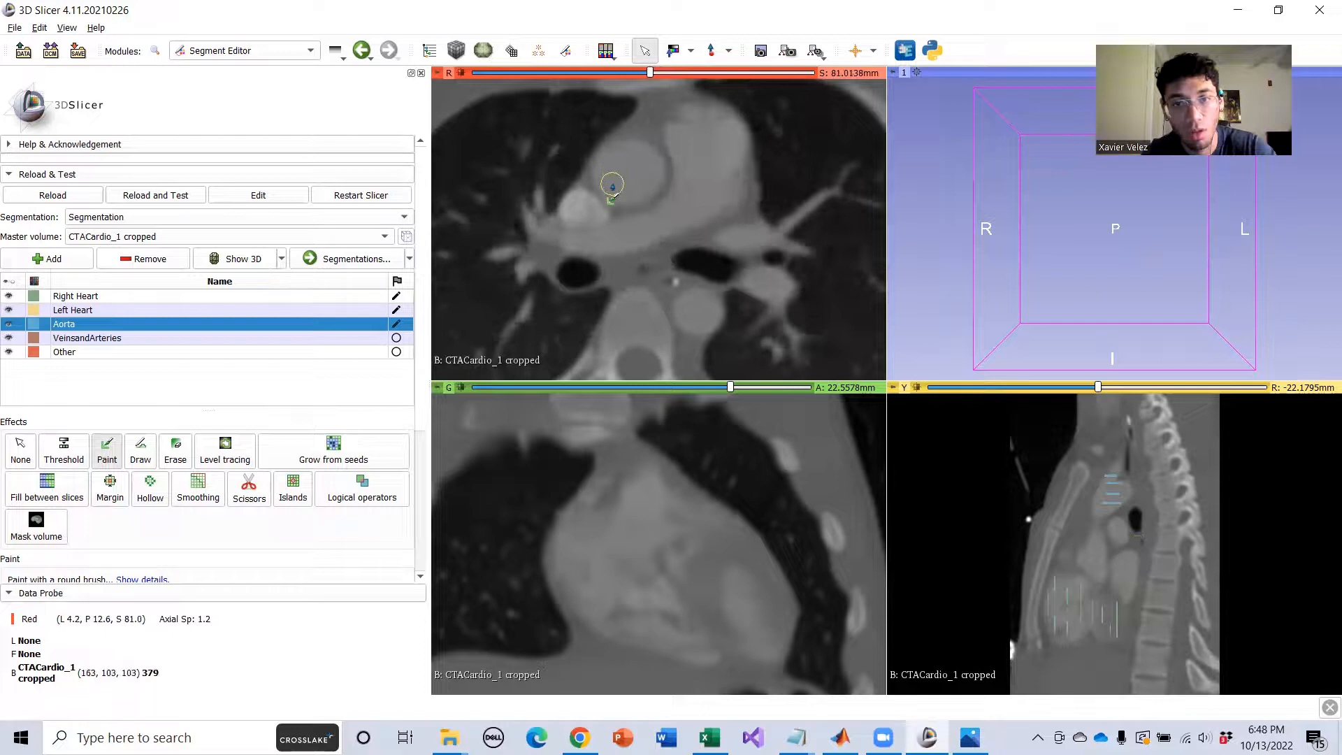
left_click_drag(638, 168, 640, 167)
left_click(694, 315)
scroll(633, 224, "down", 7)
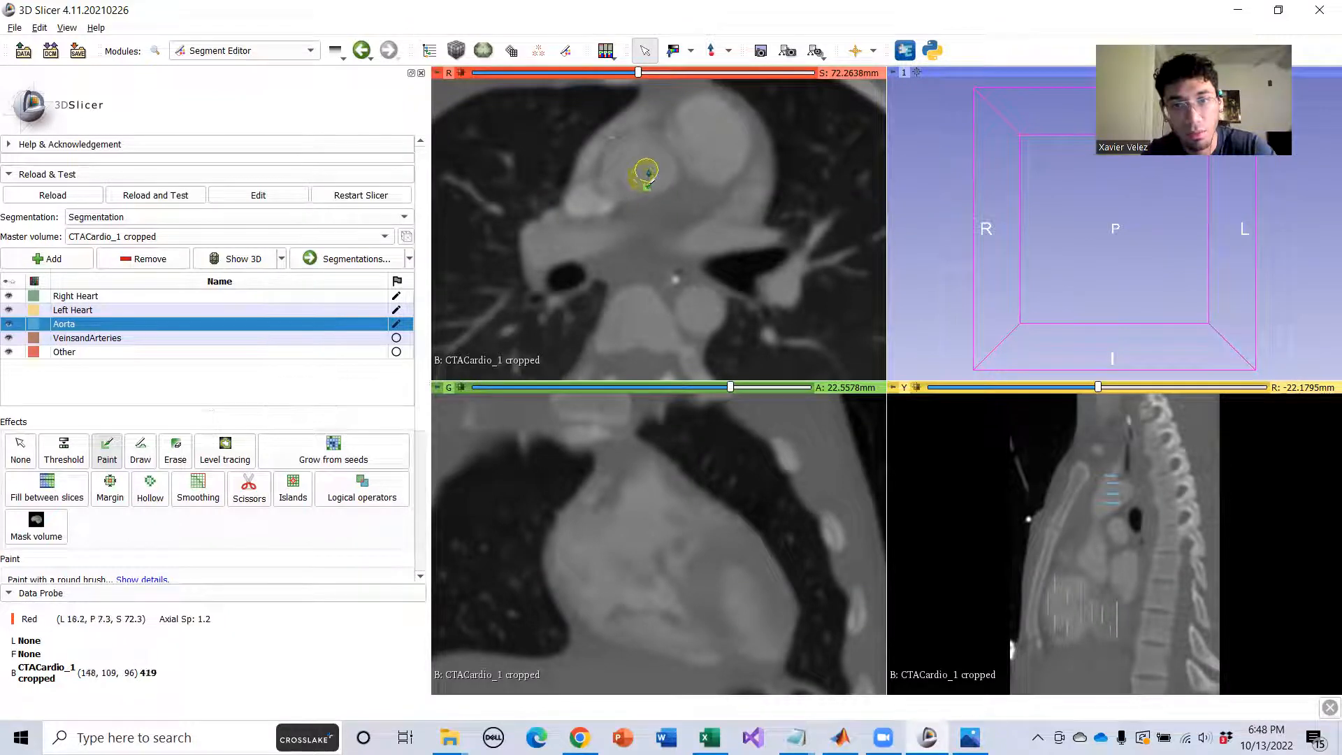
left_click(705, 306)
Follow the descending aorta down beside the spine and paint Aorta seeds in the axial slices at about 42.3 mm and 36.0 mm.
scroll(636, 272, "down", 15)
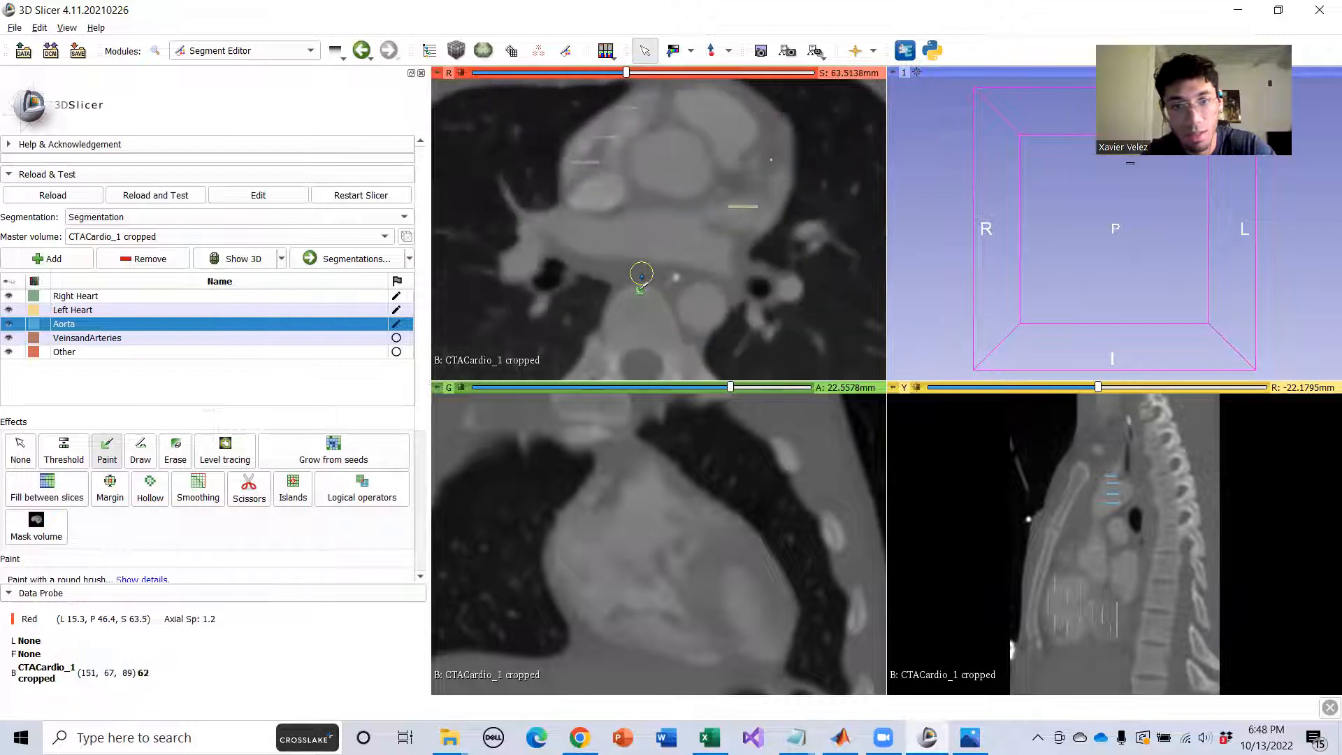
scroll(641, 274, "up", 15)
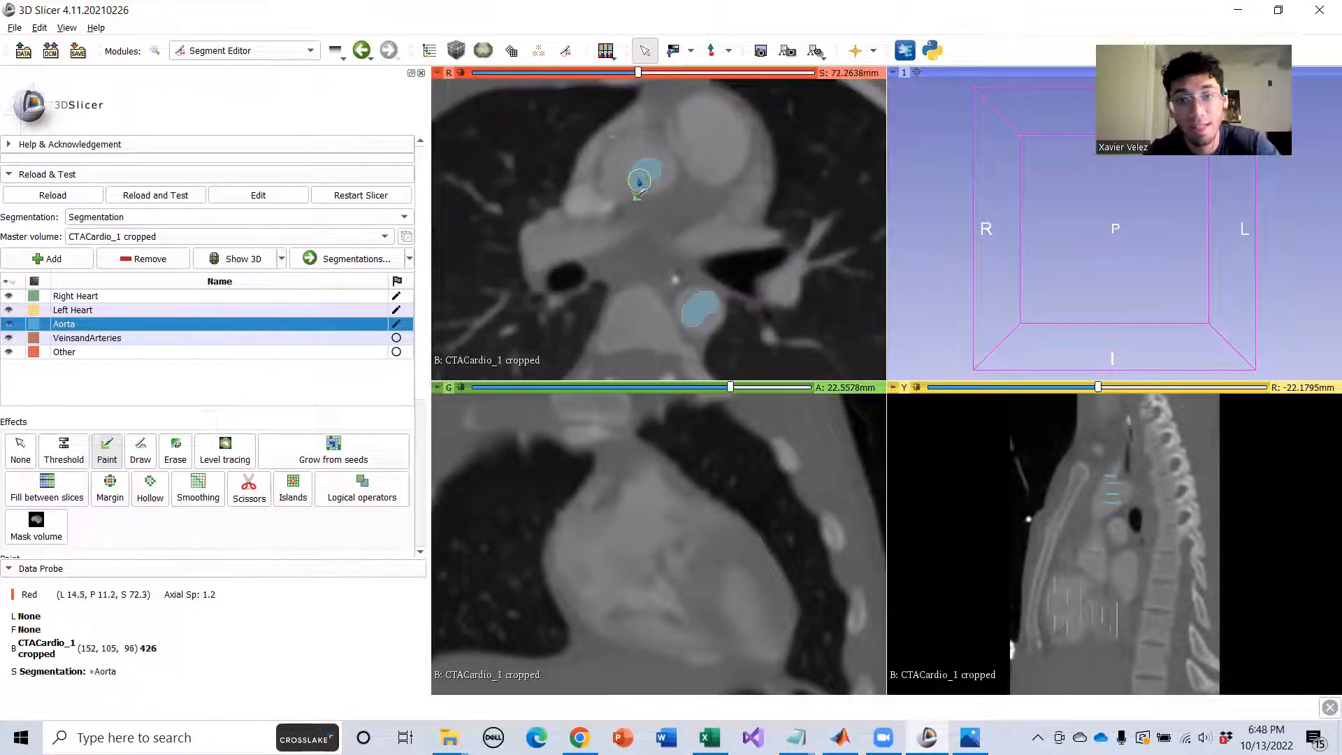
scroll(686, 299, "down", 10)
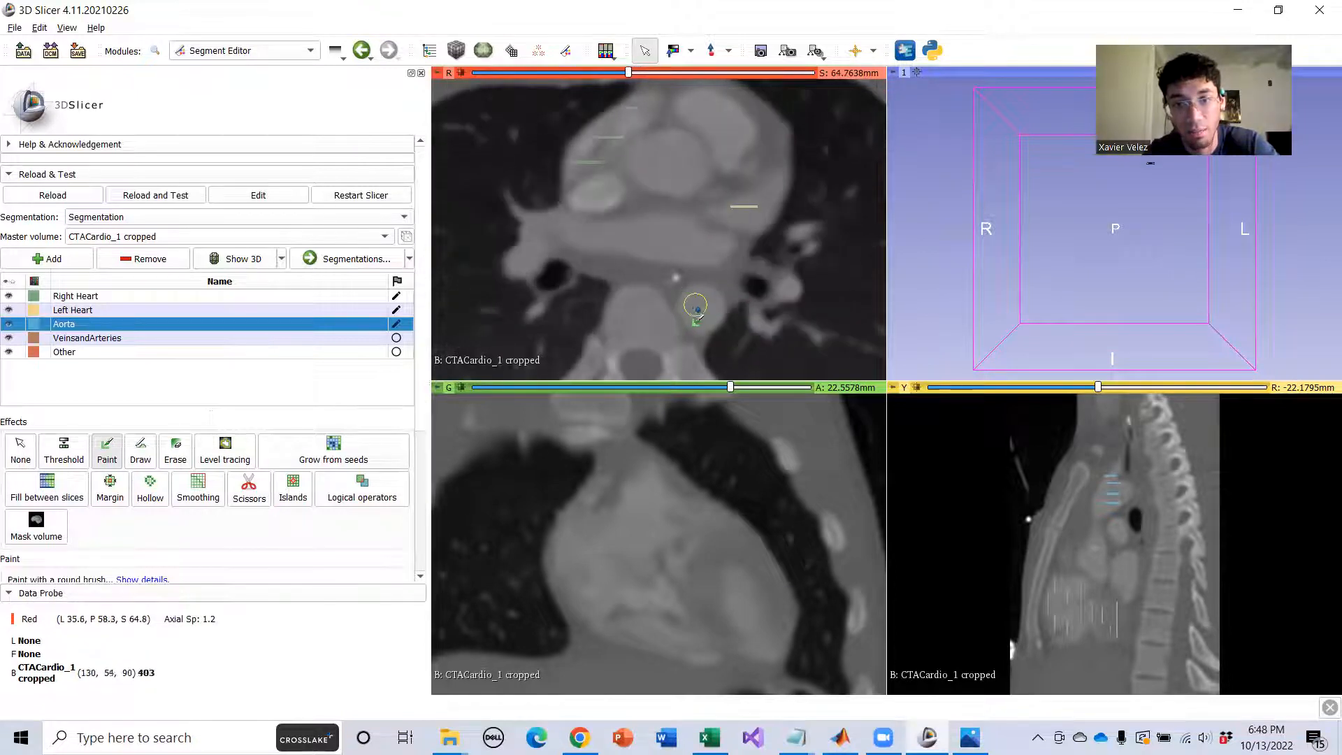
scroll(697, 313, "down", 7)
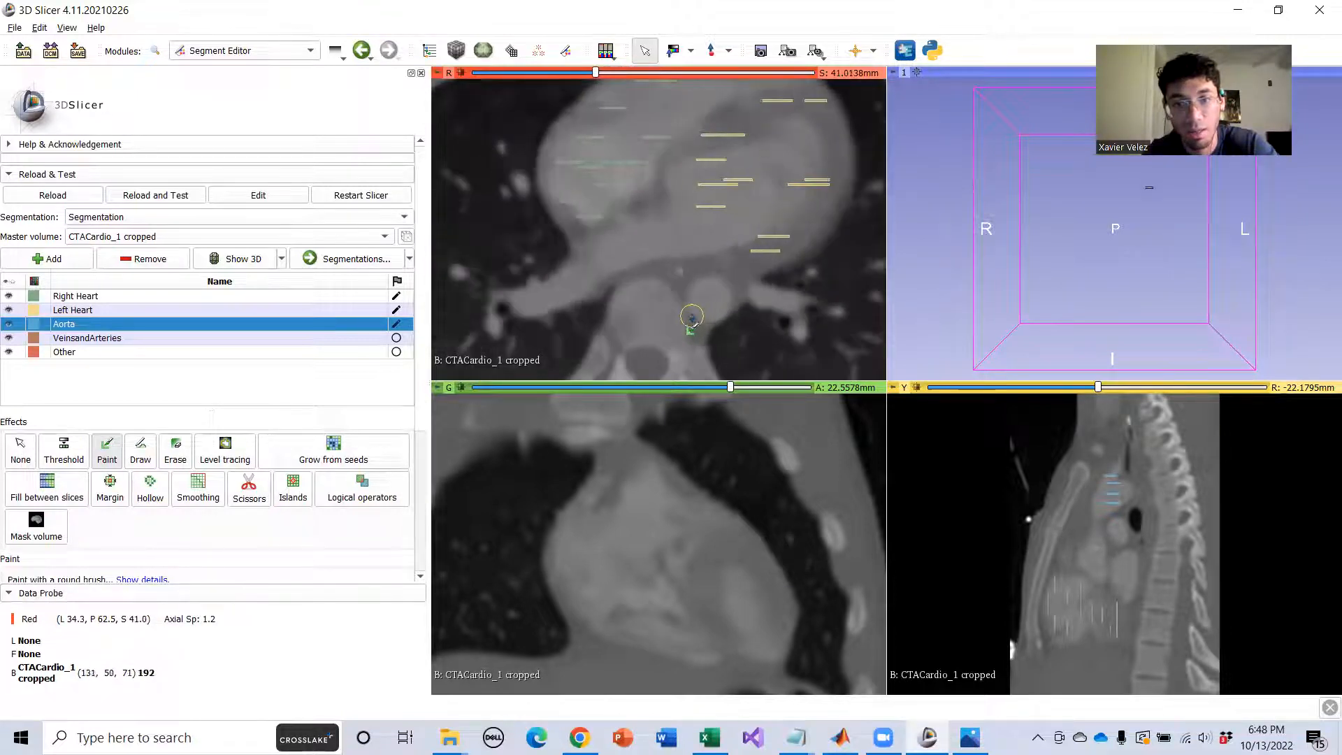
scroll(692, 312, "up", 14)
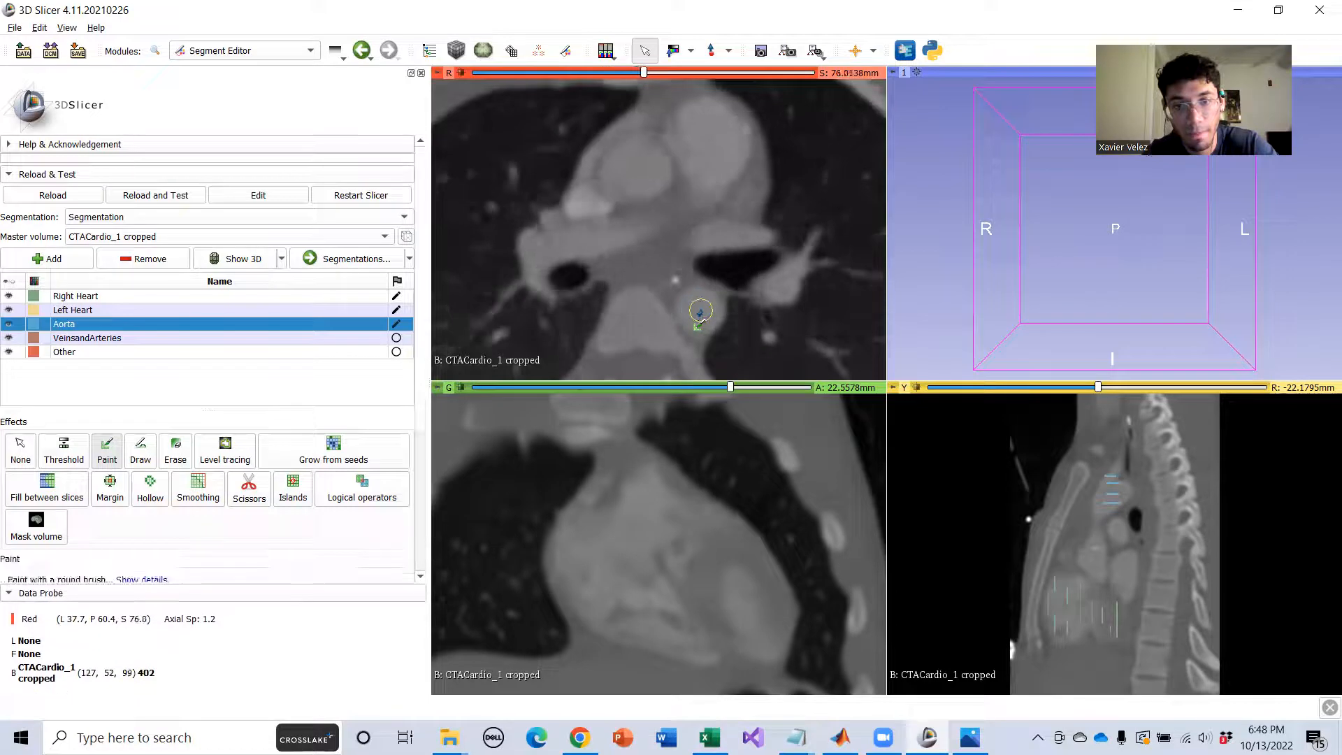
scroll(699, 313, "down", 12)
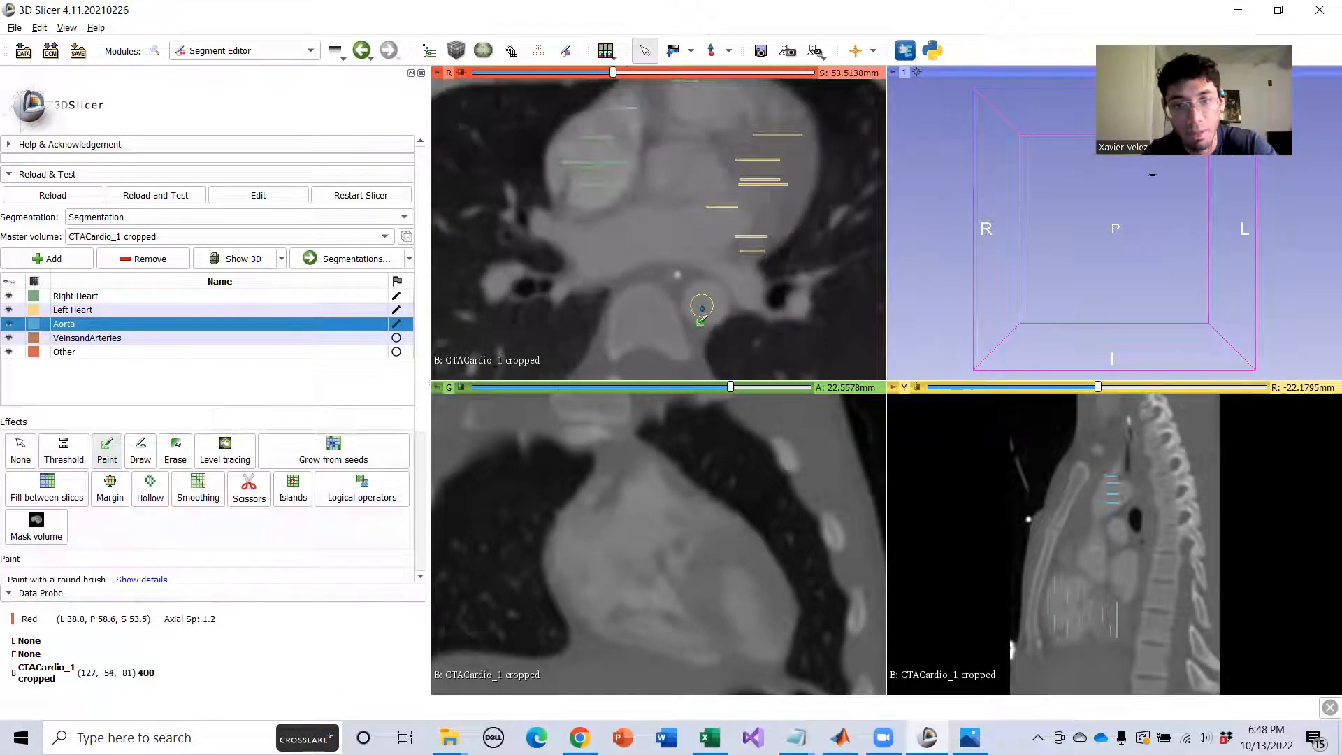
scroll(707, 302, "down", 9)
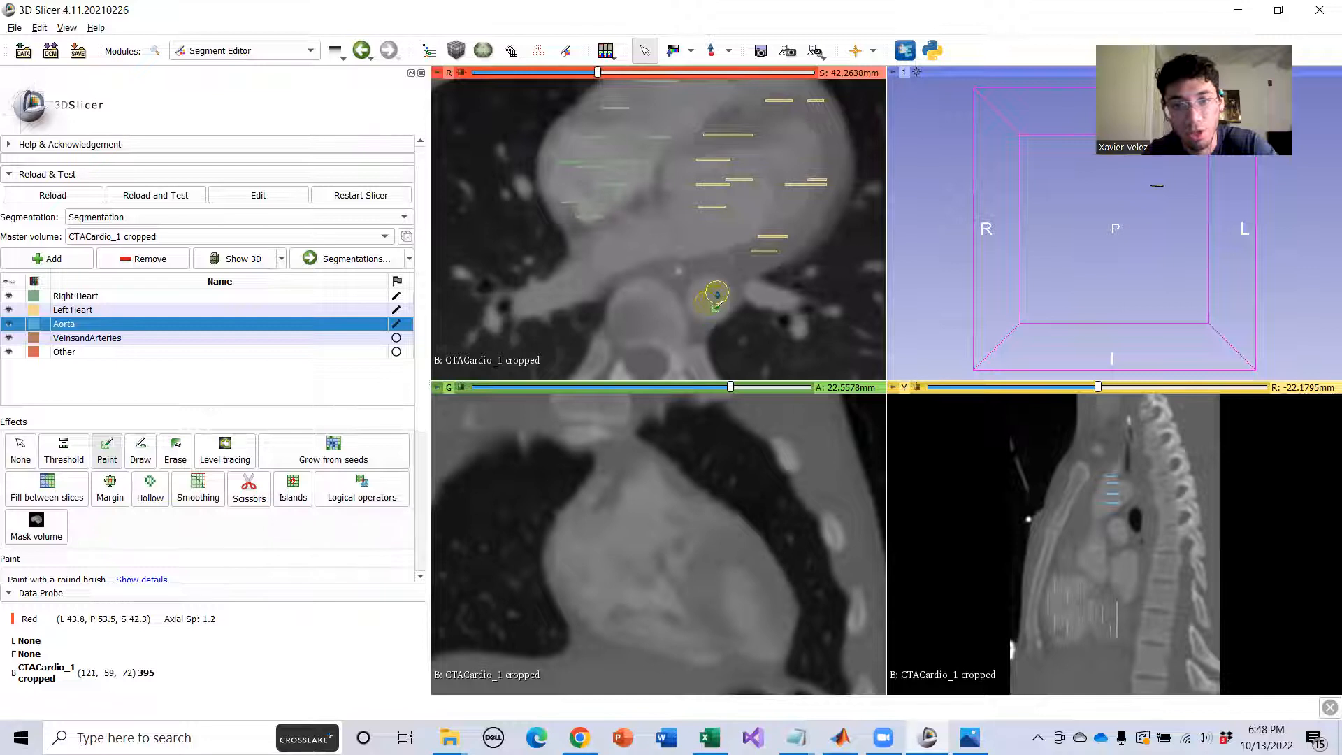
scroll(709, 307, "down", 5)
left_click(712, 297)
middle_click_drag(571, 247, 554, 279)
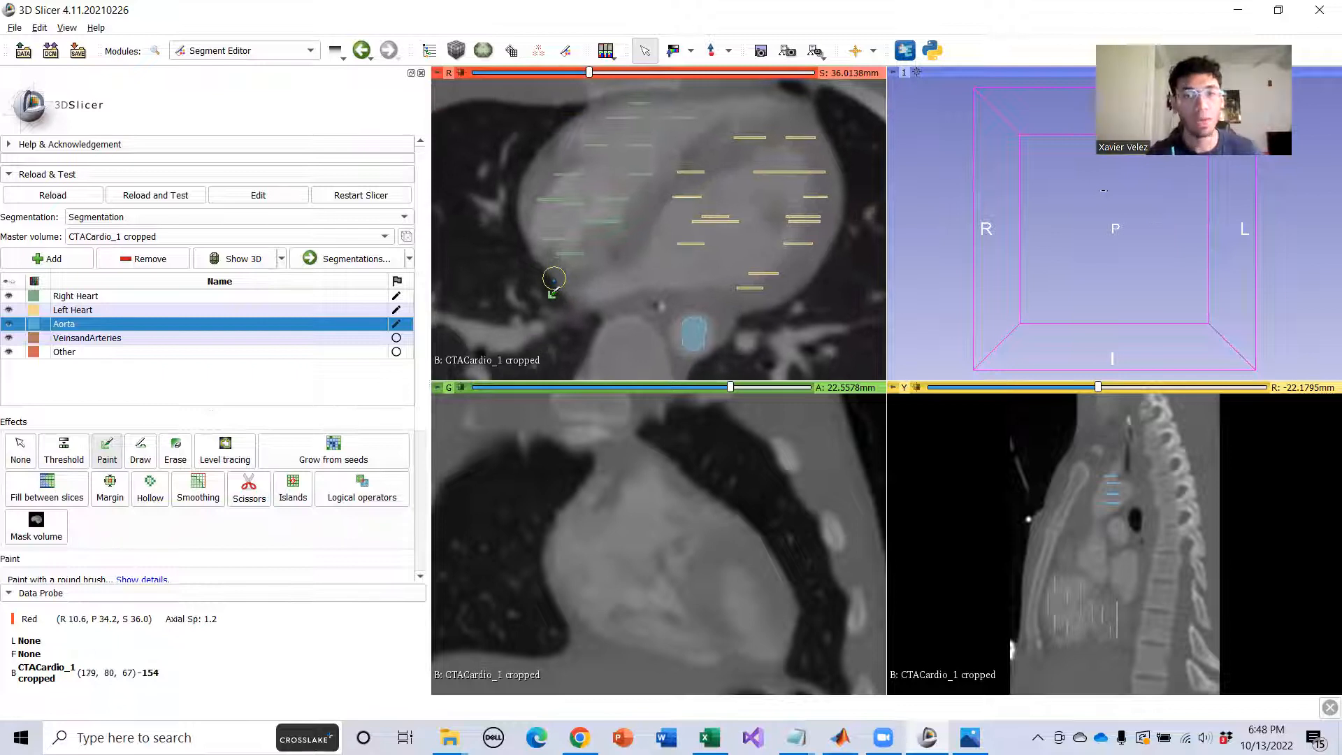
Select the VeinsandArteries segment and look through the coronal slices toward the back of the heart for its vessels.
left_click(63, 341)
scroll(675, 581, "down", 2)
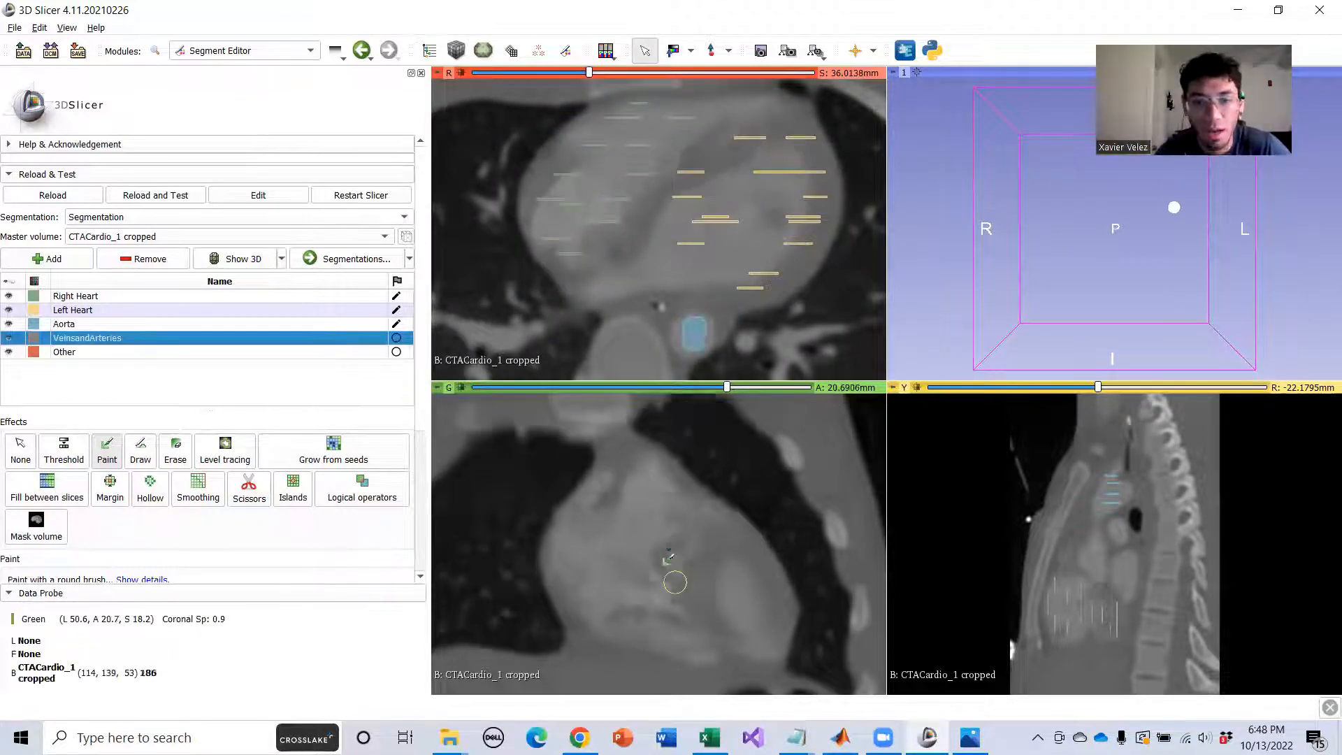
scroll(675, 581, "down", 20)
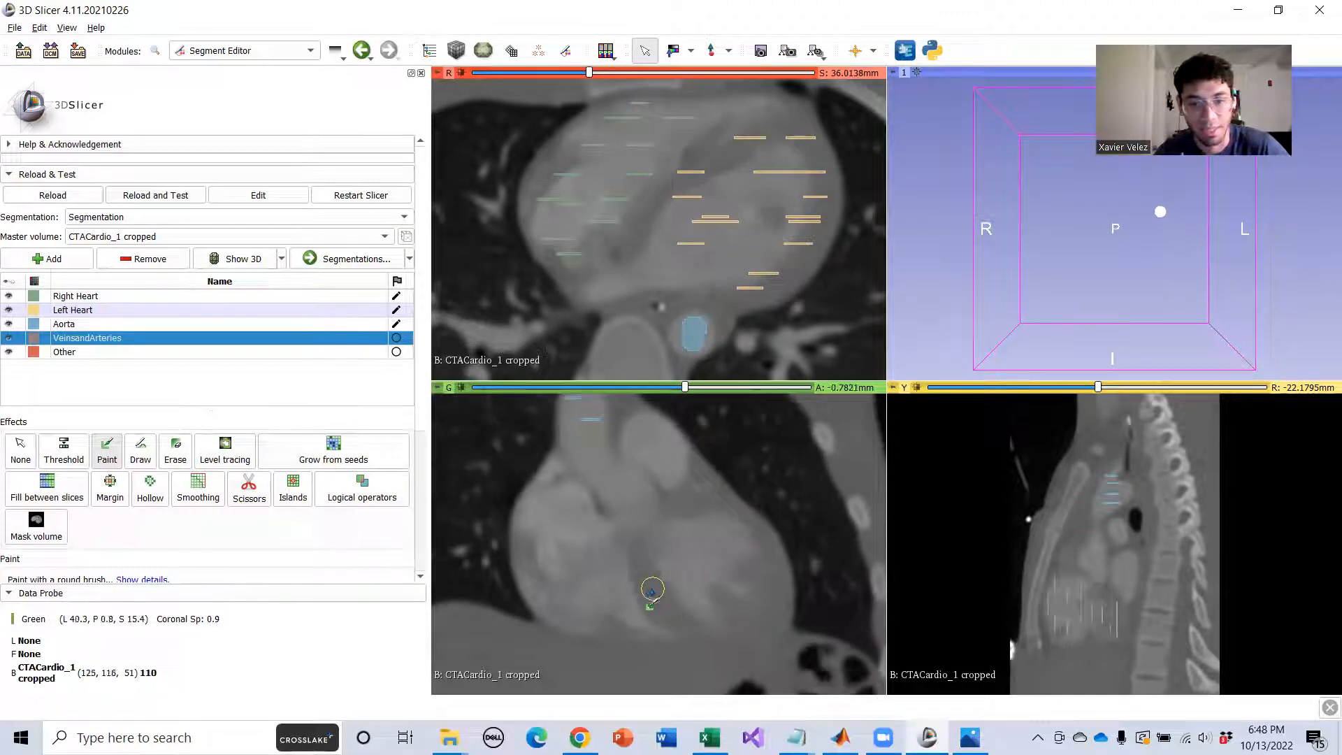
scroll(698, 607, "down", 3)
scroll(711, 563, "down", 19)
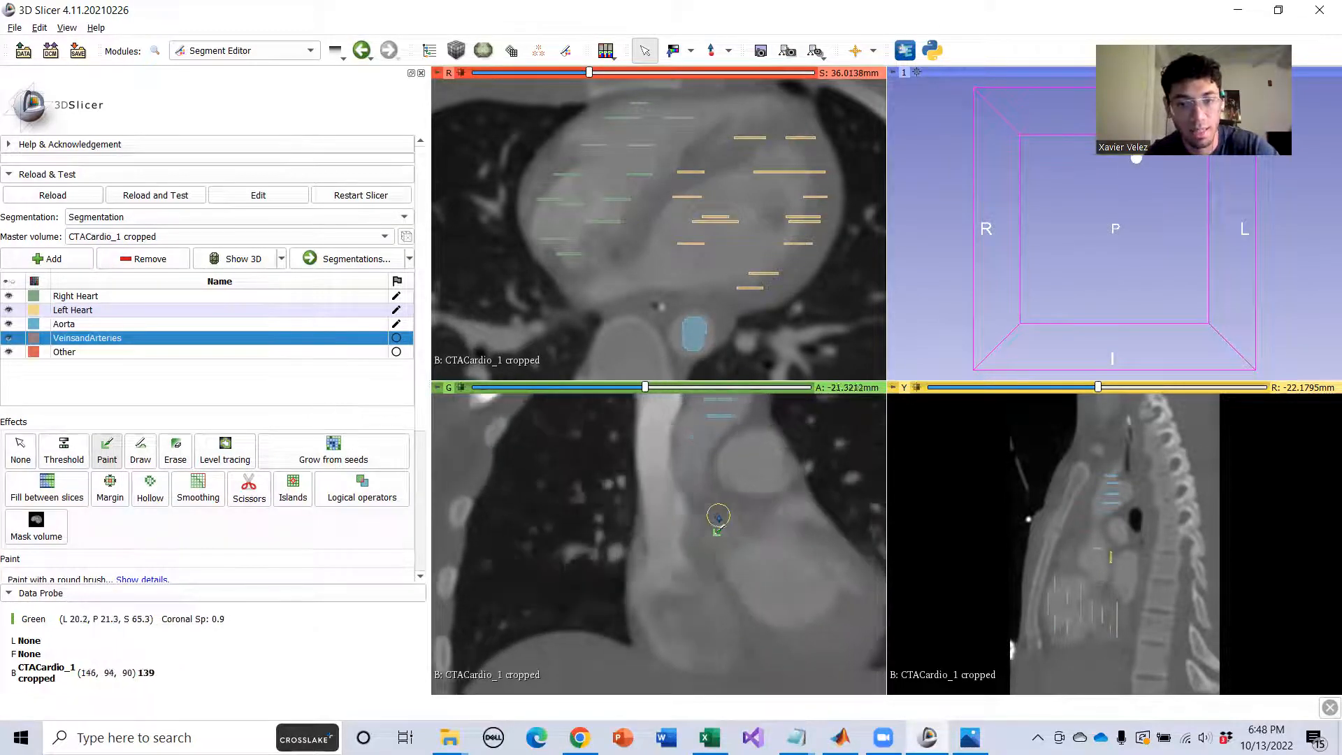
scroll(718, 517, "down", 11)
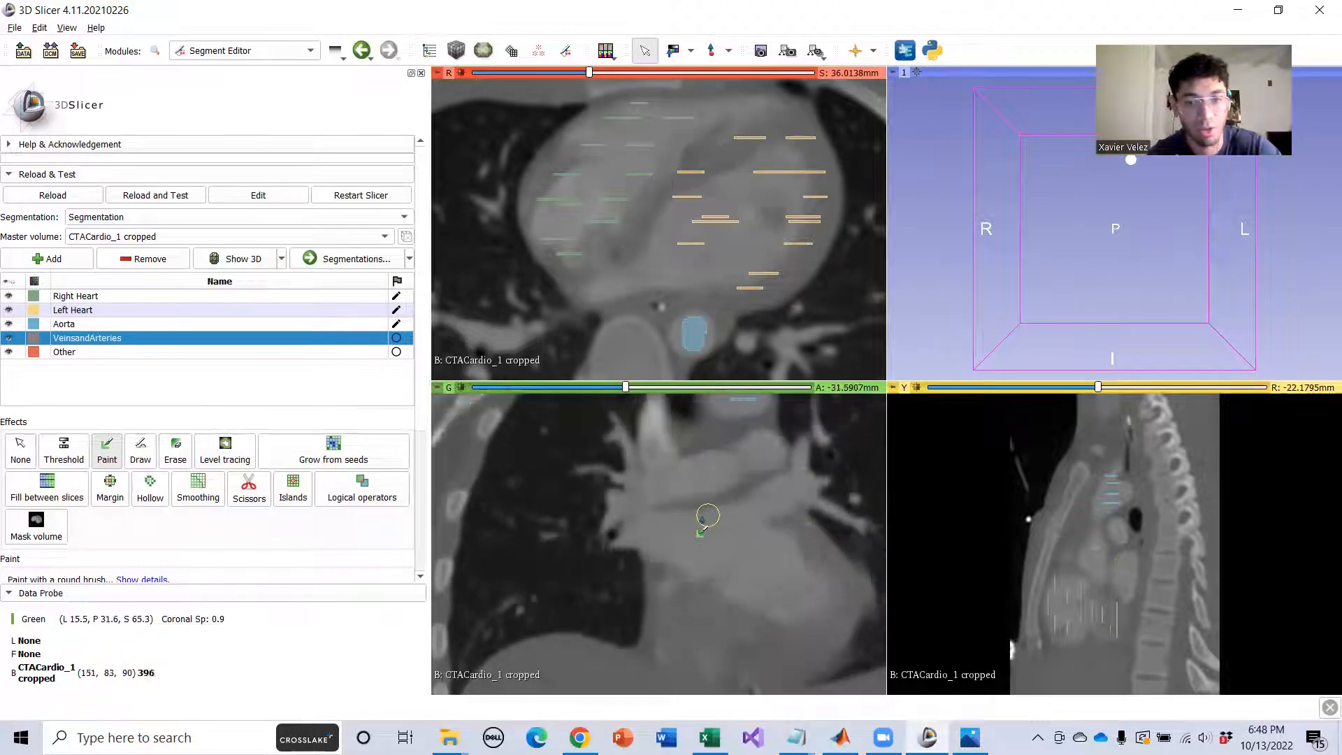
scroll(702, 535, "down", 15)
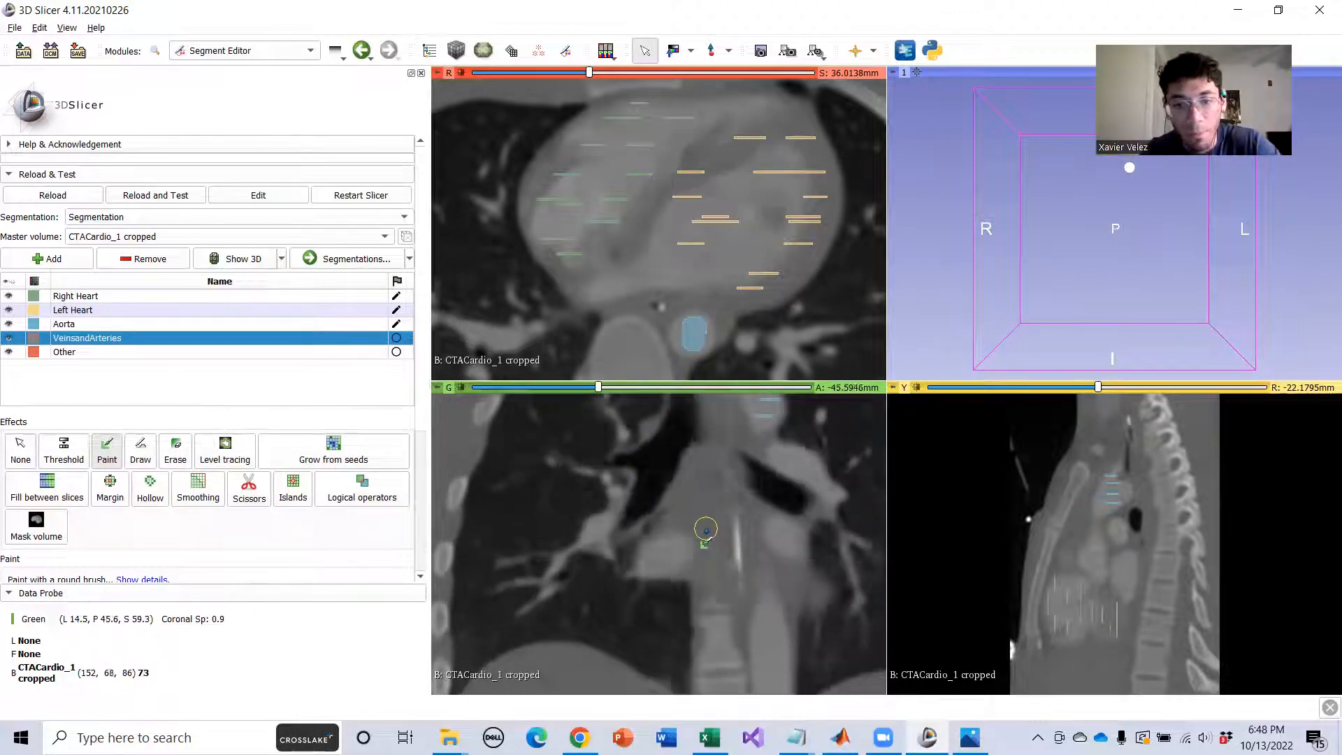
Switch to the Heart.jpg diagram in the image viewer, enlarge it to examine the veins and arteries, and return to 3D Slicer.
left_click(970, 737)
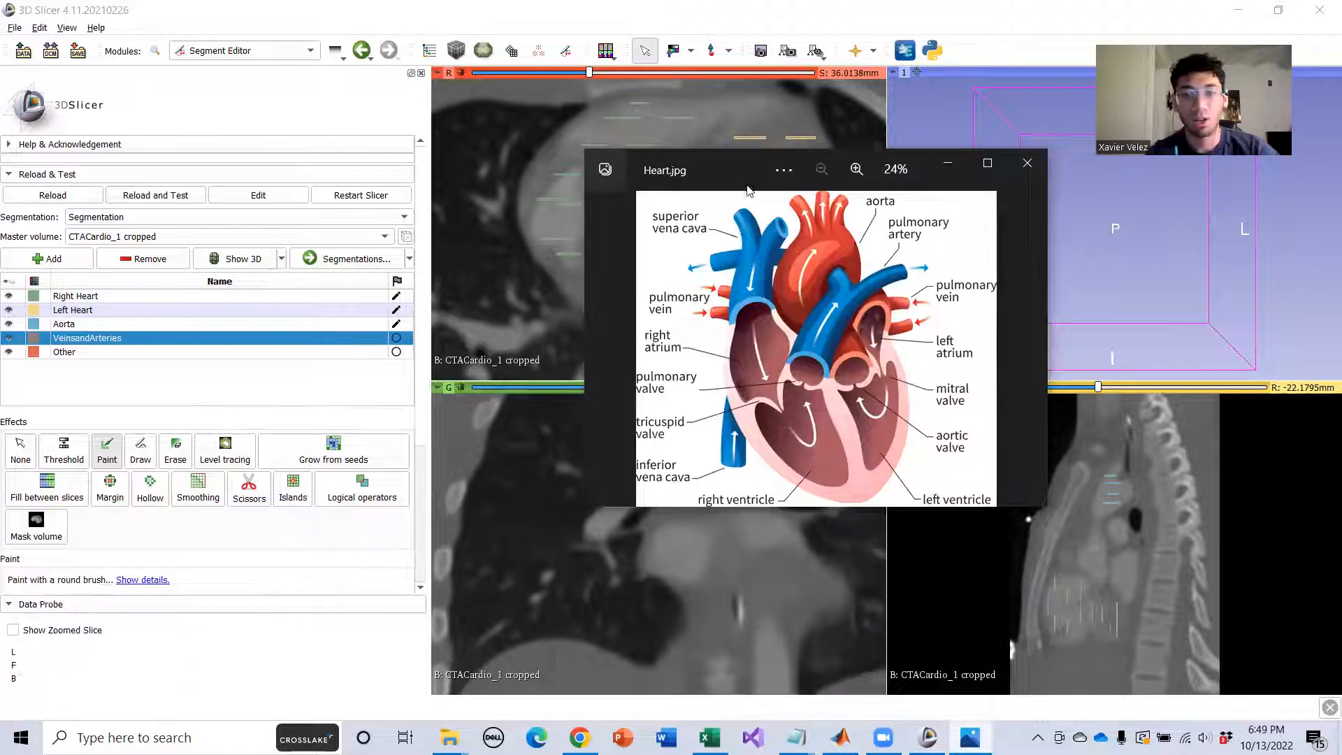
left_click_drag(747, 185, 503, 164)
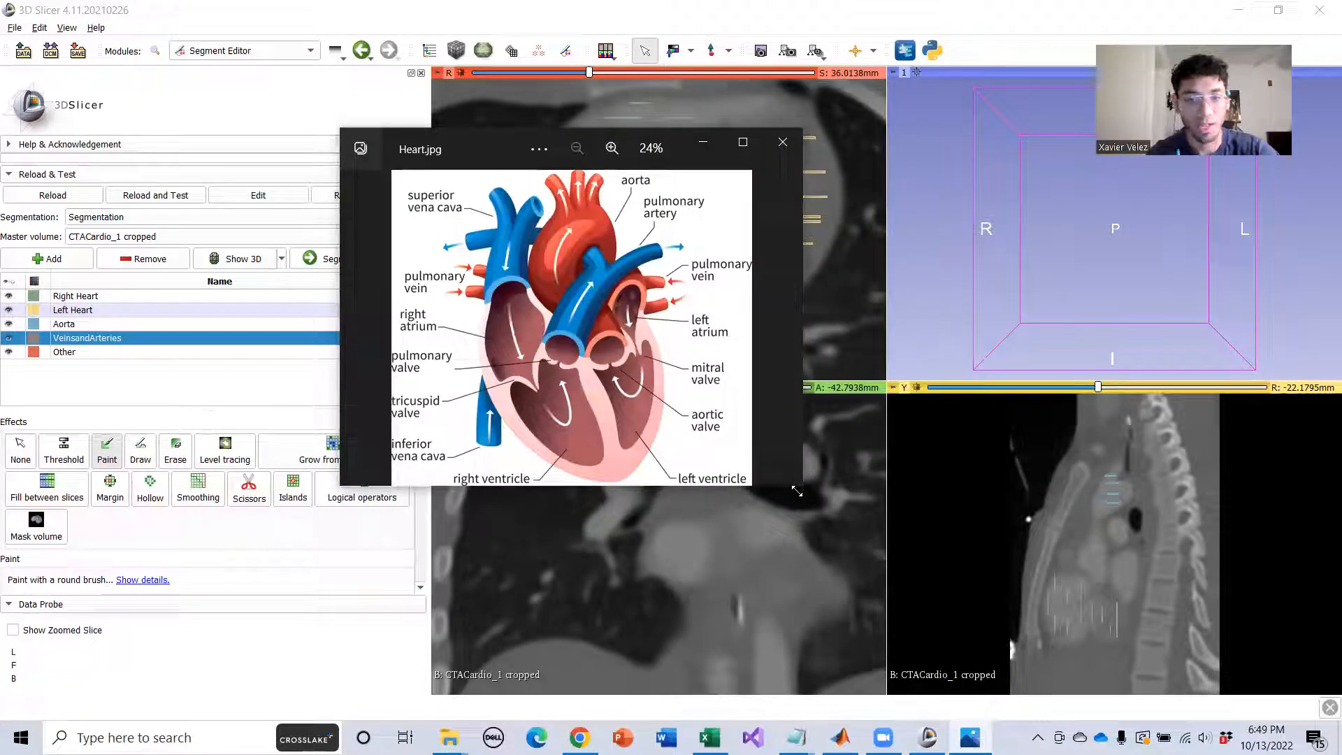
left_click_drag(797, 491, 863, 562)
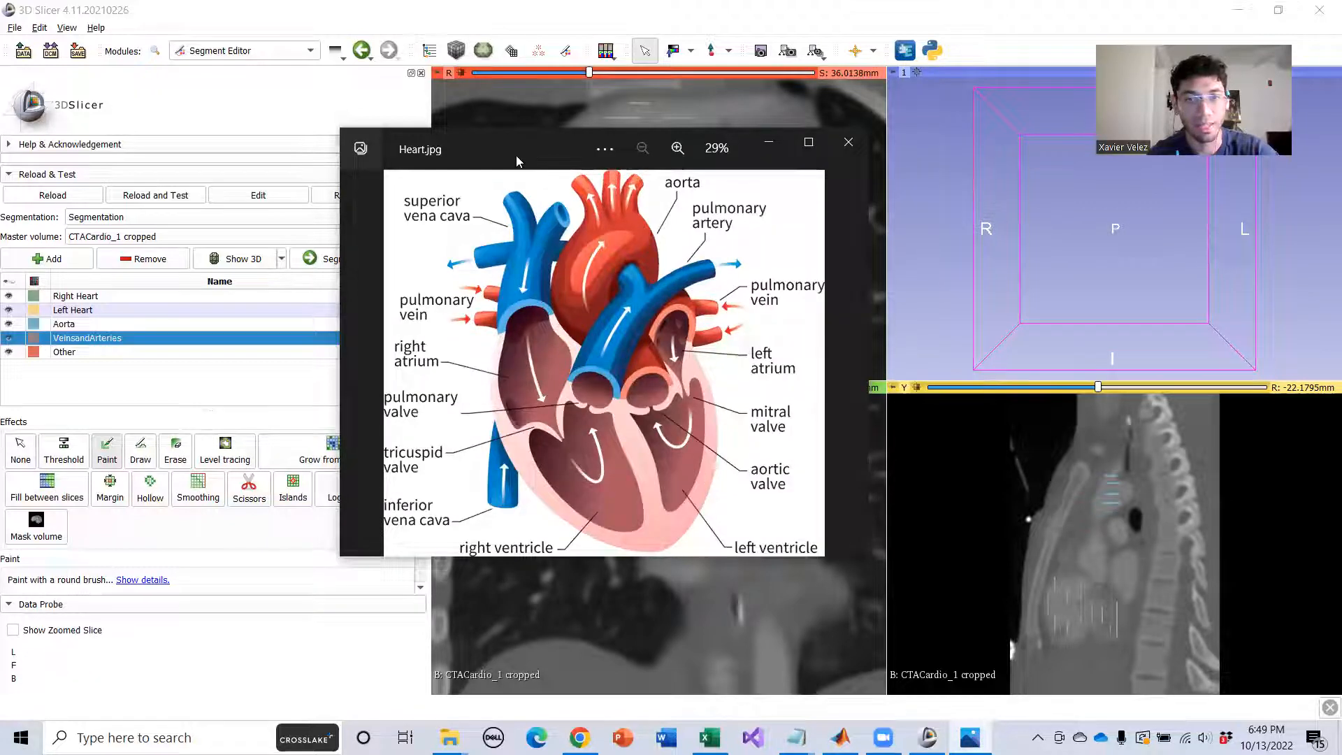
left_click_drag(516, 157, 302, 200)
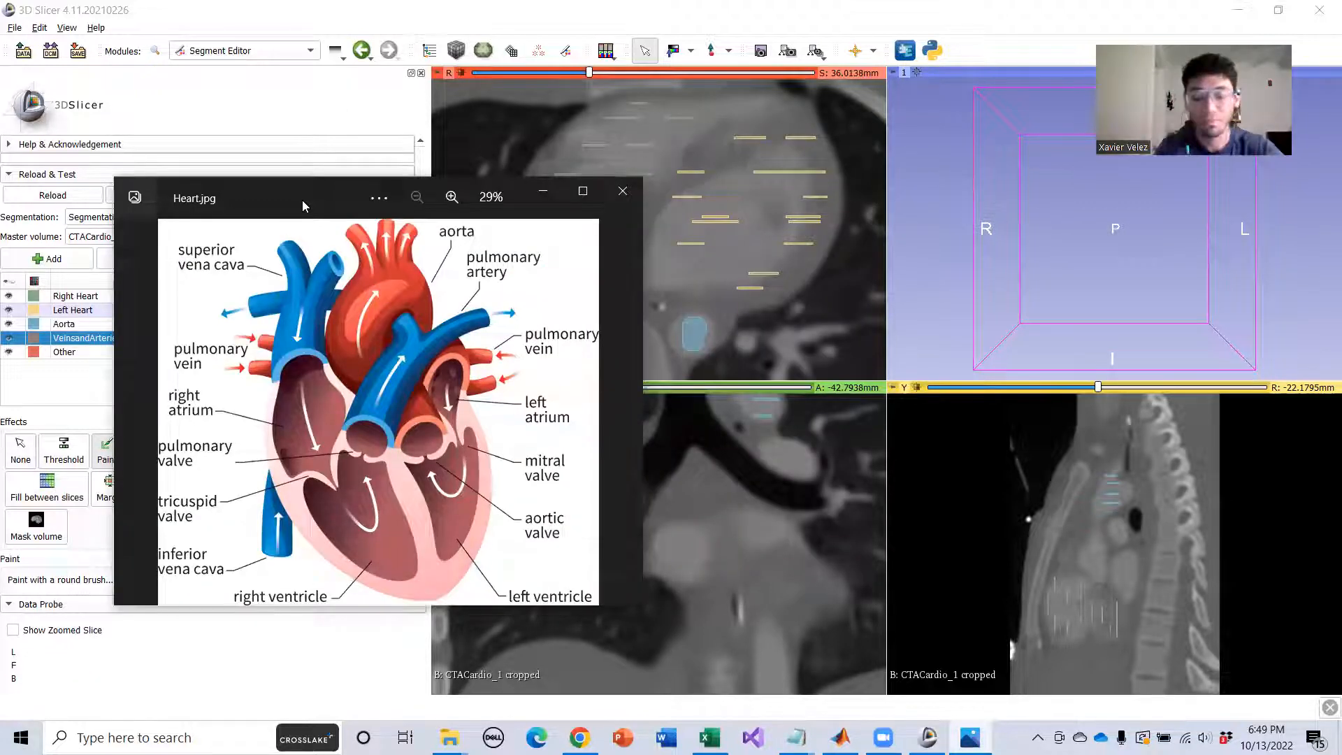
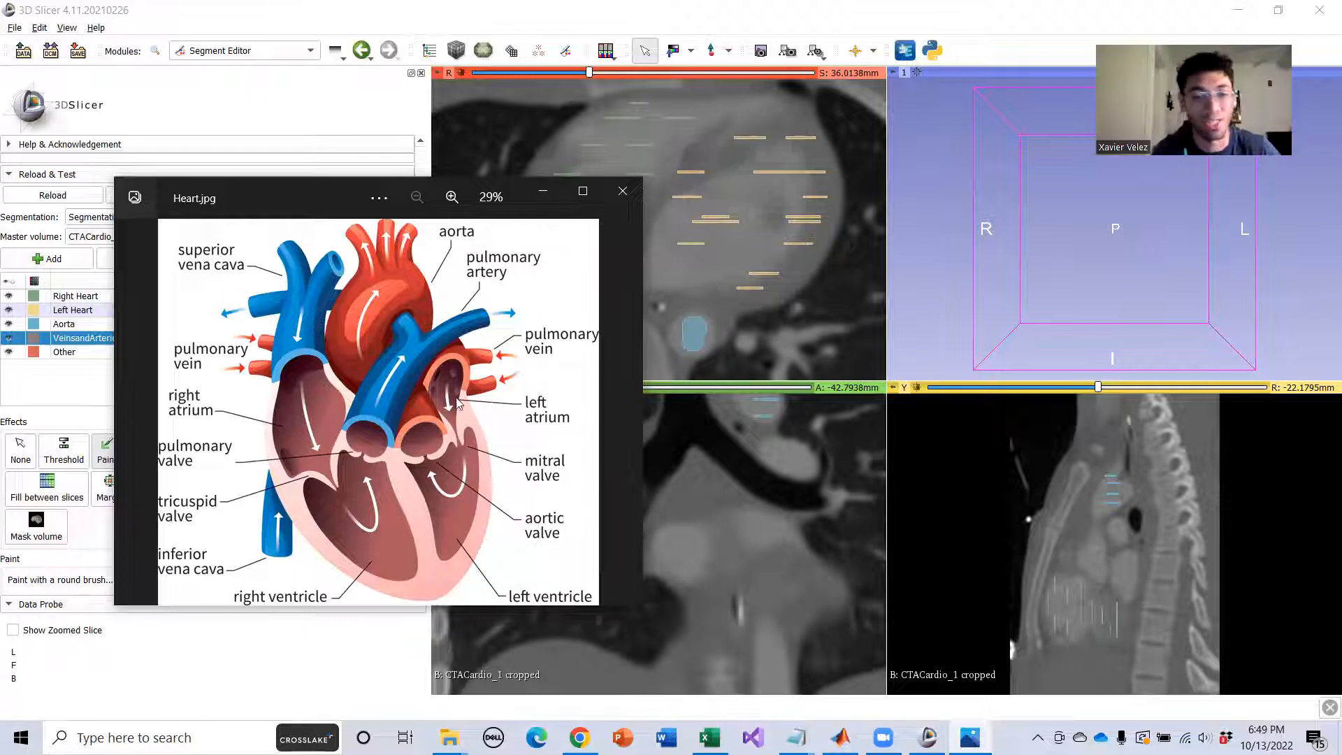
left_click(538, 193)
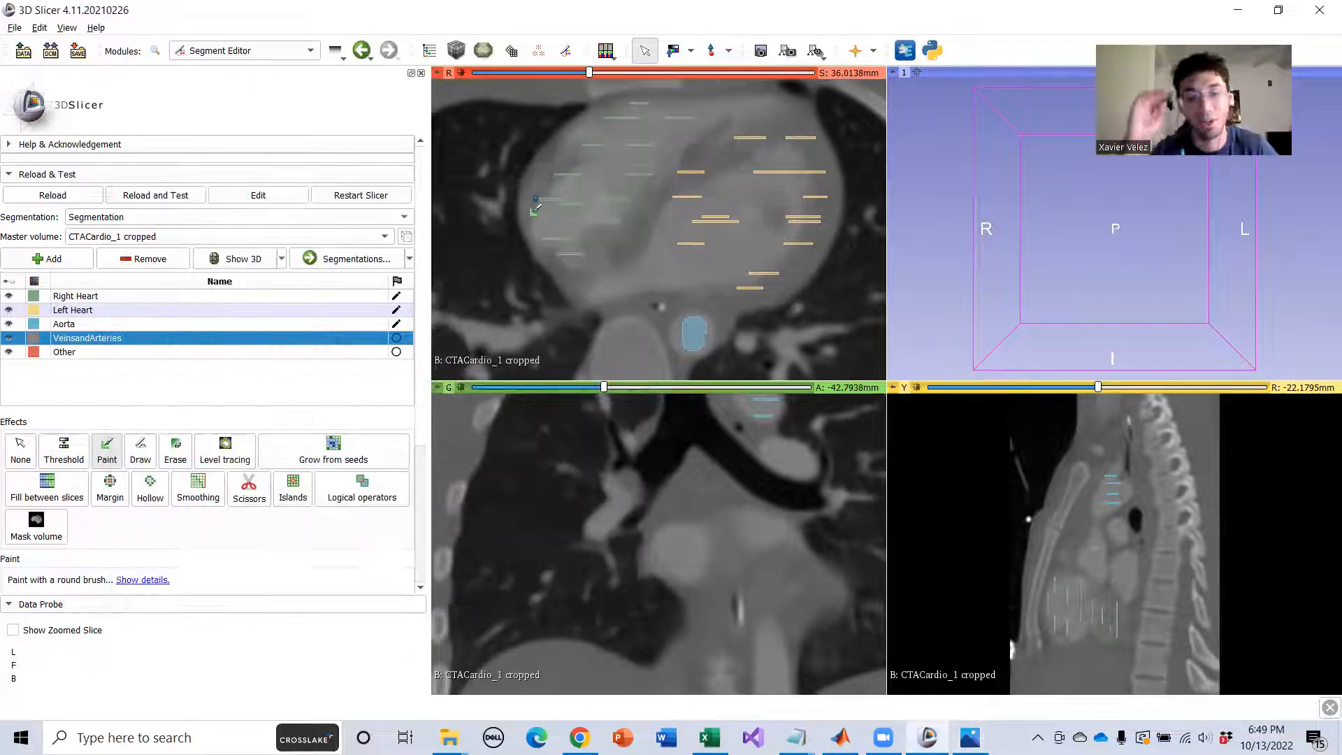
Examine the coronal CT slices for veins and arteries around the heart, comparing them with the Heart.jpg anatomy diagram.
scroll(757, 566, "down", 9)
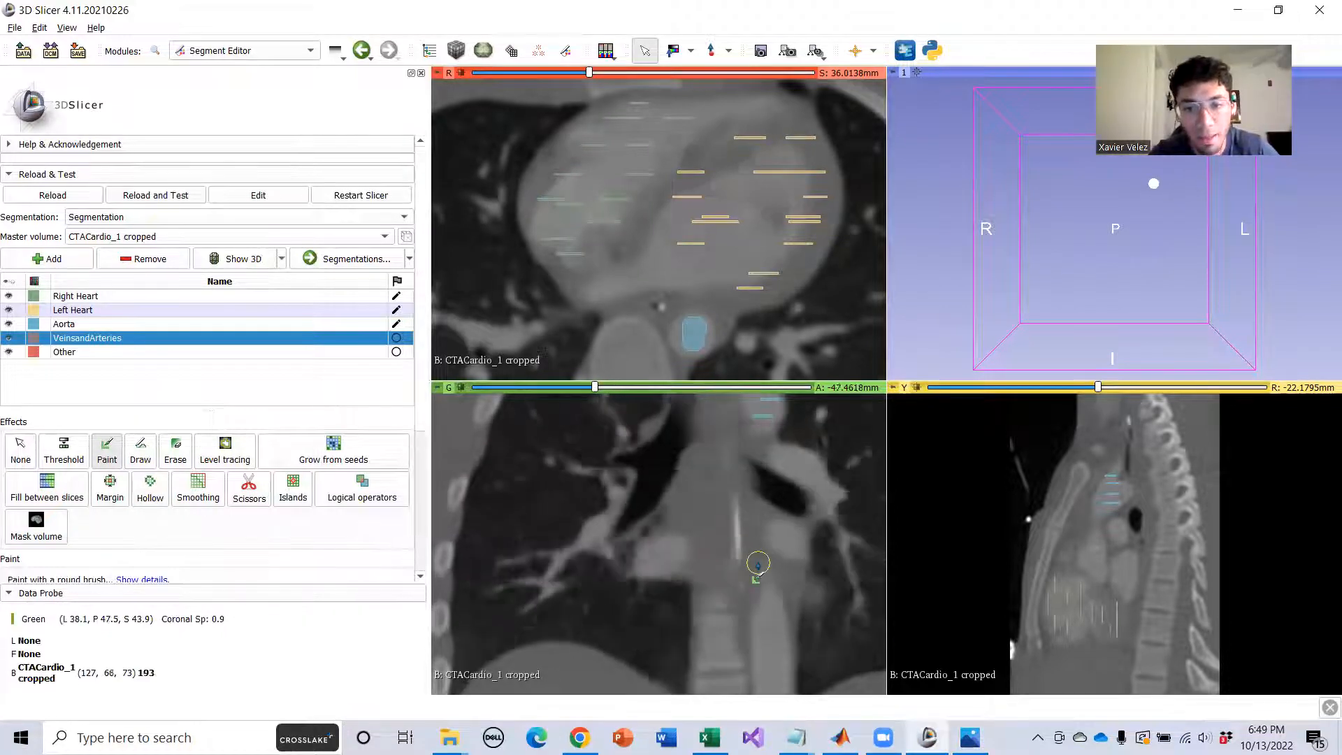
scroll(757, 566, "up", 14)
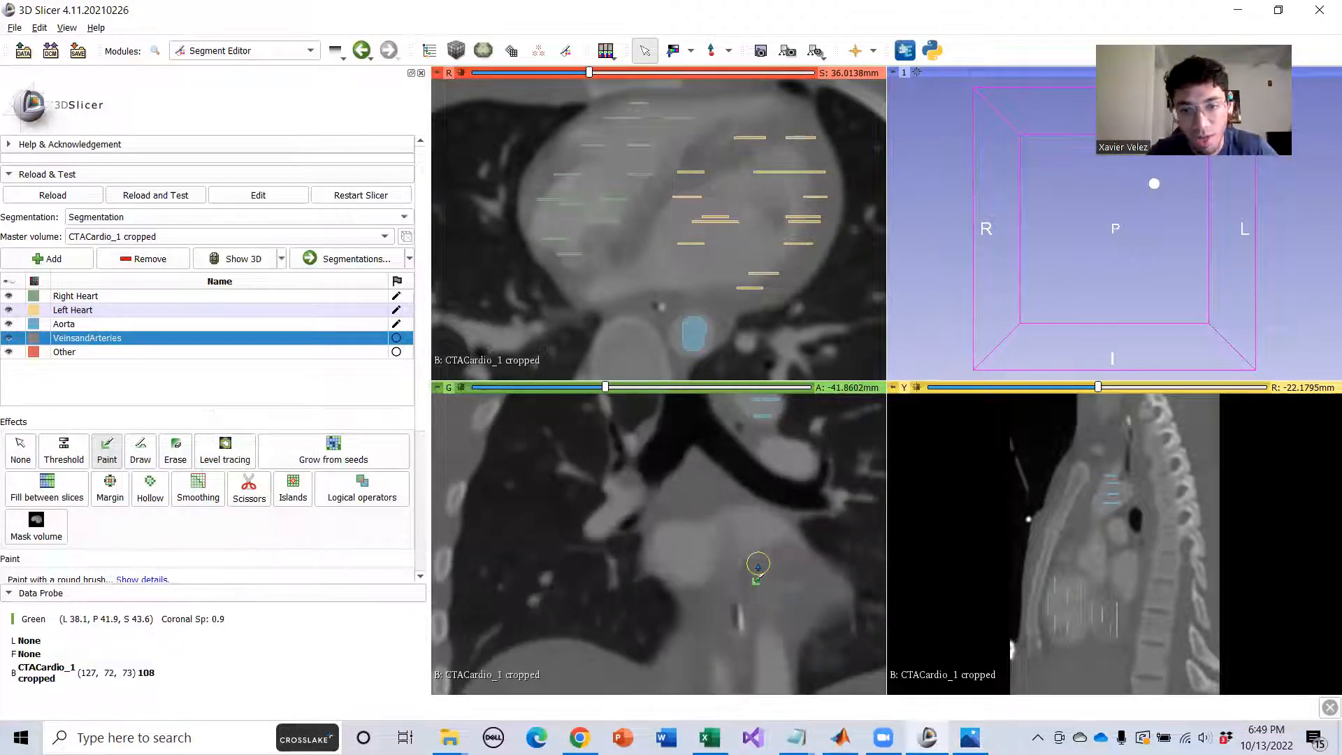
scroll(757, 566, "down", 8)
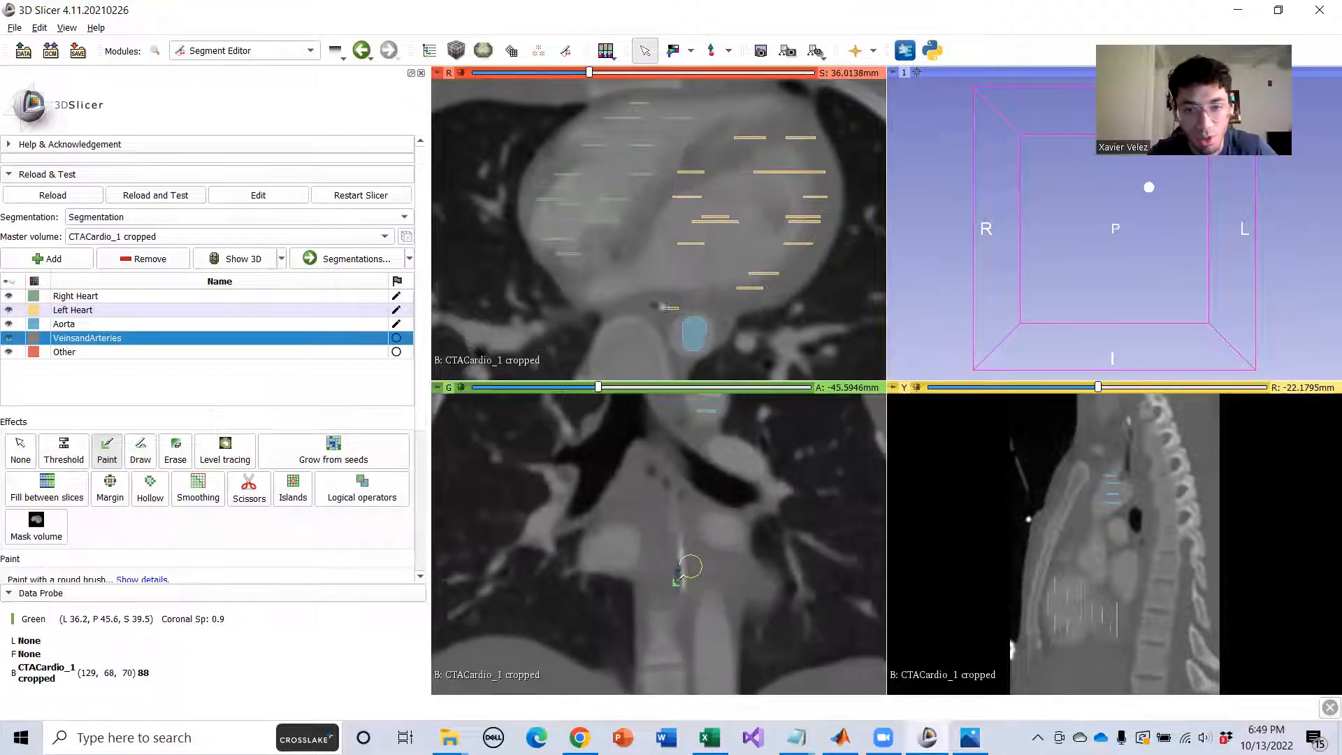
scroll(675, 567, "up", 5)
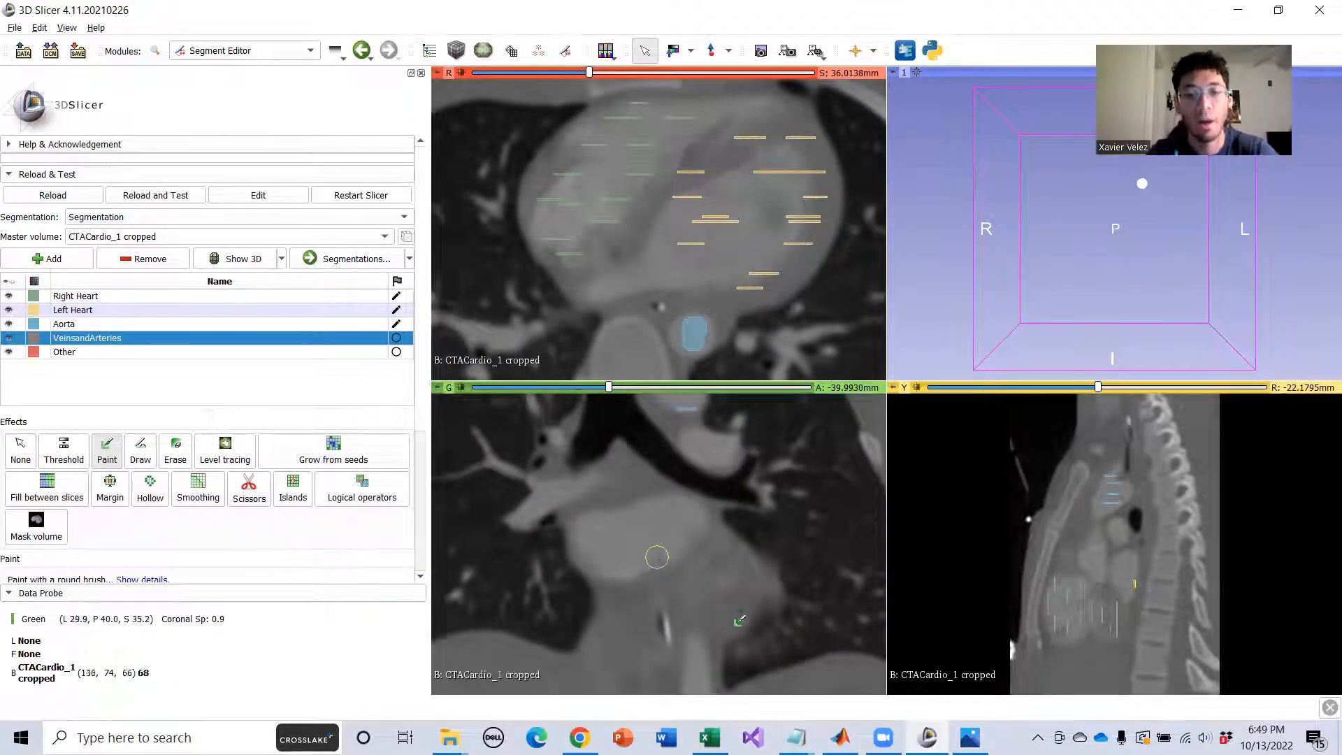
left_click(970, 737)
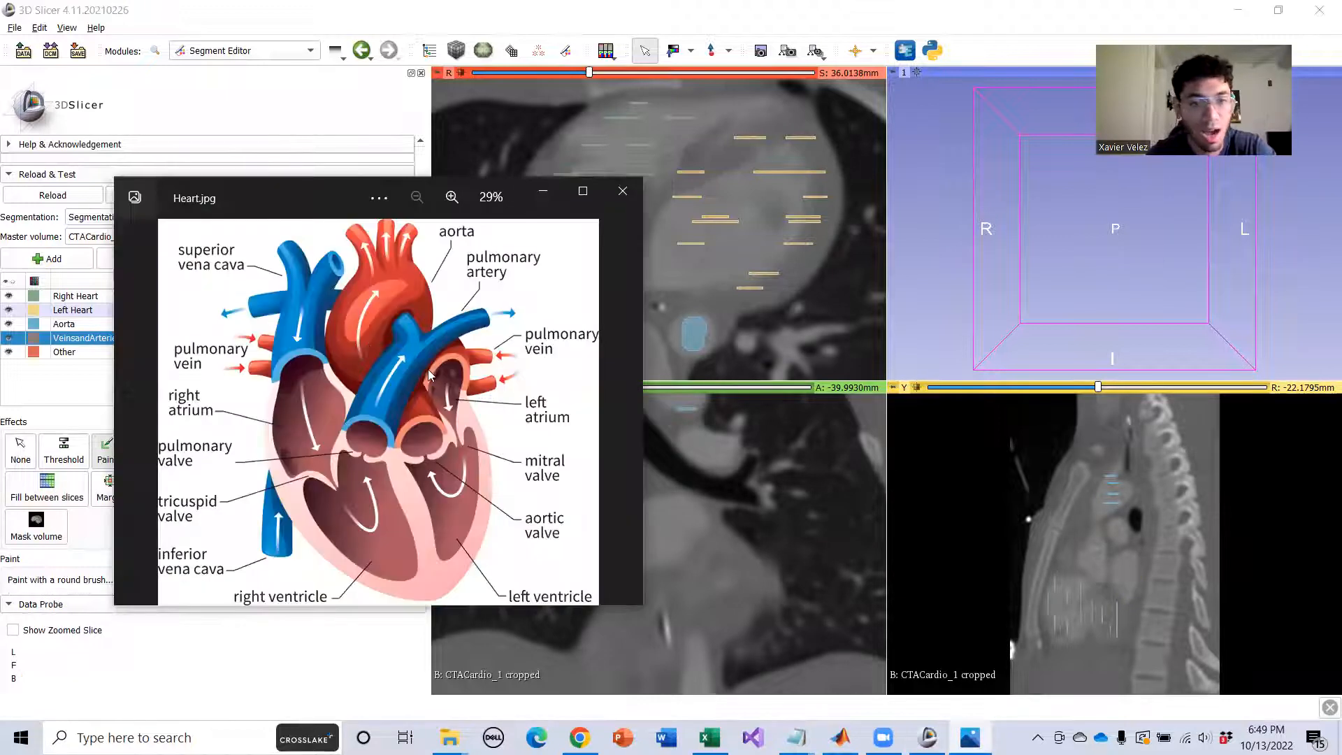
left_click(542, 191)
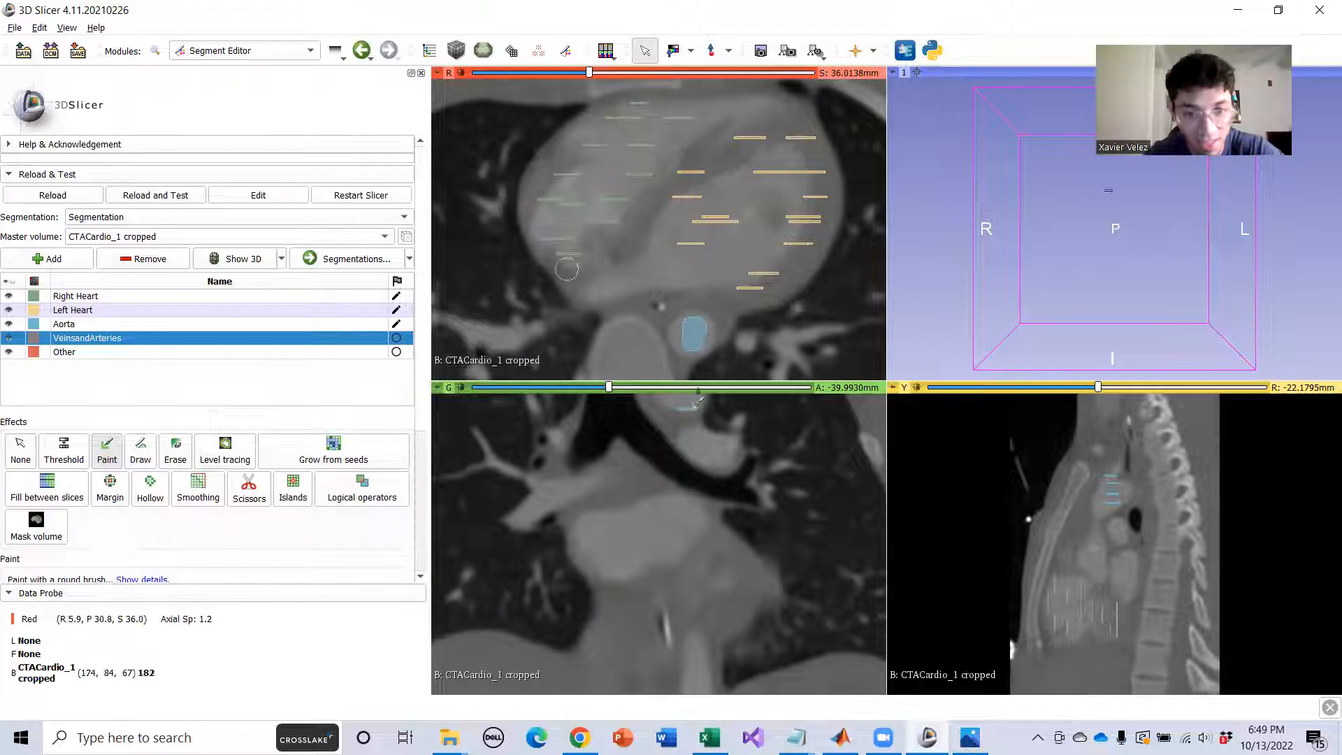
scroll(639, 538, "down", 8)
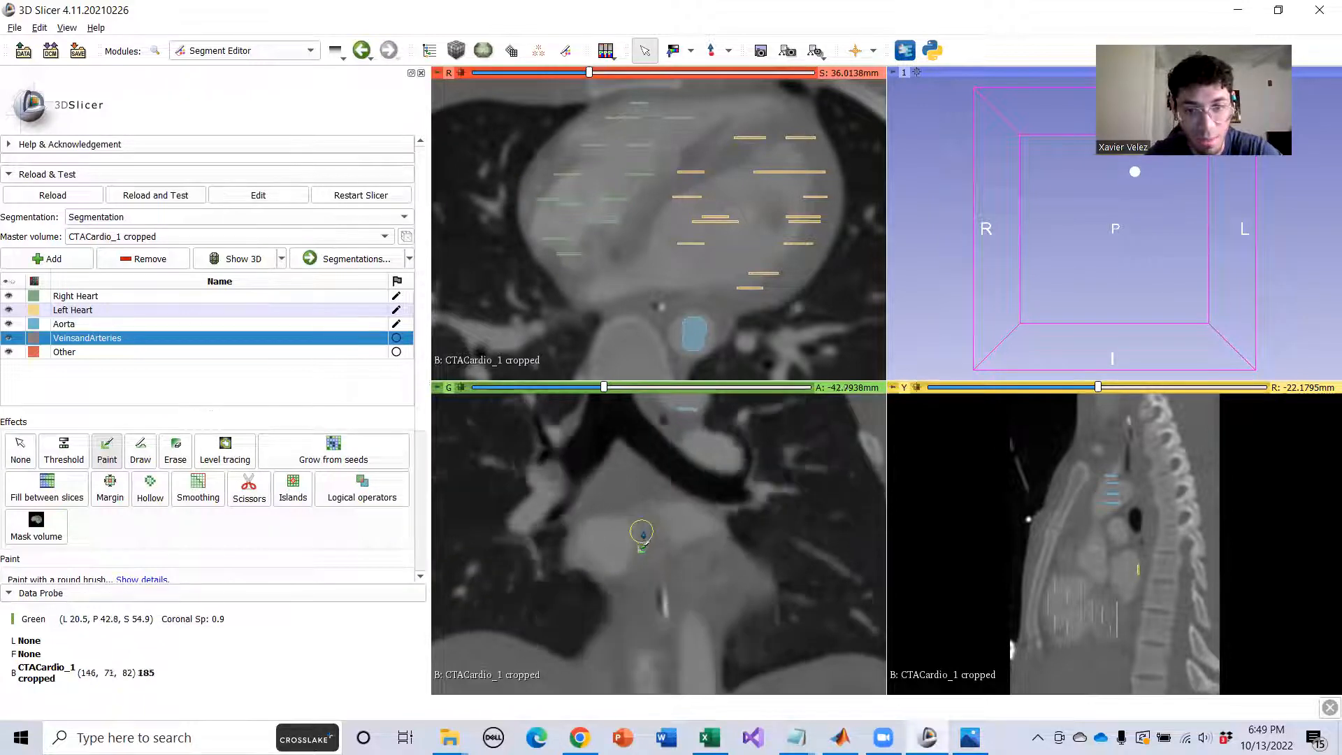
scroll(566, 559, "up", 8)
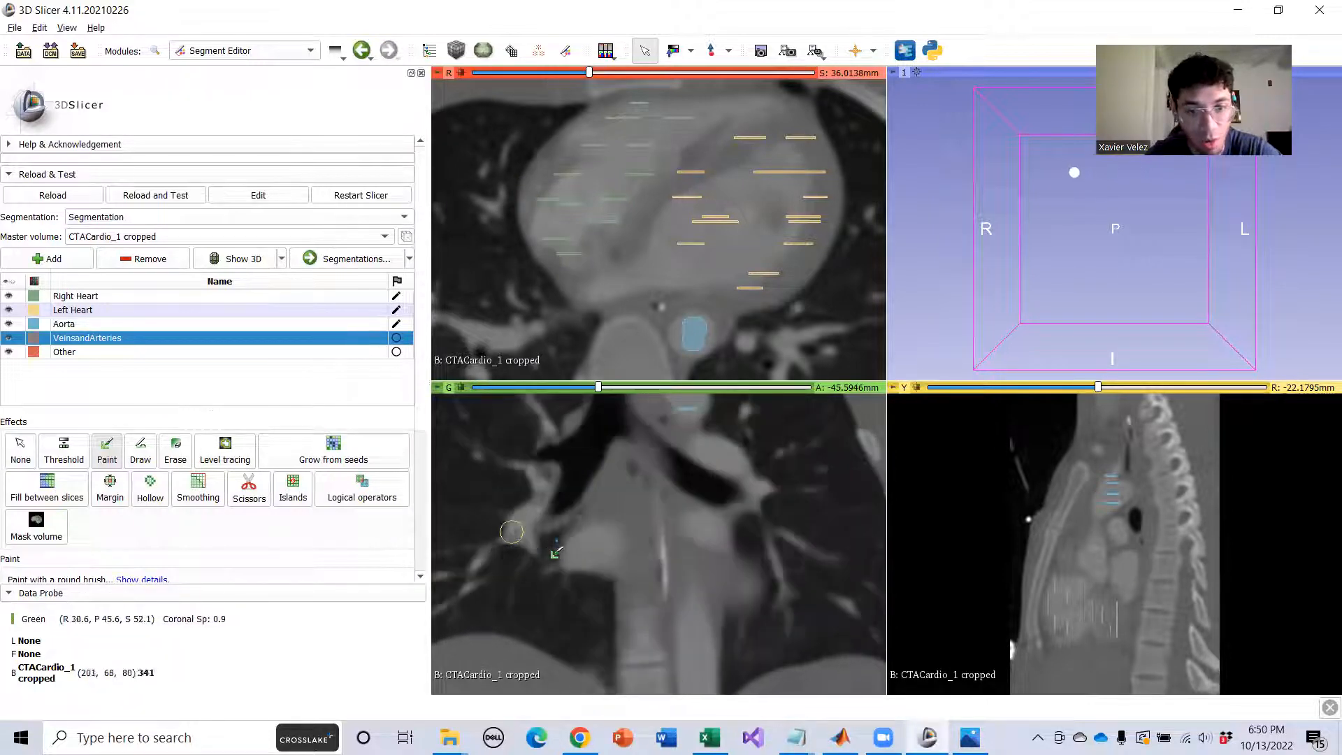
scroll(692, 528, "down", 7)
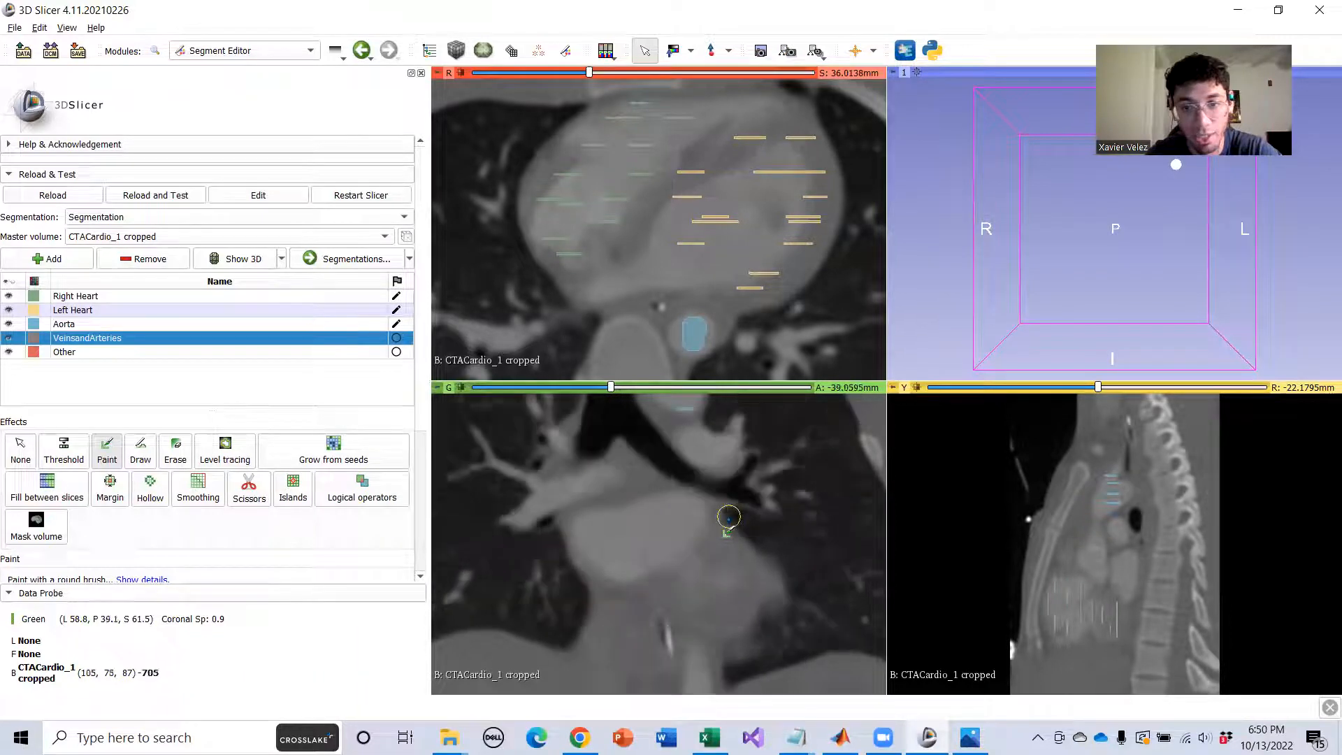
scroll(725, 518, "down", 8)
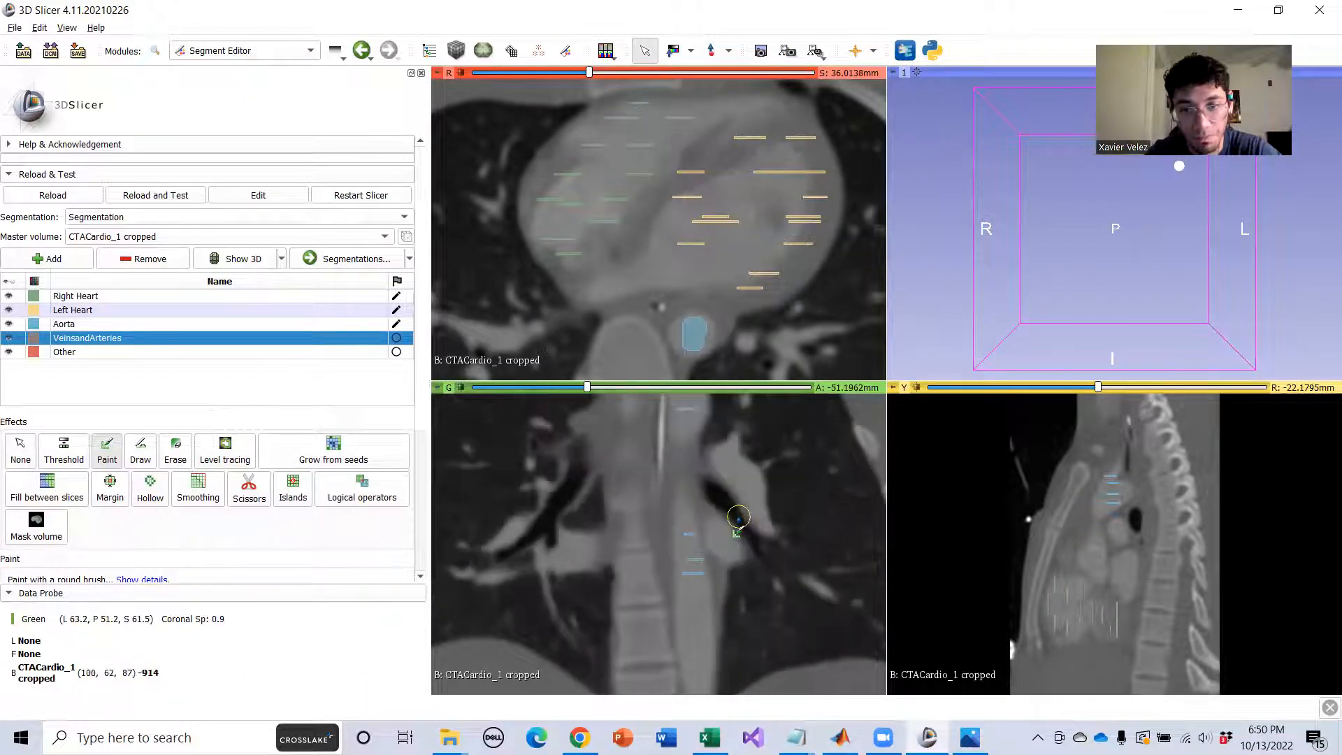
scroll(737, 518, "up", 2)
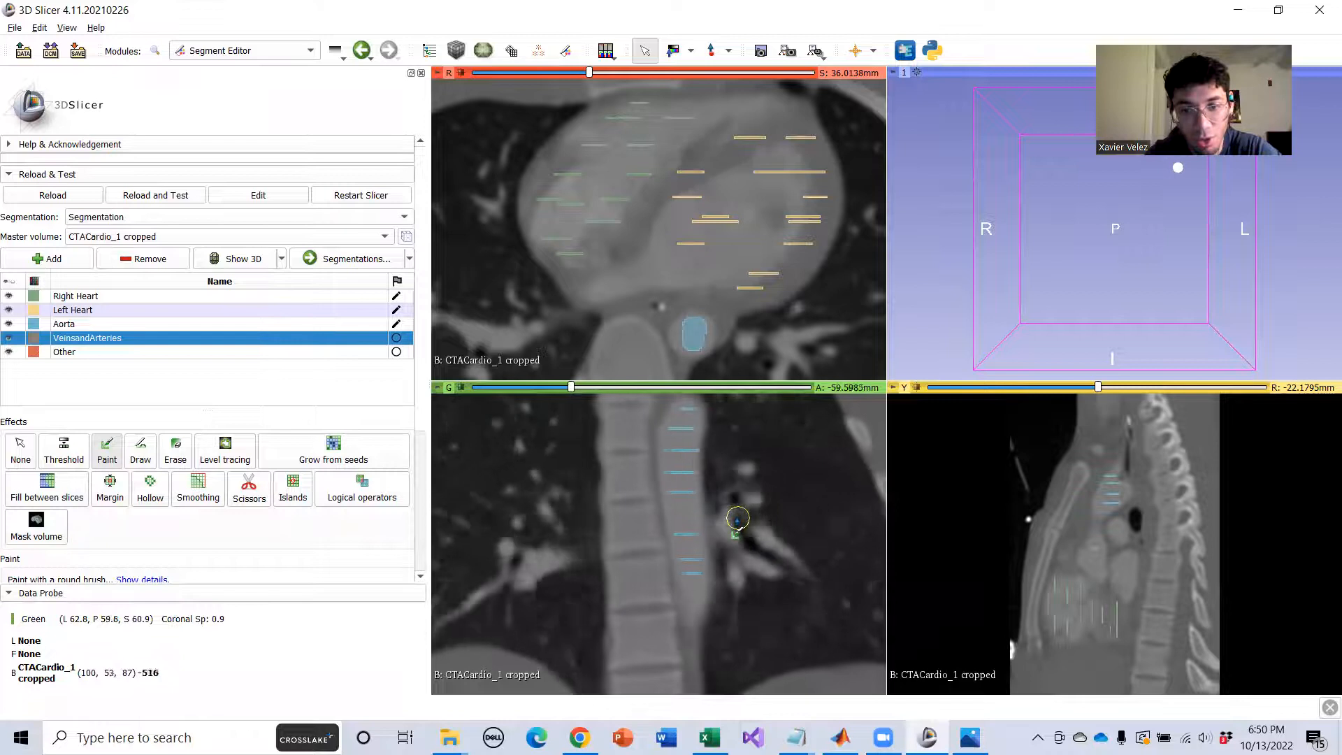
scroll(733, 529, "up", 15)
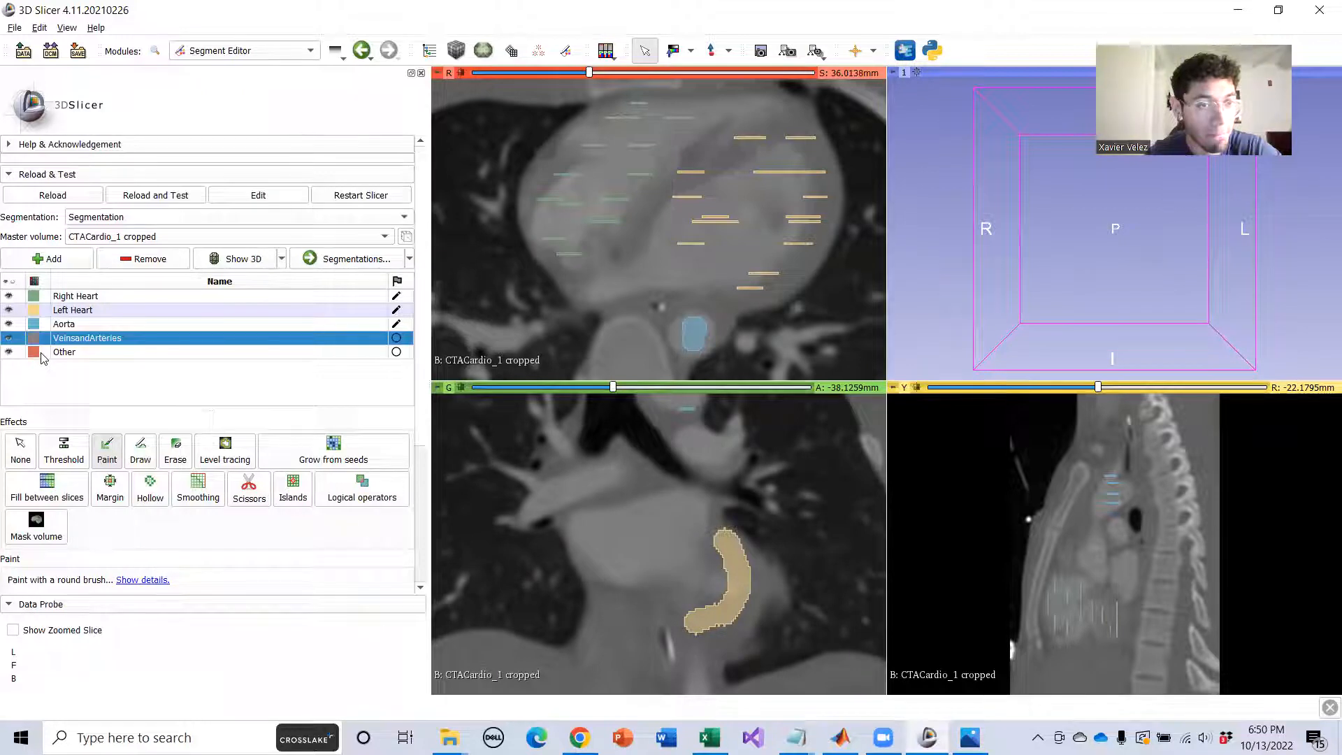
Paint VeinsandArteries seeds across the bright central chamber on the coronal slices at about A -38.1 mm and A -43.7 mm.
left_click_drag(593, 536, 676, 531)
scroll(675, 531, "down", 6)
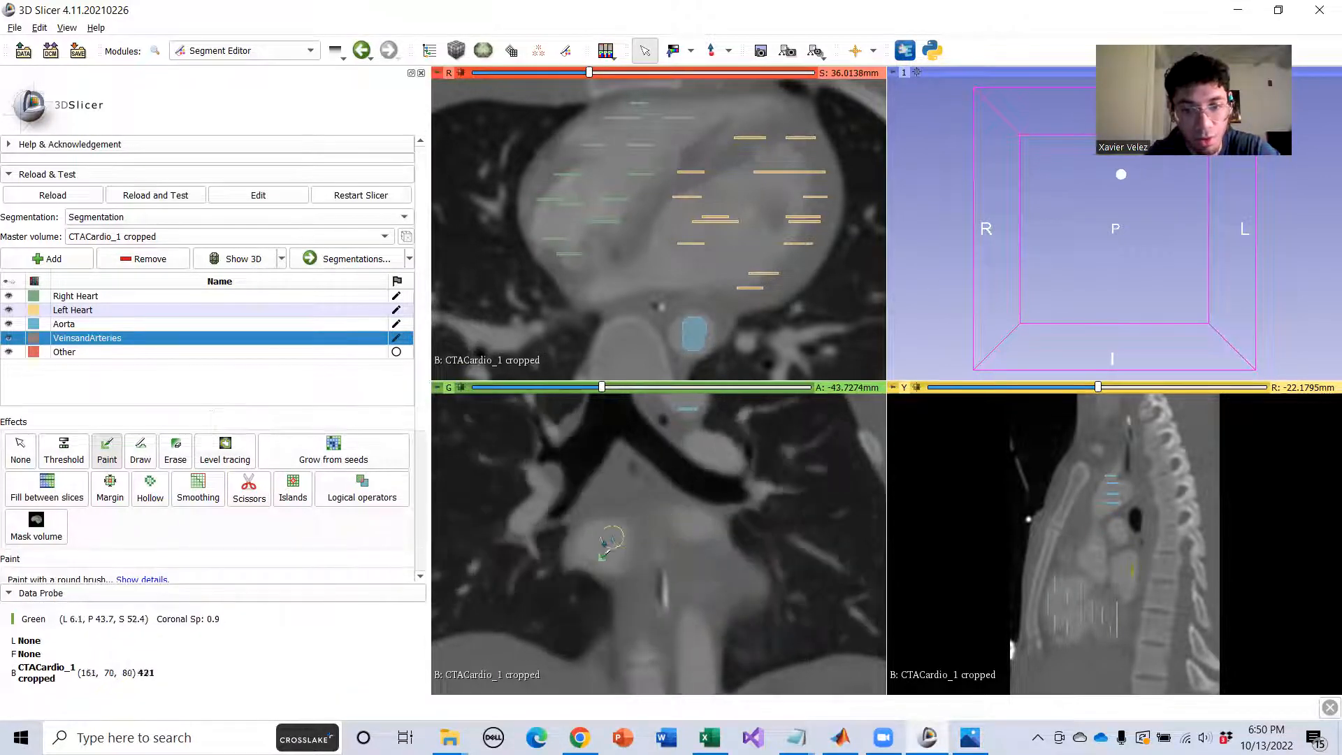
left_click(615, 543)
Paint VeinsandArteries seeds along the pulmonary artery and the bright superior vena cava on the coronal slice at A -28.8 mm.
scroll(668, 539, "up", 15)
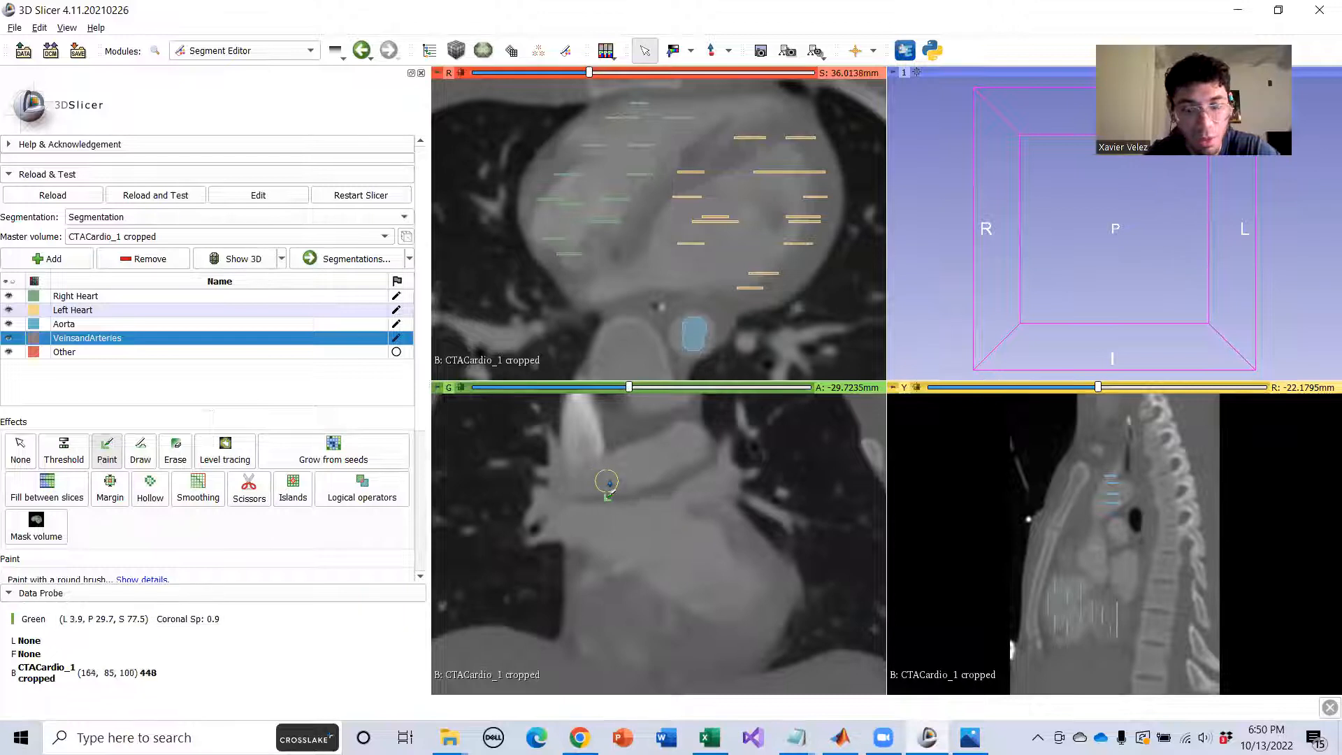
scroll(612, 489, "up", 1)
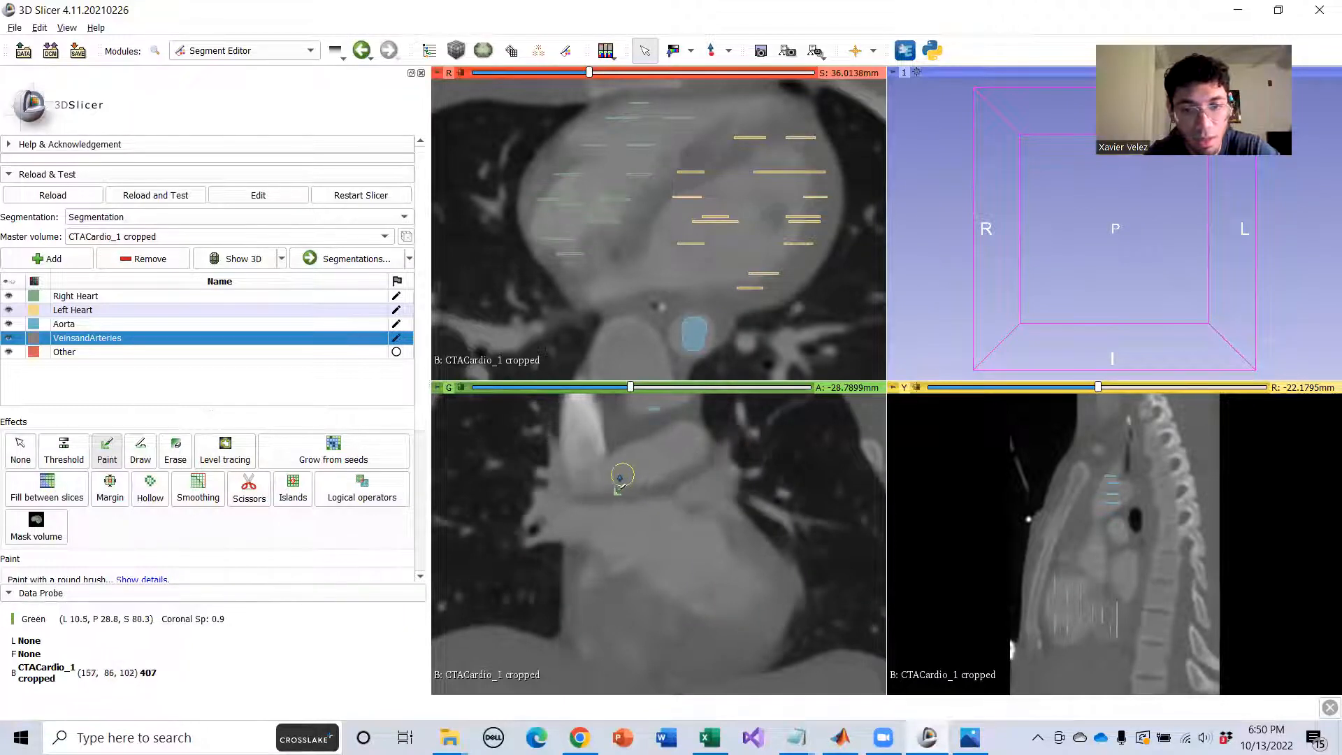
left_click_drag(620, 476, 693, 446)
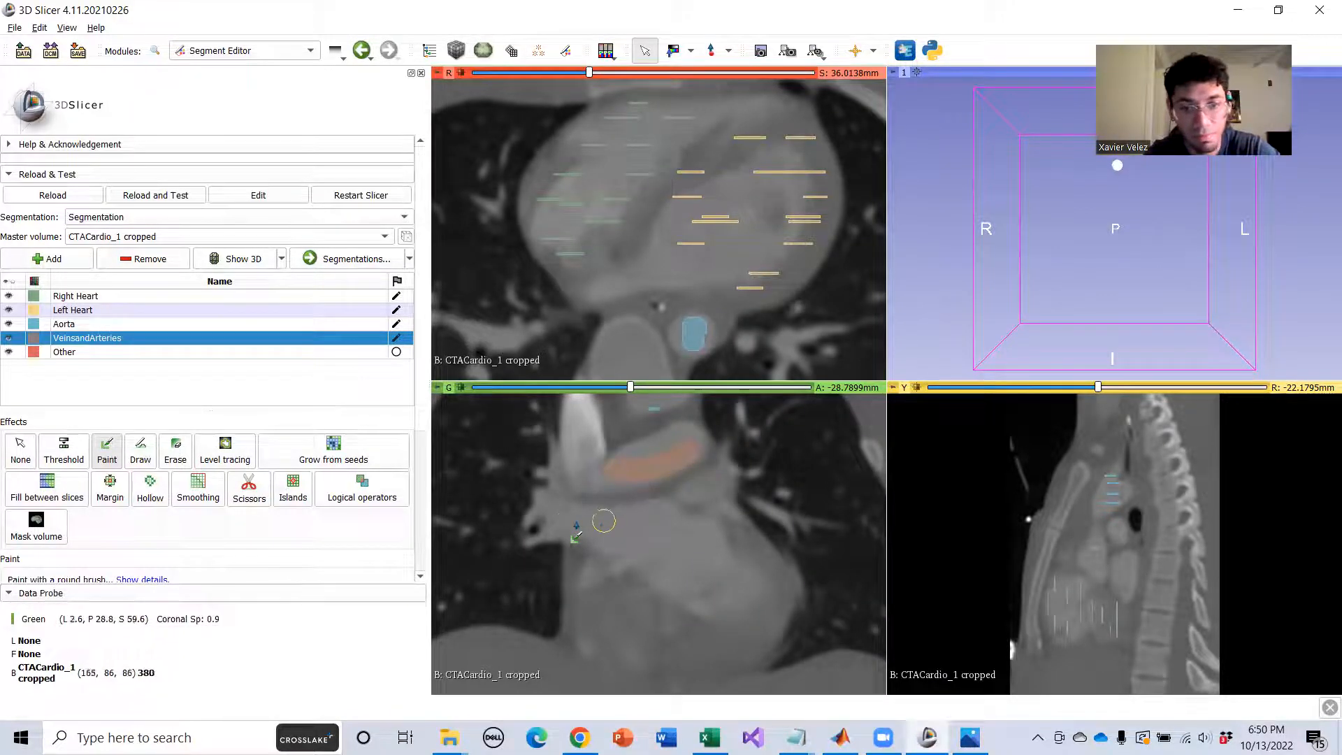
mouse_move(630, 550)
middle_mouse_down()
mouse_move(665, 635)
mouse_move(700, 632)
middle_mouse_up()
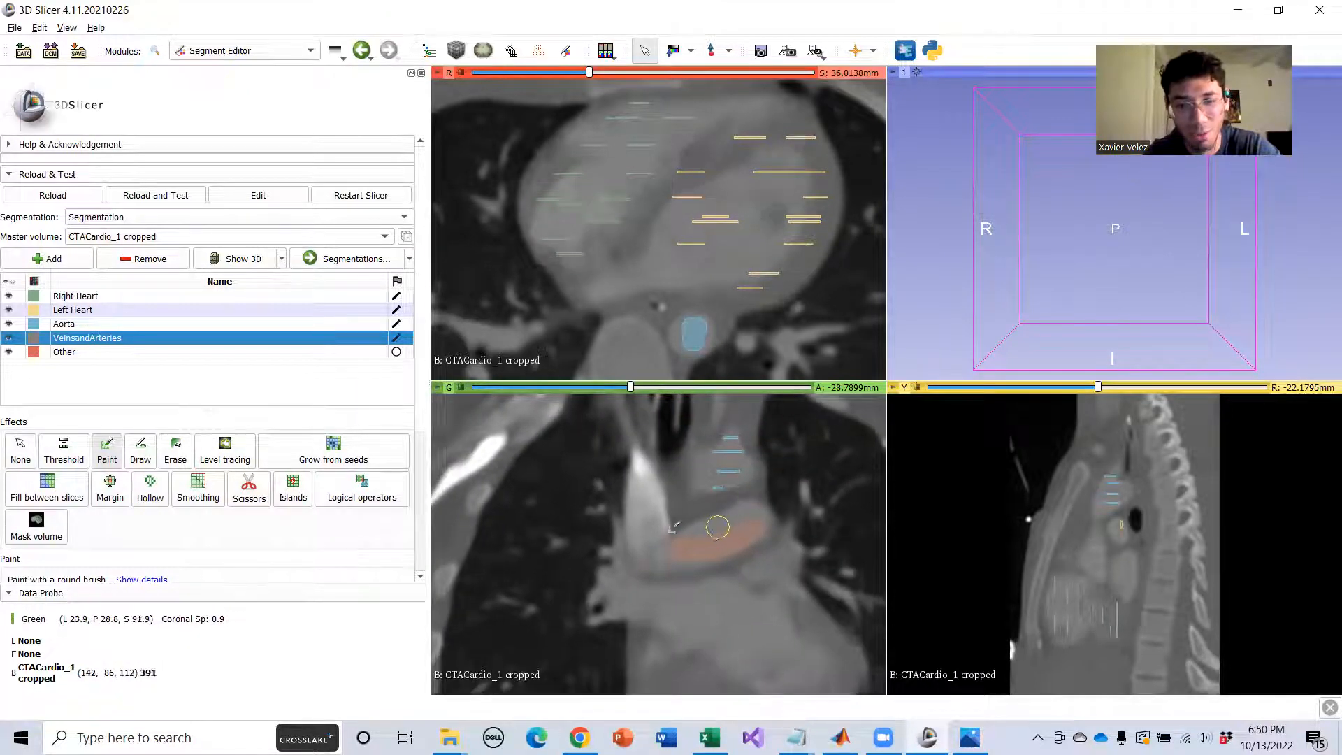
mouse_move(643, 503)
middle_mouse_down()
mouse_move(648, 533)
mouse_move(638, 466)
mouse_move(614, 455)
middle_mouse_up()
left_click_drag(631, 478, 629, 516)
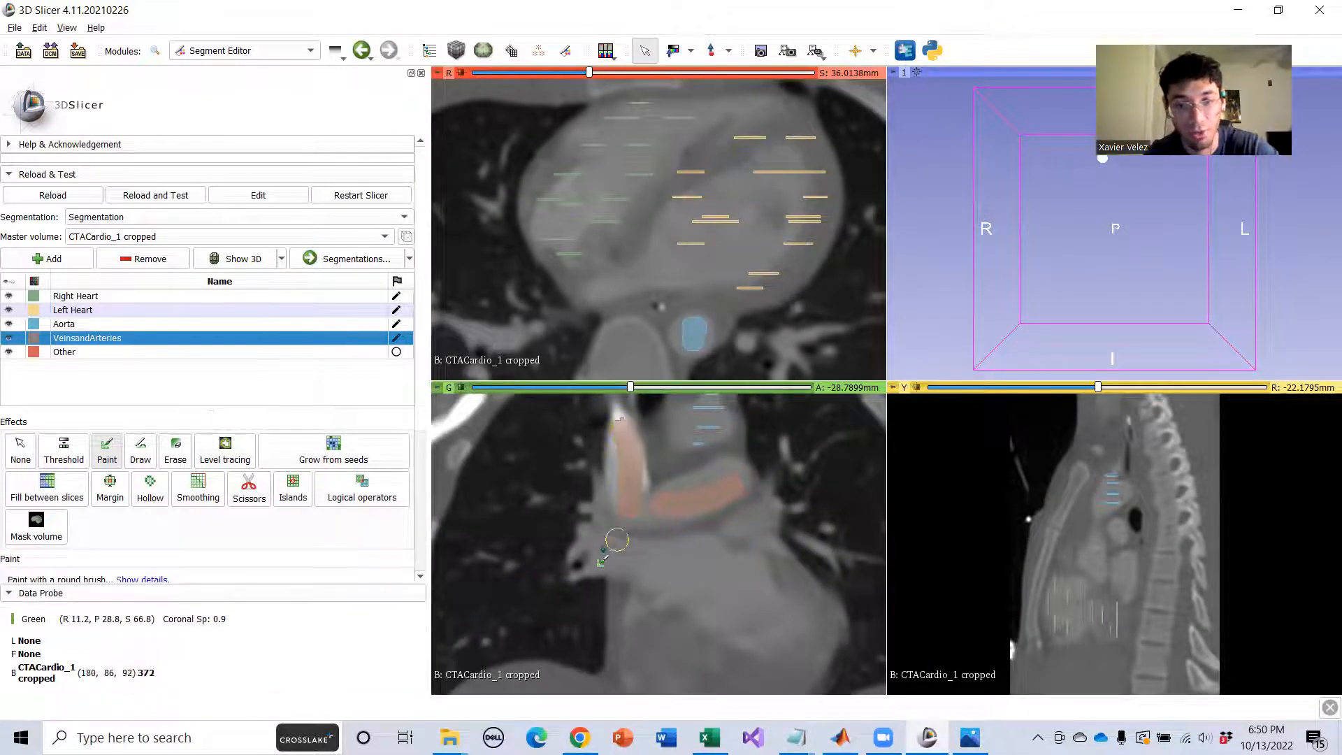
Paint a VeinsandArteries seed diagonally across the chamber below the pulmonary artery, plus a short one on the vessel at its left-anatomical side.
left_click_drag(595, 540, 765, 625)
scroll(723, 572, "up", 5)
scroll(724, 574, "down", 5)
left_click_drag(746, 526, 757, 523)
Paint VeinsandArteries seeds along the slanted pulmonary artery branch and diagonally through the chamber below it on the A -35.3 mm coronal slice.
scroll(699, 555, "down", 7)
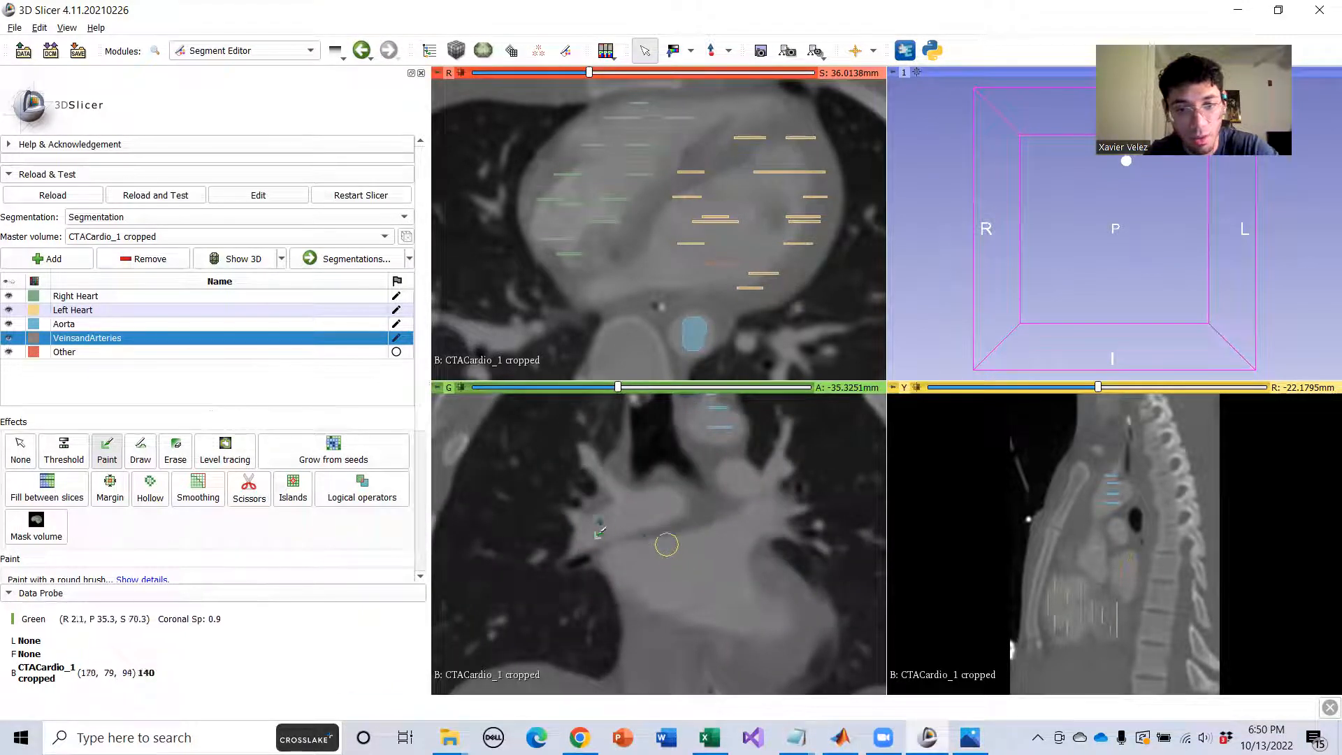
left_click_drag(594, 532, 661, 508)
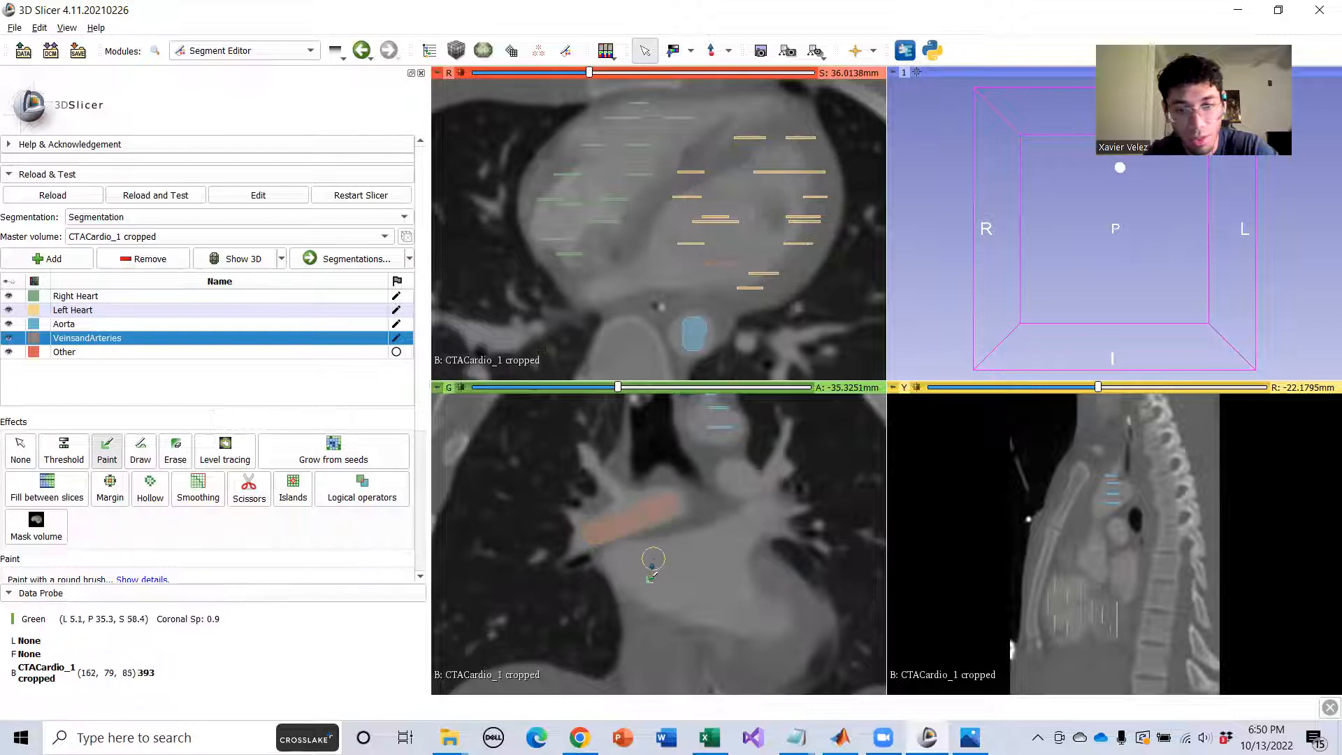
left_click_drag(652, 566, 742, 615)
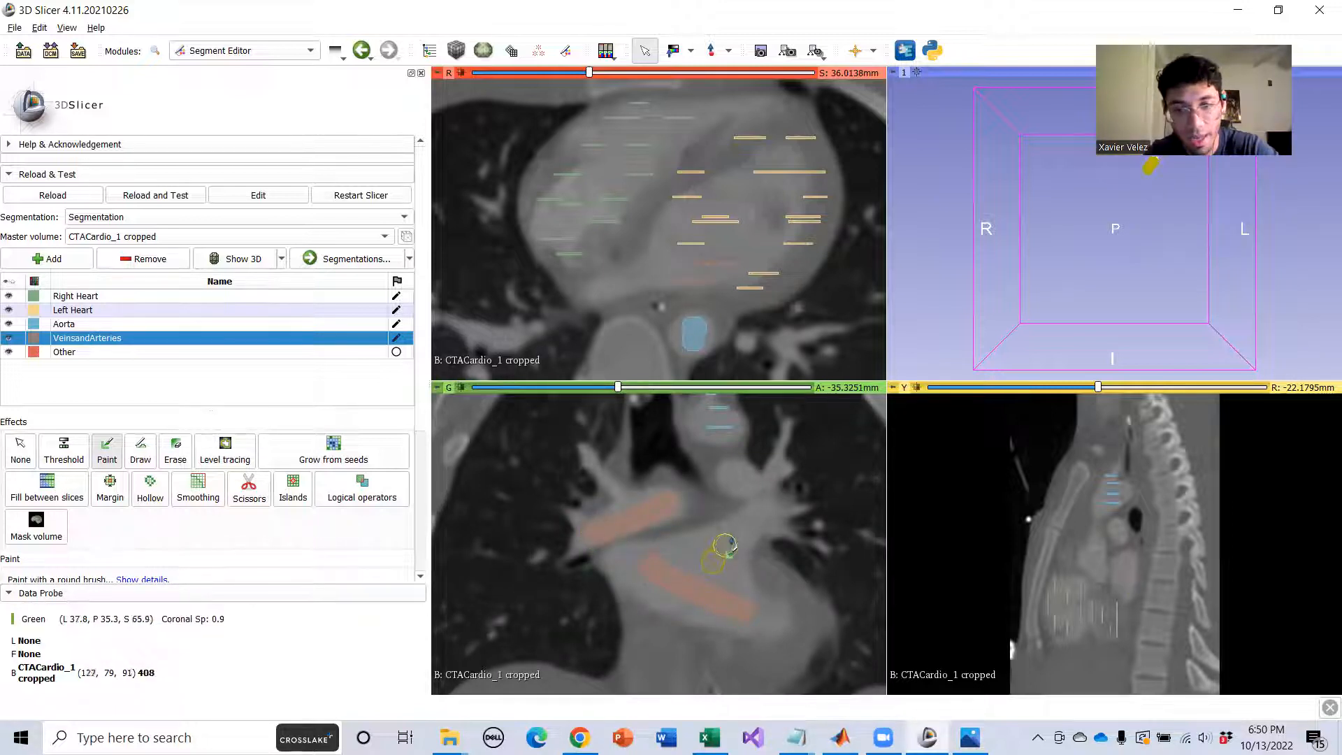
Paint a long VeinsandArteries seed down the bright superior vena cava on the coronal slice at A -24.1 mm.
scroll(668, 556, "up", 7)
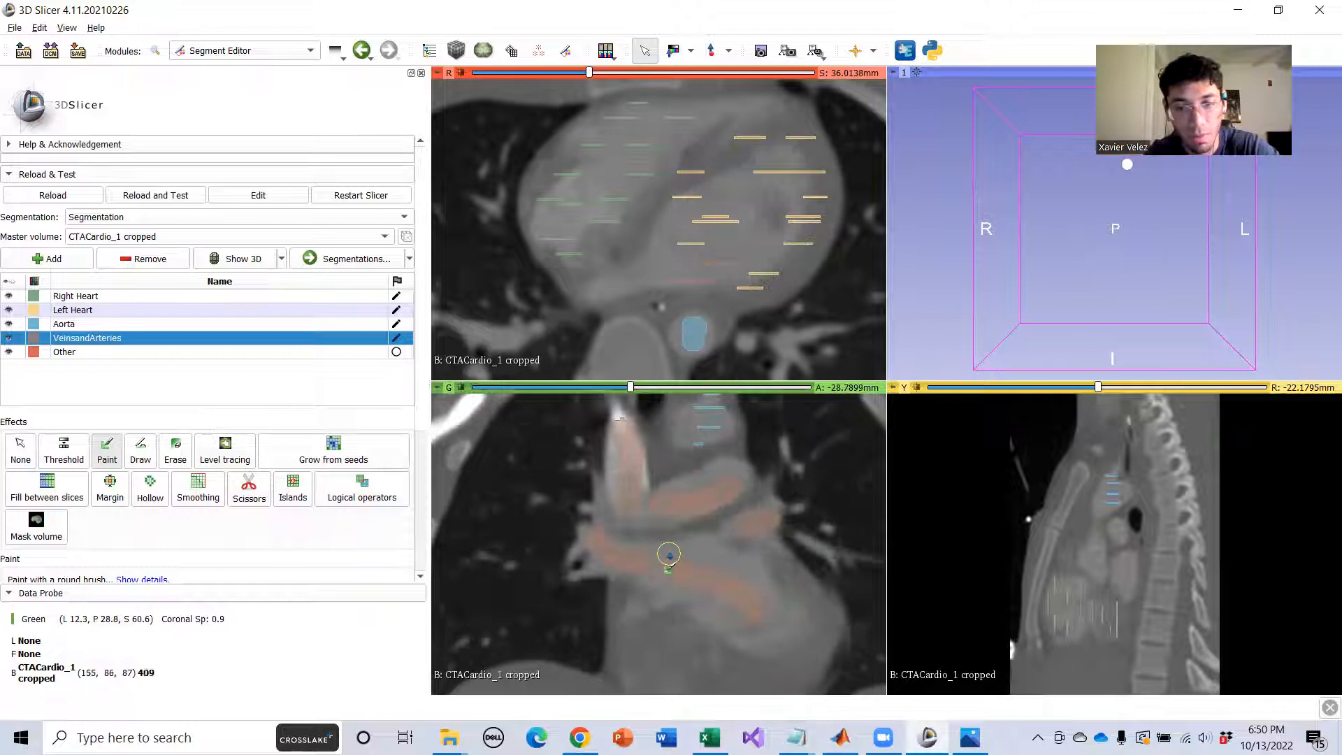
scroll(668, 555, "up", 5)
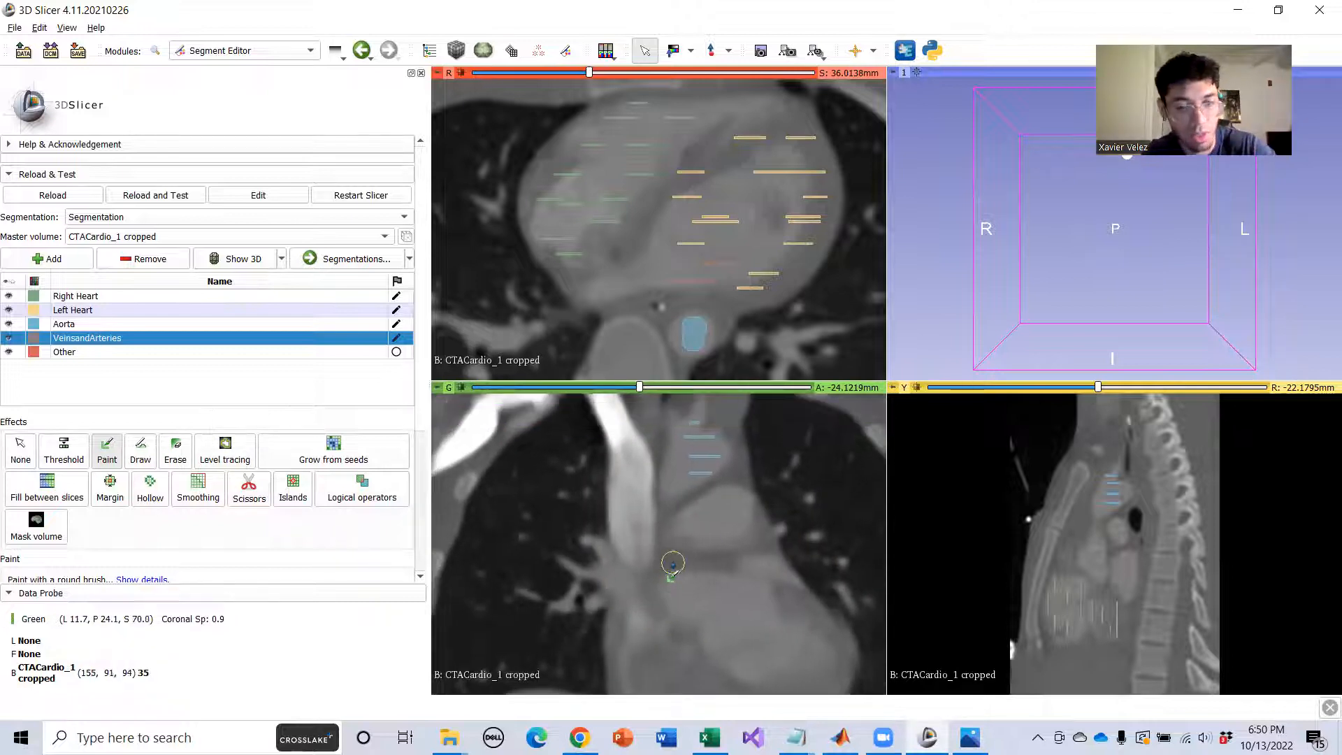
scroll(673, 563, "down", 2, "ctrl")
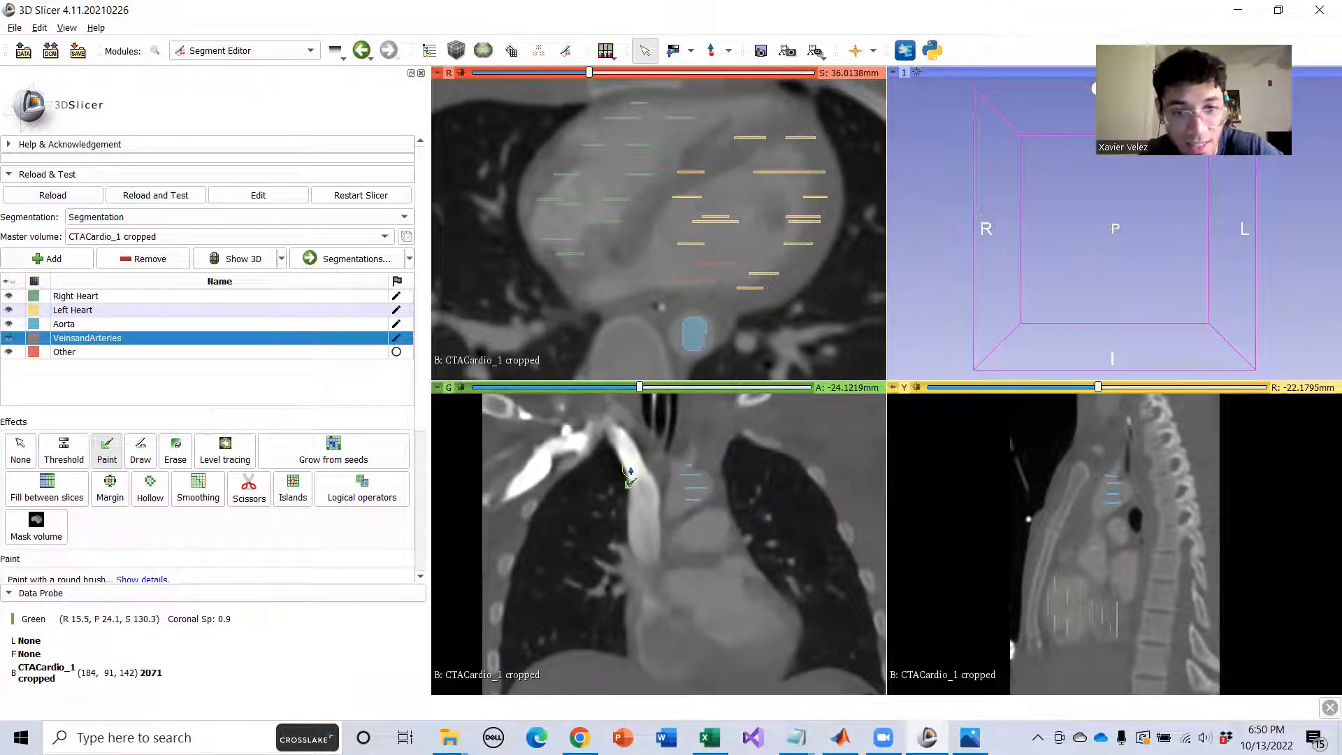
left_click_drag(621, 447, 645, 555)
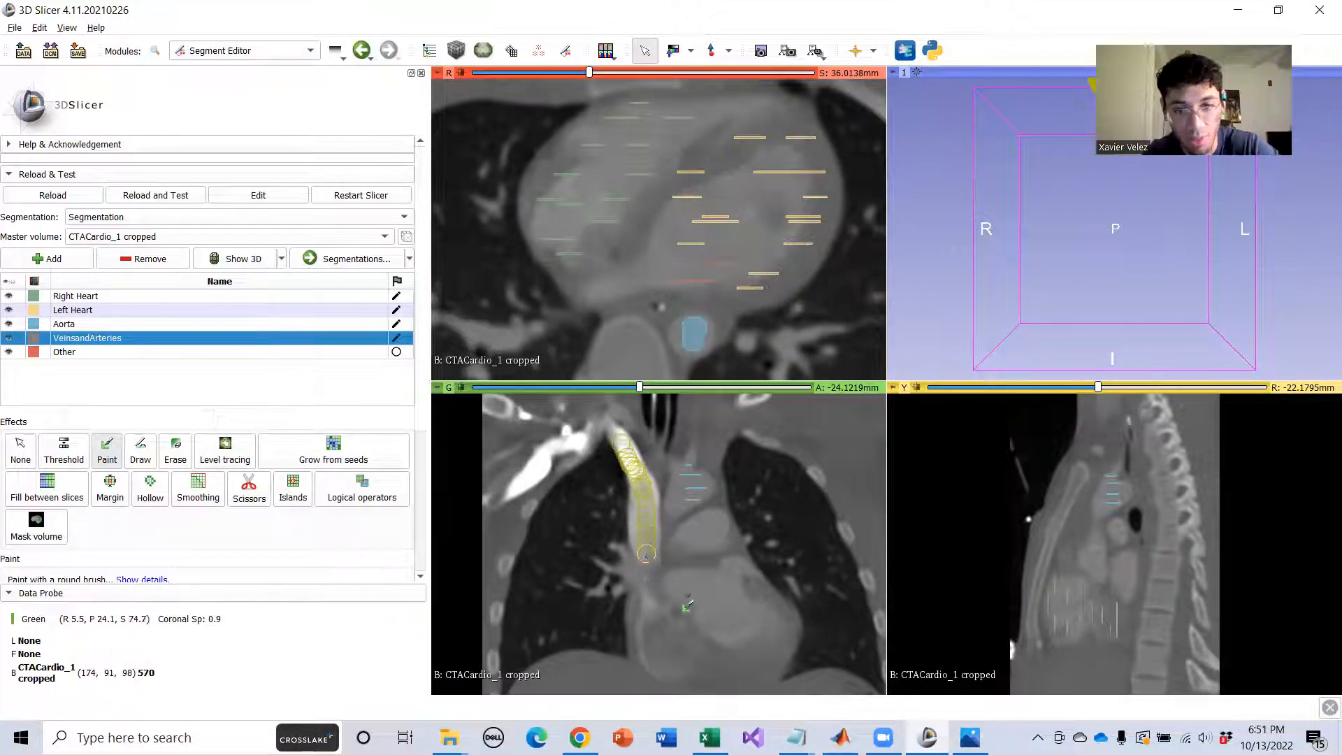
Paint VeinsandArteries seeds in the pulmonary artery, the chamber below it and the vein beneath the superior vena cava on the A -24.1 mm slice.
scroll(731, 584, "up", 3, "ctrl")
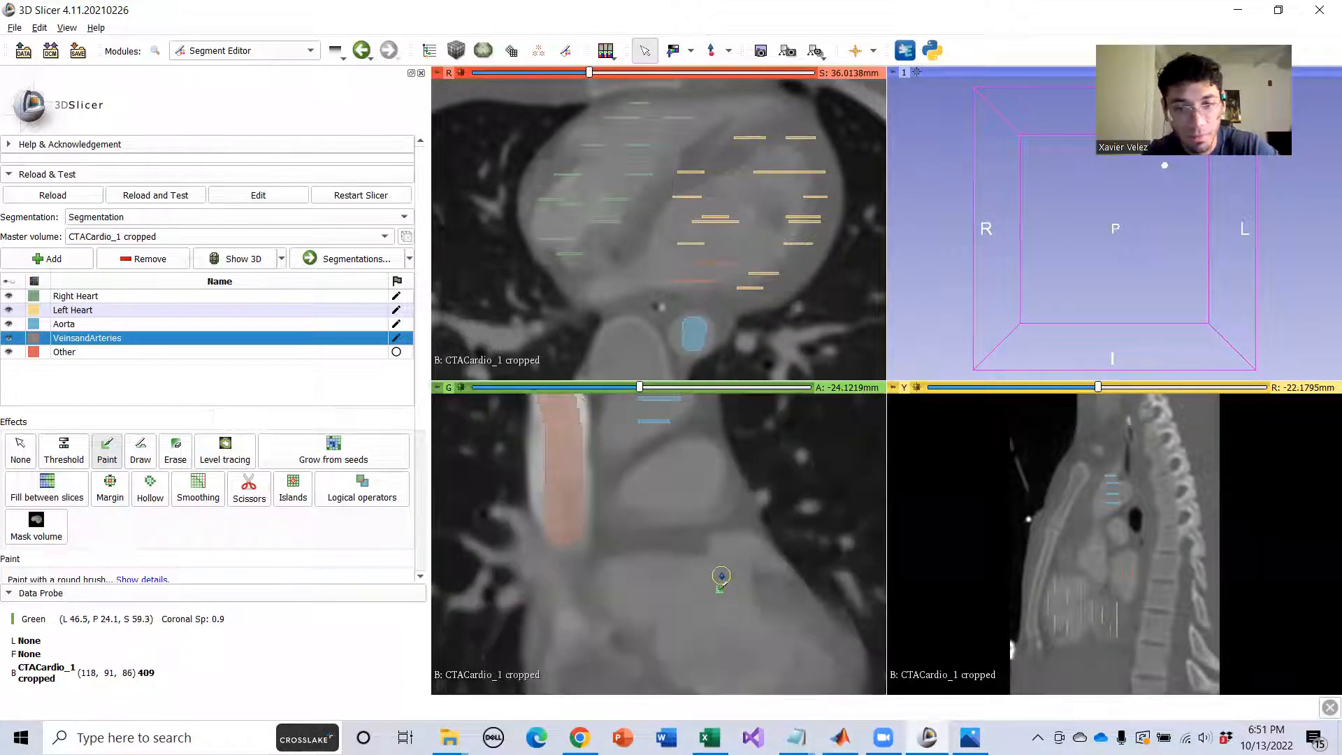
scroll(730, 564, "down", 4)
scroll(739, 552, "up", 5)
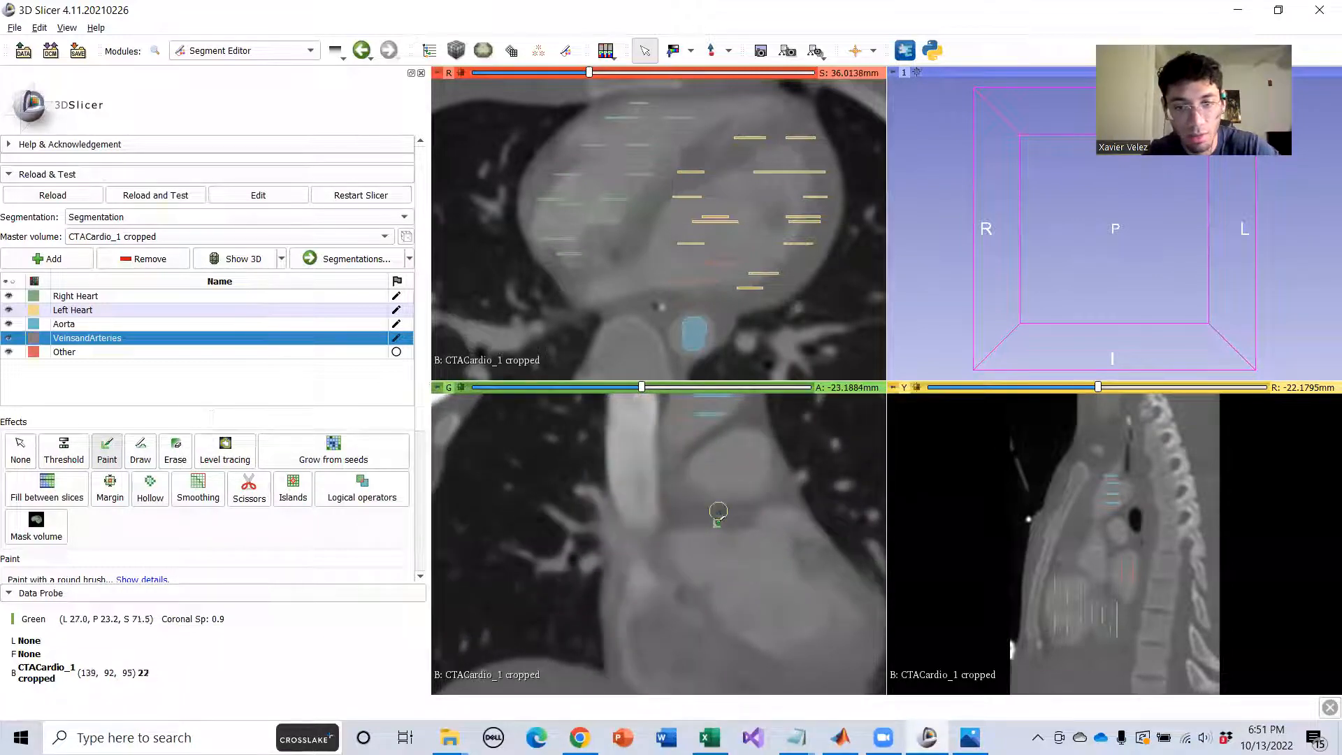
scroll(718, 508, "down", 1)
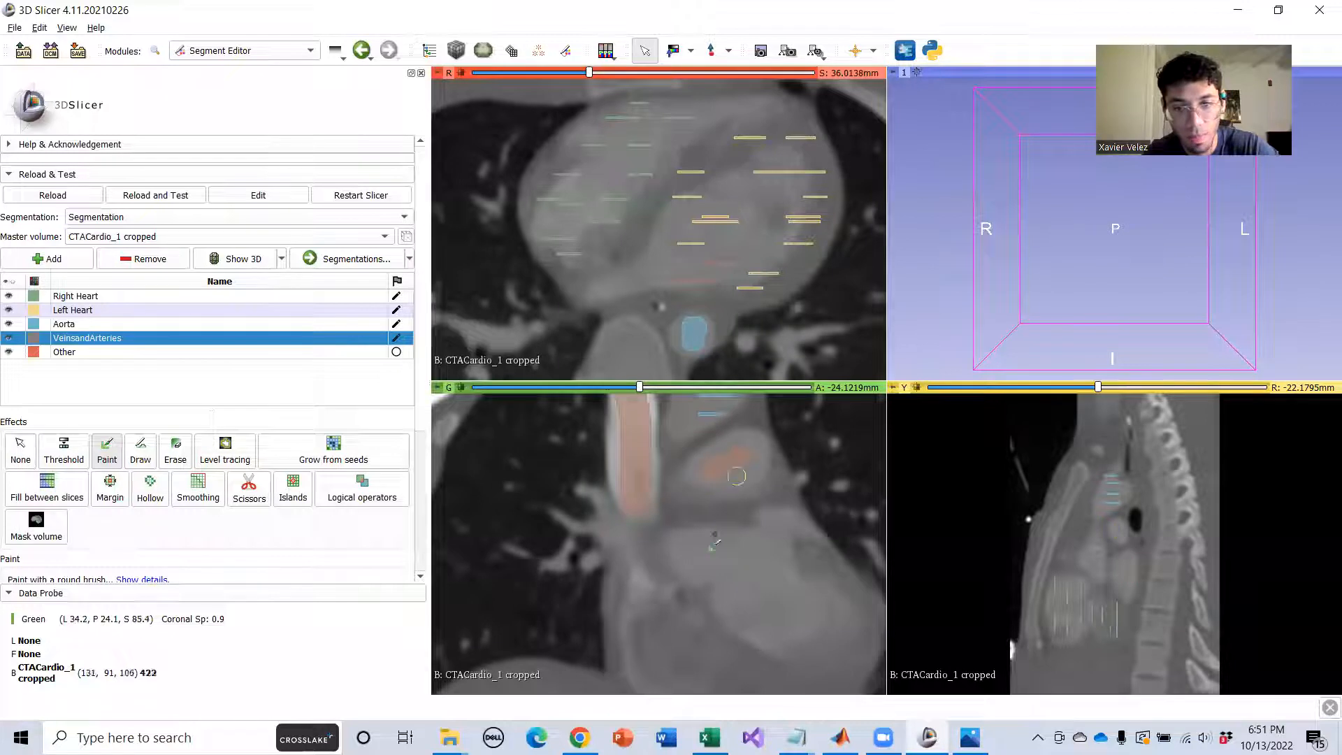
left_click_drag(792, 610, 794, 607)
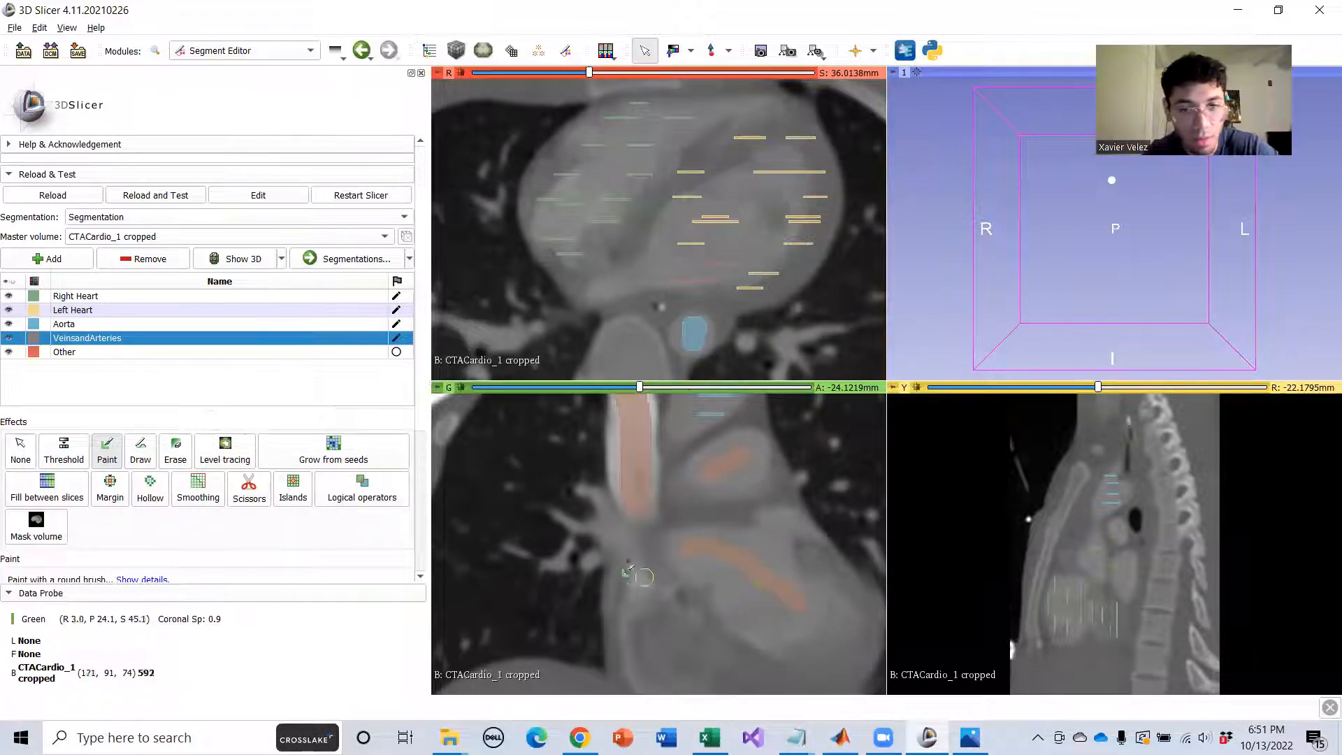
left_click_drag(604, 519, 639, 594)
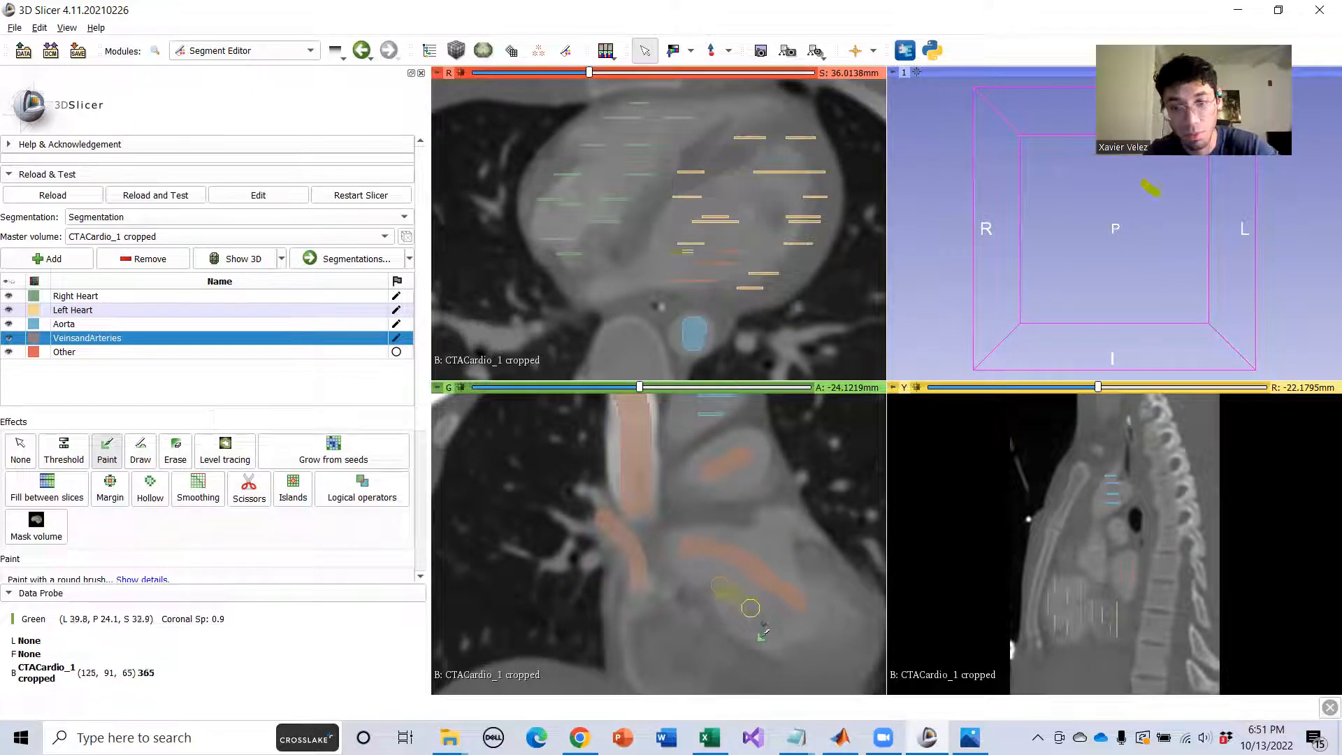
Paint VeinsandArteries seeds down the superior vena cava and in the round pulmonary artery on the coronal slice at A -18.5 mm.
scroll(725, 568, "up", 3)
scroll(727, 565, "up", 3)
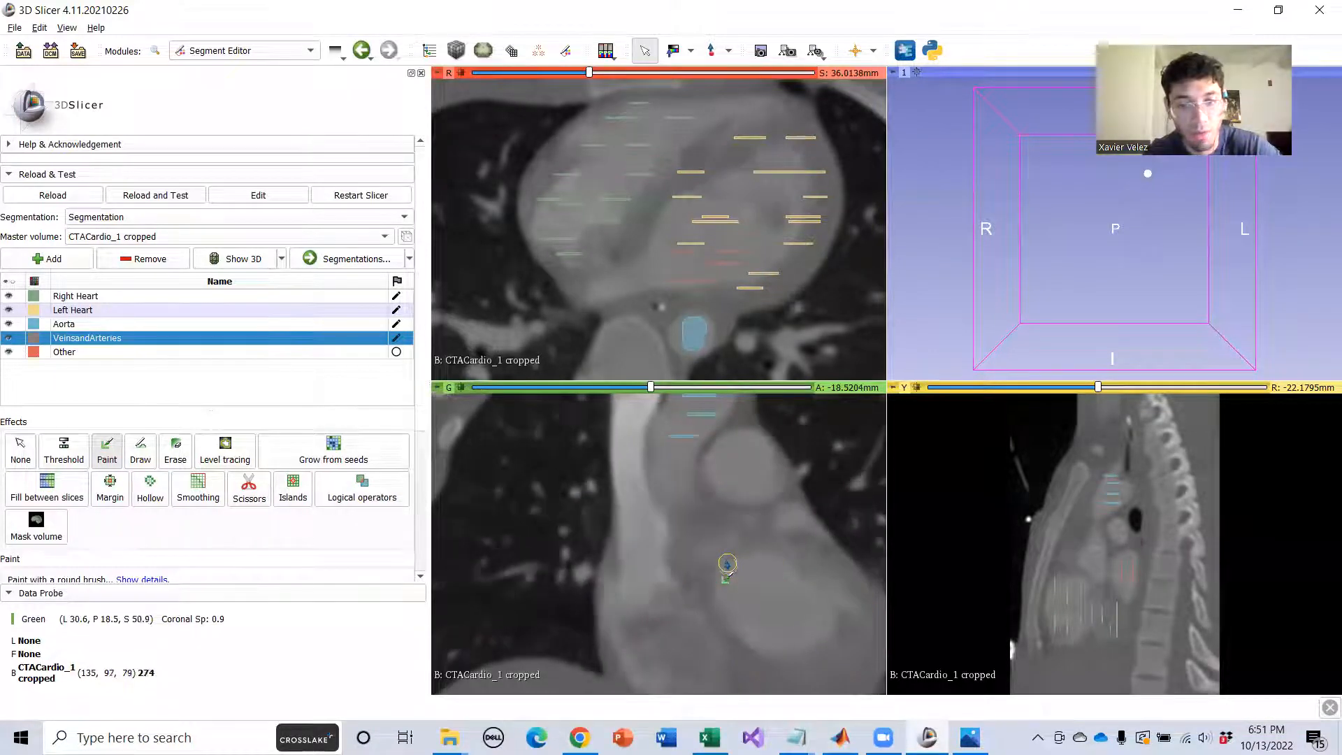
middle_click_drag(730, 549, 697, 580)
scroll(741, 541, "down", 1, "ctrl")
scroll(697, 563, "up", 1, "ctrl")
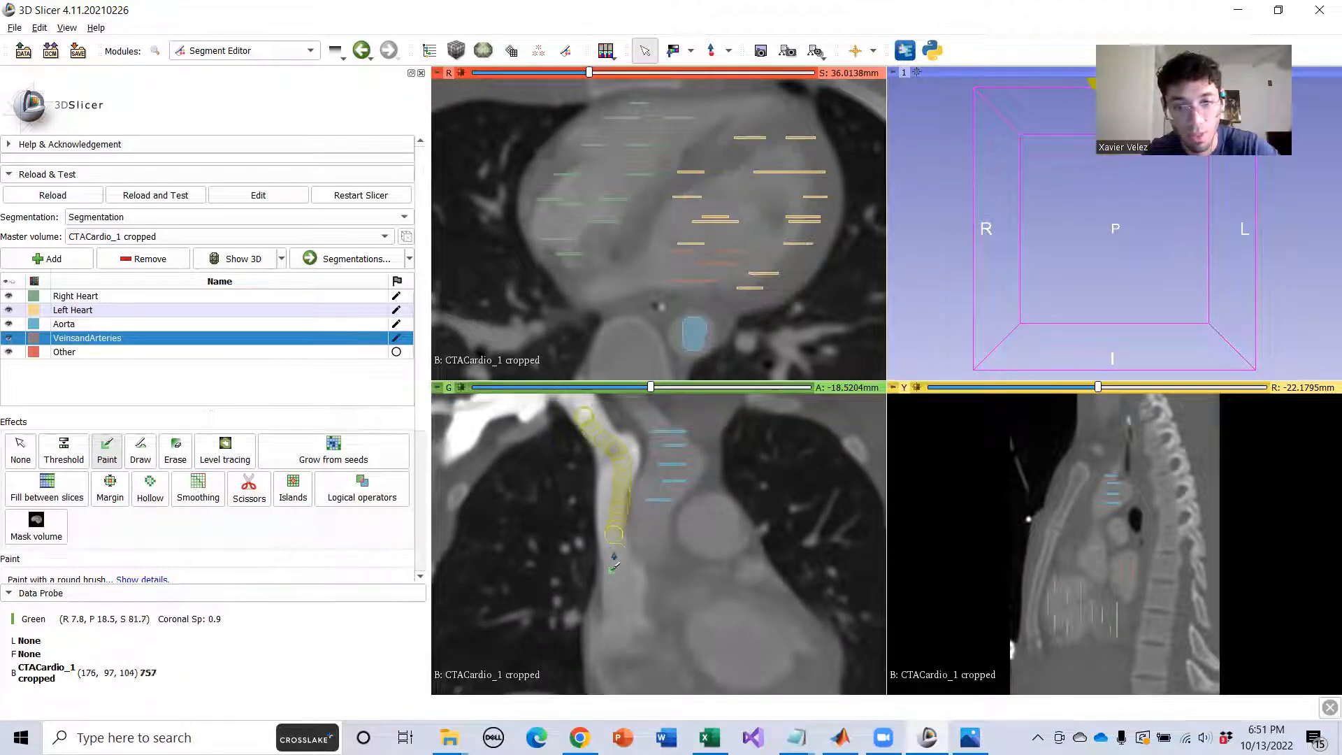
left_click_drag(618, 595, 618, 598)
left_click_drag(695, 528, 718, 518)
Paint a VeinsandArteries seed in the round pulmonary artery on the coronal slice at A -11.1 mm.
middle_click_drag(702, 567, 679, 519)
scroll(644, 561, "down", 4)
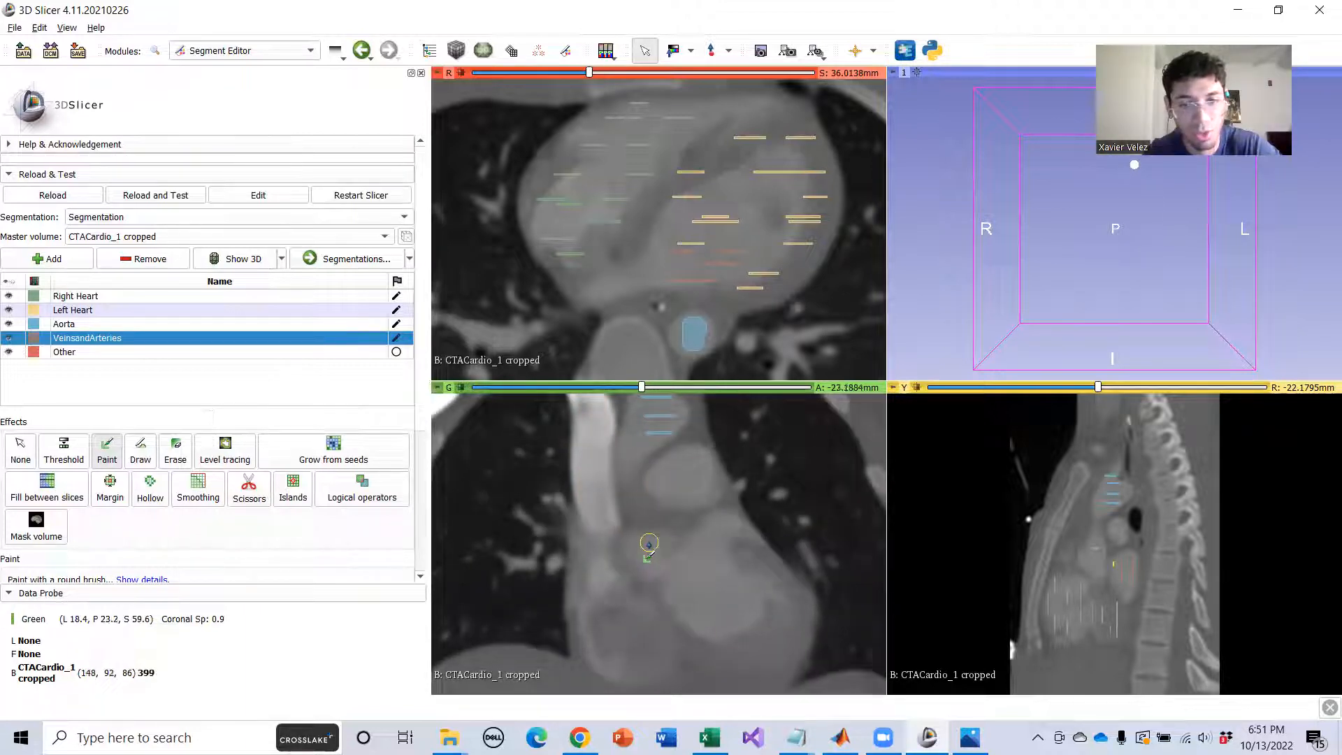
scroll(648, 543, "up", 6)
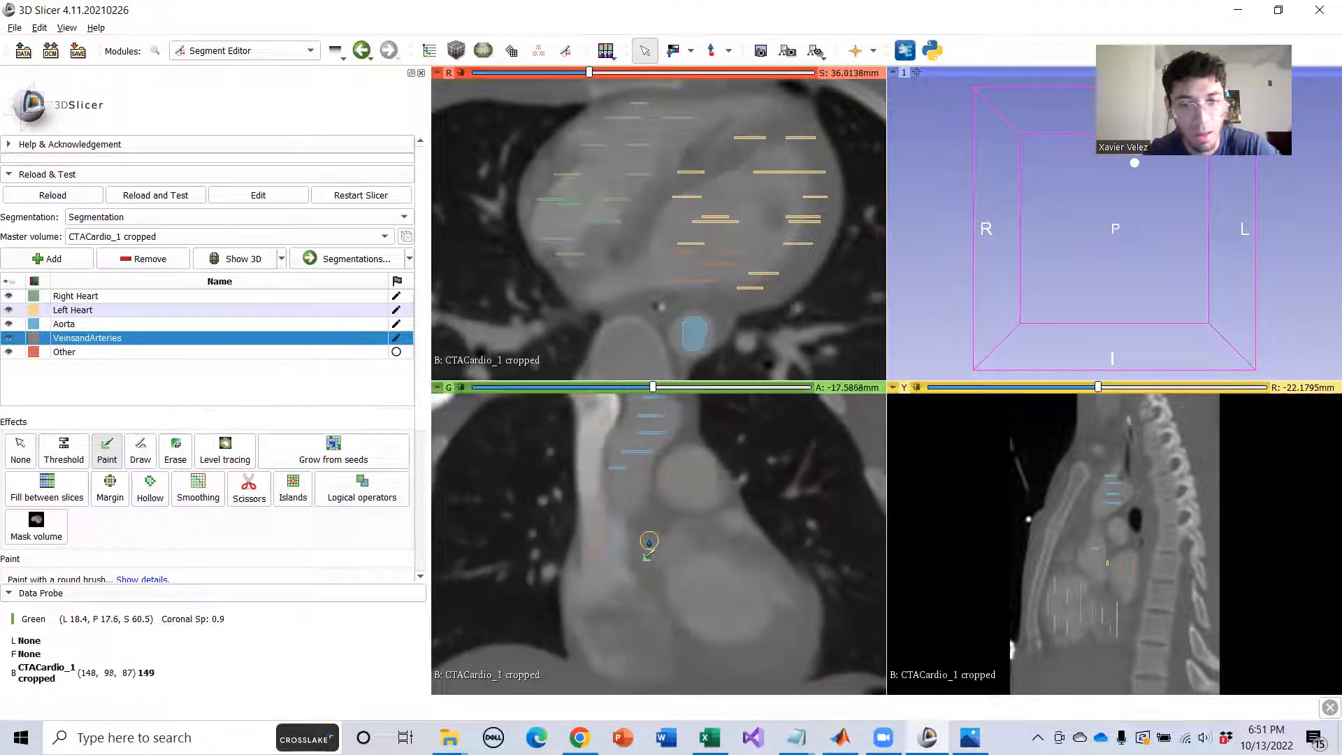
scroll(648, 543, "up", 7)
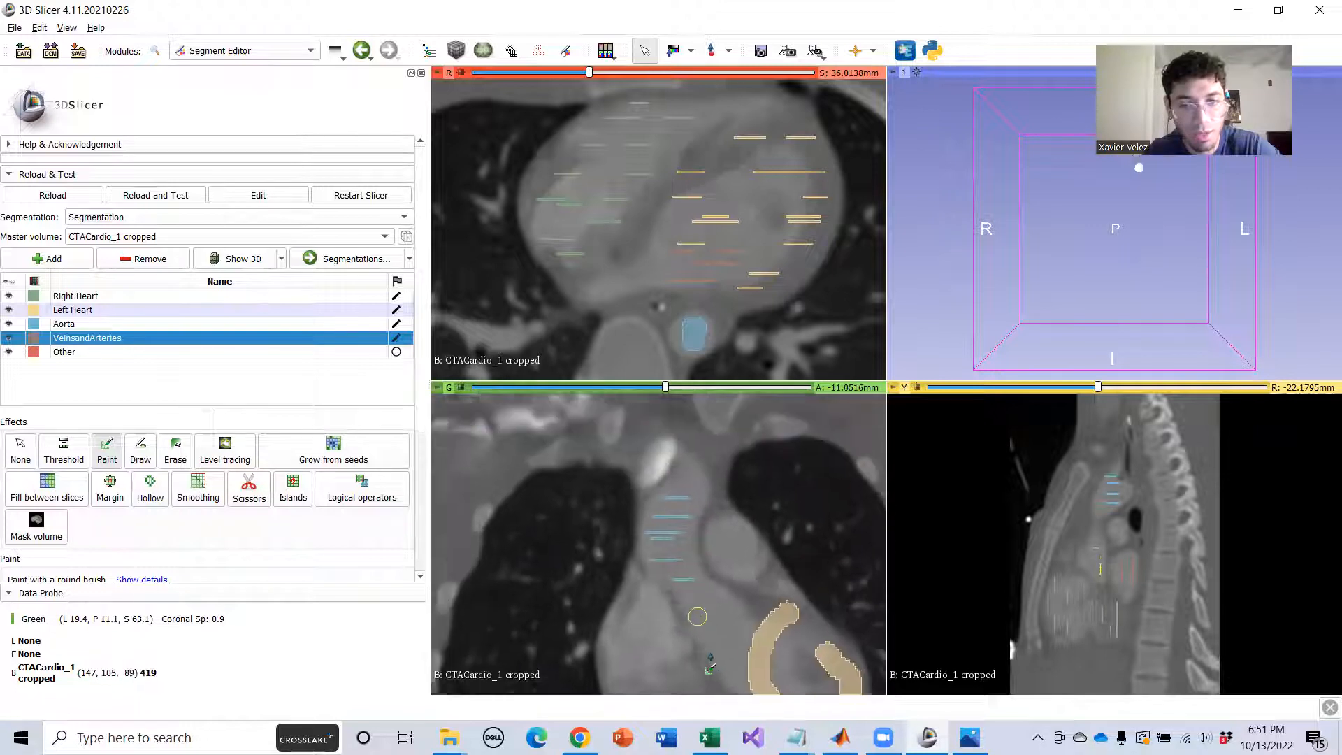
middle_click_drag(697, 616, 716, 673)
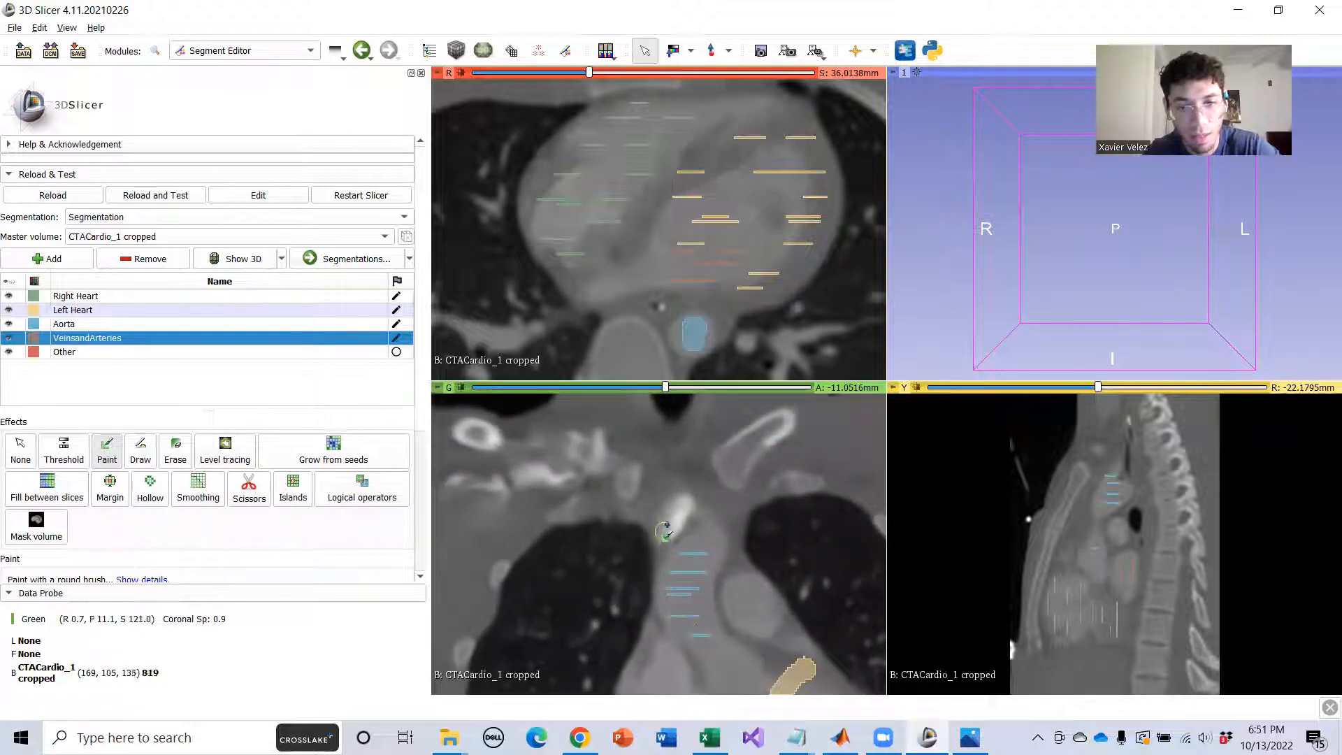
left_click_drag(757, 621, 747, 587)
Paint VeinsandArteries seeds down the pulmonary outflow on the coronal slices at A 14.2 mm and A 19.8 mm.
middle_click_drag(621, 576, 608, 537)
scroll(615, 541, "up", 7)
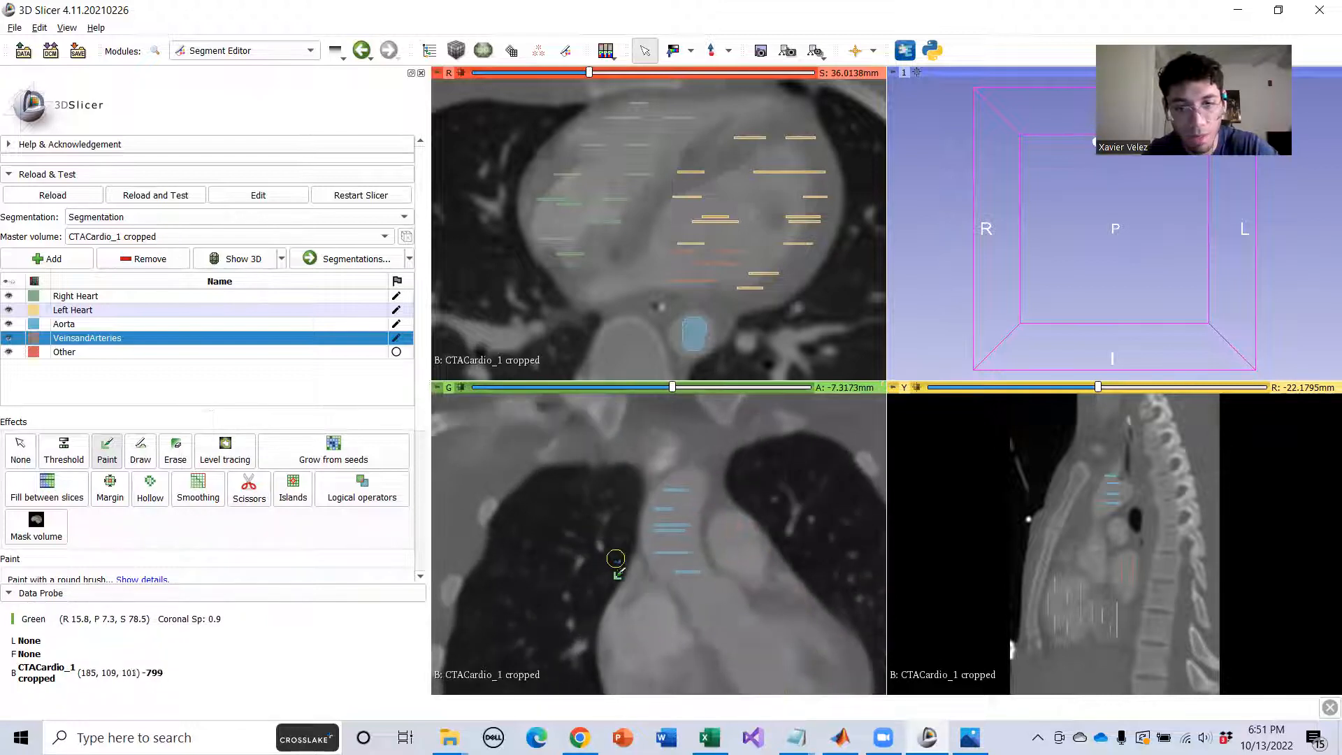
scroll(651, 526, "up", 13)
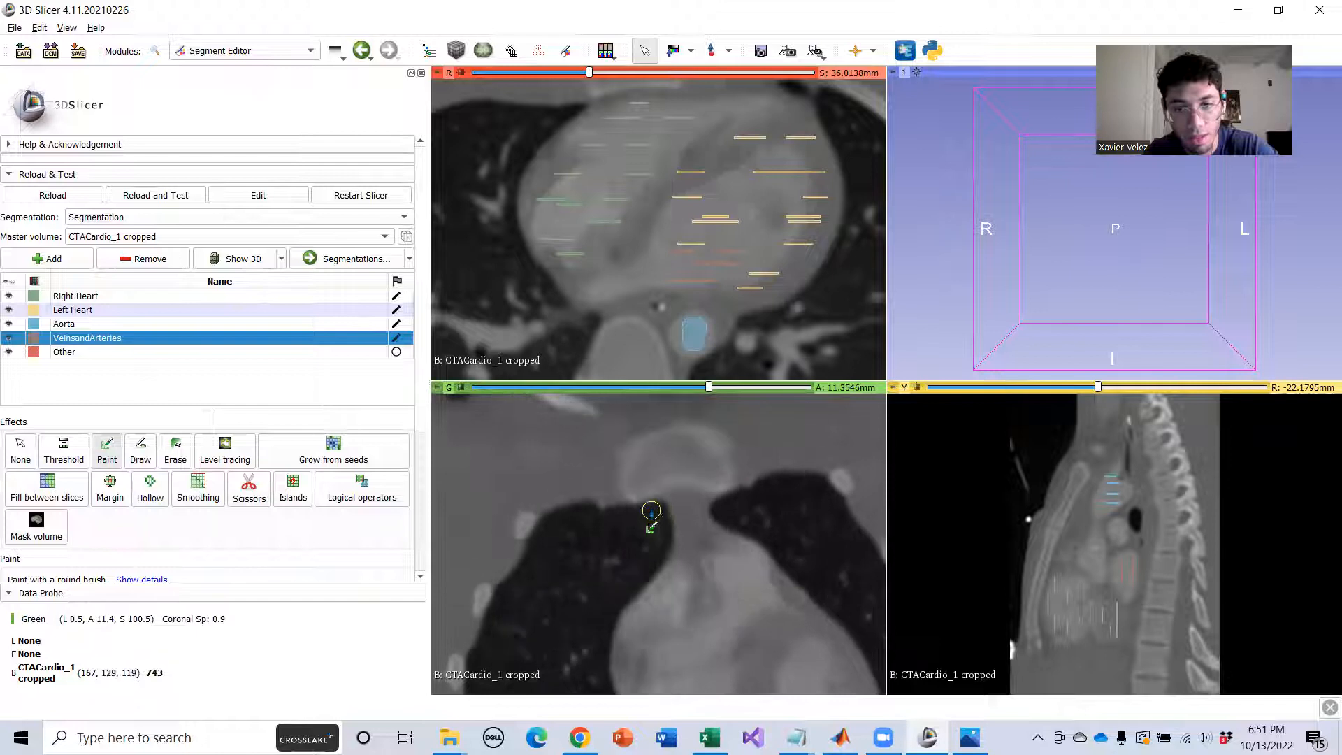
scroll(651, 515, "down", 8)
scroll(726, 550, "down", 9)
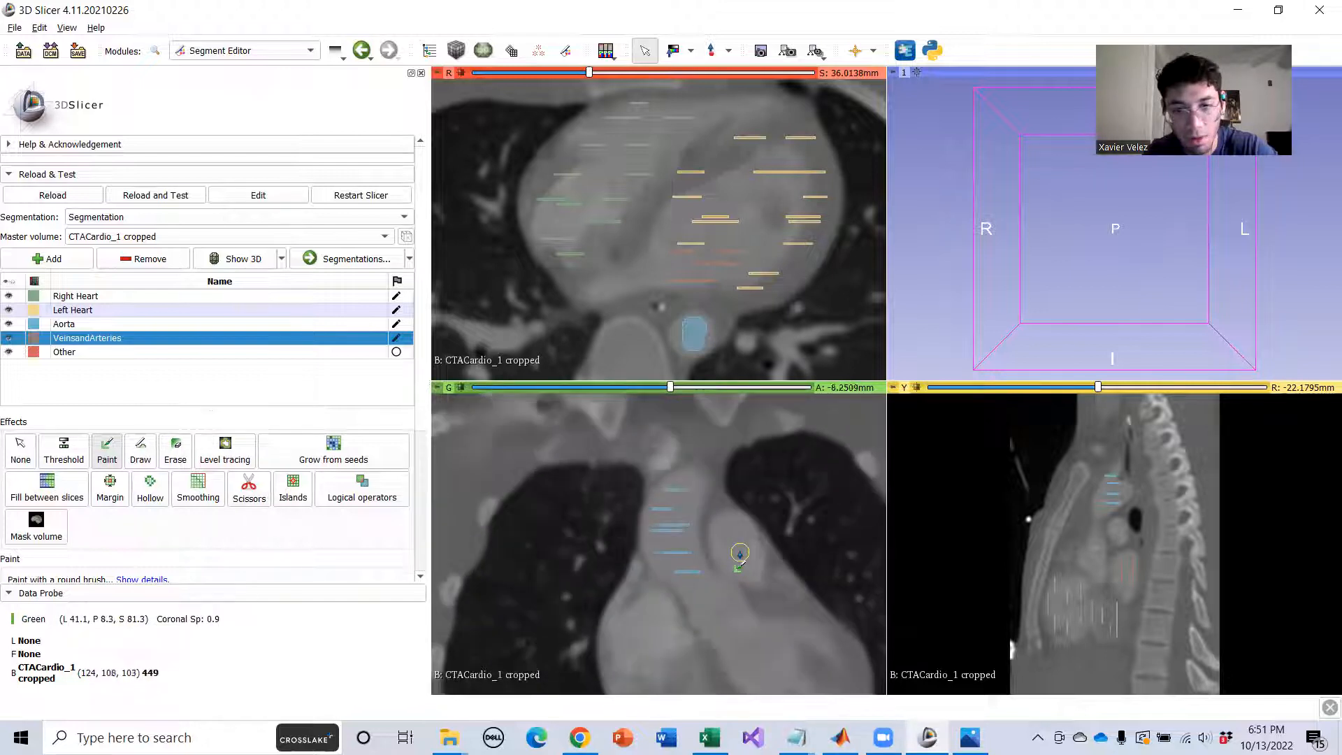
scroll(741, 557, "up", 8)
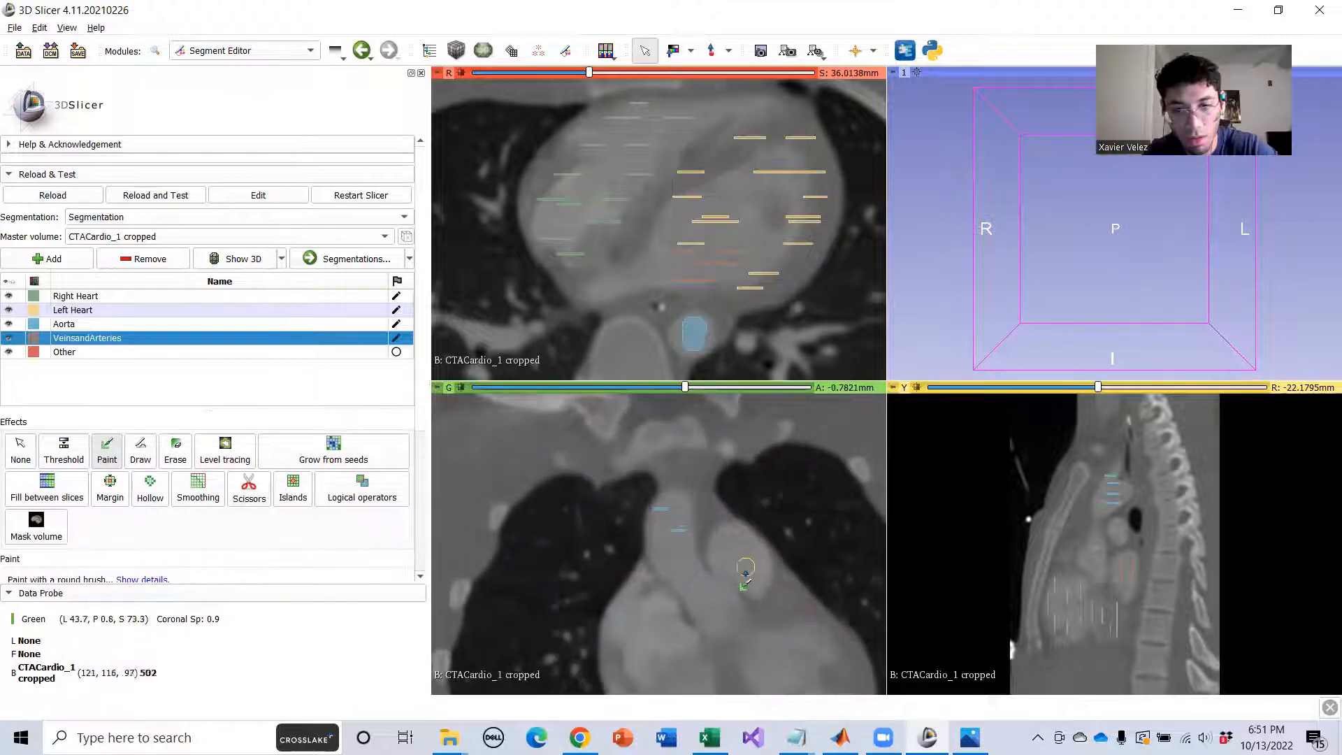
scroll(739, 552, "down", 18)
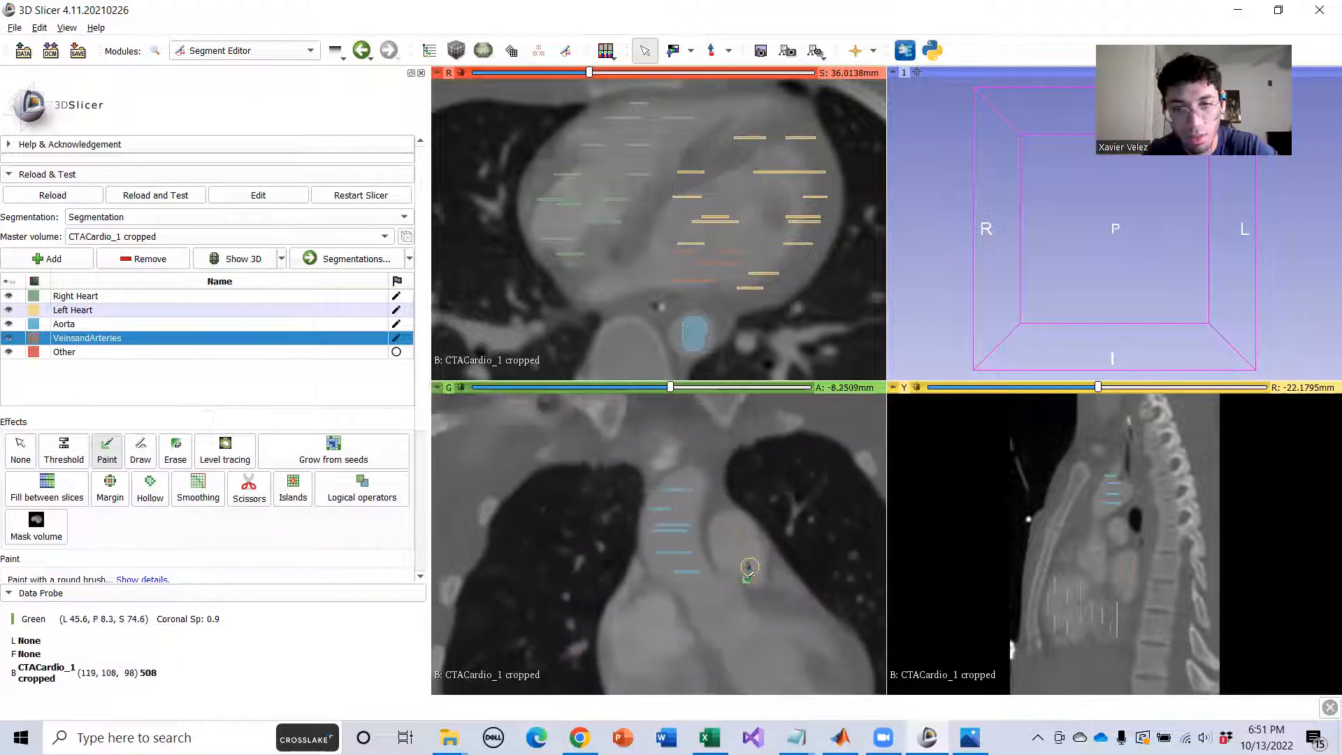
scroll(739, 556, "up", 13)
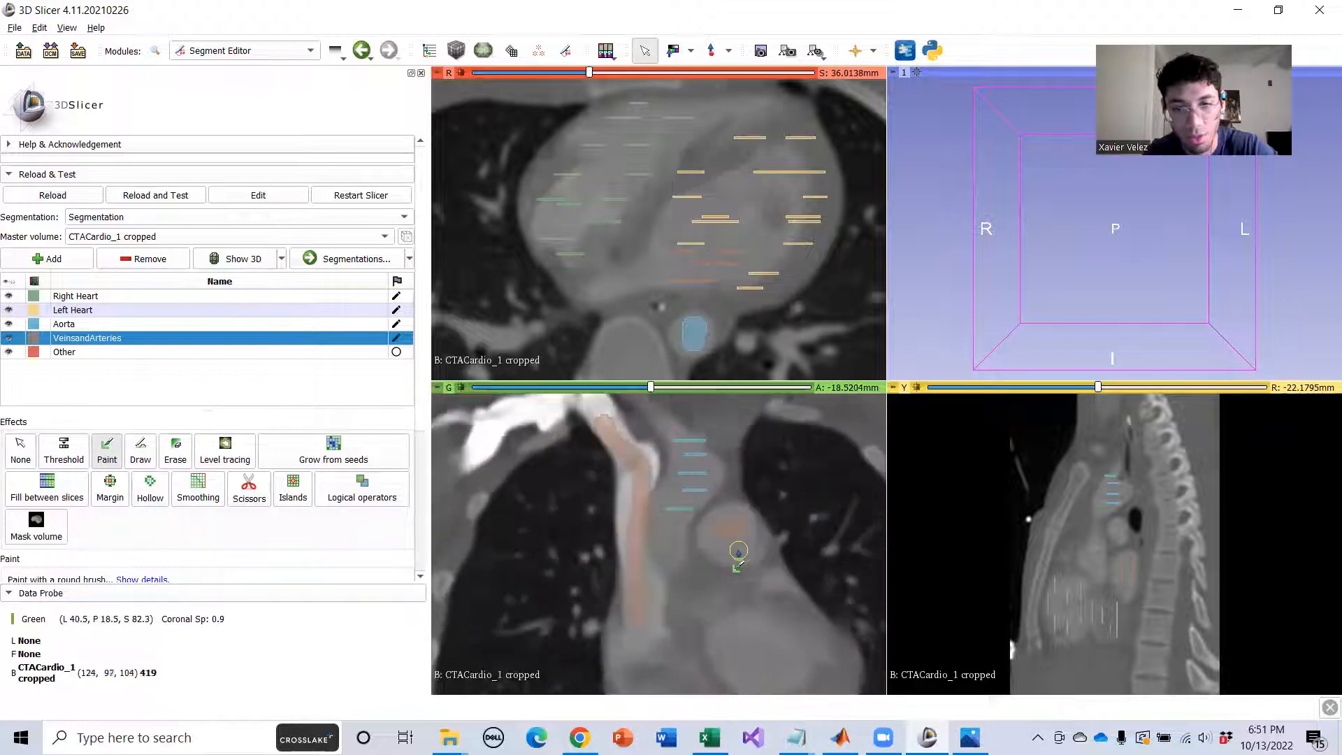
scroll(733, 553, "up", 20)
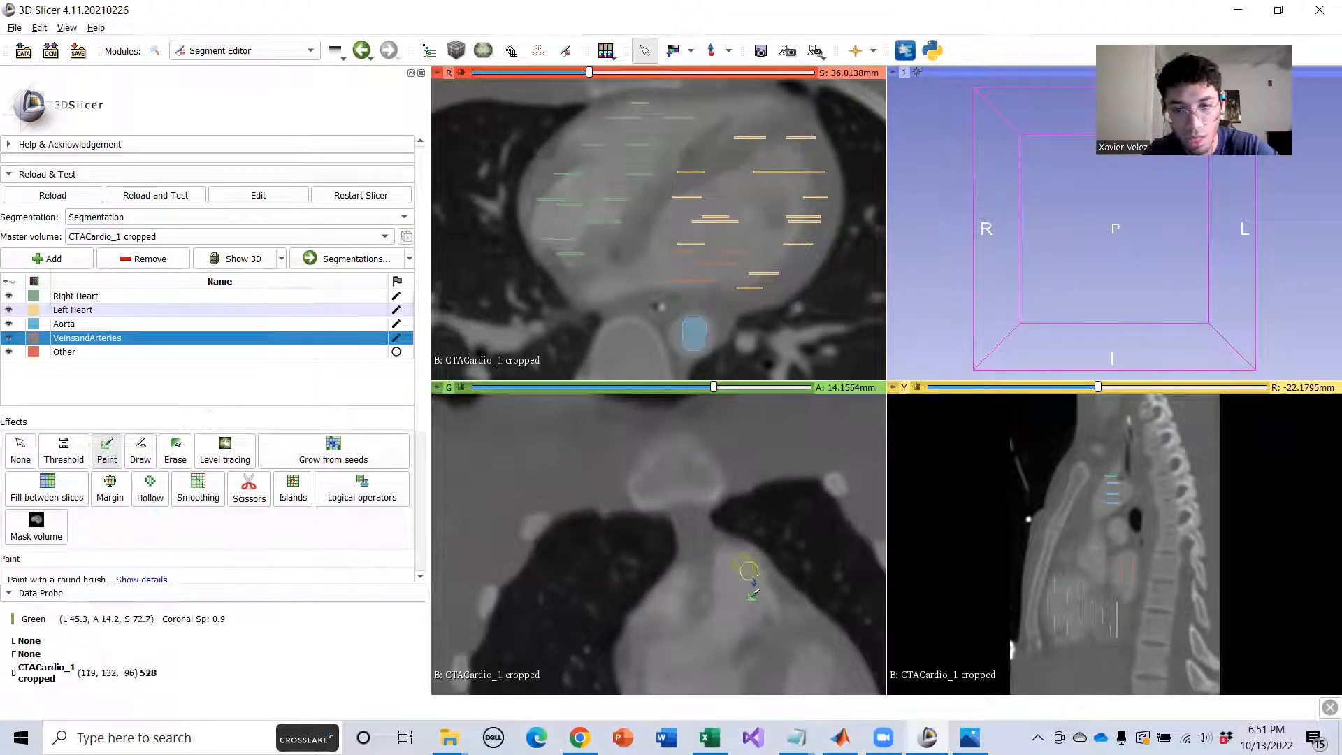
scroll(732, 613, "up", 6)
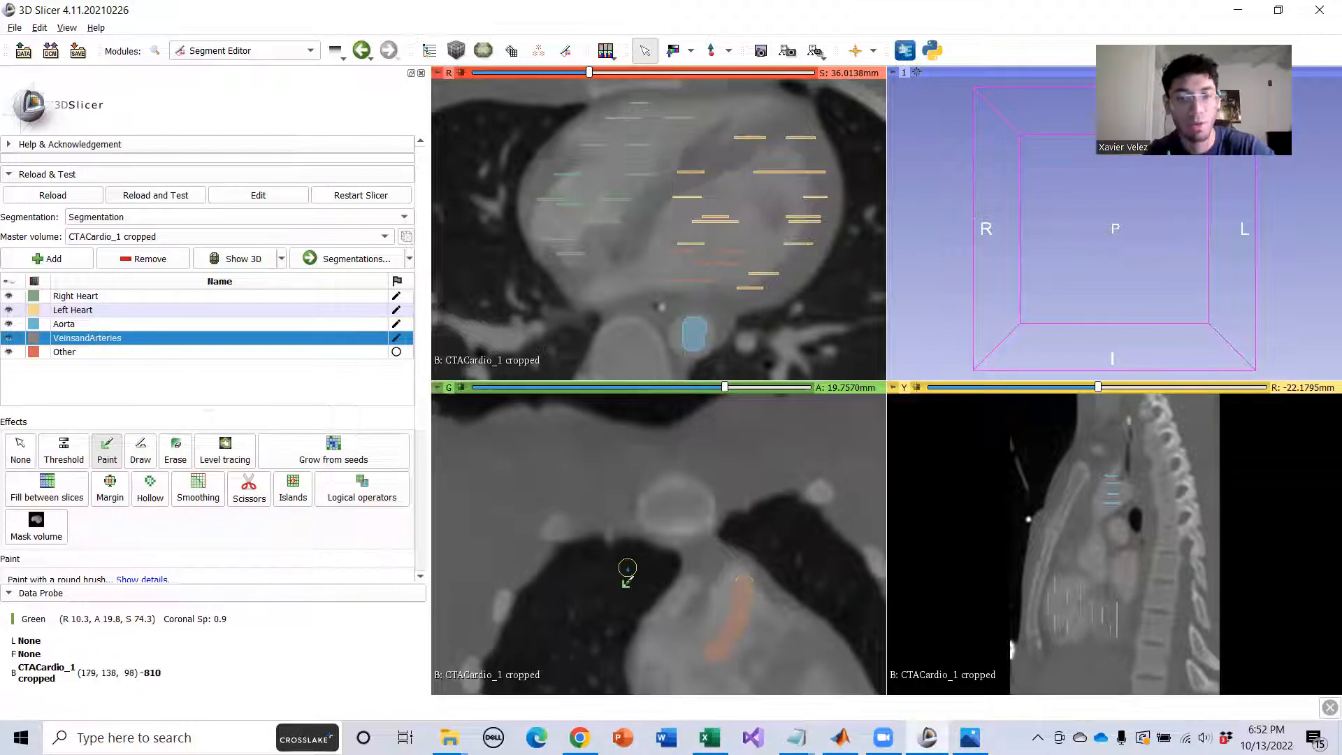
Change the Other segment's color to purple.
scroll(626, 572, "down", 4, "ctrl")
middle_click_drag(668, 592, 672, 548)
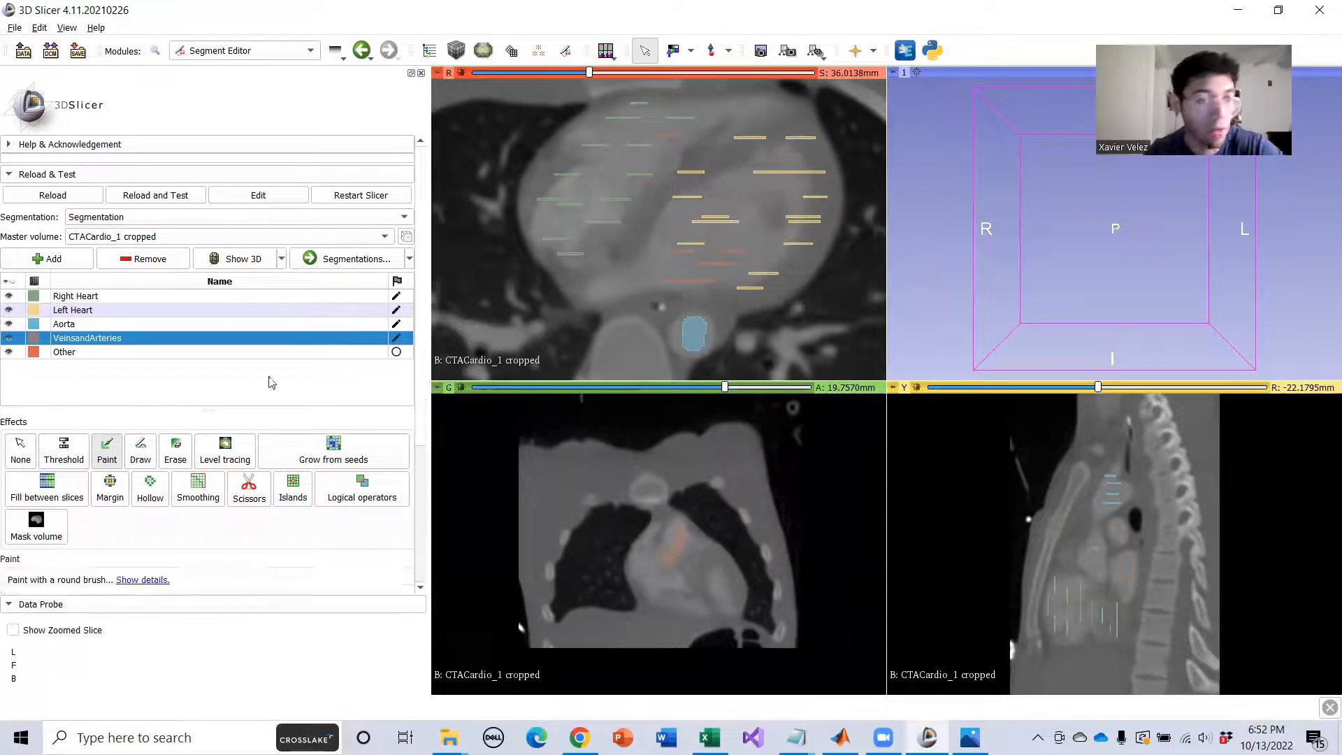
left_click(79, 353)
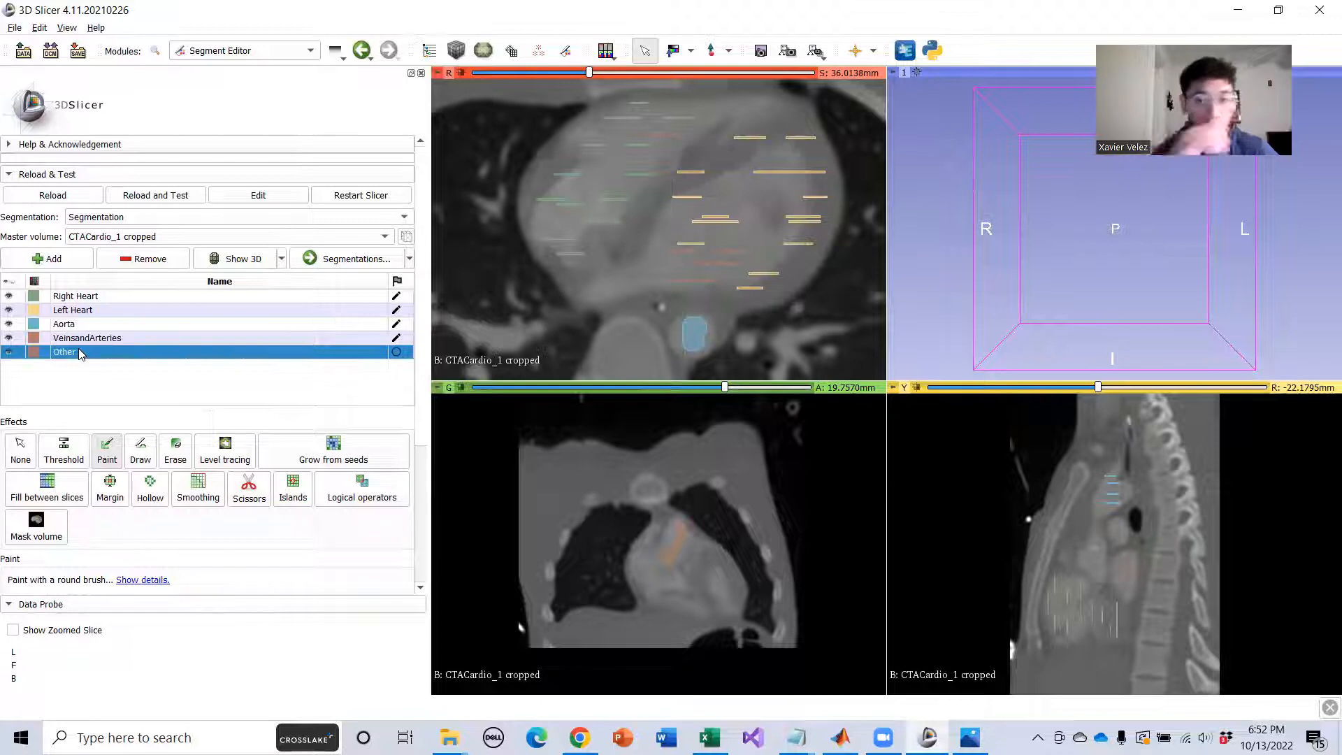
right_click(38, 359)
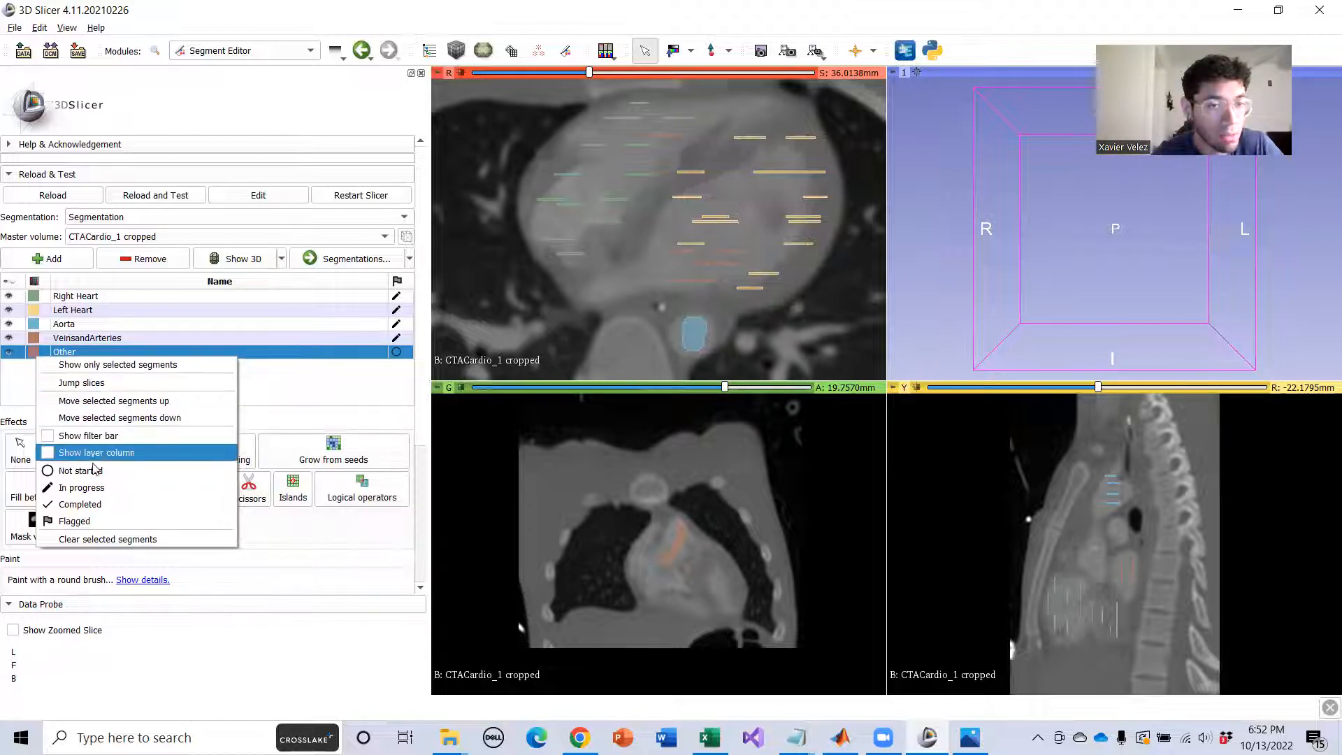
left_click(30, 354)
double_click(32, 352)
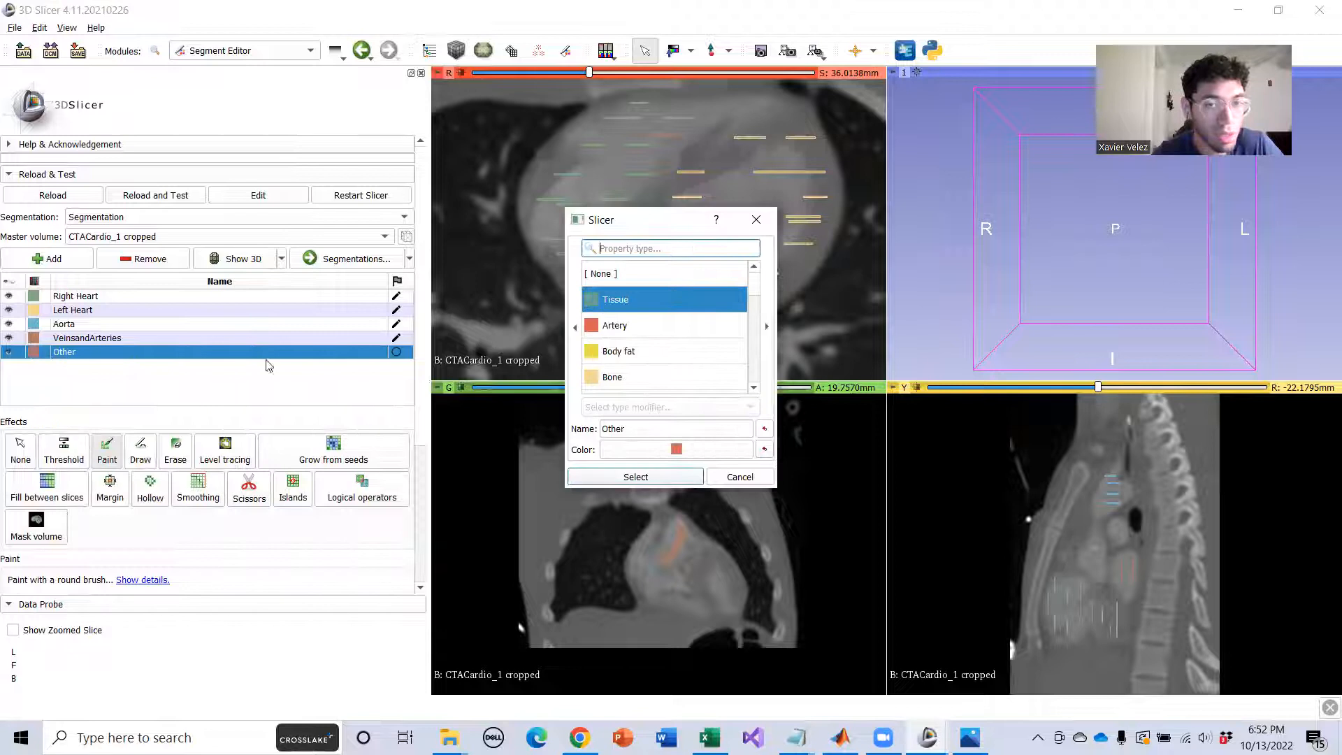
scroll(683, 337, "down", 5)
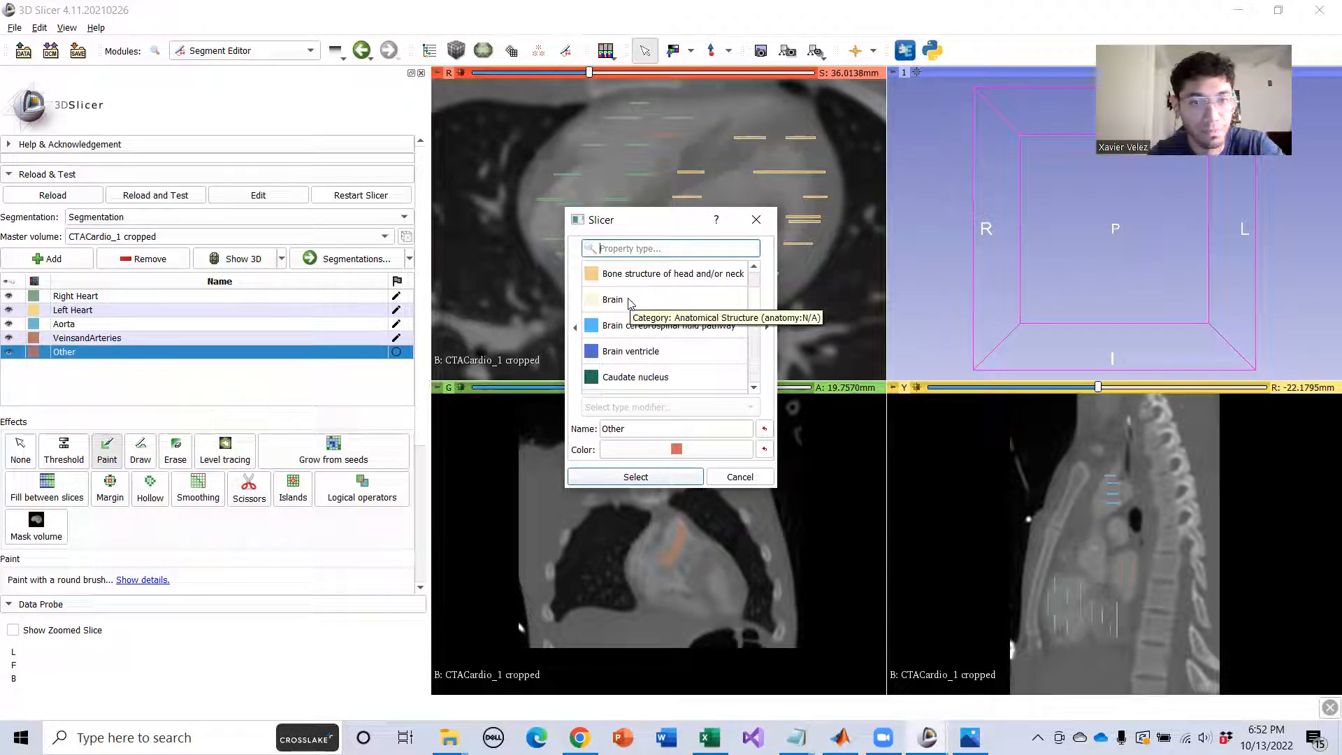
scroll(630, 307, "down", 10)
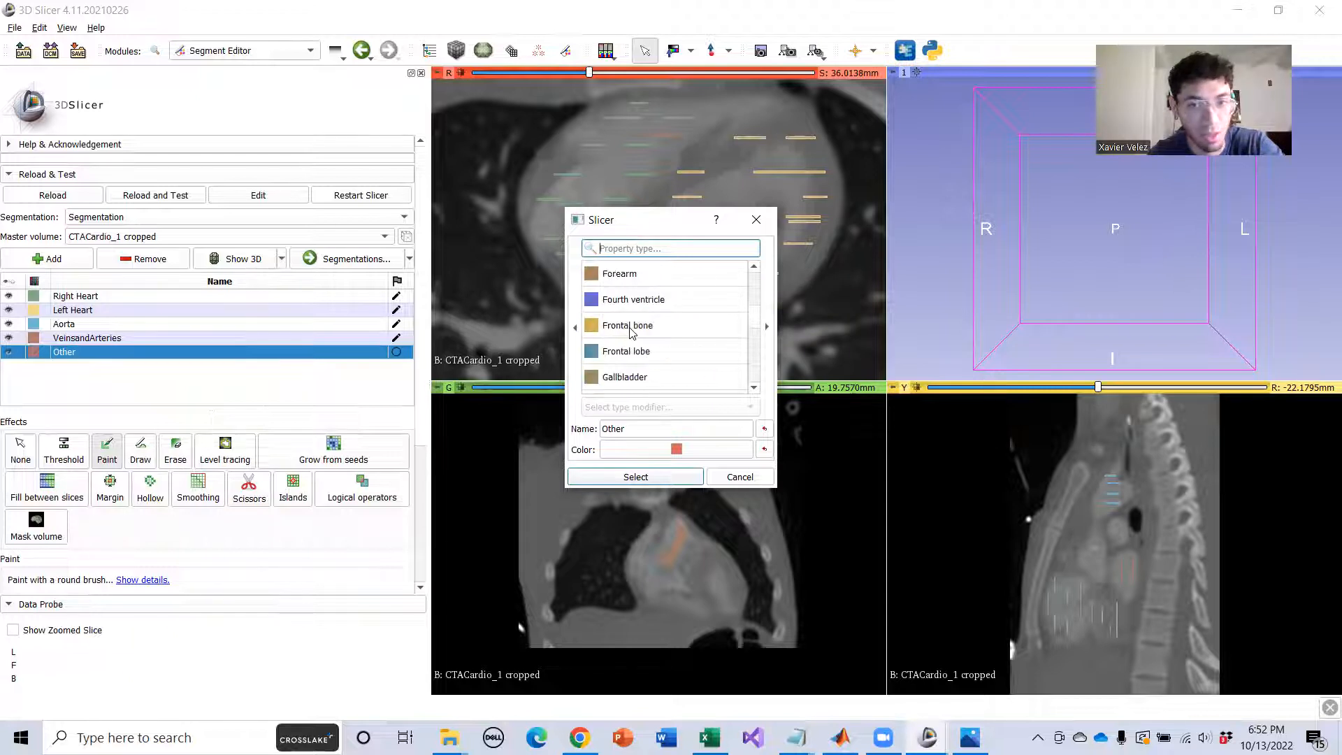
scroll(631, 331, "down", 1)
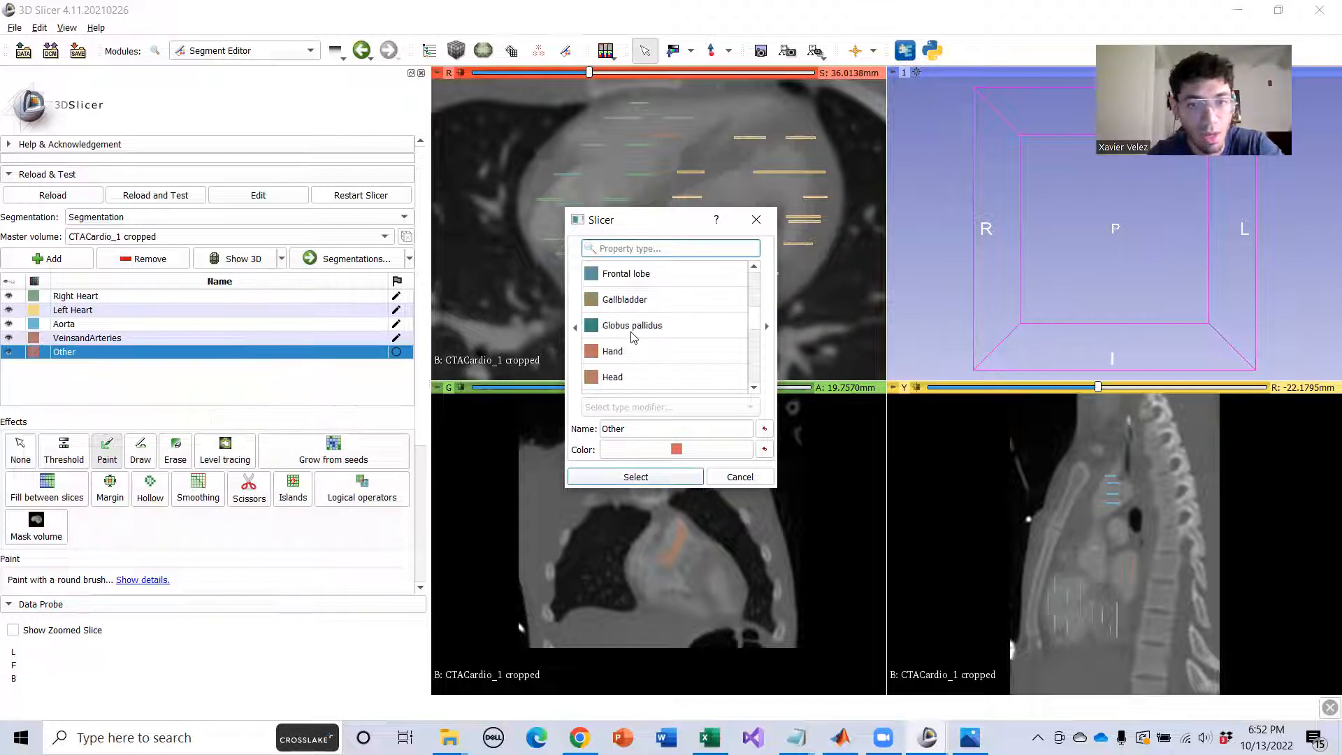
scroll(633, 342, "down", 4)
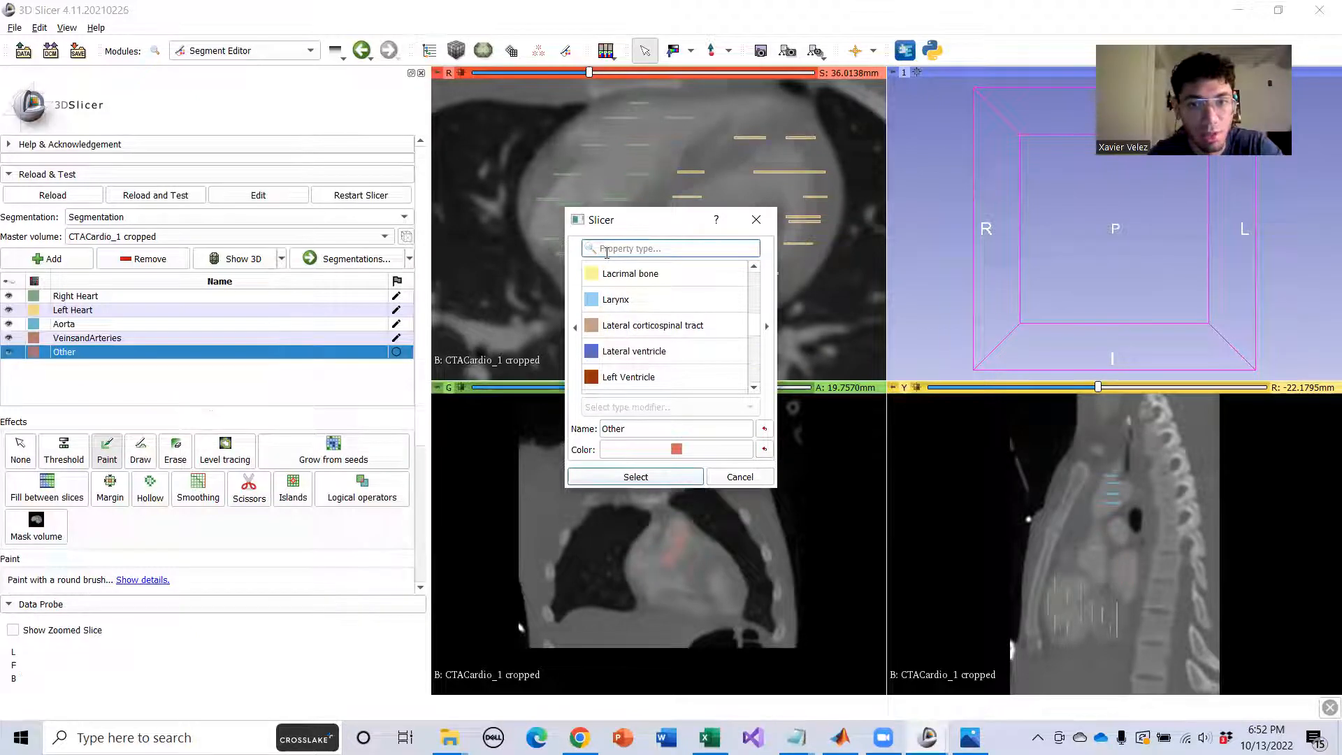
scroll(682, 377, "down", 8)
left_click(675, 449)
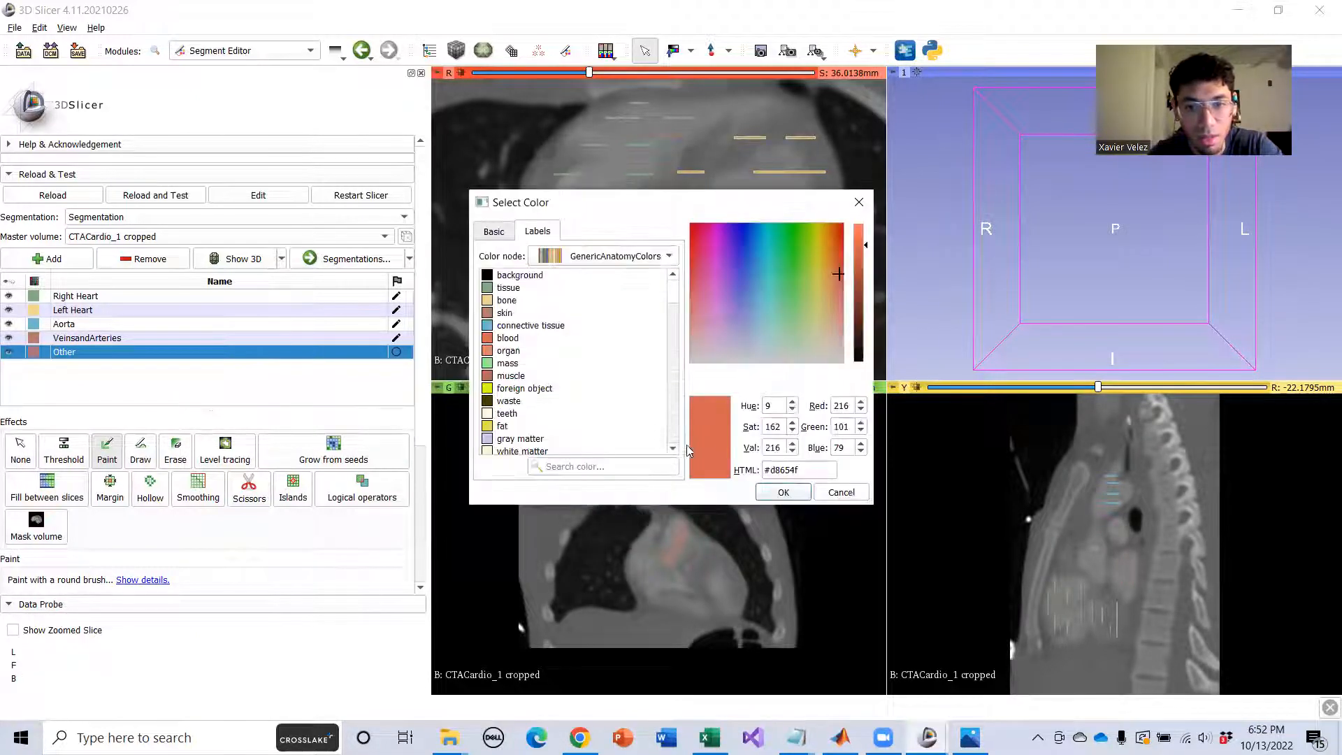
left_click_drag(835, 275, 721, 248)
left_click(782, 493)
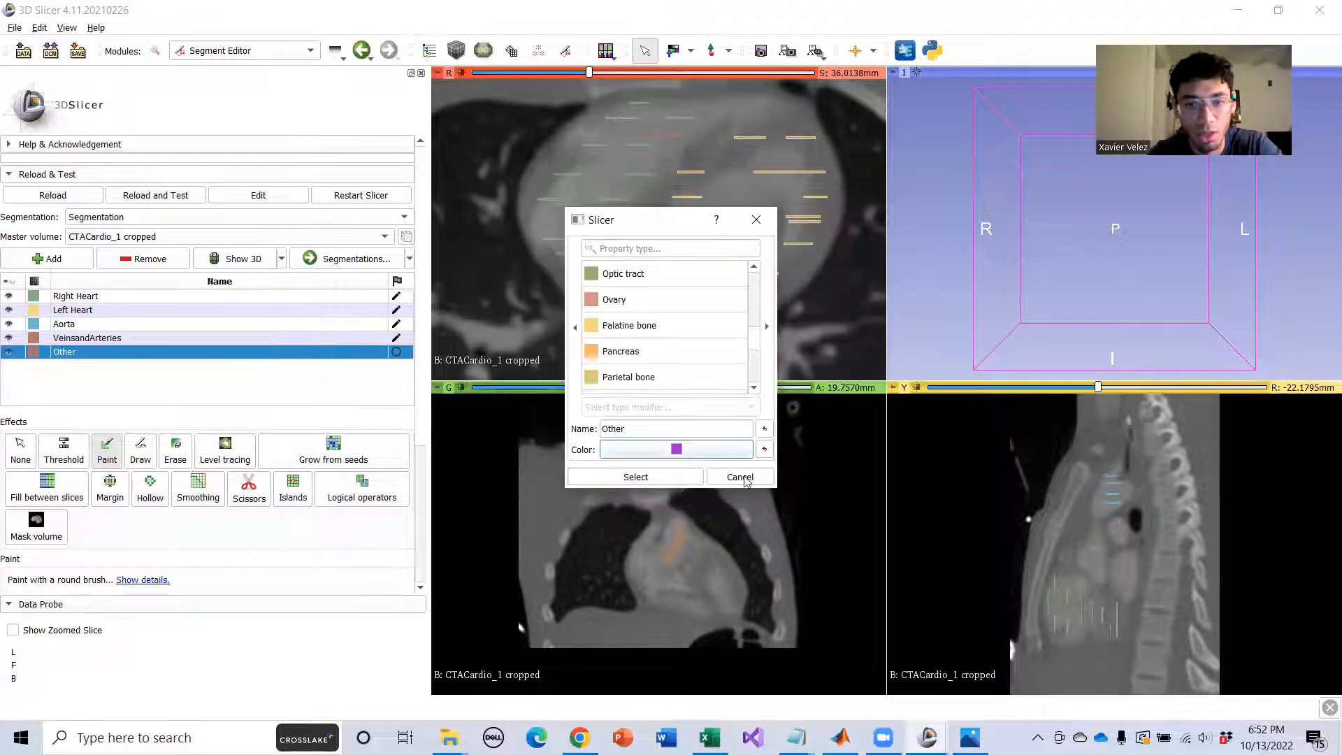
left_click(690, 482)
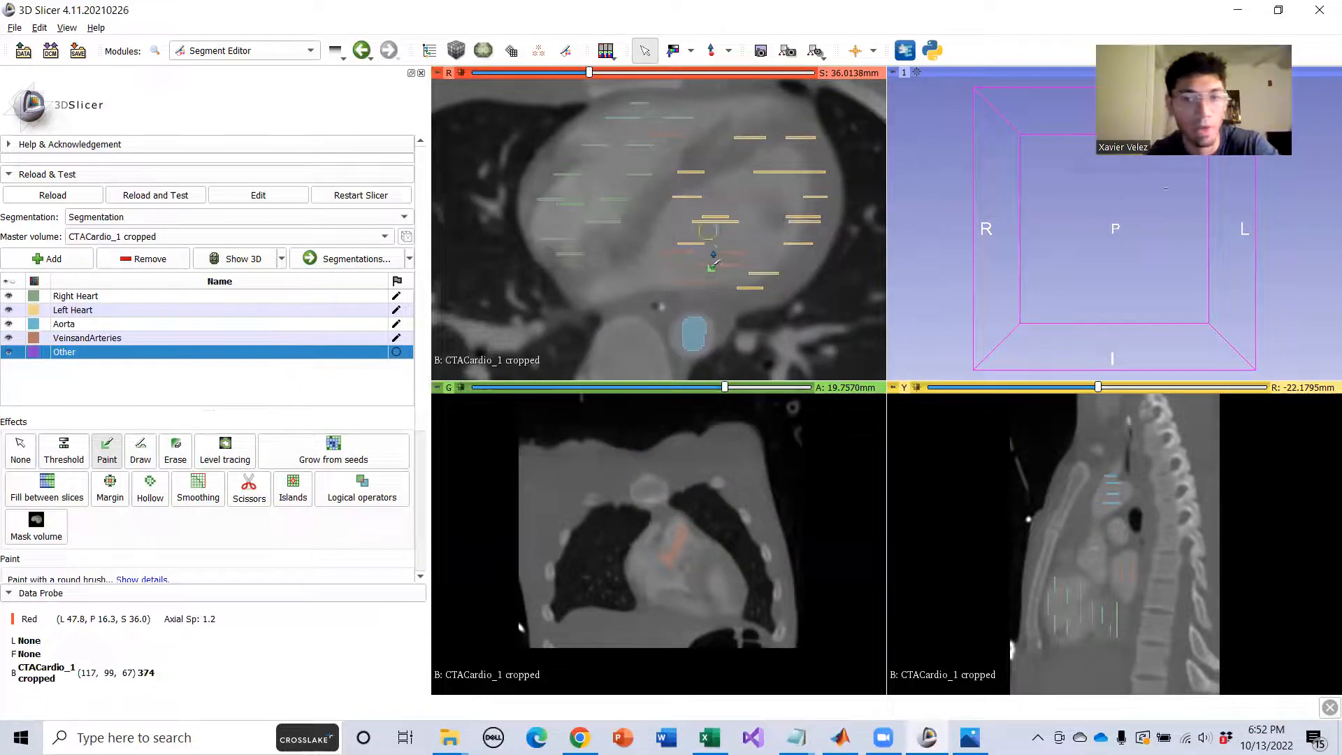
Paint a large looping Other seed across the bone and soft tissue in front of the heart on the A 41.2 mm coronal slice.
scroll(662, 300, "down", 11)
scroll(662, 300, "up", 1)
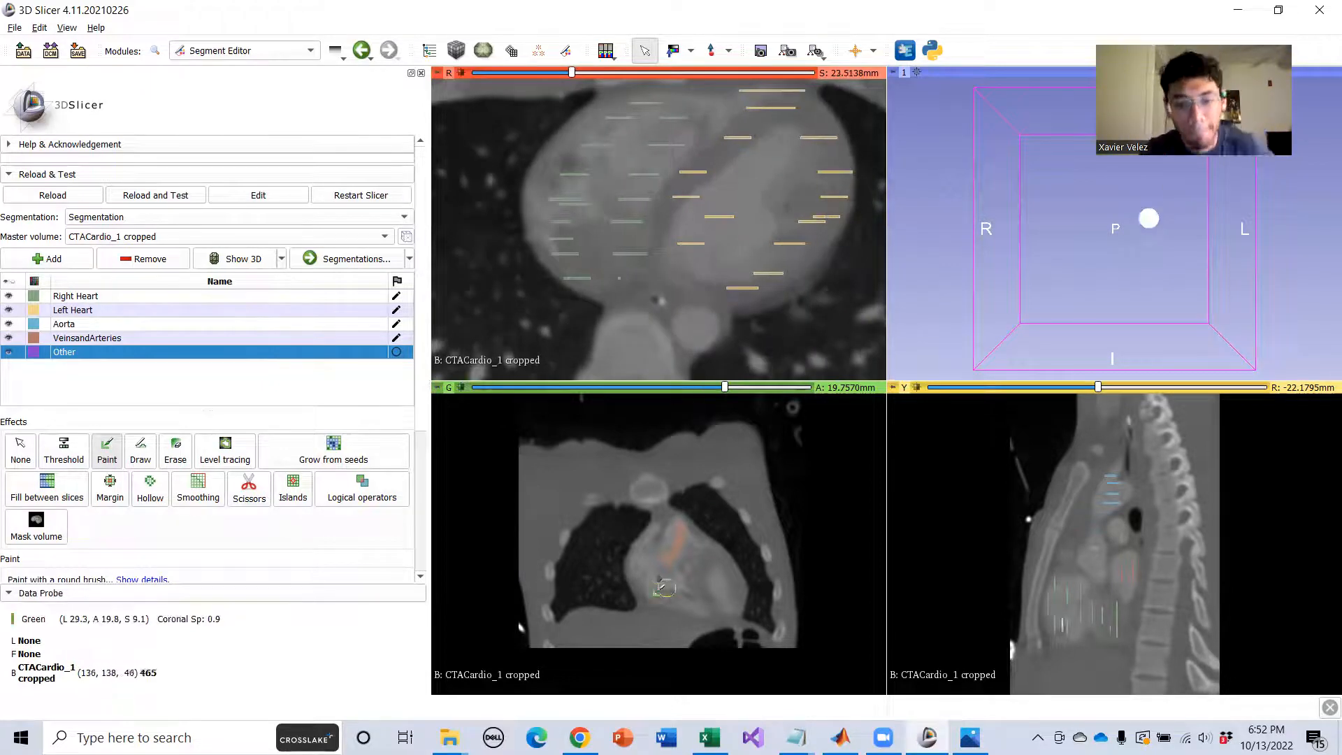
scroll(684, 584, "up", 2, "ctrl")
scroll(683, 584, "down", 6)
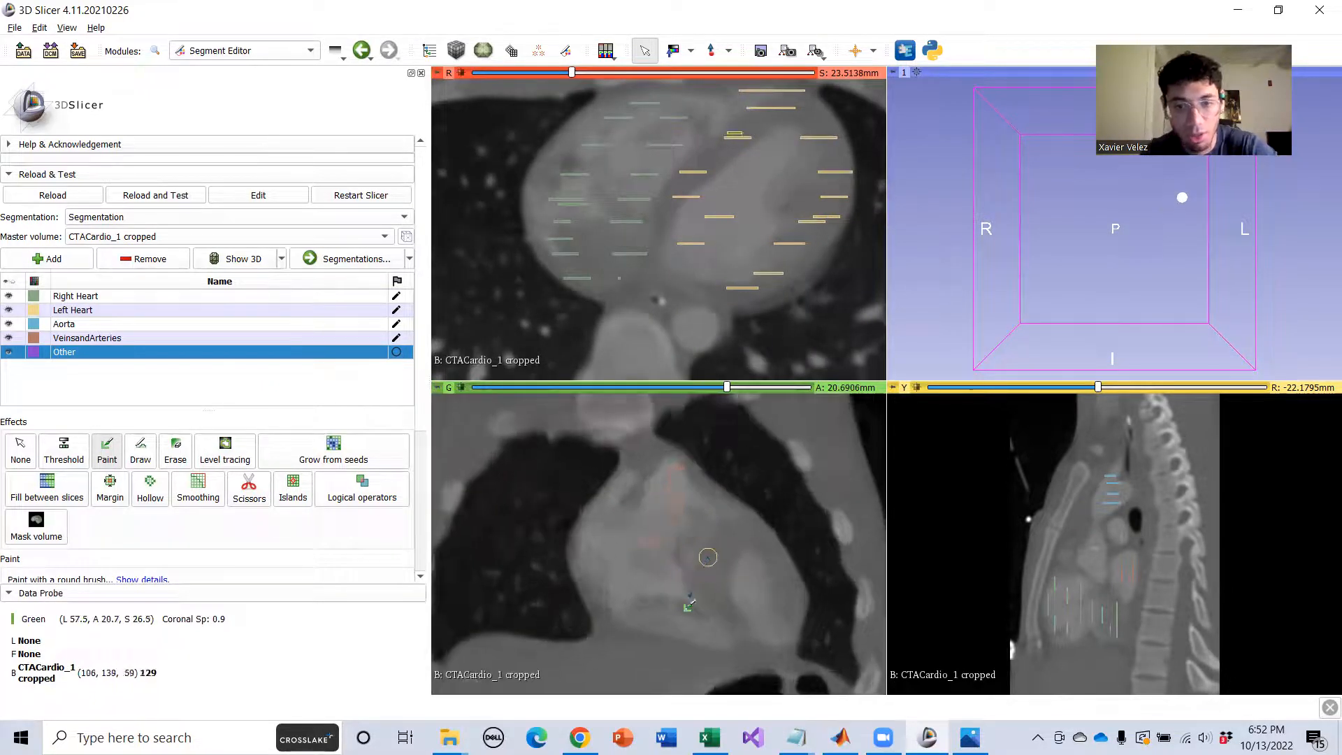
scroll(687, 587, "up", 2, "ctrl")
scroll(689, 589, "up", 20)
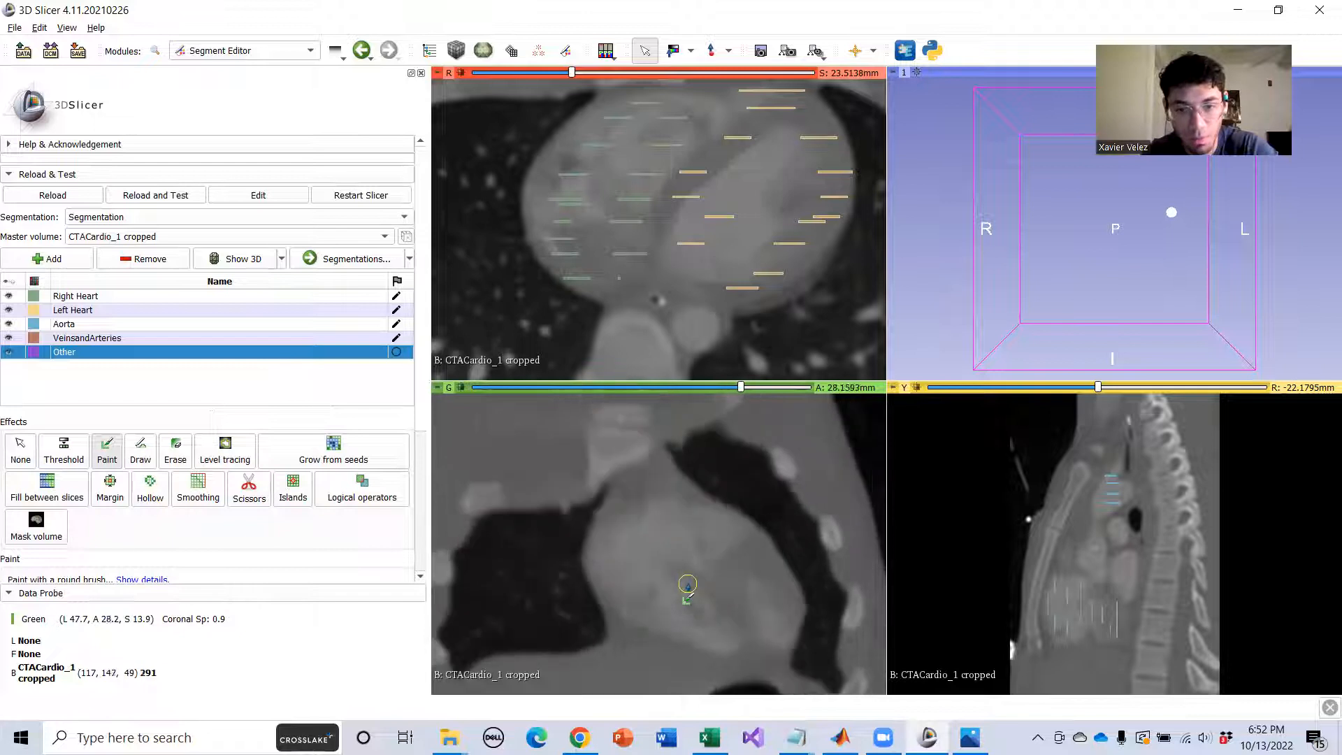
scroll(687, 587, "up", 1)
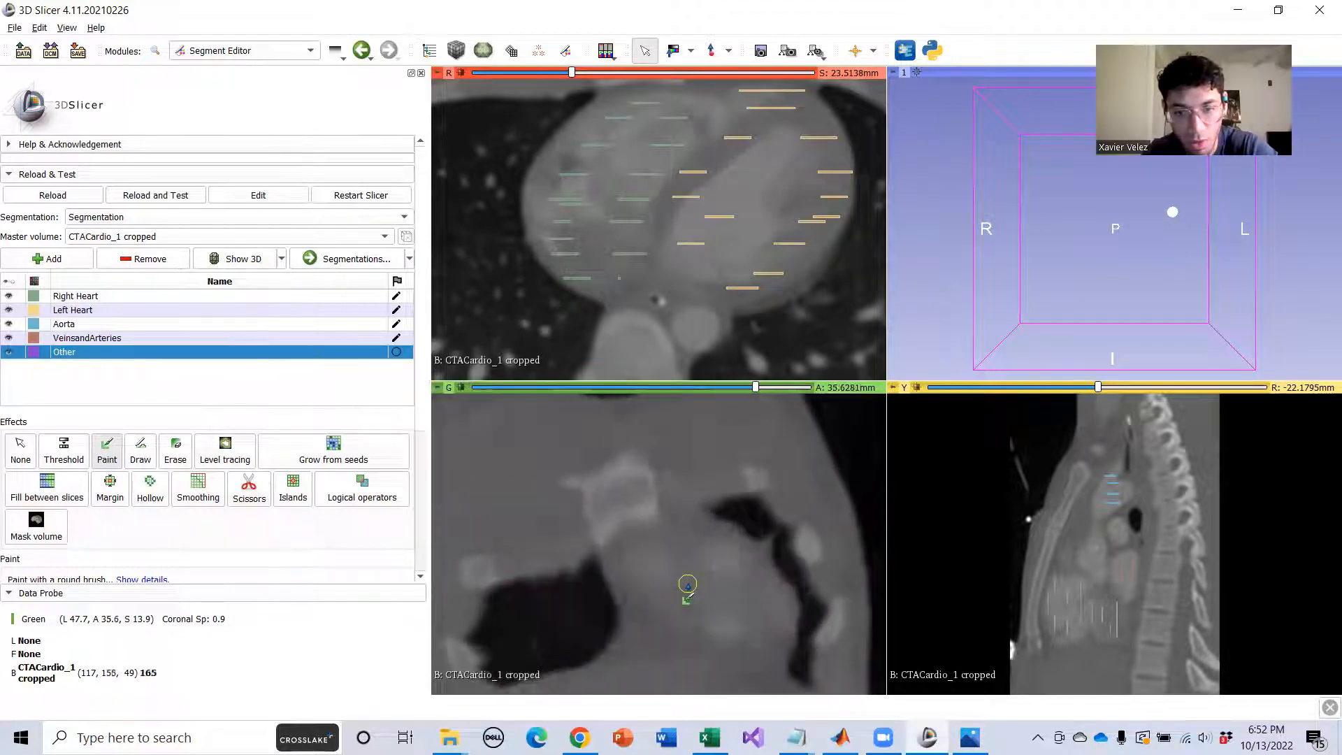
middle_click_drag(690, 580, 689, 537)
mouse_move(654, 498)
left_mouse_down()
mouse_move(765, 501)
mouse_move(762, 576)
left_mouse_up()
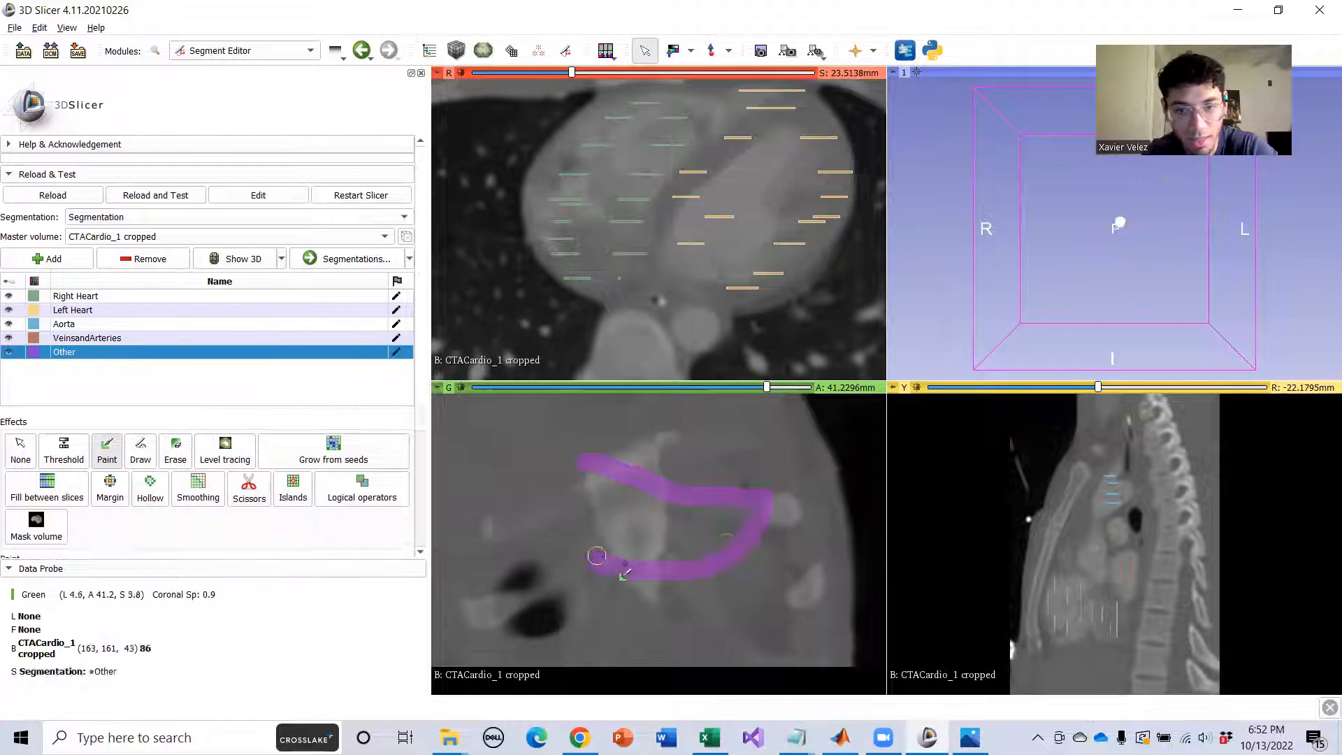
Paint Other seeds around both sides of the heart and beneath it on the A 32.8 mm coronal slice.
scroll(709, 538, "down", 6)
scroll(699, 531, "down", 3)
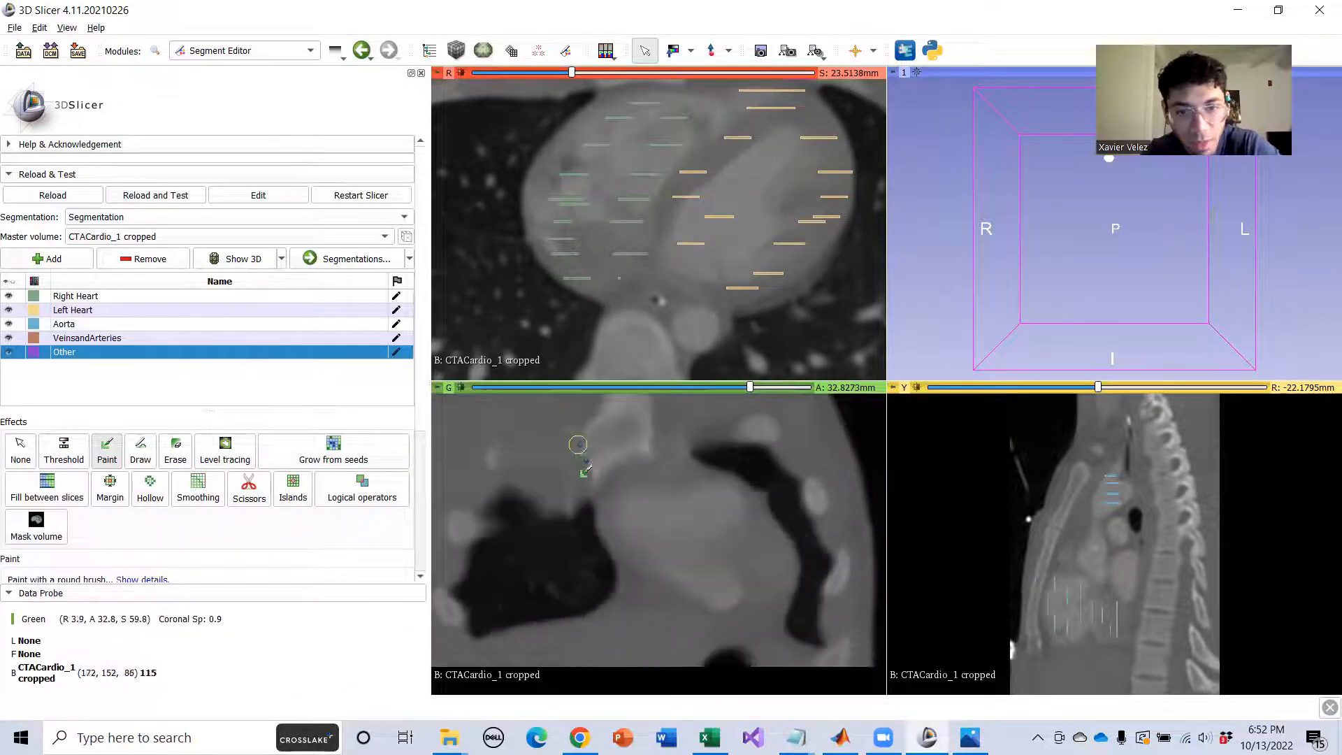
mouse_move(601, 449)
left_mouse_down()
mouse_move(574, 532)
mouse_move(628, 598)
left_mouse_up()
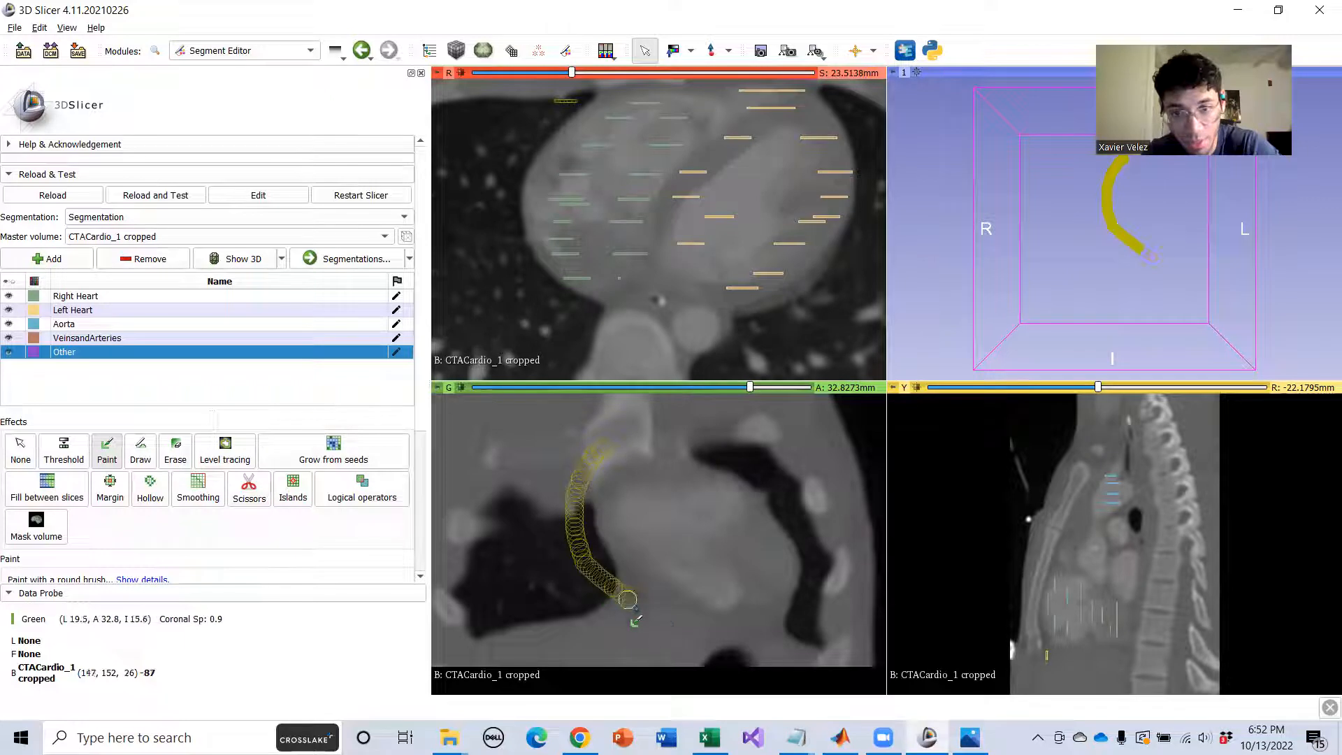
left_click_drag(704, 638, 713, 628)
mouse_move(747, 475)
left_mouse_down()
mouse_move(810, 499)
mouse_move(834, 580)
mouse_move(803, 629)
mouse_move(761, 630)
left_mouse_up()
Paint curved Other seeds through the lungs along both sides of the heart on the coronal slice at A 25.4 mm.
scroll(720, 571, "down", 12)
scroll(710, 549, "up", 4)
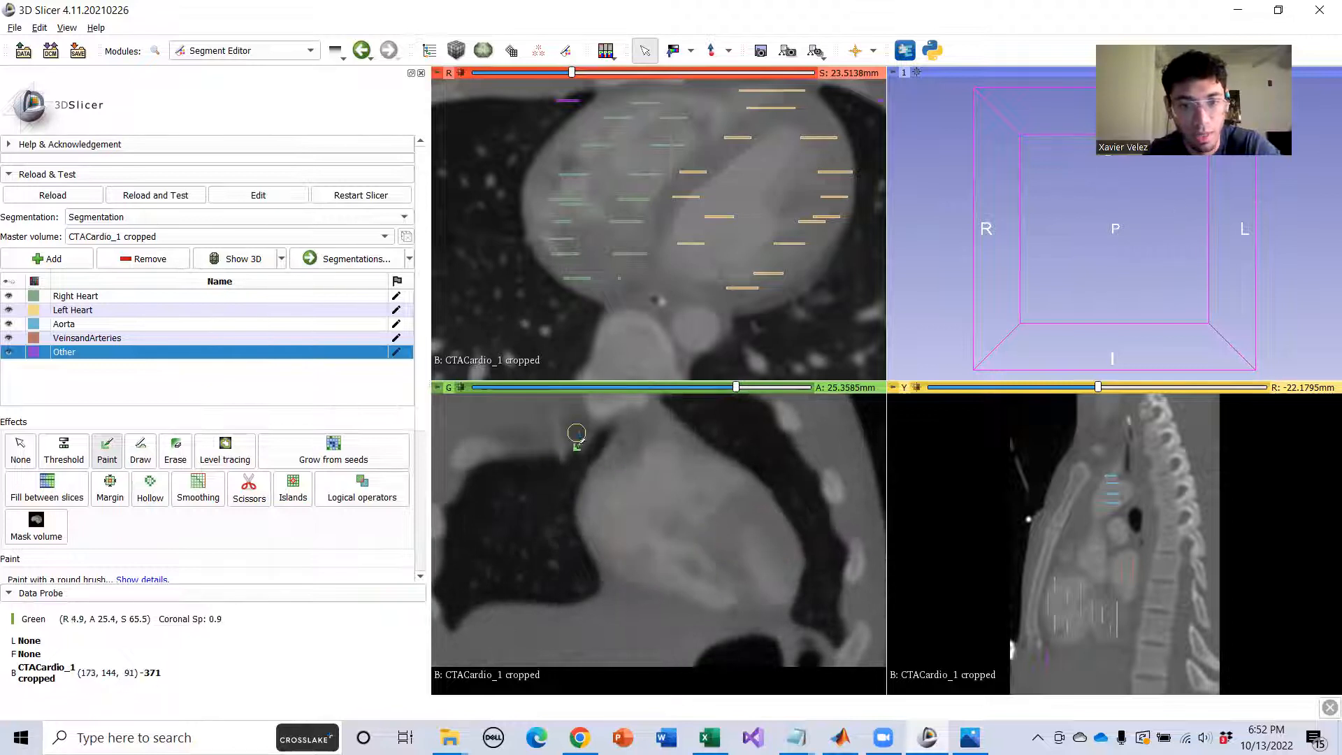
mouse_move(585, 427)
left_mouse_down()
mouse_move(550, 552)
mouse_move(612, 614)
left_mouse_up()
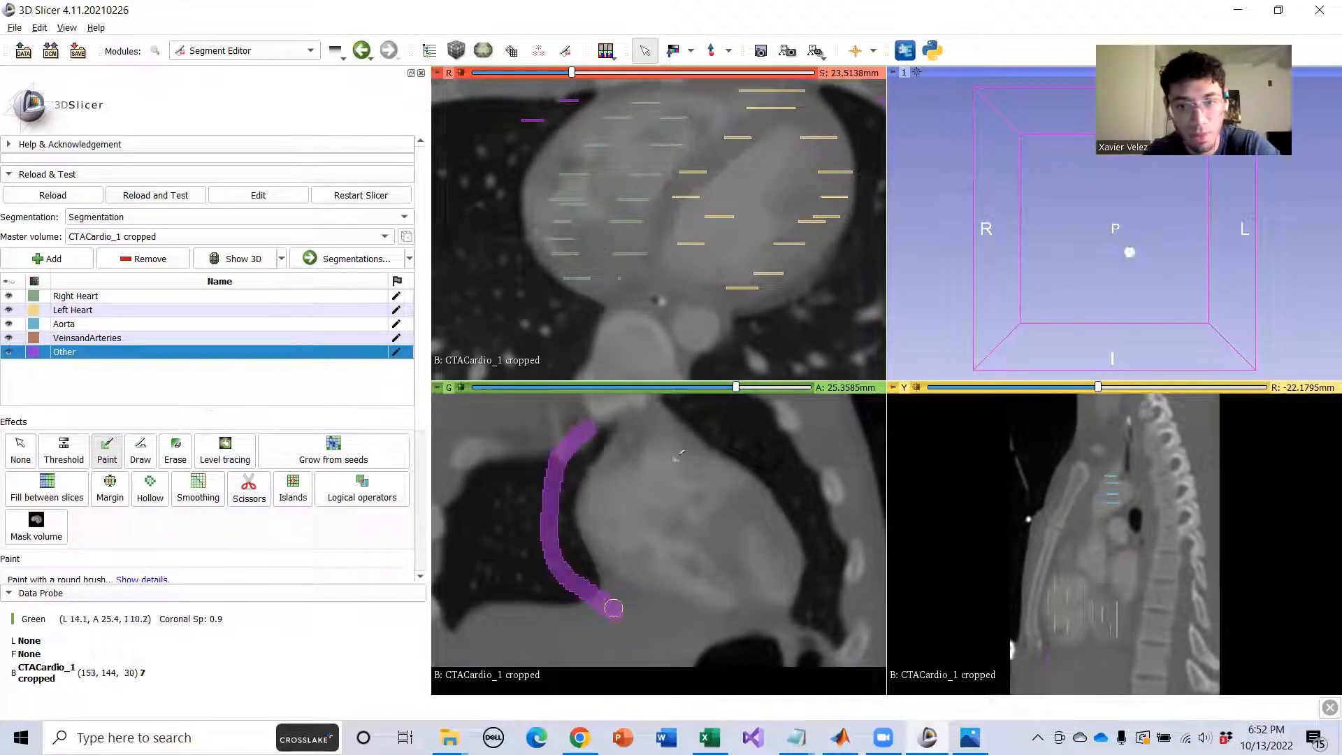
mouse_move(701, 417)
left_mouse_down()
mouse_move(789, 499)
mouse_move(833, 572)
left_mouse_up()
left_click_drag(797, 624, 795, 626)
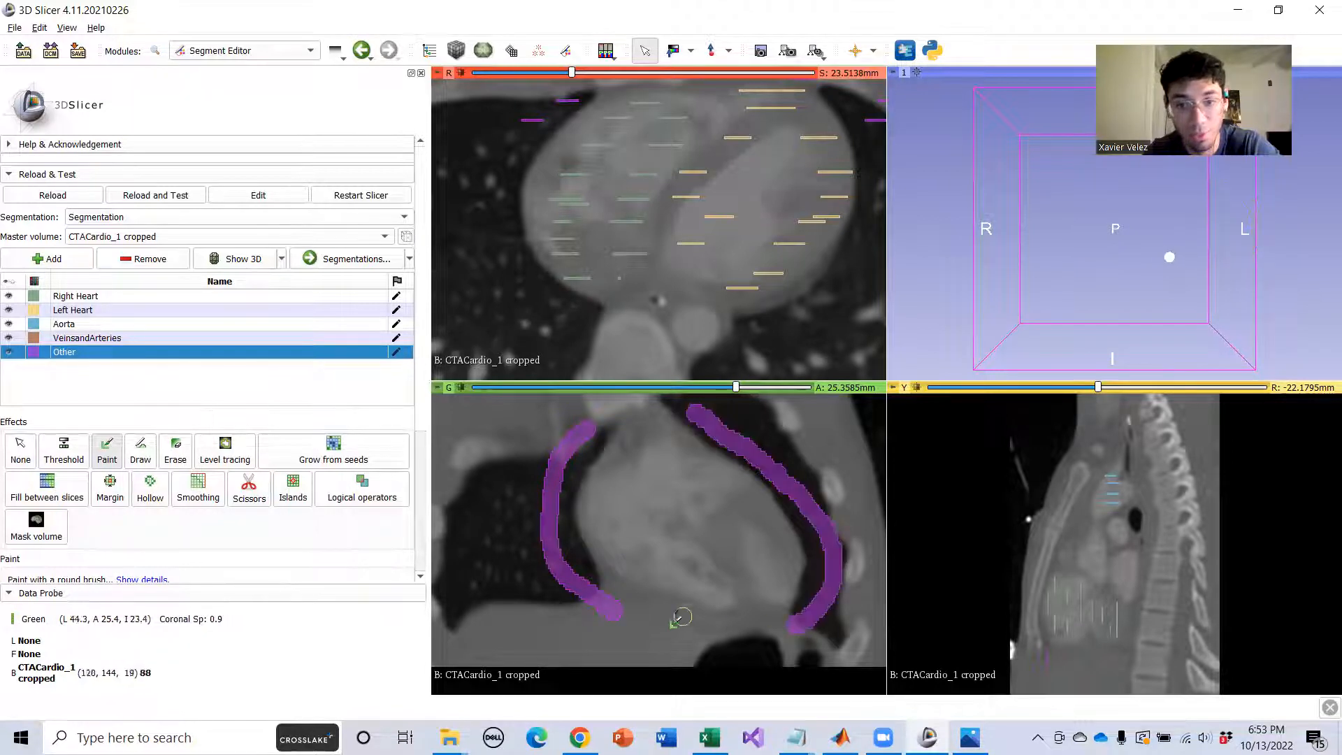
Outline both sides of the heart with curved Other seeds in the lungs on the A 20.7 mm coronal slice.
scroll(691, 542, "down", 5)
scroll(605, 552, "down", 3, "ctrl")
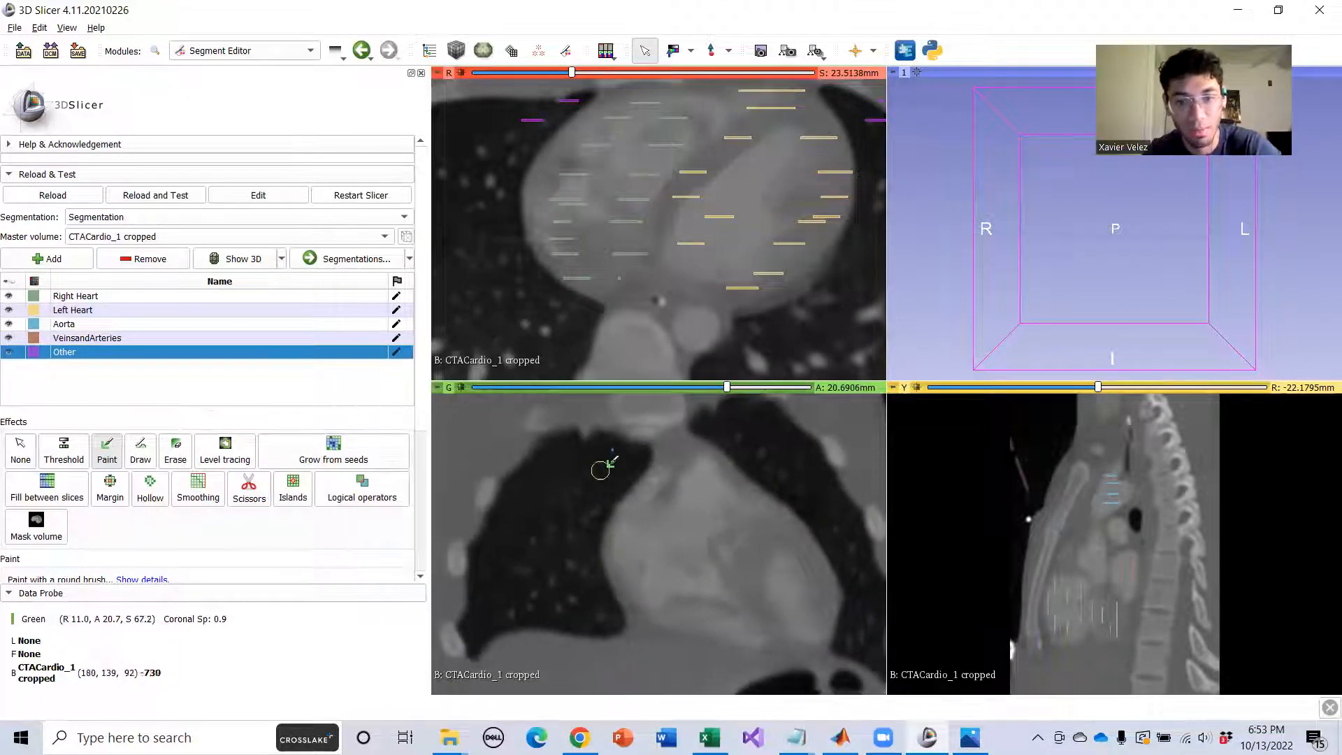
mouse_move(623, 469)
left_mouse_down()
mouse_move(569, 552)
mouse_move(580, 625)
mouse_move(667, 657)
left_mouse_up()
mouse_move(717, 431)
left_mouse_down()
mouse_move(828, 537)
mouse_move(860, 619)
left_mouse_up()
scroll(594, 458, "down", 10)
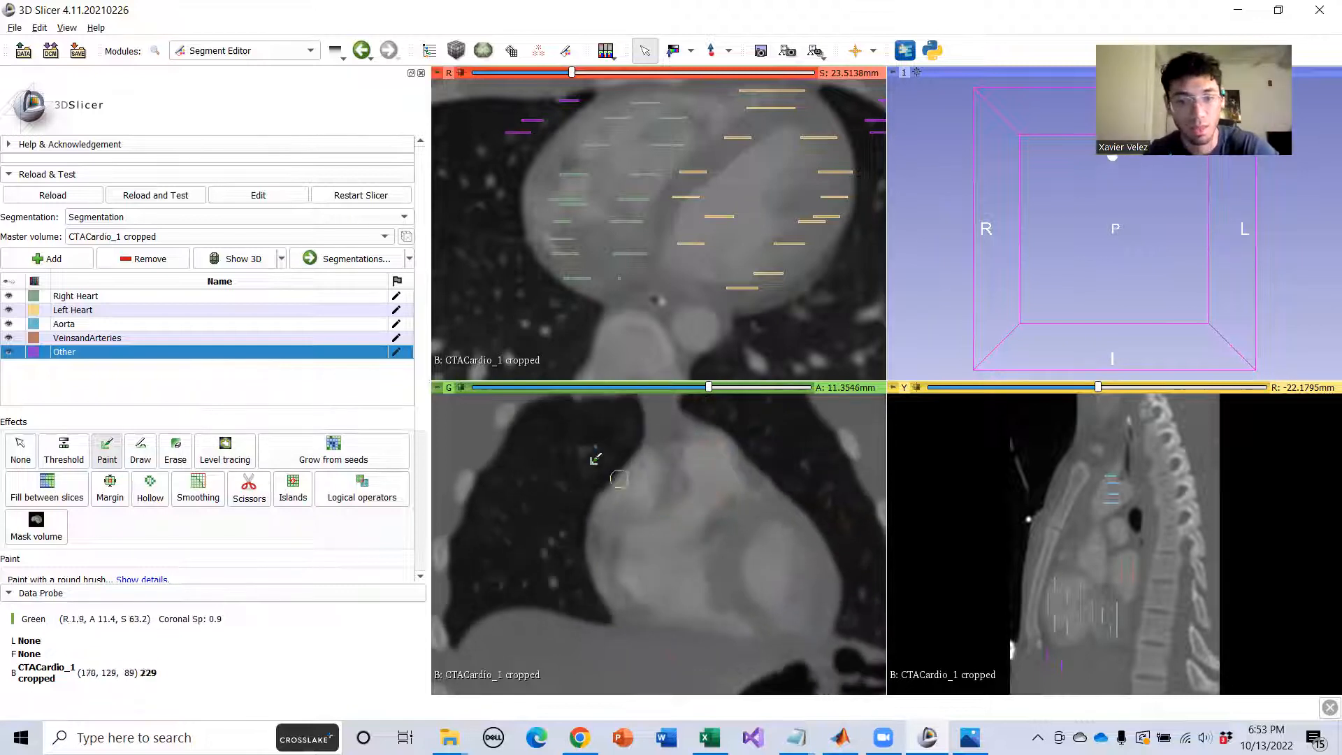
Paint curved Other seeds through the lungs along both sides of the heart on the A 11.4 mm coronal slice.
mouse_move(624, 423)
left_mouse_down()
mouse_move(565, 527)
mouse_move(563, 590)
mouse_move(589, 629)
left_mouse_up()
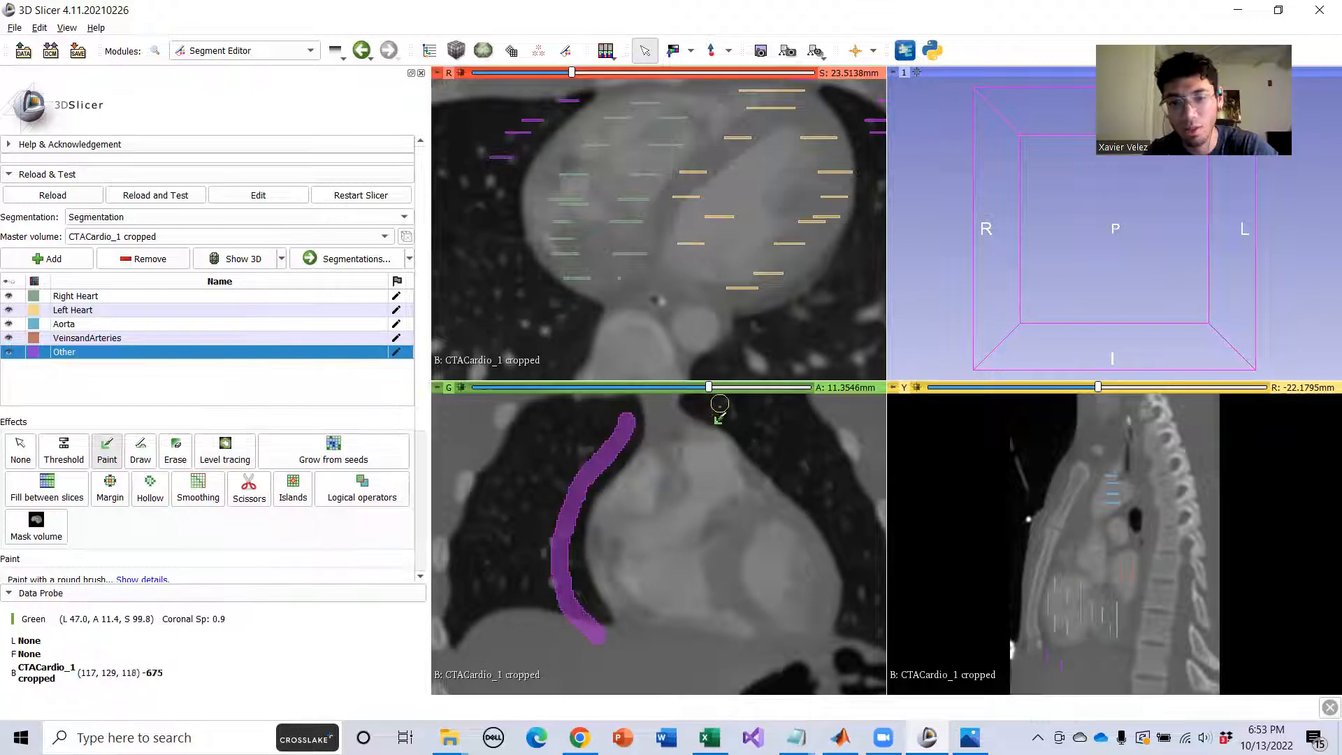
left_click_drag(750, 444, 797, 479)
left_click_drag(821, 524, 862, 618)
middle_click_drag(719, 637, 614, 530)
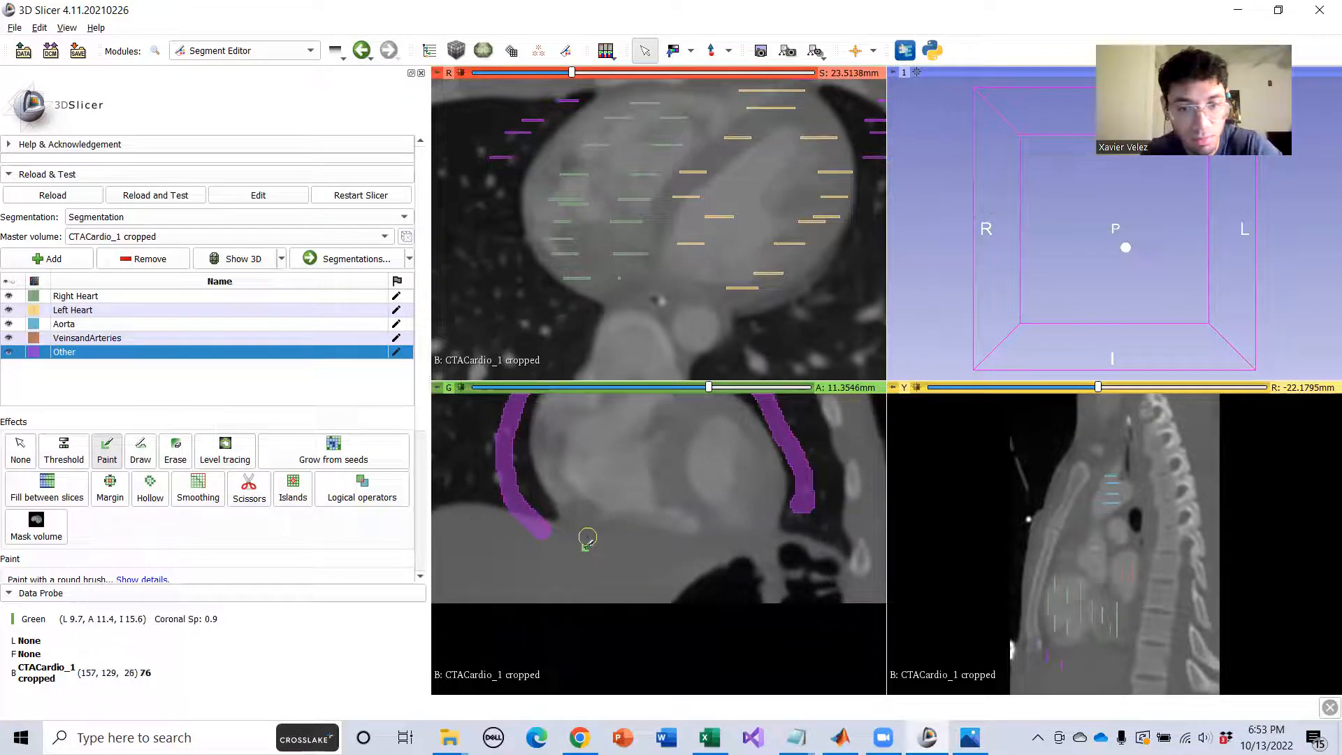
left_click_drag(585, 555, 618, 548)
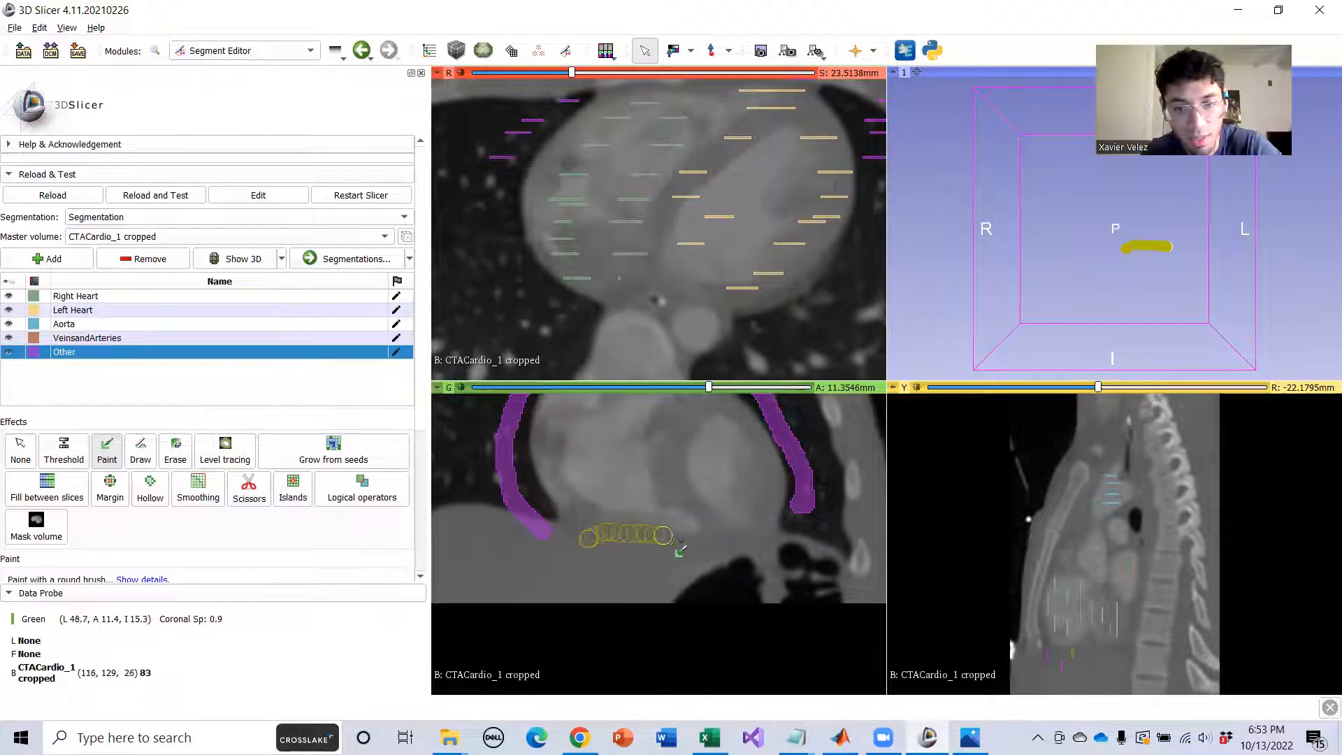
left_click_drag(769, 551, 771, 552)
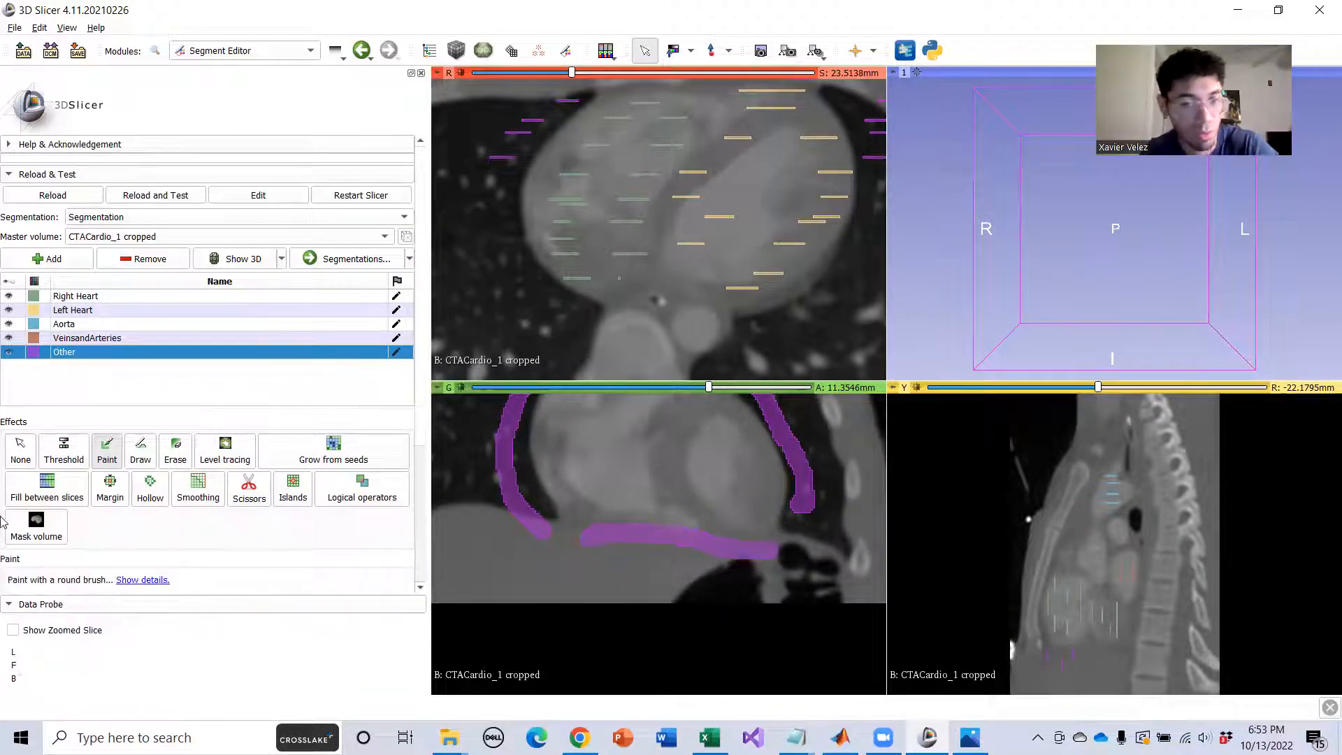
left_click(109, 463)
left_click(105, 471)
Paint an Other seed beneath the heart on the A 11.4 mm coronal slice, curving up towards the left-lung seed.
mouse_move(593, 534)
left_mouse_down()
mouse_move(720, 560)
mouse_move(800, 538)
left_mouse_up()
middle_click_drag(682, 512, 708, 559)
scroll(709, 506, "down", 3)
scroll(705, 498, "up", 3)
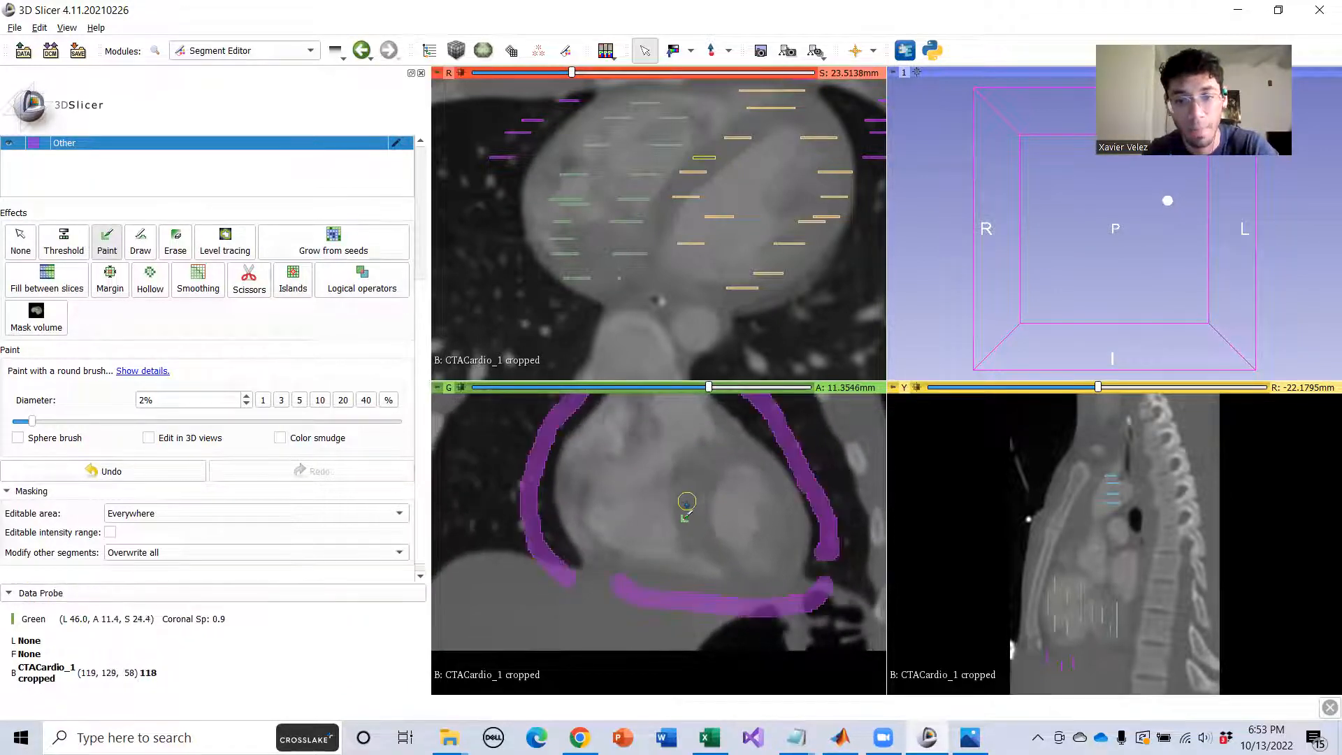
scroll(686, 501, "up", 3, "ctrl")
middle_click_drag(680, 495, 696, 523)
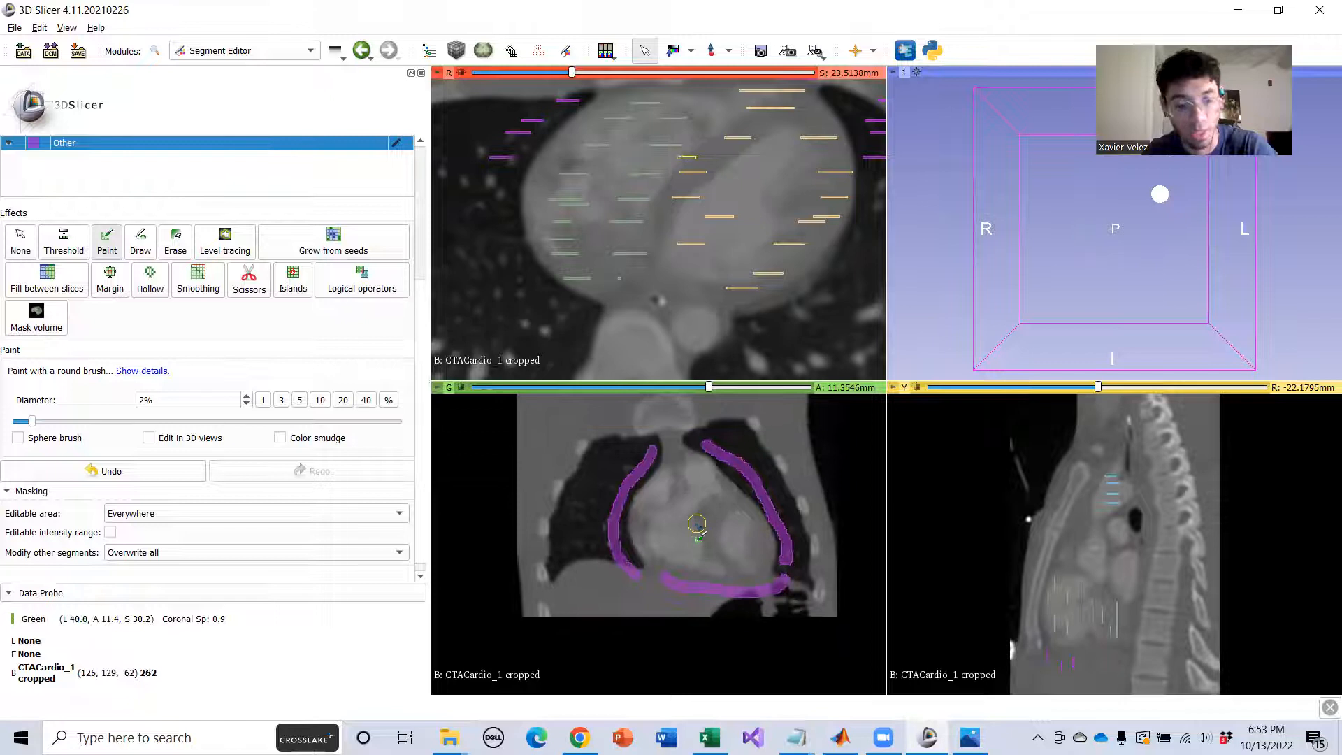
Paint Other seeds around both sides of the heart and beneath it on the A 3.0 mm coronal slice.
scroll(698, 528, "down", 3, "ctrl")
scroll(688, 523, "down", 9)
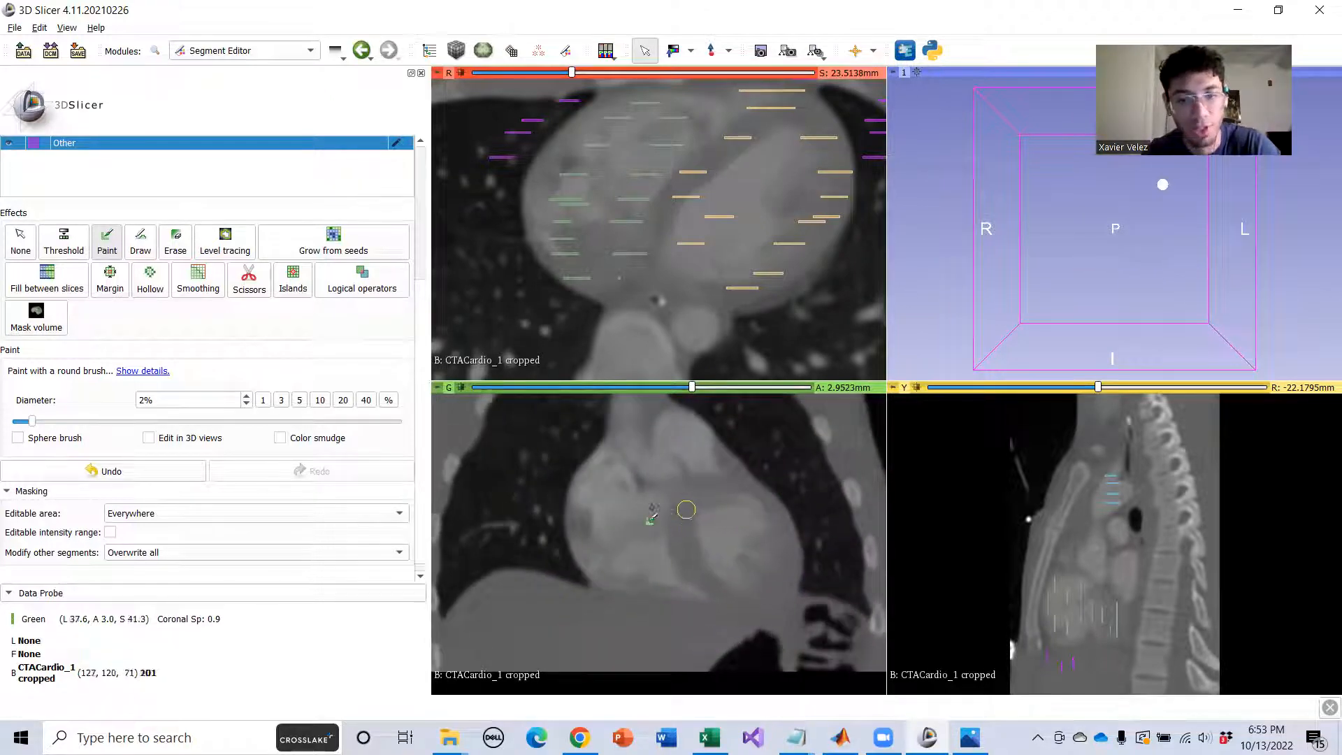
middle_click_drag(545, 484, 583, 522)
mouse_move(634, 438)
left_mouse_down()
mouse_move(574, 581)
mouse_move(599, 621)
mouse_move(641, 645)
mouse_move(774, 649)
left_mouse_up()
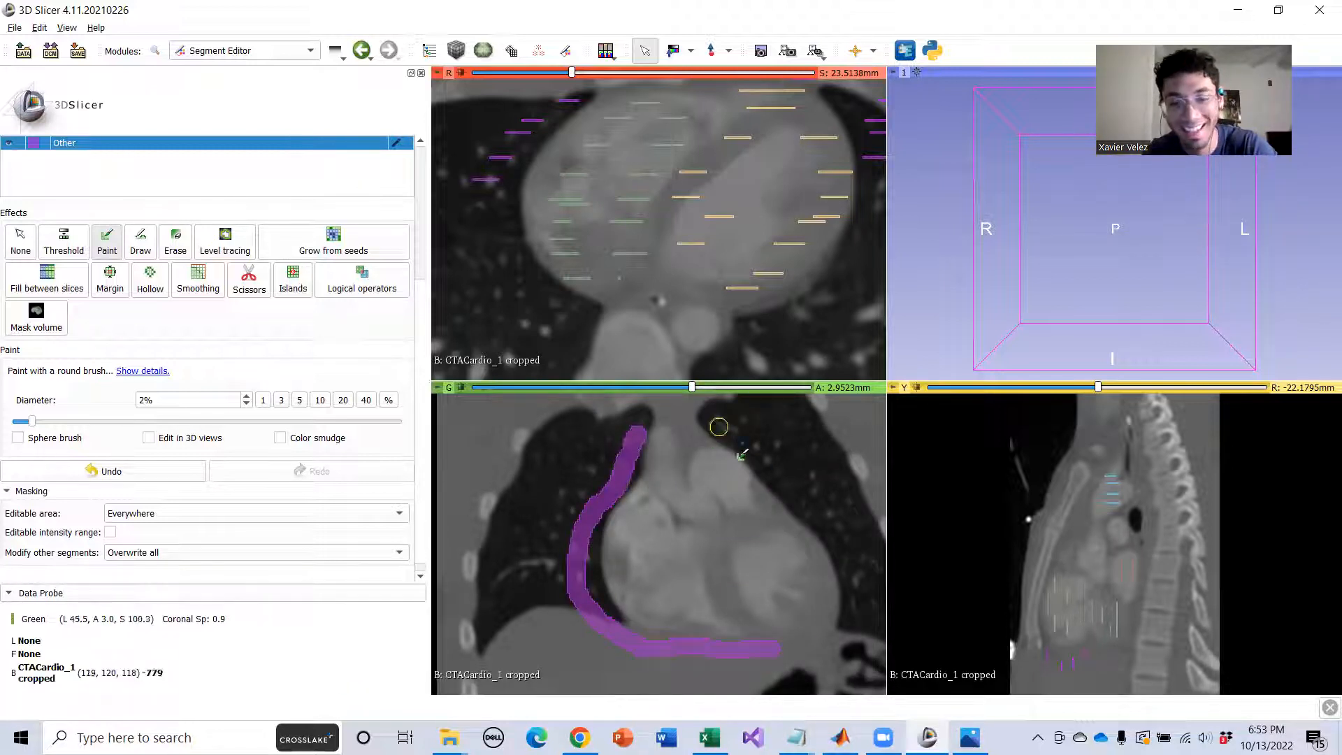
left_click_drag(718, 426, 756, 451)
left_click_drag(800, 513, 856, 602)
Outline both sides of the heart and its lower corners with Other seeds on the A -12.0 mm coronal slice.
scroll(599, 456, "down", 15)
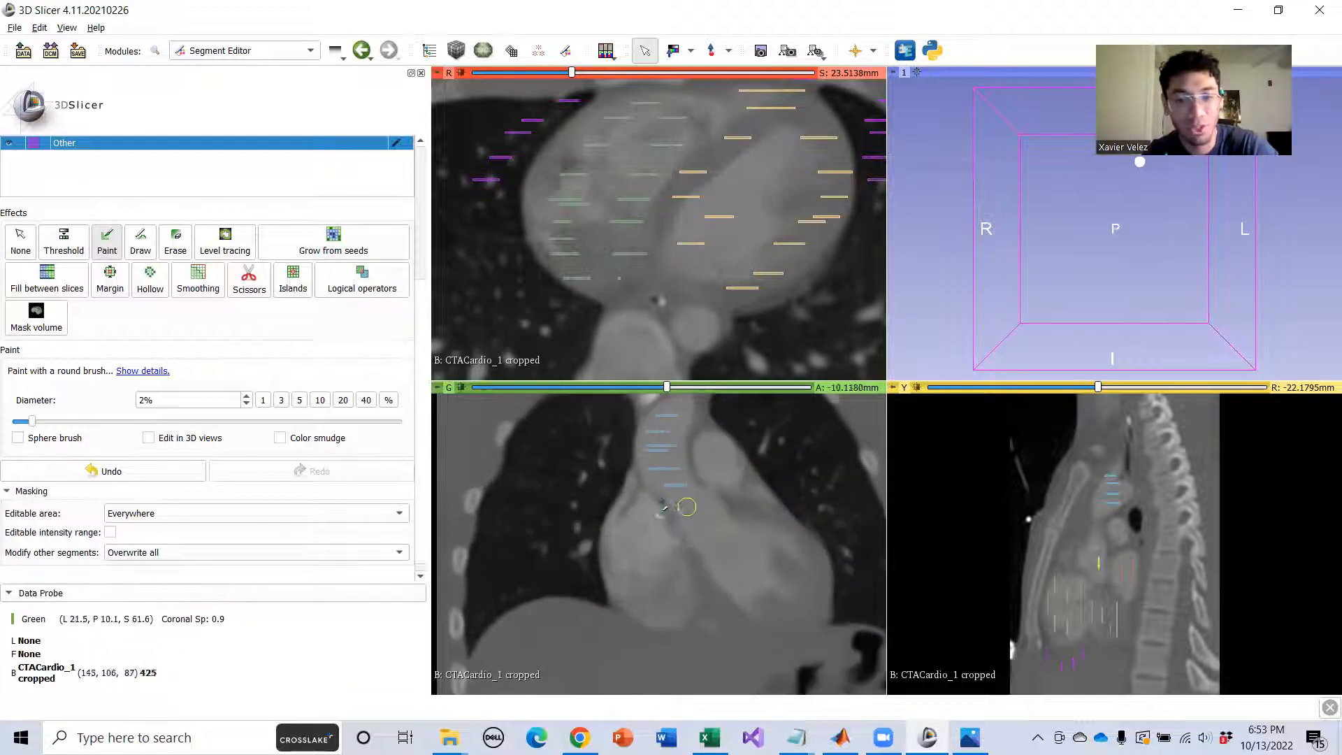
mouse_move(614, 431)
left_mouse_down()
mouse_move(594, 475)
mouse_move(581, 609)
mouse_move(658, 646)
left_mouse_up()
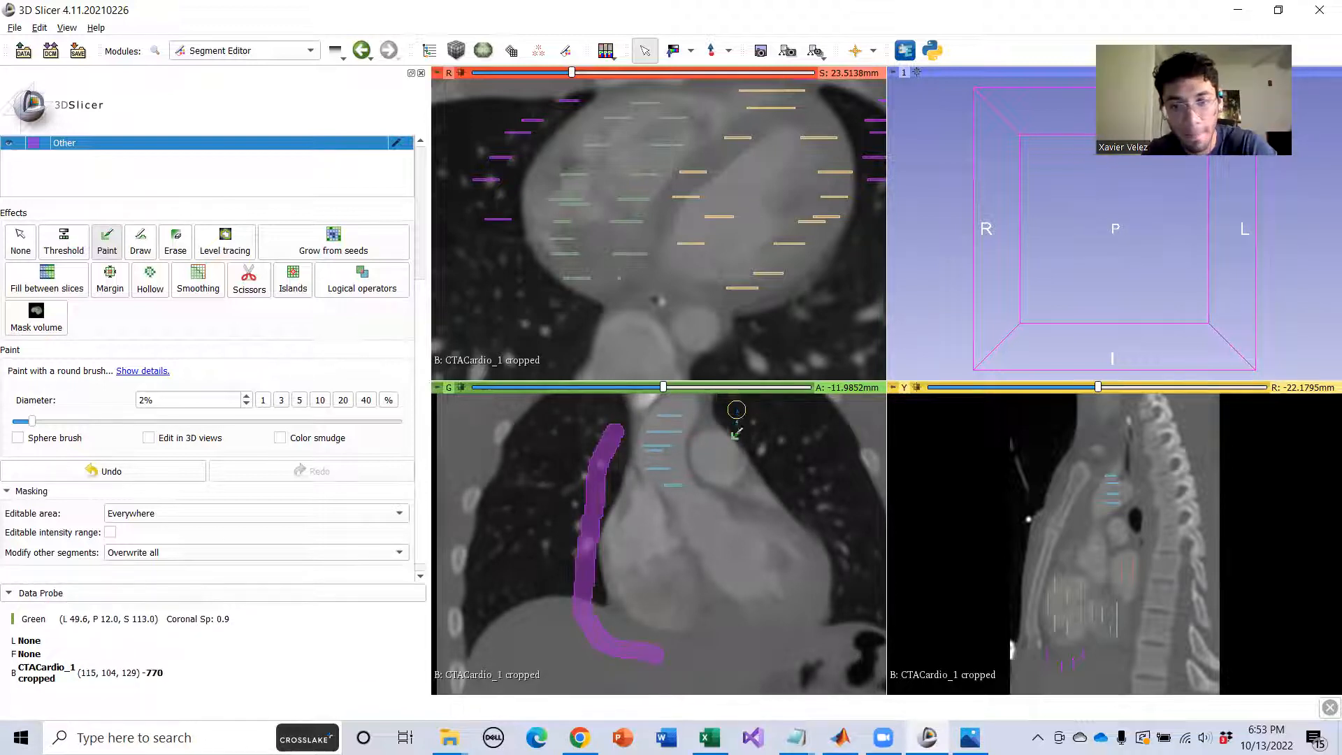
left_click_drag(736, 409, 762, 451)
mouse_move(803, 518)
left_mouse_down()
mouse_move(845, 555)
mouse_move(845, 615)
mouse_move(793, 648)
left_mouse_up()
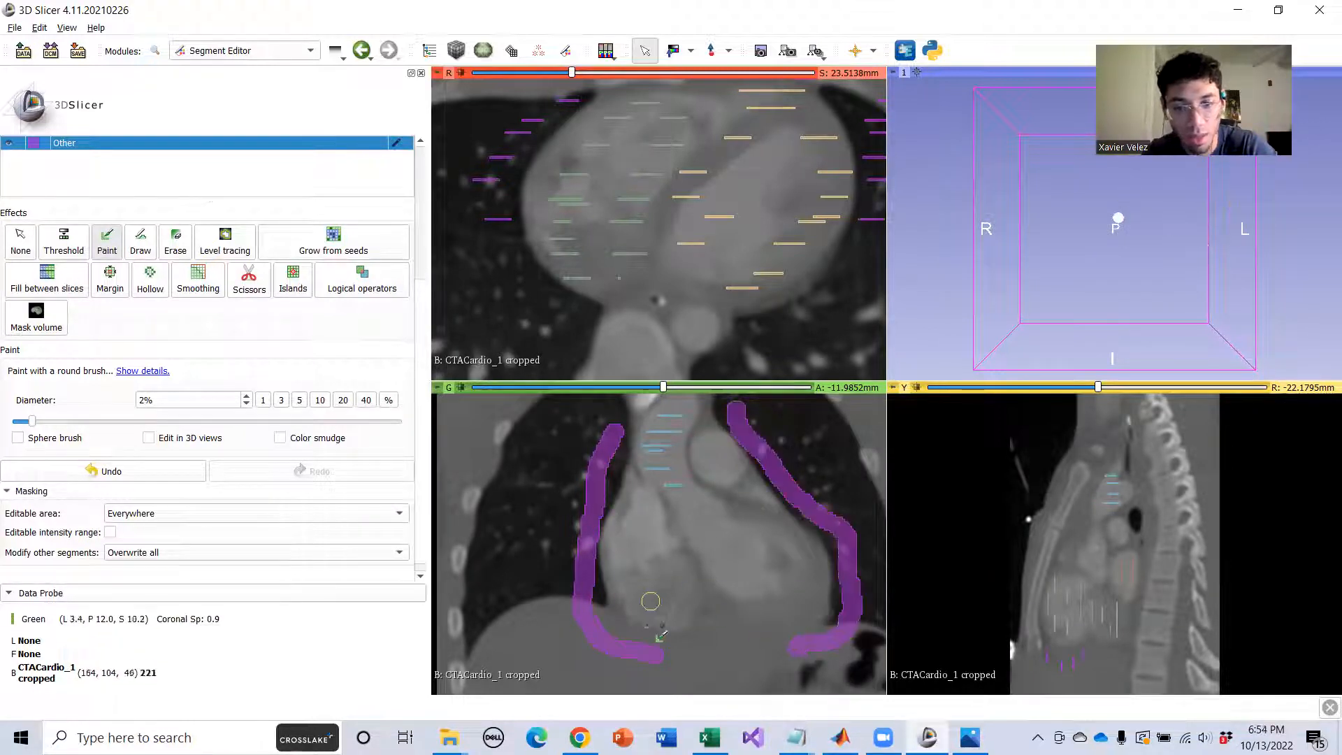
left_click_drag(774, 657, 793, 651)
Paint an Other seed down the right lung, around the branching vessels beside the heart, on the A -24.1 mm coronal slice.
scroll(660, 549, "down", 13)
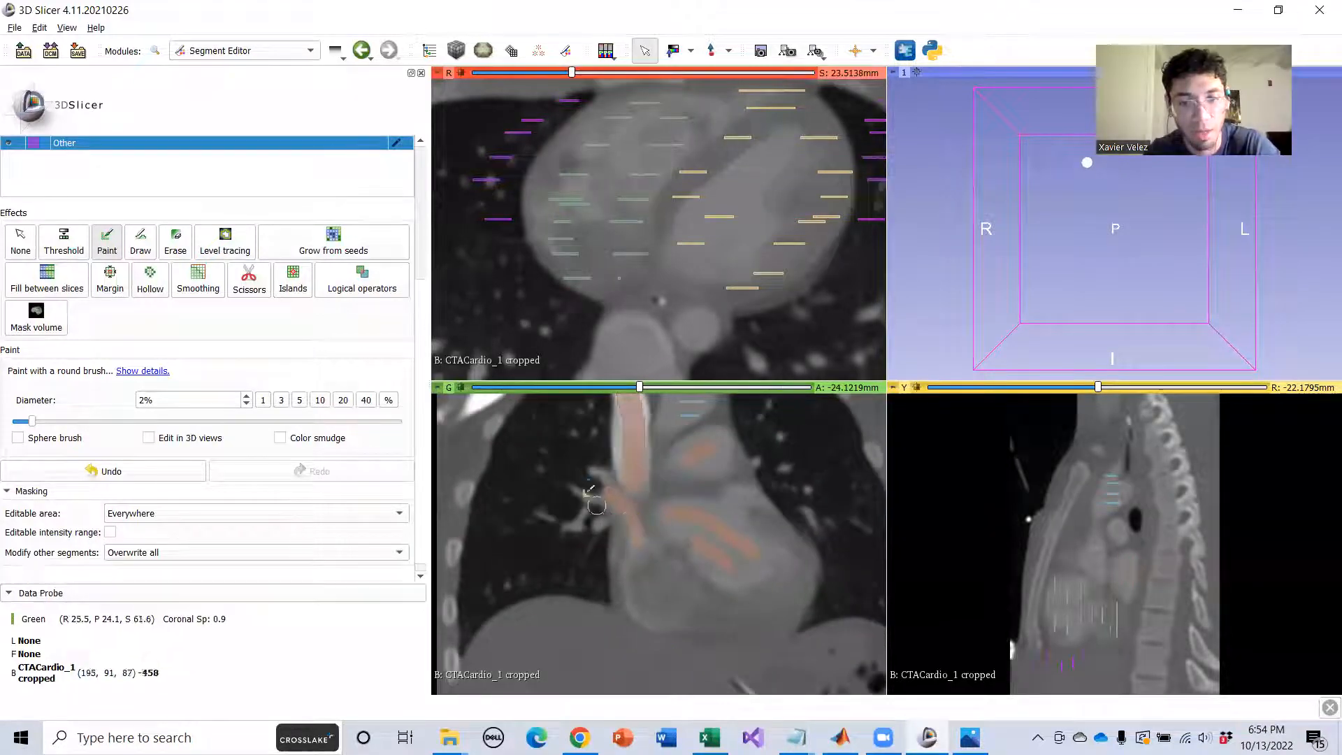
middle_click_drag(583, 502, 619, 552)
mouse_move(615, 424)
left_mouse_down()
mouse_move(630, 482)
mouse_move(612, 506)
left_mouse_up()
mouse_move(589, 563)
left_mouse_down()
mouse_move(594, 618)
mouse_move(628, 645)
left_mouse_up()
Paint a horizontal Other seed beneath the heart on the A -24.1 mm coronal slice.
scroll(629, 615, "down", 1)
scroll(627, 605, "up", 2)
middle_click_drag(604, 570, 536, 455)
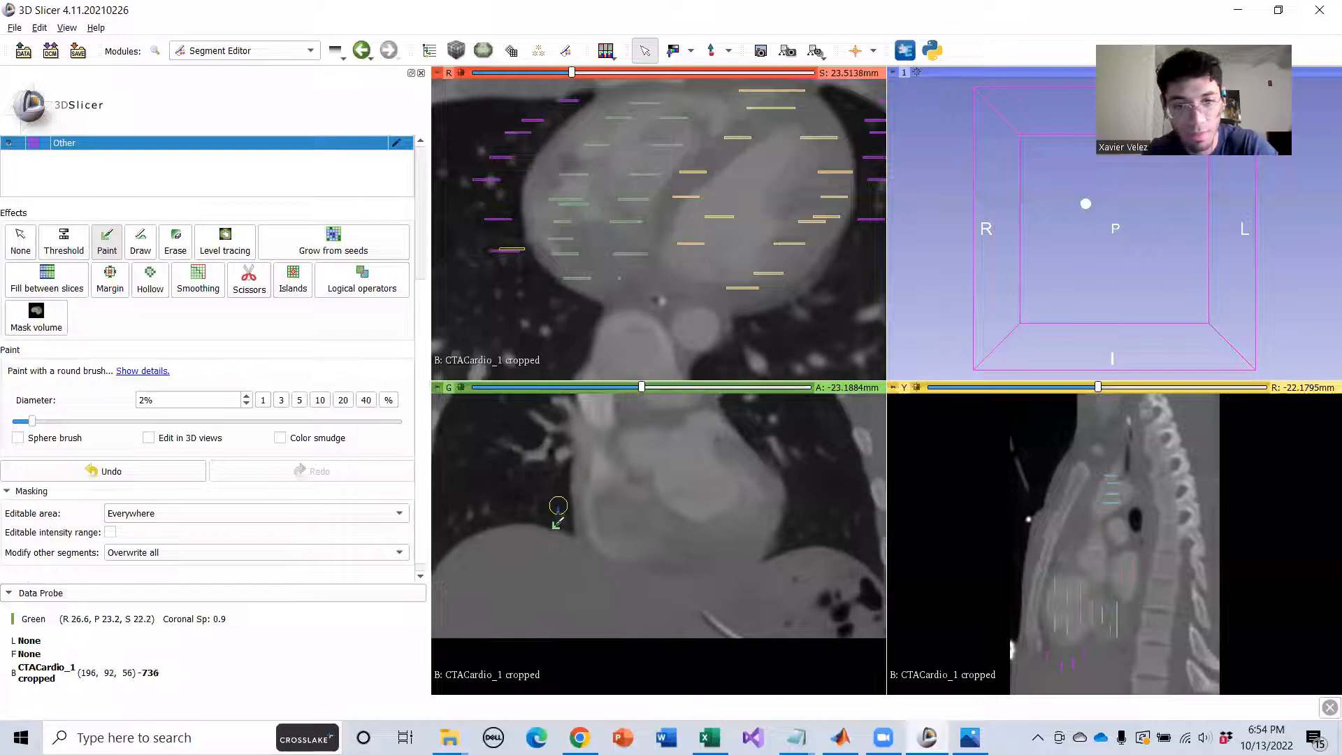
scroll(557, 512, "down", 1)
mouse_move(583, 563)
left_mouse_down()
mouse_move(663, 580)
mouse_move(792, 577)
mouse_move(790, 551)
left_mouse_up()
middle_click_drag(790, 551, 798, 614)
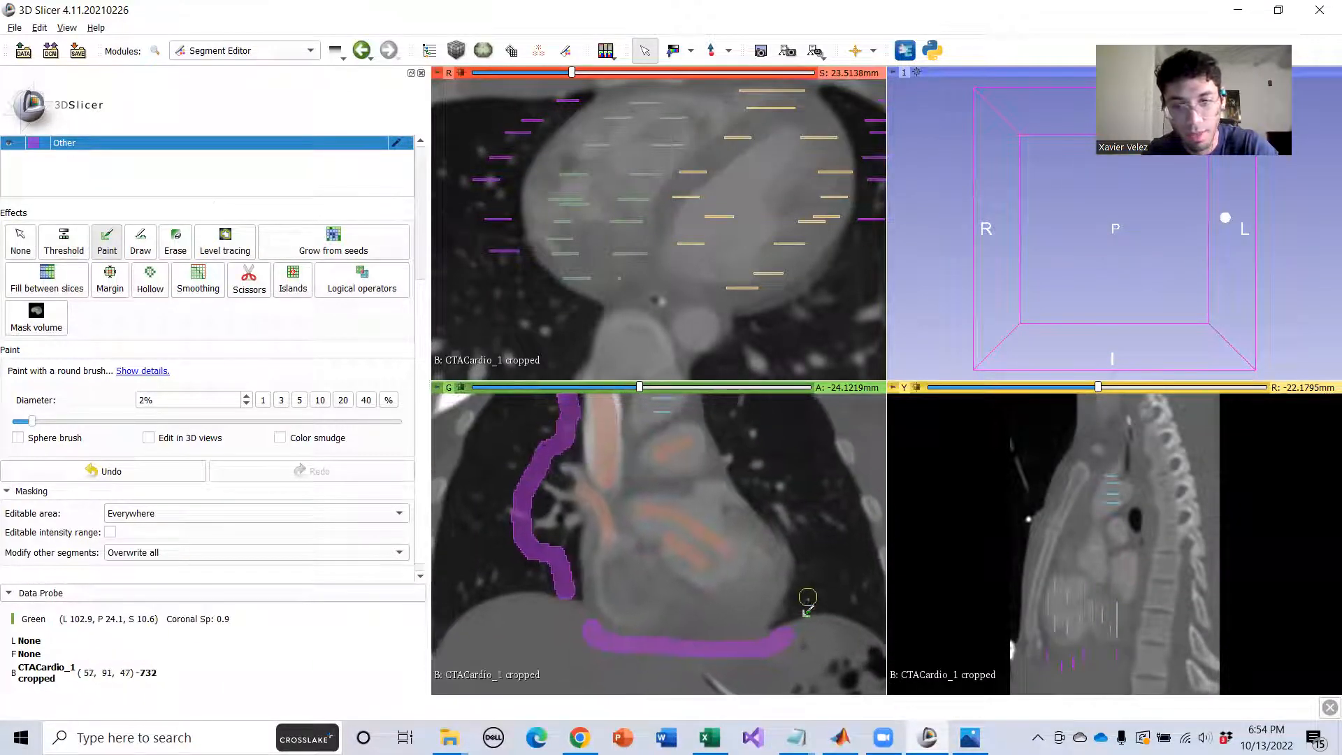
Paint an Other seed up through the left lung along the heart's edge on the A -24.1 mm coronal slice.
mouse_move(800, 600)
left_mouse_down()
mouse_move(811, 558)
mouse_move(798, 526)
left_mouse_up()
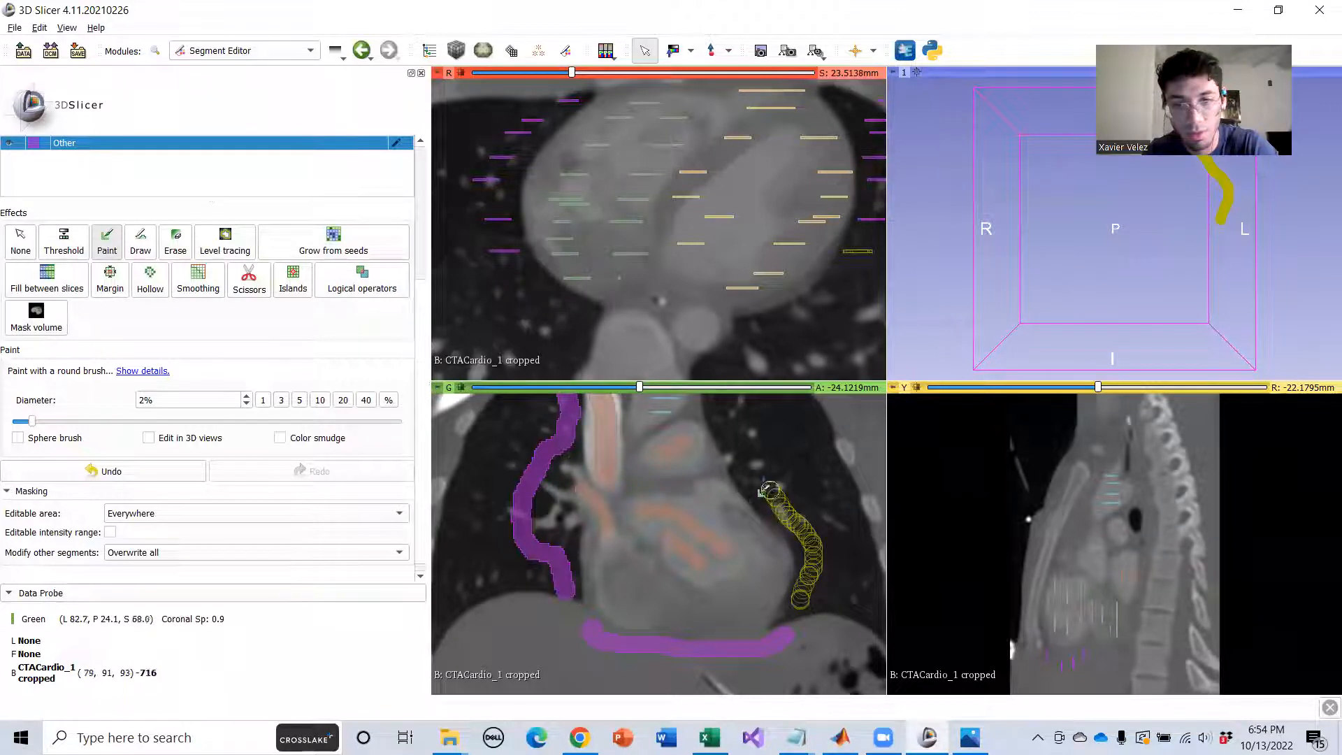
left_click_drag(745, 442, 744, 443)
middle_click_drag(744, 443, 743, 584)
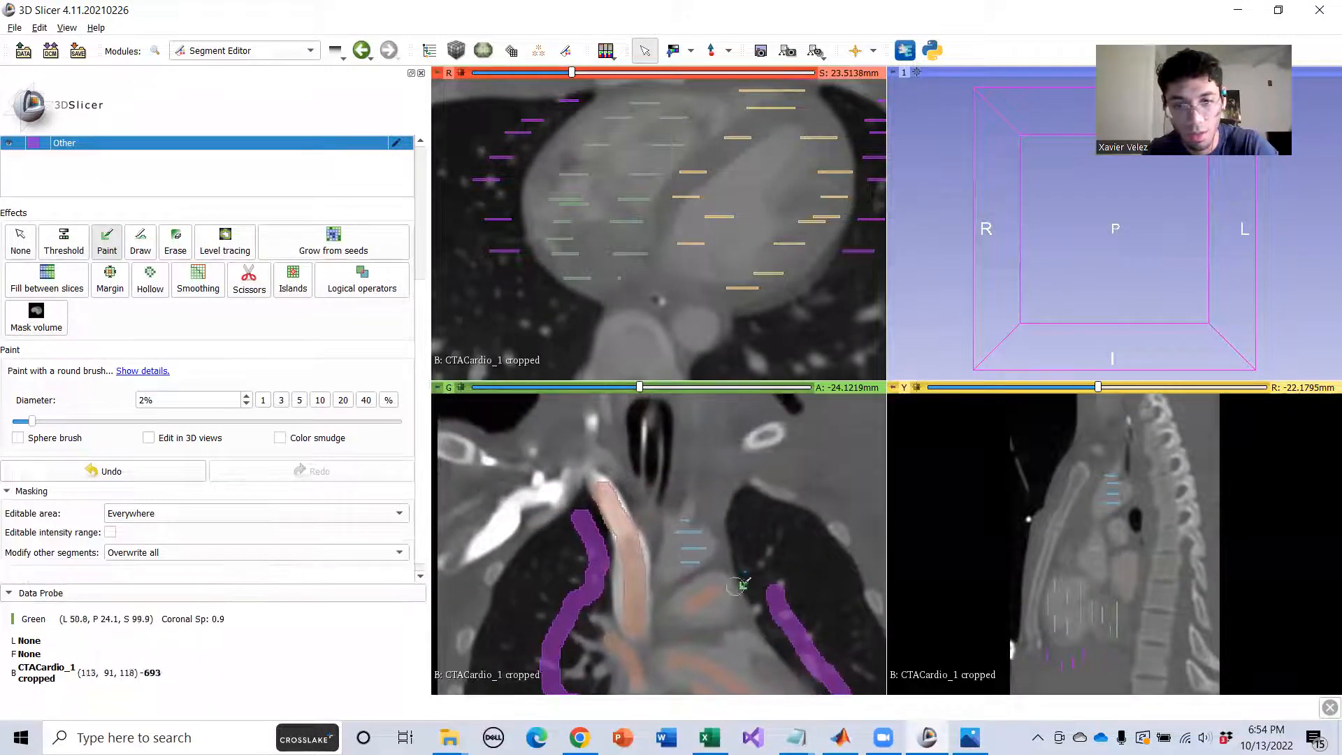
left_click_drag(745, 521, 745, 521)
Paint a U-shaped Other seed around the heart's sides and underside, plus a short arched seed across the airway, on the A -39.1 mm coronal slice.
scroll(701, 516, "down", 11)
scroll(701, 517, "down", 3)
scroll(643, 496, "down", 2)
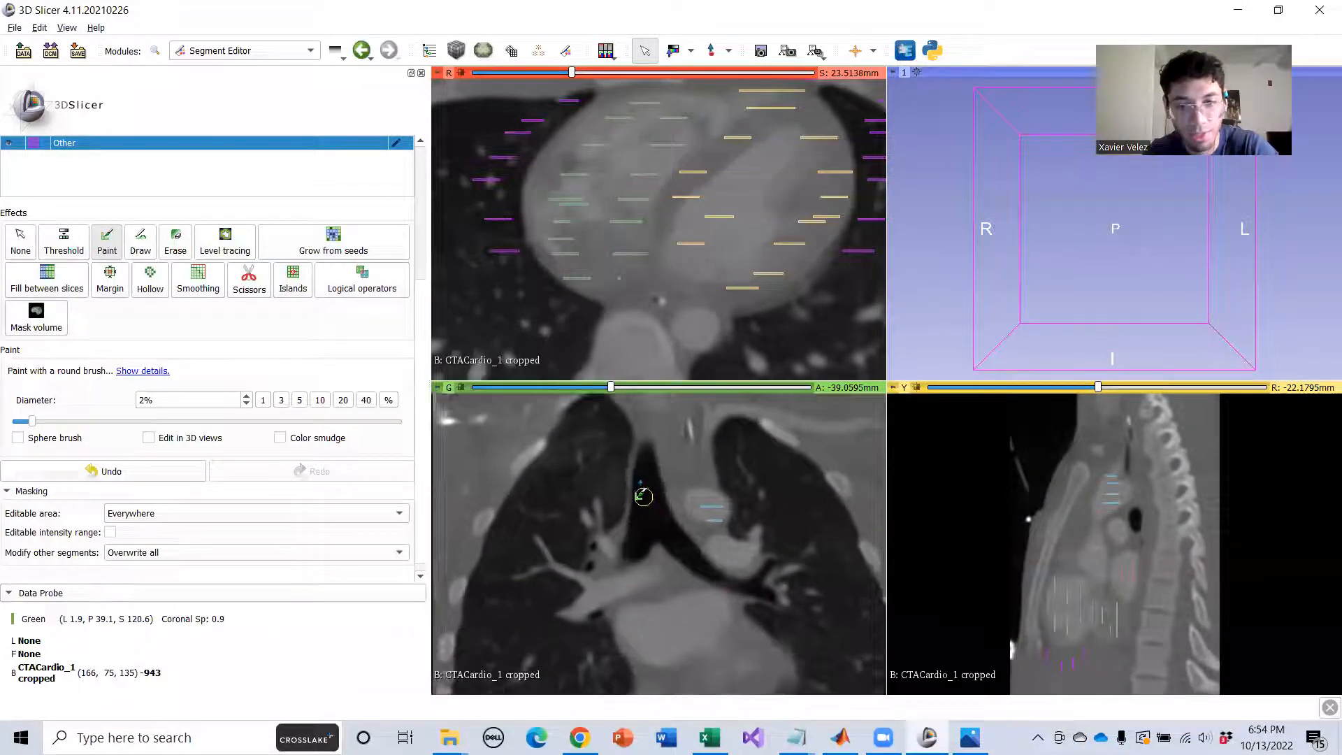
middle_click_drag(642, 496, 619, 450)
scroll(656, 582, "down", 3, "ctrl")
middle_click_drag(650, 583, 666, 518)
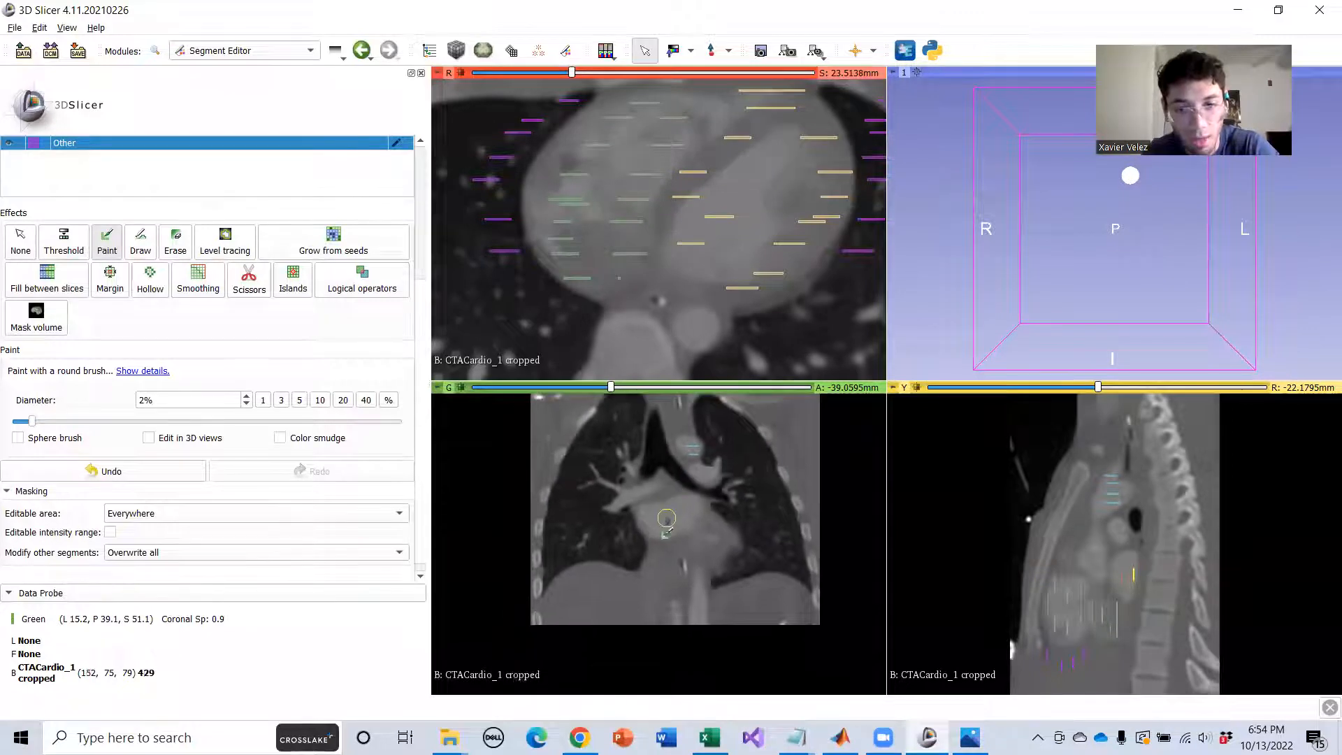
scroll(698, 522, "up", 2, "ctrl")
scroll(682, 526, "down", 5)
scroll(675, 521, "up", 4)
scroll(672, 523, "up", 1)
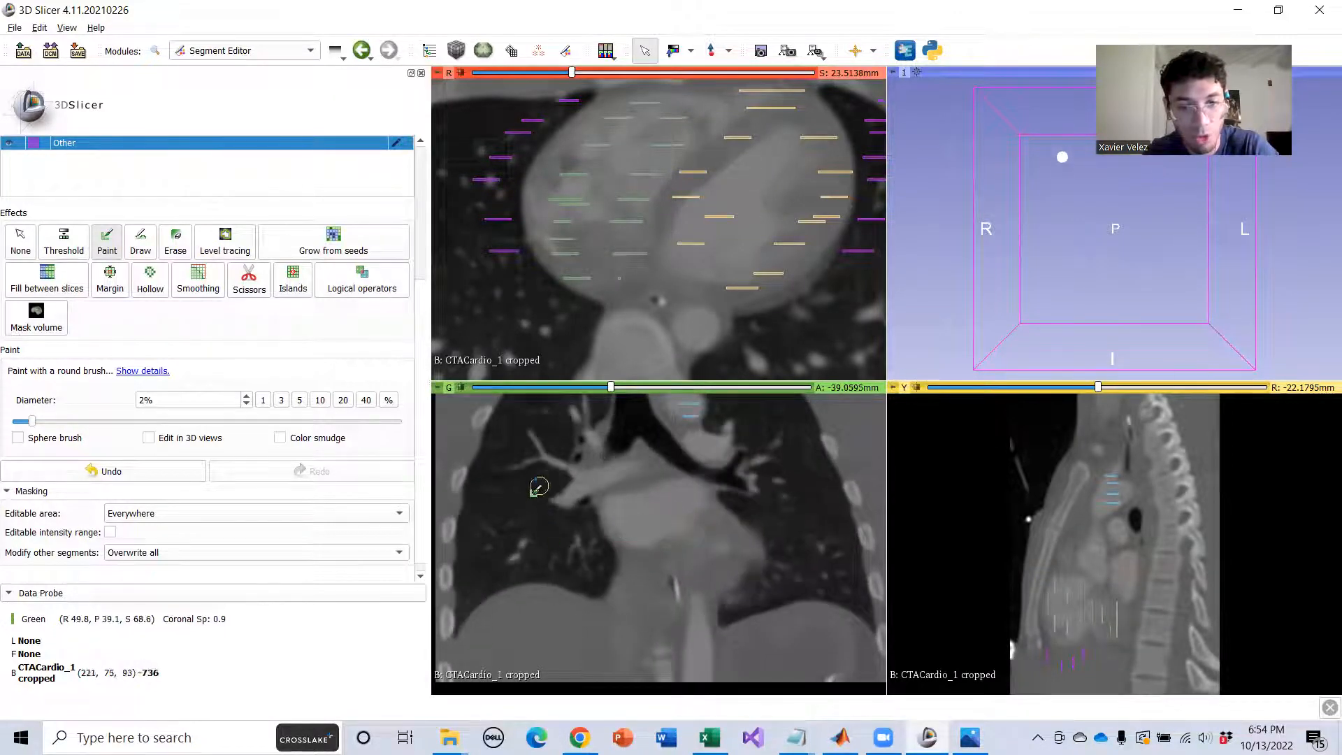
mouse_move(531, 517)
left_mouse_down()
mouse_move(669, 608)
mouse_move(753, 600)
mouse_move(786, 539)
mouse_move(770, 515)
left_mouse_up()
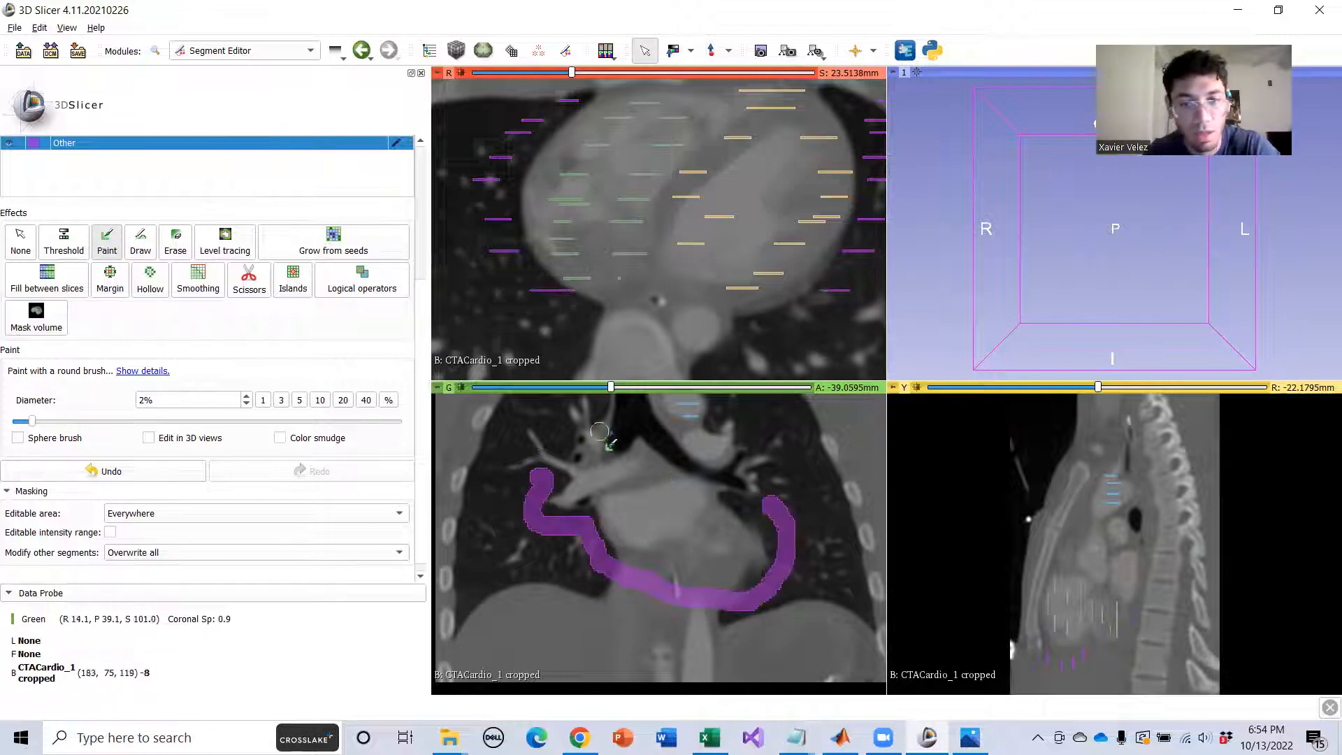
left_click_drag(651, 444, 681, 458)
Paint a long slanted Other seed down the spine on the A -53.1 mm coronal slice.
scroll(656, 480, "down", 14)
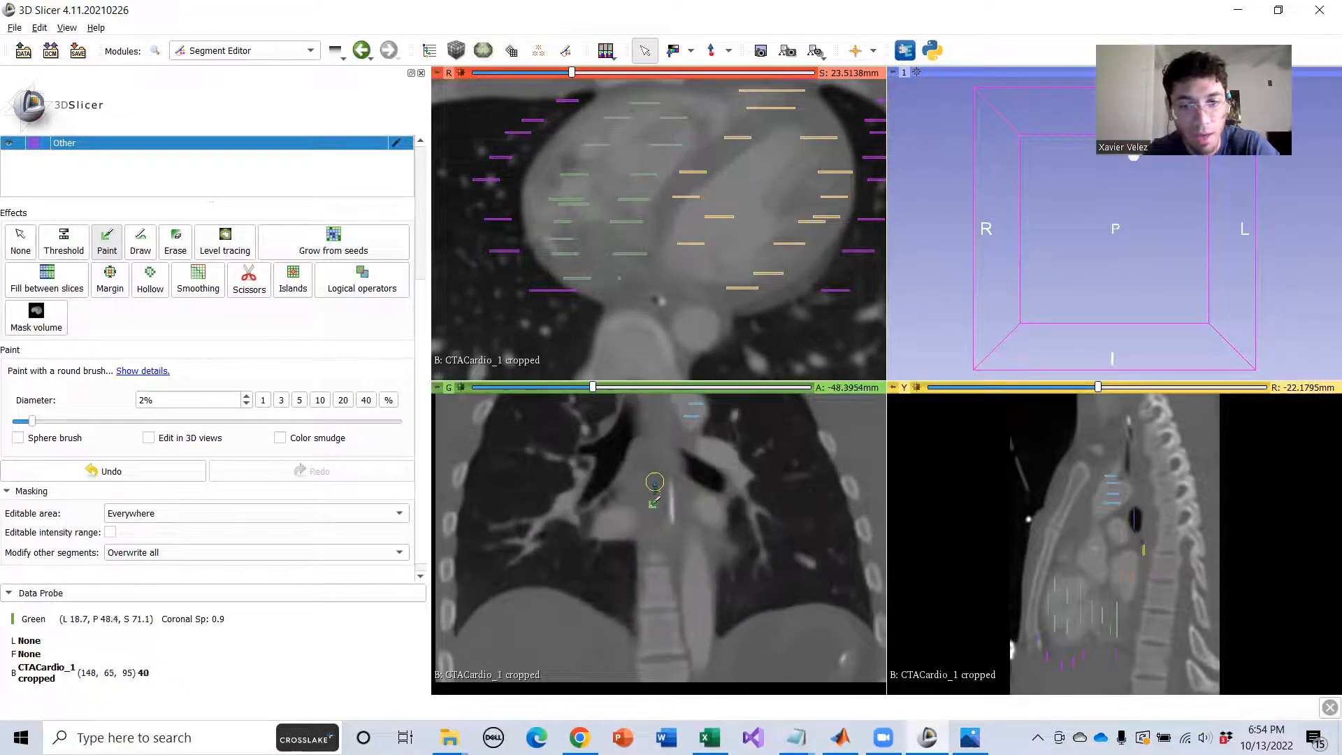
scroll(654, 485, "down", 1)
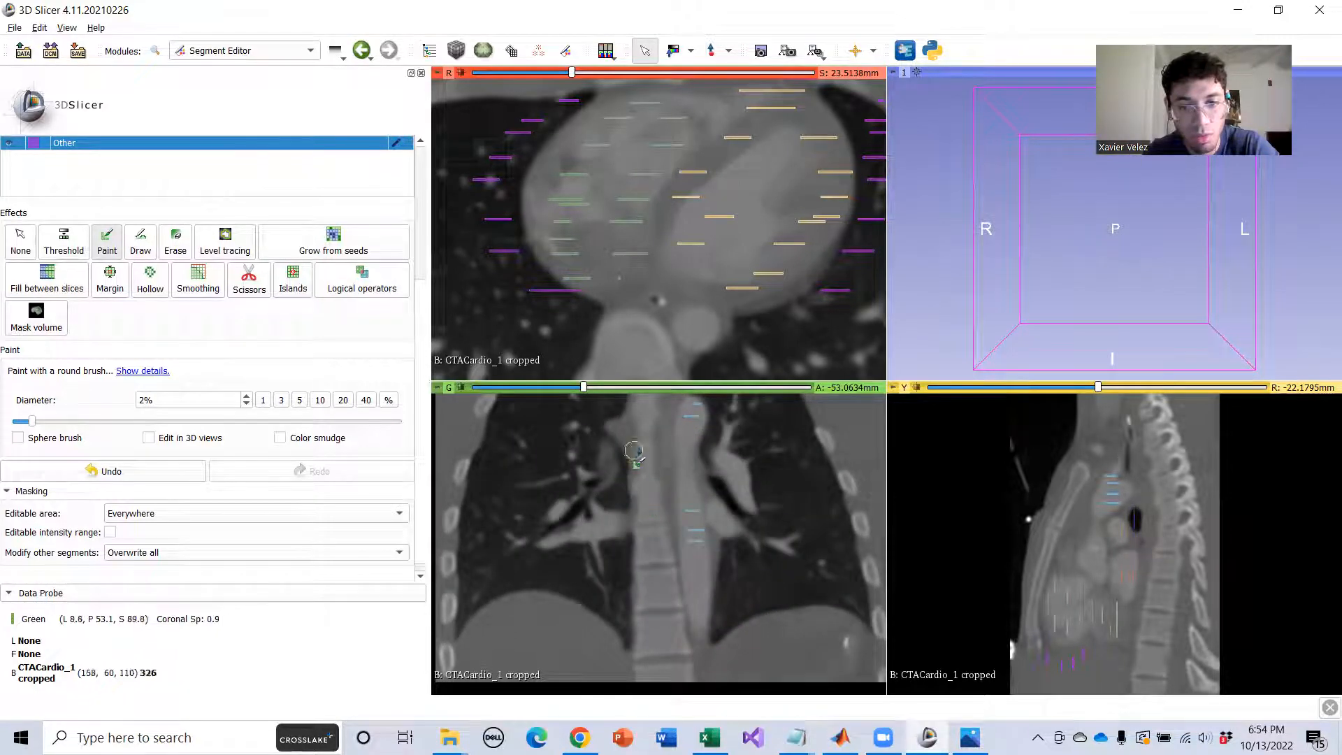
left_click_drag(652, 512, 673, 613)
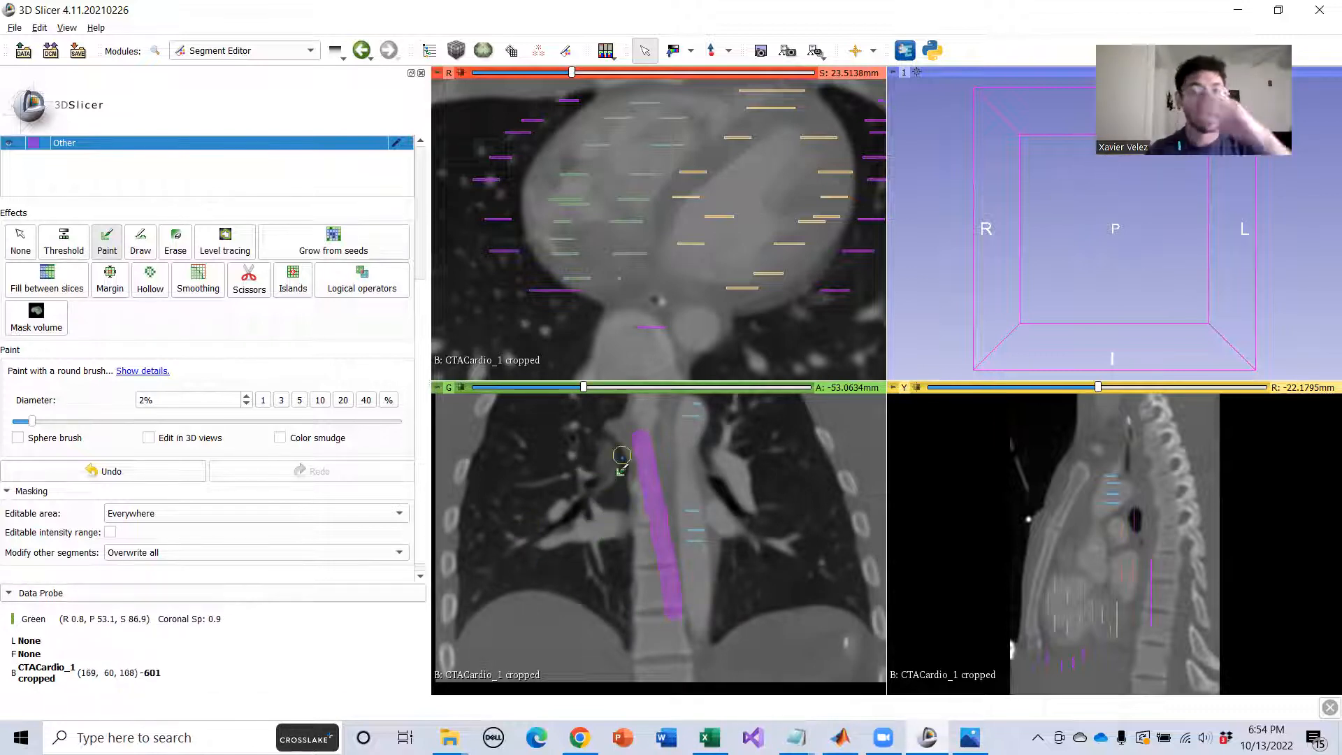
Examine the painted seeds through the axial slices, and locate the Other seed behind the lower heart in the coronal view.
scroll(699, 222, "up", 10)
scroll(700, 224, "up", 20)
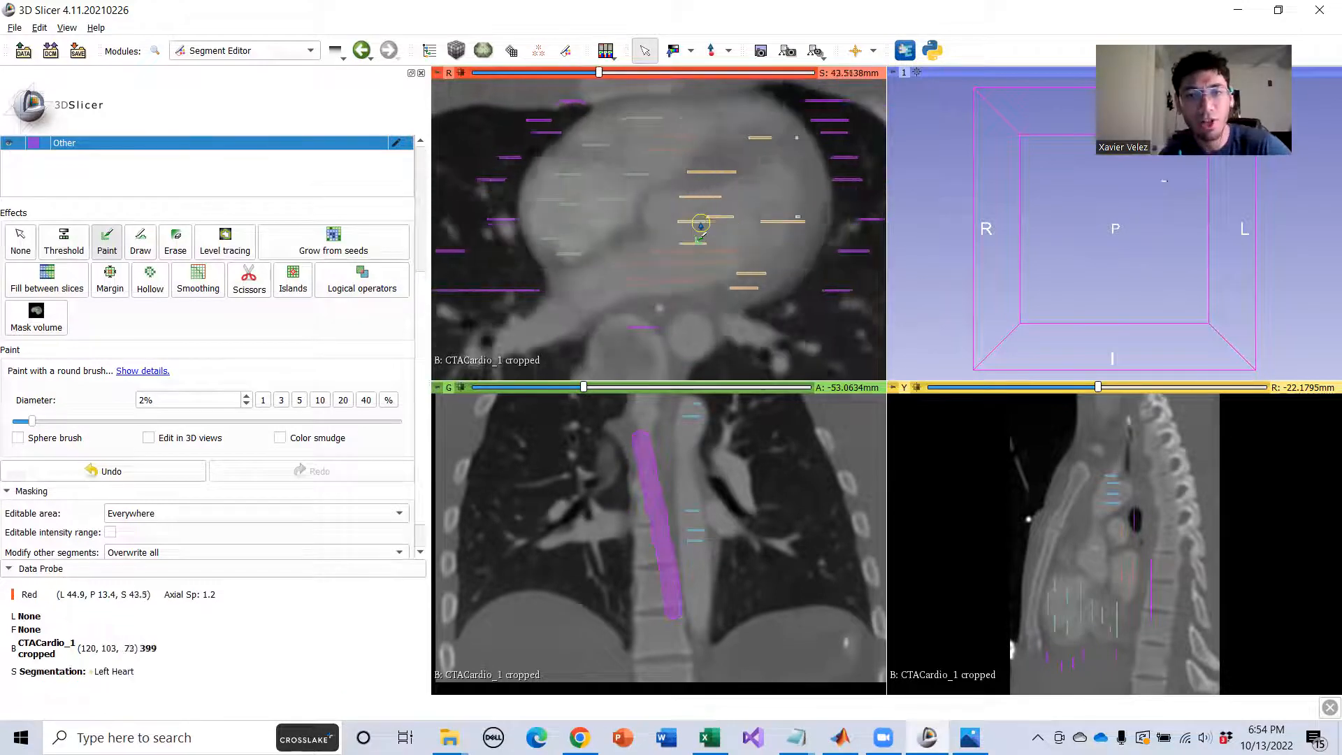
scroll(700, 225, "up", 20)
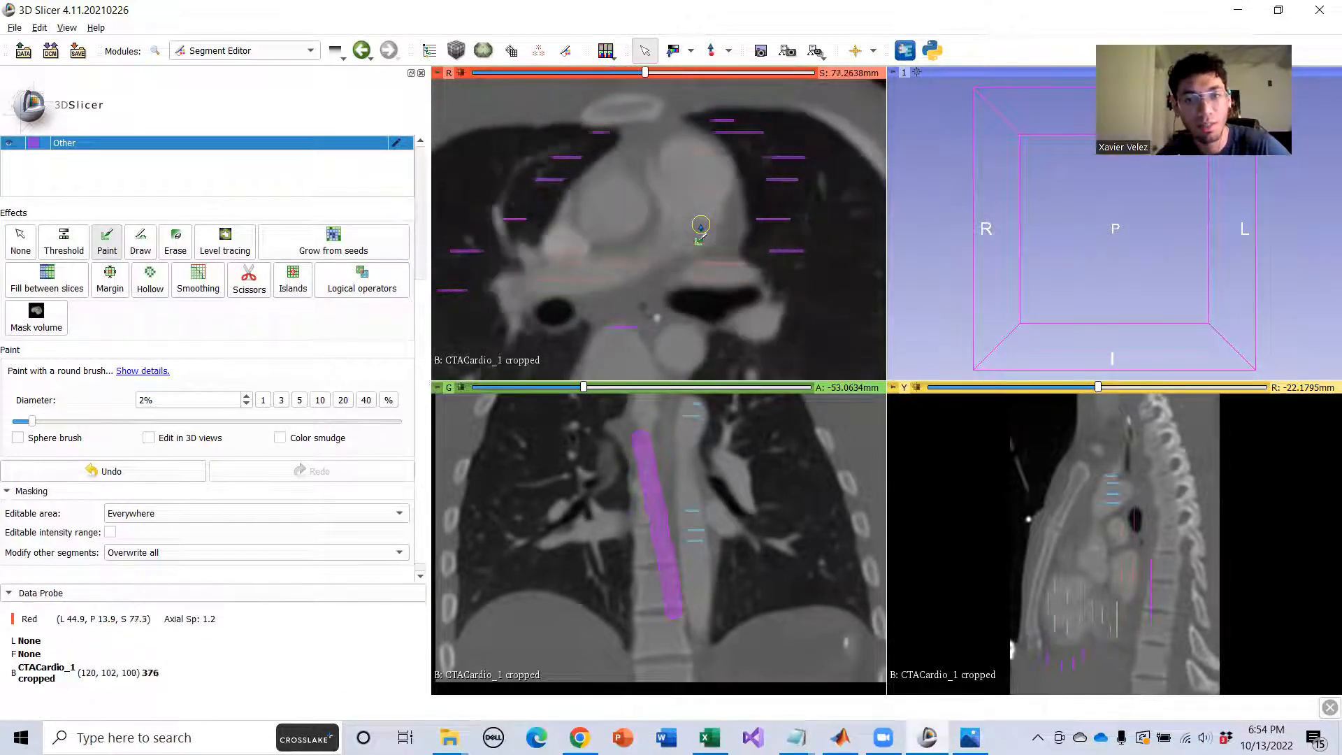
scroll(700, 225, "up", 2)
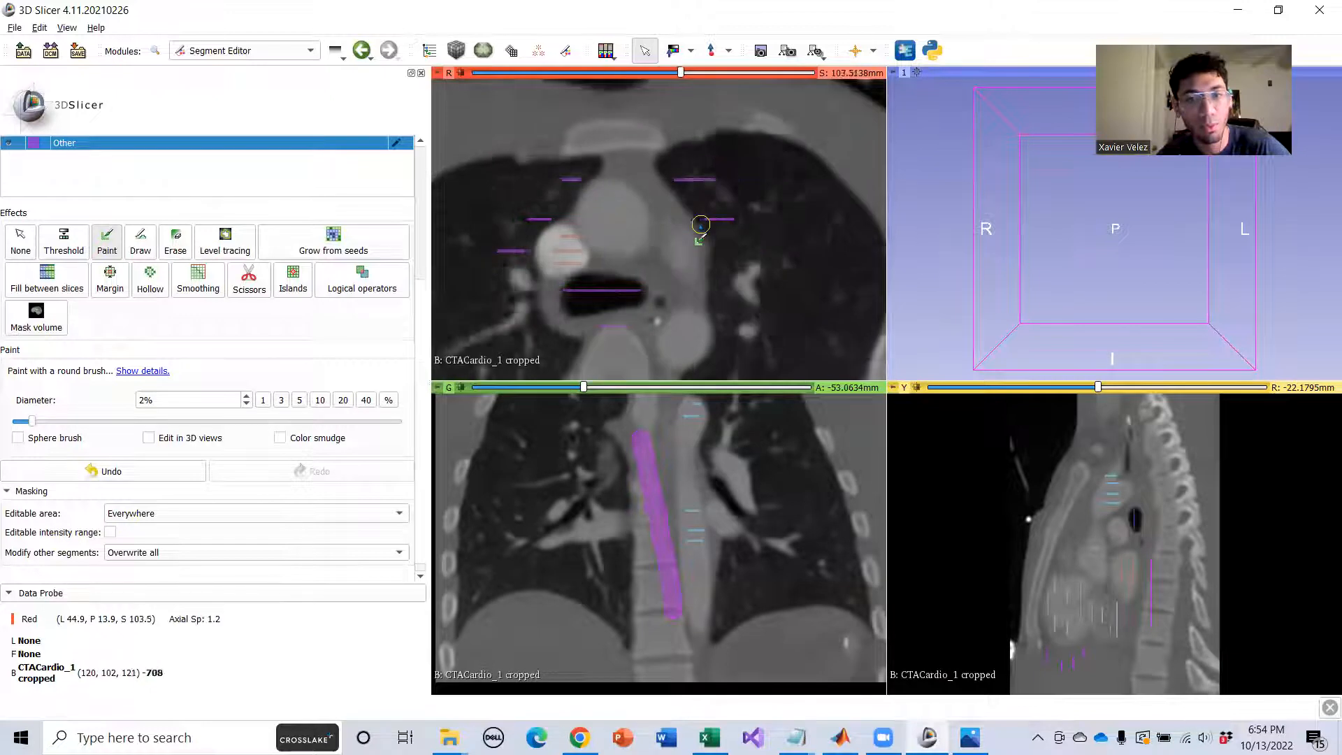
scroll(677, 230, "down", 20)
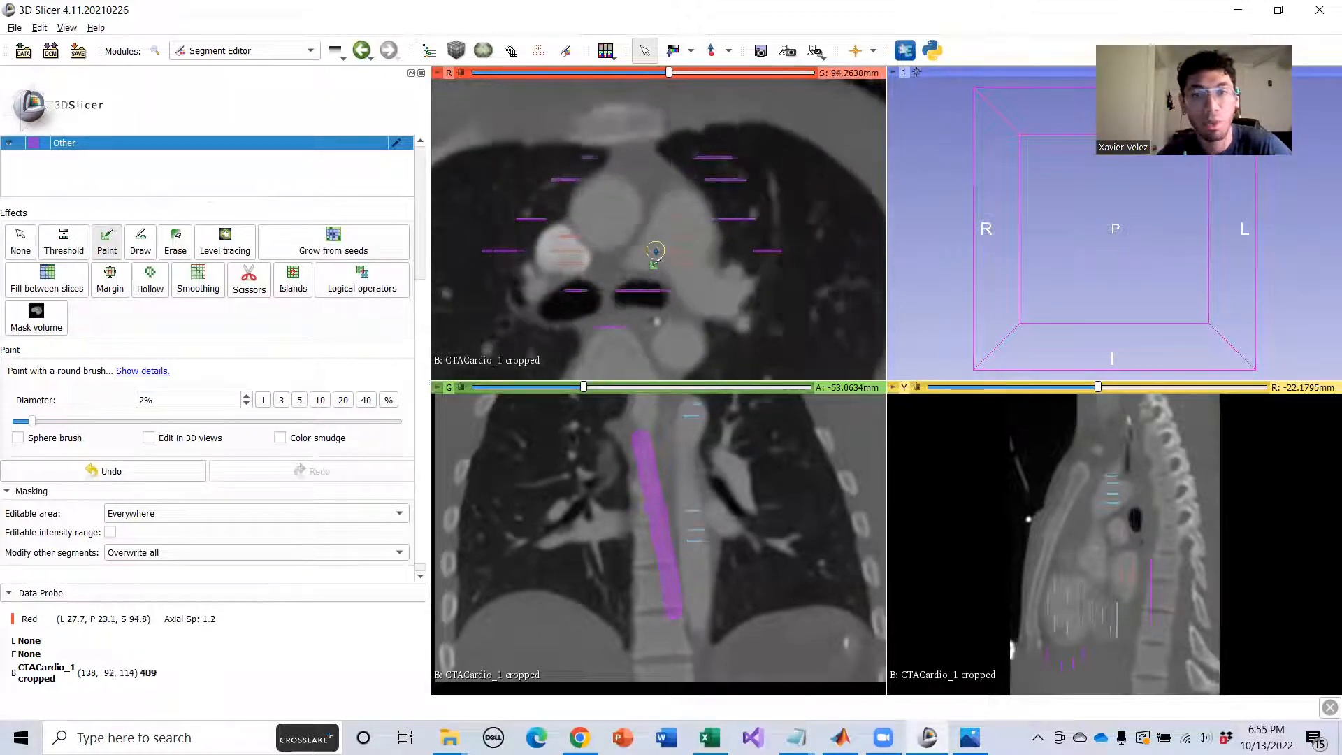
scroll(653, 253, "down", 20)
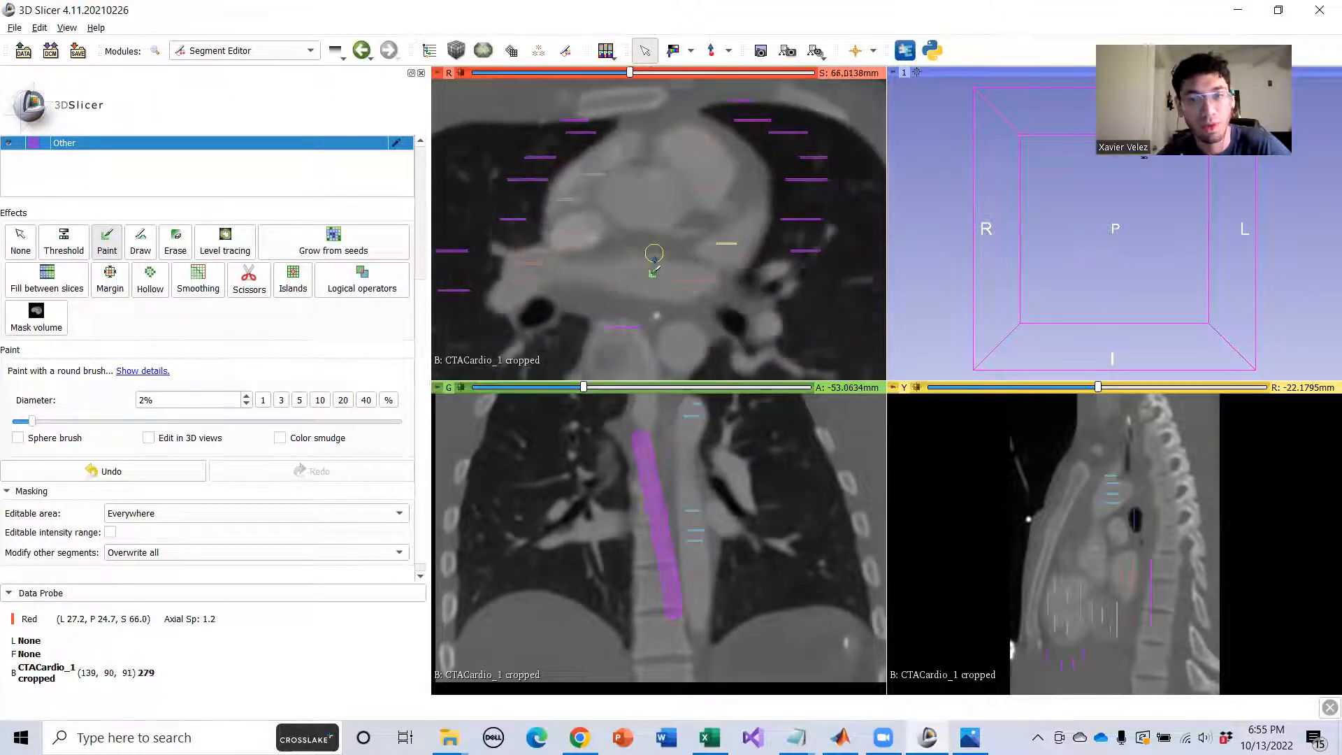
scroll(655, 266, "down", 20)
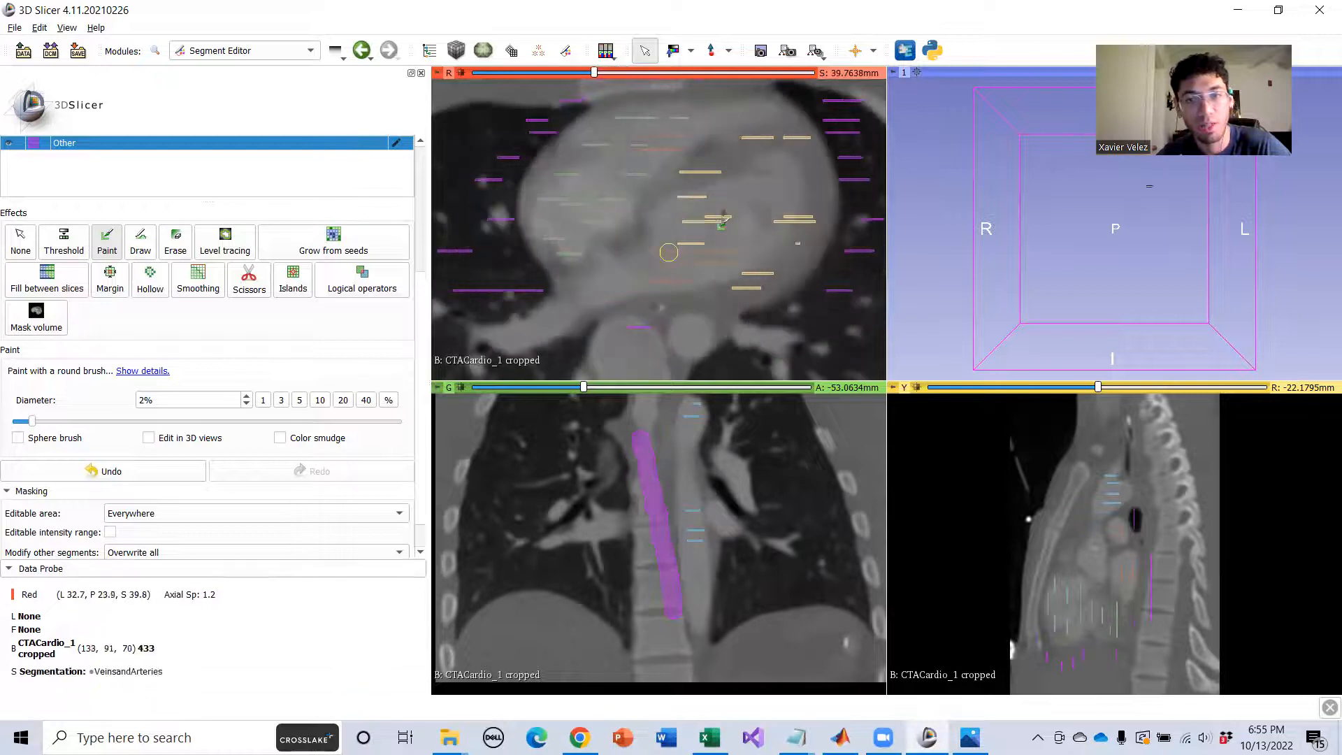
scroll(612, 206, "down", 11)
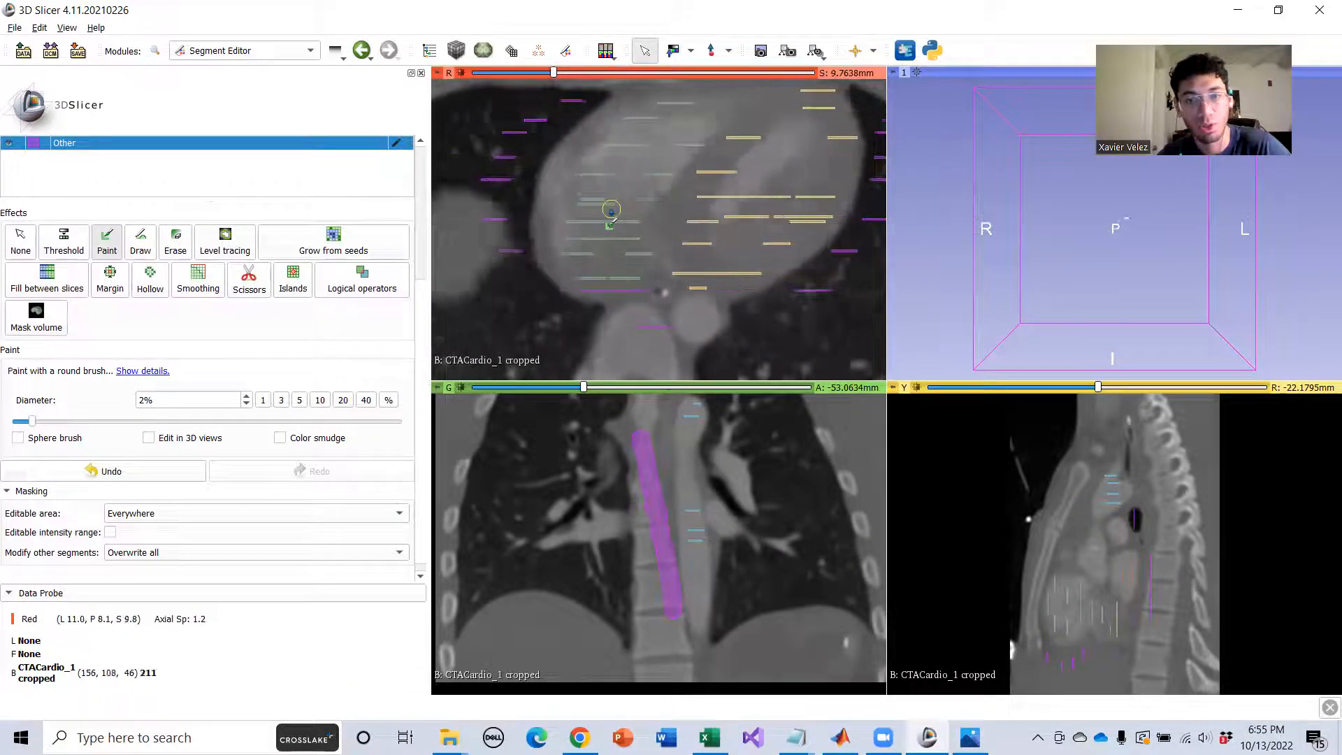
scroll(611, 217, "down", 2)
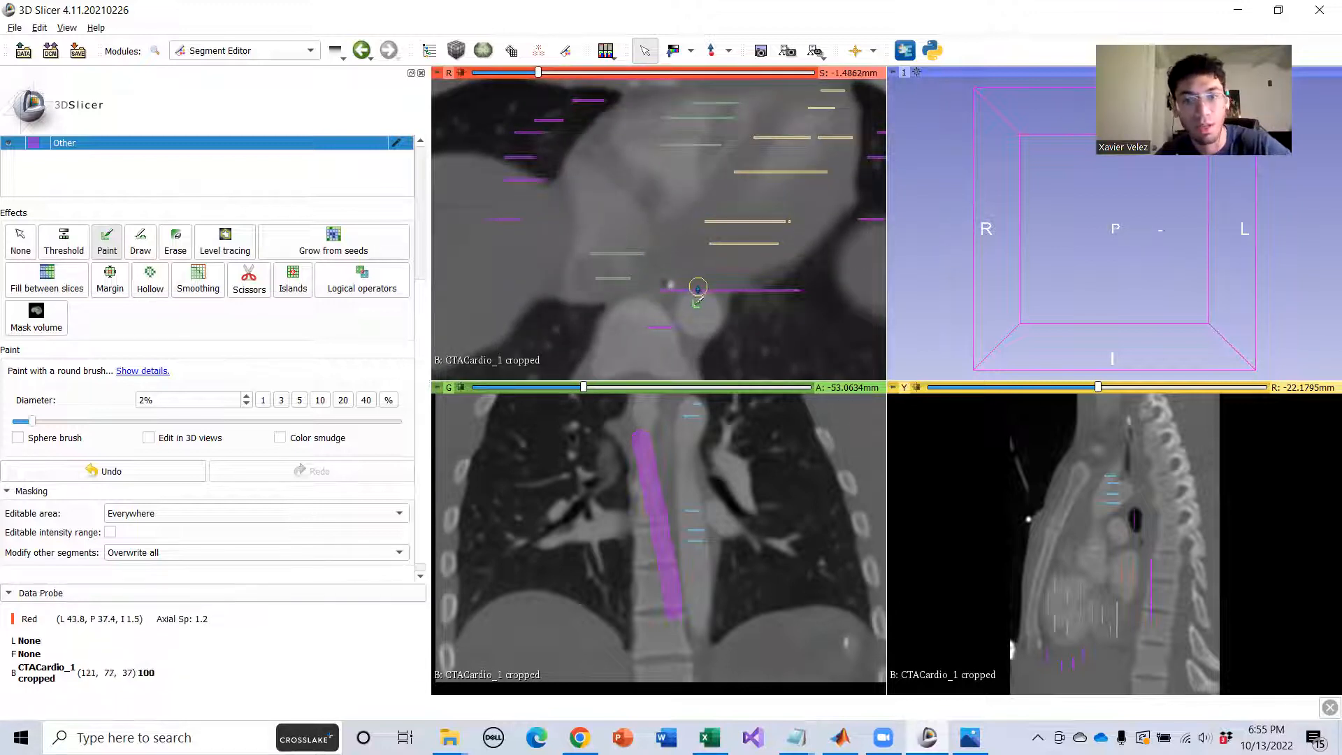
key("shift")
key("shift")
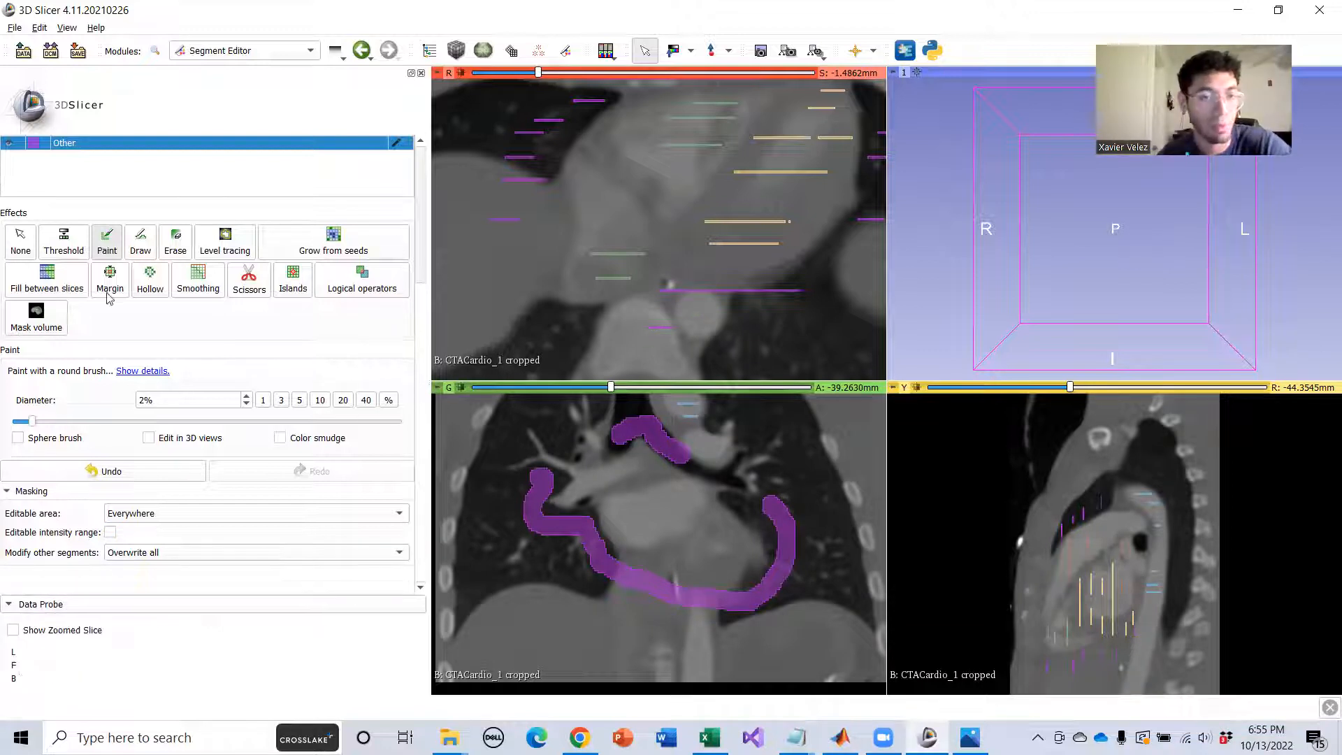
Erase all the Other seed strokes on the A -39.3 mm coronal slice, including the short arch across the airway.
left_click(187, 236)
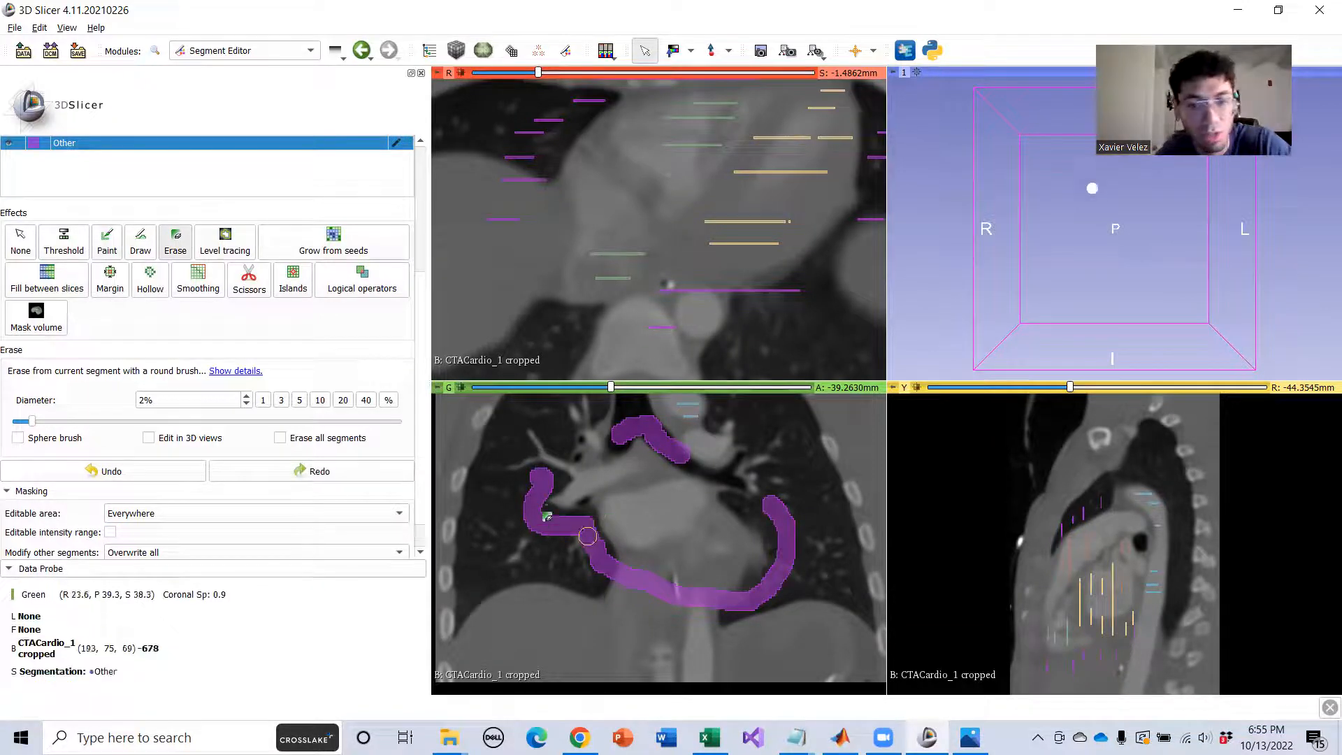
scroll(531, 504, "up", 1, "shift")
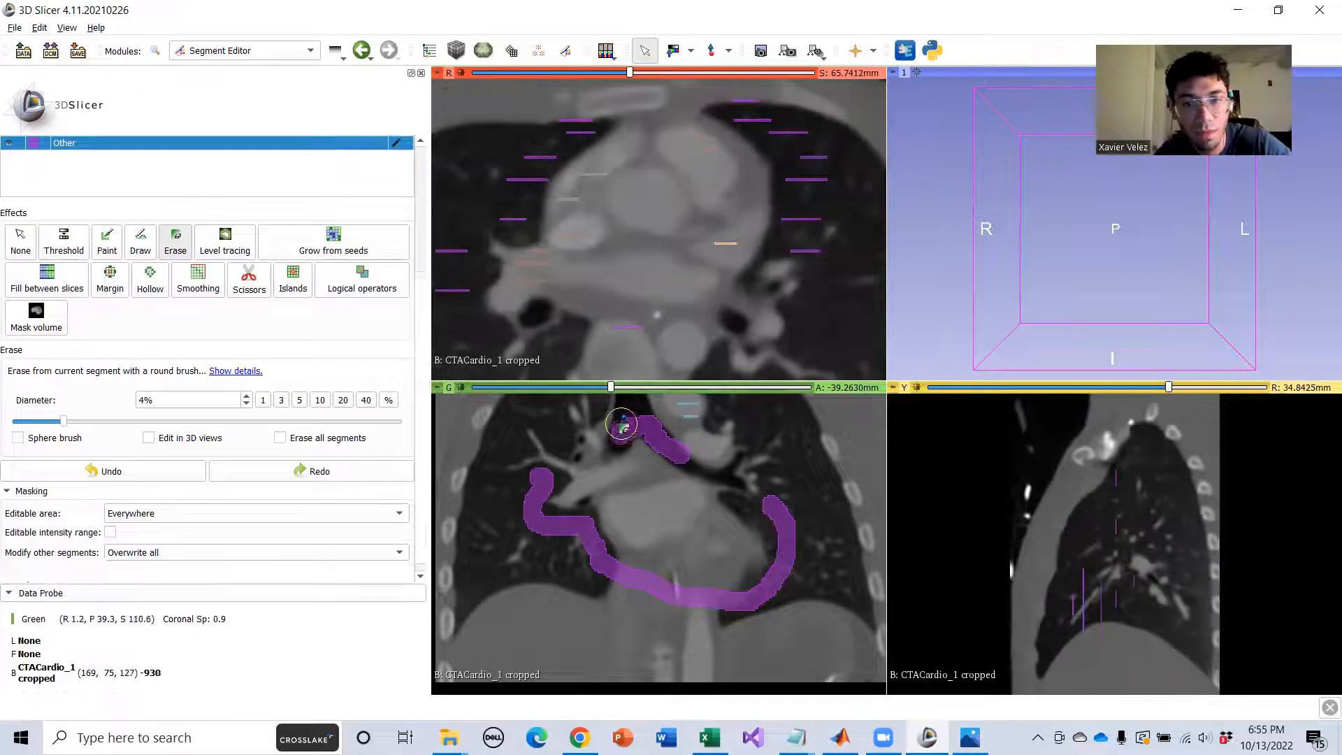
scroll(629, 294, "down", 5)
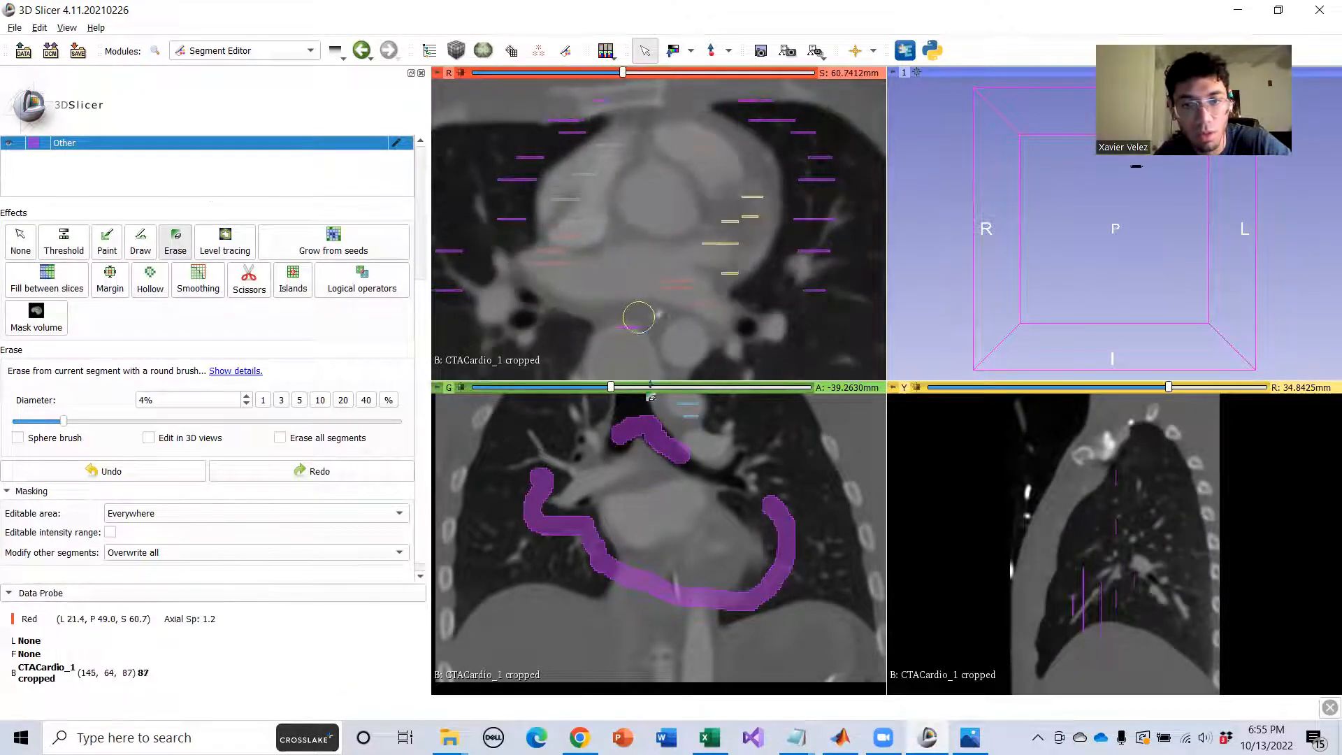
scroll(538, 493, "up", 3, "shift")
mouse_move(534, 482)
left_mouse_down()
mouse_move(568, 554)
mouse_move(697, 600)
mouse_move(754, 588)
mouse_move(782, 510)
mouse_move(702, 458)
mouse_move(618, 451)
left_mouse_up()
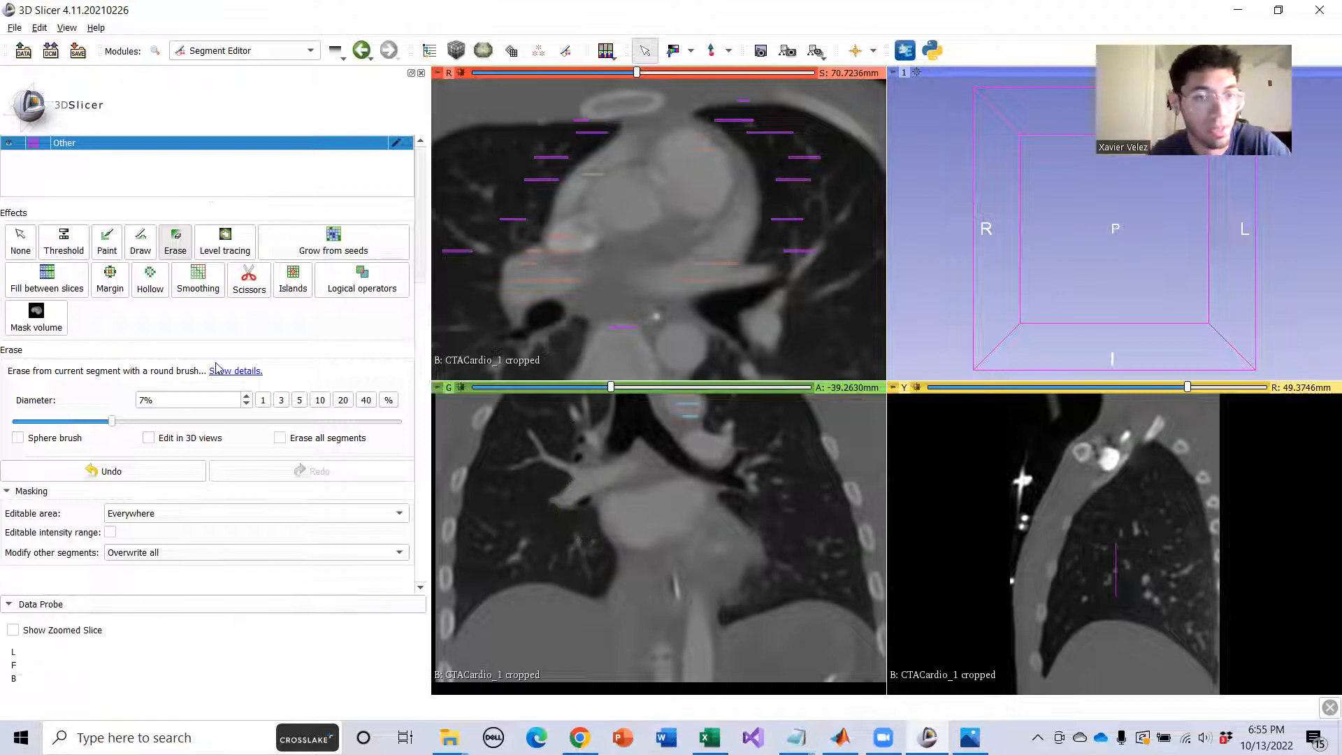
left_click(20, 241)
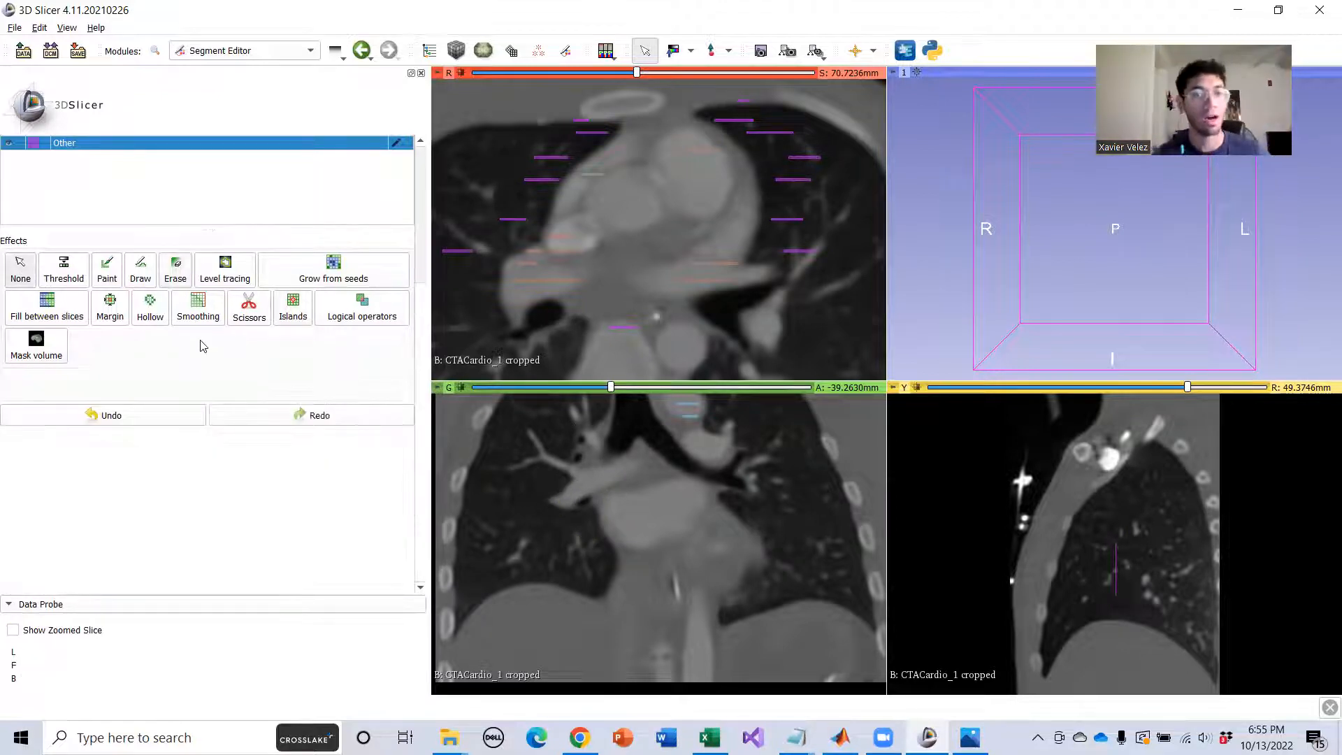
Initialize a Grow from seeds preview from the painted segment seeds.
scroll(175, 239, "up", 4)
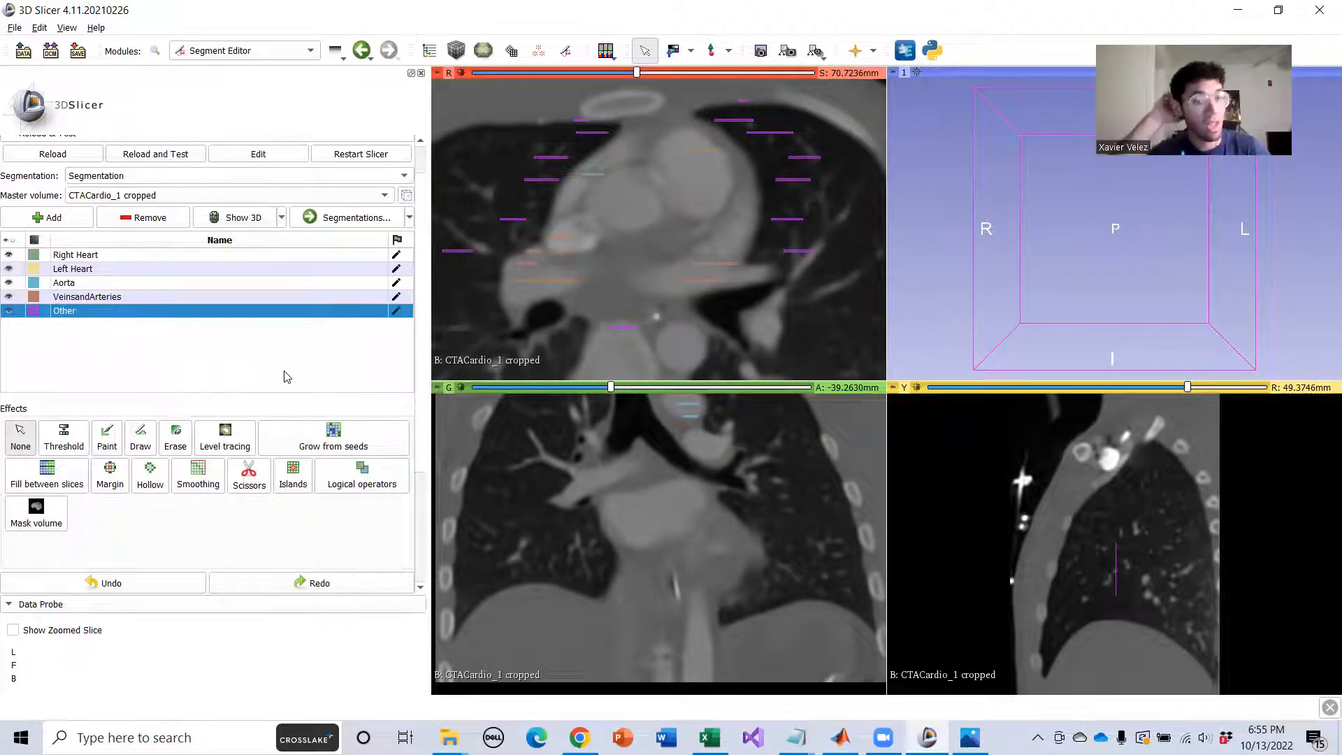
left_click(318, 449)
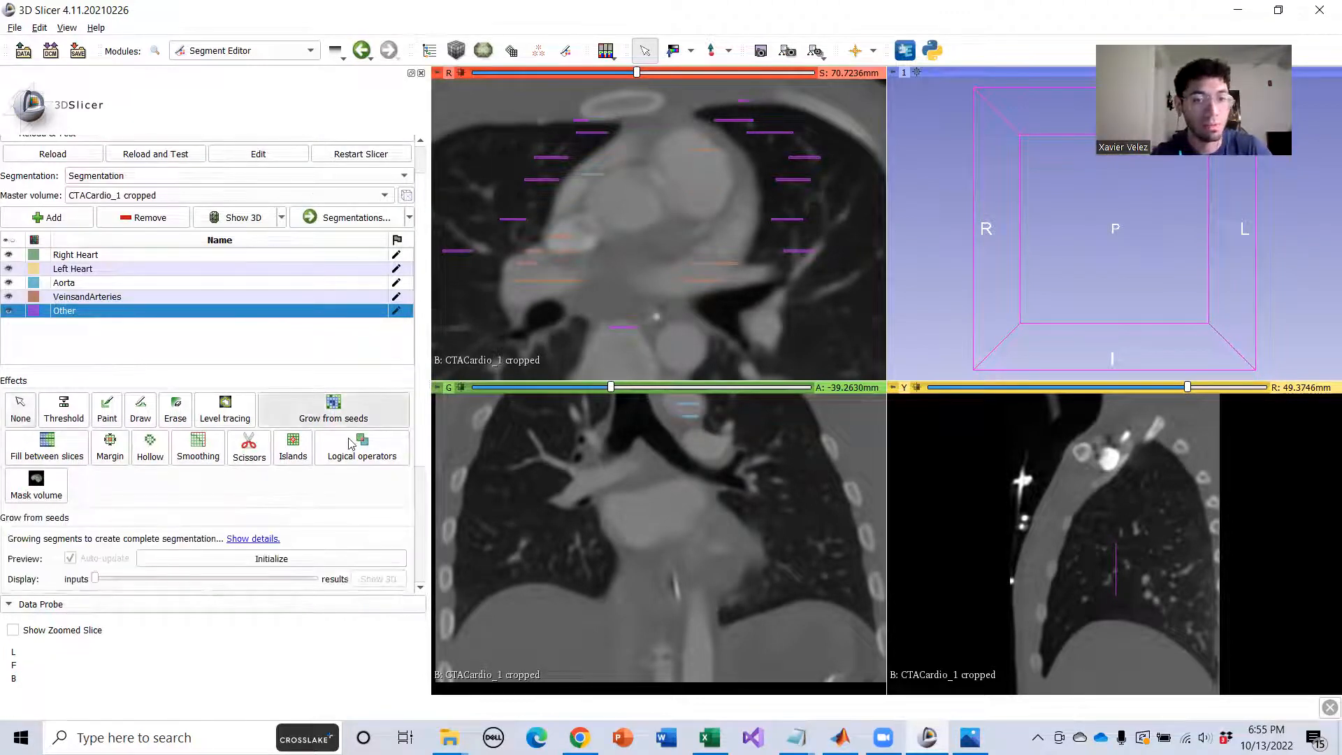
scroll(238, 468, "down", 3)
left_click(232, 475)
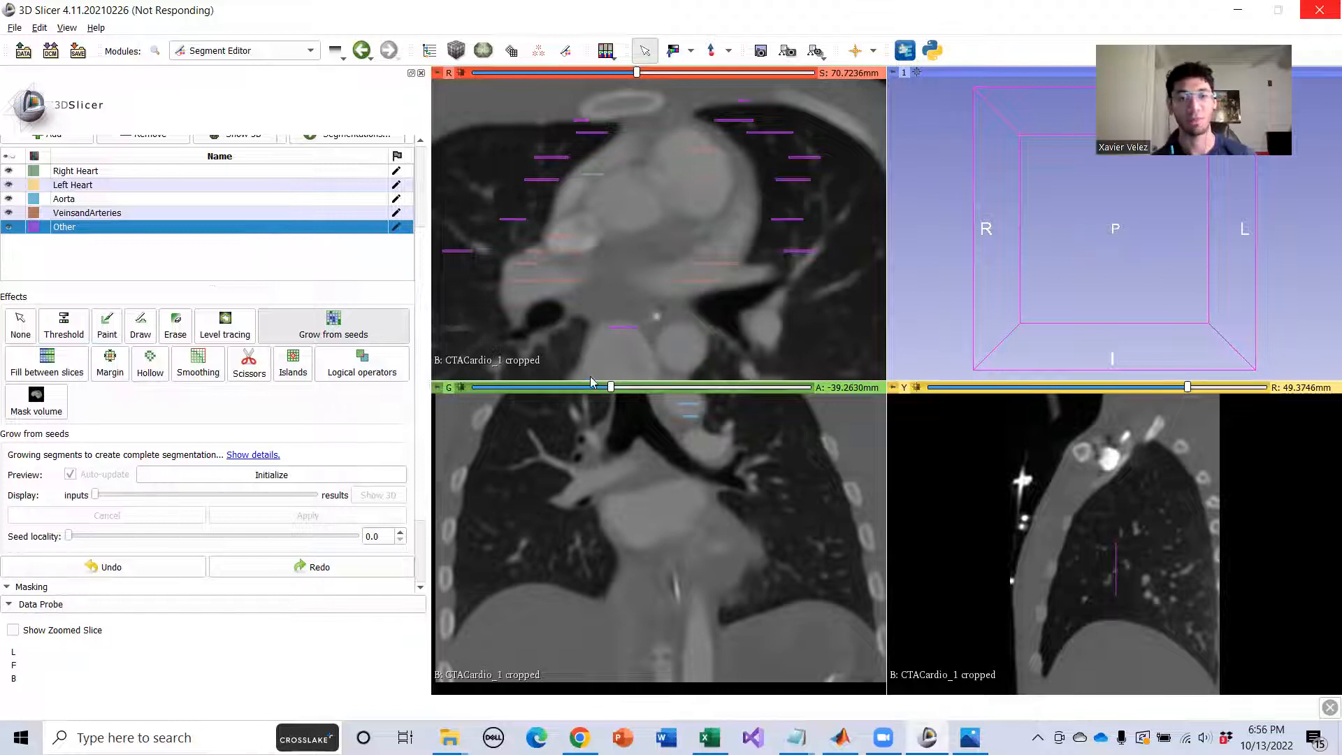
Examine the grown segment preview through the axial slices, from below the heart up to the aortic arch.
scroll(607, 290, "down", 15)
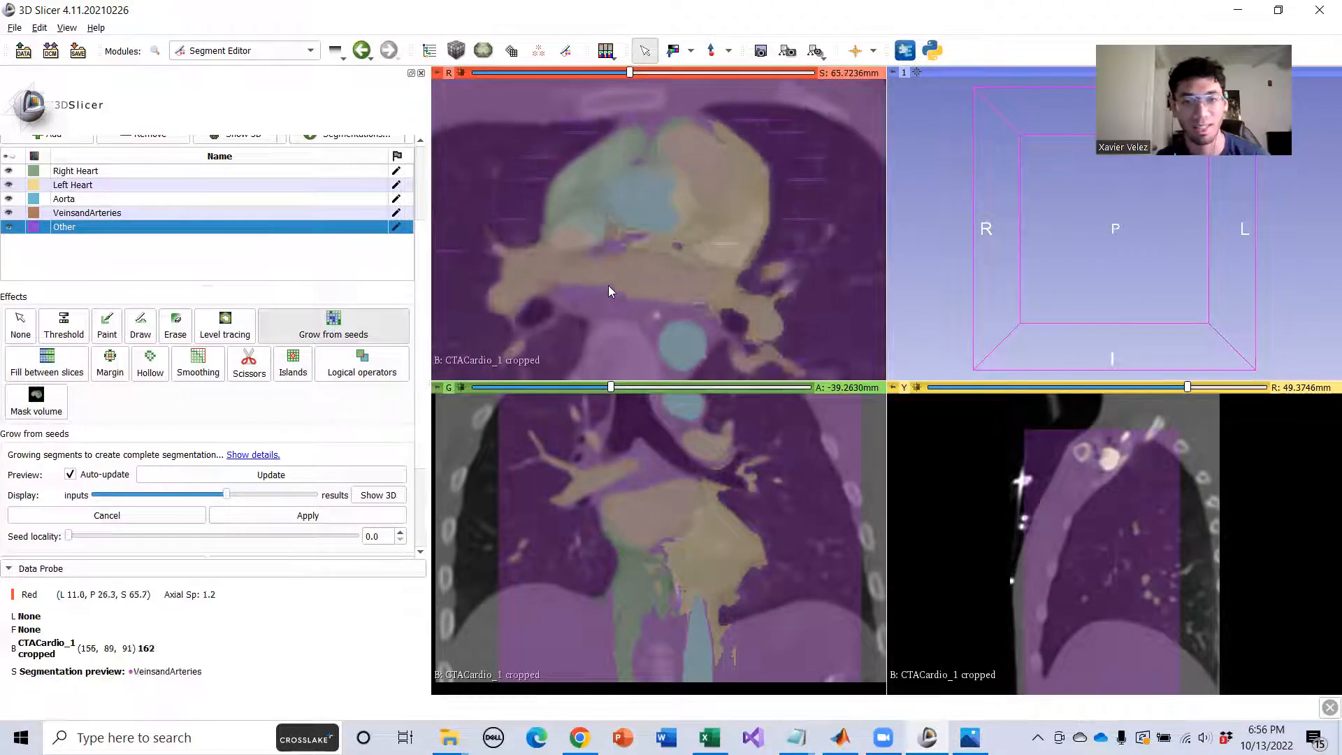
scroll(606, 303, "down", 20)
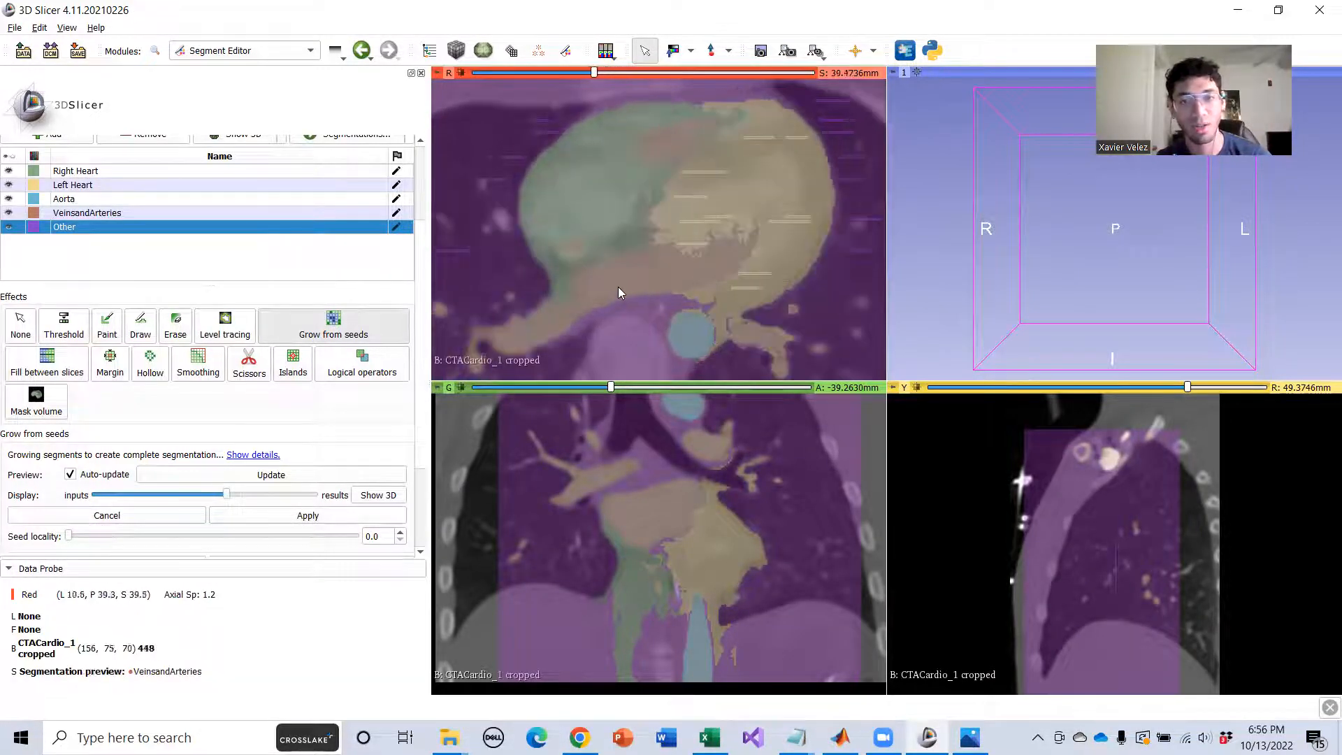
scroll(649, 269, "down", 20)
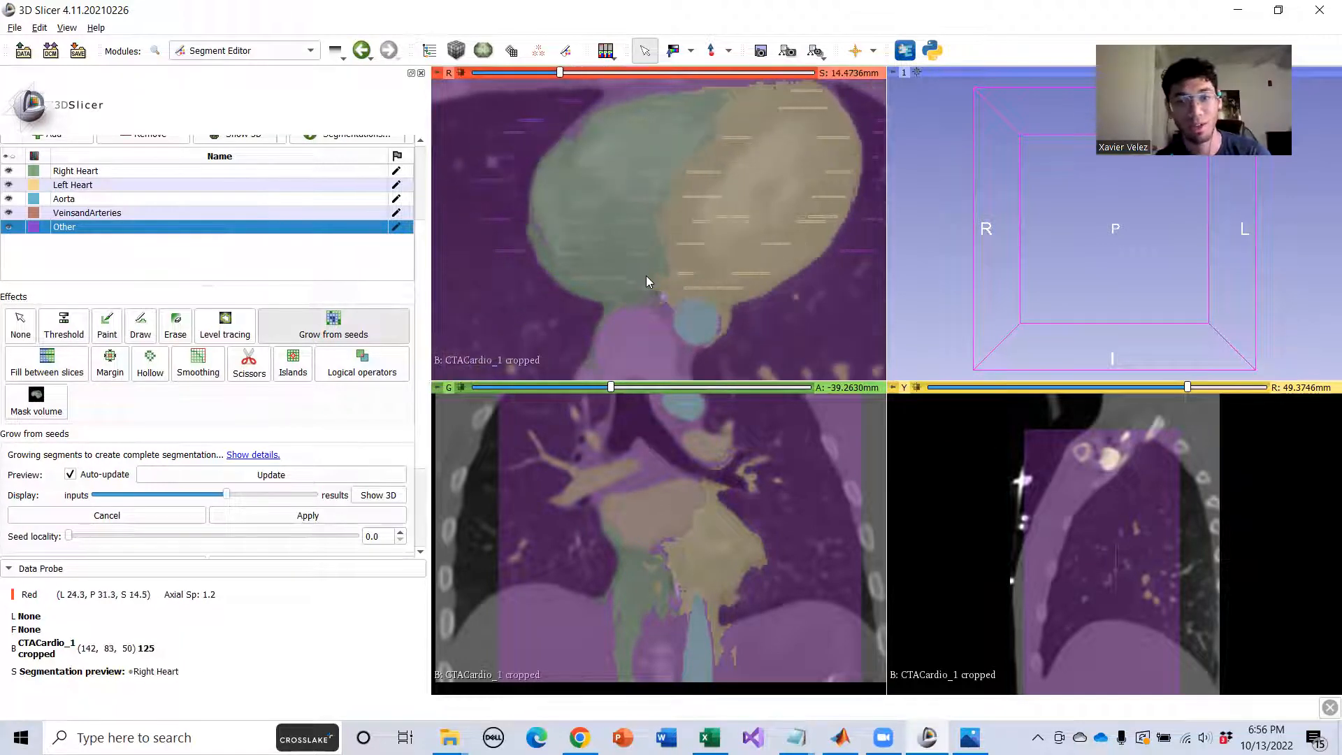
scroll(643, 283, "down", 16)
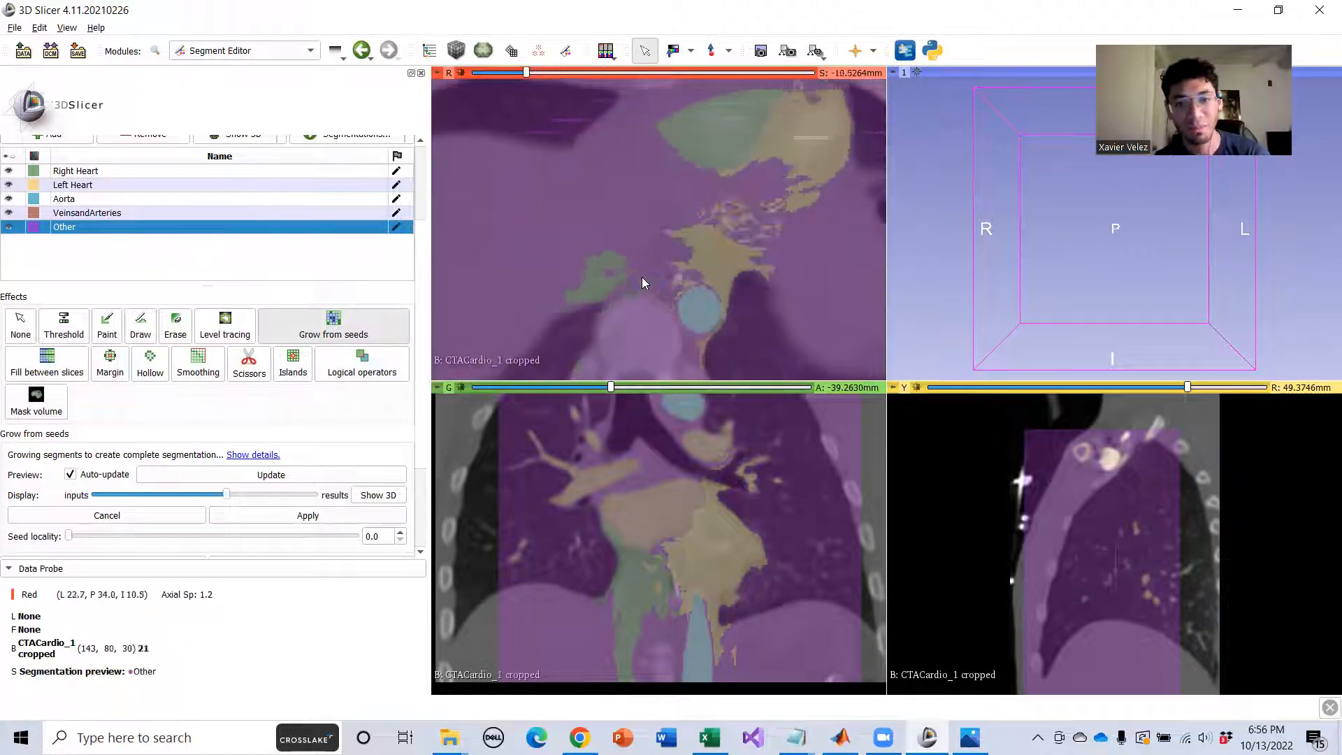
scroll(648, 274, "up", 19)
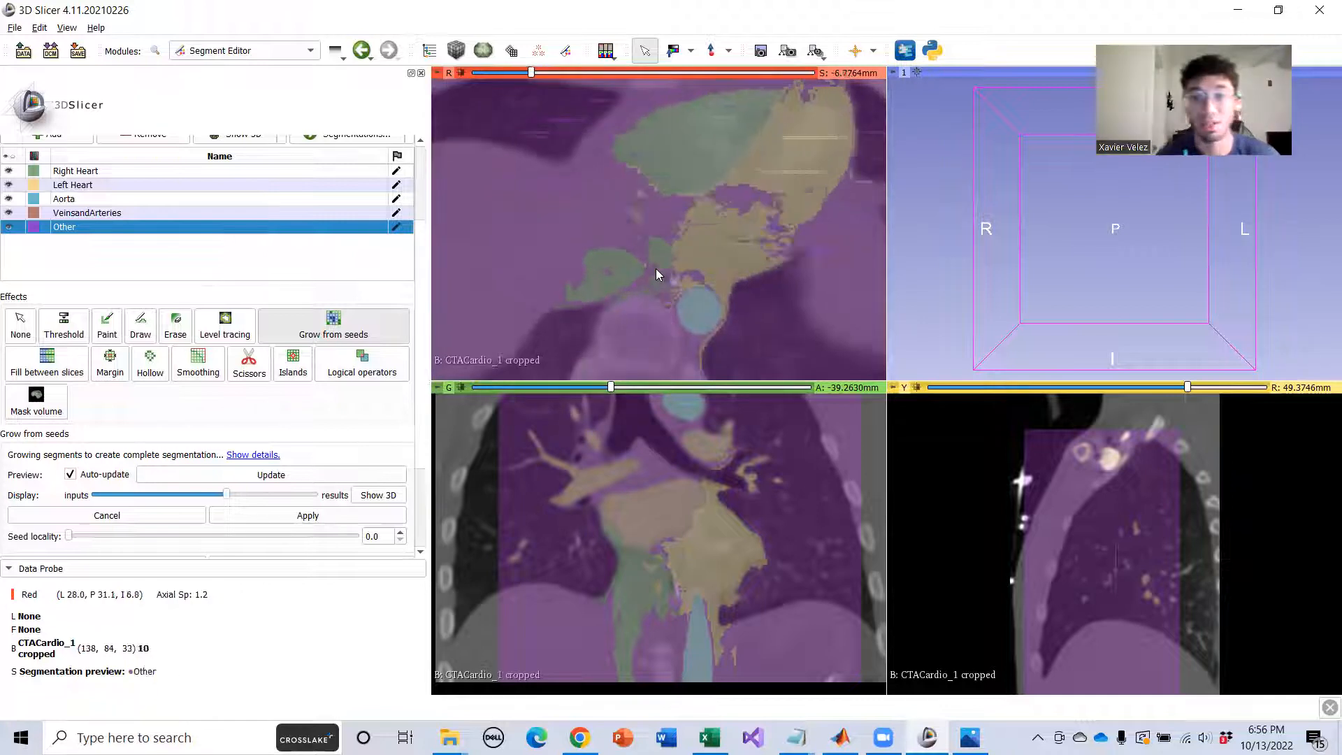
scroll(654, 273, "up", 20)
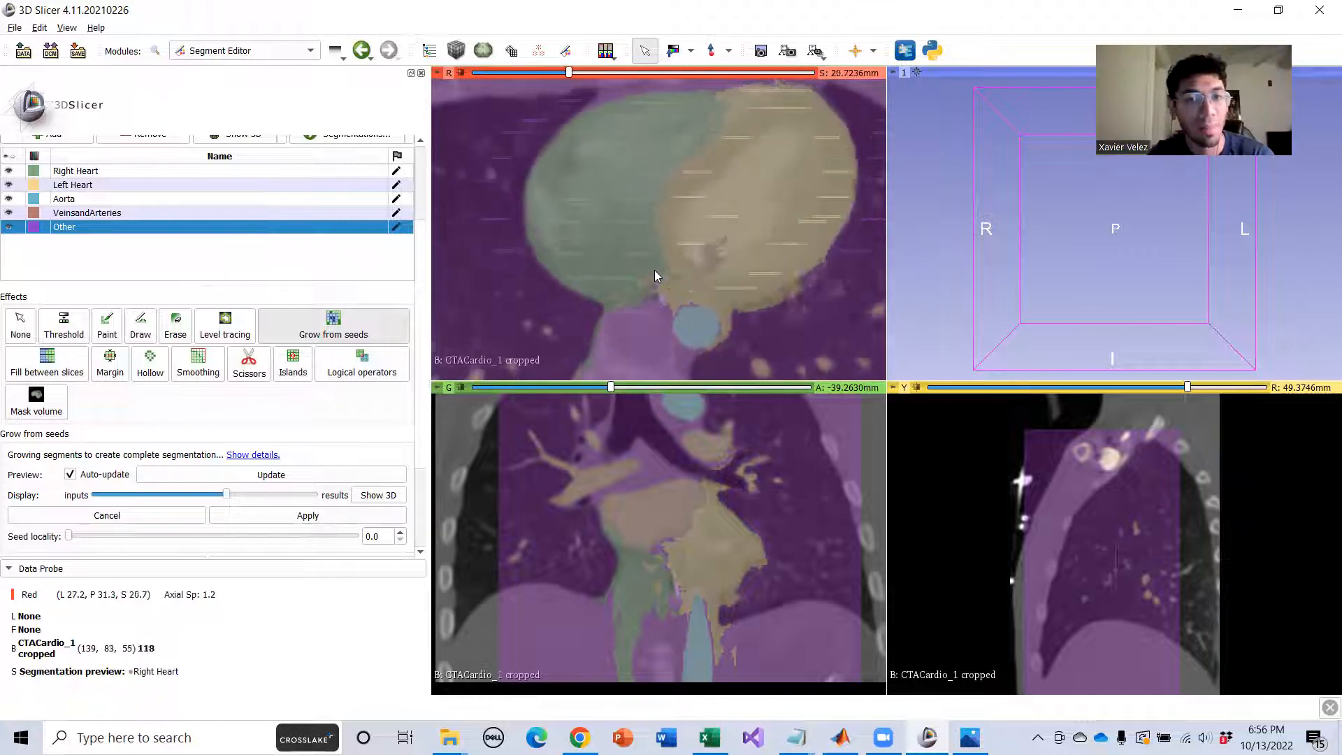
scroll(652, 271, "up", 20)
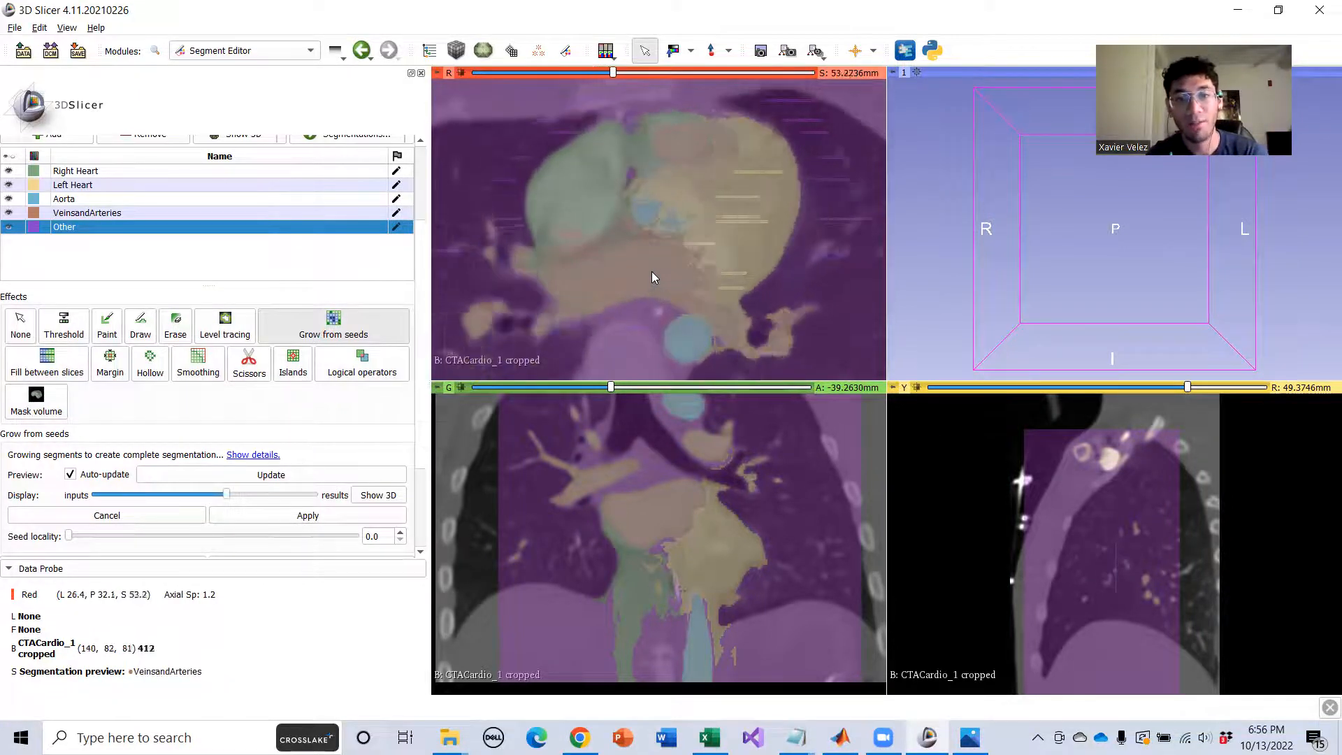
scroll(651, 273, "up", 20)
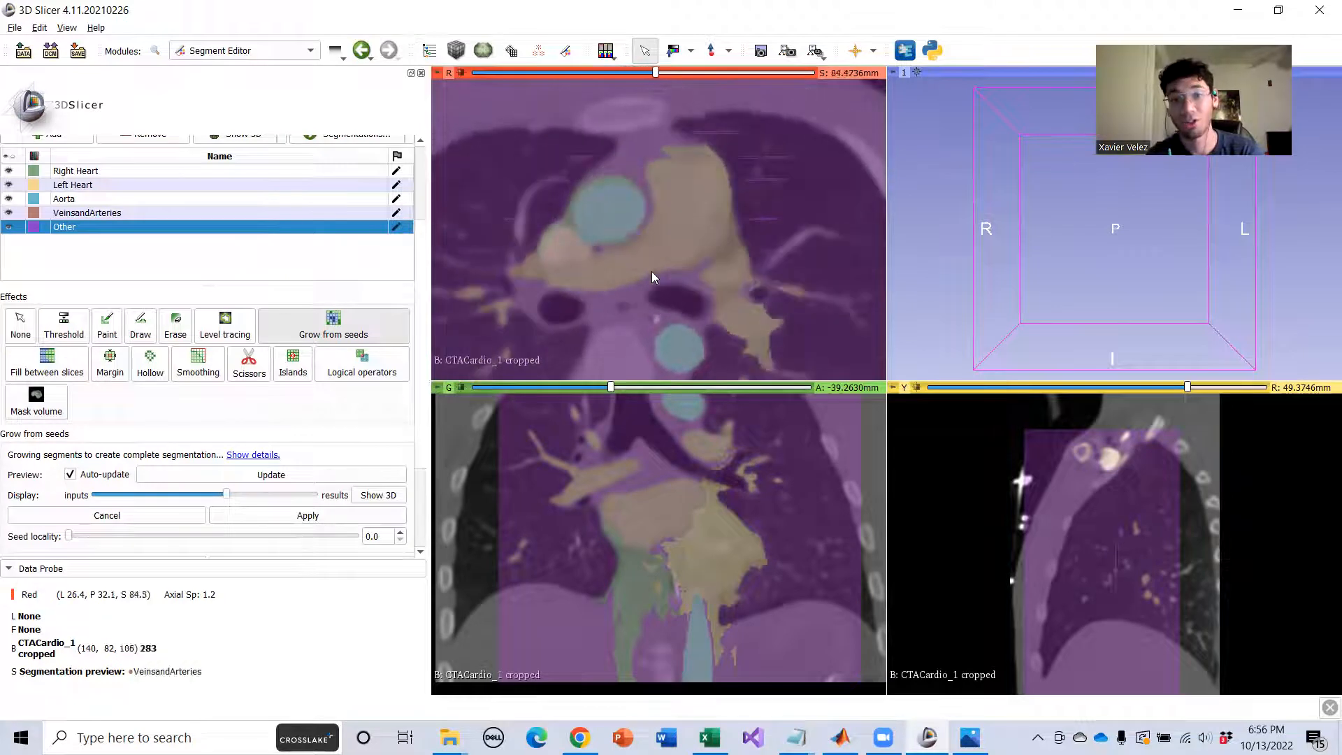
scroll(650, 272, "up", 11)
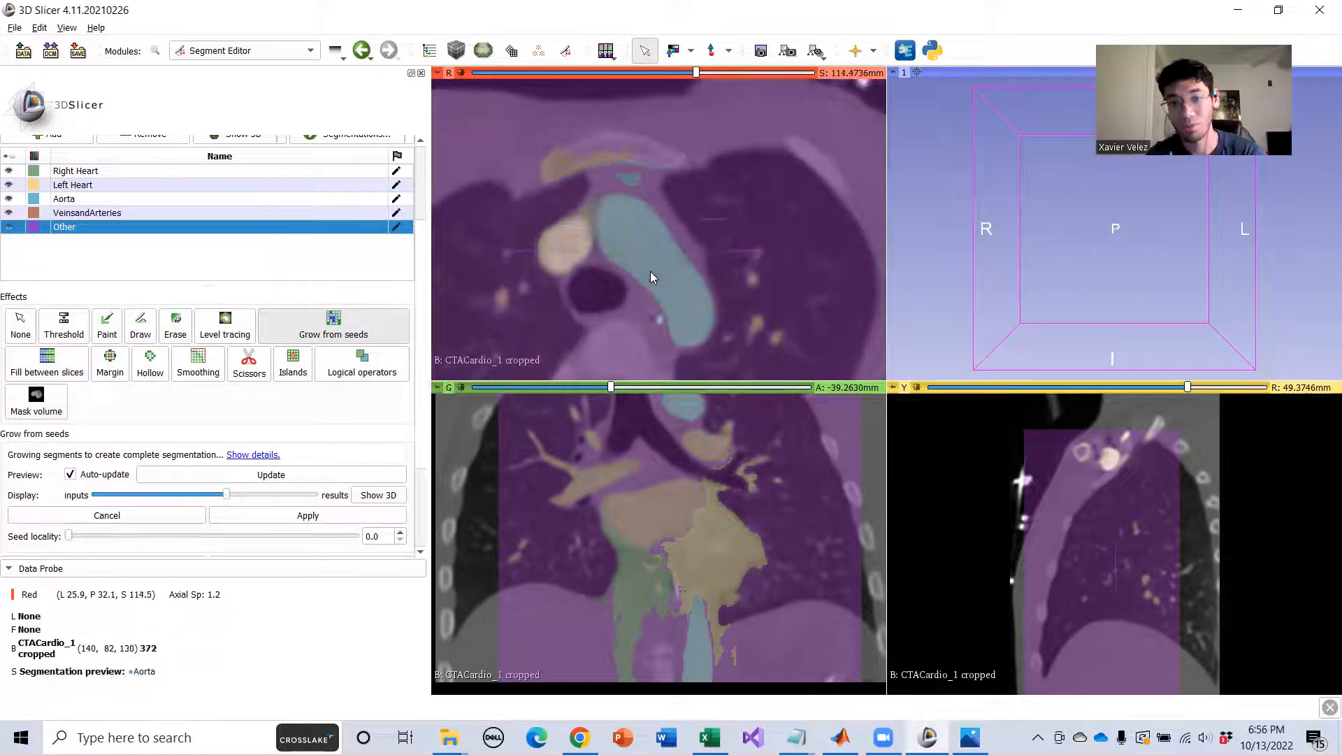
scroll(651, 258, "down", 8)
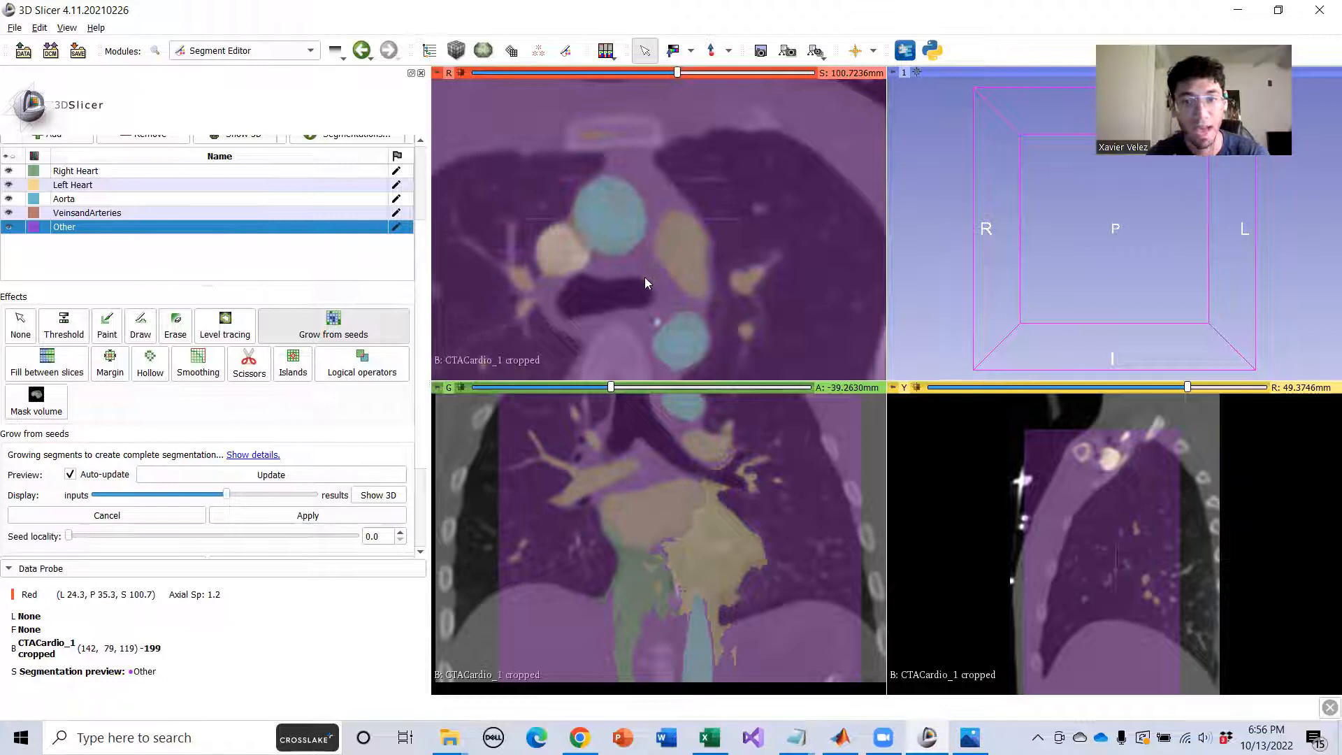
scroll(644, 277, "down", 3)
Examine the grown preview through the coronal and sagittal slices, checking the borders between heart chambers, aorta, vessels and surroundings.
middle_click_drag(704, 593, 726, 556)
scroll(702, 518, "down", 5)
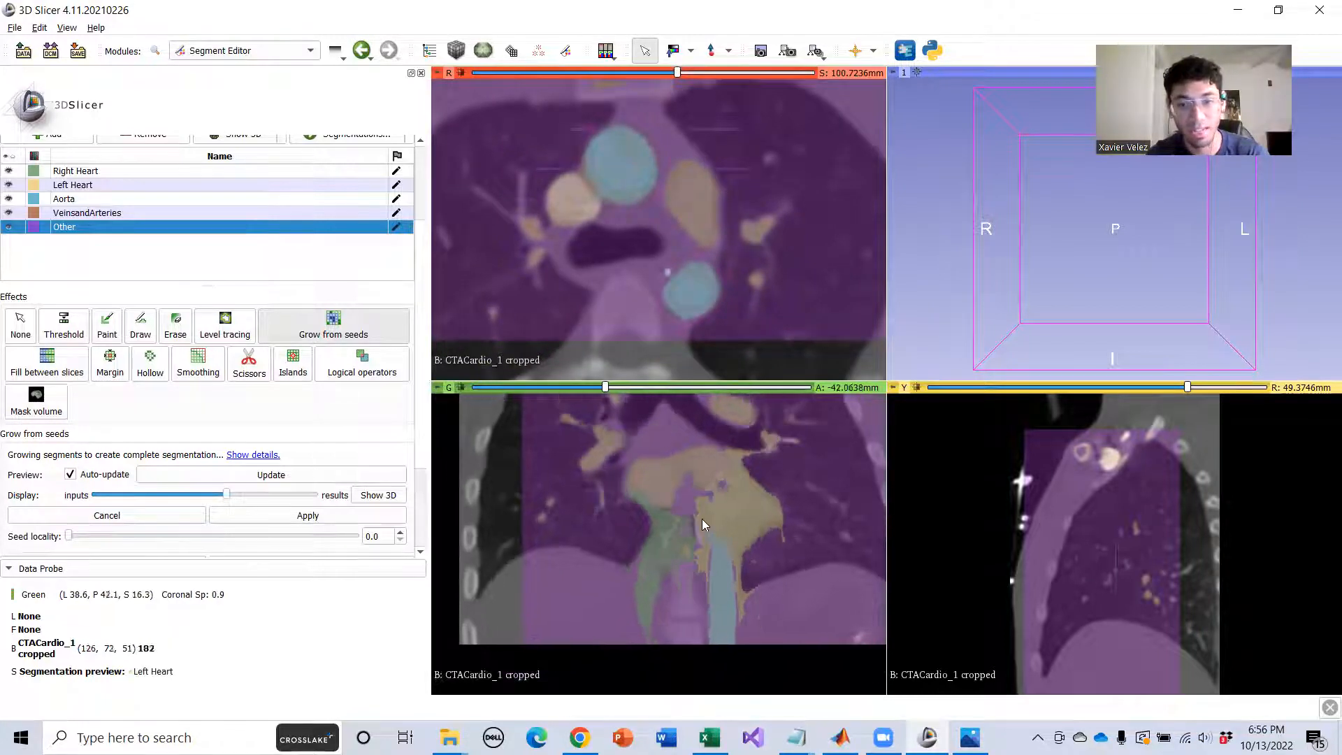
scroll(700, 517, "up", 4)
scroll(699, 515, "up", 20)
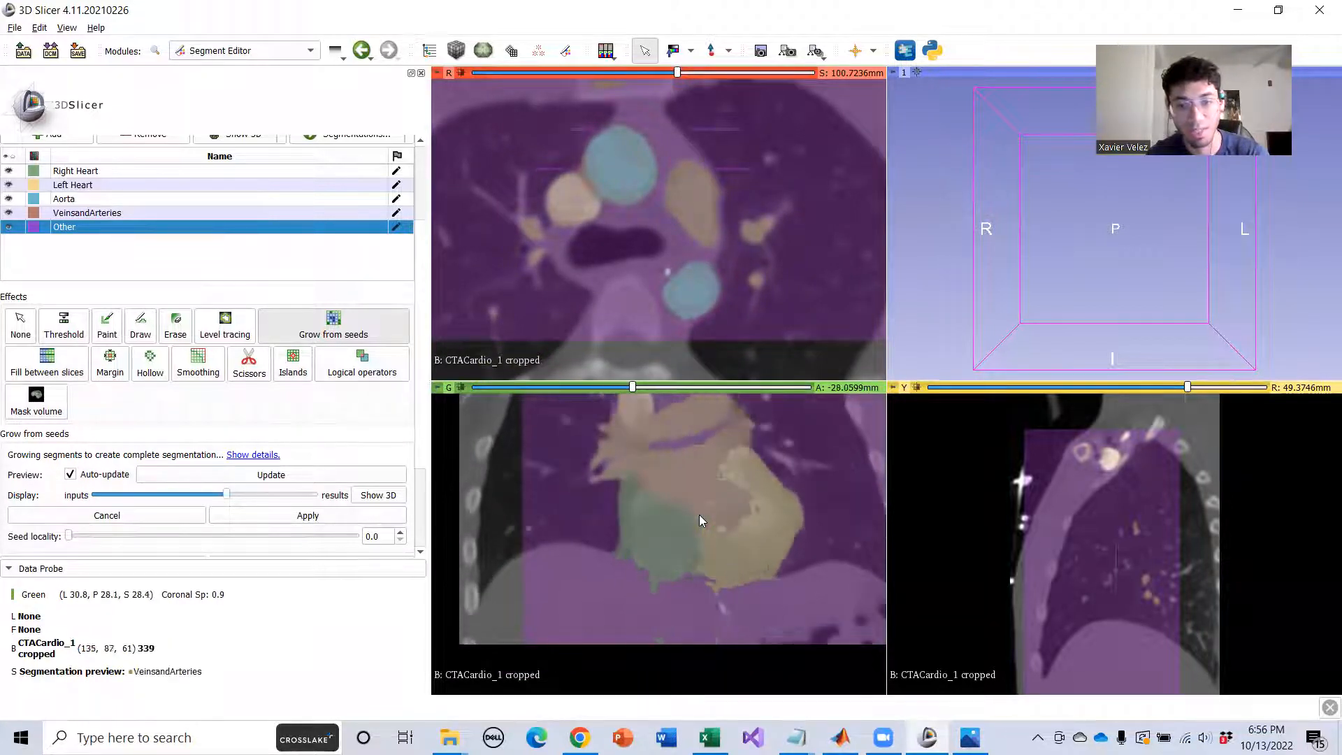
scroll(699, 517, "up", 20)
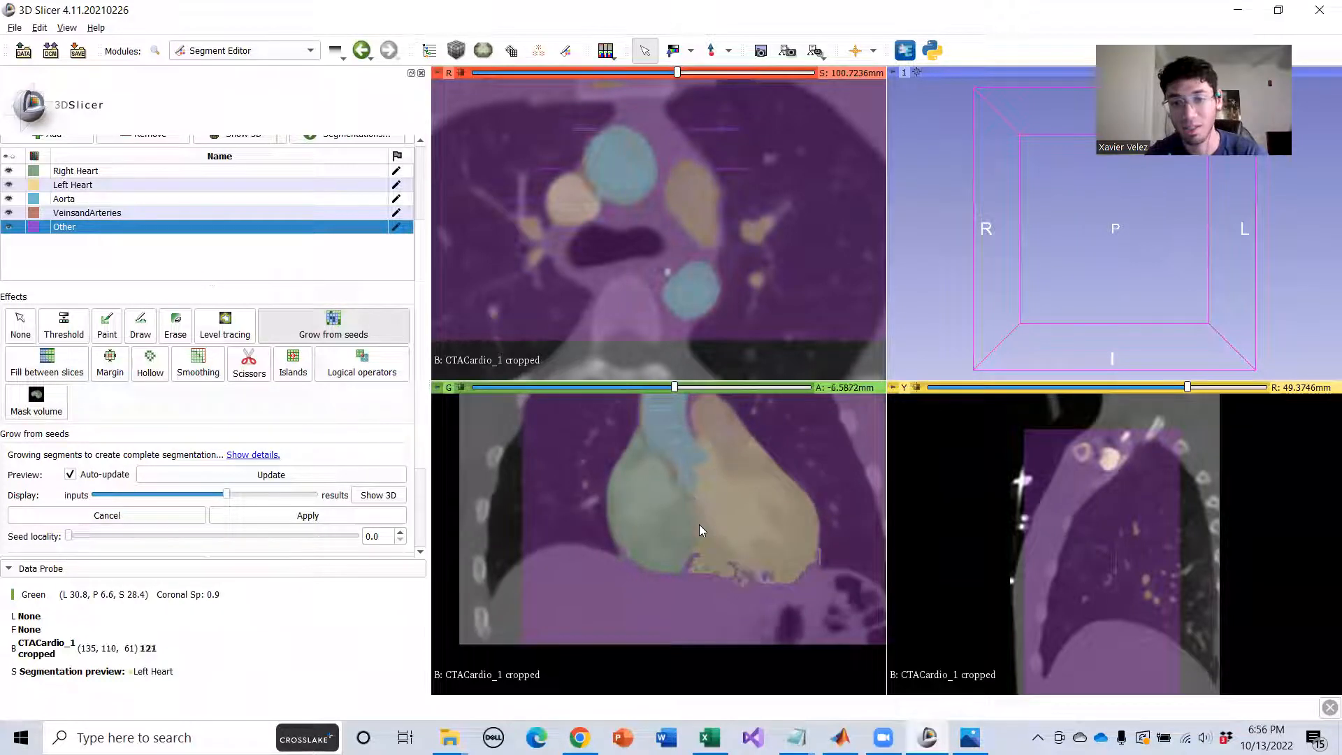
scroll(709, 520, "down", 7)
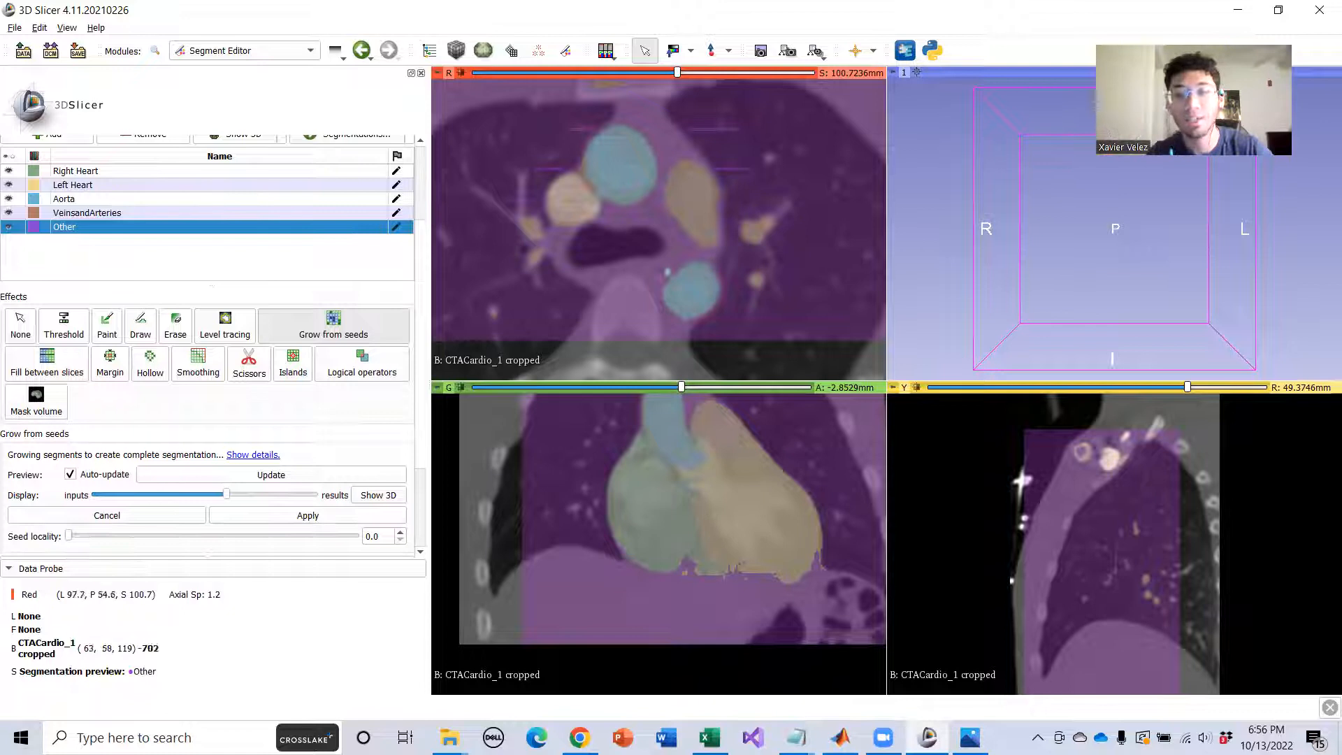
scroll(1139, 611, "down", 4)
scroll(1125, 590, "down", 10)
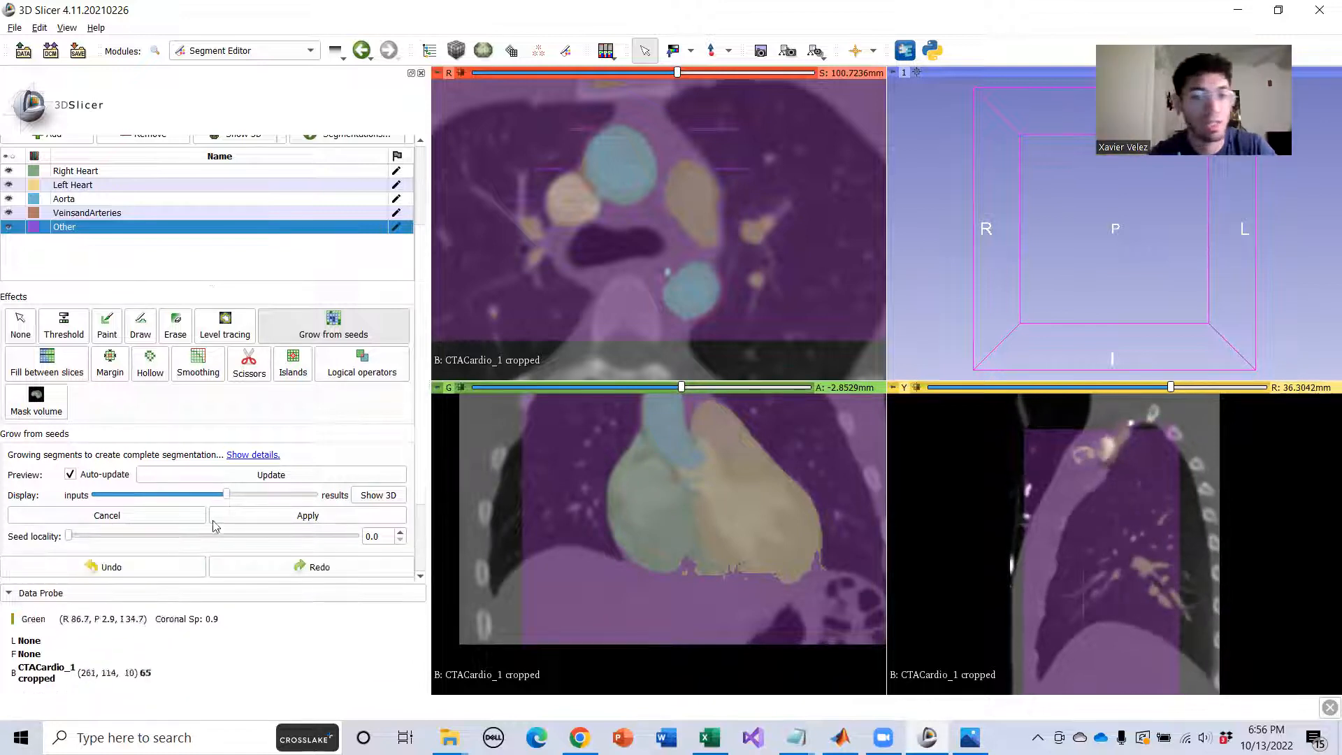
scroll(272, 451, "down", 3)
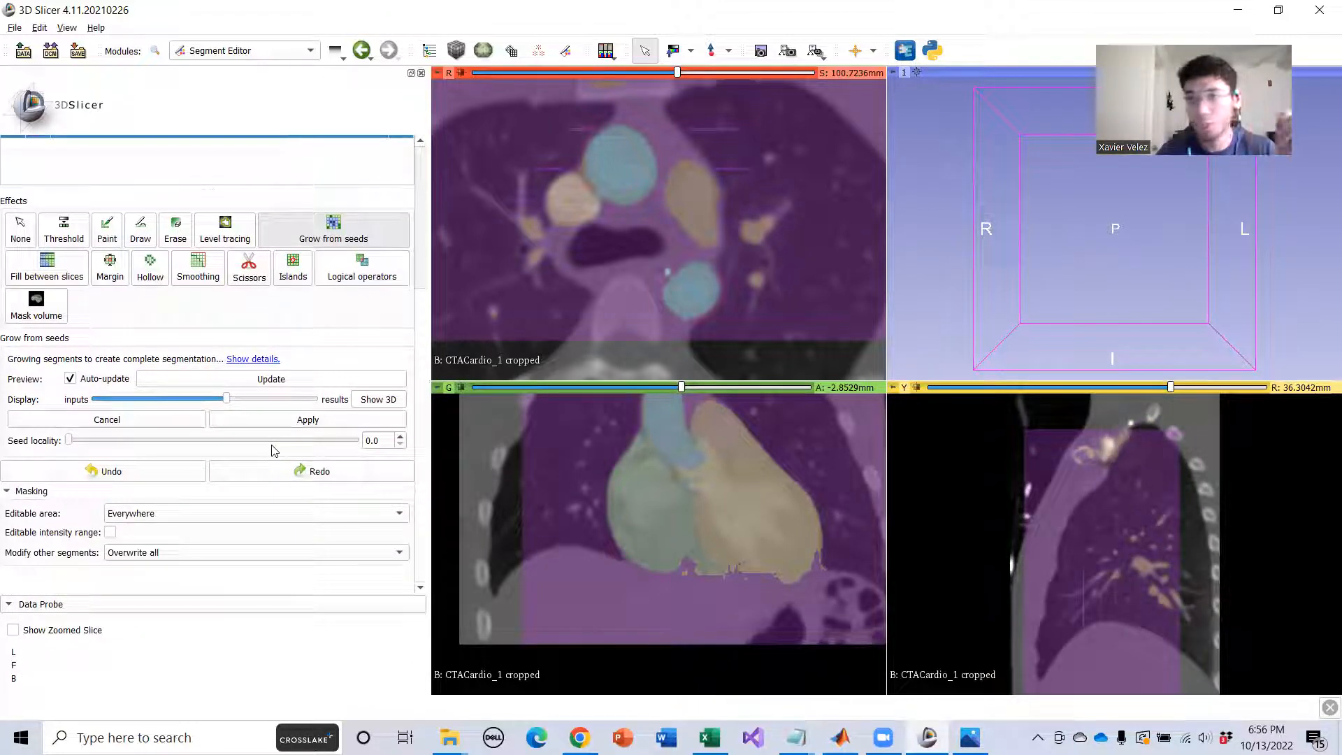
scroll(670, 520, "down", 4)
scroll(671, 522, "down", 19)
scroll(680, 507, "up", 16)
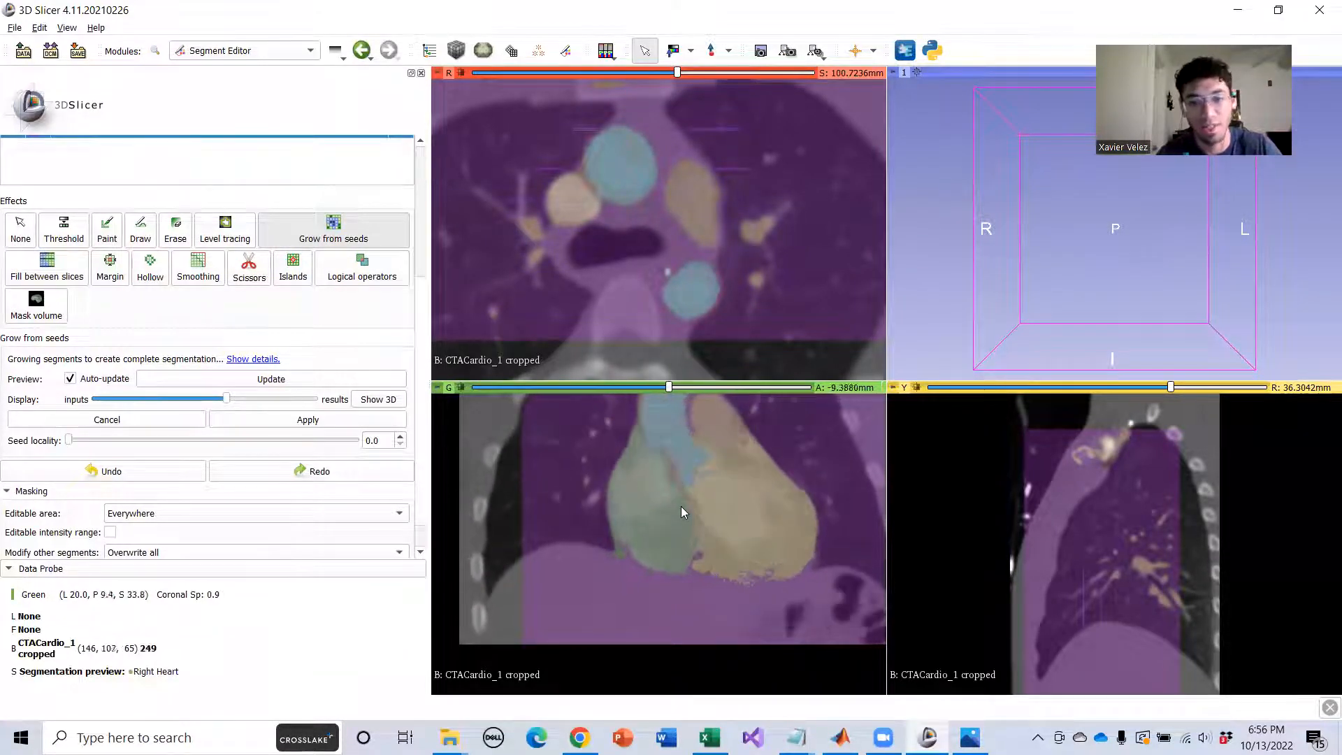
scroll(680, 506, "up", 5)
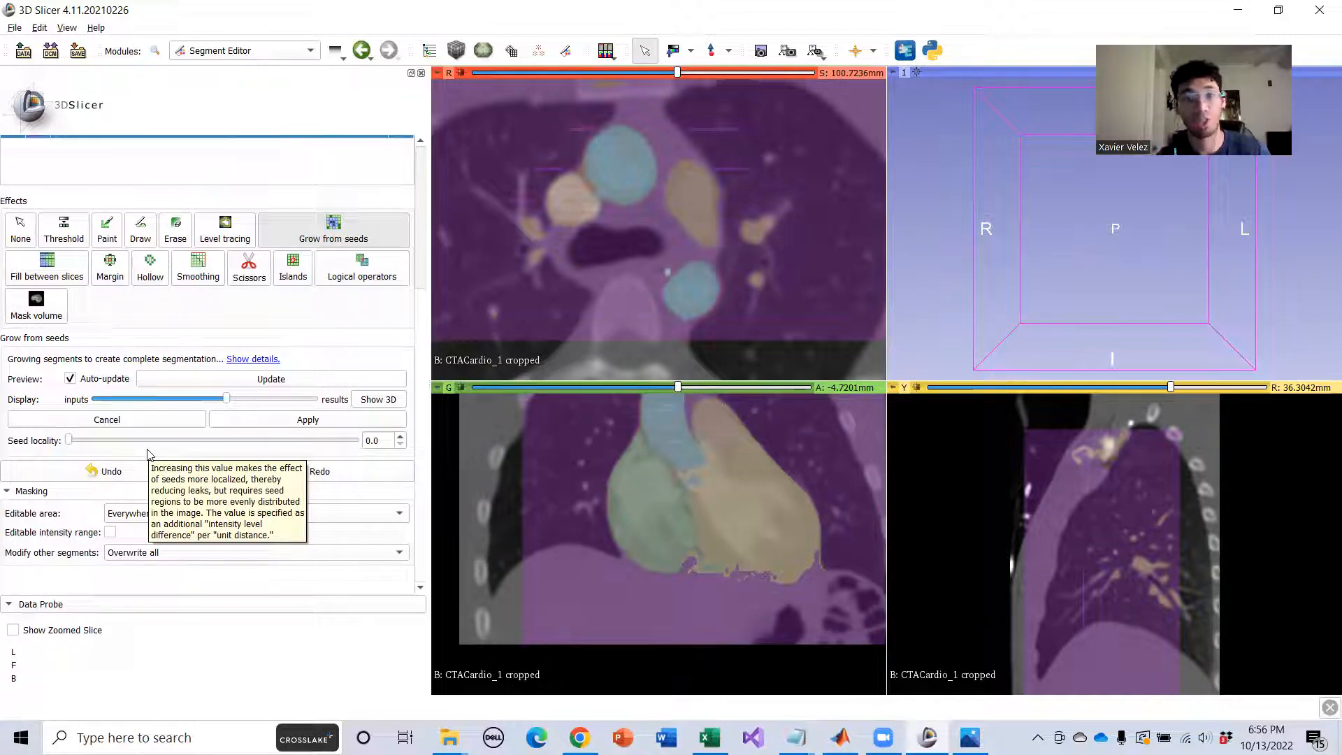
Recheck the previewed segments on the axial slices from the great vessels down to the heart chambers.
scroll(332, 292, "up", 3)
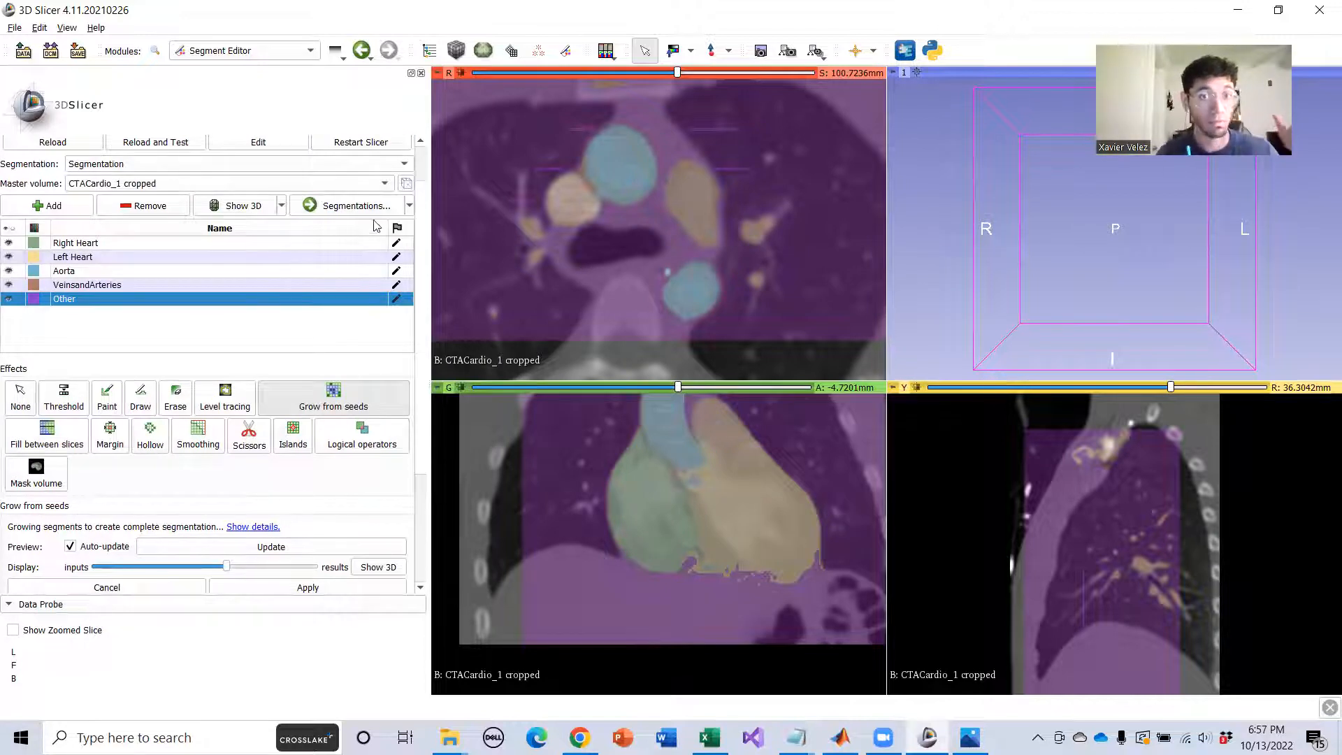
scroll(331, 292, "down", 3)
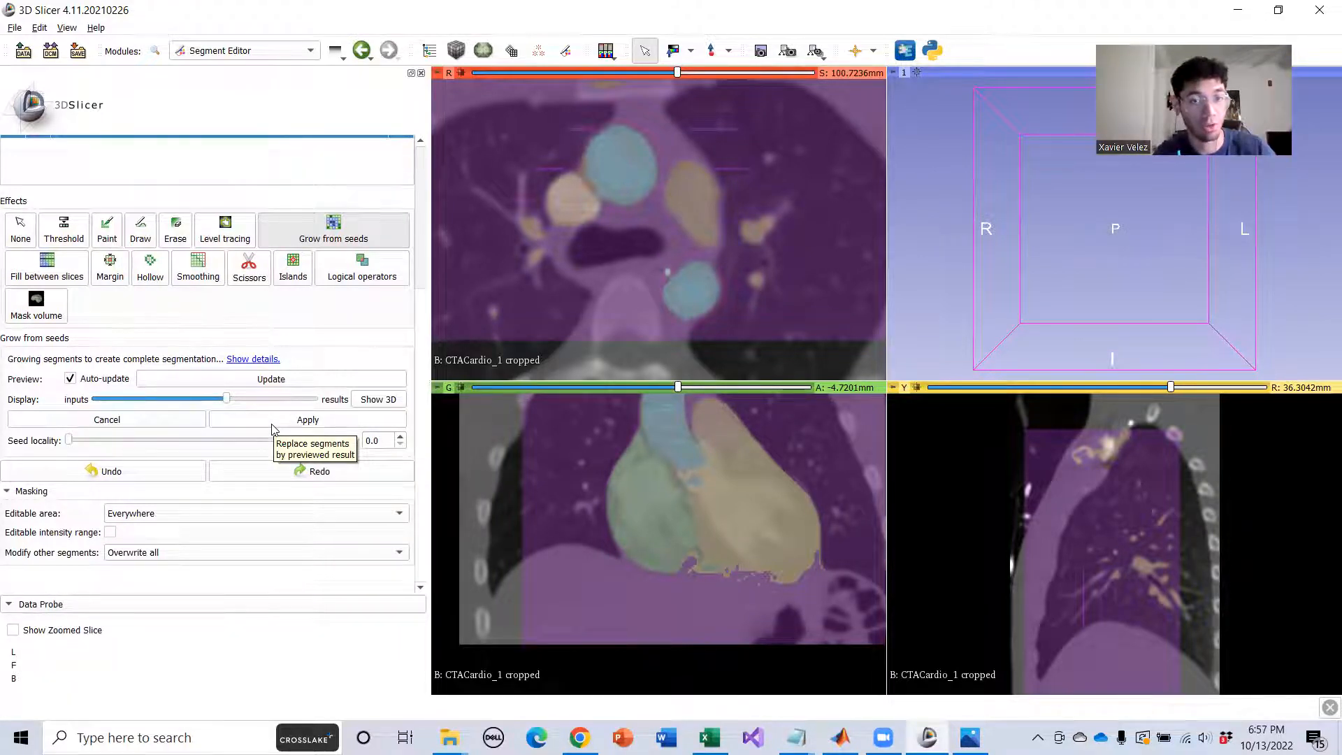
scroll(316, 371, "up", 5)
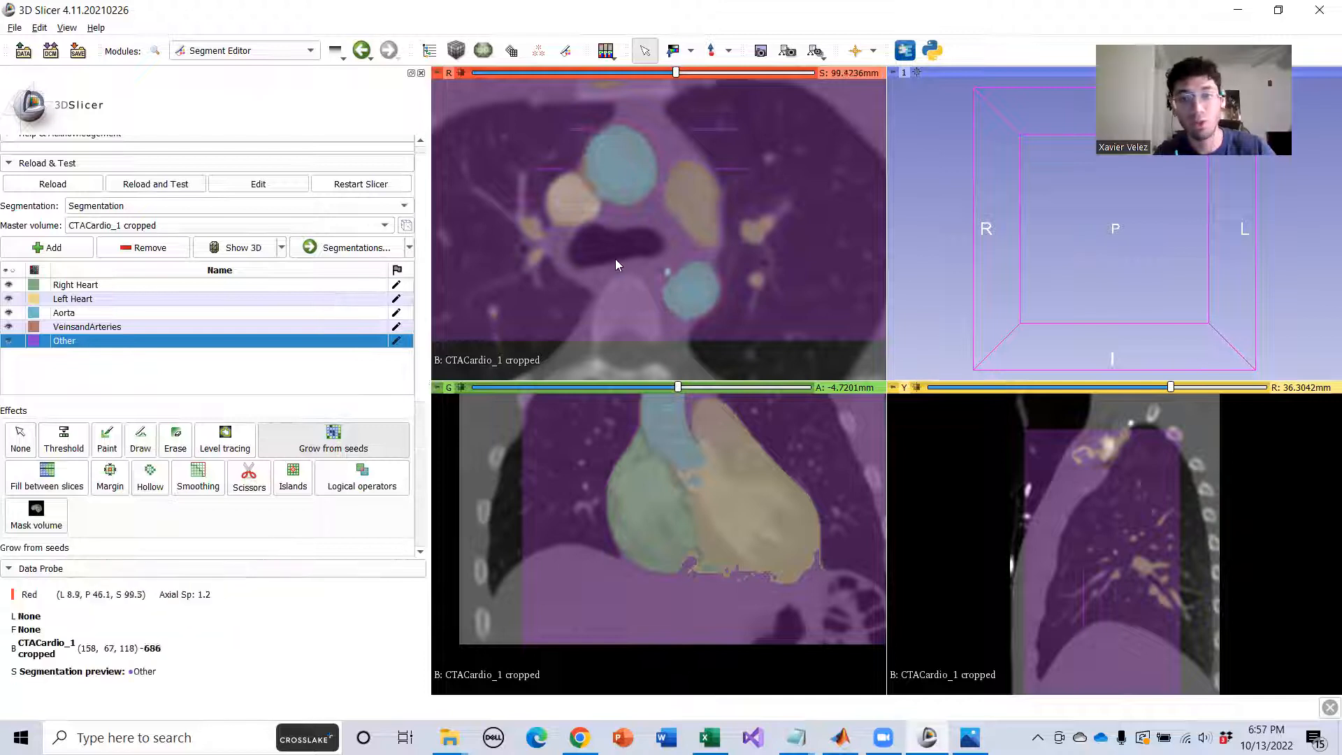
scroll(612, 274, "down", 13)
scroll(613, 274, "down", 17)
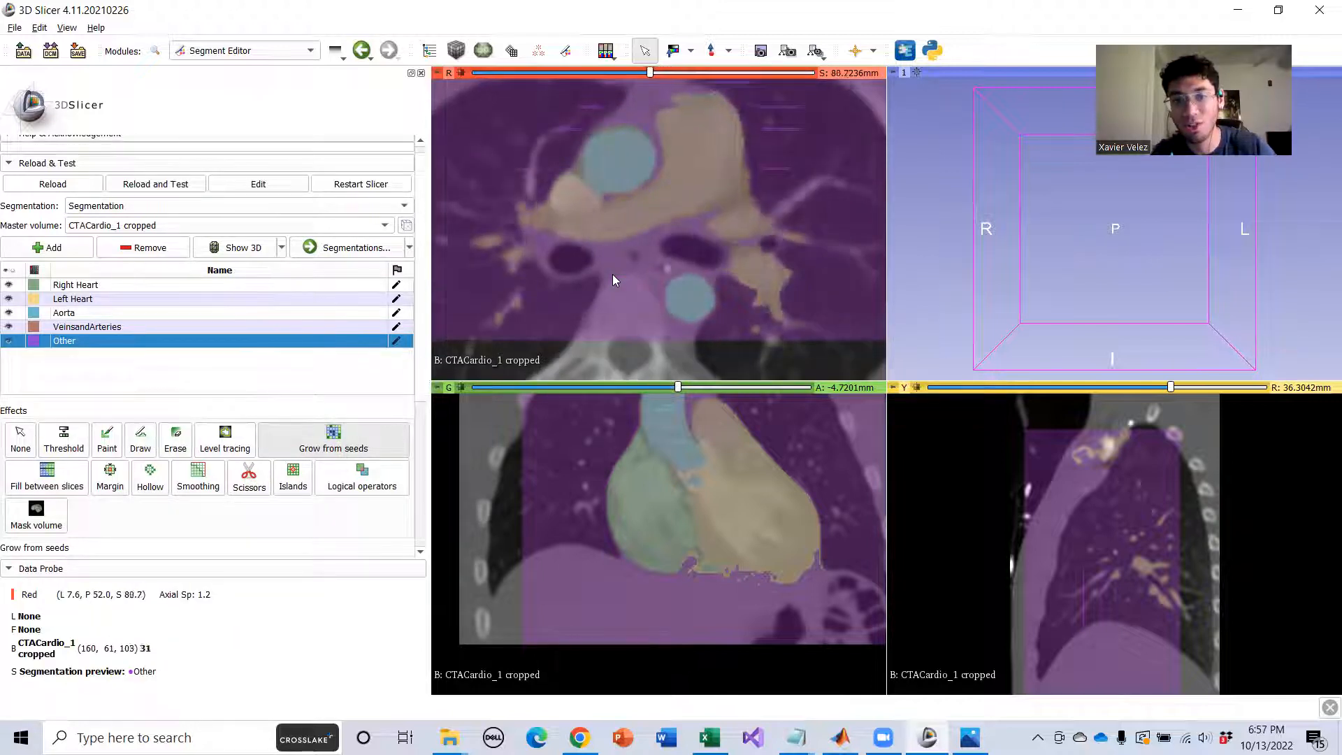
scroll(612, 274, "down", 2)
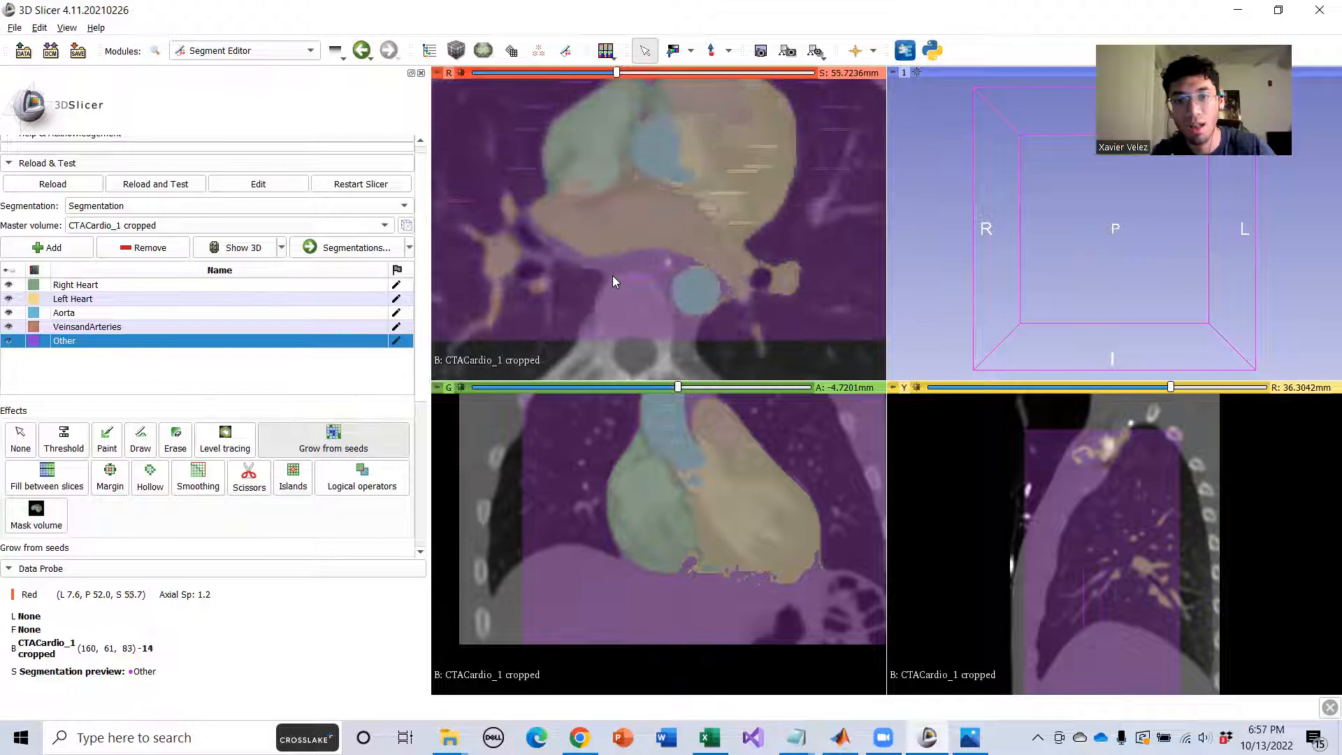
scroll(662, 301, "up", 4)
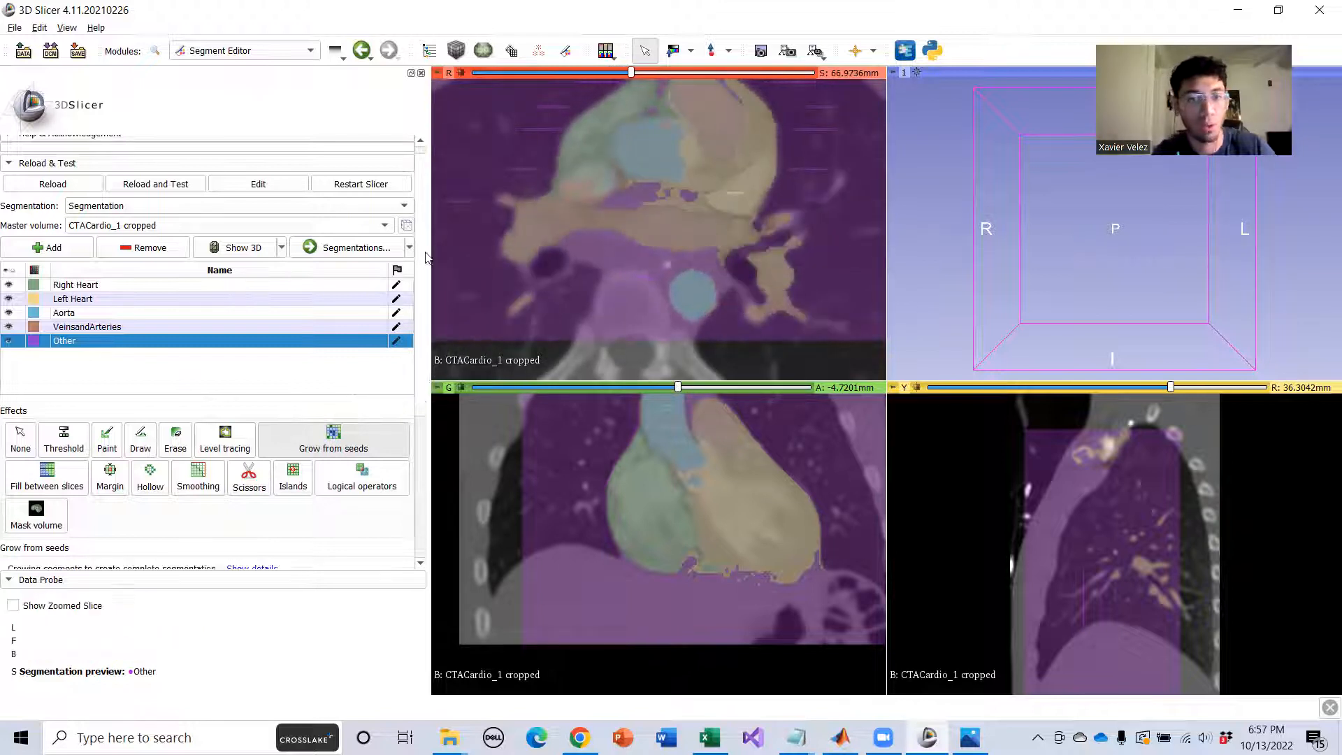
Open the segmentation in the Segmentations module and review its display, representation and export options.
left_click(348, 248)
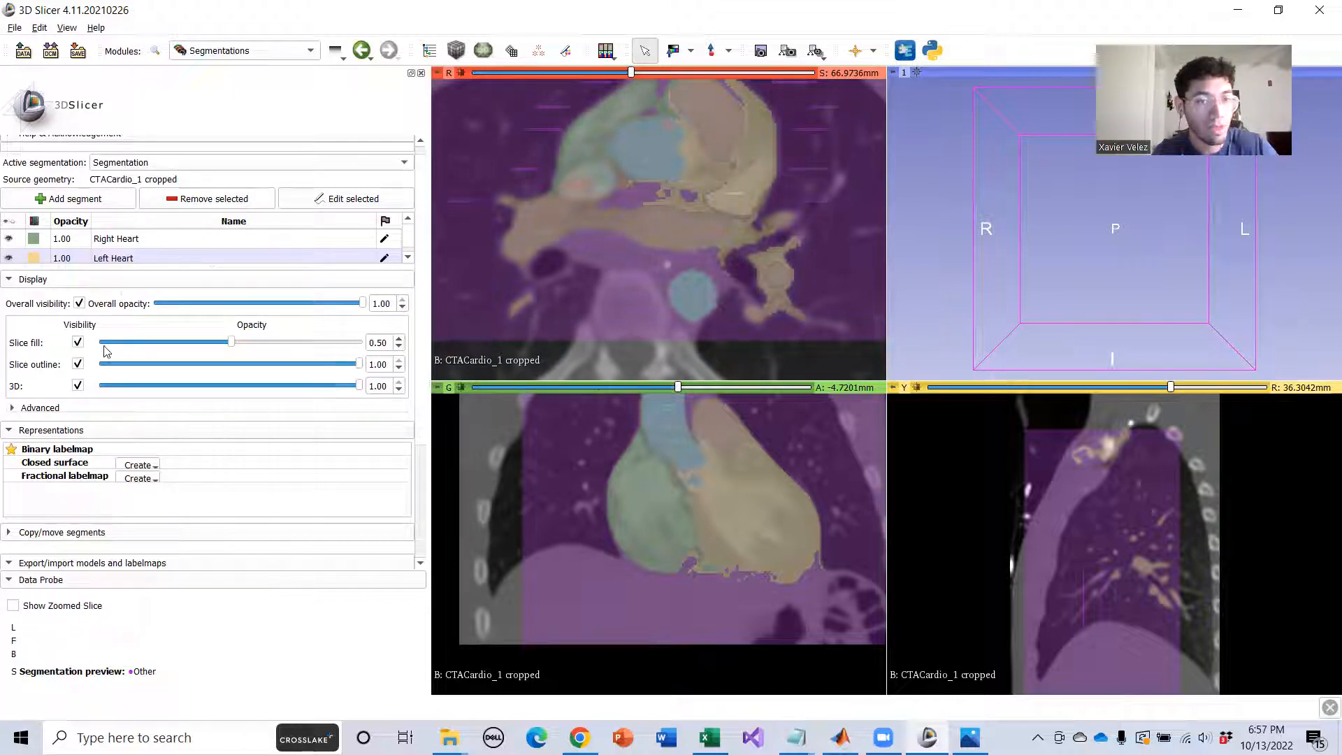
scroll(106, 355, "down", 2)
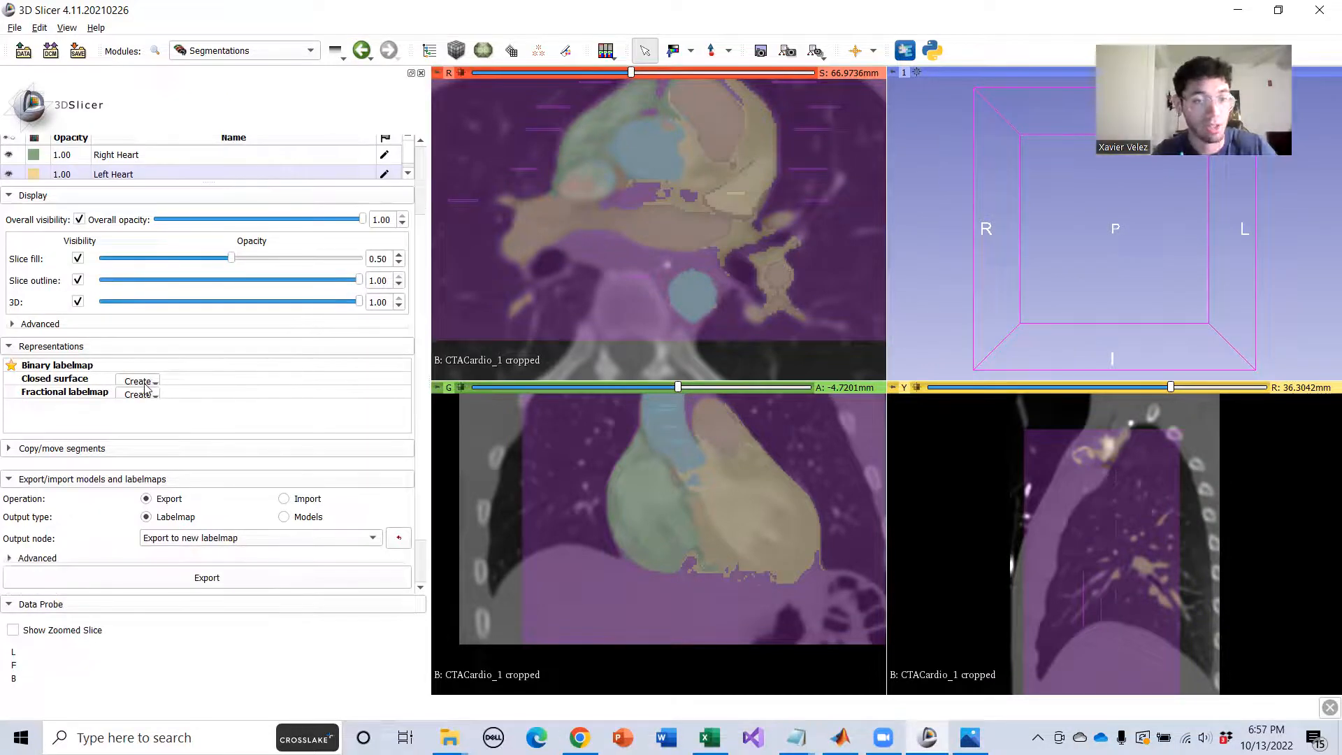
scroll(219, 350, "up", 2)
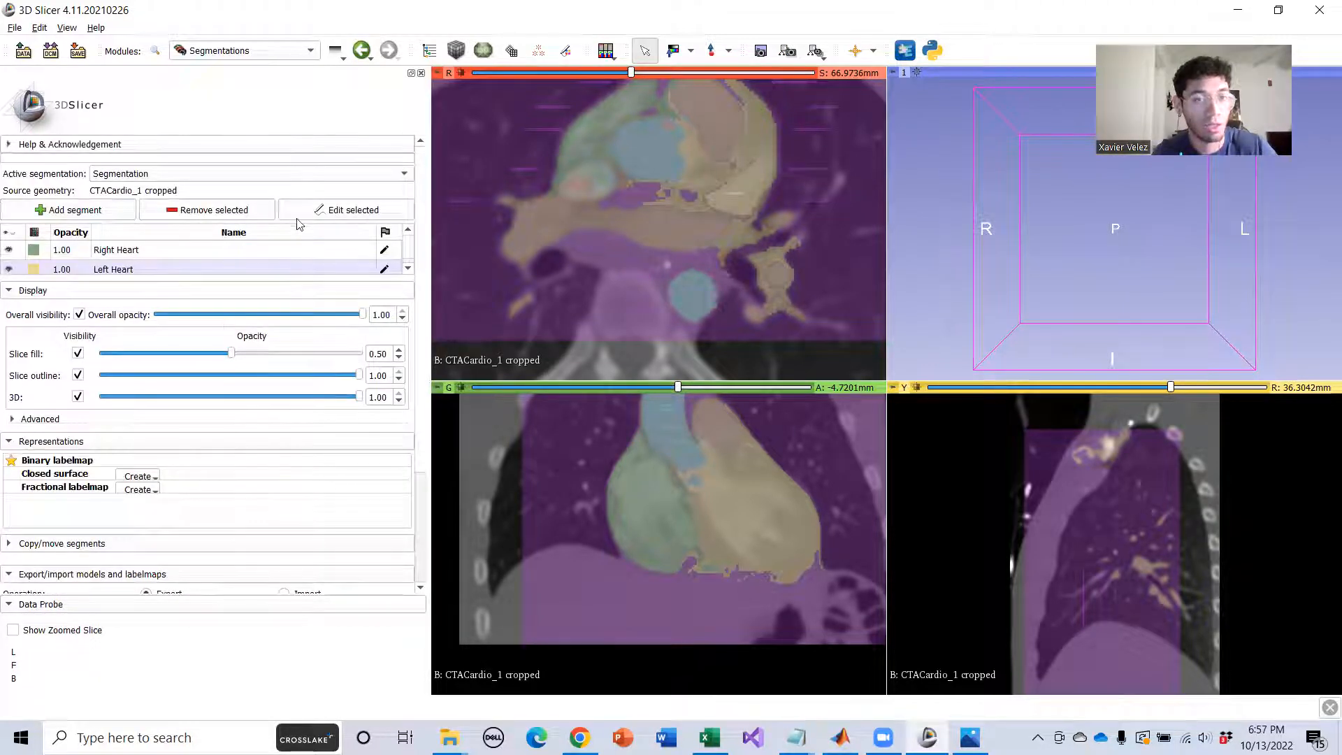
Create the closed surface representation of Segmentation and inspect the painted seeds in the 3D view.
scroll(108, 383, "down", 2)
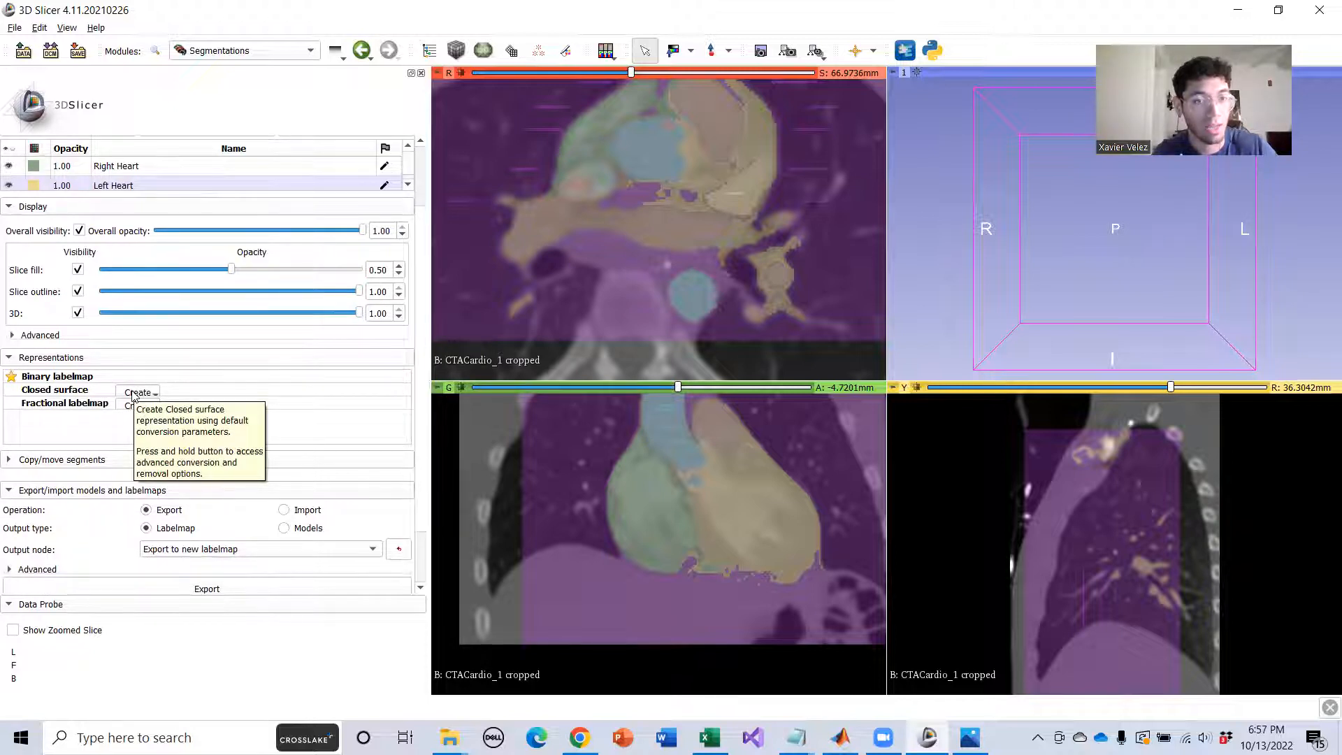
left_click(135, 393)
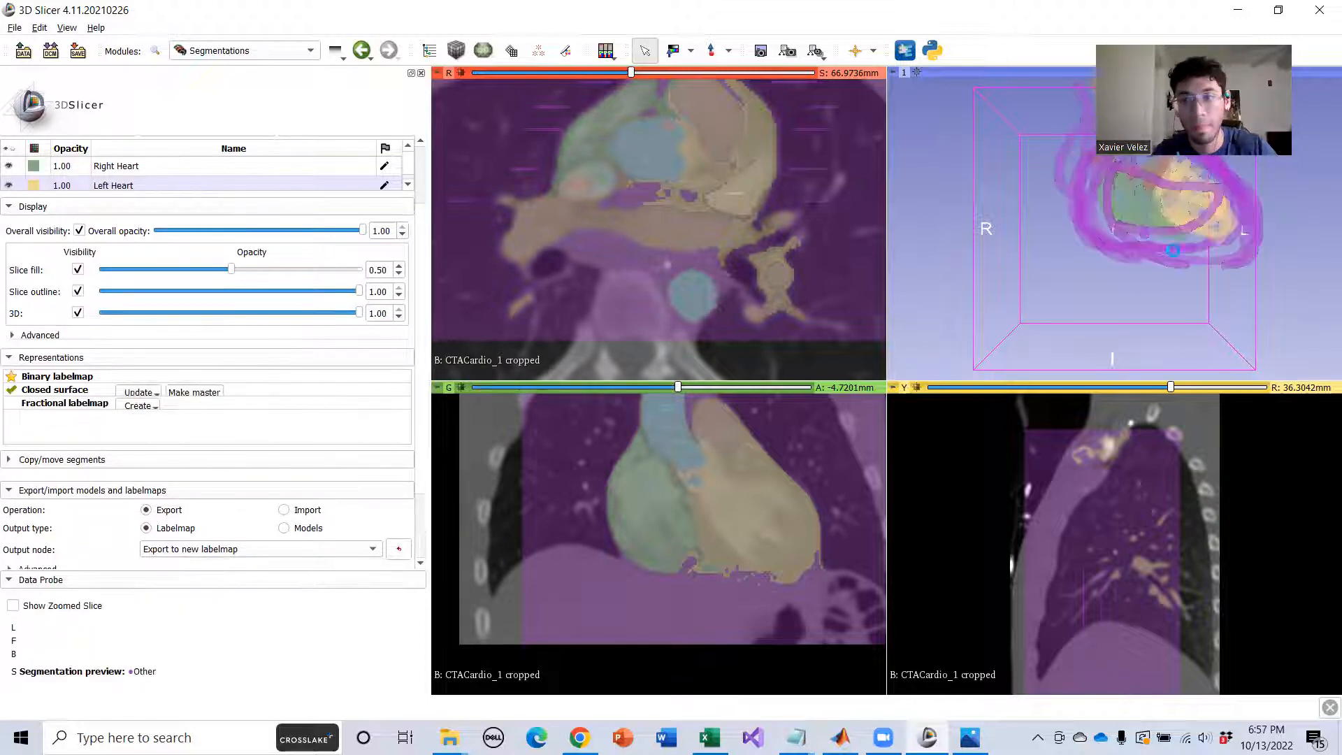
middle_click_drag(1139, 297, 1000, 374)
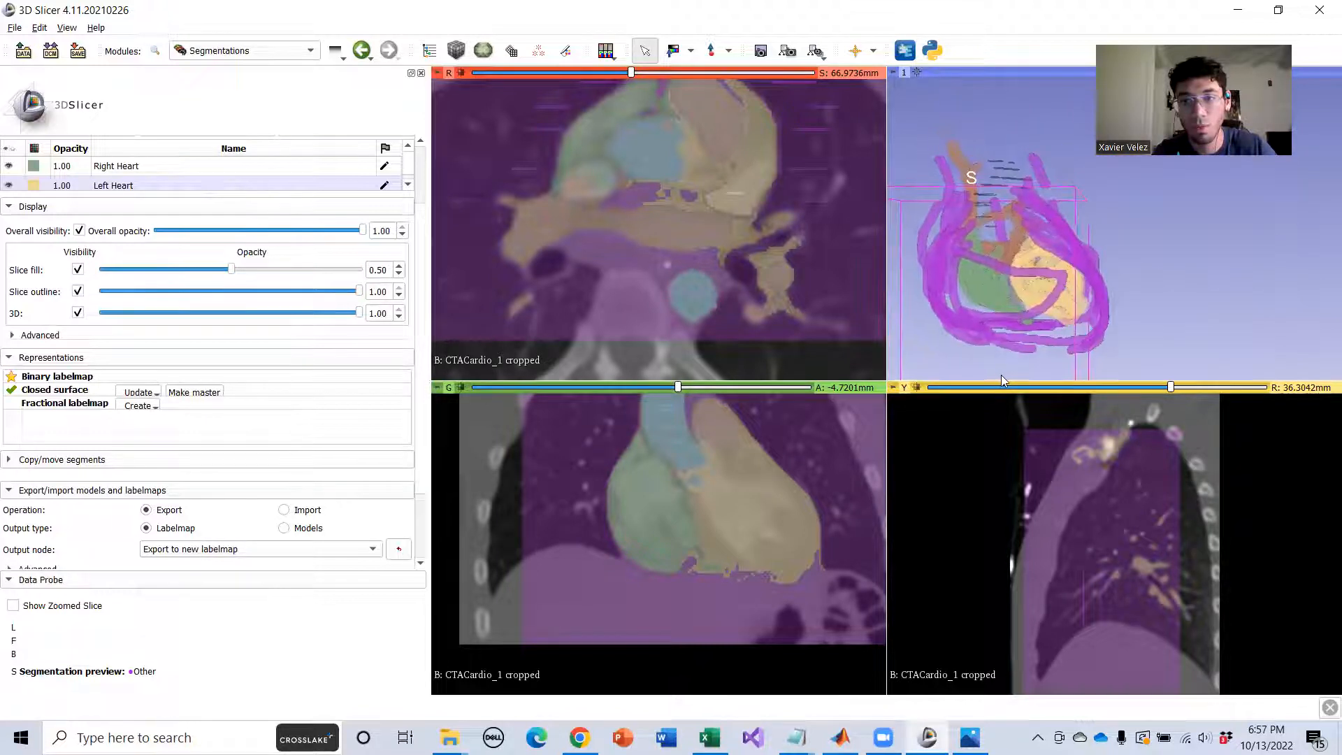
scroll(1053, 306, "up", 4)
scroll(1053, 306, "down", 5)
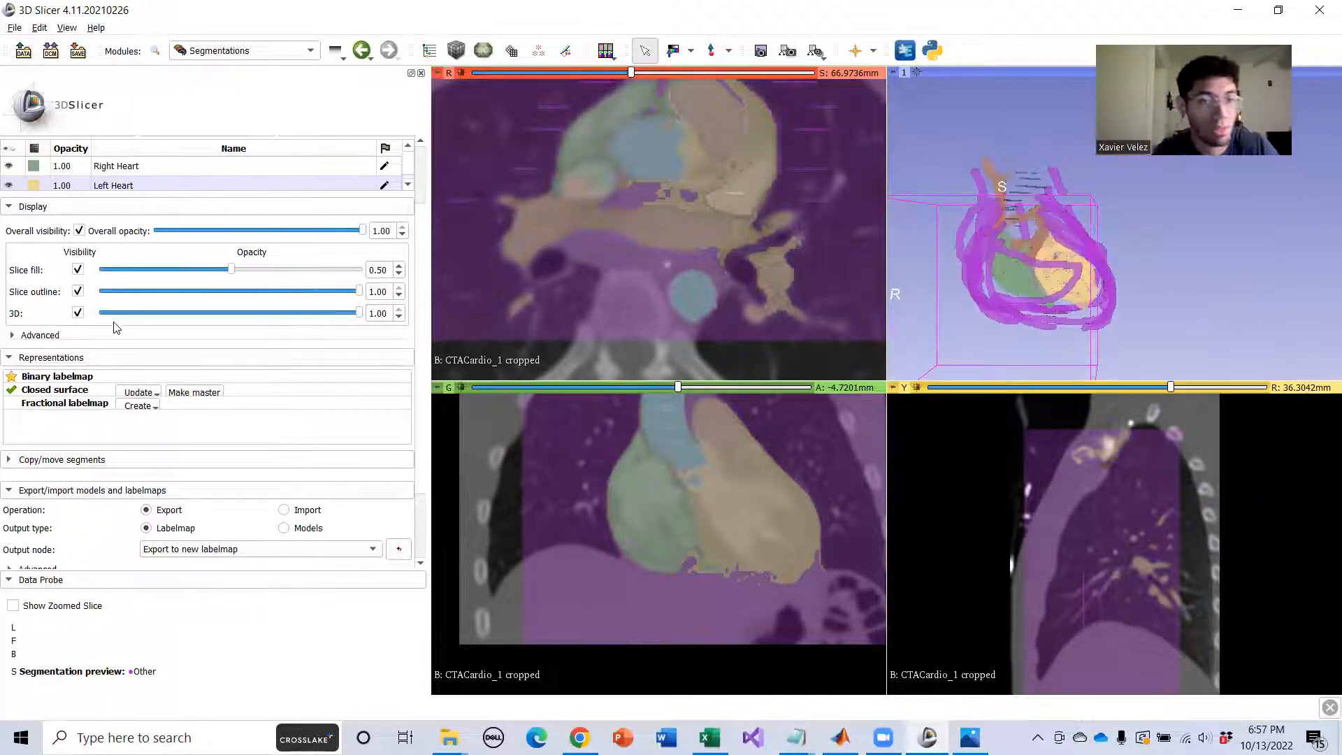
Enlarge the segment table to show every segment and review the display, representation and export options.
scroll(214, 302, "down", 1)
scroll(209, 311, "up", 2)
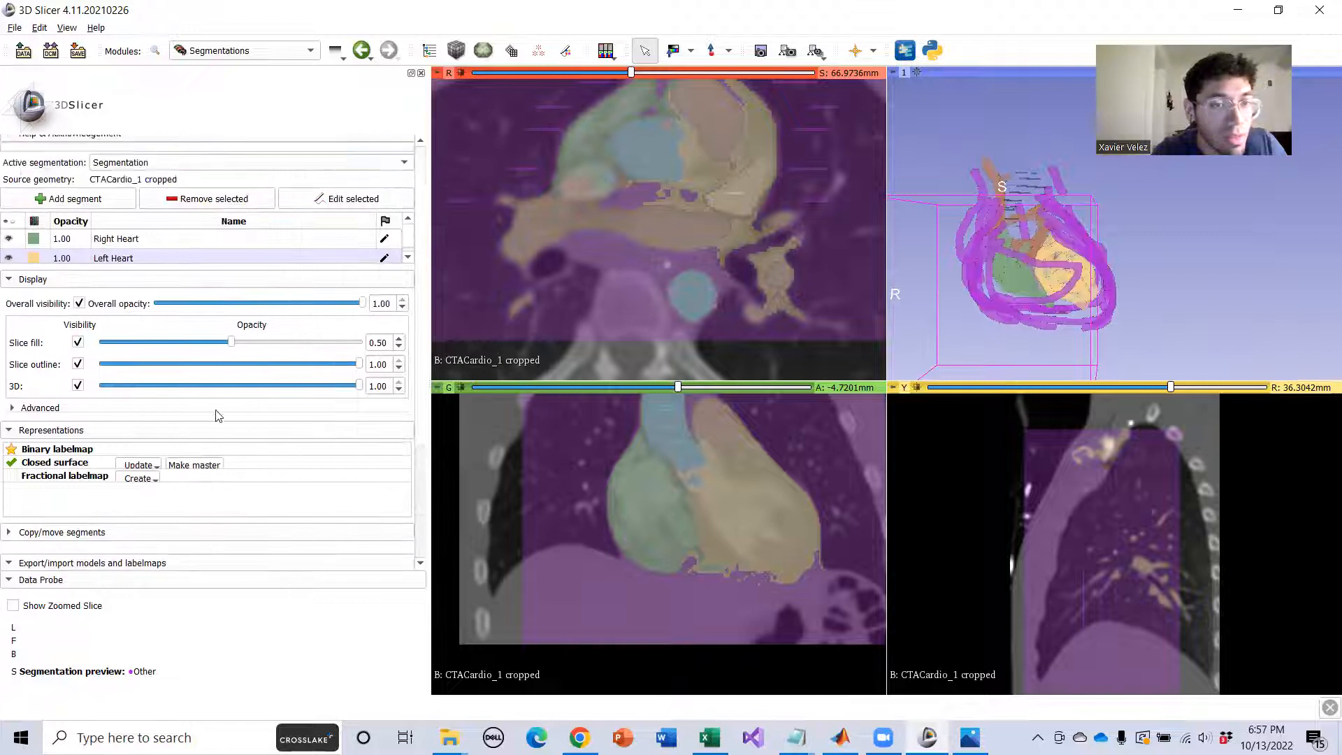
scroll(216, 415, "up", 1)
left_click_drag(159, 276, 164, 365)
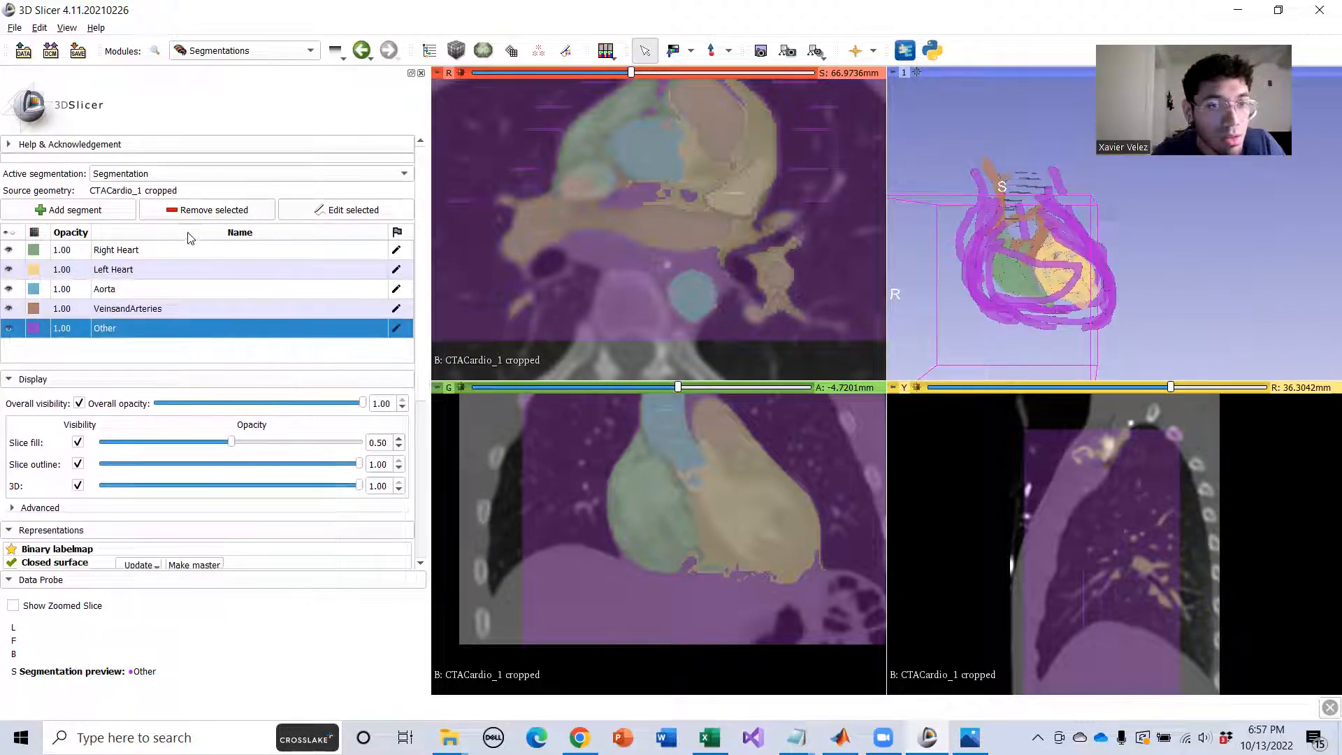
scroll(287, 433, "down", 5)
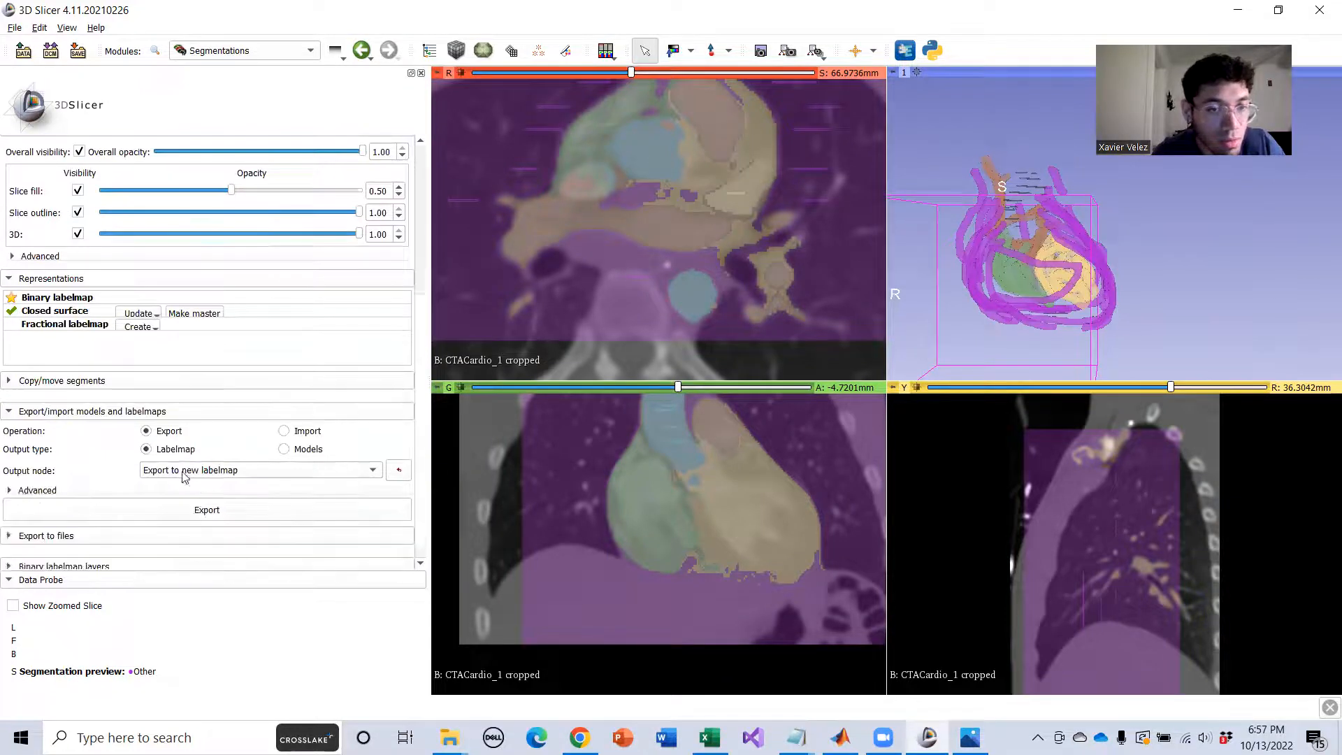
scroll(194, 277, "up", 5)
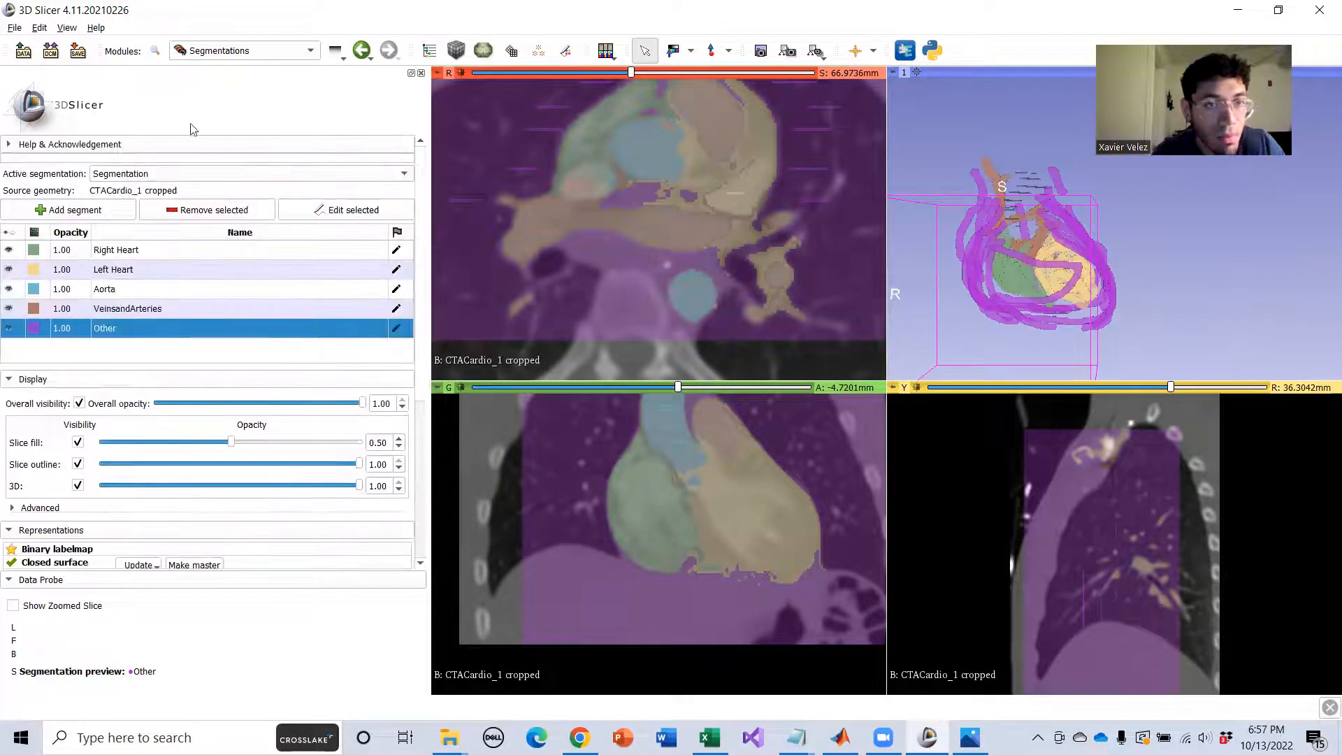
Activate Grow from seeds in the Segment Editor, and return to the Segmentations module.
left_click(246, 52)
left_click(210, 189)
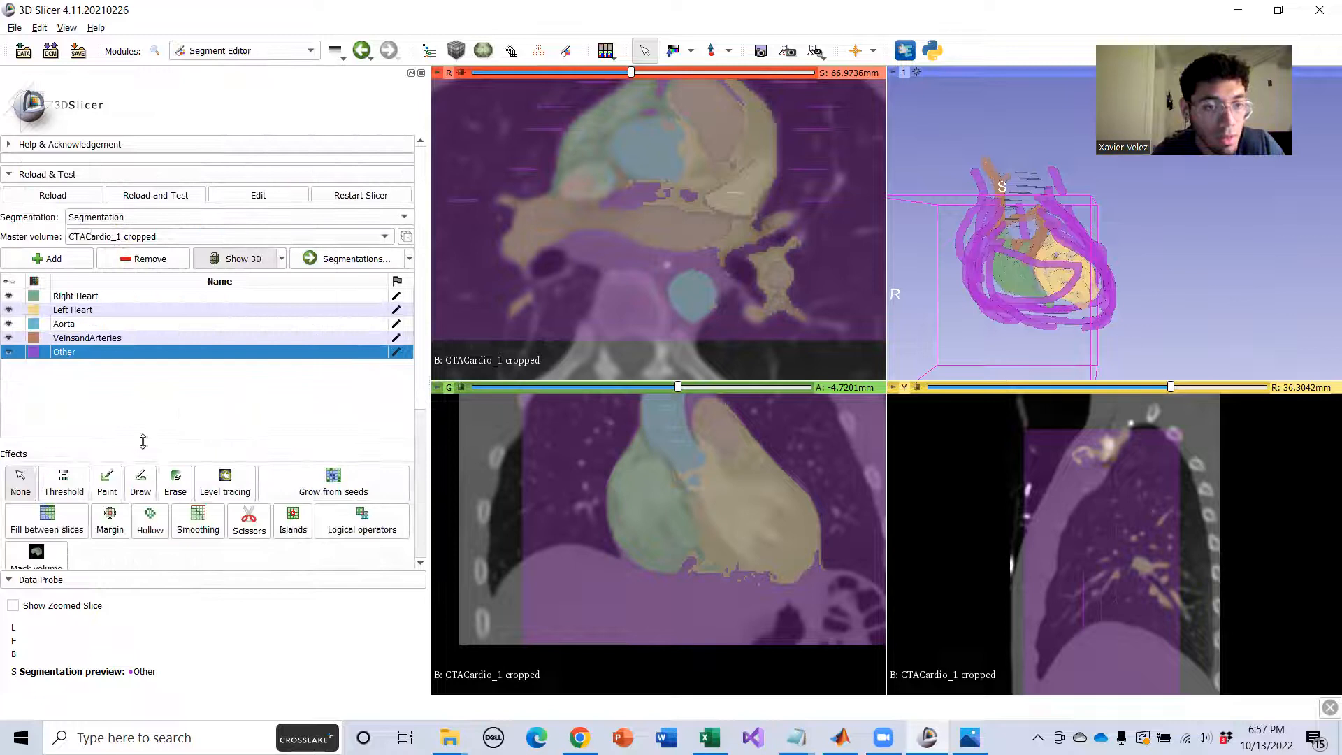
left_click(337, 489)
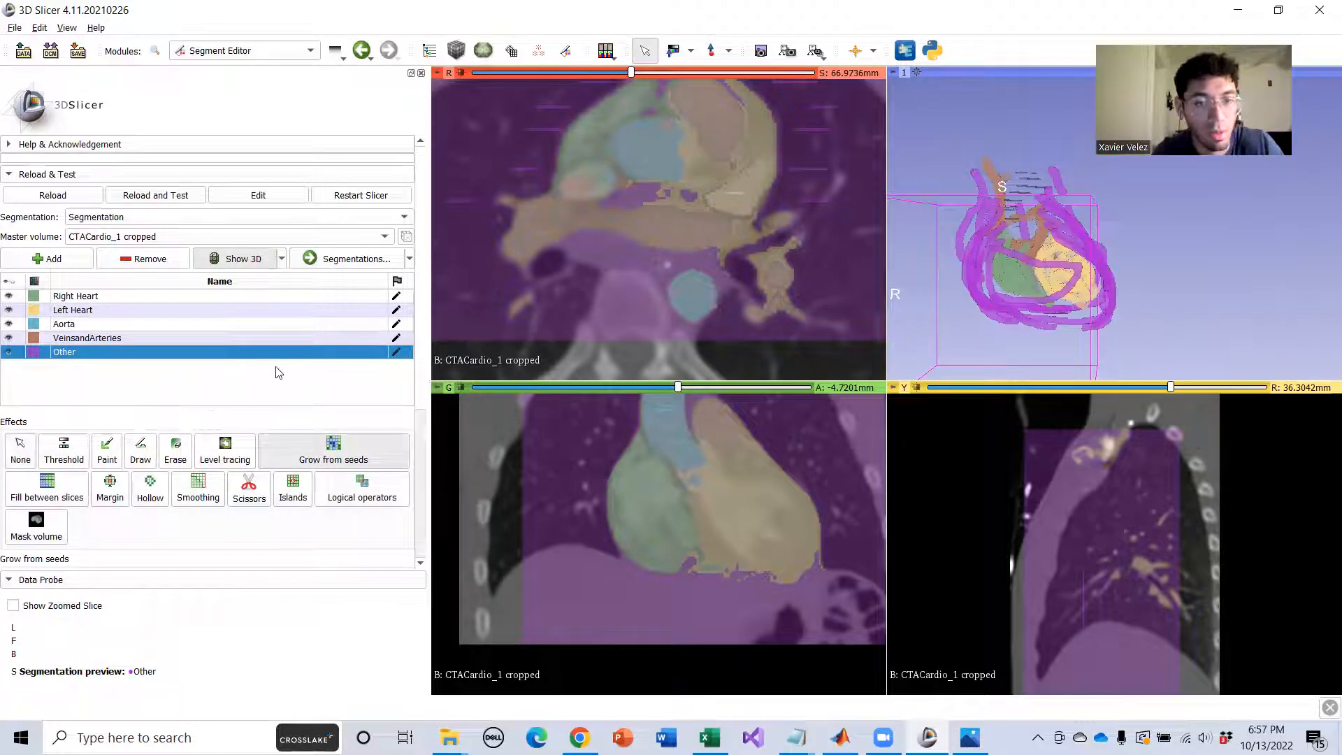
left_click(342, 260)
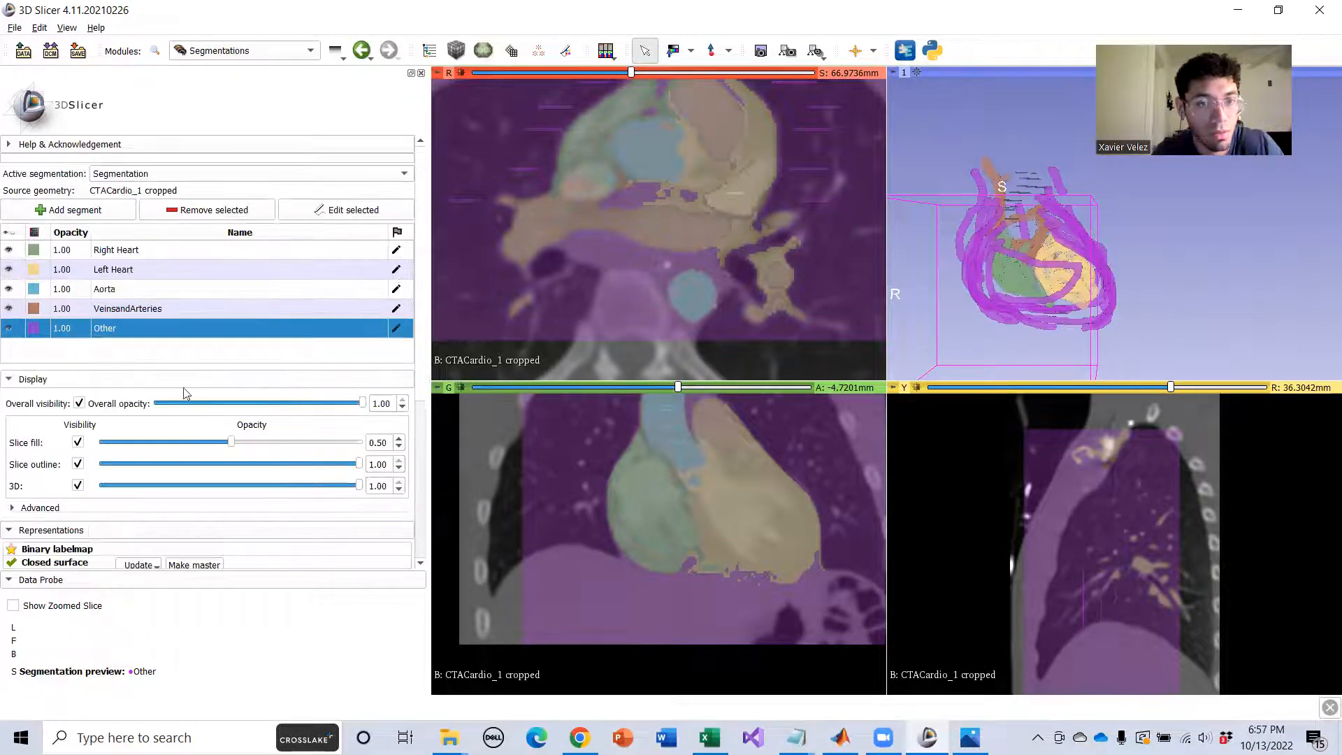
Try to update the closed surface of Segmentation by advanced conversion from the binary labelmap.
scroll(99, 395, "down", 3)
left_click(138, 440)
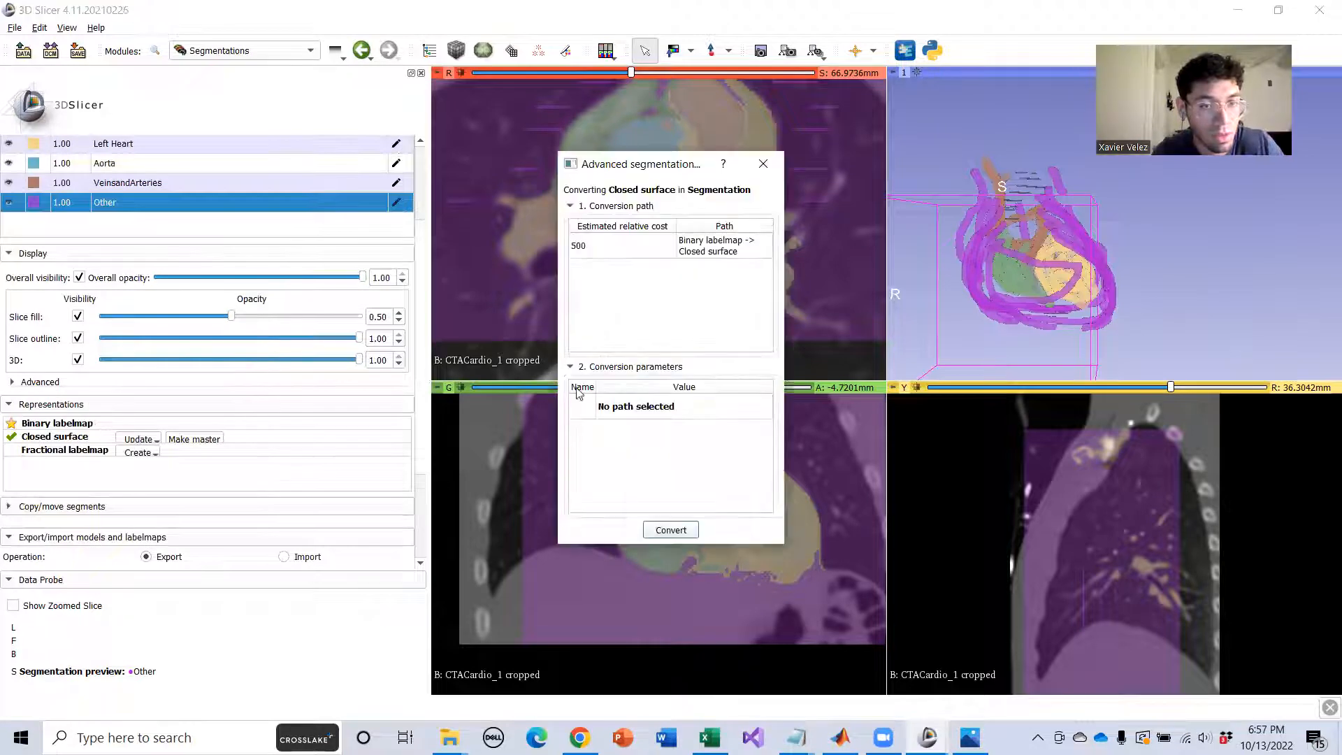
left_click(657, 536)
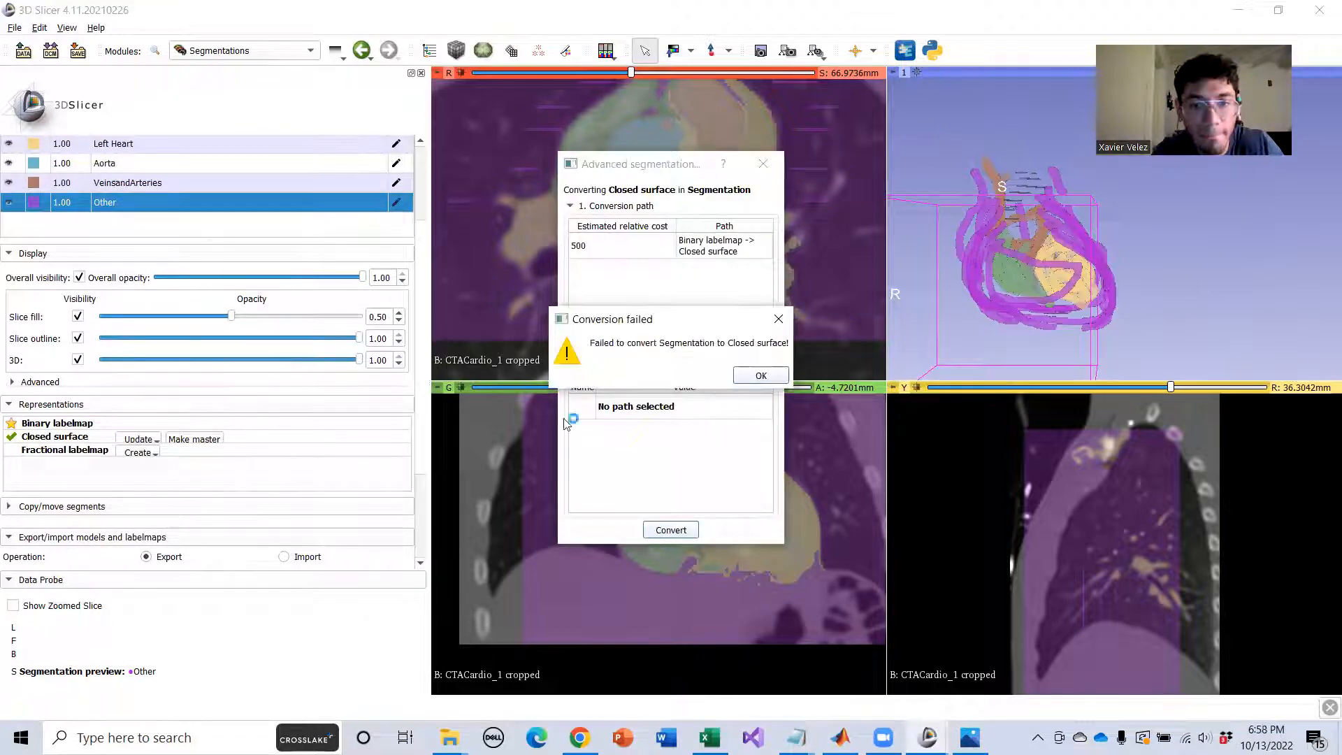
left_click(758, 377)
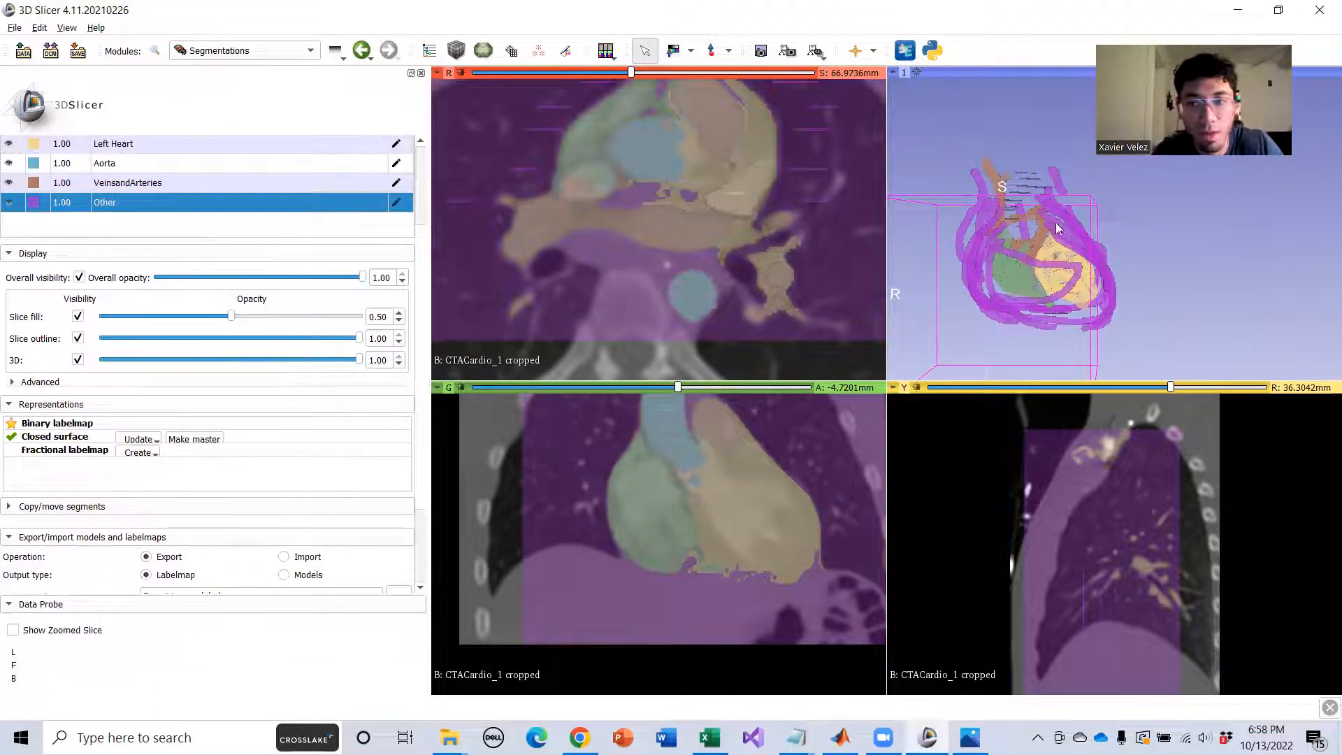
Inspect the seeds in the 3D view and go through the segments and display options of Segmentation.
scroll(1062, 241, "down", 3)
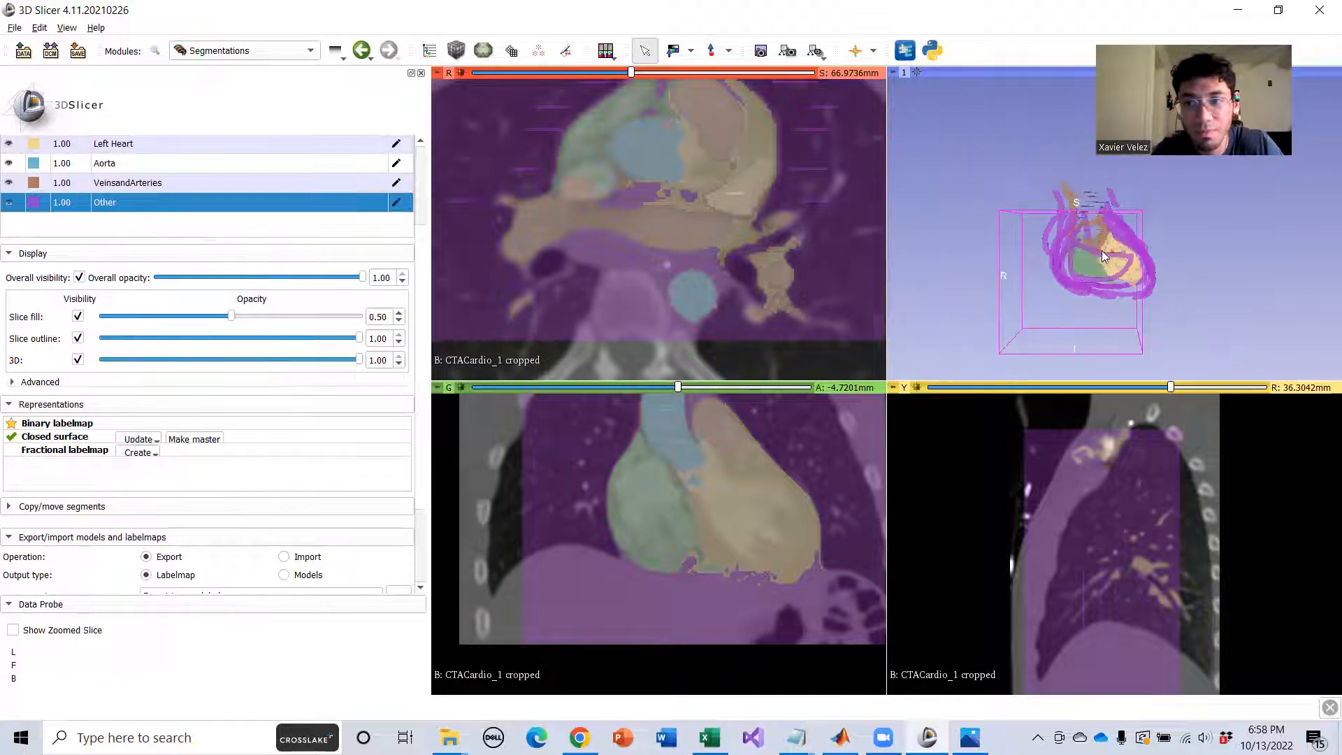
scroll(1102, 250, "up", 5)
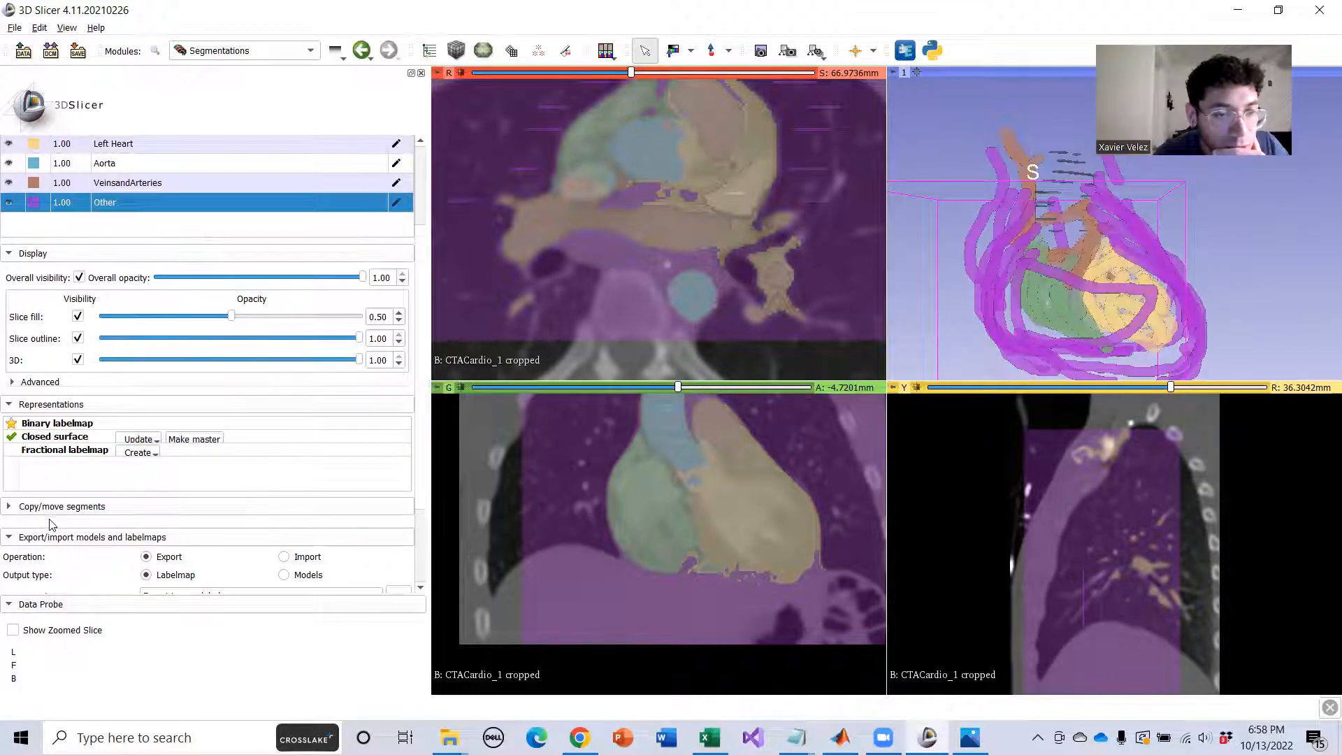
scroll(56, 530, "down", 3)
scroll(156, 517, "up", 6)
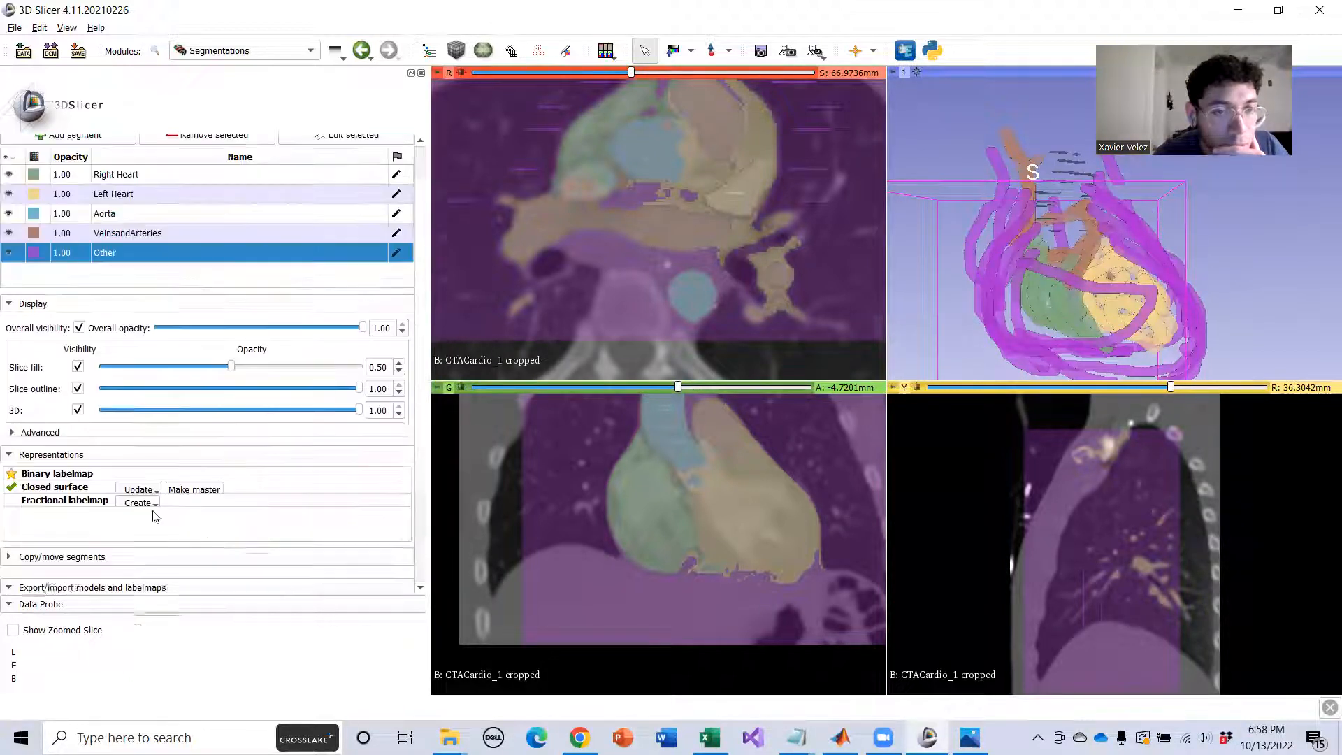
left_click(110, 308)
left_click(116, 291)
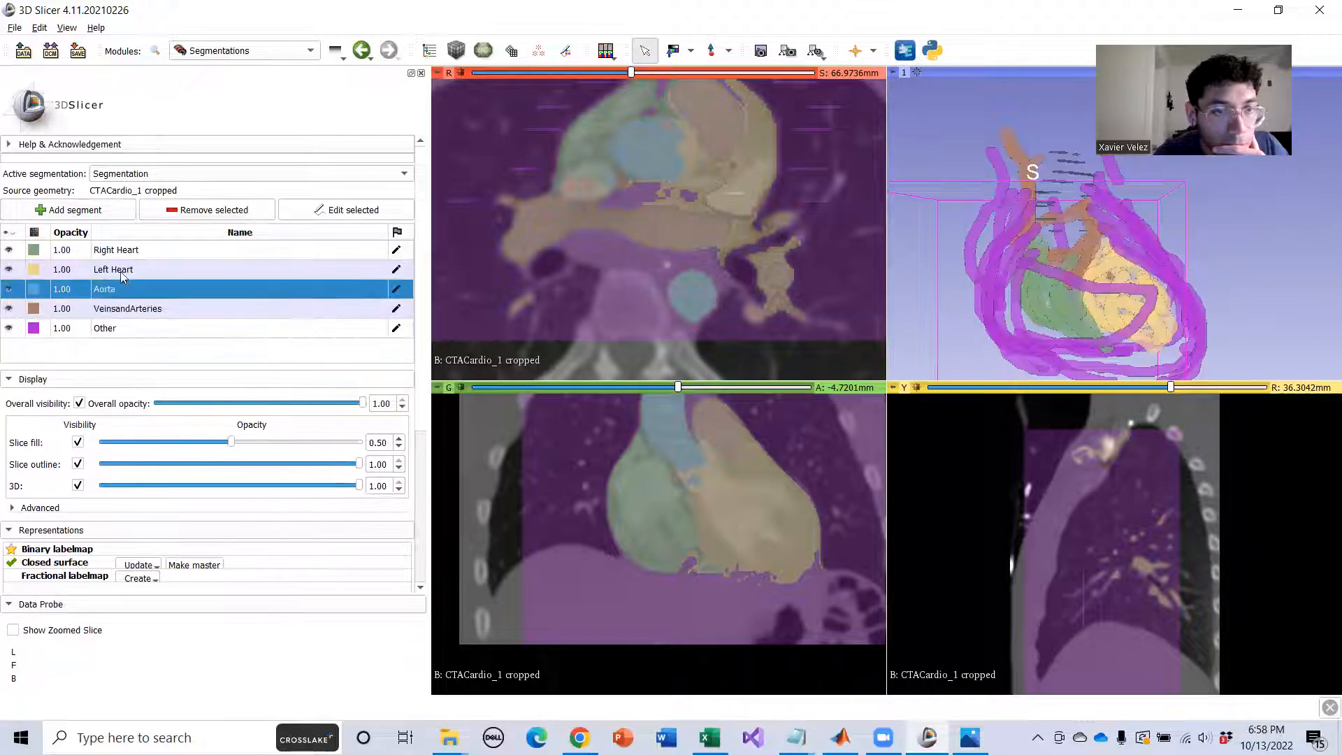
left_click(121, 271)
left_click(123, 251)
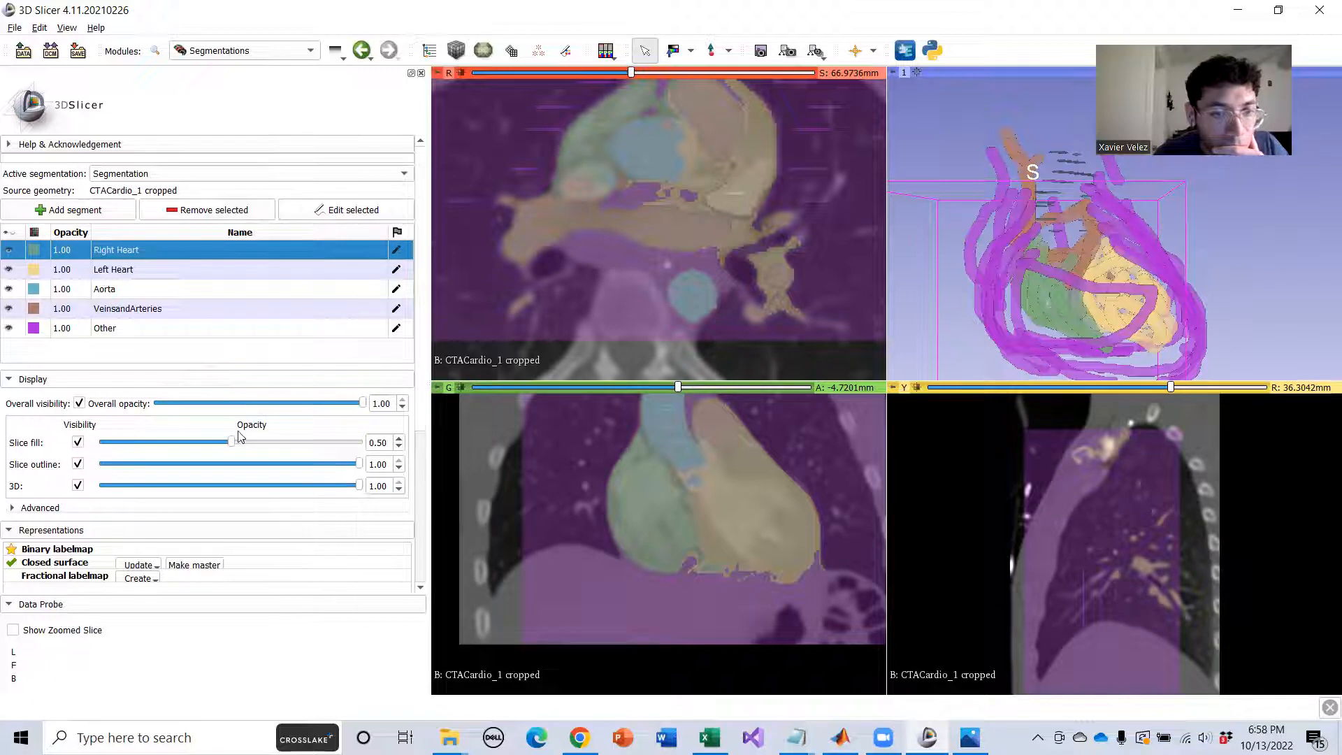
scroll(164, 450, "down", 1)
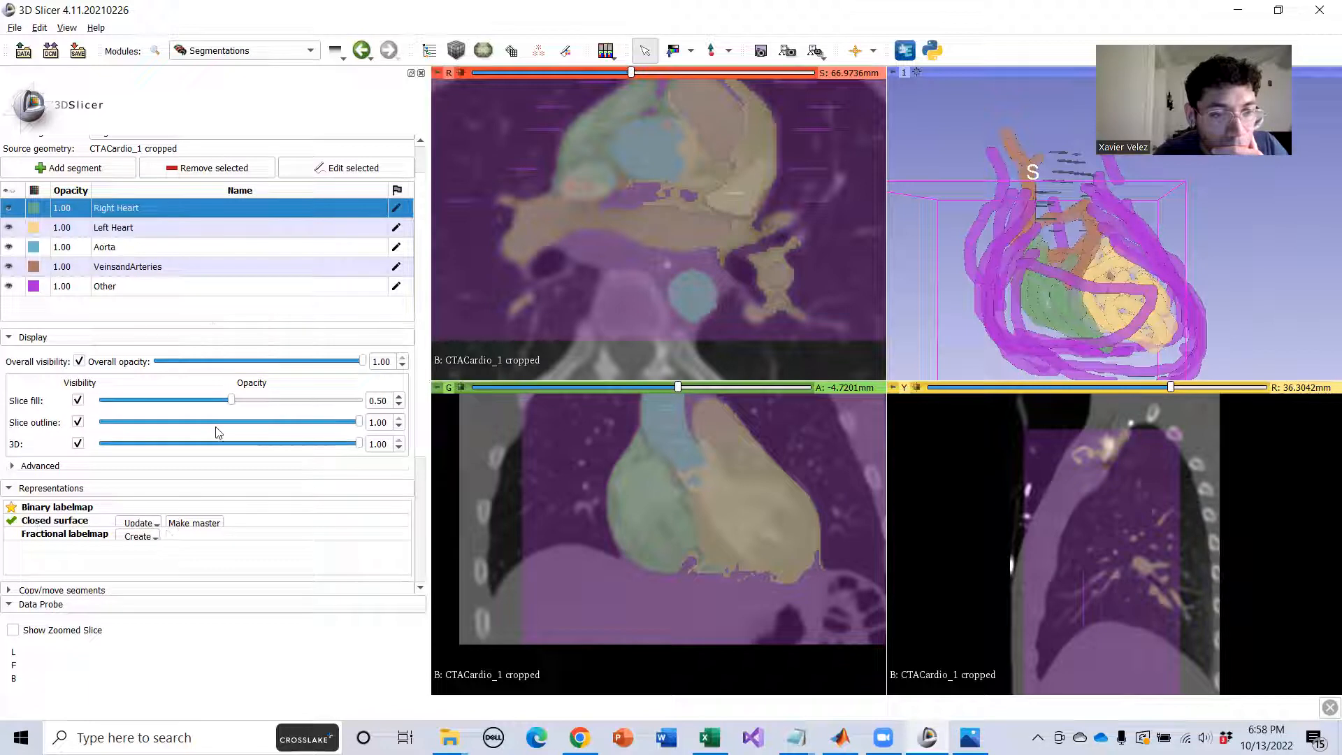
scroll(341, 204, "up", 1)
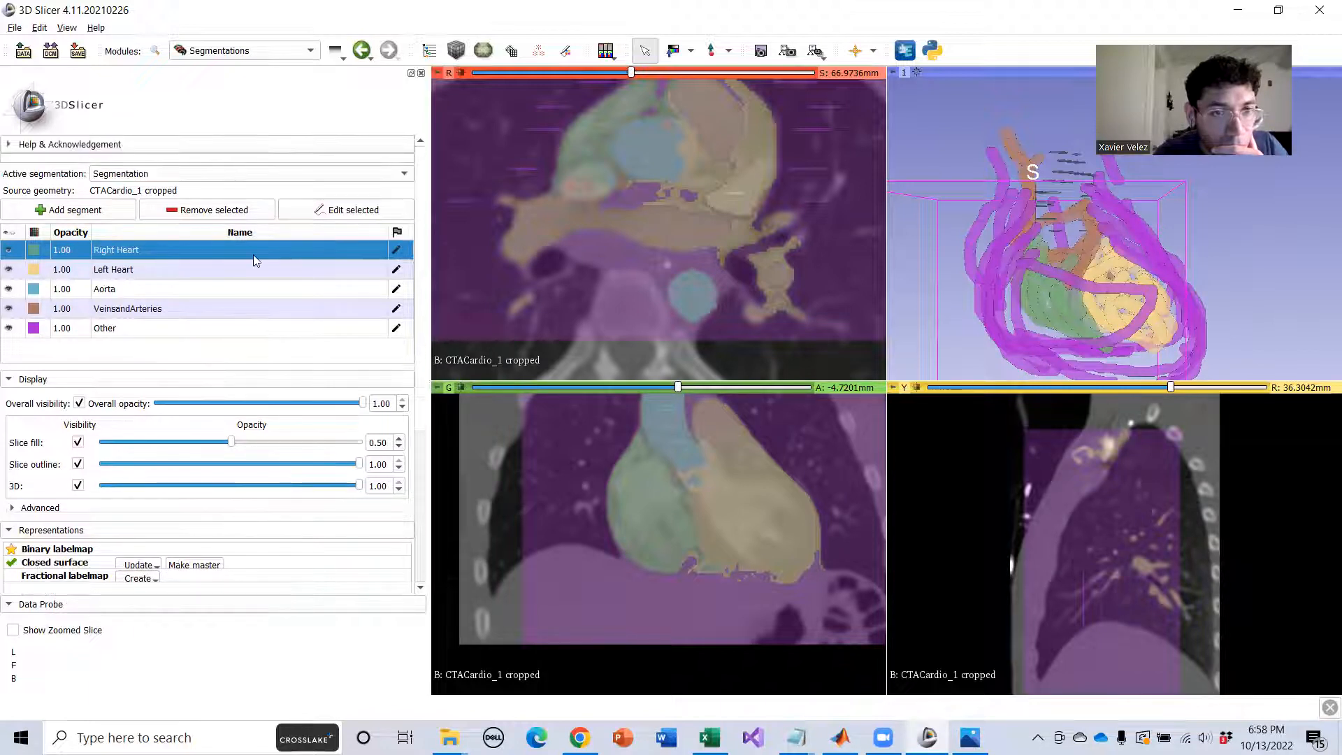
Make Segmentation preview the active segmentation, create its closed surface and inspect the grown heart in 3D.
left_click(235, 51)
left_click(173, 174)
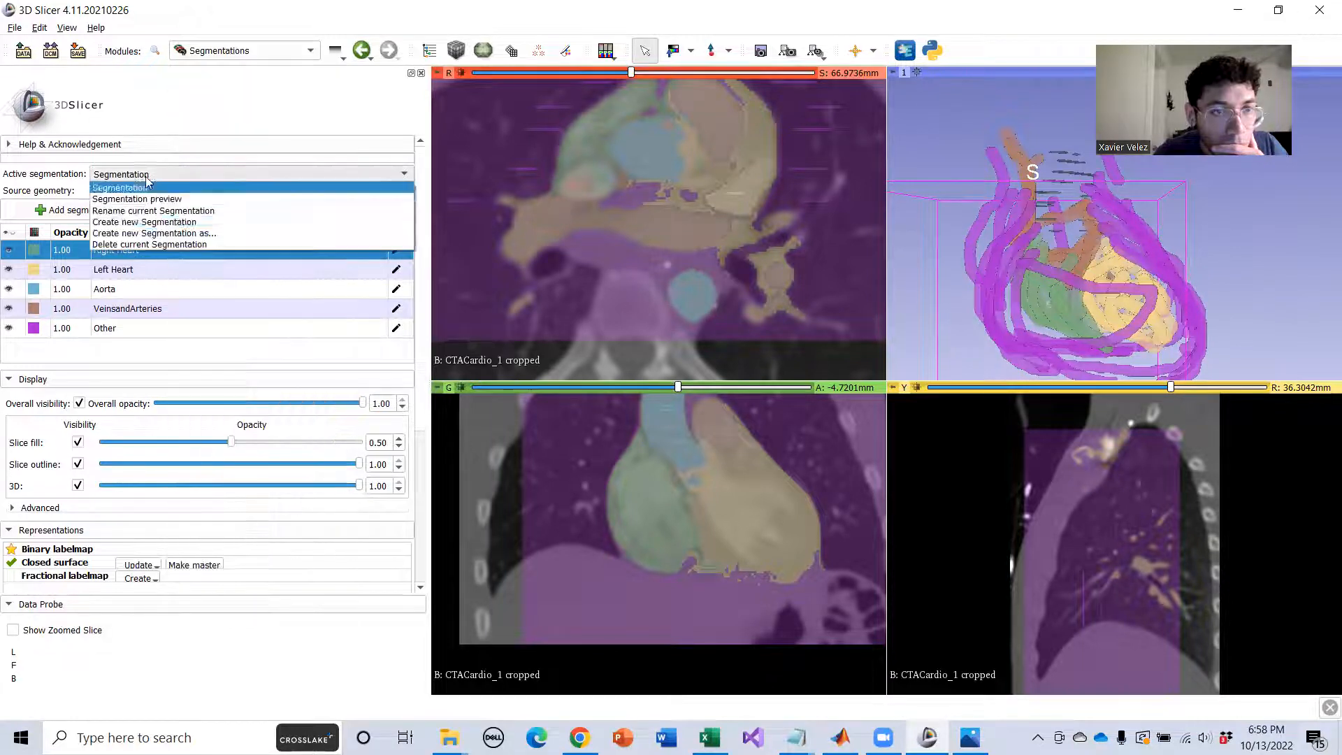
left_click(162, 198)
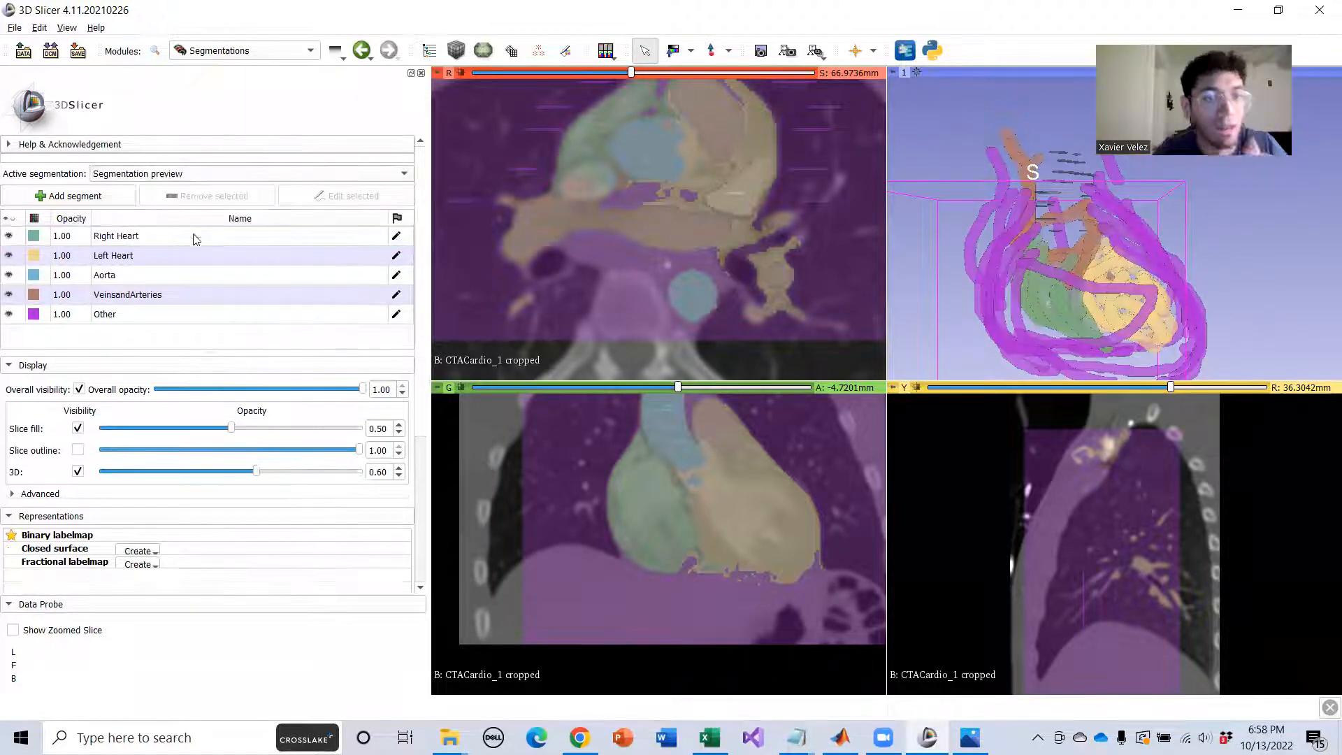
left_click(109, 180)
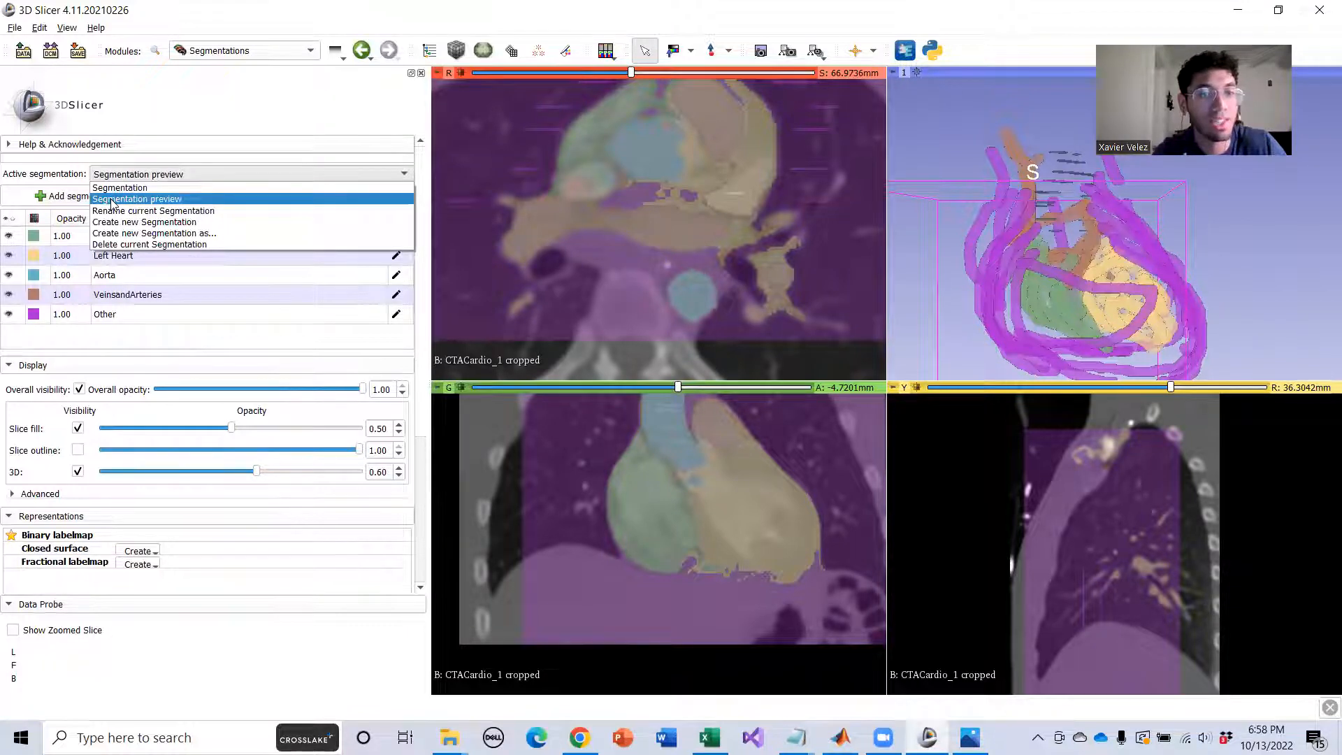
left_click(112, 199)
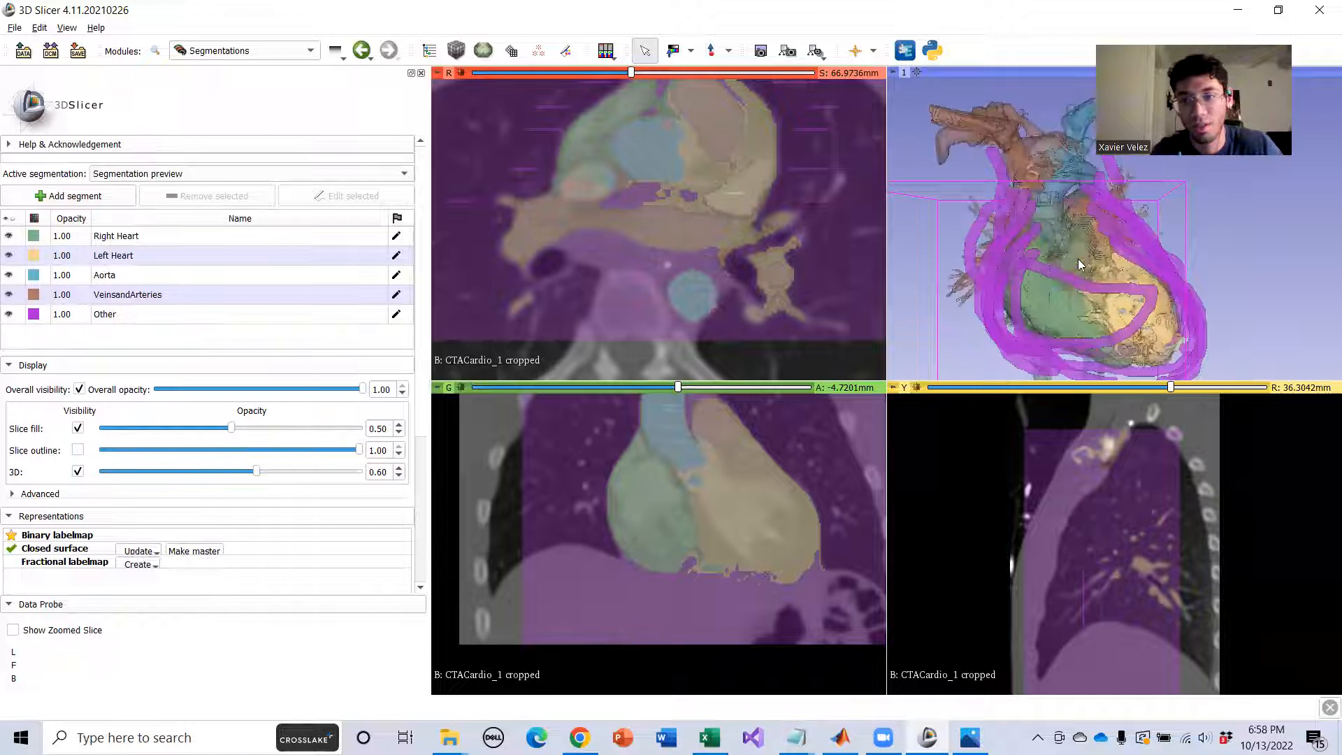
left_click_drag(1089, 258, 1003, 288)
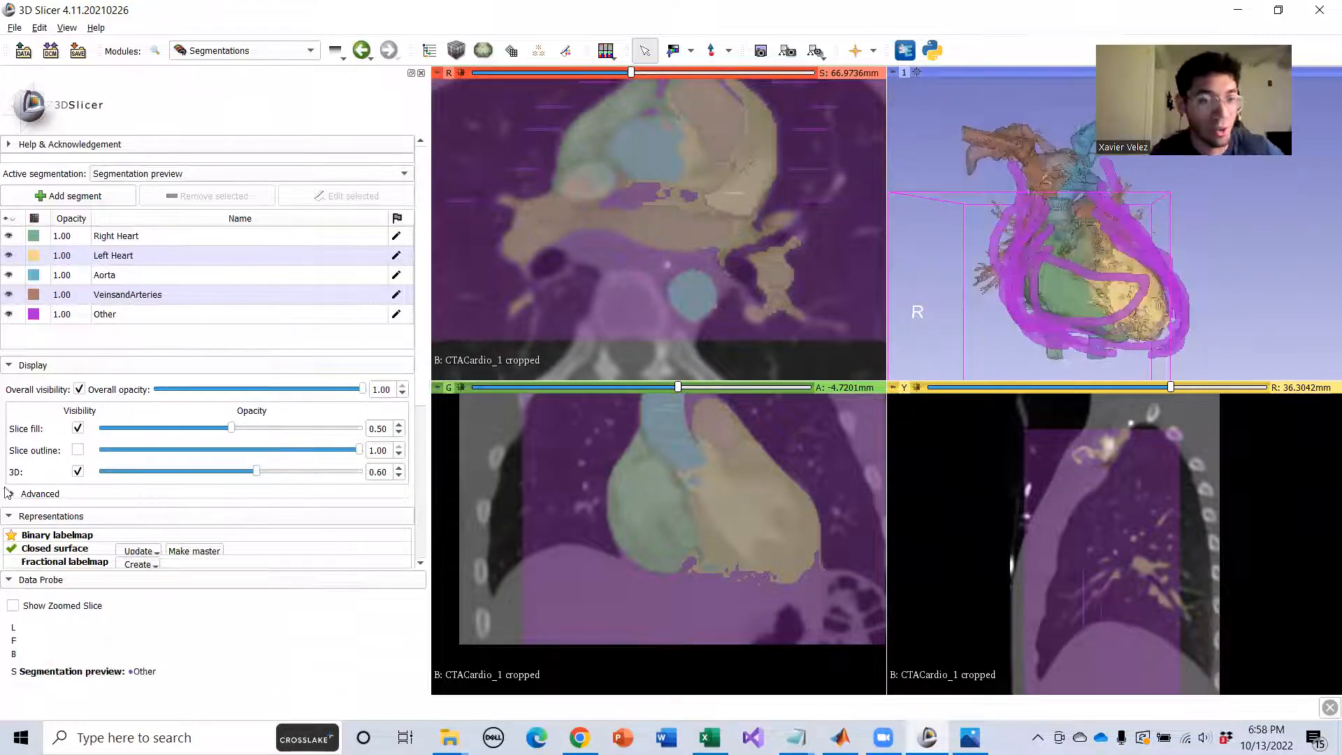
Make Segmentation the active segmentation and turn off its 3D visibility, keeping its slice fill and outline shown.
left_click(190, 176)
left_click(181, 193)
scroll(138, 546, "down", 2)
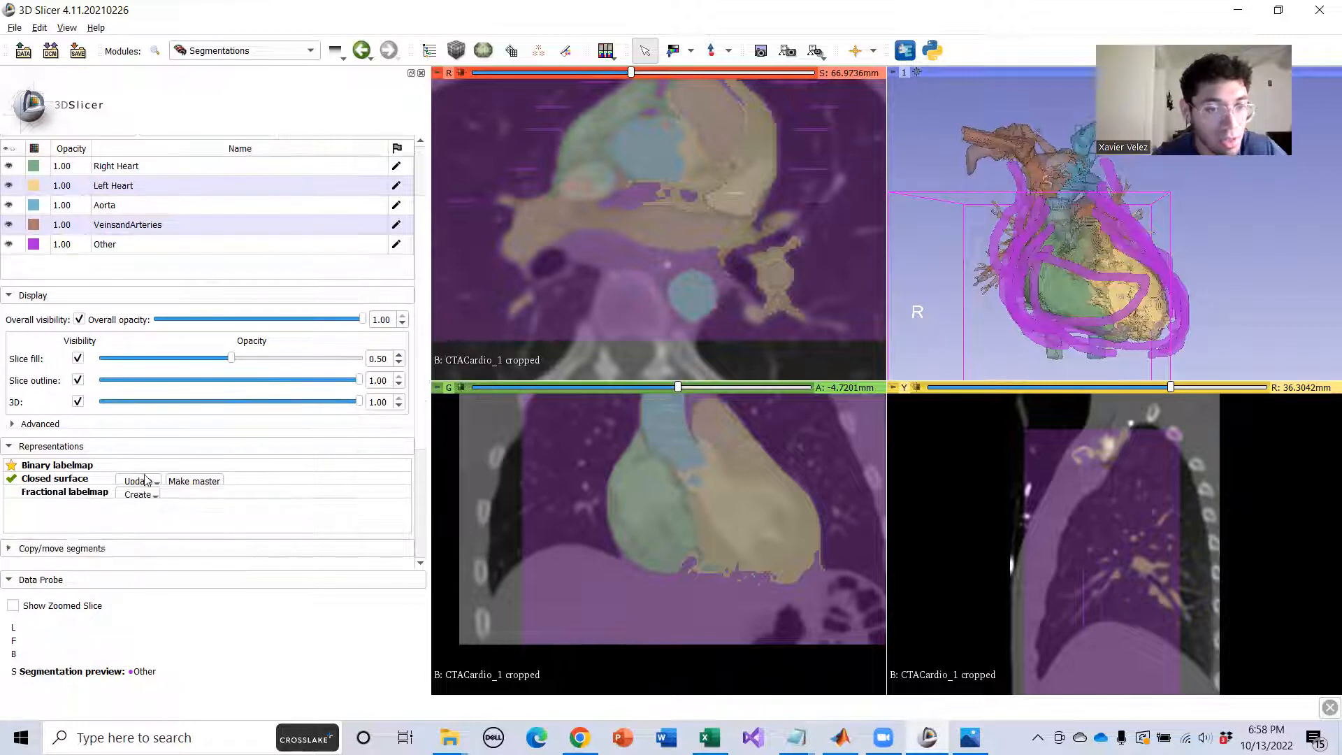
left_click(156, 482)
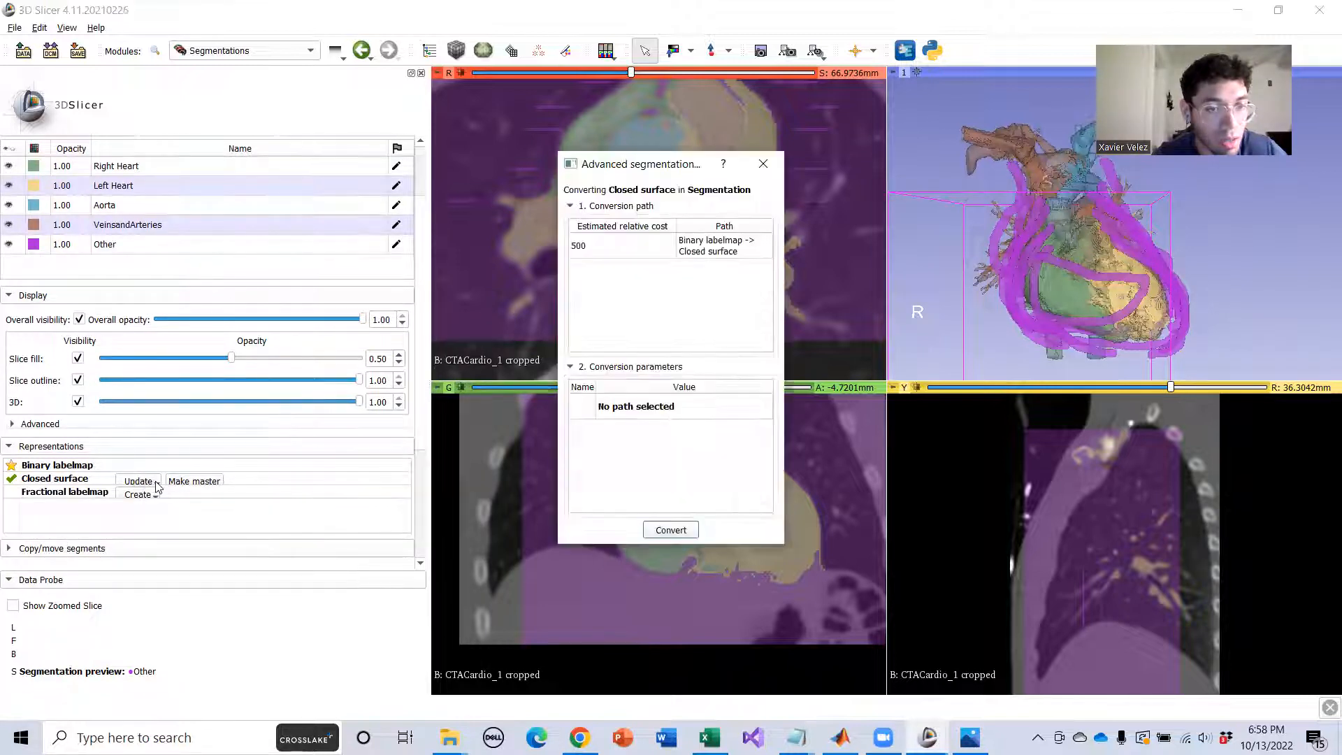
left_click(763, 163)
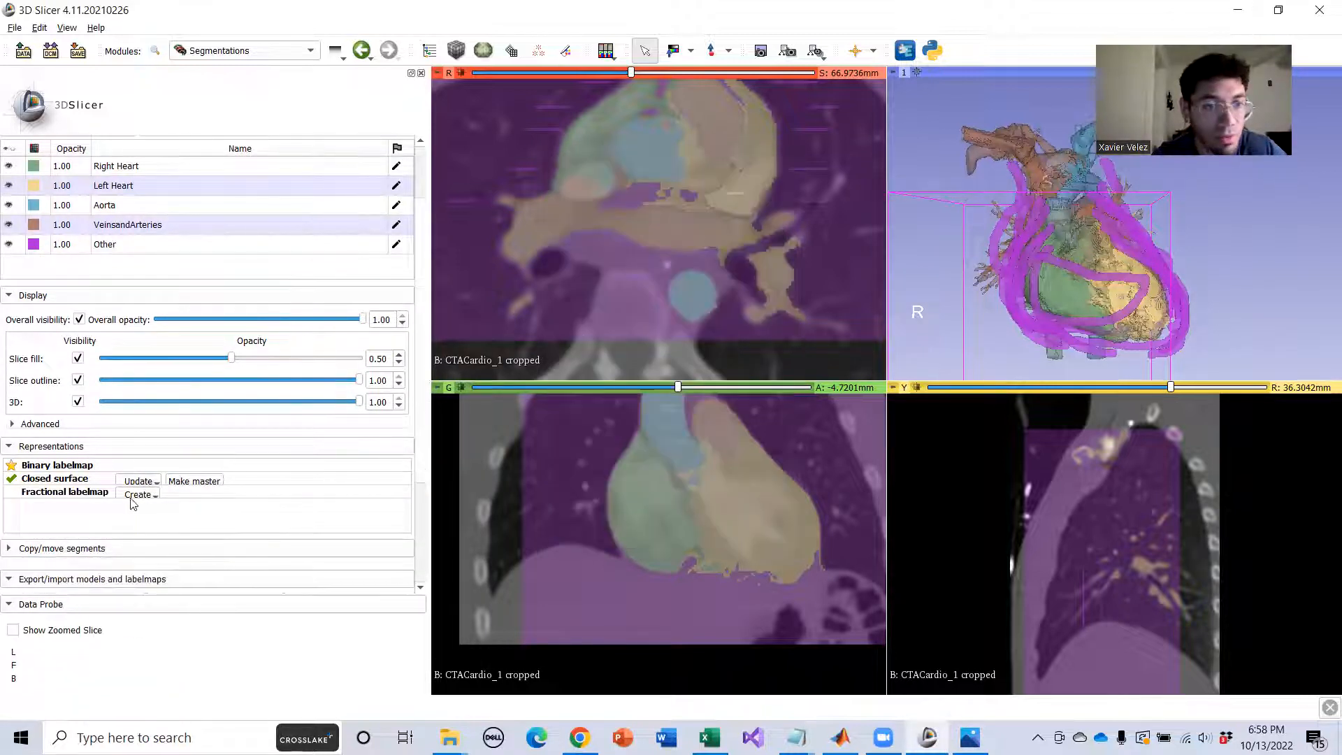
left_click(77, 384)
left_click(77, 402)
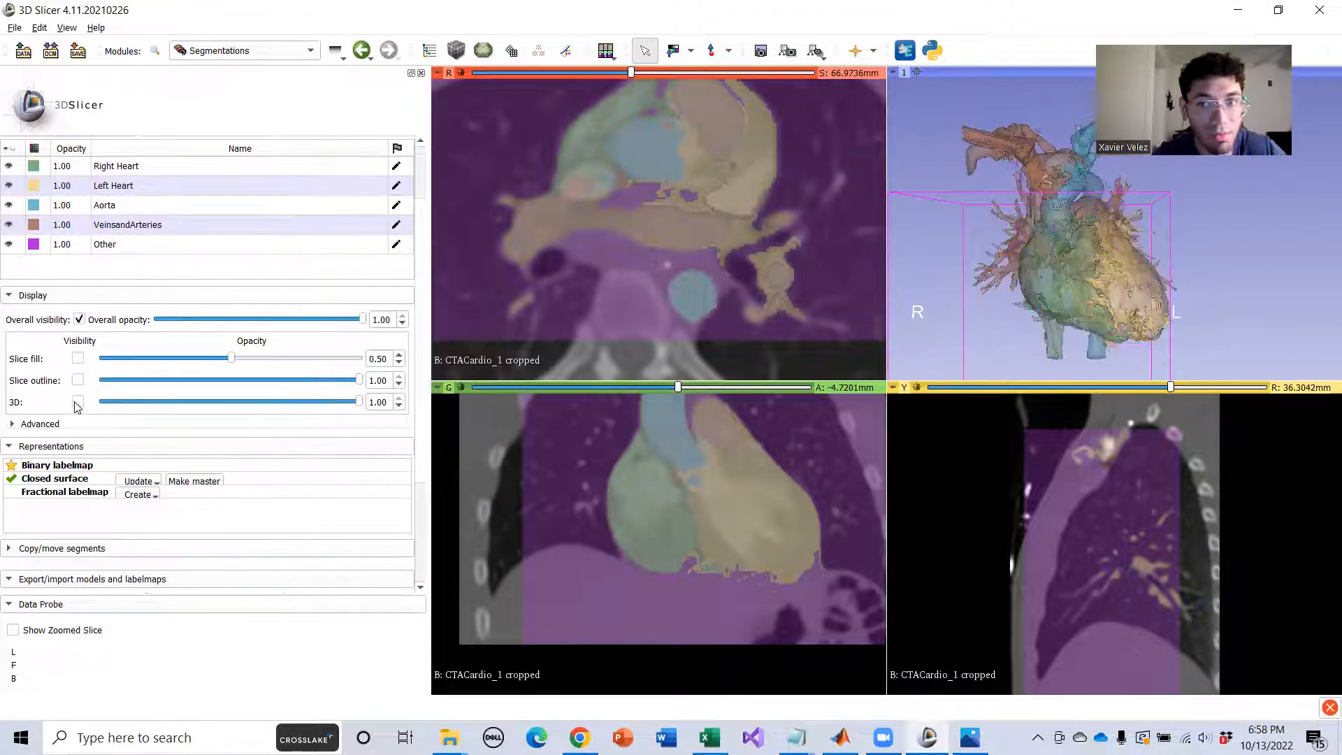
left_click(78, 402)
left_click(78, 403)
scroll(104, 185, "up", 2)
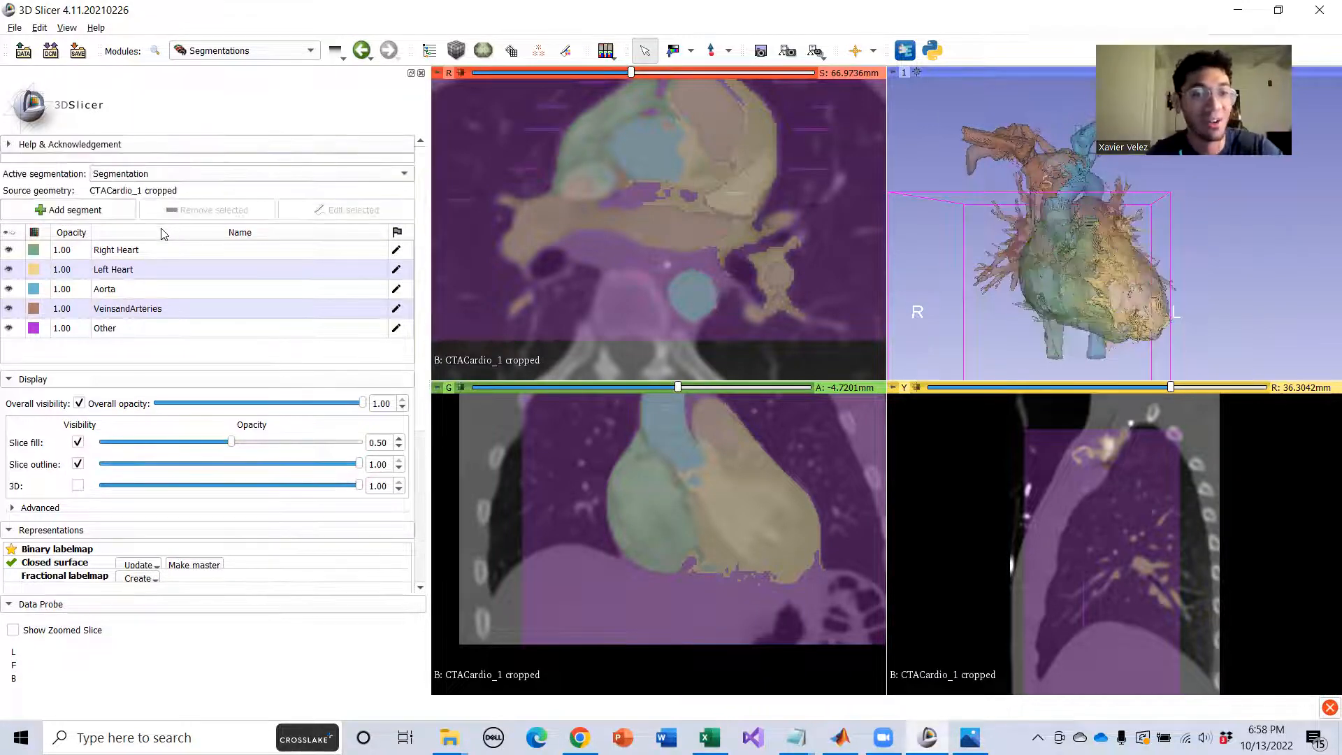
Make Segmentation preview the active segmentation and review its display and representation settings.
left_click(143, 175)
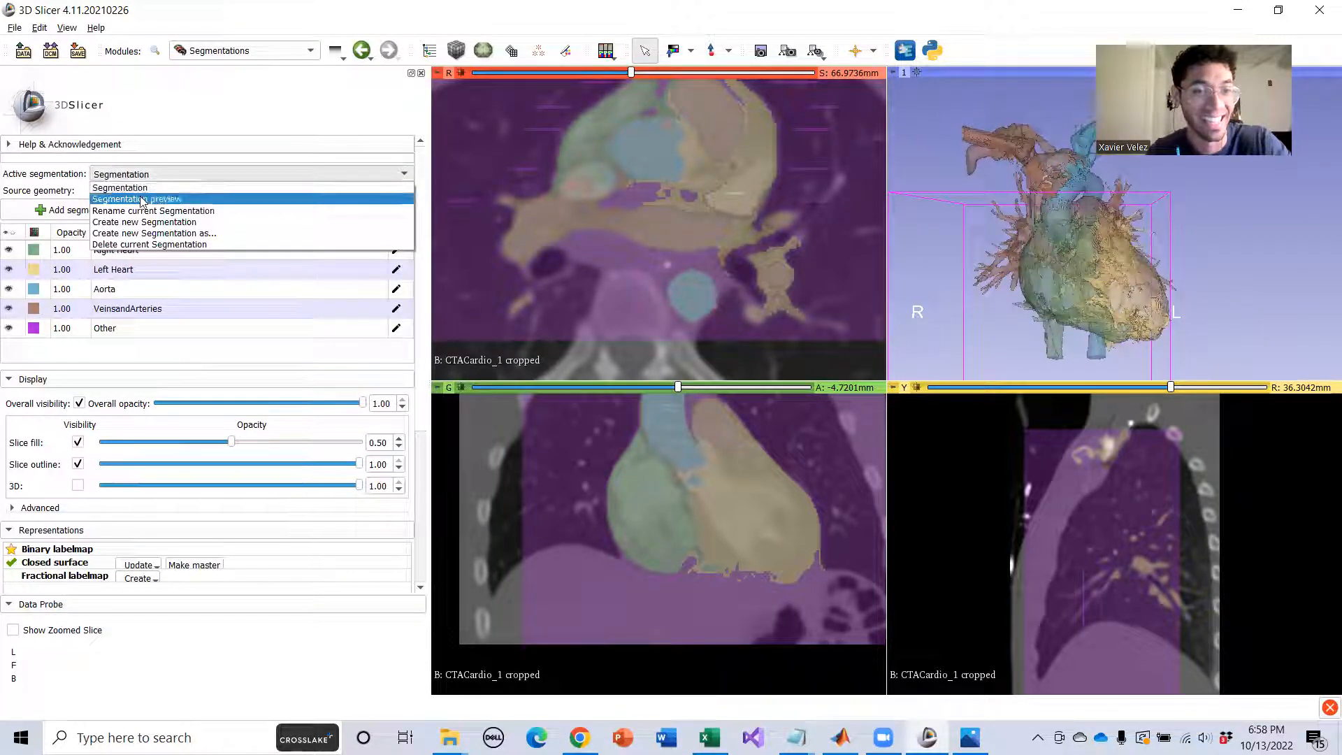
left_click(137, 199)
scroll(165, 464, "down", 3)
scroll(165, 465, "up", 2)
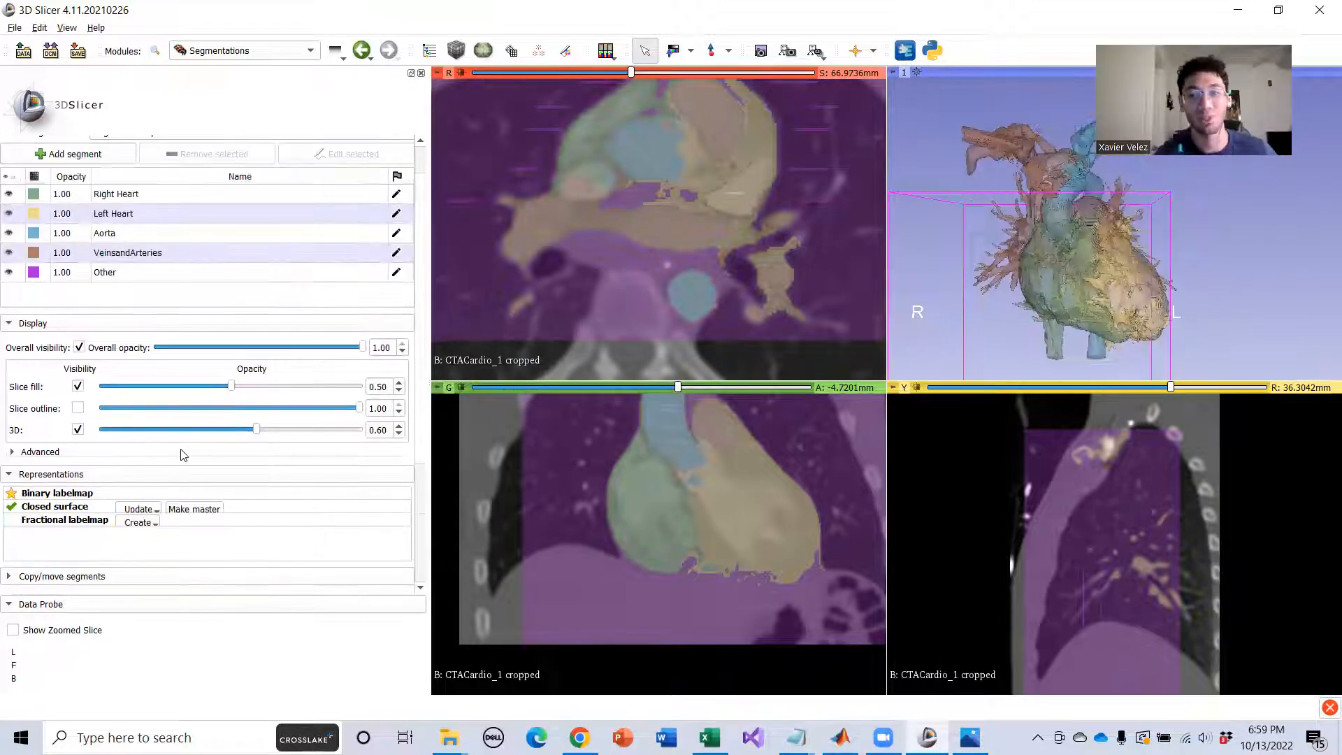
Return to the Segment Editor and inspect the grown heart and vessels in the 3D view.
left_click(314, 52)
left_click(339, 189)
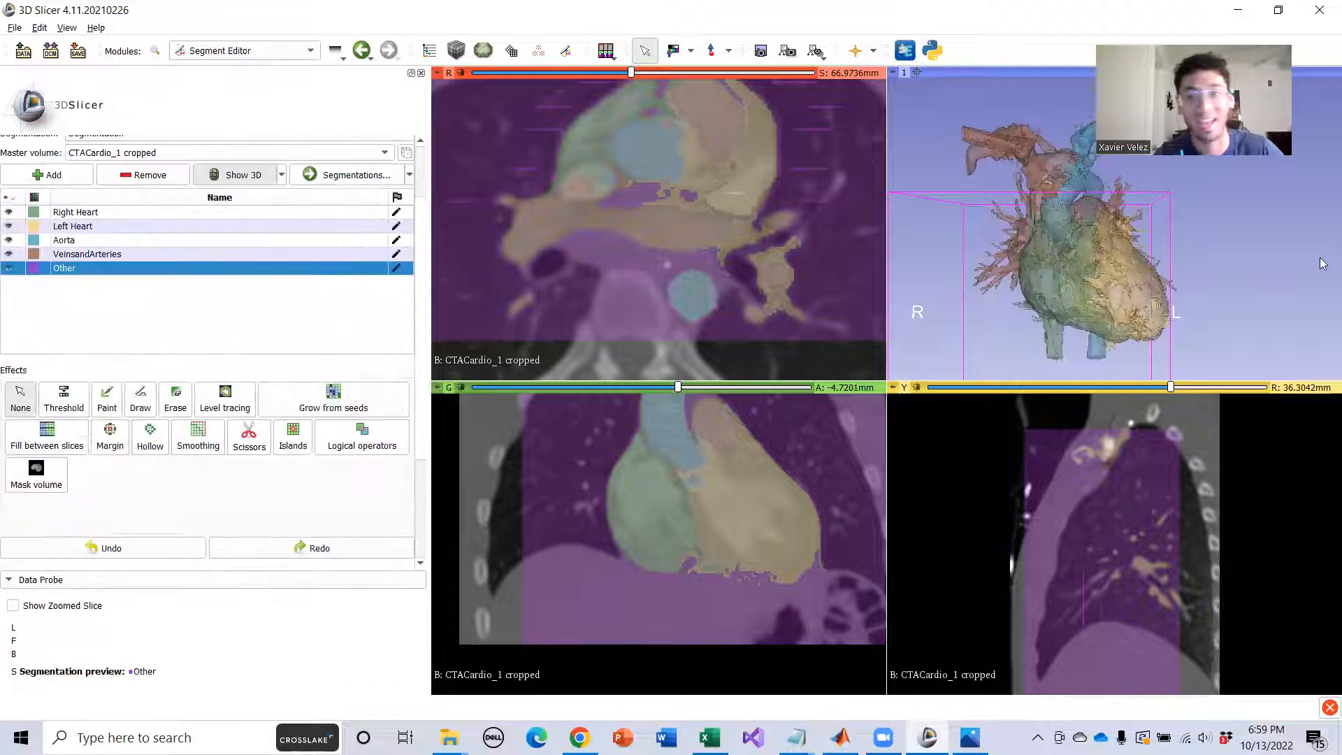
scroll(1076, 257, "up", 4)
scroll(1132, 250, "down", 4)
left_click_drag(1193, 262, 999, 270)
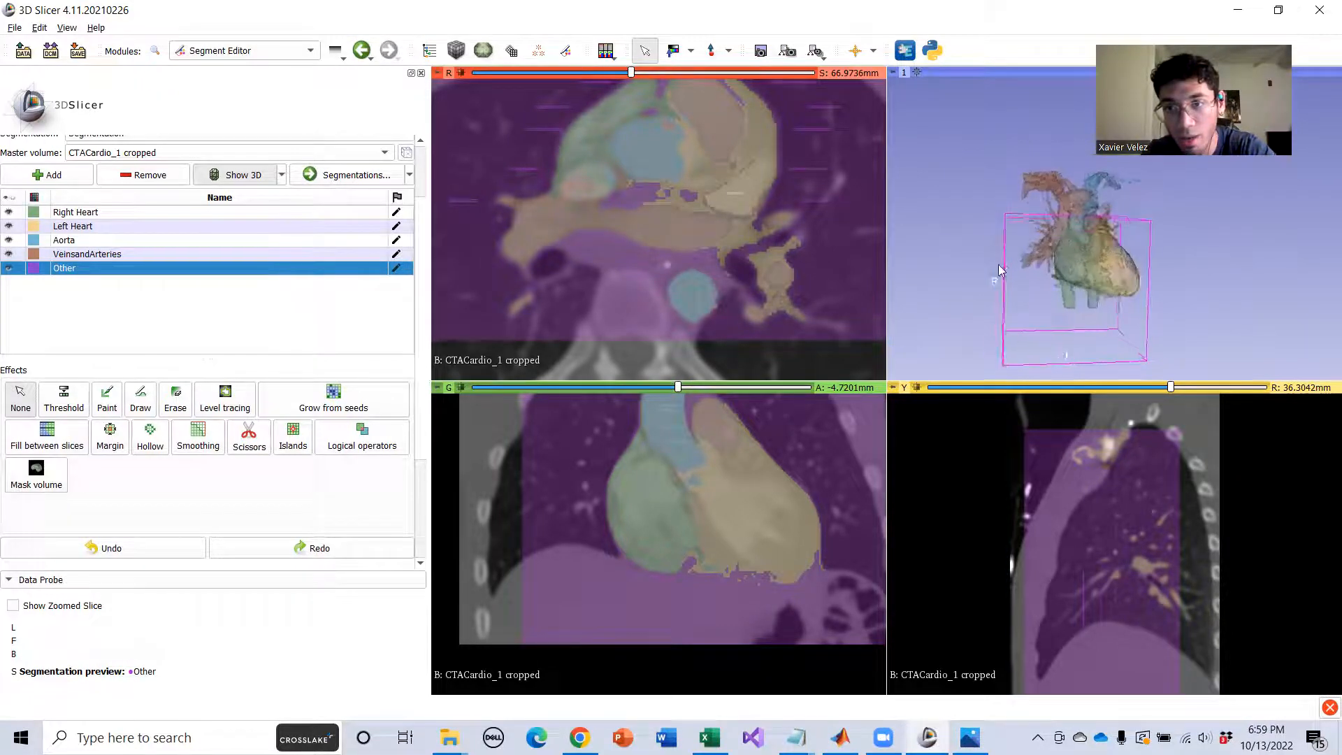
Select the Right Heart segment and reopen the Grow from seeds effect.
scroll(1000, 269, "up", 5)
left_click_drag(1098, 227, 1096, 282)
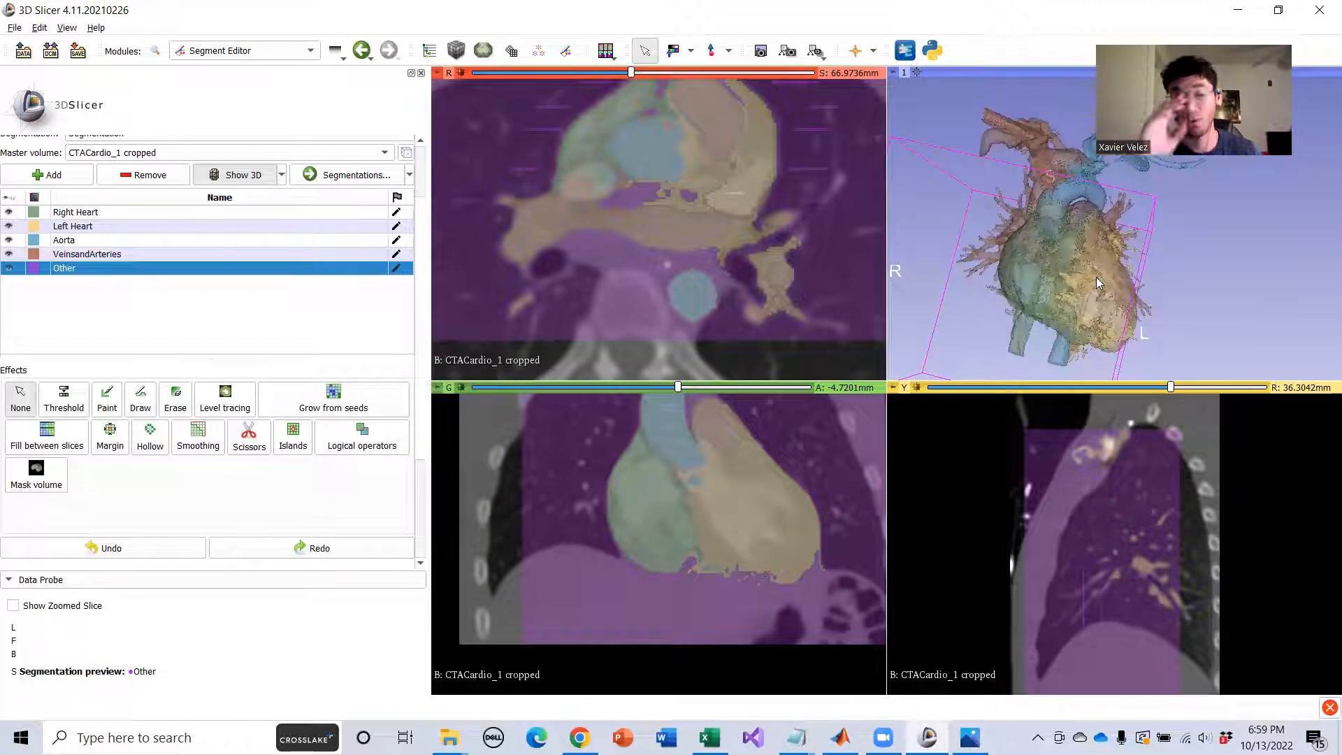
scroll(1095, 280, "up", 2)
left_click_drag(1096, 277, 1209, 287)
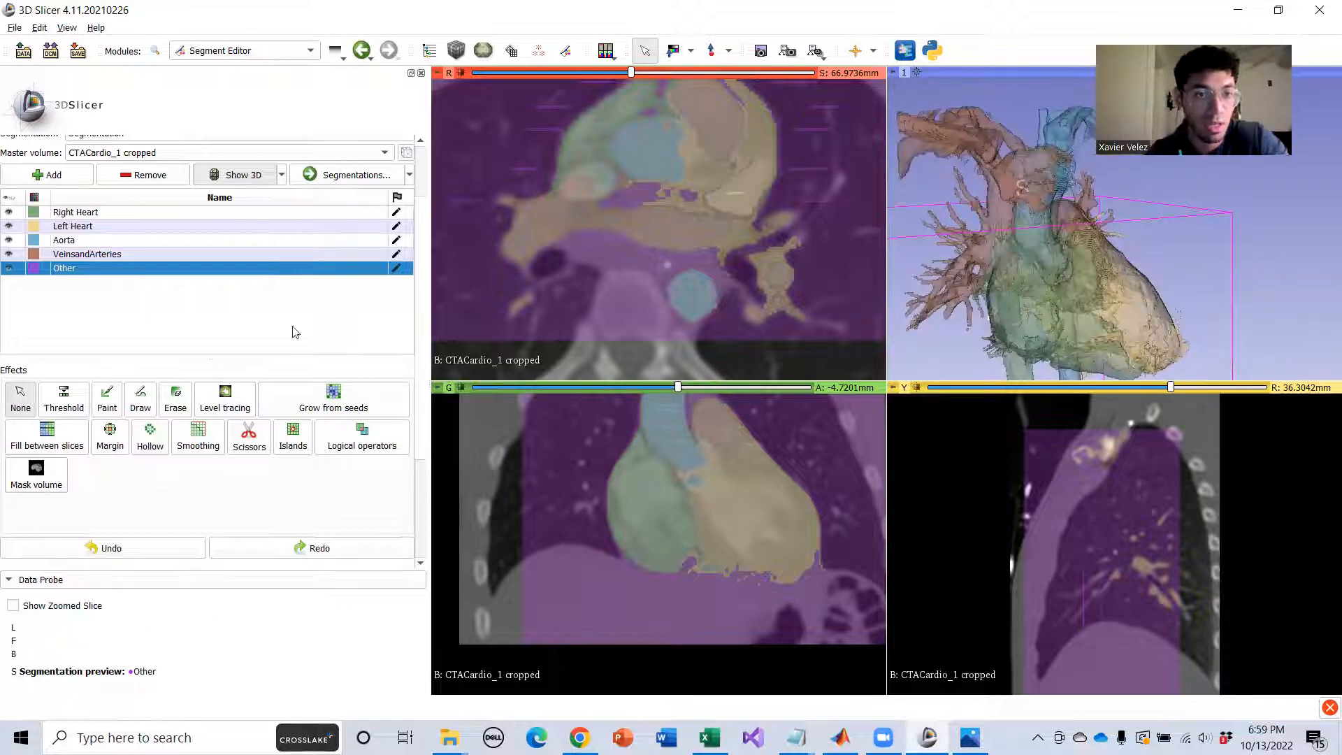
left_click(150, 254)
left_click(149, 239)
left_click(150, 226)
left_click(149, 212)
scroll(154, 311, "down", 3)
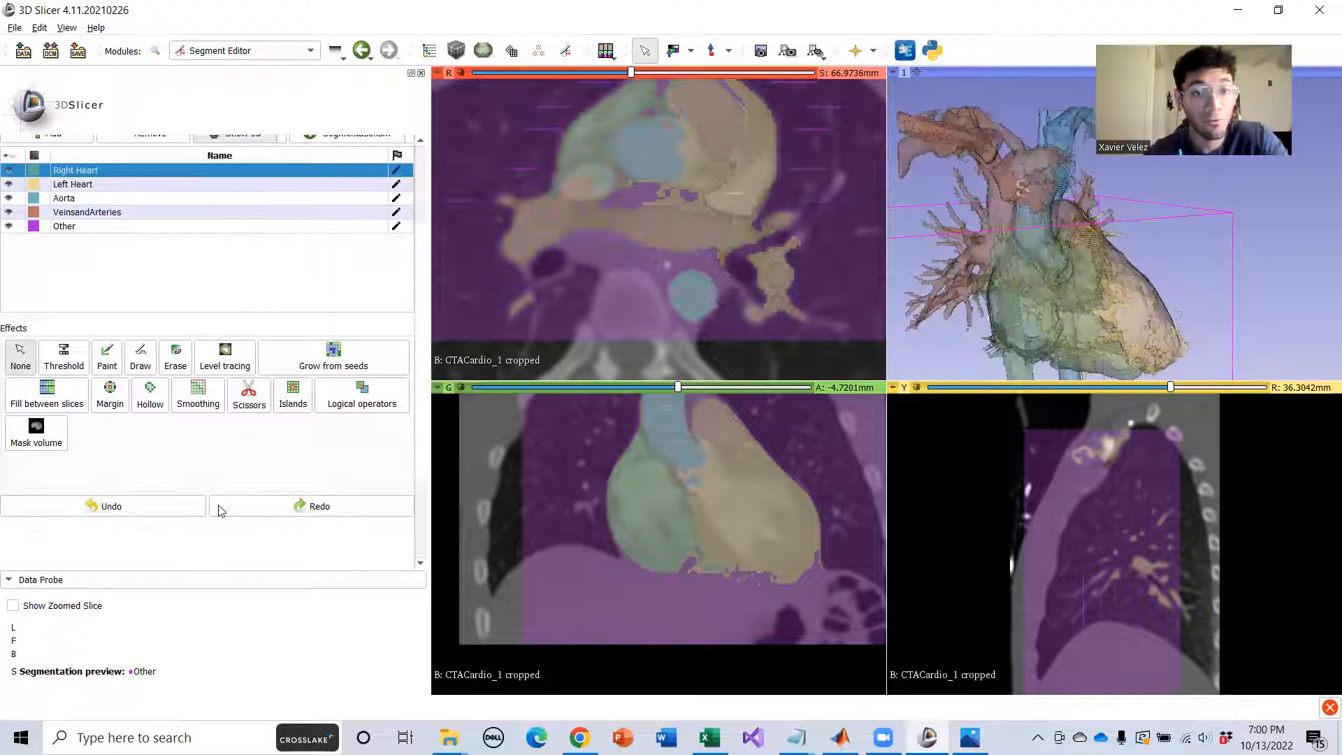
left_click(333, 241)
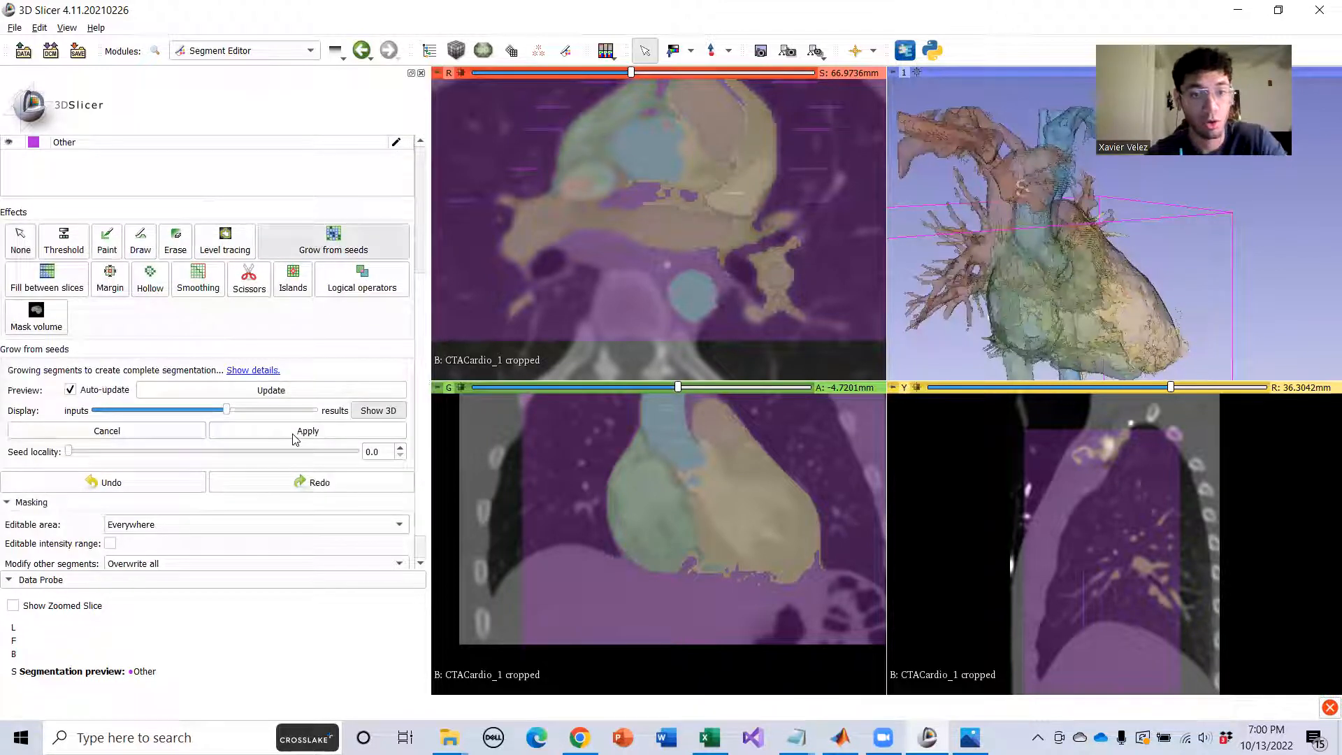
middle_click_drag(720, 257, 714, 287)
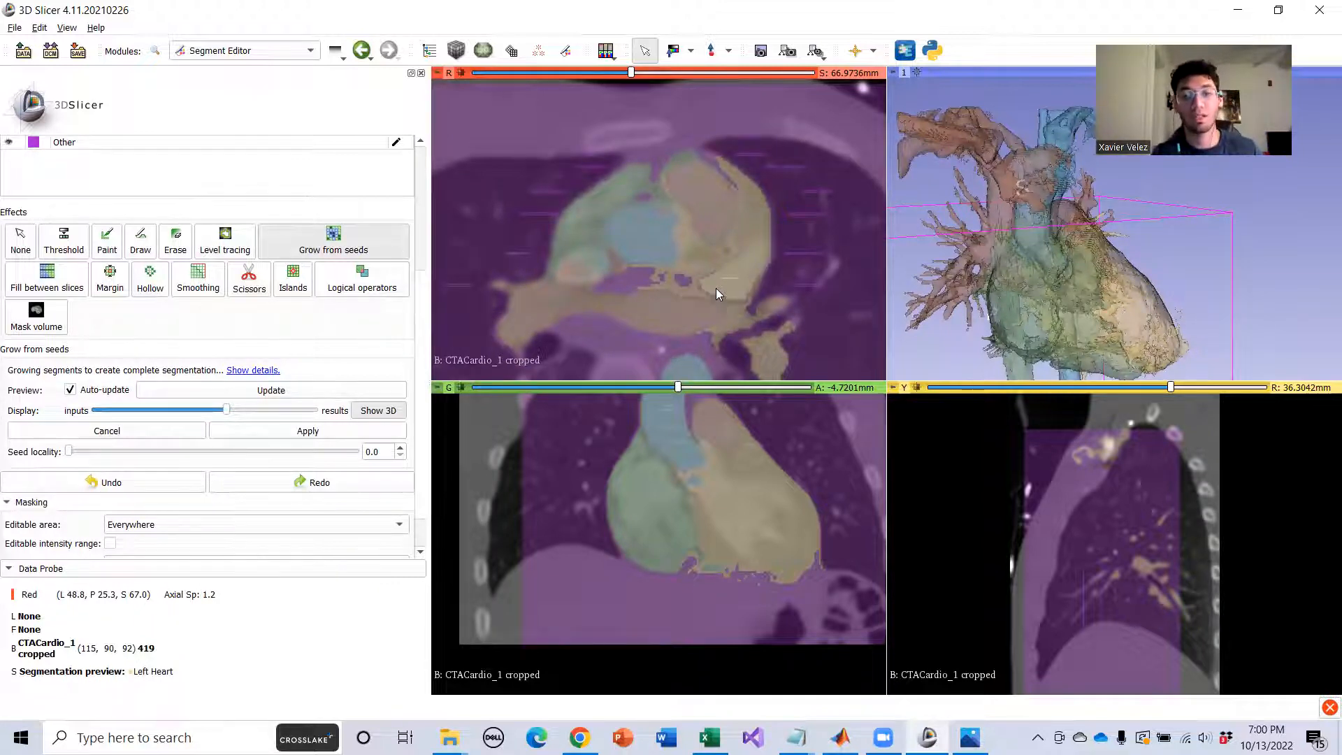
Switch to the Notepad workflow list and append "(this is the longest step!)" to the manual editing line.
mouse_move(796, 737)
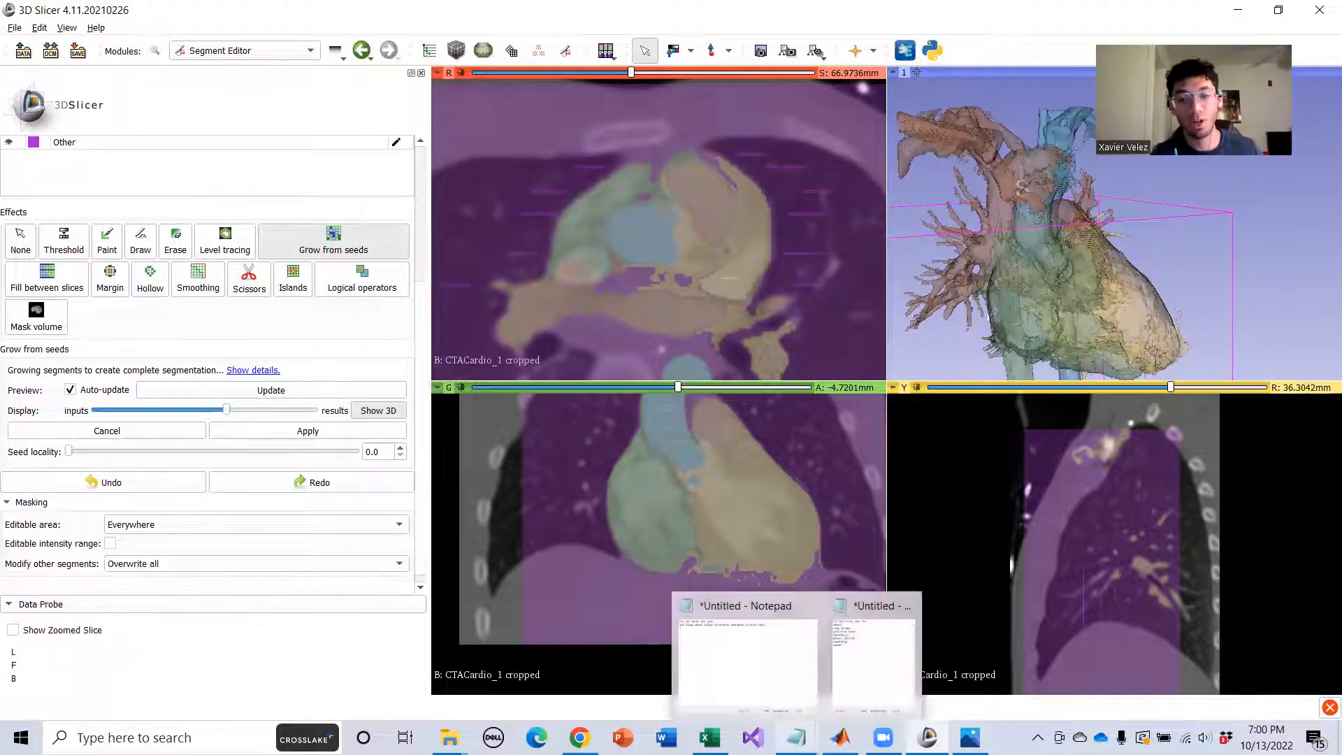
left_click(865, 694)
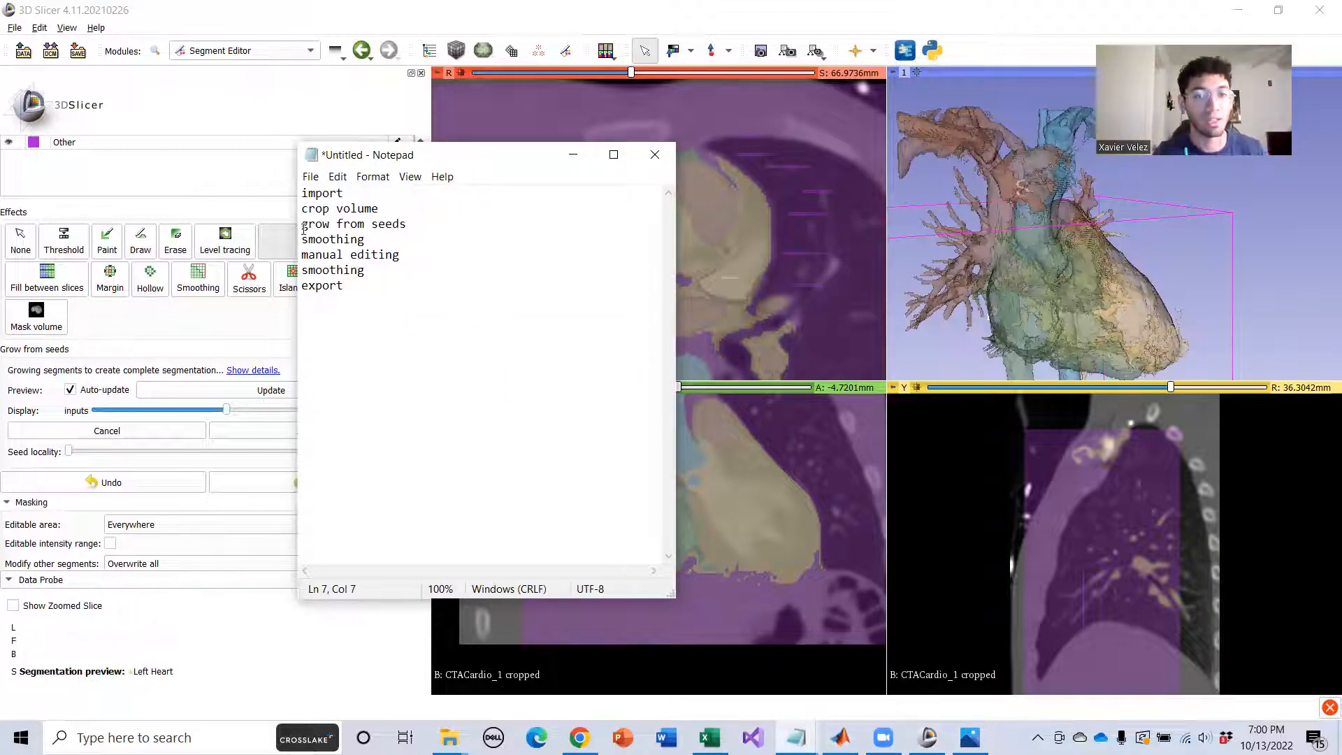
left_click_drag(352, 253, 419, 303)
left_click(419, 304)
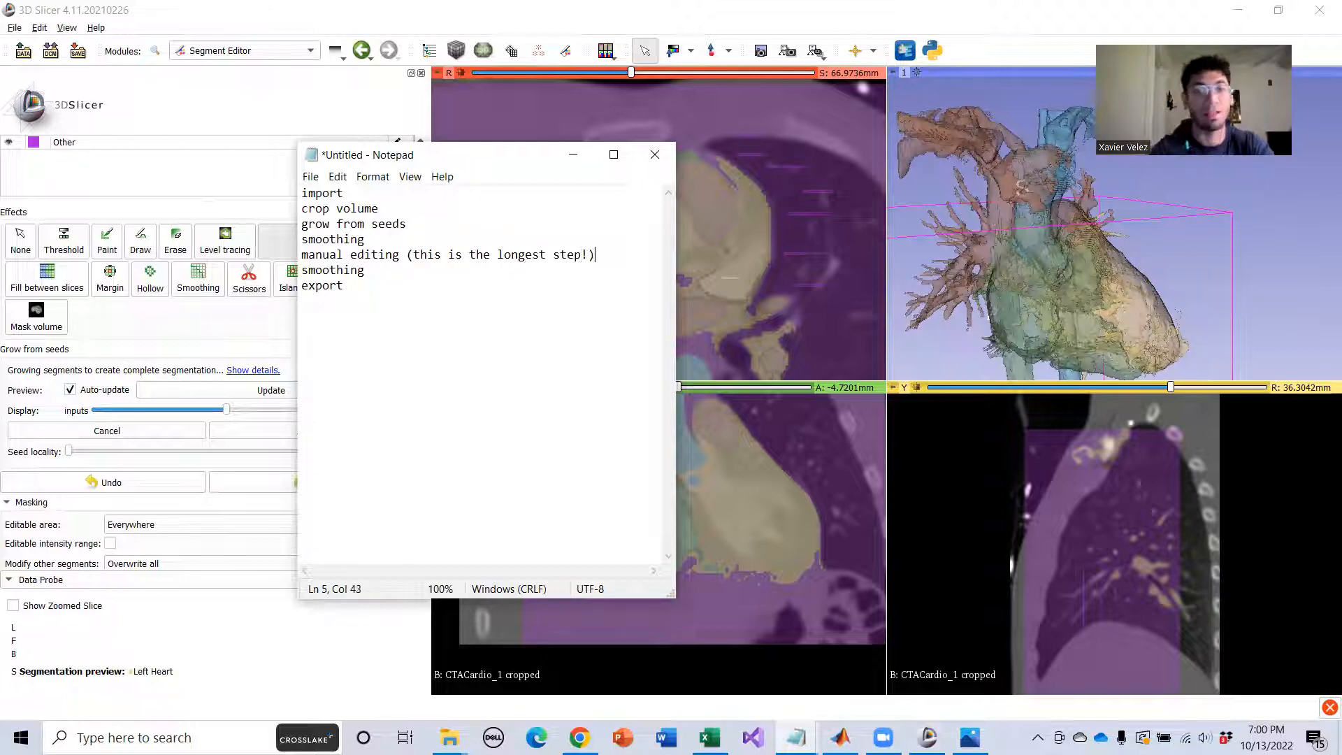
left_click_drag(613, 257, 301, 258)
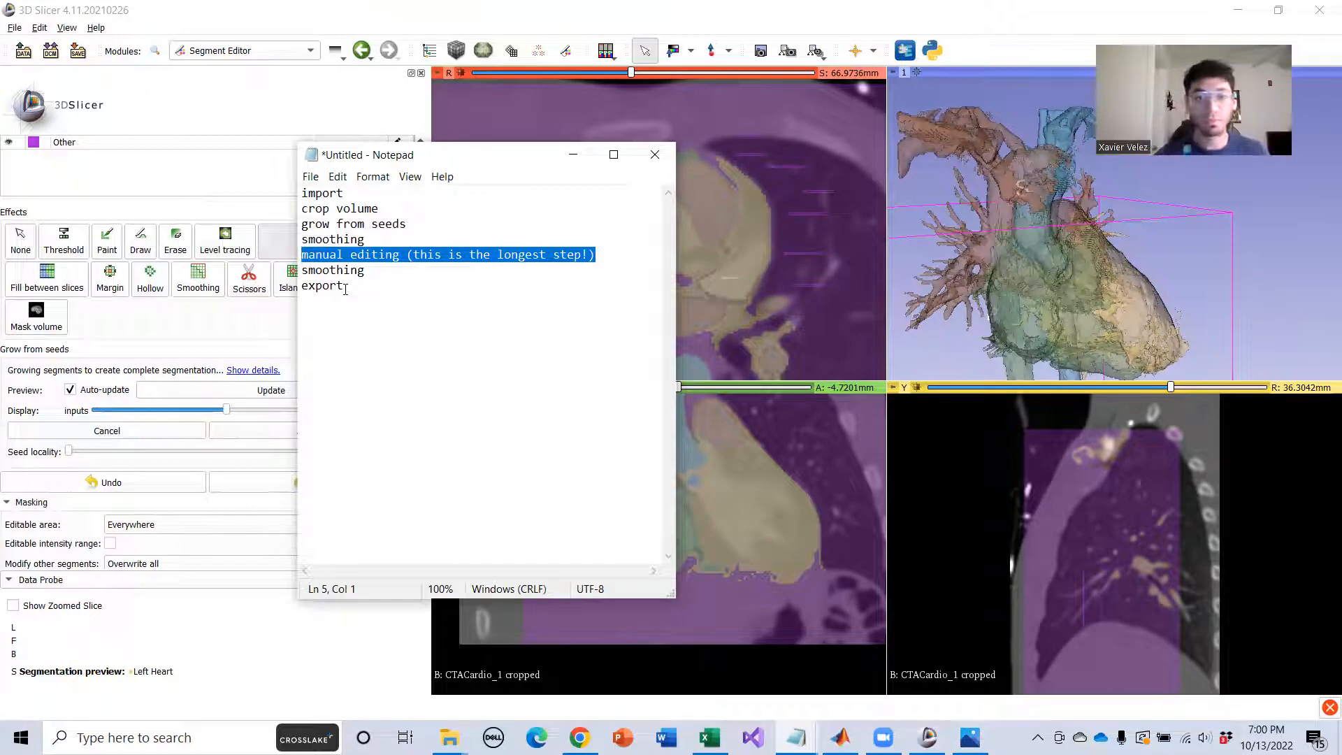
left_click(372, 309)
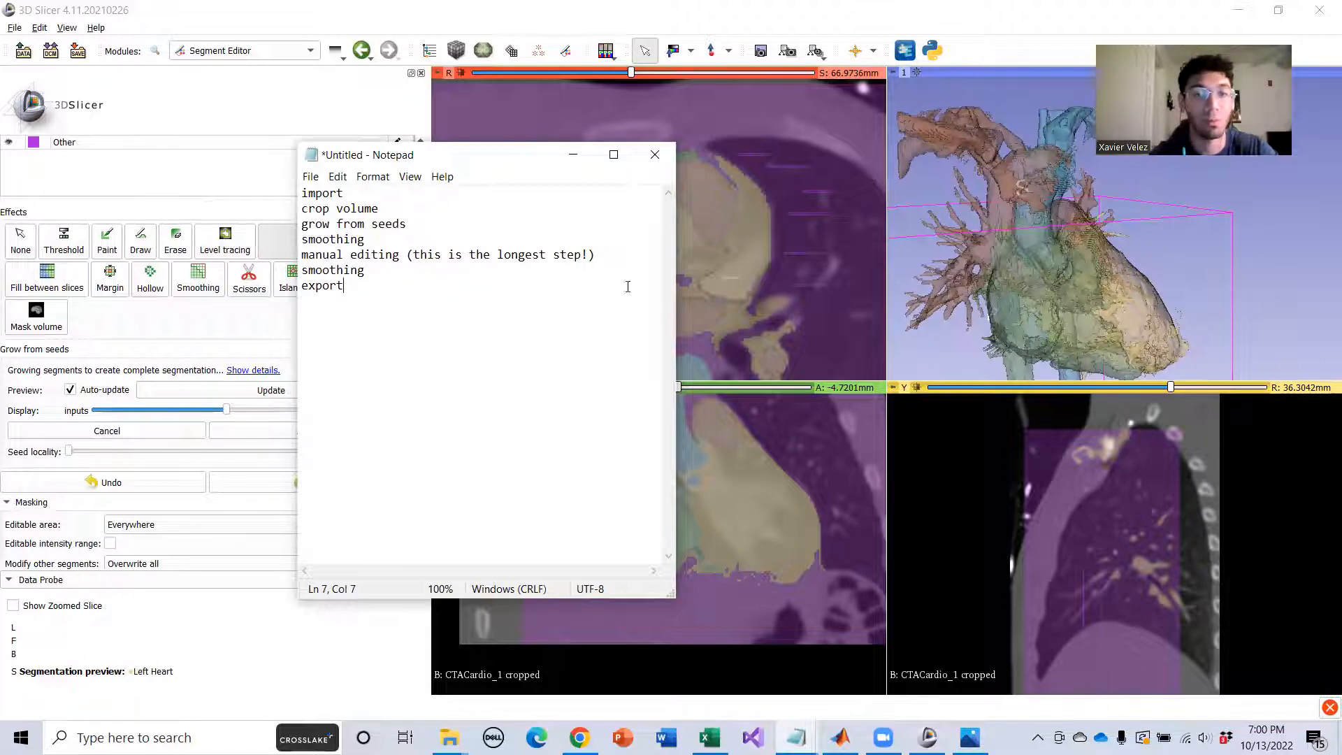
left_click_drag(614, 261, 314, 255)
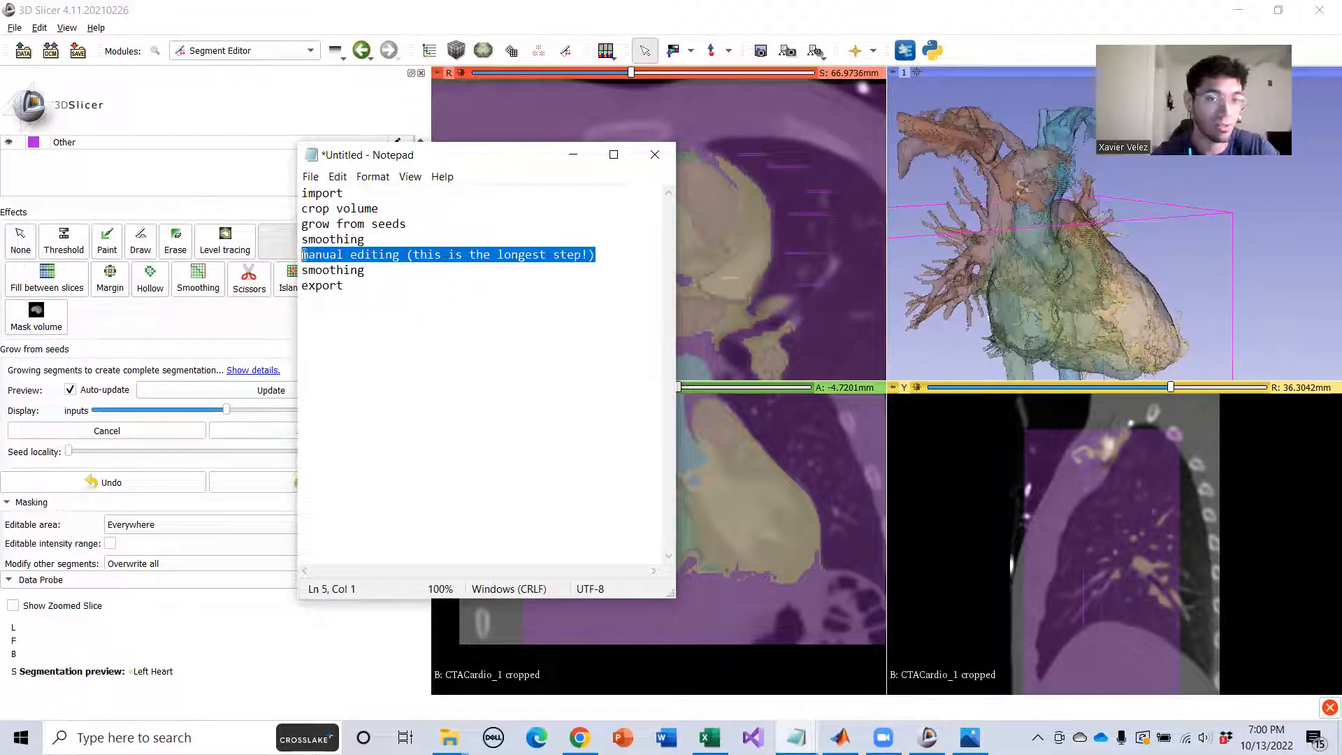
left_click(377, 283)
left_click_drag(547, 264, 622, 256)
left_click(299, 258)
left_click(626, 259)
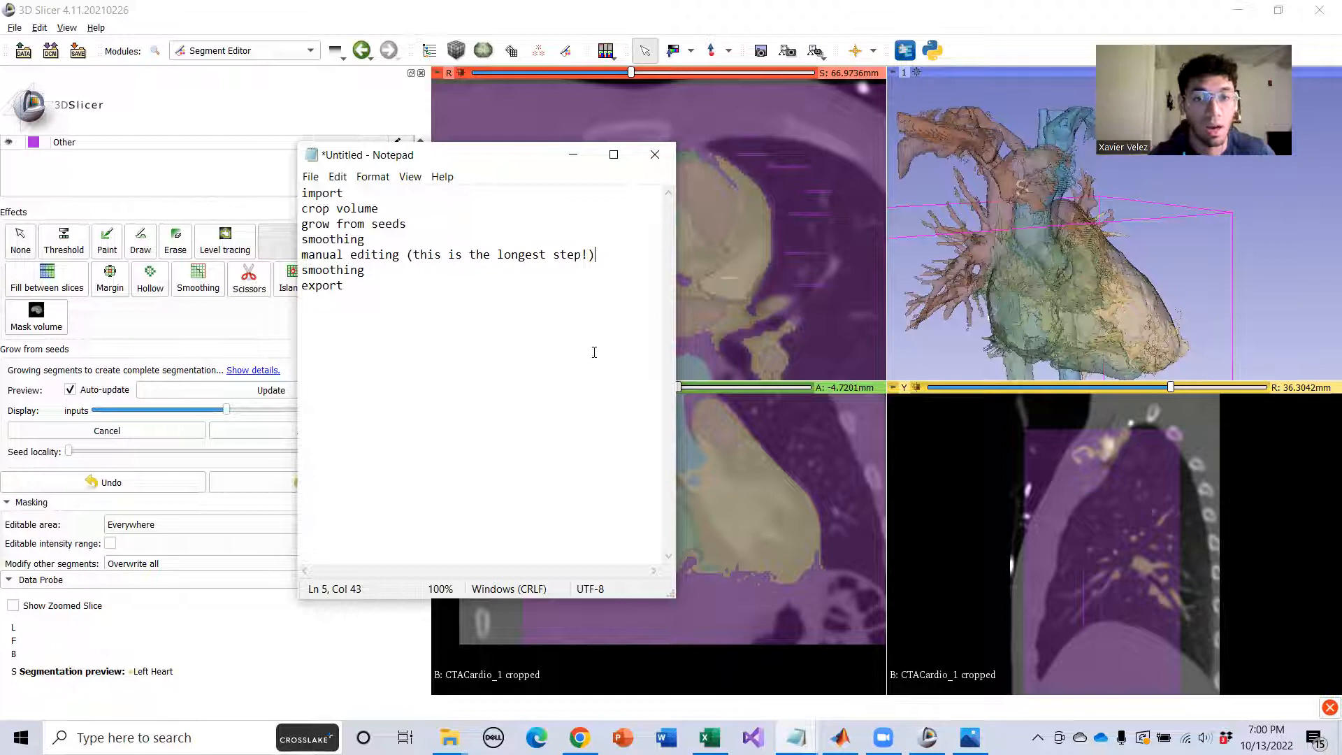
left_click_drag(511, 257, 288, 262)
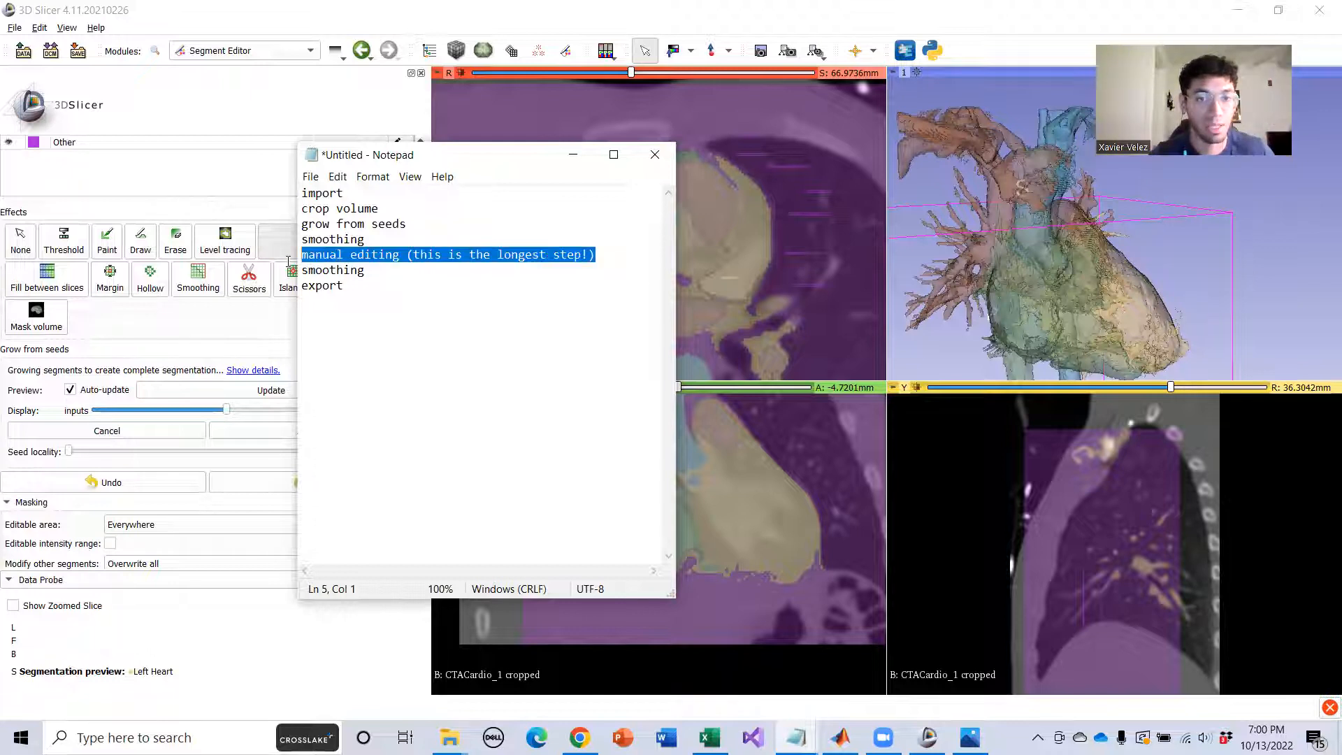
left_click(370, 274)
left_click(362, 296)
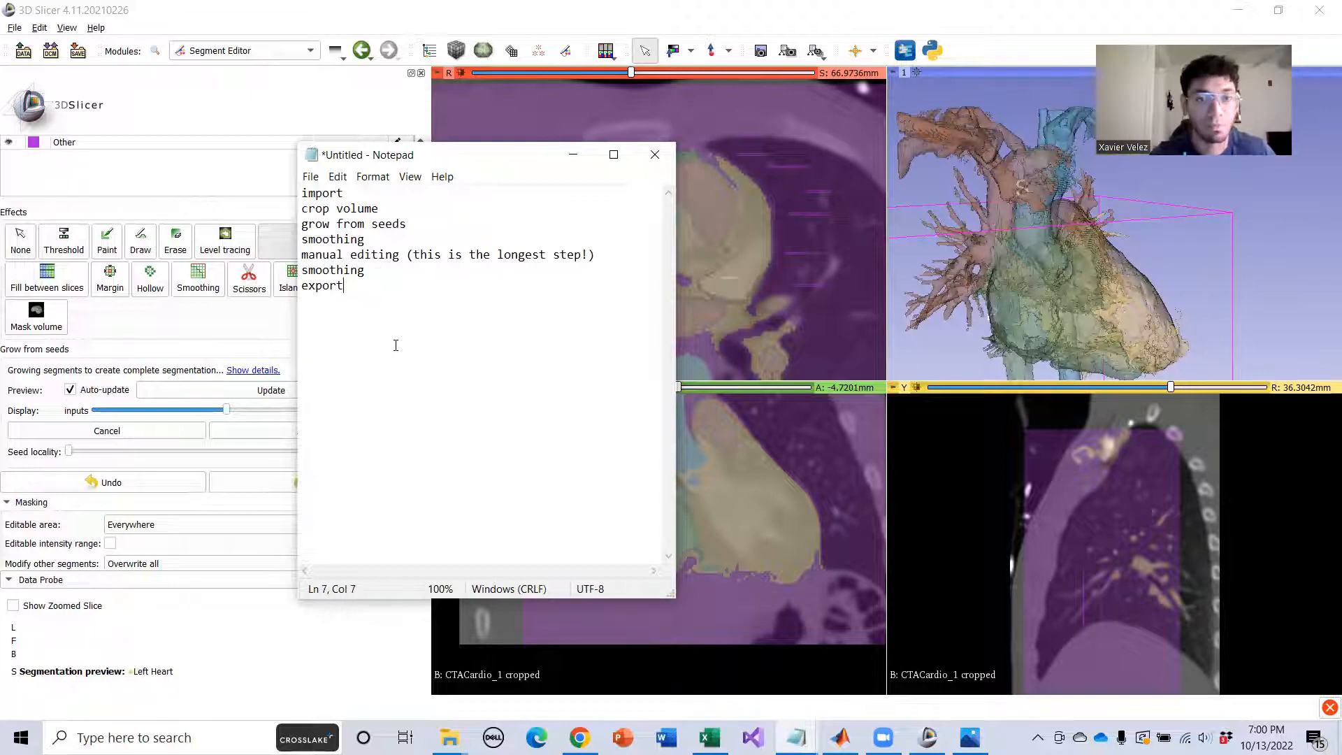
Return to 3D Slicer and examine the Left Heart segment beside the descending aorta in 3D and at the matching slice locations.
left_click(686, 266)
scroll(708, 318, "down", 2)
scroll(692, 301, "down", 10)
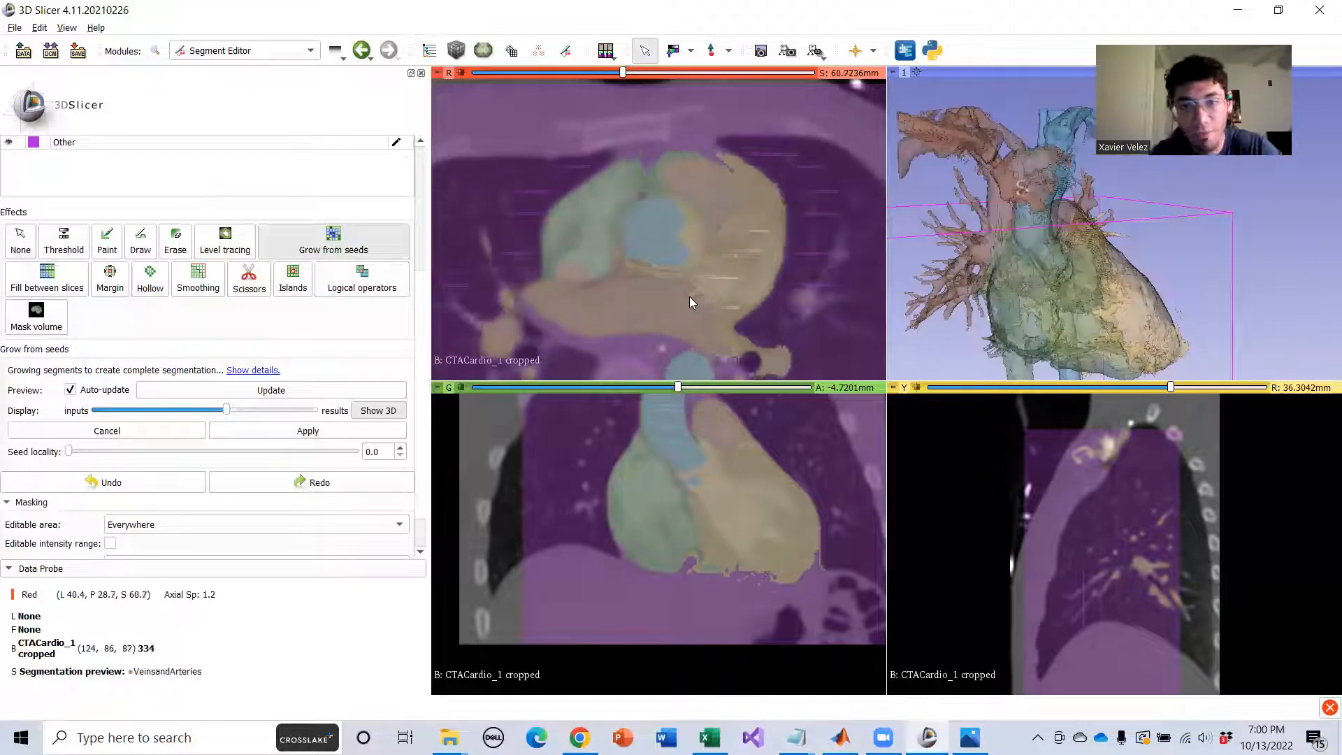
left_click_drag(1179, 262, 1214, 282)
scroll(1078, 263, "up", 1)
scroll(1167, 268, "up", 6)
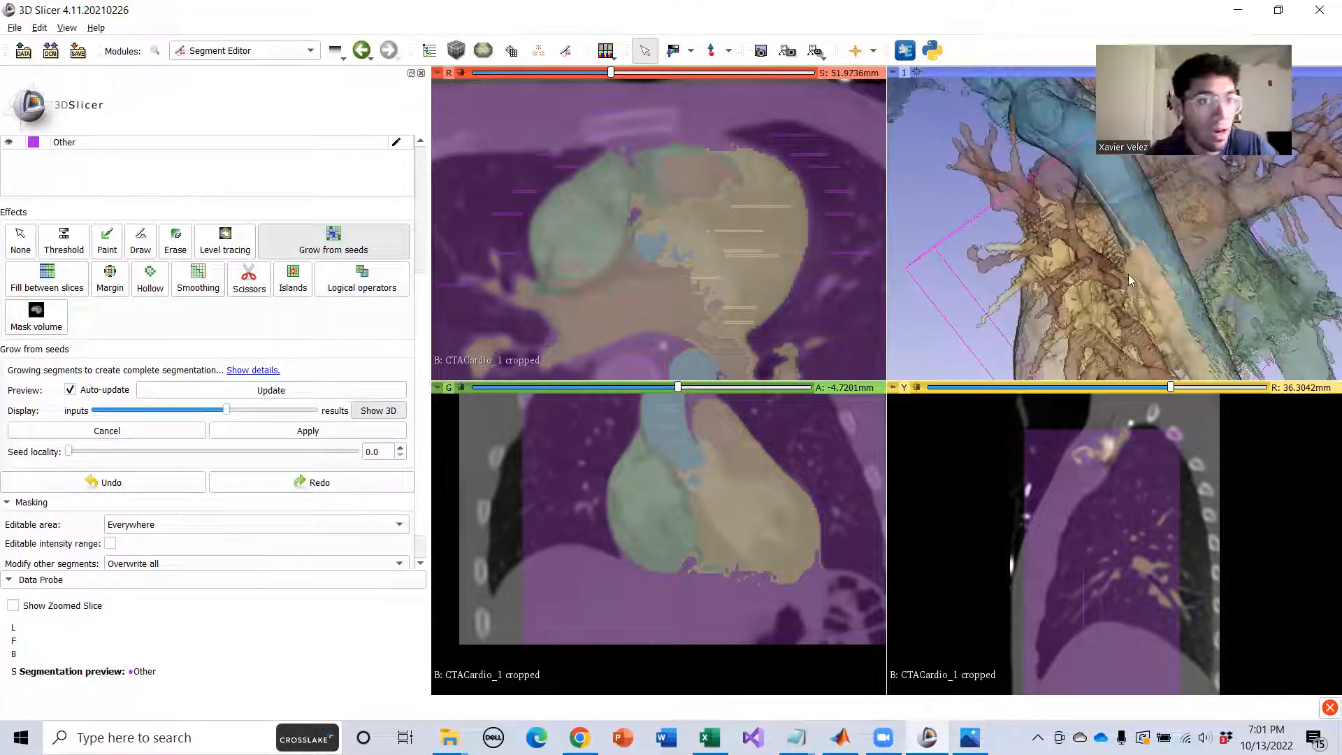
scroll(132, 275, "up", 5)
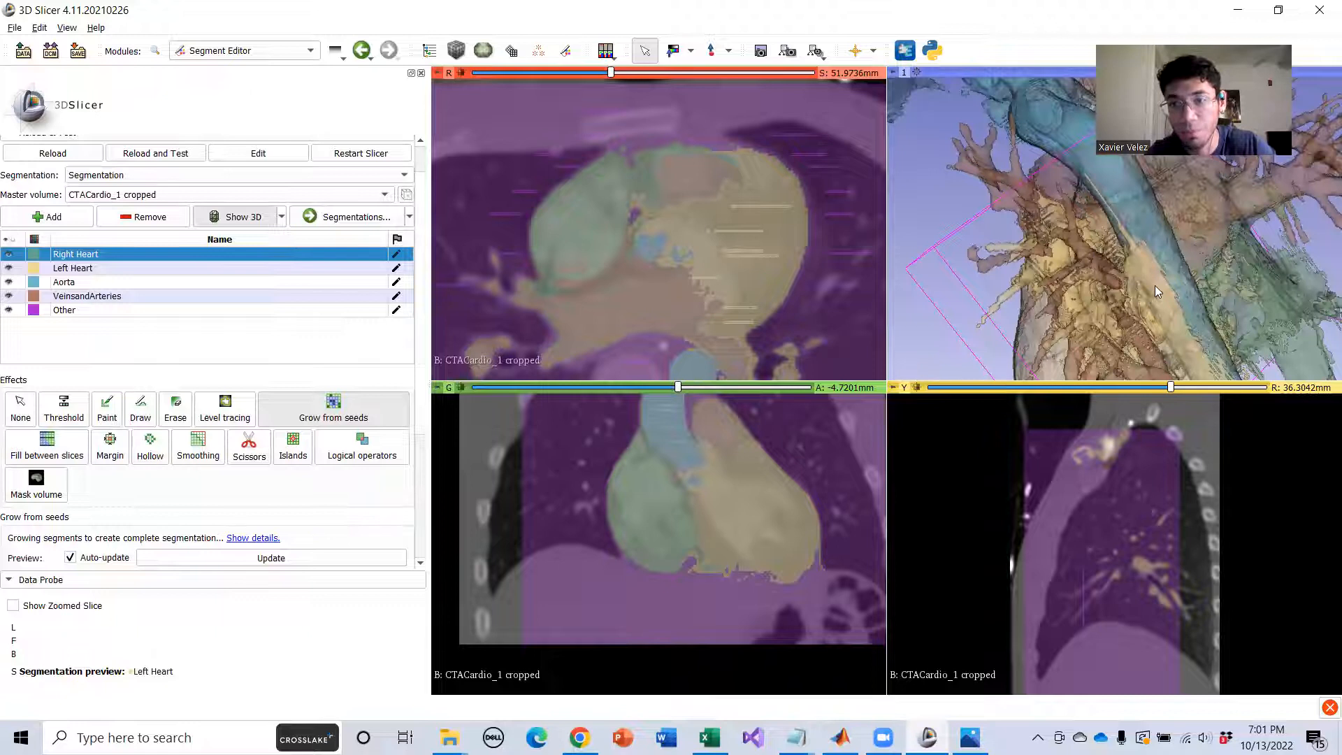
key("shift")
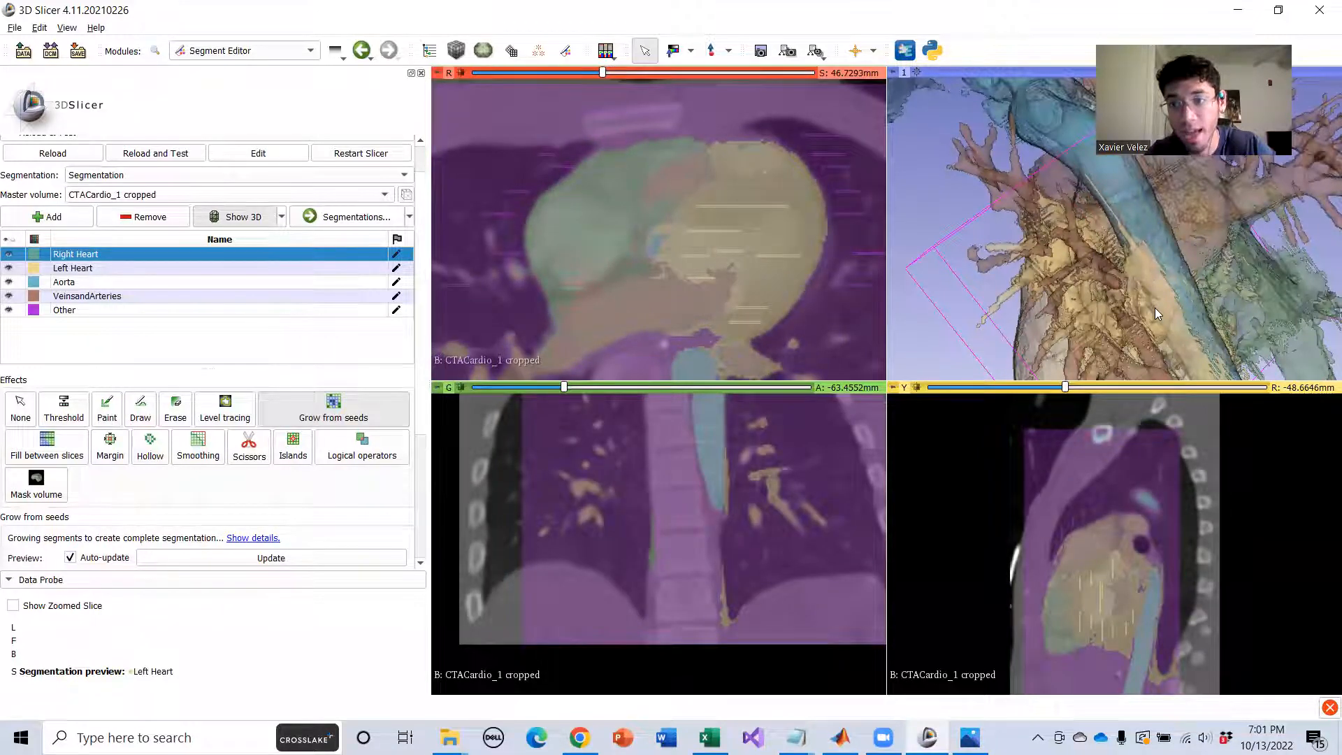
key("shift")
key("shift")
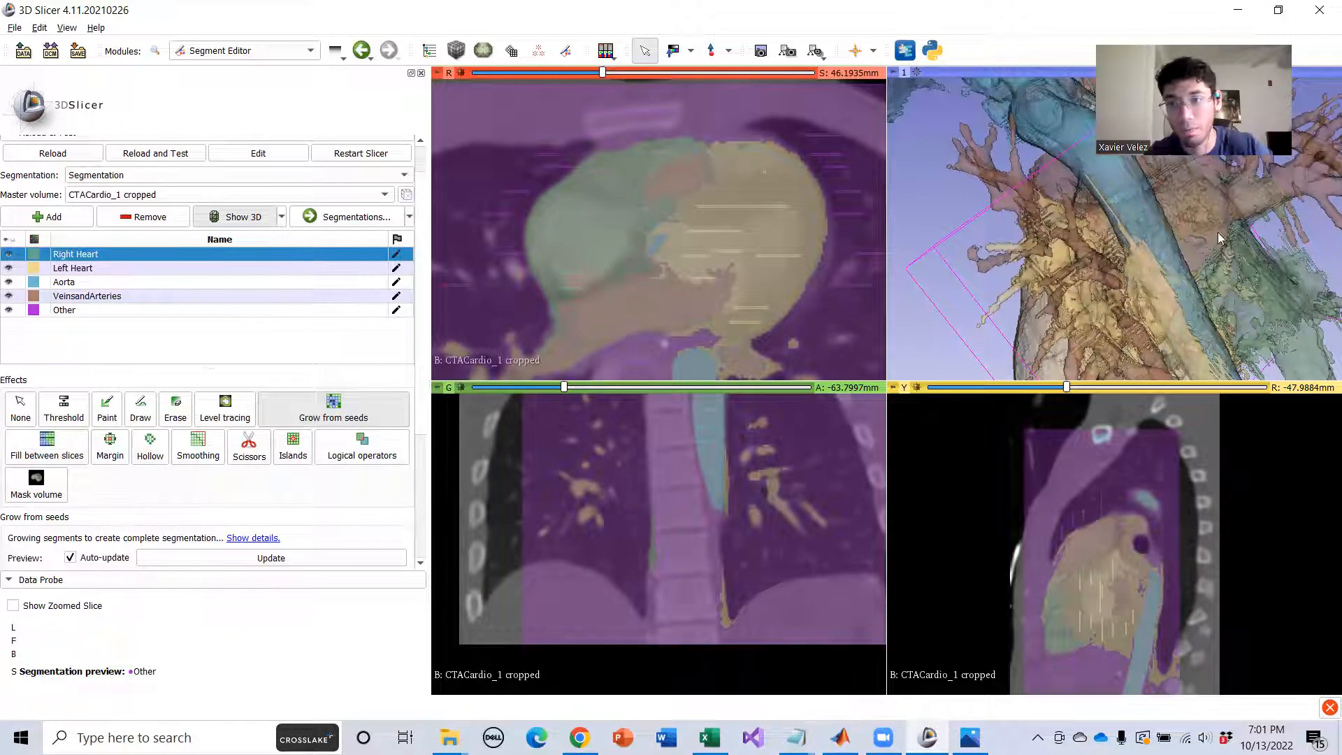
Examine the Right Heart and Left Heart surfaces in 3D, jumping the slices to the surface points, and come back to the descending aorta.
left_click_drag(968, 308, 1073, 302)
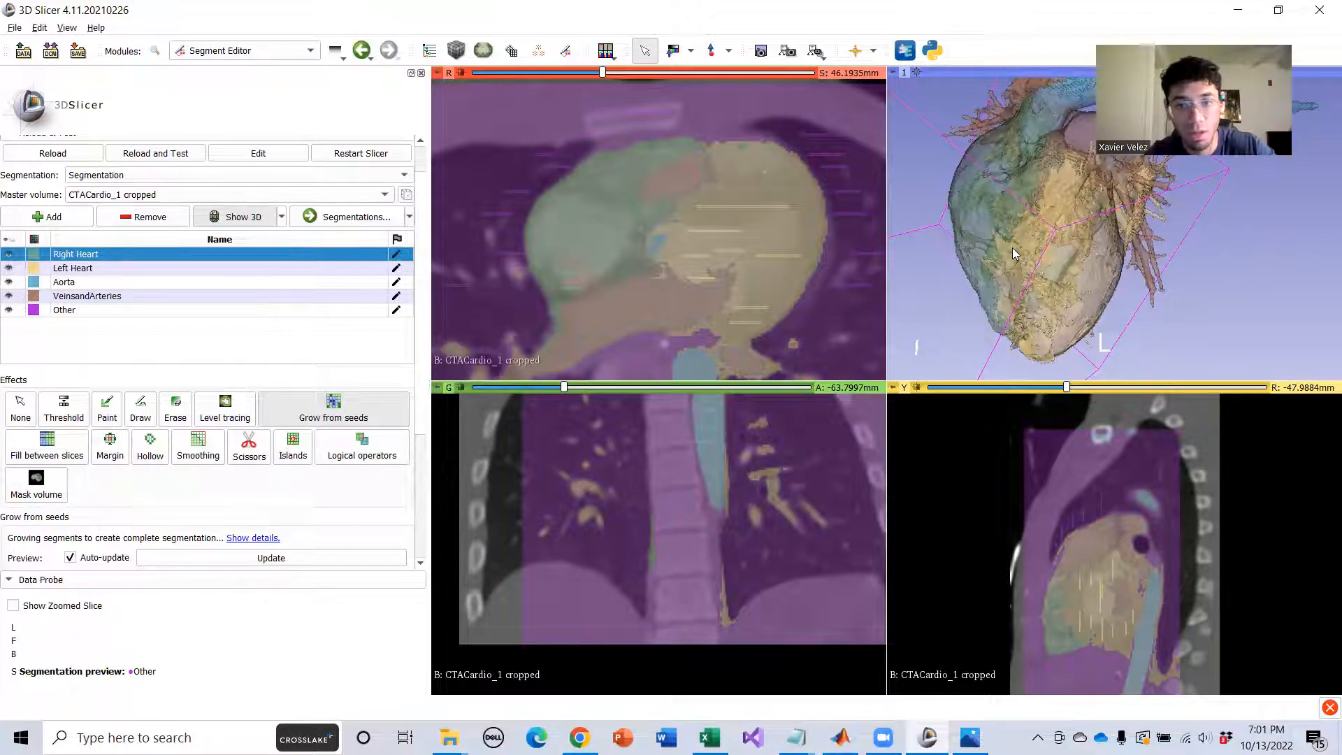
key("shift")
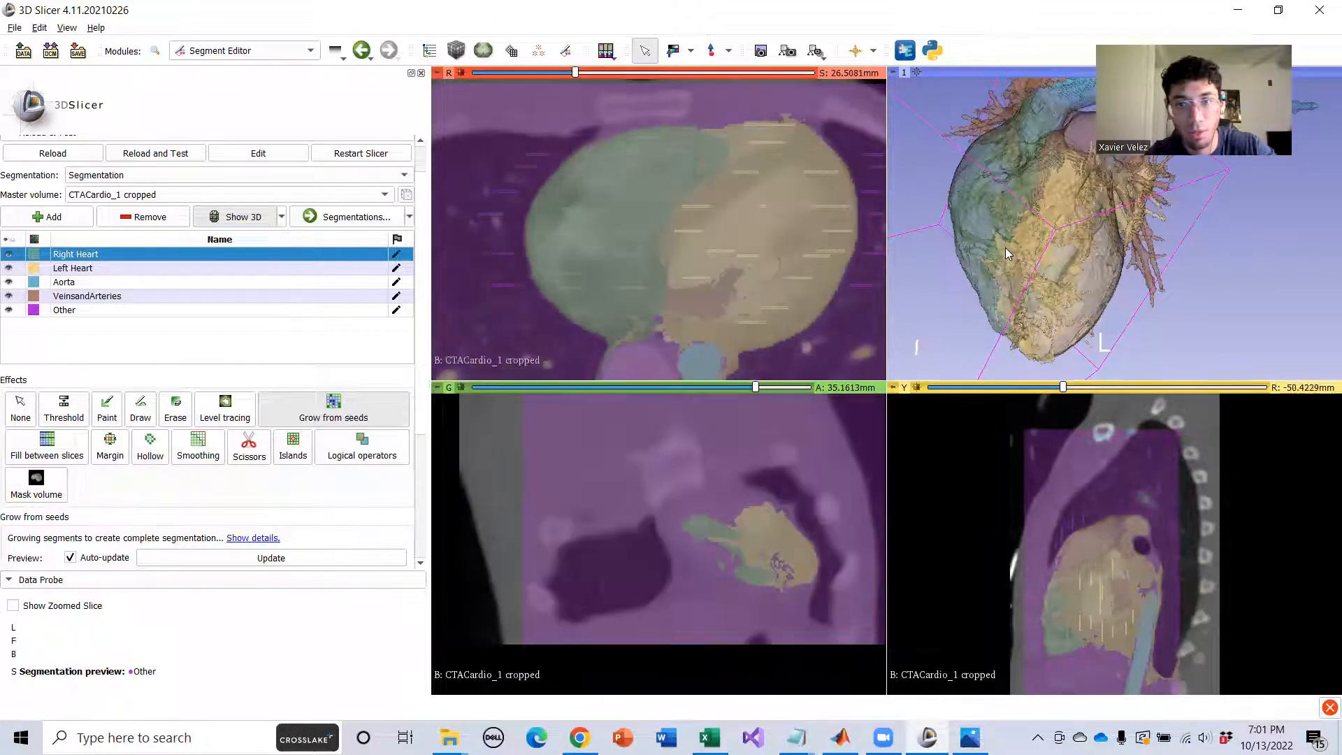
key("shift")
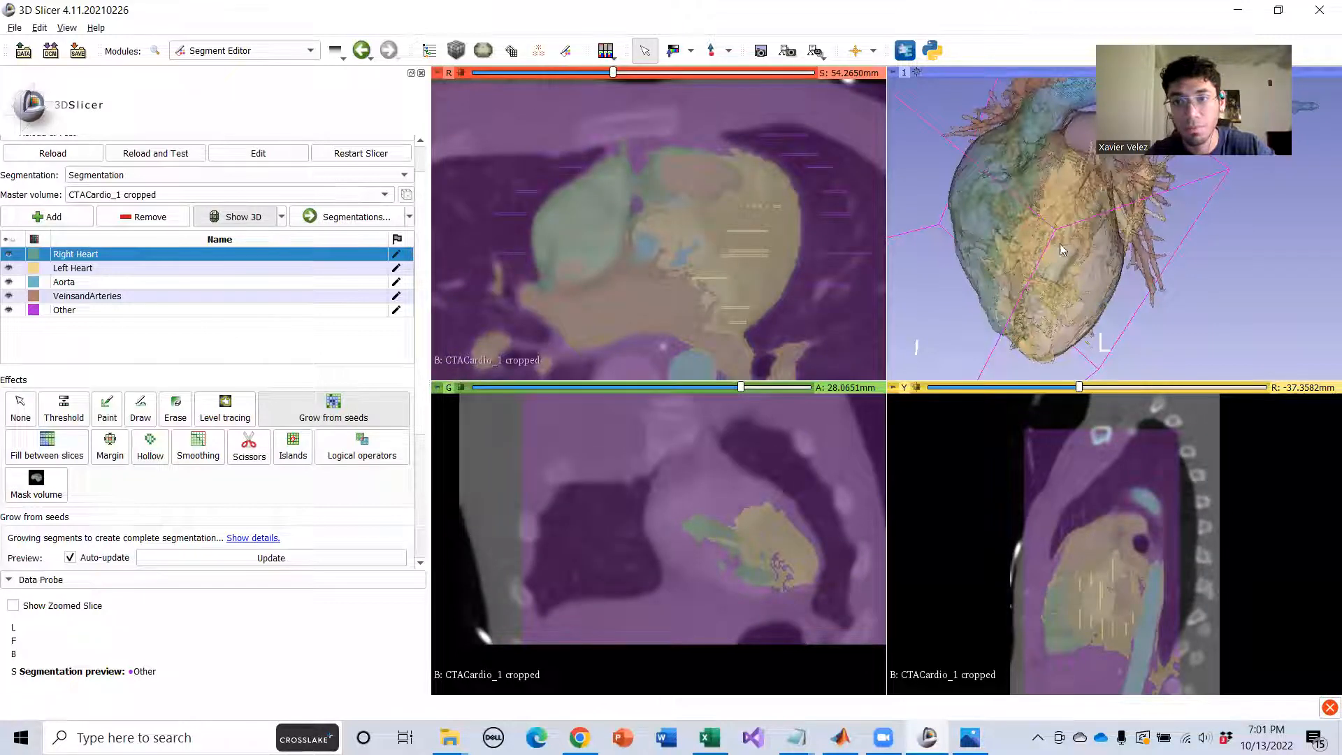
key("shift")
left_click_drag(1069, 273, 990, 258)
left_click_drag(1136, 246, 1093, 263)
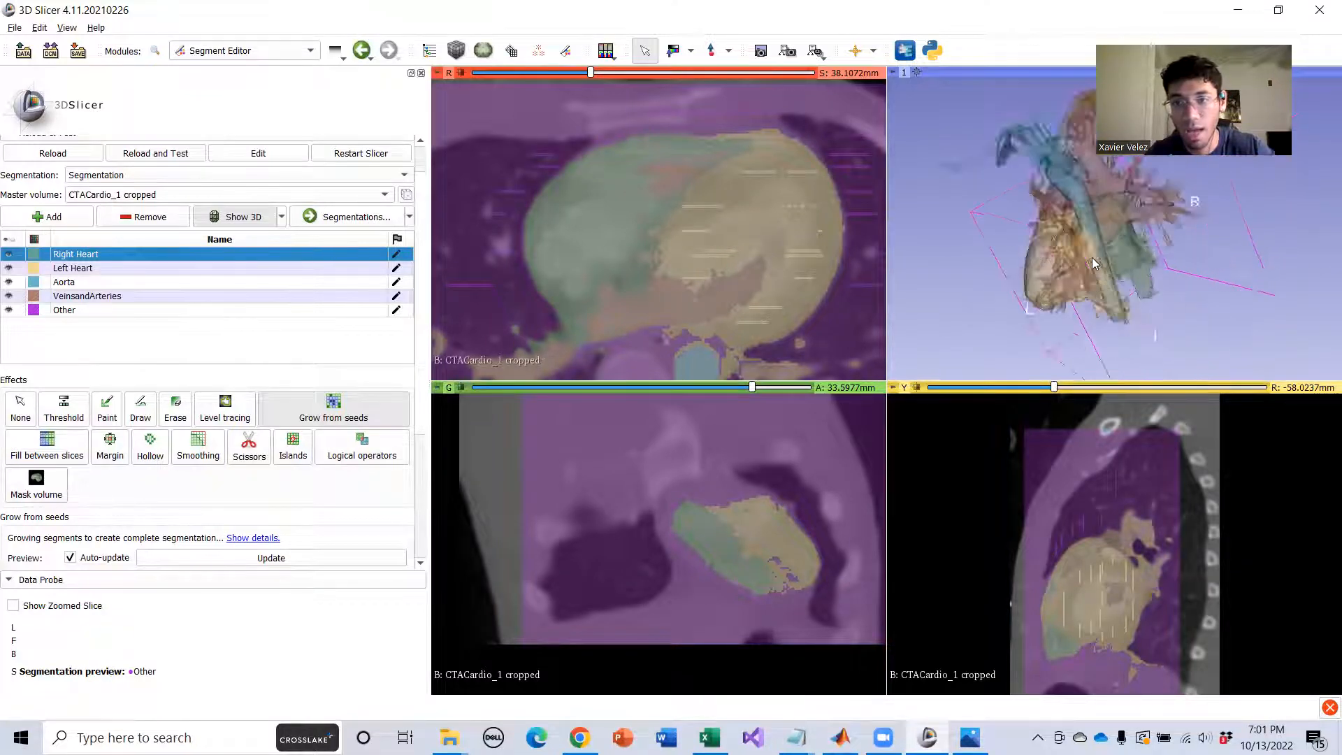
scroll(1093, 262, "up", 5)
key("shift")
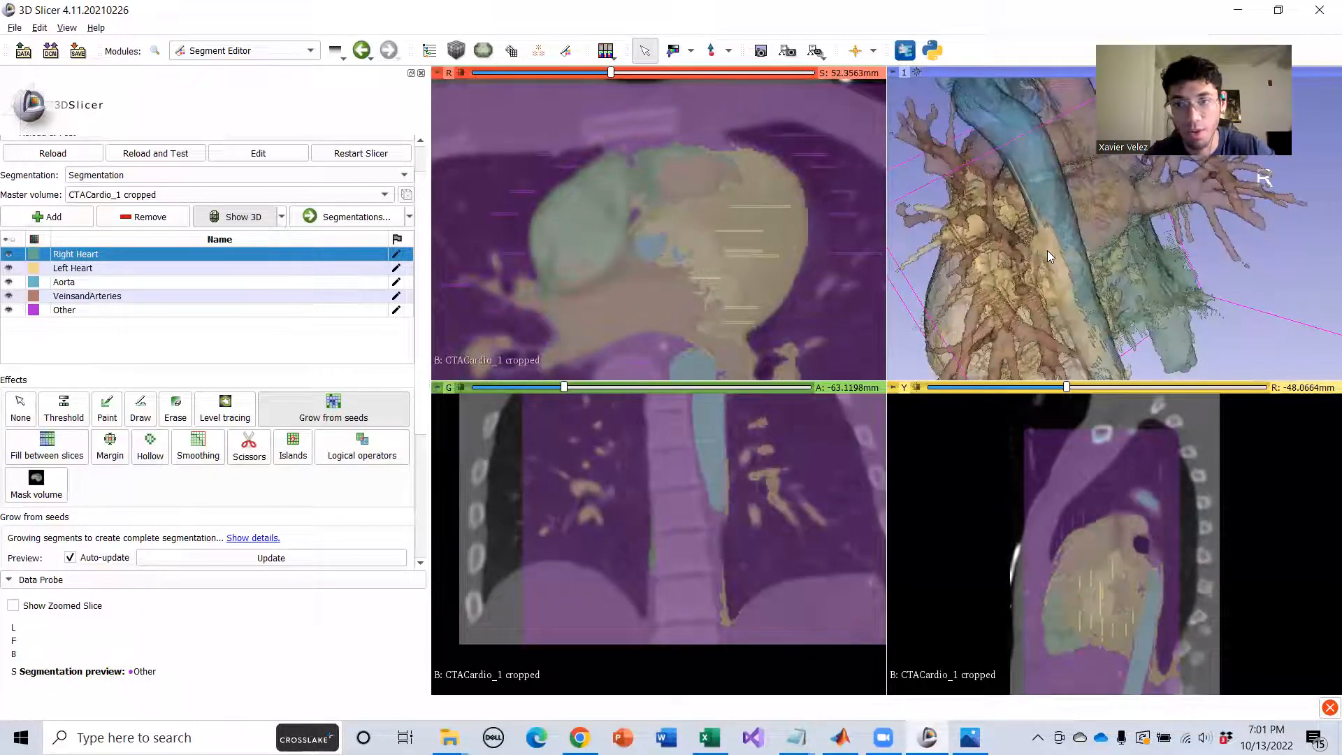
Review the axial slices around the aortic root and along the descending aorta to check the Aorta and Left Heart boundaries.
scroll(680, 245, "down", 5)
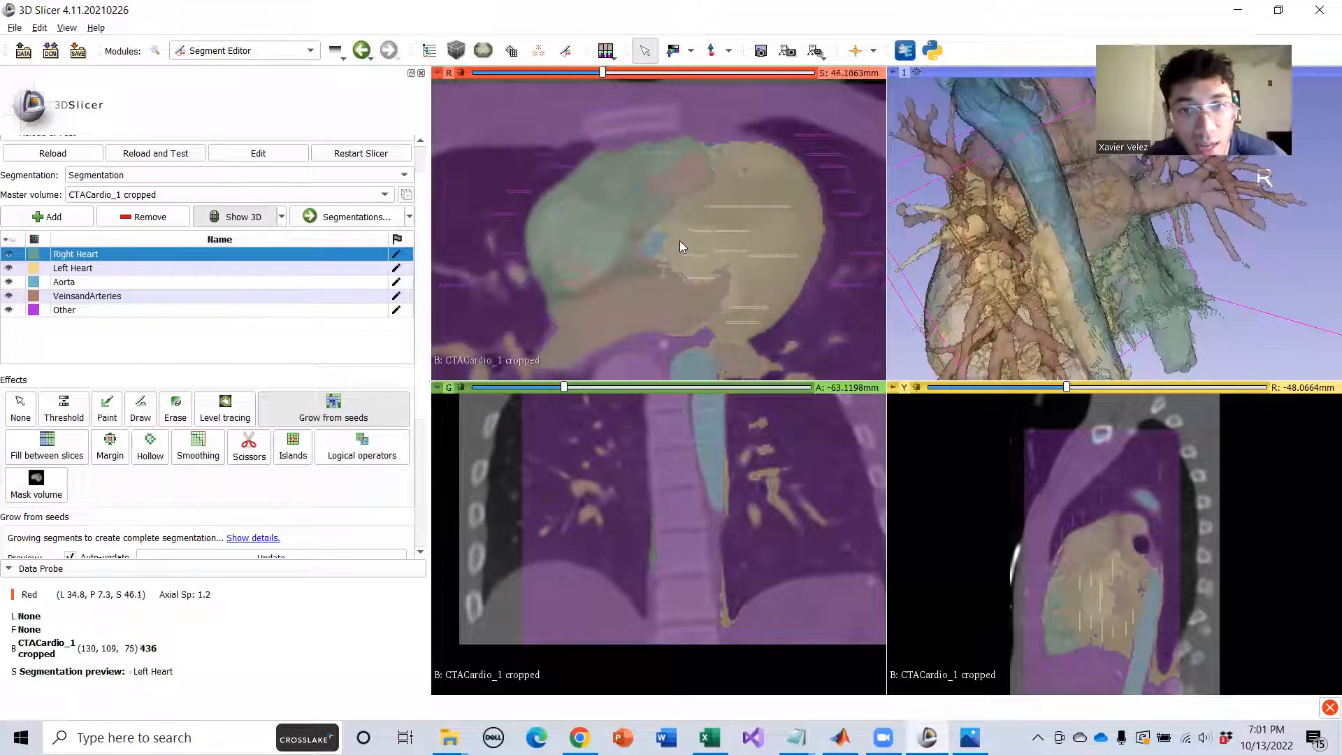
scroll(681, 240, "up", 15)
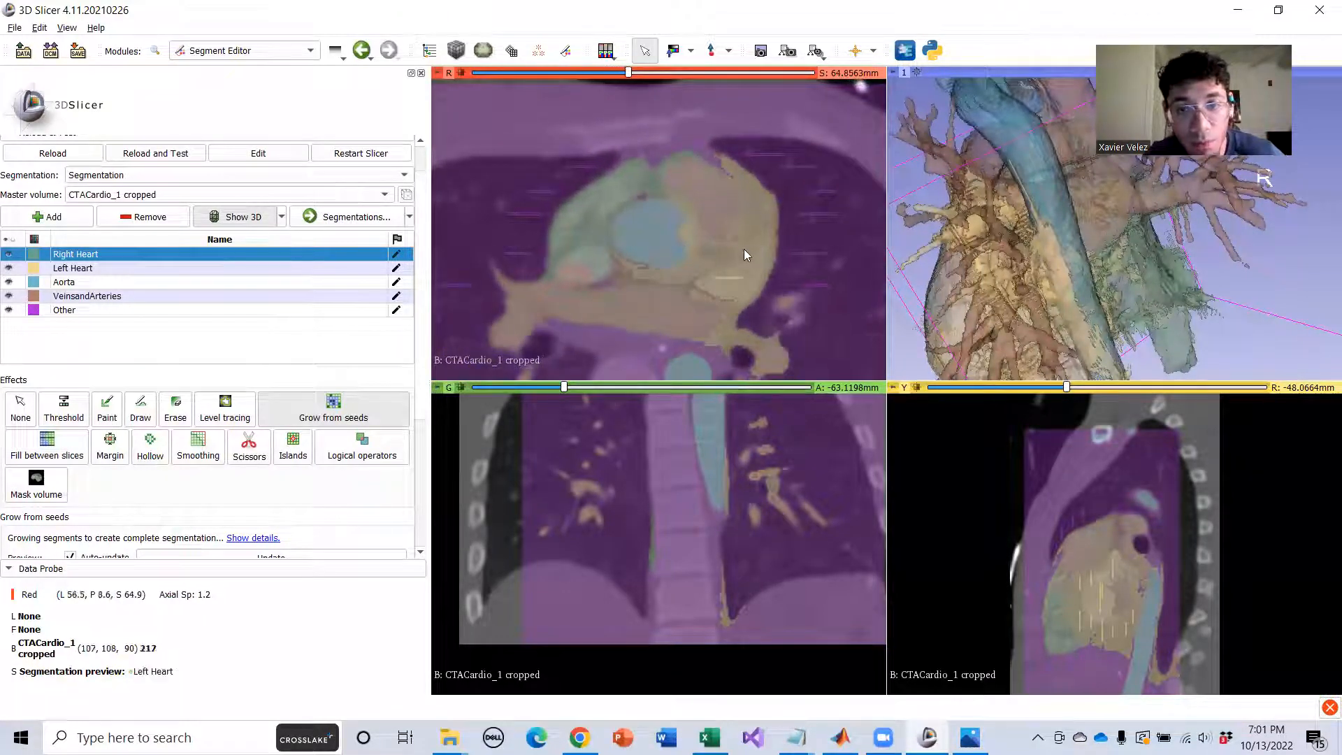
scroll(685, 251, "down", 13)
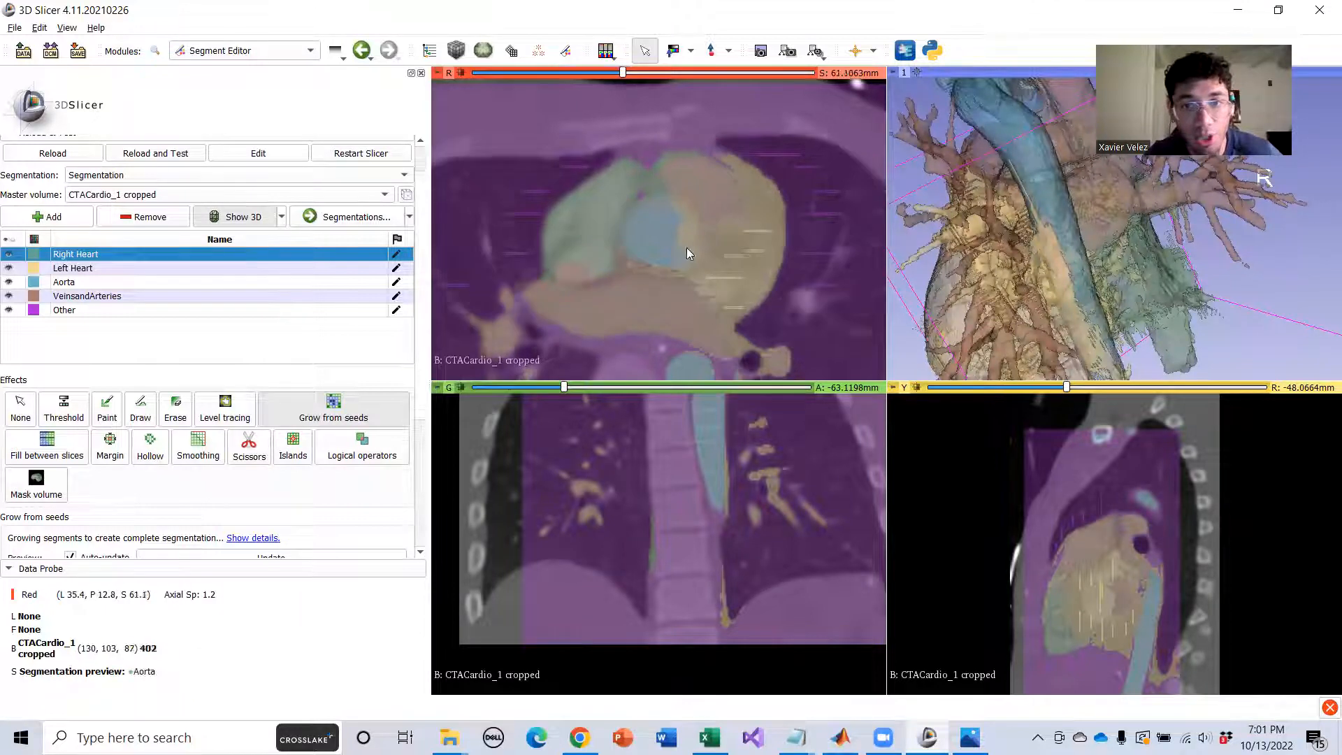
scroll(675, 241, "up", 10)
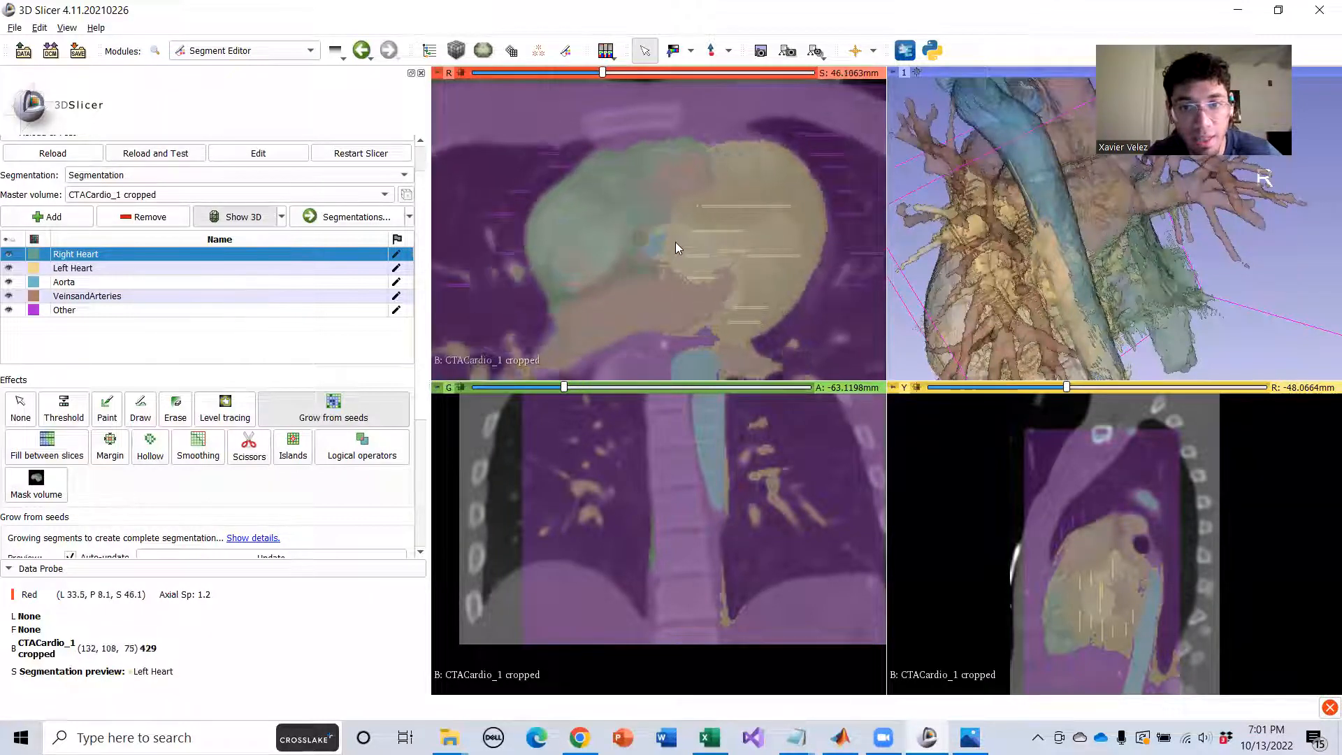
scroll(674, 242, "up", 4)
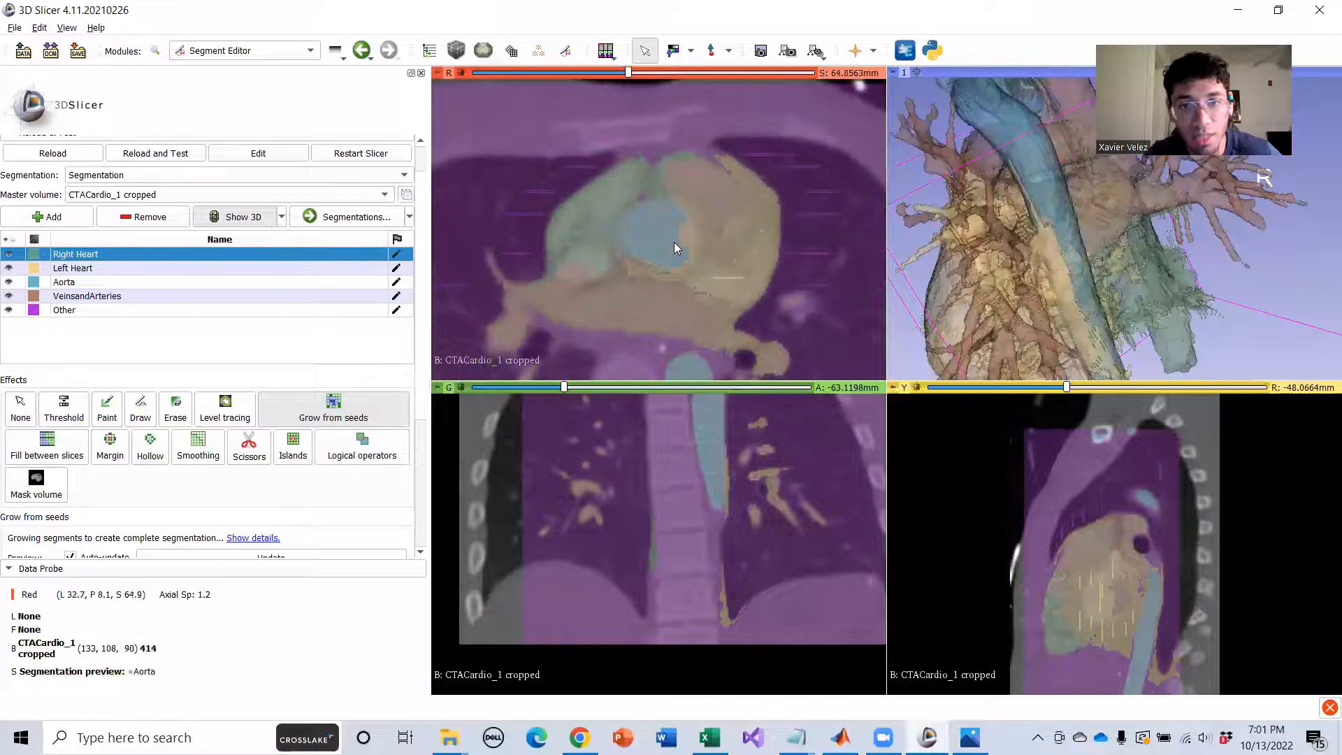
scroll(687, 293, "down", 20)
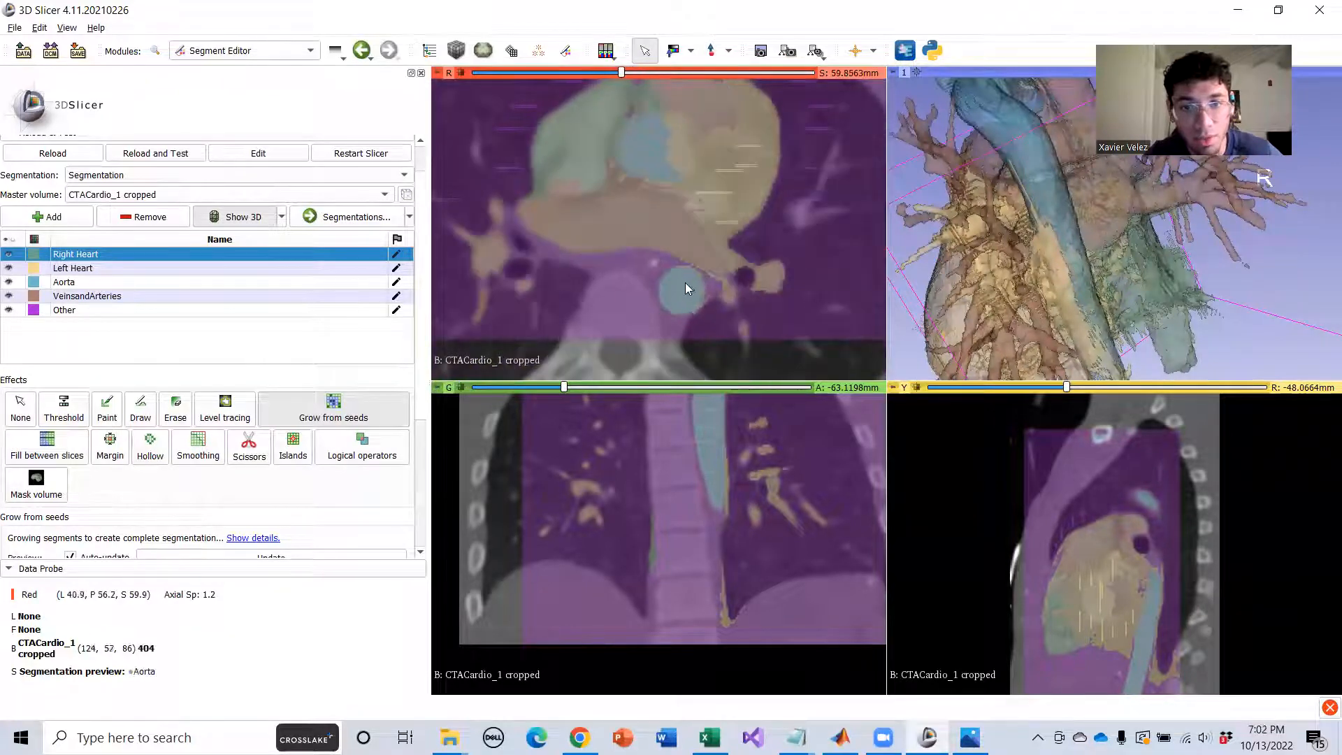
scroll(685, 293, "down", 13)
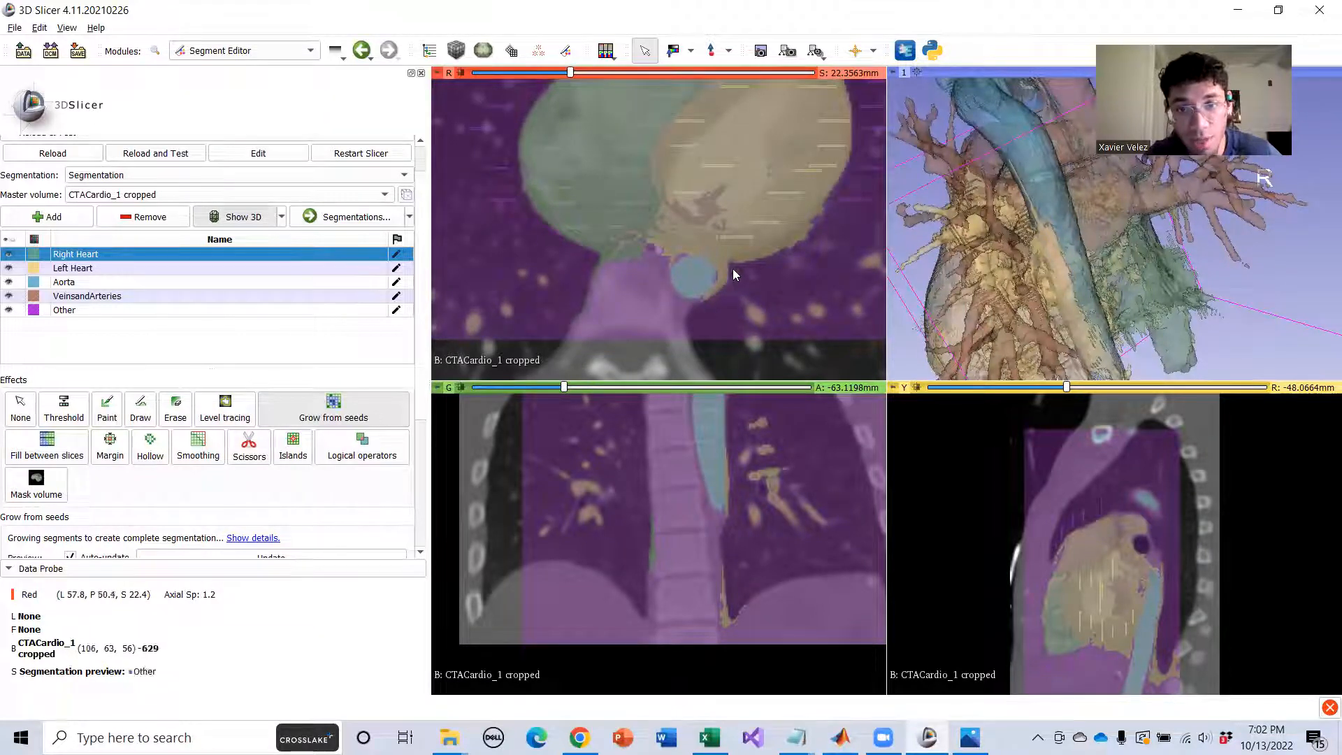
scroll(717, 292, "down", 8)
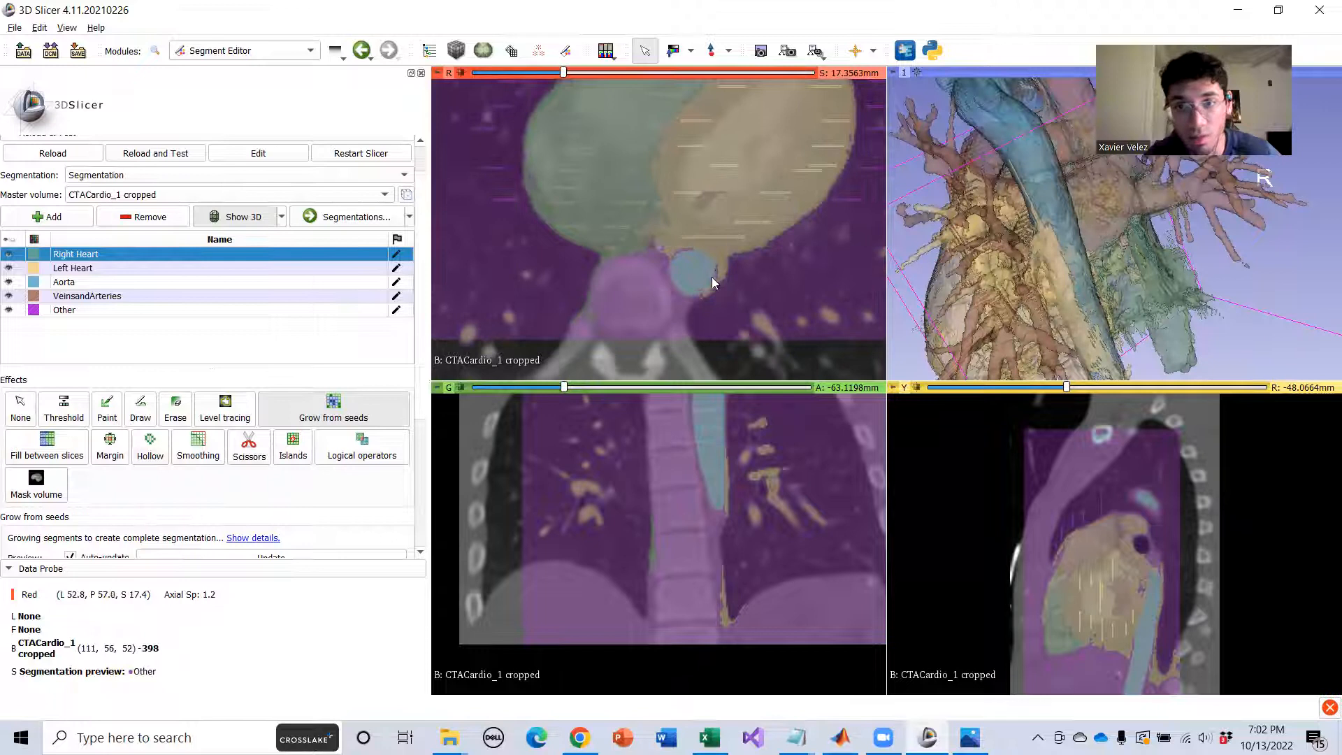
scroll(712, 279, "up", 13)
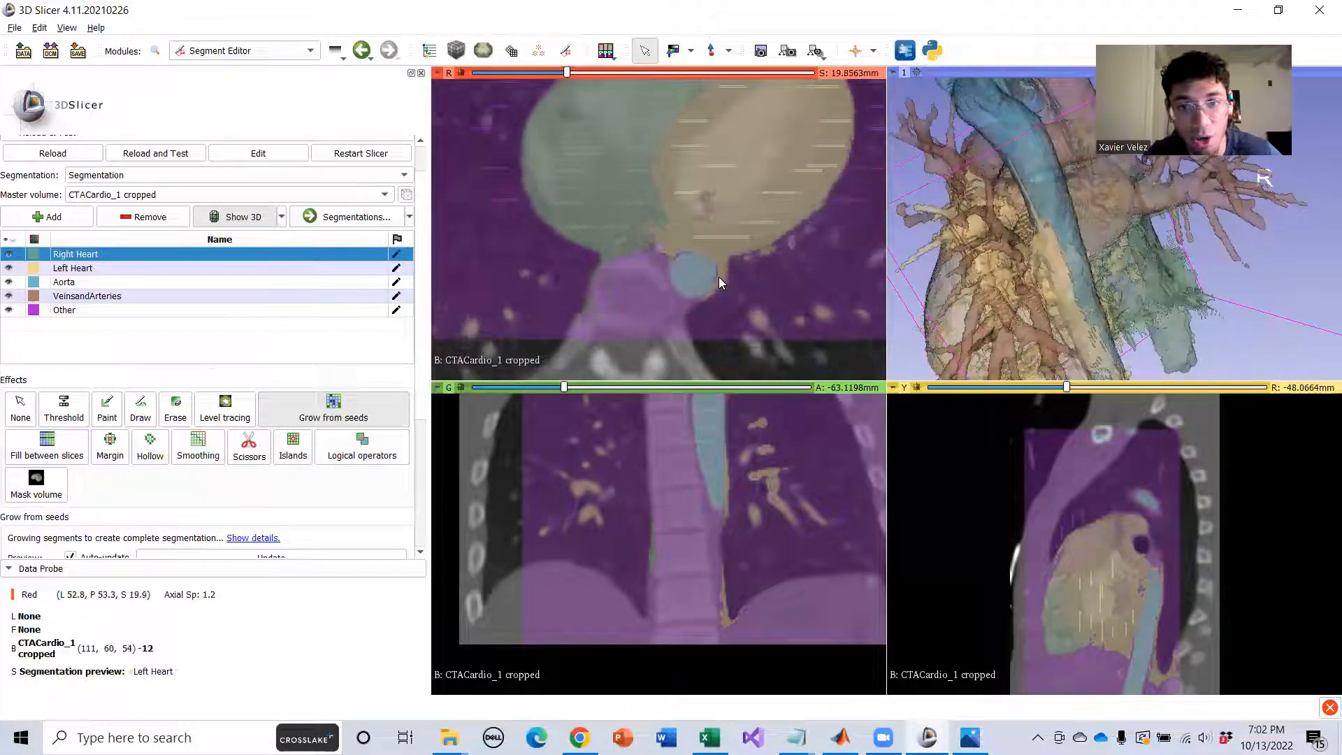
scroll(720, 282, "up", 11)
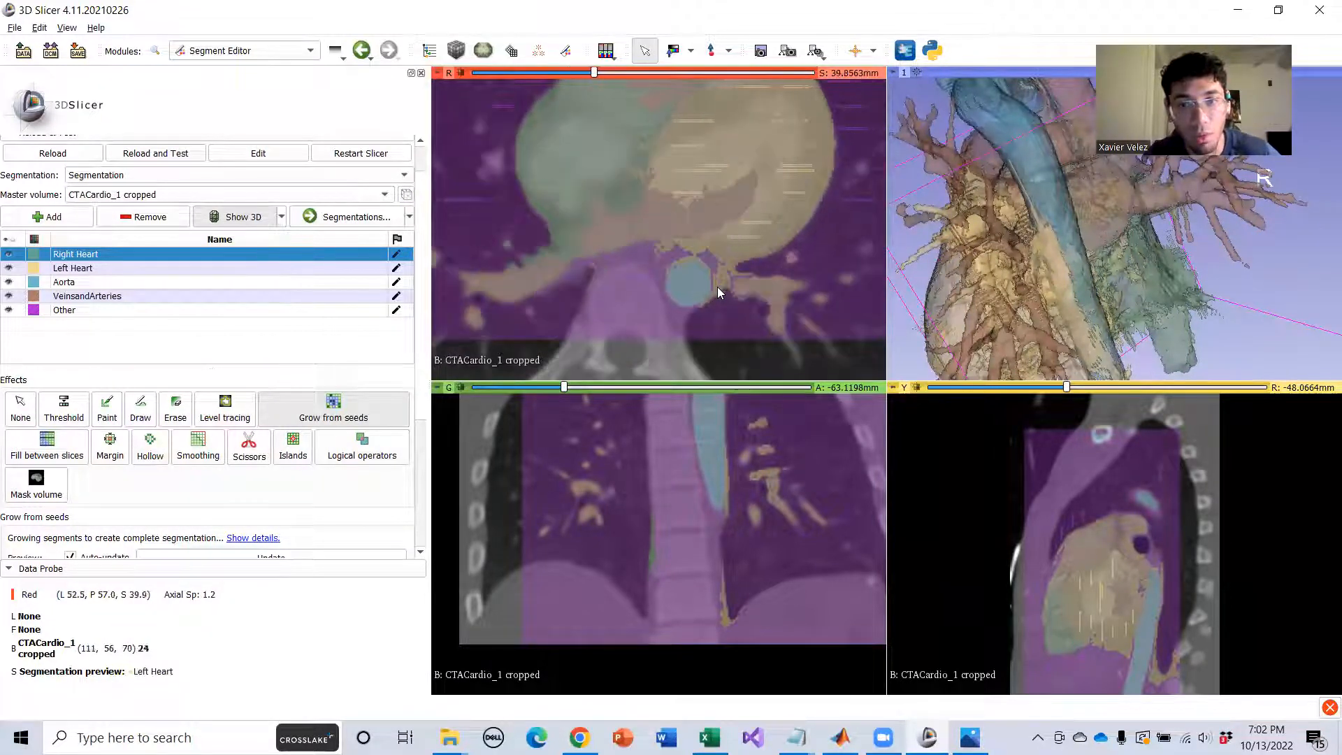
scroll(716, 289, "down", 3)
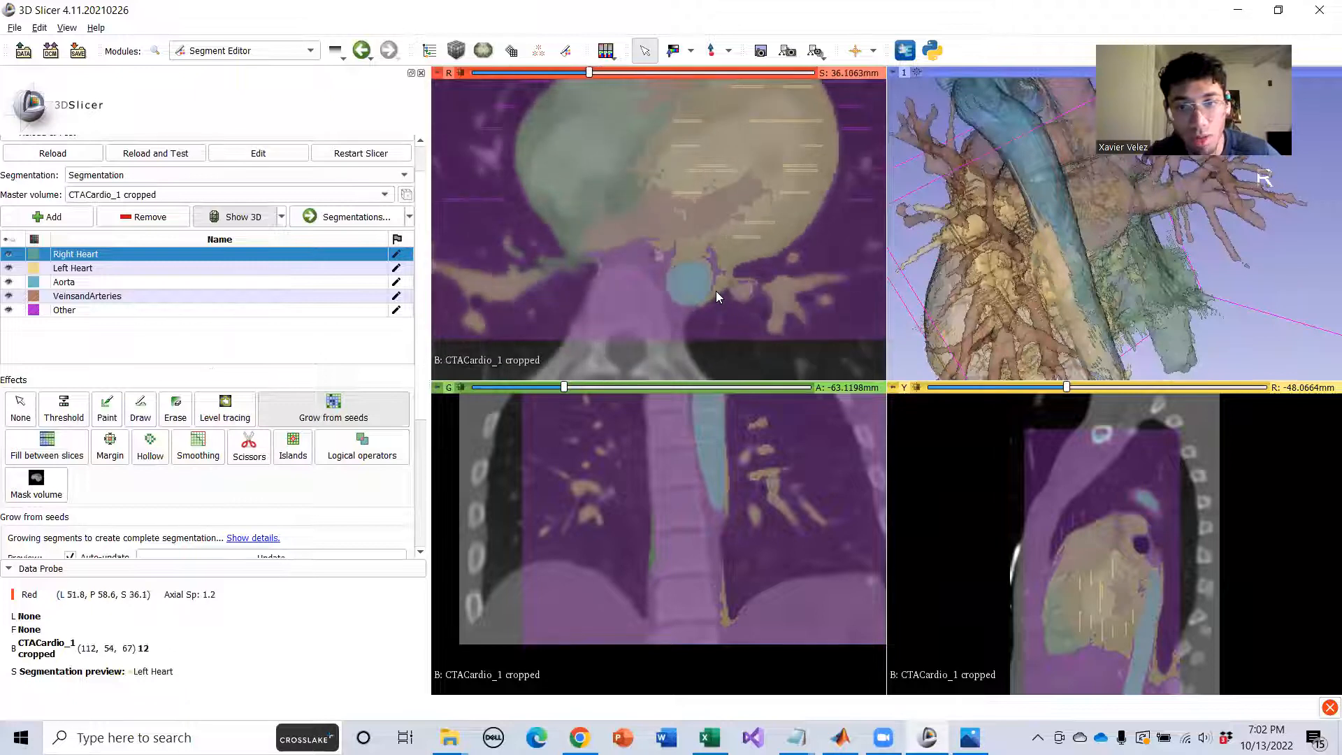
Paint Other seeds with a 4% brush over the vessel branch beside the descending aorta on the axial slice at S 38.6 mm.
left_click(103, 315)
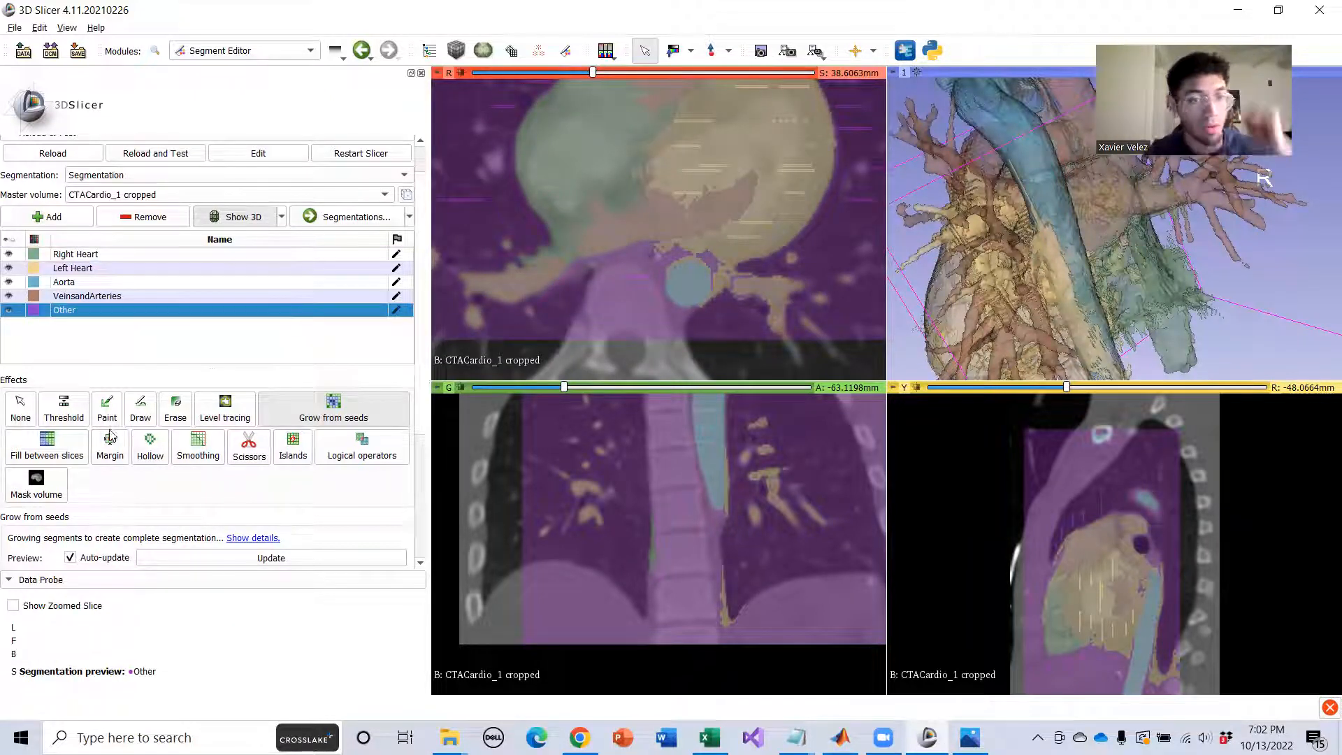
left_click(107, 407)
scroll(773, 317, "down", 2, "shift")
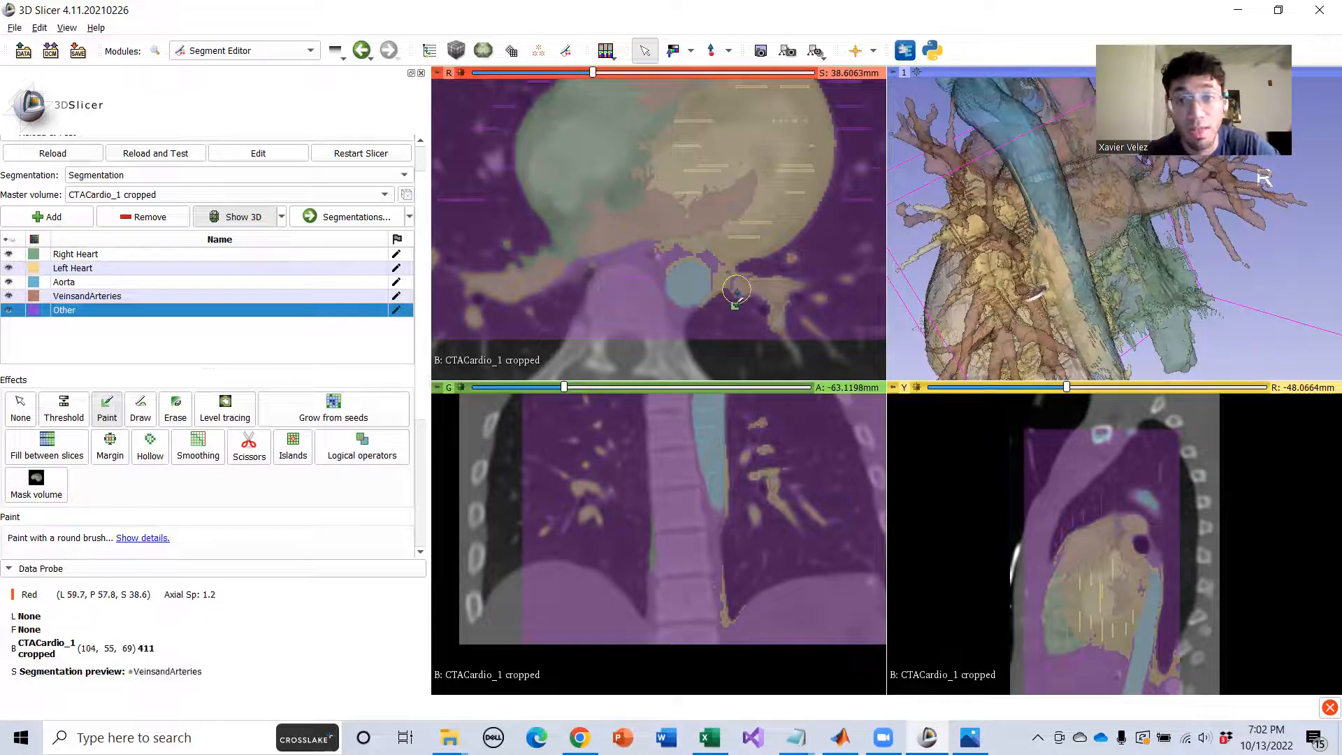
scroll(737, 290, "down", 1, "shift")
scroll(777, 308, "up", 1, "shift")
left_click_drag(777, 308, 757, 298, "shift")
scroll(758, 298, "up", 3, "ctrl")
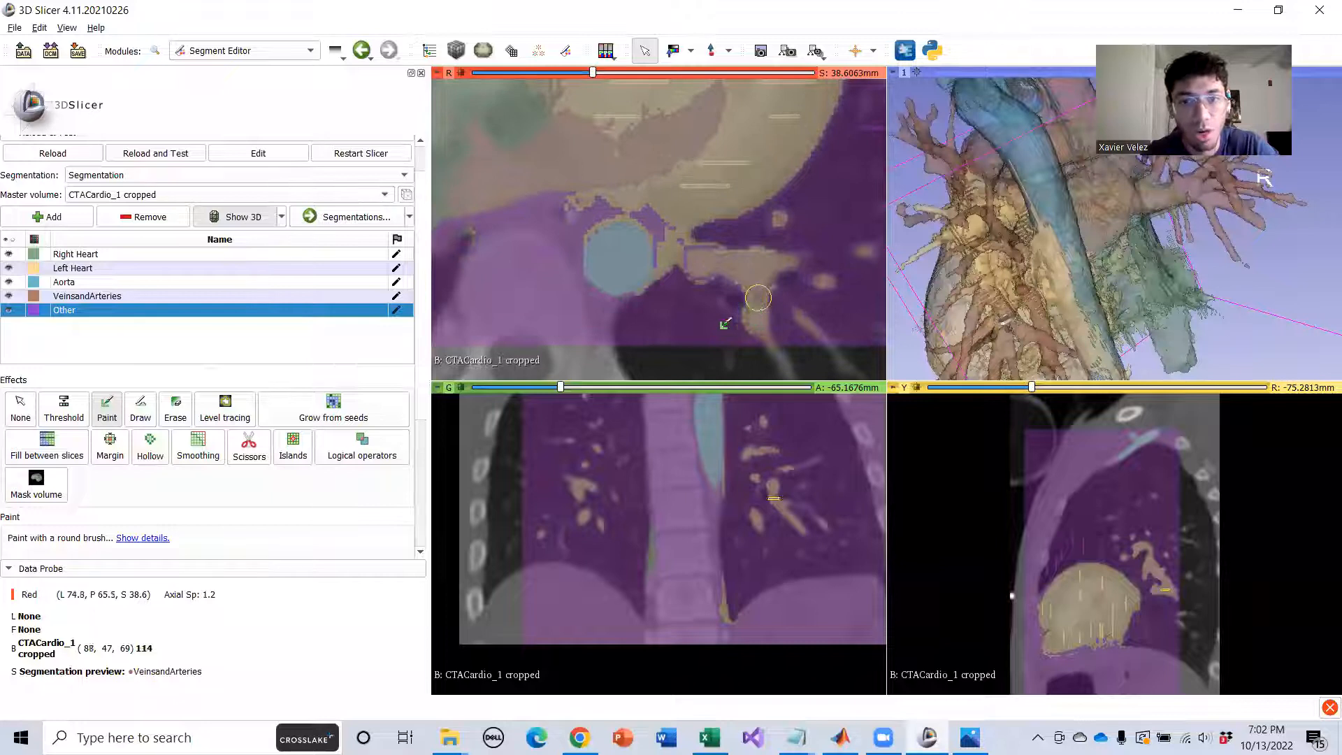
scroll(804, 334, "up", 1, "shift")
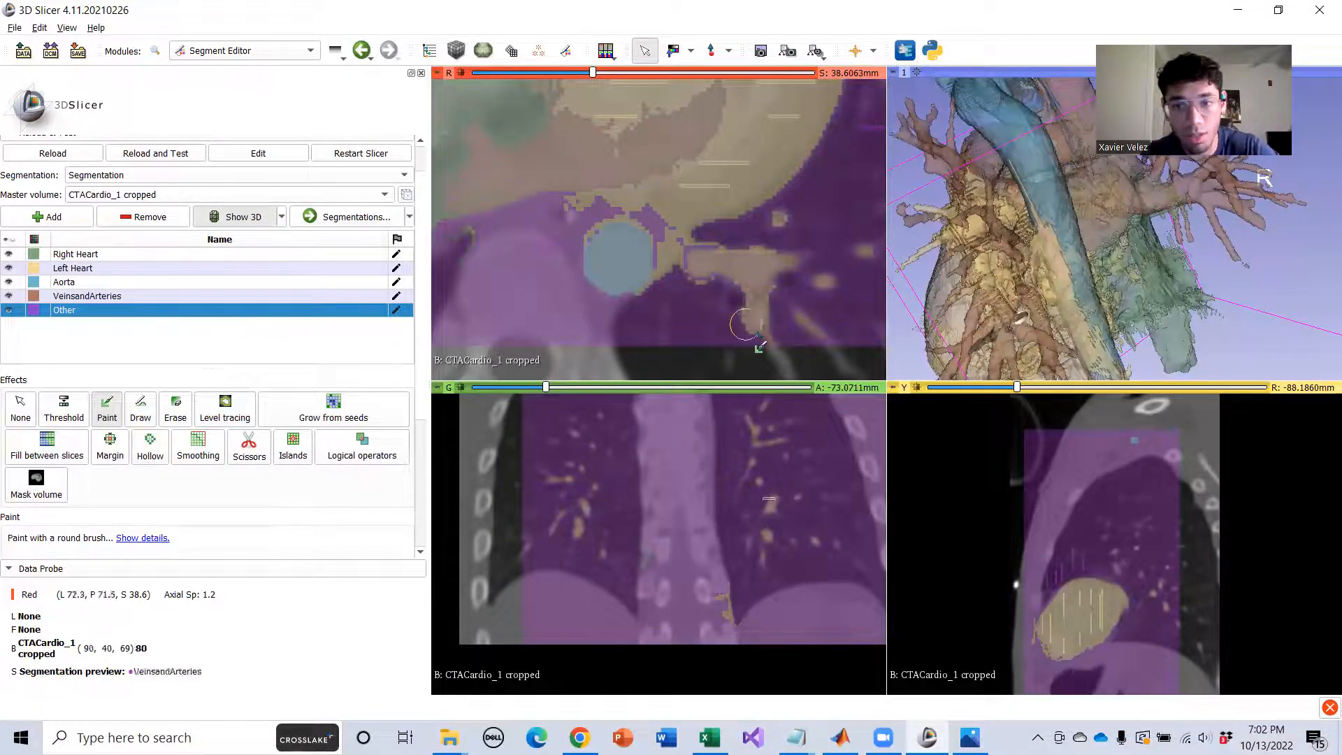
mouse_move(716, 272)
left_mouse_down()
mouse_move(677, 258)
mouse_move(663, 297)
mouse_move(783, 299)
left_mouse_up()
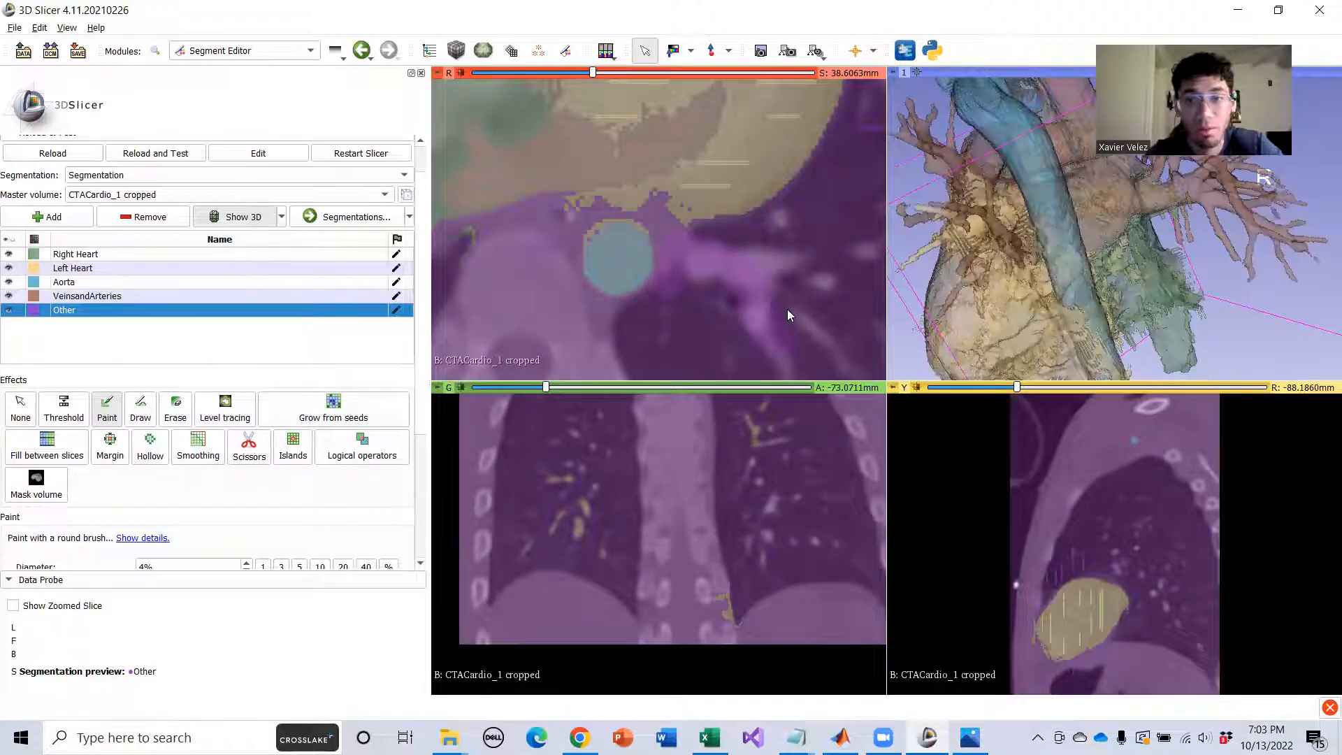
Paint Other seeds over the stray Left Heart strip beside the lower descending aorta on the axial slice at S -26.4 mm.
scroll(1060, 244, "down", 2)
left_click_drag(1136, 272, 1108, 275)
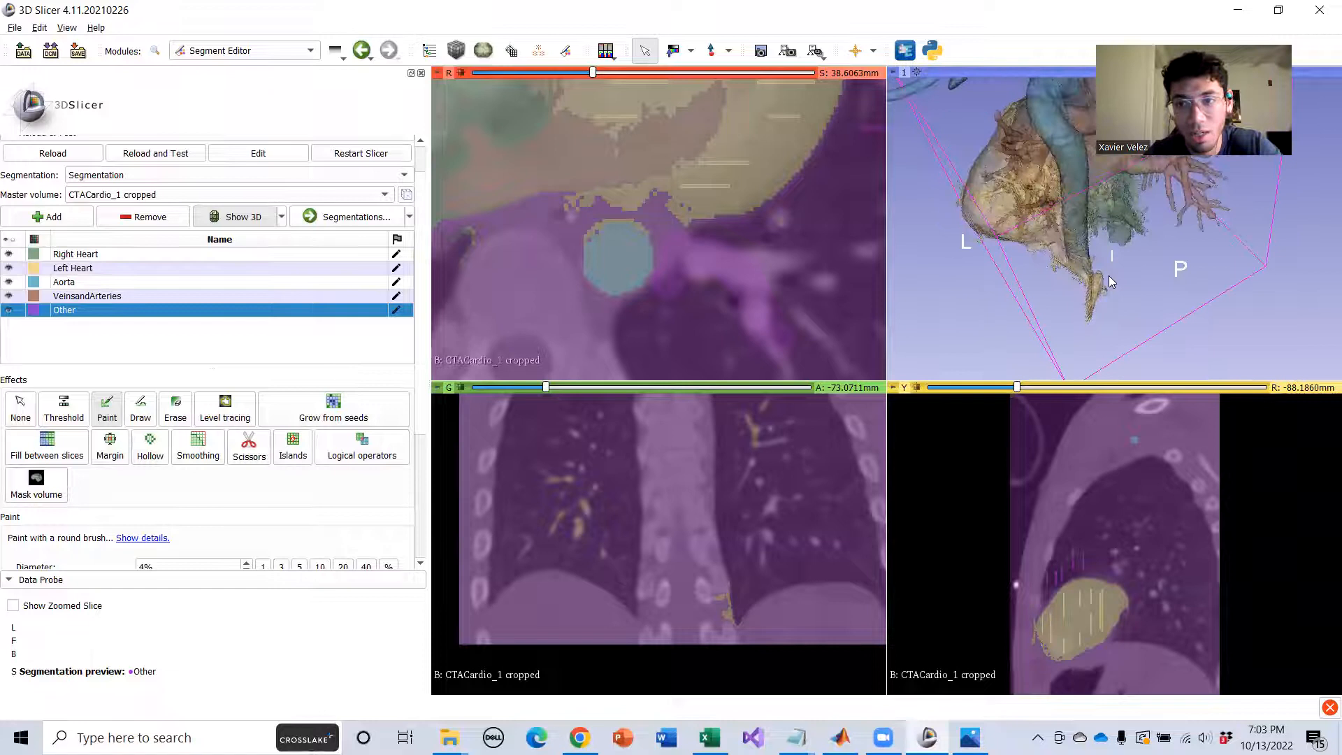
scroll(688, 287, "down", 2)
scroll(688, 287, "down", 15)
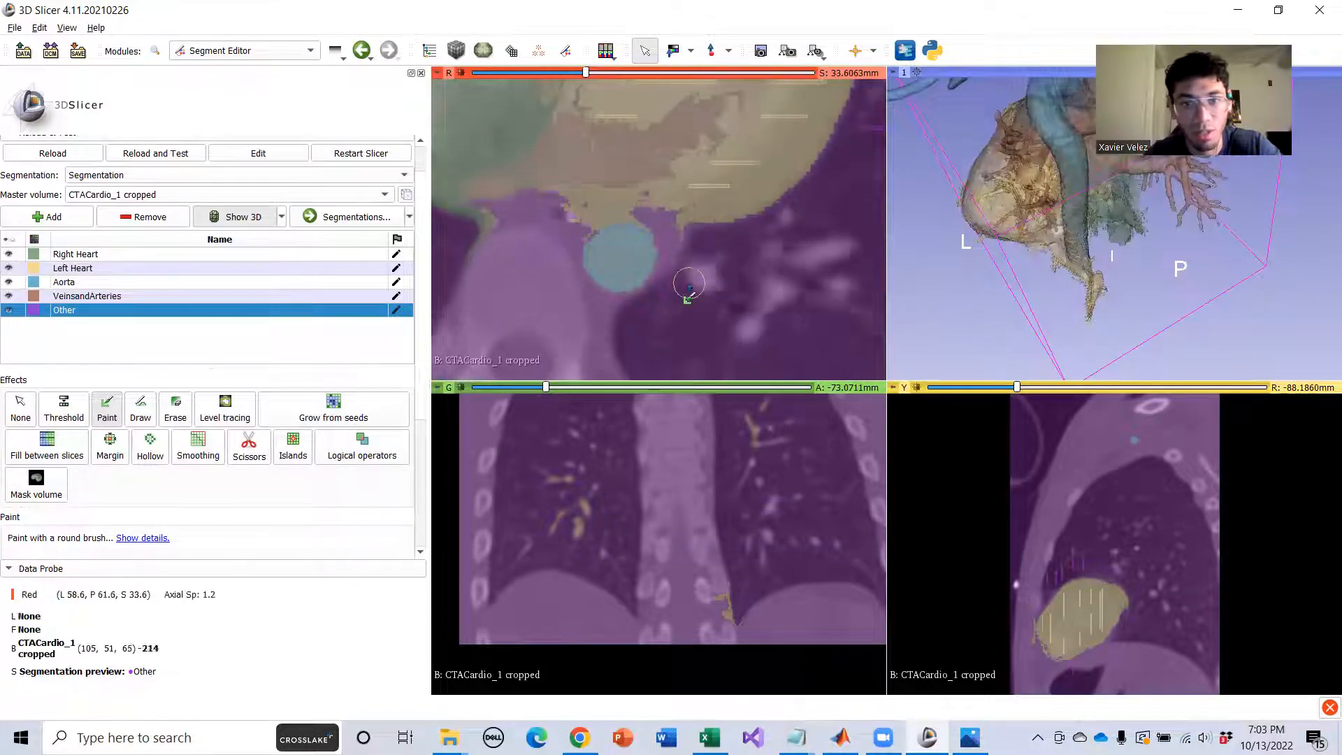
scroll(677, 288, "down", 3)
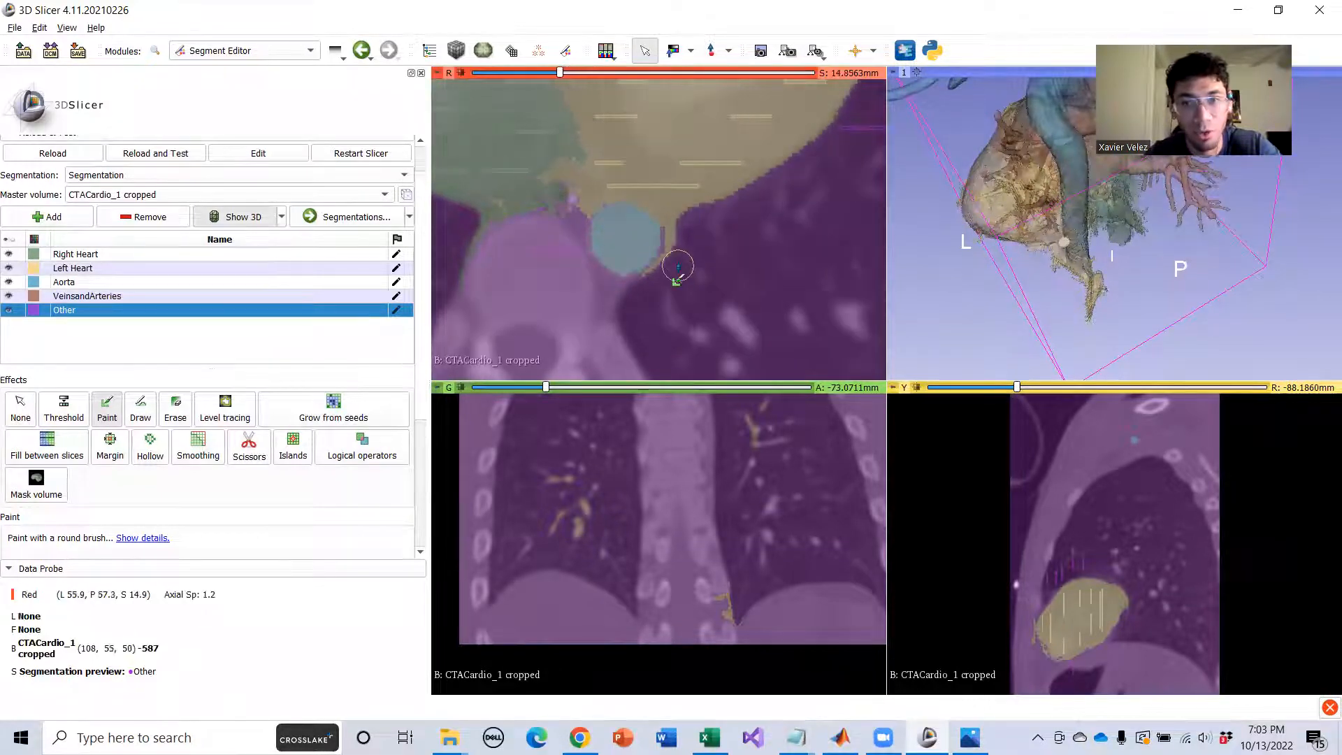
scroll(690, 302, "down", 14)
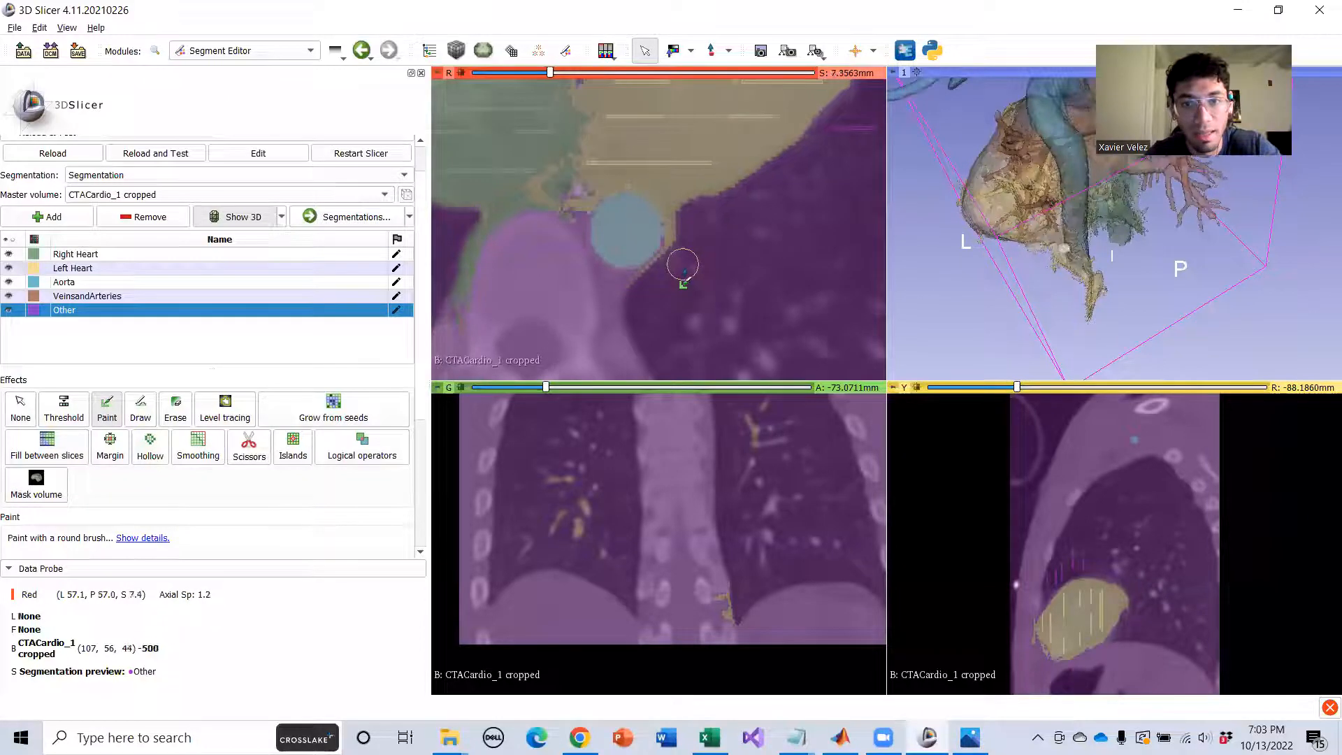
scroll(685, 265, "down", 16)
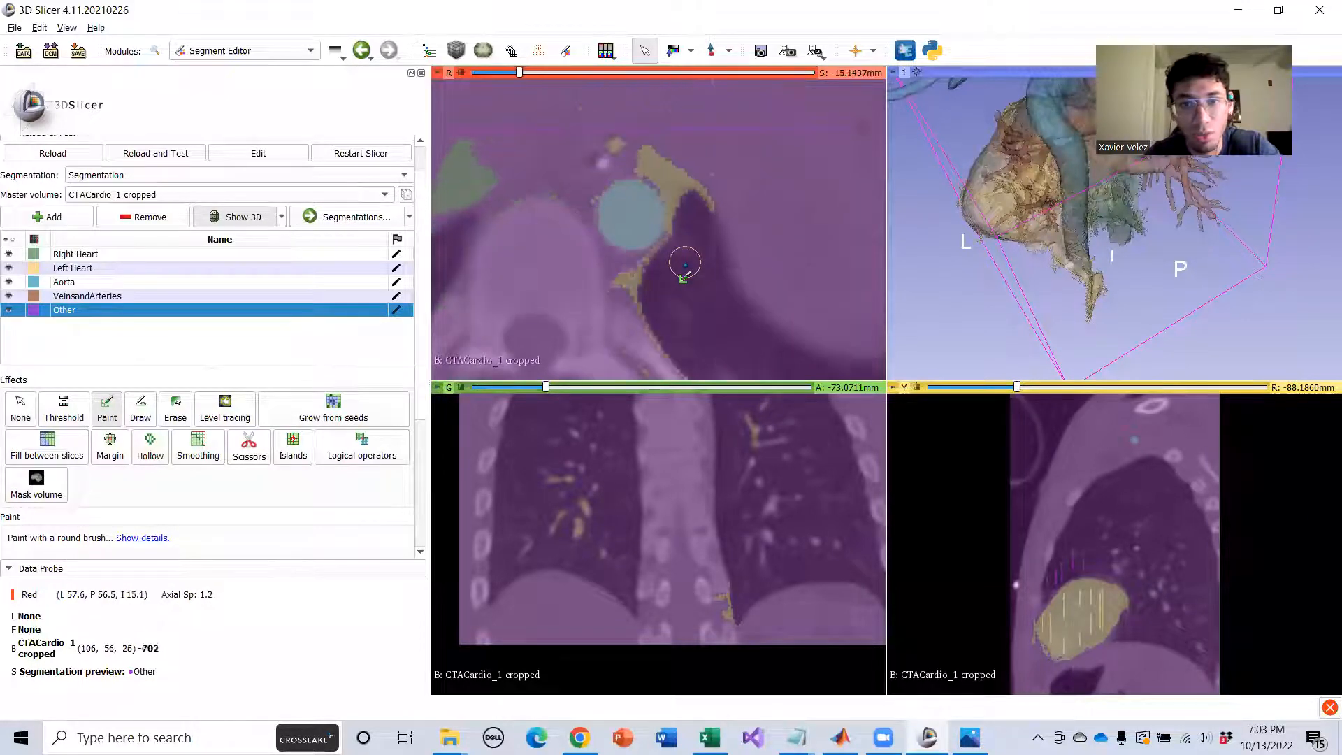
scroll(685, 265, "down", 2)
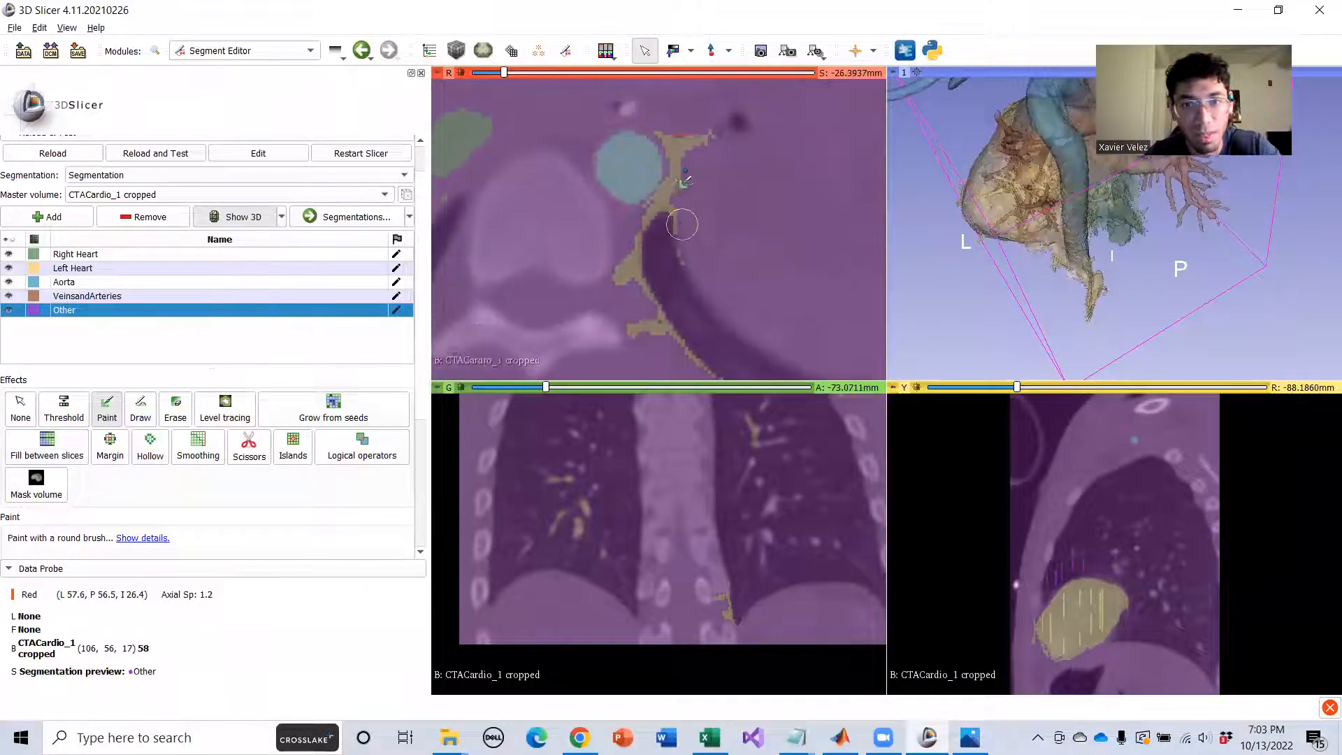
scroll(675, 218, "up", 1, "ctrl")
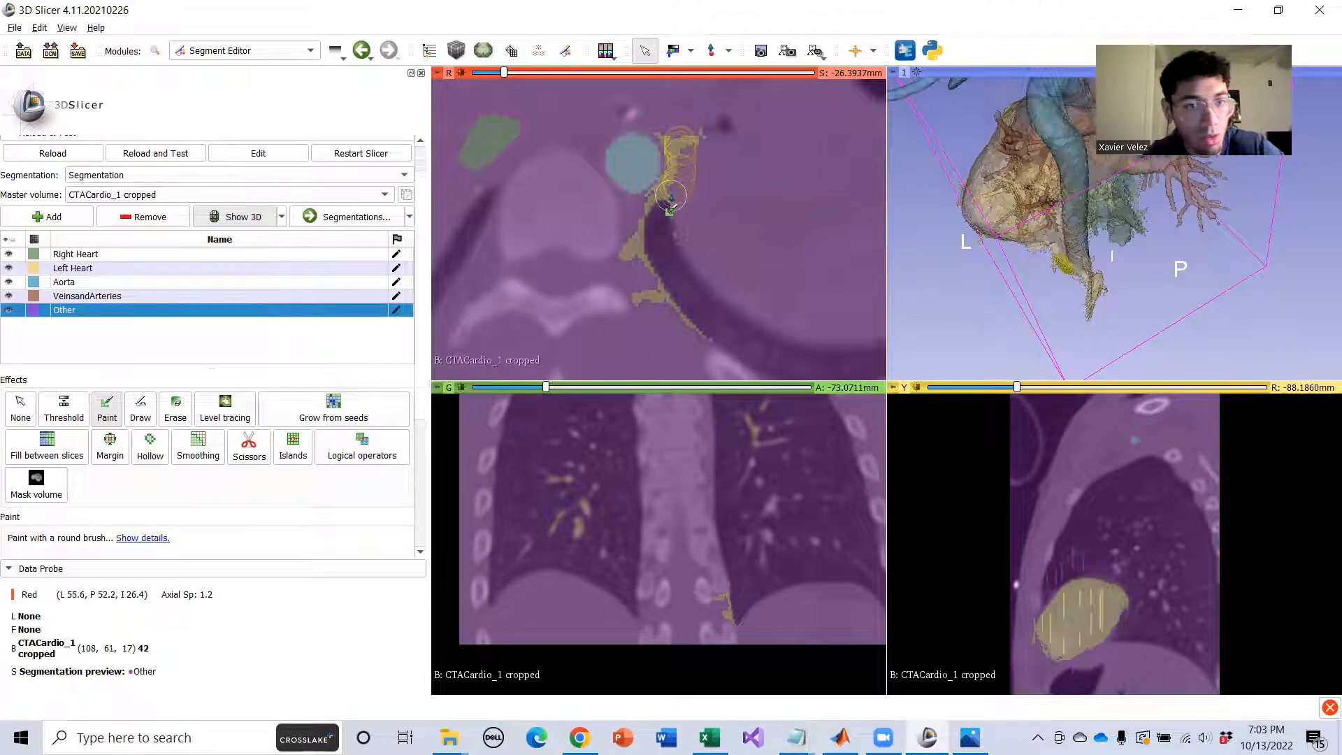
mouse_move(669, 208)
left_mouse_down()
mouse_move(628, 285)
mouse_move(721, 335)
left_mouse_up()
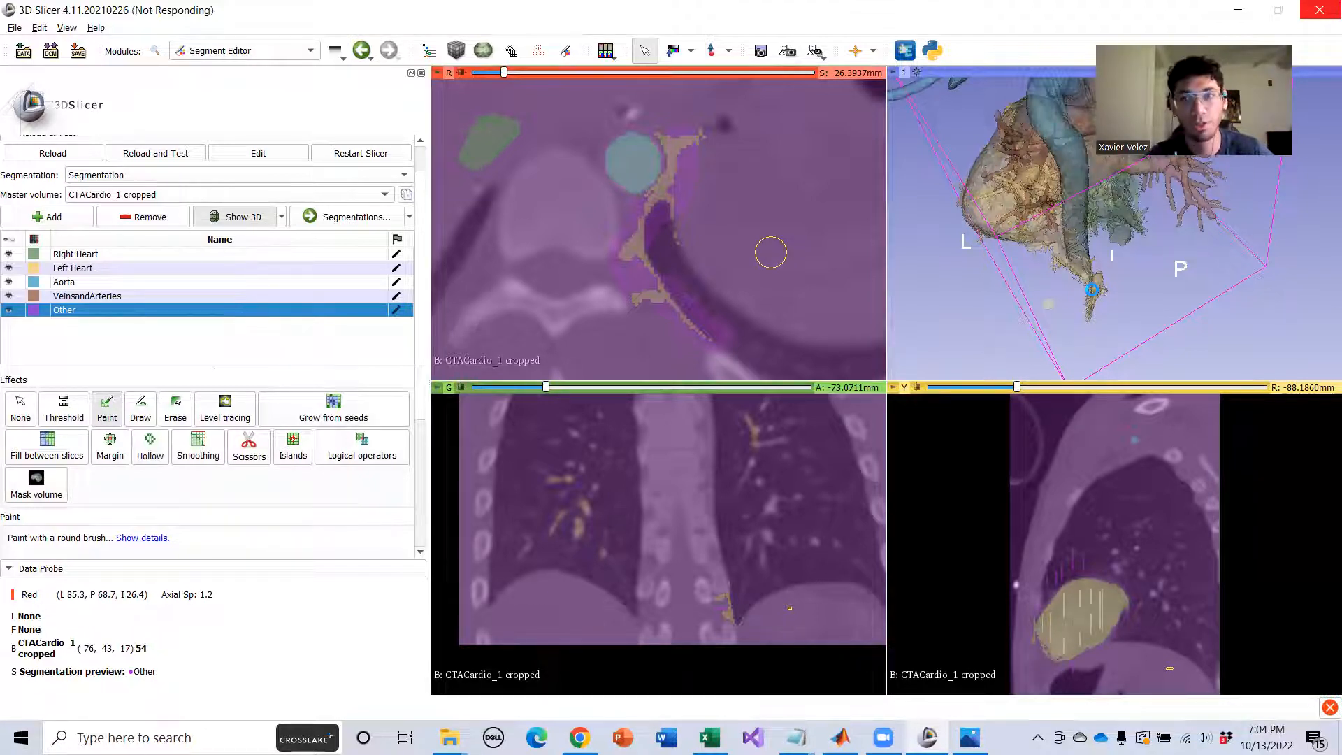
Paint Other seeds with a 3% brush over the Left Heart rim around the descending aorta at S 7.4 mm.
right_click_drag(1092, 289, 1087, 255)
left_click_drag(1088, 255, 1014, 293)
scroll(1141, 298, "down", 4)
scroll(638, 263, "down", 5)
scroll(637, 264, "up", 15)
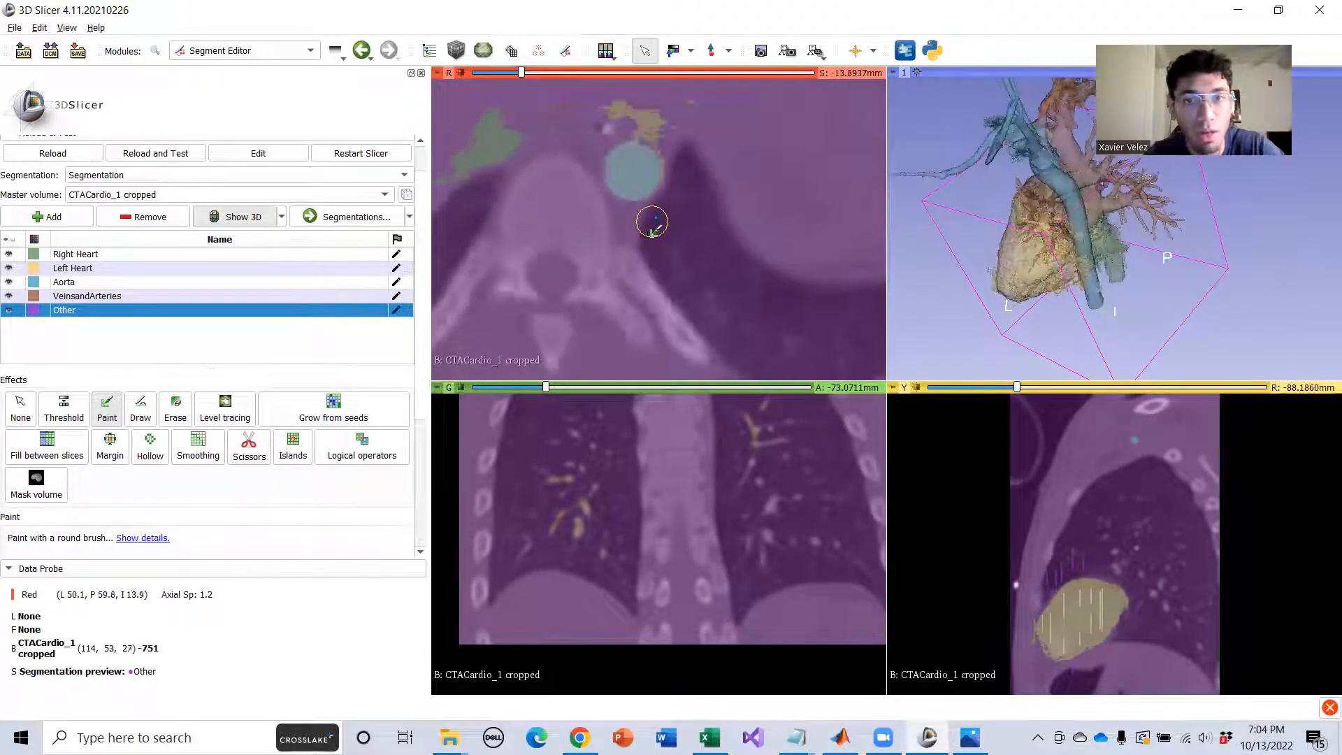
scroll(652, 222, "up", 4)
scroll(685, 199, "up", 12)
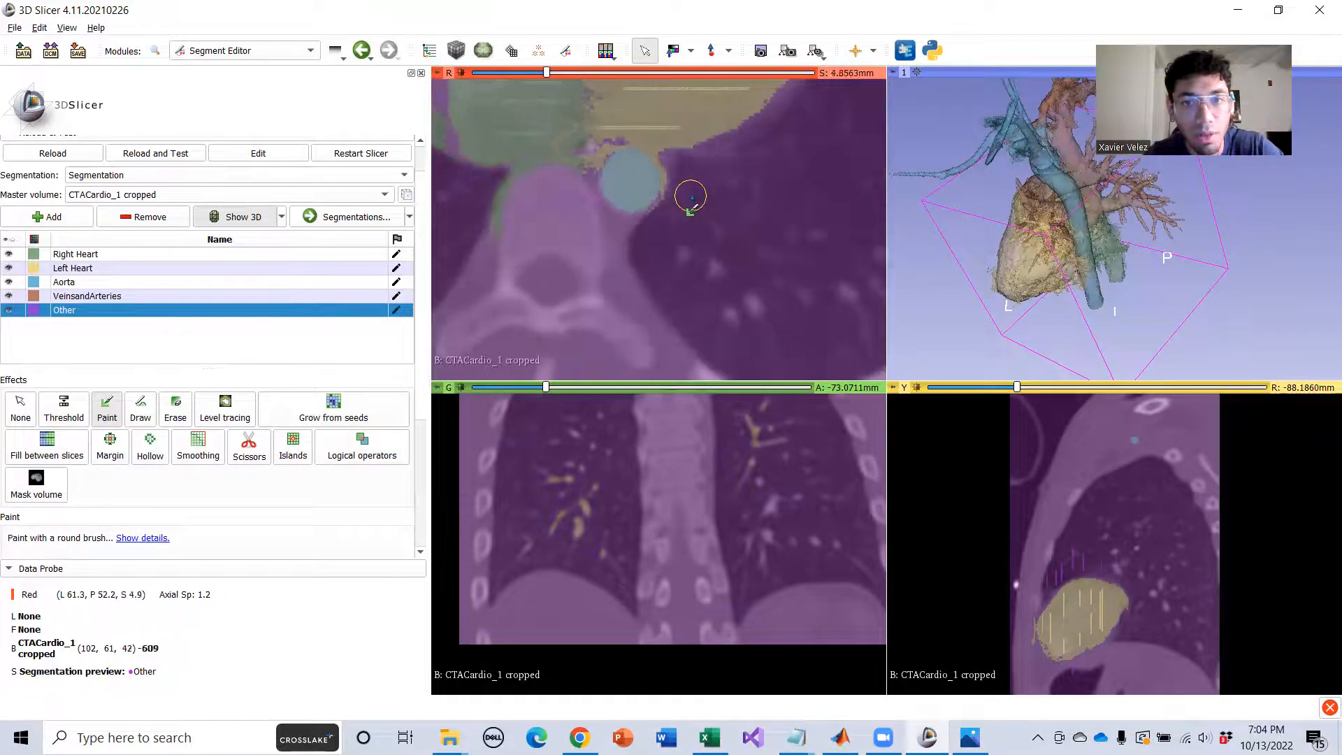
scroll(681, 194, "up", 5, "ctrl")
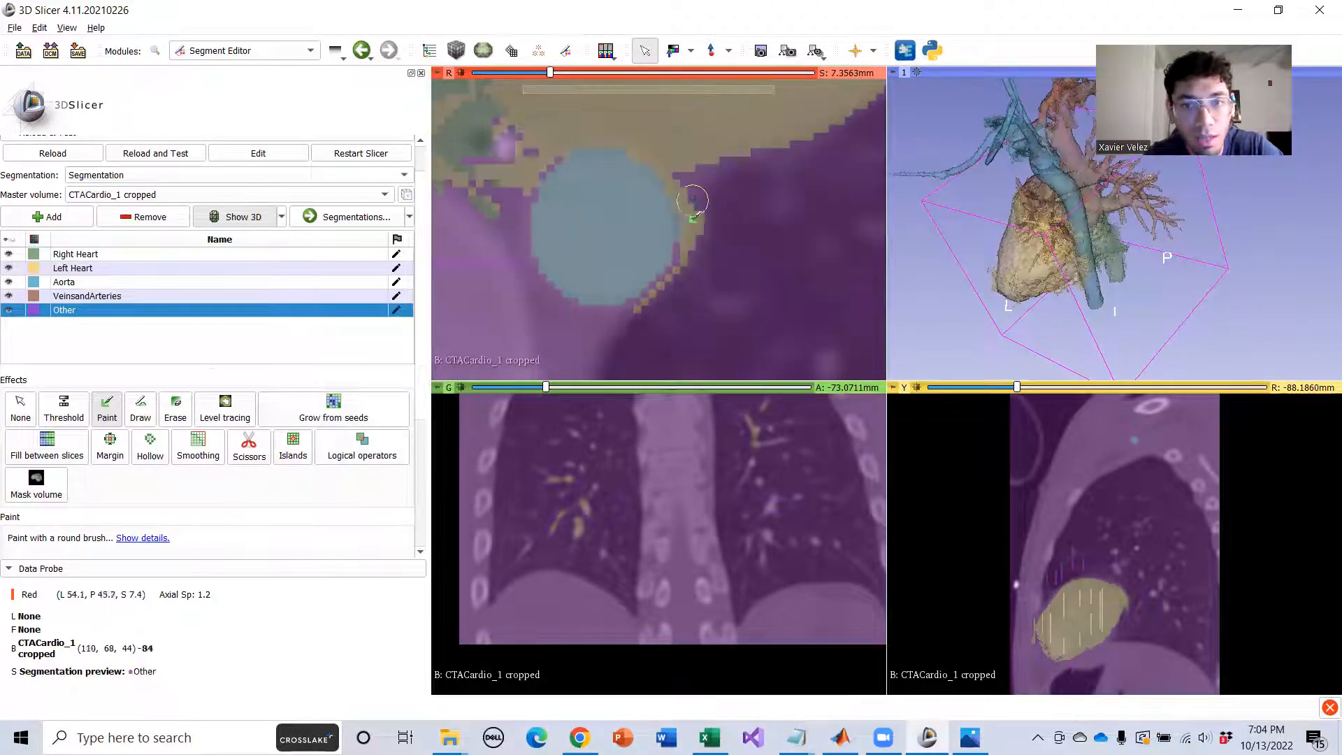
key("shift")
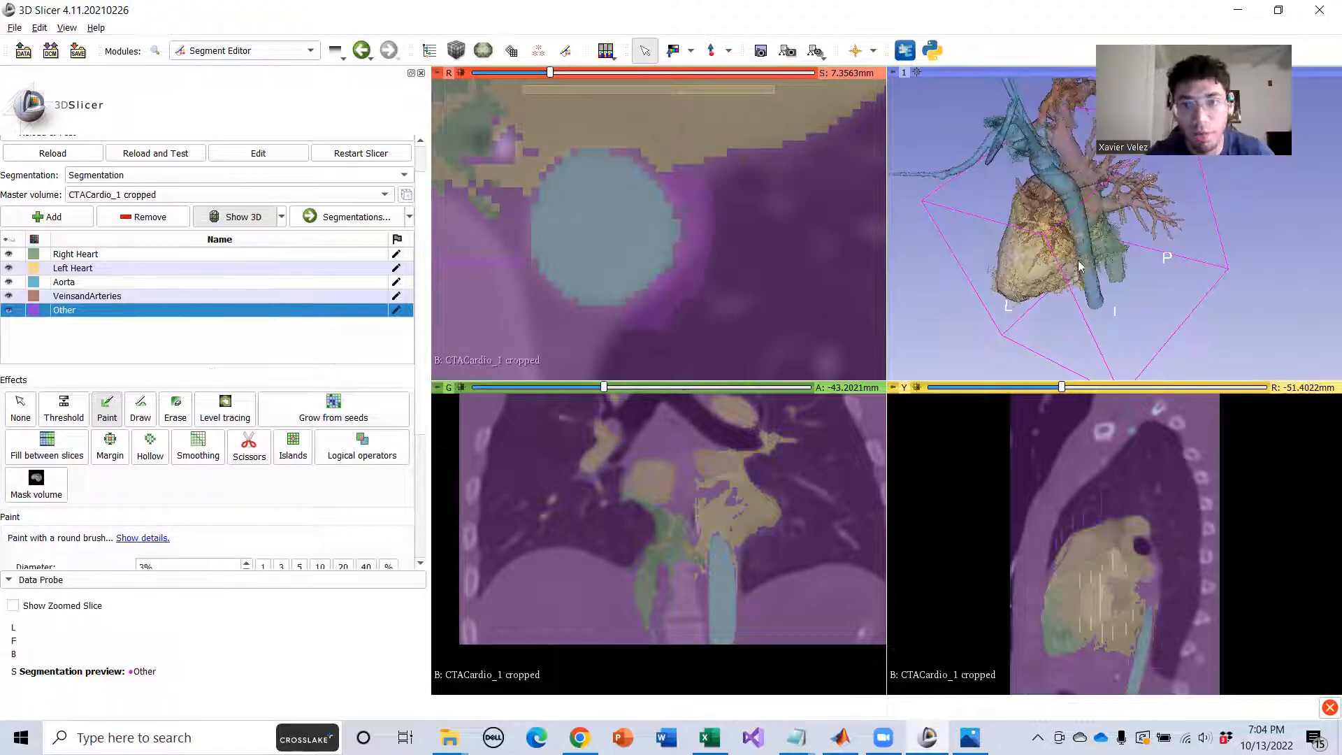
Examine the two vessels below the heart in 3D and compare them with the inferior vena cava in the Heart.jpg diagram.
scroll(1094, 257, "up", 5)
left_click_drag(1069, 281, 1019, 306)
scroll(1035, 266, "down", 5)
scroll(1019, 306, "down", 4)
left_click_drag(1130, 306, 1153, 260)
scroll(1157, 247, "up", 5)
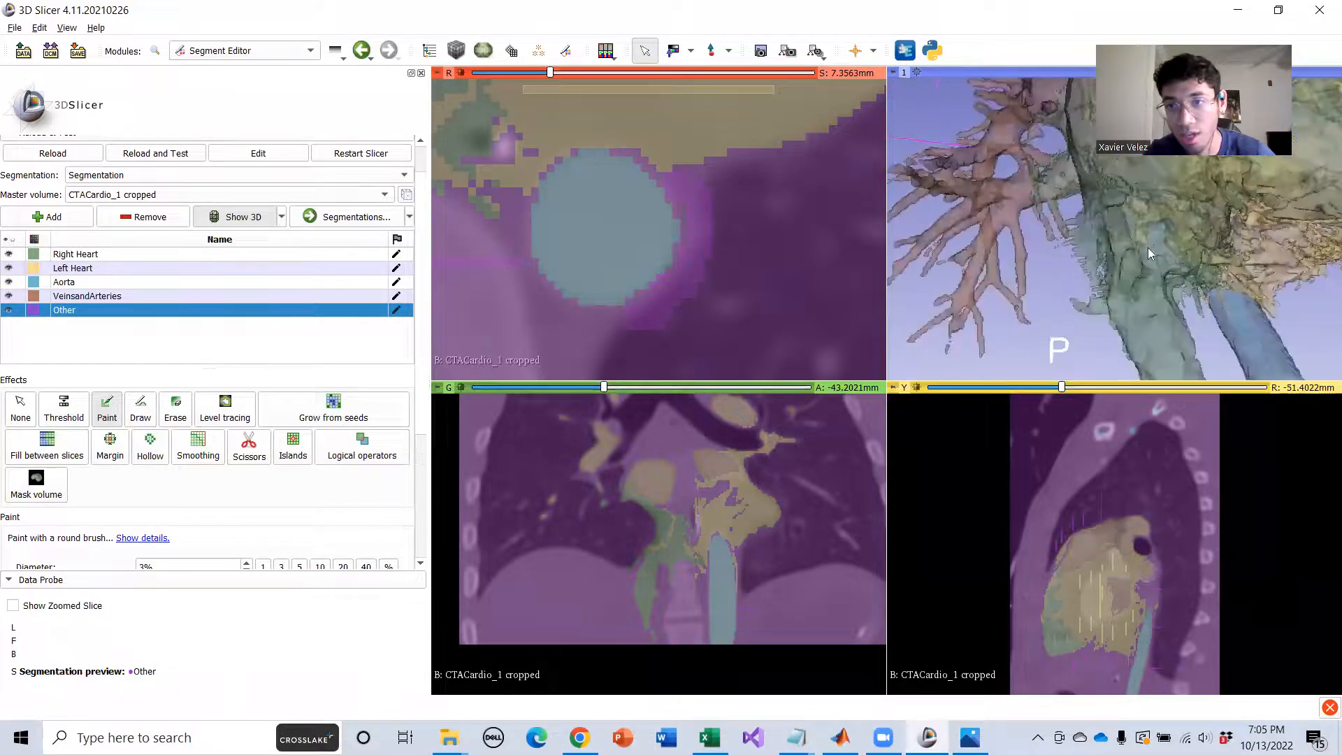
scroll(1152, 248, "down", 5)
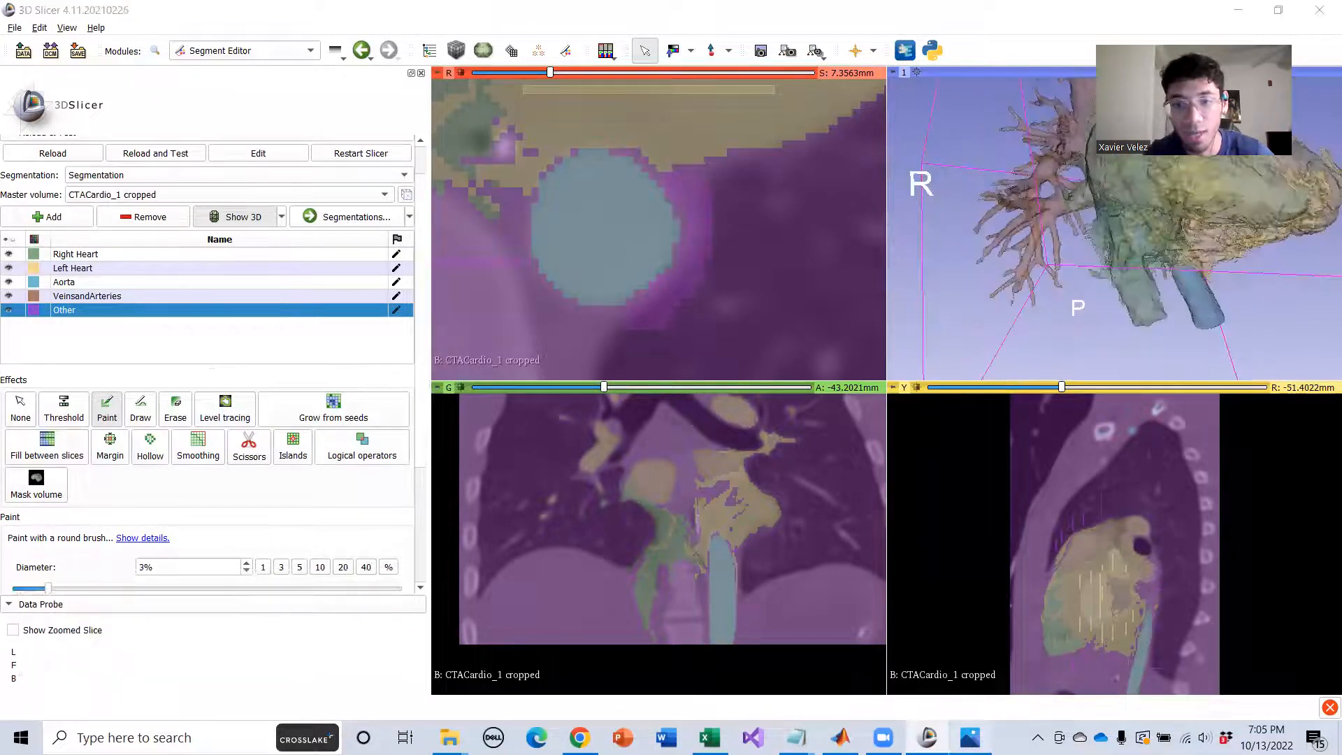
left_click(969, 737)
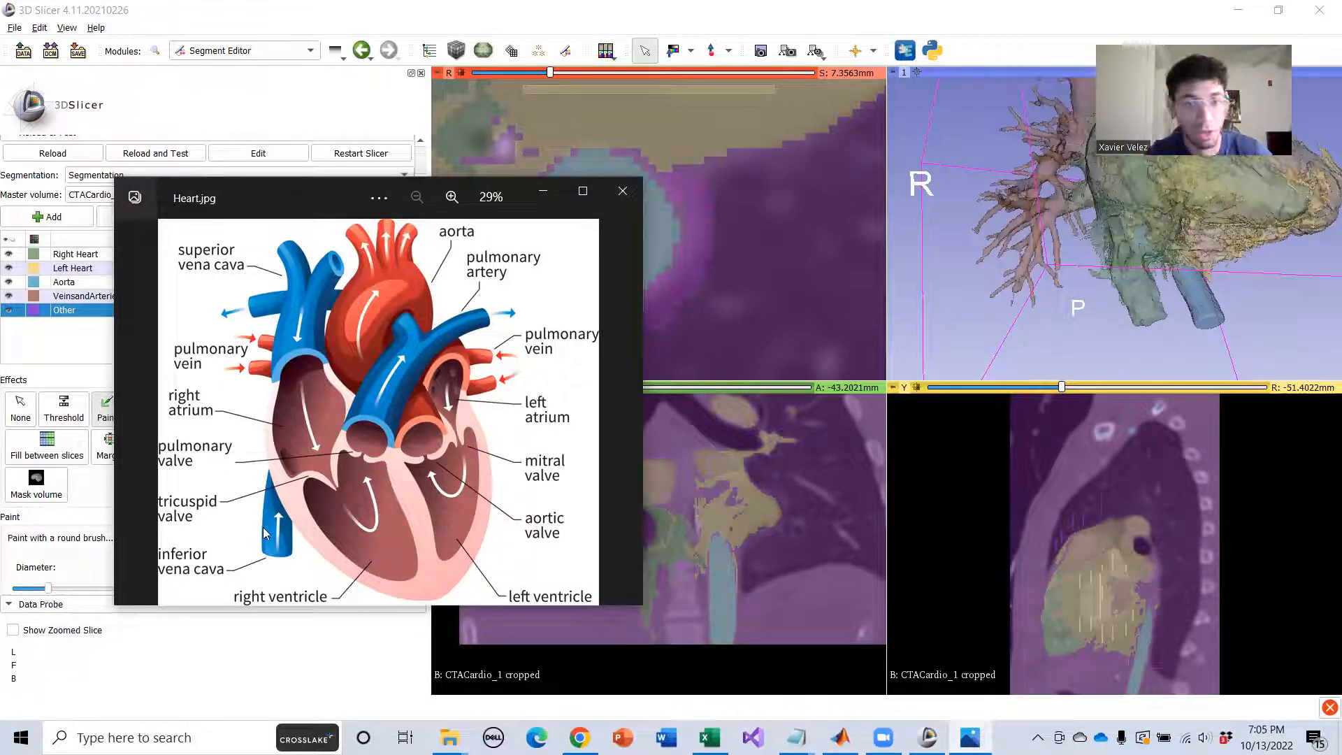
left_click(543, 191)
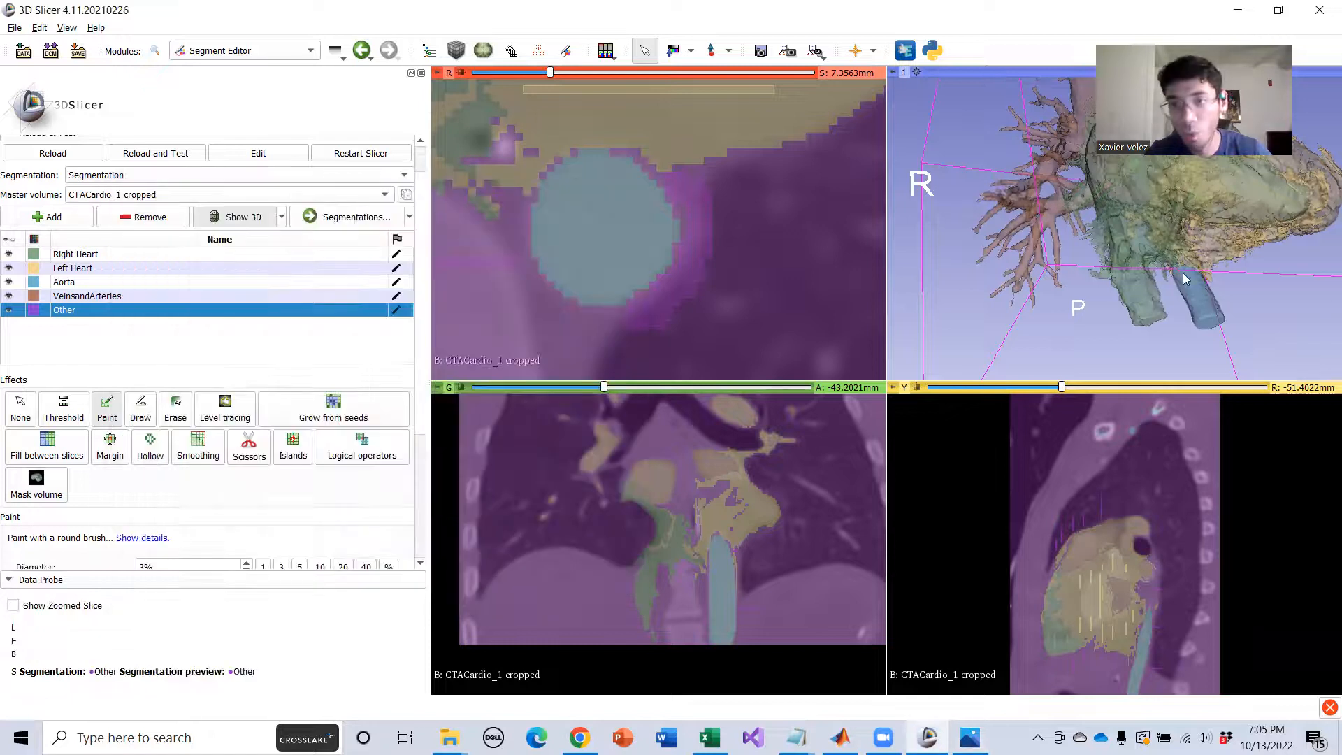
Select the Right Heart segment and inspect its surface and the inferior vena cava in 3D from behind, in front and below.
left_click_drag(1185, 278, 922, 224)
left_click(89, 256)
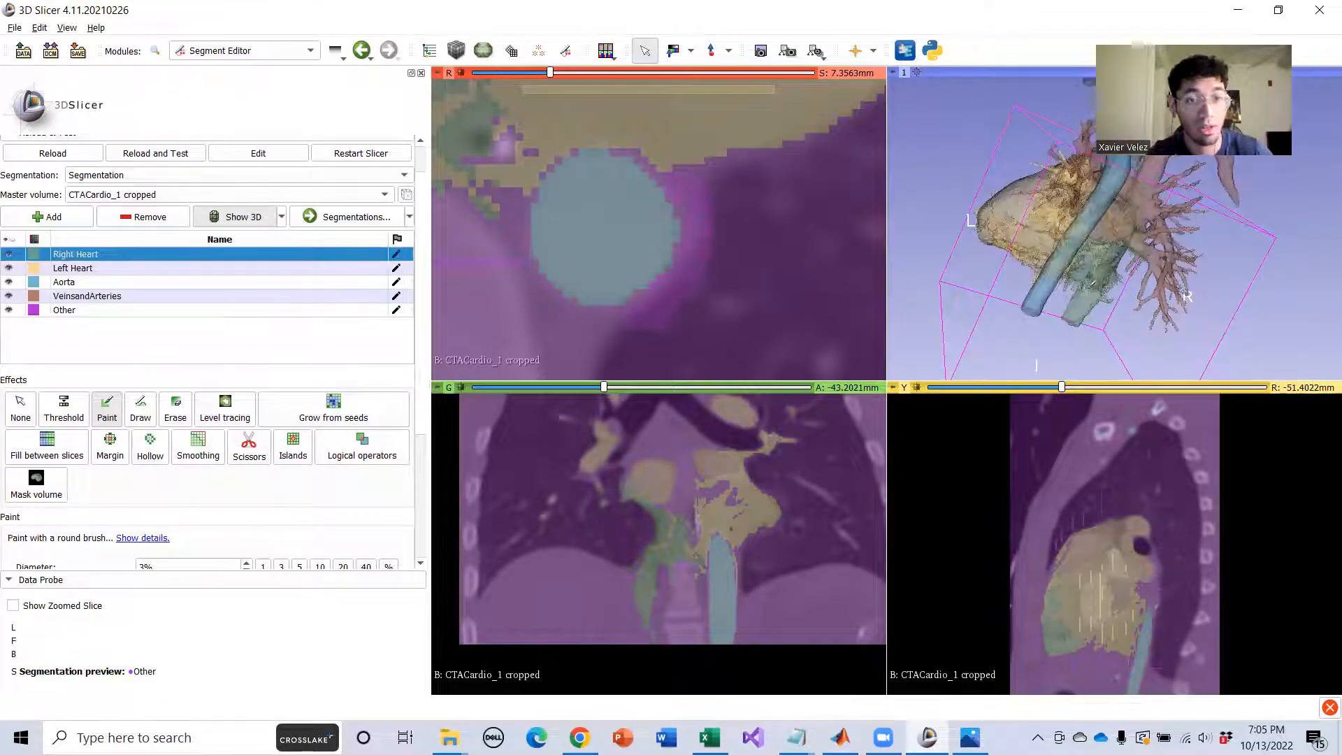
left_click_drag(1112, 314, 1132, 222)
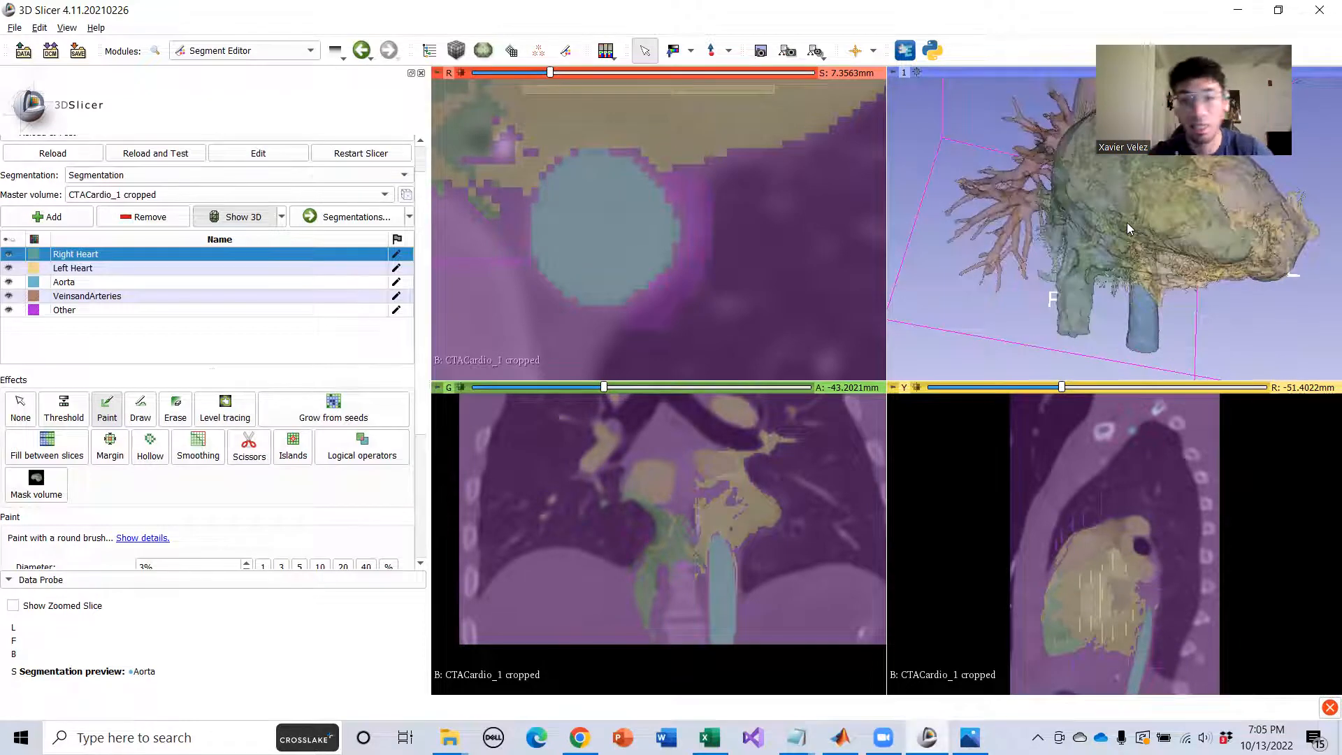
left_click_drag(1117, 304, 1161, 306)
scroll(1076, 329, "up", 4)
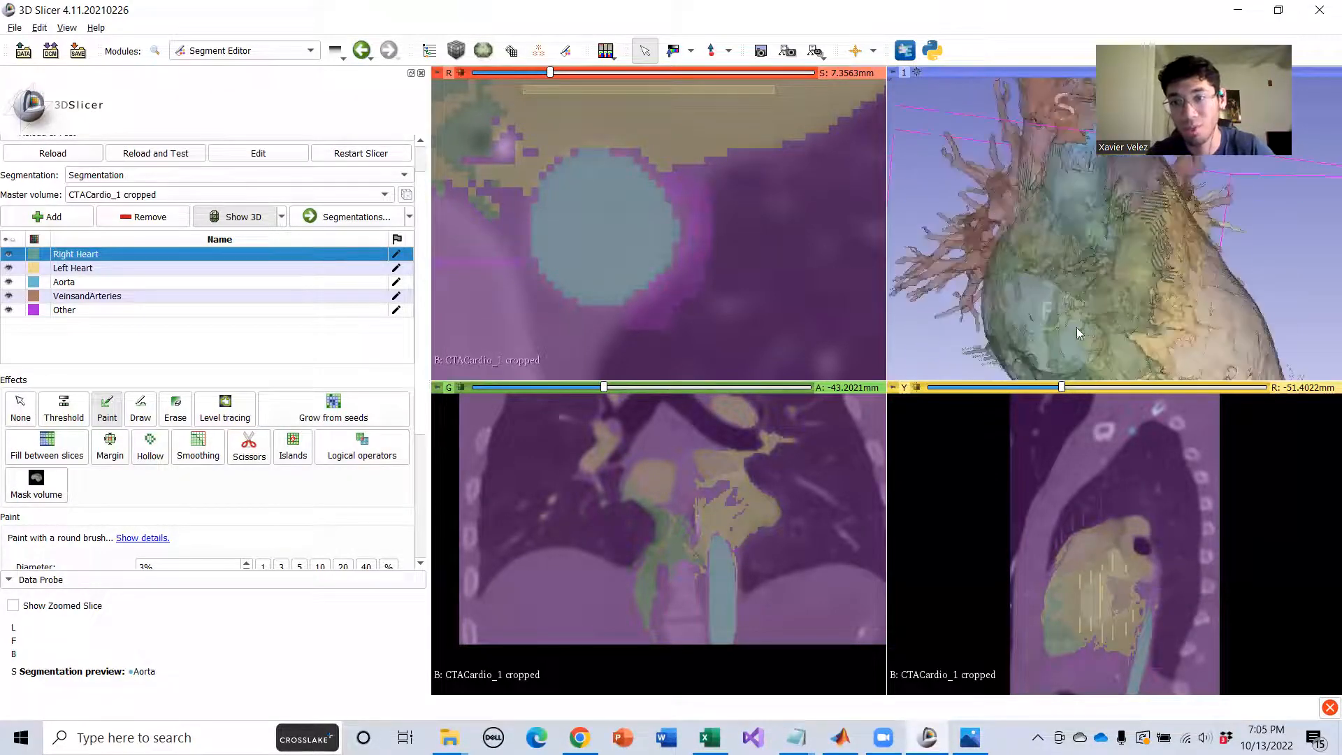
scroll(1094, 309, "down", 4)
left_click_drag(1084, 324, 1060, 306)
scroll(1080, 295, "up", 3)
scroll(1080, 295, "down", 3)
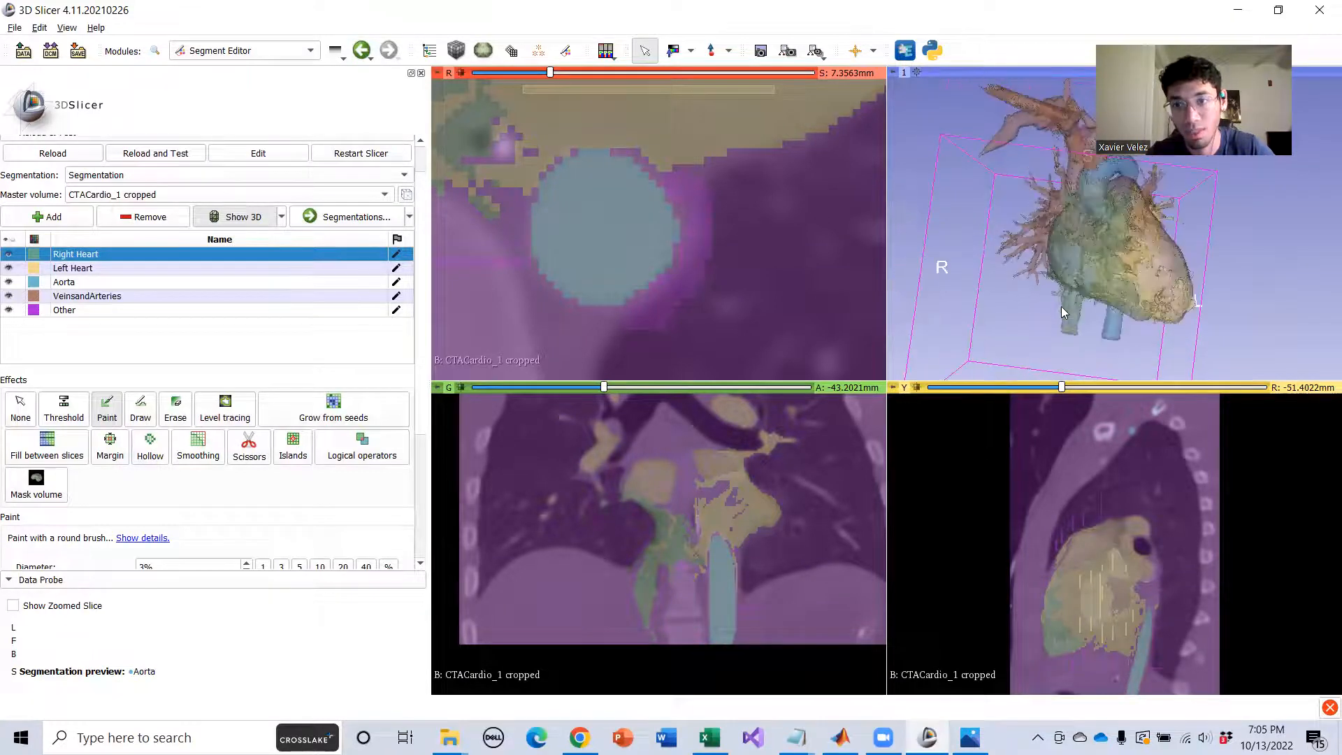
scroll(1069, 313, "up", 4)
middle_click_drag(1075, 314, 1118, 232)
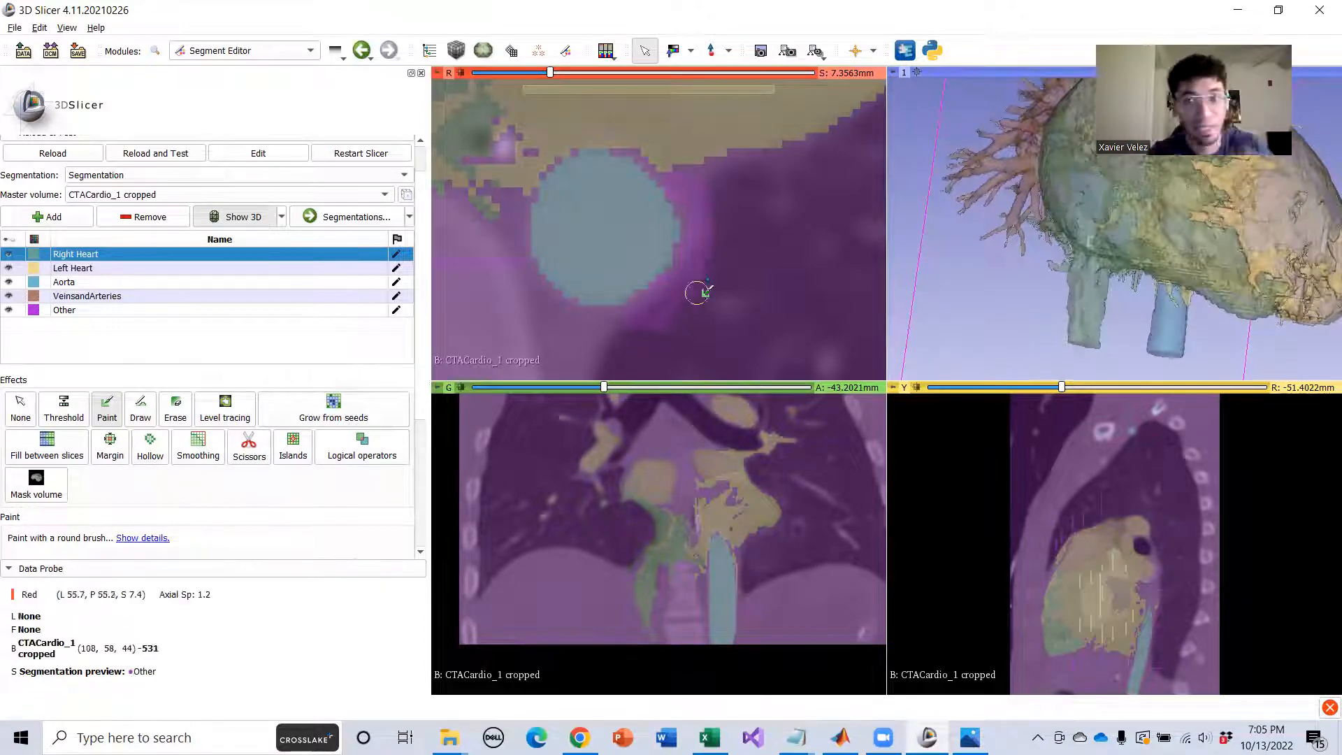
Follow the Right Heart segment down the inferior vena cava in the axial slices and inspect its lower end at S -30.7 mm.
scroll(711, 286, "down", 6, "ctrl")
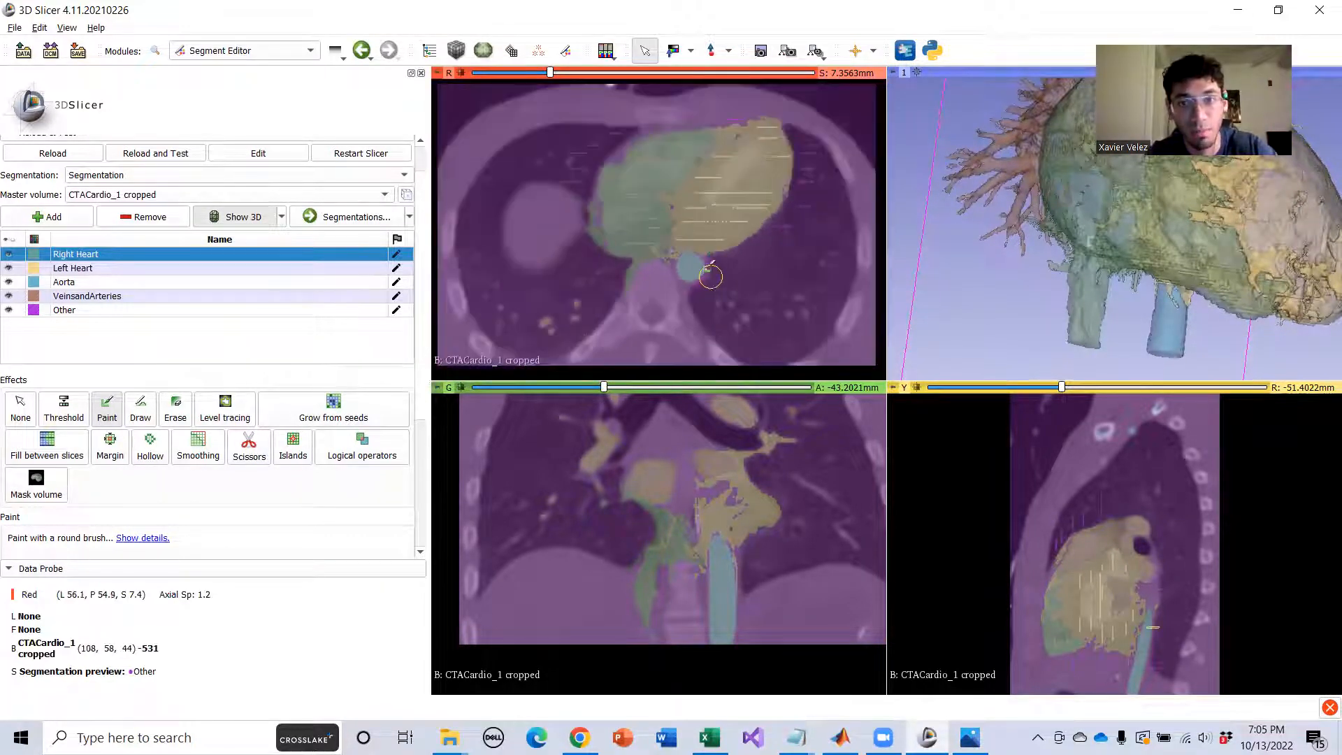
scroll(661, 208, "down", 13)
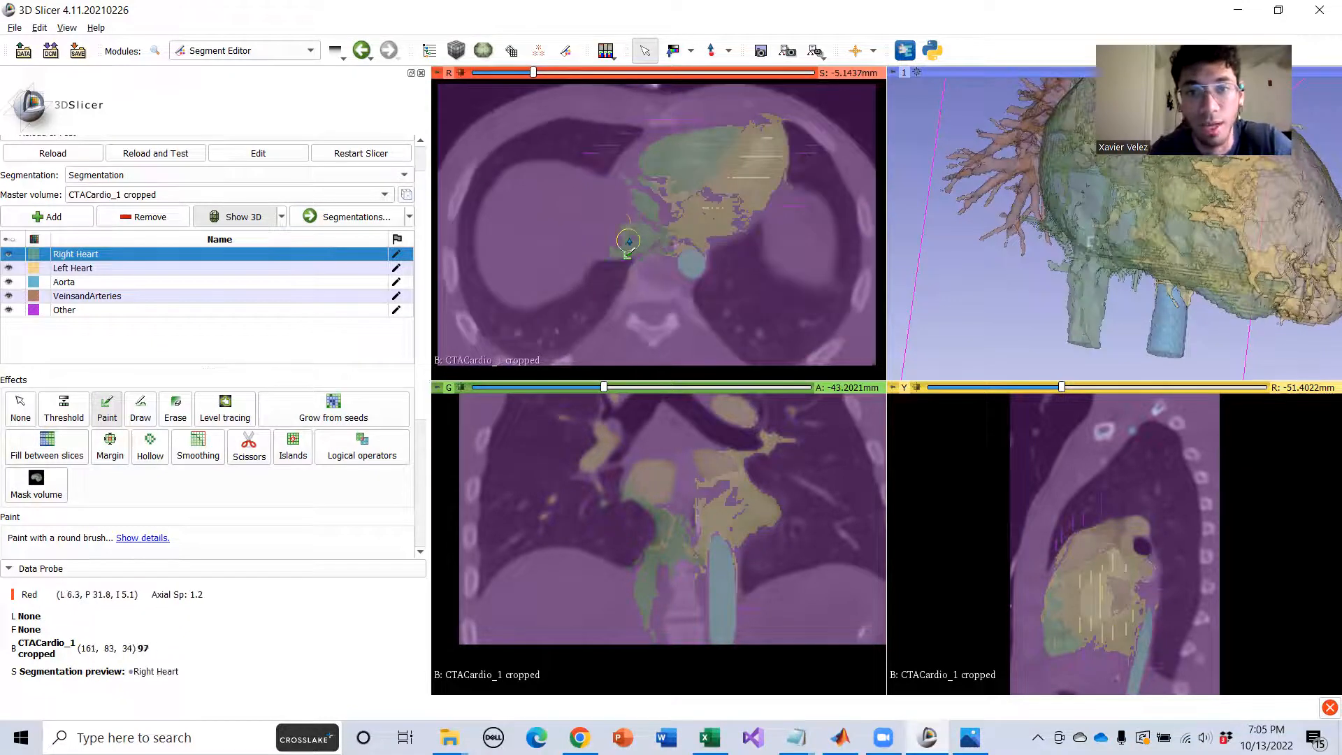
scroll(629, 239, "down", 4)
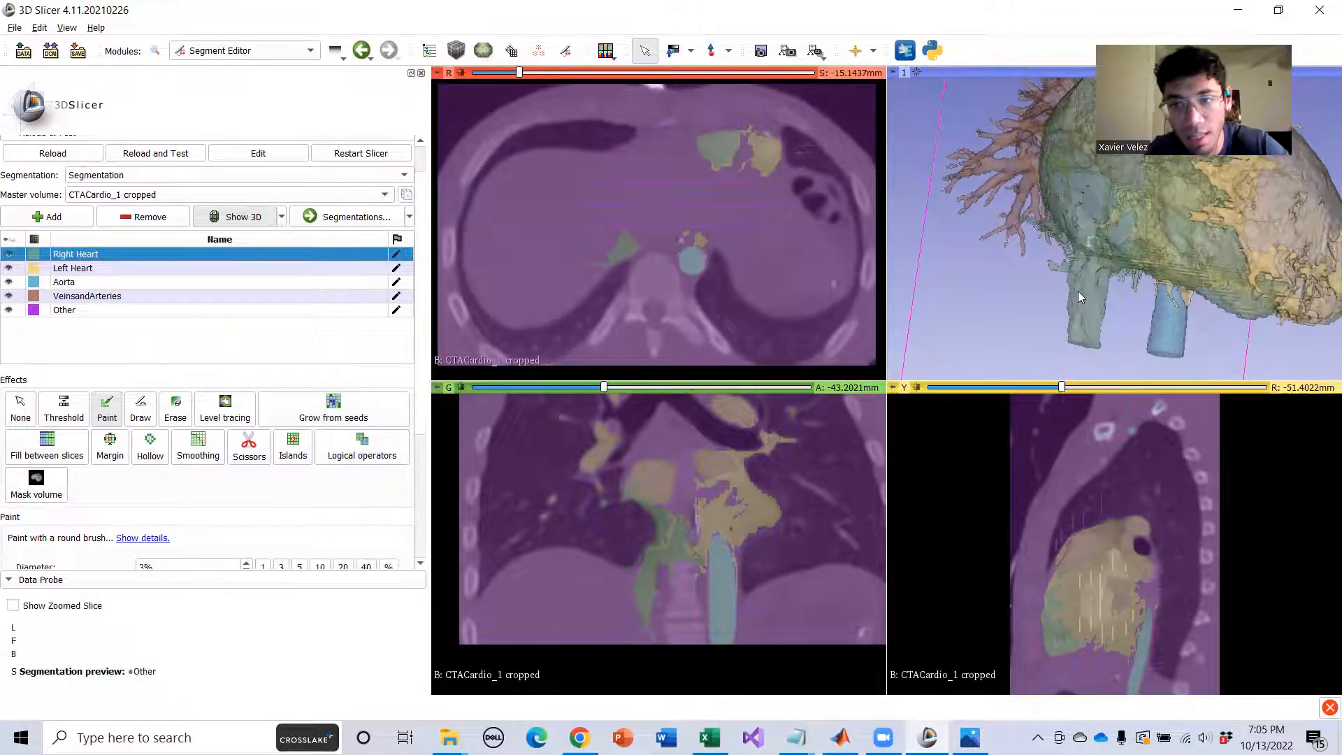
key("shift")
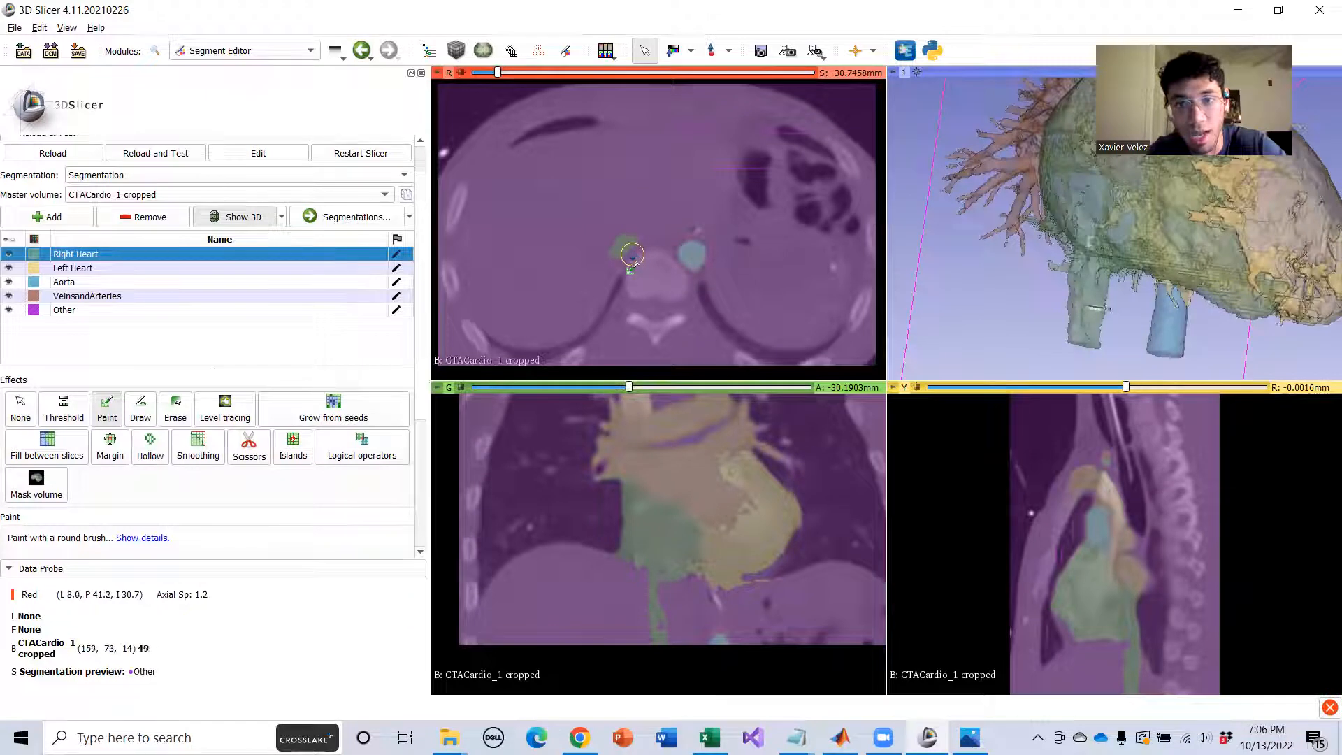
left_click_drag(624, 248, 602, 241)
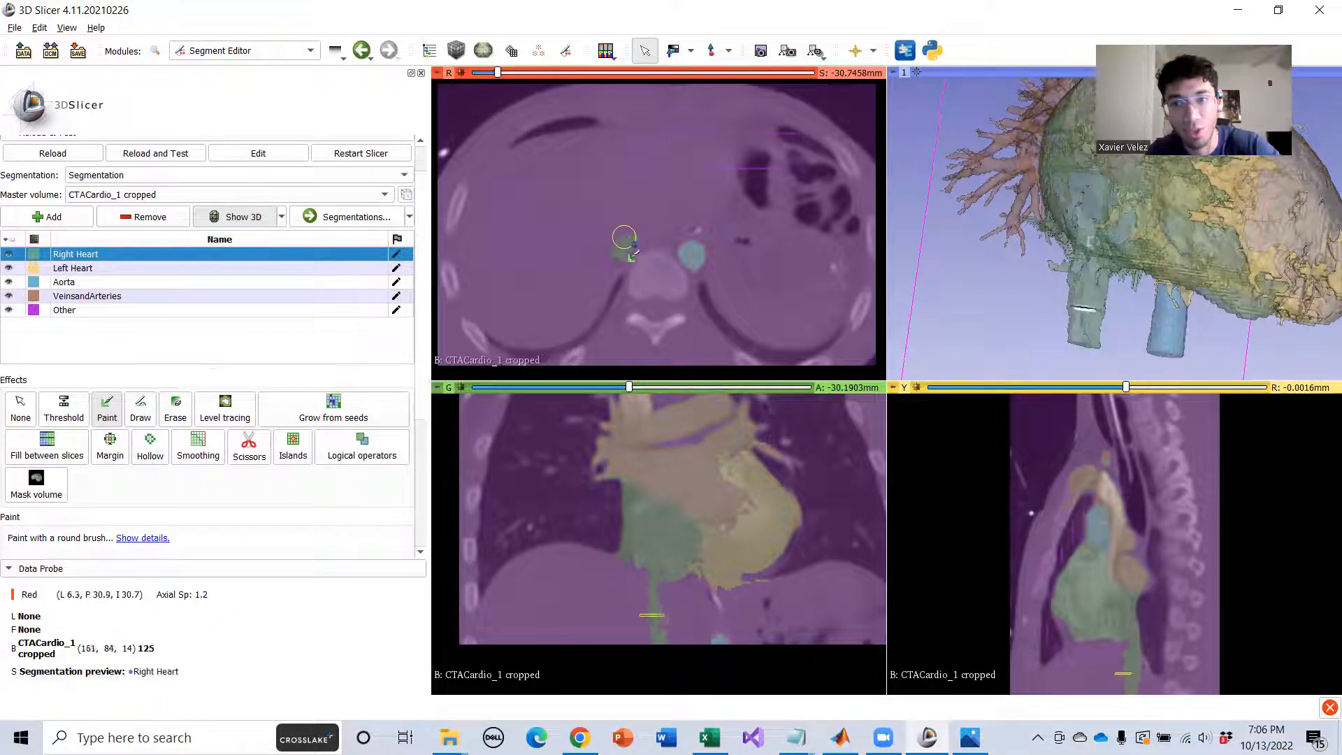
Review the coronal slices through the inferior vena cava to check the Right Heart boundary below the heart.
middle_click_drag(681, 516, 676, 480)
scroll(649, 553, "down", 7)
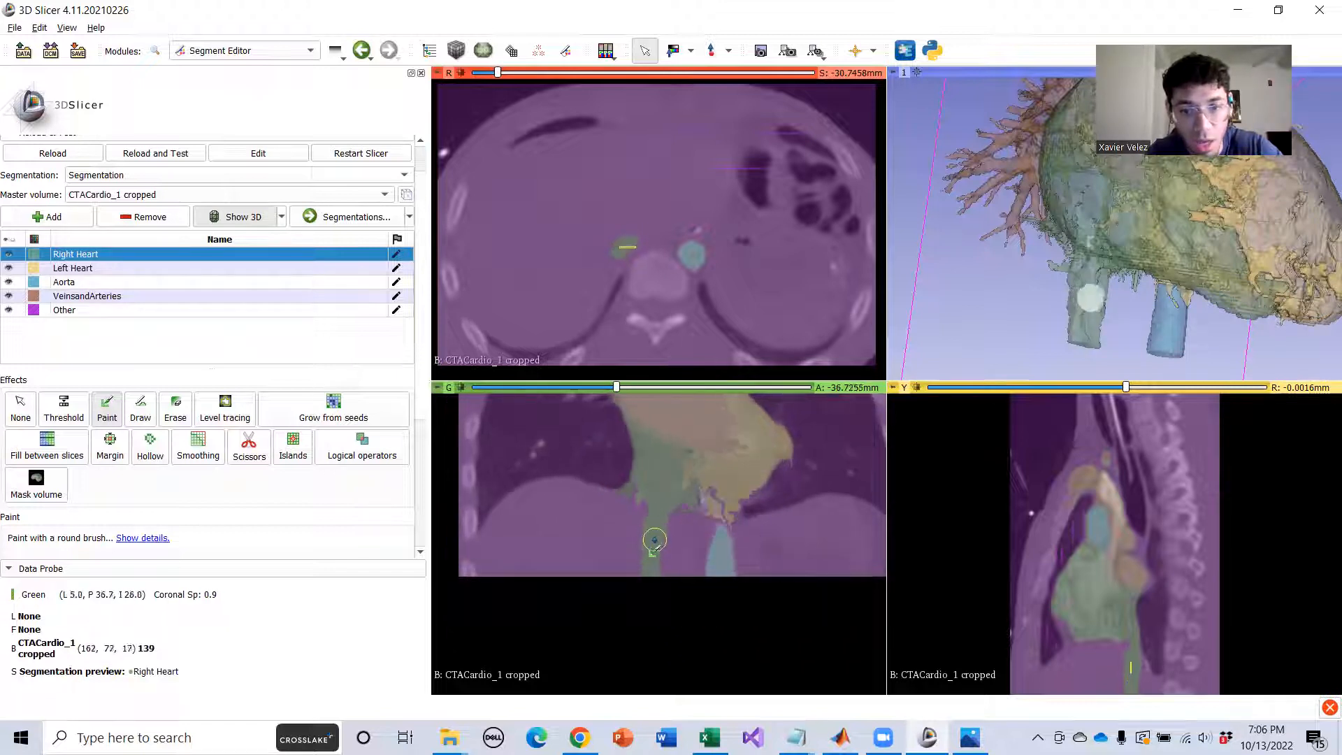
scroll(652, 535, "up", 1)
scroll(647, 533, "up", 7)
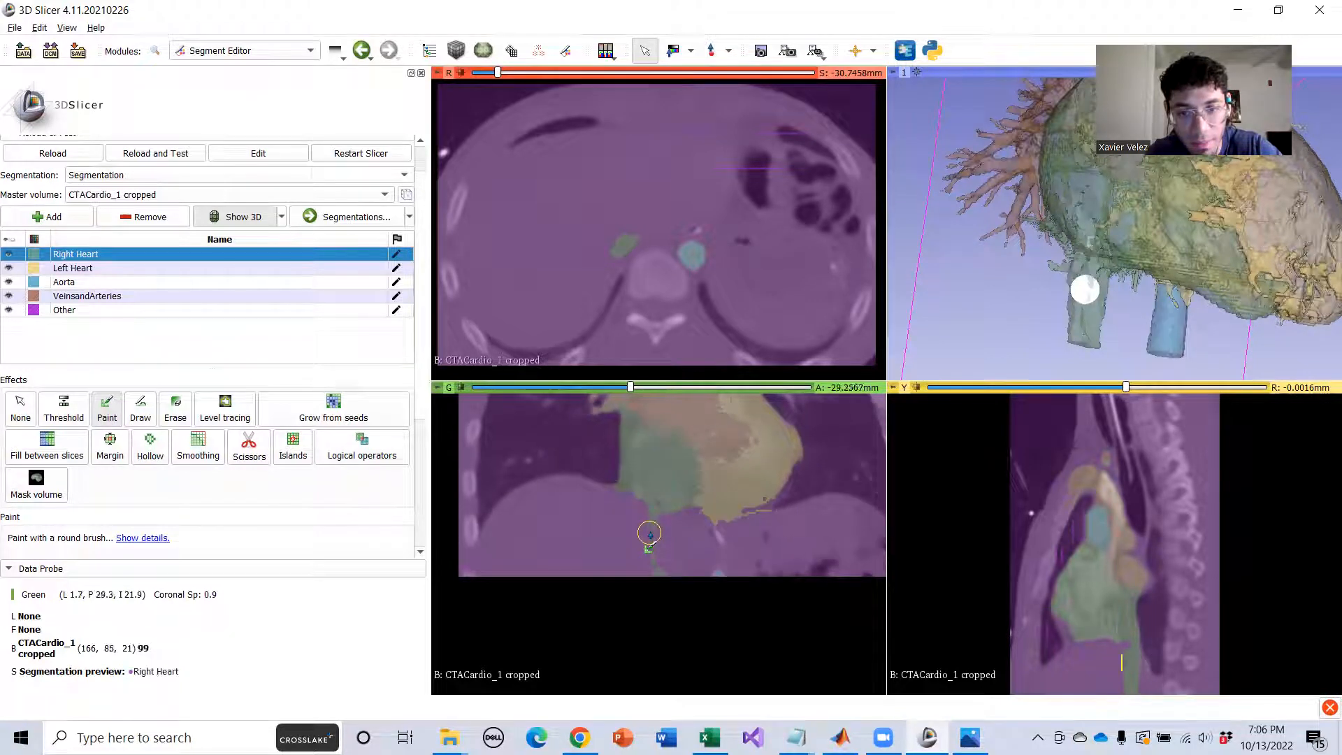
scroll(649, 534, "down", 16)
scroll(650, 536, "up", 7)
scroll(637, 539, "up", 2)
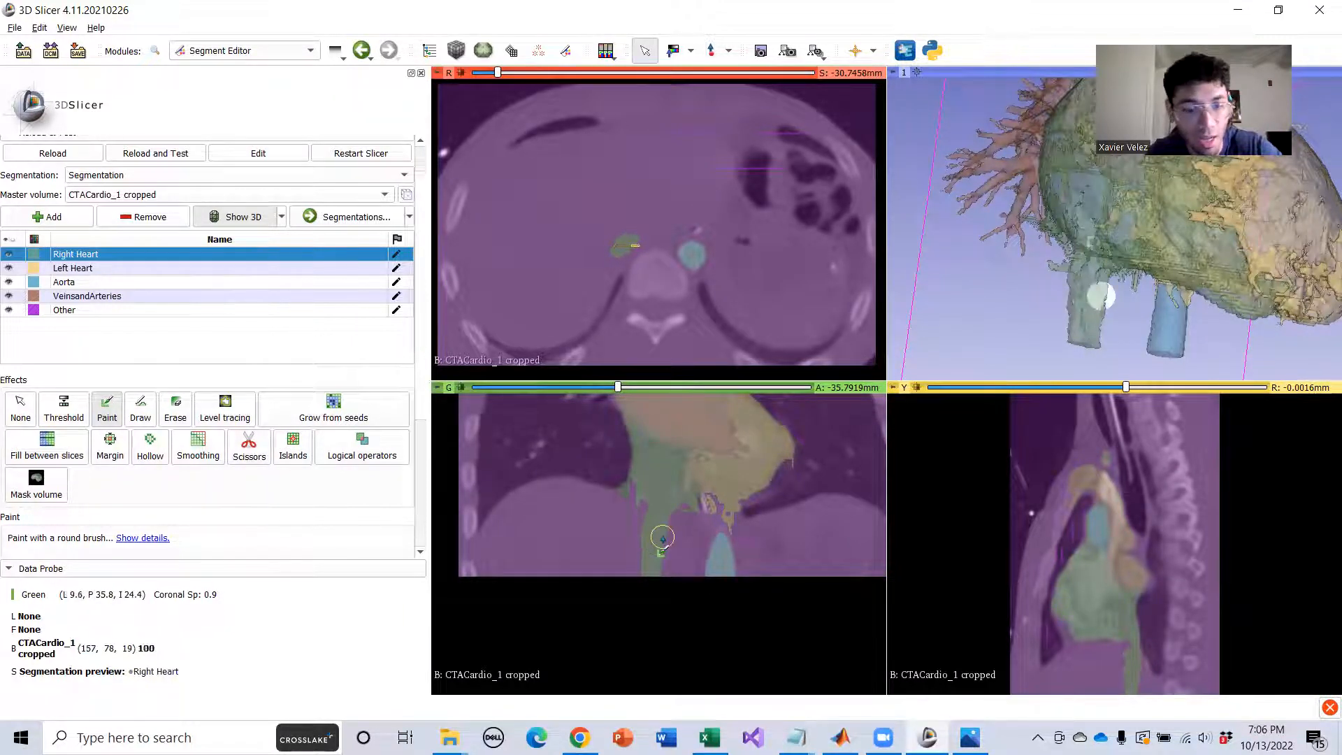
scroll(662, 538, "up", 3, "ctrl")
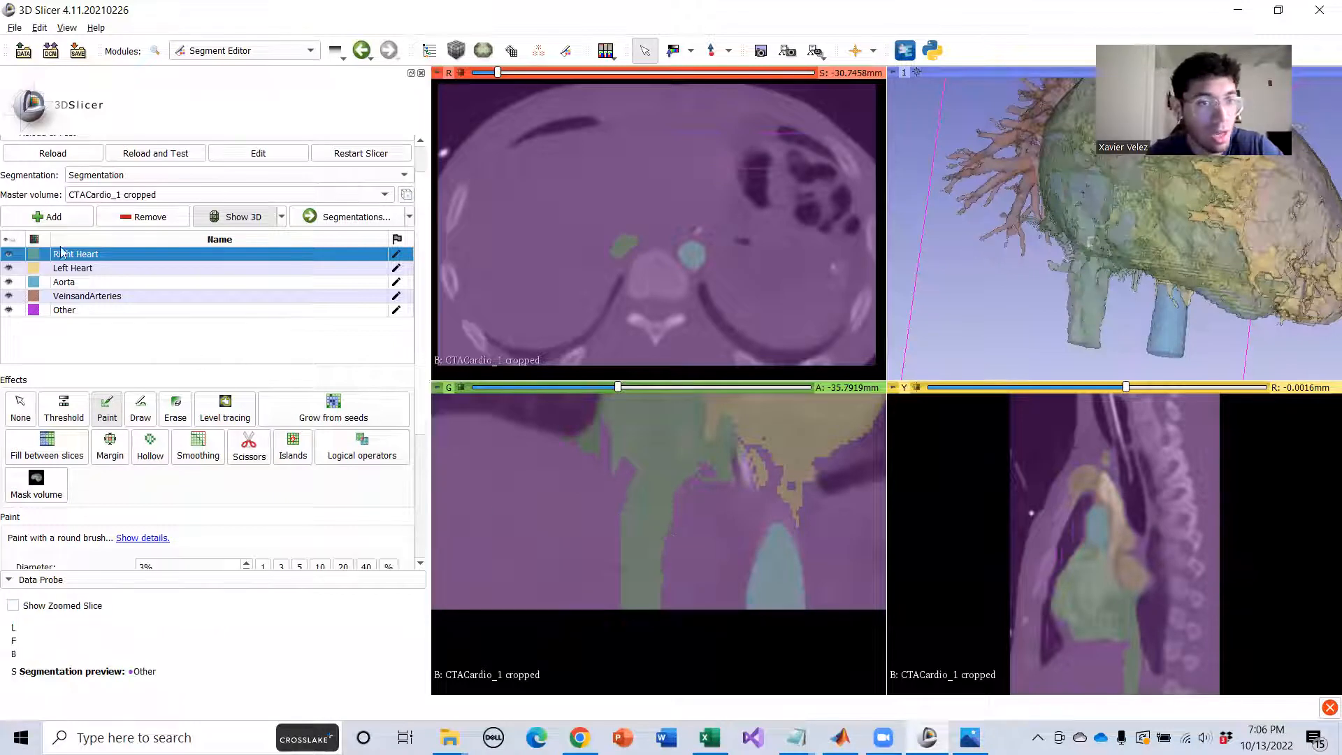
Paint the Other segment with a 5% brush over the inferior vena cava below the heart in the coronal slice.
left_click(75, 312)
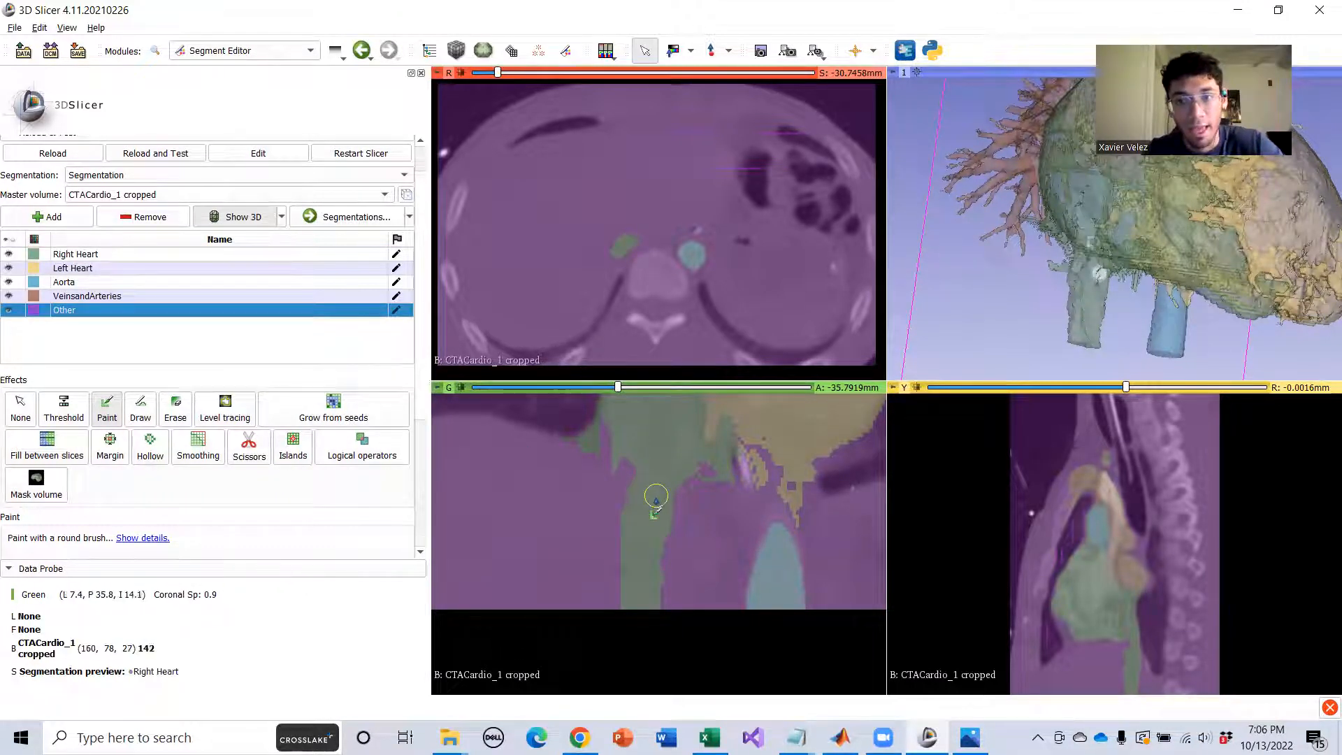
scroll(643, 509, "up", 2, "shift")
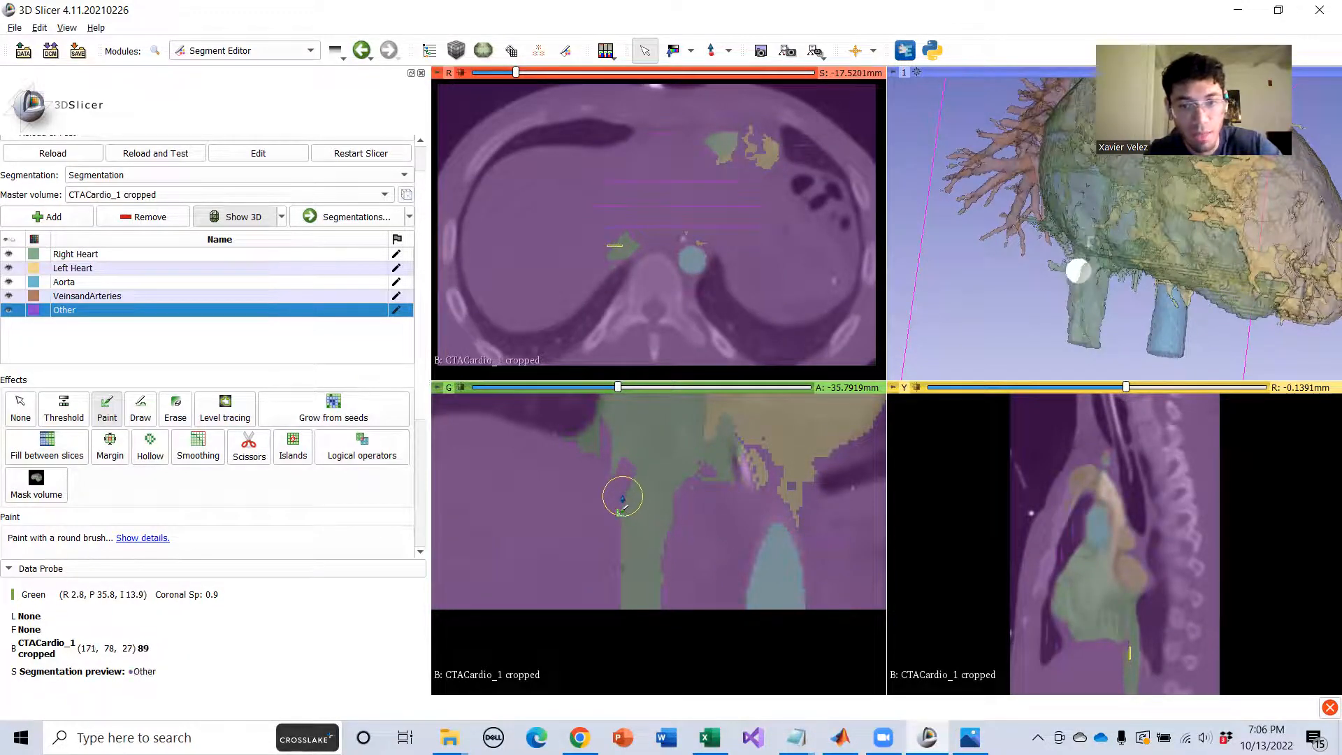
mouse_move(624, 509)
left_mouse_down()
mouse_move(650, 529)
mouse_move(648, 605)
left_mouse_up()
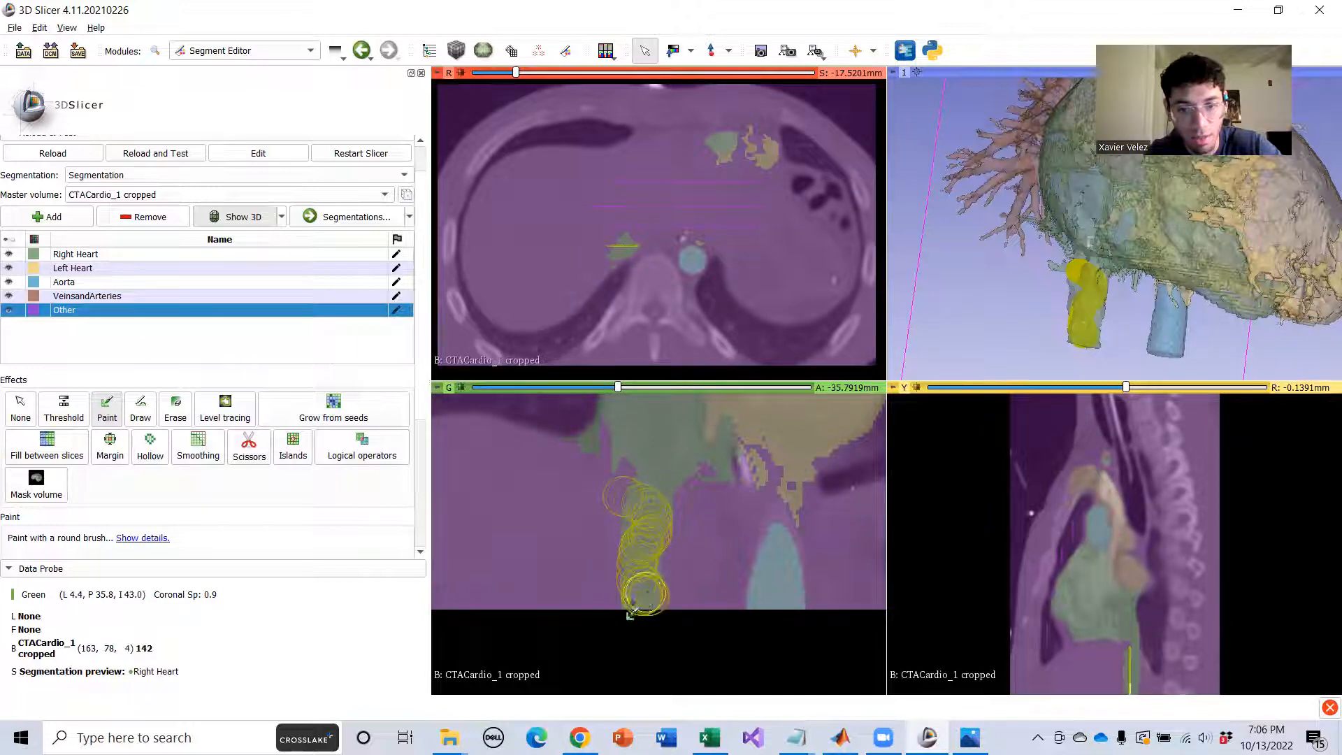
left_click_drag(626, 542, 671, 508)
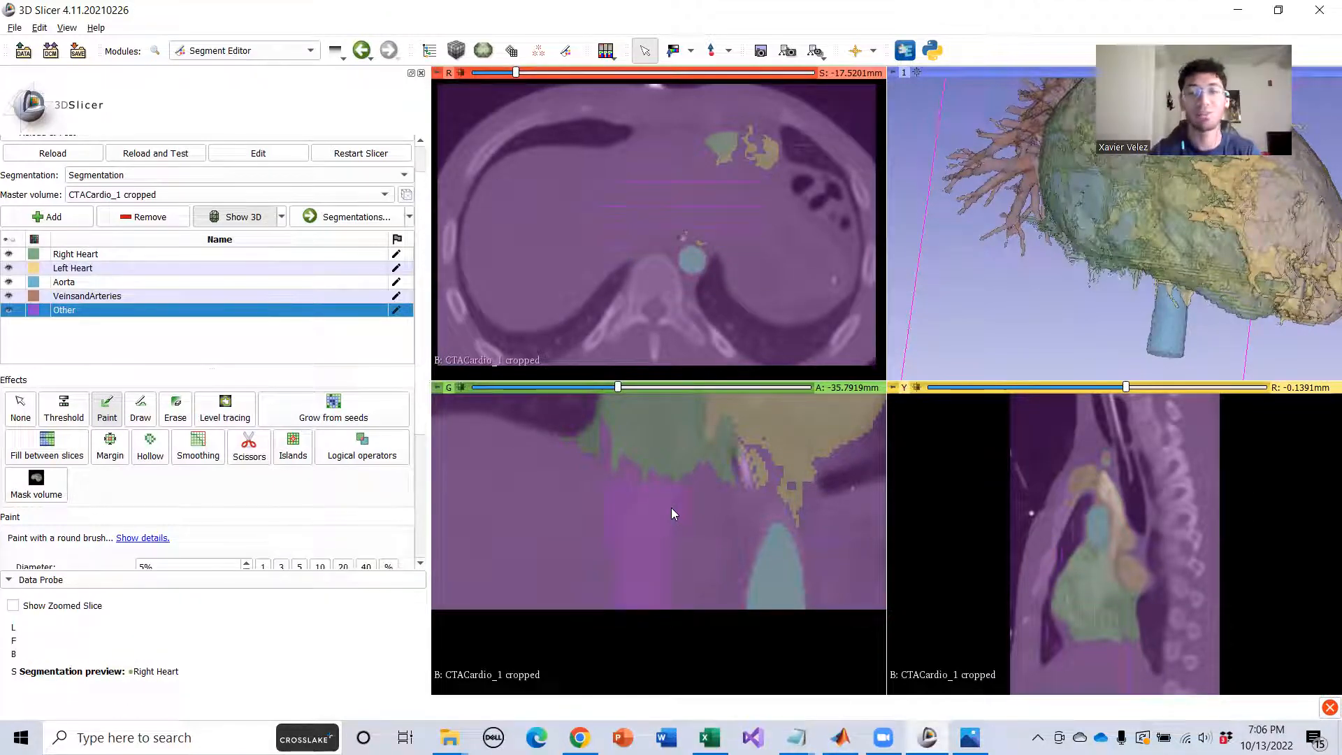
Inspect the updated grow-from-seeds preview in 3D from several sides and check the heart and pulmonary vessels in the slices.
scroll(1188, 251, "down", 5)
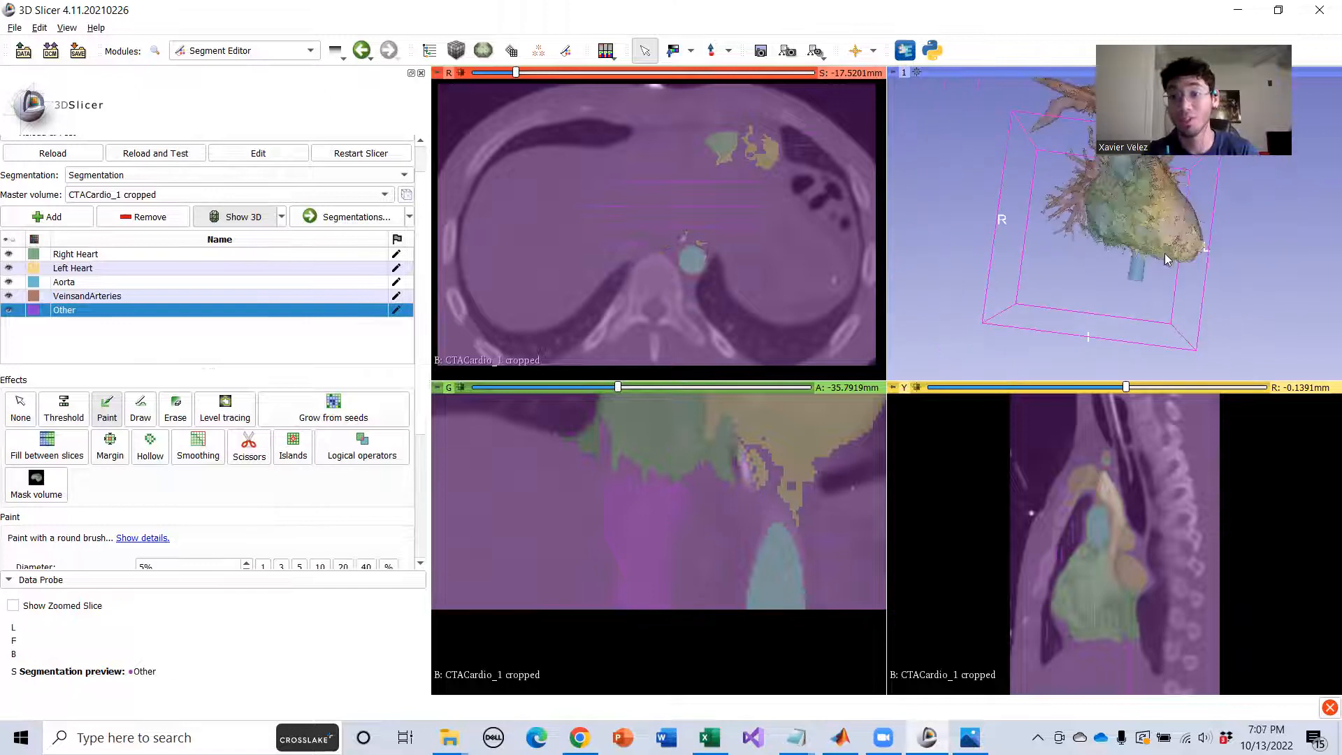
left_click_drag(1211, 262, 1160, 279)
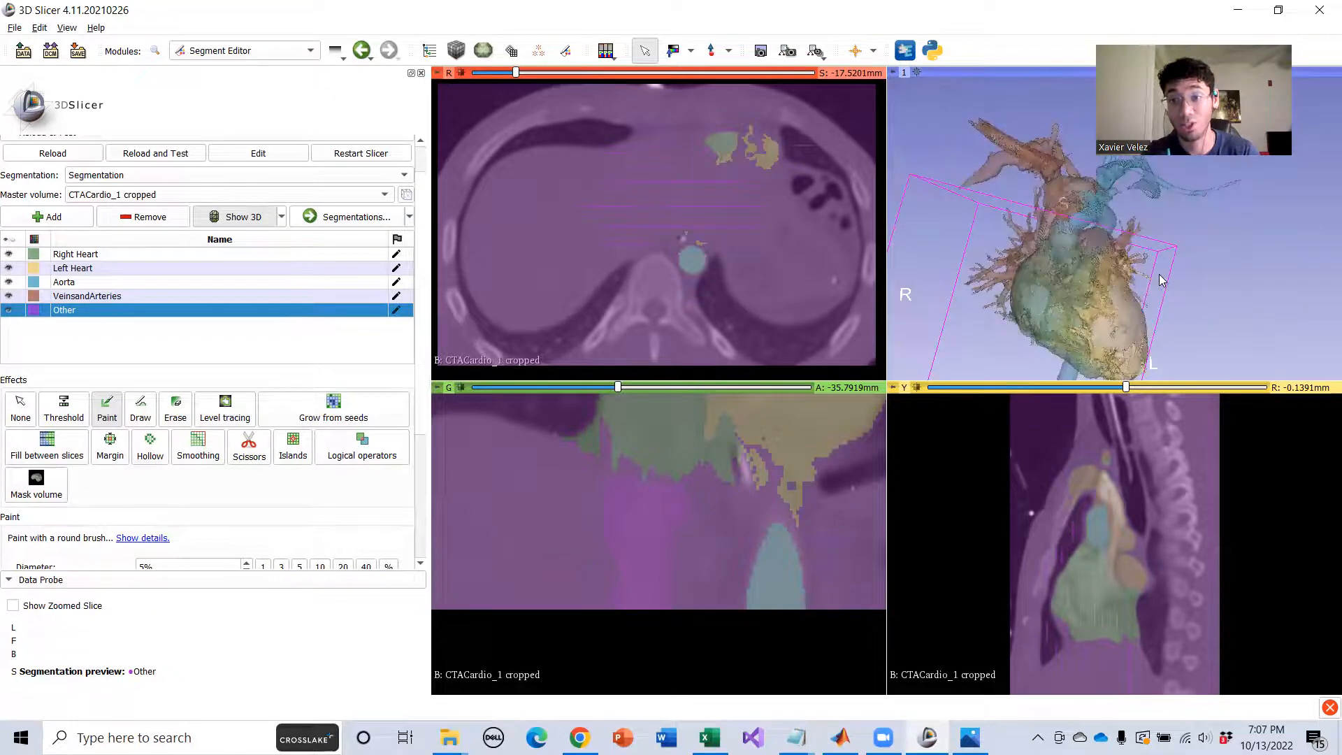
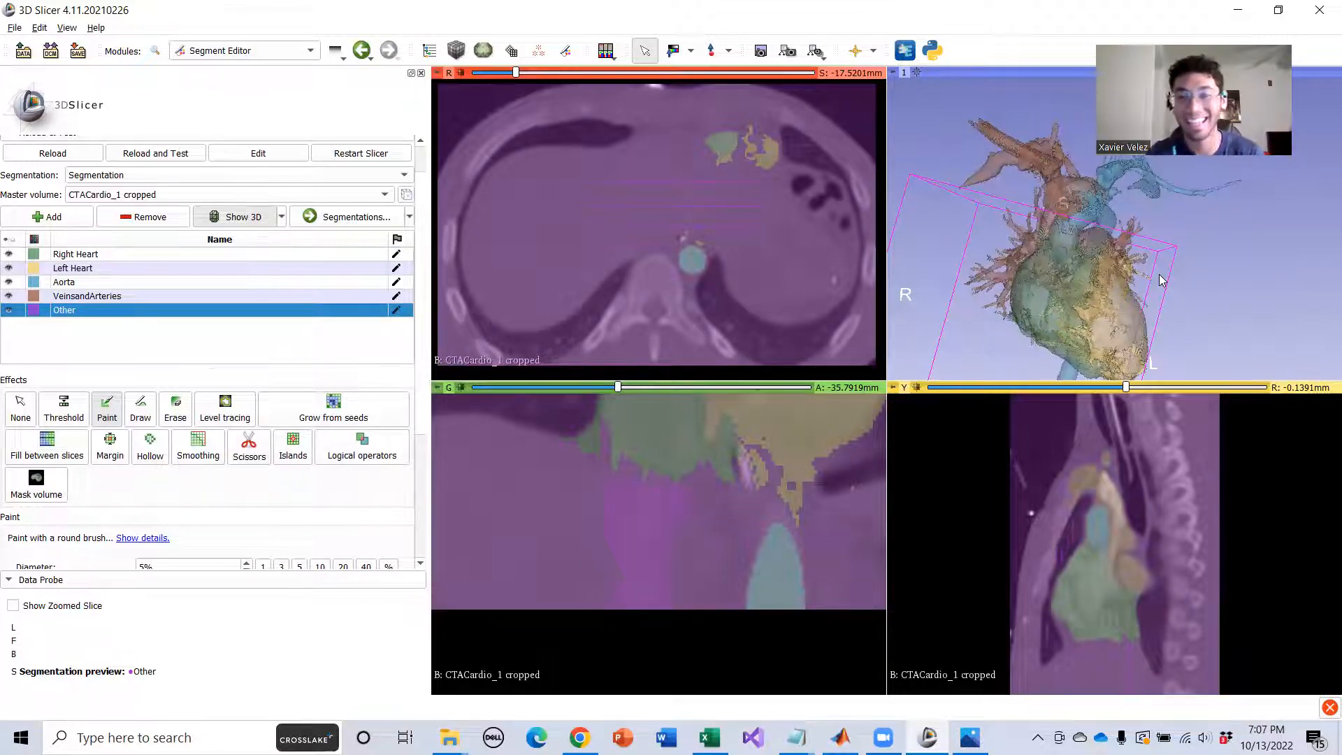
left_click_drag(1159, 275, 1118, 257)
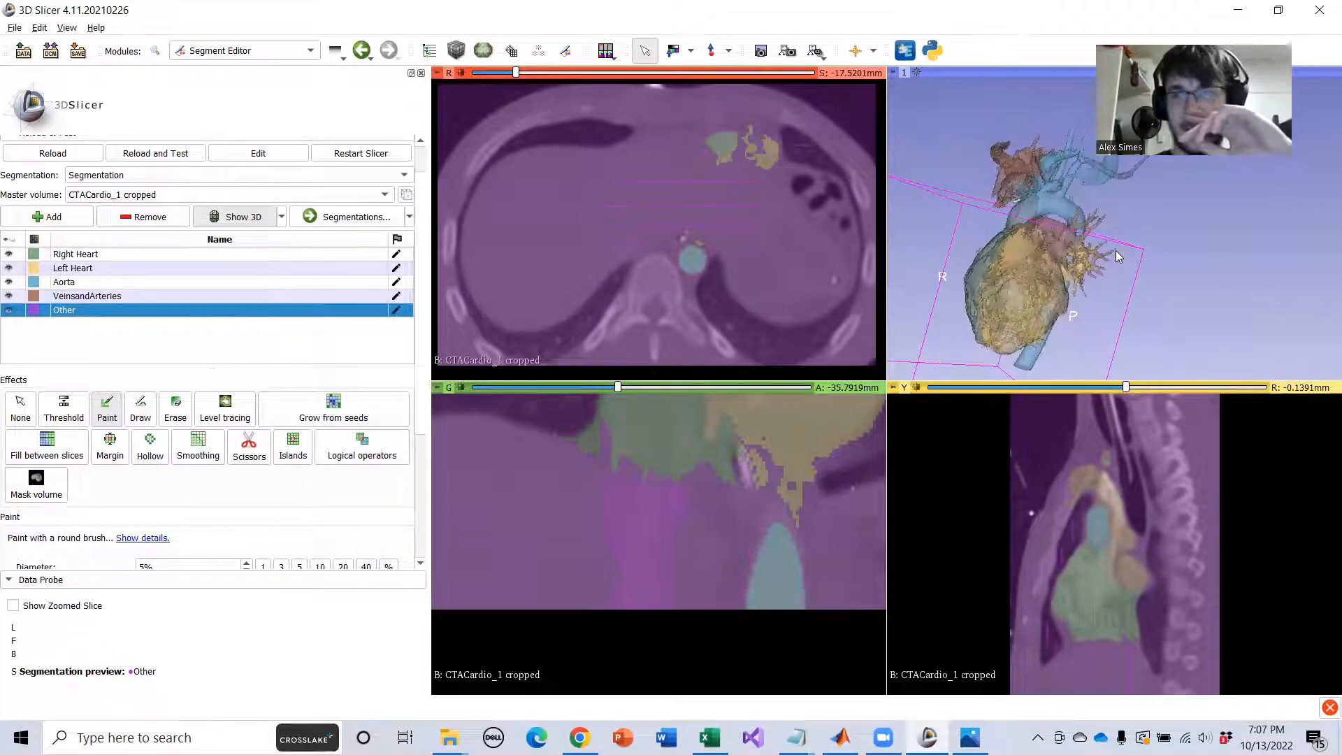
left_click_drag(1116, 256, 992, 300)
scroll(707, 516, "down", 3)
scroll(708, 516, "up", 4)
scroll(707, 515, "down", 1, "ctrl")
scroll(707, 516, "down", 5, "ctrl")
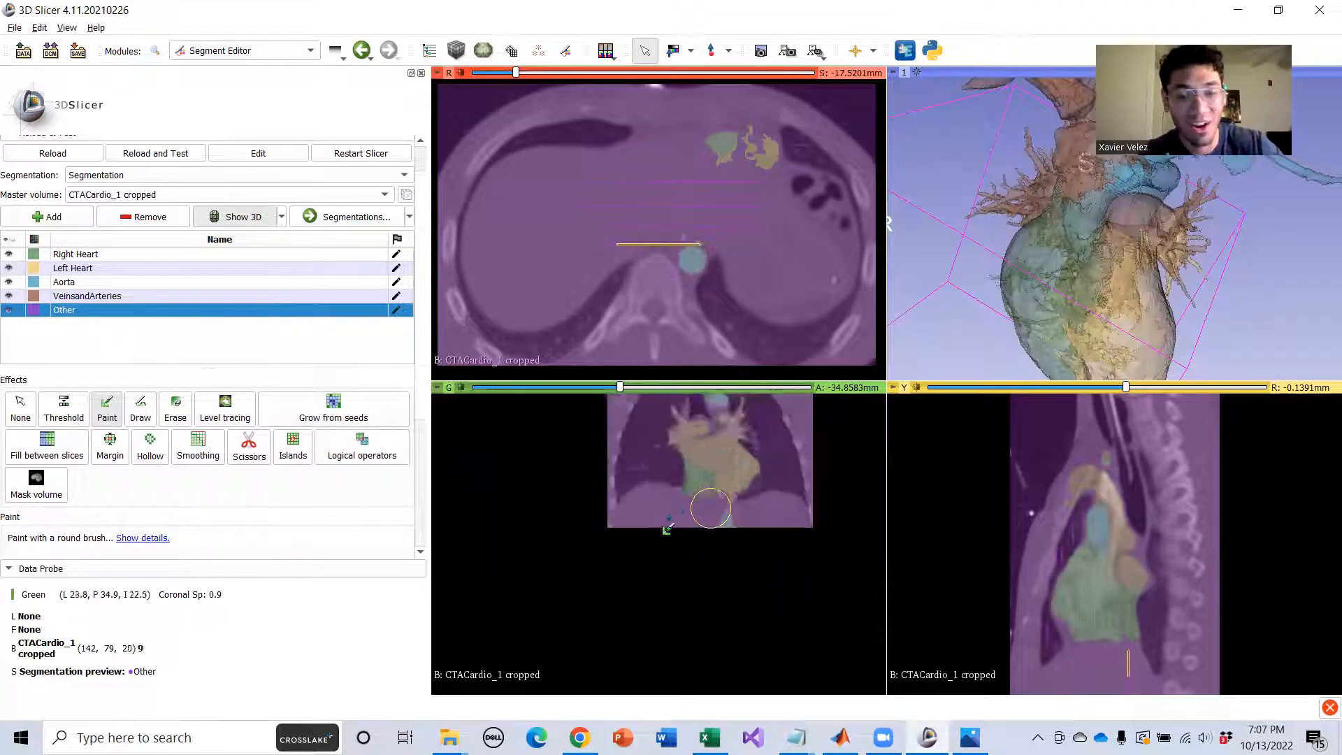
scroll(691, 474, "up", 7, "ctrl")
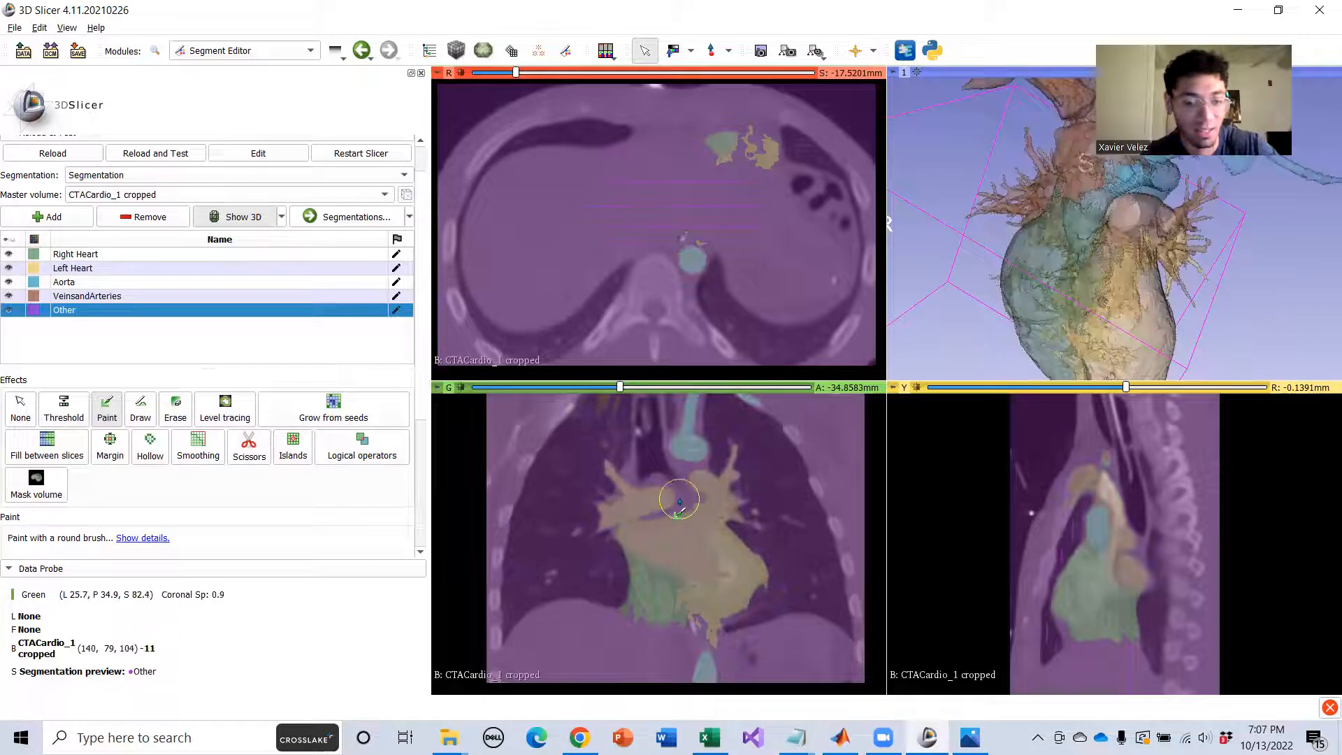
key("shift")
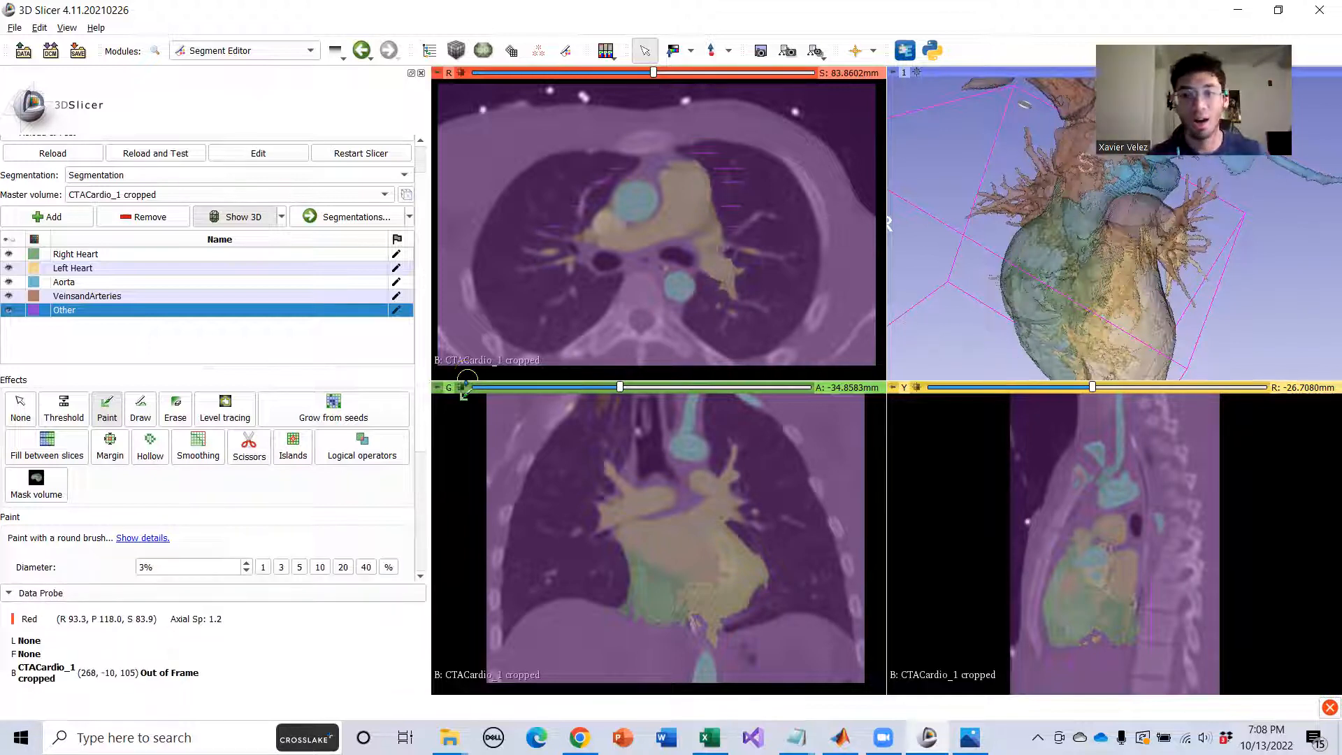
Apply the Grow from seeds result to the segmentation.
scroll(285, 498, "down", 2)
scroll(285, 498, "down", 2)
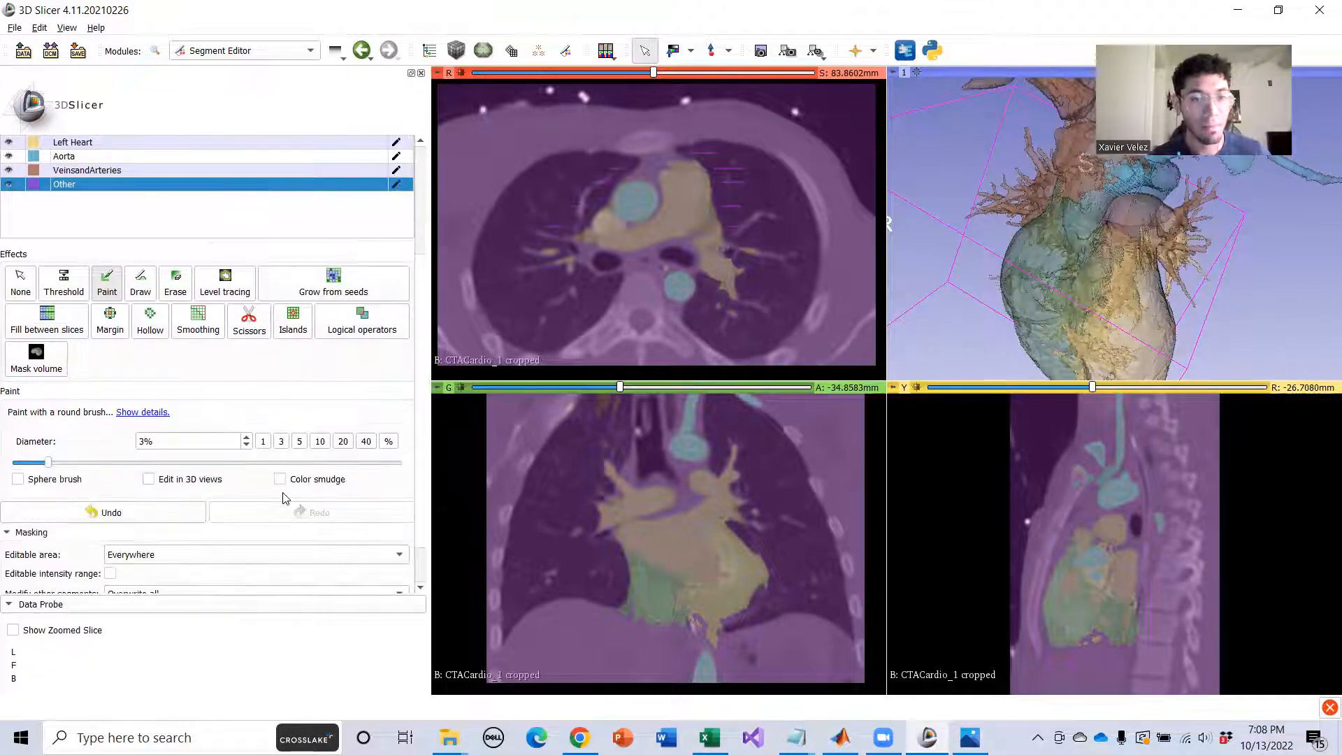
scroll(272, 510, "up", 4)
left_click(318, 395)
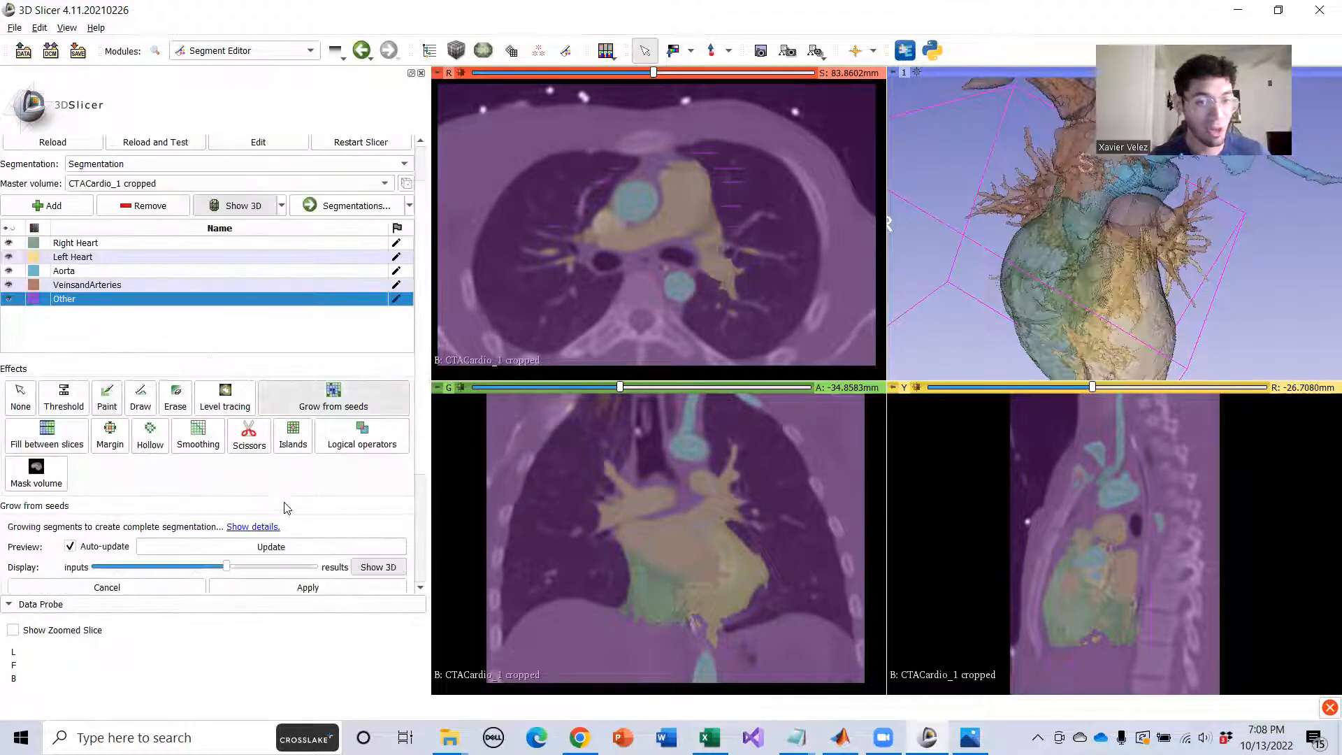
scroll(286, 508, "down", 2)
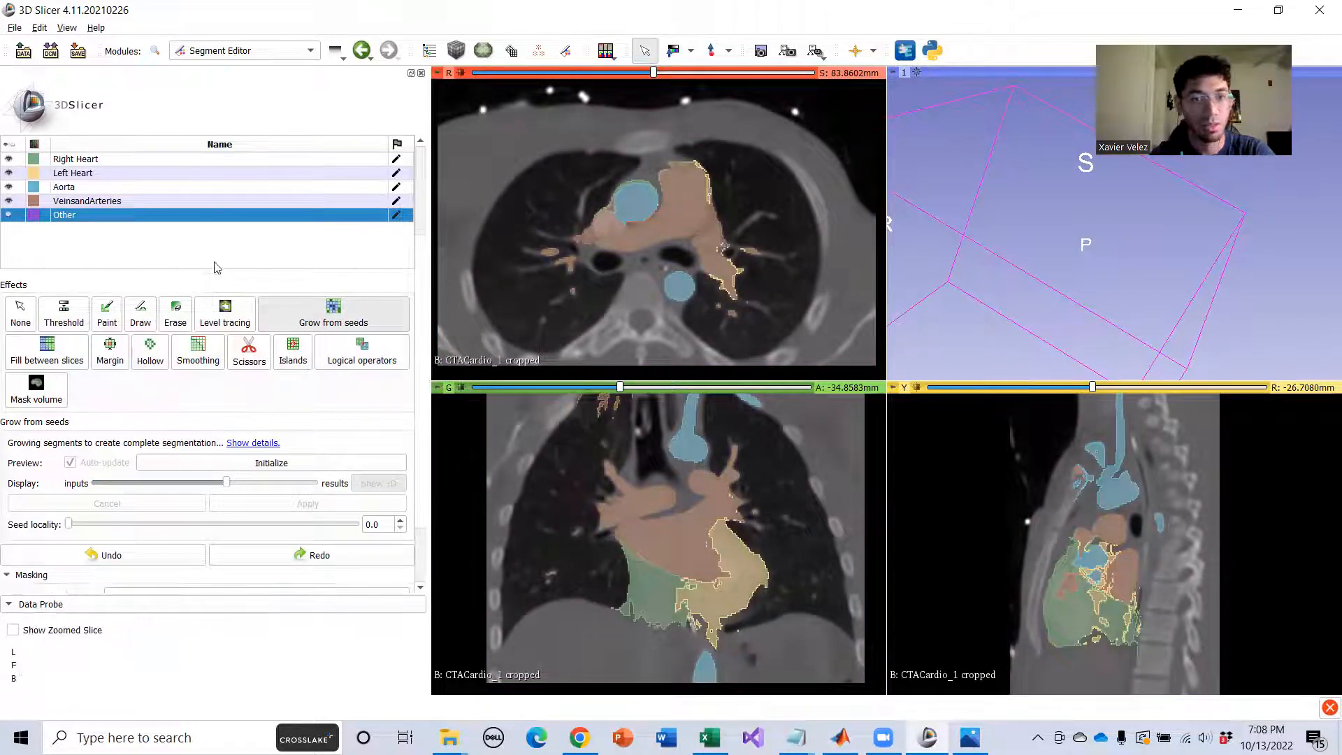
Turn on the segmentation's 3D visibility in the Segmentations module and view the heart model from the front.
scroll(217, 266, "up", 3)
left_click_drag(1053, 261, 1055, 287)
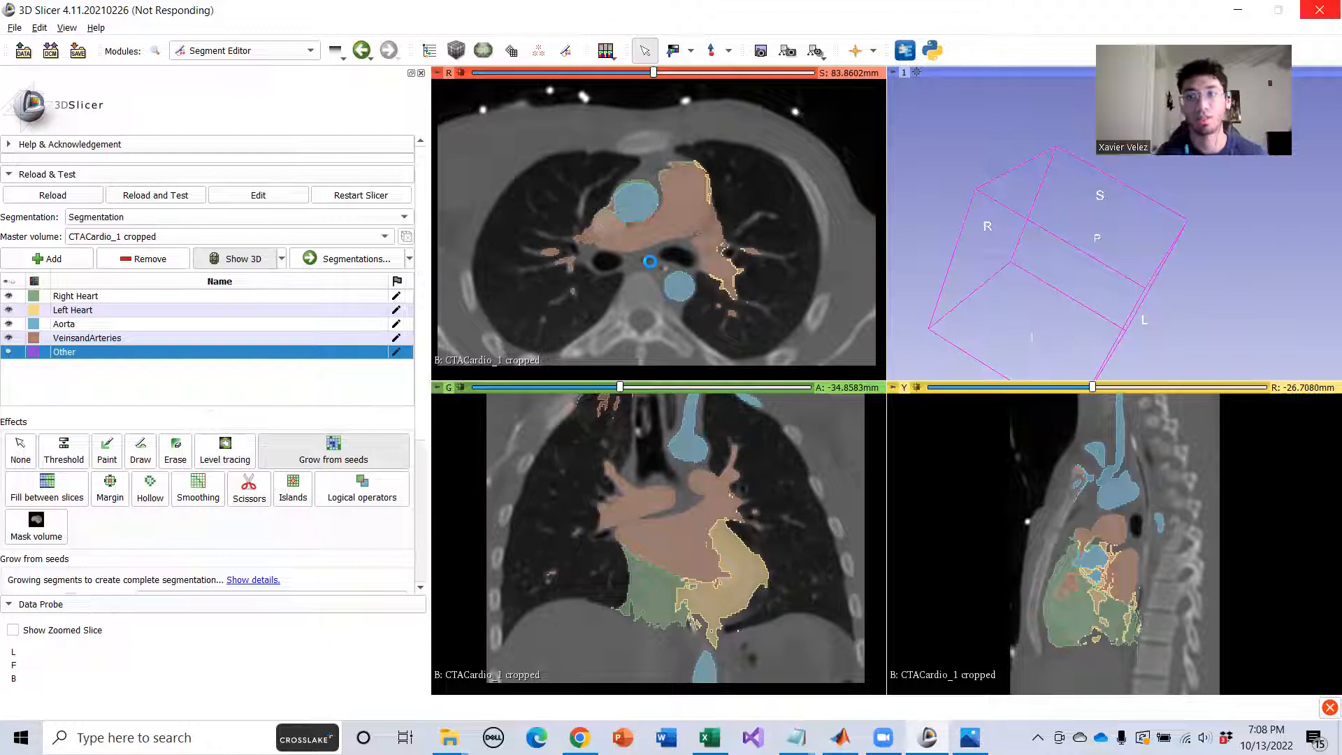
scroll(649, 261, "down", 1)
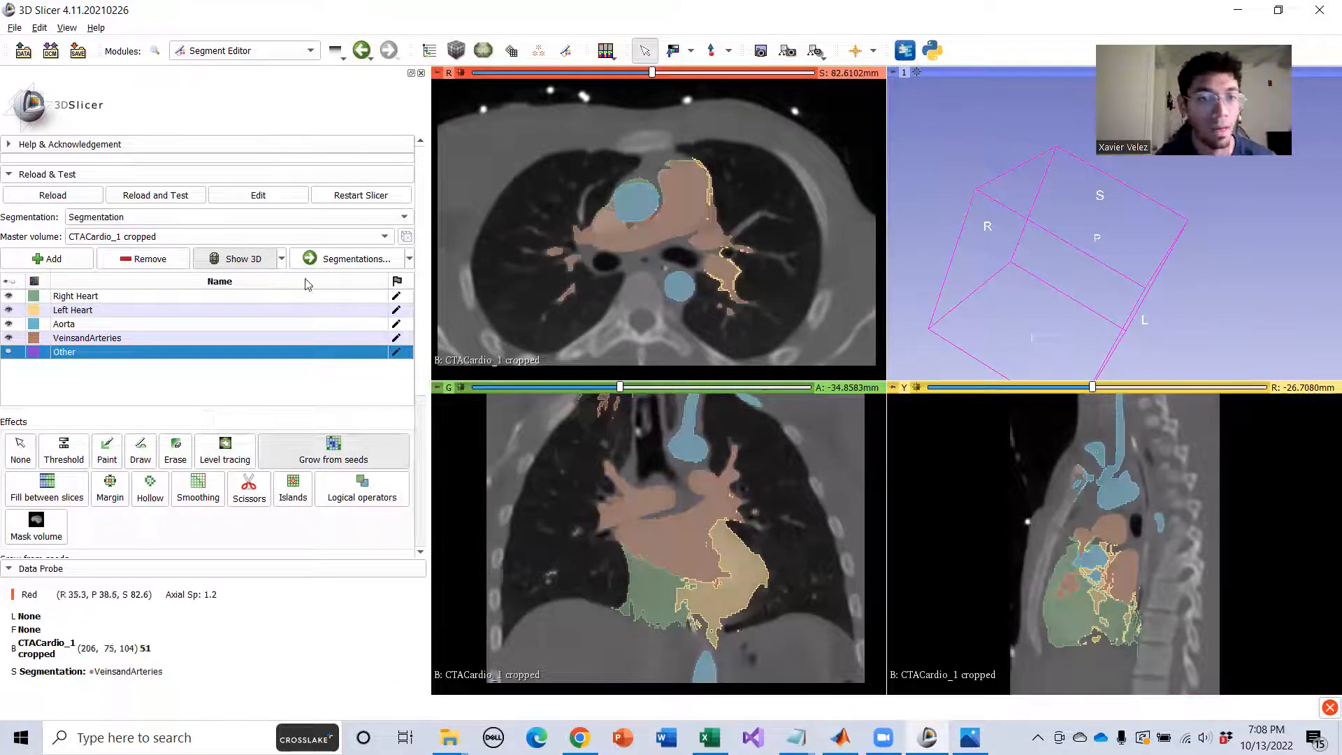
scroll(1013, 239, "up", 5)
scroll(1113, 297, "down", 6)
left_click_drag(1116, 297, 1106, 275)
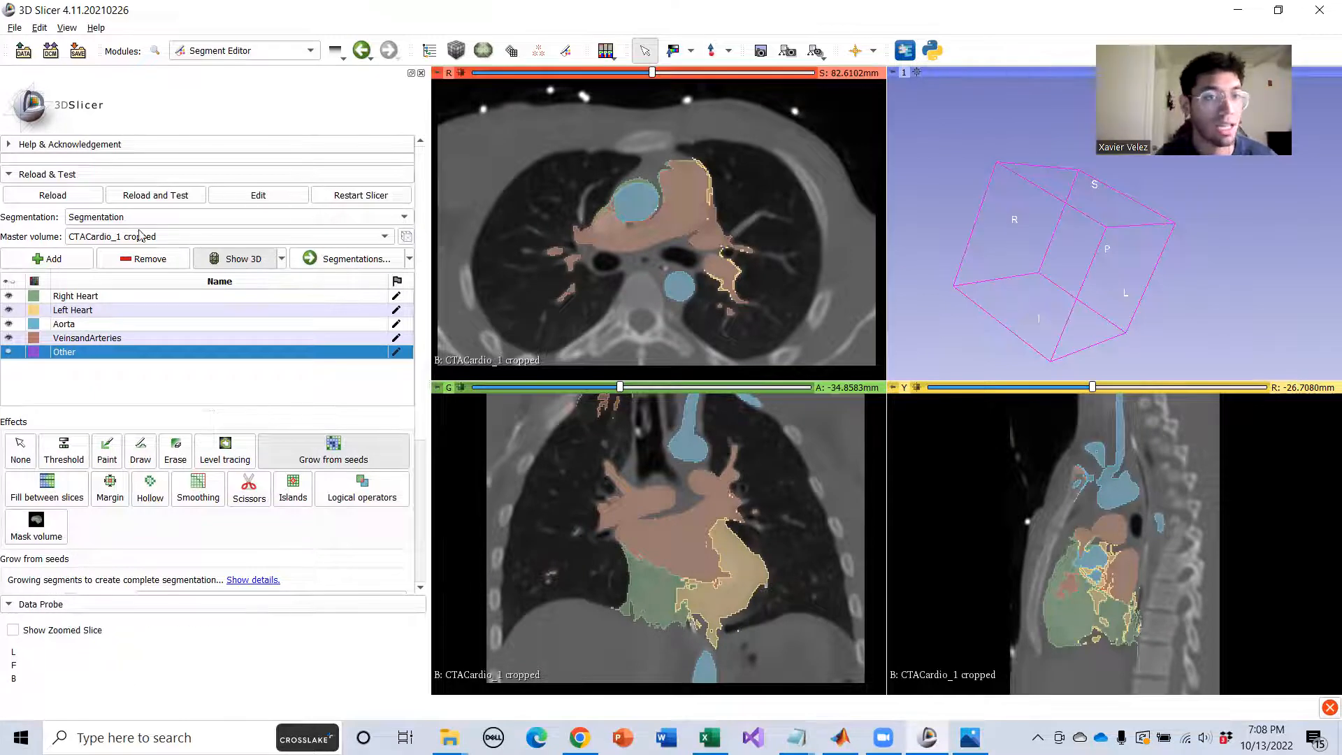
left_click(325, 260)
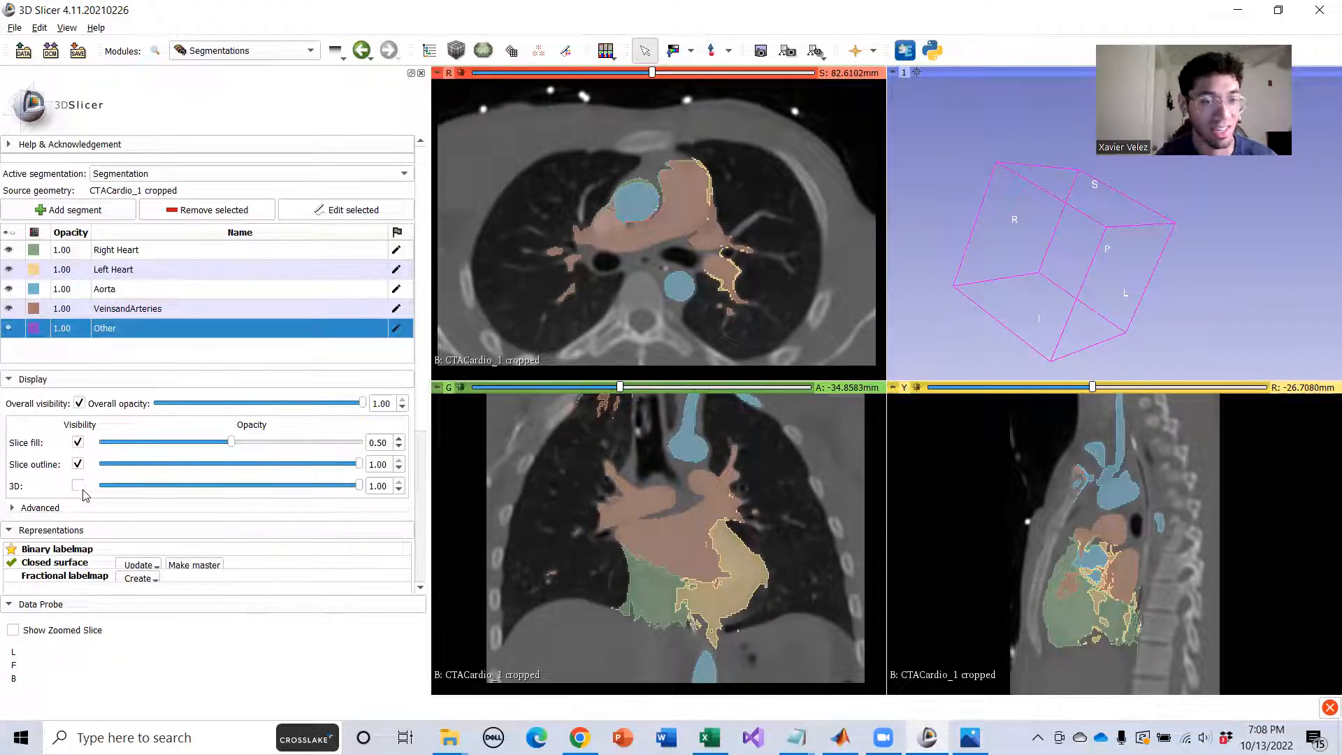
left_click(77, 485)
scroll(1142, 273, "up", 5)
left_click_drag(1143, 272, 930, 287)
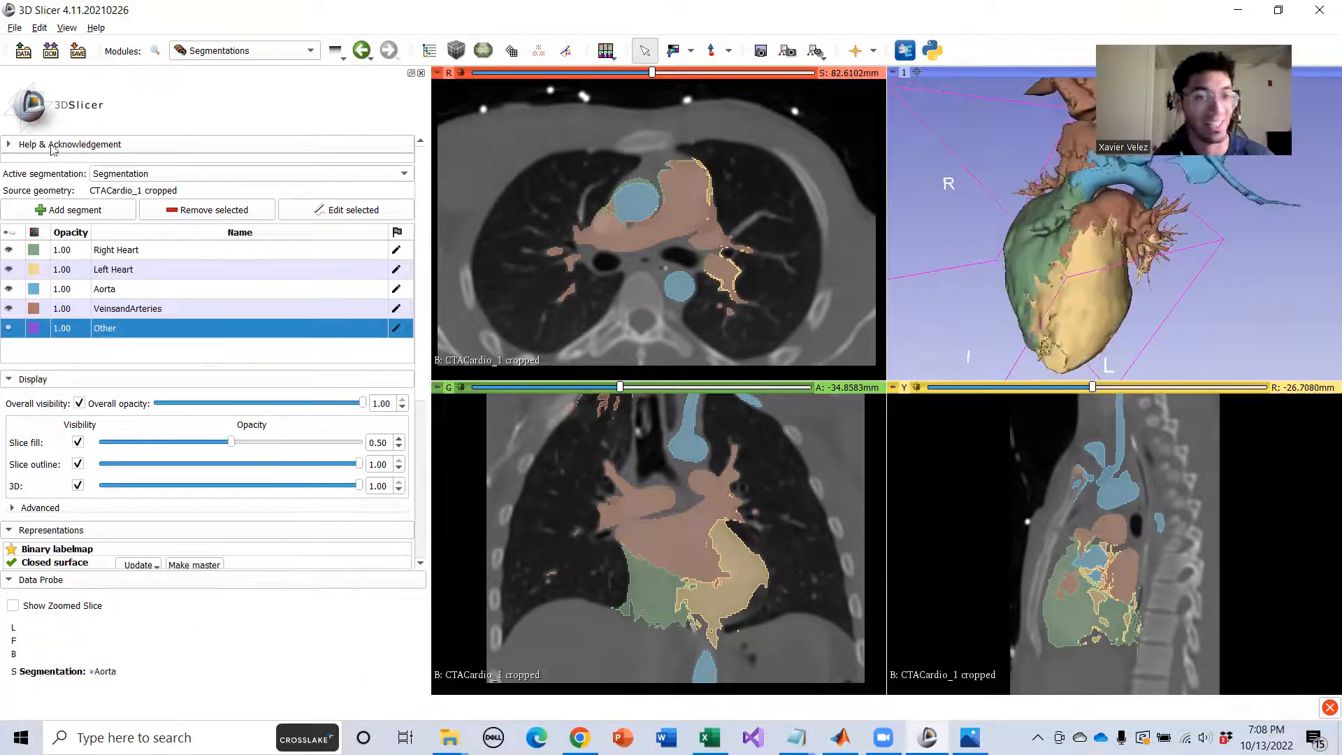
Return to the Segment Editor module and view the whole heart model from its left side.
left_click(169, 174)
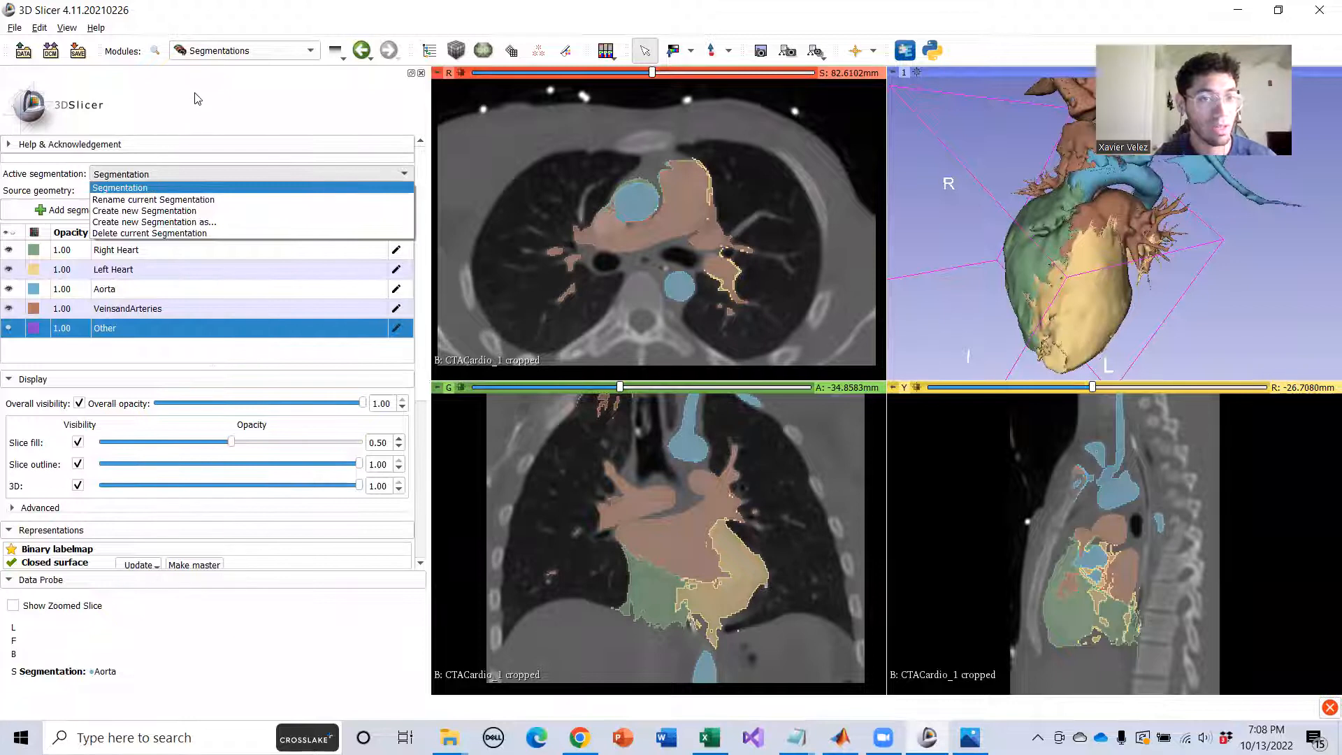
left_click(244, 50)
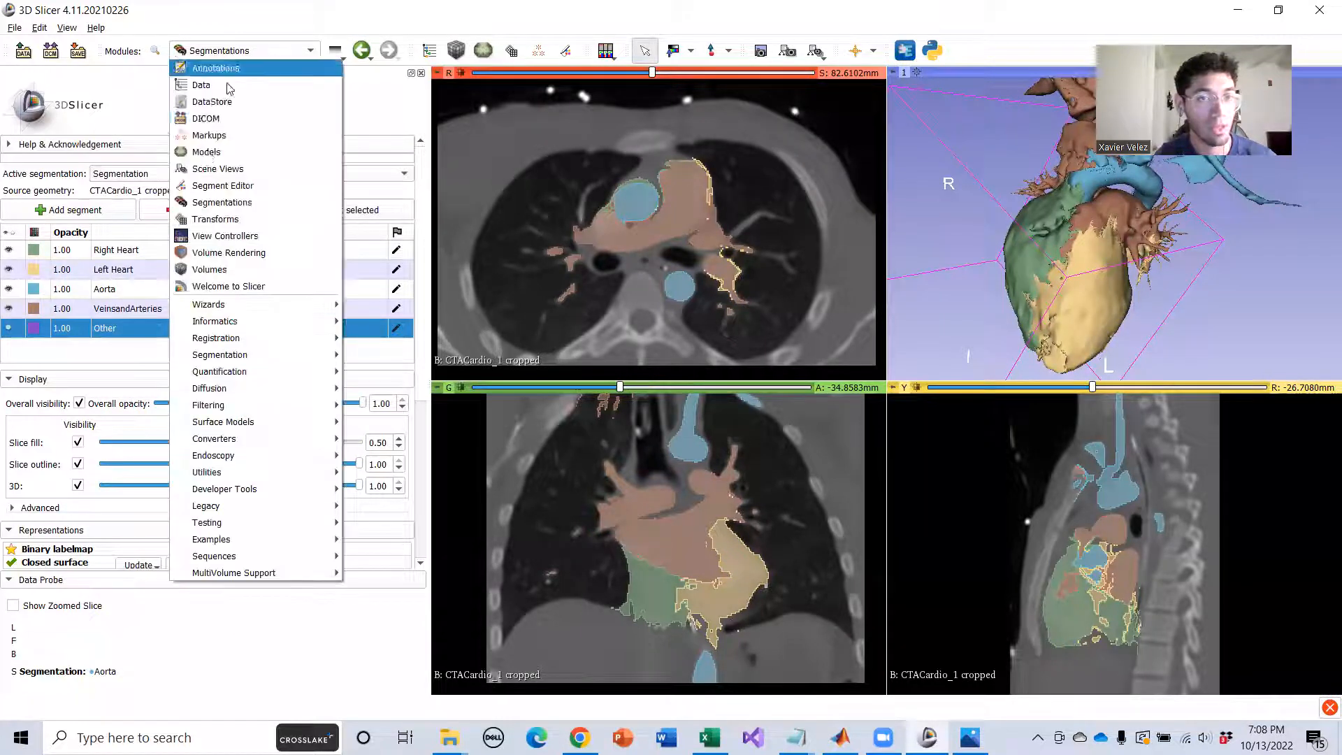
left_click(222, 186)
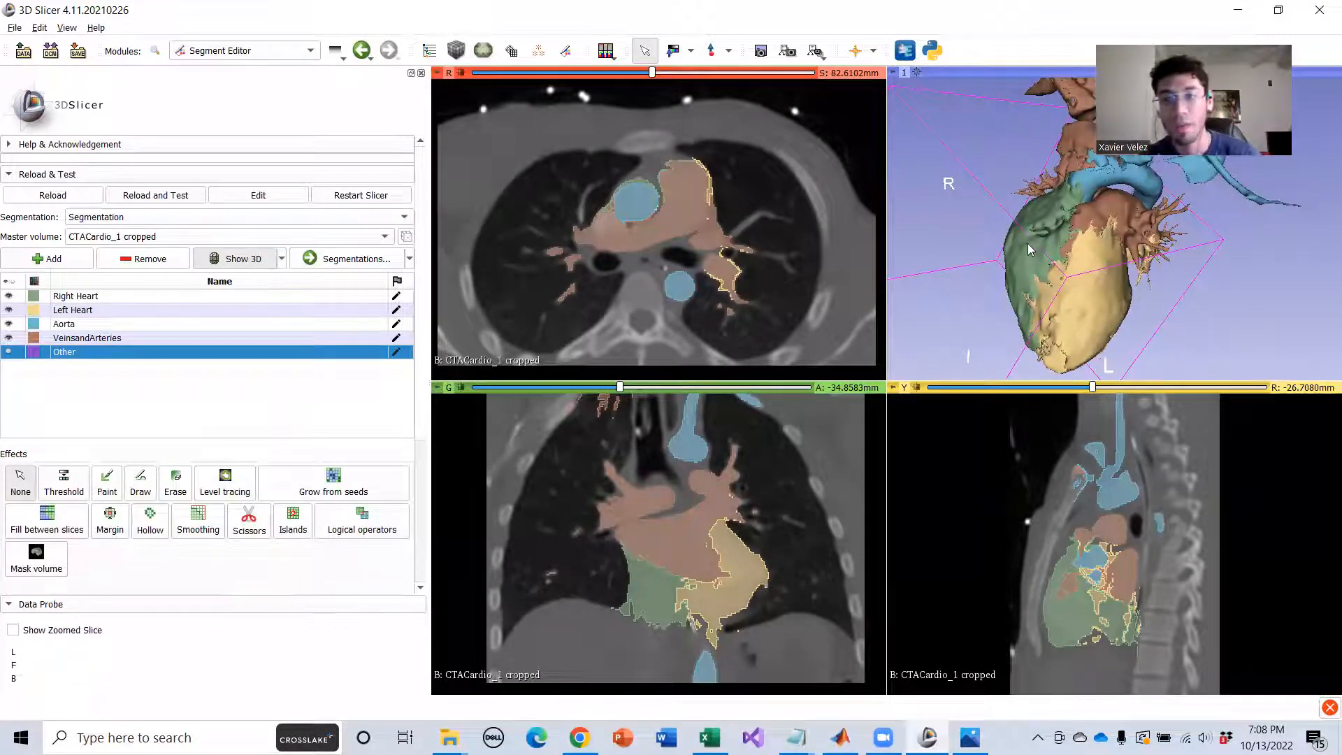
scroll(1028, 249, "down", 4)
left_click_drag(1220, 234, 984, 251)
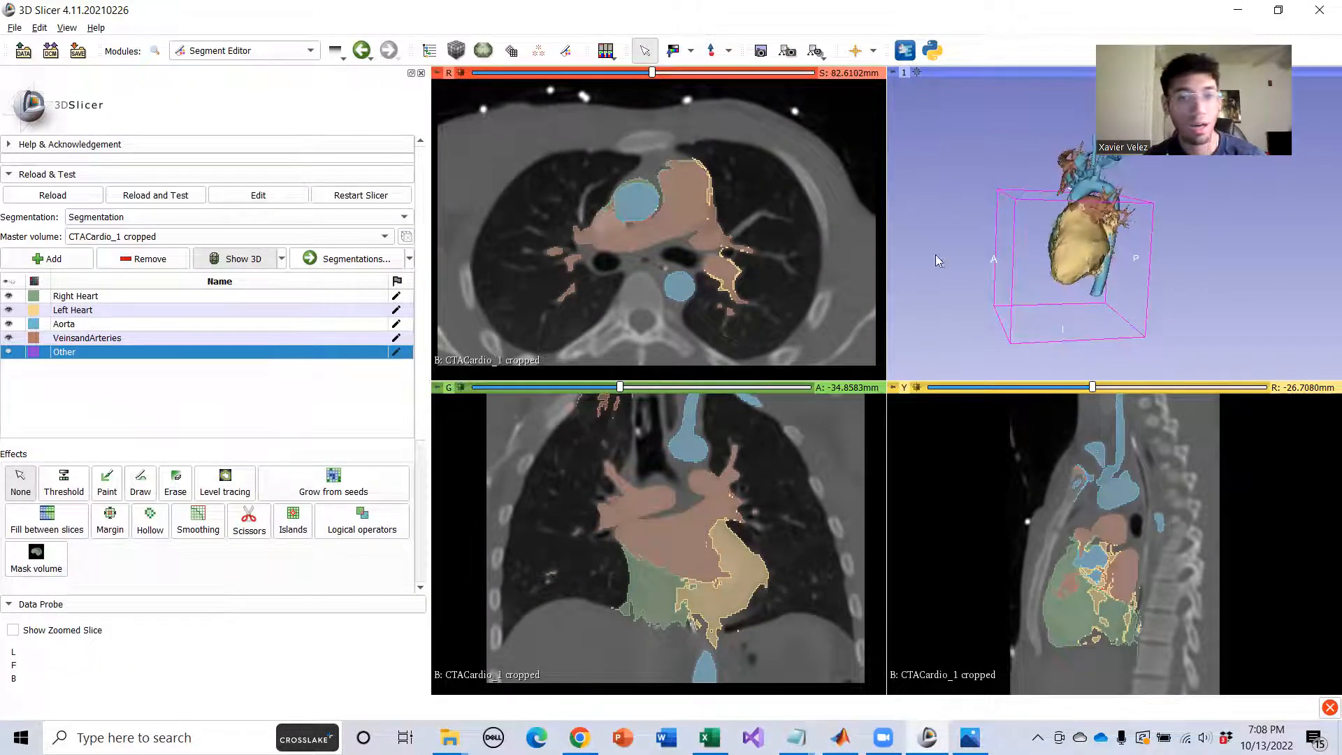
Show the Other segment to examine its block in 3D, hide it again and view the heart from the front.
left_click(8, 352)
scroll(1154, 257, "up", 3)
scroll(1154, 257, "down", 3)
left_click_drag(1226, 243, 1055, 233)
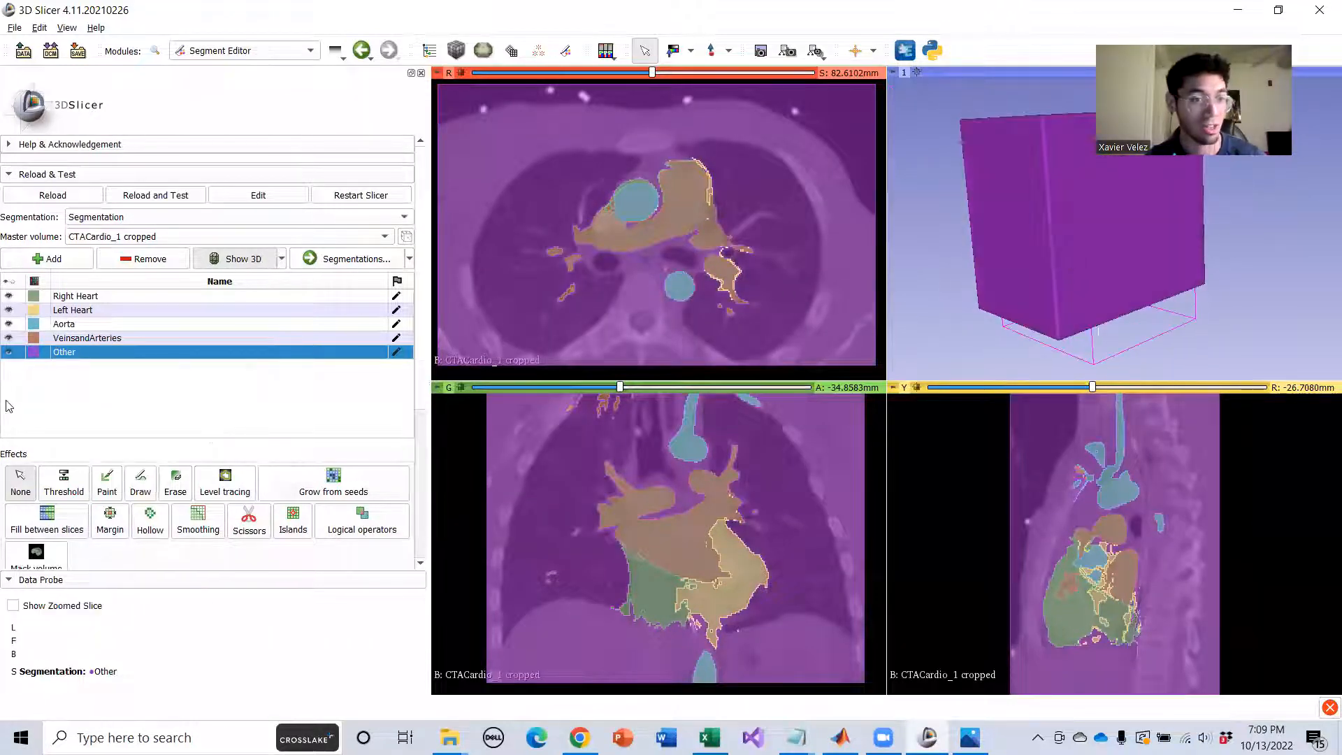
left_click(10, 355)
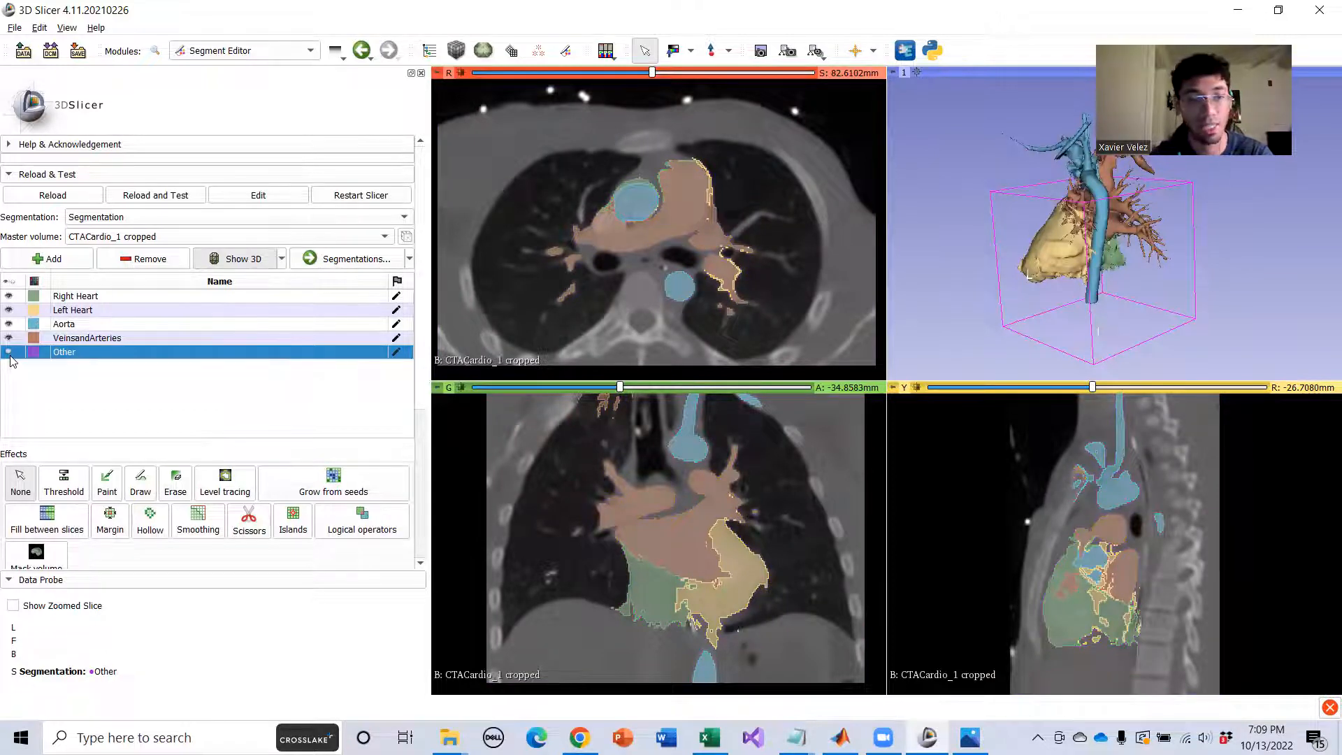
scroll(1083, 224, "up", 5)
mouse_move(1084, 223)
left_mouse_down()
mouse_move(1003, 239)
mouse_move(937, 304)
mouse_move(1093, 274)
mouse_move(1108, 311)
mouse_move(1065, 342)
mouse_move(968, 305)
mouse_move(943, 313)
mouse_move(1048, 258)
mouse_move(1122, 248)
mouse_move(1075, 224)
mouse_move(1099, 228)
mouse_move(1078, 247)
left_mouse_up()
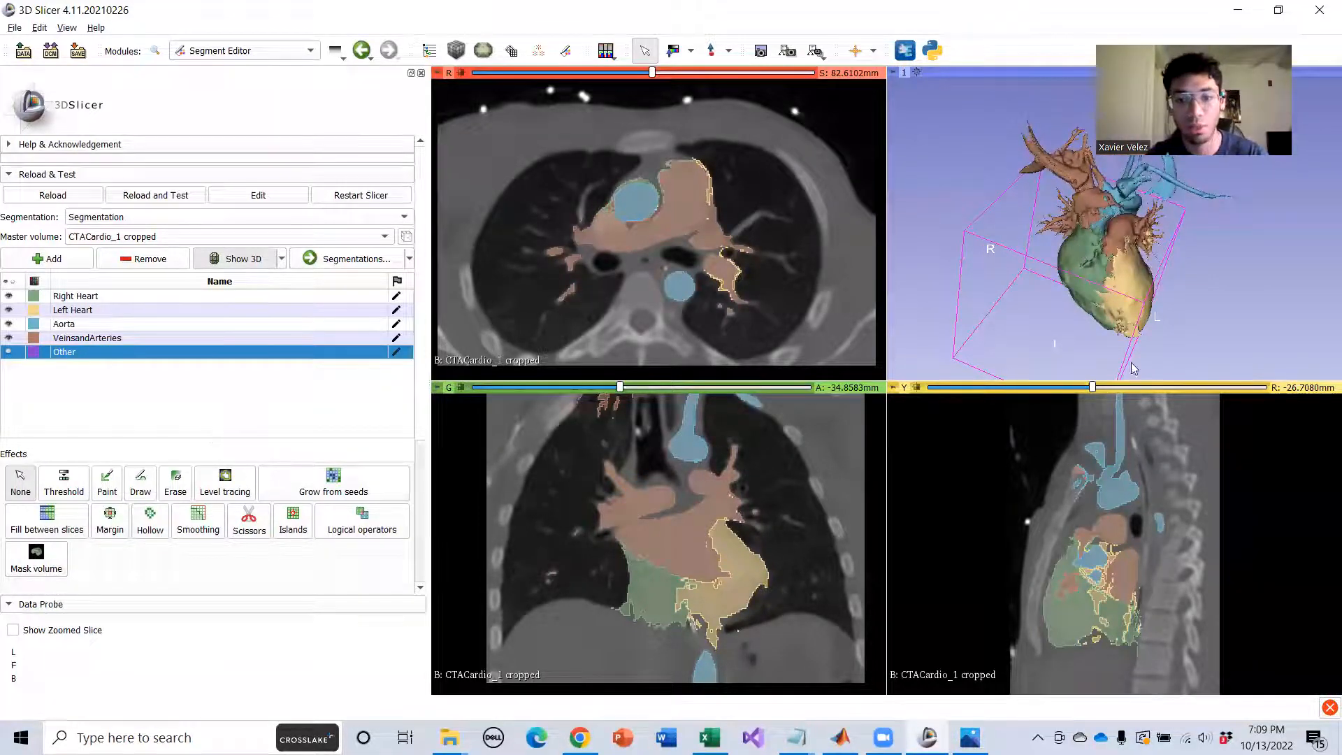
Switch to the Notepad workflow list, add the line "scissors" below the first "smoothing", and return to 3D Slicer.
left_click(797, 738)
left_click(857, 690)
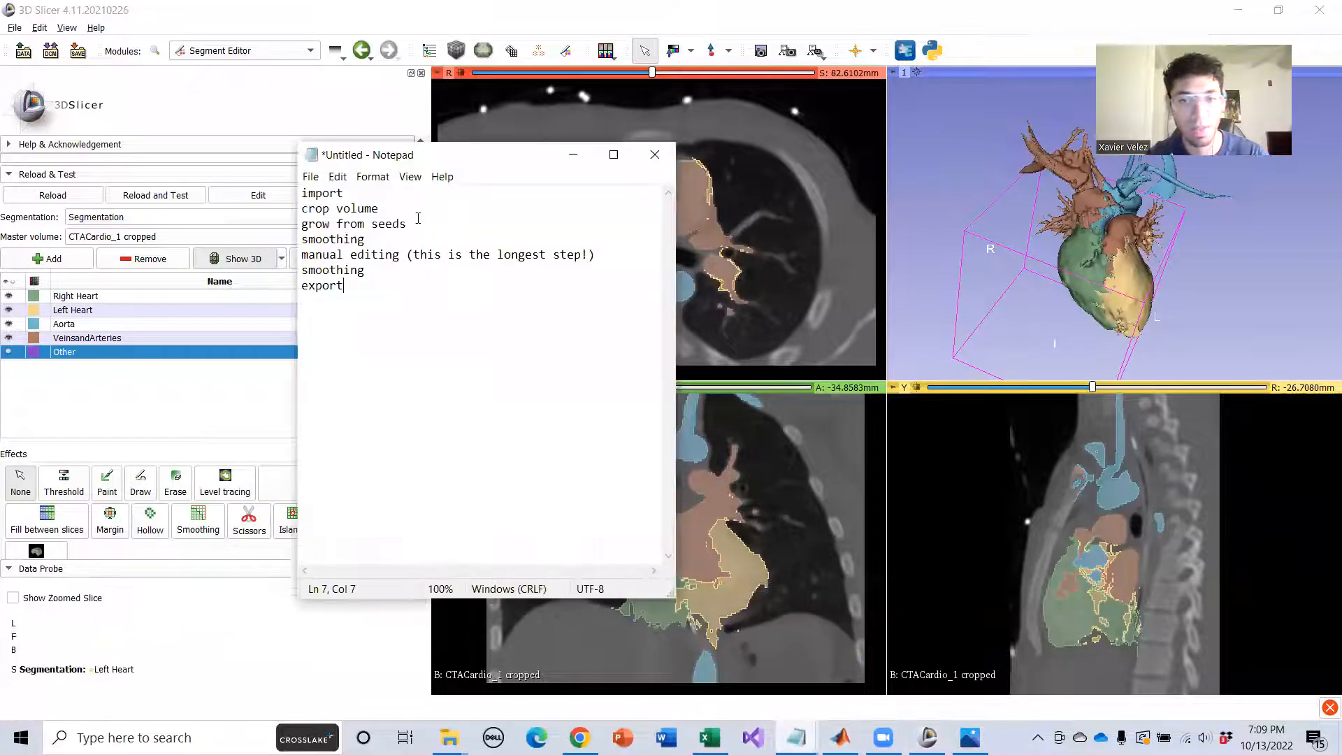
left_click(391, 240)
key("Return")
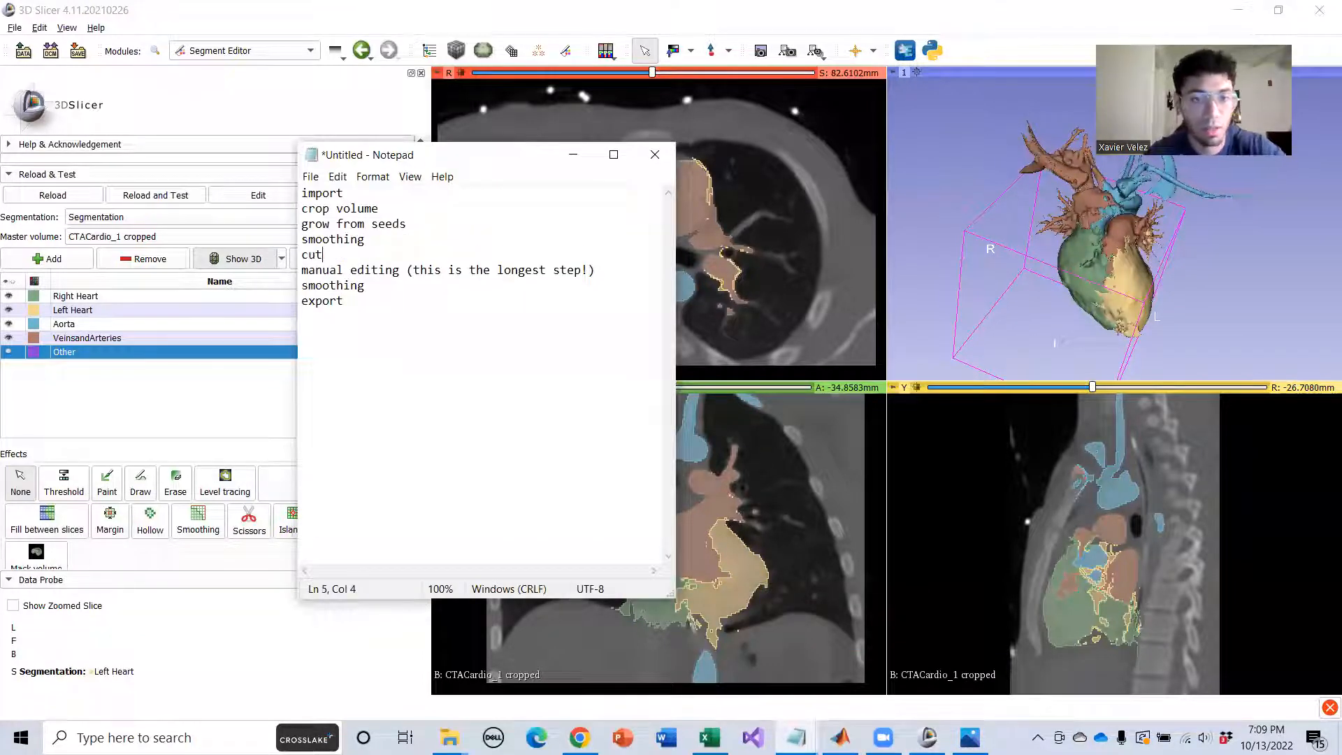
key("BackSpace")
type("scissors")
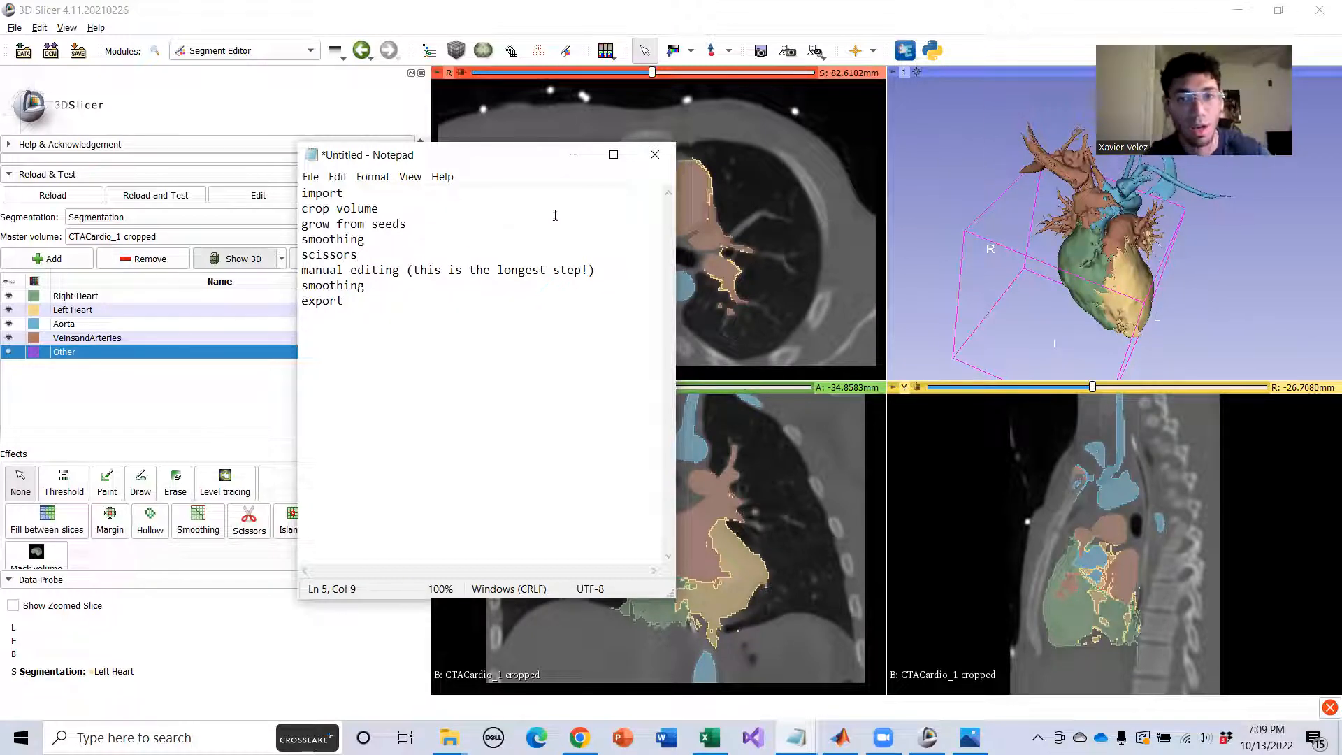
left_click(573, 154)
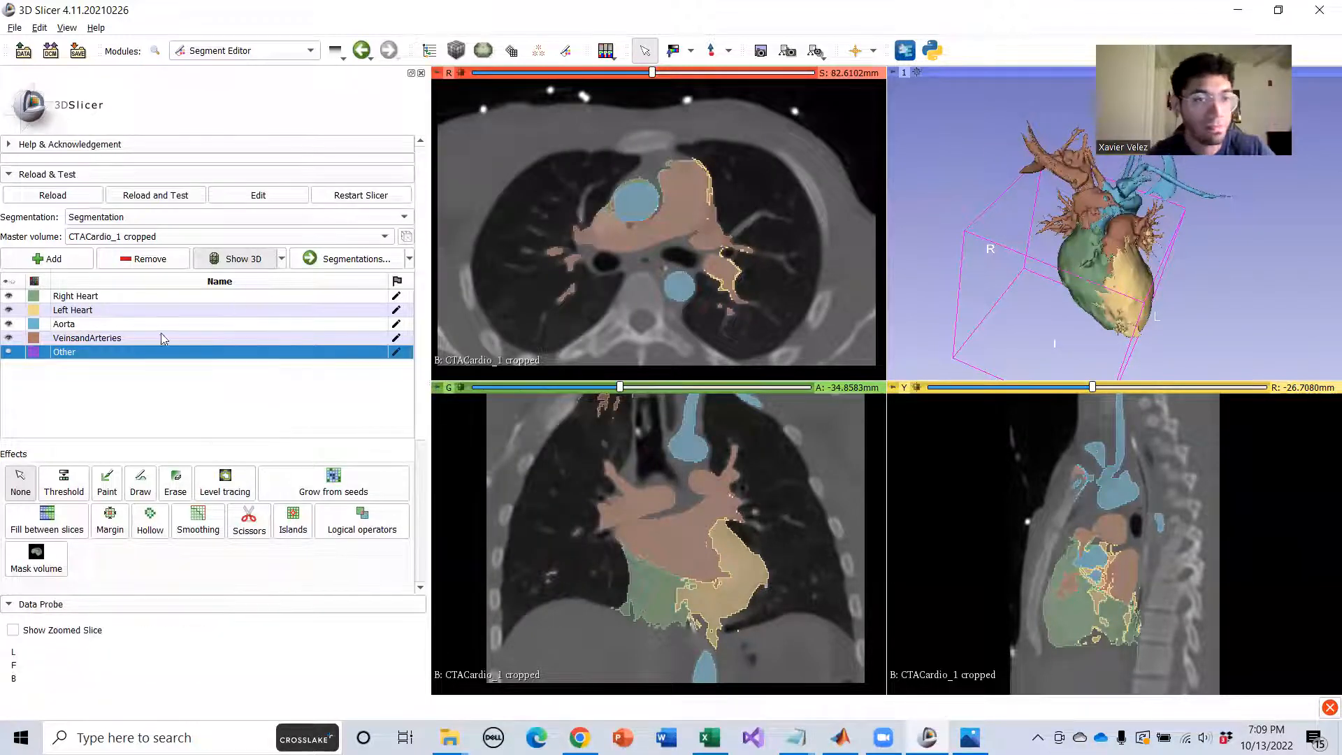
Smooth the Right Heart segment with the Gaussian method at a standard deviation of 3.00 mm.
left_click_drag(1218, 285, 1147, 277)
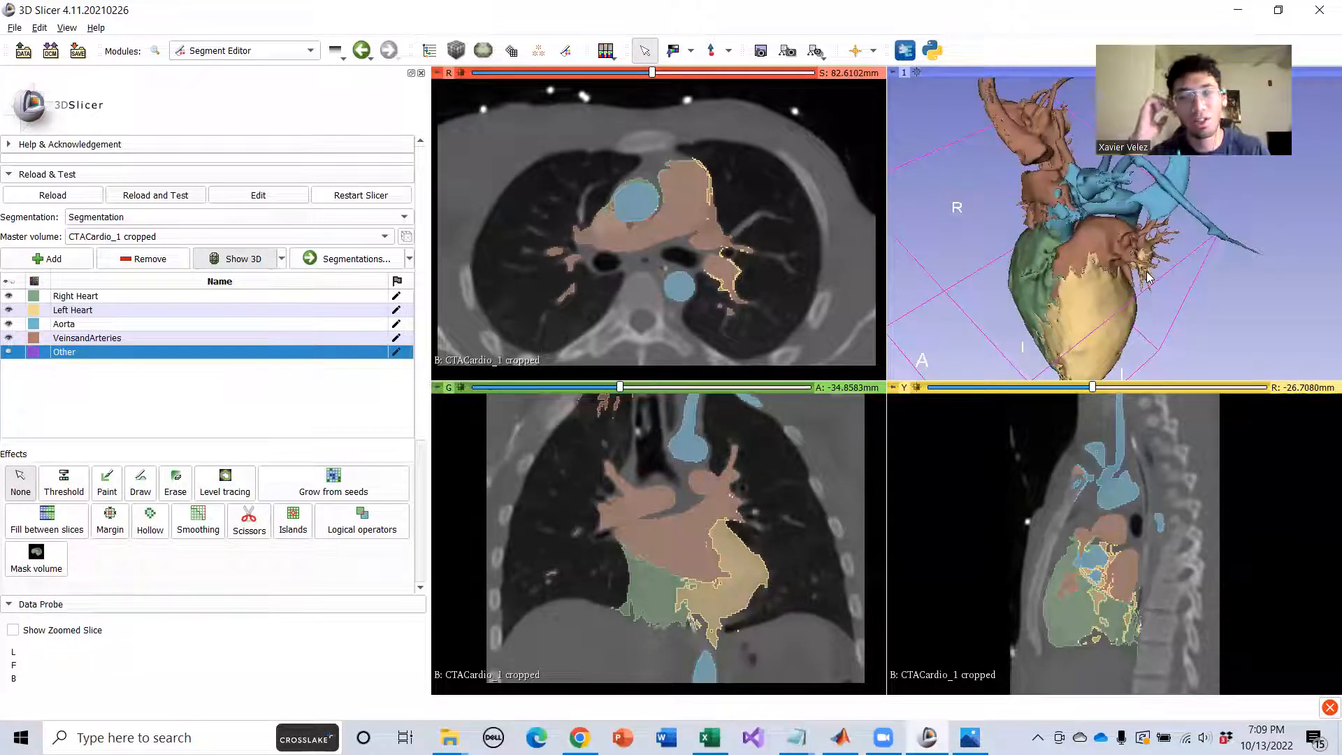
left_click(278, 296)
left_click(199, 521)
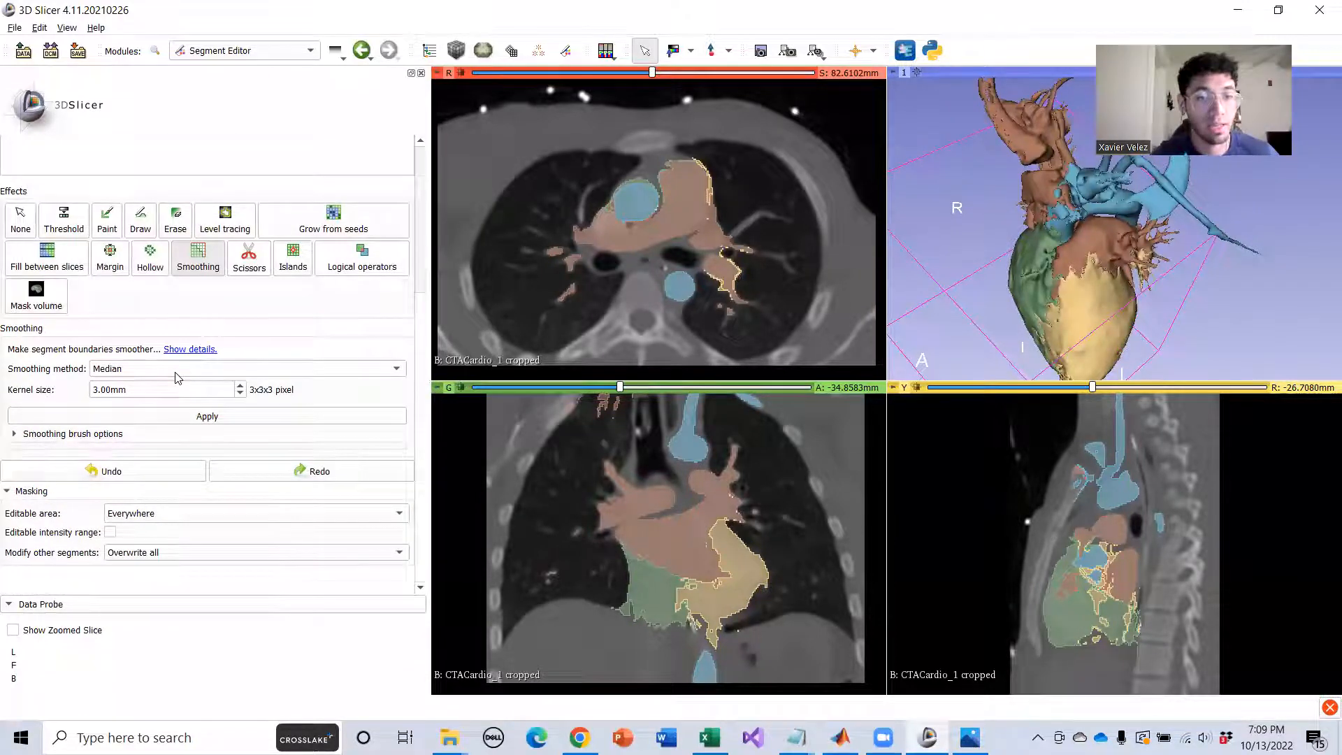
left_click(178, 370)
left_click(126, 415)
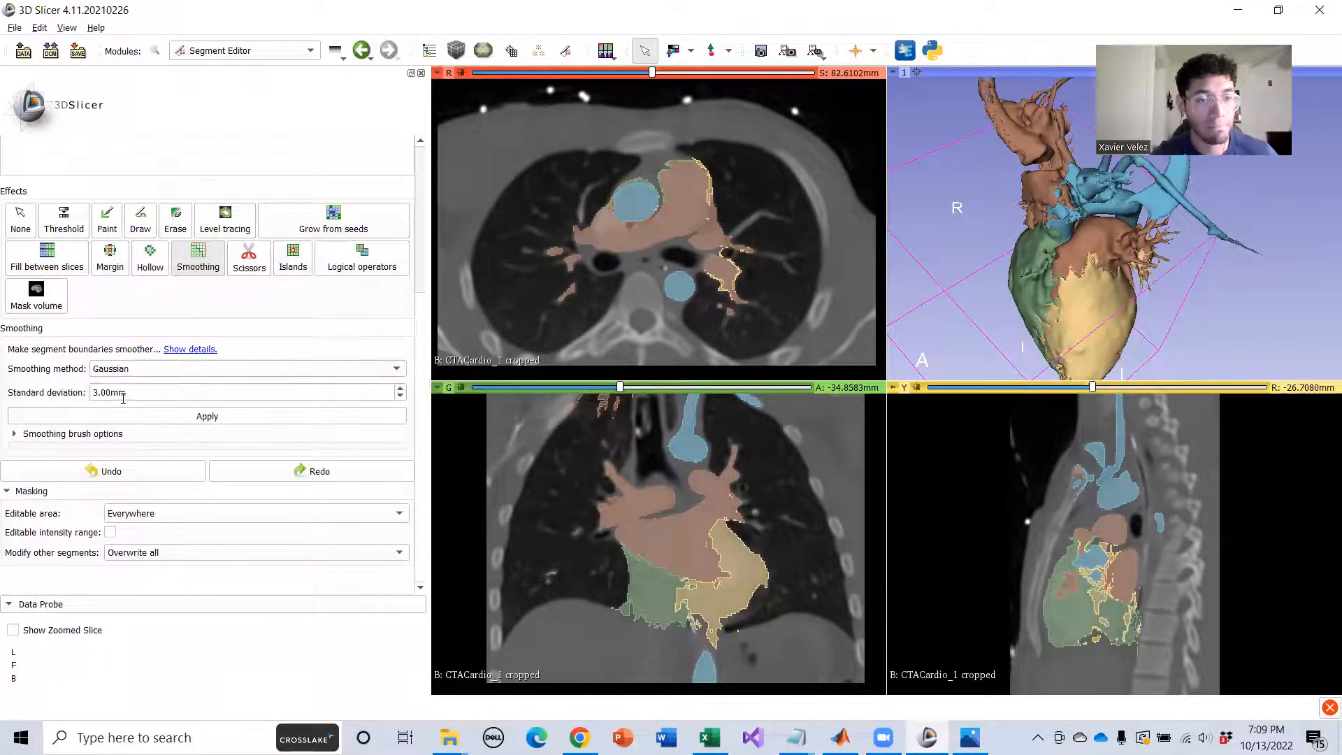
left_click(101, 394)
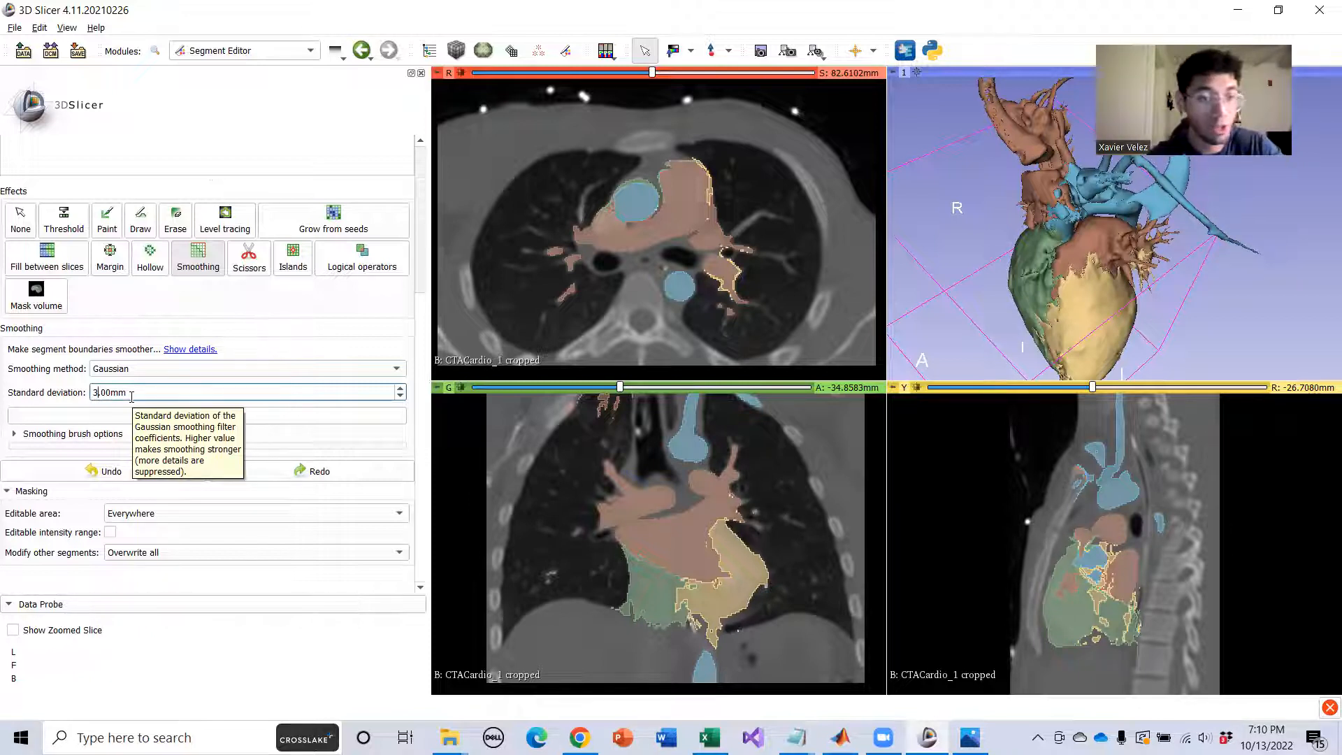
scroll(241, 310, "up", 3)
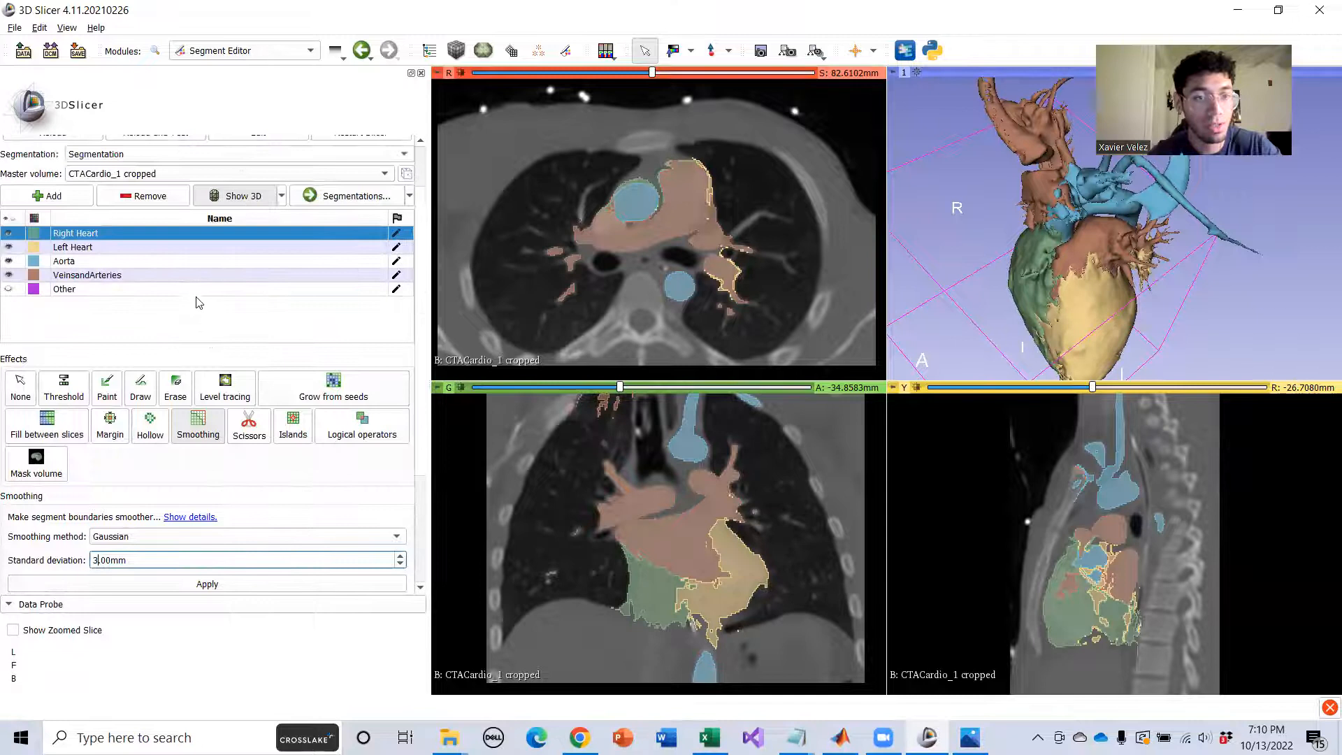
scroll(194, 291, "down", 2)
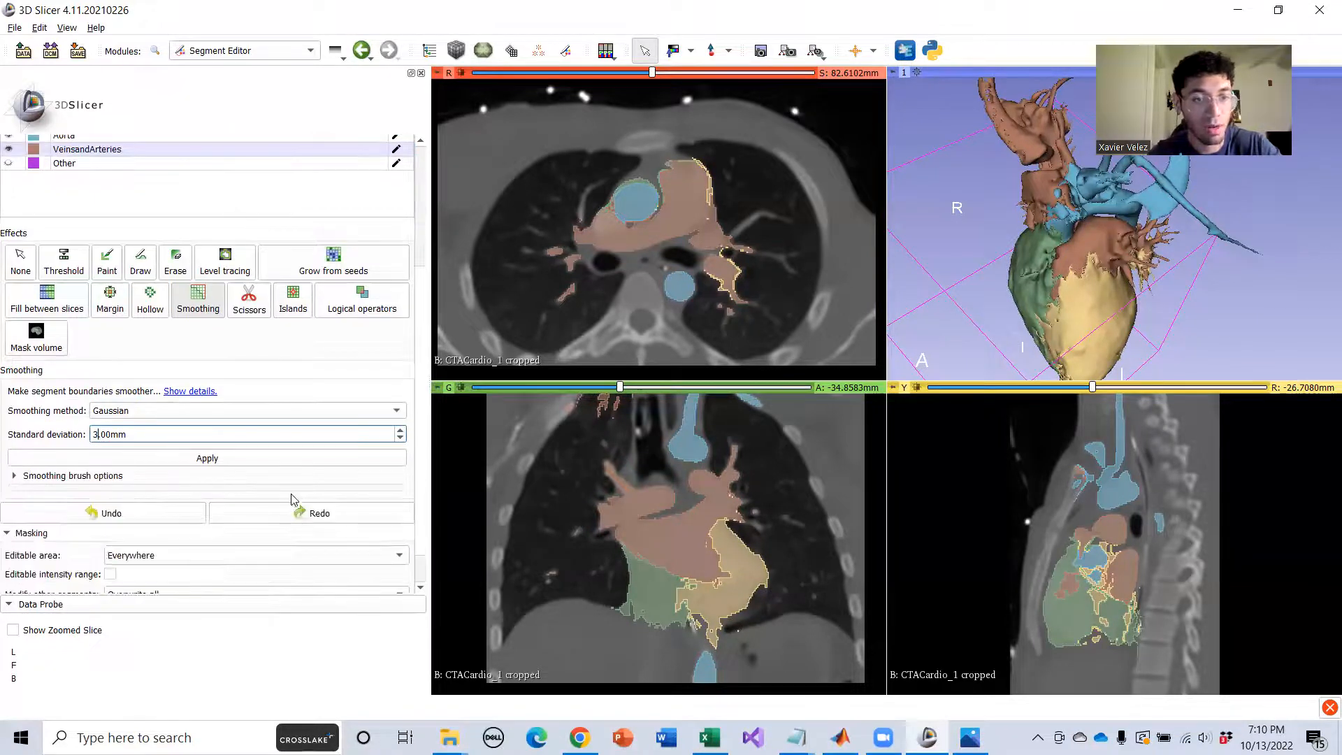
left_click(229, 459)
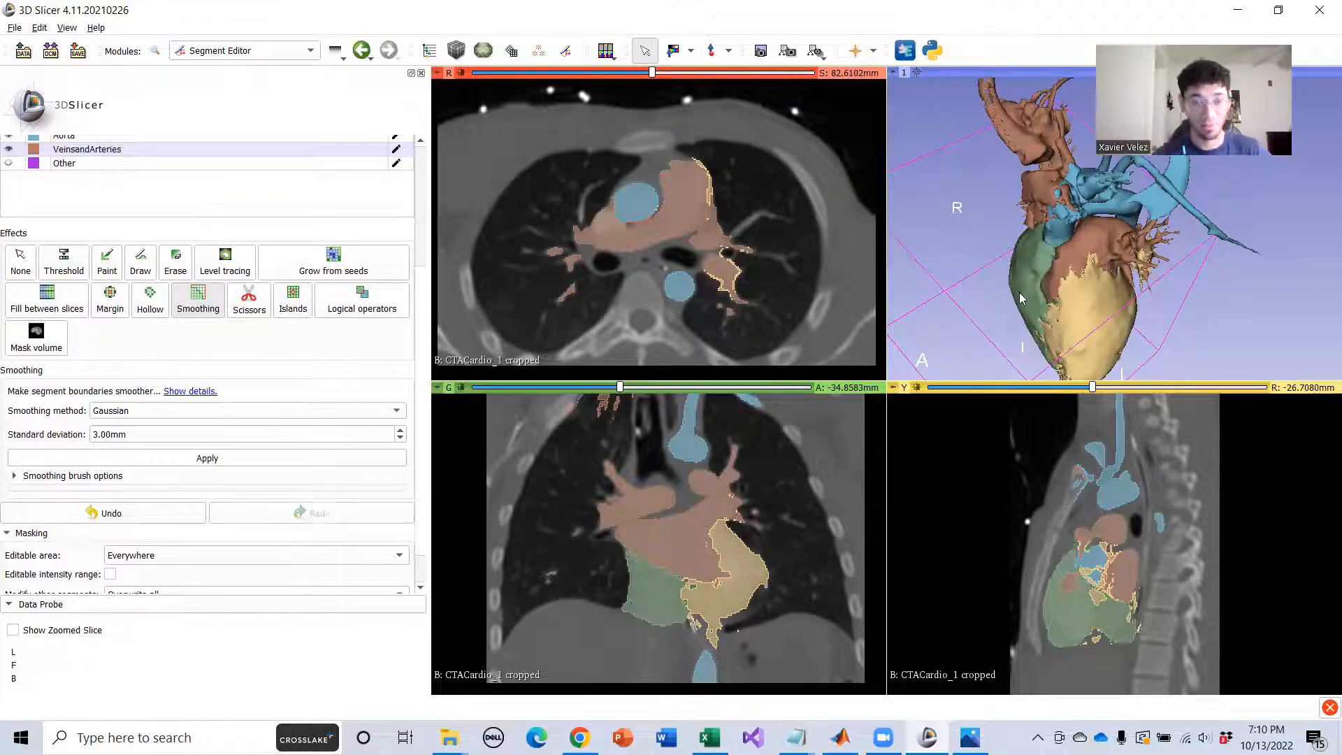
Smooth the Left Heart segment with the Gaussian method at a standard deviation of 3.00 mm.
left_click_drag(1020, 299, 944, 230)
left_click_drag(1186, 258, 923, 183)
left_click_drag(1245, 285, 1118, 266)
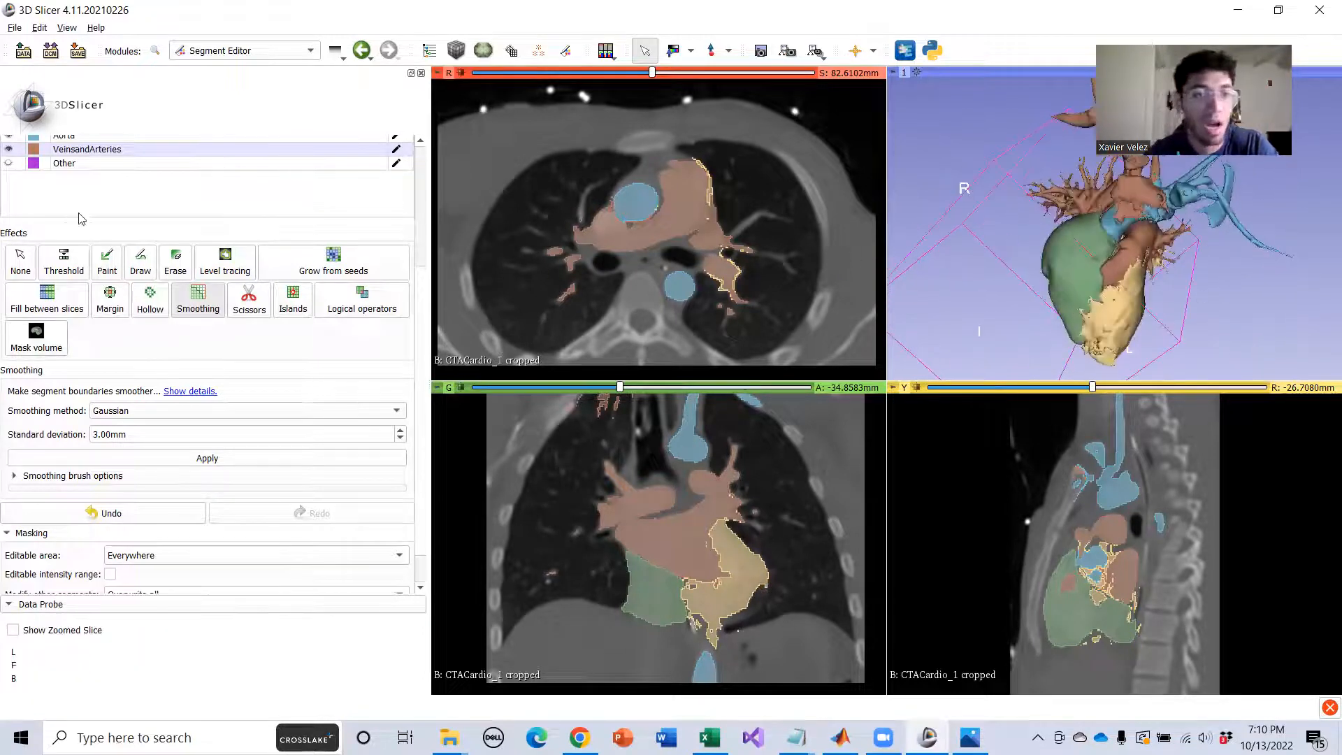
scroll(81, 216, "up", 4)
left_click(70, 290)
scroll(138, 356, "down", 3)
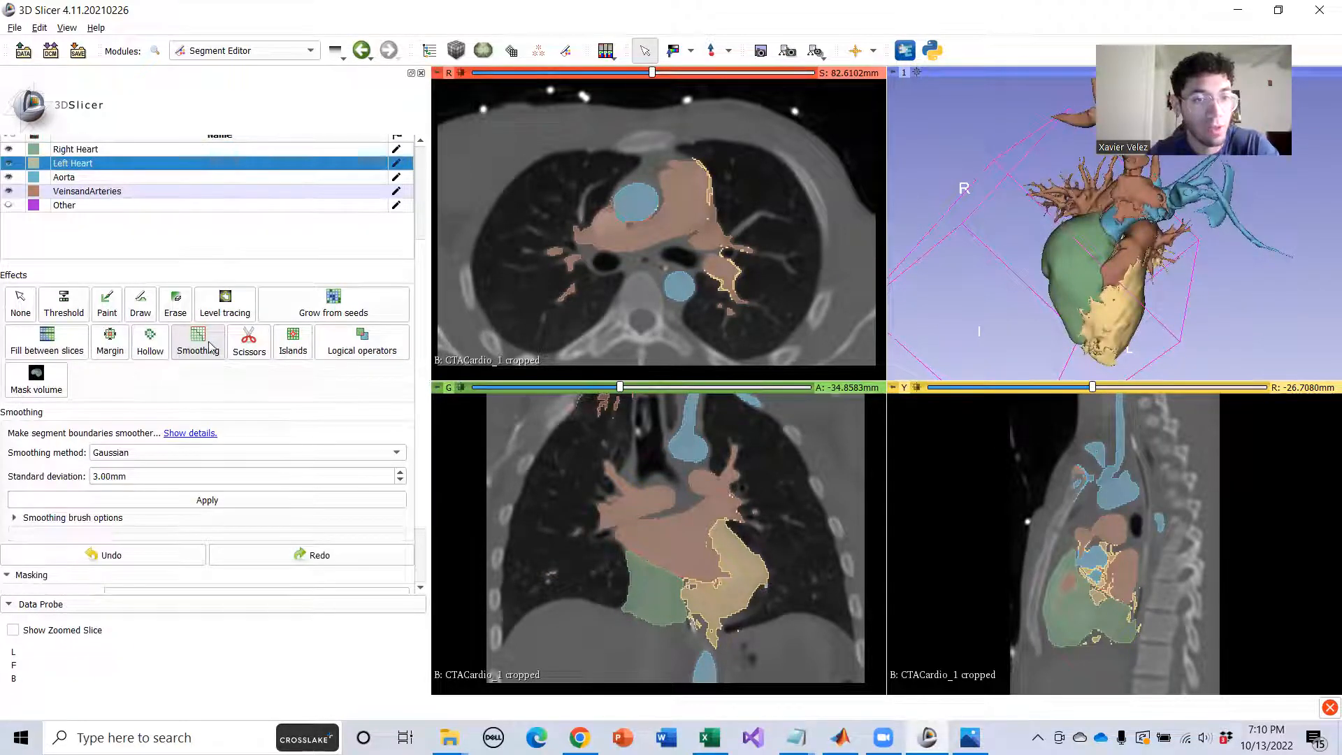
scroll(175, 438, "down", 2)
left_click(176, 417)
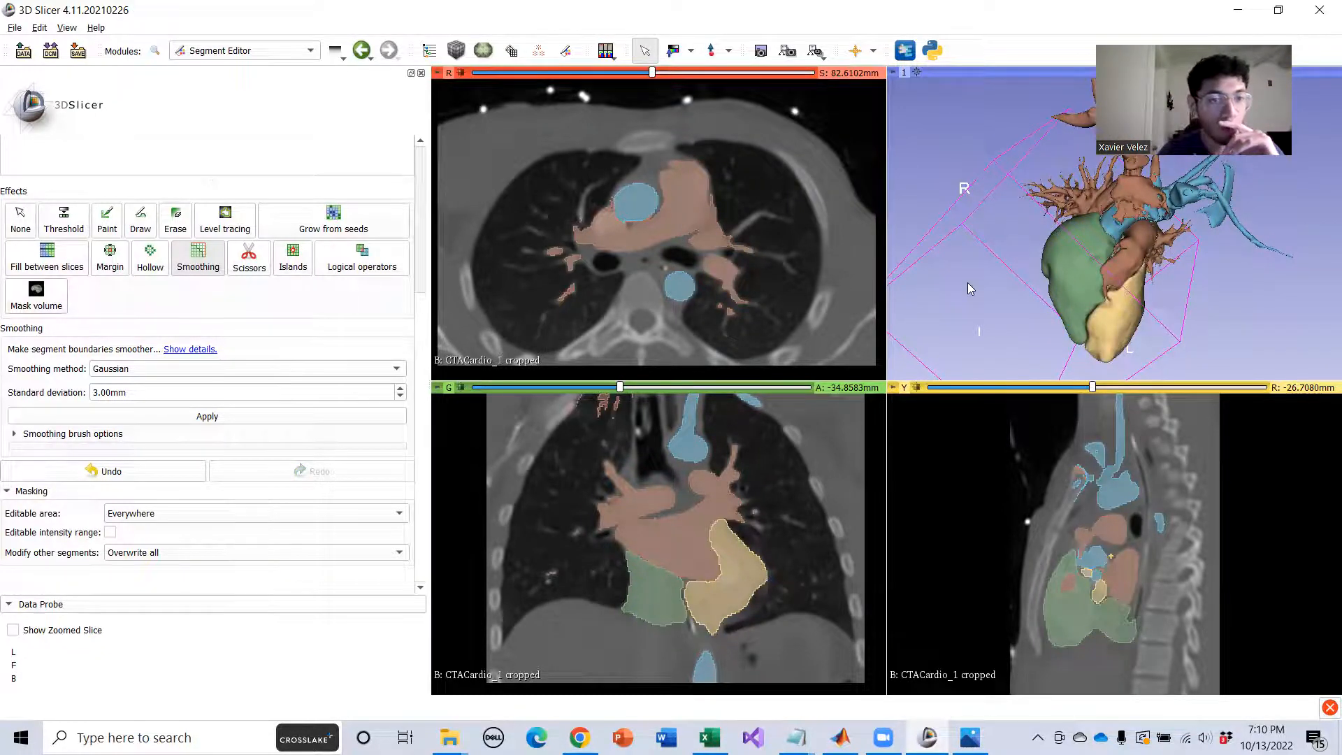
Smooth the Aorta segment with the Gaussian method, setting the standard deviation to 2.00 mm.
left_click_drag(1141, 277, 1109, 233)
scroll(1111, 234, "up", 3)
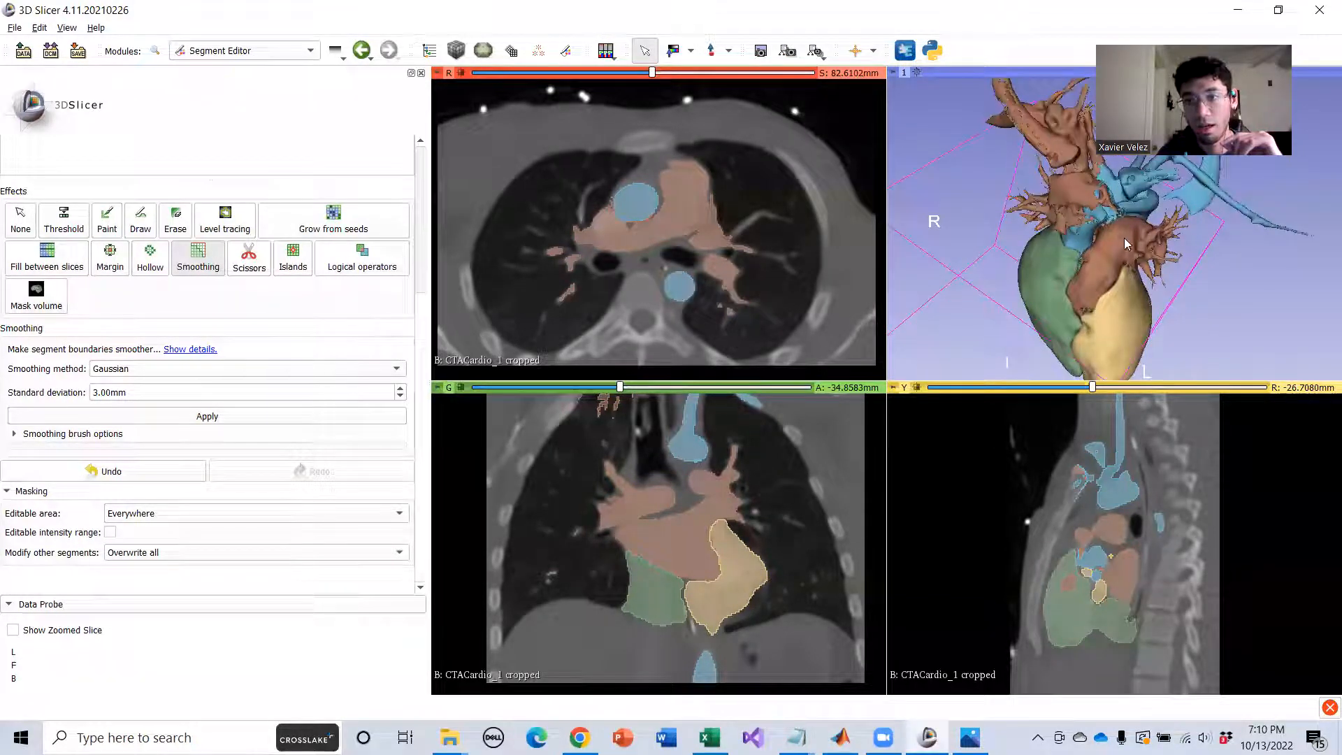
scroll(114, 223, "up", 3)
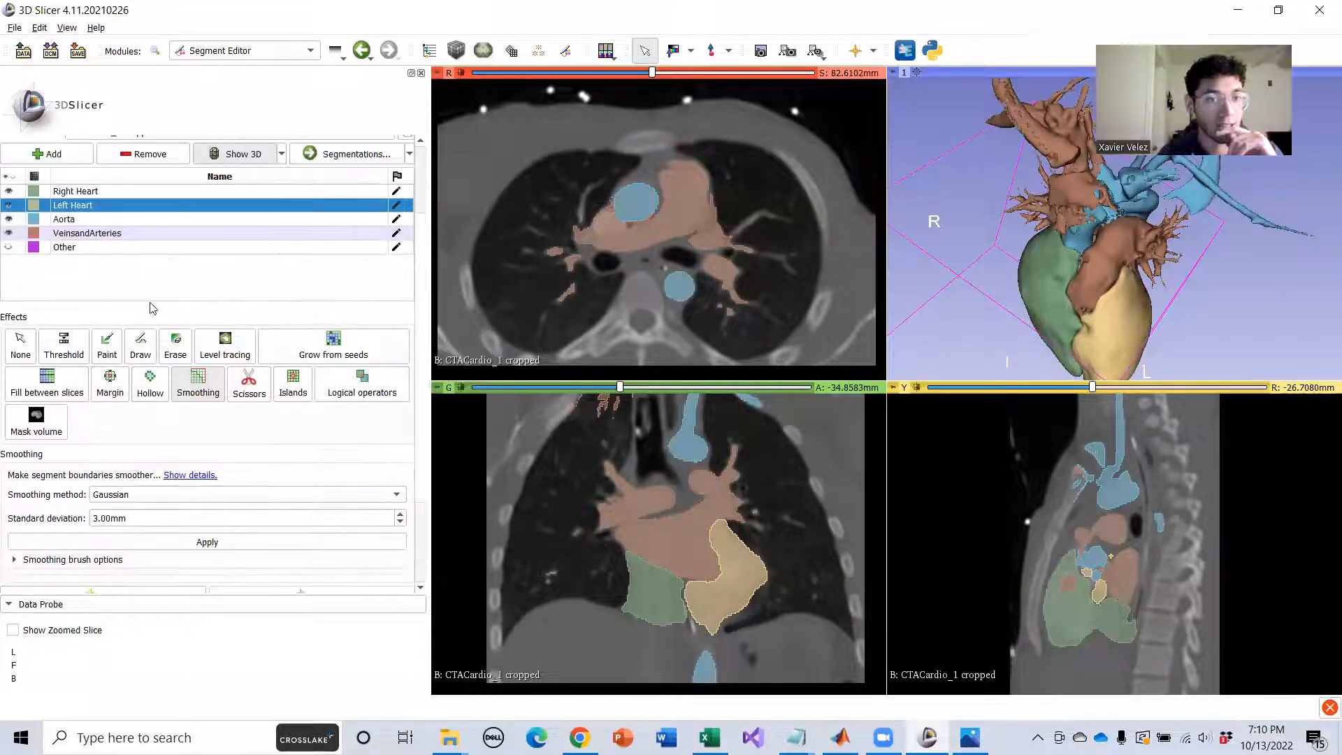
scroll(132, 238, "down", 3)
scroll(209, 380, "up", 3)
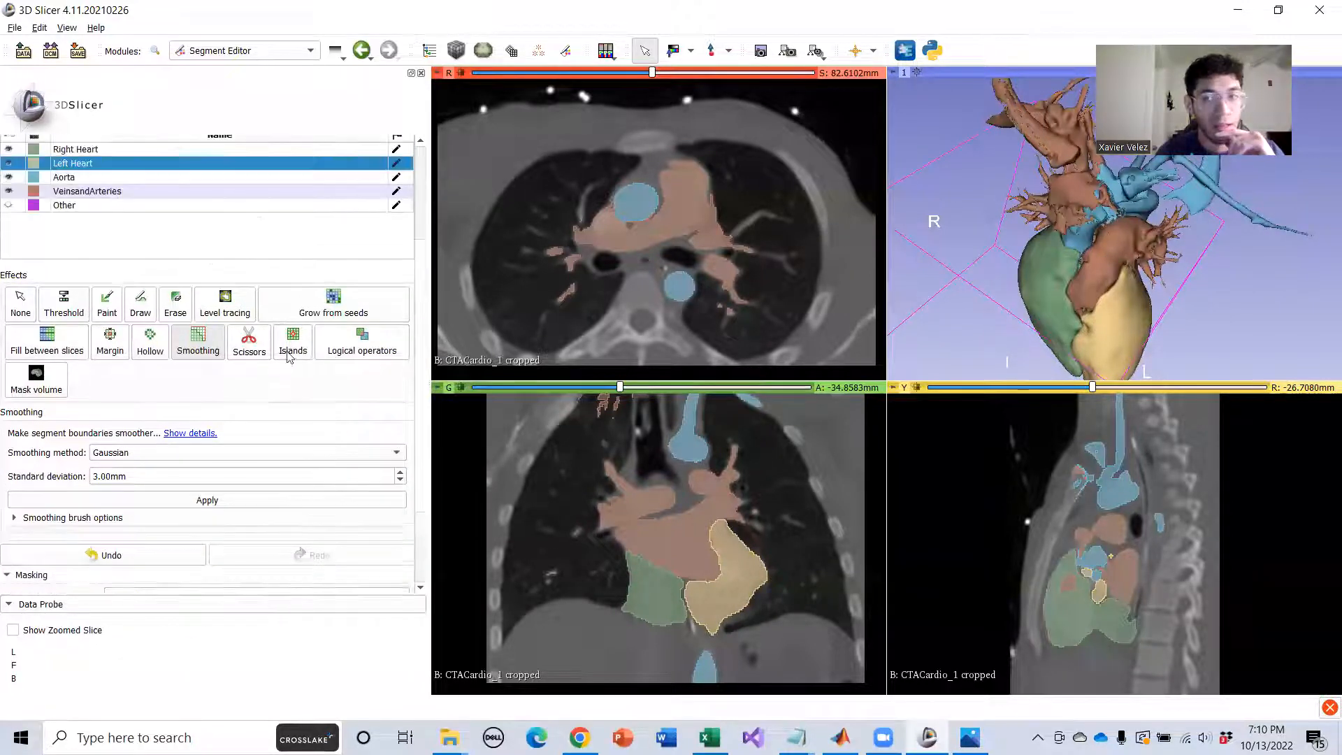
scroll(108, 343, "up", 2)
left_click(74, 219)
scroll(189, 478, "down", 3)
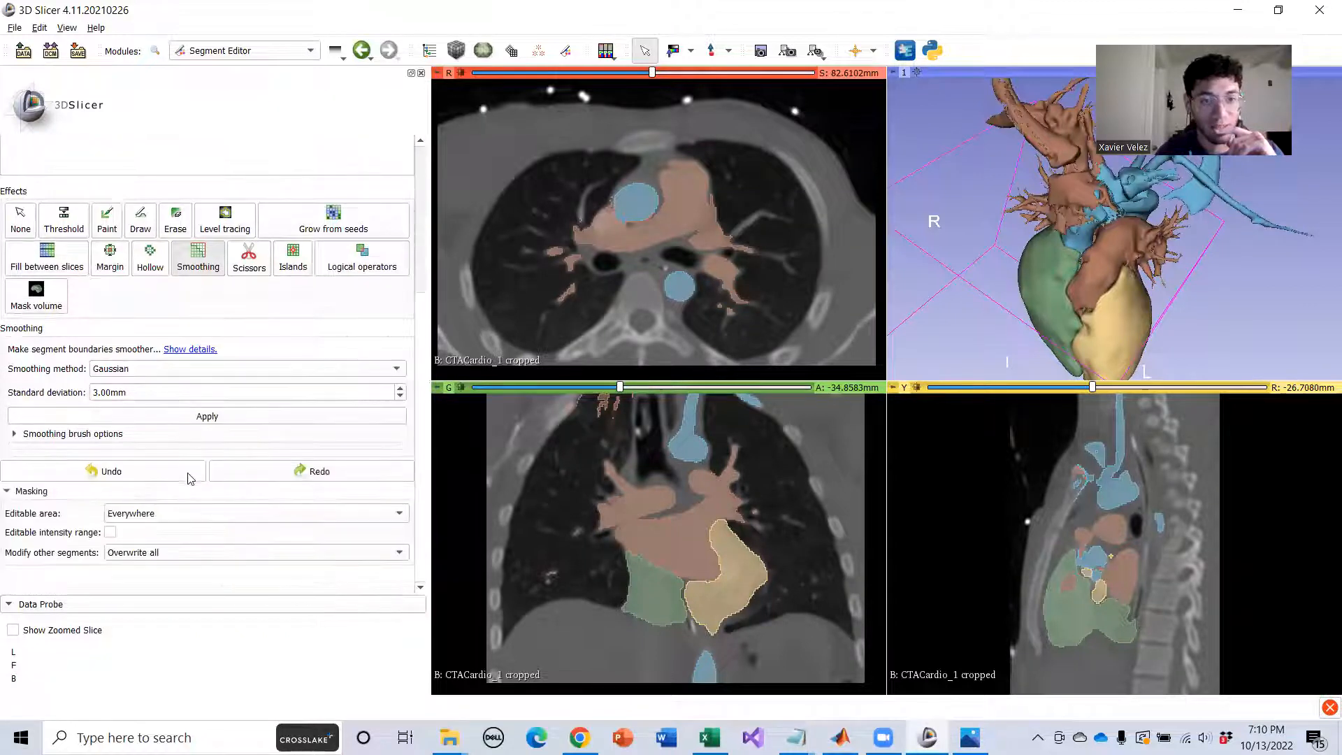
left_click(95, 394)
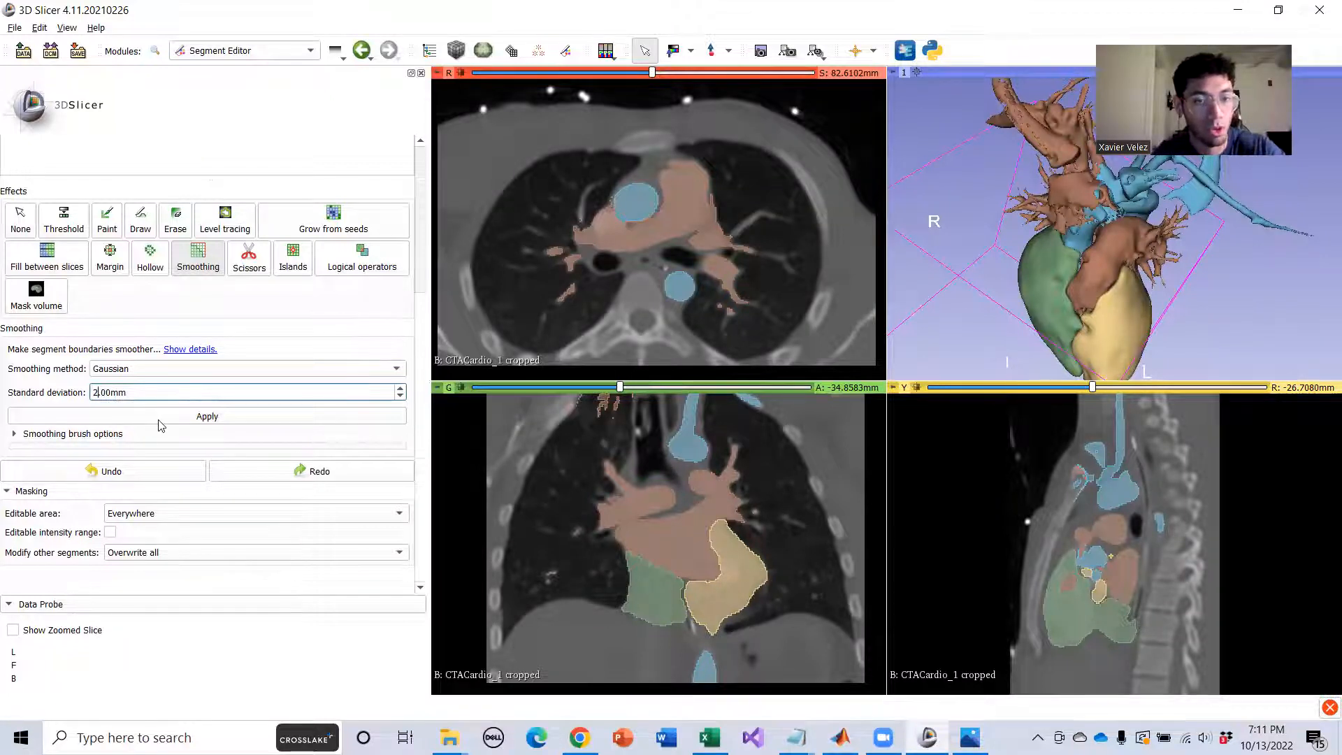
scroll(157, 335, "up", 3)
scroll(157, 343, "down", 3)
scroll(1118, 250, "down", 3)
left_click_drag(1118, 251, 1020, 220)
scroll(1020, 220, "up", 2)
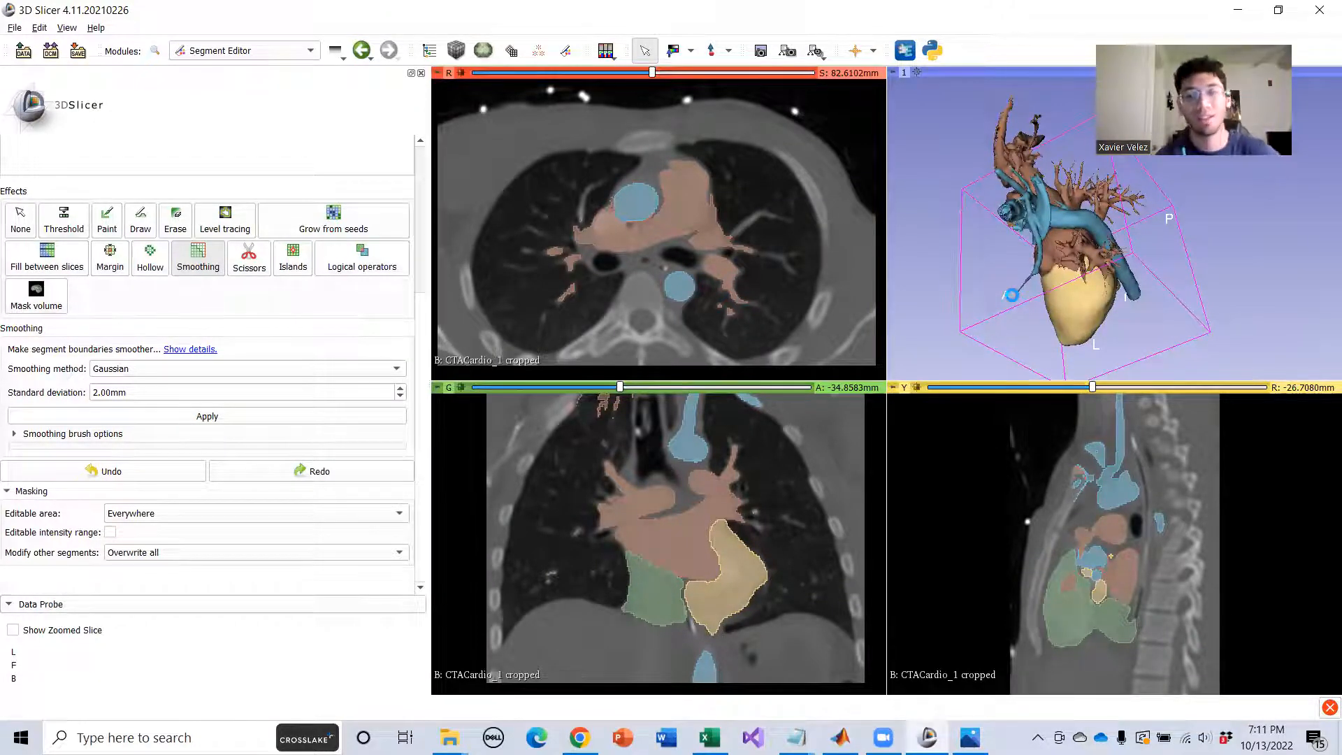
left_click_drag(998, 246, 995, 218)
left_click_drag(943, 236, 1126, 174)
mouse_move(1006, 198)
left_mouse_down()
mouse_move(1155, 235)
mouse_move(1085, 246)
mouse_move(1017, 214)
left_mouse_up()
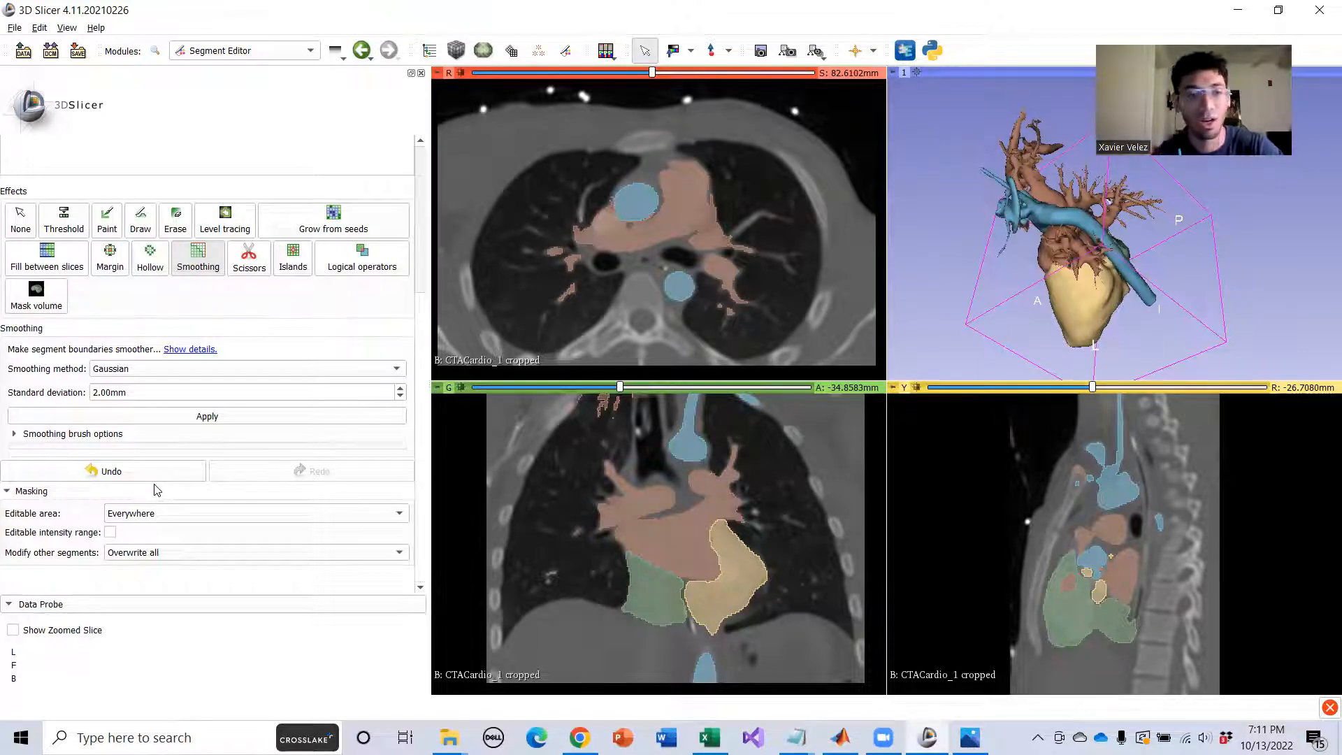
Smooth the VeinsandArteries segment with the Gaussian method, setting the standard deviation to 1.00 mm.
scroll(157, 478, "up", 1)
scroll(156, 478, "up", 3)
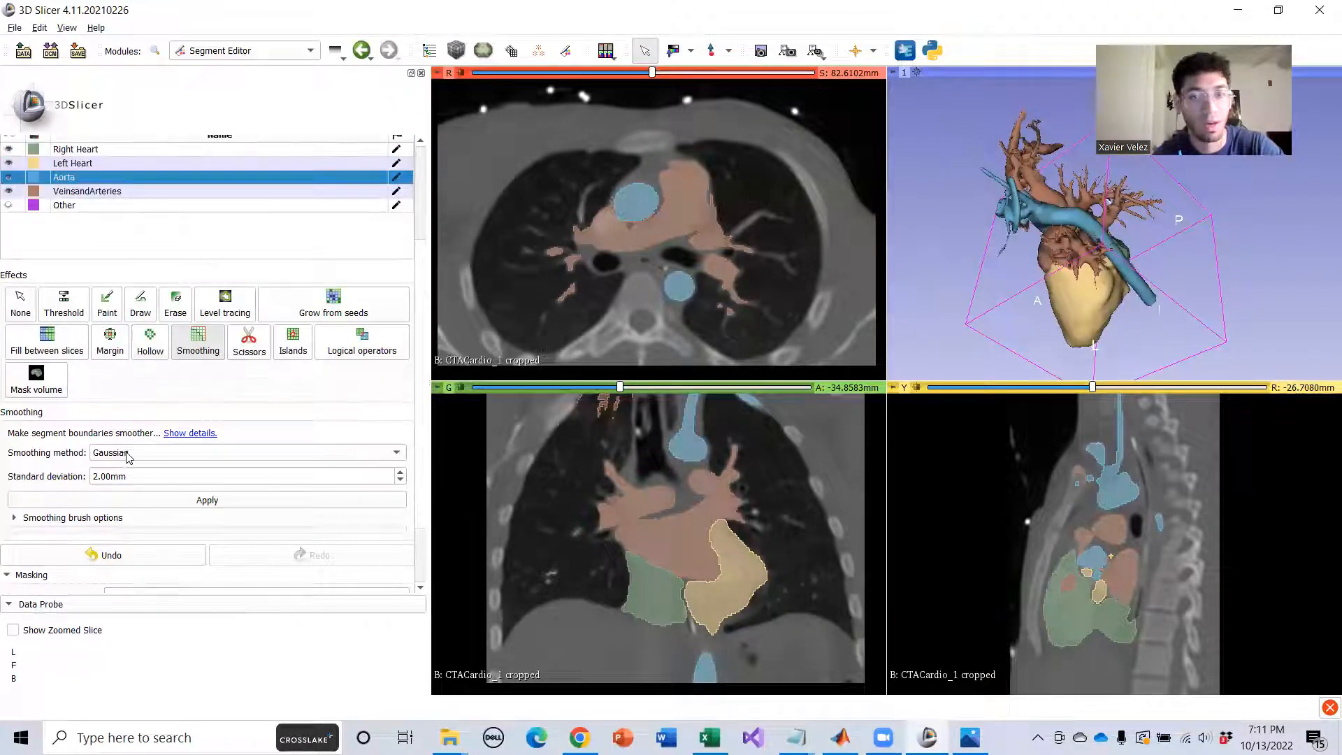
left_click(88, 277)
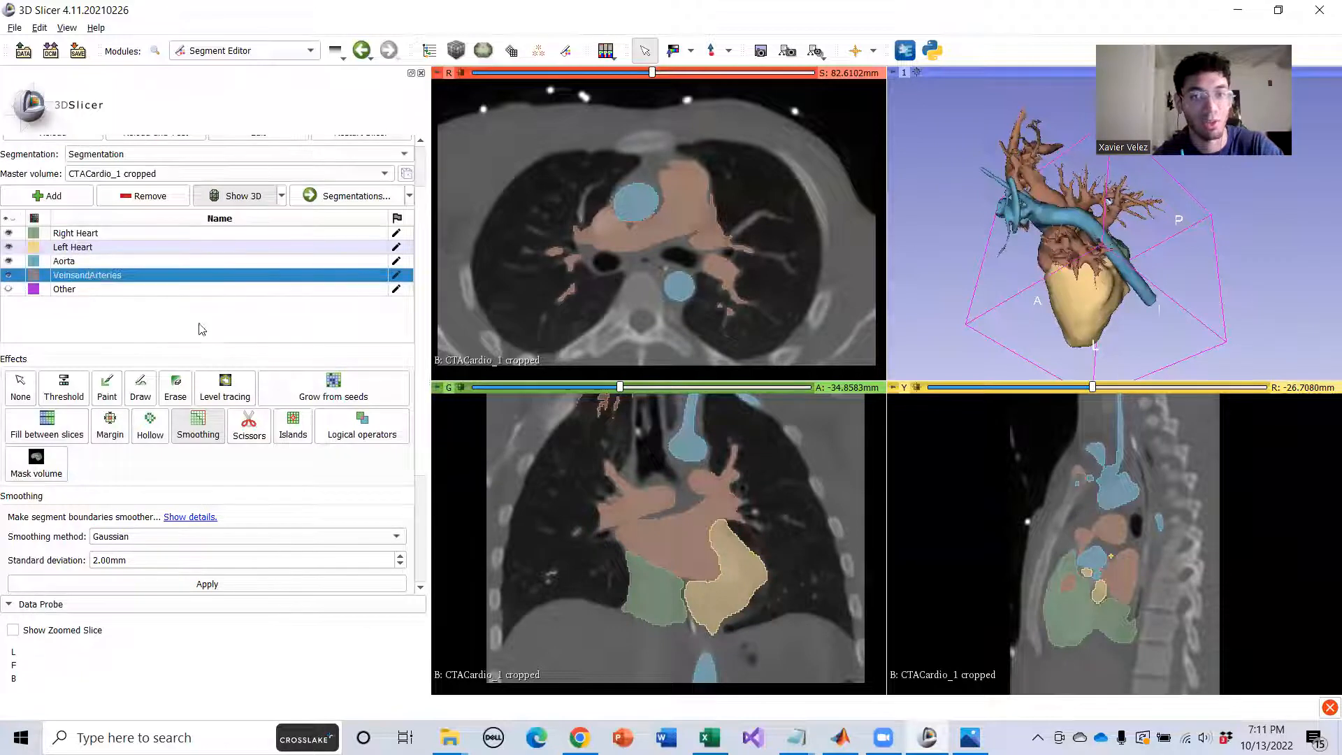
left_click_drag(996, 259, 1034, 265)
scroll(197, 427, "down", 2)
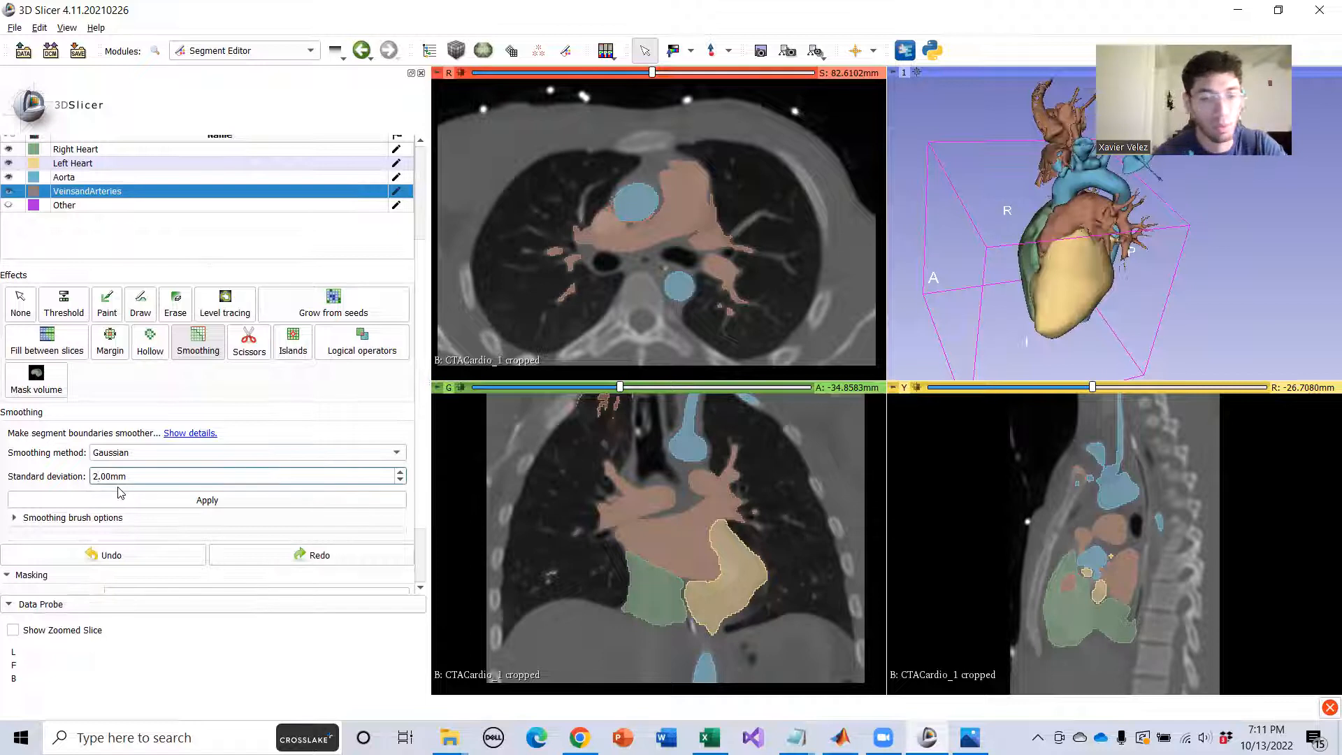
left_click(146, 453)
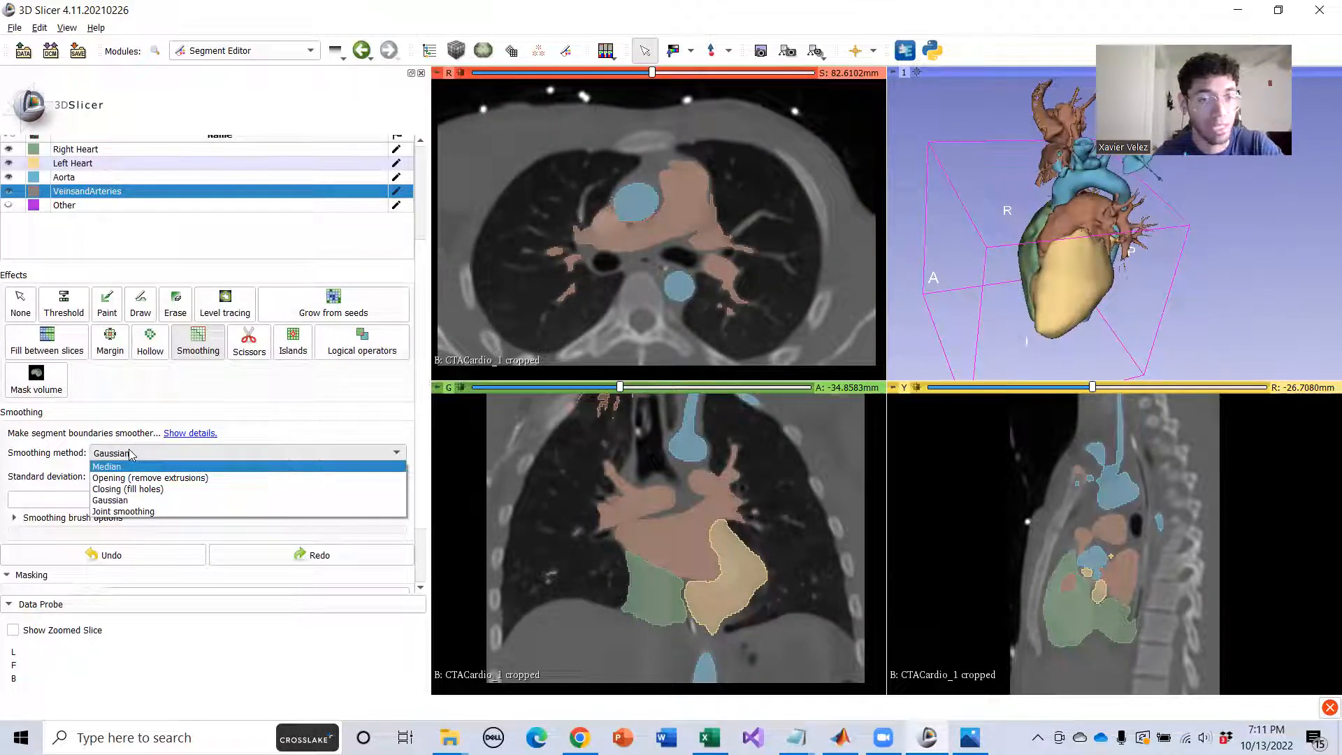
left_click(130, 454)
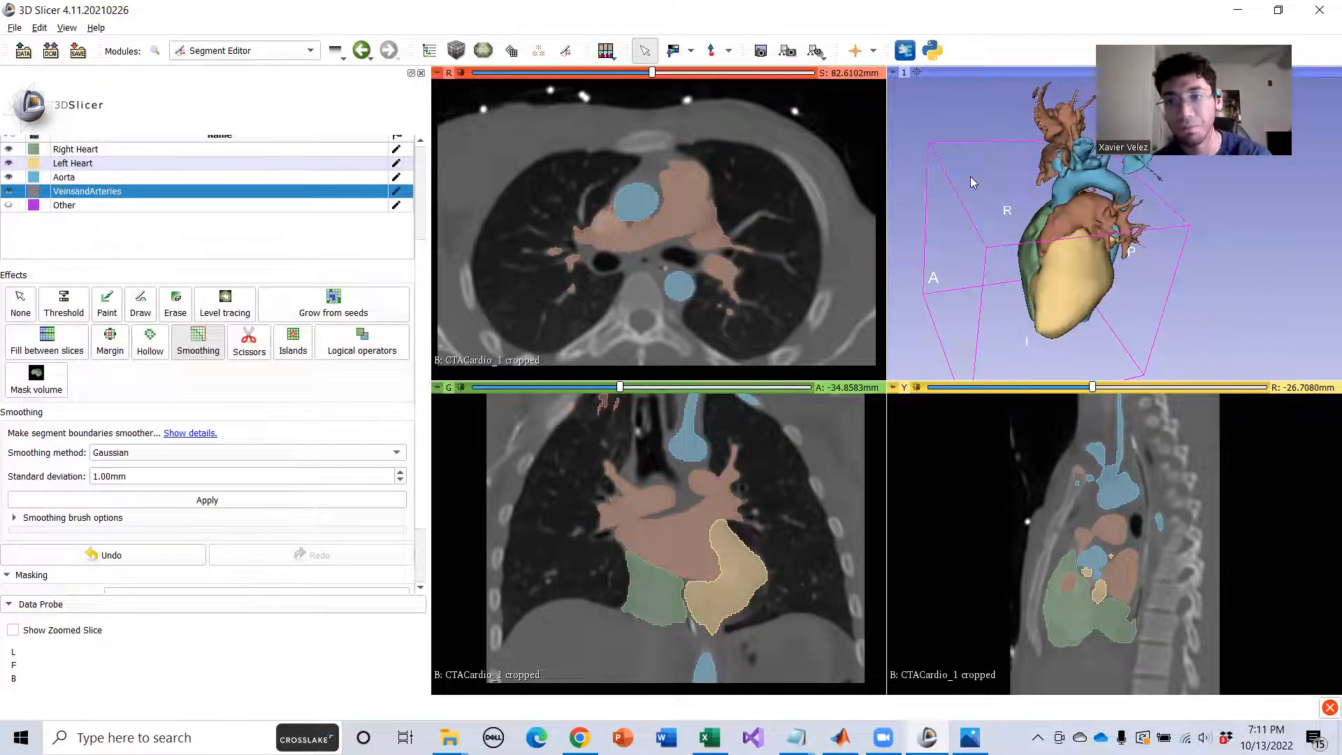
Examine the smoothed heart model in 3D from several angles, including the chambers, the vessels and the aortic branches.
scroll(1006, 223, "up", 4)
mouse_move(1122, 245)
left_mouse_down()
mouse_move(1200, 253)
mouse_move(1071, 256)
mouse_move(1142, 256)
left_mouse_up()
scroll(1142, 256, "down", 5)
left_click_drag(1212, 231, 1117, 228)
scroll(1210, 213, "down", 3)
scroll(1116, 228, "up", 4)
middle_click_drag(1172, 196, 1108, 198)
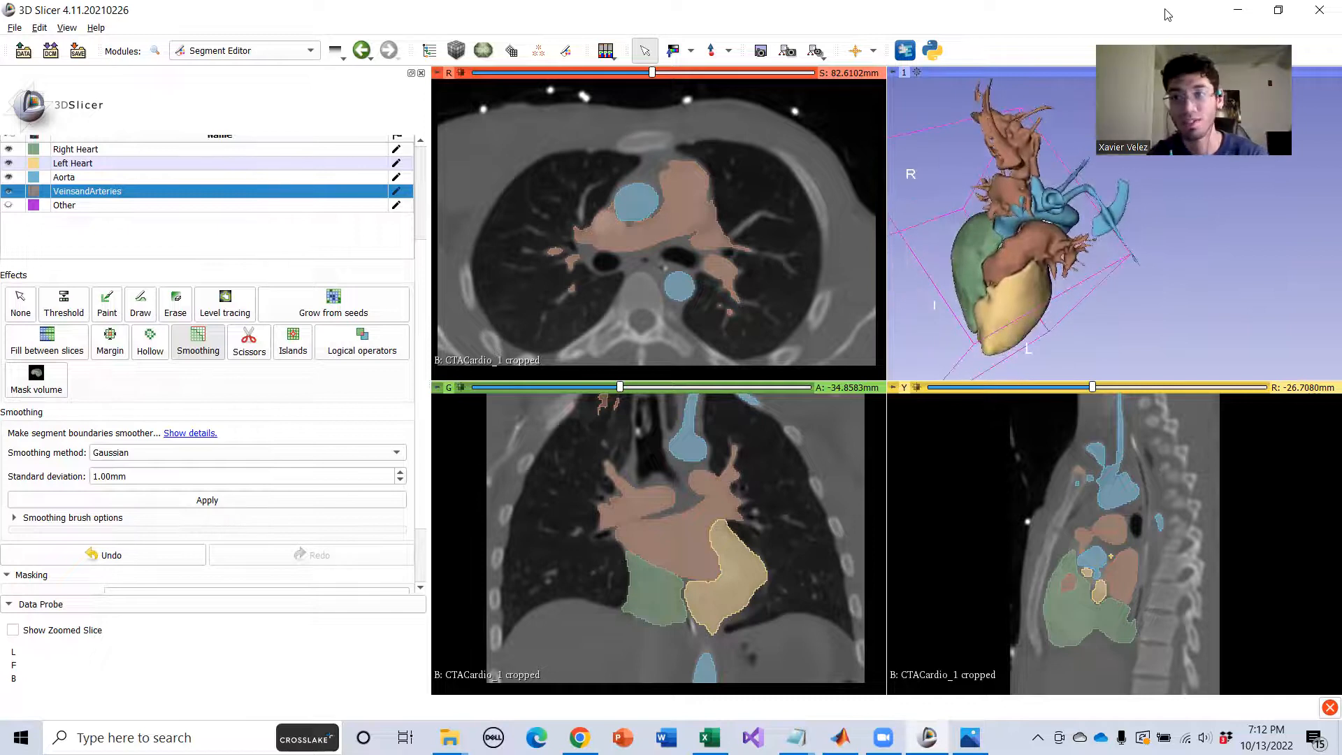
left_click_drag(1069, 269, 1137, 164)
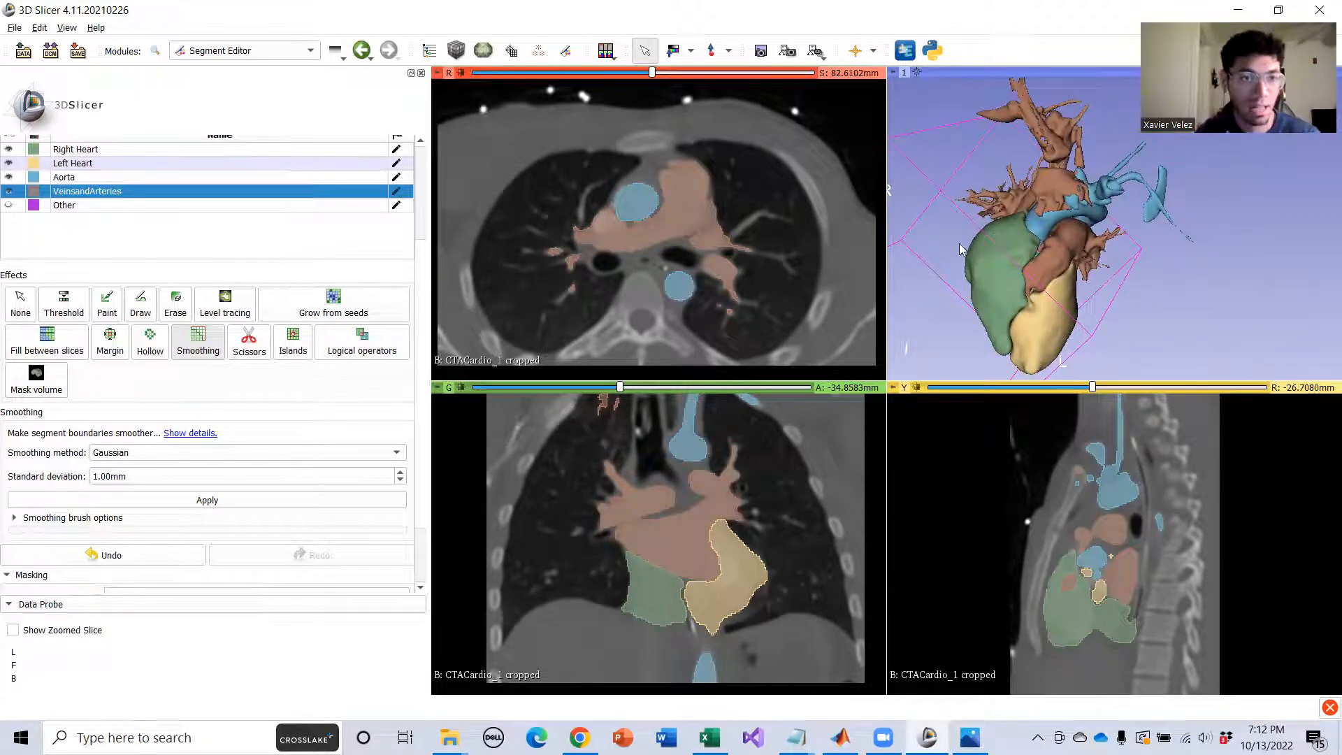
Try to erase the outlying hooked blue branch with free-form Scissors while the VeinsandArteries segment is selected.
left_click(249, 338)
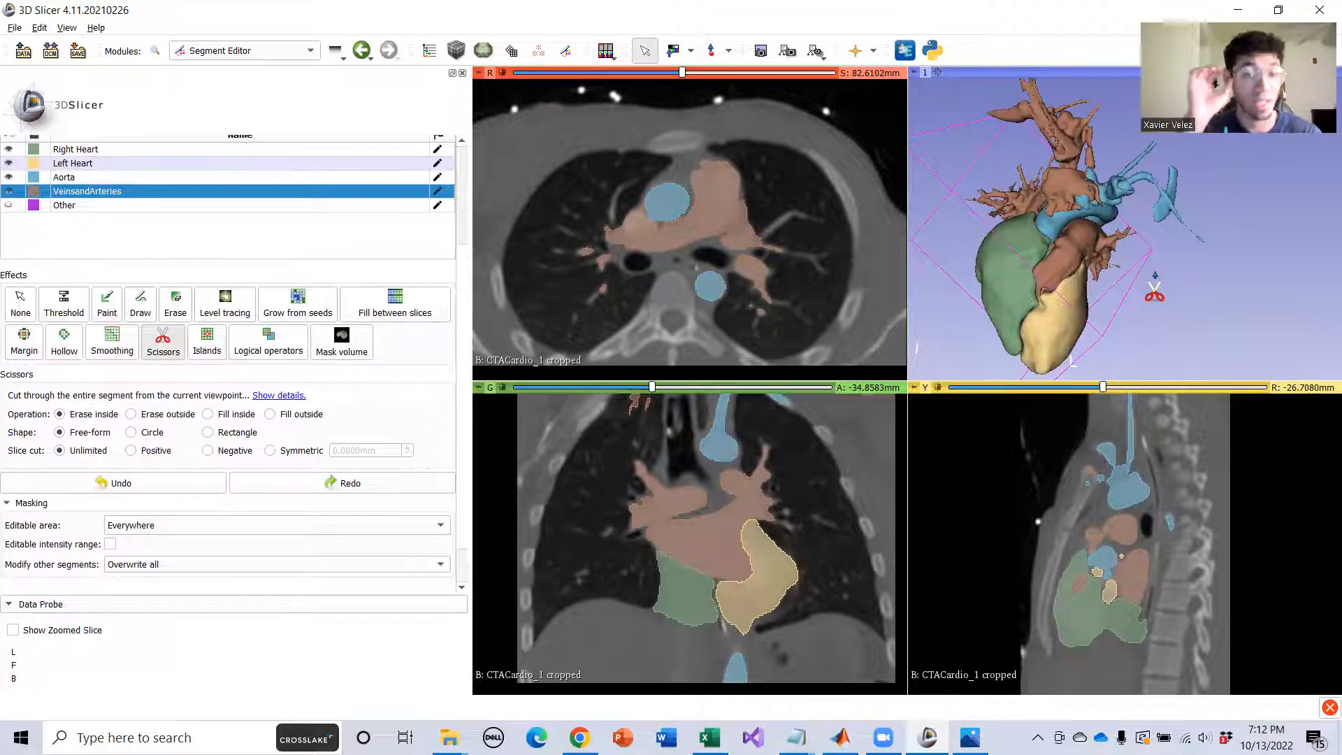
middle_click_drag(1161, 282, 1105, 308)
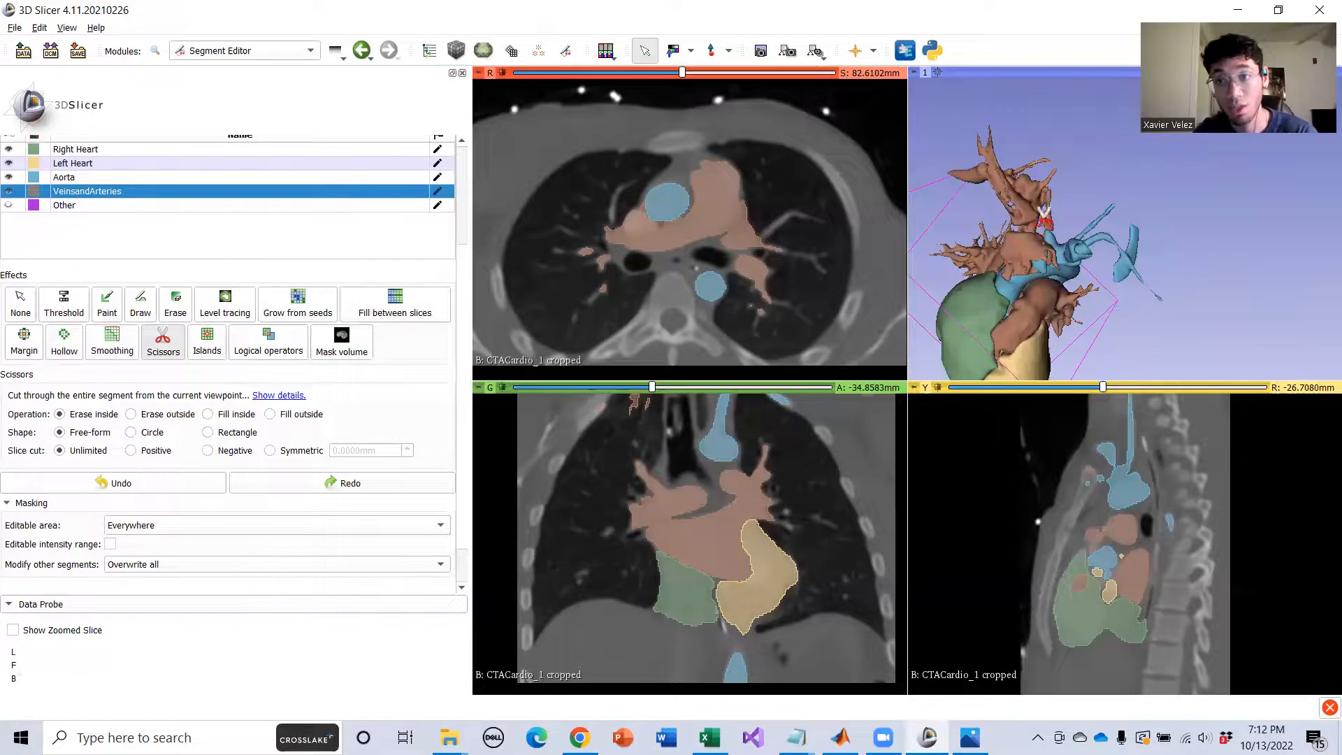
scroll(1078, 248, "up", 3)
scroll(1265, 274, "up", 2)
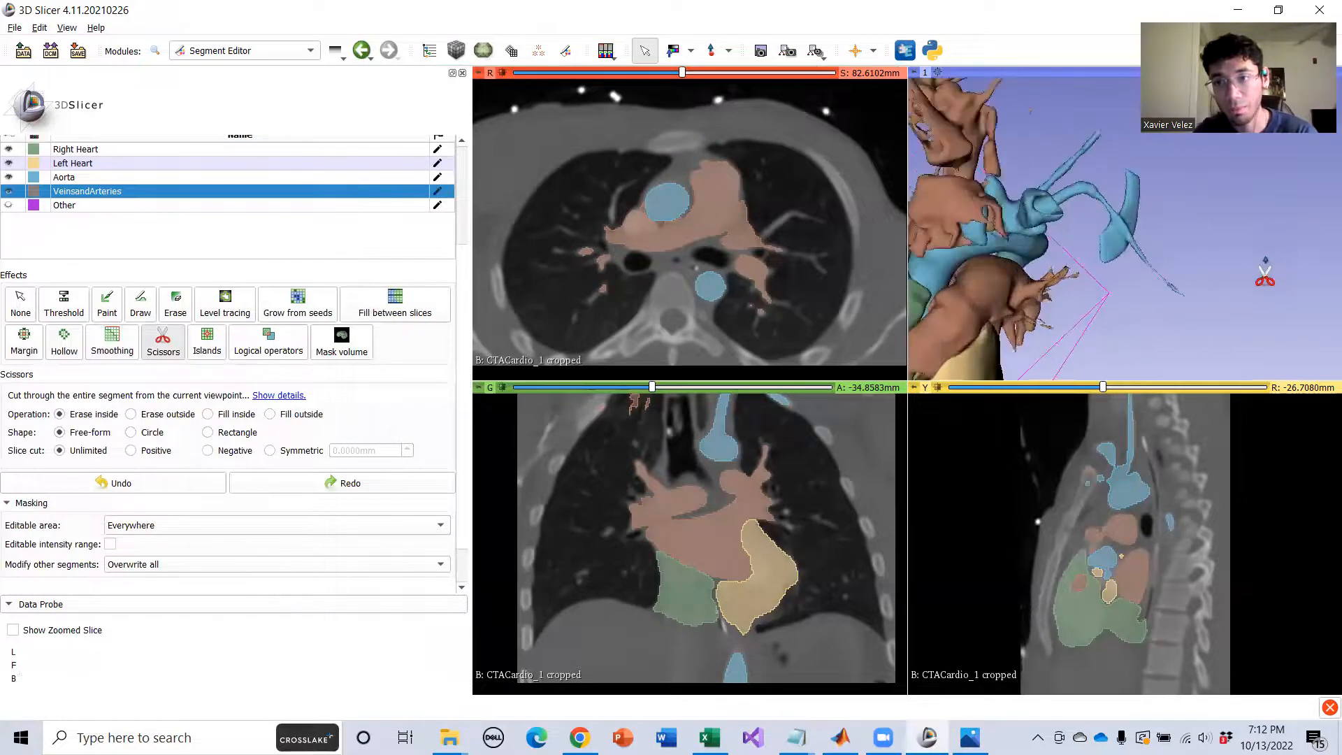
middle_click_drag(1253, 280, 1171, 279)
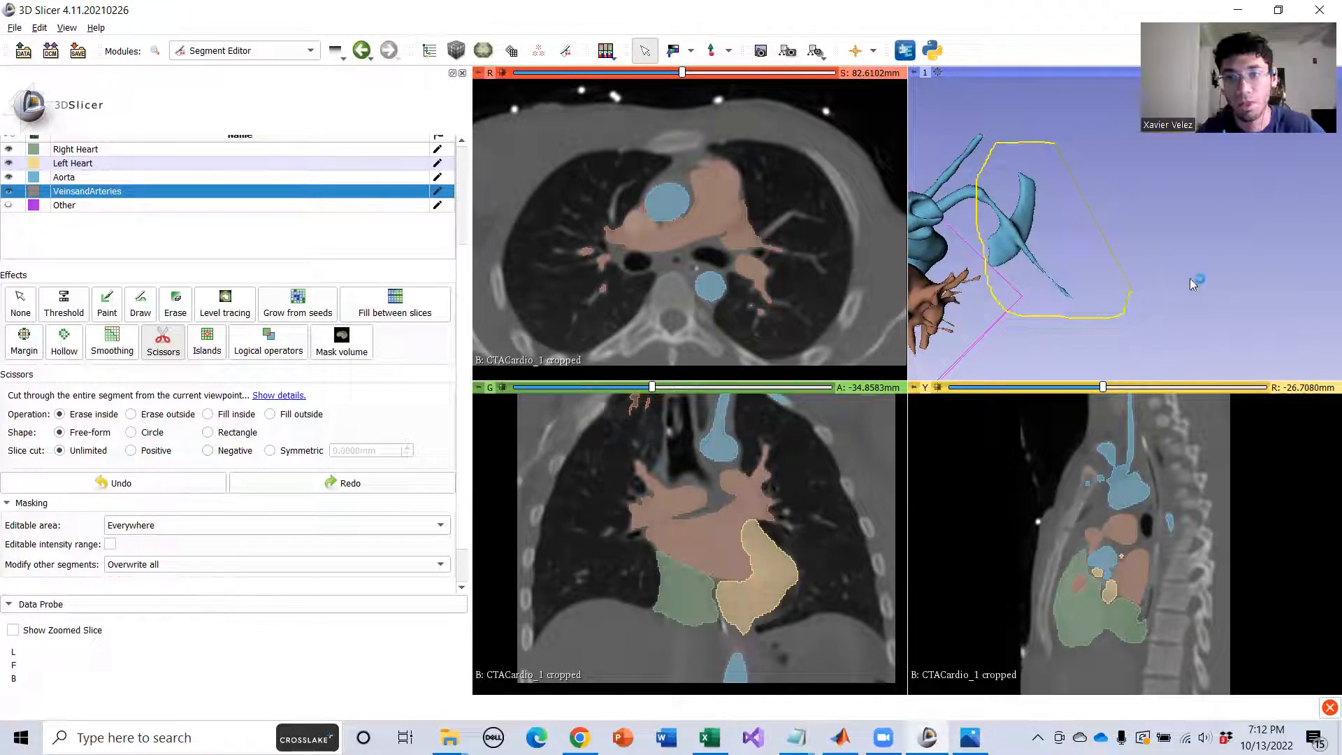
Select the Aorta segment and erase its outlying hooked branch with a free-form Scissors cut set to Erase inside.
middle_click_drag(1098, 288, 1133, 279)
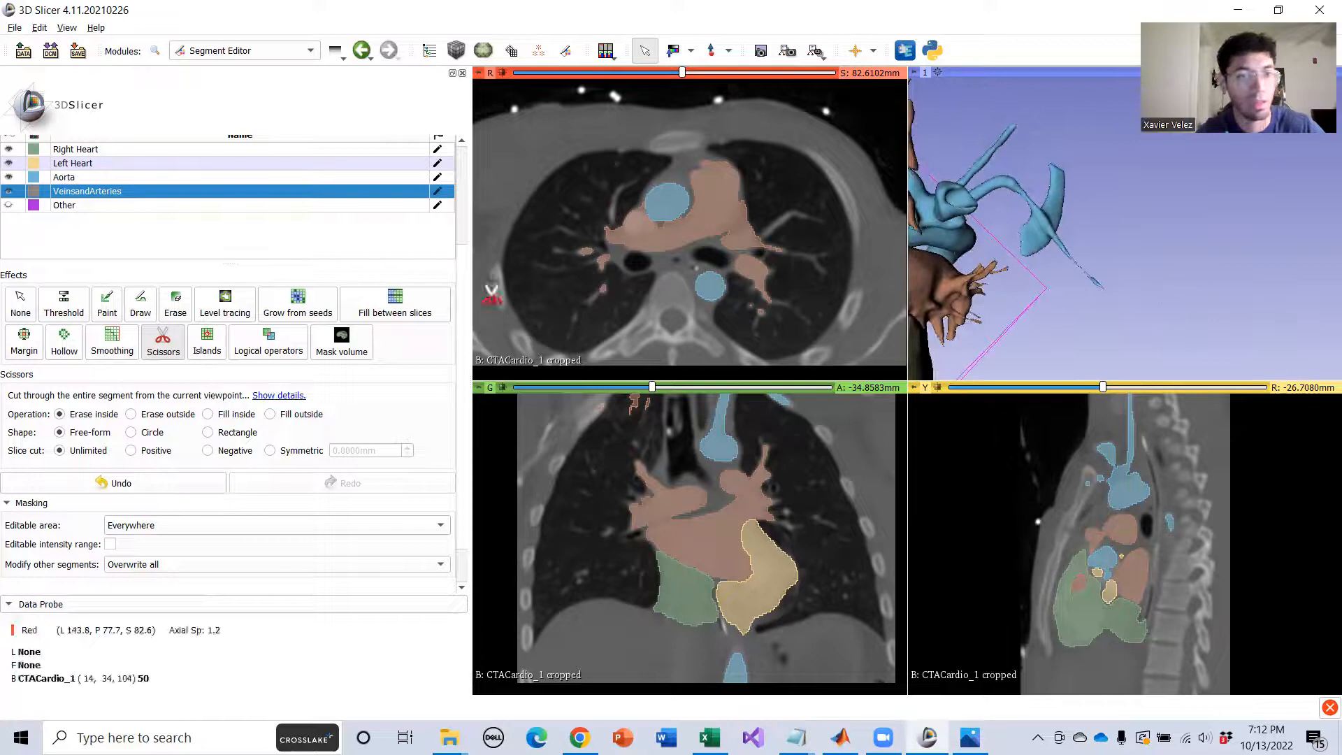
left_click(97, 179)
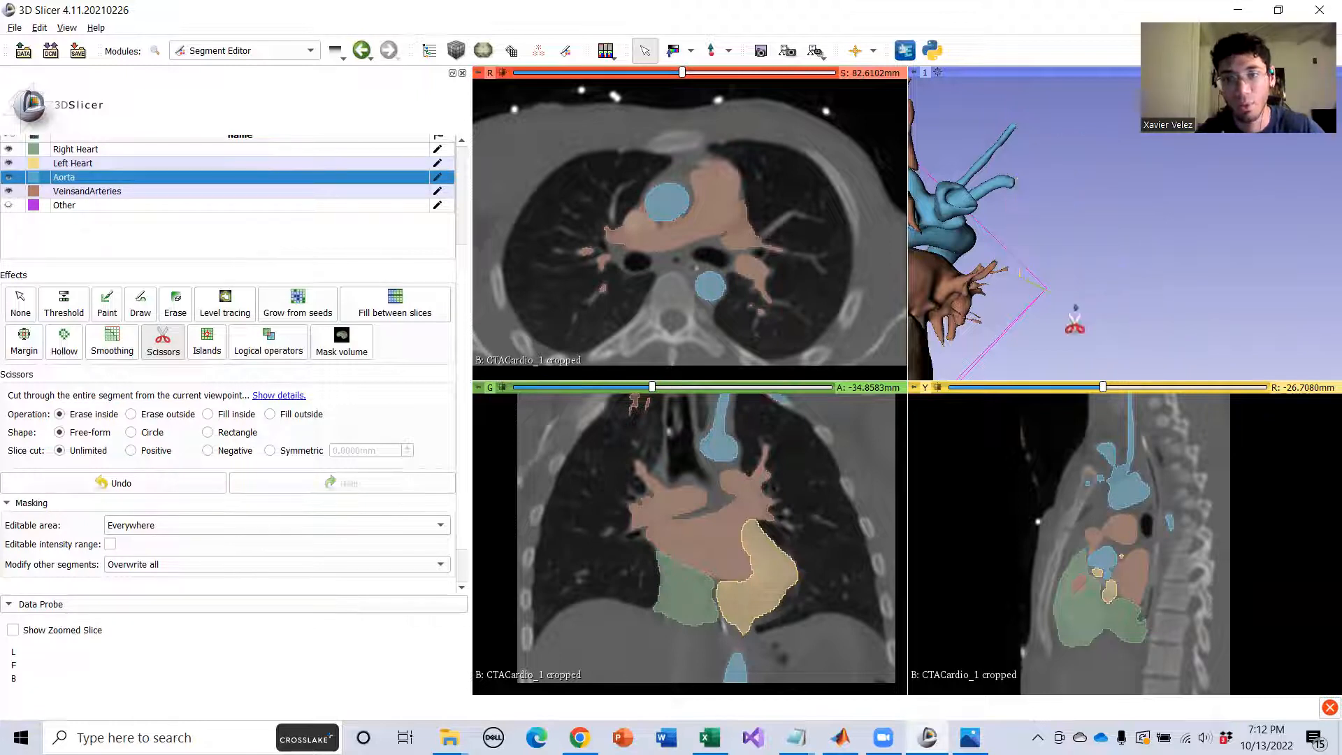
scroll(1089, 278, "down", 3)
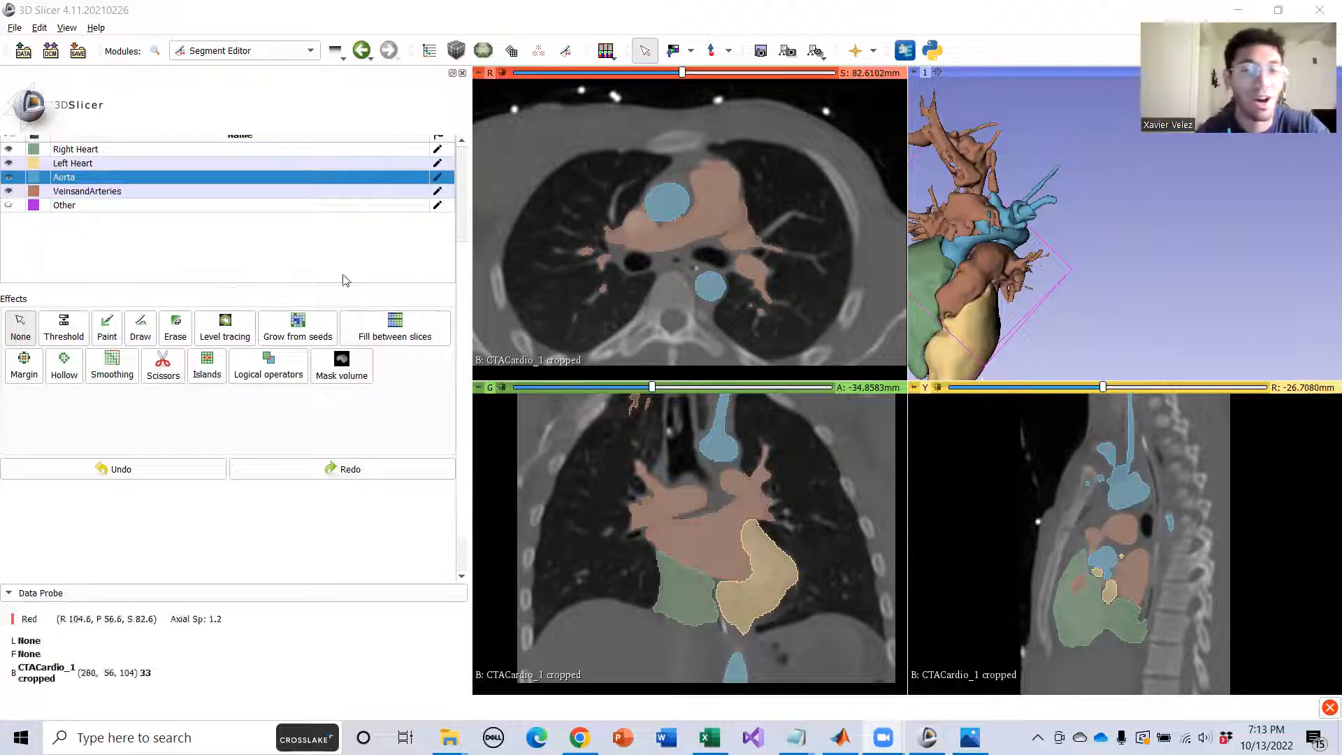
Erase the long branches rising from the aortic arch in the Aorta segment with a free-form Scissors cut set to Erase inside.
left_click_drag(1081, 324, 1160, 244)
left_click_drag(932, 267, 1002, 222)
right_click_drag(1002, 222, 995, 167)
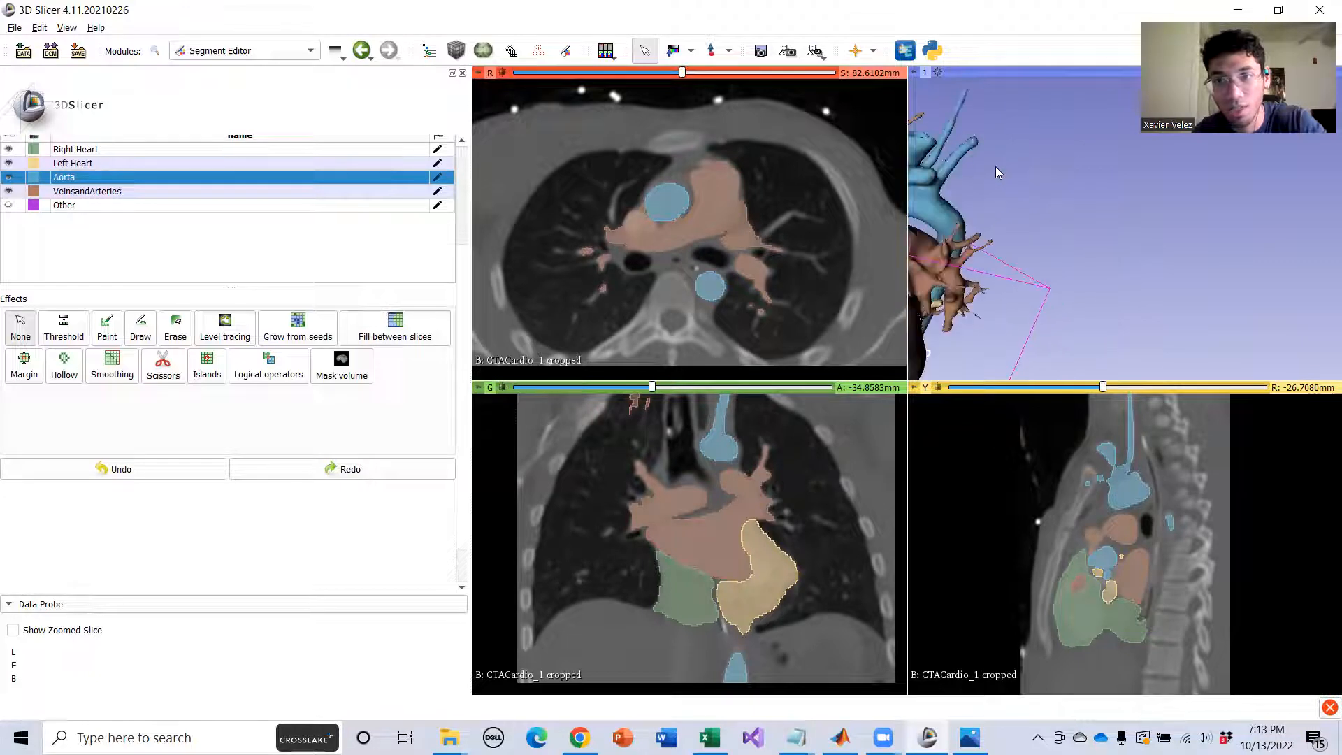
middle_click_drag(1024, 179, 1174, 251)
scroll(1118, 235, "up", 4)
mouse_move(1147, 227)
left_mouse_down()
mouse_move(1076, 215)
mouse_move(1220, 244)
mouse_move(1132, 239)
left_mouse_up()
scroll(1130, 233, "down", 4)
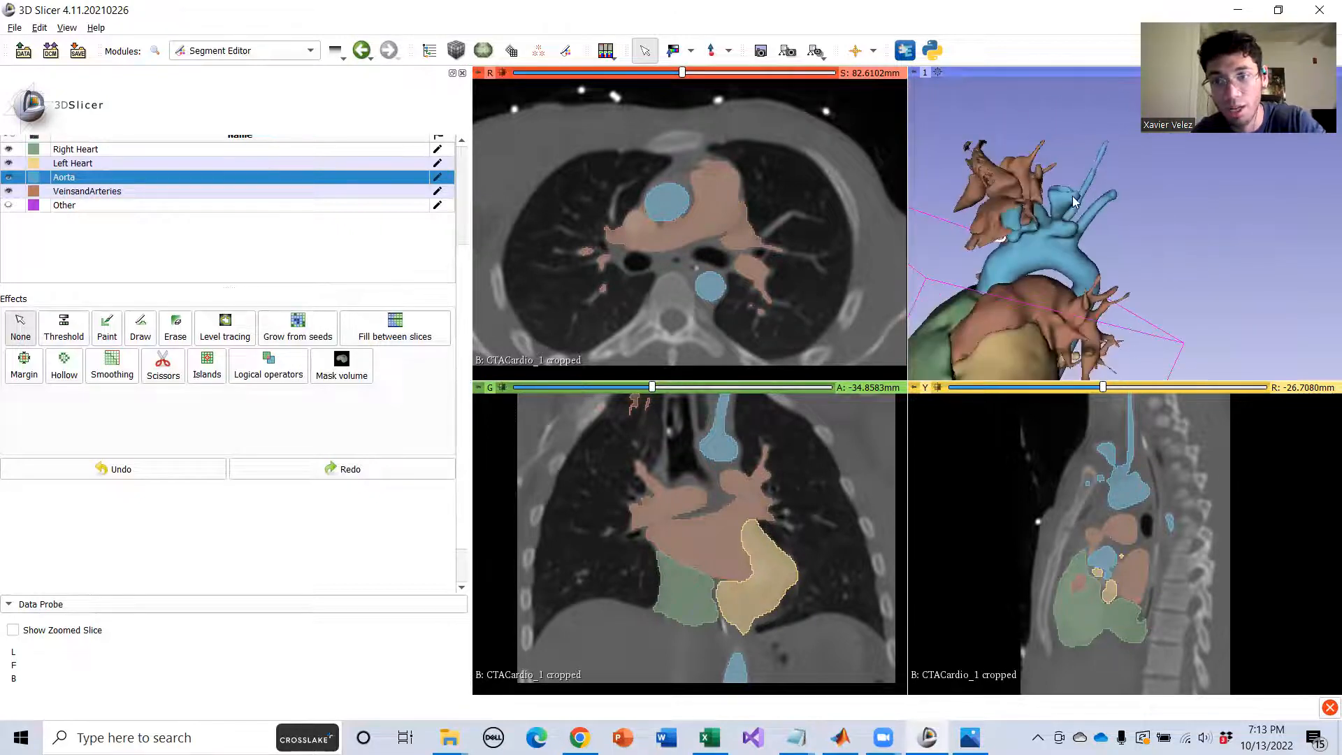
scroll(1073, 197, "up", 2)
middle_click_drag(1049, 187, 1089, 249)
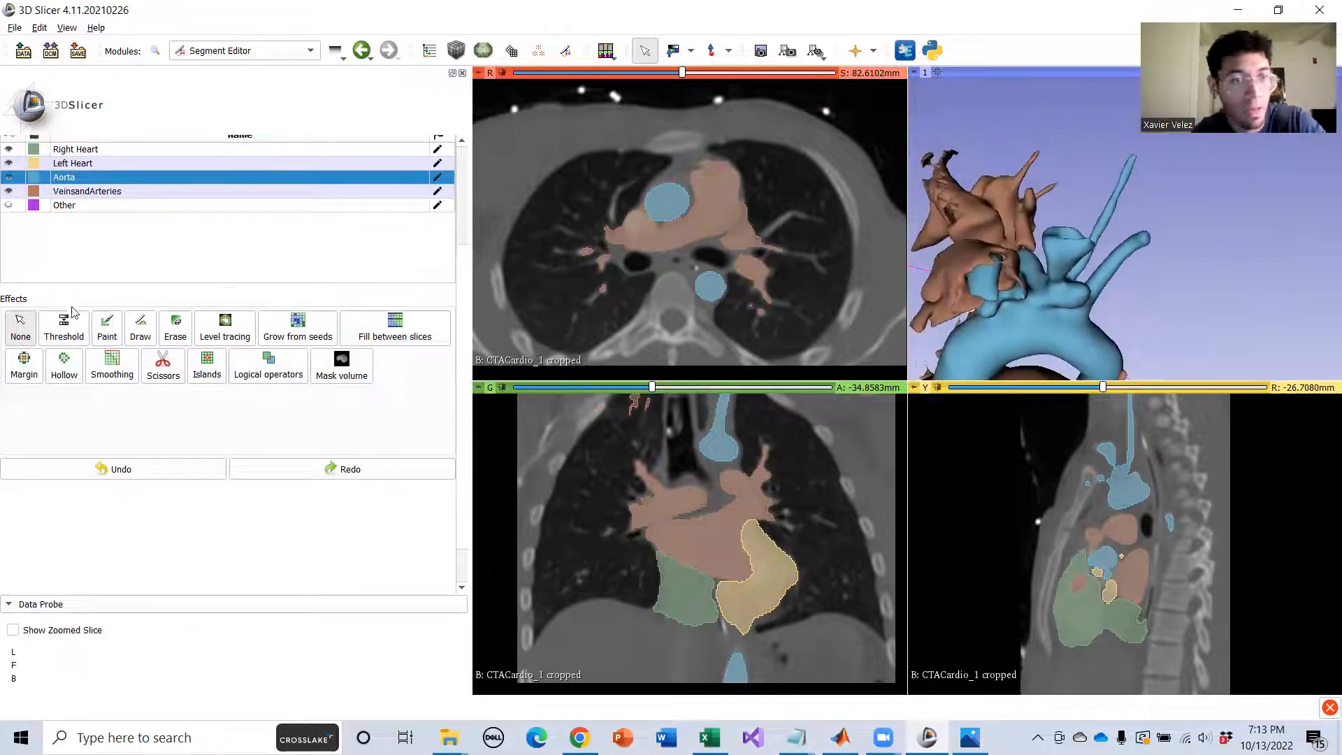
left_click(163, 365)
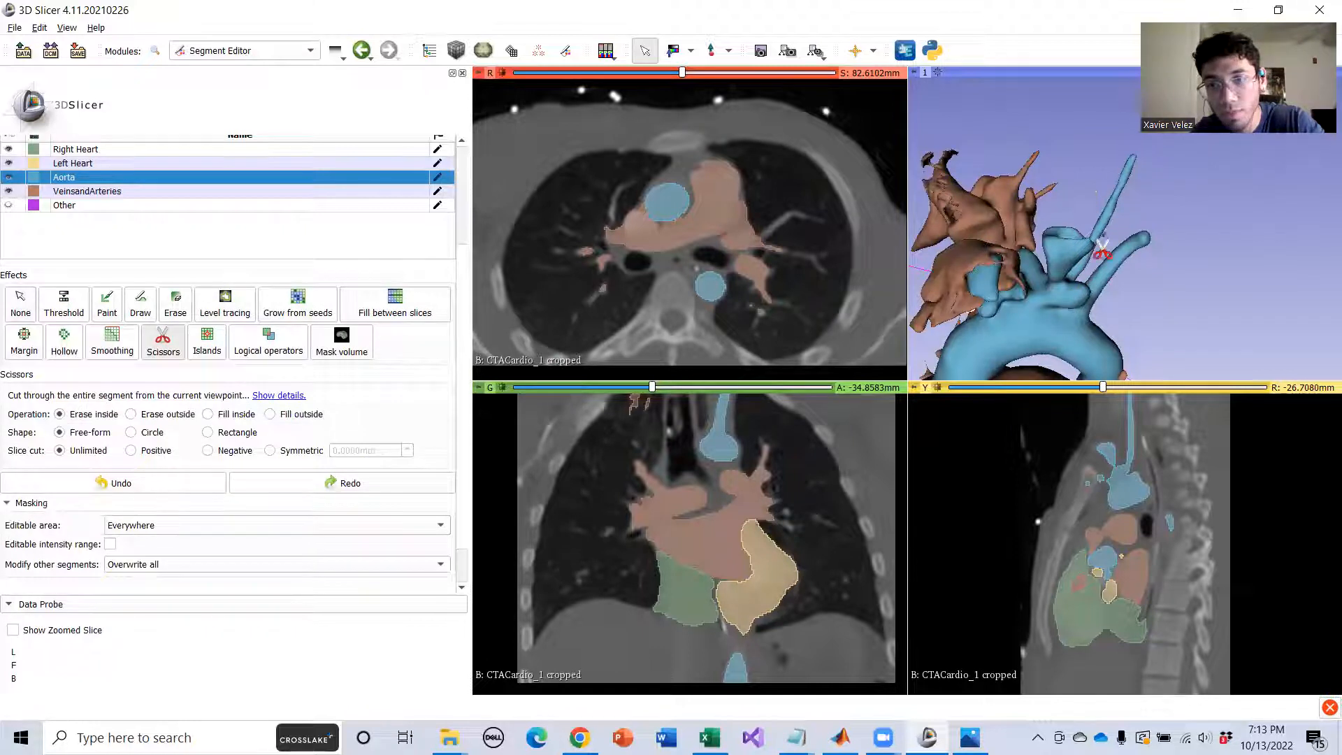
middle_click_drag(1092, 328, 1083, 315)
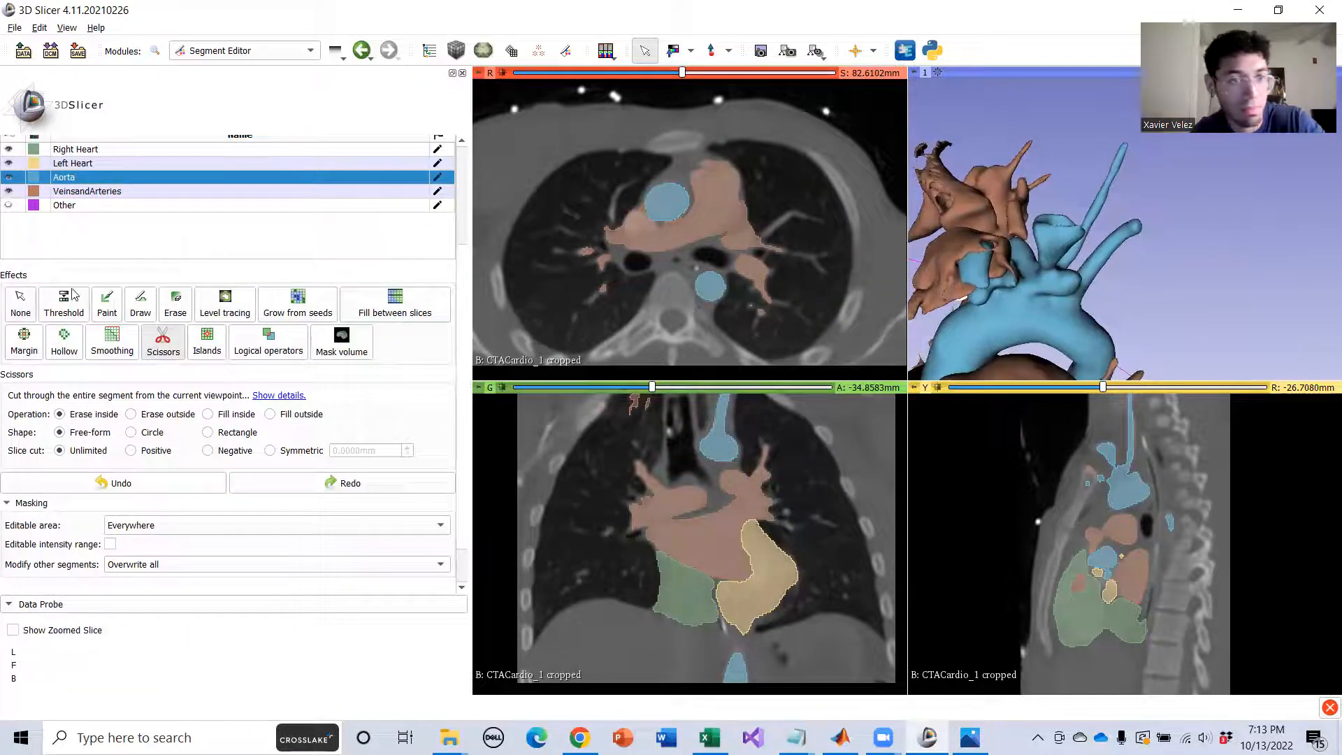
left_click(24, 307)
mouse_move(1151, 276)
left_mouse_down()
mouse_move(1143, 250)
mouse_move(1164, 254)
mouse_move(1153, 259)
left_mouse_up()
left_click(163, 364)
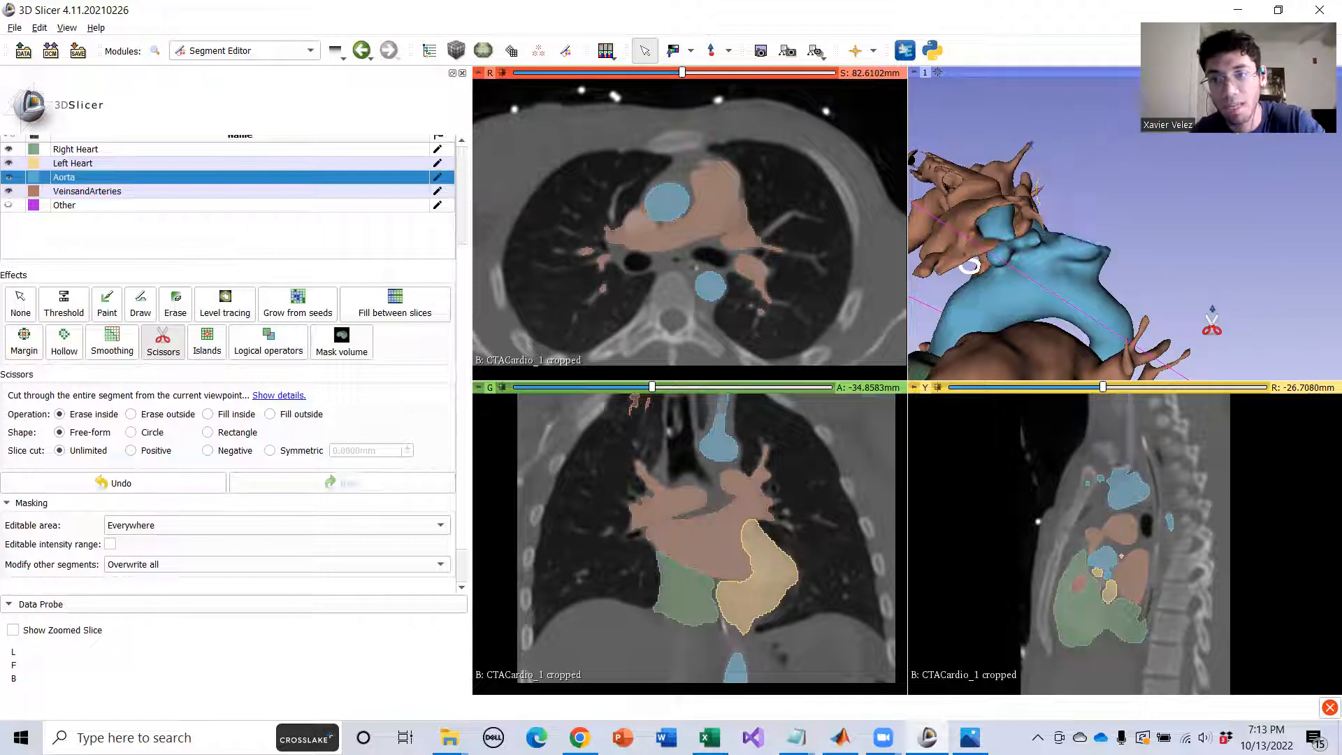
Examine the trimmed aorta and the brown vessel branches above the heart in 3D from several angles.
scroll(1179, 267, "down", 3)
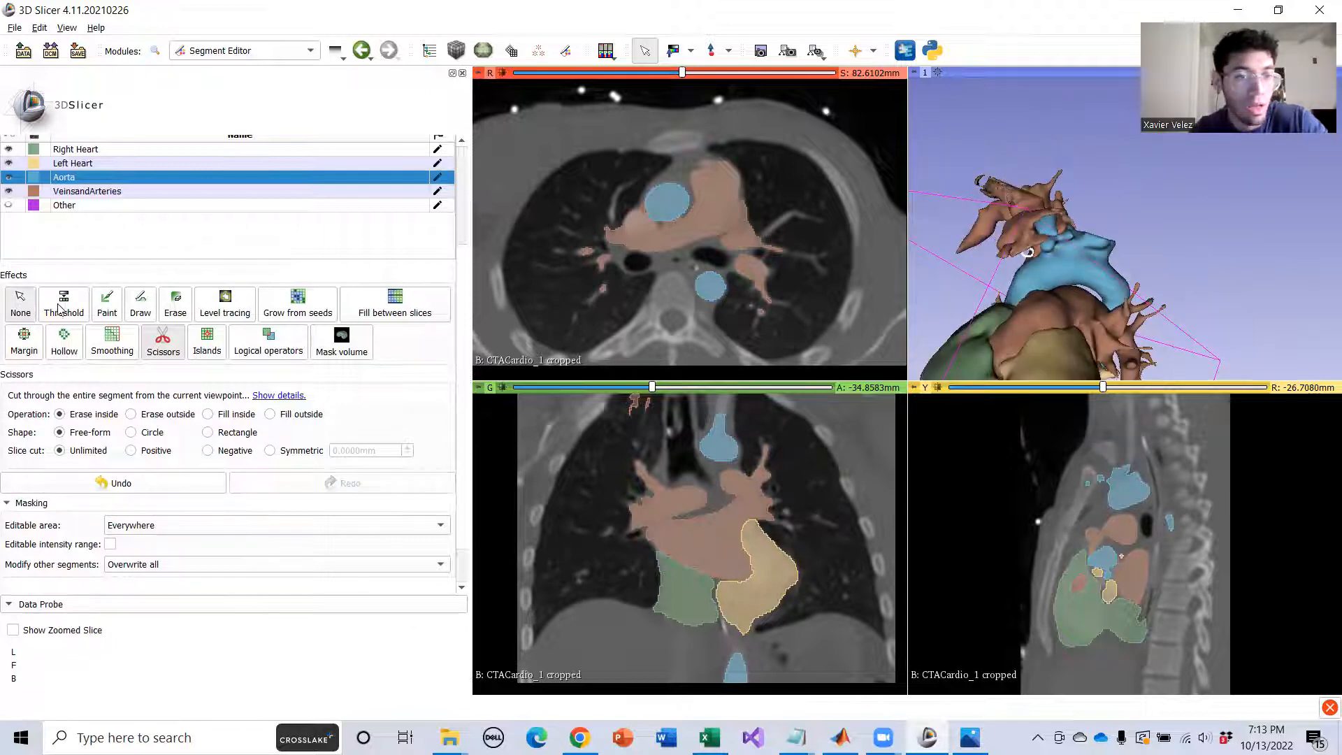
left_click(19, 304)
left_click_drag(1132, 248, 1093, 271)
scroll(1033, 308, "up", 4)
left_click_drag(1047, 321, 1071, 158)
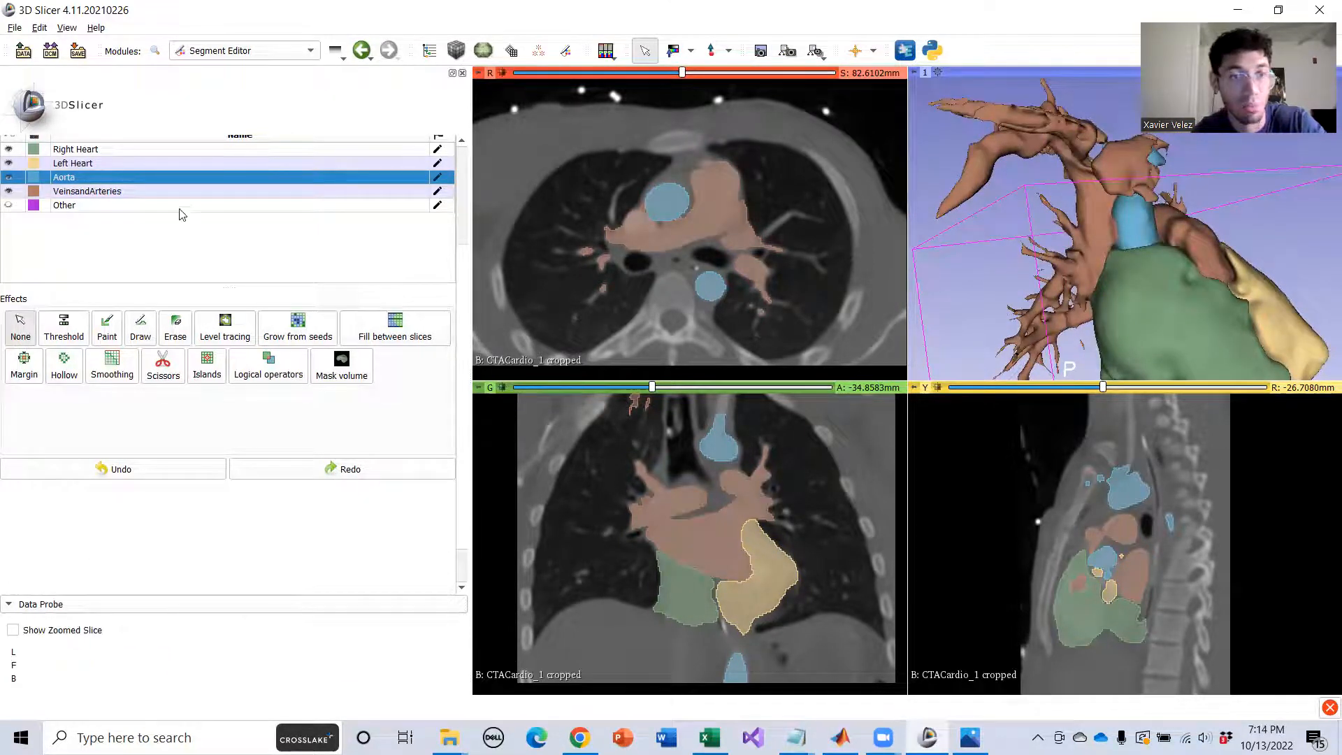
left_click_drag(1117, 181, 1194, 144)
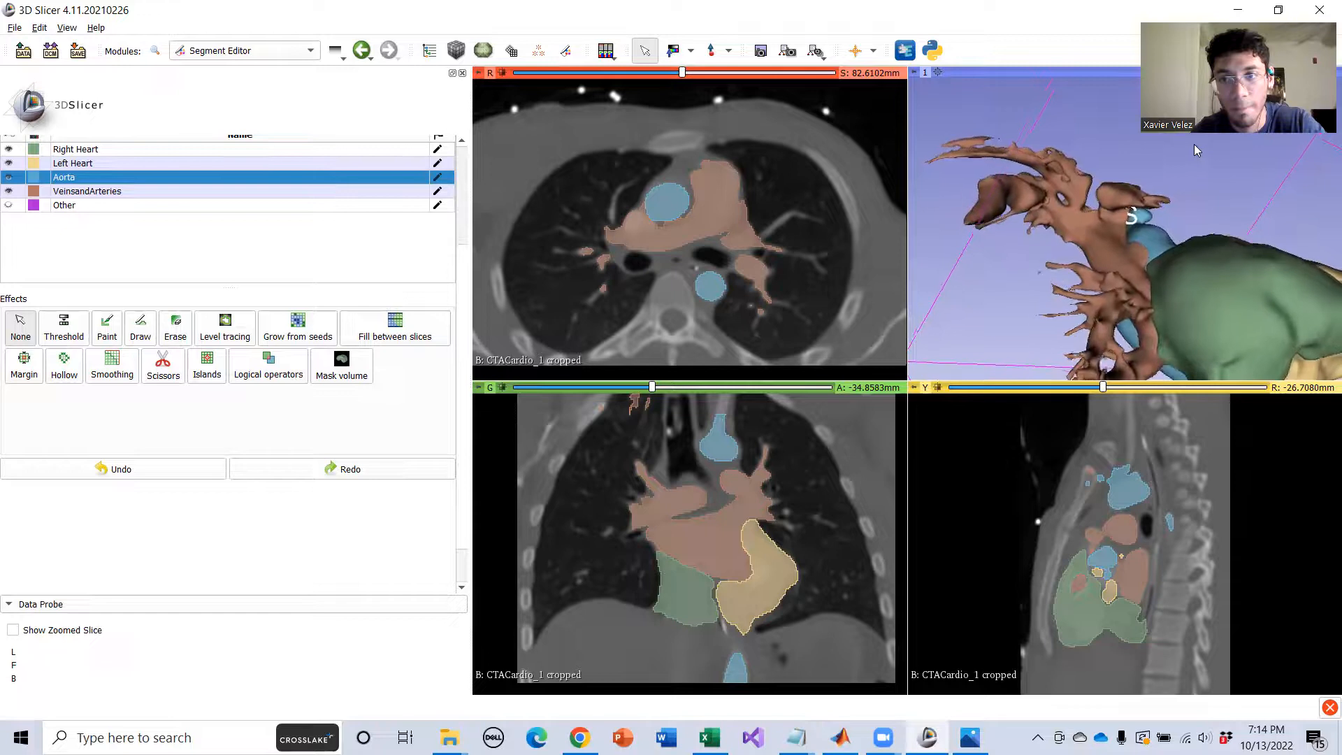
left_click(163, 365)
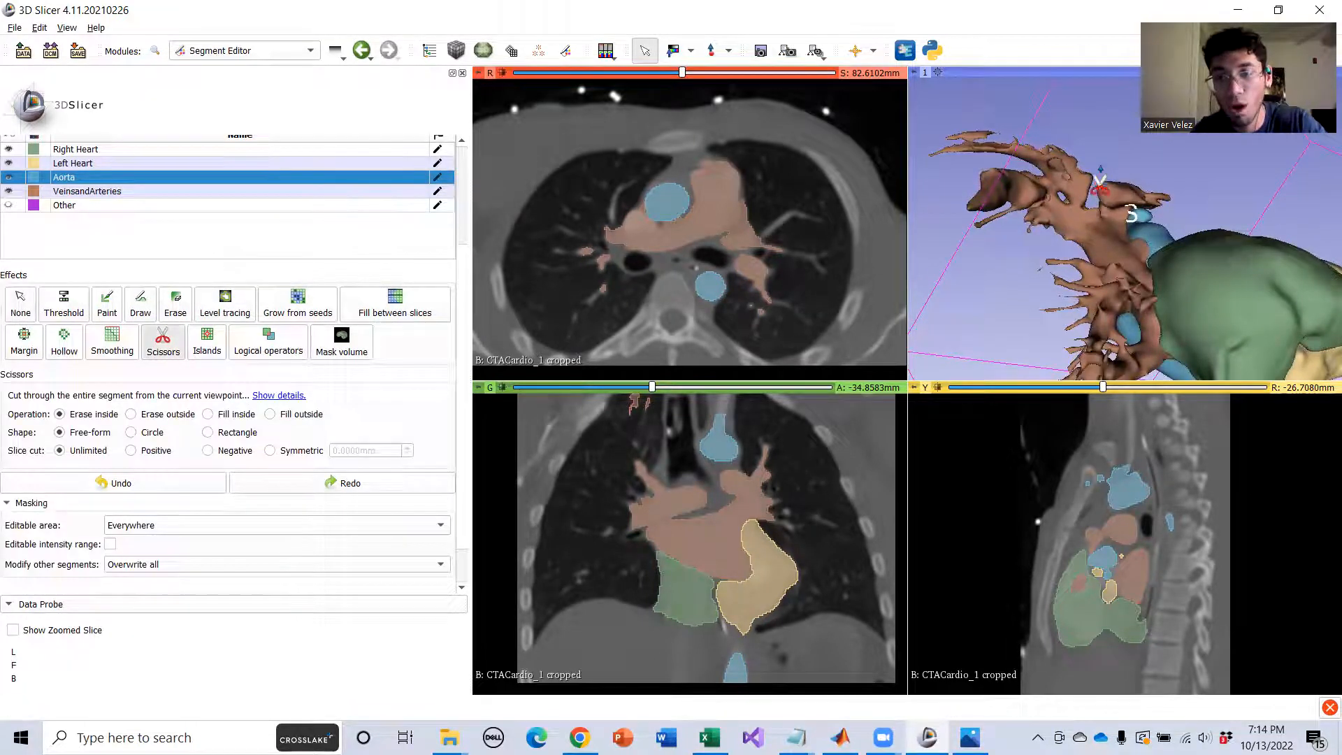
scroll(1093, 179, "up", 3)
middle_click_drag(1076, 245, 1218, 339)
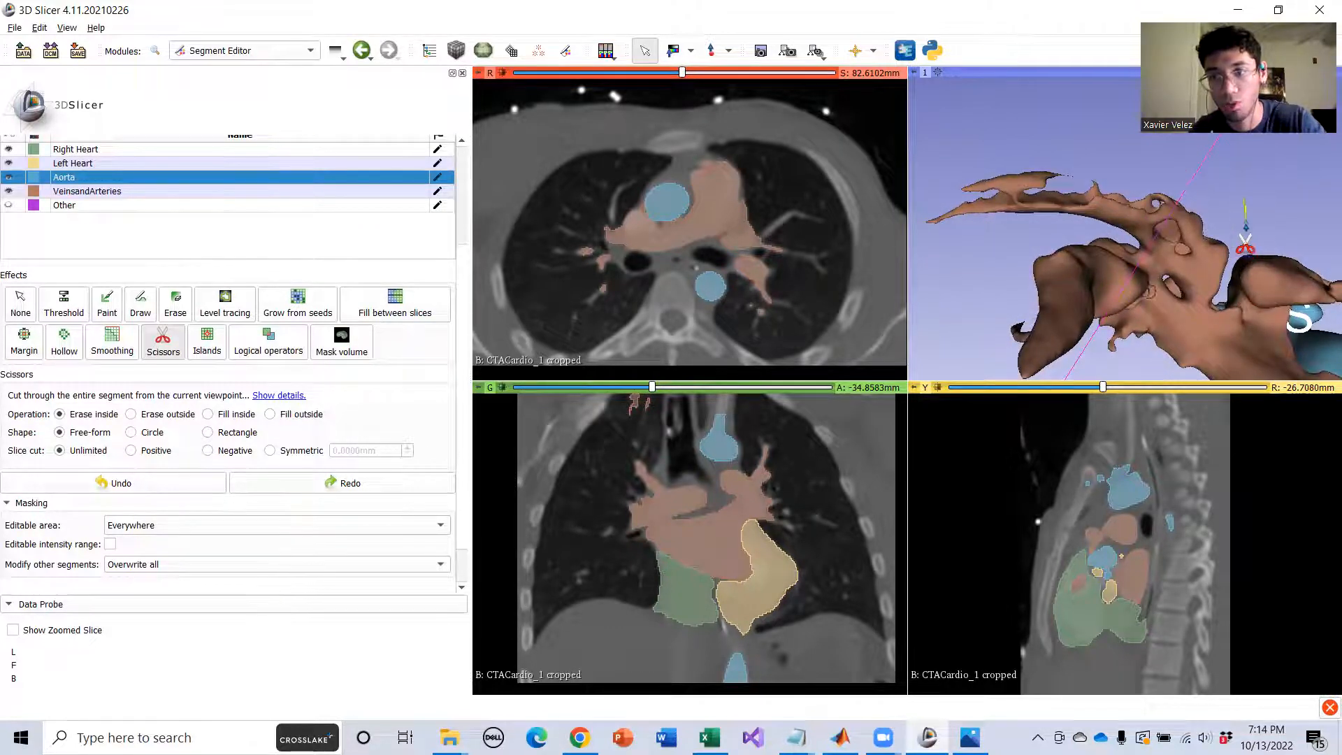
left_click_drag(1243, 256, 1209, 317)
left_click_drag(1135, 293, 1132, 293)
key("Escape")
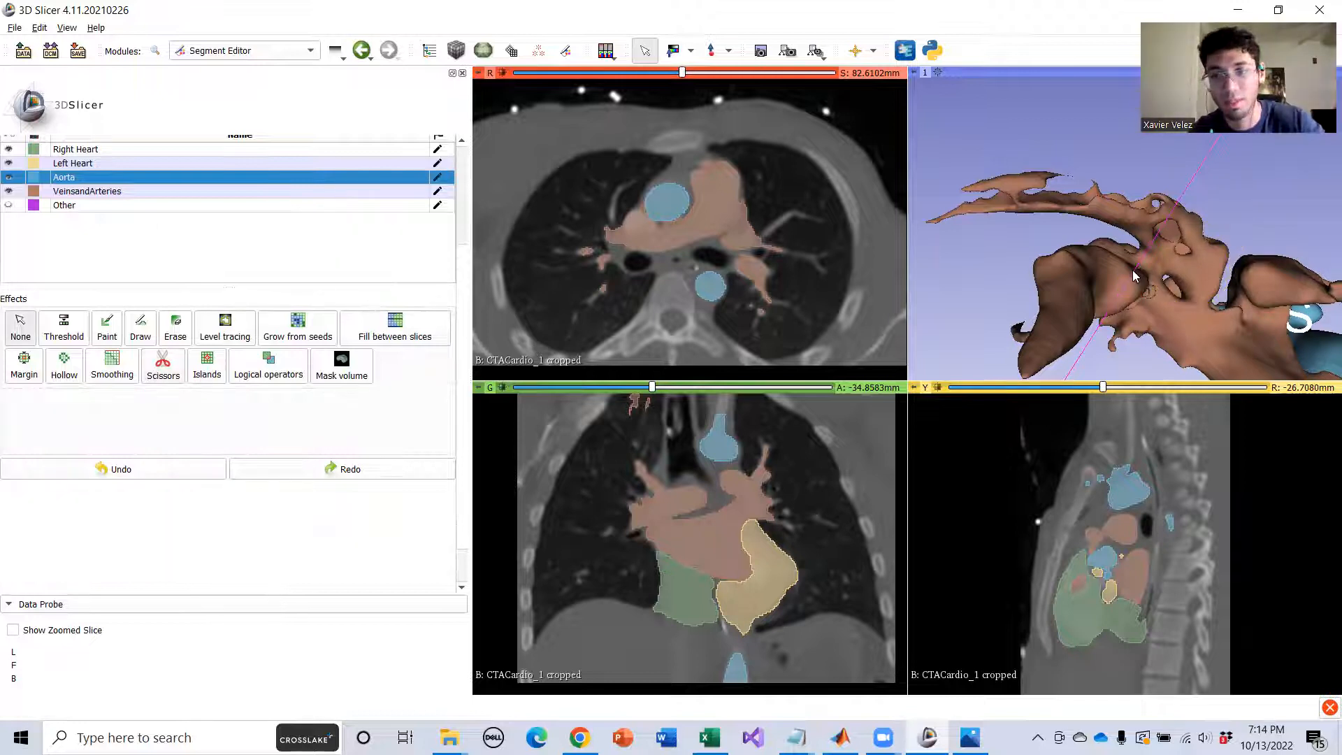
Try to erase the long upper brown vessel branch with free-form Scissors while the Aorta segment is selected, and undo the cut.
left_click(163, 363)
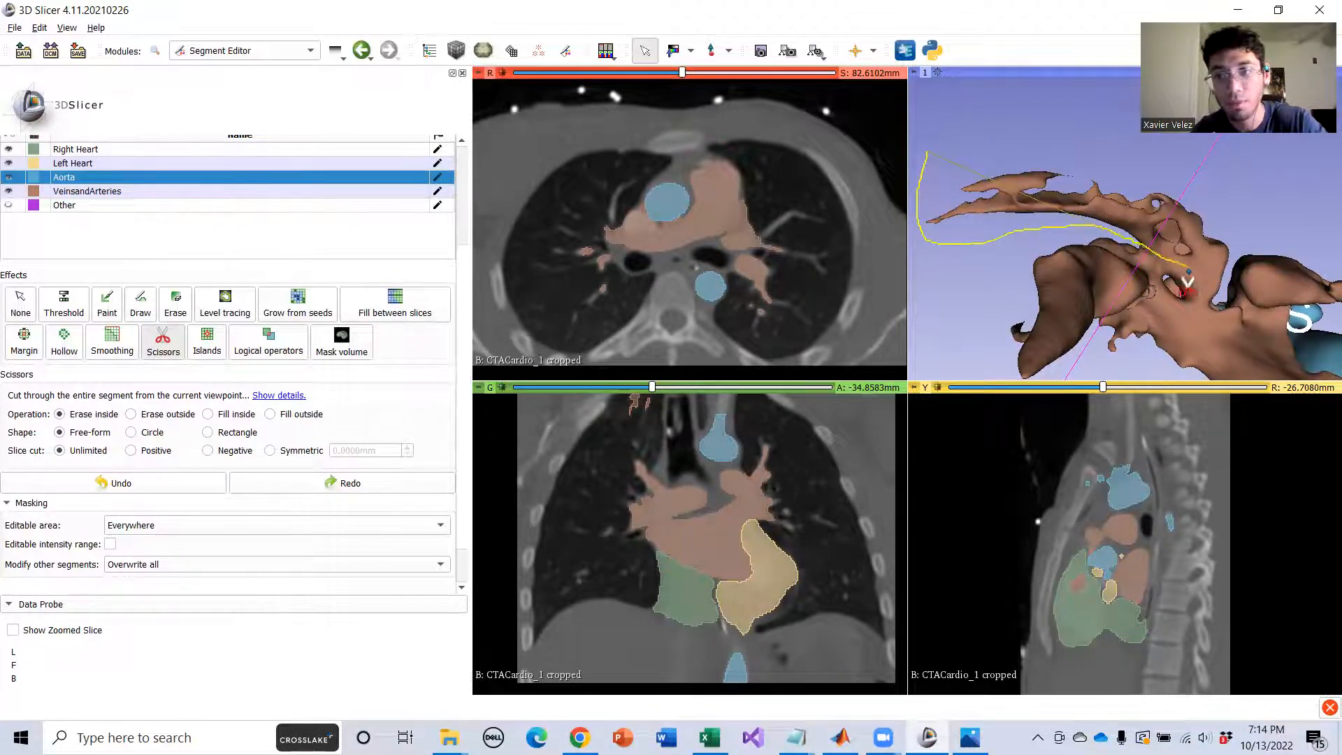
left_click_drag(1223, 283, 1231, 271)
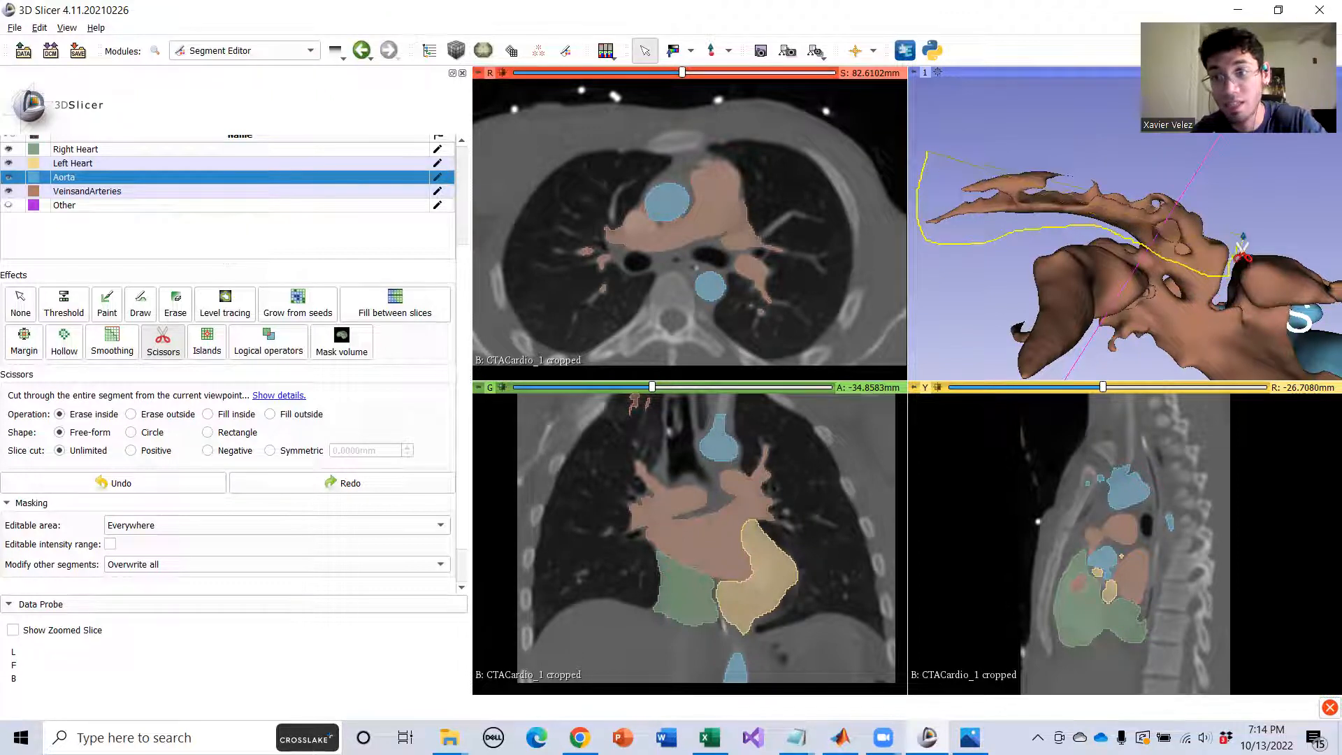
left_click_drag(1232, 180, 1232, 181)
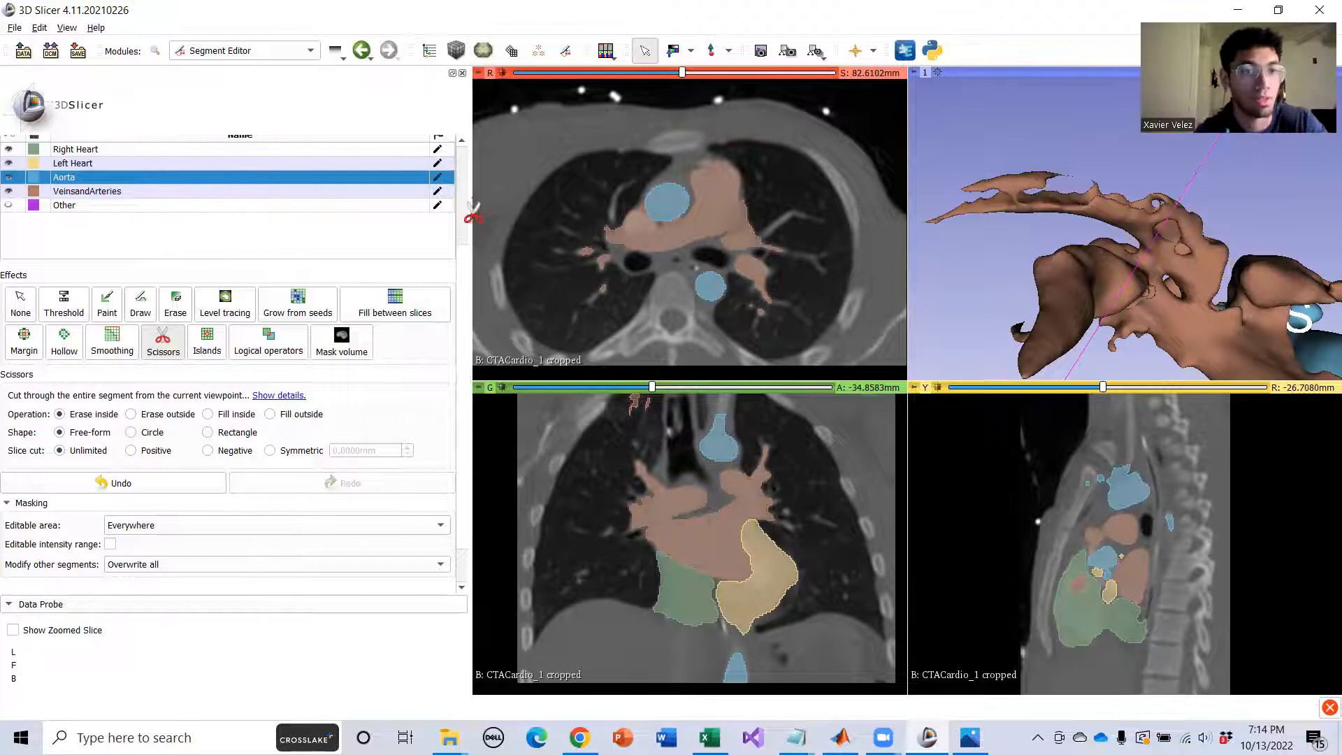
left_click(115, 483)
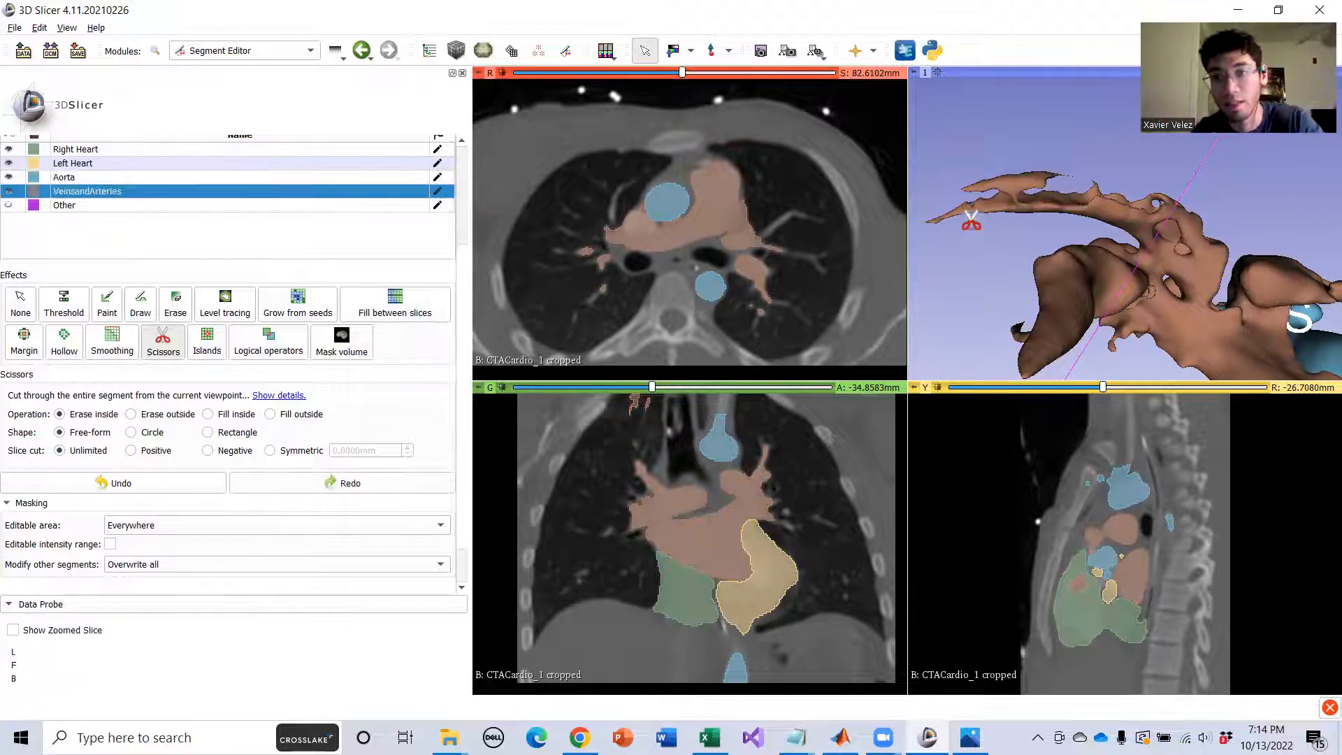
Erase the long upper vessel branch from the VeinsandArteries segment with a free-form Scissors cut set to Erase inside.
left_click_drag(924, 244, 1112, 229)
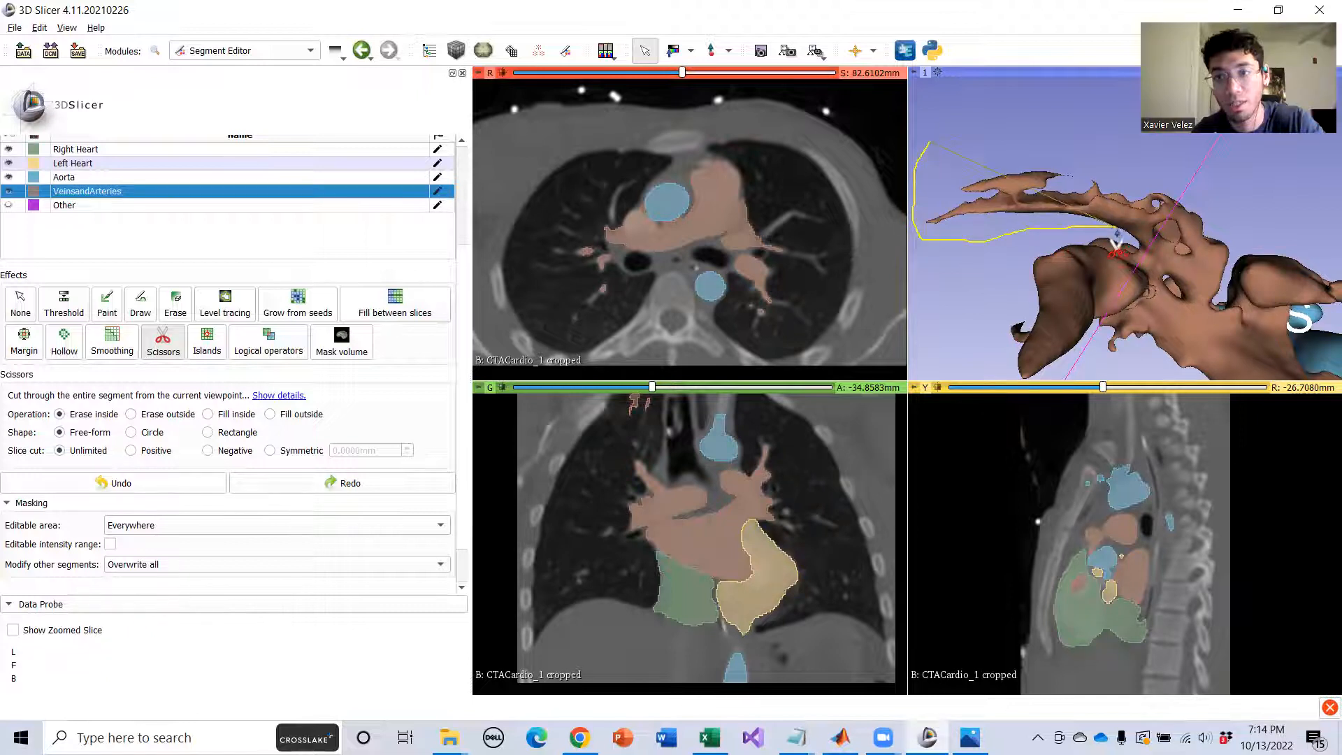
left_click_drag(1201, 283, 1229, 281)
left_click_drag(1255, 224, 1255, 186)
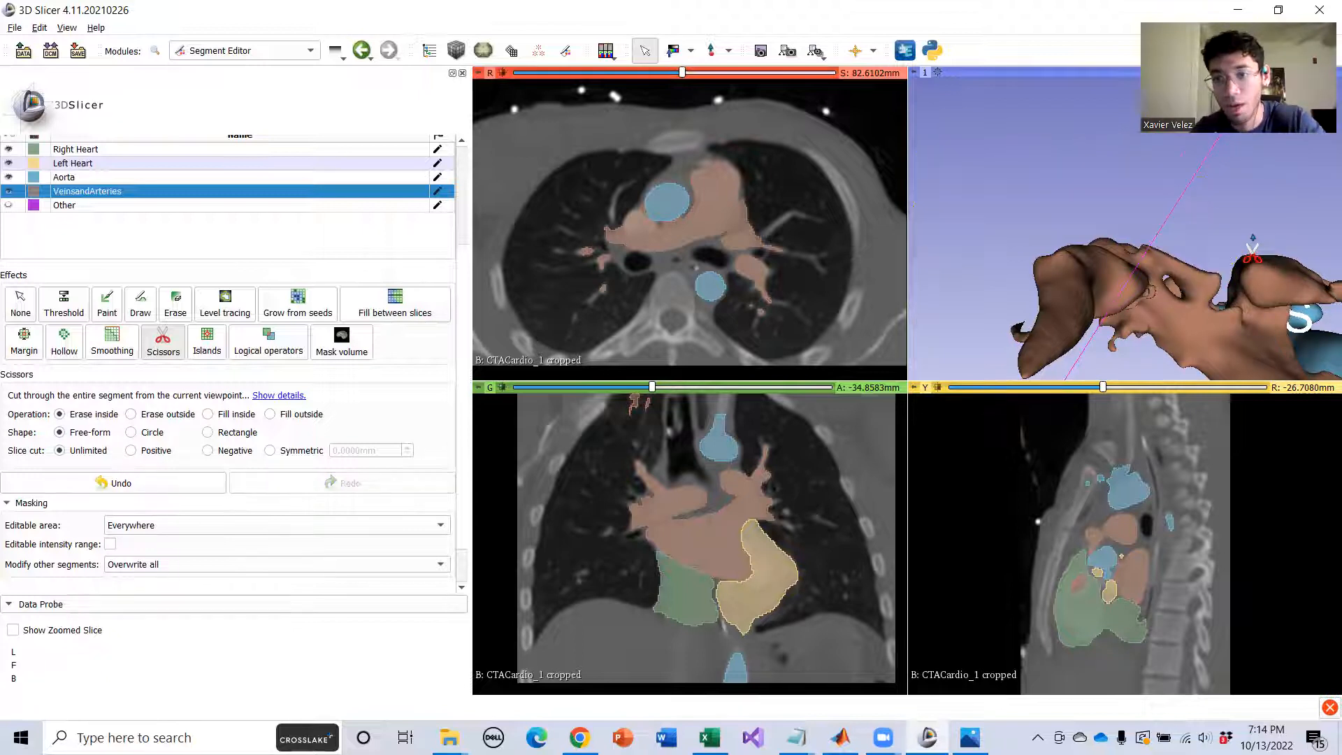
Erase the short brown vessel stub beside the top of the aorta from the VeinsandArteries segment with free-form Scissors.
scroll(1251, 246, "down", 6)
middle_click_drag(1271, 244, 1157, 222)
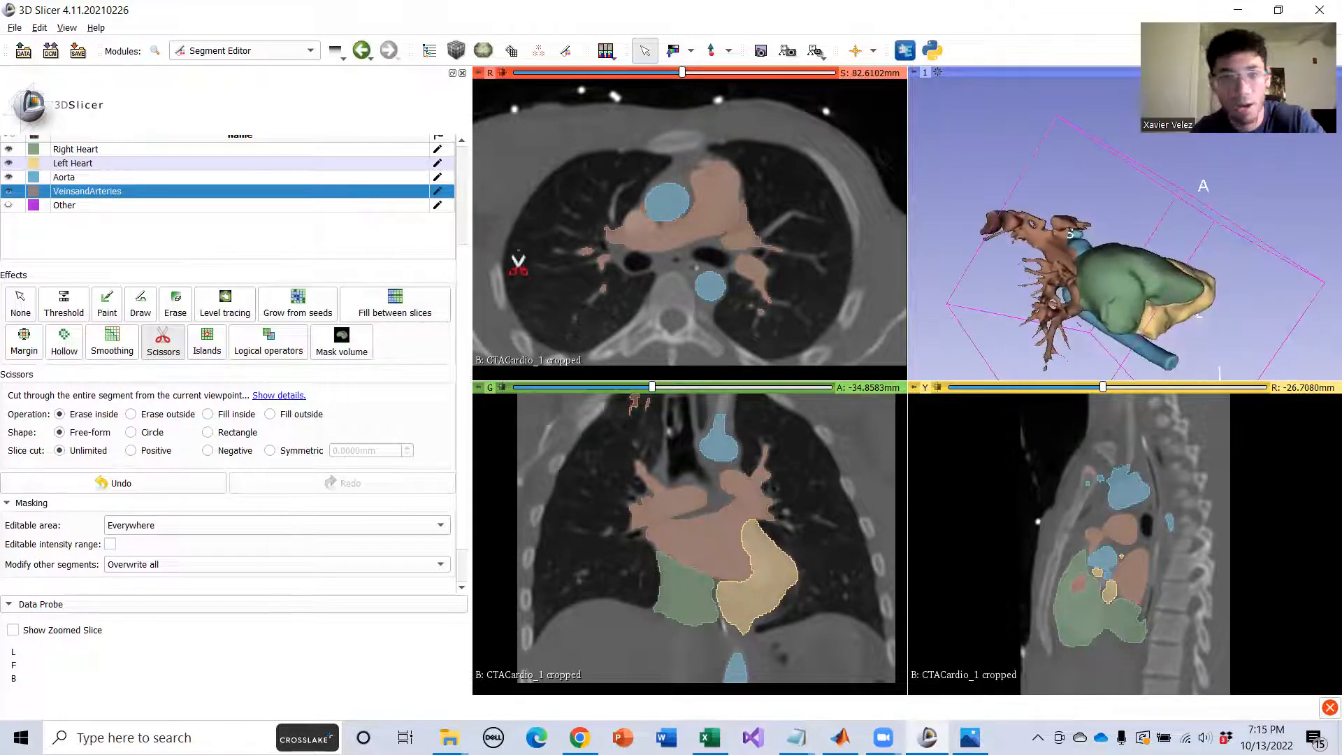
left_click(21, 307)
left_click_drag(1220, 236, 1023, 253)
scroll(1090, 147, "up", 4)
middle_click_drag(1090, 148, 1106, 229)
scroll(1097, 227, "up", 2)
scroll(1084, 225, "up", 2)
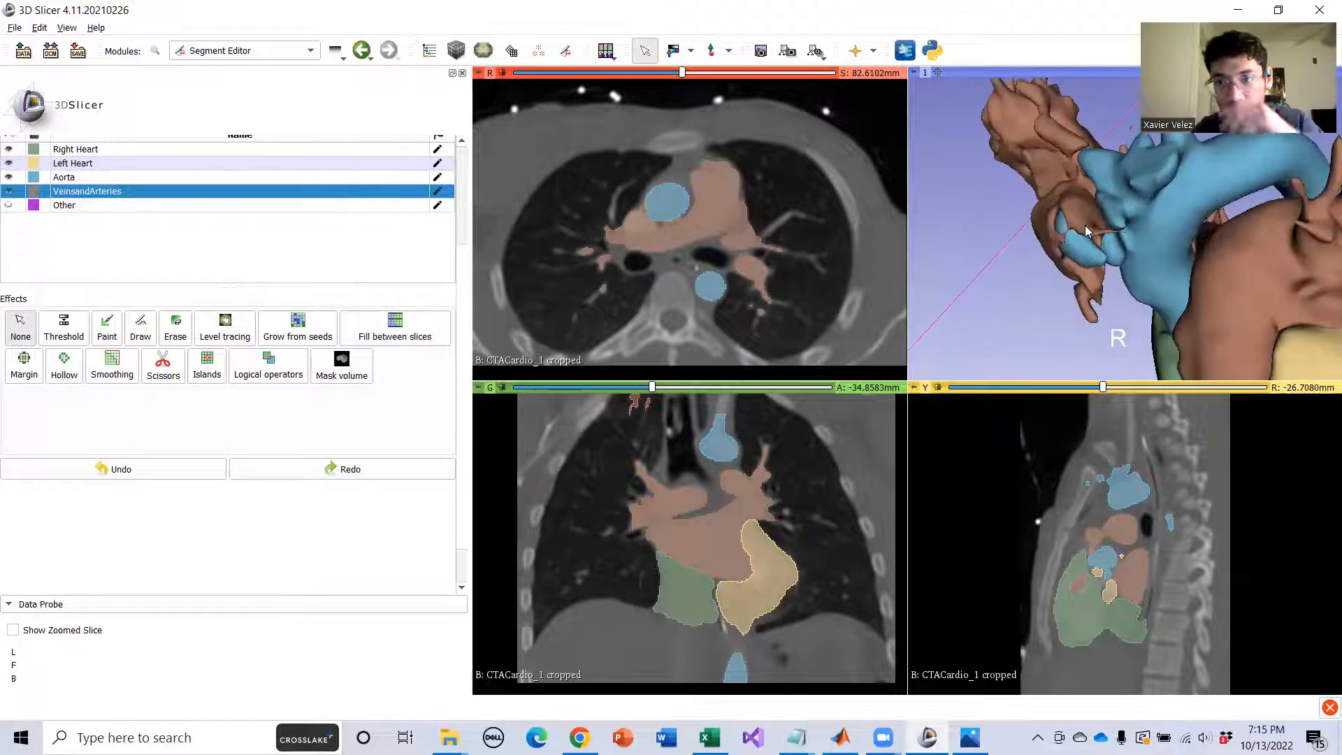
left_click_drag(1085, 216, 1157, 220)
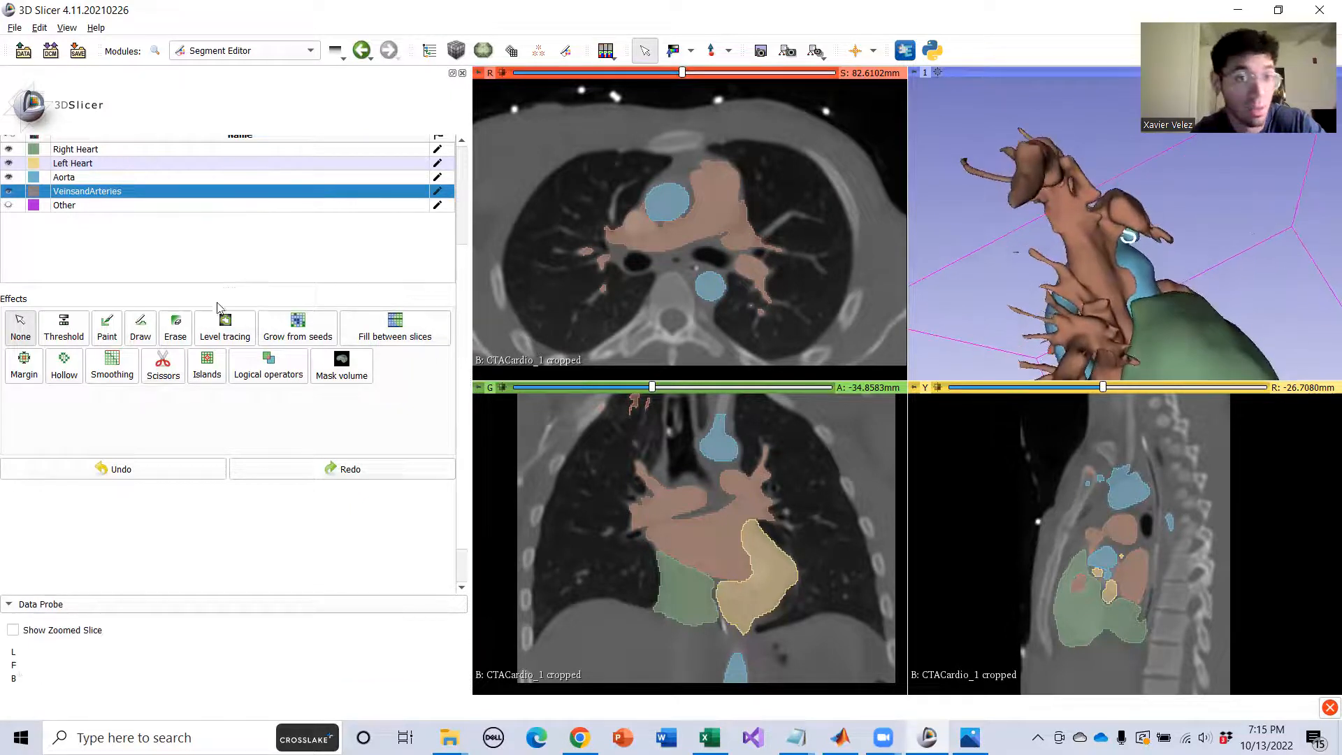
left_click(162, 366)
scroll(1106, 150, "up", 3)
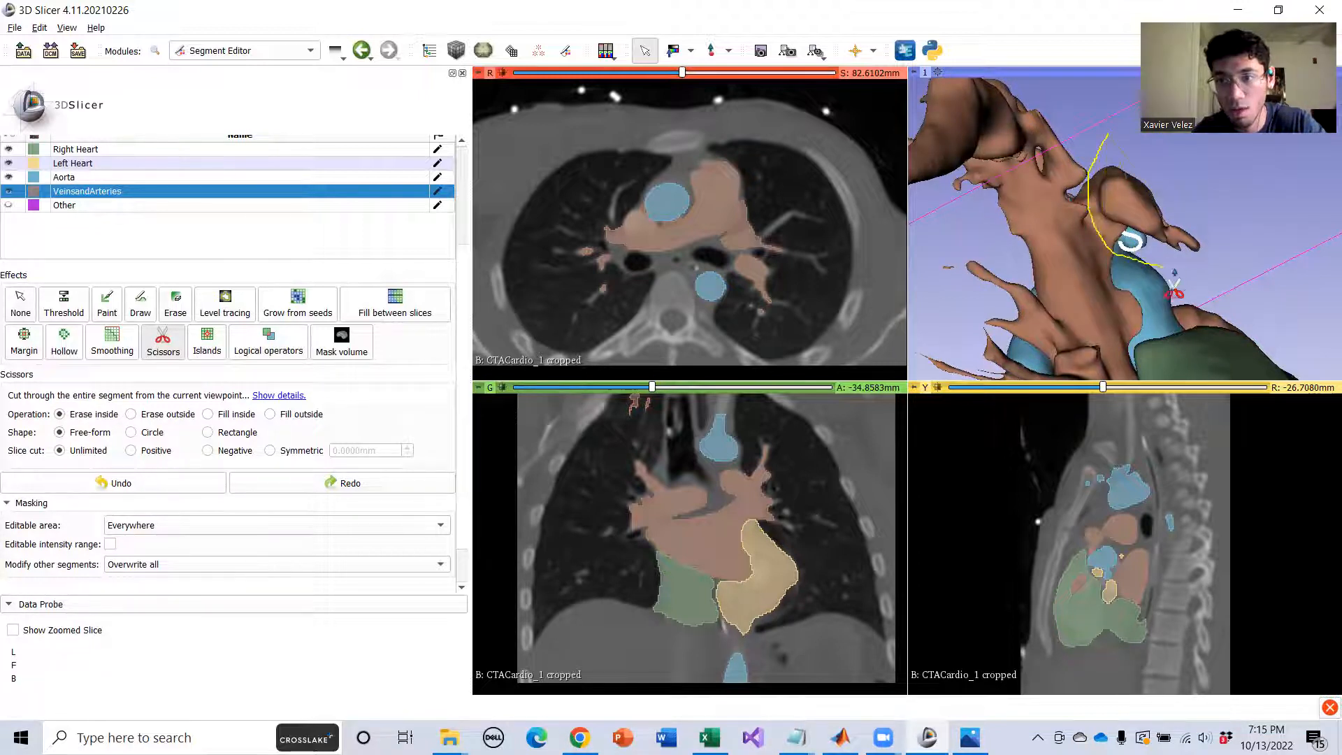
left_click_drag(1247, 253, 1246, 254)
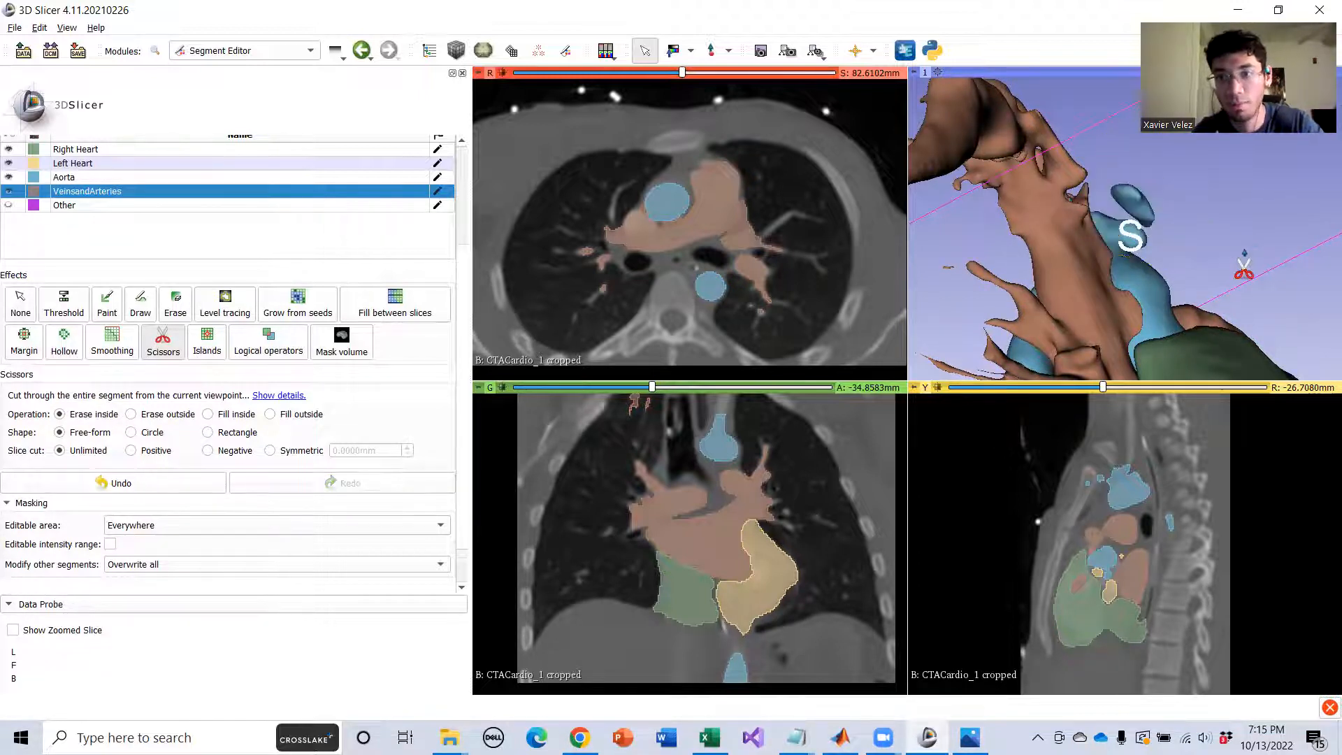
Select the Aorta segment and erase the detached blue fragment beside the arch with a free-form Scissors cut.
left_click(21, 308)
left_click_drag(1066, 234, 1149, 219)
scroll(1146, 218, "up", 6)
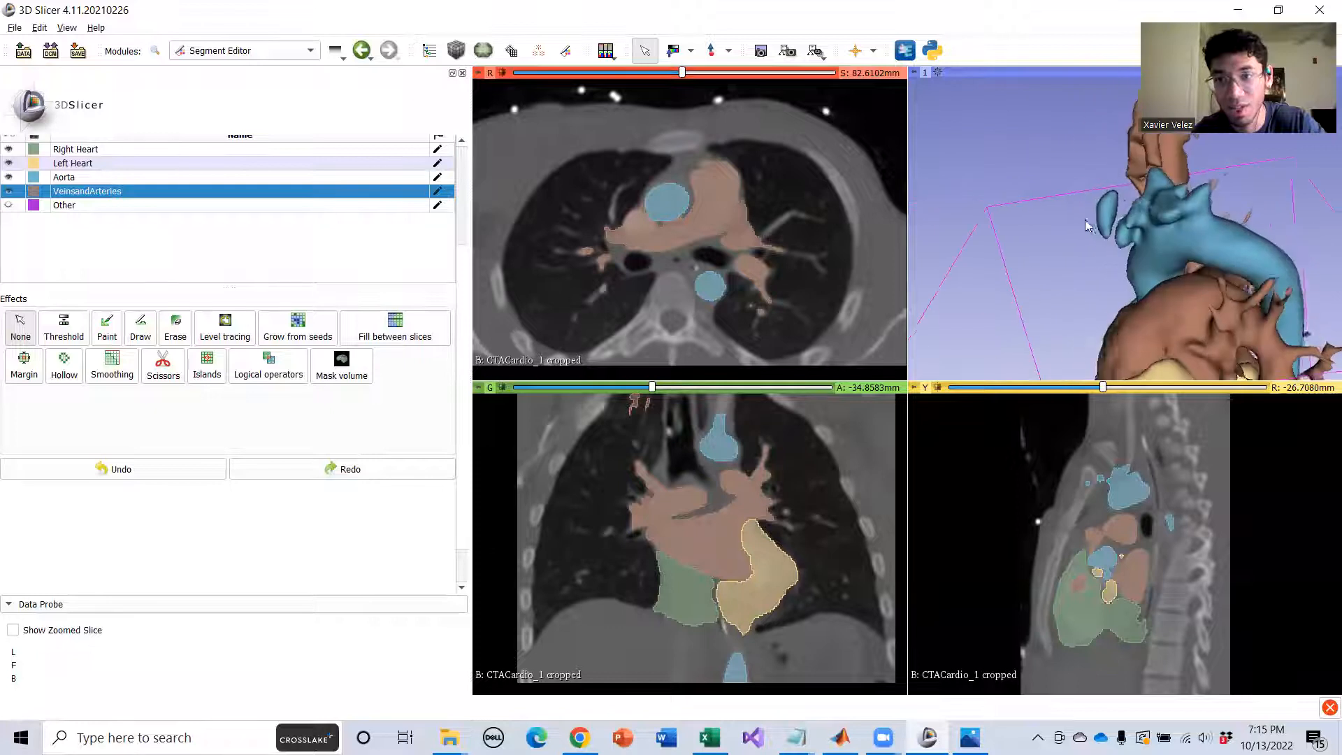
left_click(63, 178)
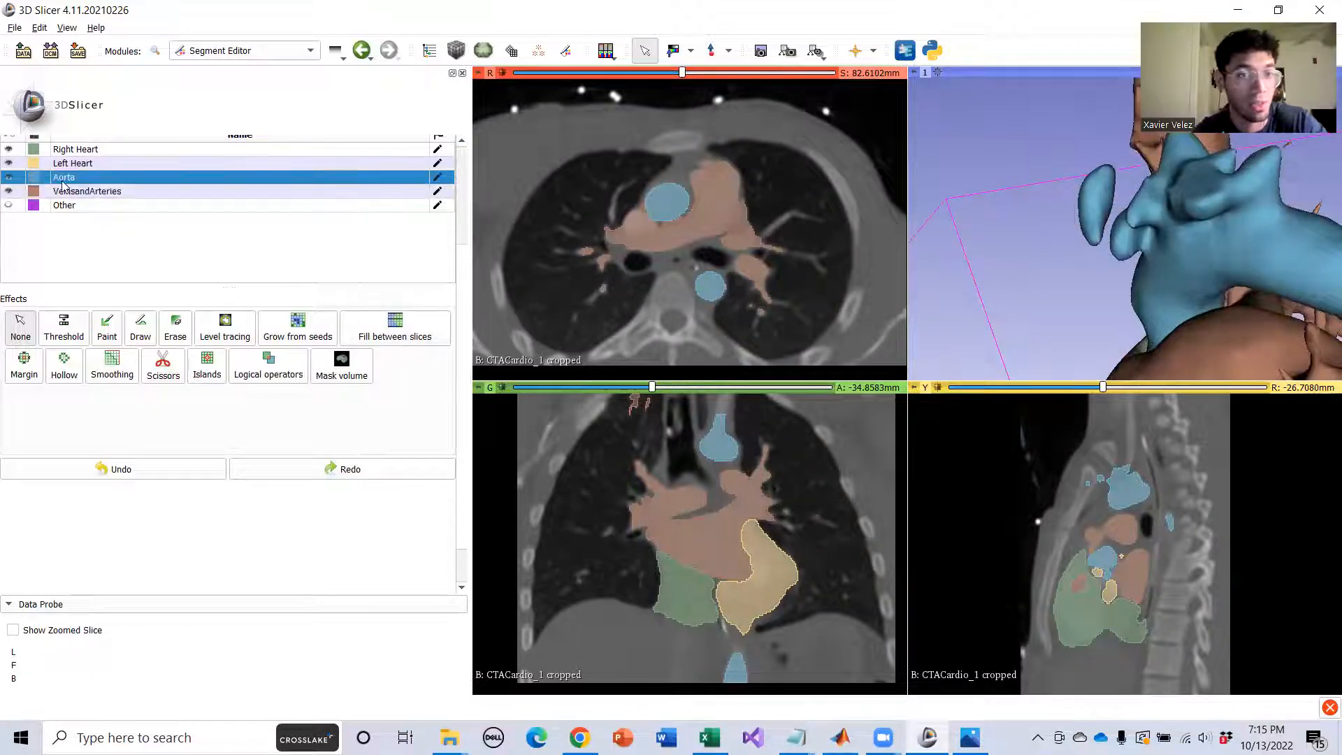
left_click(165, 371)
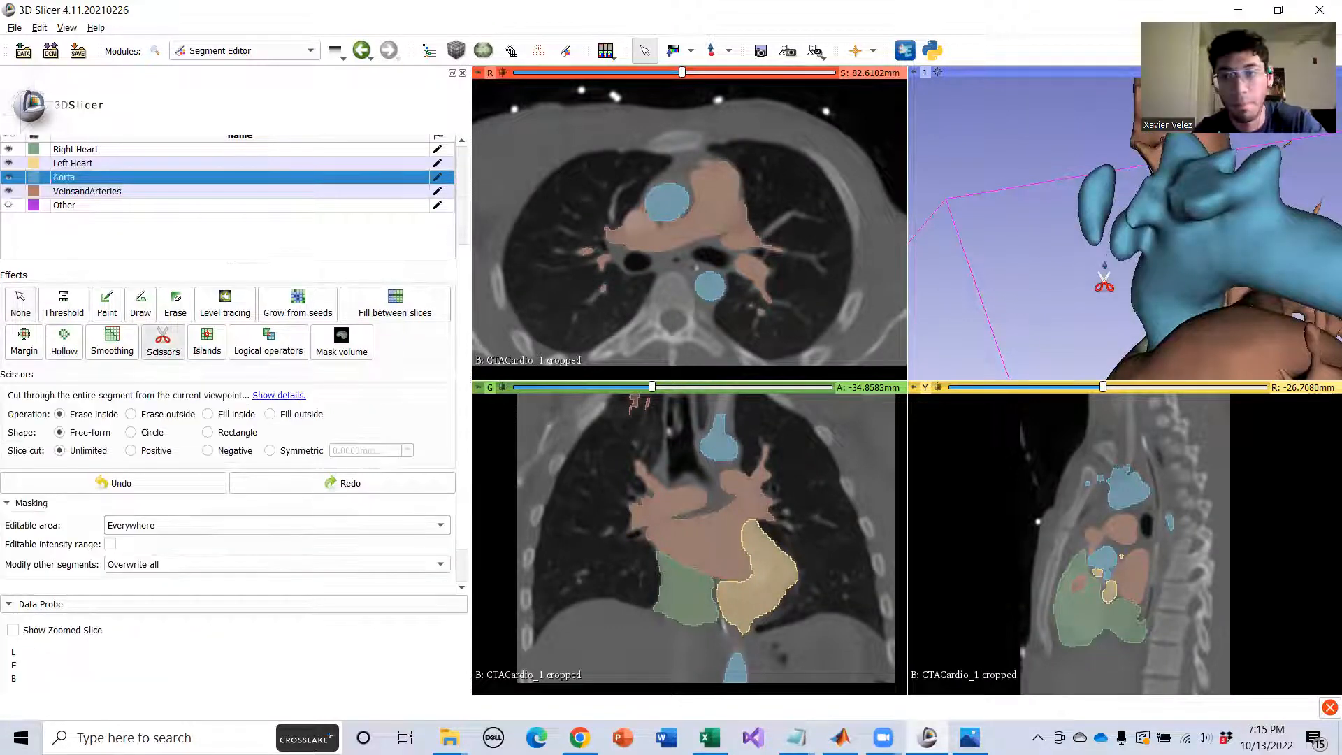
left_click_drag(1086, 255, 1102, 250)
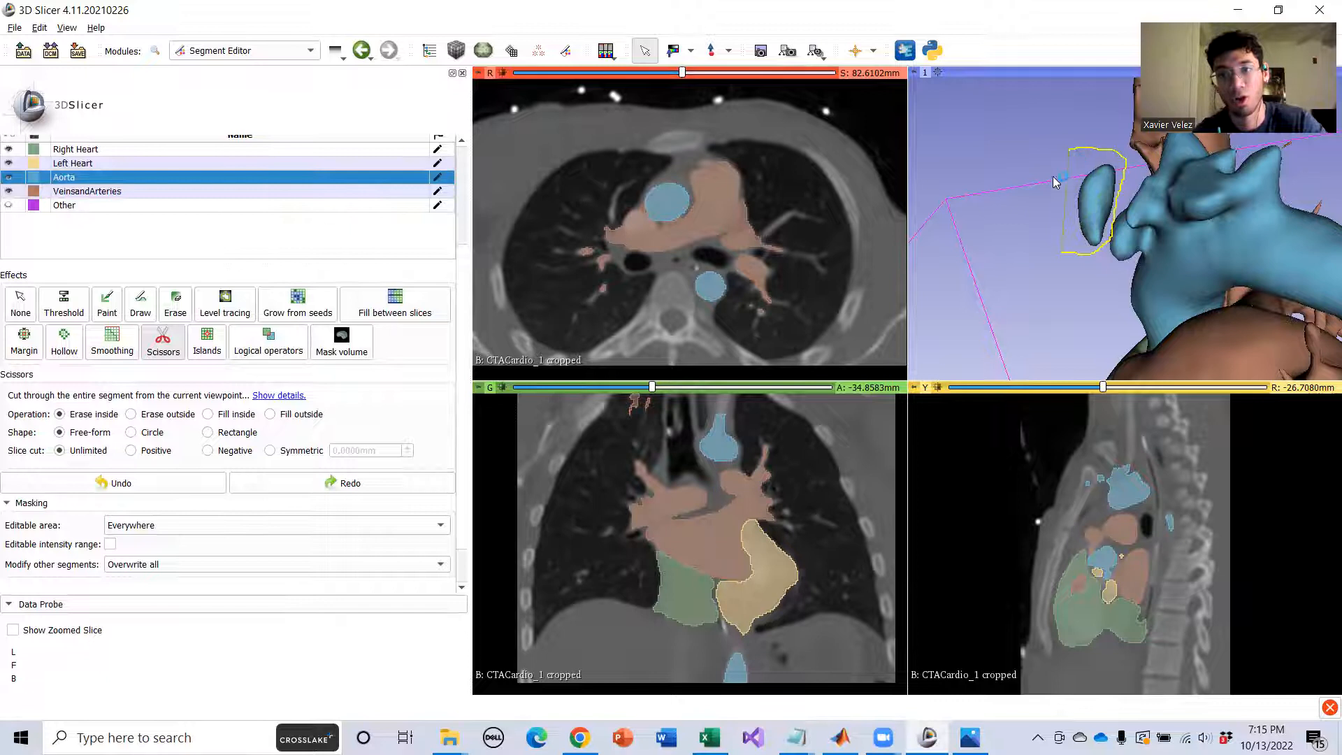
left_click_drag(1055, 183, 1054, 184)
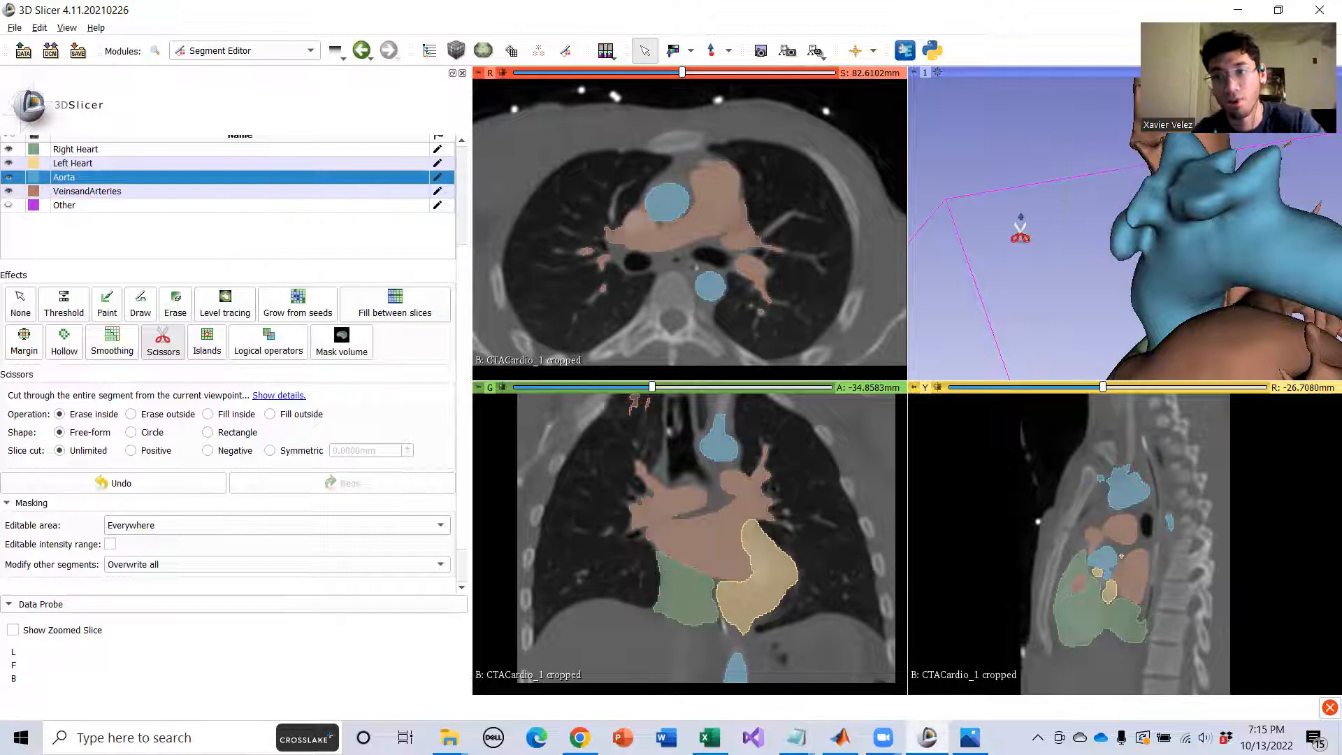
Examine the whole trimmed heart model in 3D with its chambers, aorta and remaining vessels.
left_click(19, 307)
left_click_drag(1089, 225, 1134, 306)
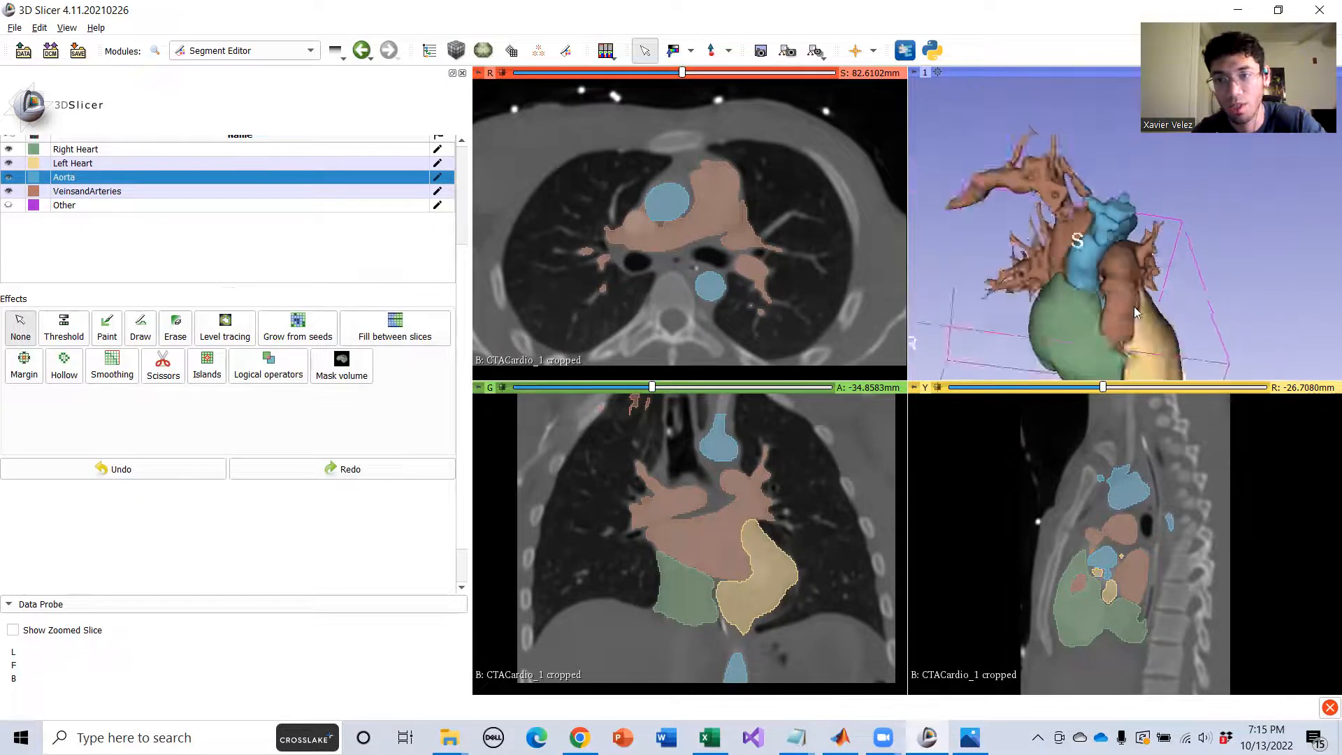
right_click_drag(1133, 306, 1119, 233)
left_click_drag(1119, 233, 1018, 264)
middle_click_drag(1118, 301, 1105, 267)
right_click_drag(1105, 267, 1072, 212)
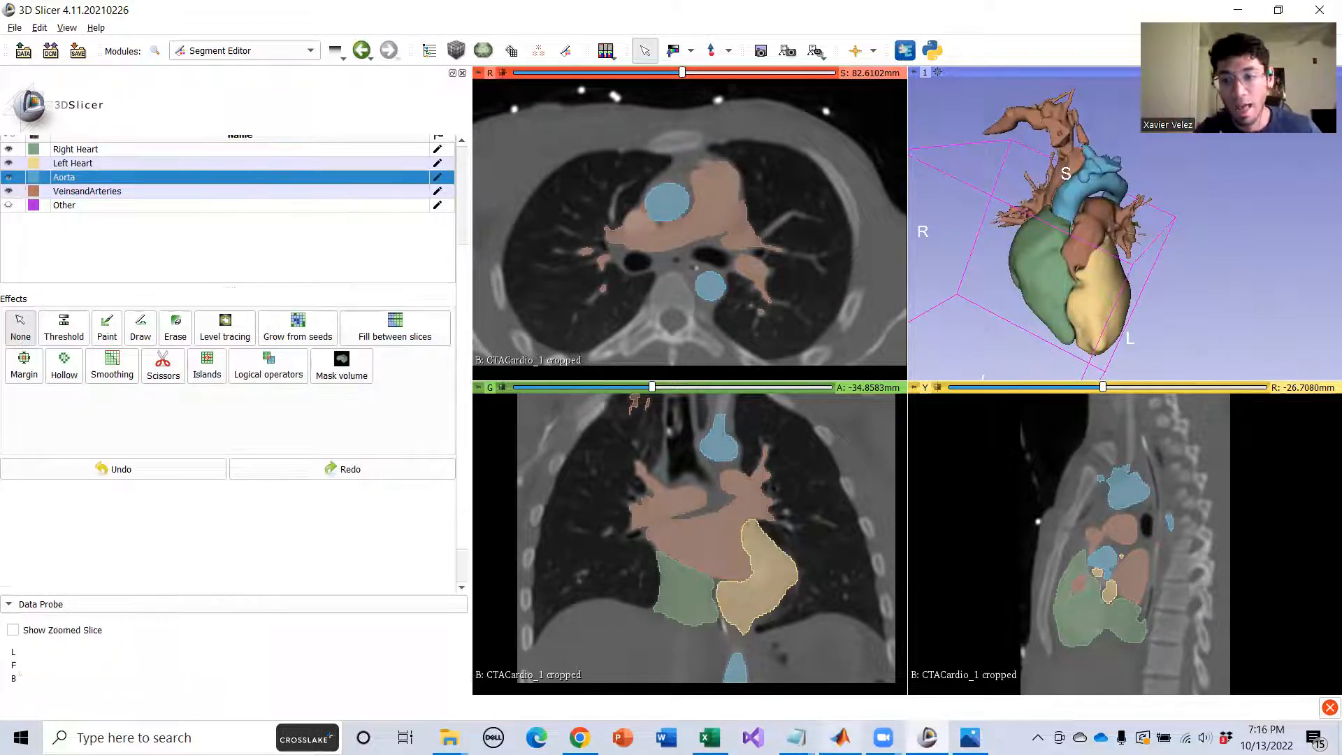
Switch to the Notepad workflow list and insert a blank line between "scissors" and "manual editing".
mouse_move(796, 737)
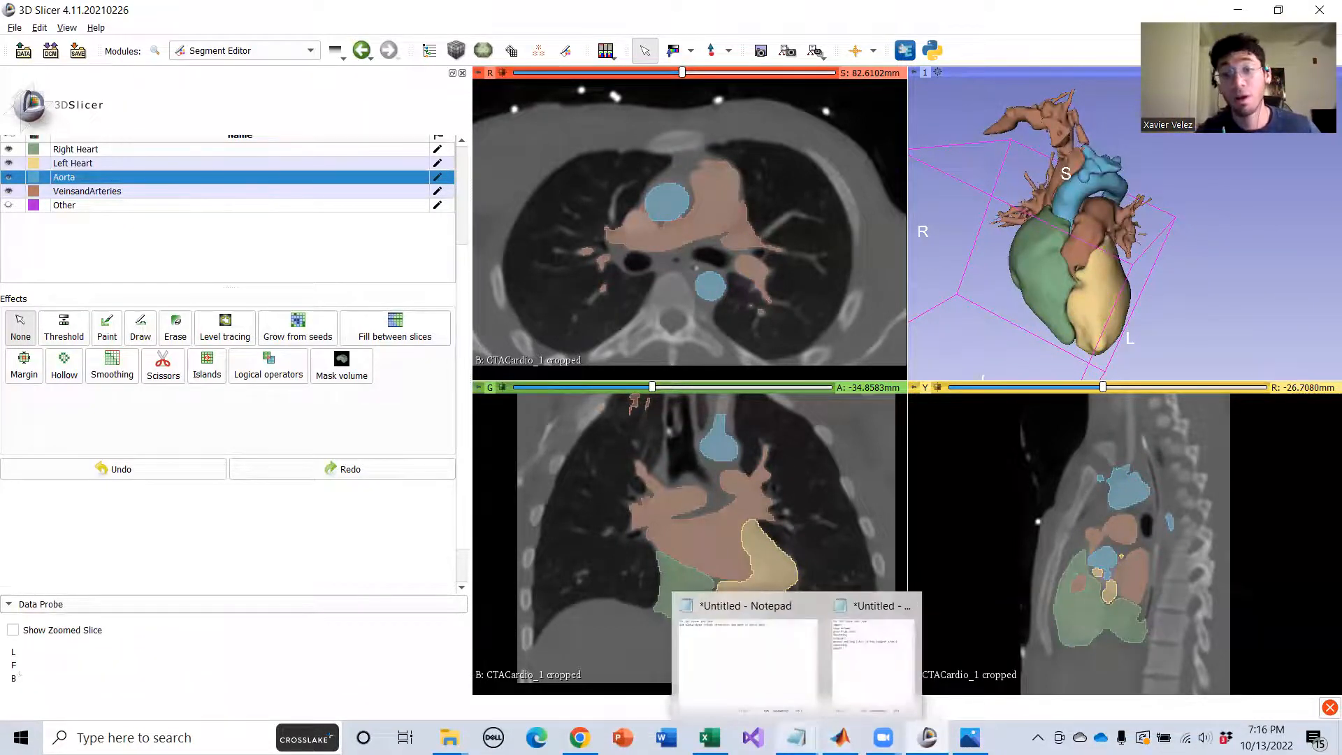
left_click(866, 675)
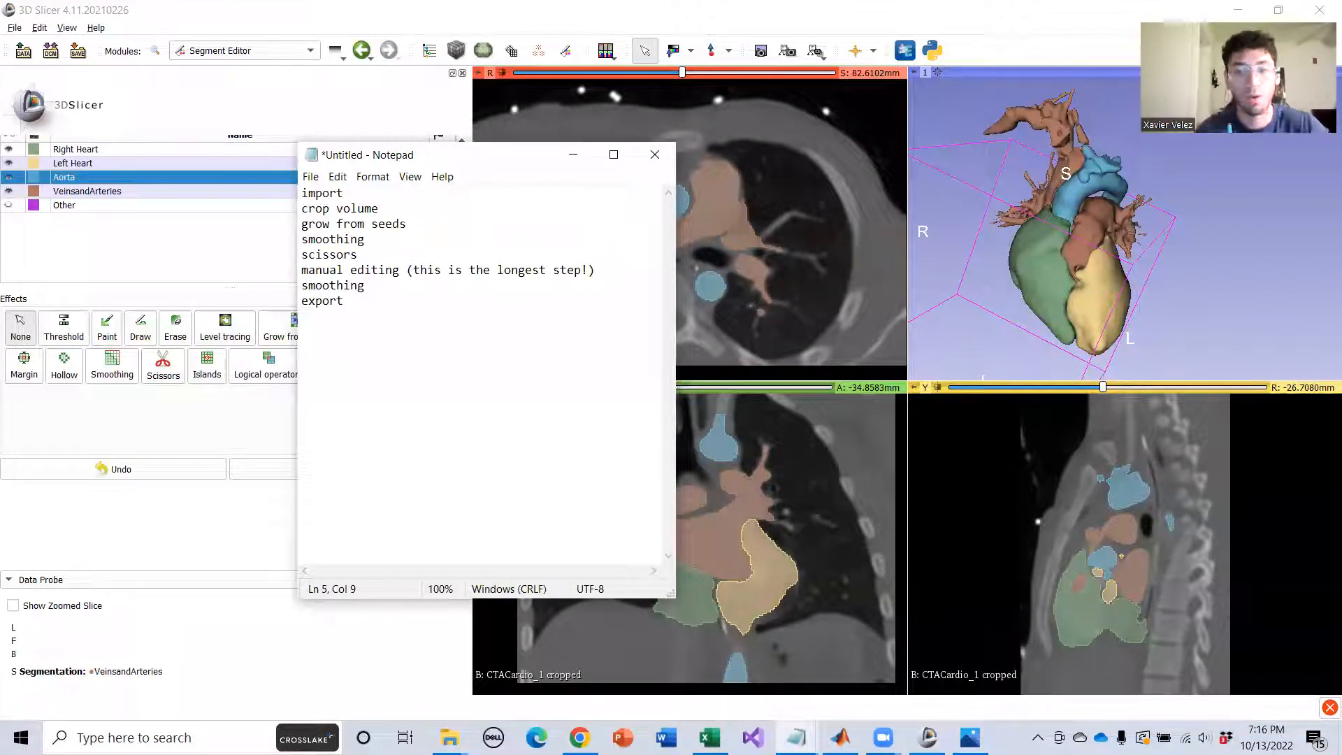
key("Return")
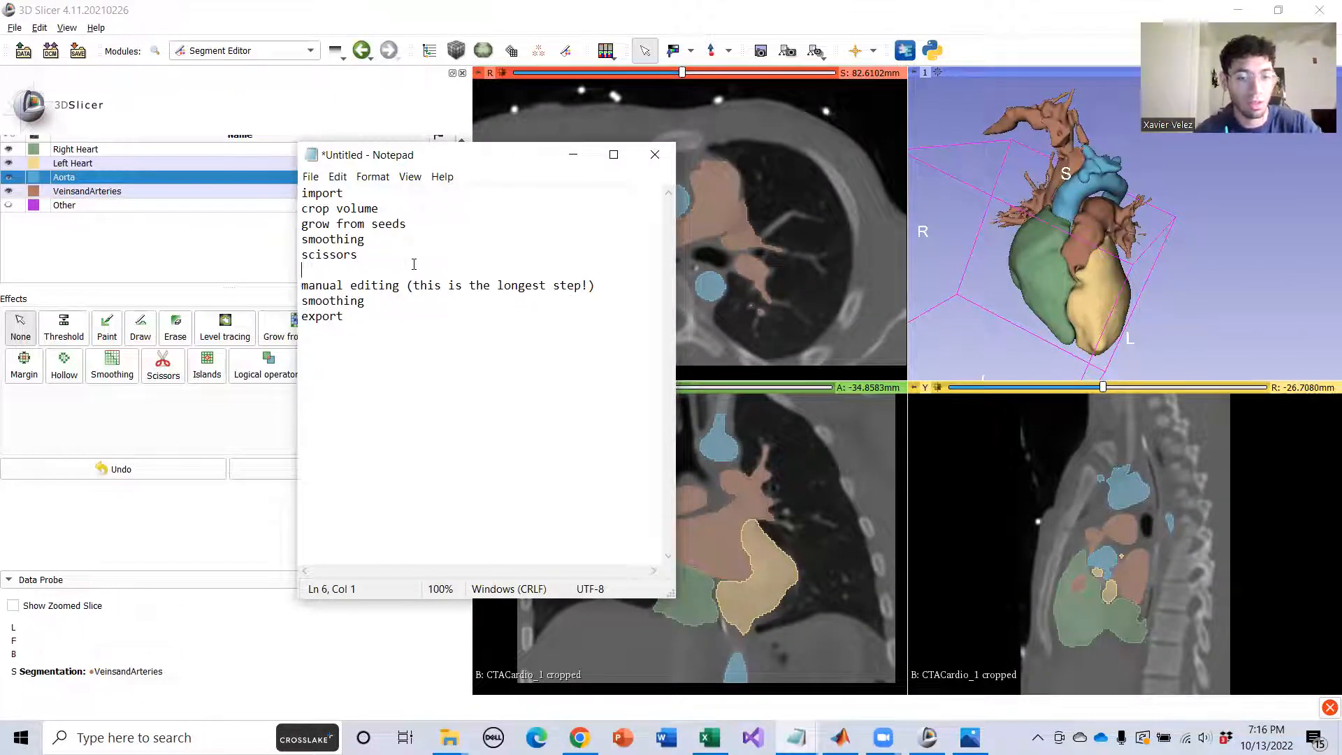
Review the workflow list by highlighting the lines from "import" to "scissors", and place the cursor at the last "smoothing" line.
key("shift+Up")
key("shift+Up")
key("shift+Up")
key("shift+Up")
key("shift+Up")
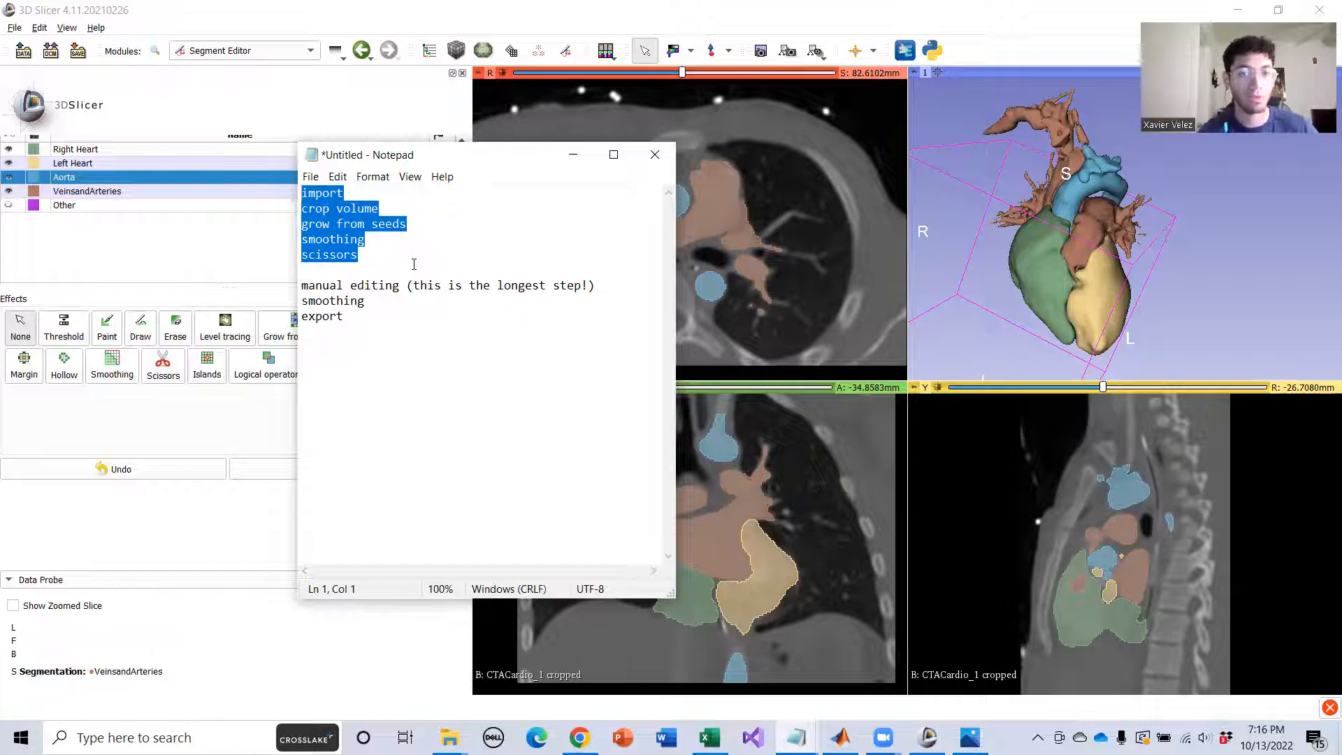
left_click(597, 292)
key("Down")
key("Home")
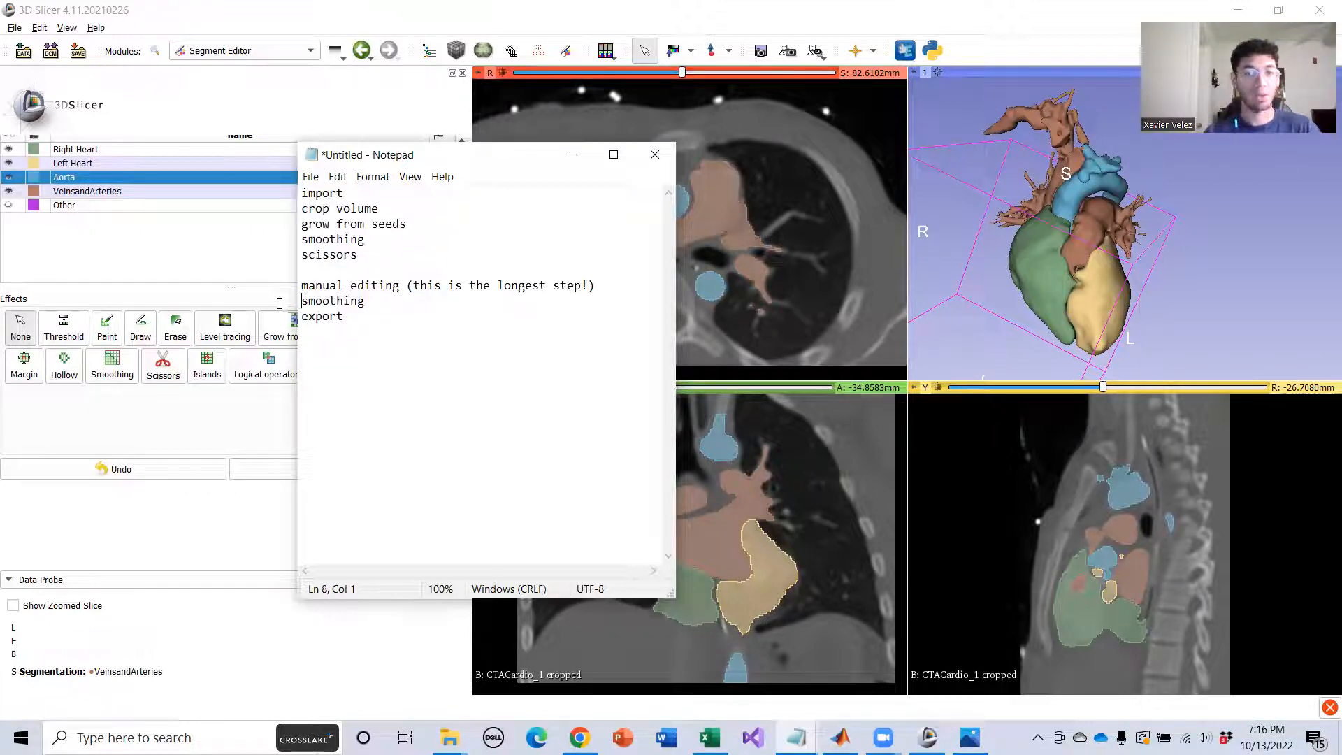
Put away the Notepad workflow list and return to the heart segmentation in 3D Slicer.
key("shift+Up")
left_click(373, 309)
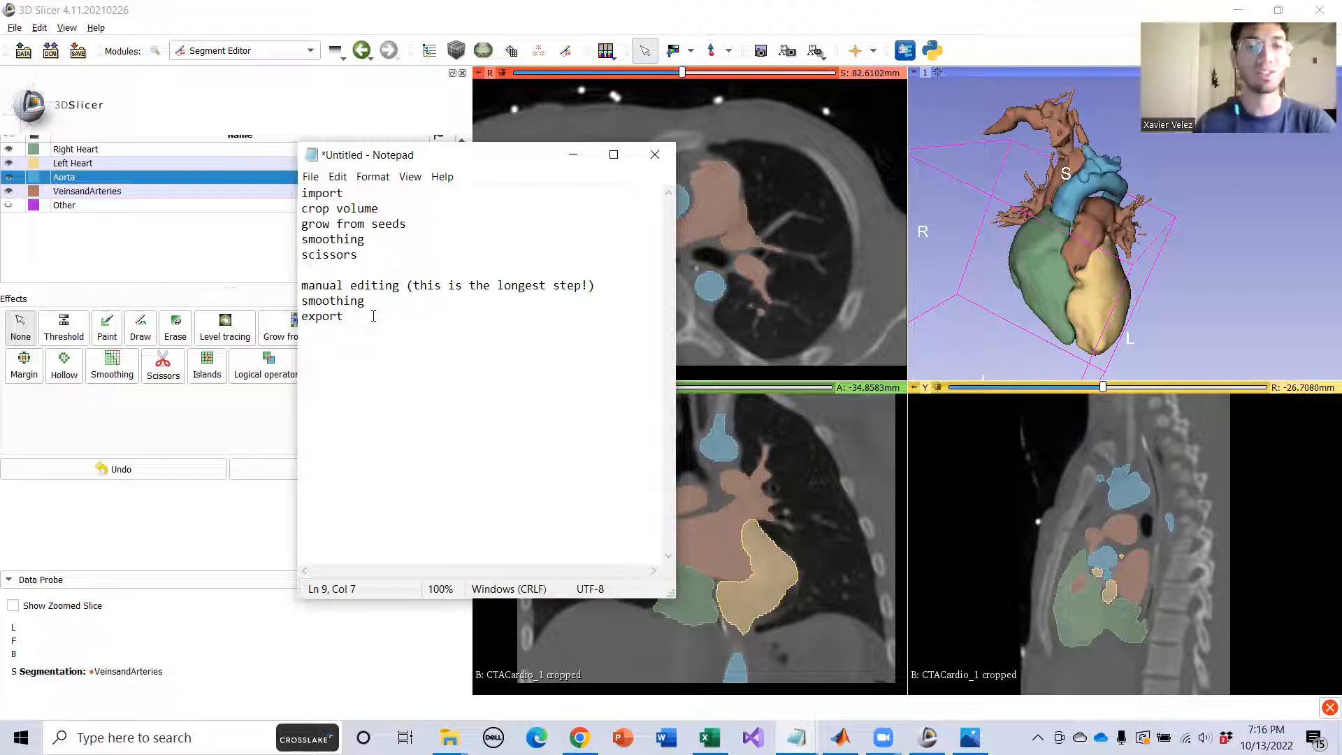
left_click(573, 155)
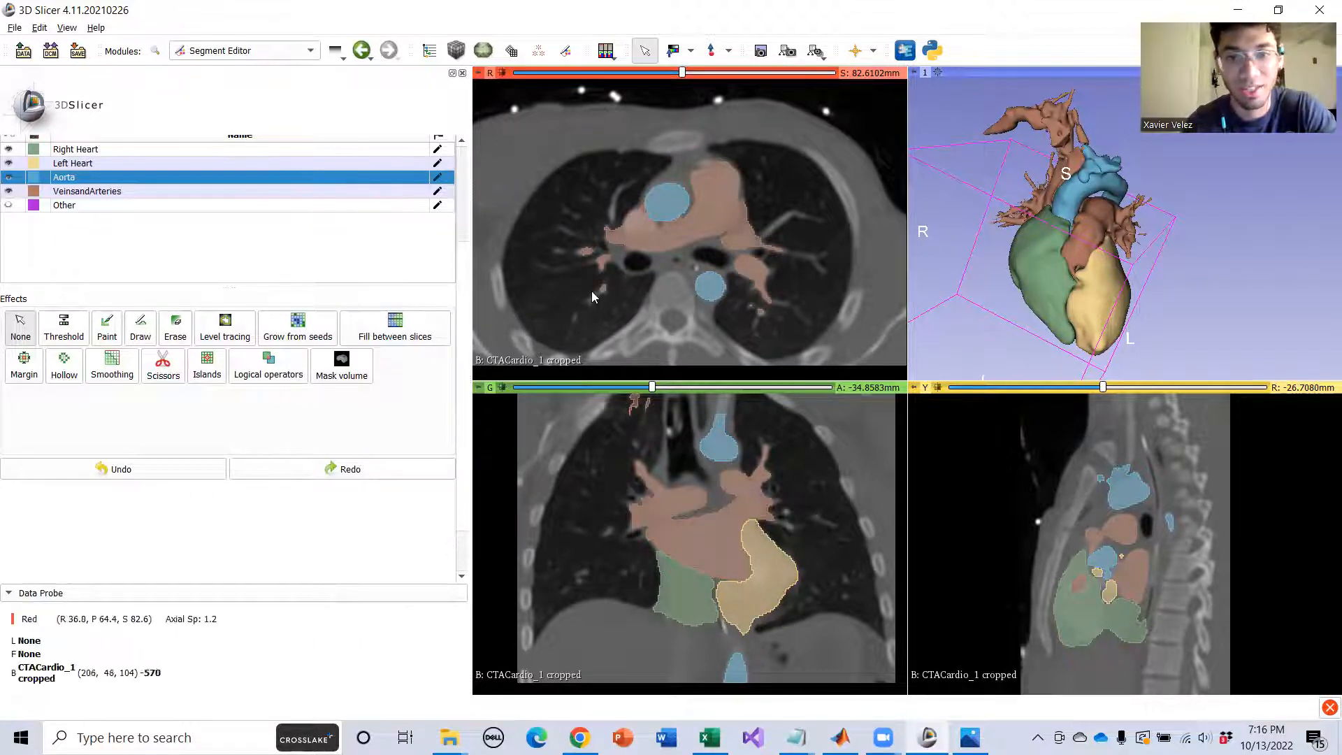
Look through the axial slices between the heart chambers and the aortic arch to check the segment boundaries.
scroll(647, 257, "down", 19)
scroll(647, 257, "down", 13)
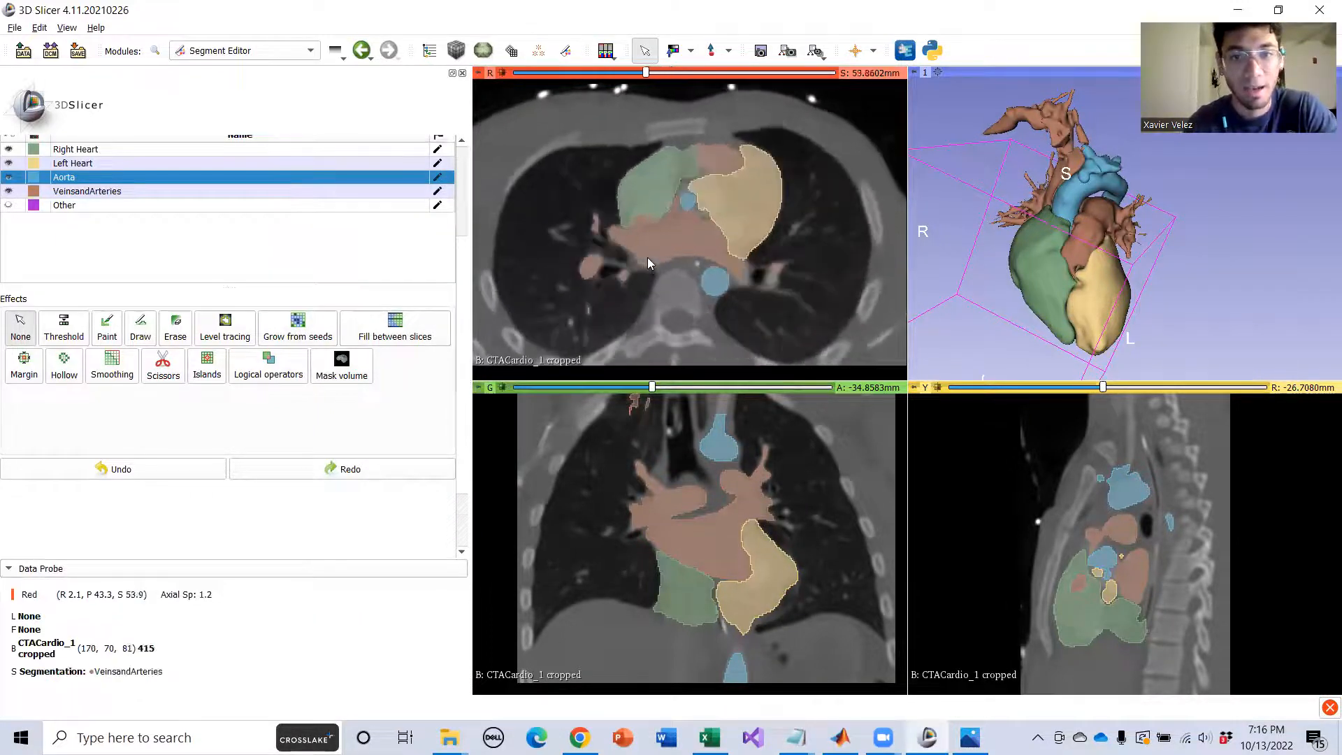
scroll(647, 258, "up", 20)
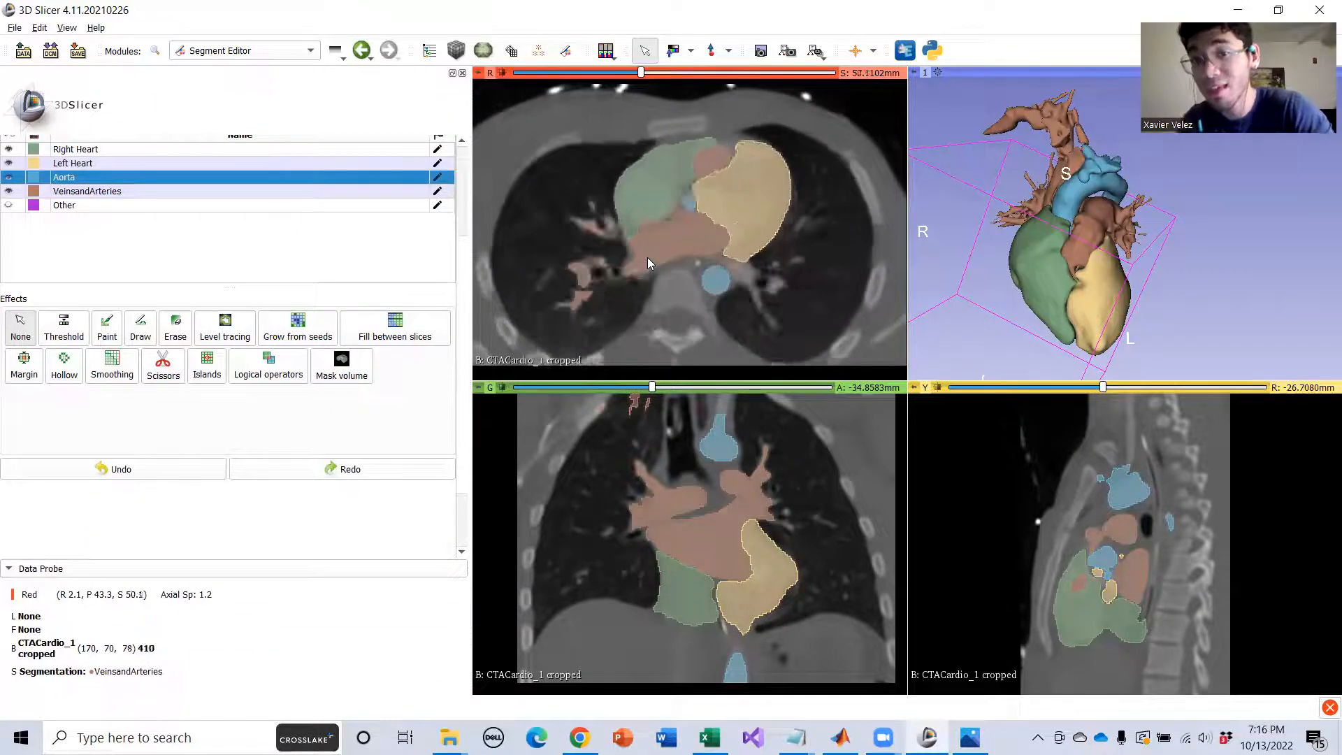
scroll(642, 260, "up", 20)
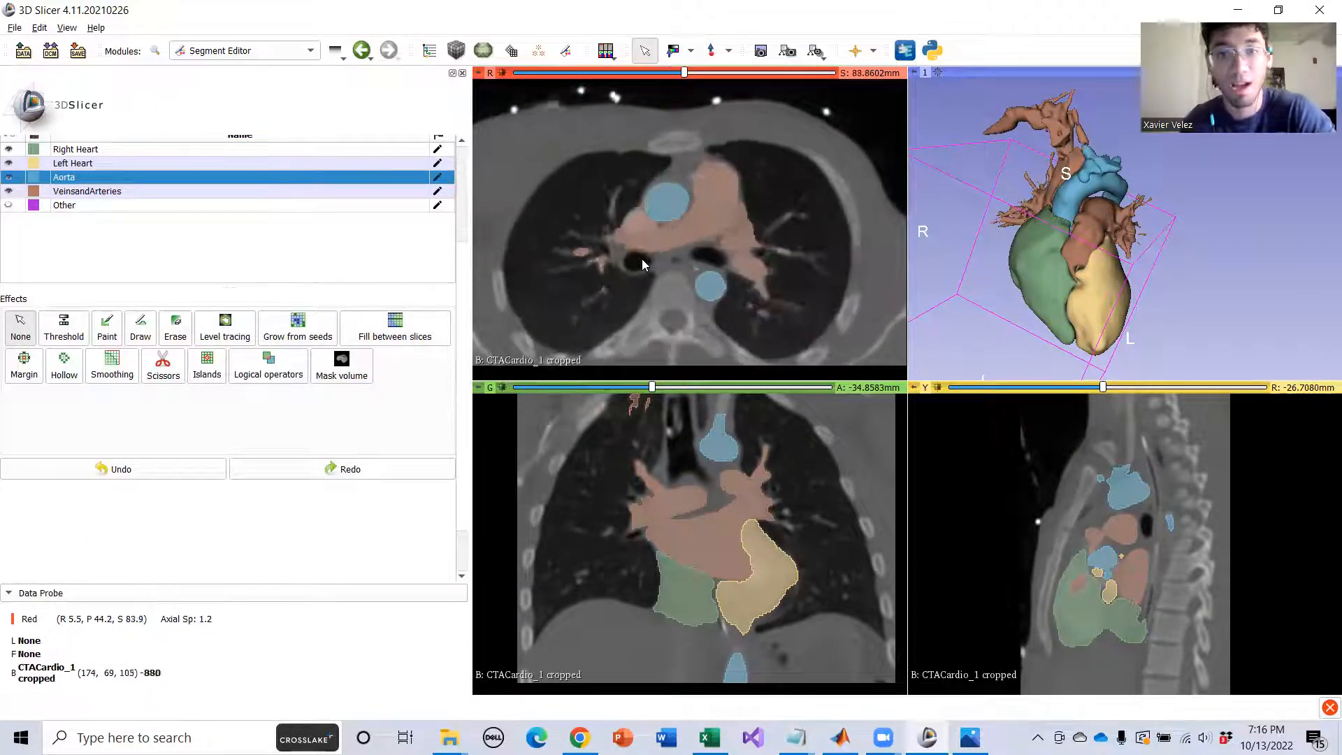
scroll(641, 260, "up", 3)
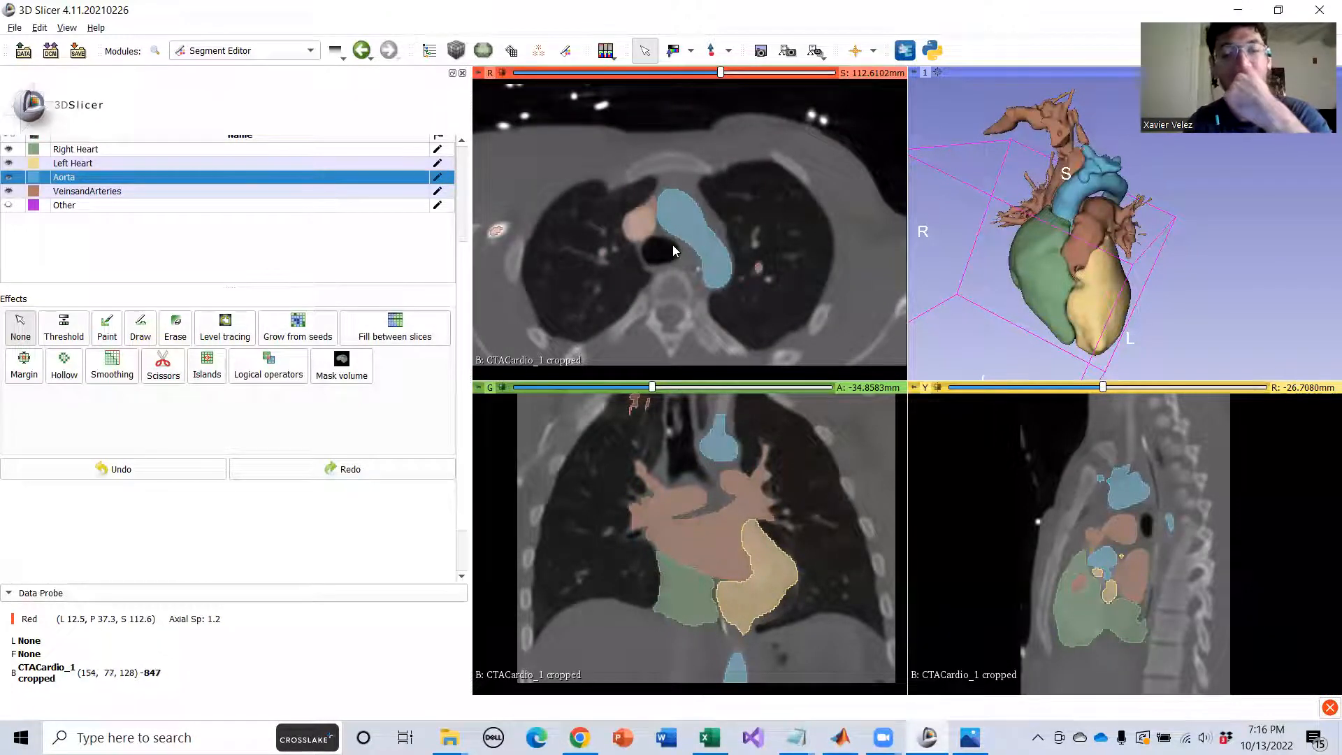
scroll(672, 249, "down", 7)
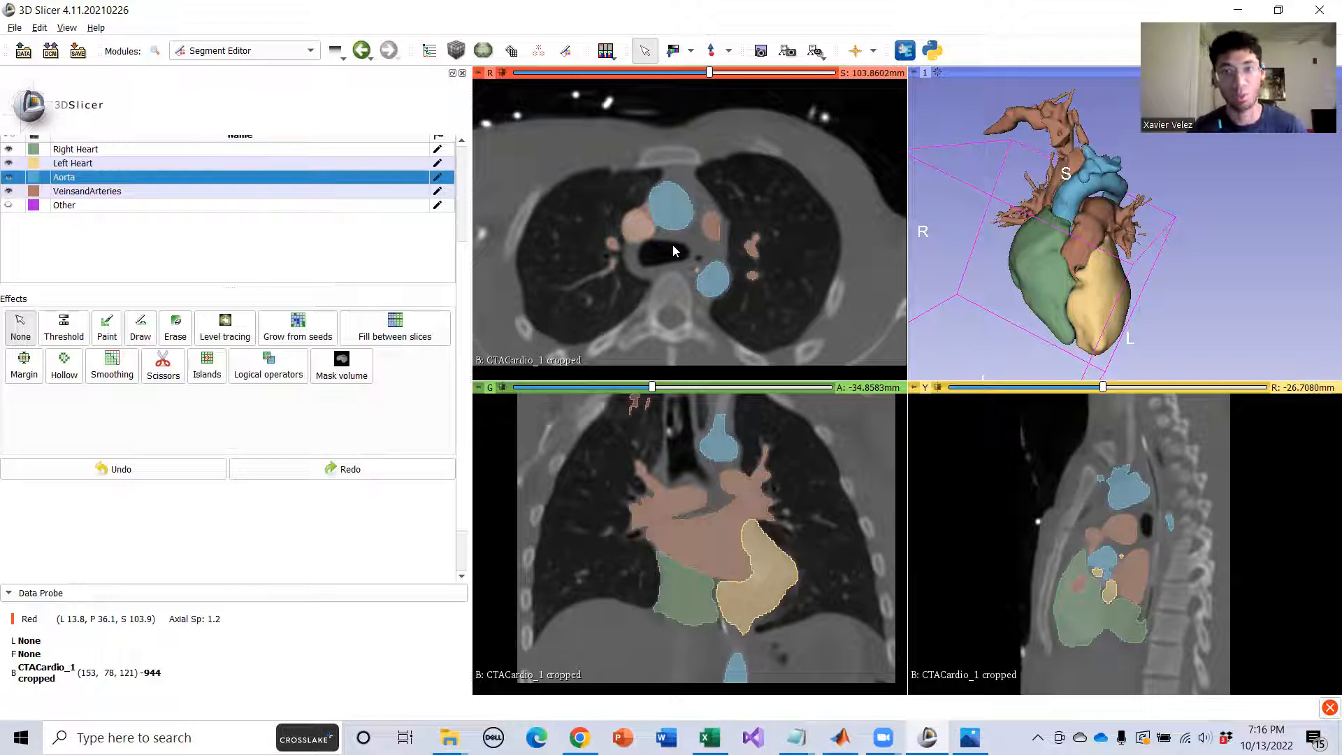
Look through the coronal slices and examine the VeinsandArteries patch inside the Left Heart segment up close.
scroll(745, 592, "down", 15)
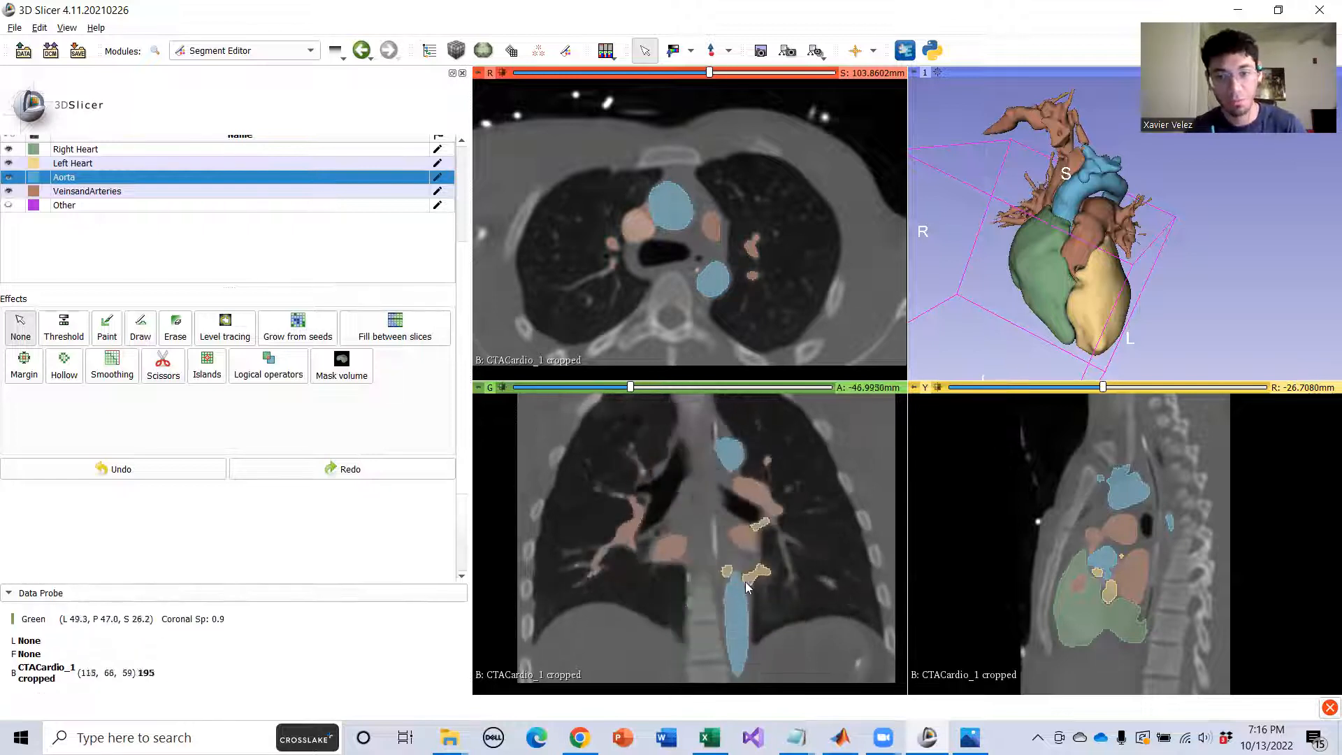
scroll(744, 593, "up", 3)
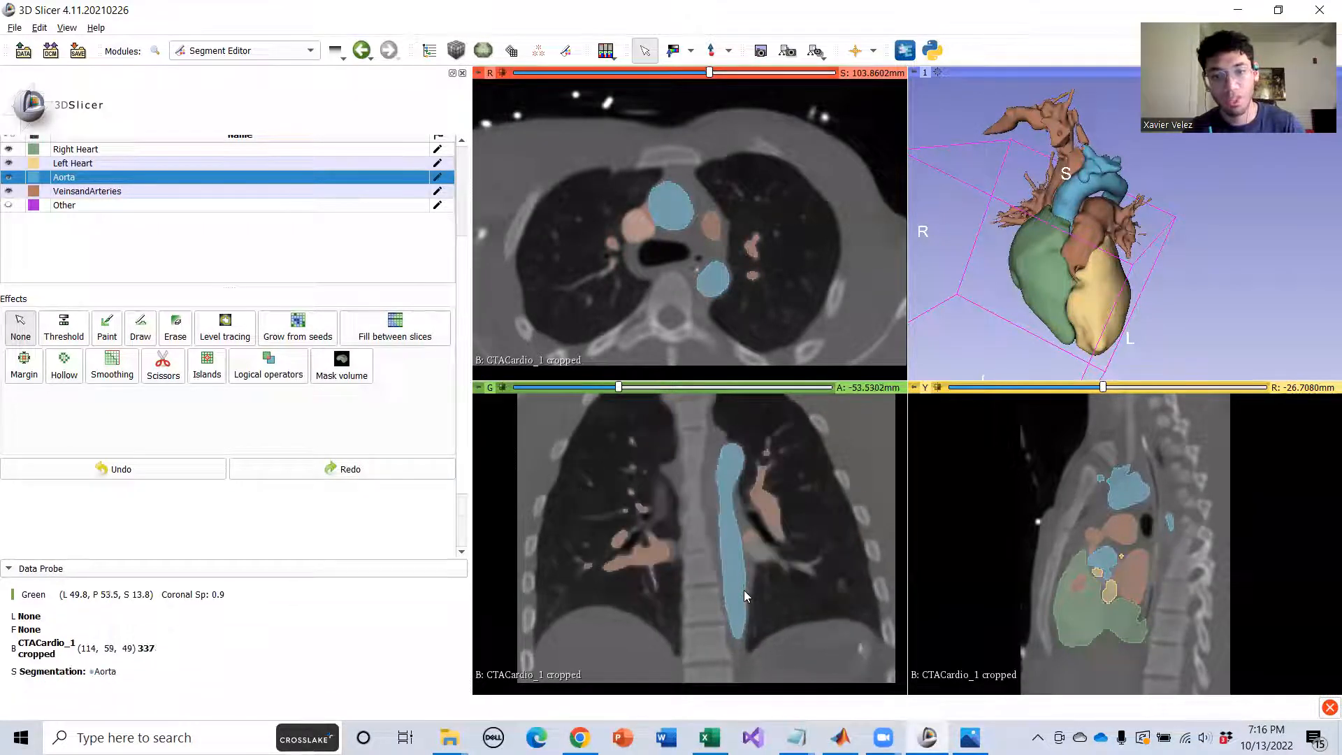
scroll(744, 592, "up", 20)
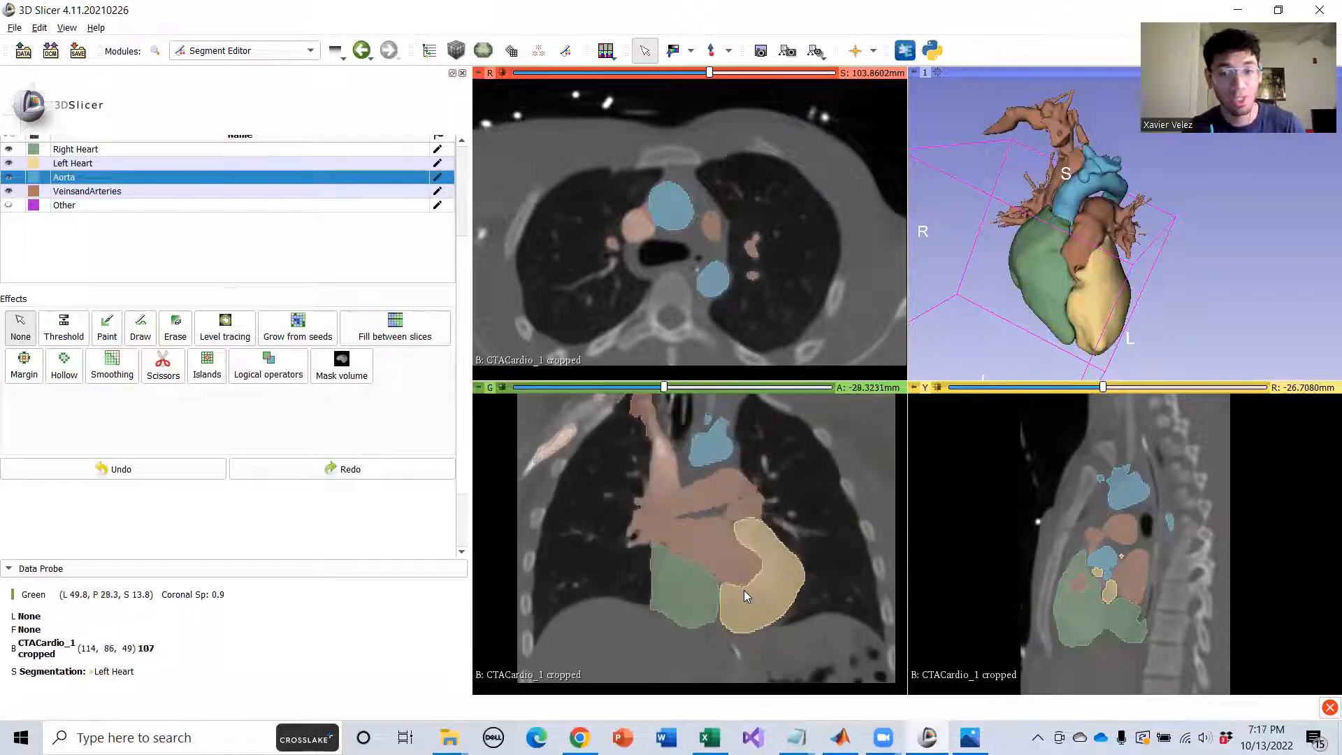
scroll(742, 590, "up", 20)
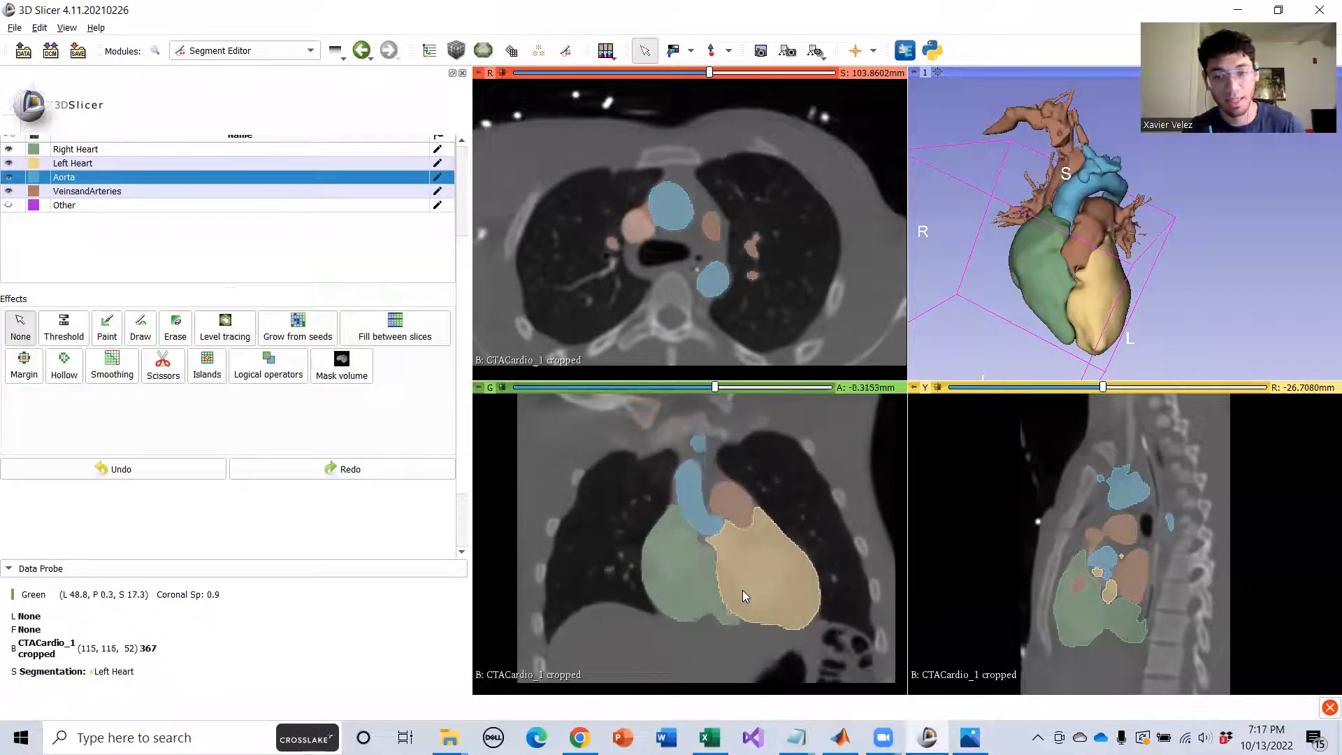
scroll(743, 589, "down", 19)
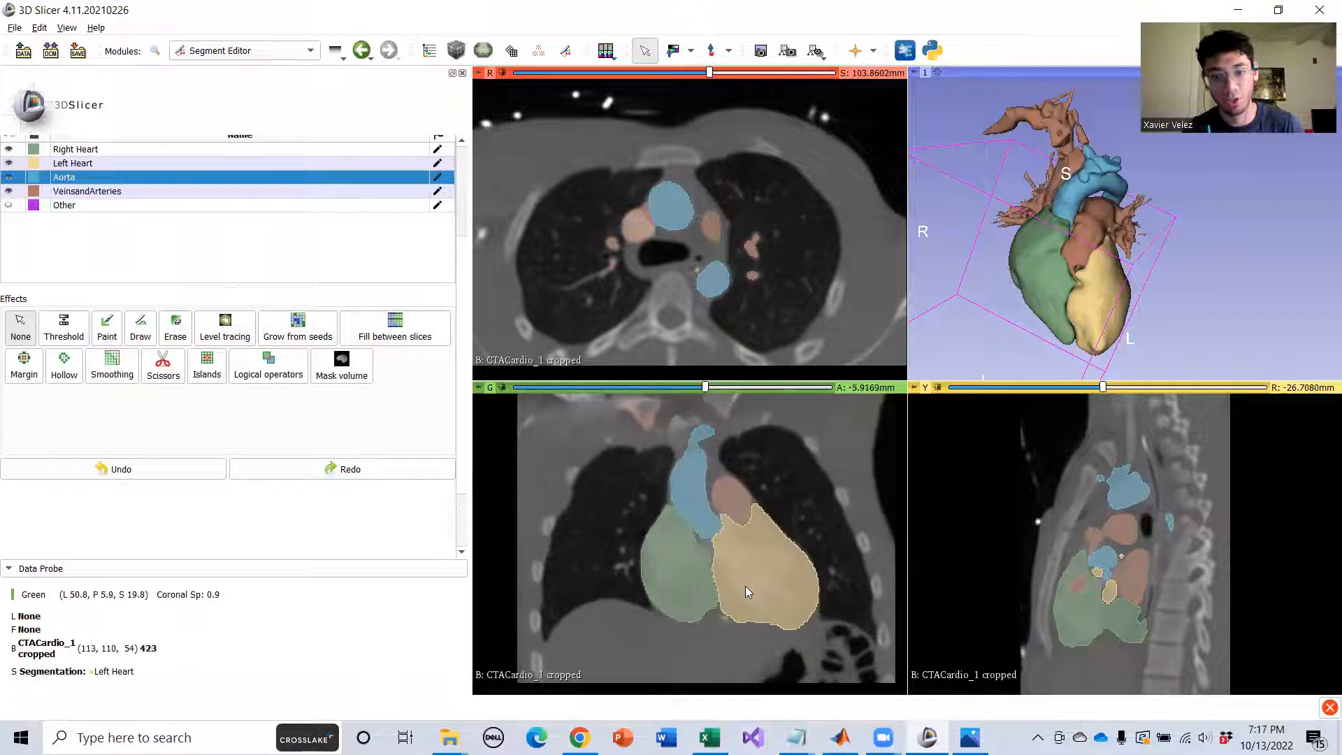
scroll(745, 590, "down", 8)
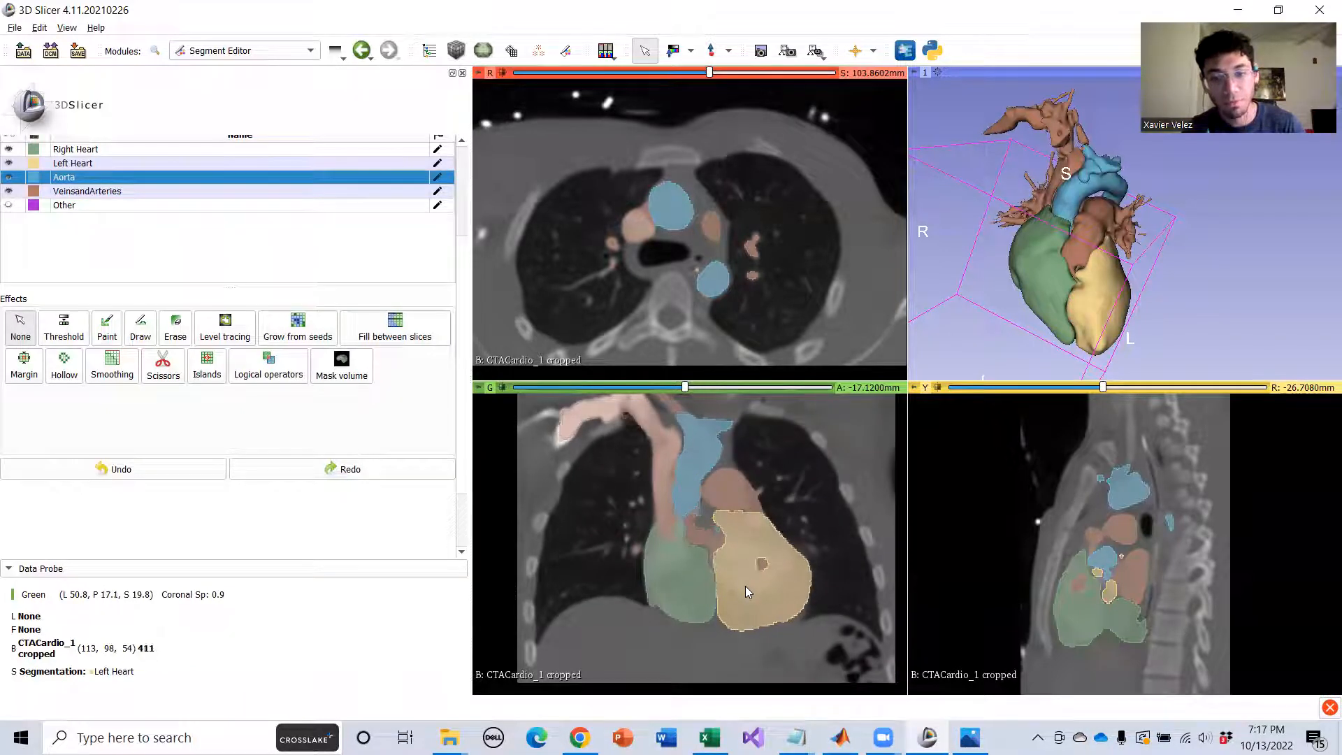
scroll(745, 585, "down", 1)
middle_click_drag(745, 586, 759, 541)
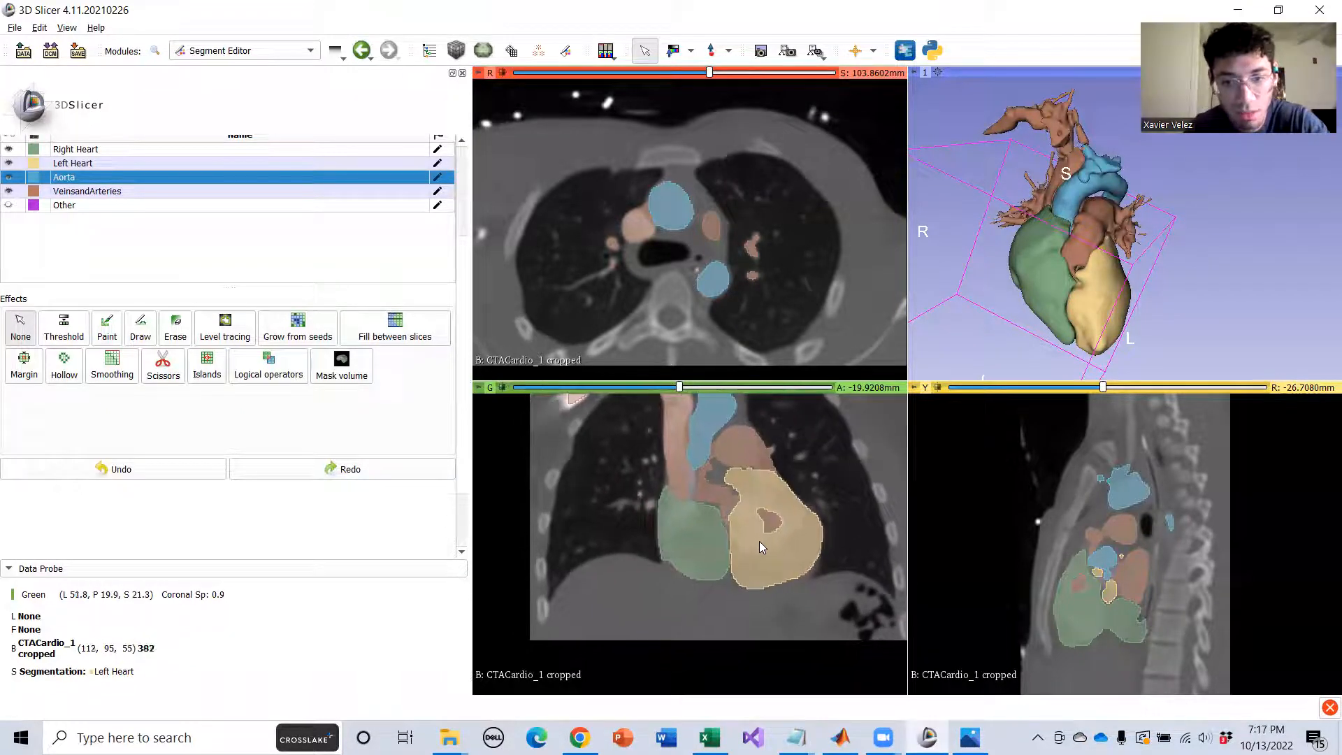
scroll(792, 521, "down", 2, "ctrl")
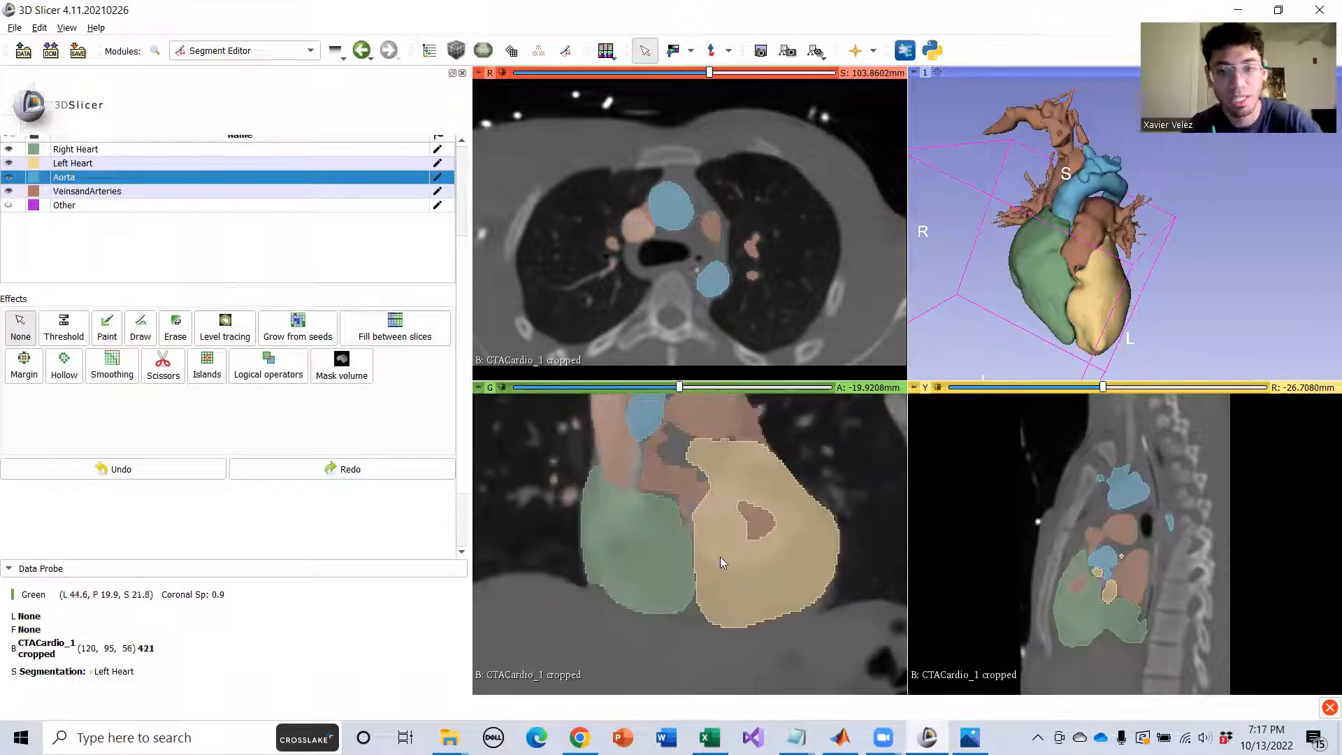
middle_click_drag(722, 559, 766, 576)
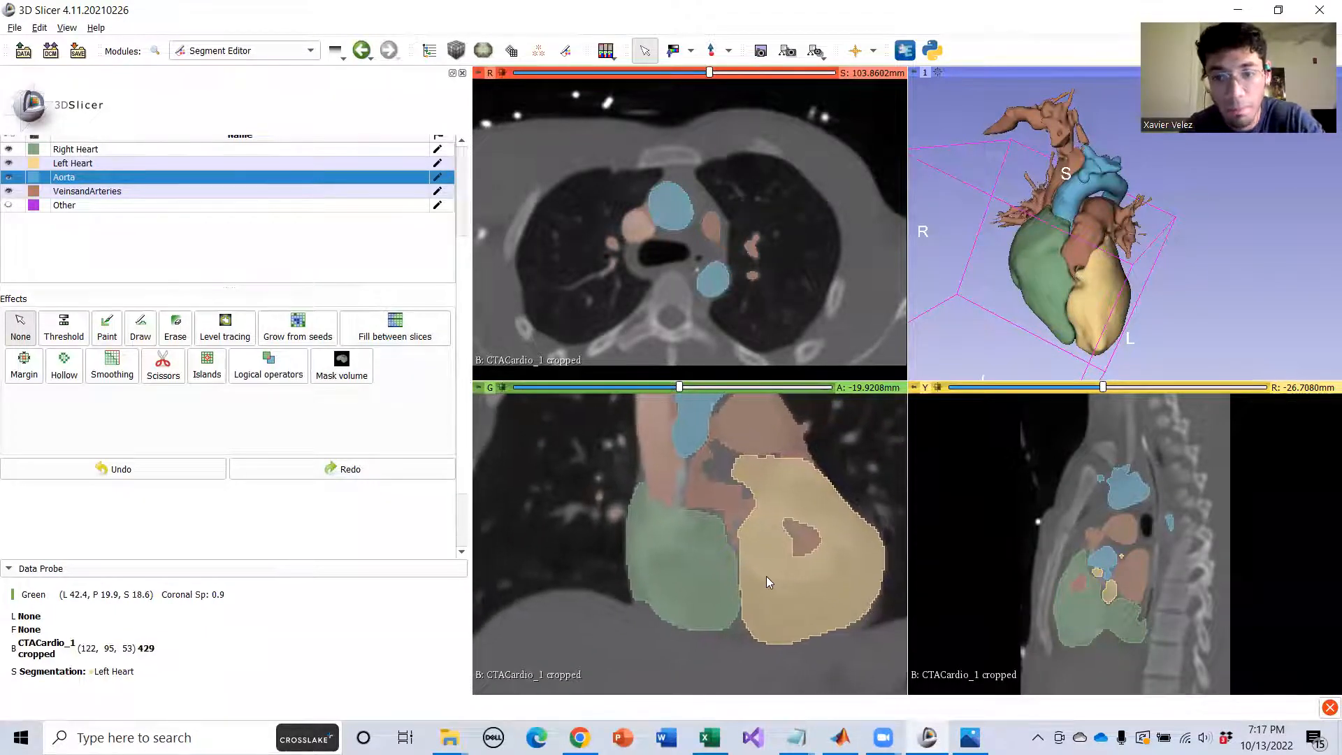
scroll(765, 576, "down", 4)
scroll(764, 616, "down", 6)
Examine the heart model in 3D from the Right Heart side with the descending aorta behind it.
left_click_drag(1178, 323, 1041, 244)
left_click_drag(1241, 313, 1143, 250)
scroll(1160, 237, "up", 7)
scroll(1280, 234, "down", 4)
left_click_drag(1280, 235, 1056, 225)
middle_click_drag(1059, 235, 1140, 254)
Check the posterior coronal slices where the Right Heart and Left Heart segments end beside the descending aorta.
middle_click_drag(715, 524, 693, 498)
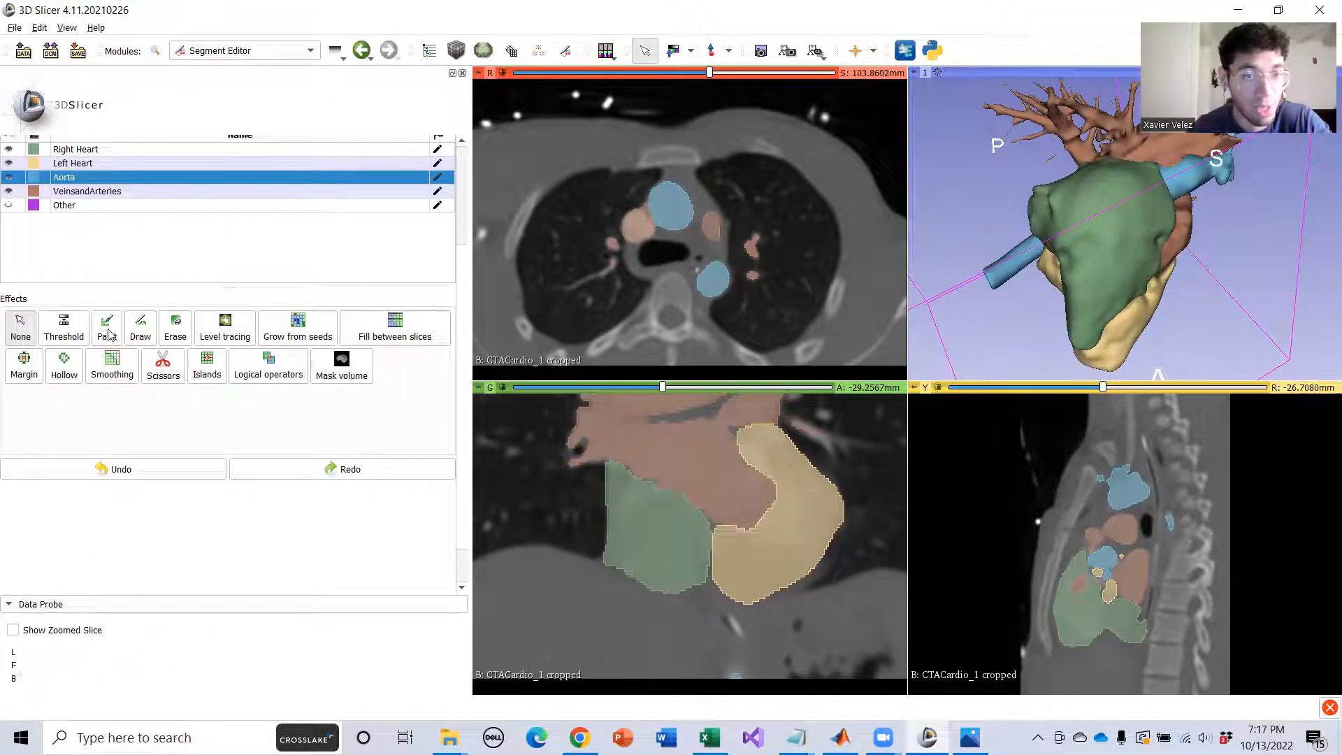
scroll(720, 547, "down", 10)
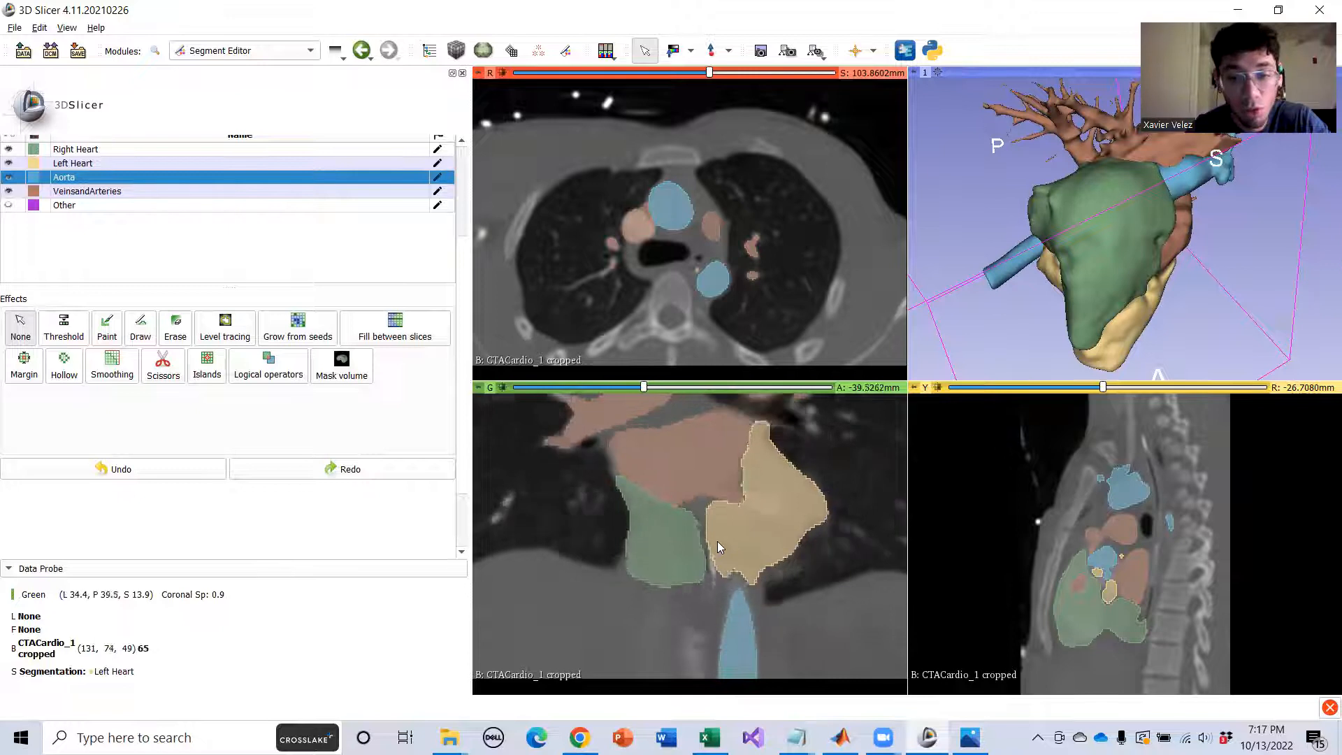
scroll(715, 541, "down", 3)
scroll(715, 542, "down", 2)
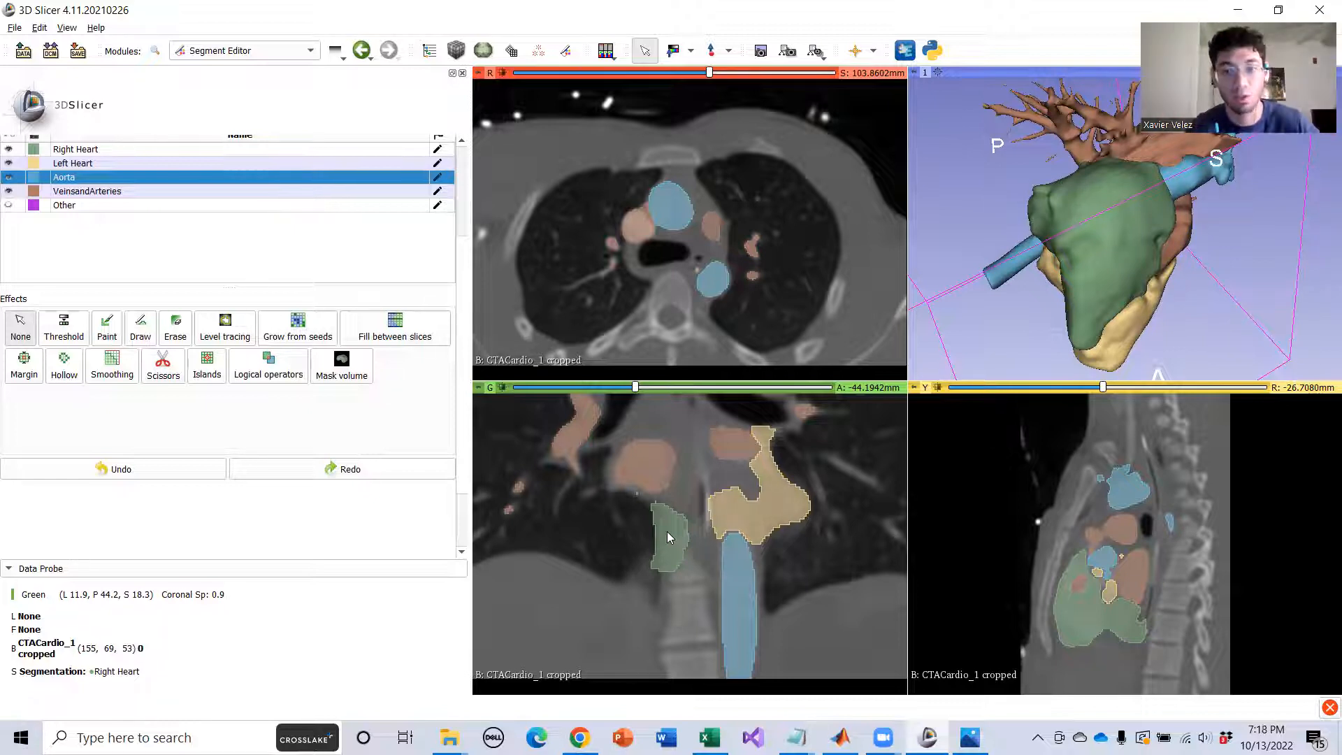
scroll(667, 532, "down", 2)
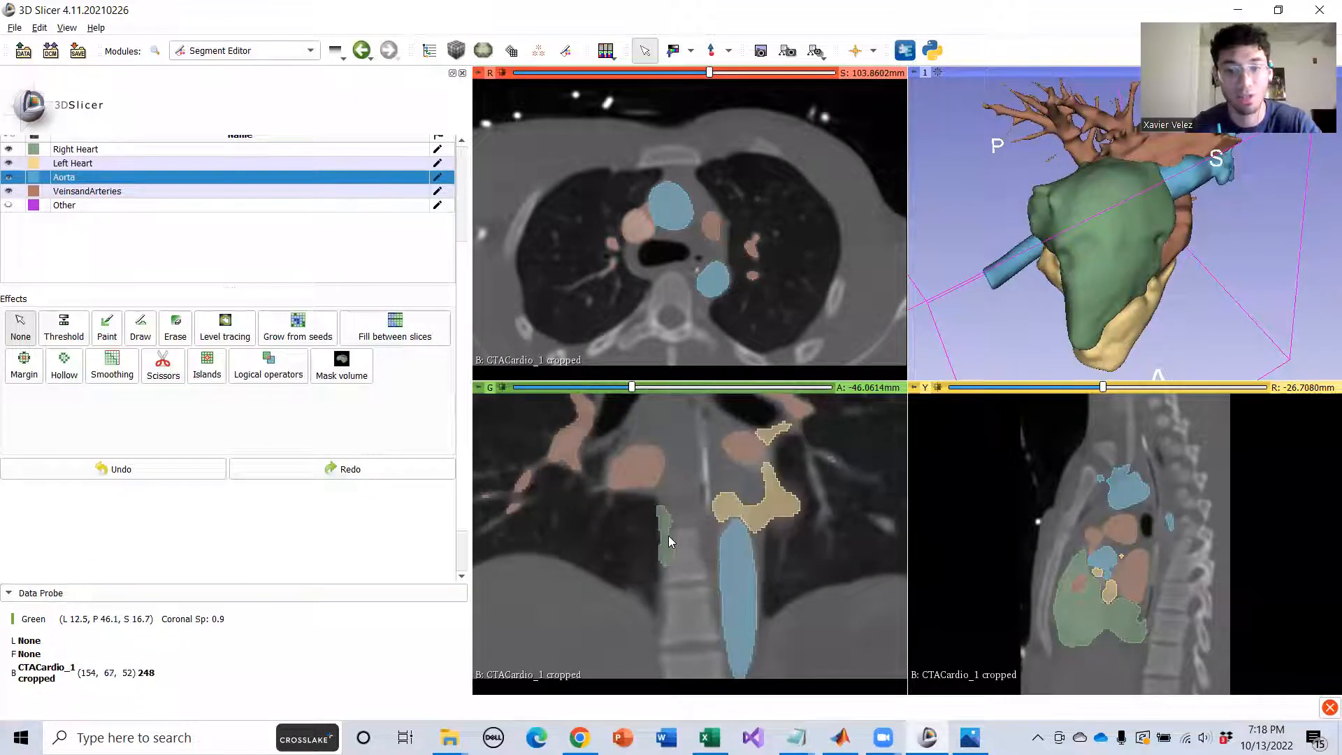
scroll(668, 535, "up", 3)
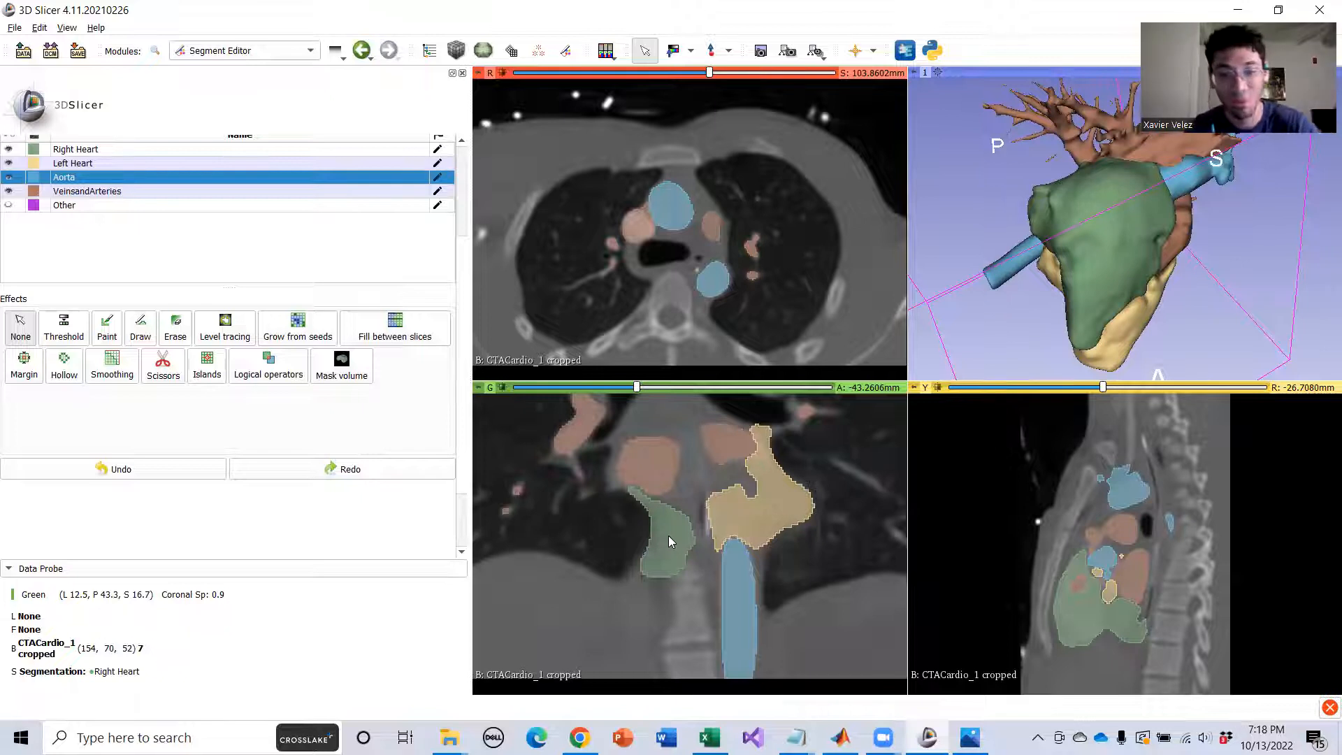
scroll(667, 544, "down", 1)
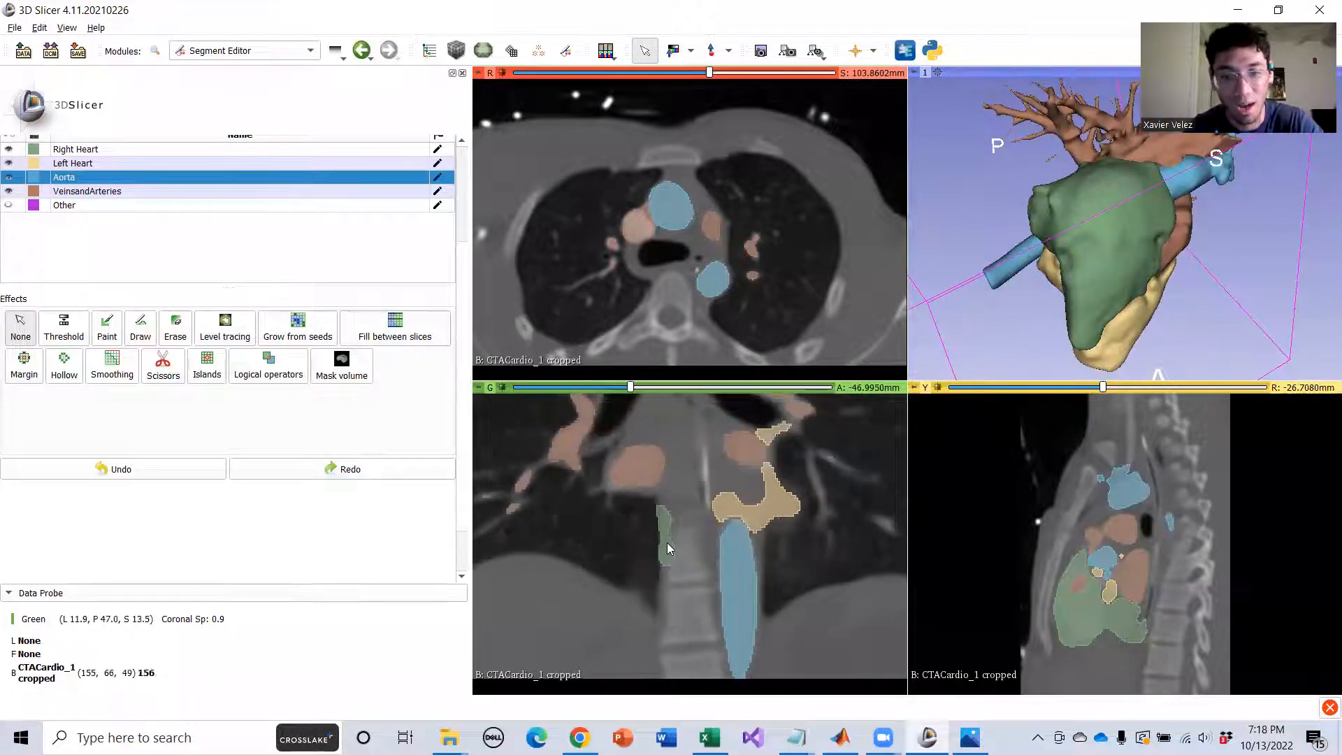
scroll(668, 542, "down", 4)
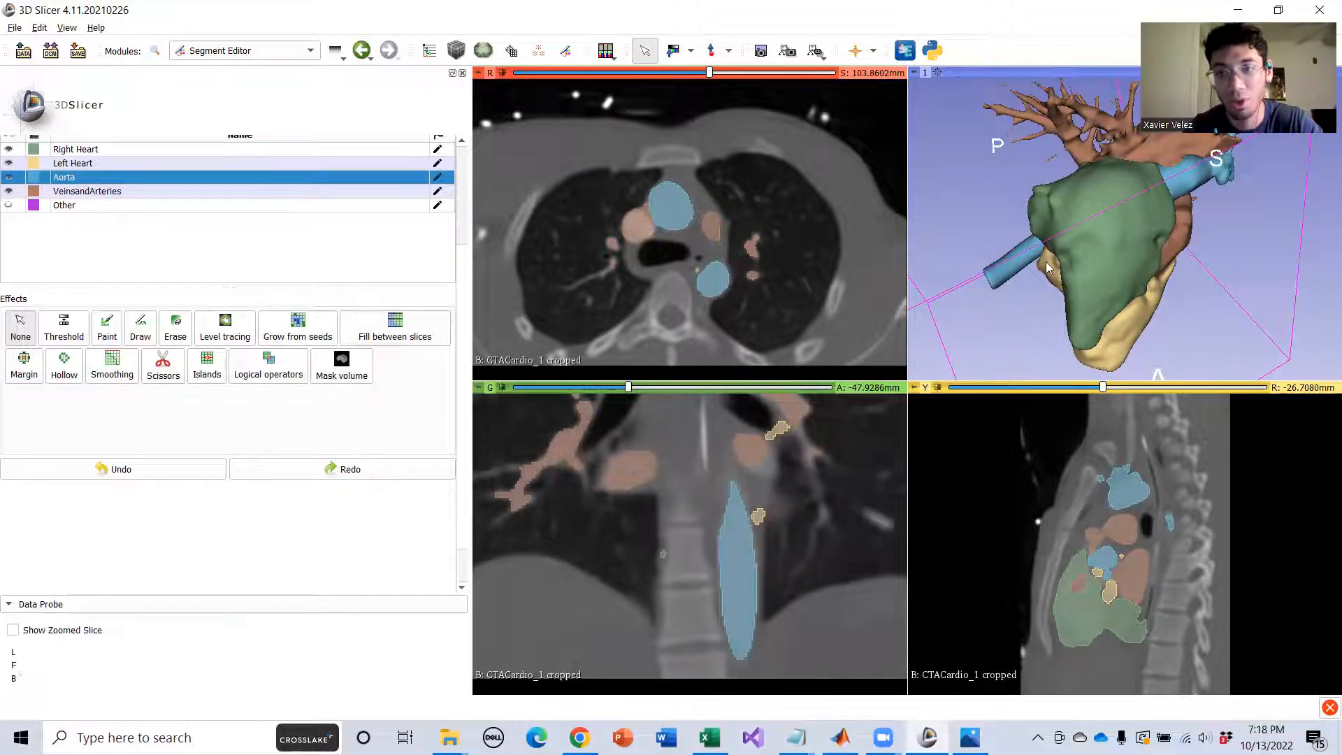
scroll(686, 540, "down", 1)
View the front of the heart in 3D and check the coronal slices from the descending aorta forward through both heart chambers.
left_click_drag(1224, 257, 1172, 274)
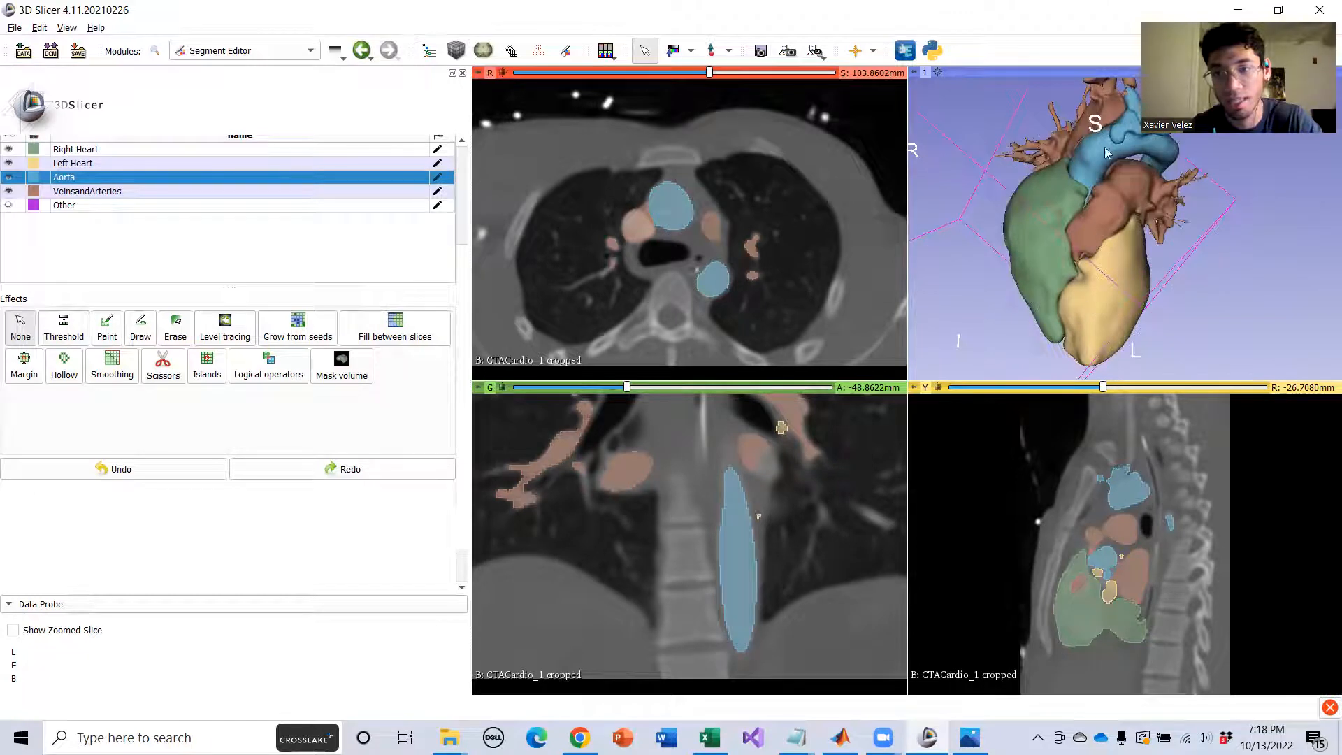
left_click_drag(1099, 358, 1085, 331)
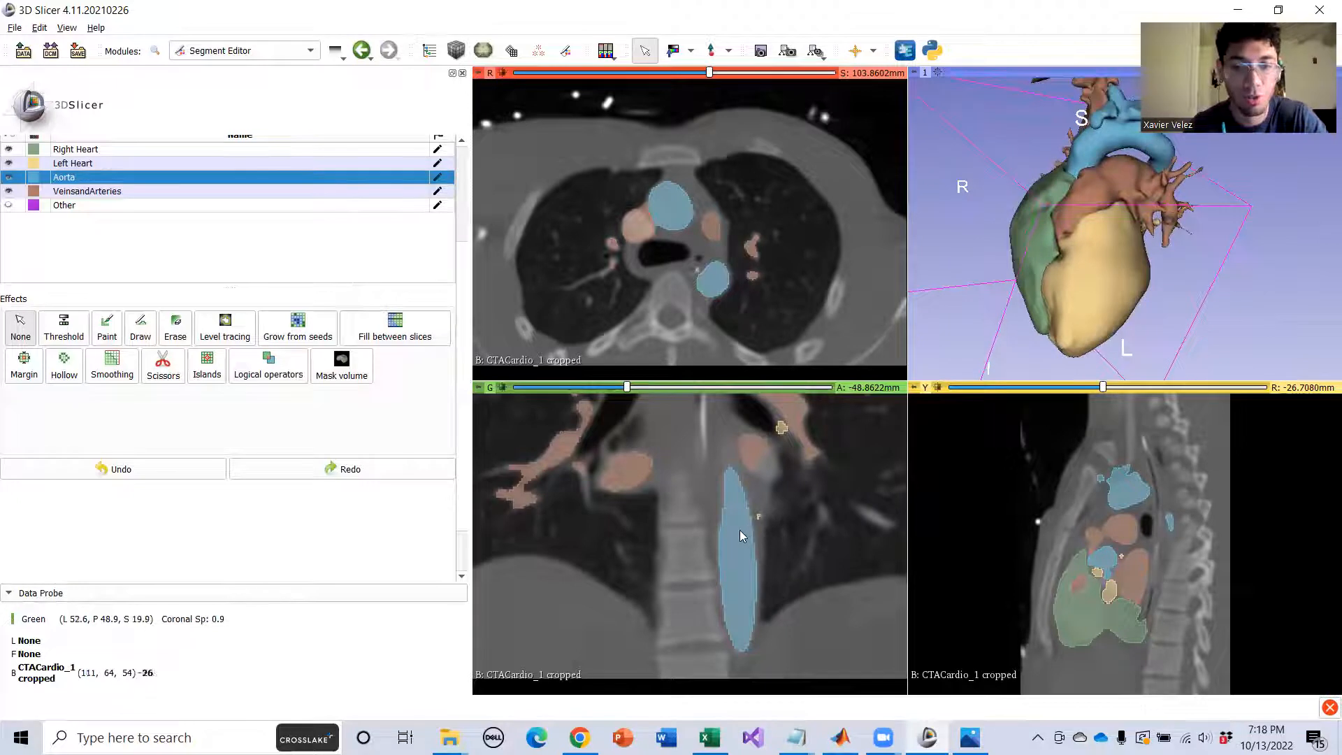
scroll(733, 538, "down", 5)
scroll(729, 551, "up", 20)
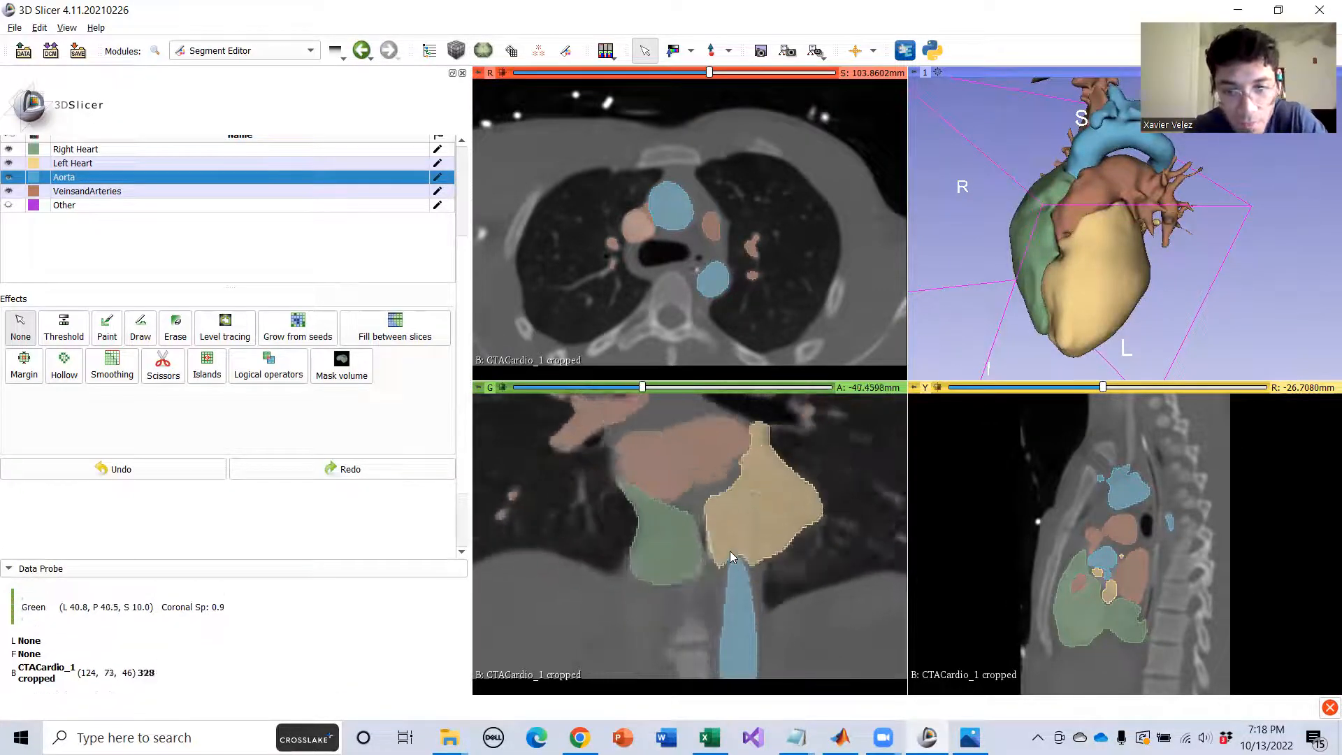
scroll(730, 551, "up", 15)
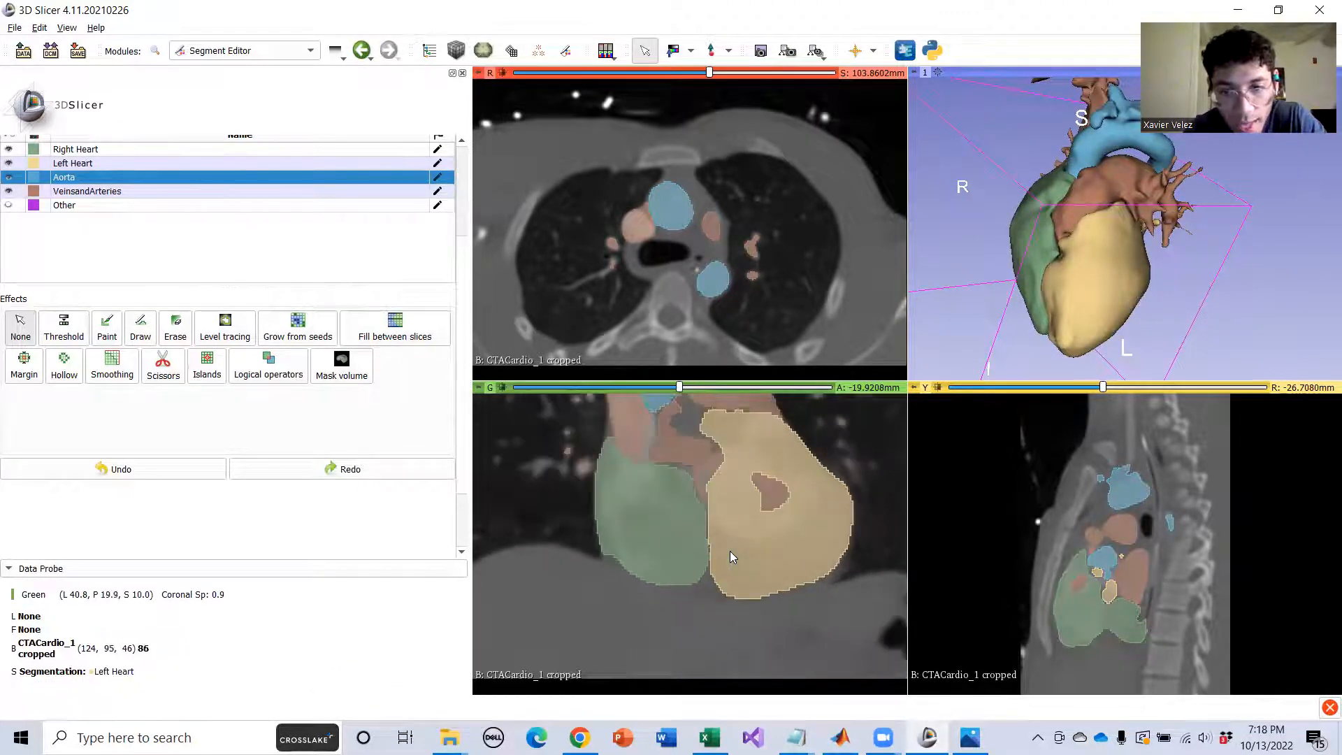
scroll(729, 551, "up", 11)
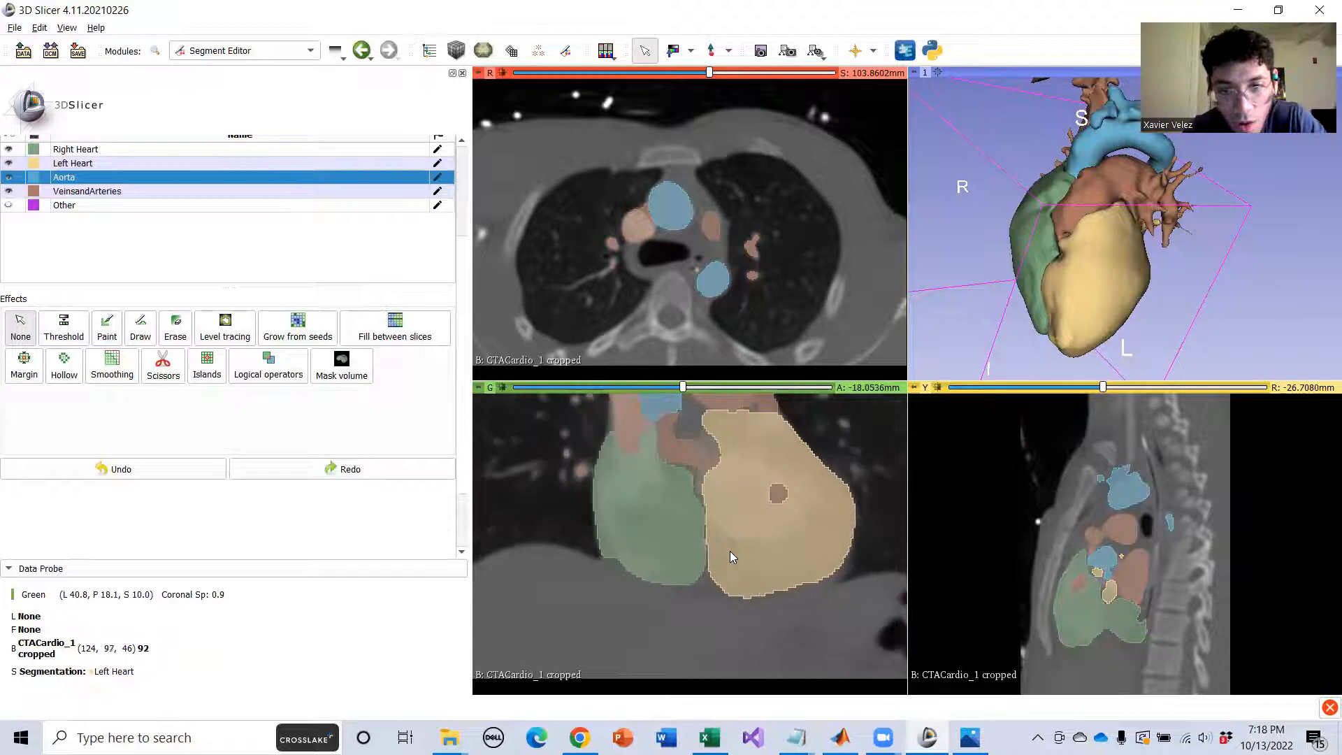
scroll(730, 551, "up", 14)
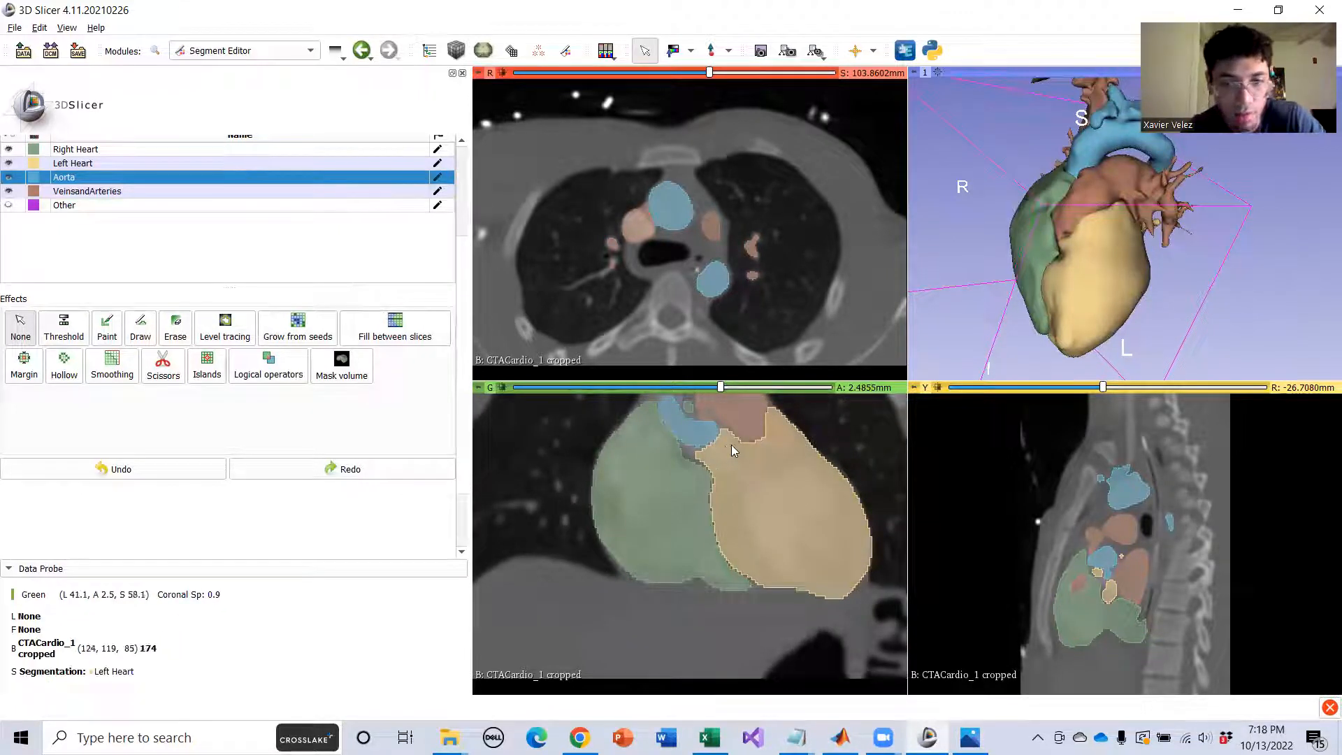
scroll(733, 451, "up", 20)
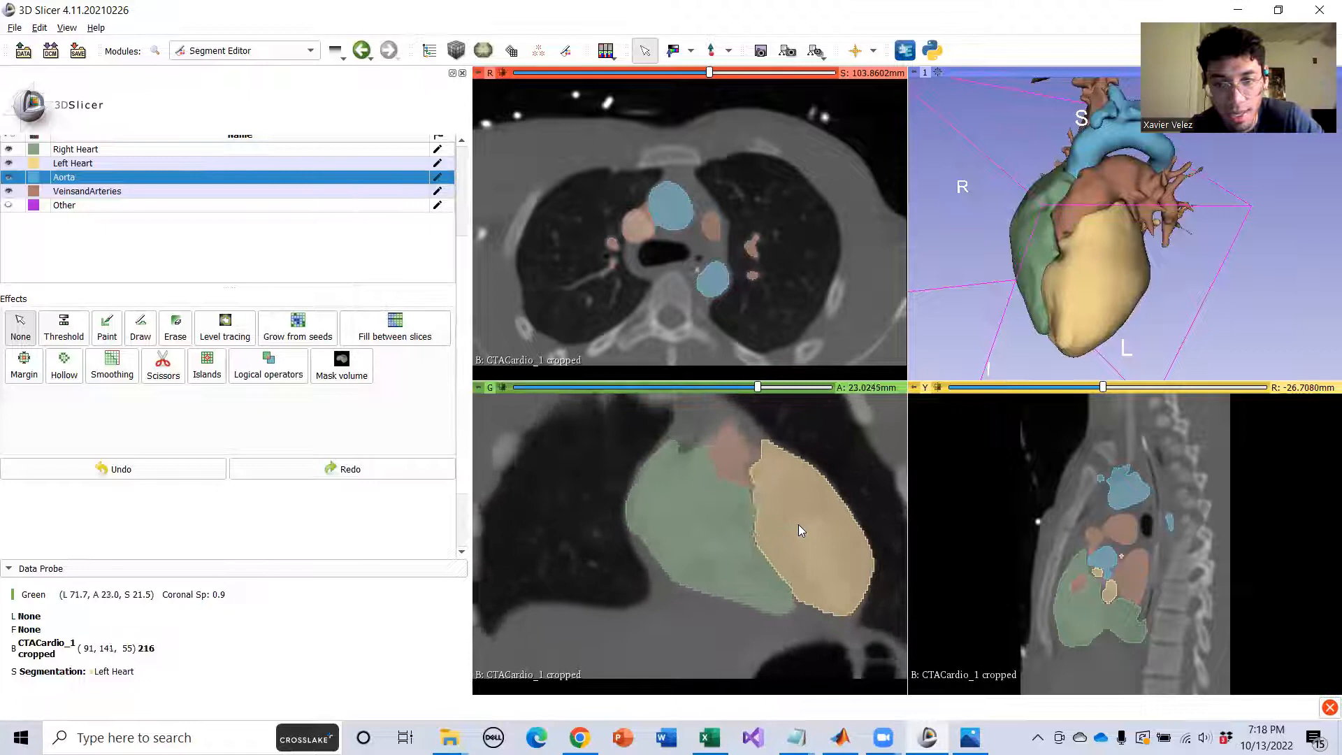
scroll(798, 525, "up", 10)
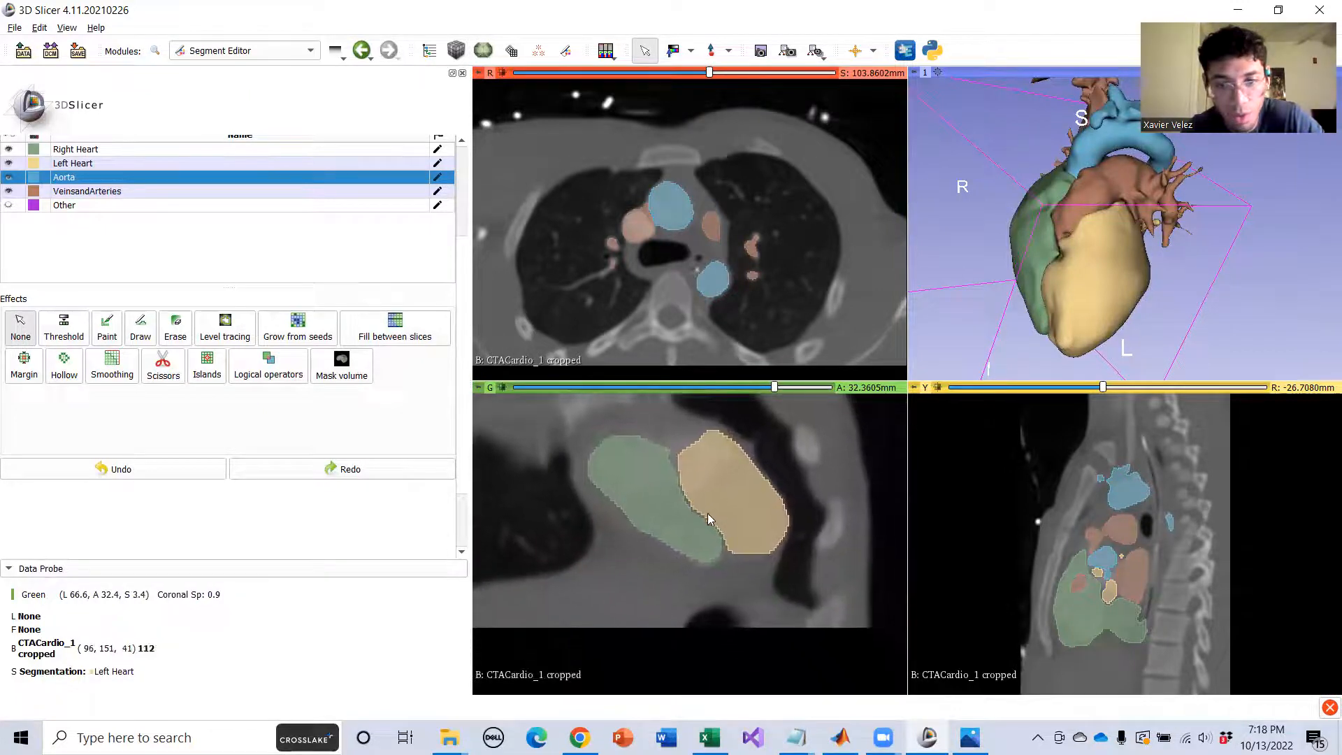
View the back of the heart in 3D, centre the slice views on the Left Heart, and inspect its lowest axial slices.
left_click_drag(1202, 283, 967, 216)
key("shift")
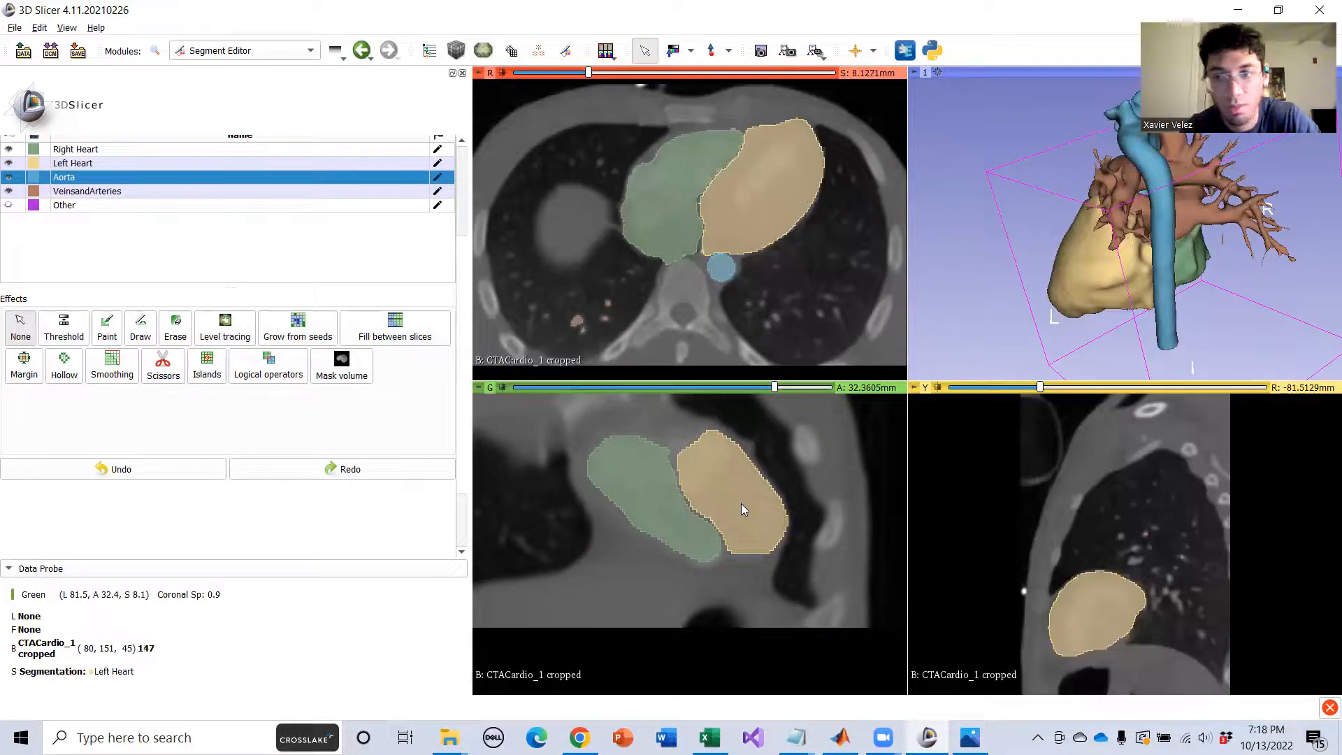
scroll(734, 228, "down", 12)
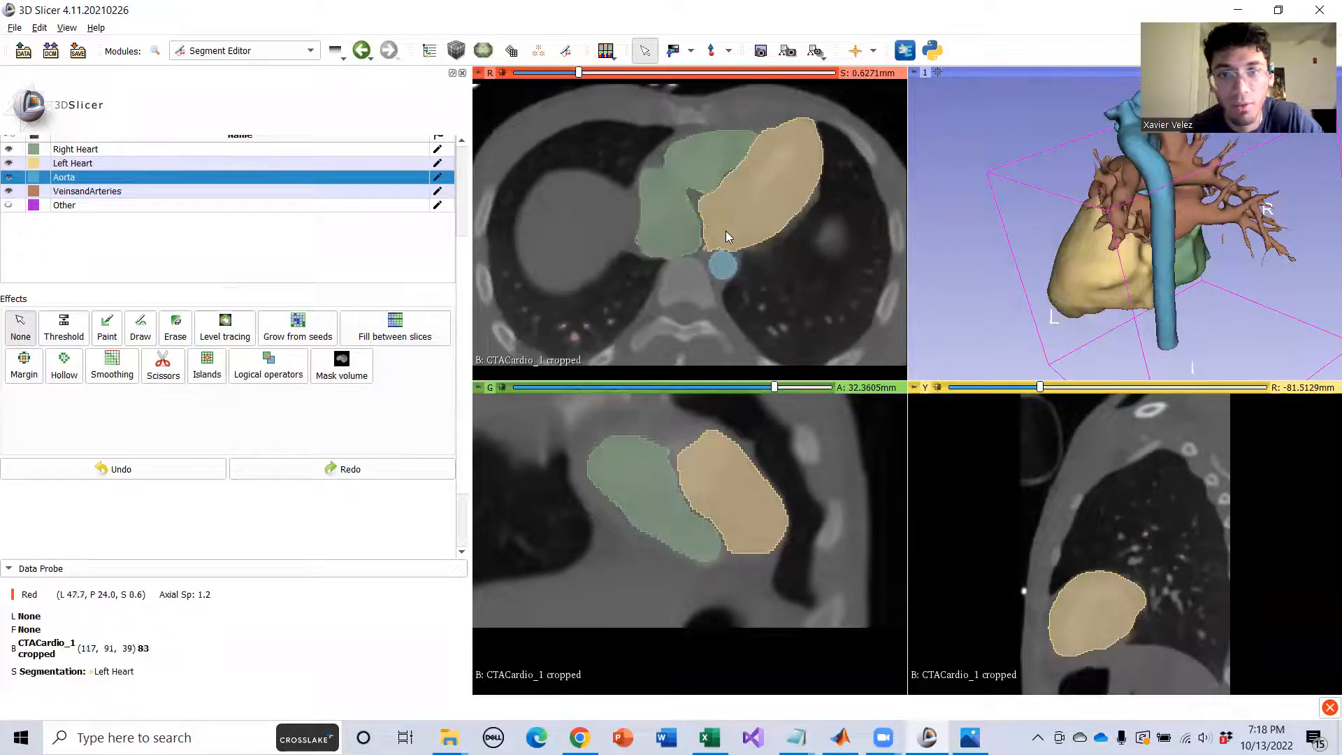
scroll(723, 235, "down", 3)
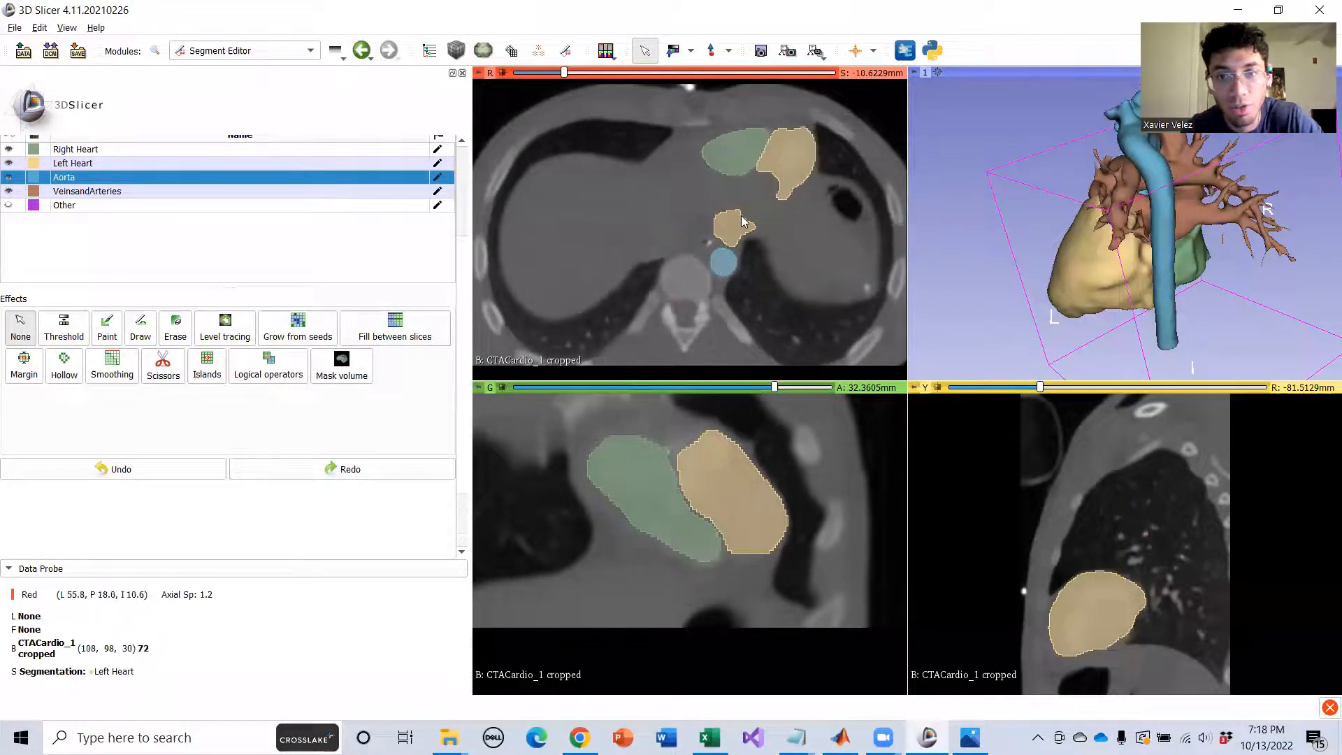
scroll(742, 214, "up", 15)
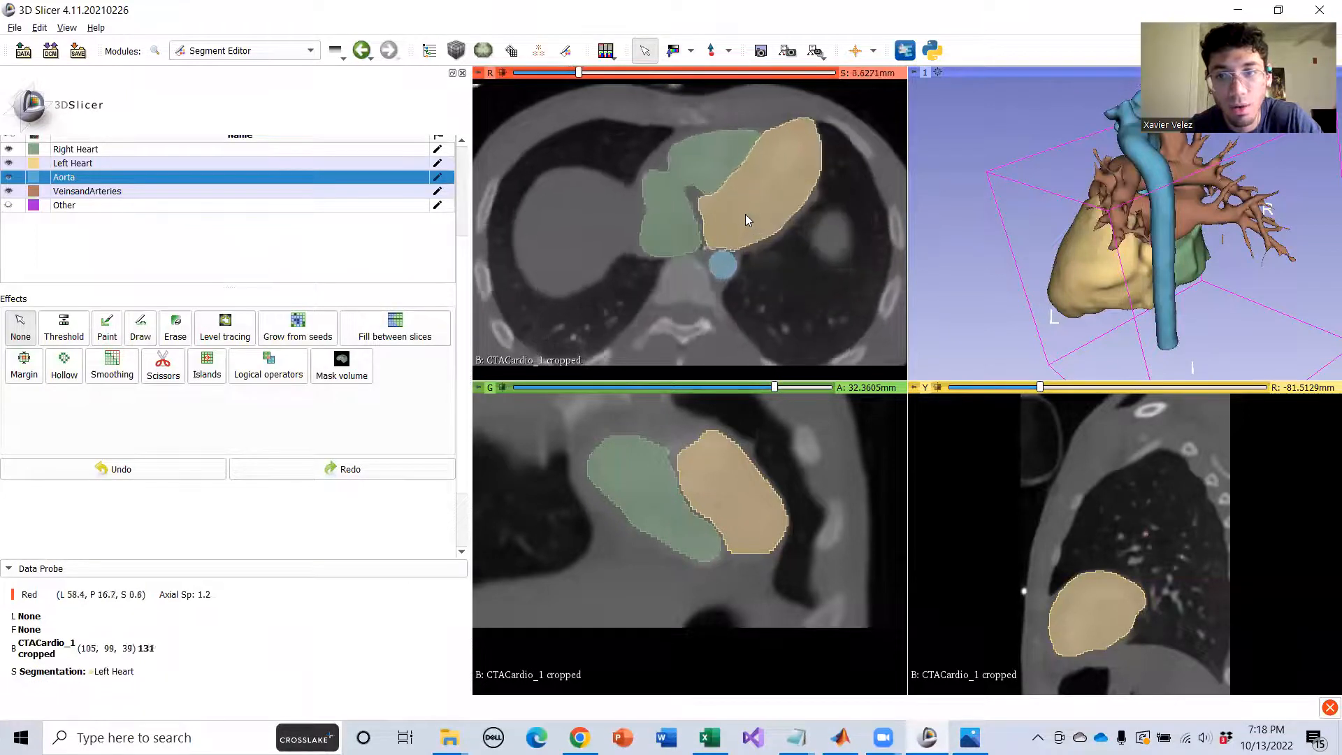
Check the axial slices from the lowest part of the Left Heart up to where it meets the VeinsandArteries segment.
scroll(744, 211, "up", 20)
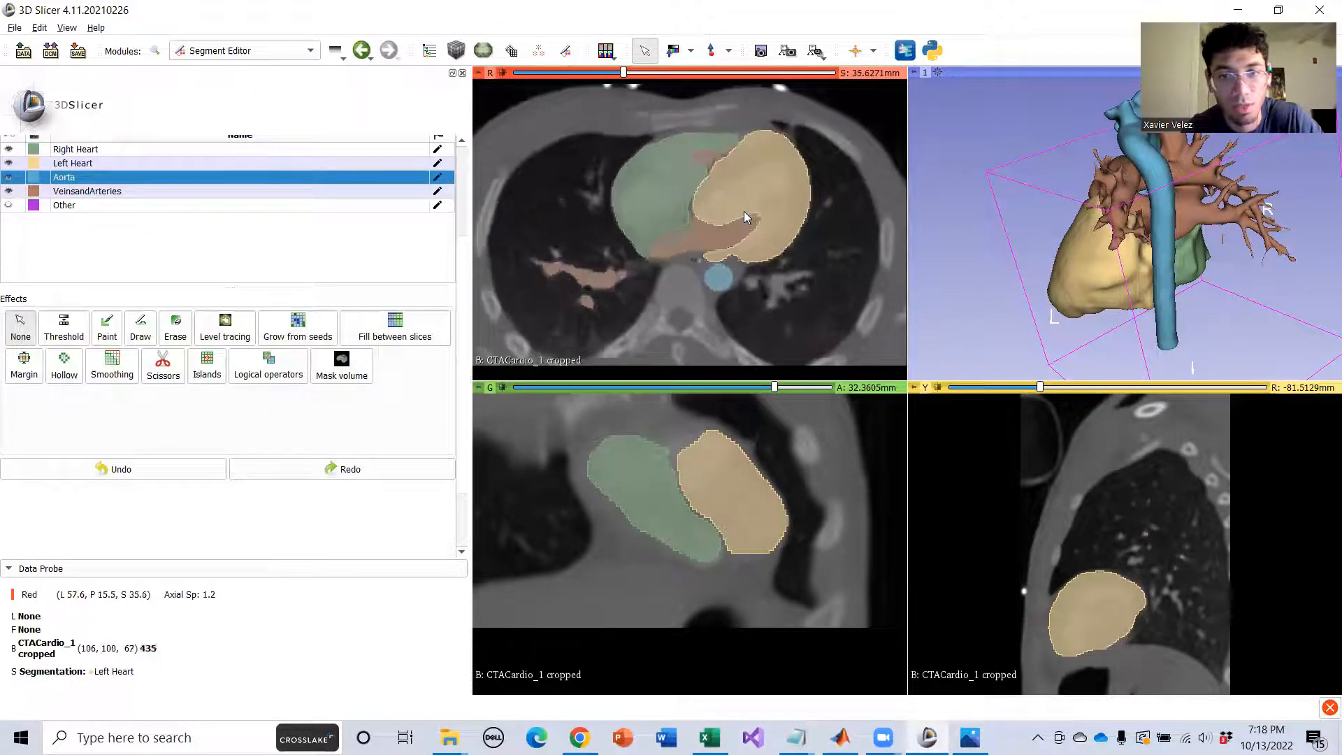
scroll(743, 211, "up", 5)
scroll(759, 520, "down", 3)
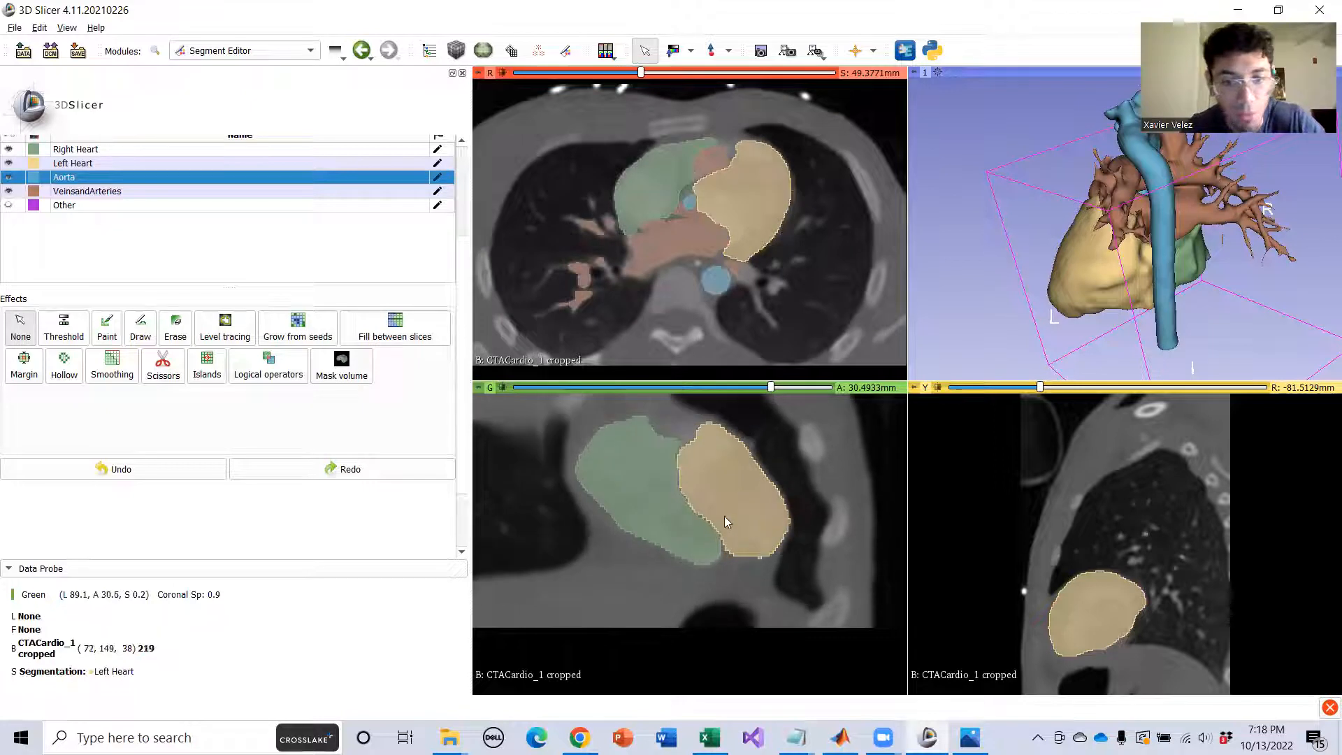
Temporarily hide Right Heart and VeinsandArteries to examine the Left Heart and Aorta from the front in 3D, restoring both segments after viewing.
left_click(8, 150)
left_click(8, 192)
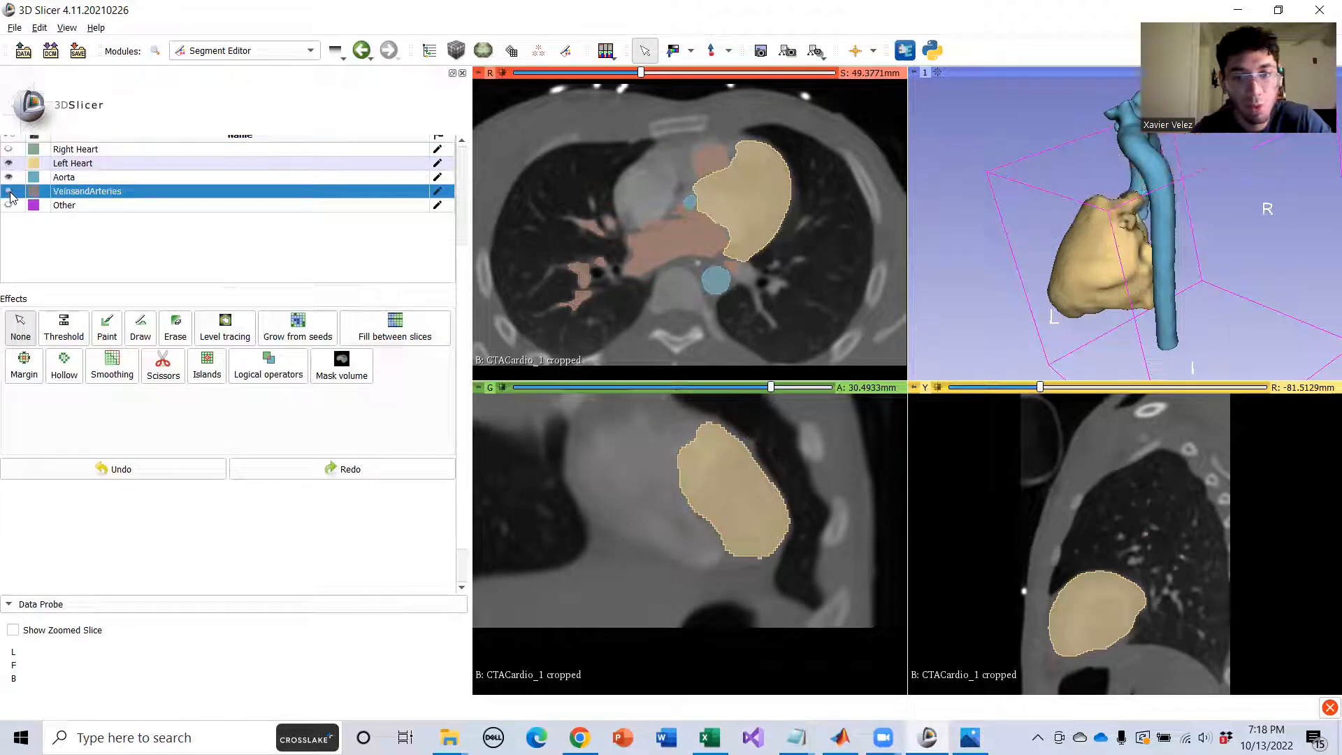
left_click_drag(996, 204, 1083, 253)
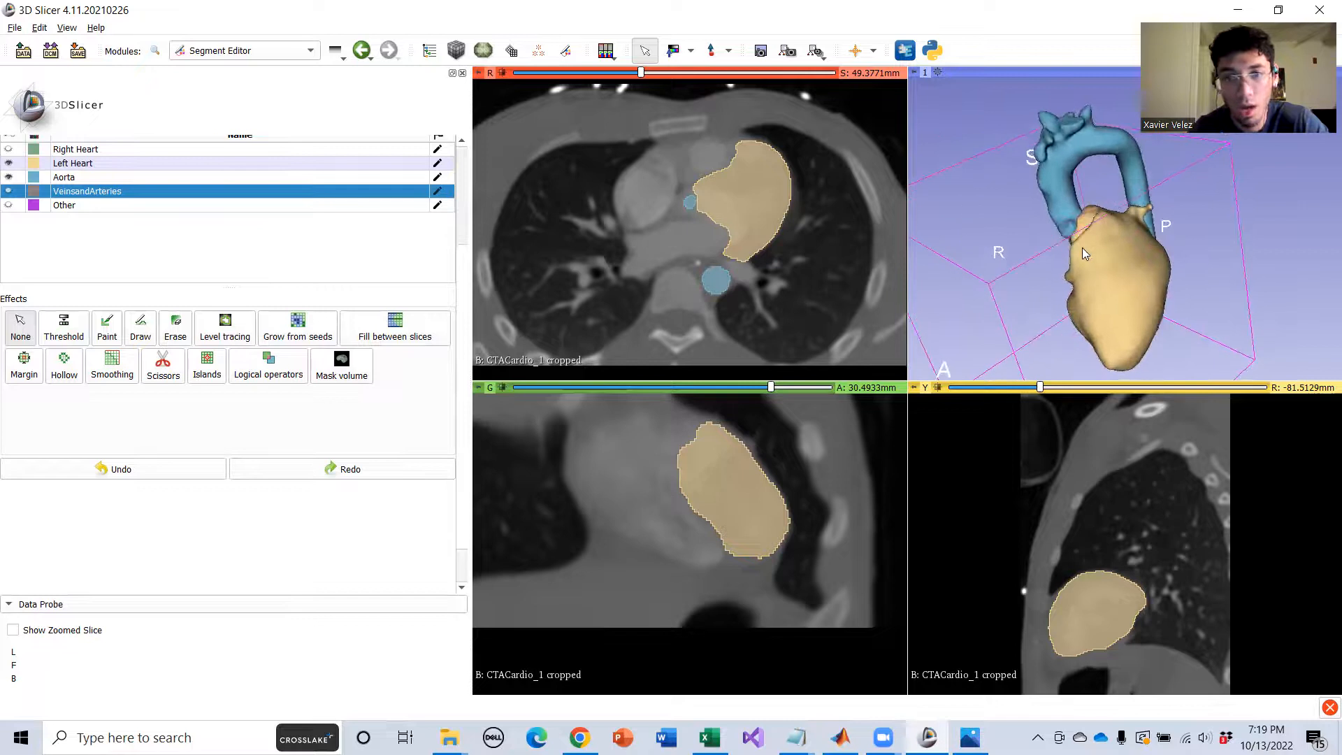
left_click(9, 191)
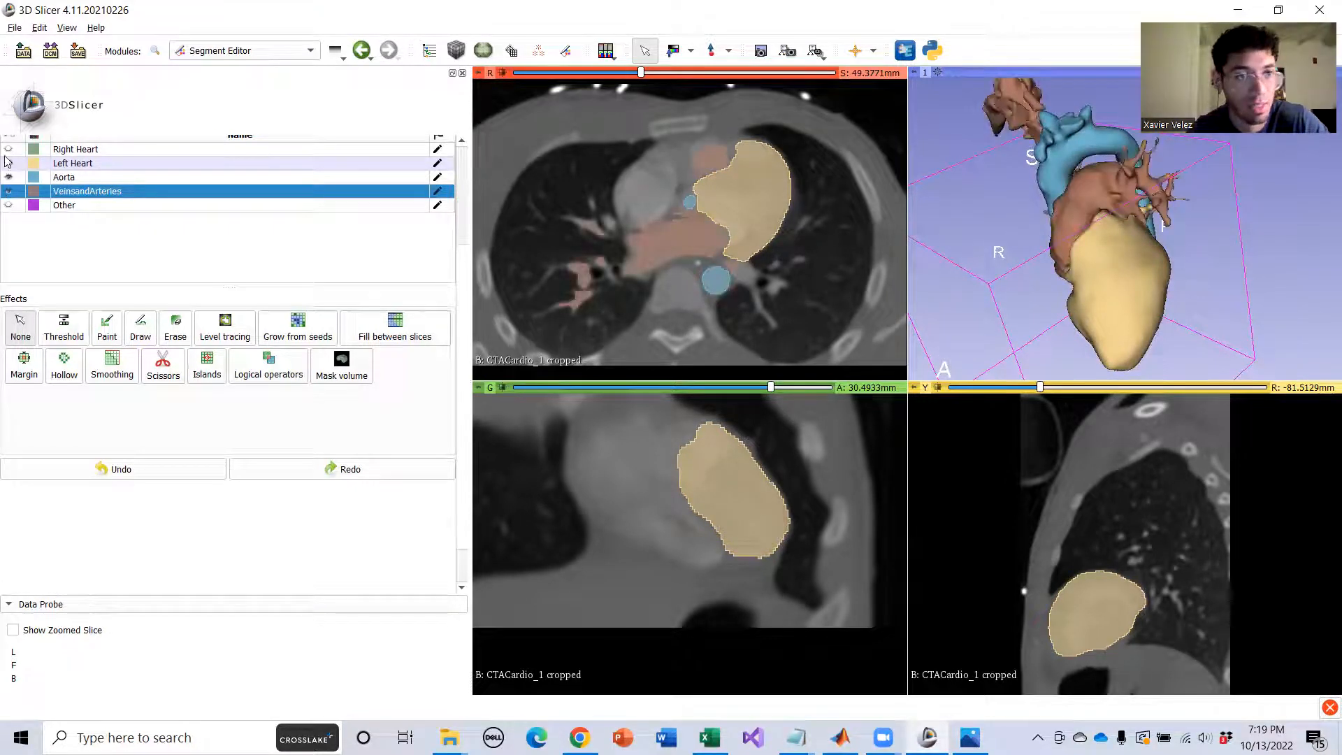
left_click(8, 149)
Make Left Heart the active segment with the Paint tool and check the coronal slices from the front of the chambers back to the descending aorta.
scroll(734, 498, "down", 9)
scroll(724, 497, "down", 5)
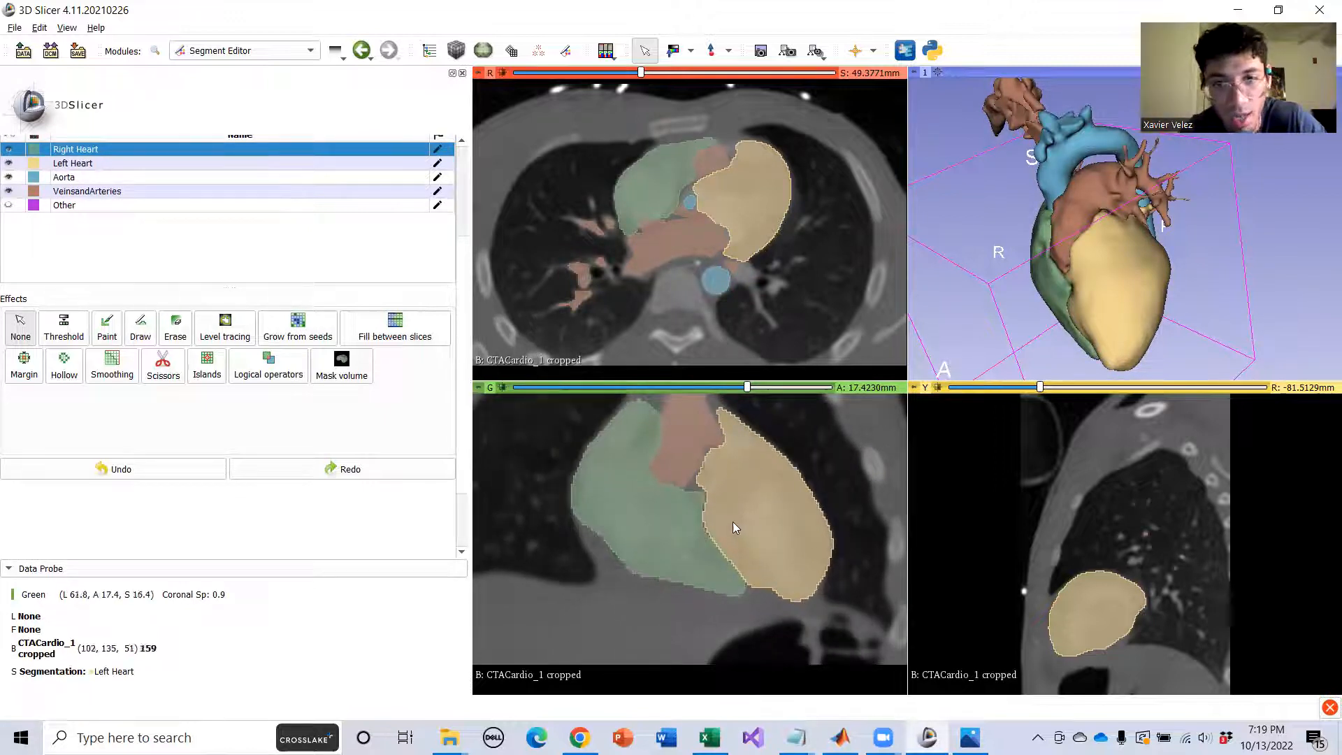
left_click(87, 163)
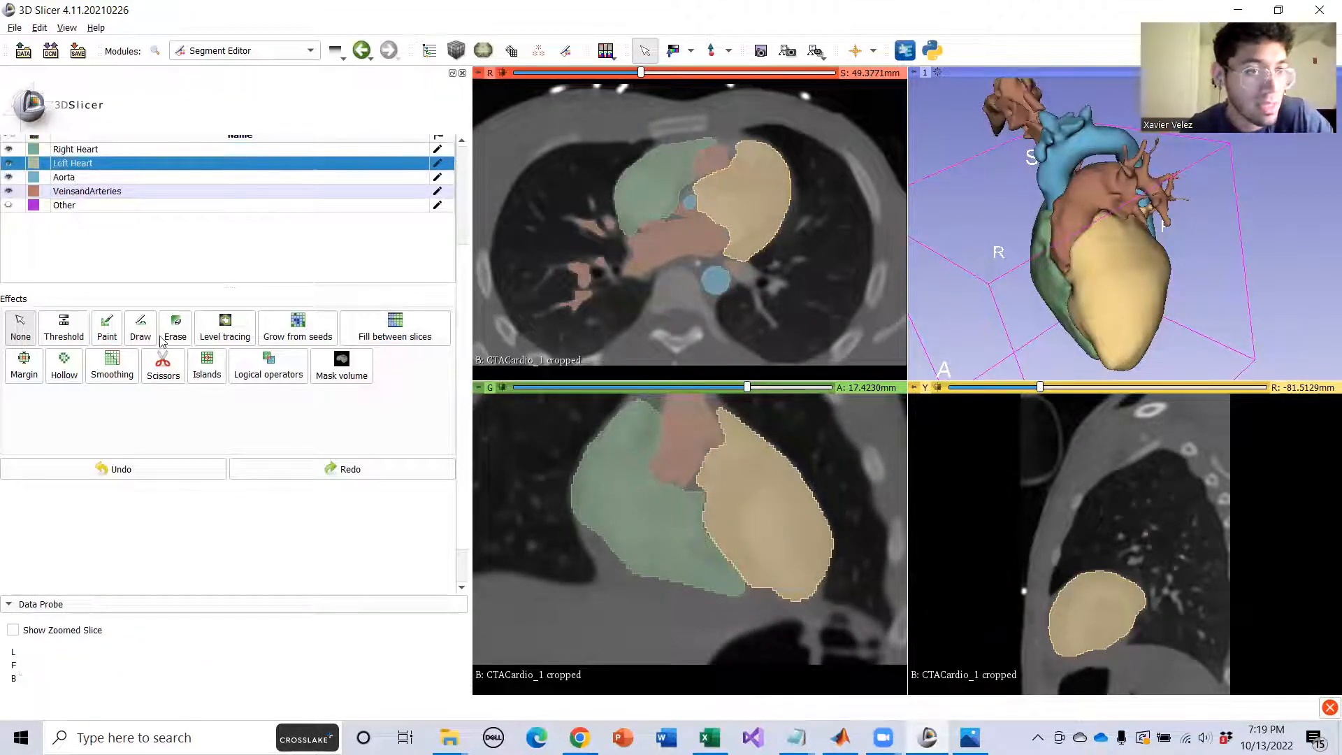
left_click(99, 332)
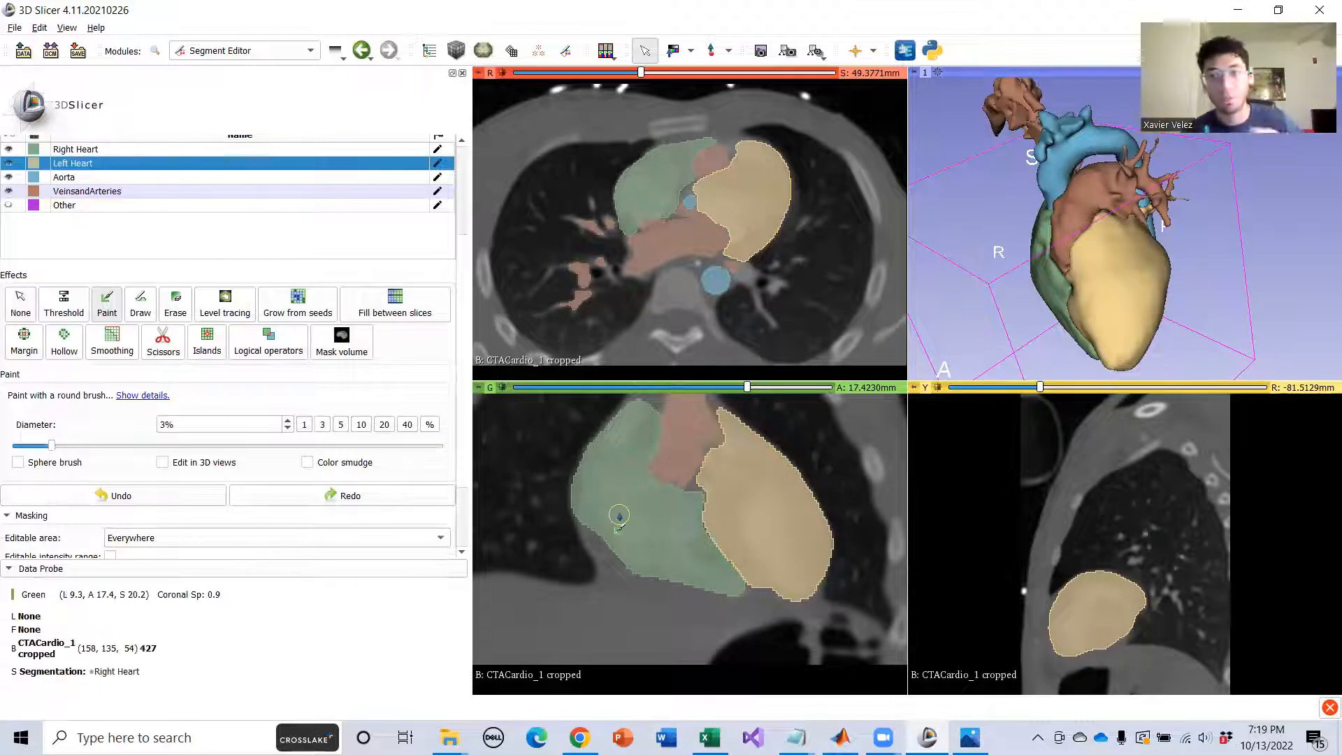
scroll(805, 519, "down", 20)
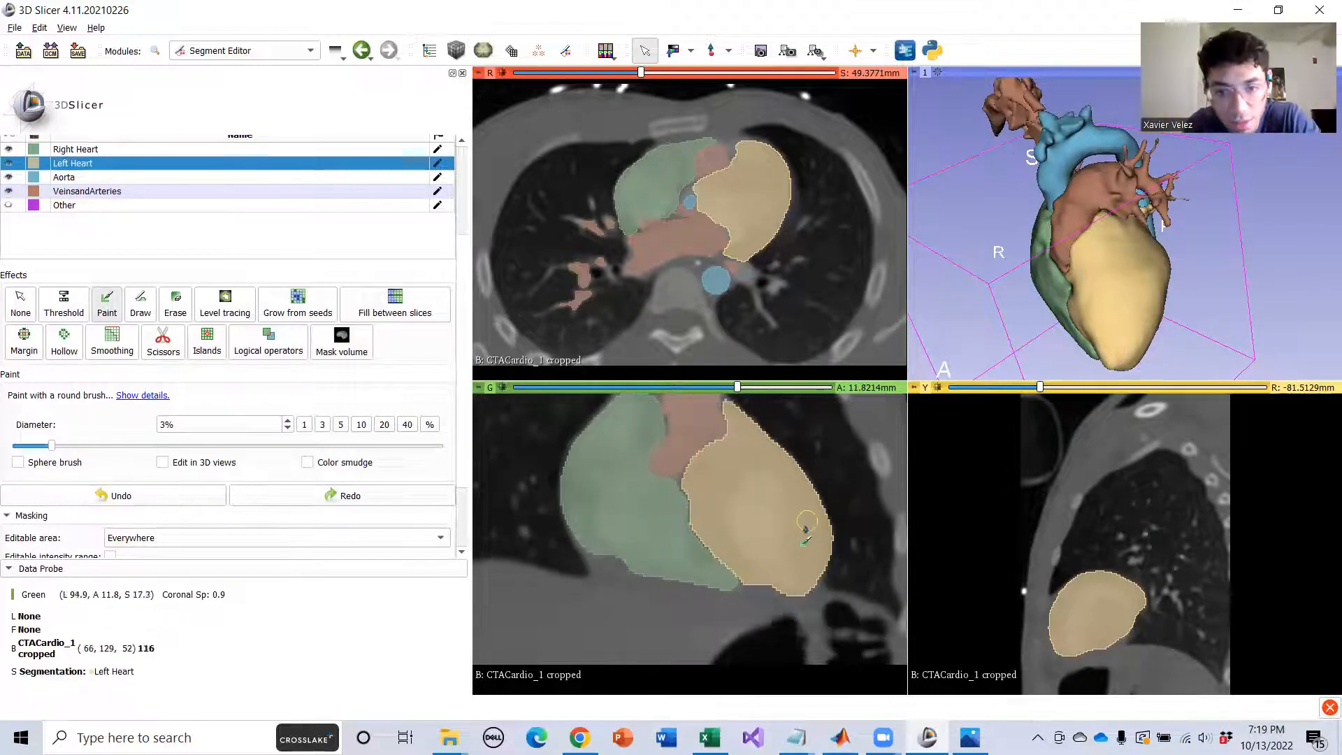
scroll(747, 563, "down", 20)
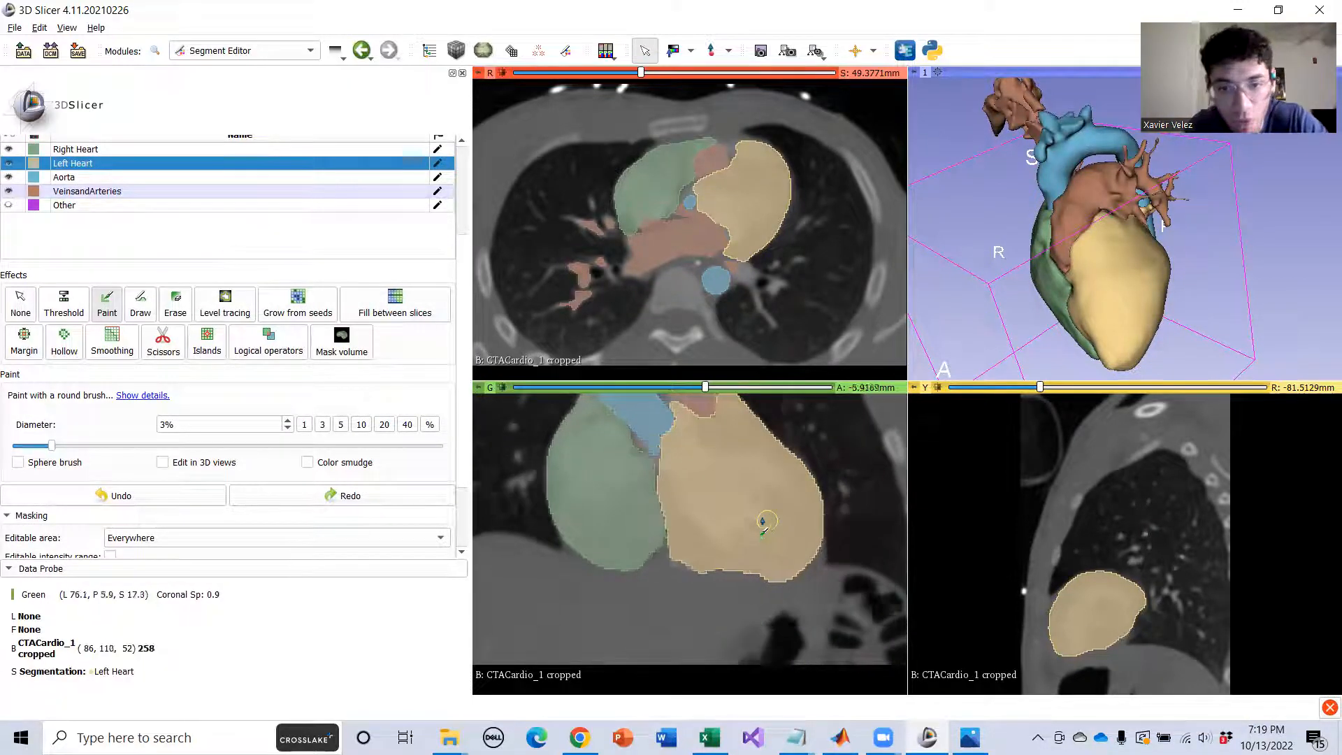
scroll(730, 552, "down", 20)
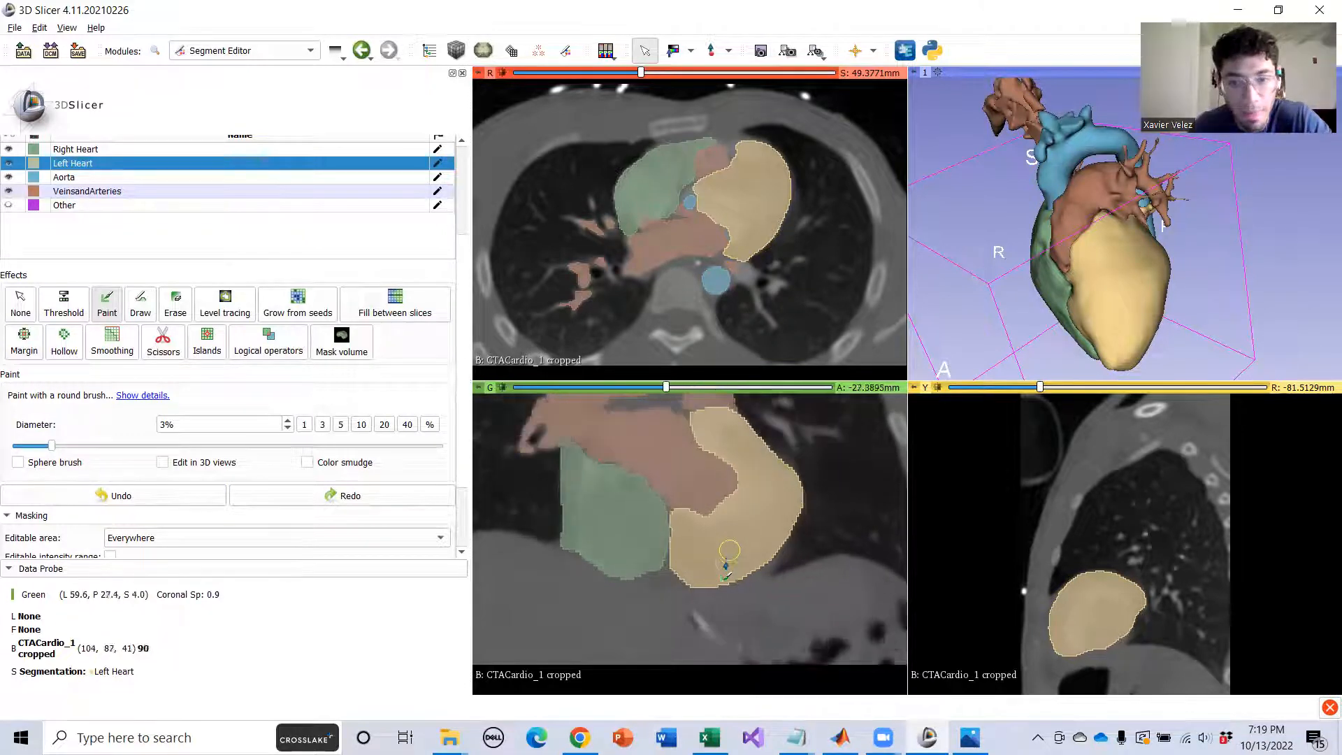
scroll(708, 552, "down", 8)
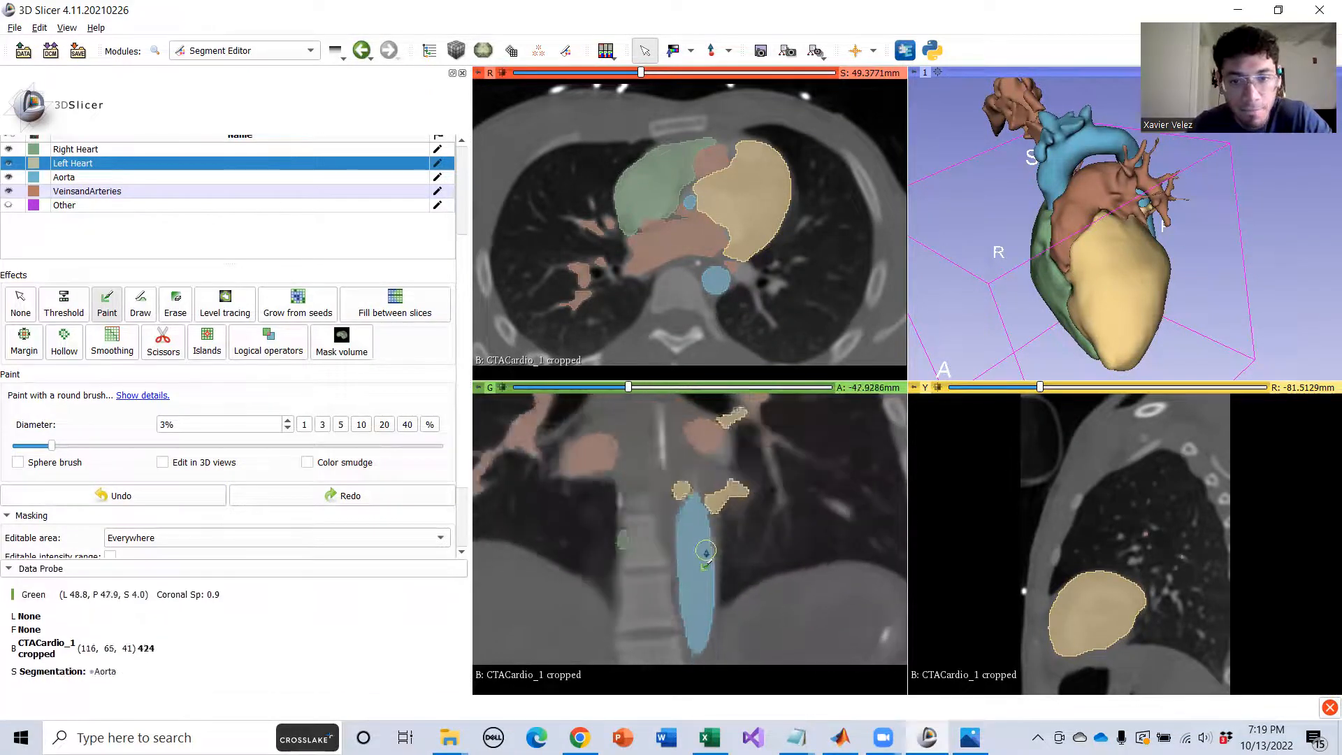
Examine the small Left Heart patches beside the upper descending aorta across the neighbouring posterior coronal slices.
middle_click_drag(713, 480, 765, 531)
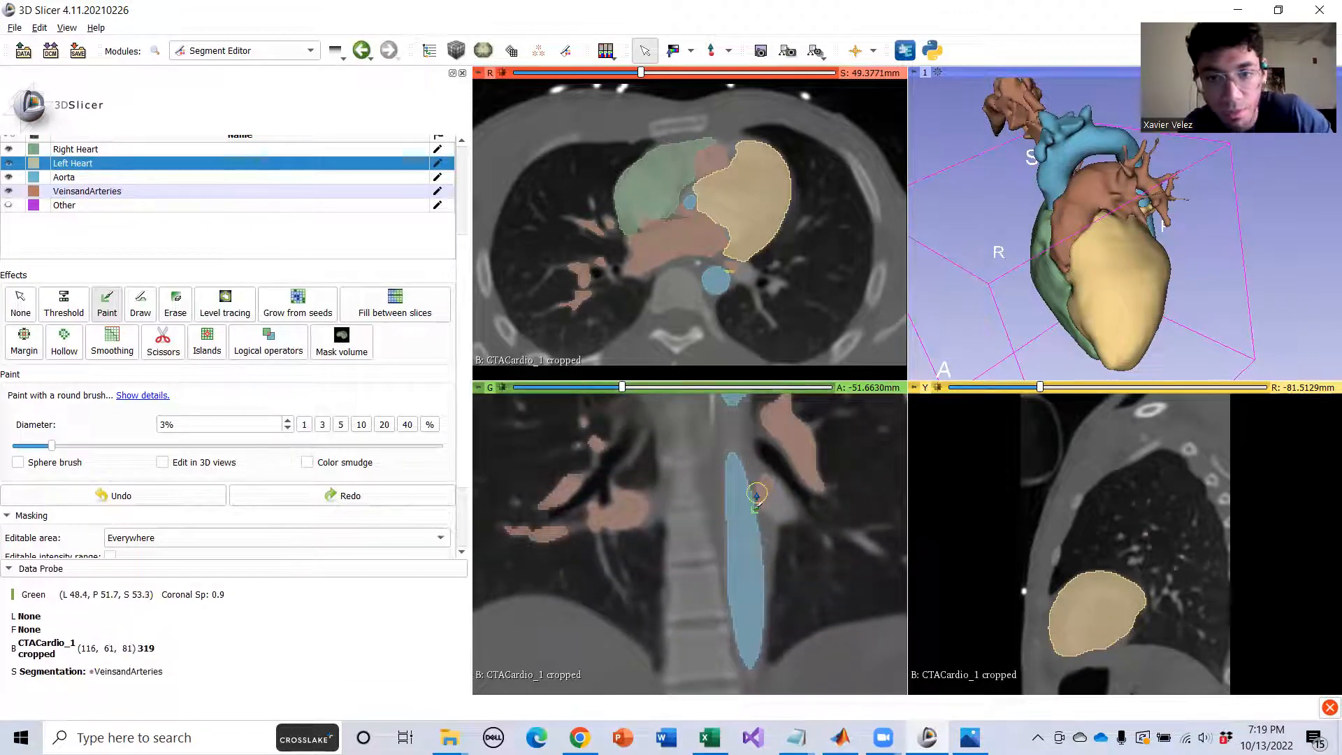
scroll(756, 496, "up", 5)
middle_click_drag(783, 576, 753, 589)
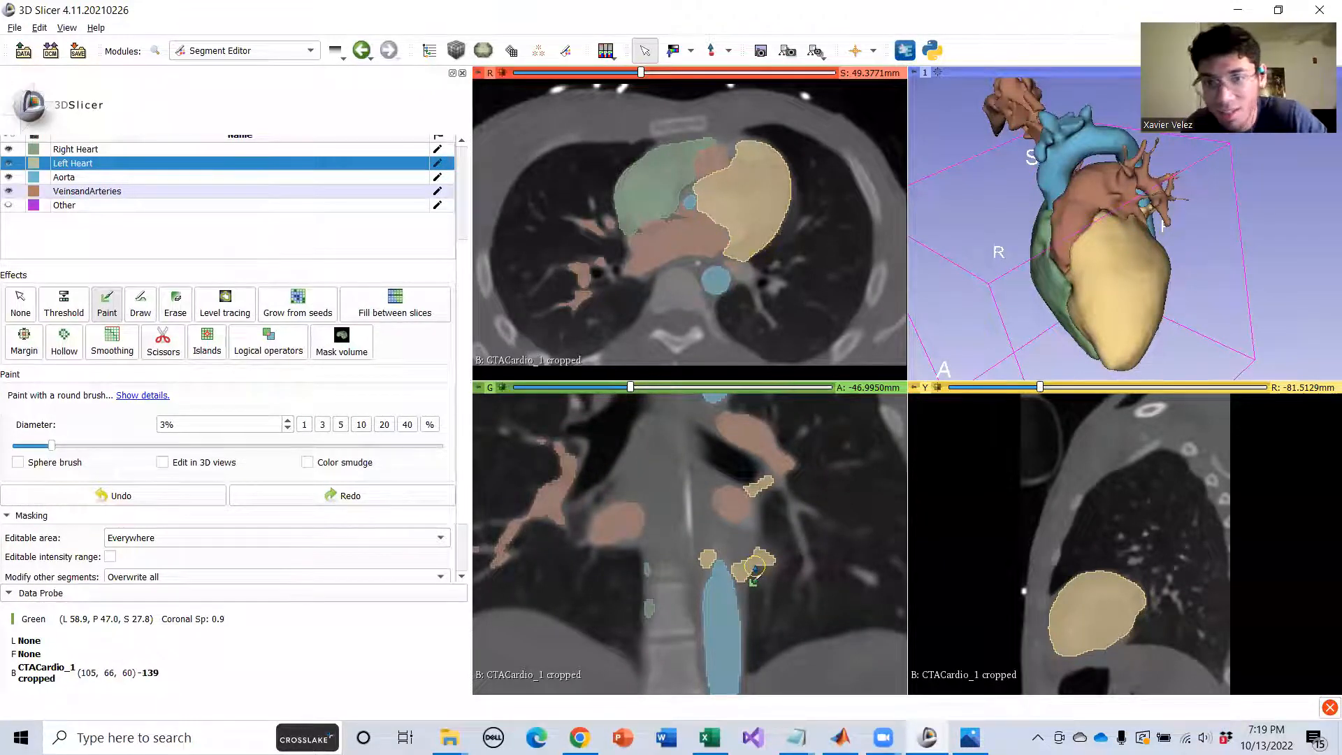
scroll(763, 586, "down", 5)
scroll(763, 586, "up", 5)
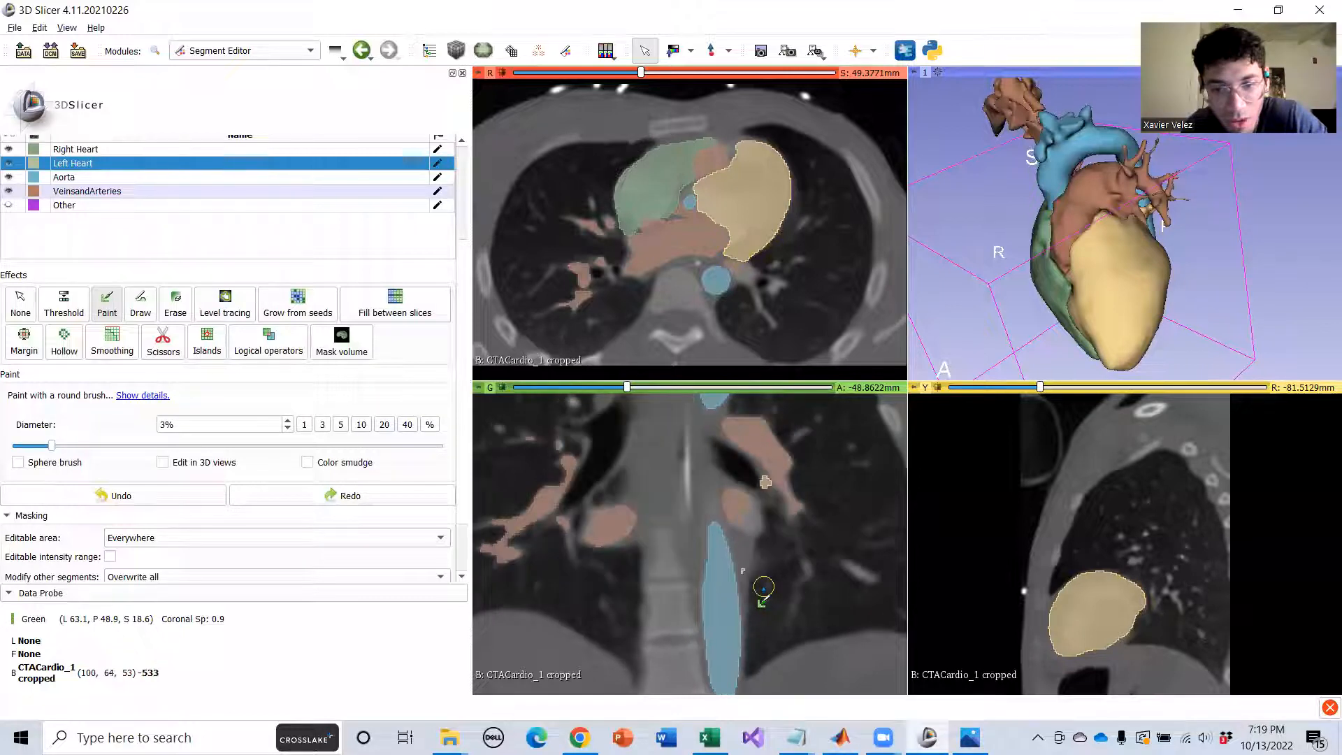
scroll(763, 586, "down", 1)
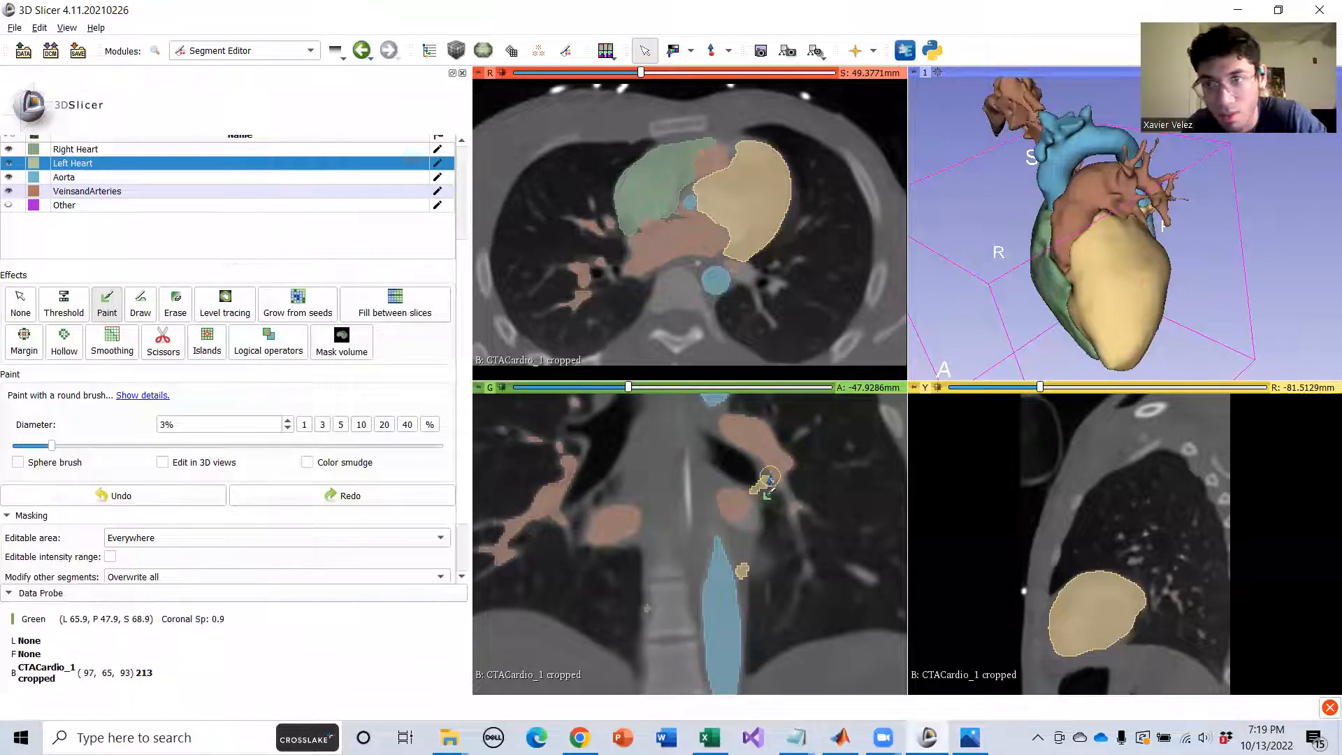
scroll(756, 505, "down", 2)
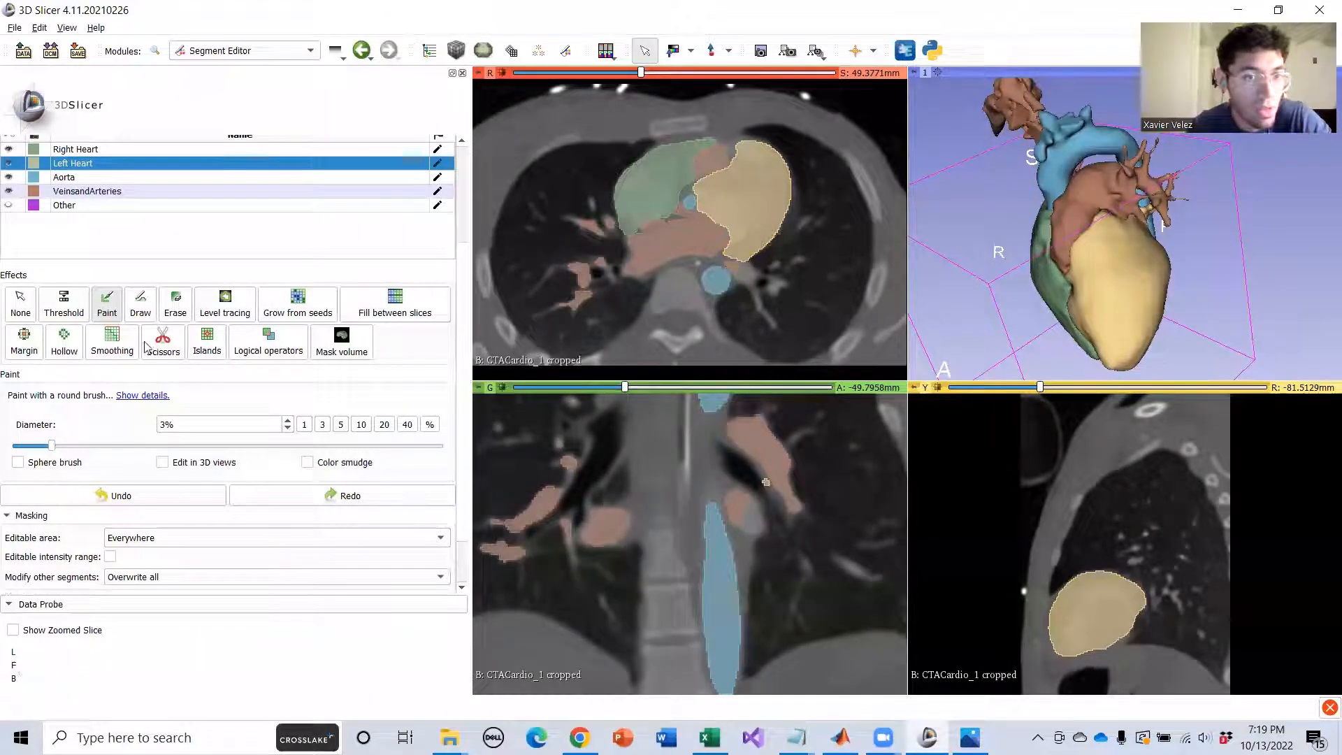
Erase the stray Left Heart specks beside the descending aorta on the coronal slices from about -49.8 to -47.9 mm.
left_click(163, 308)
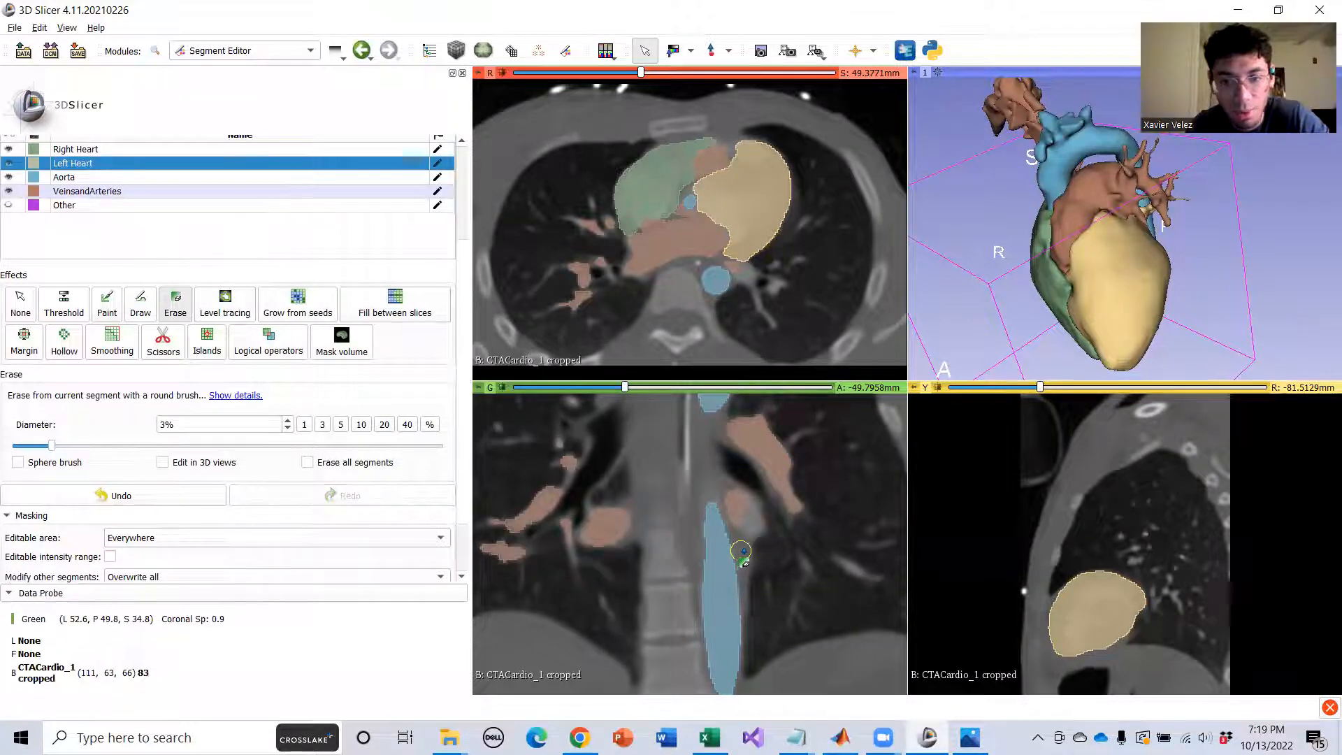
scroll(743, 550, "up", 1)
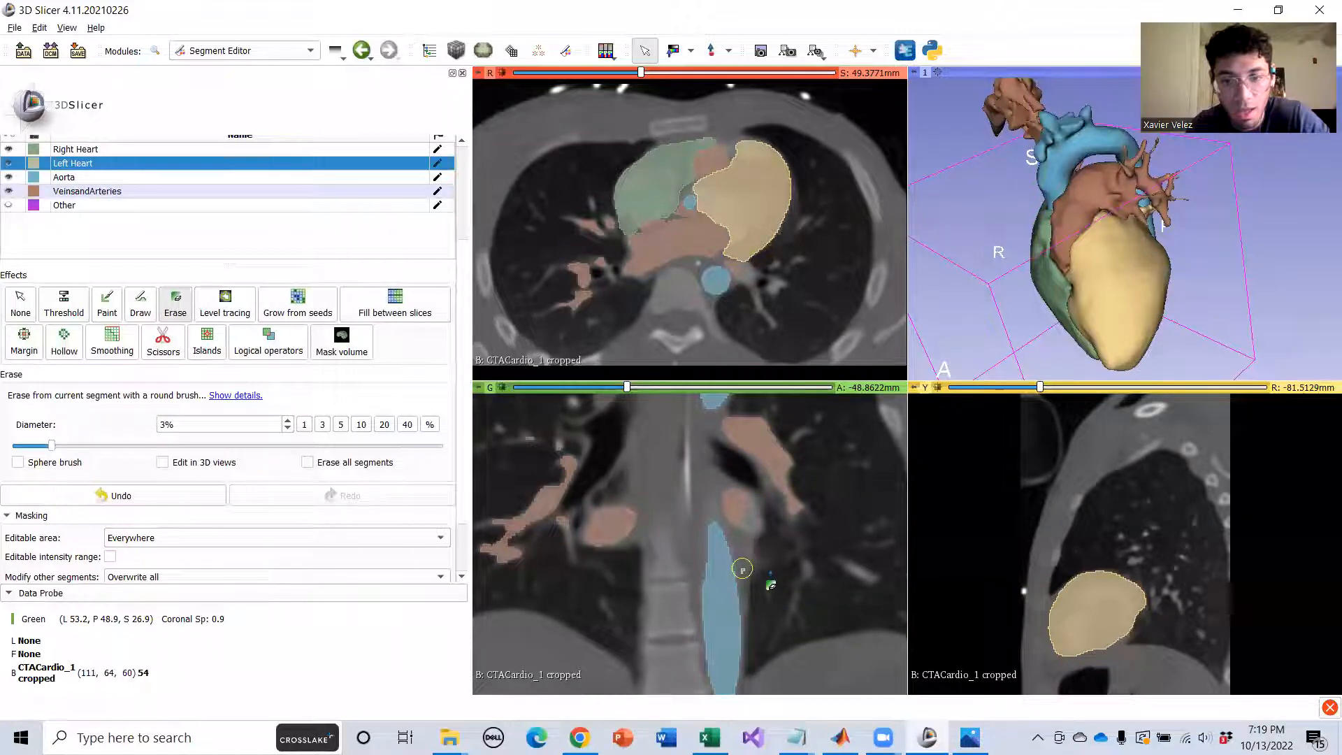
scroll(770, 572, "up", 1)
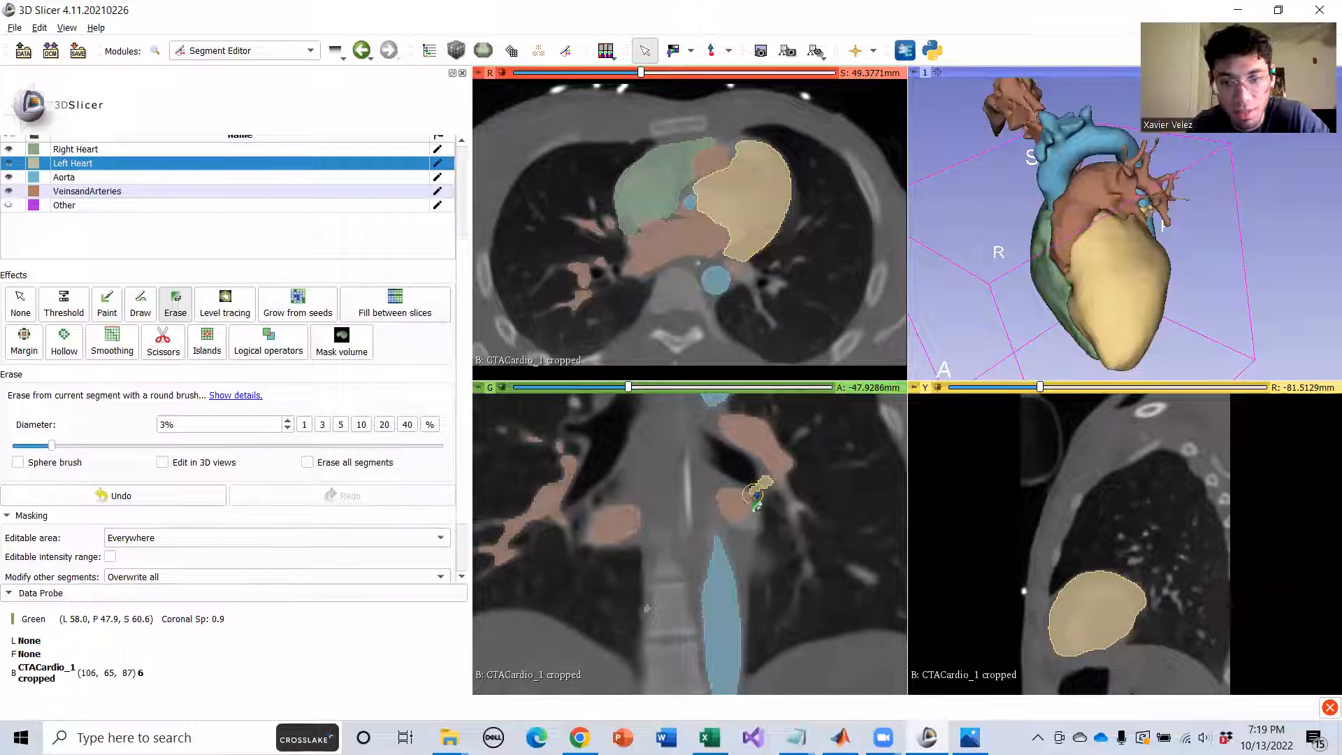
mouse_move(756, 489)
left_mouse_down()
mouse_move(751, 544)
mouse_move(749, 528)
left_mouse_up()
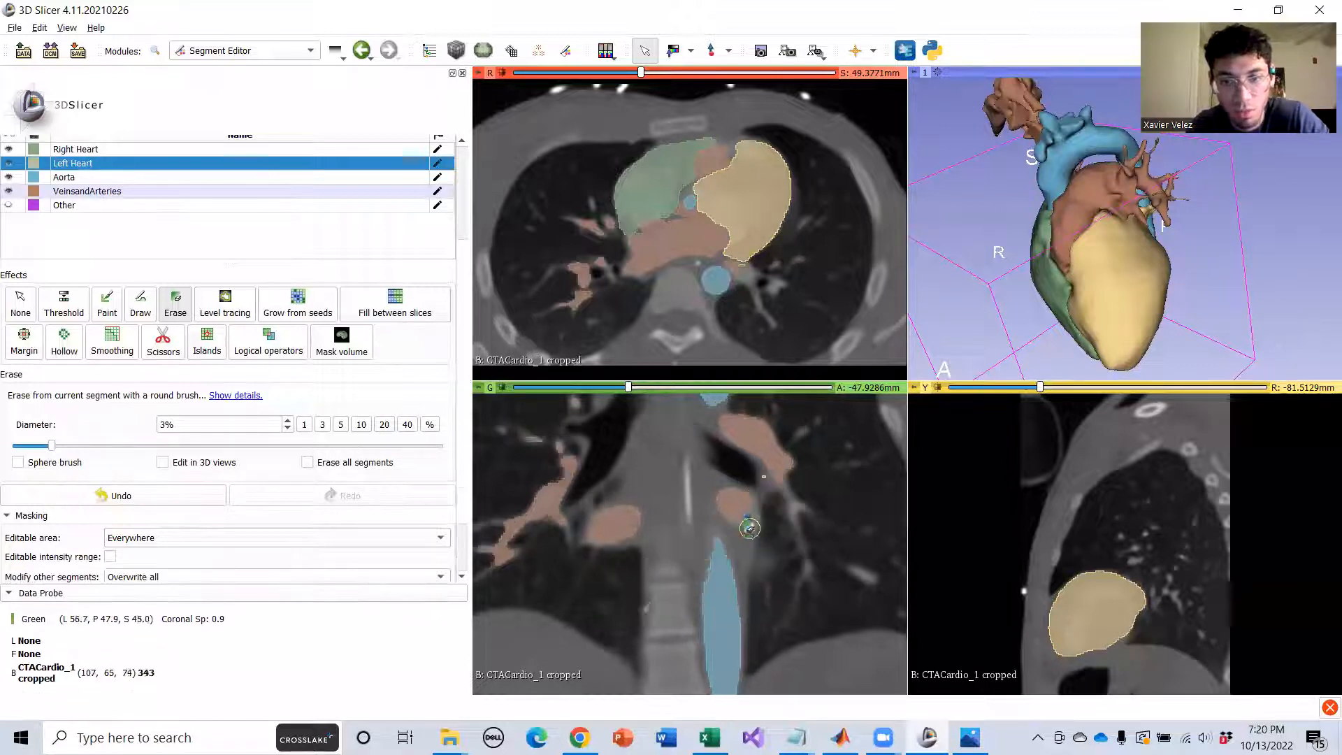
scroll(763, 479, "up", 1)
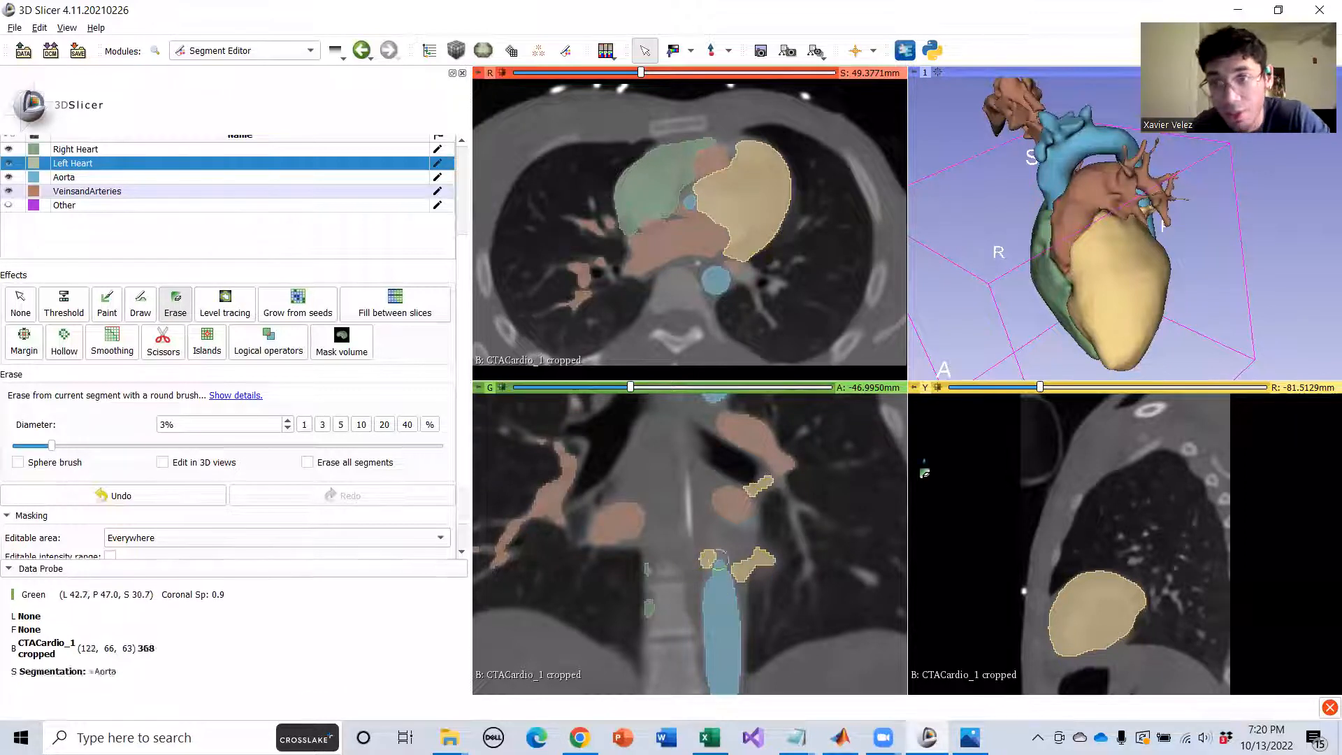
Enlarge the eraser to 6% and use its 3D position to locate the Left Heart patches behind the heart.
left_click_drag(1197, 287, 1034, 259)
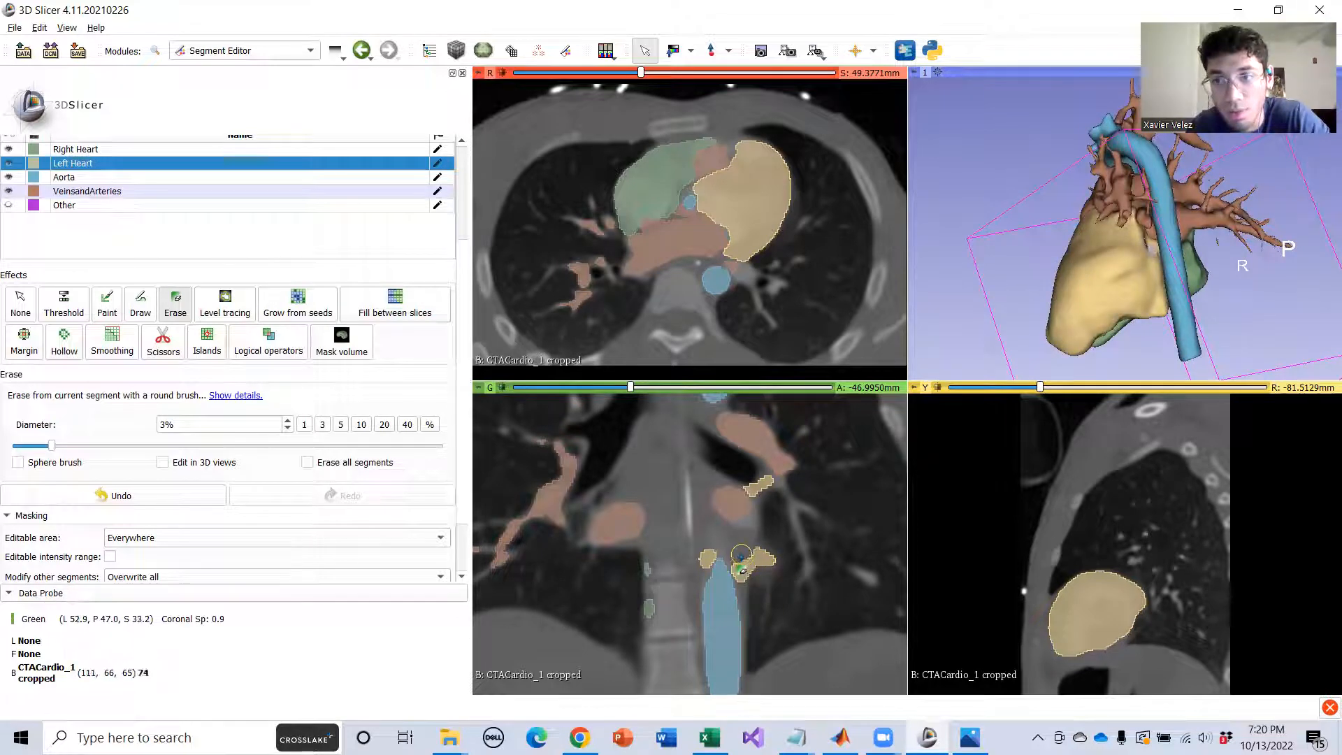
scroll(1145, 295, "up", 5)
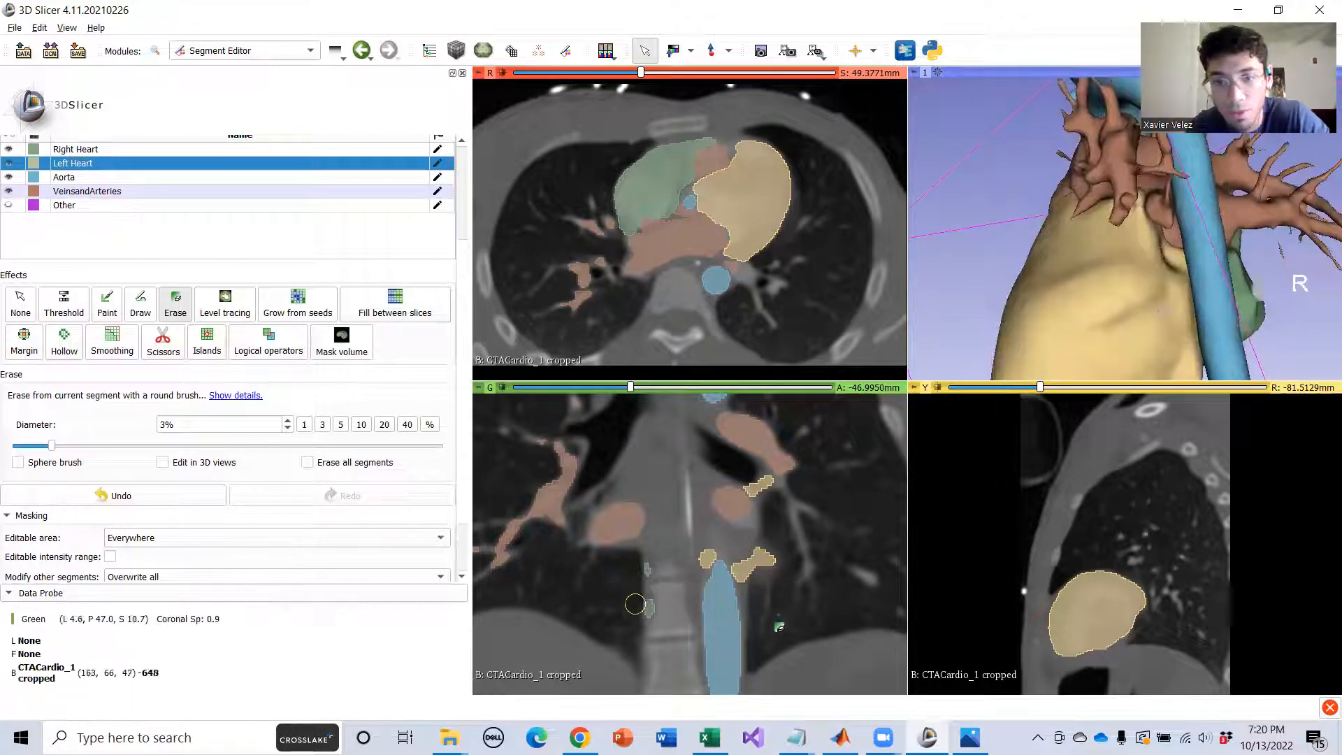
scroll(753, 578, "up", 2, "shift")
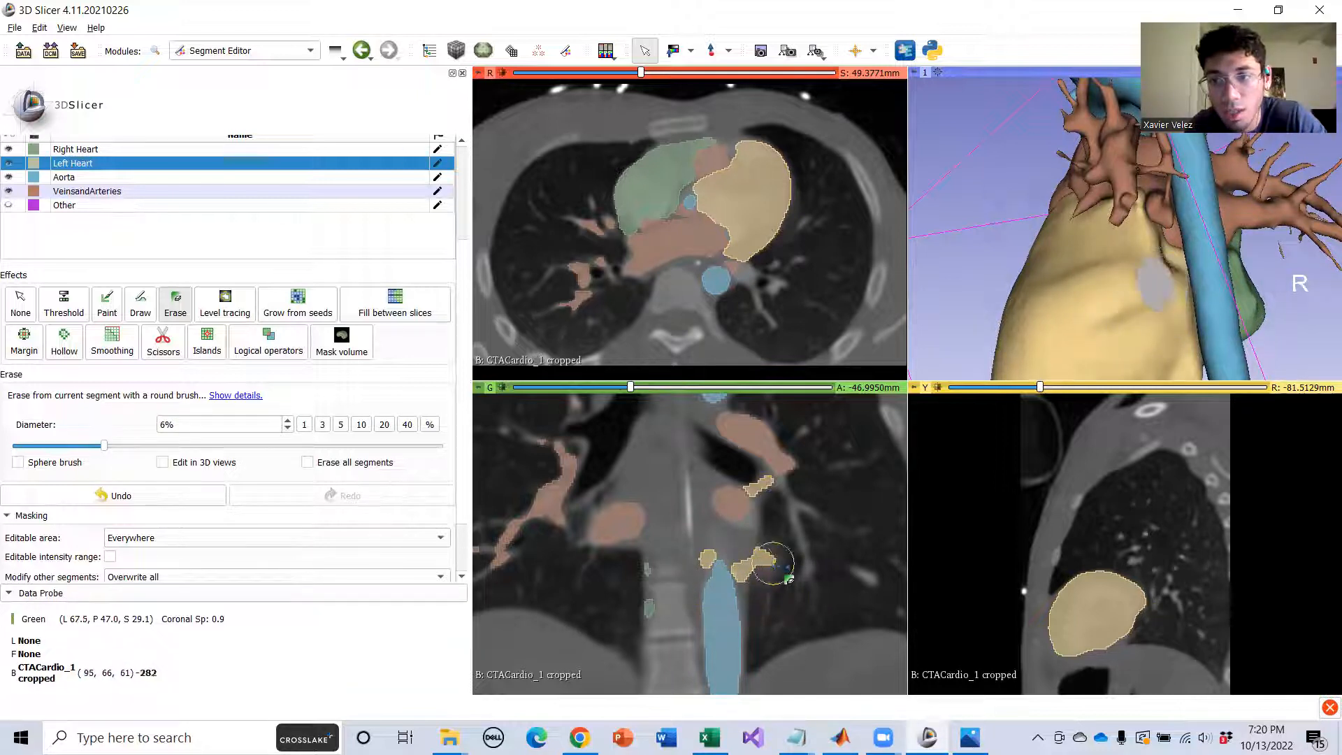
left_click_drag(1024, 341, 1108, 309)
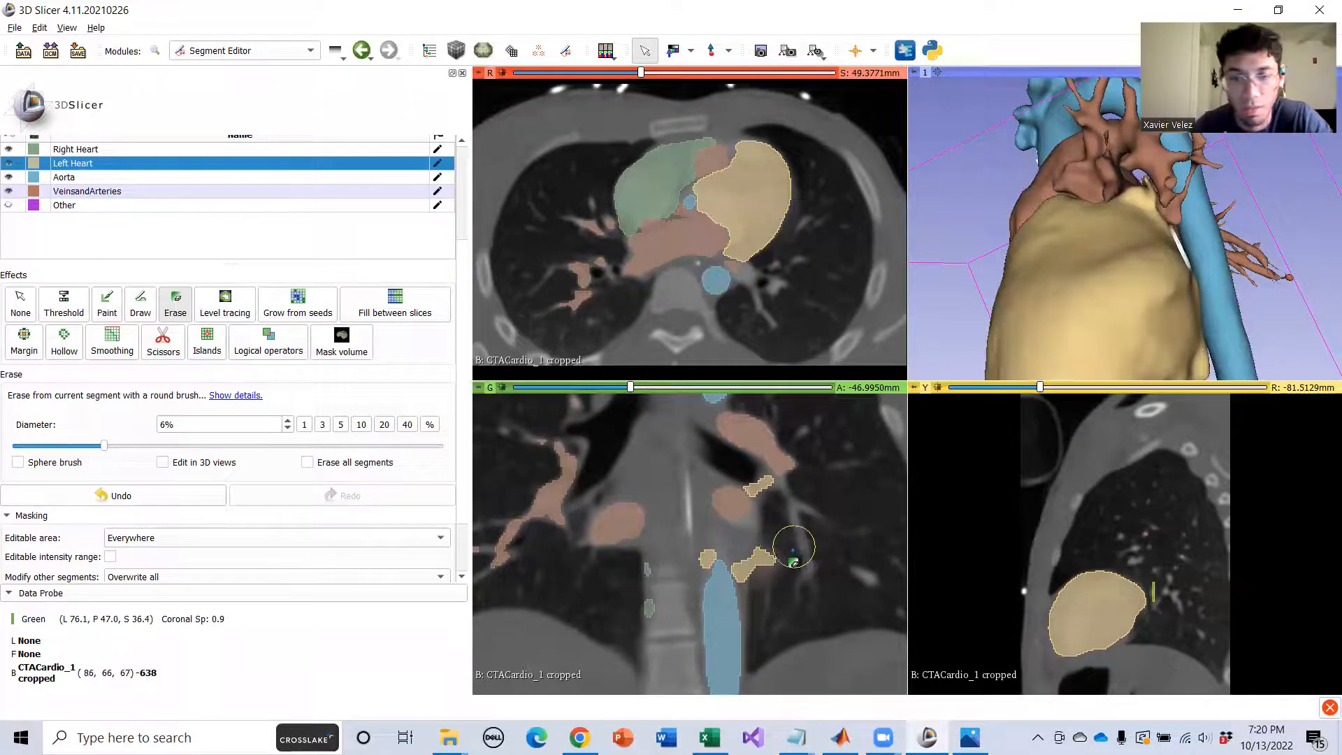
Examine the Left Heart branch above the descending aorta on the coronal slices between about -47 and -44 mm.
scroll(791, 547, "down", 3)
scroll(790, 547, "up", 3)
scroll(777, 565, "up", 3)
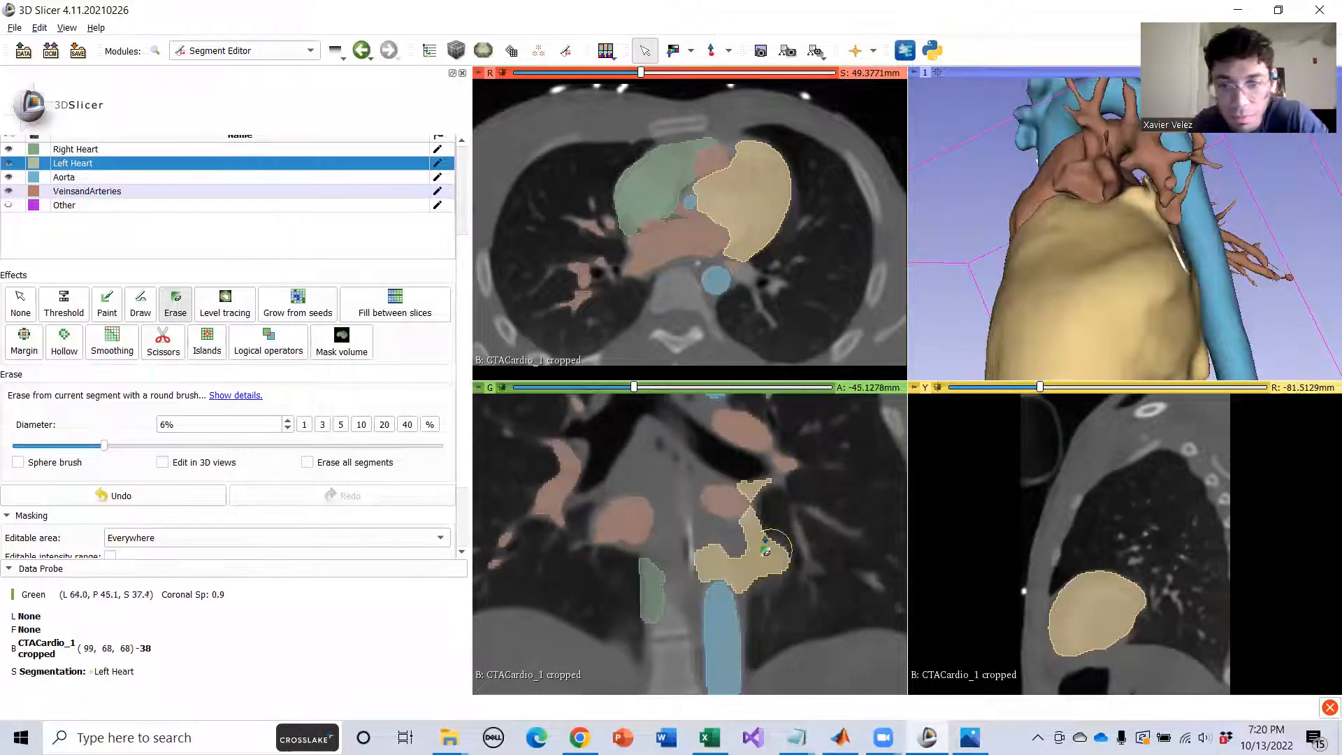
left_click_drag(757, 526, 749, 491)
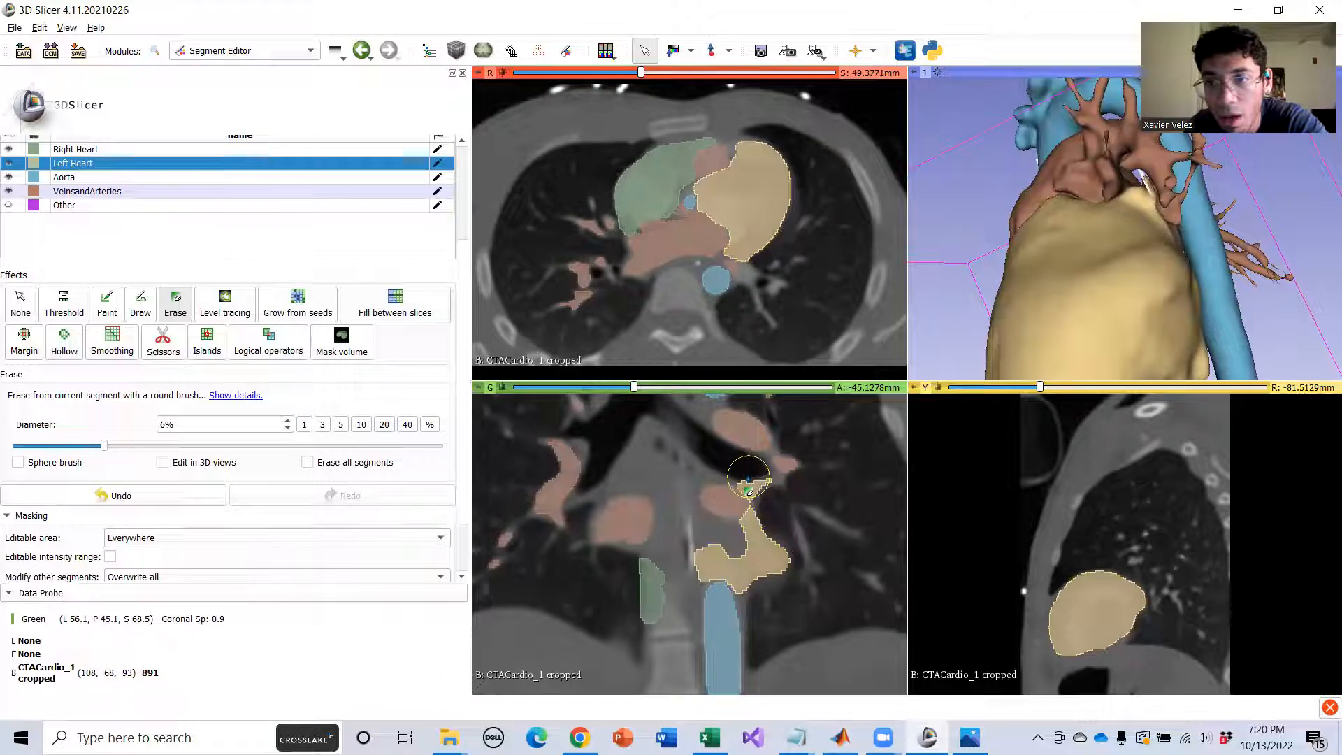
scroll(755, 493, "down", 3)
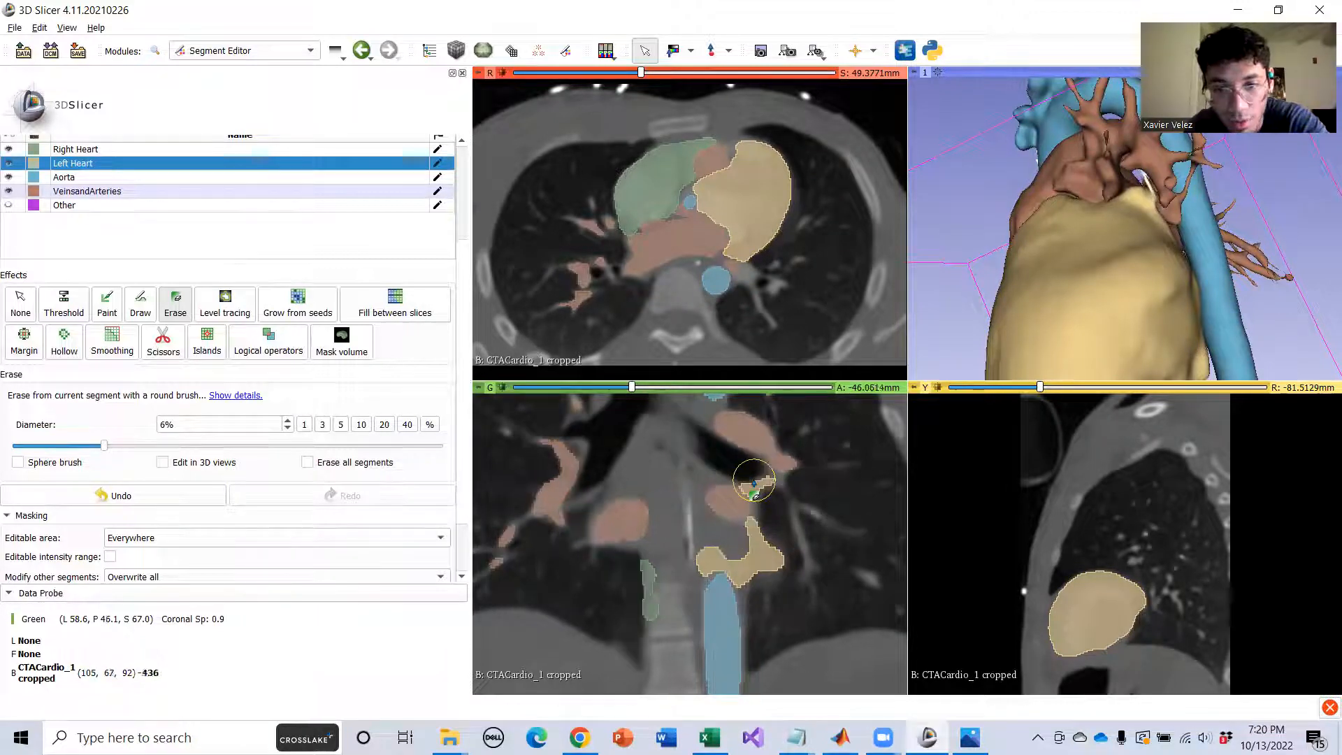
scroll(753, 495, "up", 1)
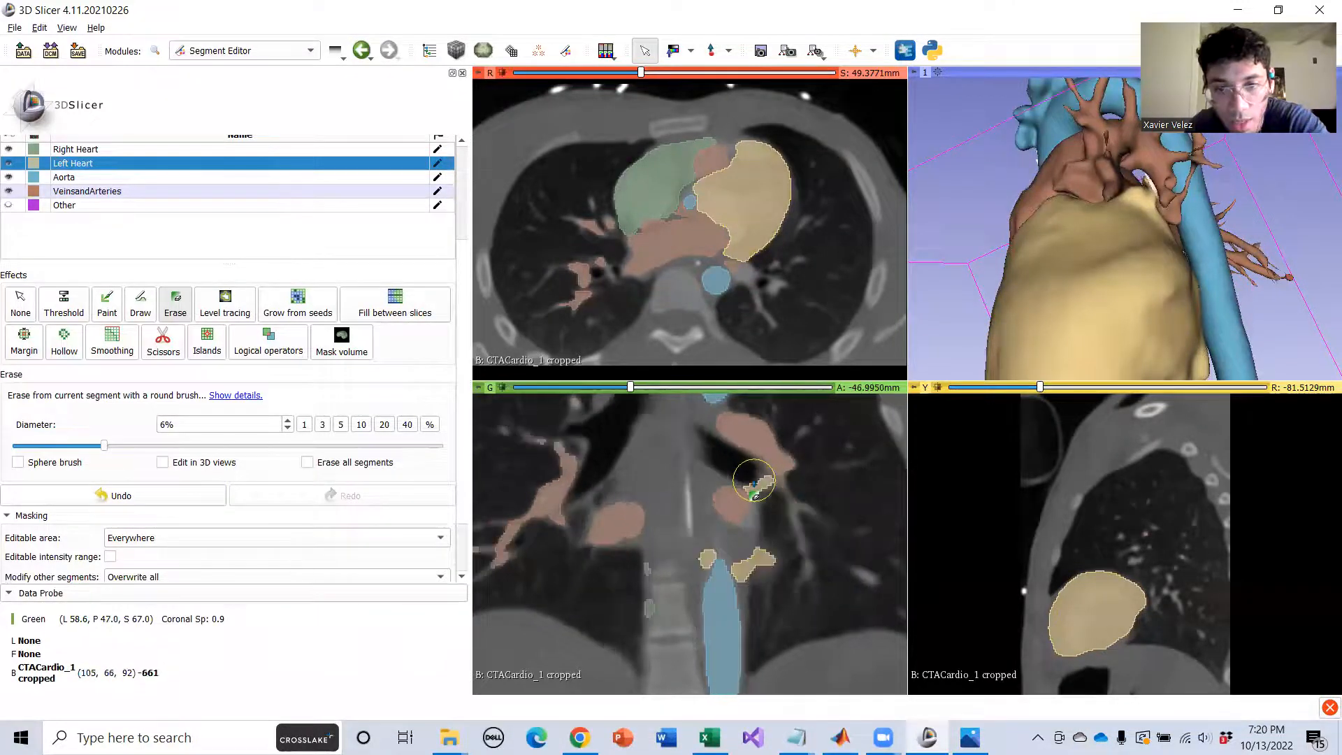
scroll(753, 505, "up", 1)
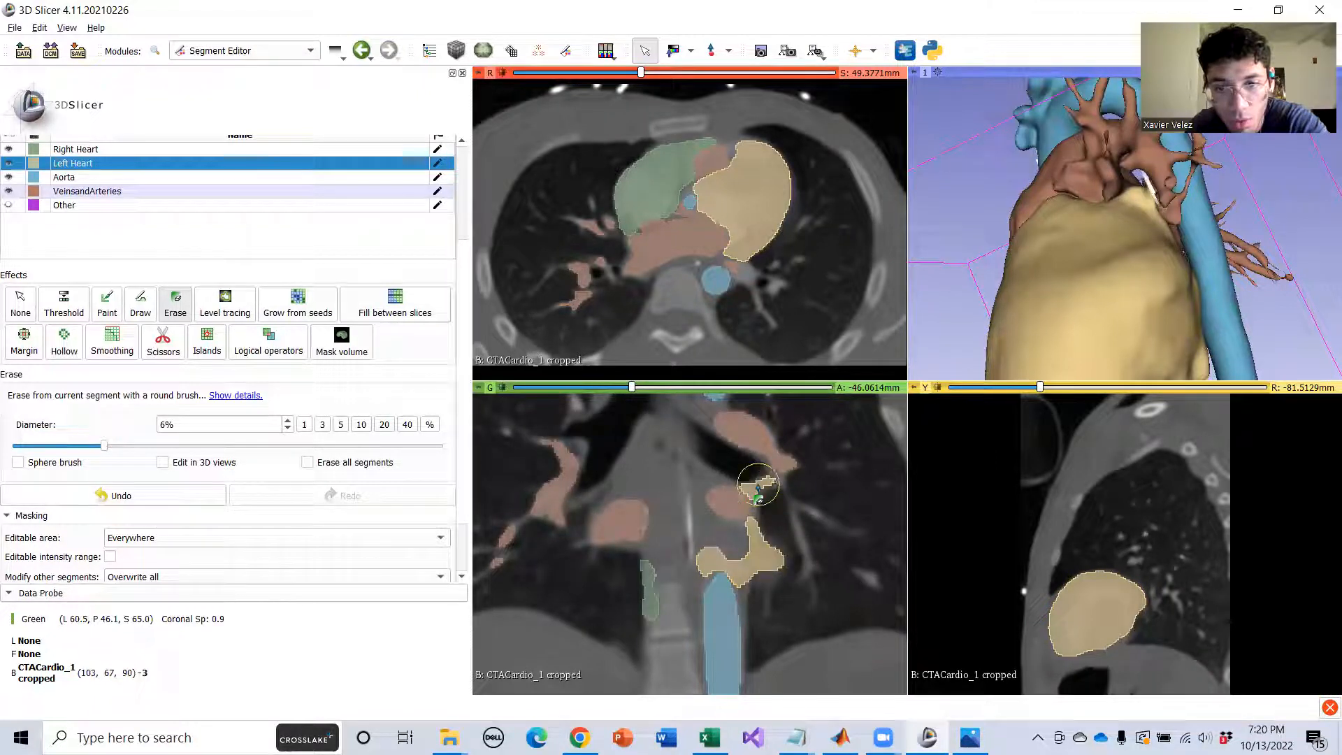
scroll(766, 506, "up", 1)
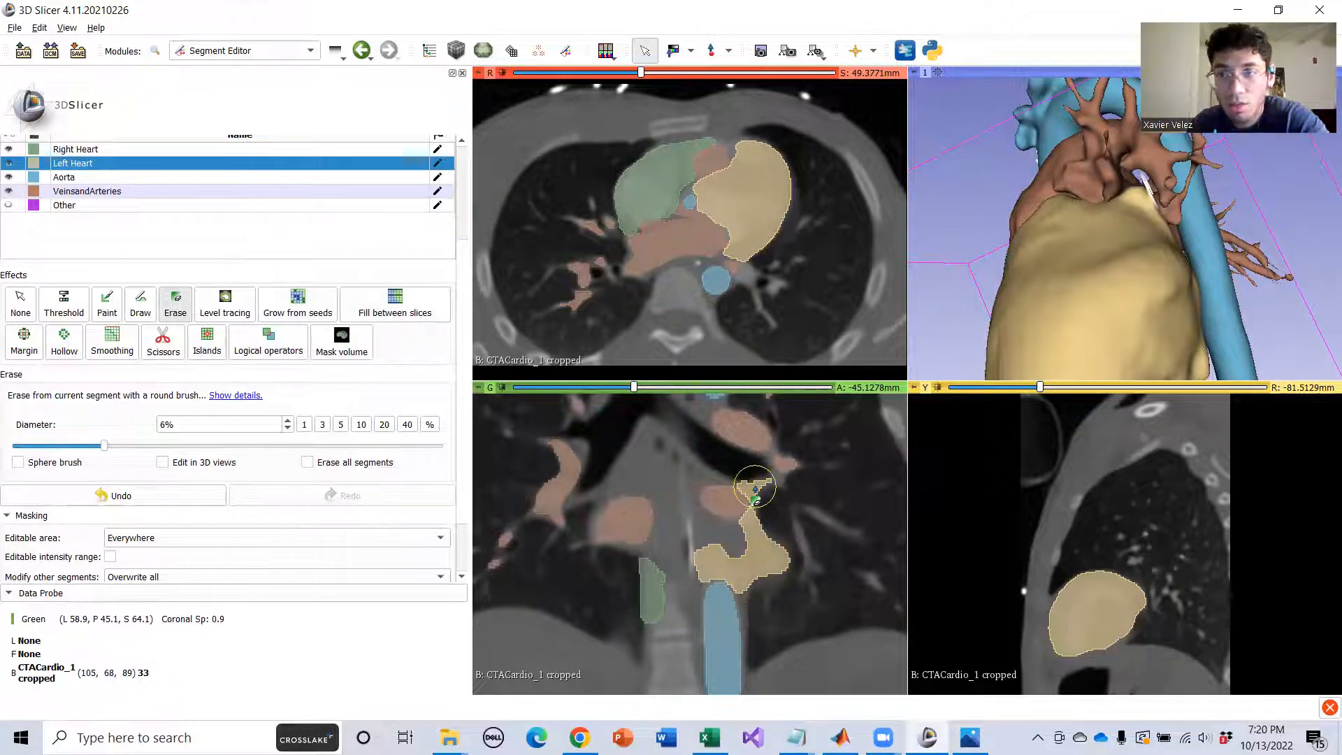
scroll(795, 498, "up", 1)
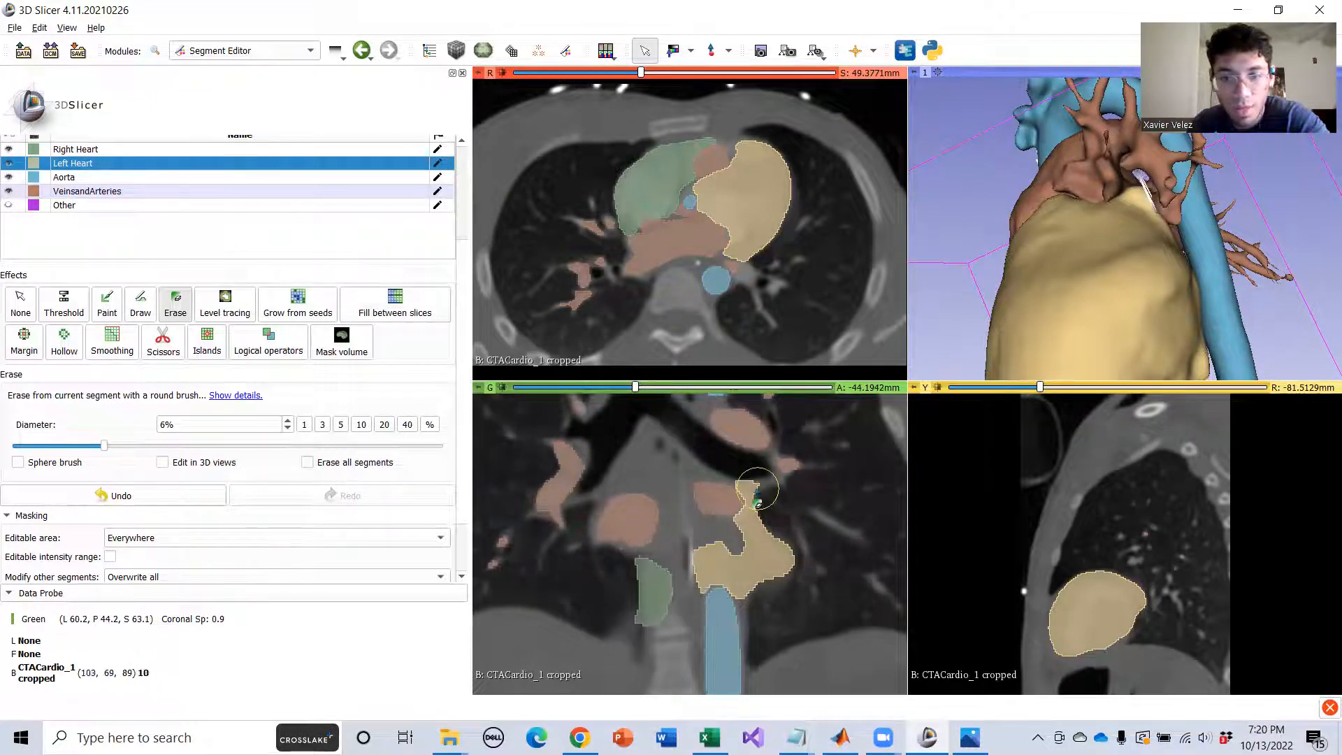
Inspect the area in 3D where the top of the Left Heart meets the vessels beside the descending aorta.
scroll(1149, 206, "down", 3)
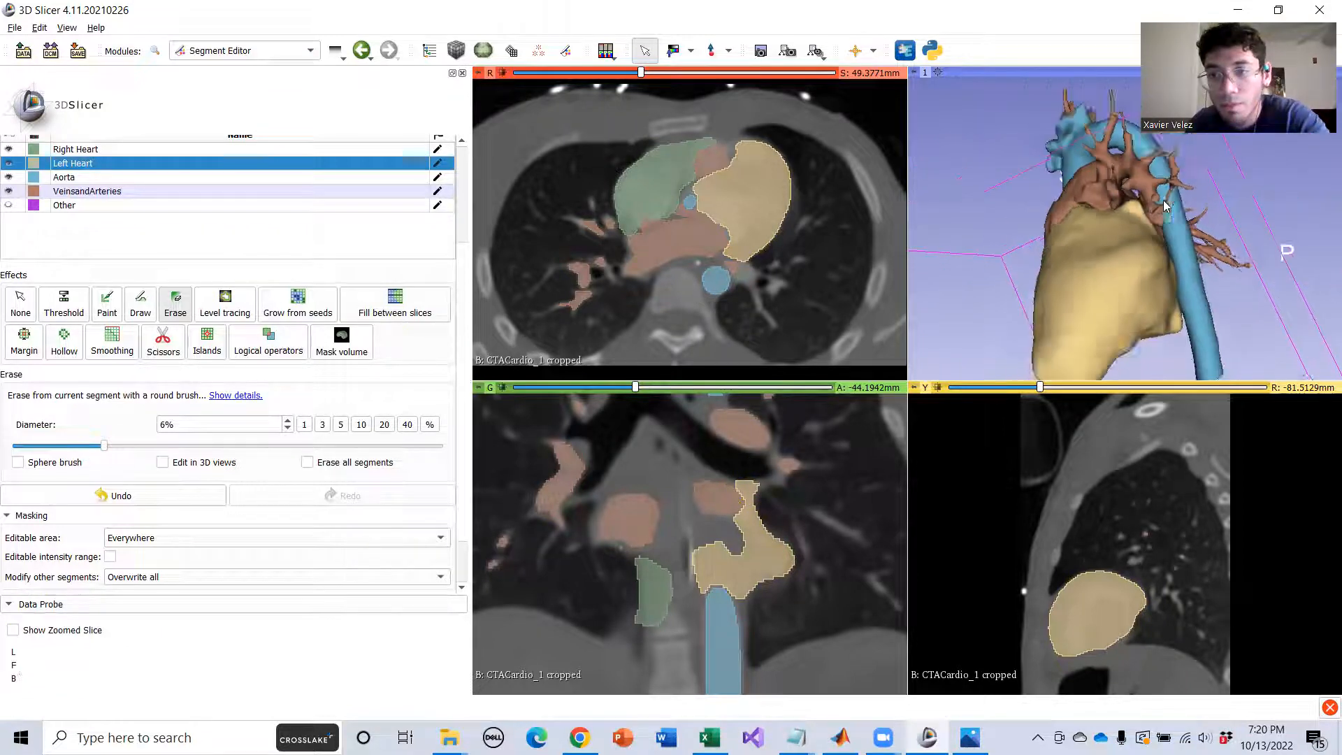
scroll(1163, 201, "up", 4)
left_click_drag(1163, 201, 1041, 244)
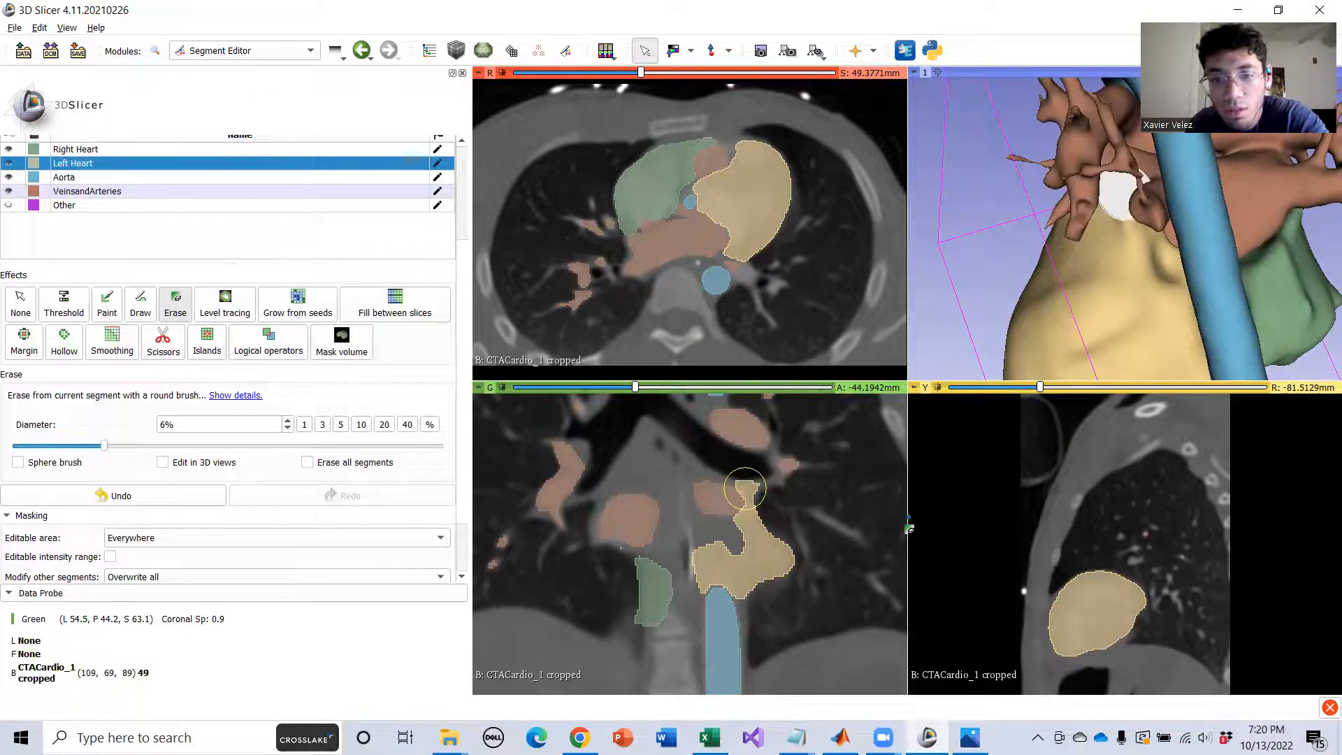
Erase the Left Heart's narrow upper tip beside the vessels on the coronal slices from about -44.2 to -40.5 mm.
scroll(795, 521, "down", 2)
scroll(795, 523, "up", 1)
scroll(794, 526, "up", 2)
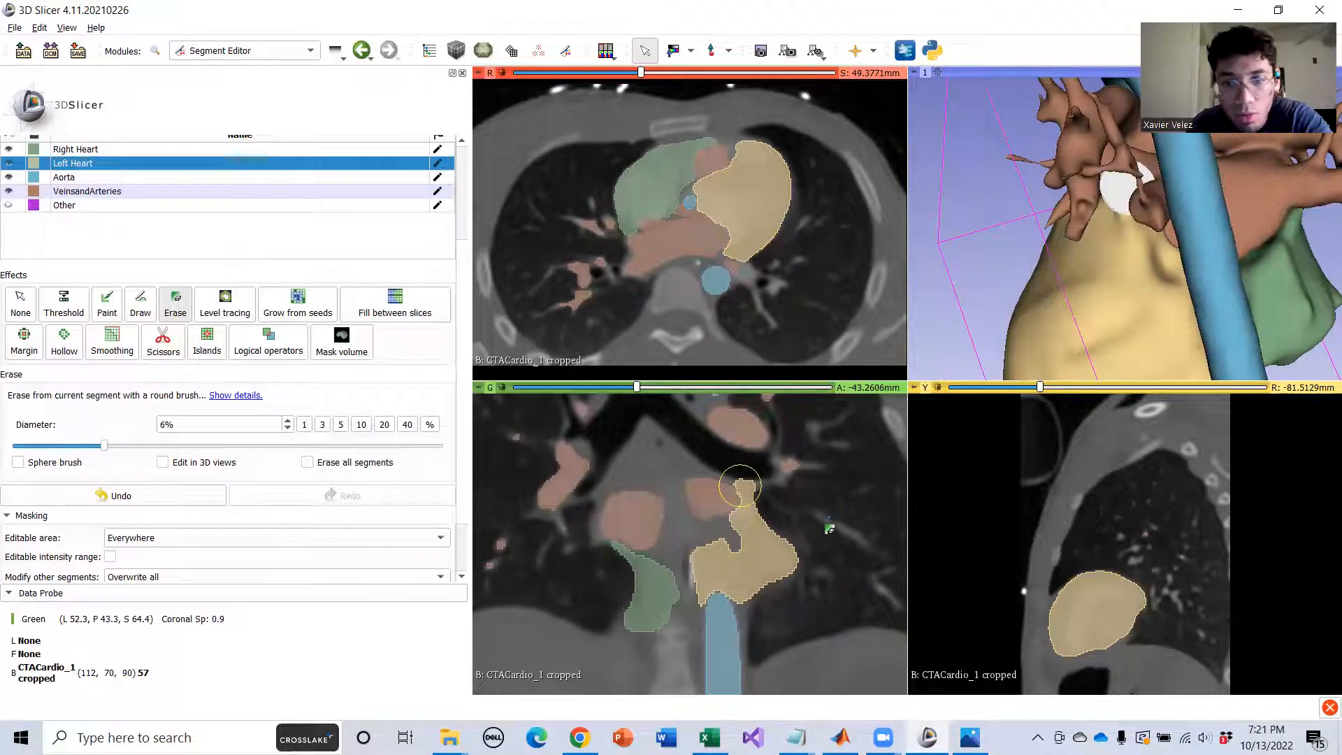
scroll(804, 517, "up", 1)
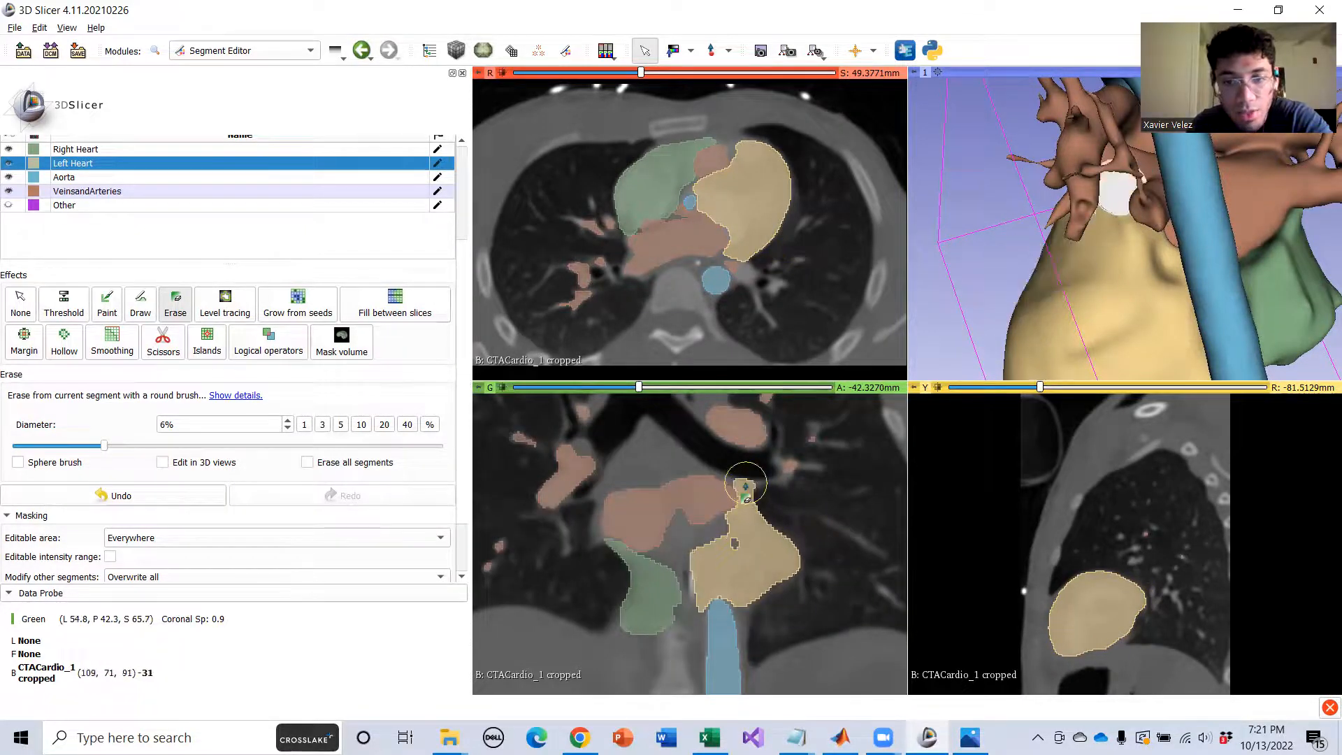
scroll(809, 544, "up", 1)
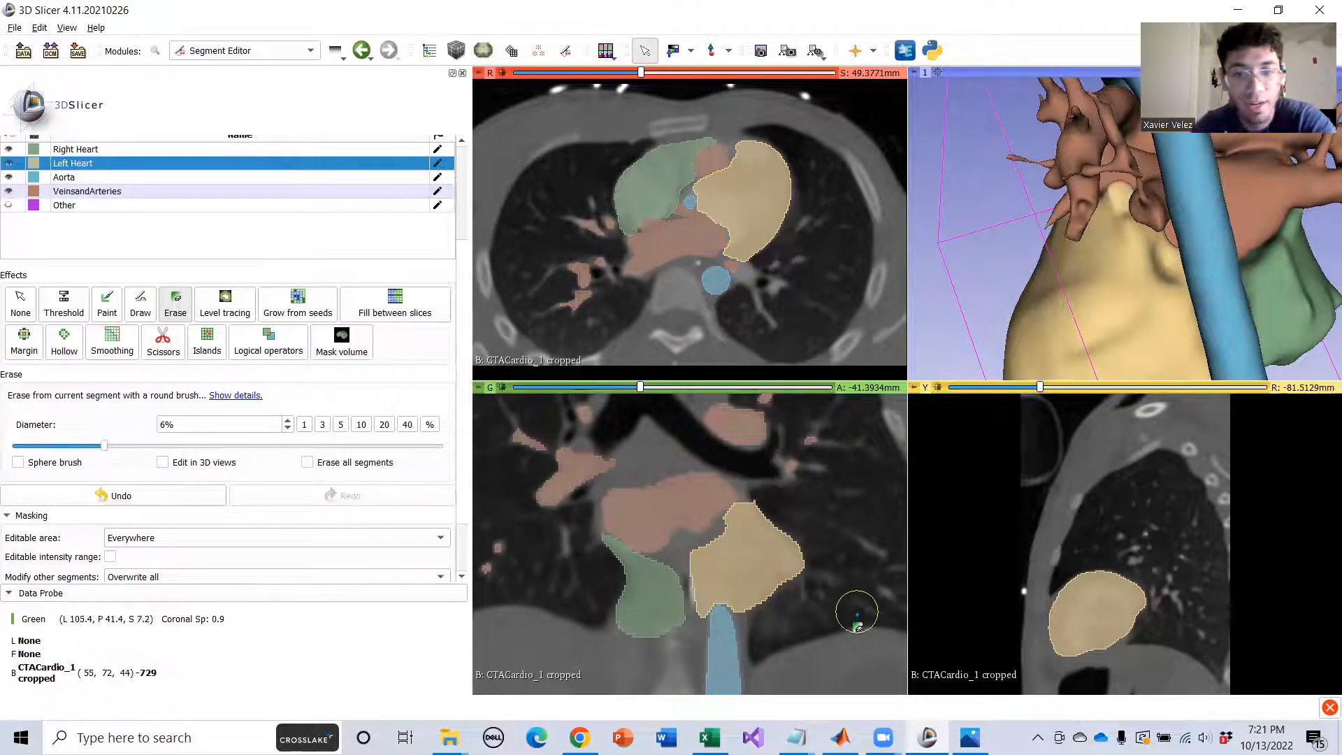
scroll(810, 535, "up", 1)
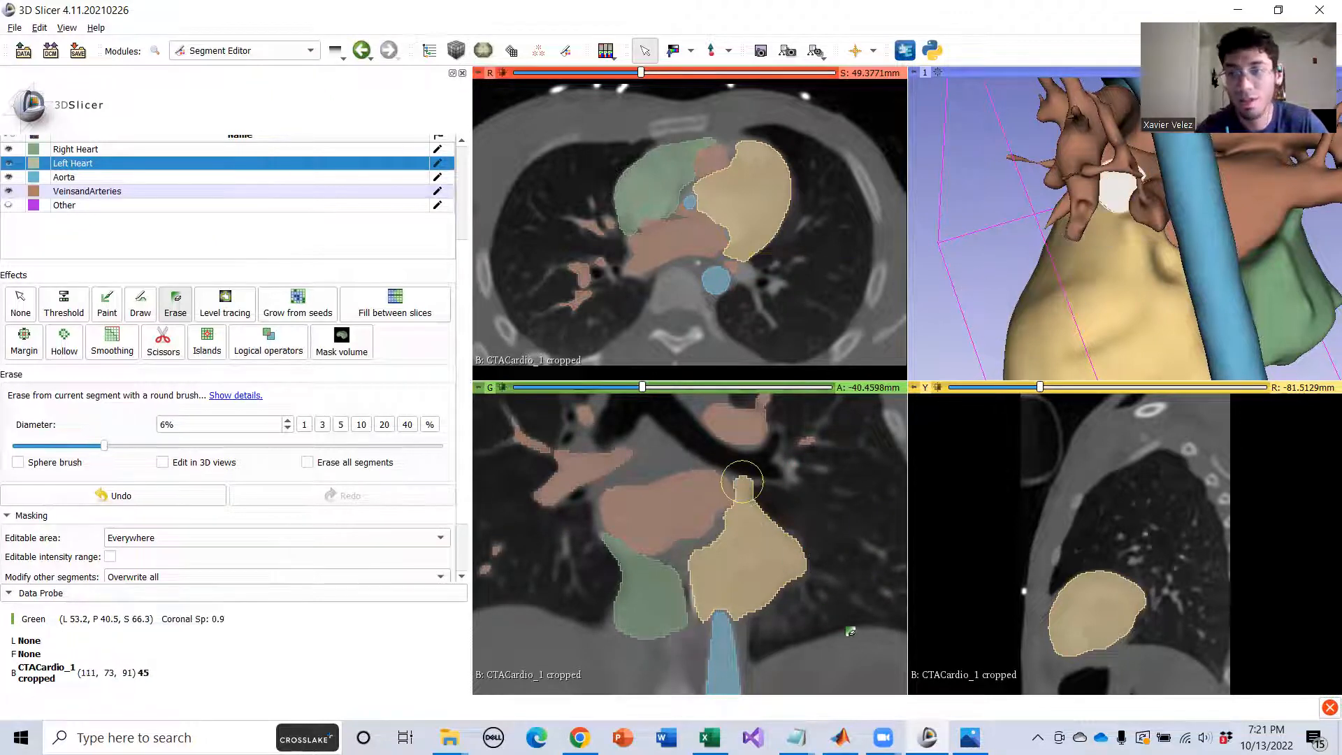
scroll(745, 490, "up", 1)
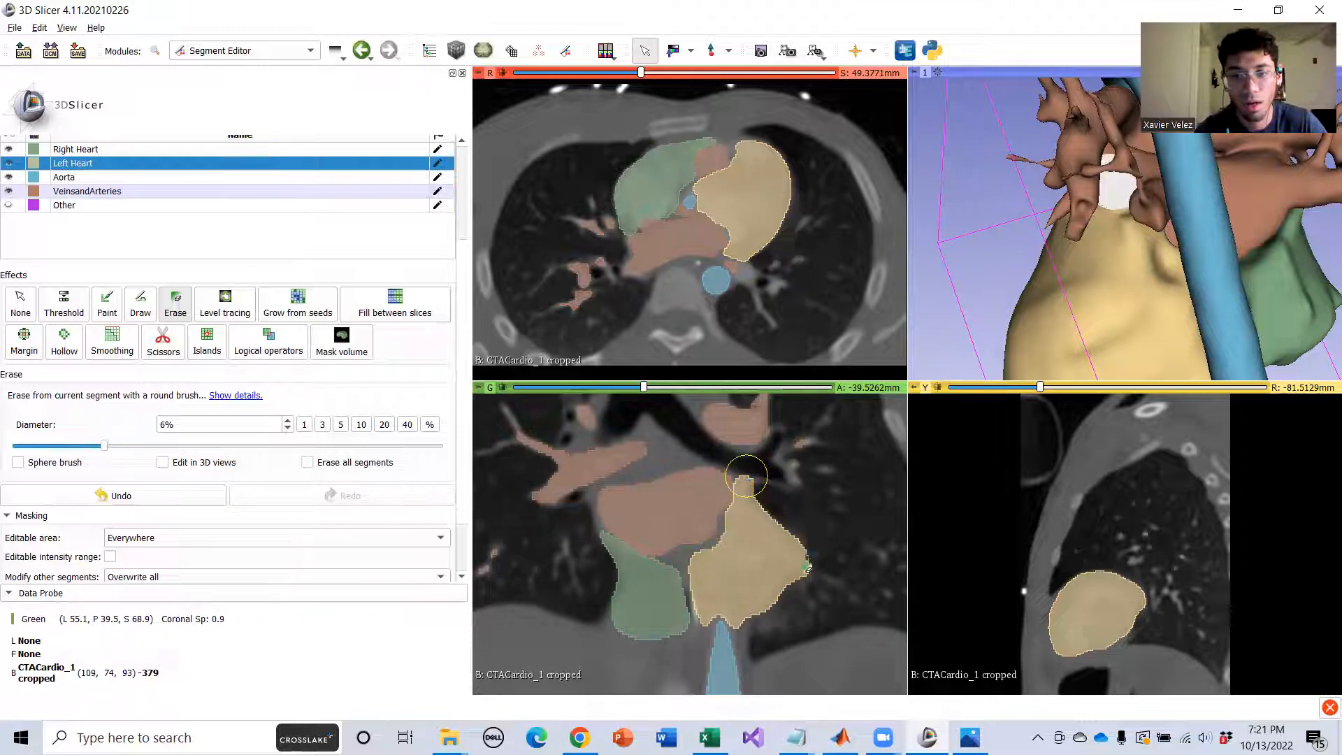
scroll(773, 635, "up", 1)
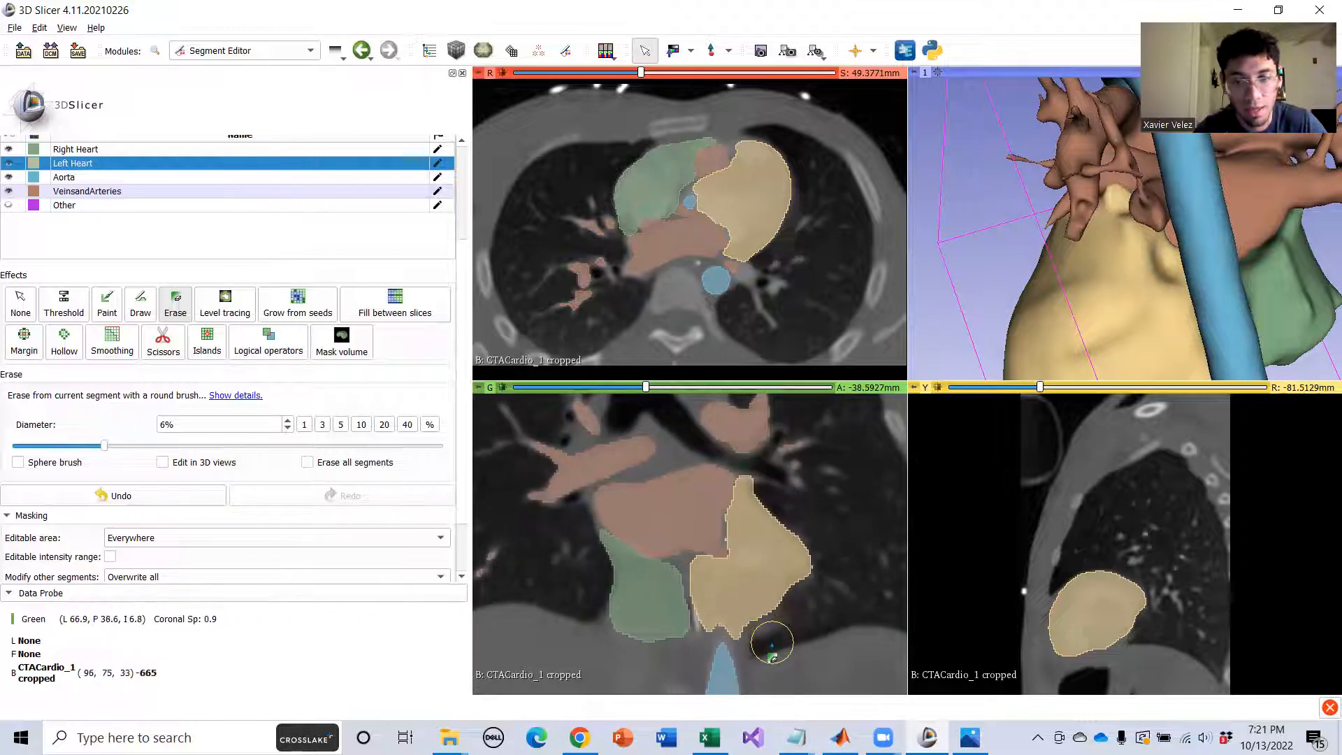
Paint with a 4% brush to fill the notch in the Left Heart above the descending aorta on the -43.3 mm coronal slice.
scroll(772, 642, "down", 4)
scroll(758, 633, "down", 4)
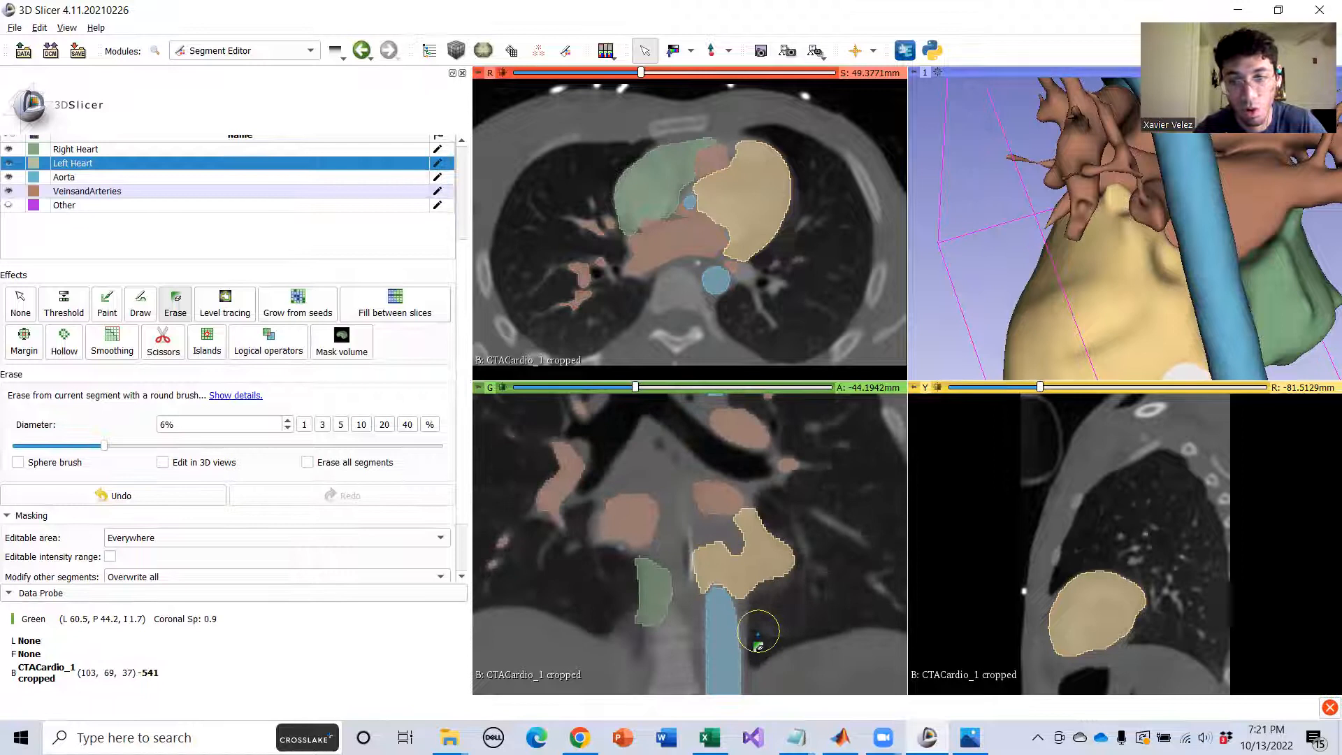
scroll(756, 621, "up", 4)
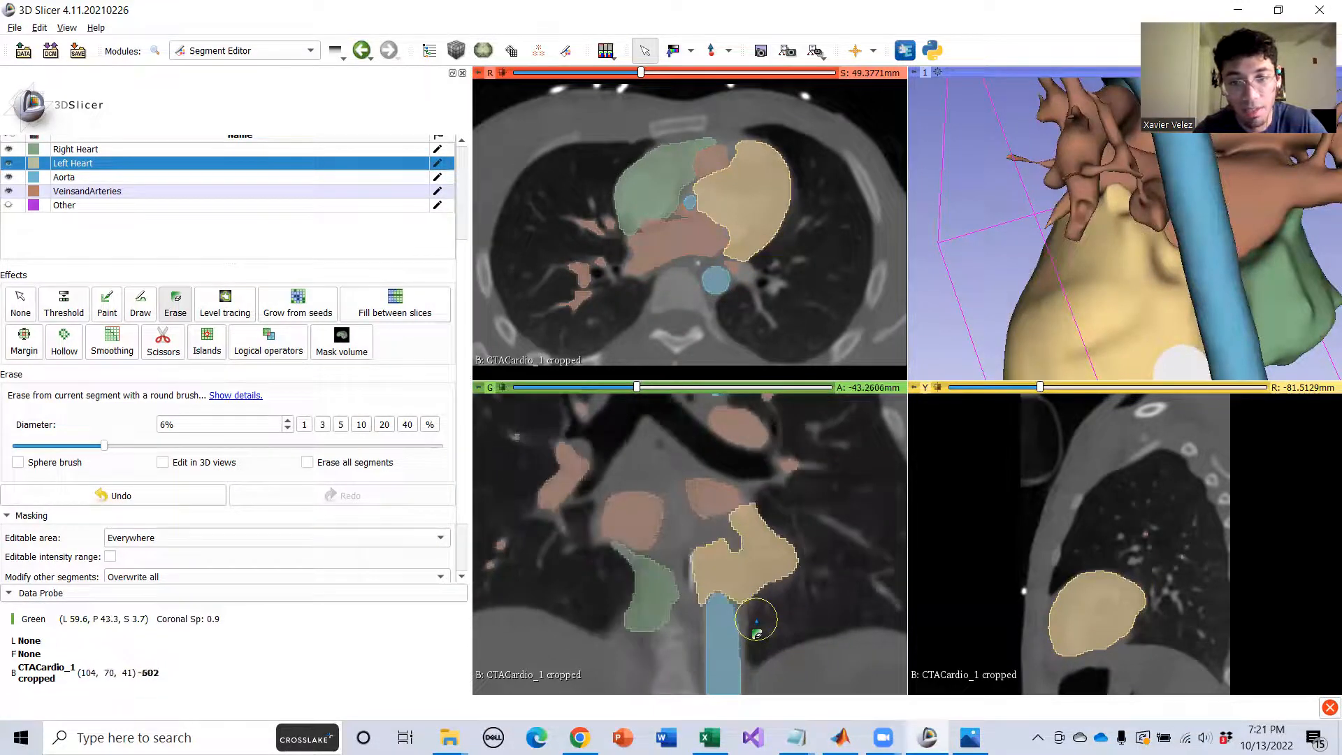
scroll(752, 625, "down", 1)
scroll(752, 626, "up", 1)
scroll(752, 629, "down", 1)
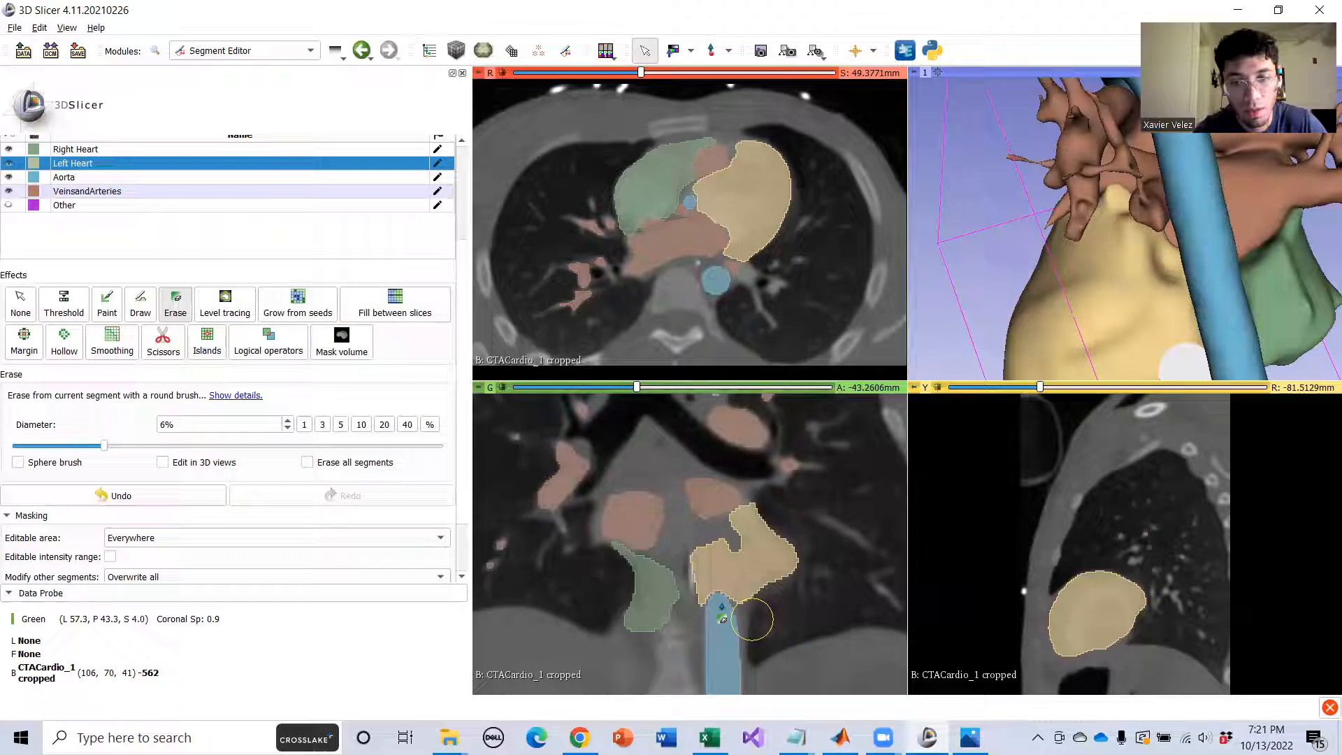
left_click(107, 304)
key("ctrl+z")
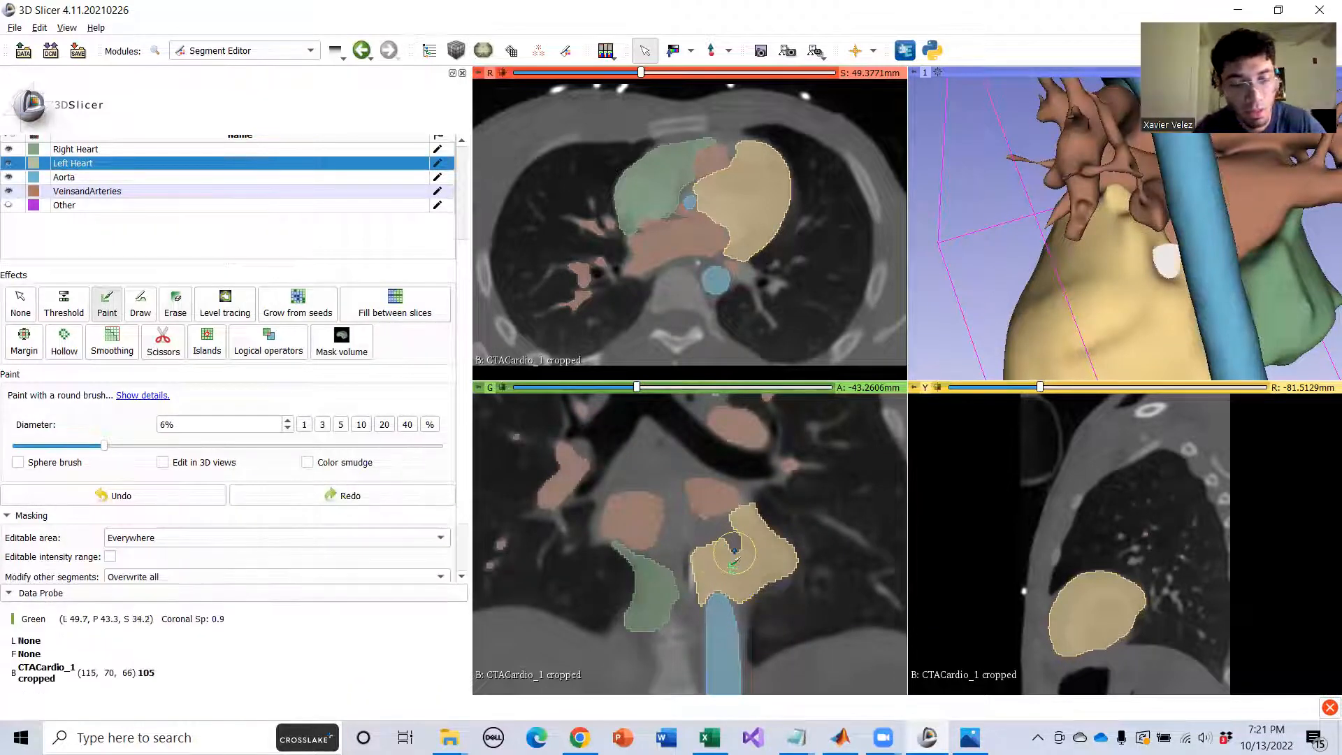
scroll(733, 552, "down", 2, "shift")
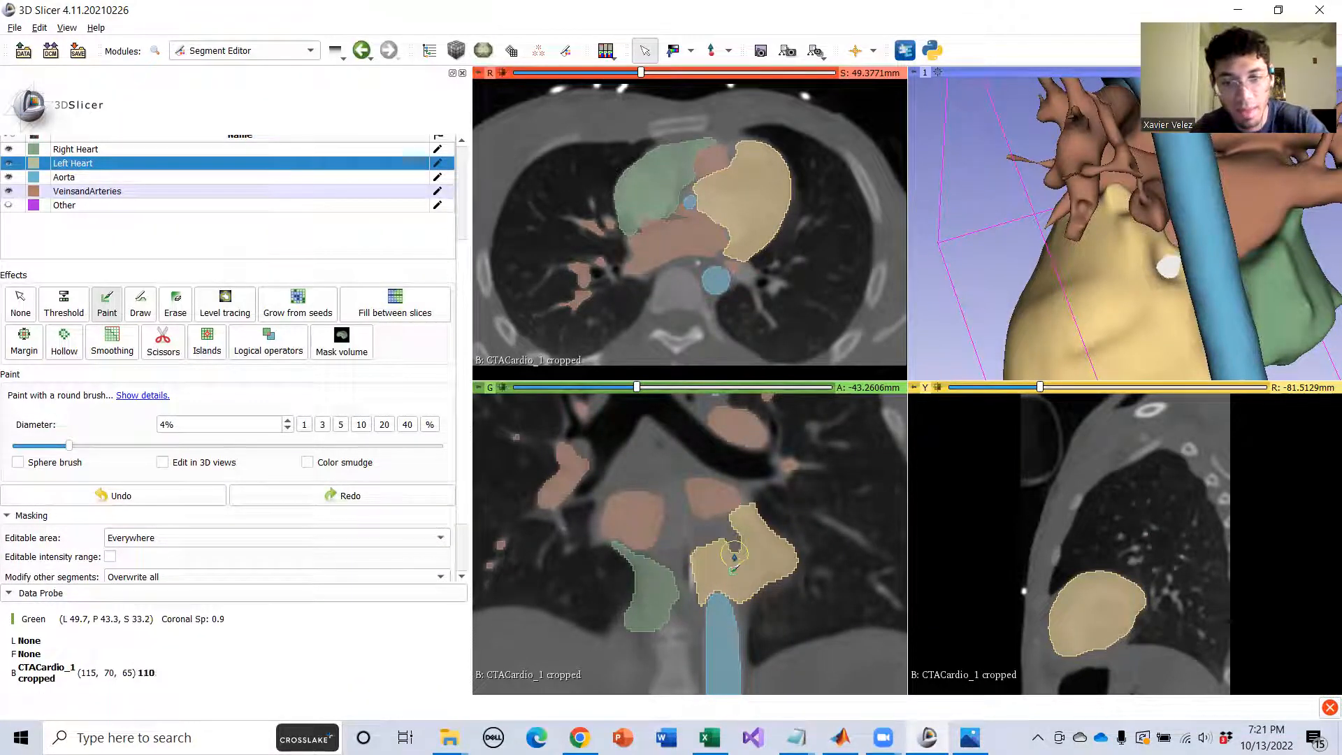
left_click_drag(734, 538, 717, 544)
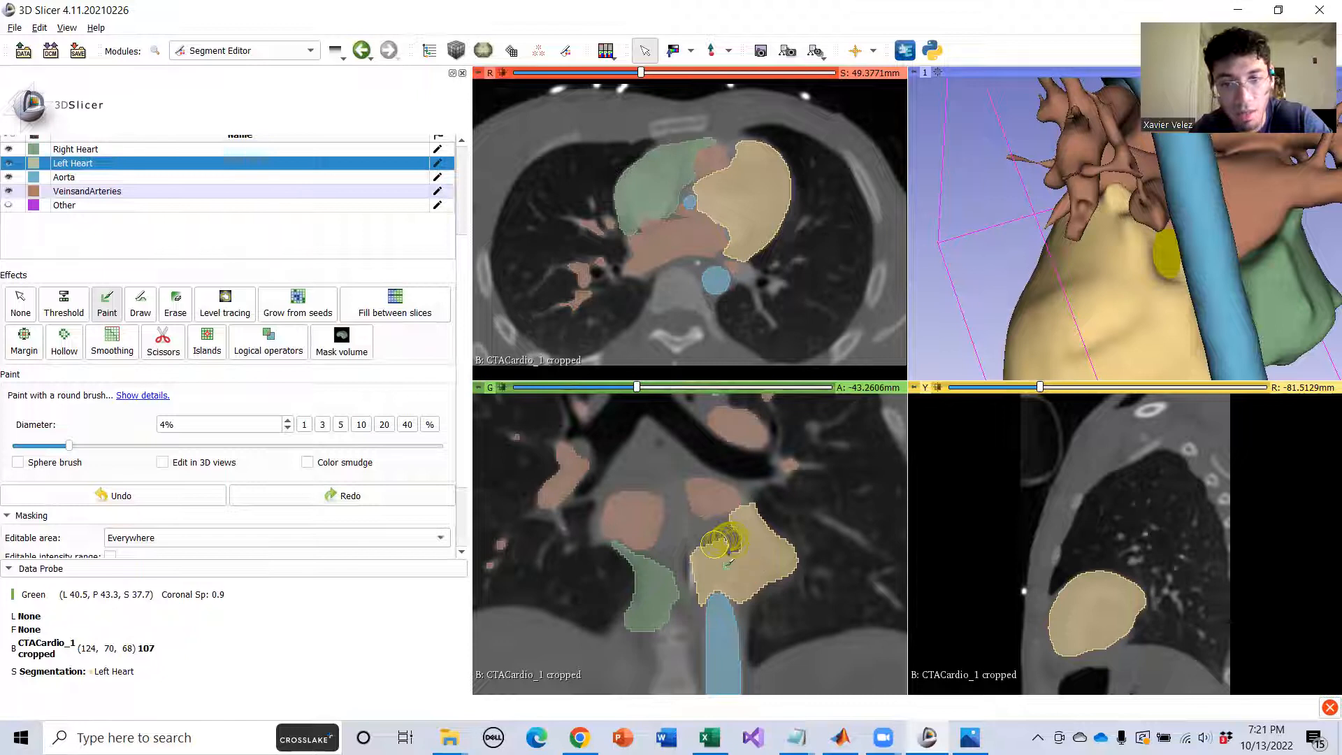
left_click_drag(714, 543, 738, 557)
Fill the Left Heart notch above the descending aorta on the coronal slices at -44.2 and -45.1 mm.
scroll(738, 557, "up", 1)
scroll(731, 542, "down", 2)
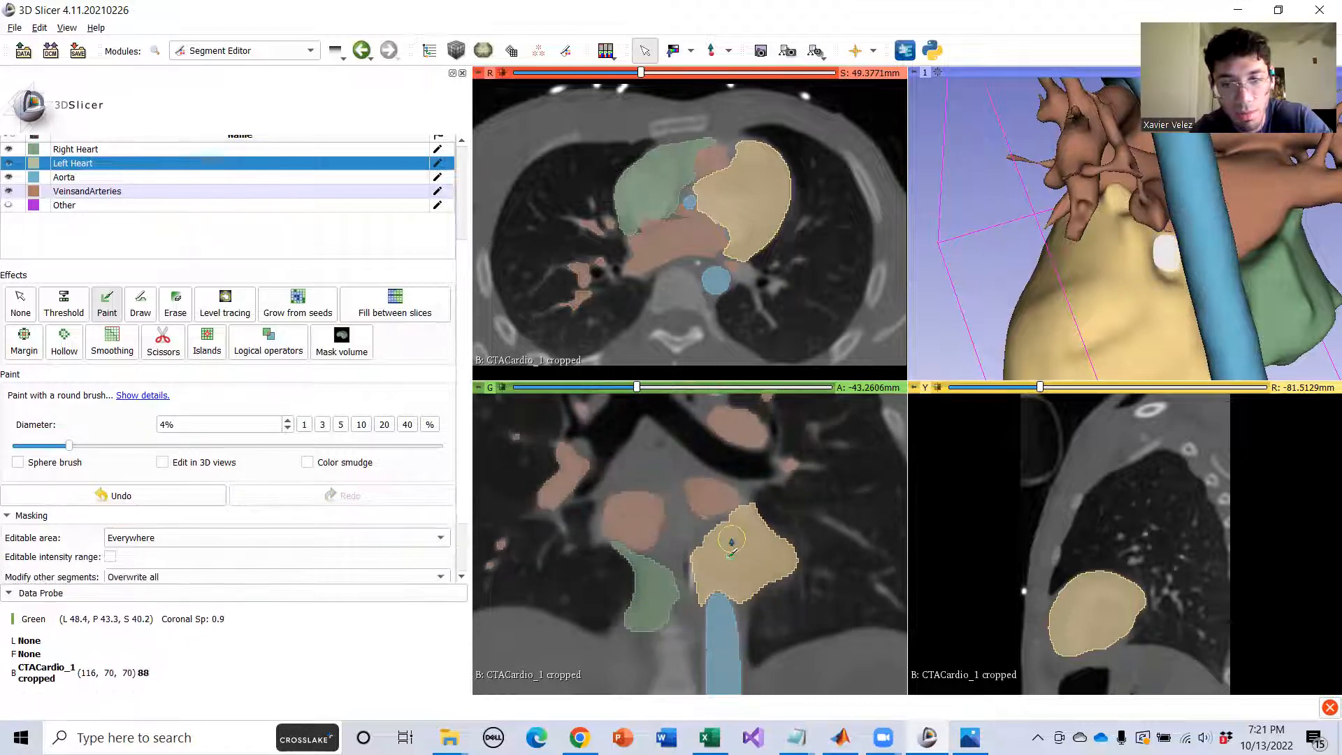
left_click_drag(739, 554, 735, 544)
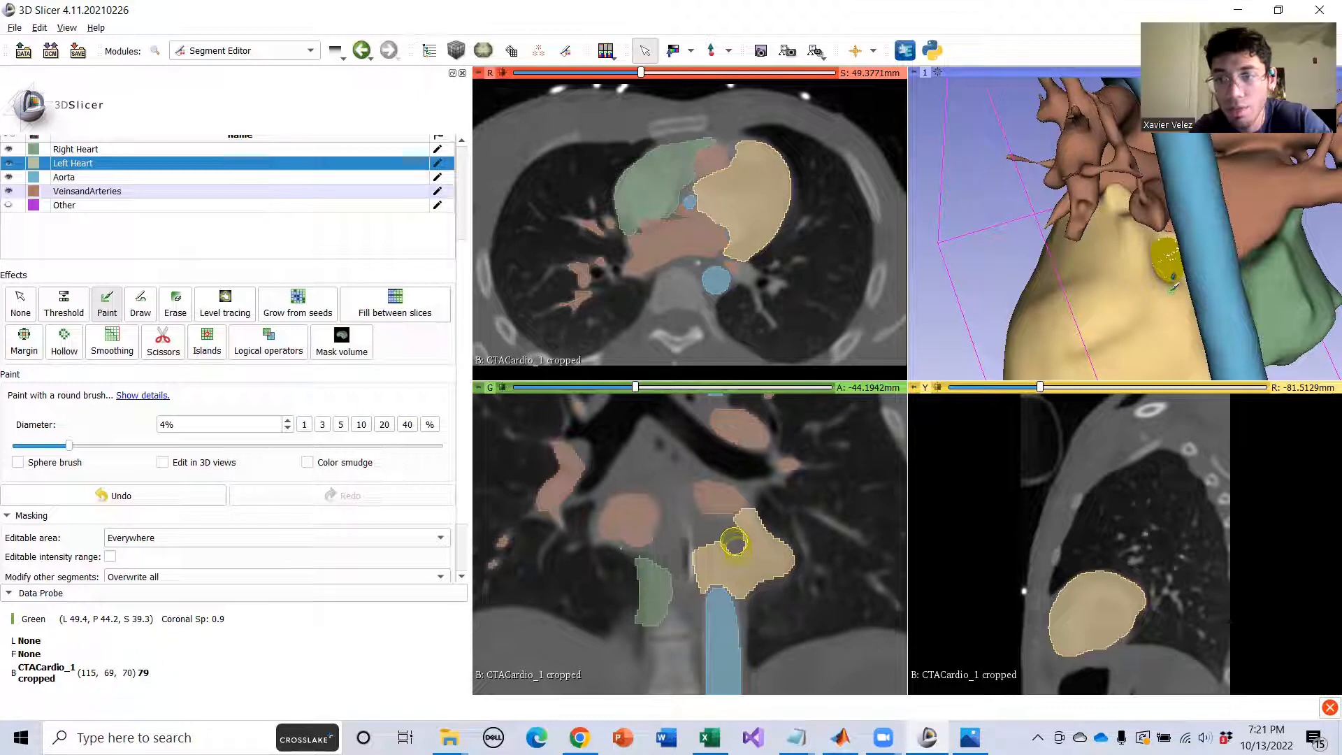
left_click_drag(1152, 277, 1187, 271)
scroll(731, 549, "down", 1)
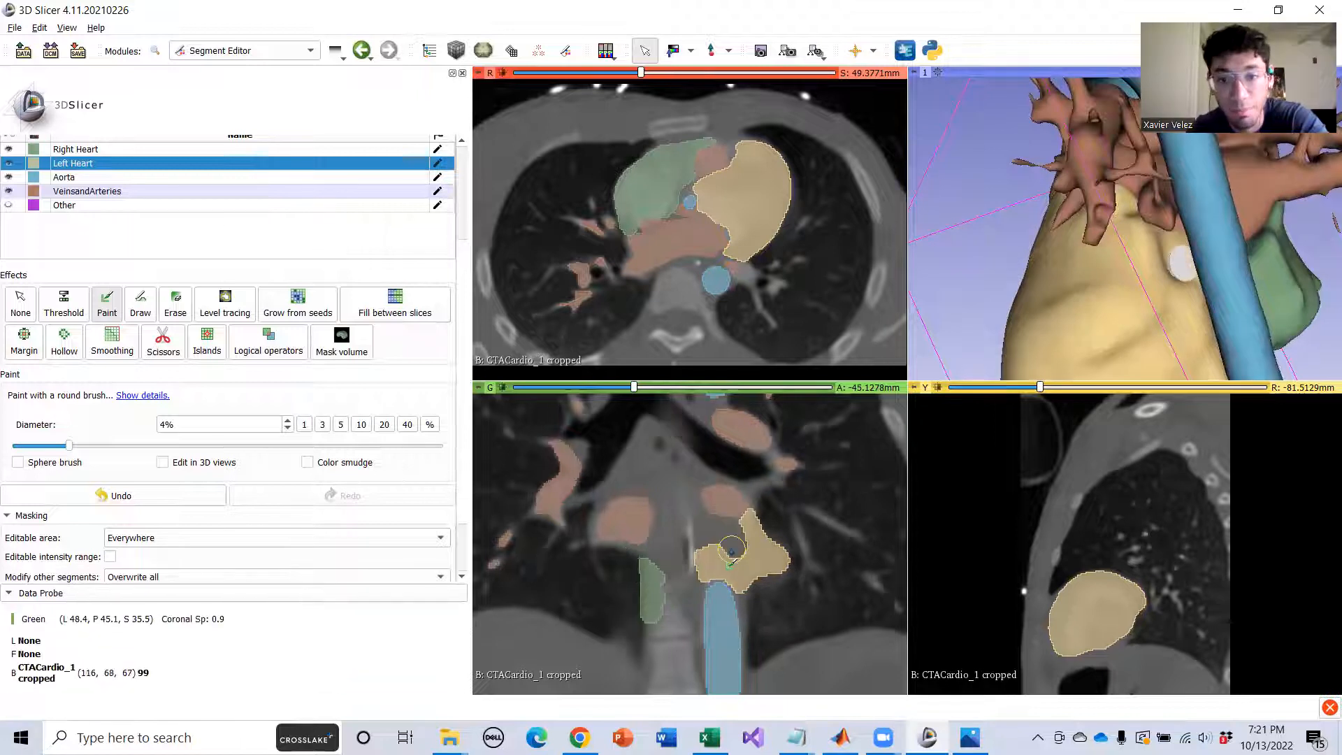
left_click_drag(733, 551, 730, 544)
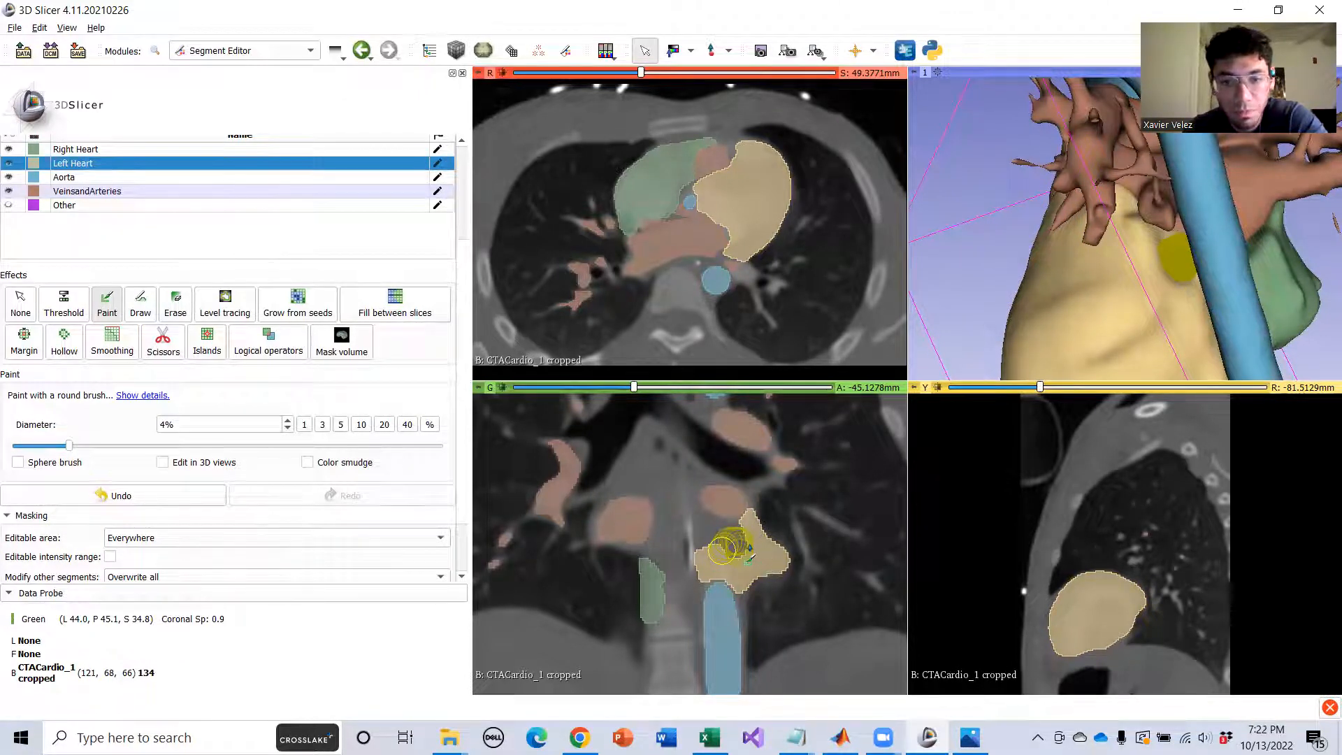
Reduce the brush to 3% and fill the gap in the Left Heart's upper edge on the -46.1 mm coronal slice.
scroll(744, 556, "down", 1)
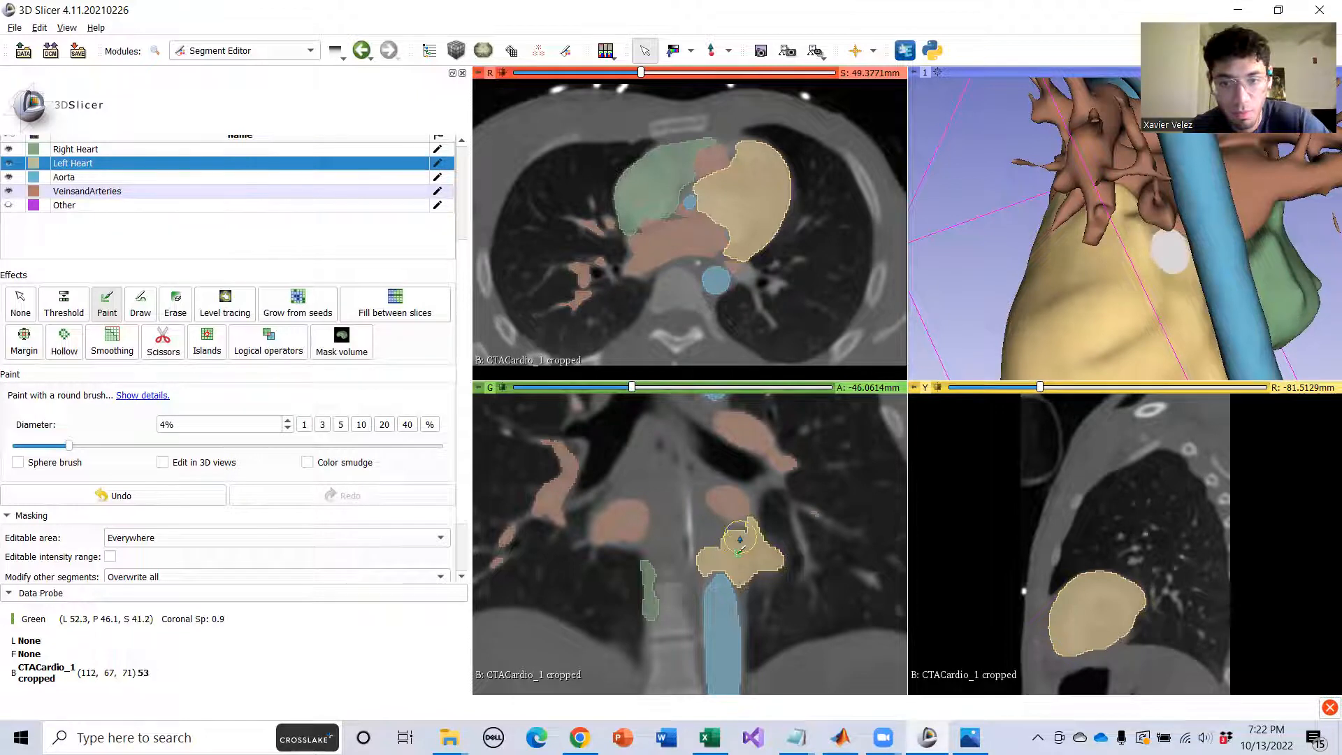
scroll(735, 543, "down", 1, "shift")
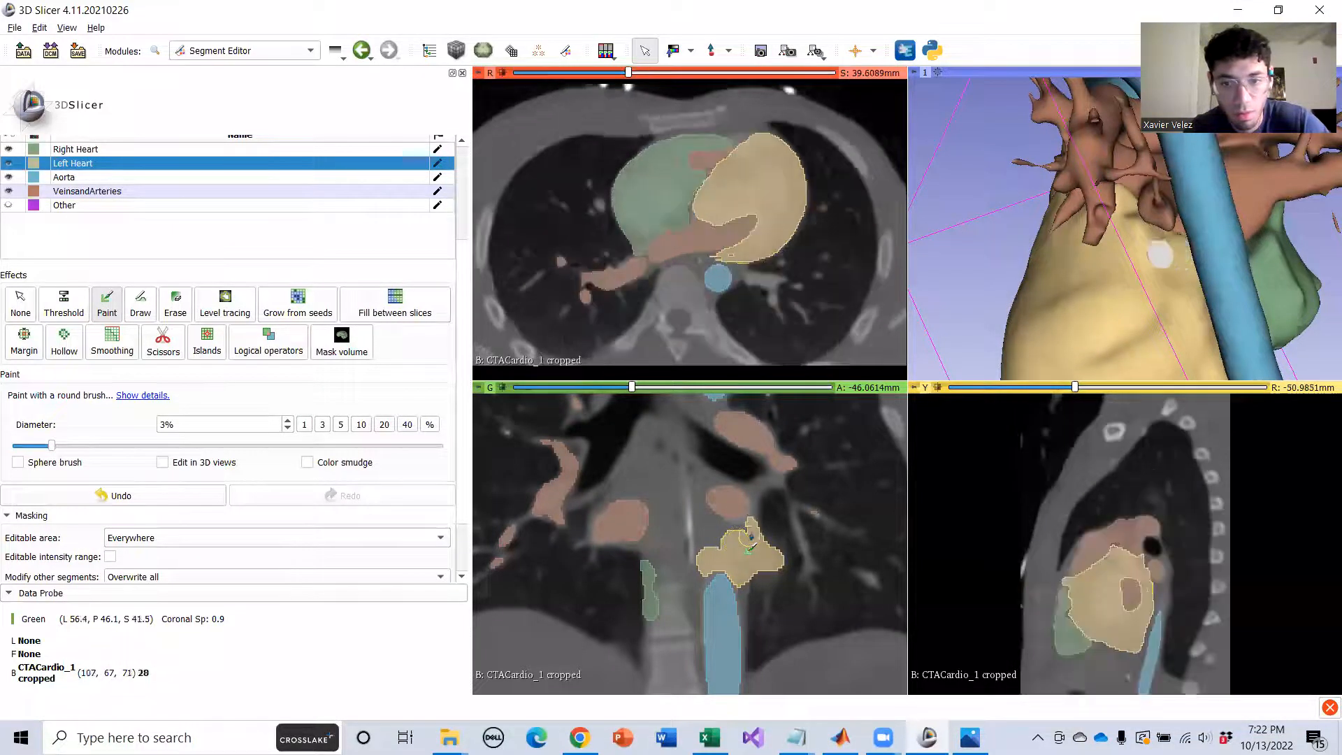
left_click_drag(748, 534, 720, 548)
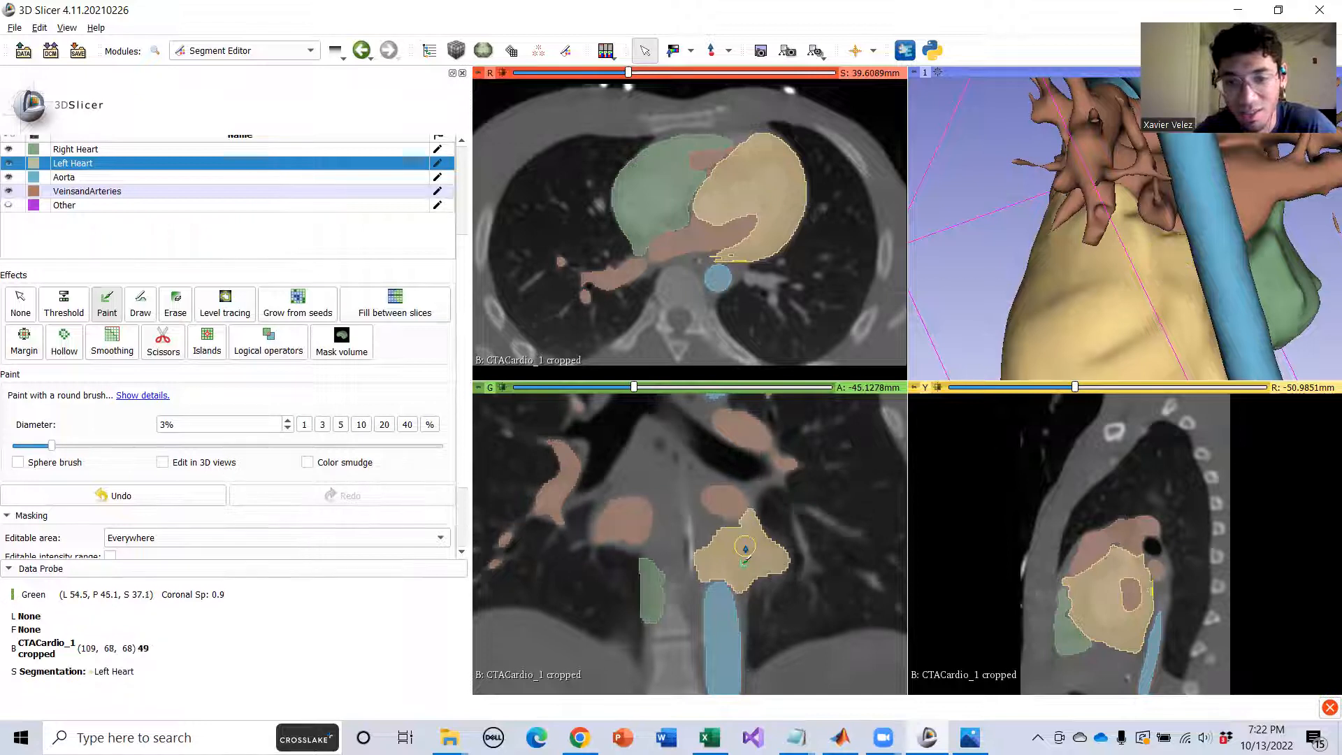
scroll(744, 549, "down", 1)
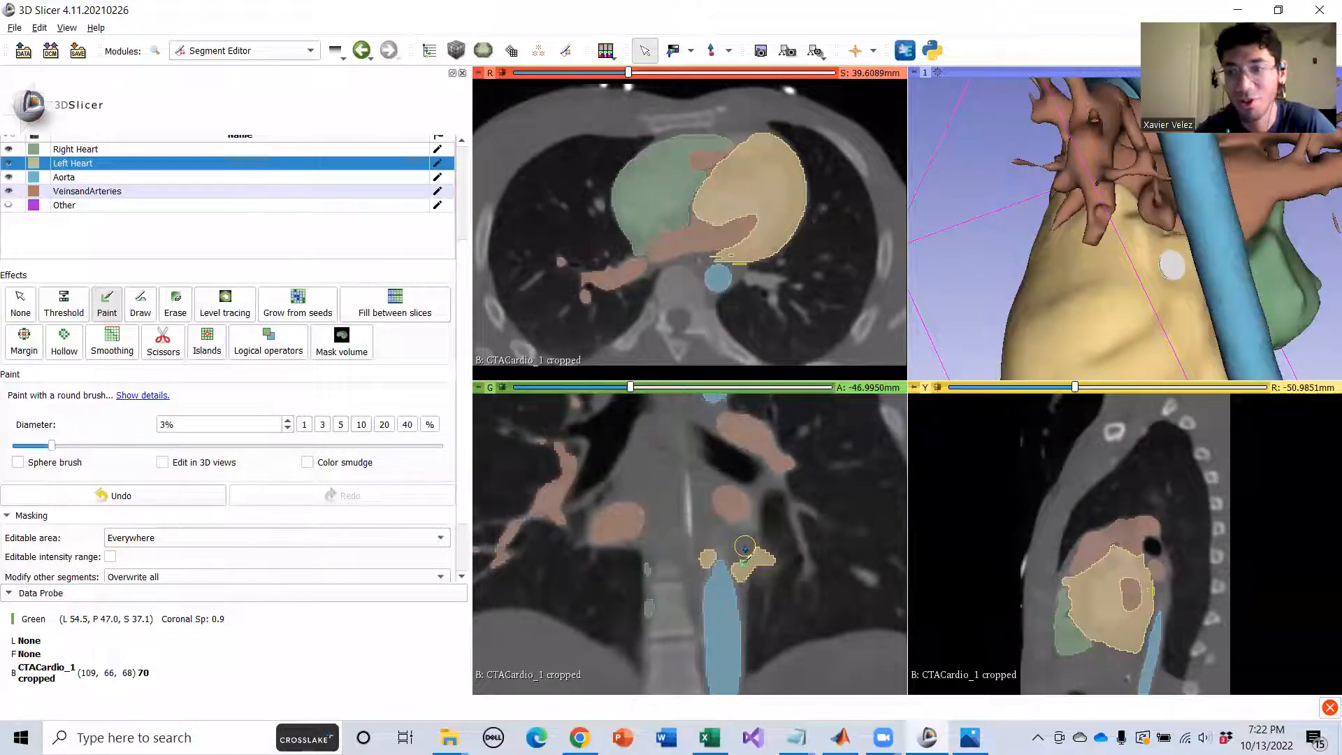
scroll(745, 549, "up", 1)
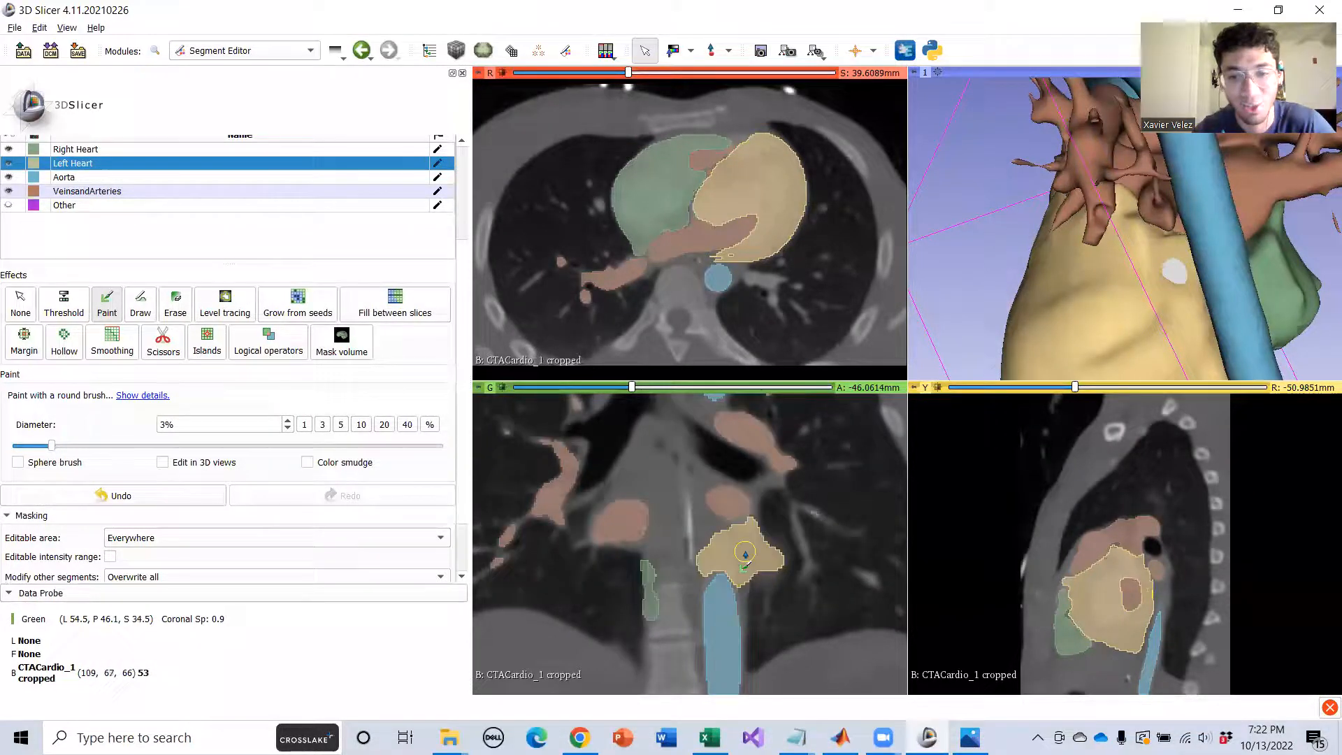
Check the repaired back of the Left Heart on the coronal slices from about -46 to -37 mm and in 3D.
scroll(745, 554, "up", 4)
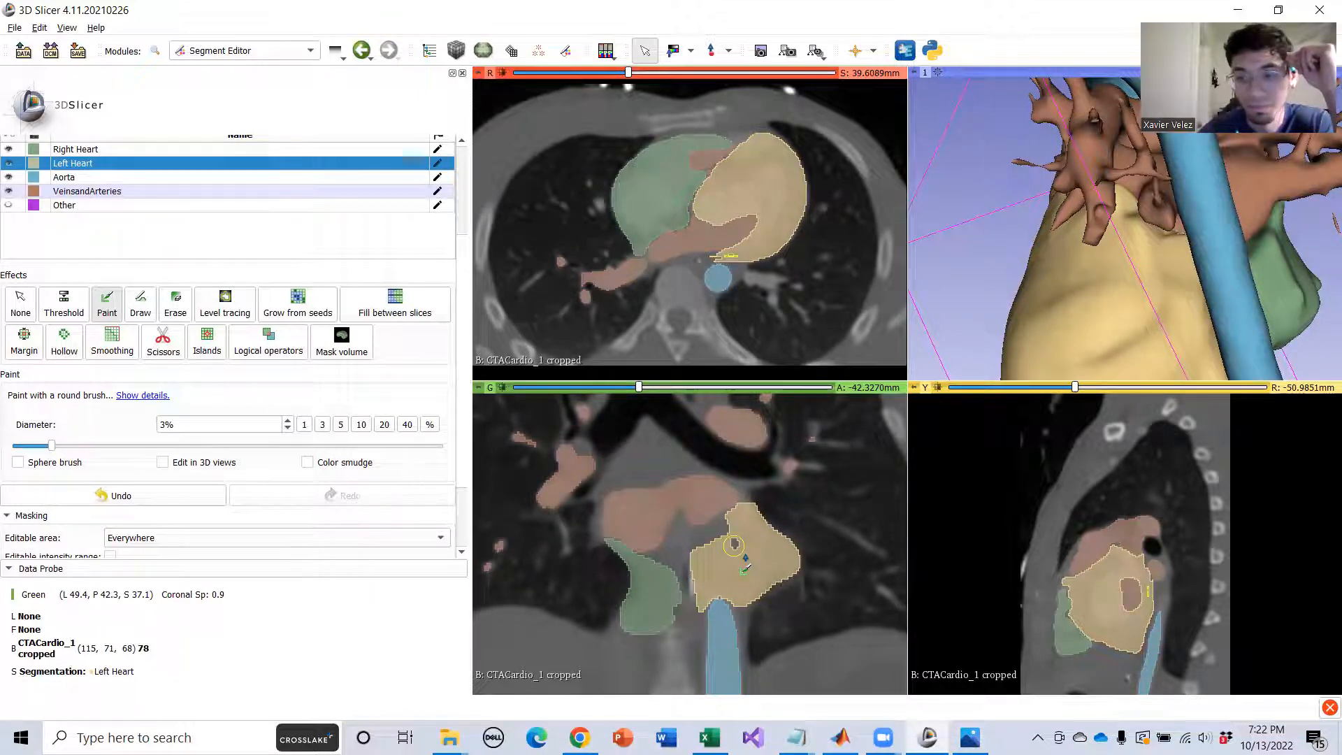
scroll(746, 582, "up", 7)
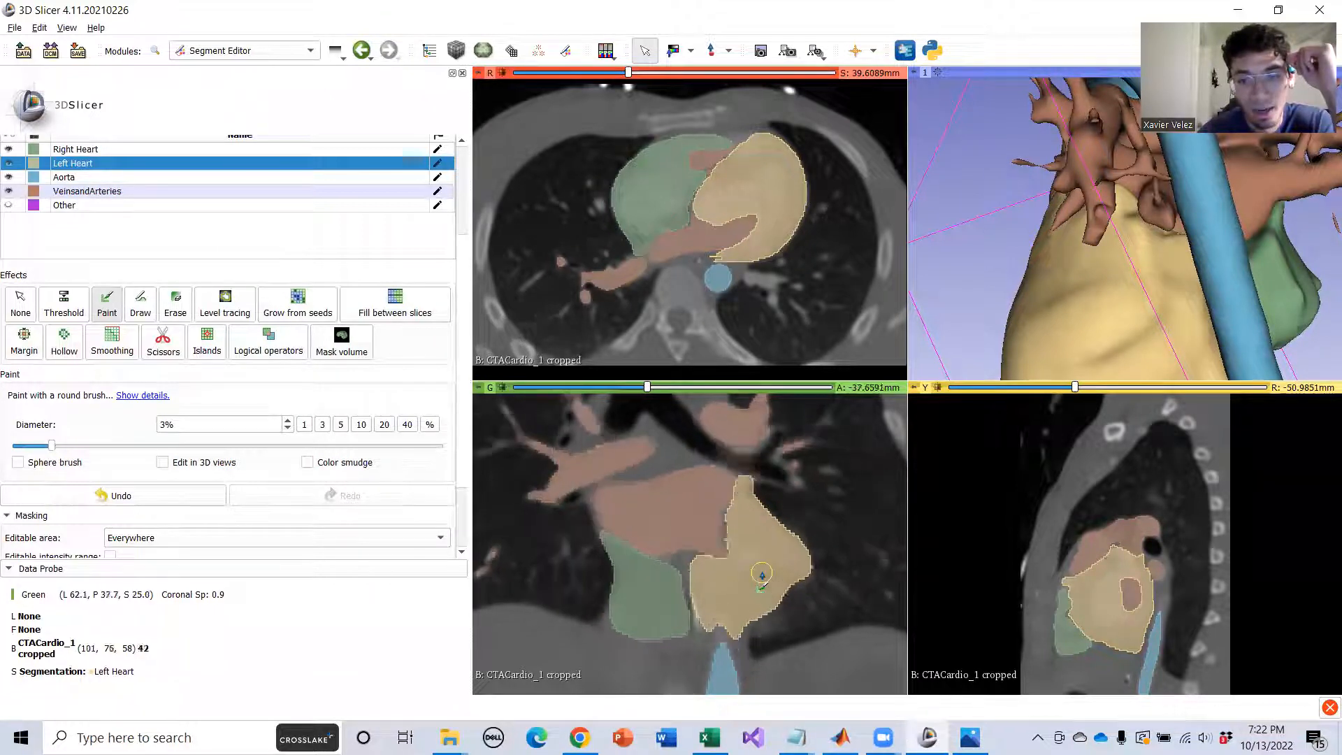
scroll(761, 572, "down", 1)
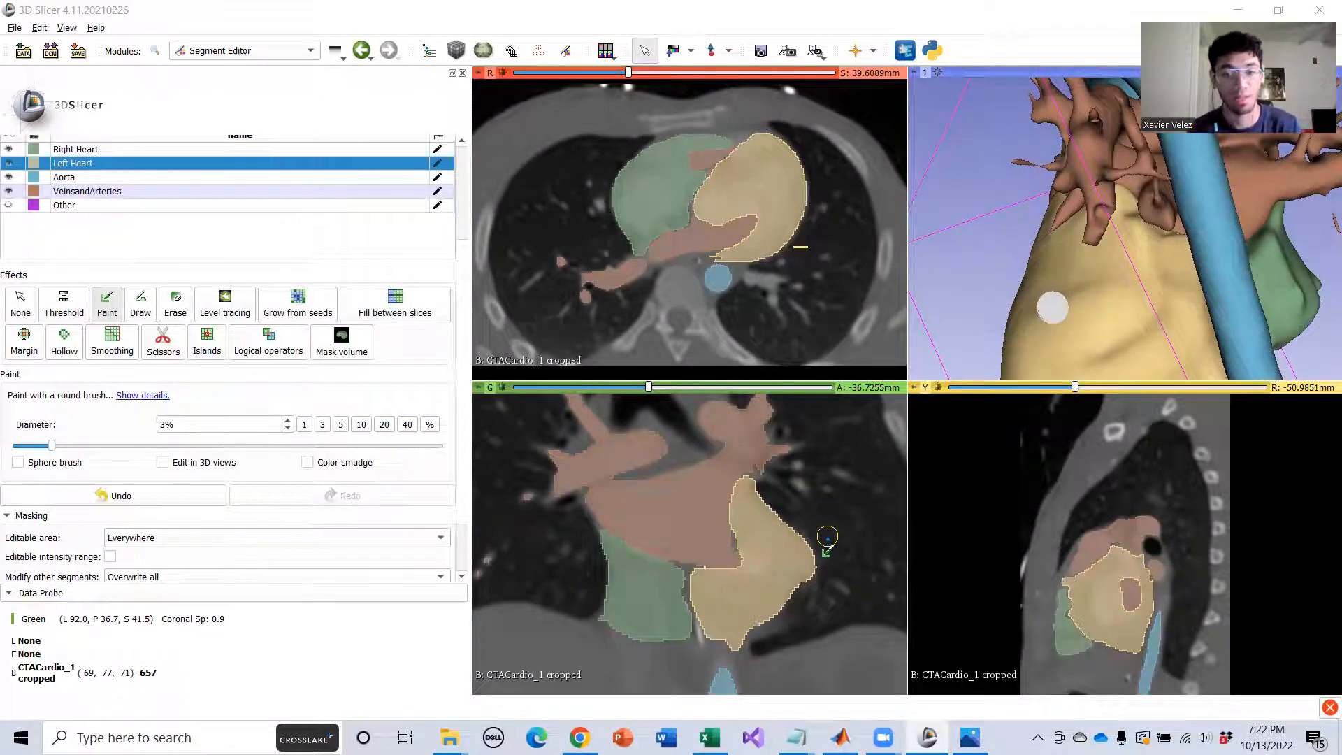
scroll(754, 602, "down", 2)
scroll(756, 604, "down", 4)
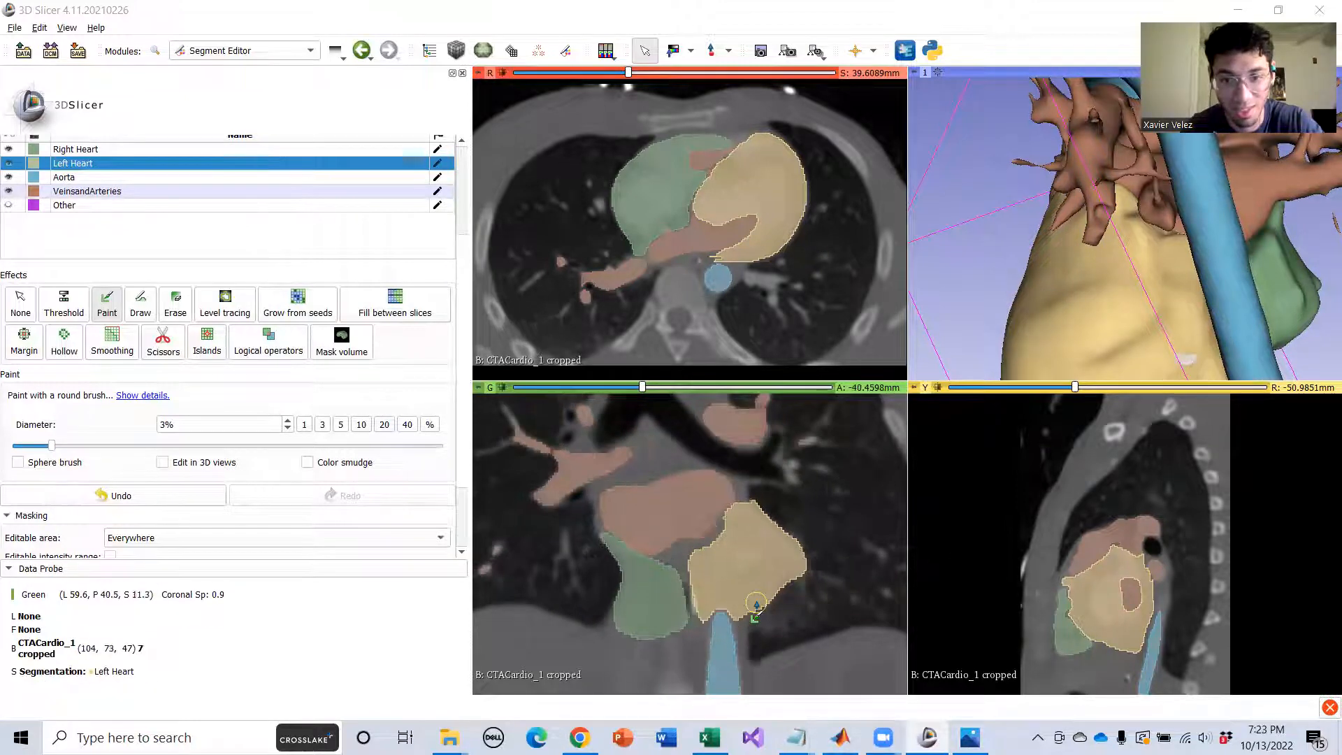
scroll(761, 594, "down", 4)
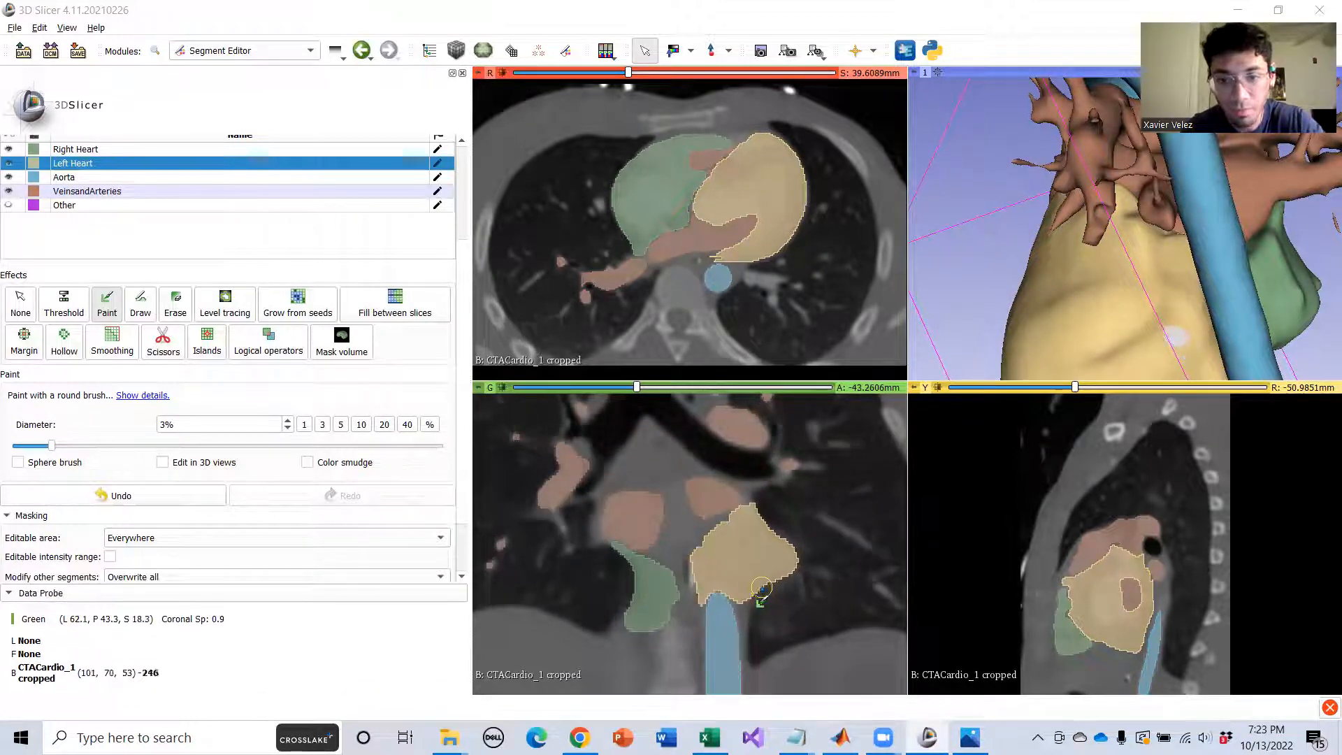
scroll(1055, 280, "down", 4)
mouse_move(1062, 244)
left_mouse_down()
mouse_move(1160, 280)
mouse_move(1308, 258)
mouse_move(1142, 268)
mouse_move(1075, 257)
left_mouse_up()
scroll(1115, 266, "up", 4)
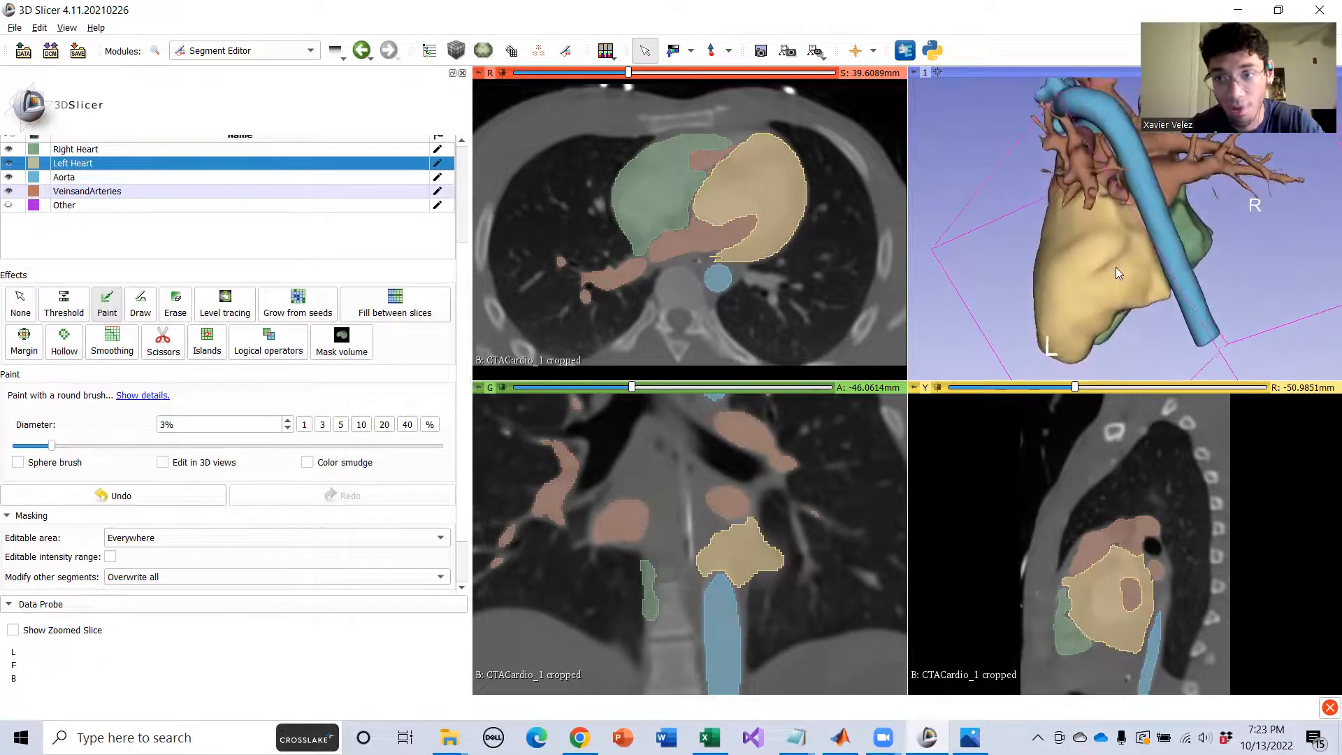
scroll(720, 592, "up", 6)
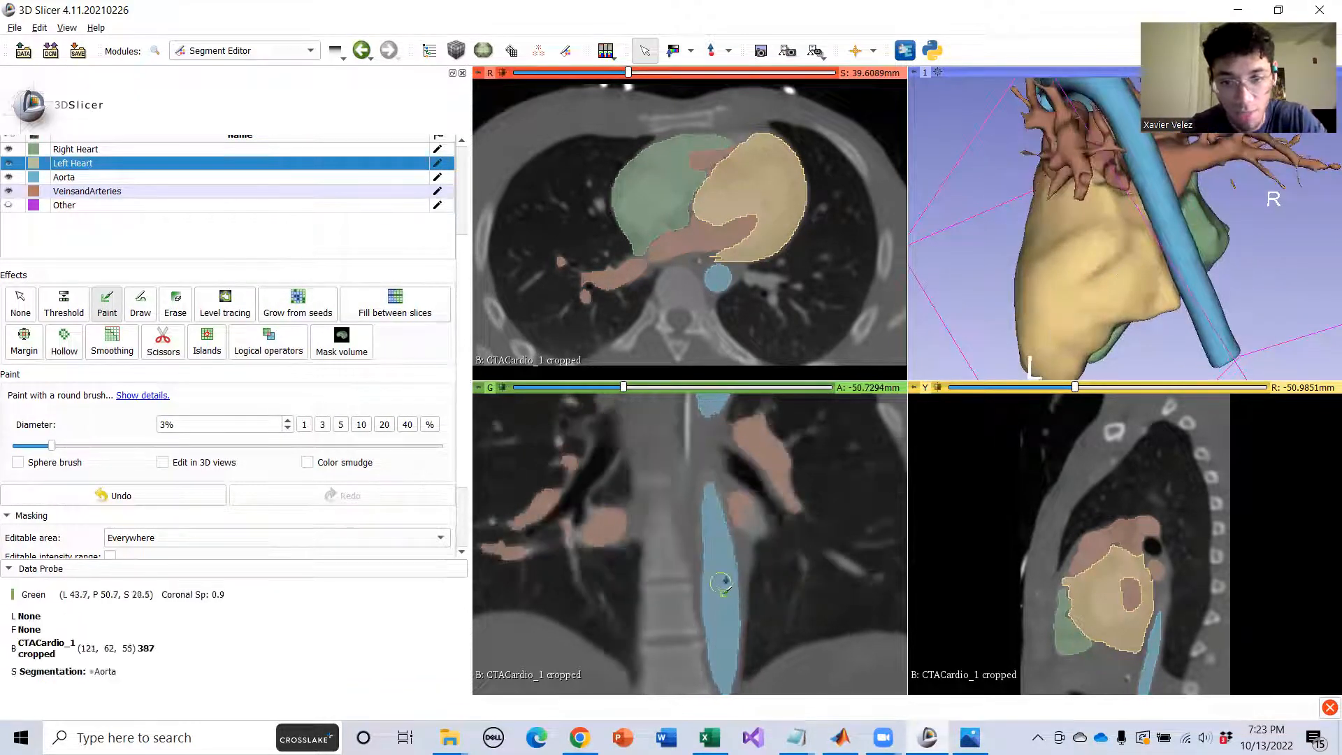
Examine the Left Heart and its lower border with the Right Heart on coronal slices from about -40 to -17 mm and in 3D.
scroll(745, 574, "up", 3)
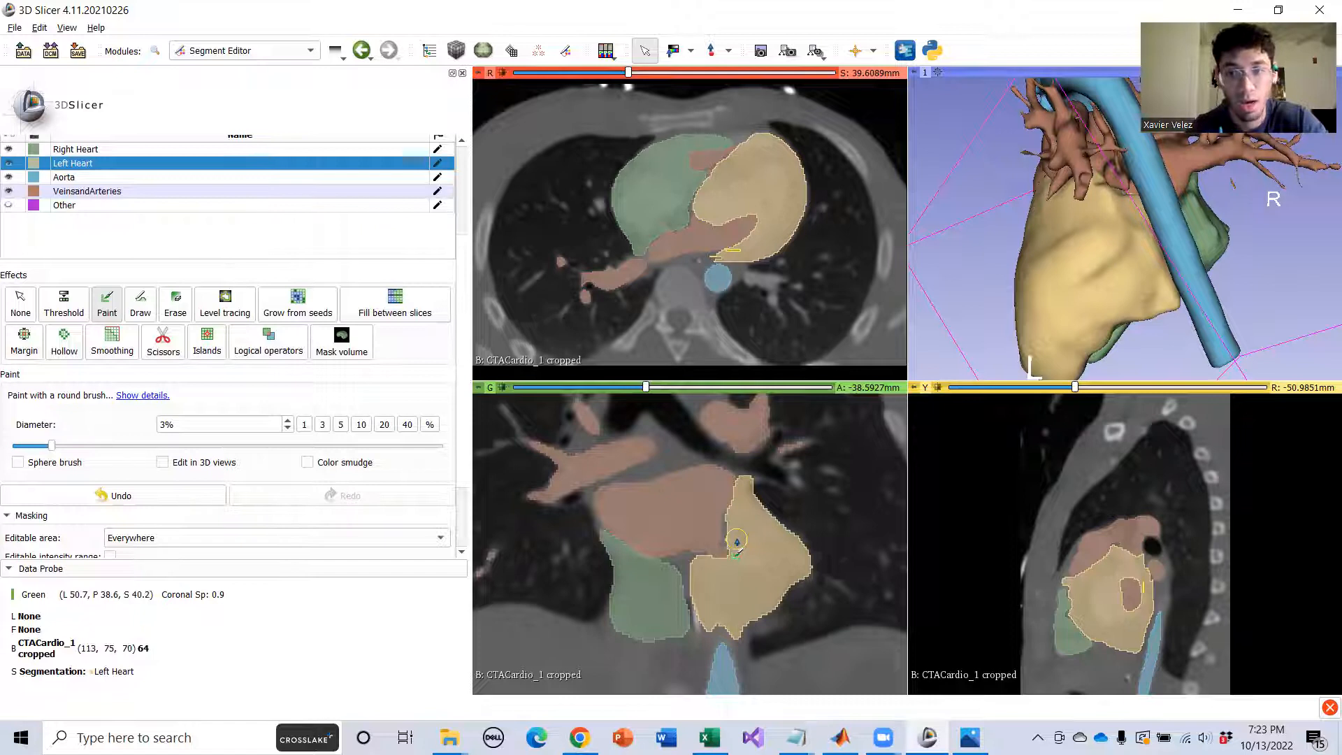
scroll(755, 533, "down", 1)
scroll(754, 534, "up", 3)
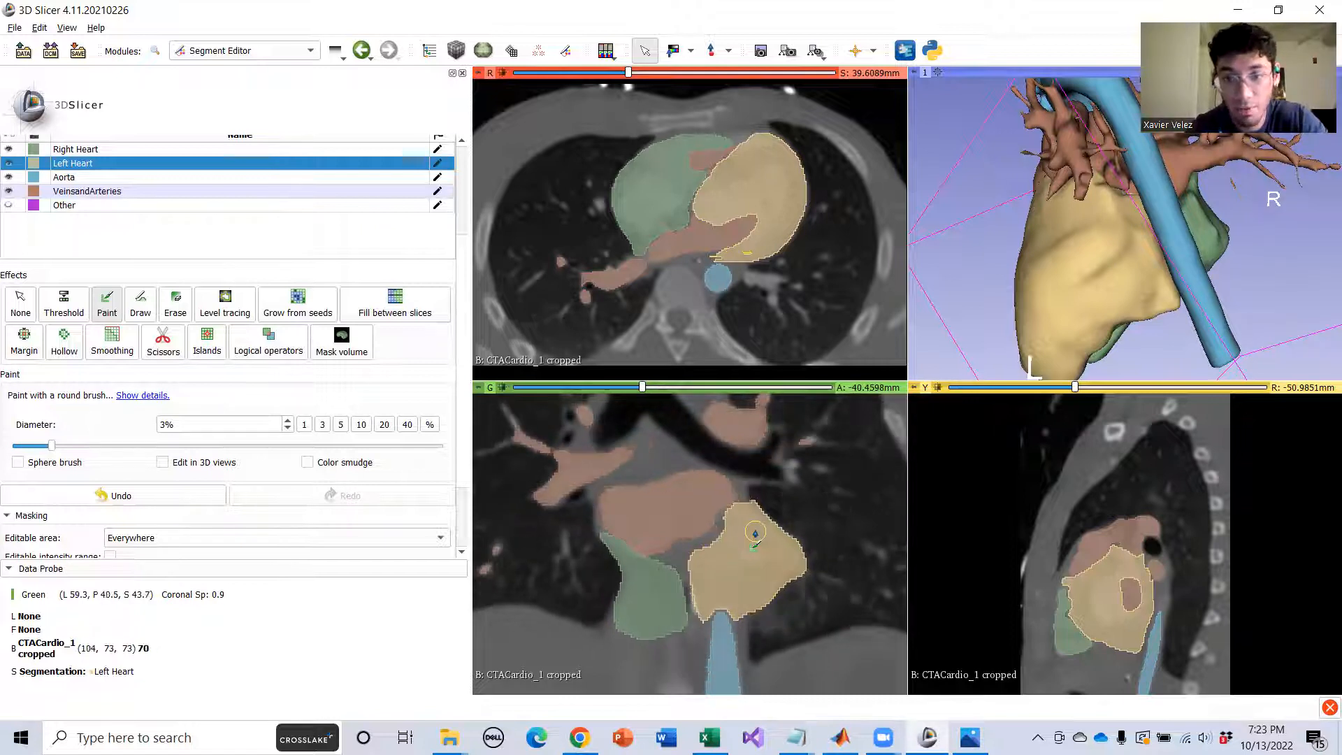
scroll(752, 543, "up", 6)
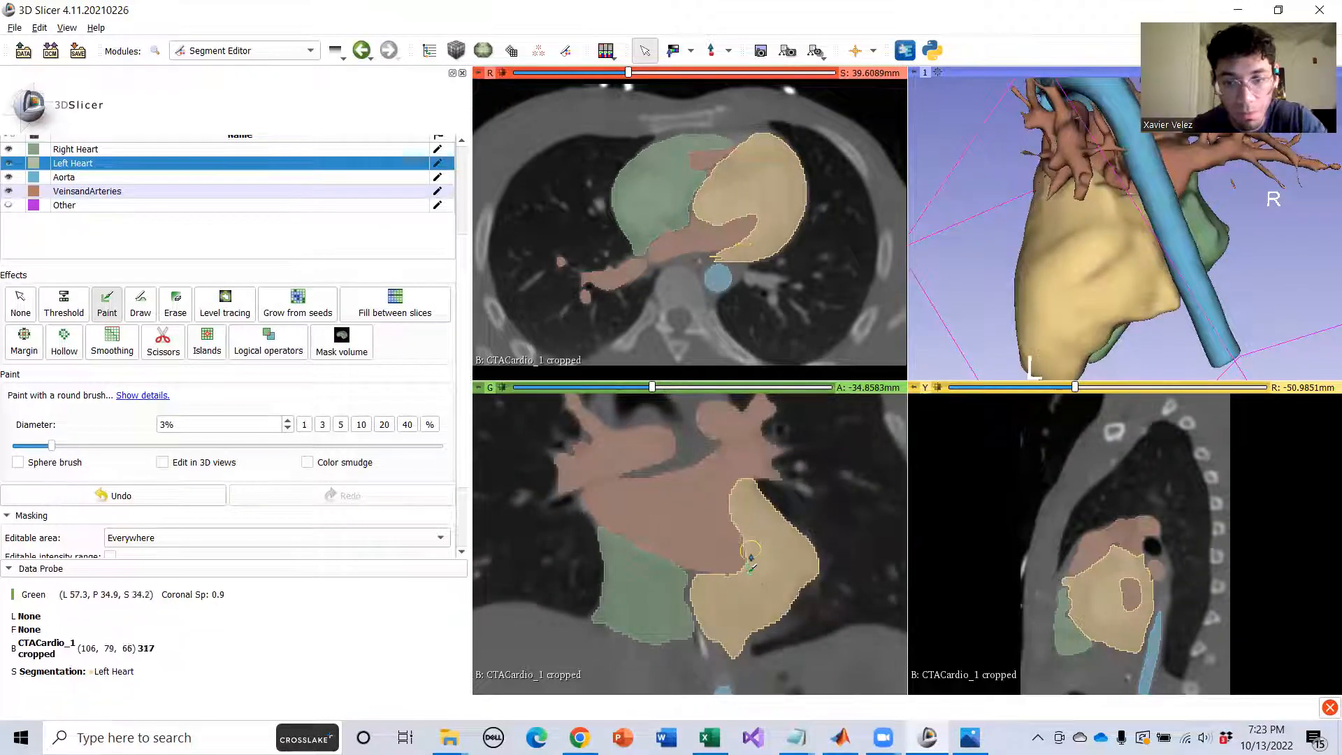
scroll(764, 590, "up", 11)
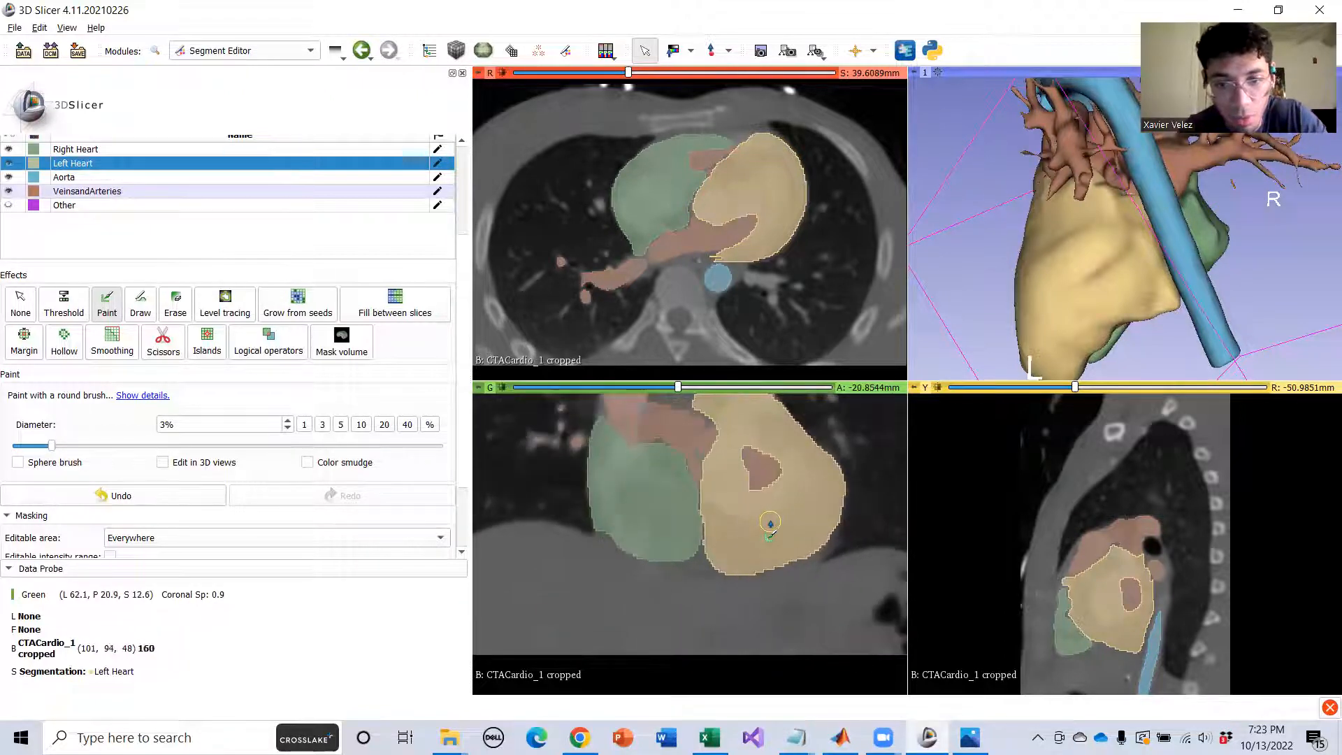
scroll(771, 533, "up", 4)
left_click_drag(988, 314, 1082, 186)
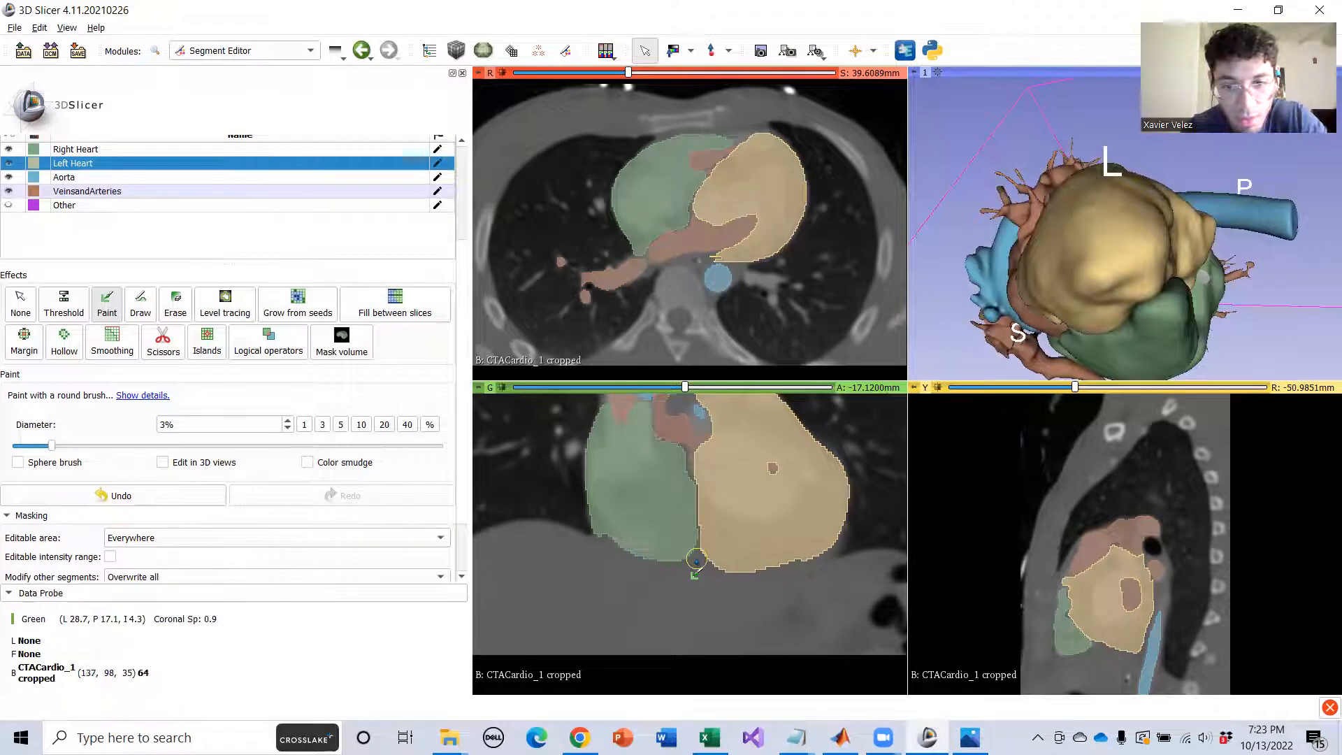
scroll(696, 560, "down", 2)
scroll(698, 560, "down", 16)
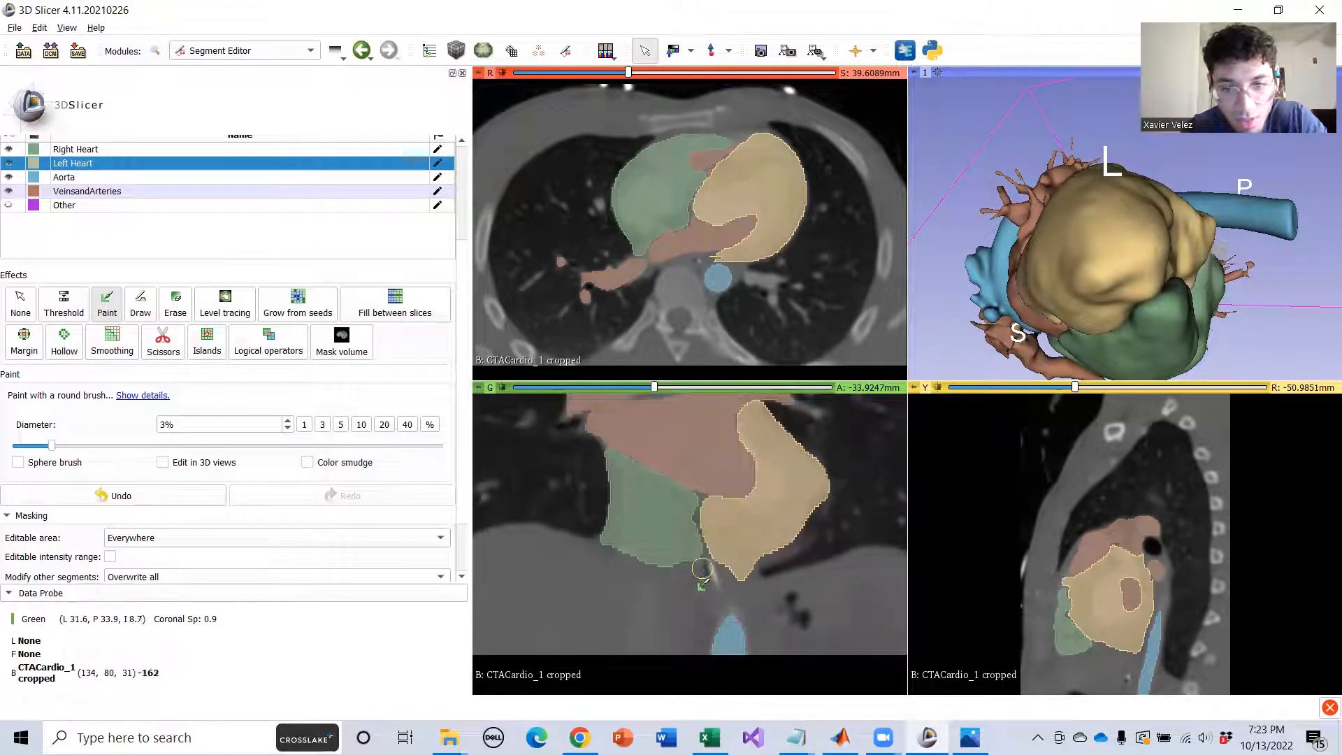
scroll(704, 565, "up", 7)
scroll(705, 564, "up", 6)
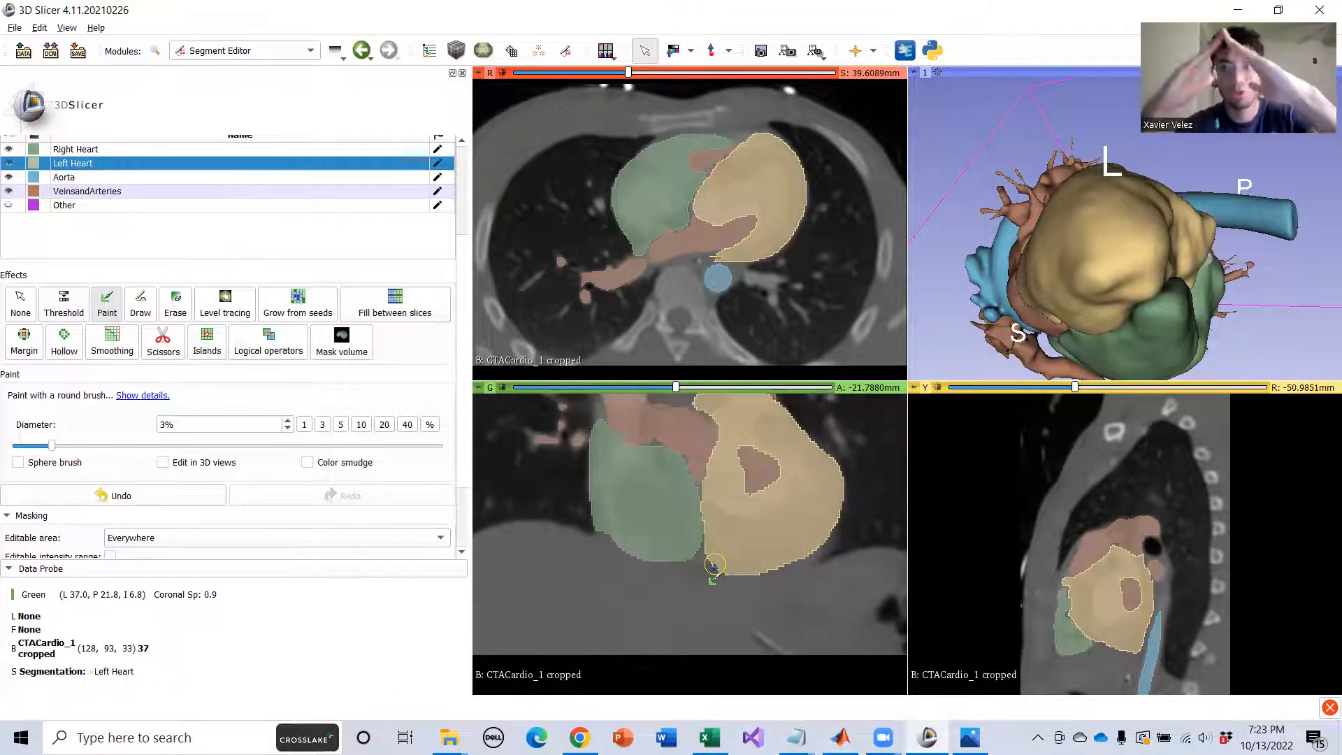
Examine the lower border between the Right Heart and Left Heart on the coronal slices from about -22 to 4 mm.
scroll(694, 564, "up", 18)
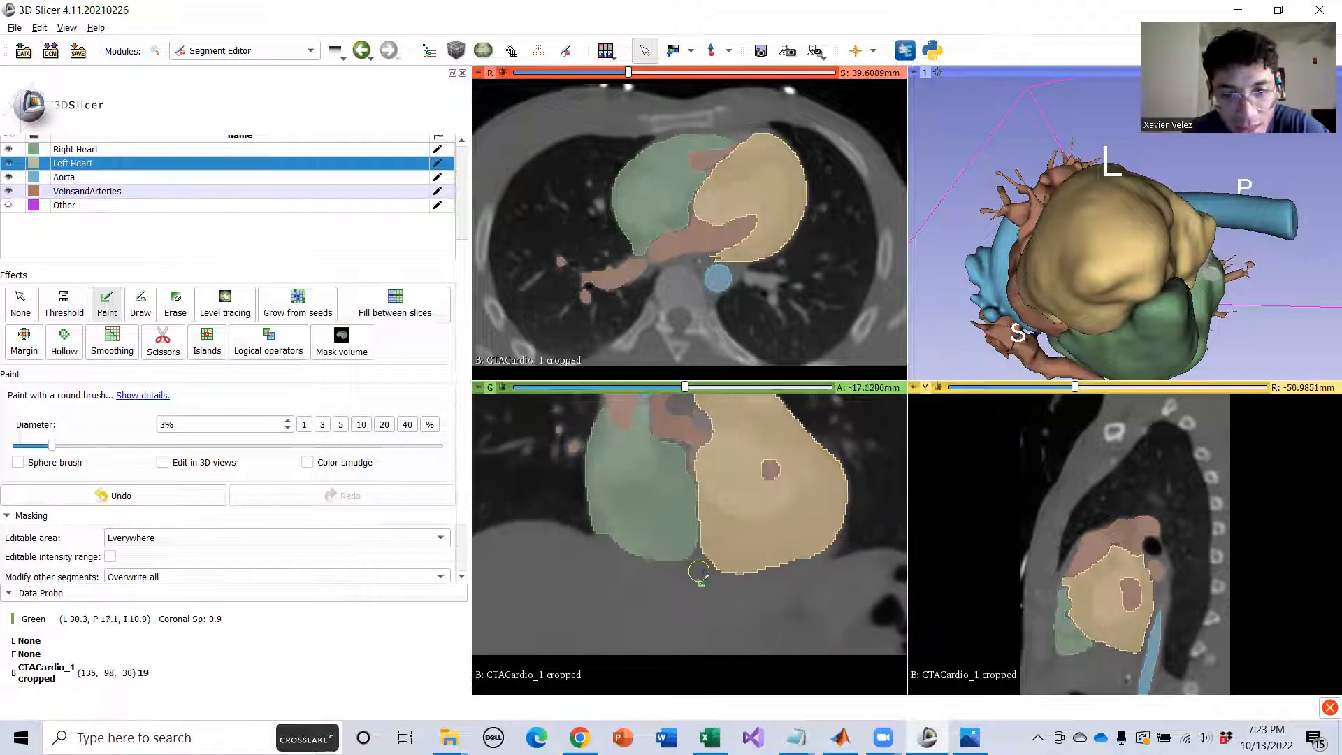
scroll(639, 504, "up", 1)
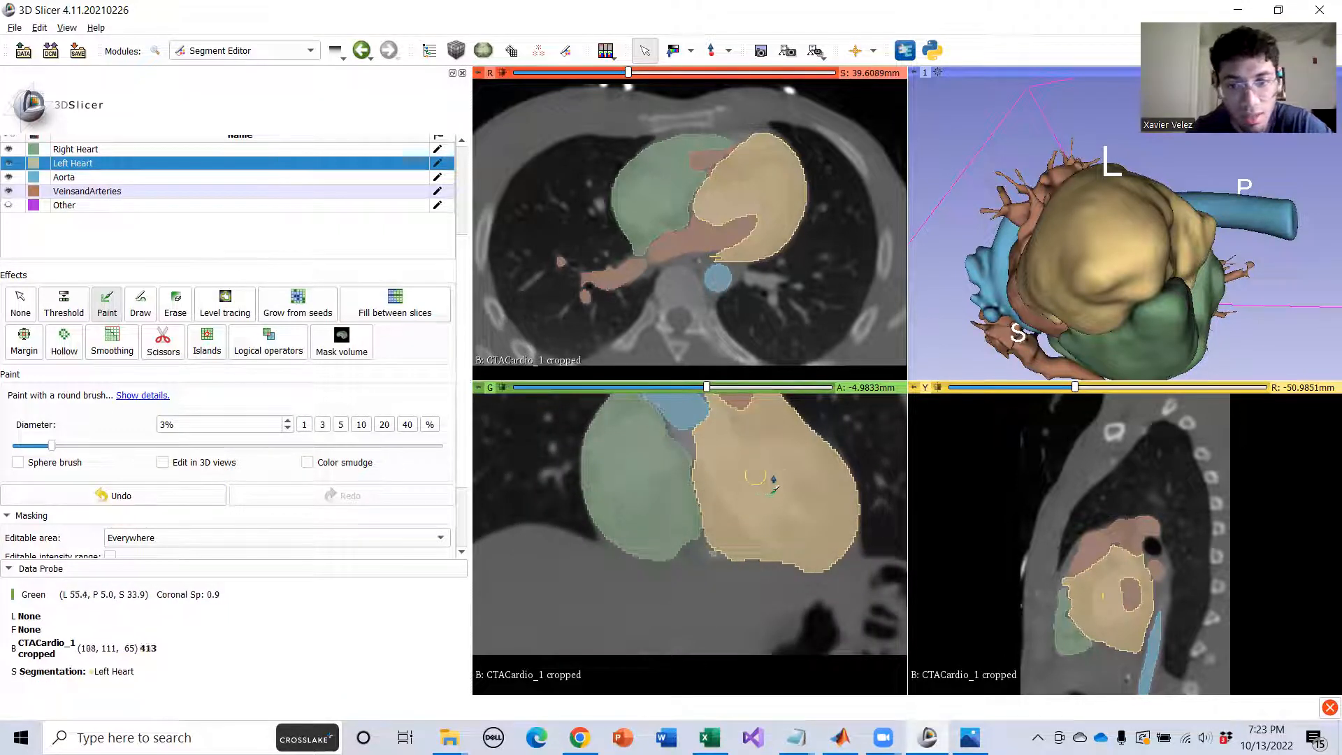
scroll(691, 555, "up", 9)
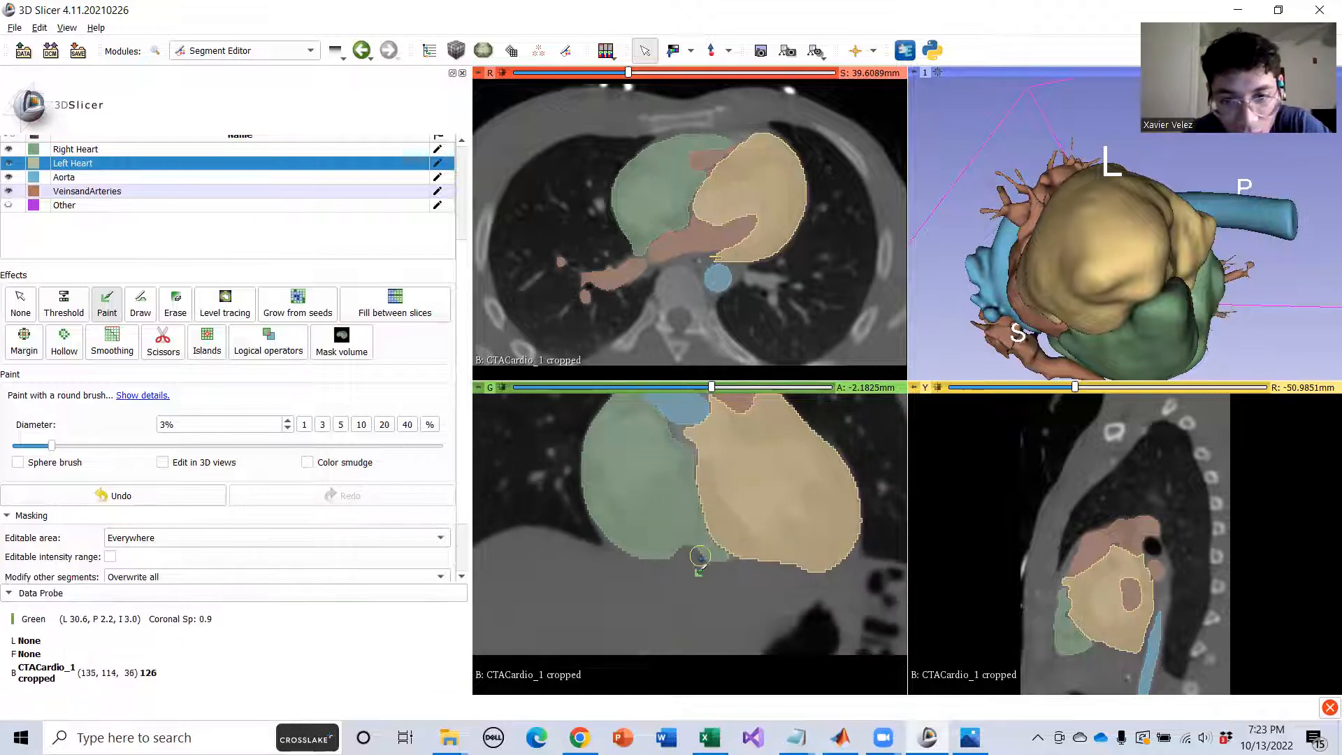
scroll(700, 559, "up", 3)
scroll(700, 559, "down", 4)
scroll(699, 559, "up", 1)
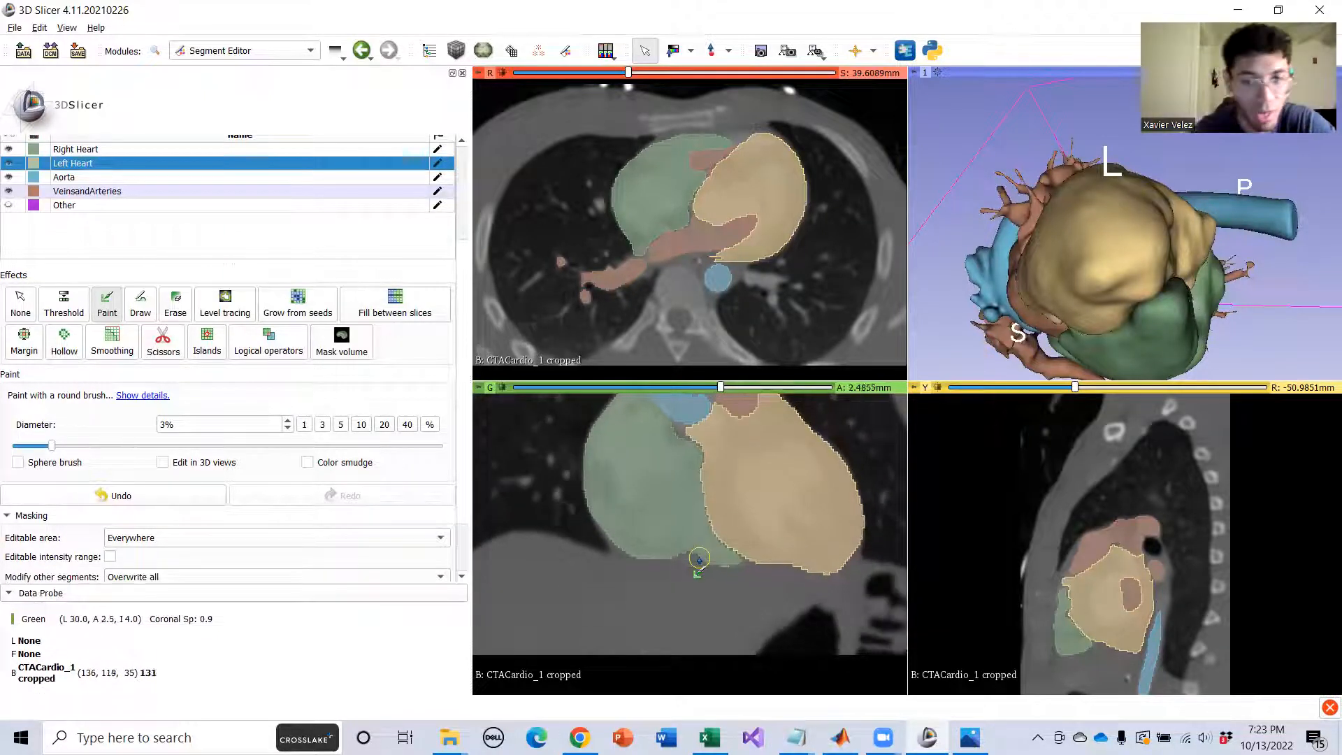
scroll(698, 559, "up", 2)
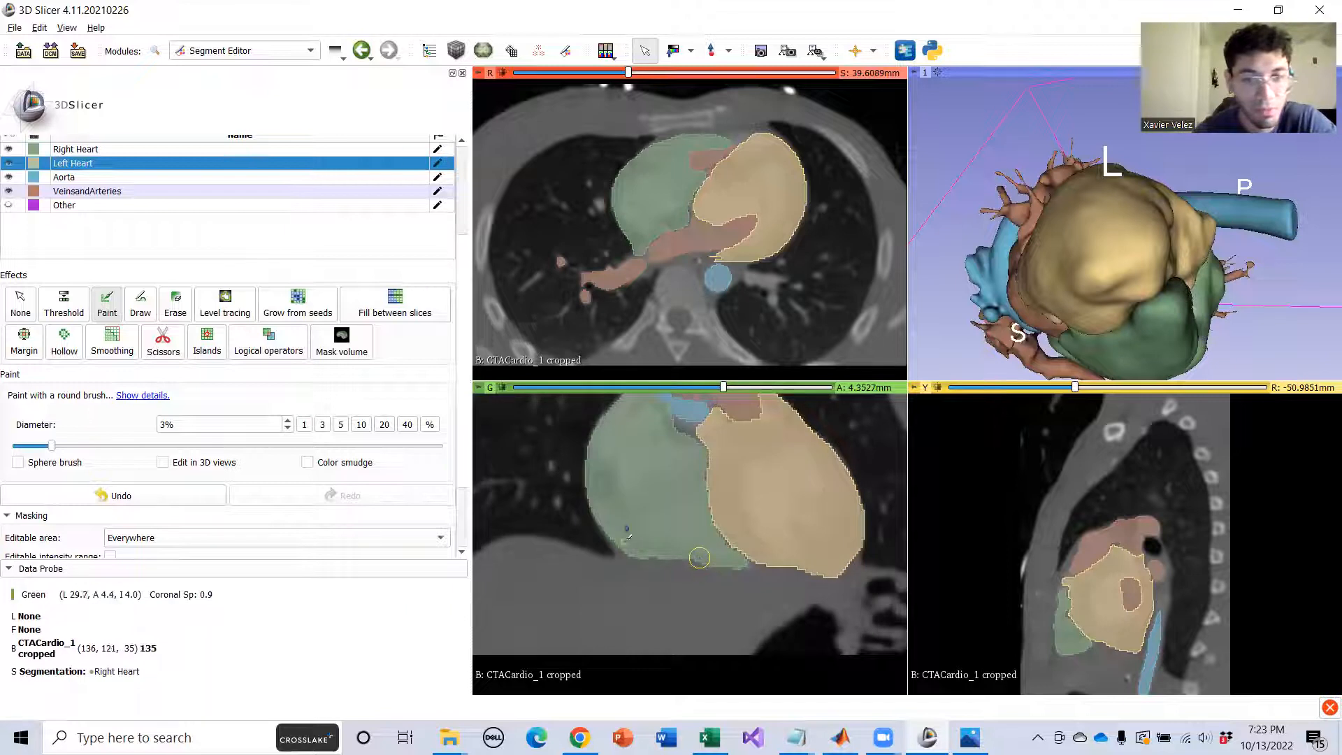
Select the Right Heart segment, enlarge the brush to 5% and fill the notch in its lower edge on the 1.6 mm coronal slice.
left_click(70, 149)
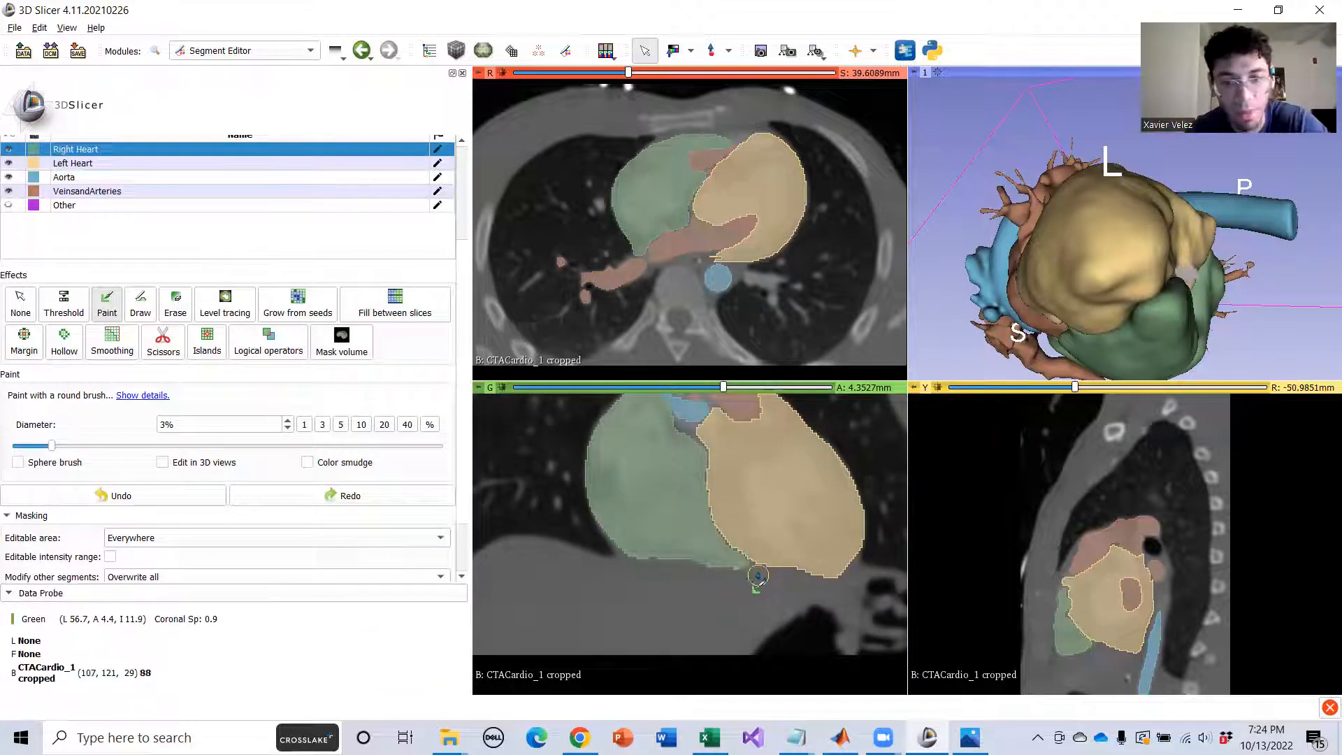
scroll(758, 576, "up", 3, "shift")
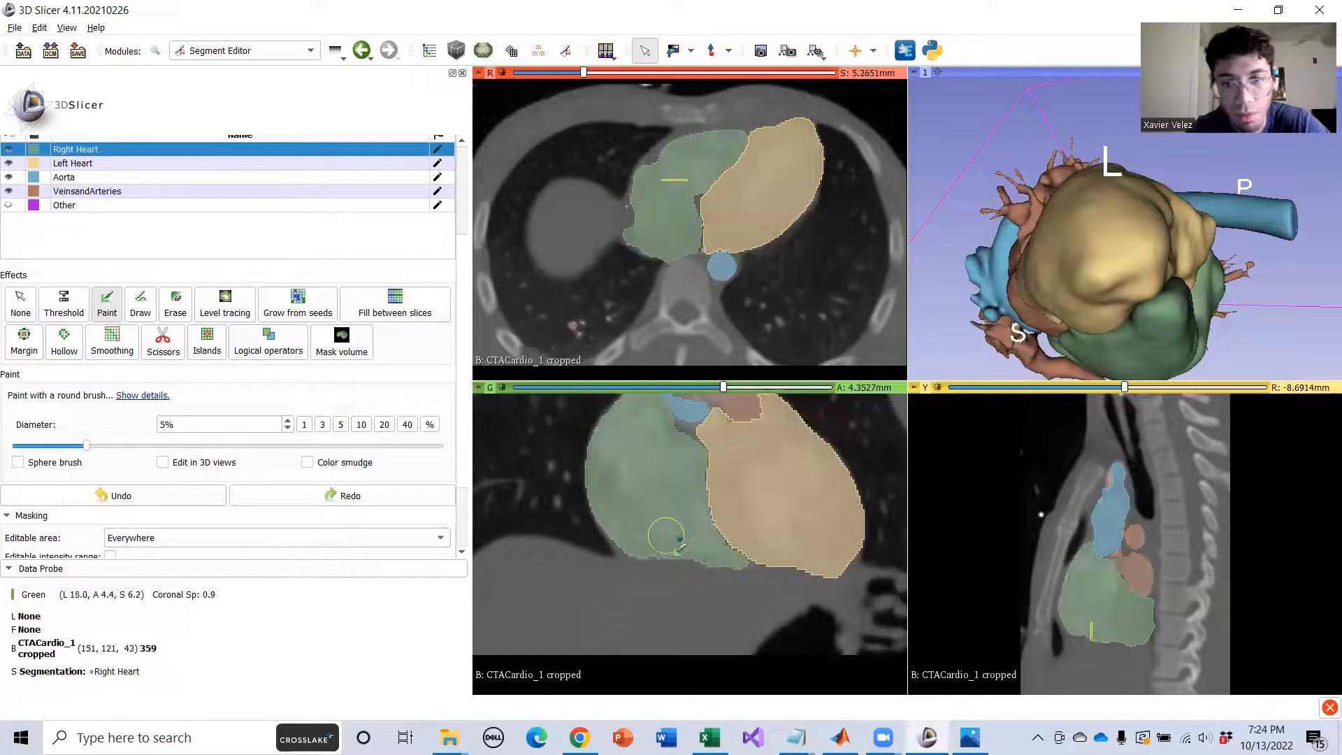
scroll(694, 543, "up", 2, "ctrl")
scroll(672, 541, "down", 3)
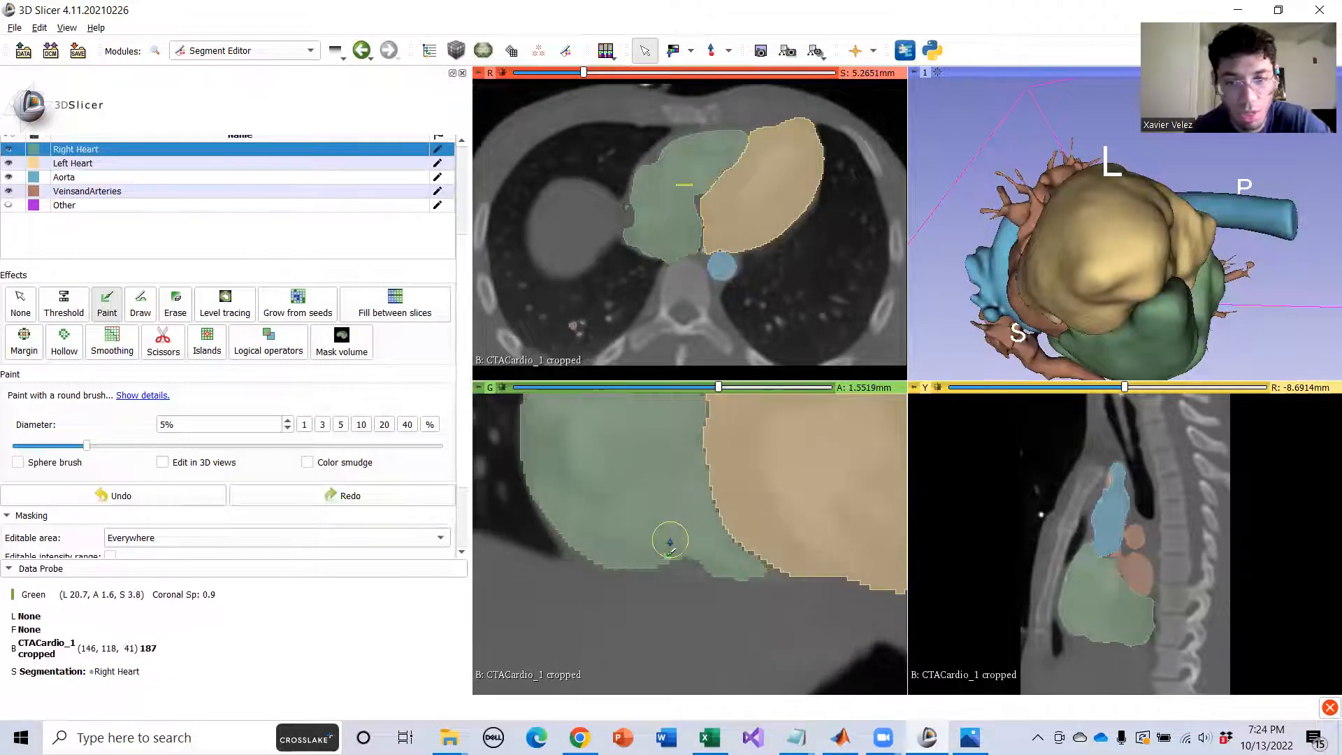
left_click_drag(666, 553, 699, 557)
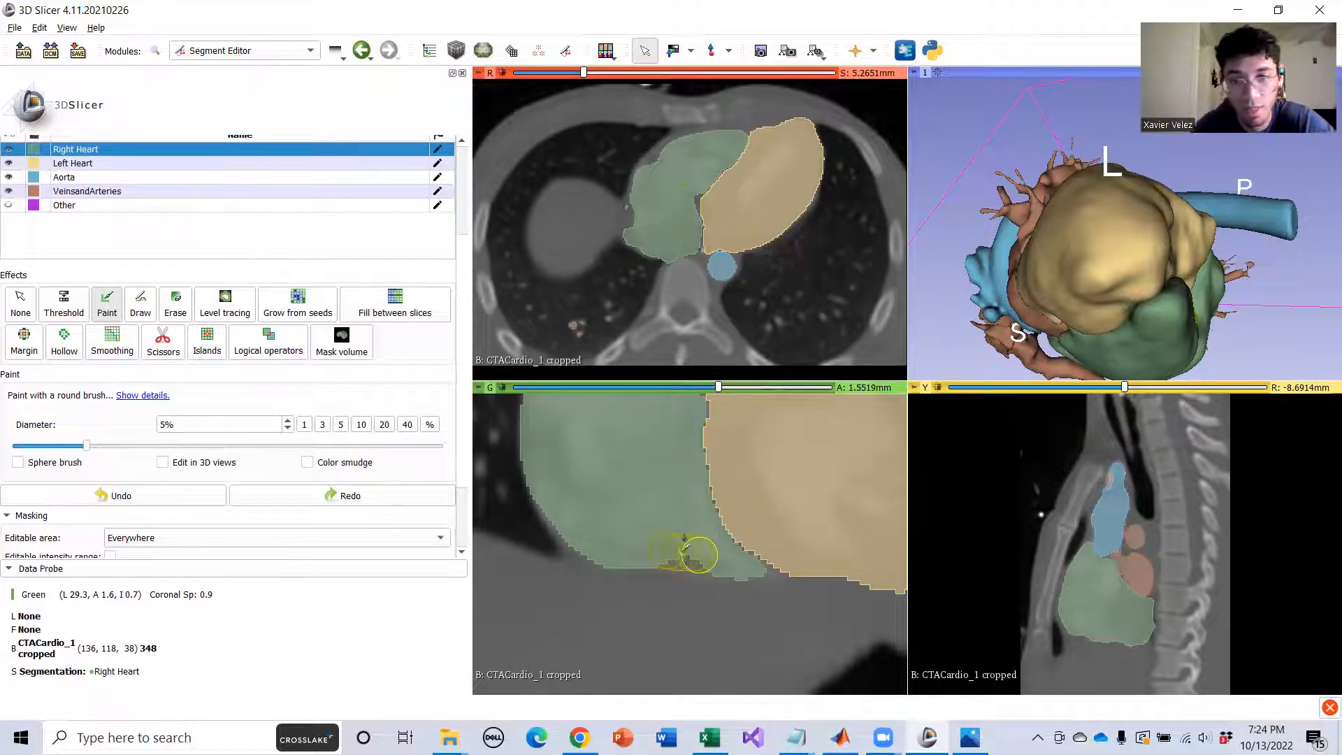
left_click_drag(657, 549, 737, 562)
Fill the Right Heart's lower-edge notch beside the Left Heart on the coronal slices at 0.6 and -0.3 mm.
scroll(662, 545, "down", 1)
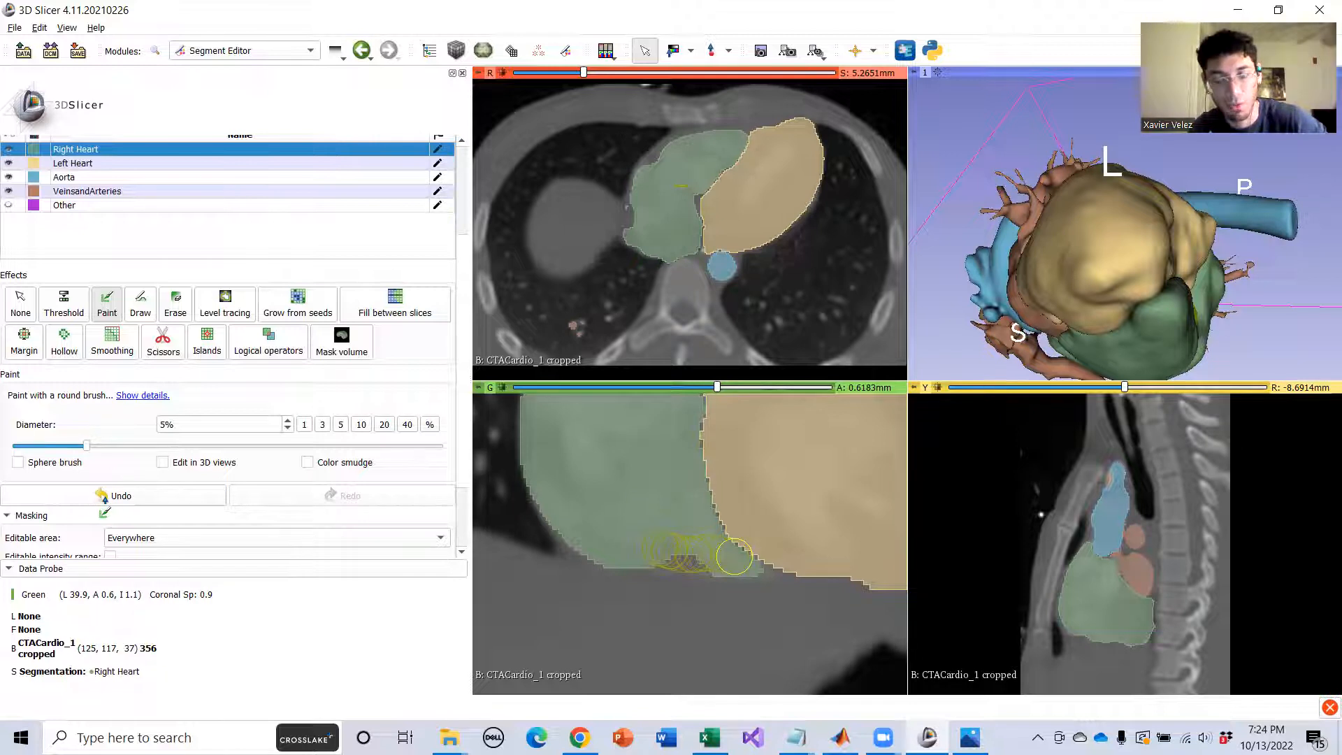
left_click_drag(734, 557, 733, 557)
scroll(646, 585, "up", 1)
scroll(646, 585, "down", 2)
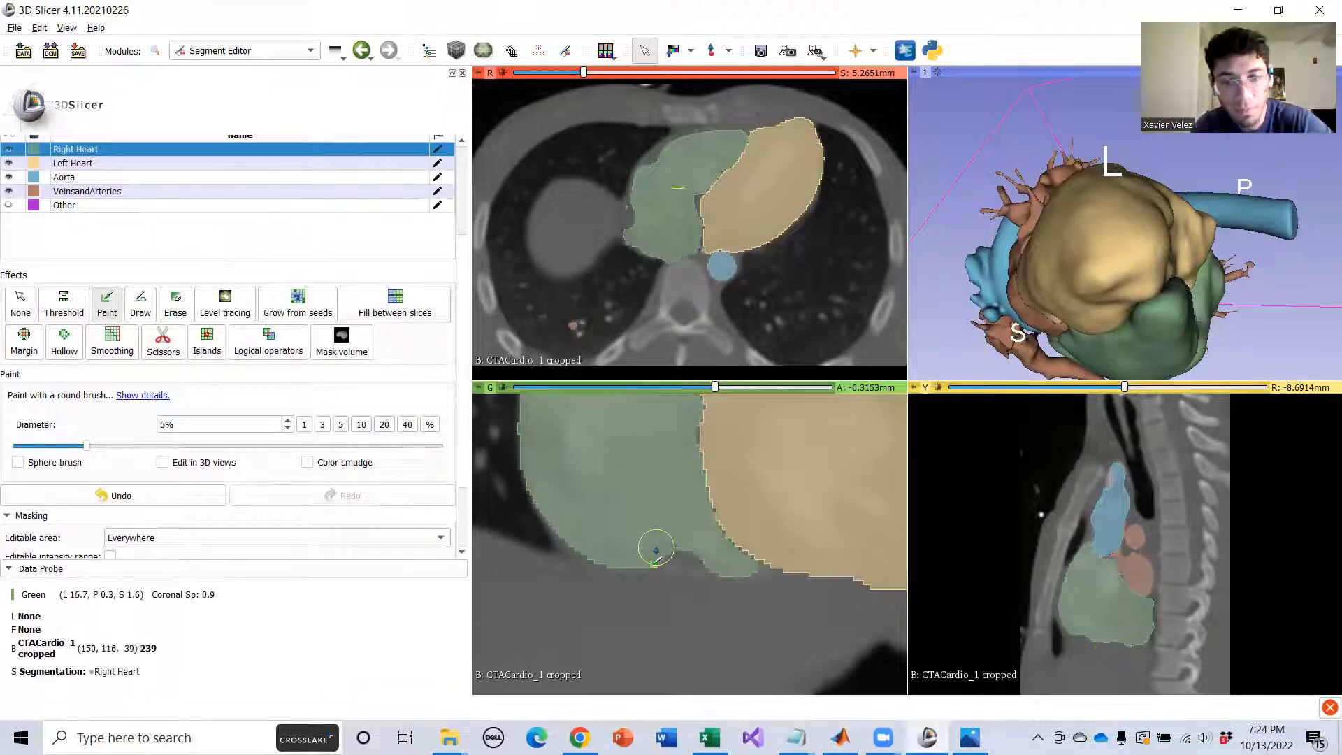
left_click_drag(655, 554, 701, 557)
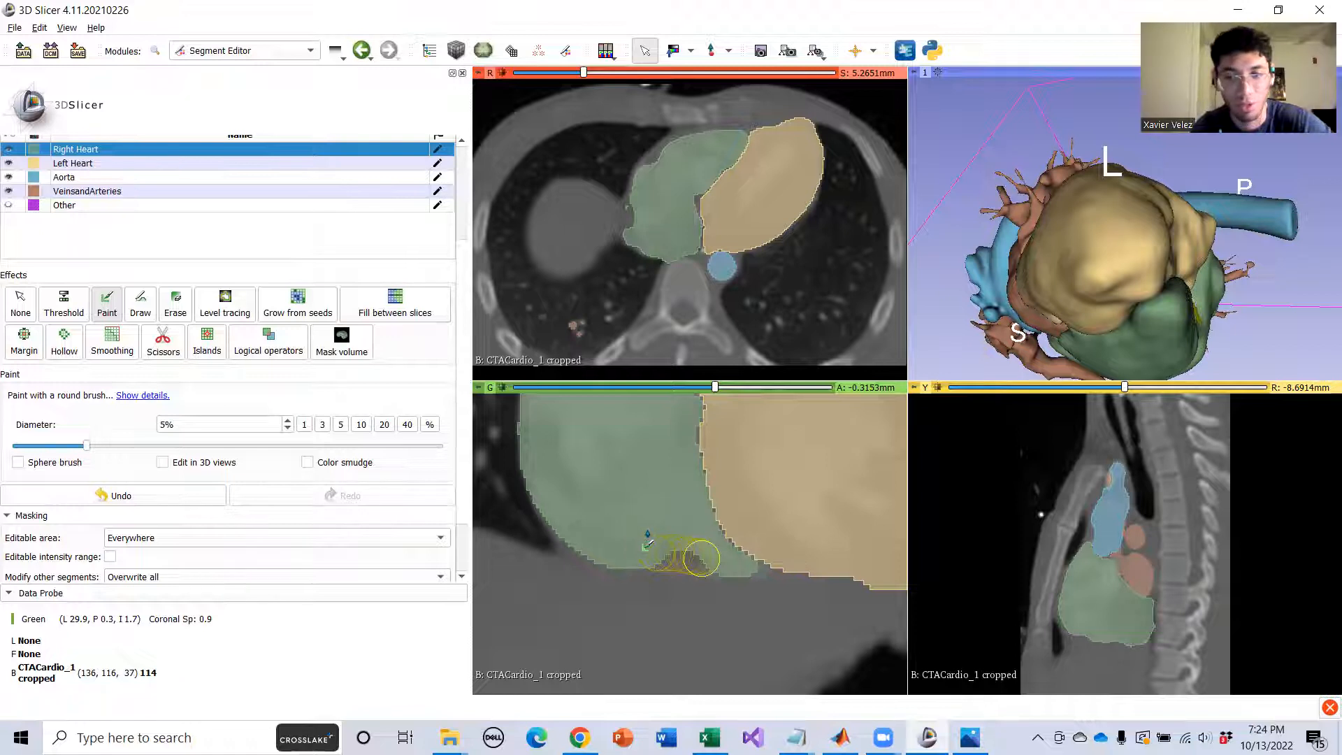
Paint the Right Heart's lower-edge notch on the -1.2 mm coronal slice, undo that stroke and repaint the gap slightly higher.
scroll(654, 548, "down", 1)
left_click_drag(660, 548, 693, 561)
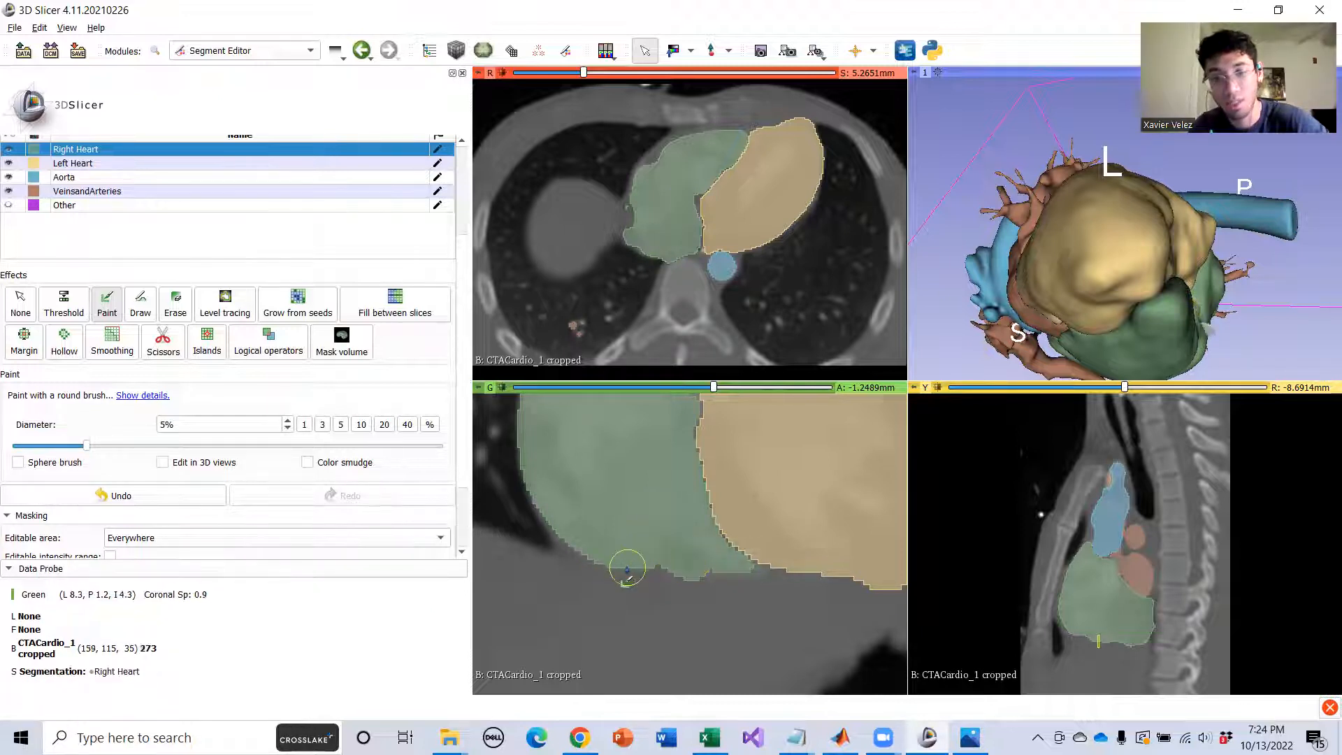
left_click(120, 496)
left_click_drag(679, 558, 698, 554)
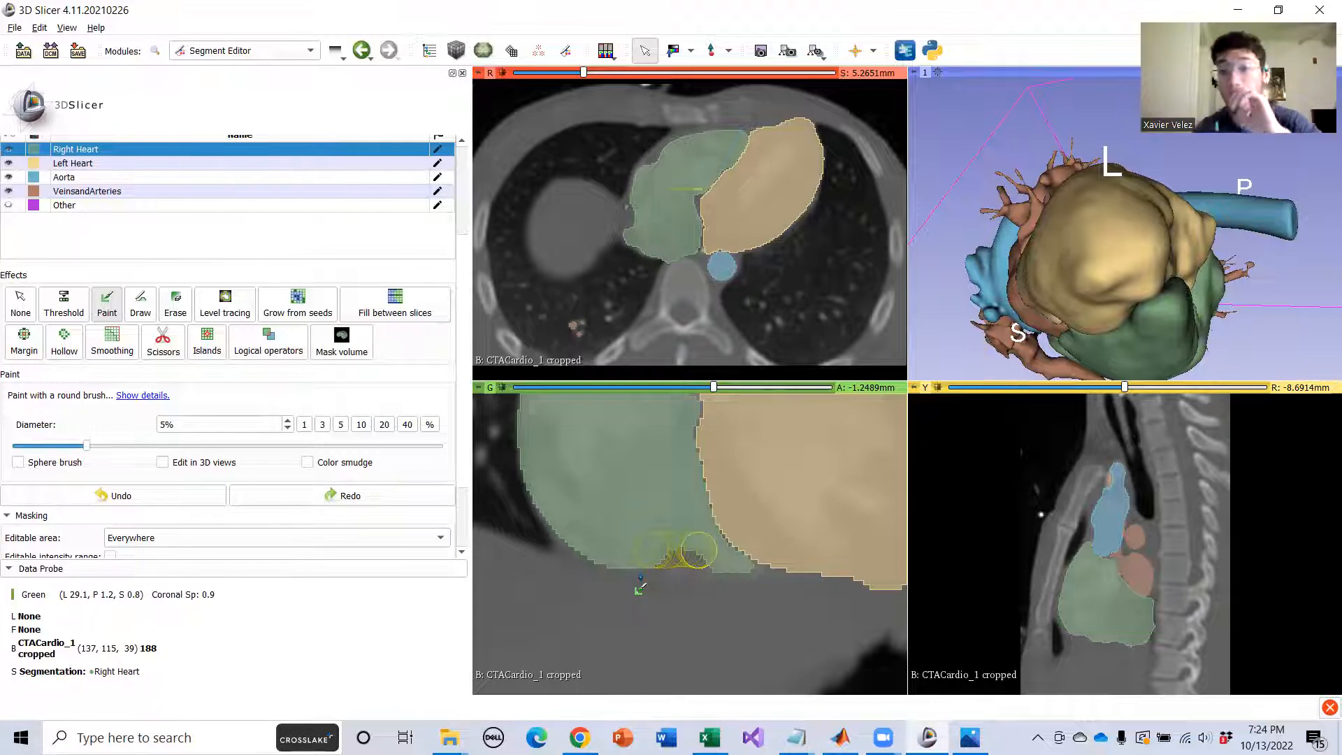
mouse_move(697, 552)
left_mouse_down()
mouse_move(662, 561)
mouse_move(698, 565)
left_mouse_up()
Continue filling the Right Heart's lower-edge notch on the coronal slices at -2.2 and -3.1 mm.
scroll(663, 561, "down", 1)
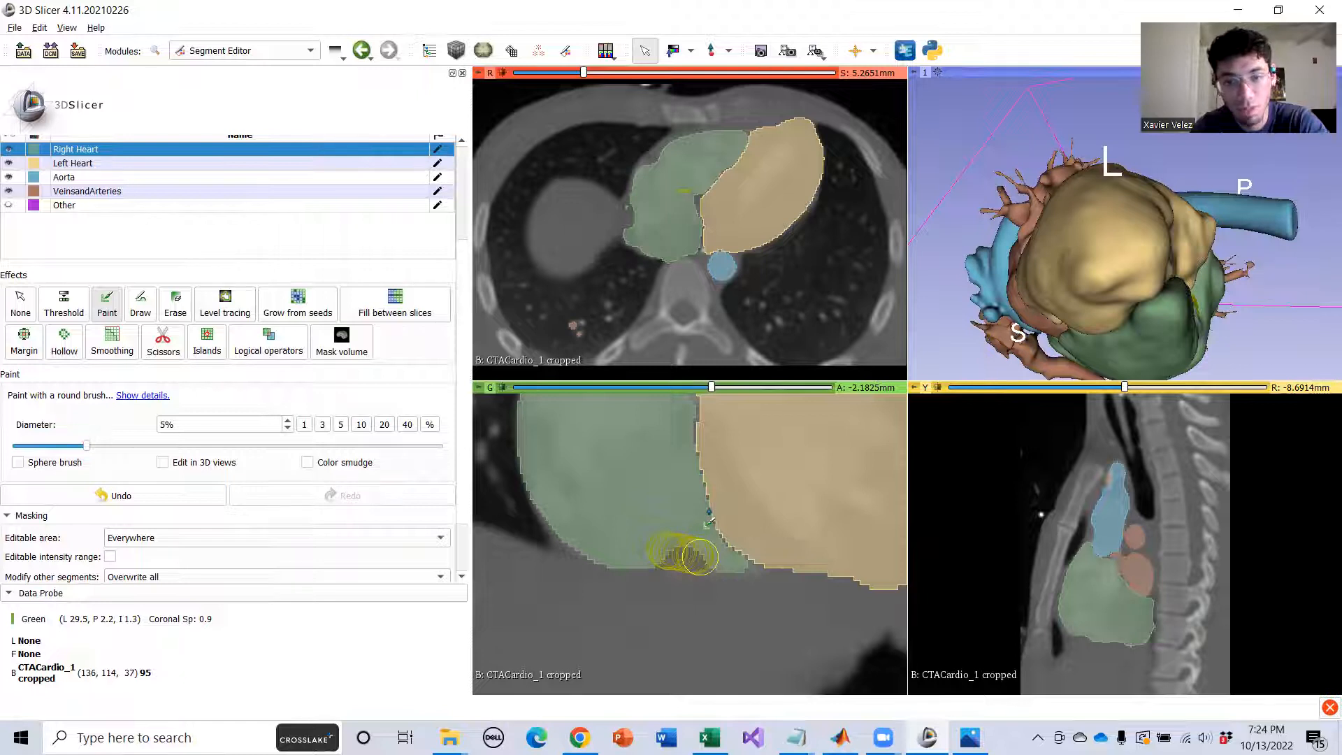
scroll(691, 538, "down", 1)
left_click_drag(668, 557, 698, 559)
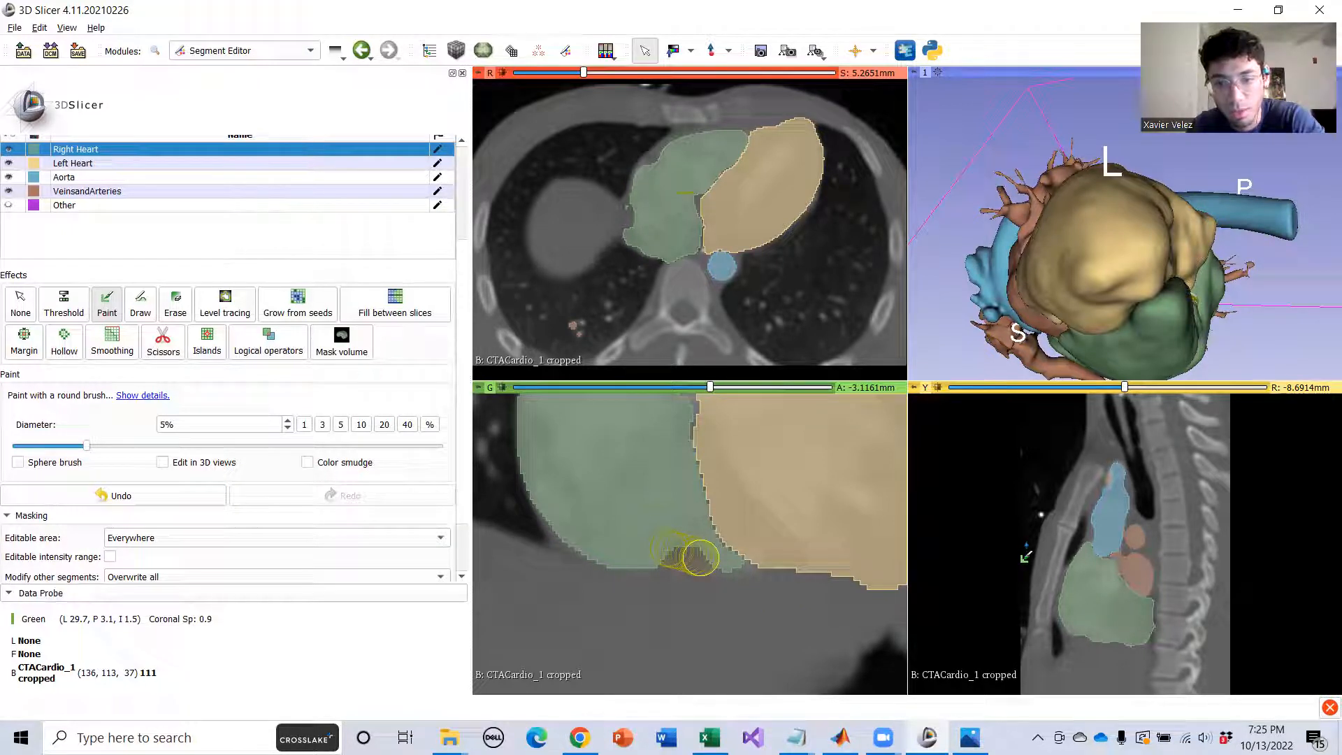
Inspect the Right Heart's lower surface on the sagittal slices from about -31 to -7 mm.
scroll(1119, 605, "down", 1)
middle_click_drag(1120, 606, 1100, 549)
scroll(1107, 569, "down", 15)
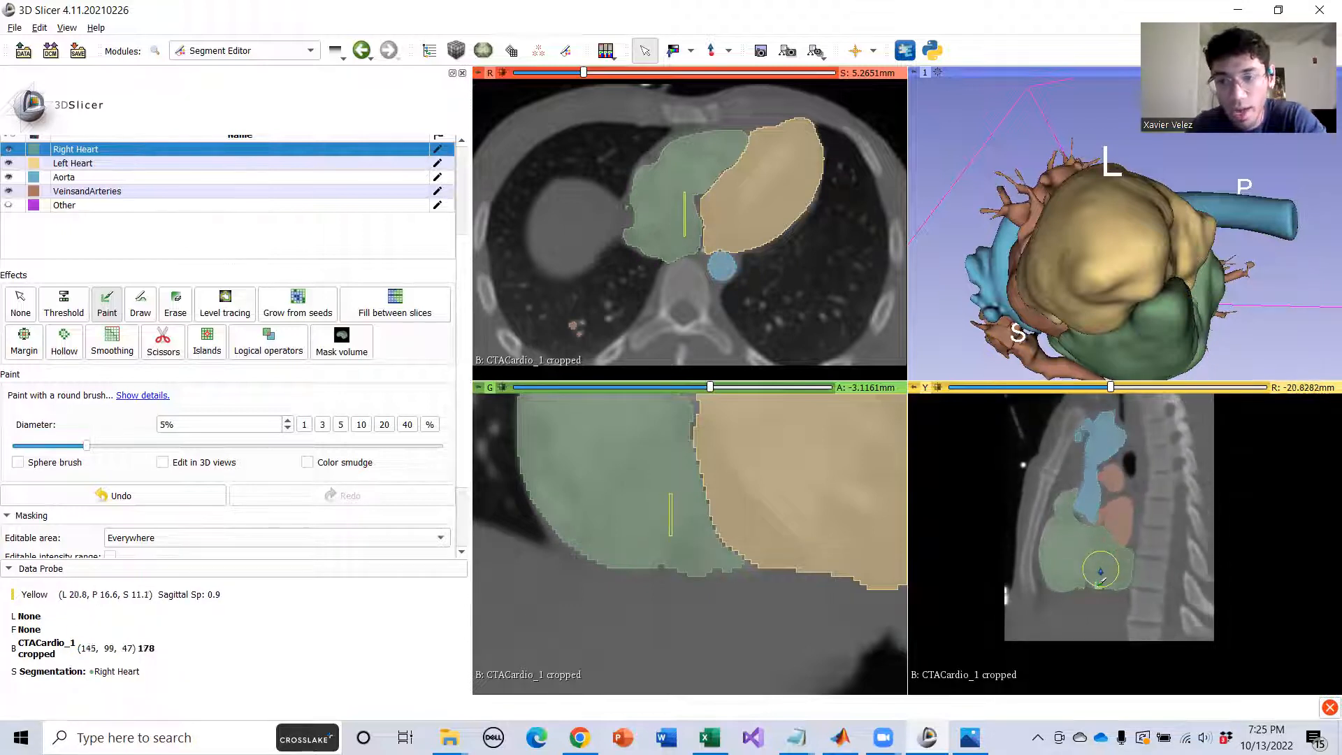
scroll(1100, 573, "up", 5)
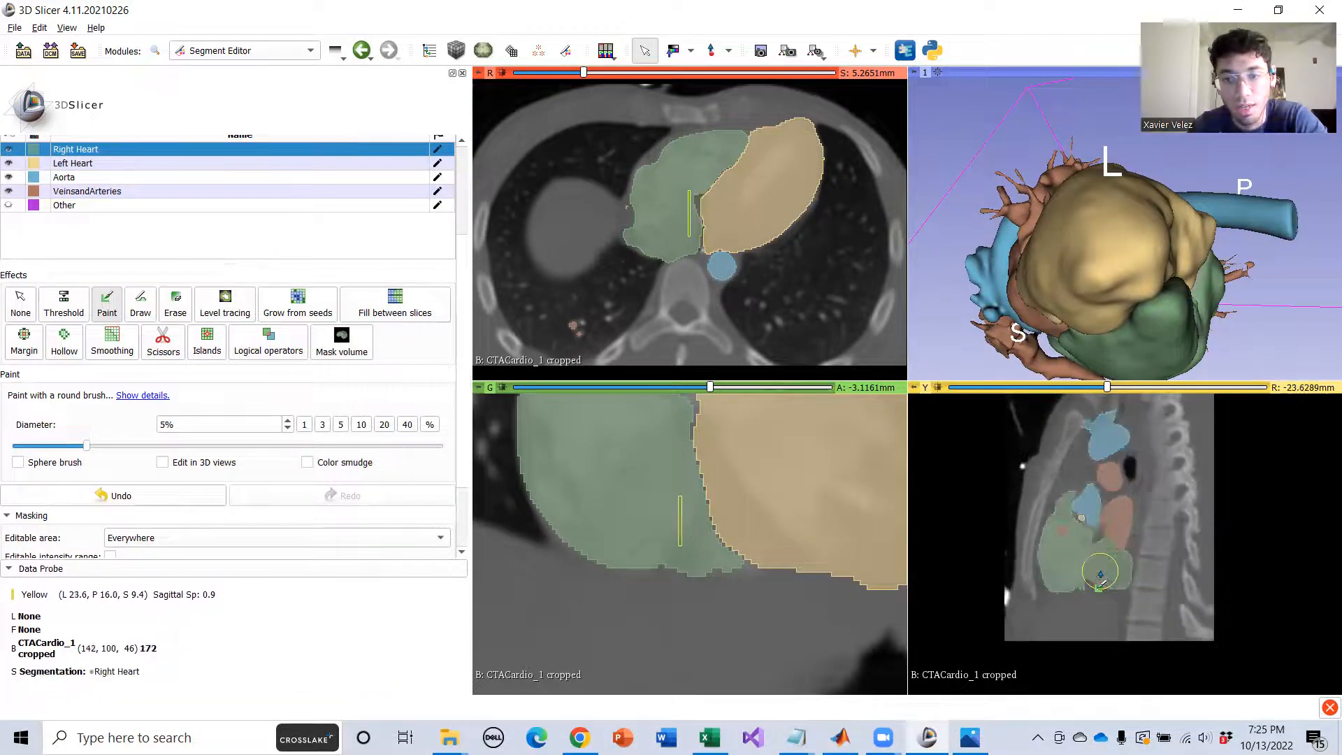
scroll(1097, 578, "up", 14)
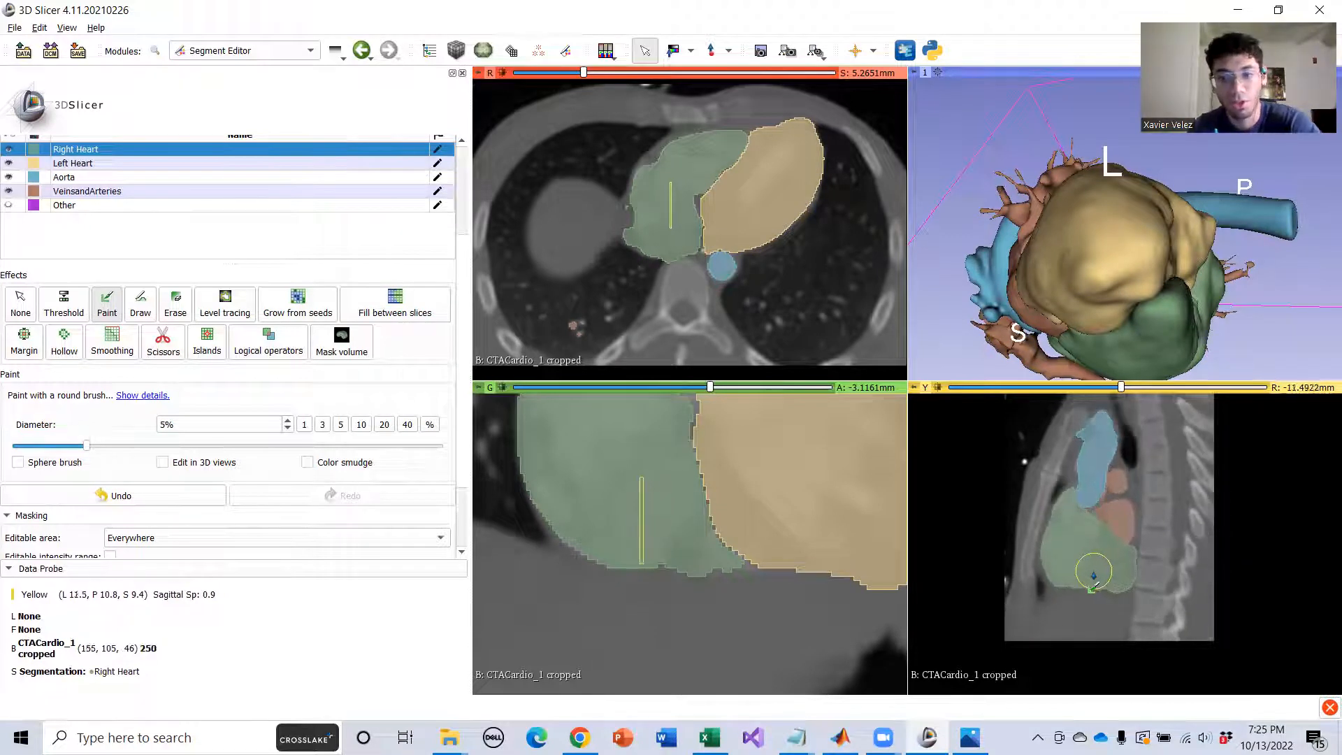
scroll(1093, 580, "down", 8)
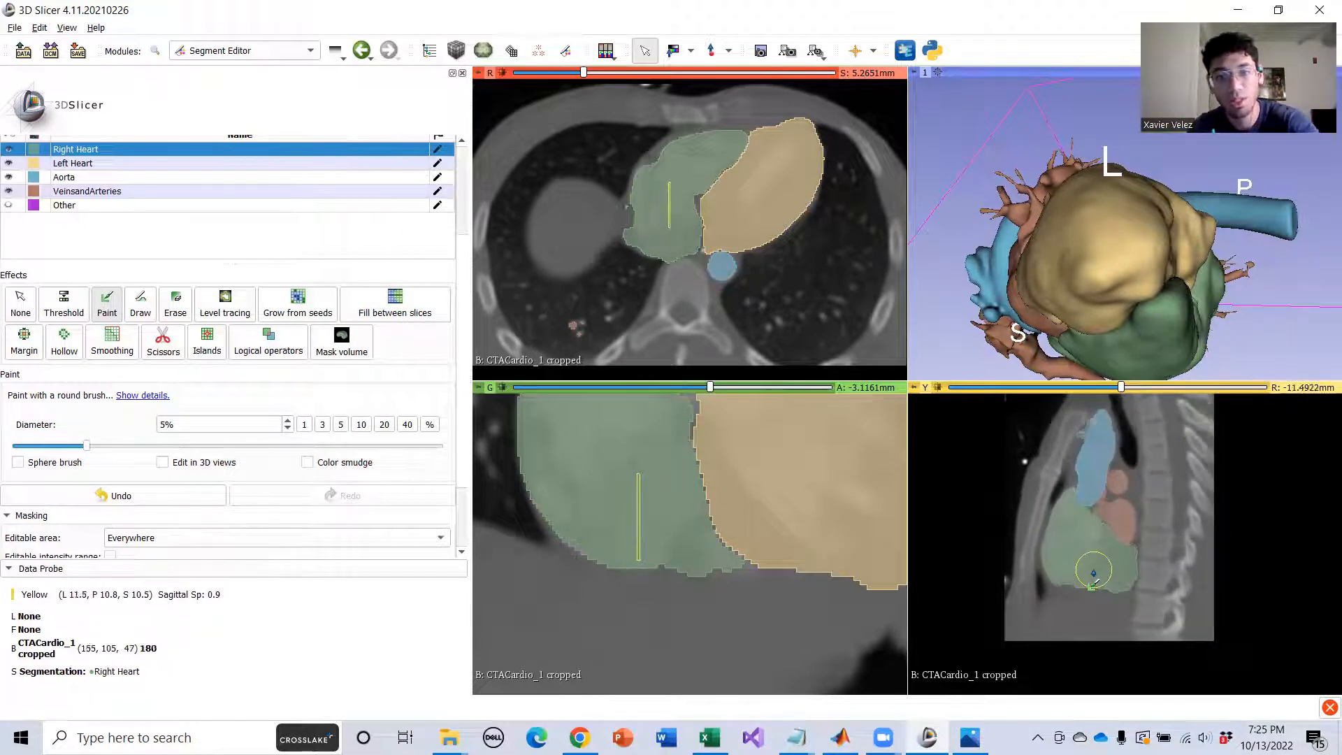
scroll(1093, 578, "down", 20)
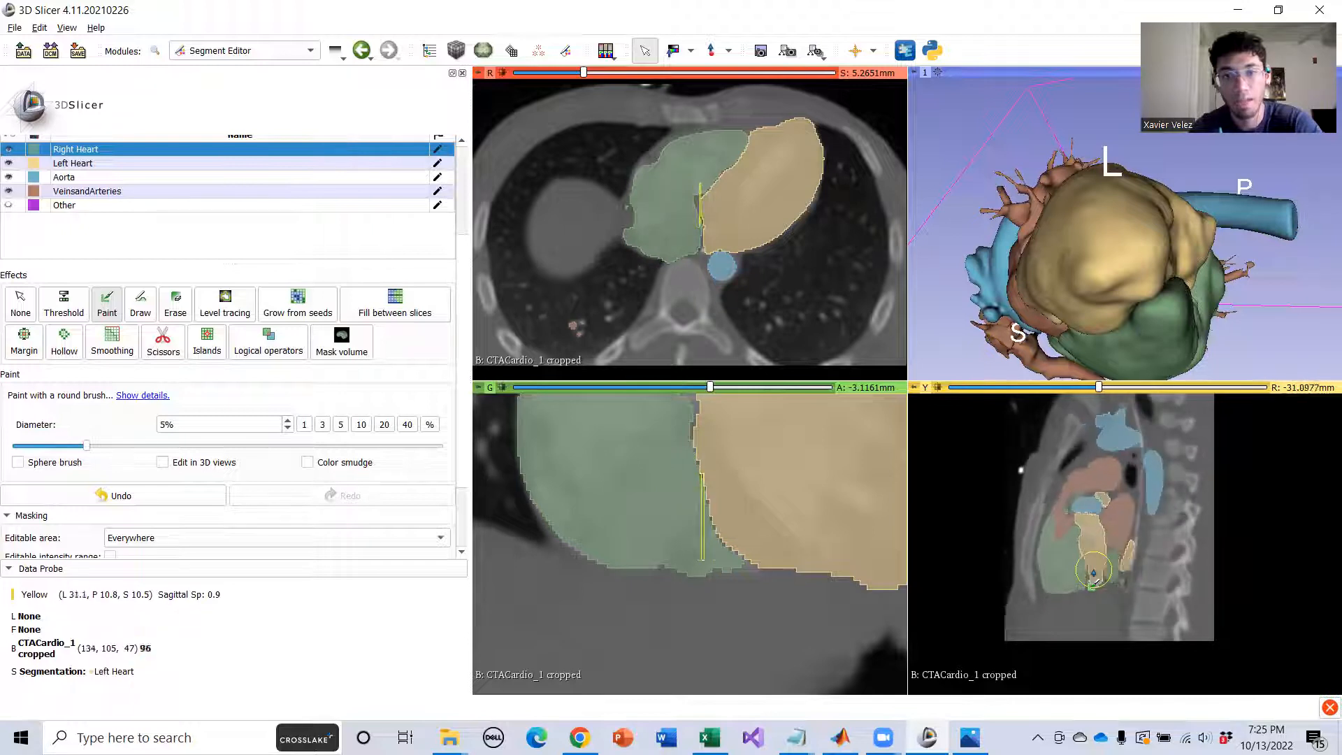
scroll(1094, 579, "down", 20)
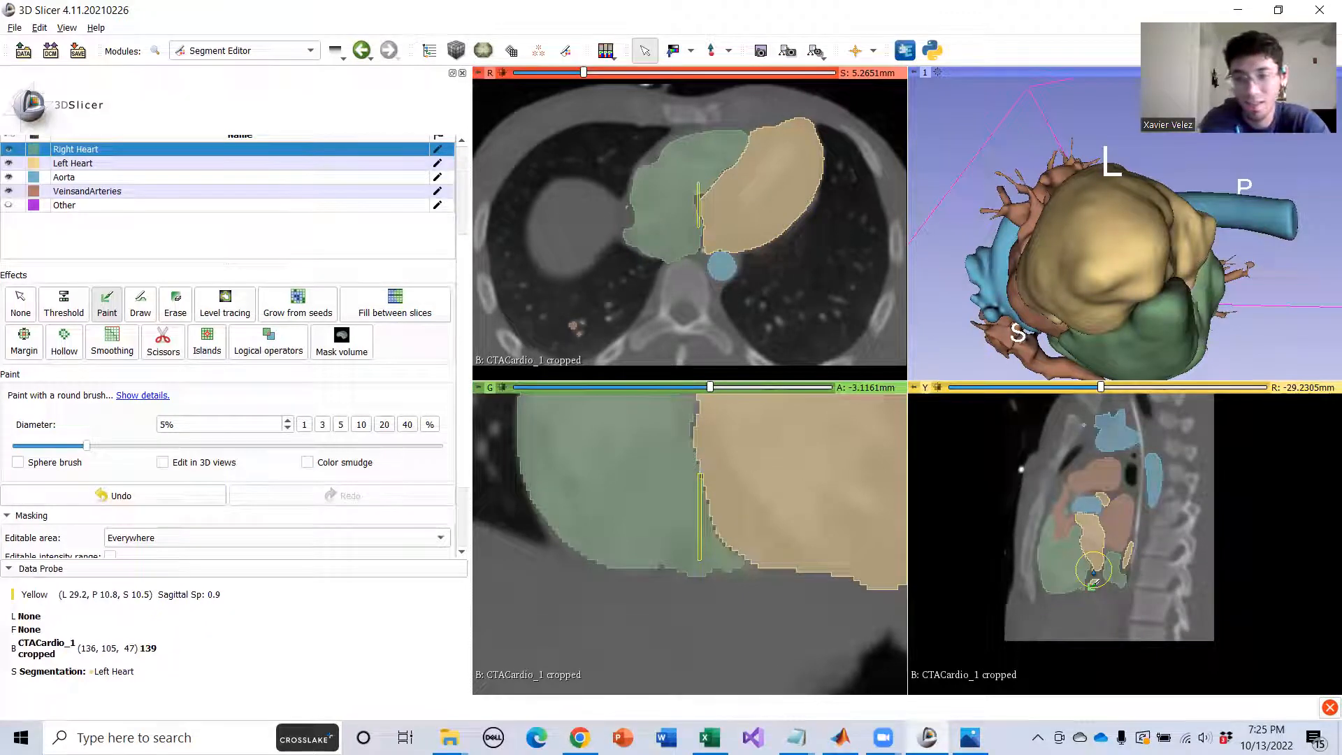
scroll(1094, 578, "up", 20)
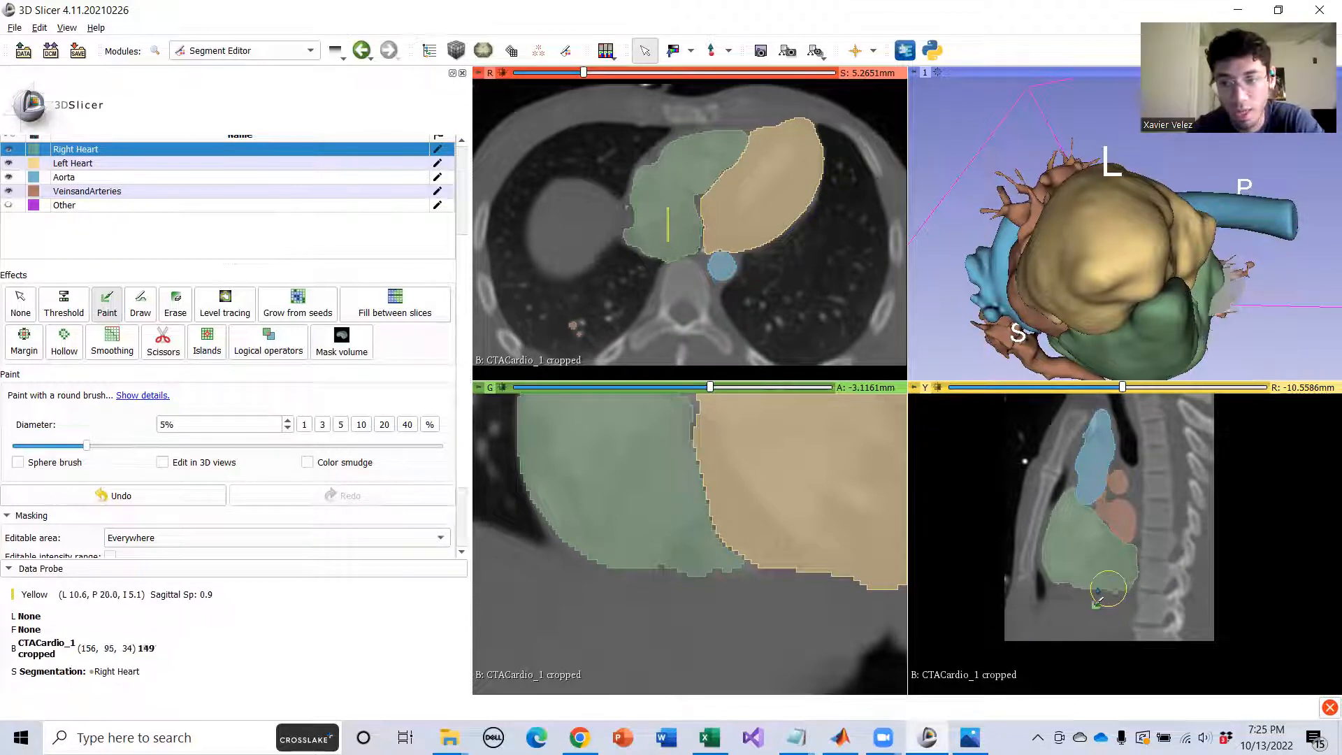
scroll(1087, 594, "down", 5)
scroll(1086, 592, "up", 8)
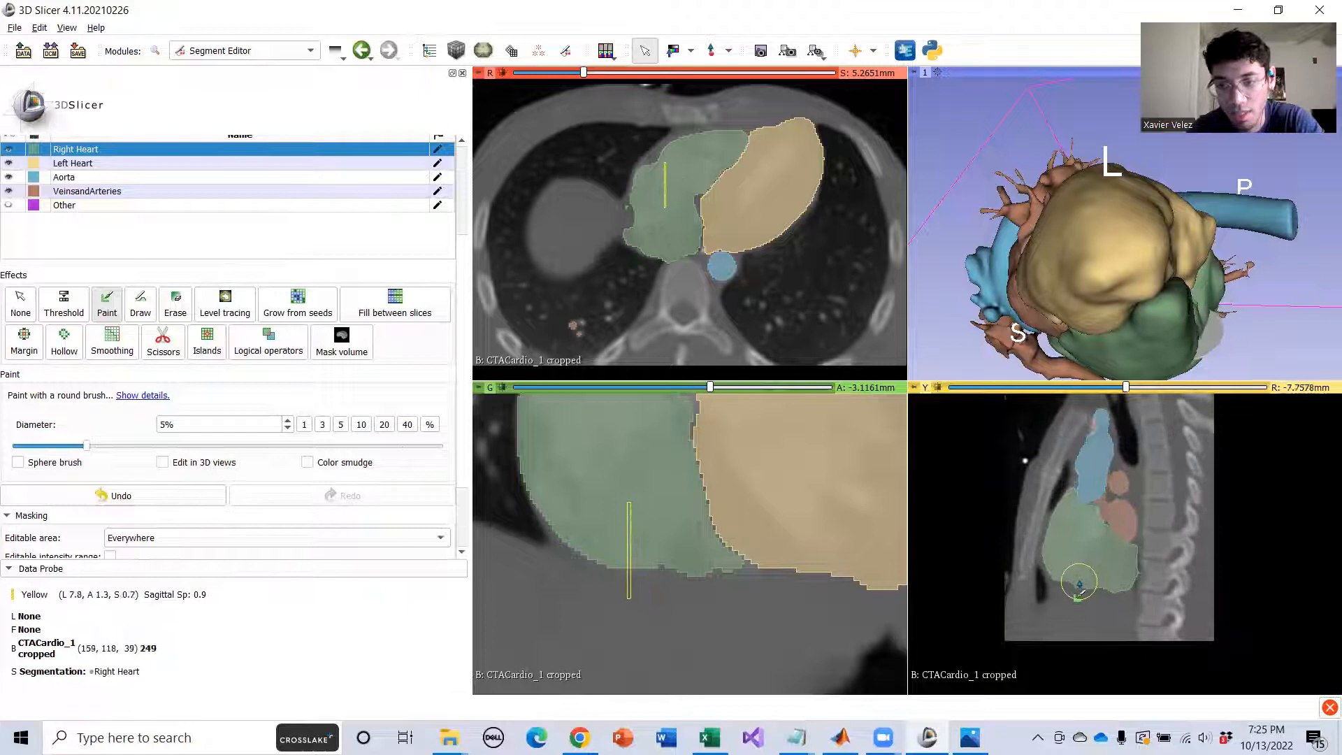
scroll(1078, 582, "up", 1)
scroll(666, 560, "down", 5)
scroll(667, 561, "up", 4)
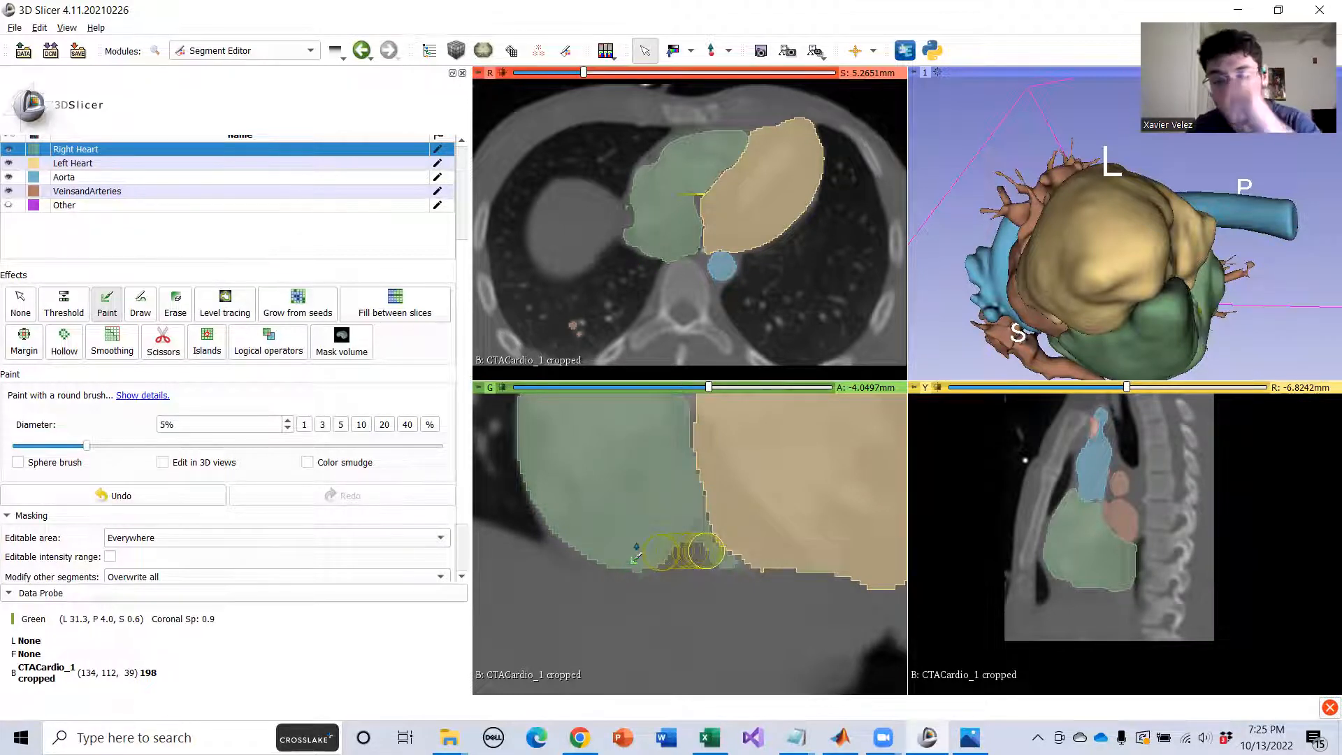
Paint the gap between the Right Heart's lower edge and the Left Heart on the coronal slices at -4.0, -5.0 and -5.9 mm.
mouse_move(642, 552)
left_mouse_down()
mouse_move(639, 539)
mouse_move(695, 565)
mouse_move(690, 551)
left_mouse_up()
scroll(647, 542, "down", 1)
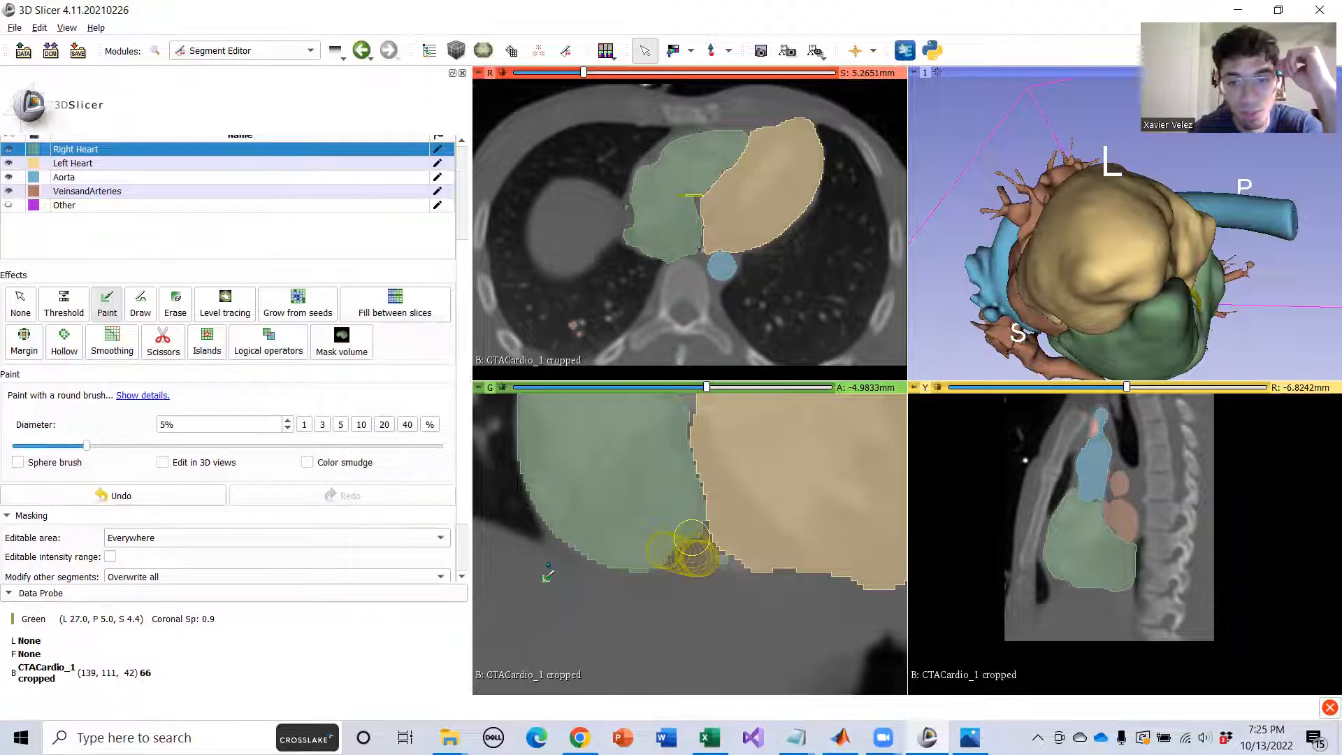
mouse_move(647, 548)
left_mouse_down()
mouse_move(674, 568)
mouse_move(655, 550)
left_mouse_up()
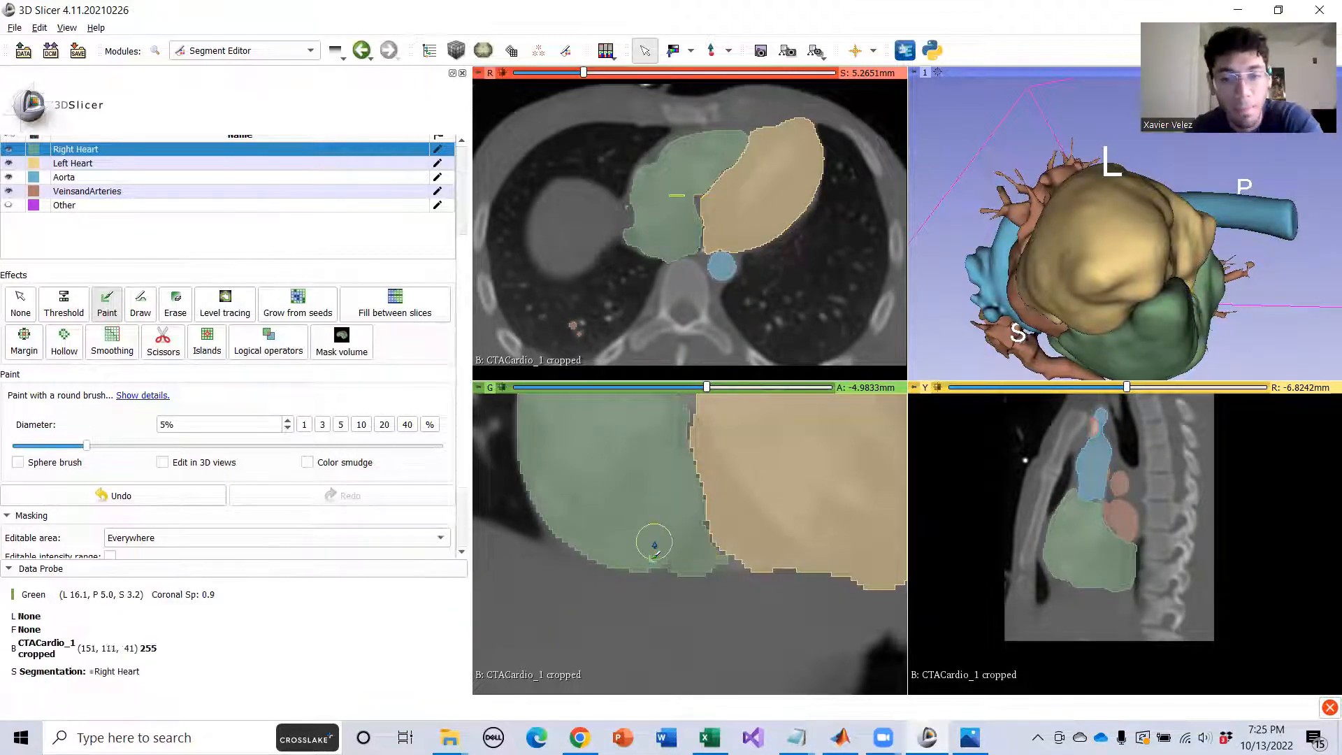
scroll(655, 546, "down", 1)
left_click_drag(661, 555, 695, 557)
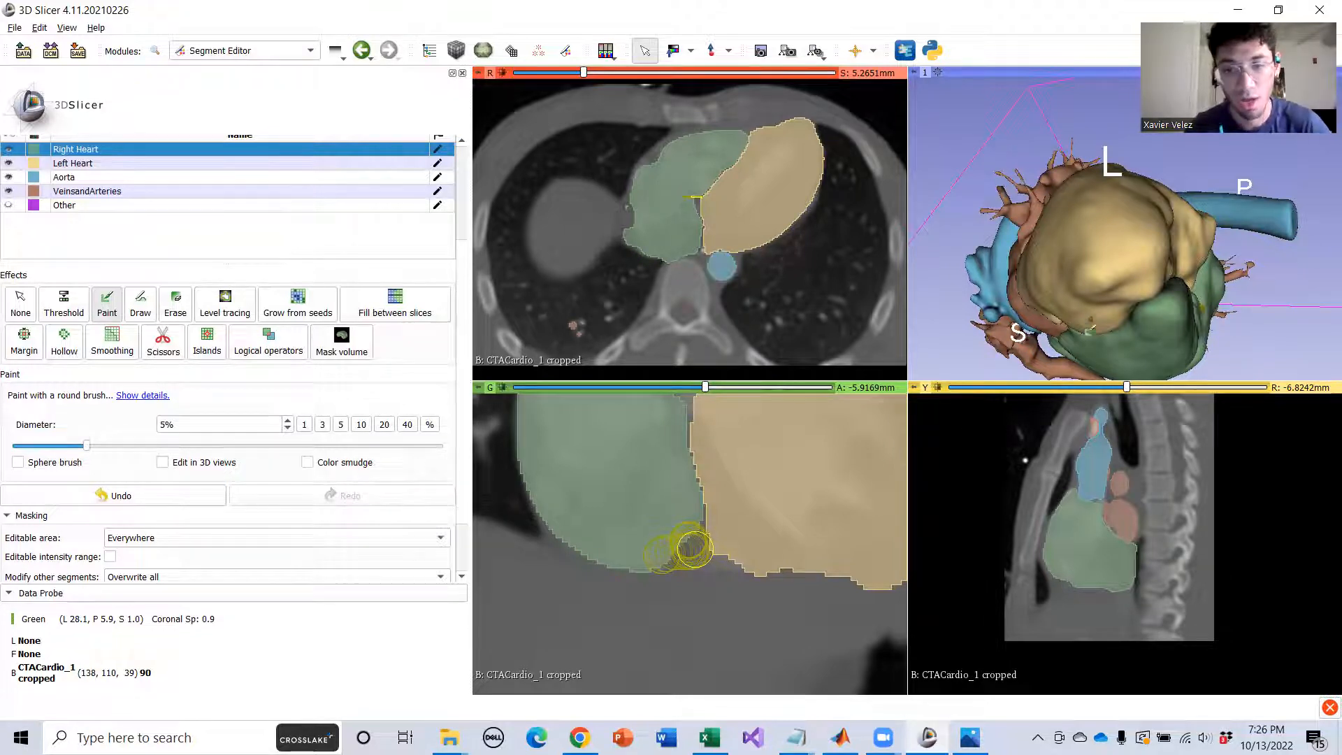
Examine the Right Heart's underside in 3D, on coronal slices from about -30 to -38 mm and on axial slices near -17 mm.
mouse_move(1178, 266)
left_mouse_down()
mouse_move(1016, 193)
mouse_move(994, 225)
mouse_move(995, 254)
mouse_move(971, 105)
mouse_move(1038, 235)
mouse_move(1047, 111)
mouse_move(1192, 148)
mouse_move(1236, 199)
mouse_move(1133, 187)
mouse_move(1266, 310)
mouse_move(995, 214)
mouse_move(1266, 250)
mouse_move(1290, 275)
left_mouse_up()
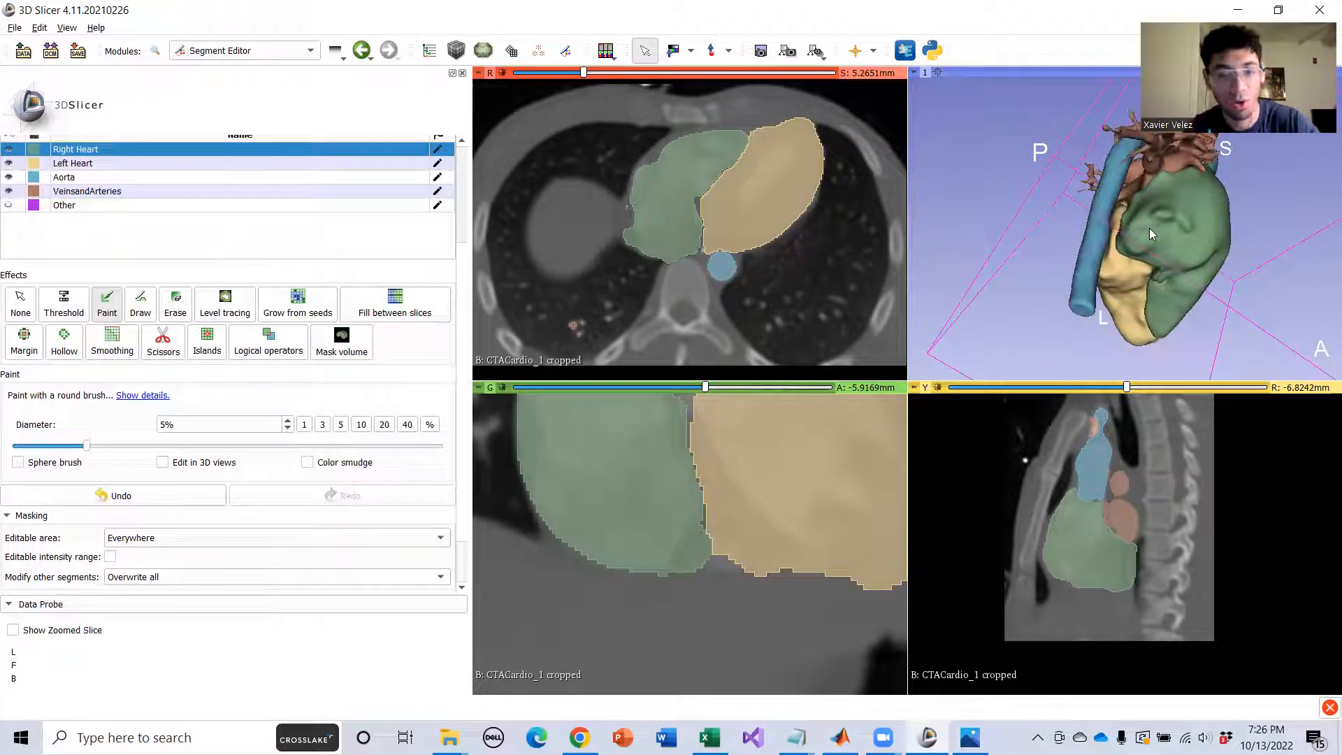
key("shift")
key("shift")
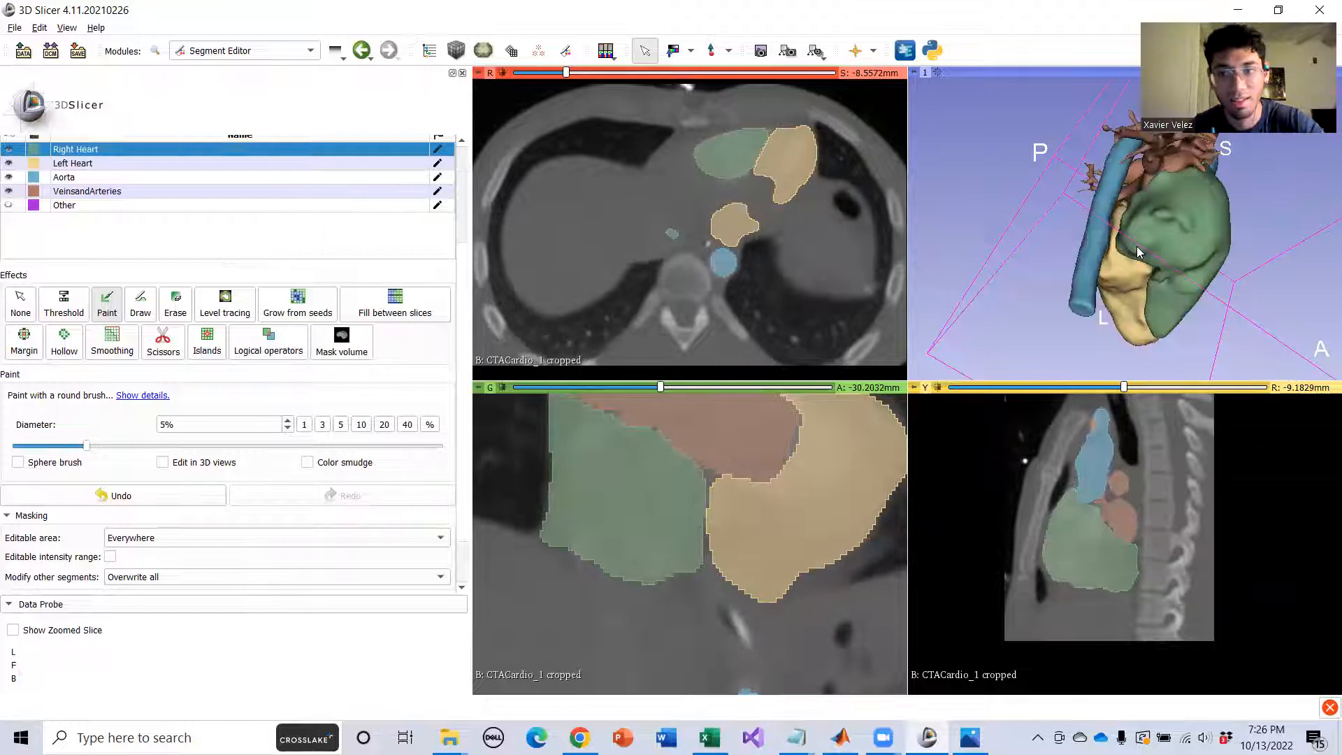
mouse_move(632, 504)
middle_mouse_down()
mouse_move(713, 566)
mouse_move(689, 554)
middle_mouse_up()
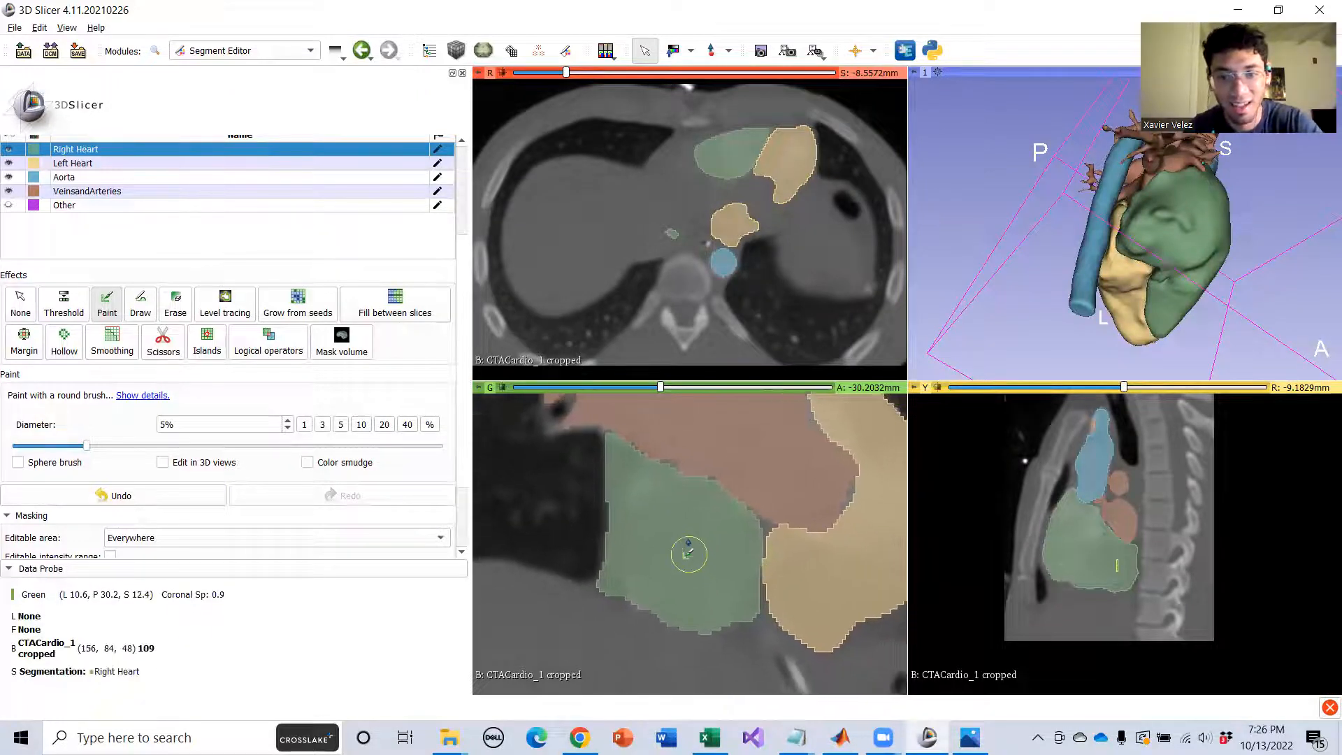
scroll(688, 554, "down", 4)
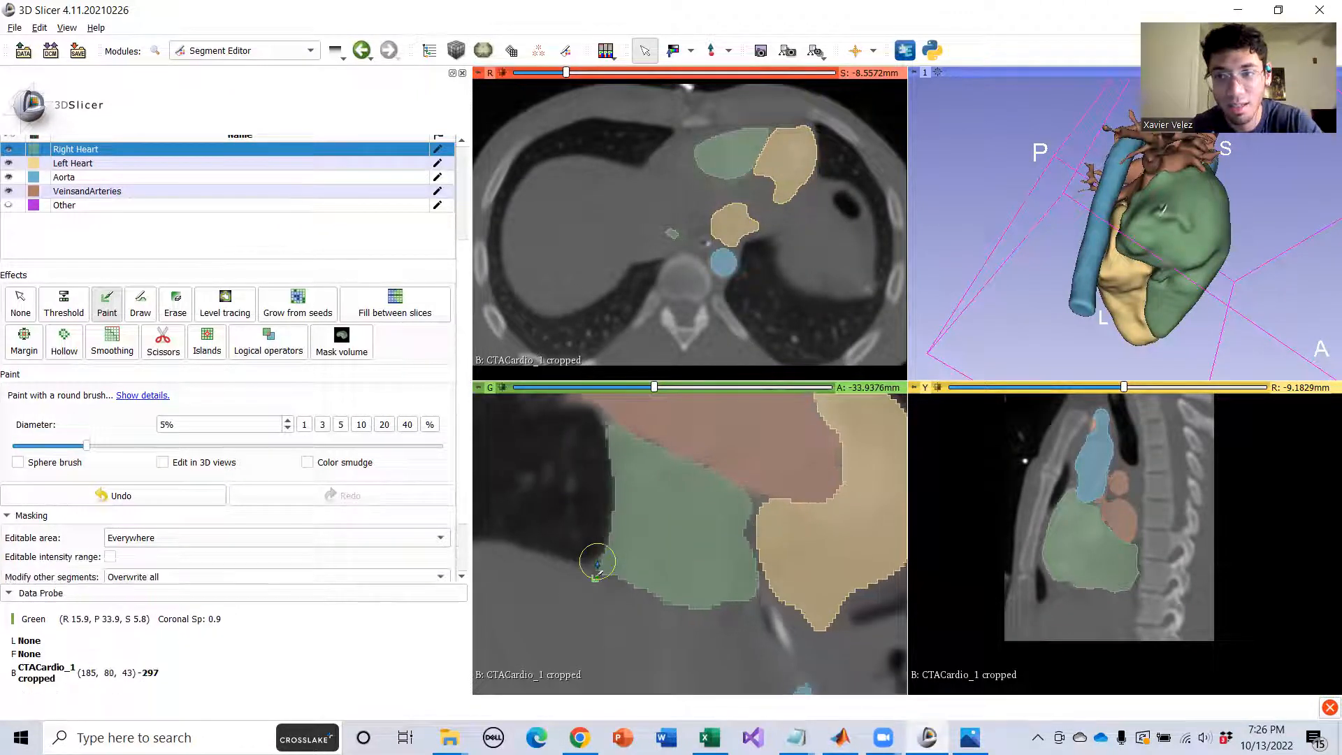
scroll(596, 556, "down", 4)
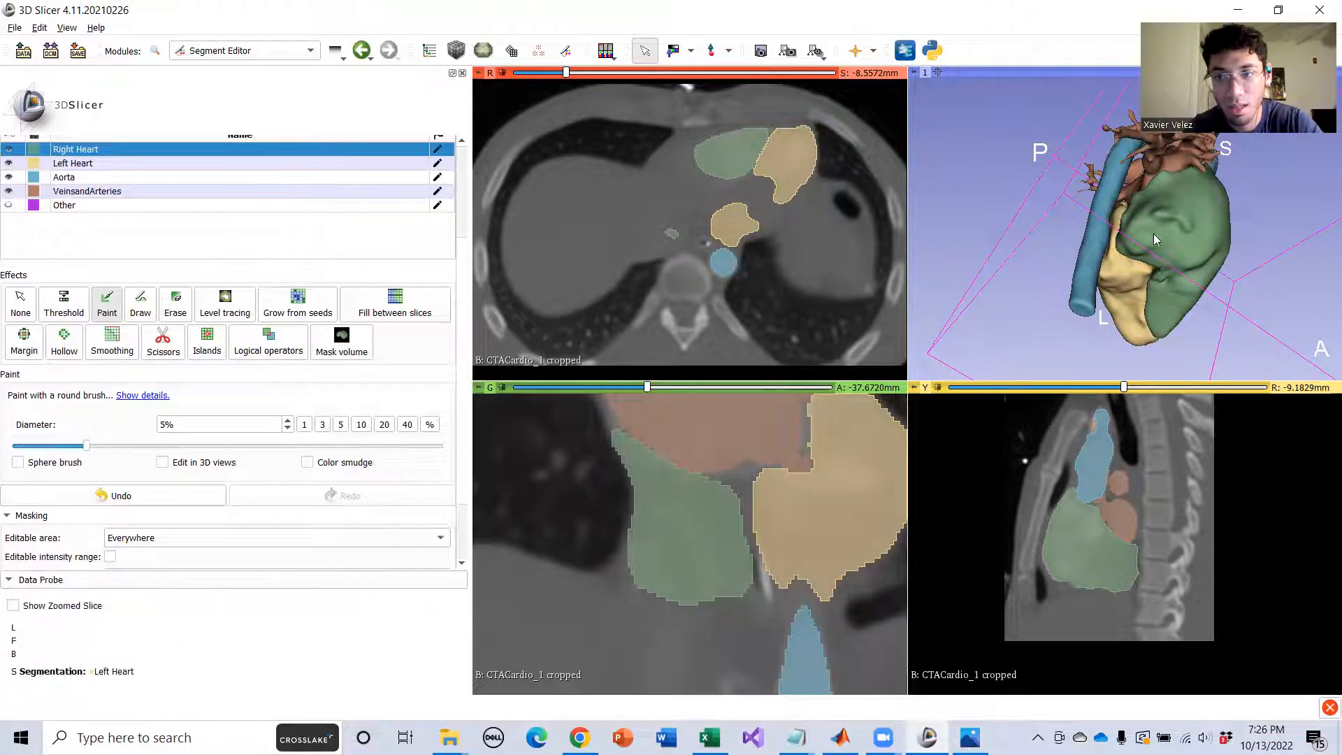
scroll(744, 210, "down", 5)
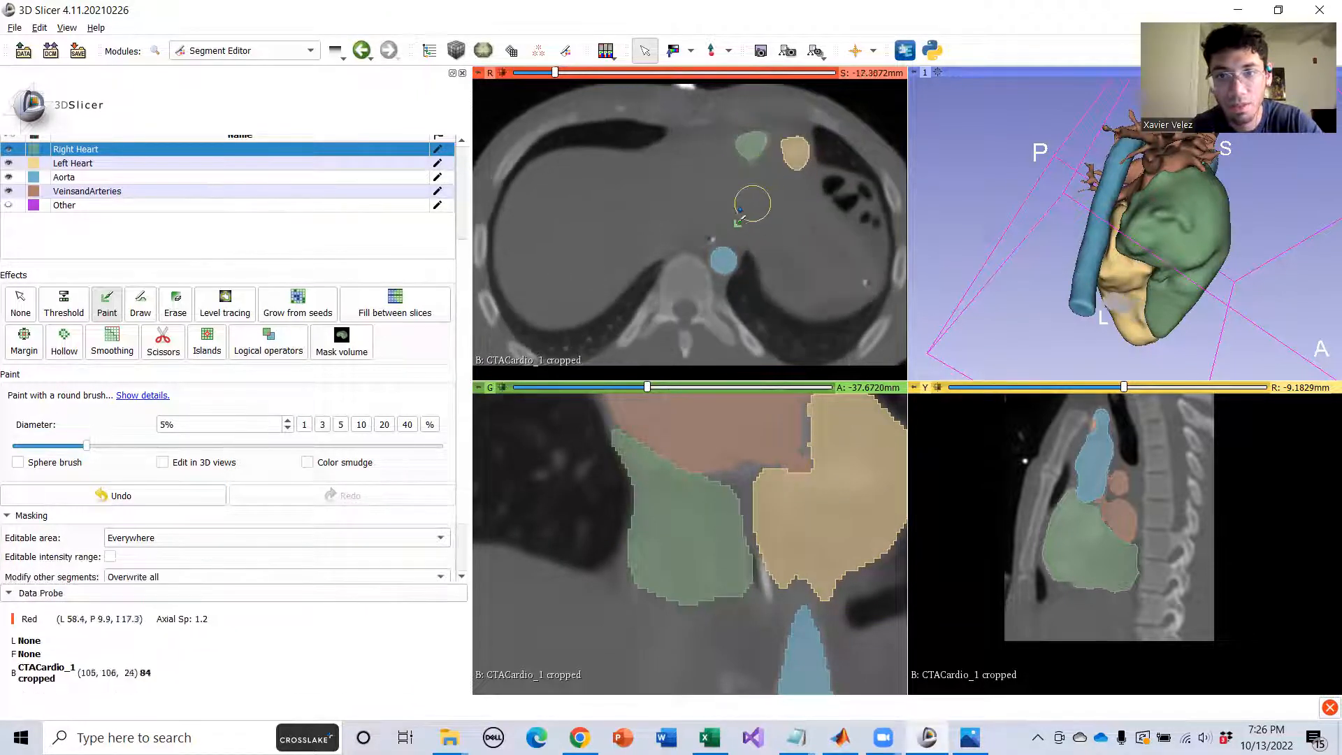
scroll(739, 210, "up", 5)
scroll(734, 214, "down", 6)
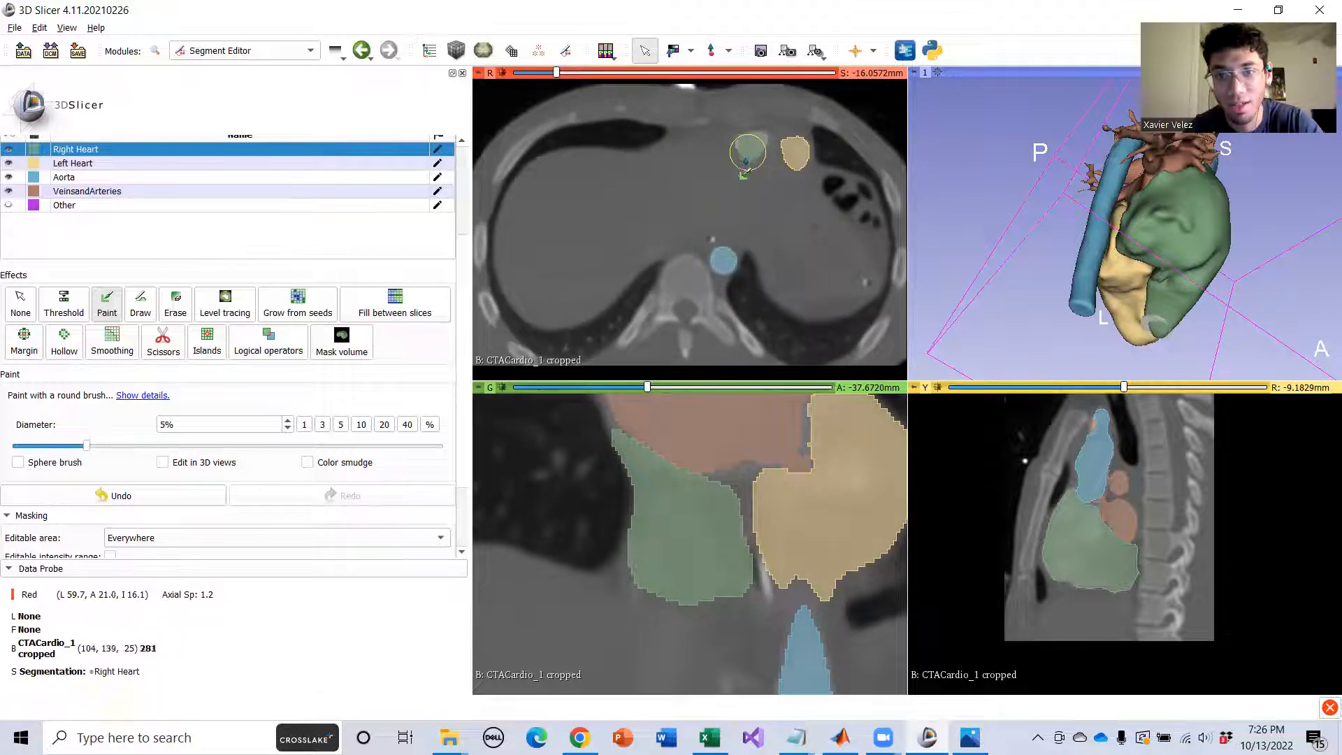
Examine the Right Heart's lower portion on axial slices from about -16 to -4 mm and the whole heart model in 3D.
scroll(746, 155, "up", 6)
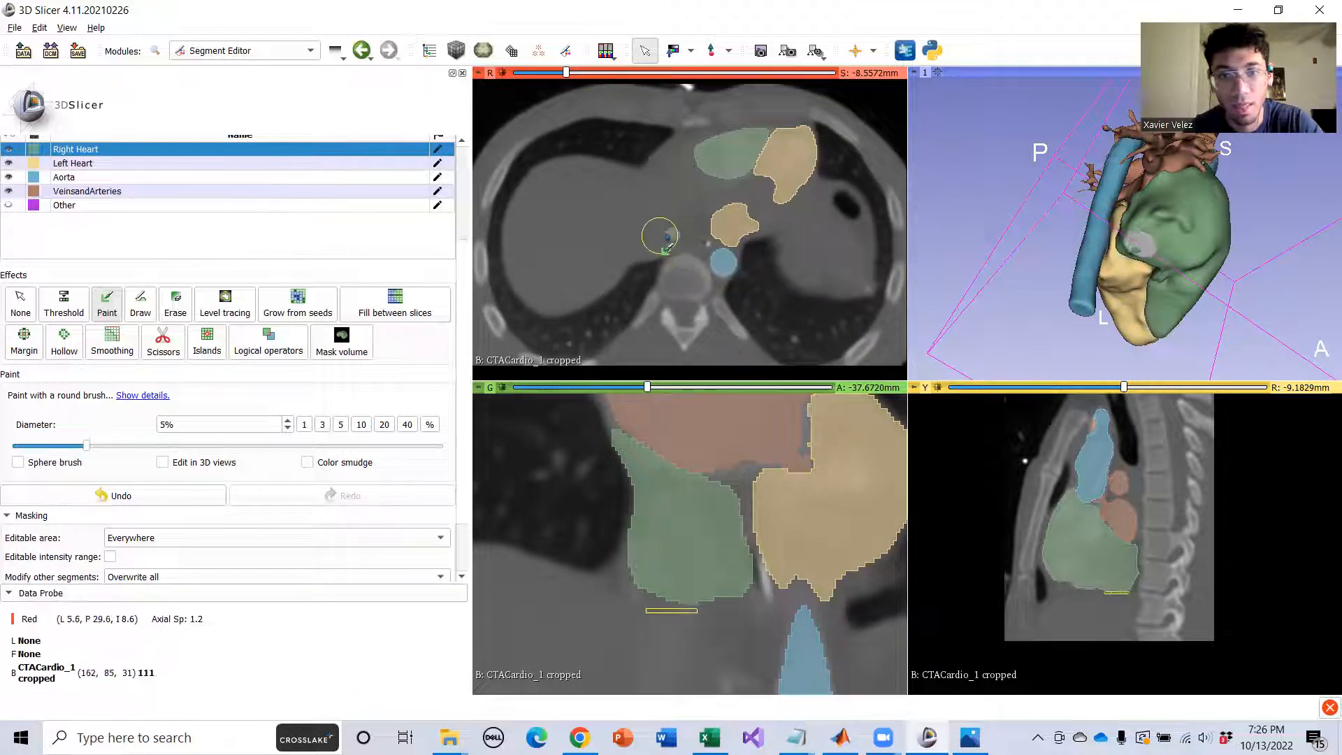
scroll(665, 238, "up", 2)
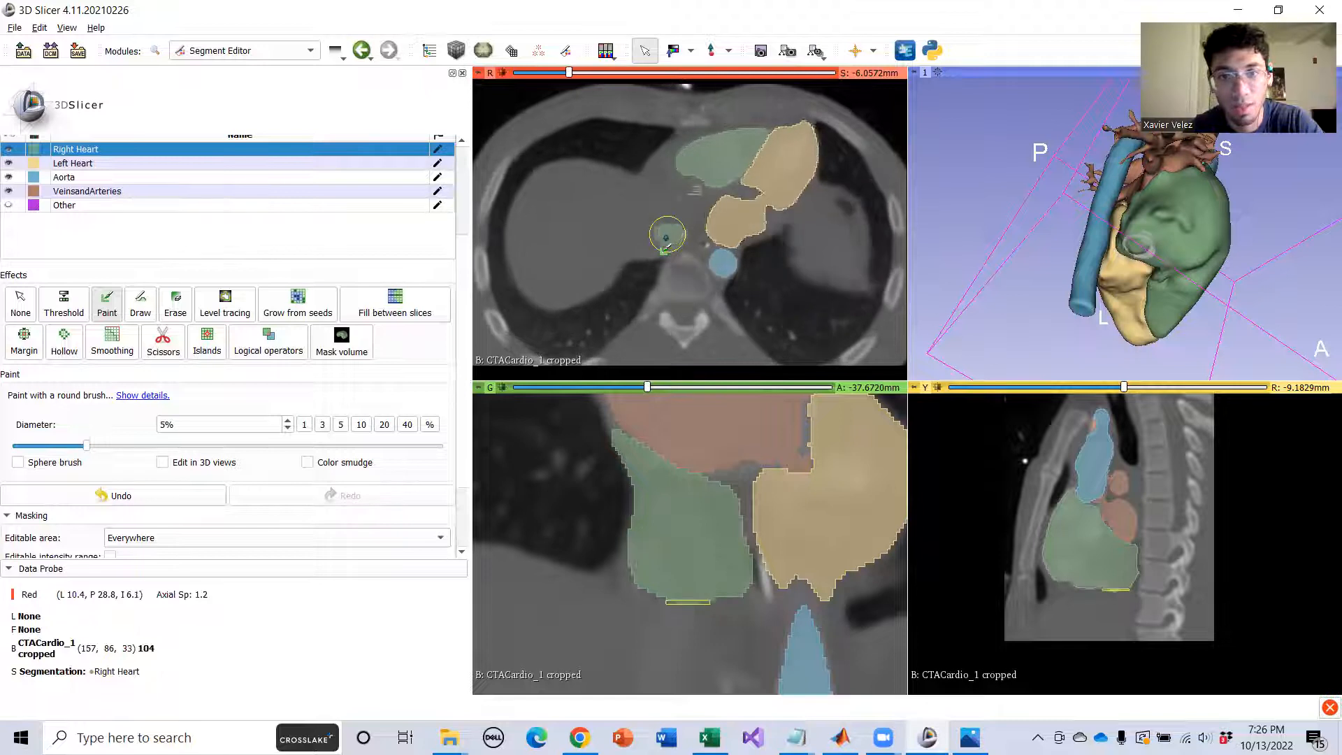
scroll(665, 237, "up", 2)
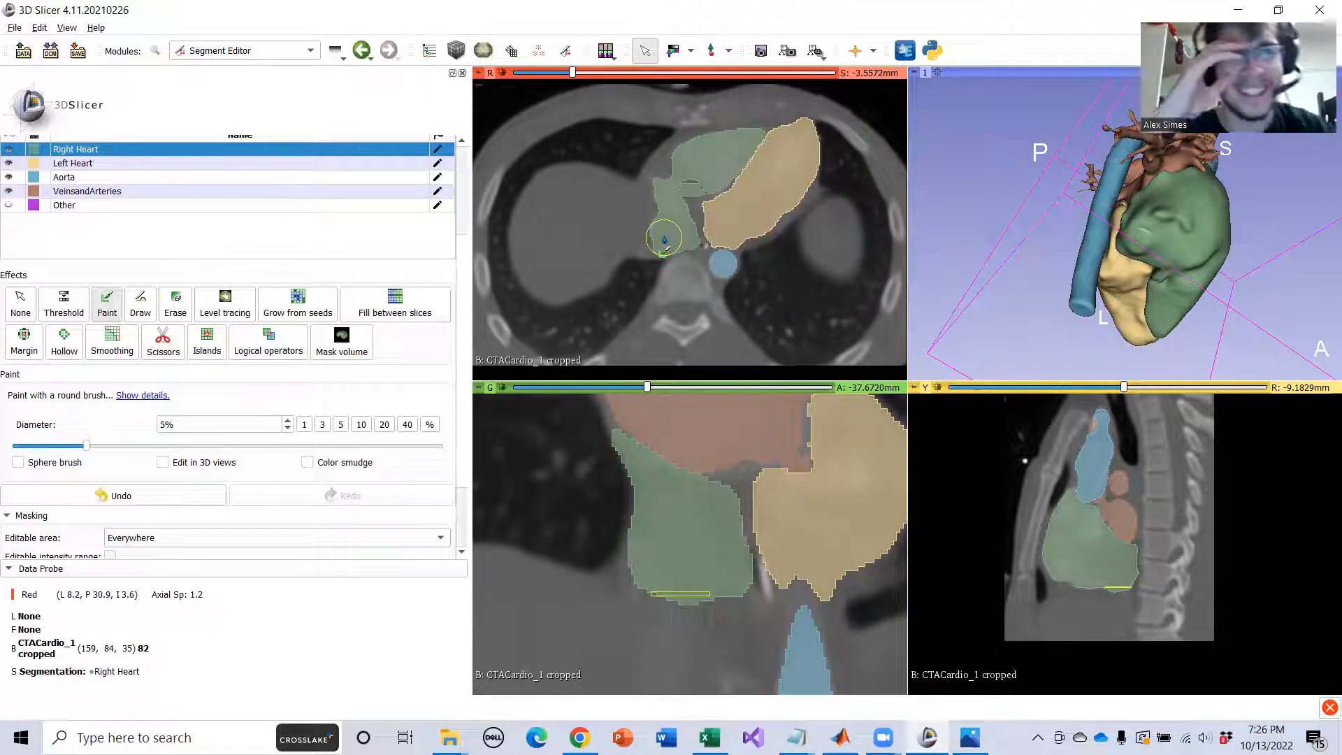
scroll(663, 240, "down", 1)
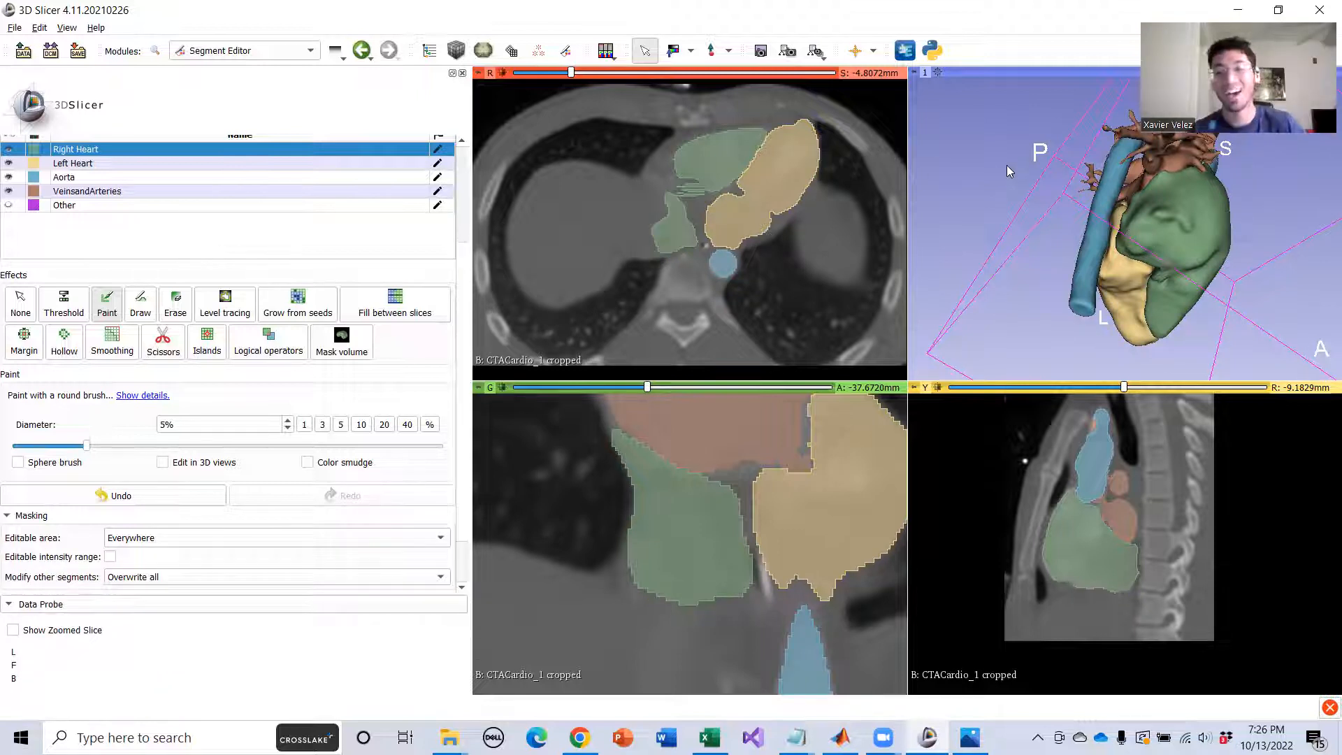
left_click_drag(1139, 236, 1022, 249)
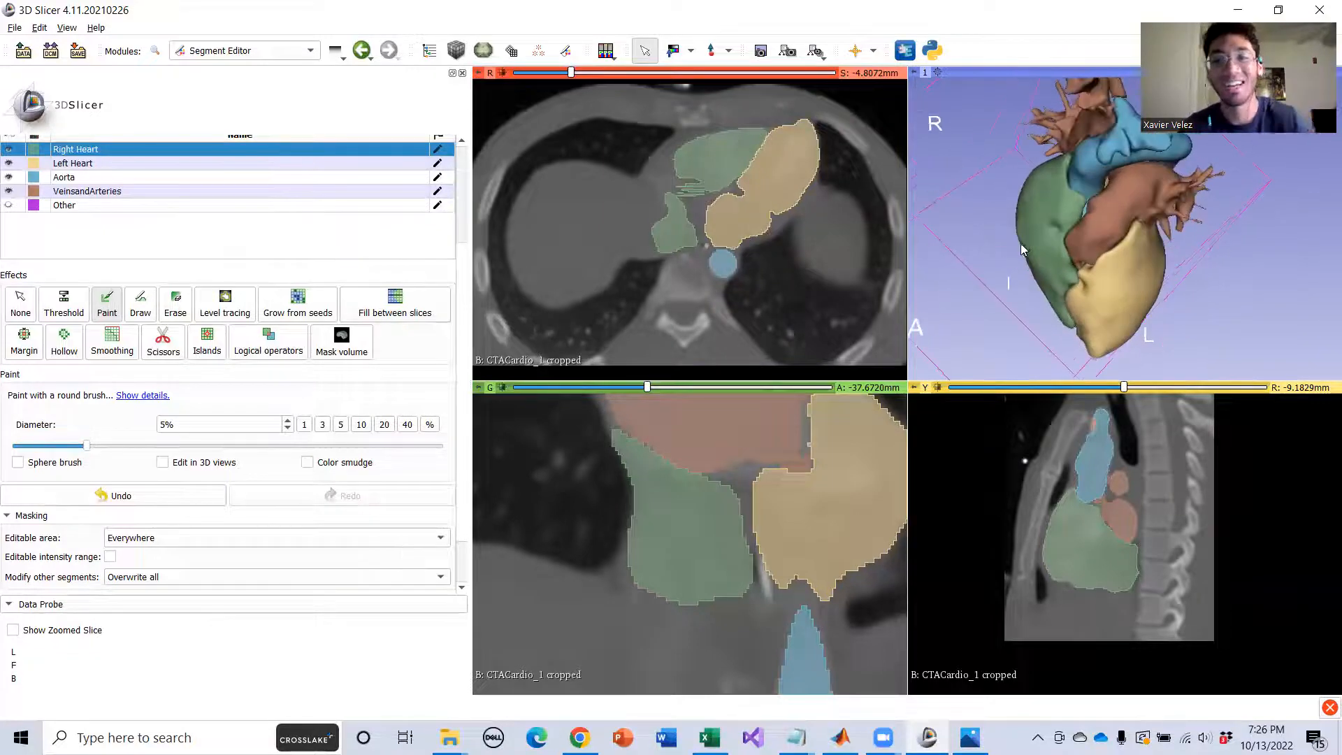
scroll(1030, 244, "down", 3)
middle_click_drag(1089, 188, 1101, 213)
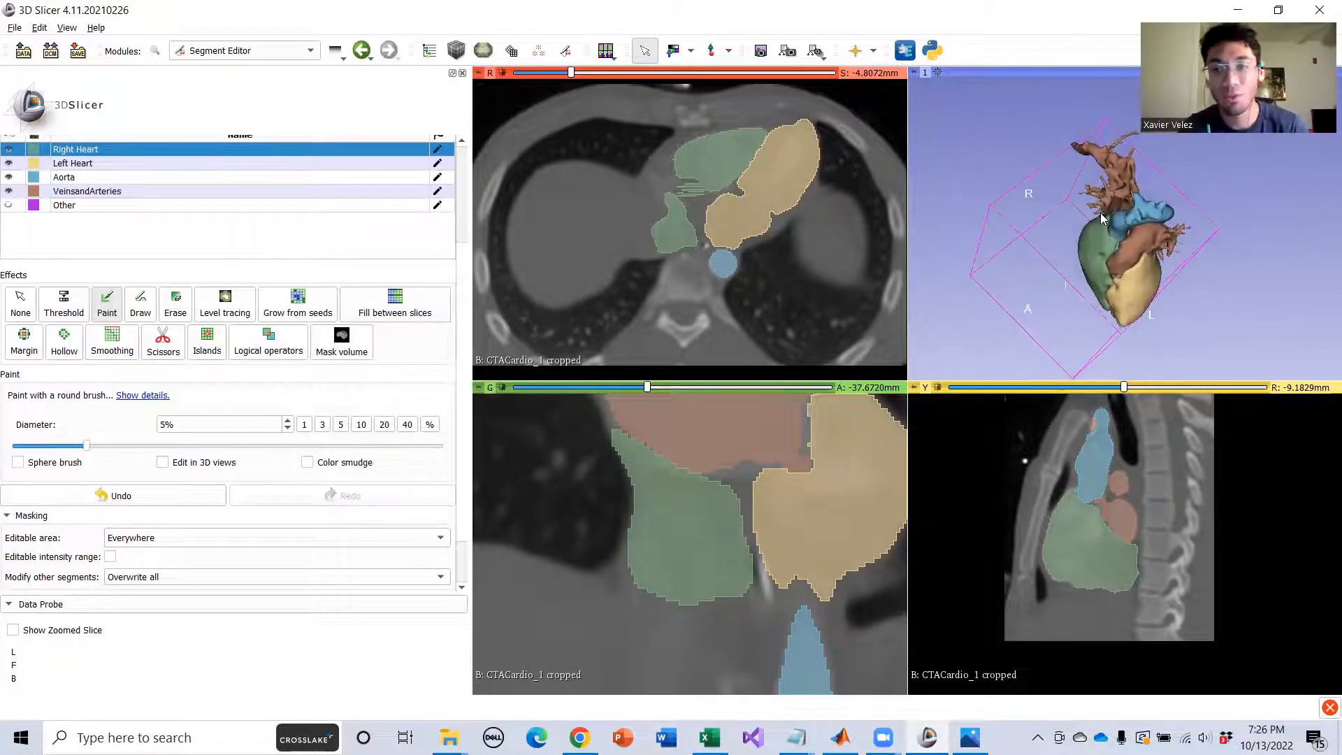
right_click_drag(1100, 213, 1197, 263)
left_click_drag(1208, 277, 1253, 235)
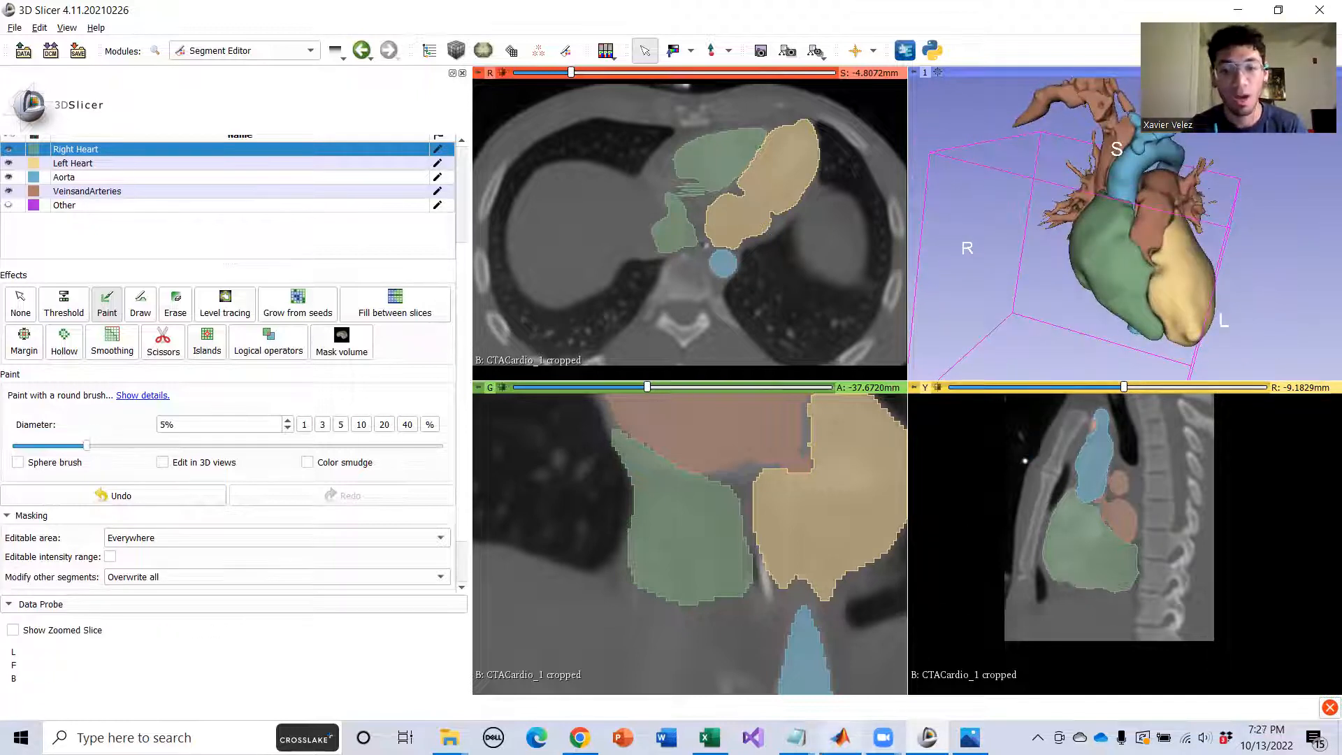
Review the remaining workflow stages in the Notepad checklist and return to the segmentation.
mouse_move(796, 737)
left_click(849, 691)
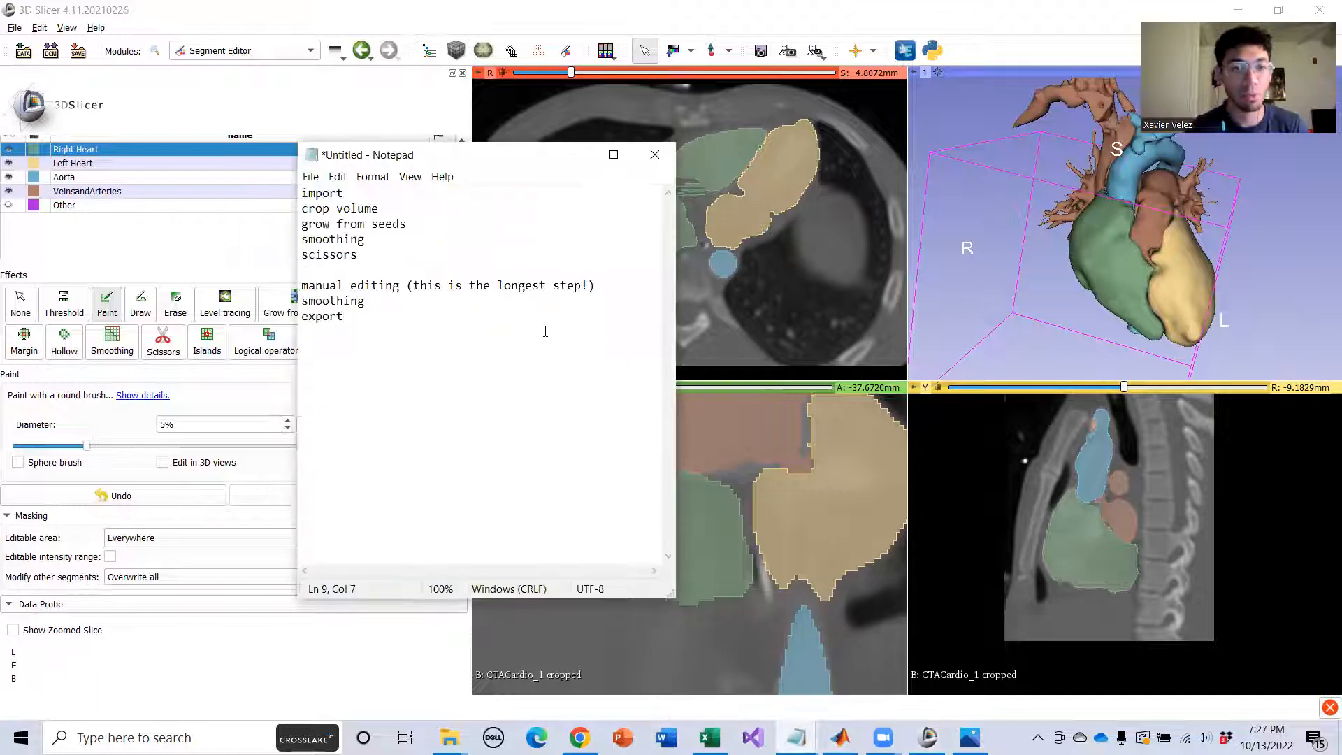
left_click(573, 155)
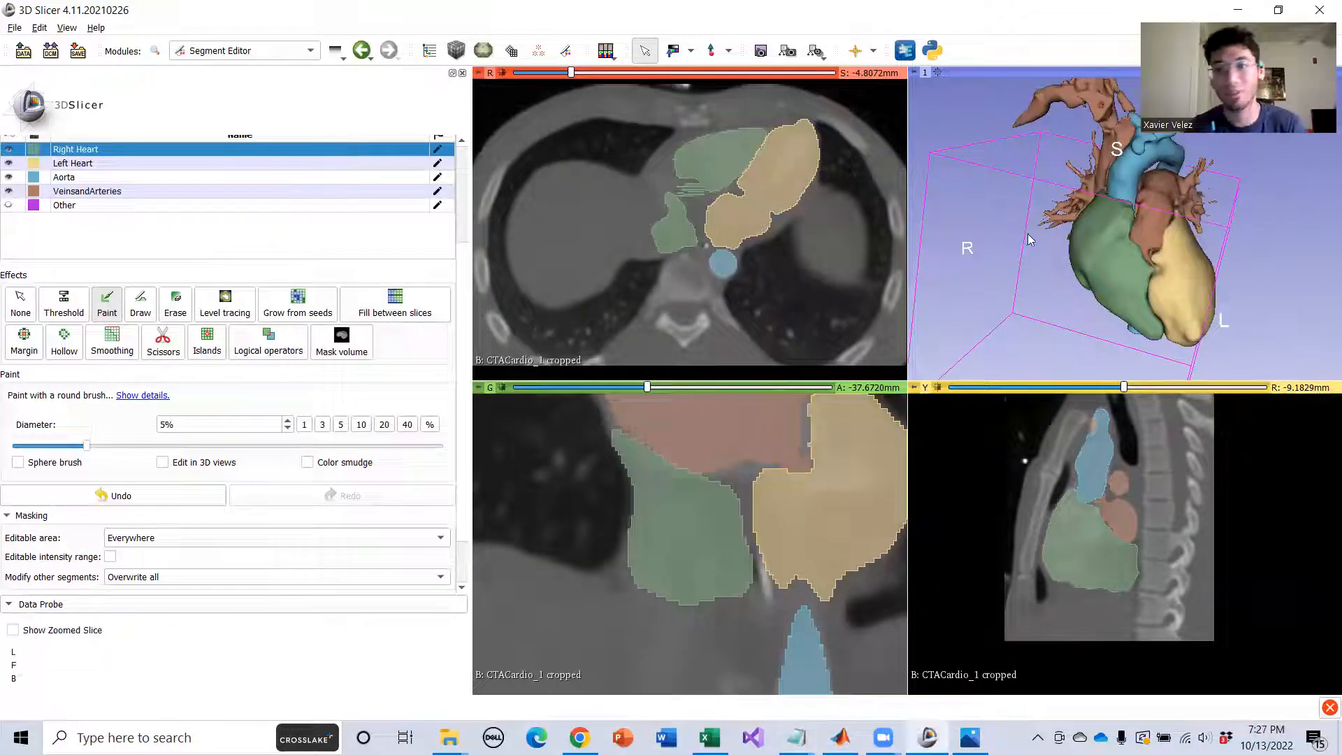
mouse_move(796, 737)
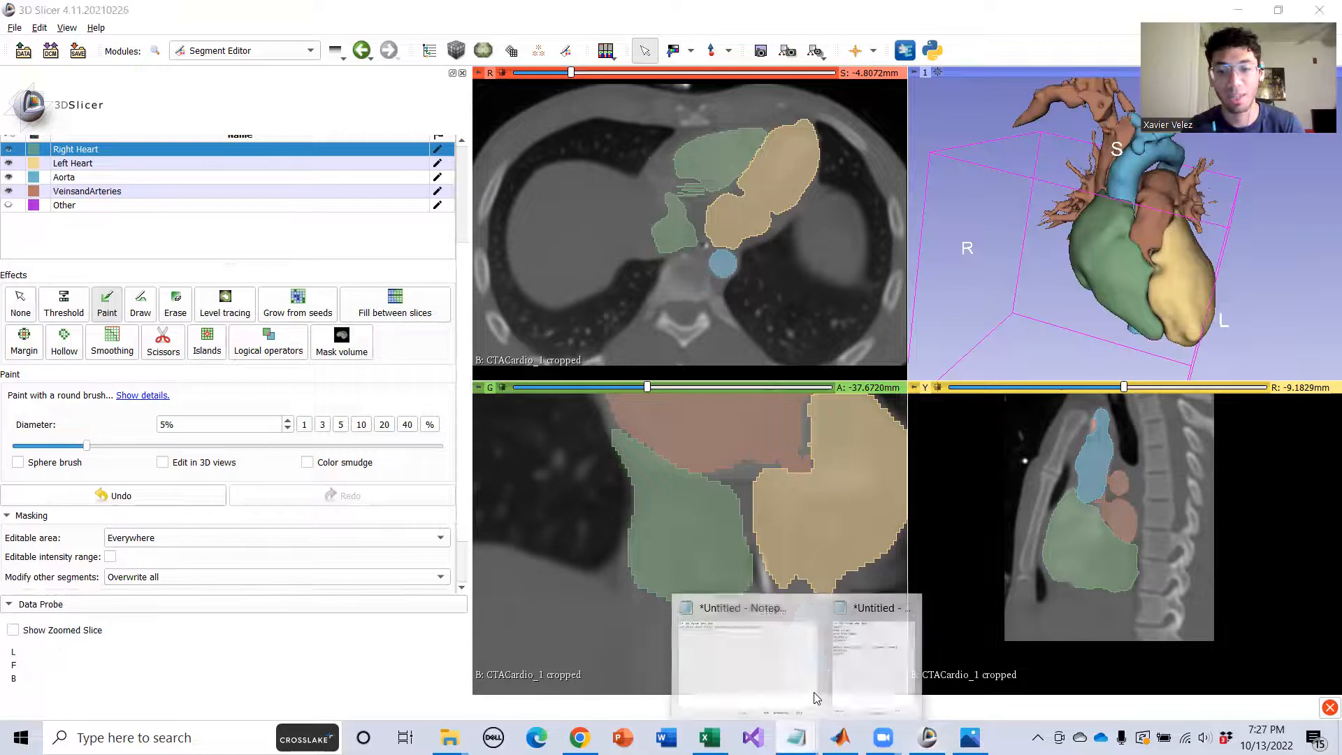
left_click(850, 675)
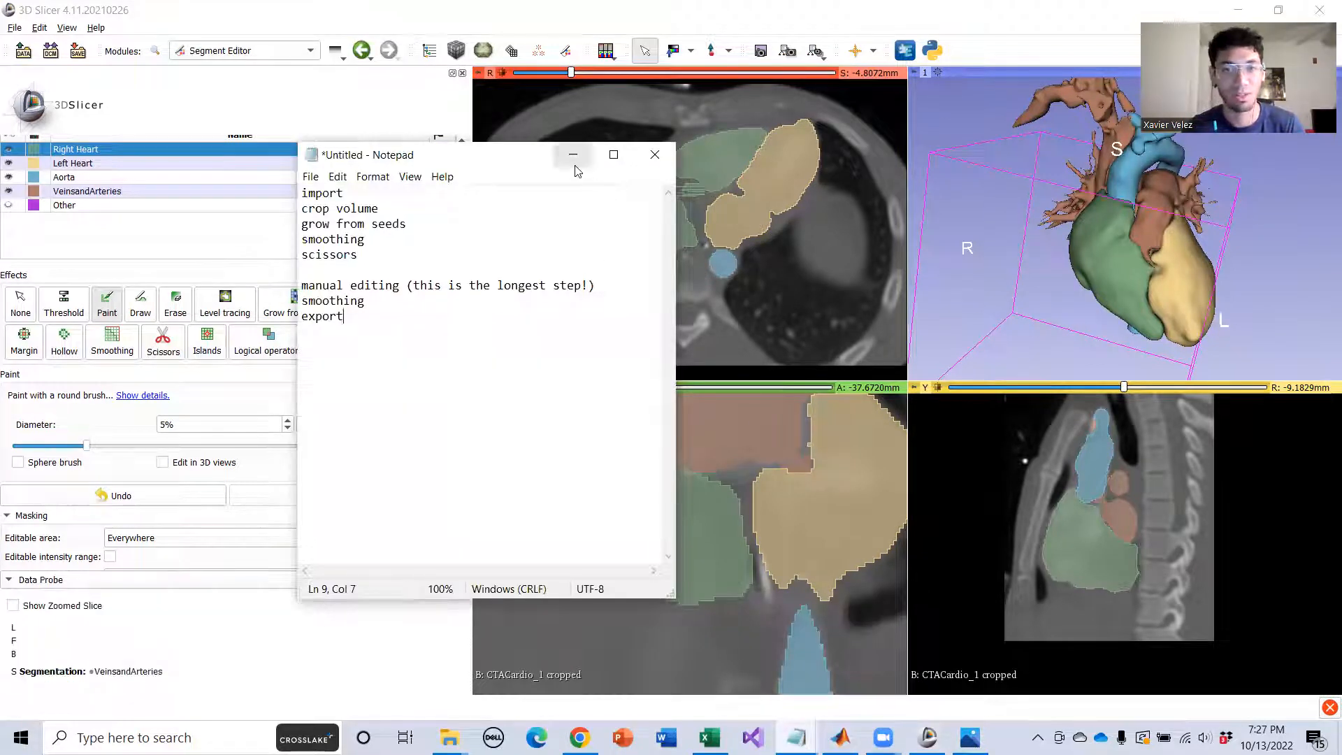
left_click(573, 156)
Smooth the Right Heart segment with the Gaussian method at a standard deviation of 4.00 mm.
left_click_drag(985, 214, 929, 245)
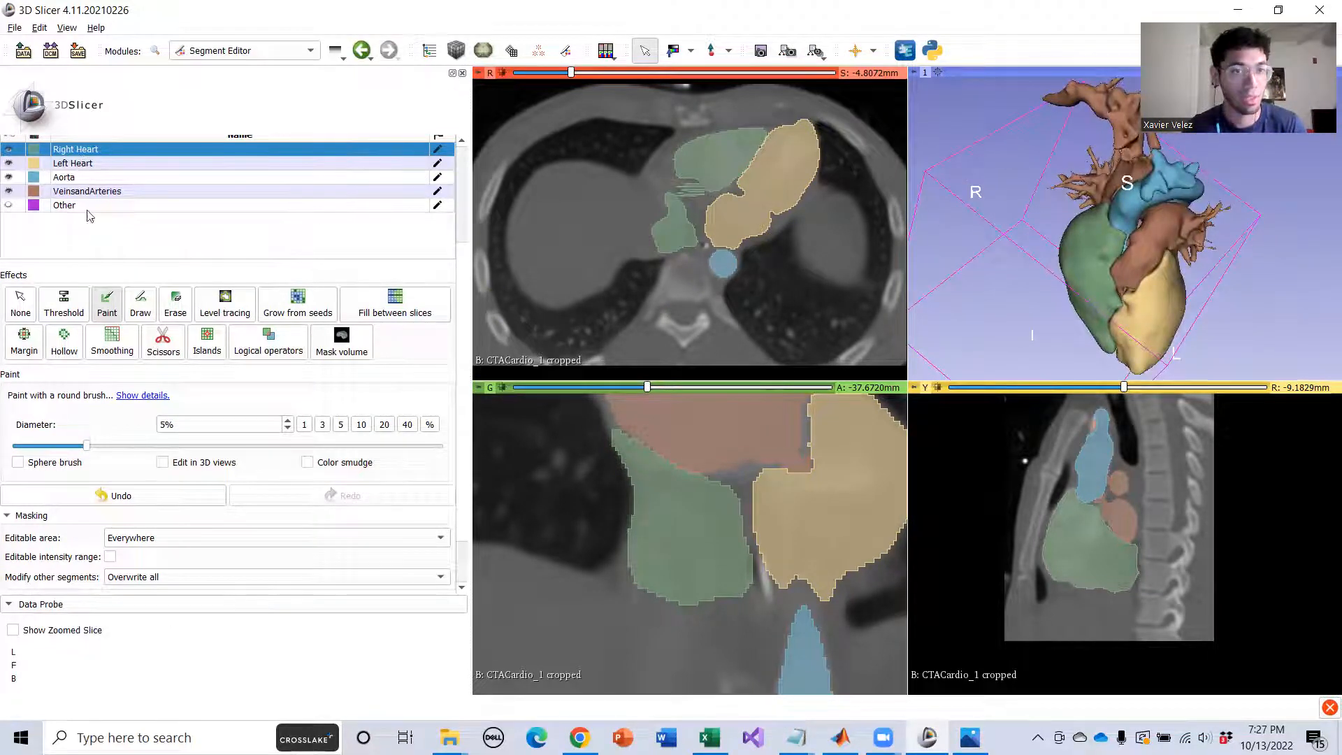
scroll(154, 419, "down", 2)
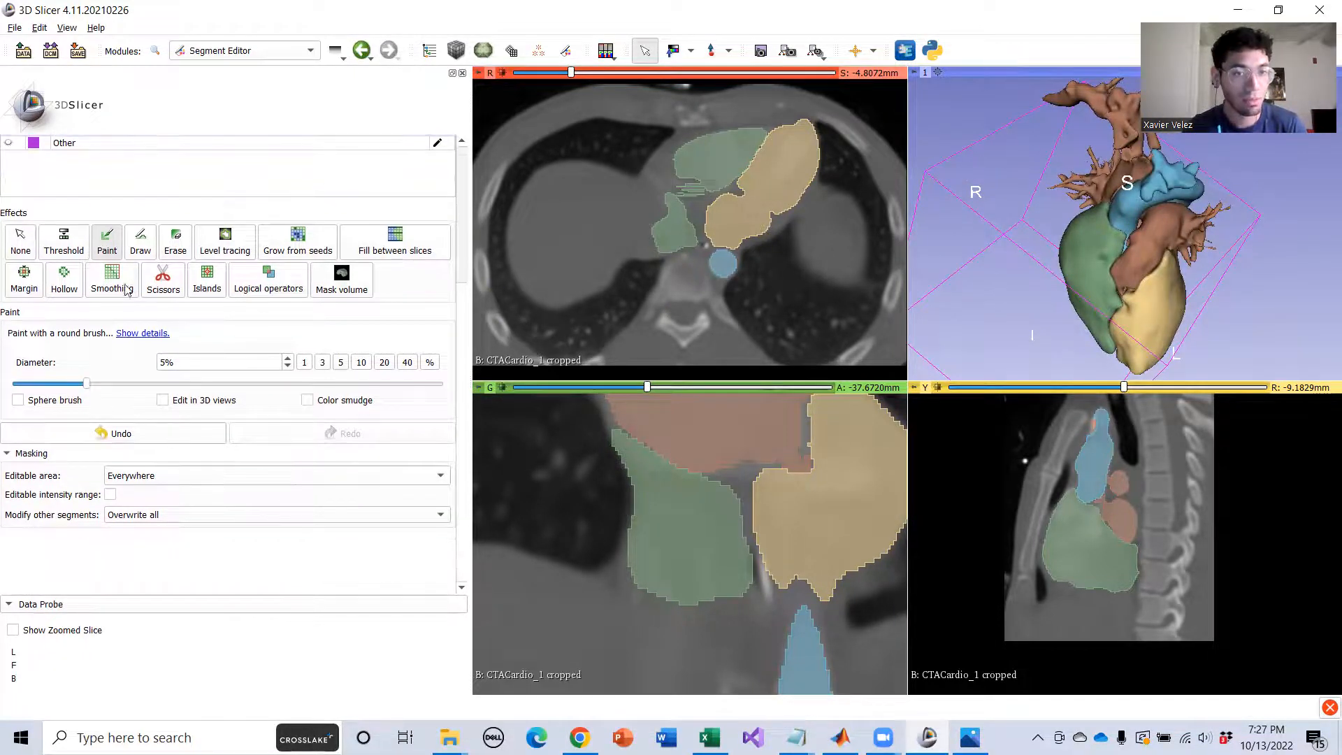
left_click(119, 281)
left_click(99, 376)
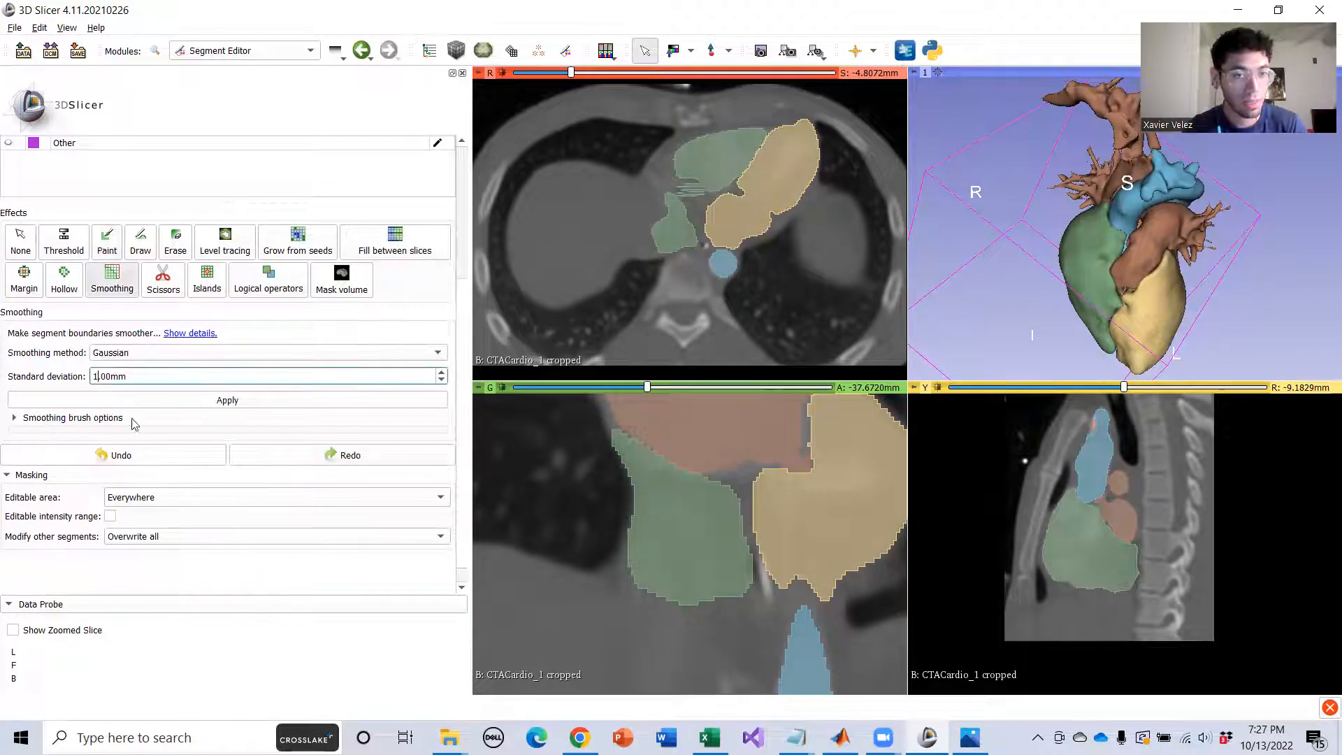
key("BackSpace")
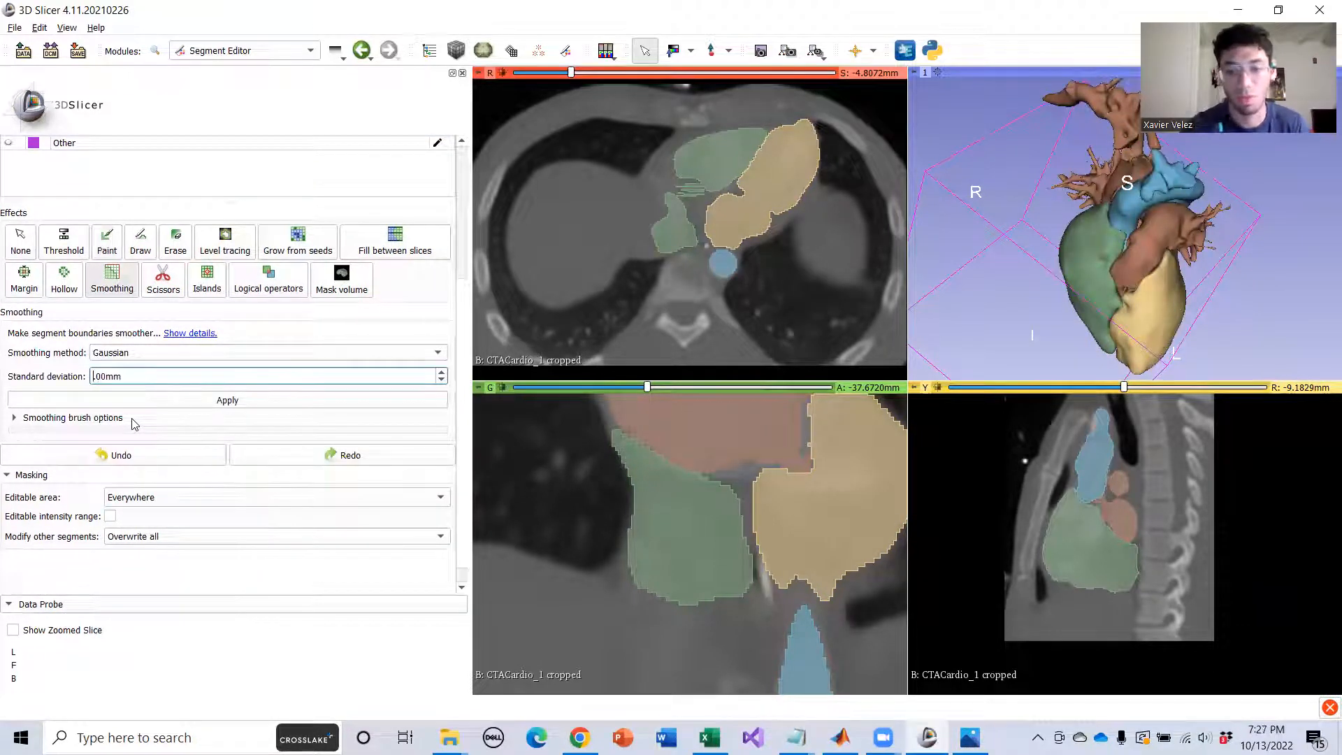
type("4.")
left_click(150, 401)
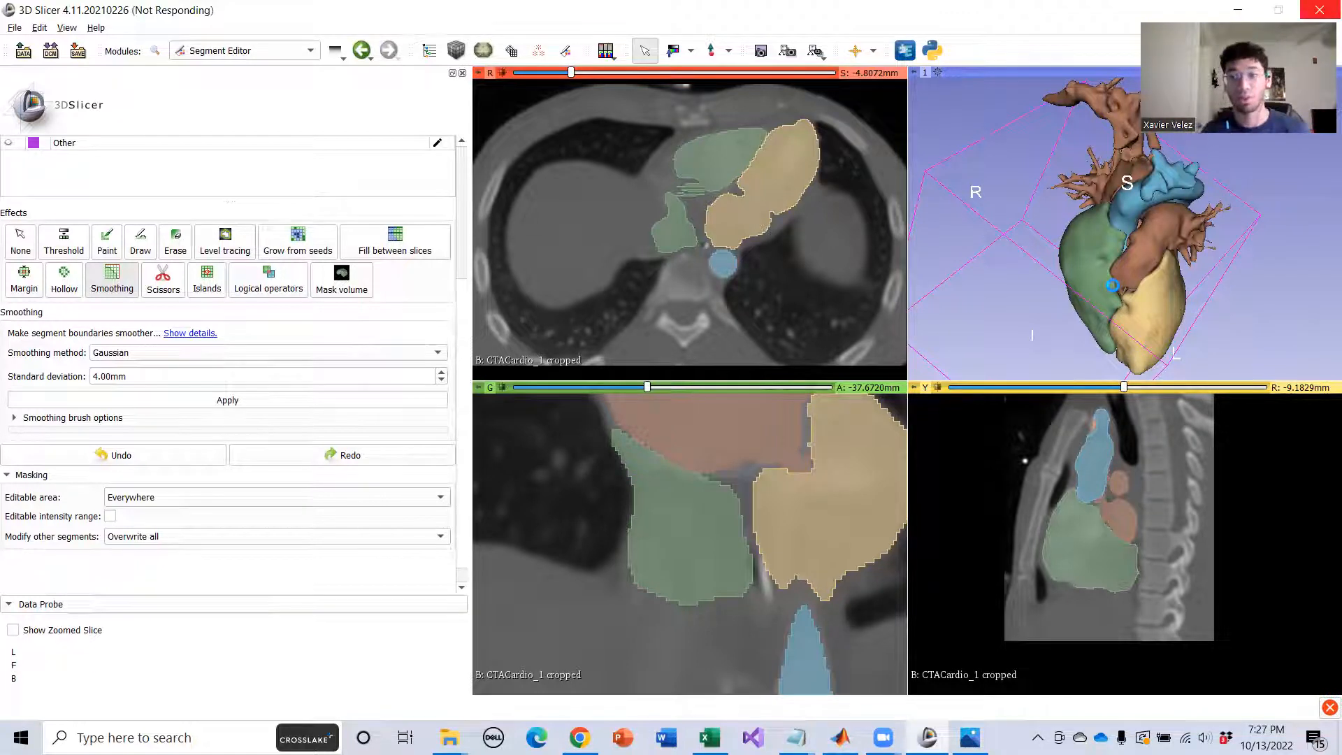
Examine the smoothed Right Heart and its surrounding segments in 3D from several angles.
left_click_drag(1113, 291, 1081, 264)
left_click_drag(1170, 253, 1085, 309)
scroll(1089, 308, "down", 3)
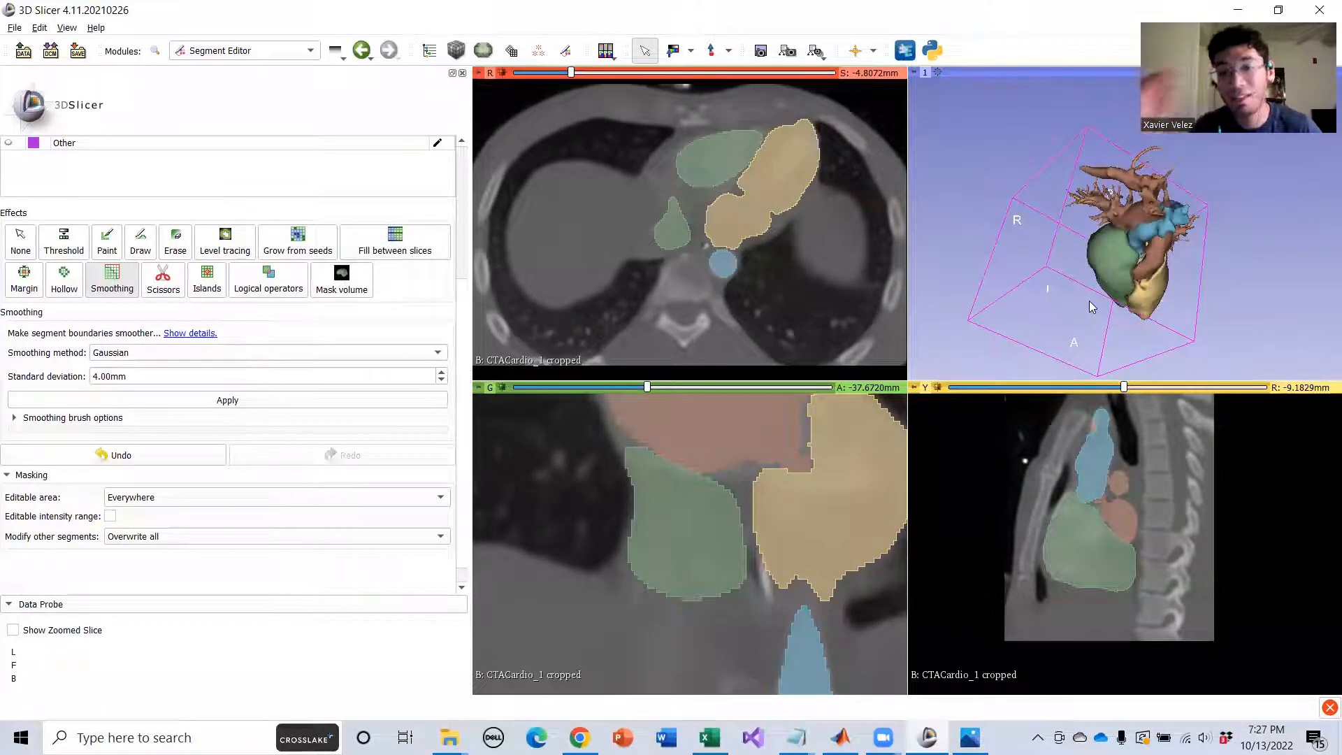
scroll(1134, 311, "up", 3)
scroll(1133, 311, "down", 1)
mouse_move(1243, 281)
left_mouse_down()
mouse_move(1123, 252)
mouse_move(1243, 262)
left_mouse_up()
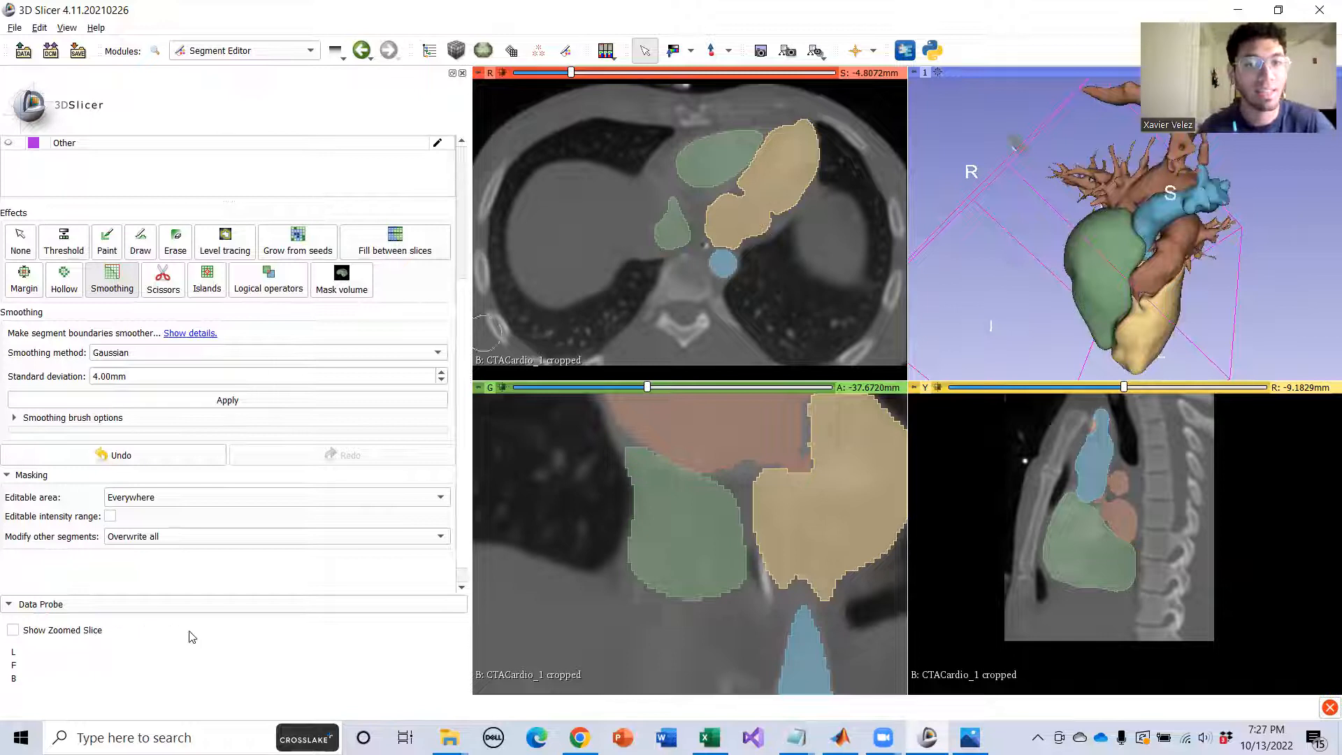
scroll(221, 476, "up", 5)
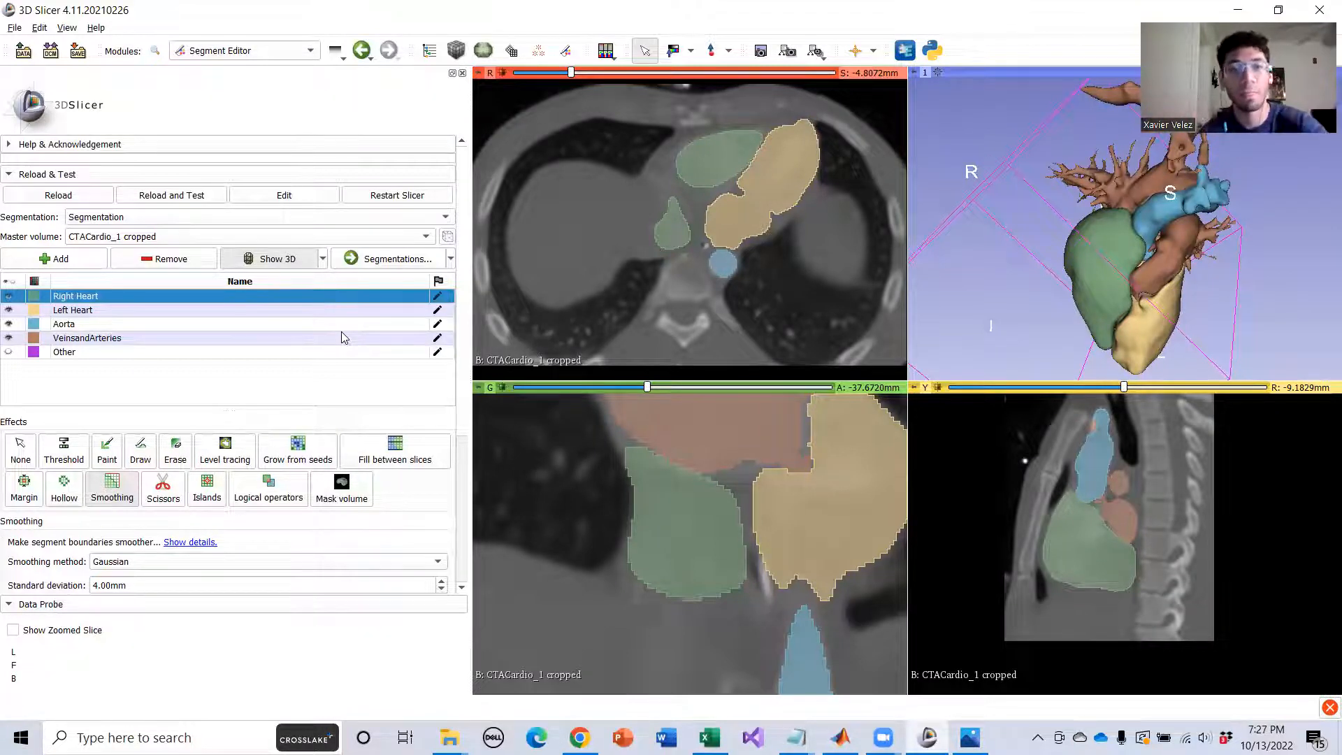
left_click(450, 260)
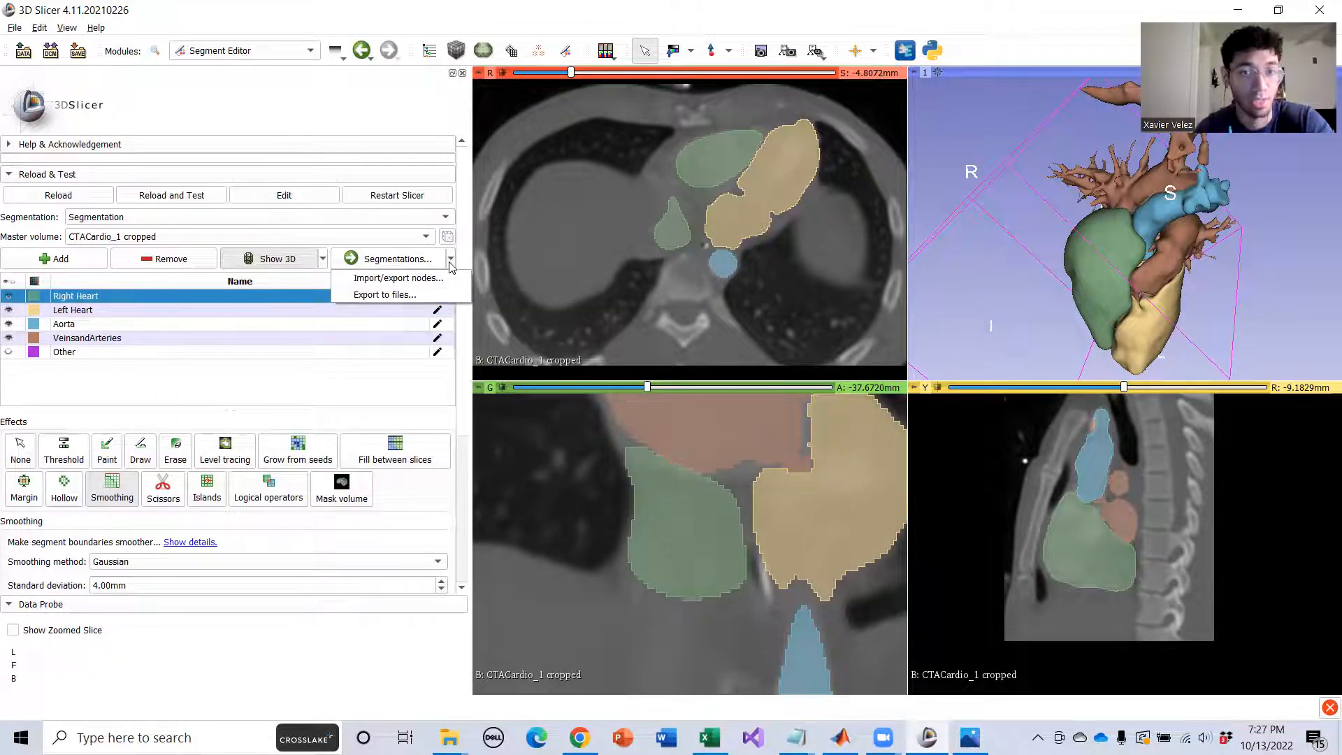
left_click(411, 297)
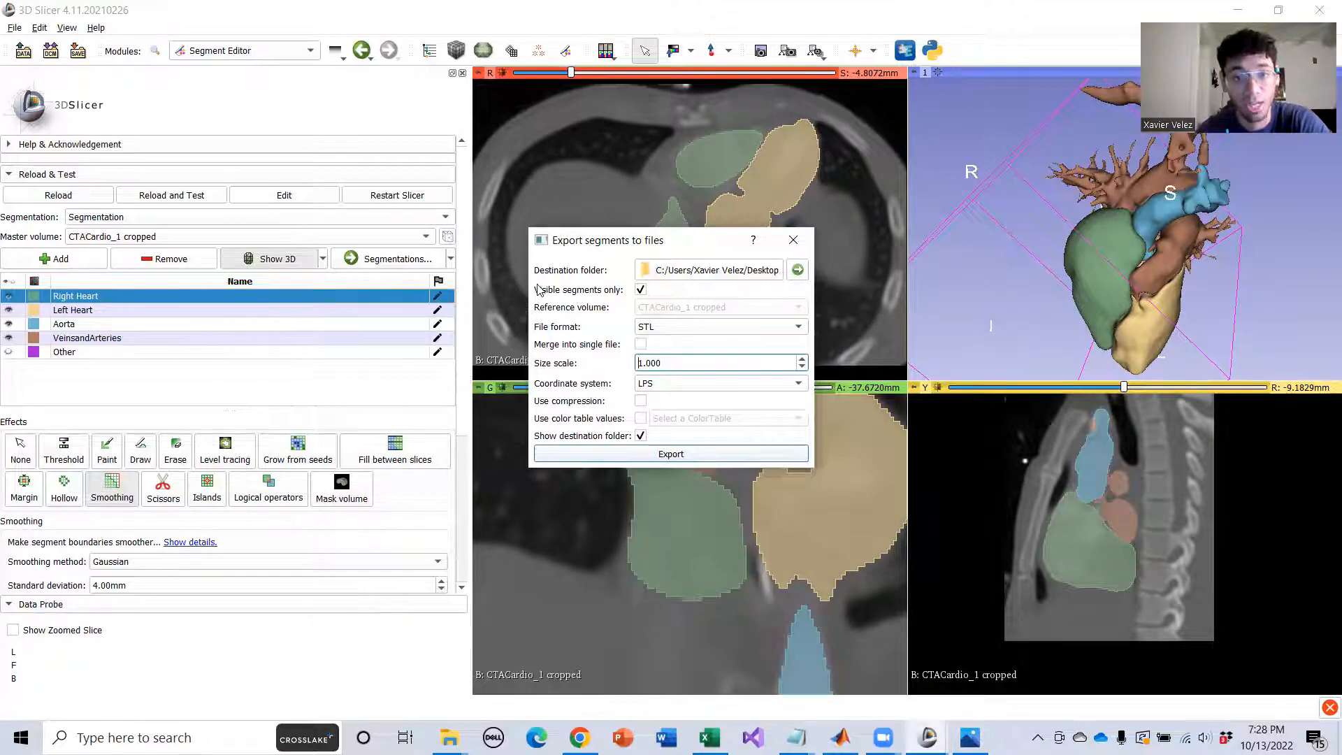
left_click(794, 241)
Show the Other segment to inspect its extent in 3D, and hide it again.
left_click(9, 352)
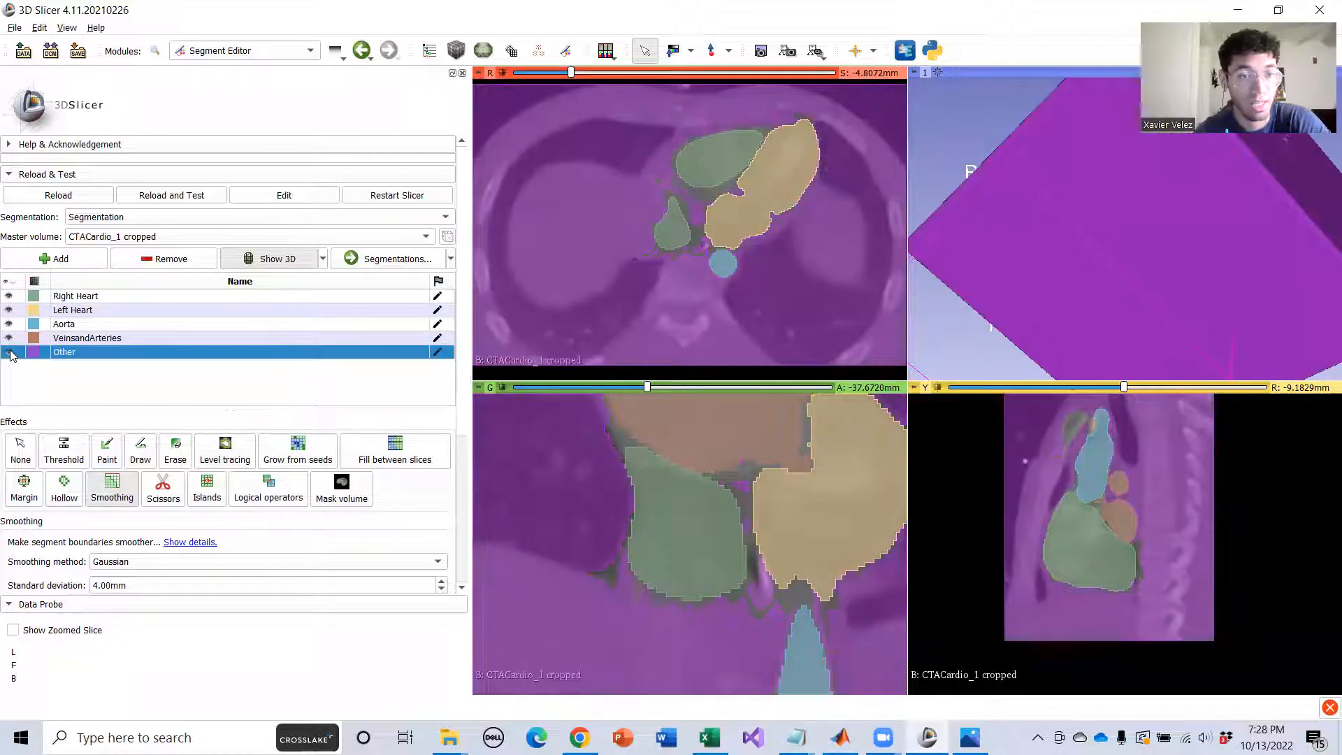
scroll(1050, 271, "up", 2)
scroll(1047, 281, "down", 8)
left_click_drag(1104, 256, 1046, 221)
scroll(1118, 214, "up", 2)
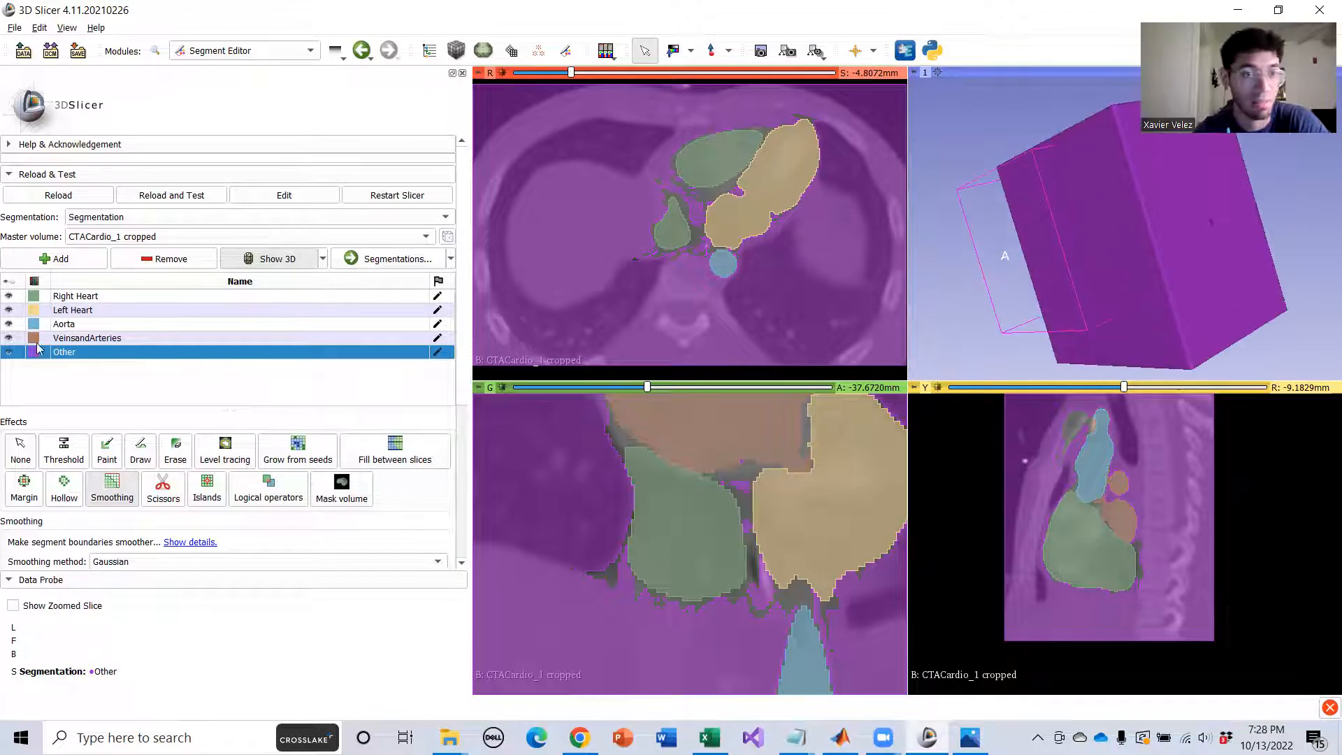
left_click(7, 352)
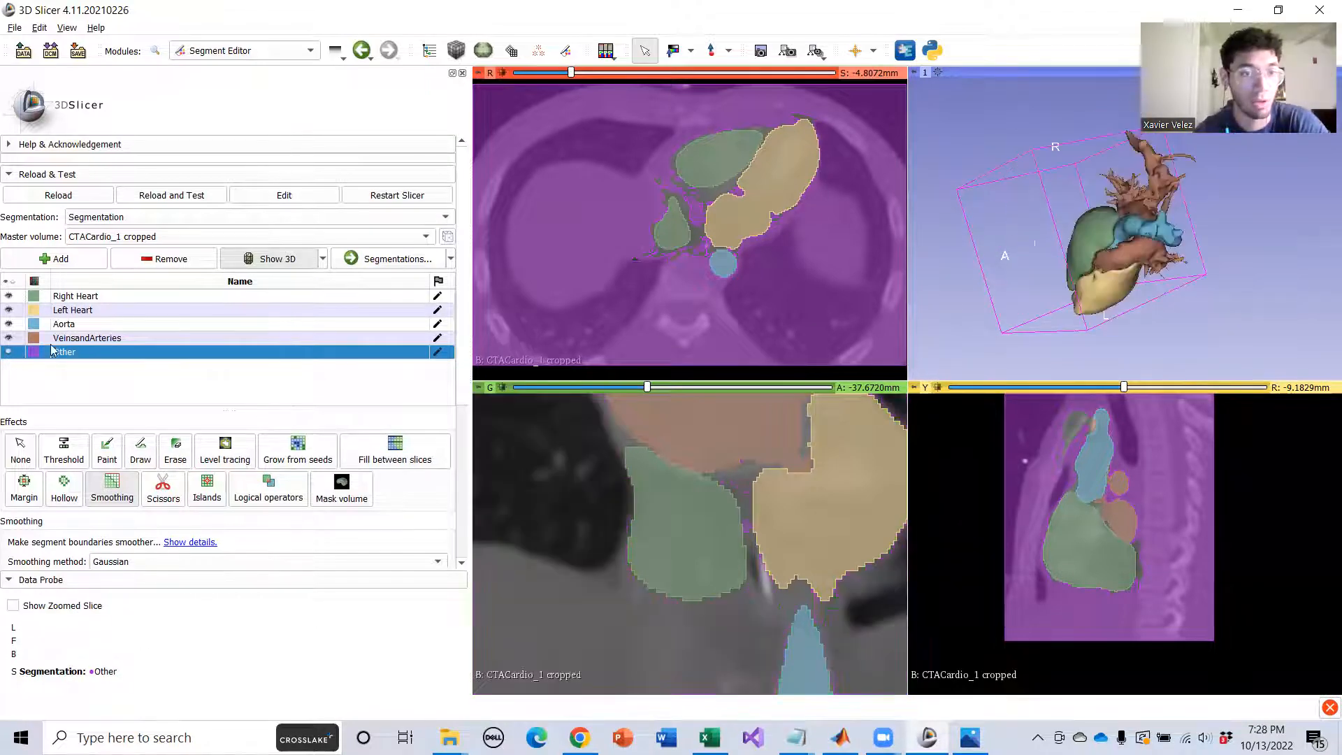
Set up the segment file export in STL format with all visible segments merged into a single file.
left_click(451, 258)
left_click(397, 295)
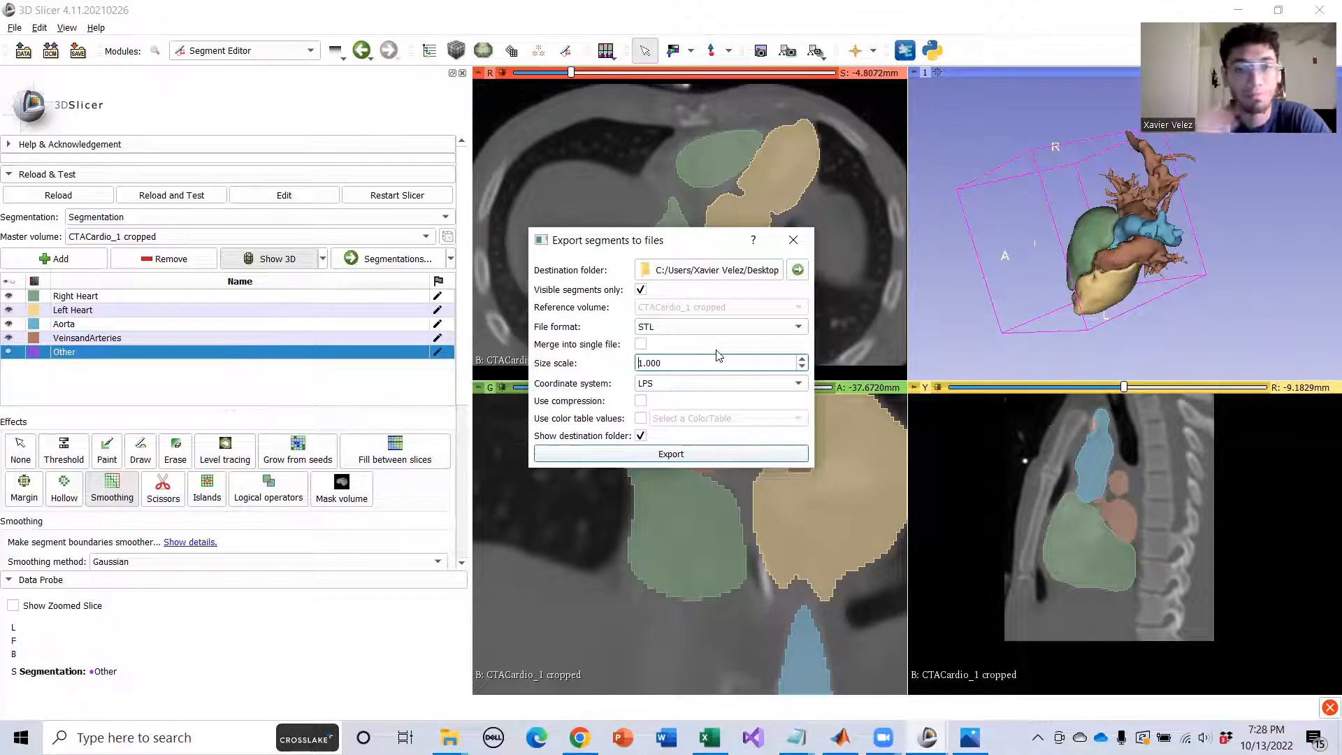
left_click(678, 358)
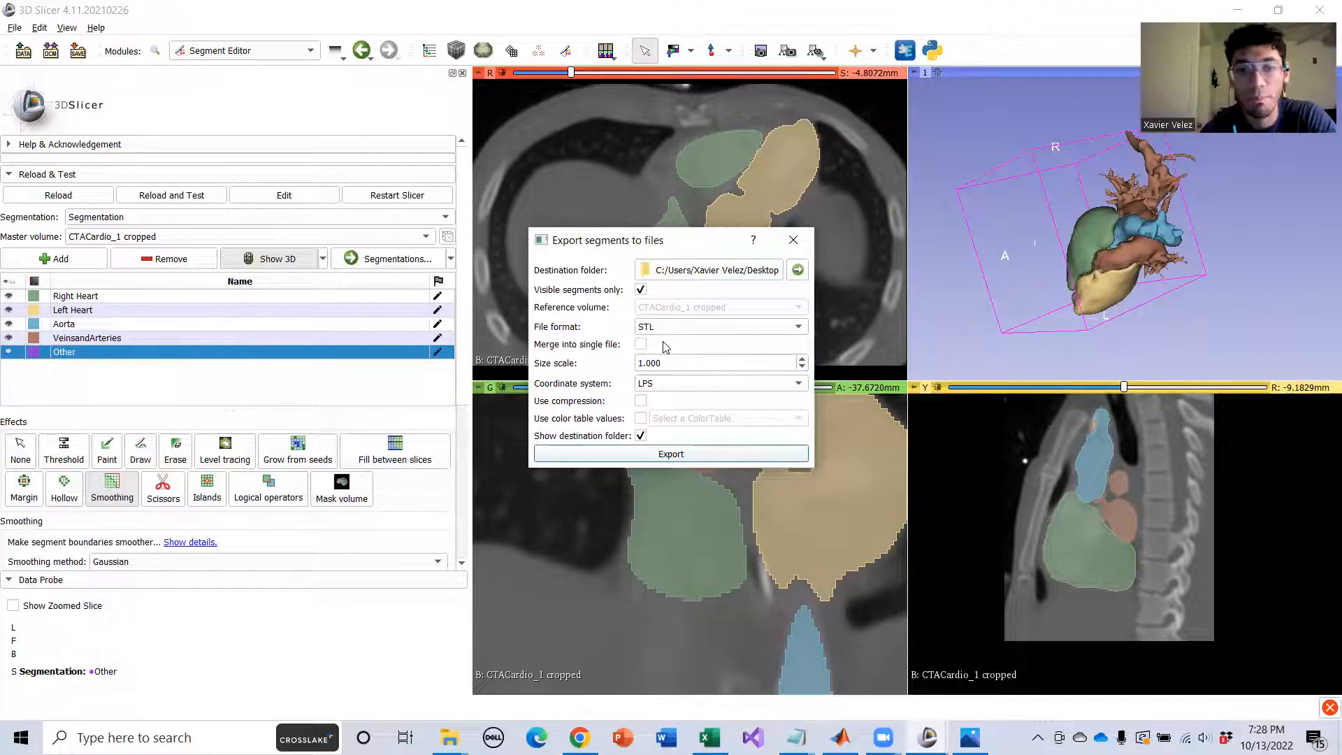
left_click(663, 327)
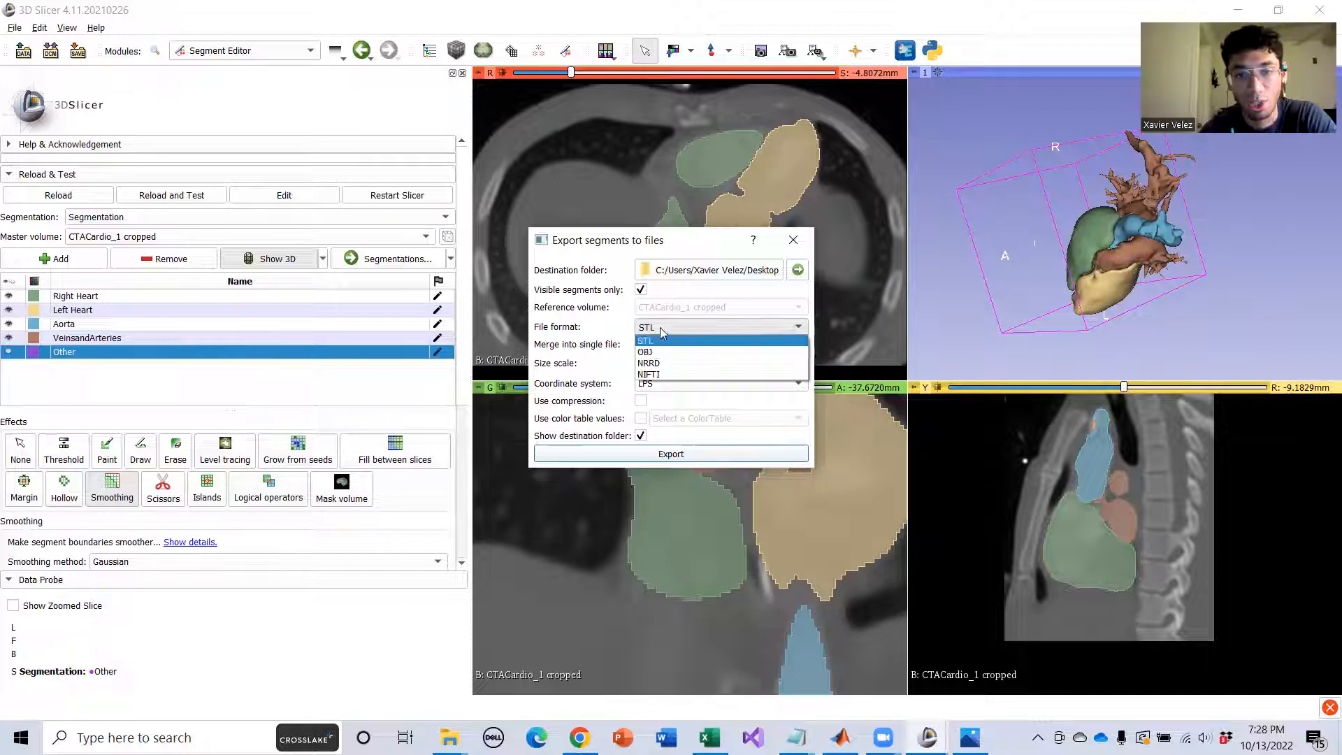
left_click(660, 338)
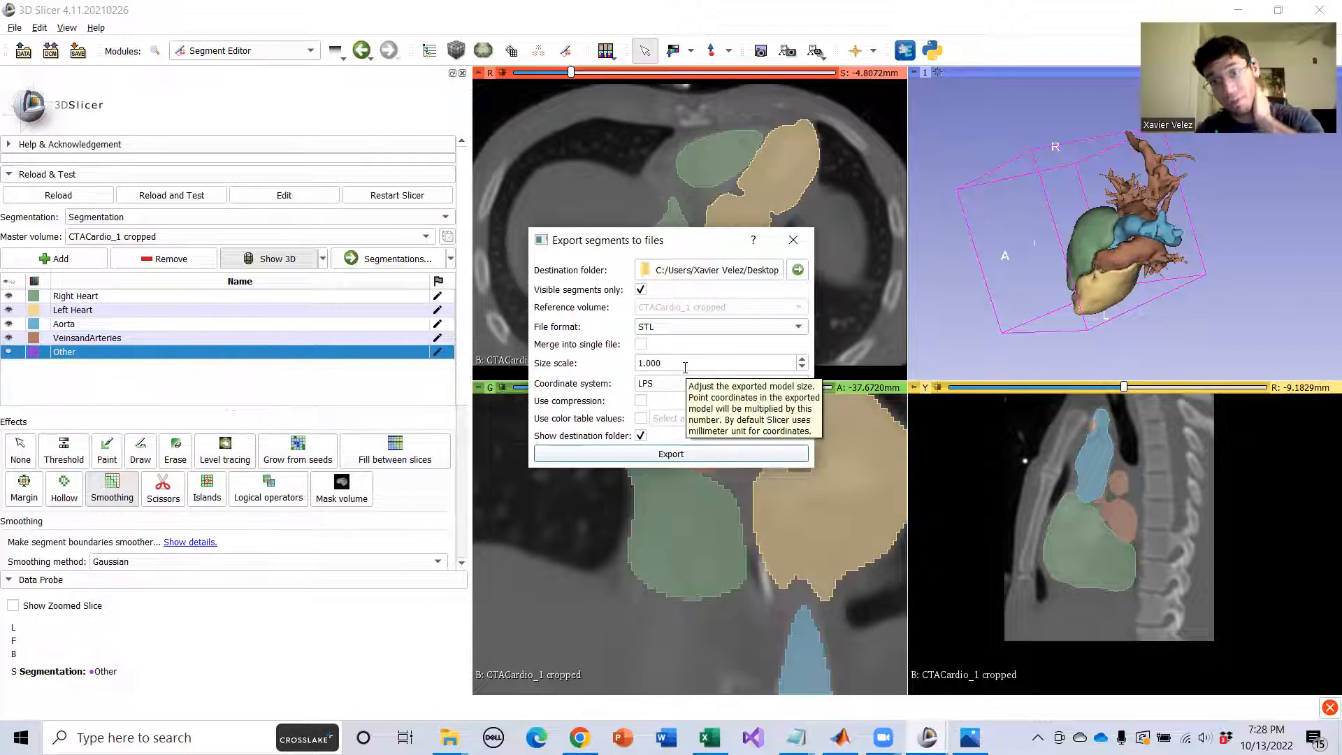
double_click(676, 359)
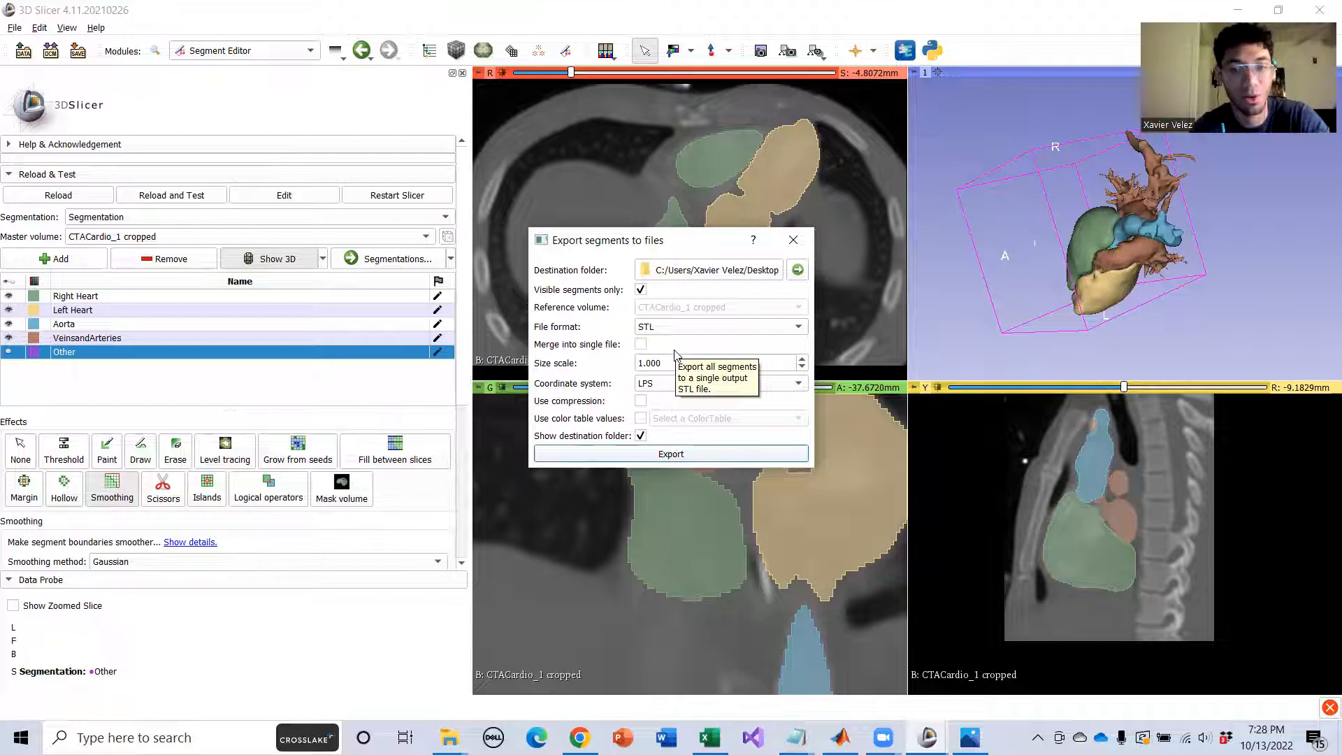
left_click(651, 383)
left_click(651, 384)
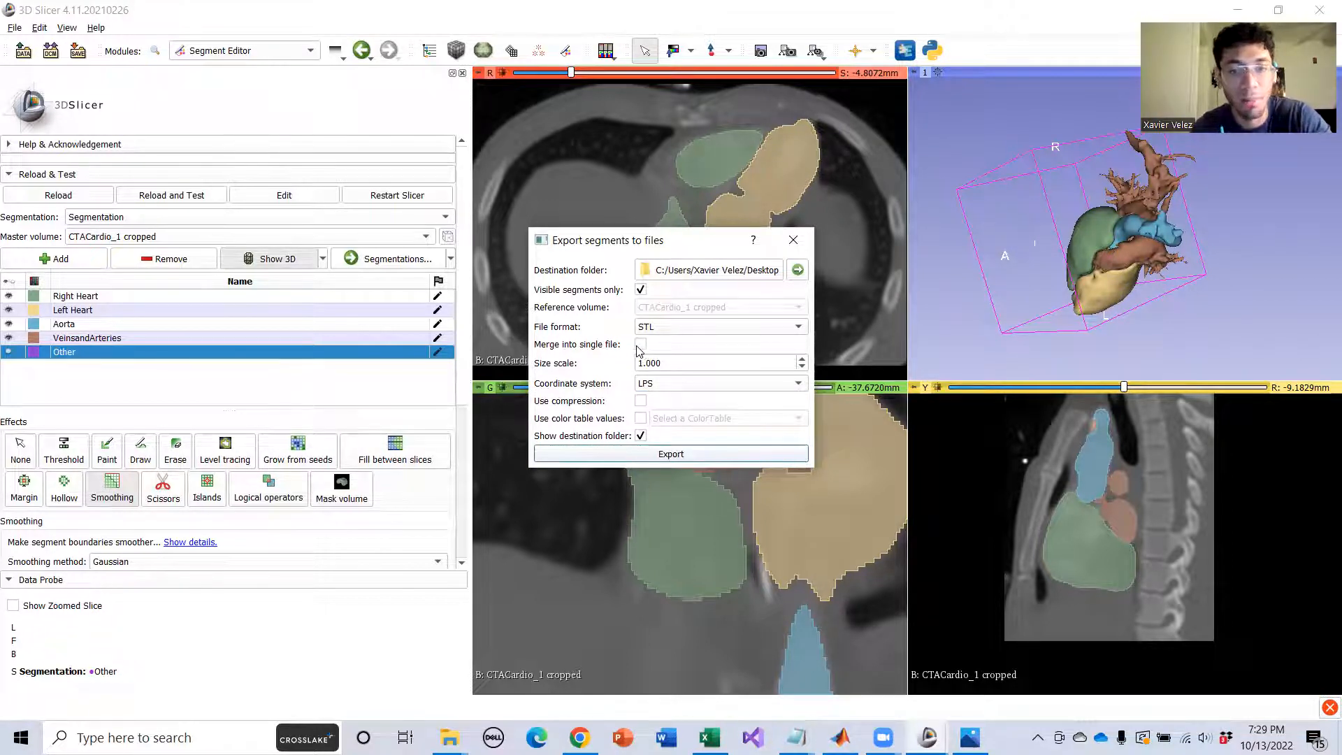
left_click(640, 345)
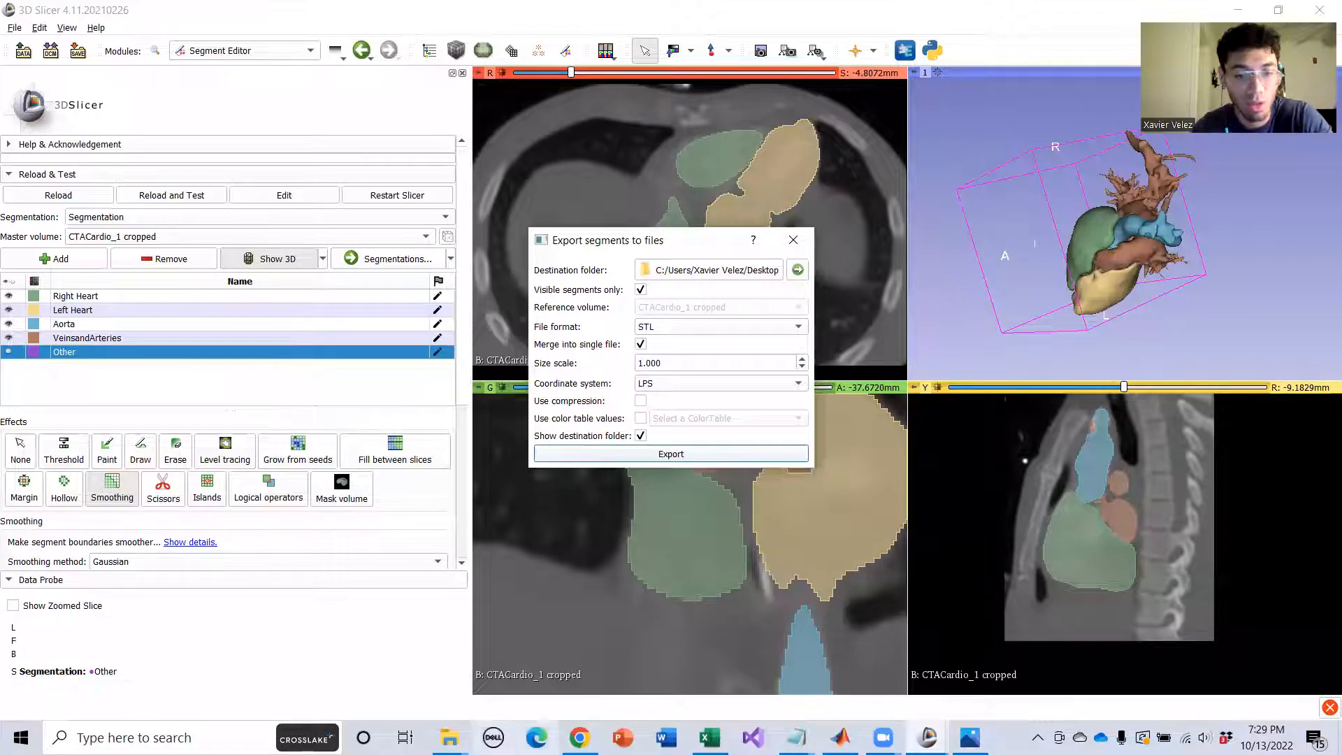
In File Explorer, delete Heart_Workshop.stl and the old Left Heart, Right Heart and veins-and-arteries Segmentation files from the Desktop.
left_click(450, 738)
left_click(511, 673)
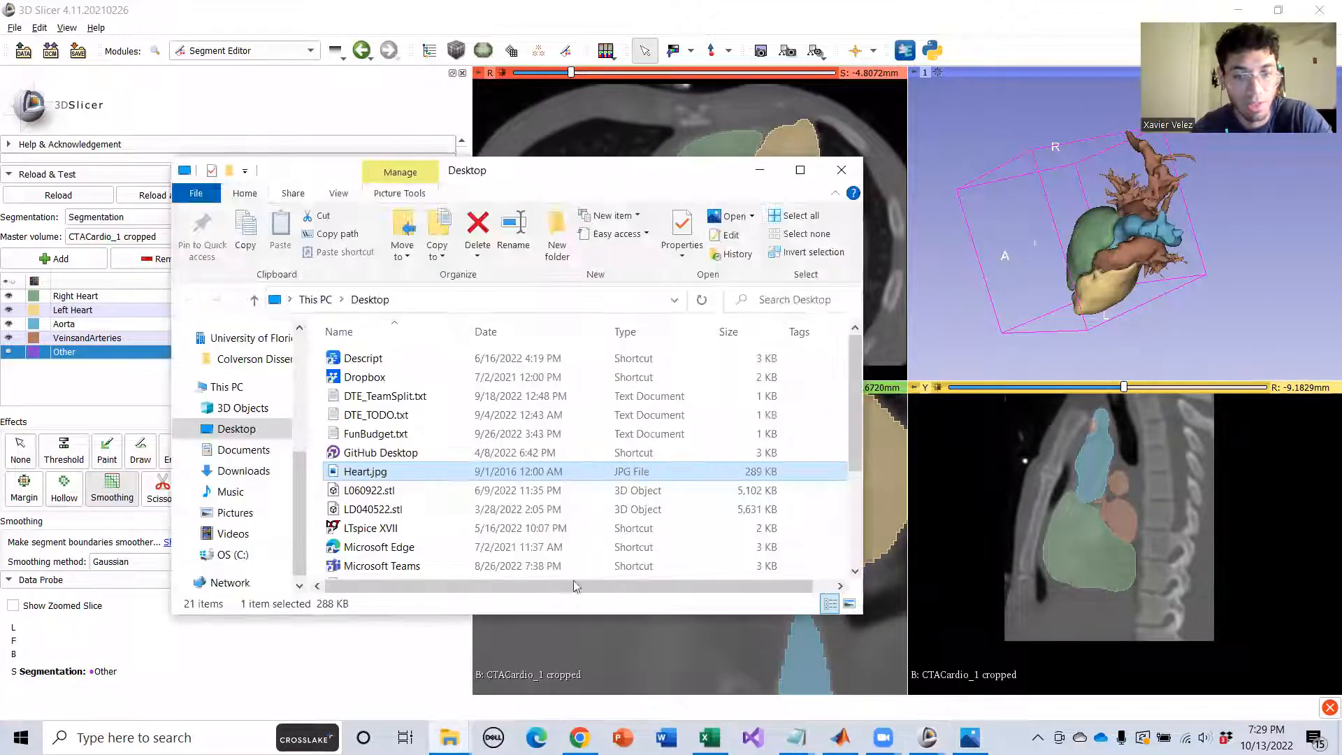
scroll(434, 510, "down", 3)
left_click(418, 480)
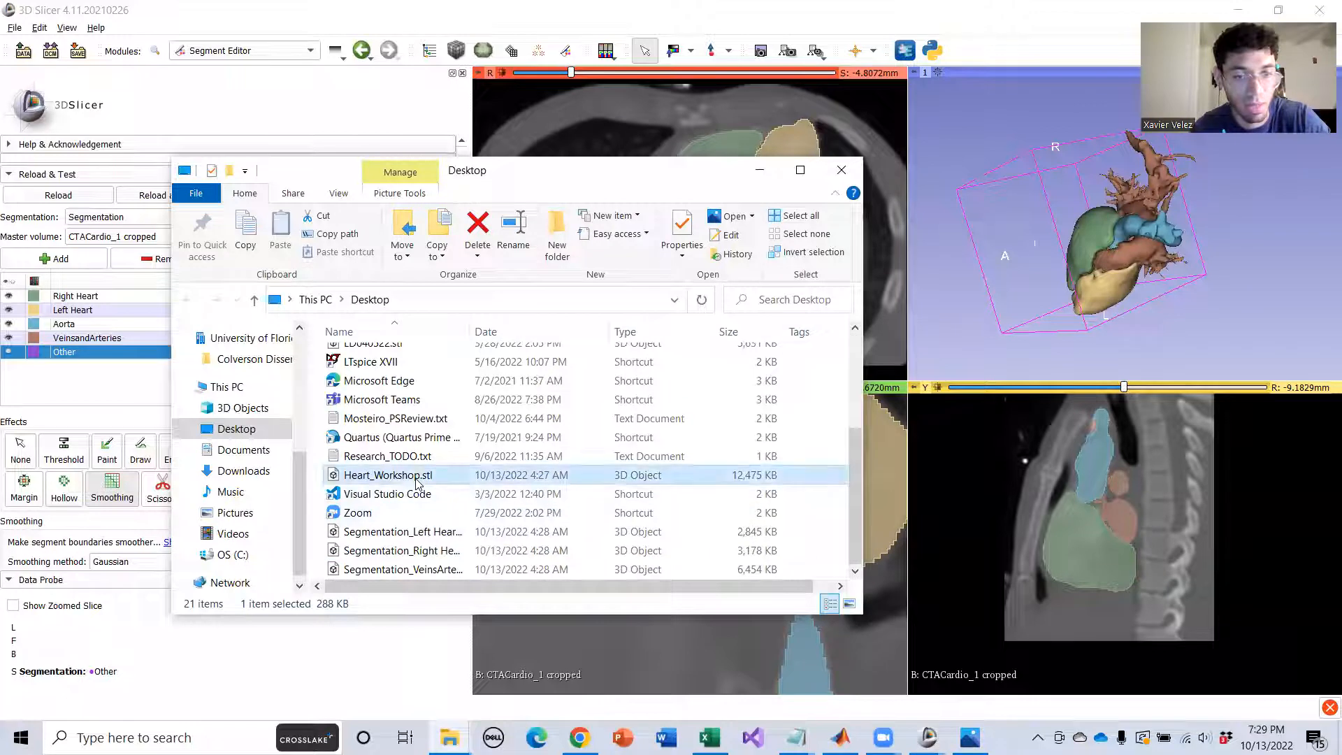
left_click(425, 532, "ctrl")
left_click(425, 551, "ctrl")
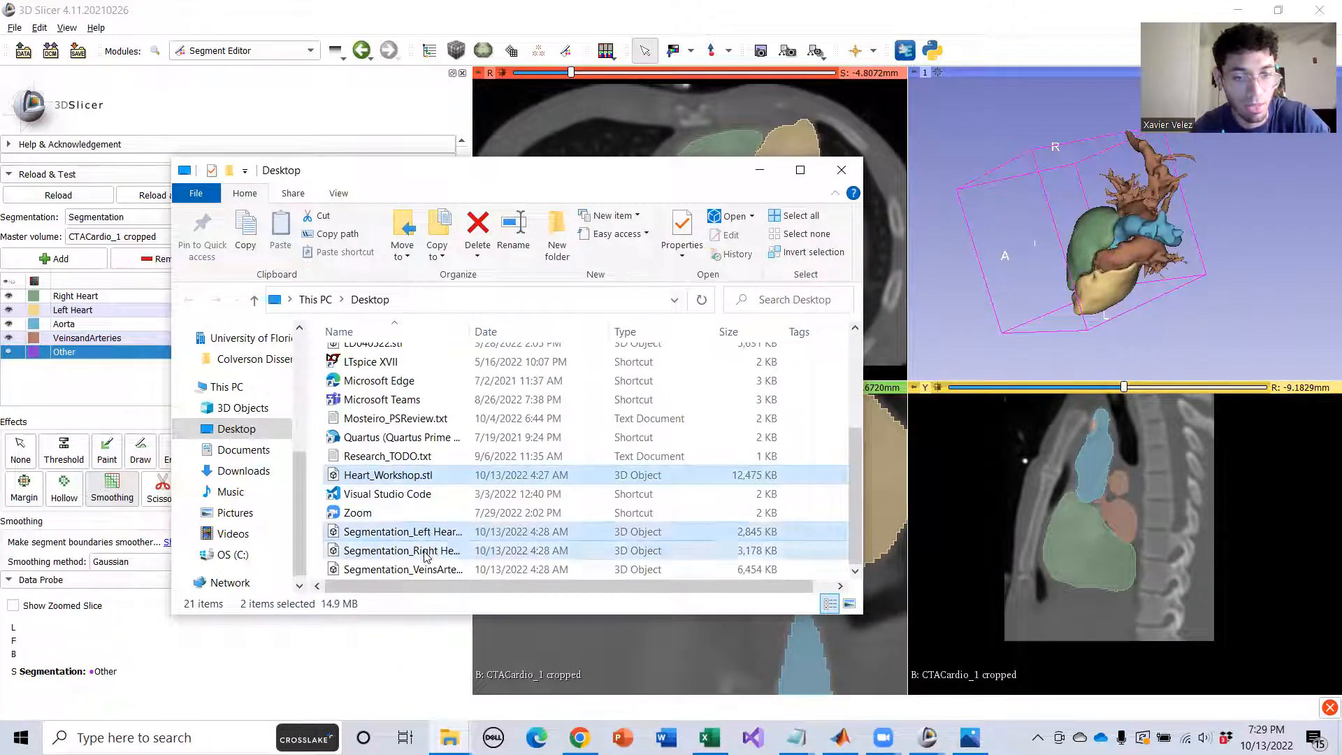
left_click(424, 571, "ctrl")
key("Delete")
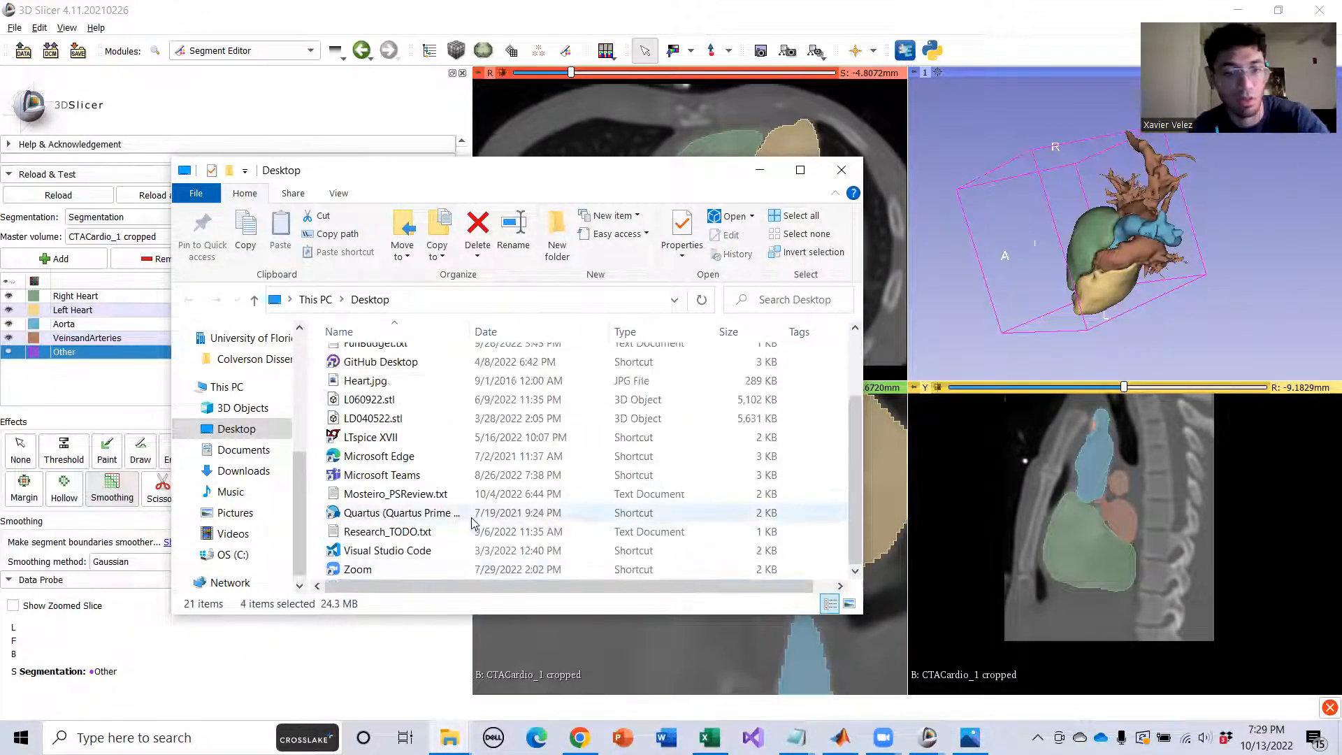
Export the visible segments to the Desktop as one merged STL, and inspect the resulting Segmentation.stl in 3D Viewer.
left_click(760, 169)
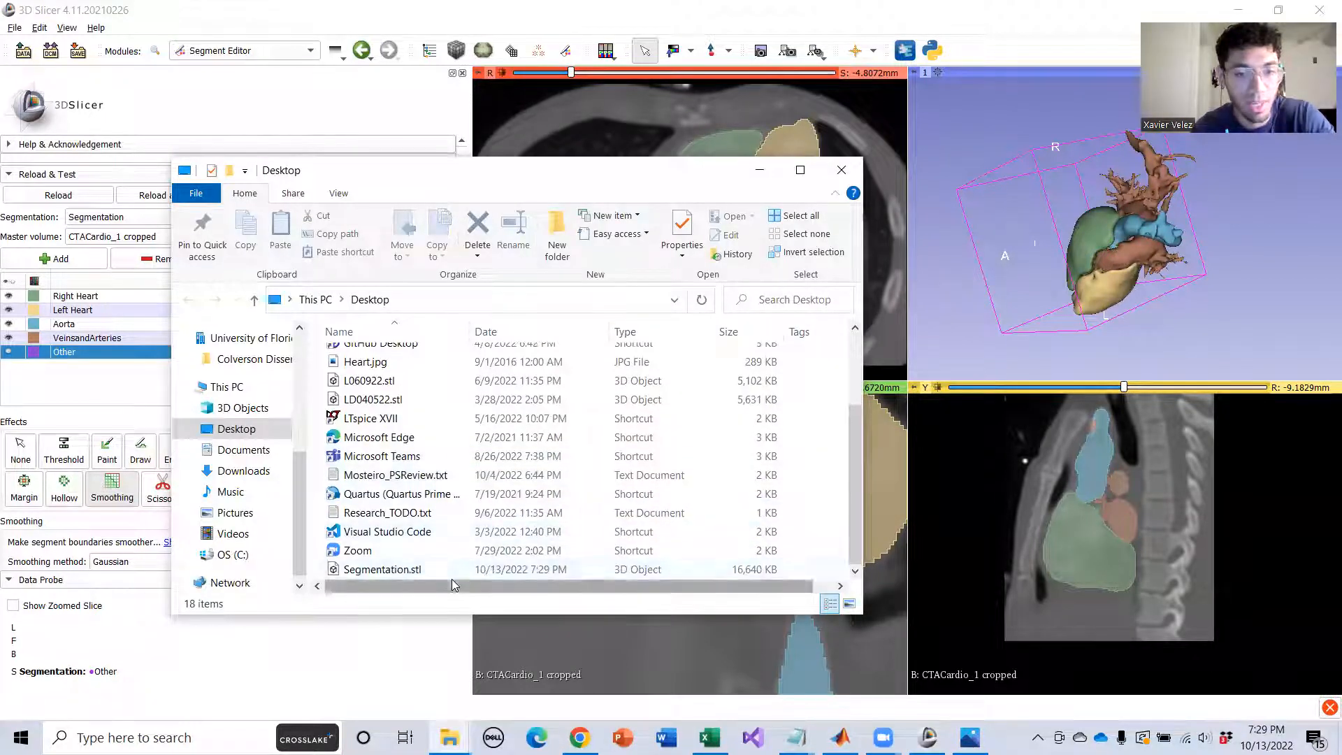
double_click(440, 570)
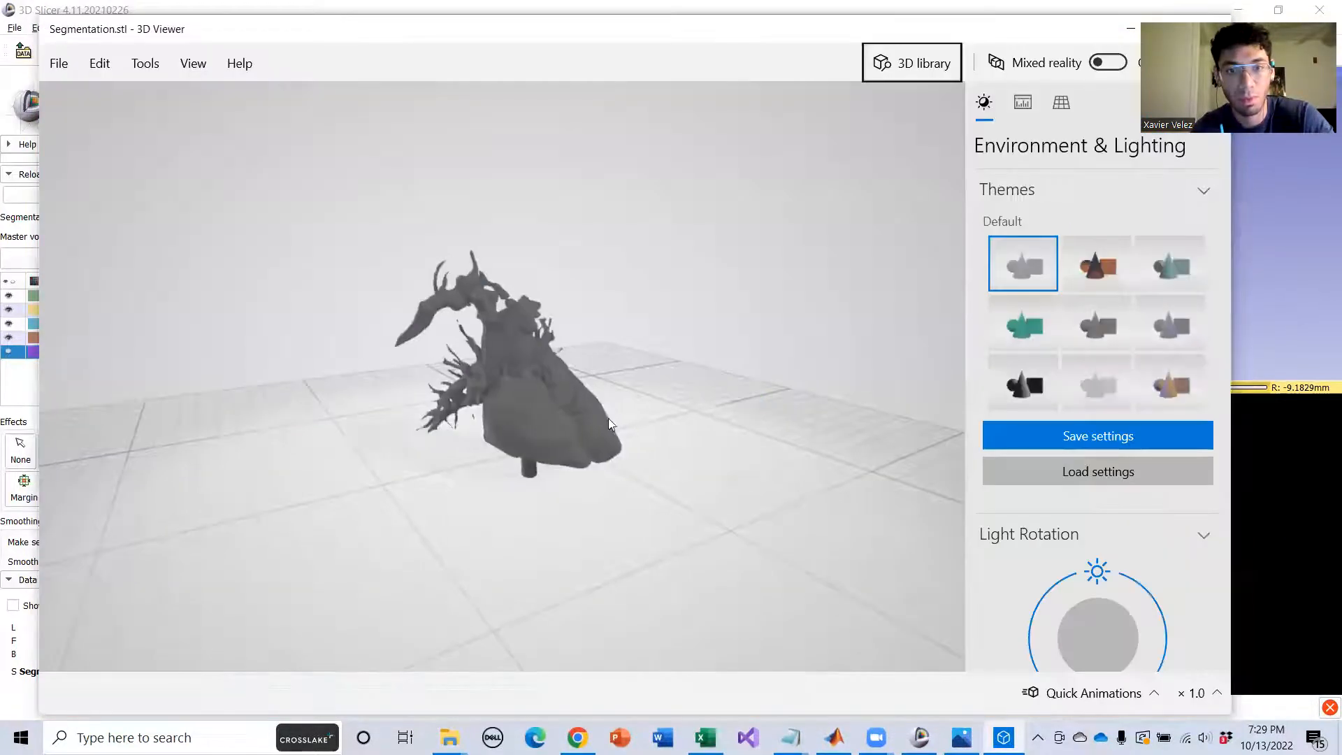
left_click_drag(608, 418, 692, 338)
left_click(1130, 28)
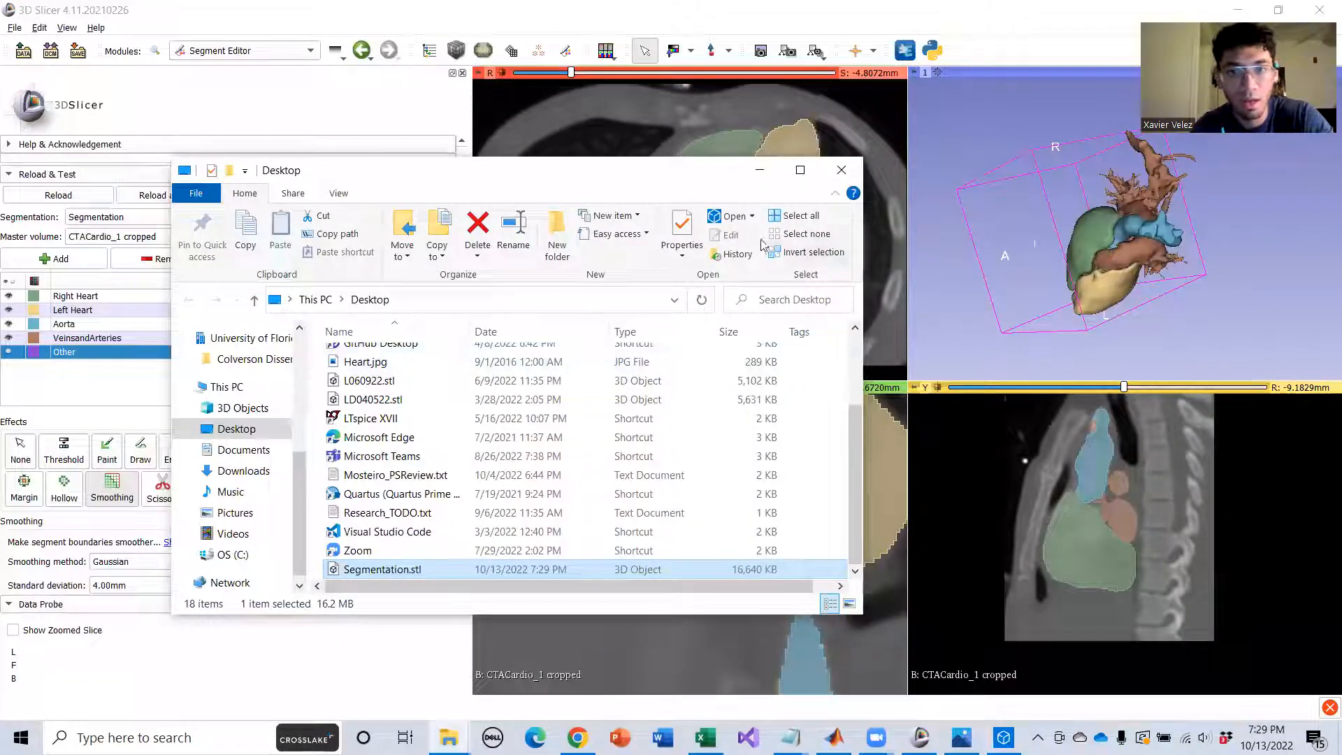
Export the visible segments to the Desktop again as separate STL files, with merging into a single file turned off.
left_click(772, 178)
left_click(450, 259)
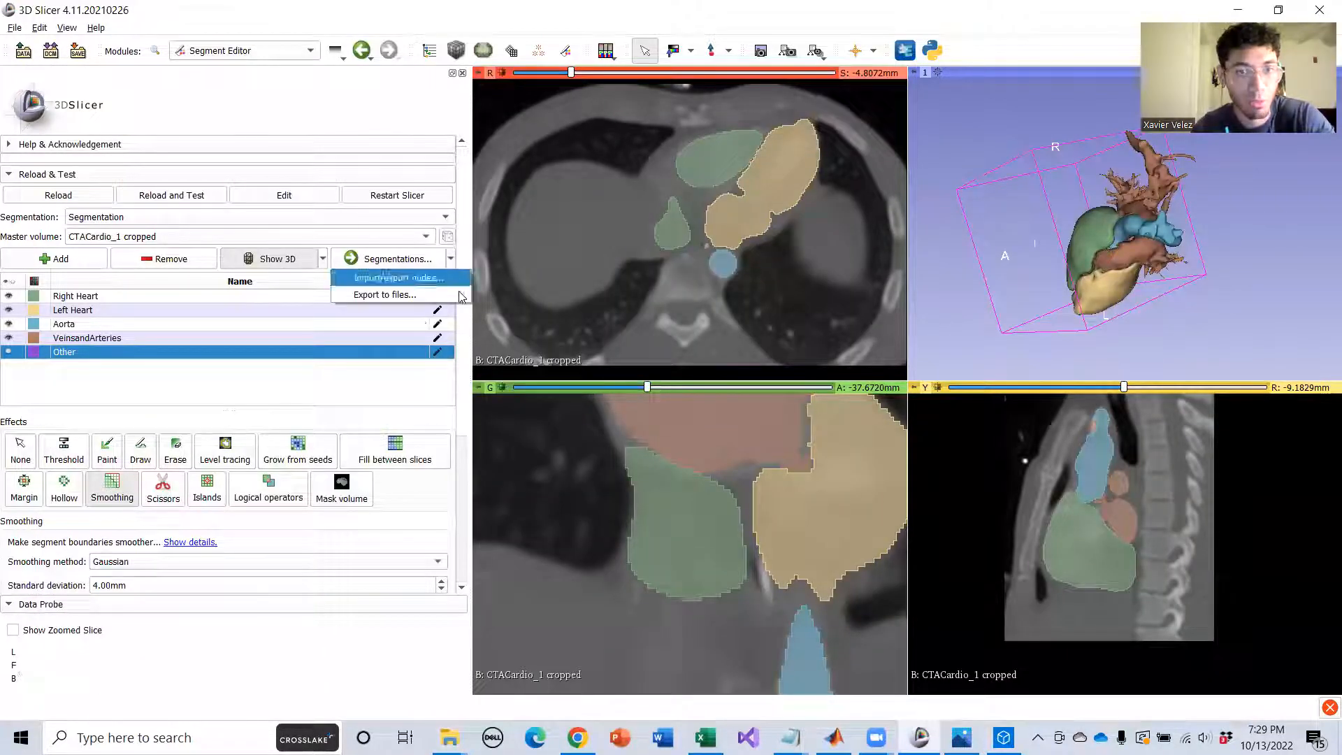
left_click(384, 295)
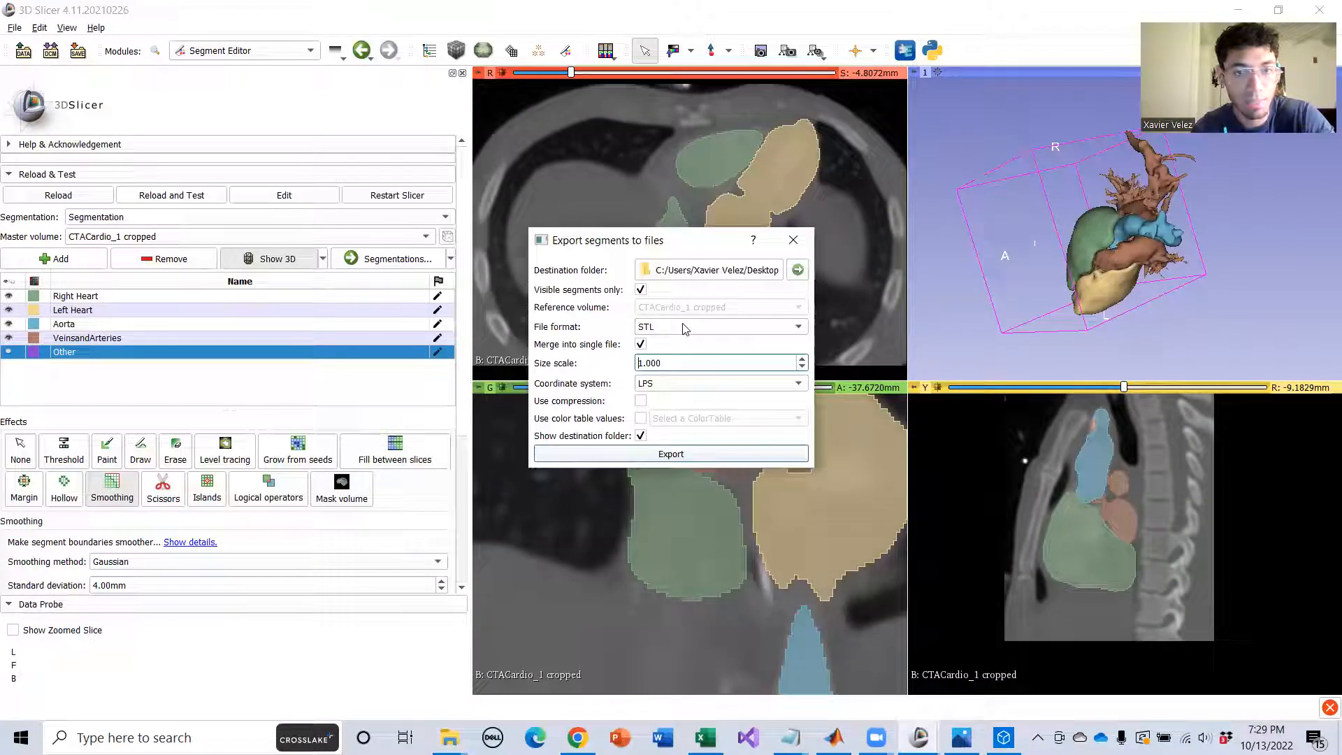
left_click(642, 345)
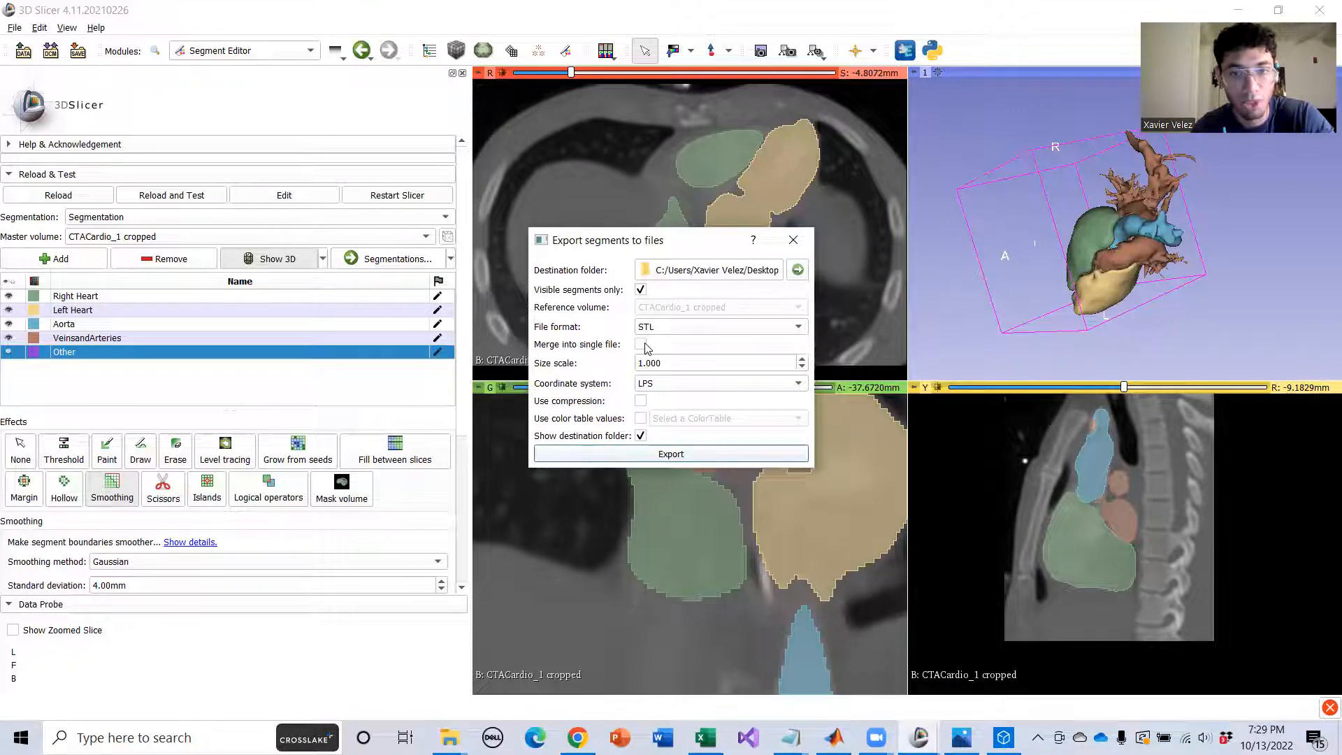
left_click(636, 454)
Open the exported Right Heart STL file from the Desktop in 3D Viewer, inspect it from another angle, and close the viewer.
scroll(424, 552, "down", 1)
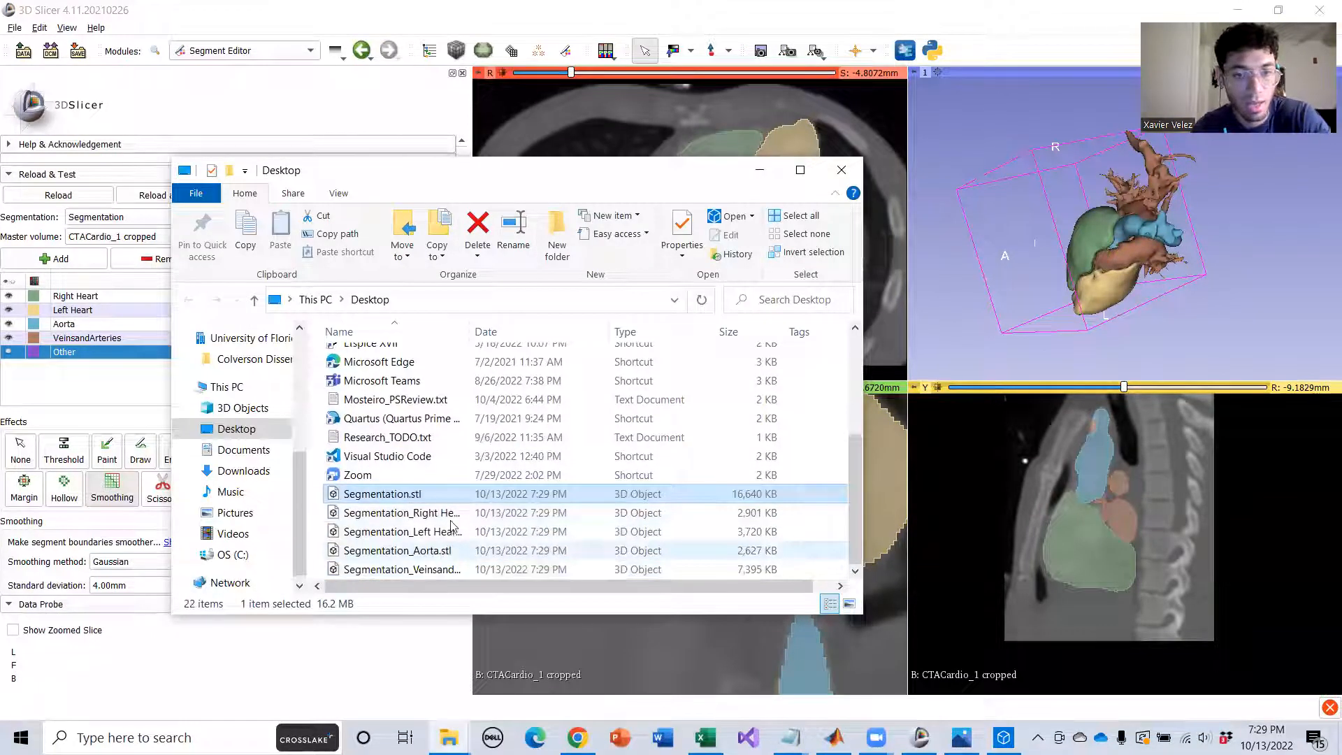
double_click(419, 512)
left_click_drag(564, 426, 455, 381)
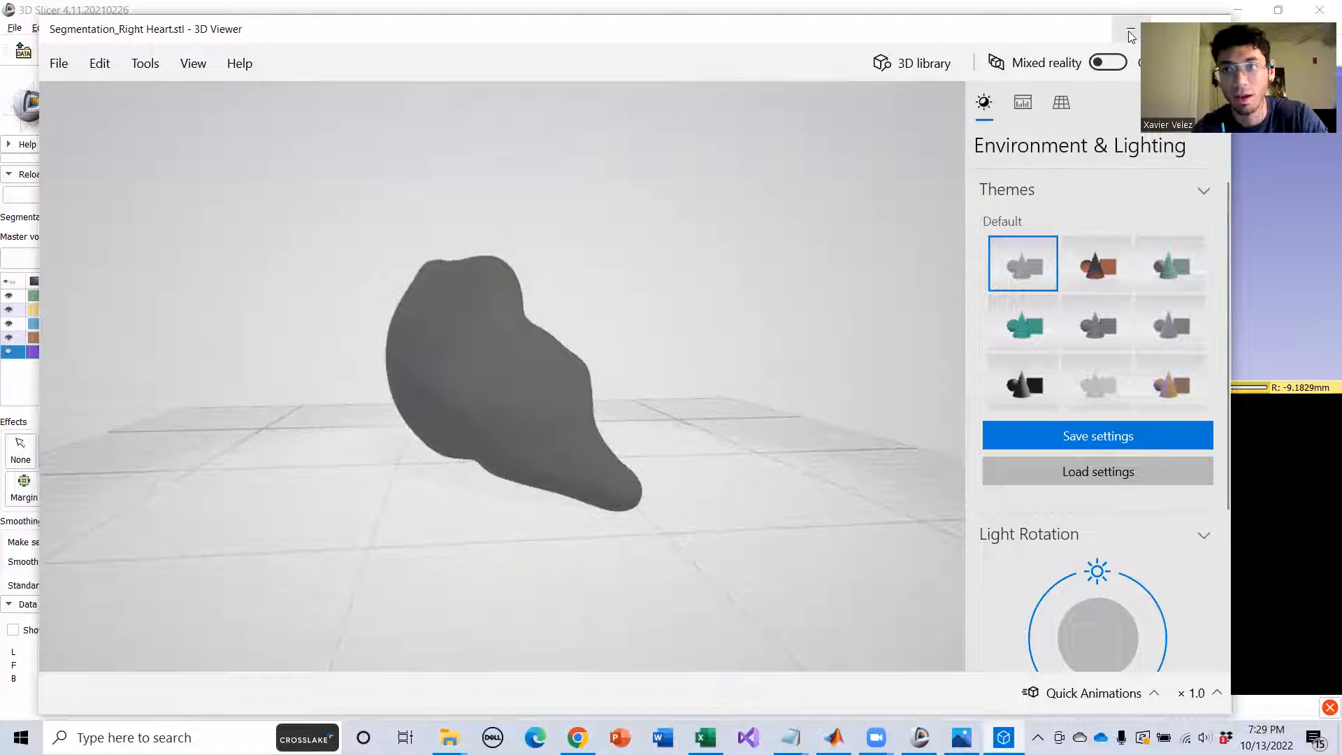
left_click_drag(283, 24, 181, 133)
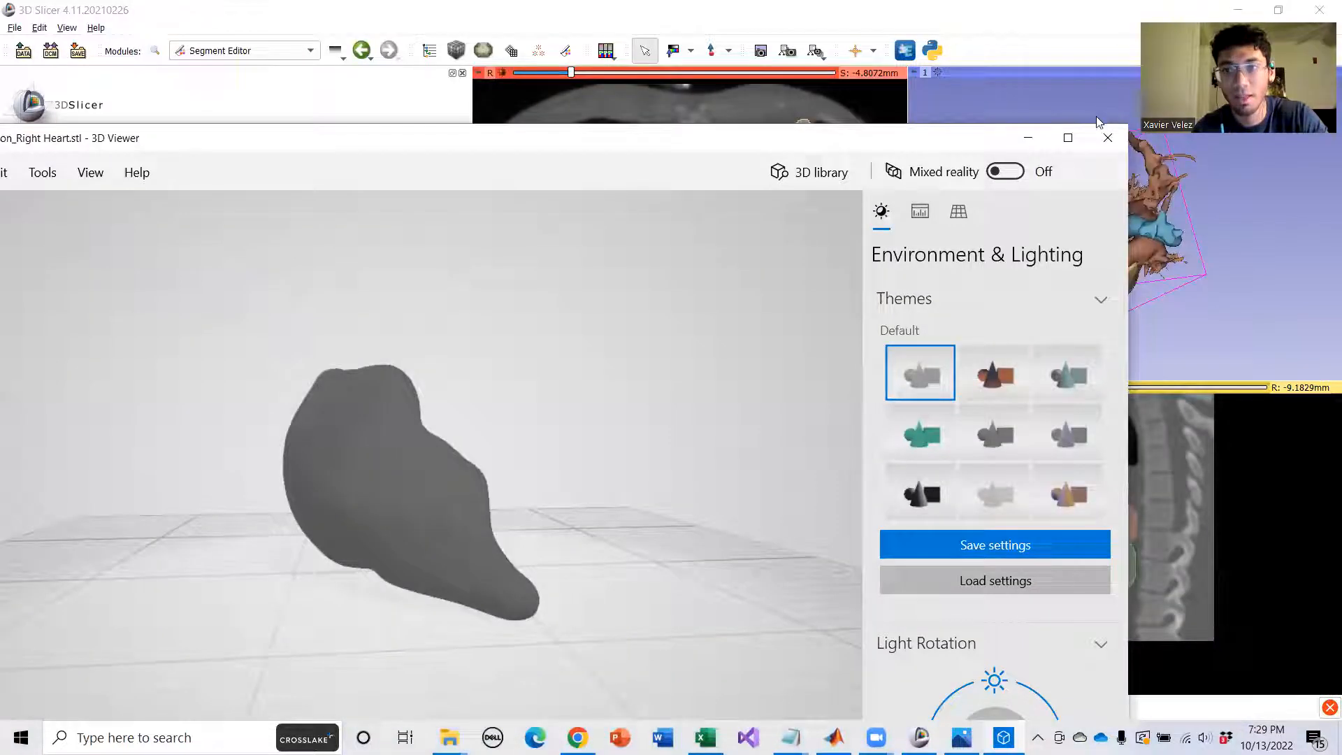
left_click(1107, 138)
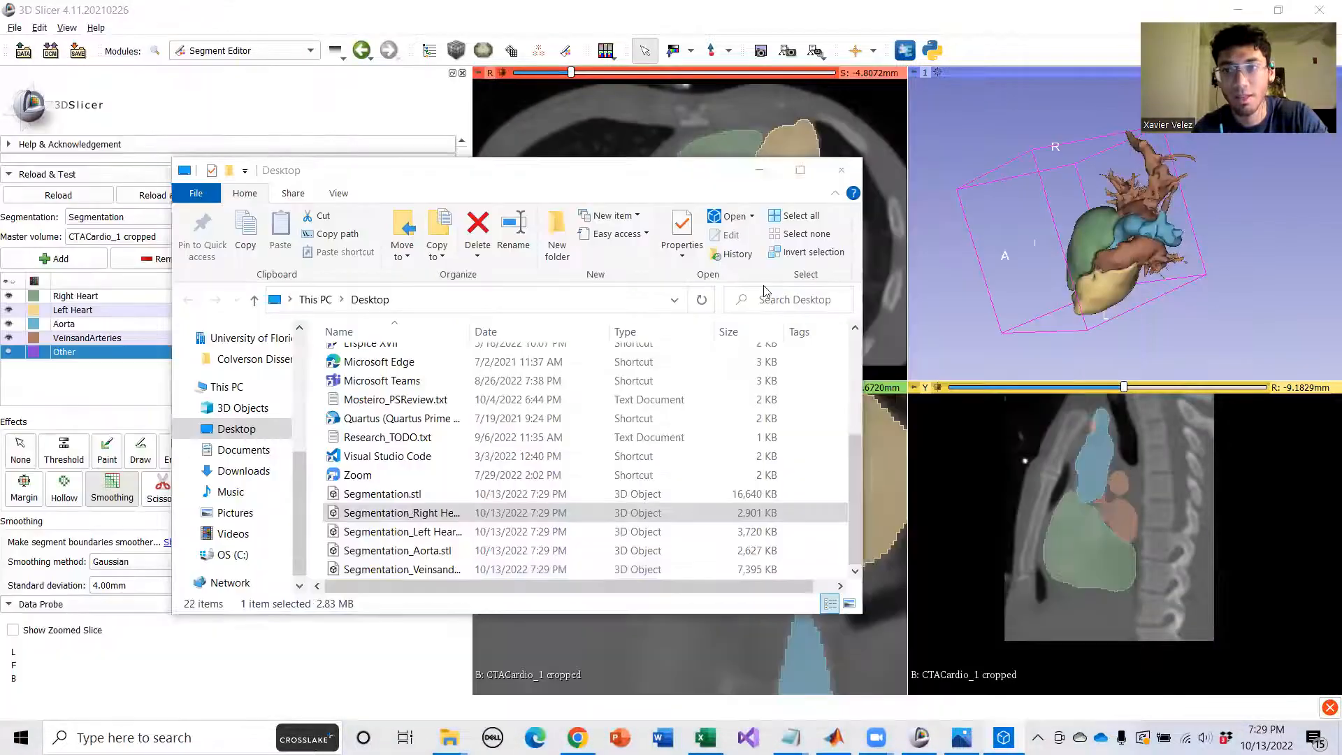
Open Segmentation_Aorta.stl in 3D Viewer to inspect the aorta model, and put the viewer and Desktop folder away.
double_click(436, 552)
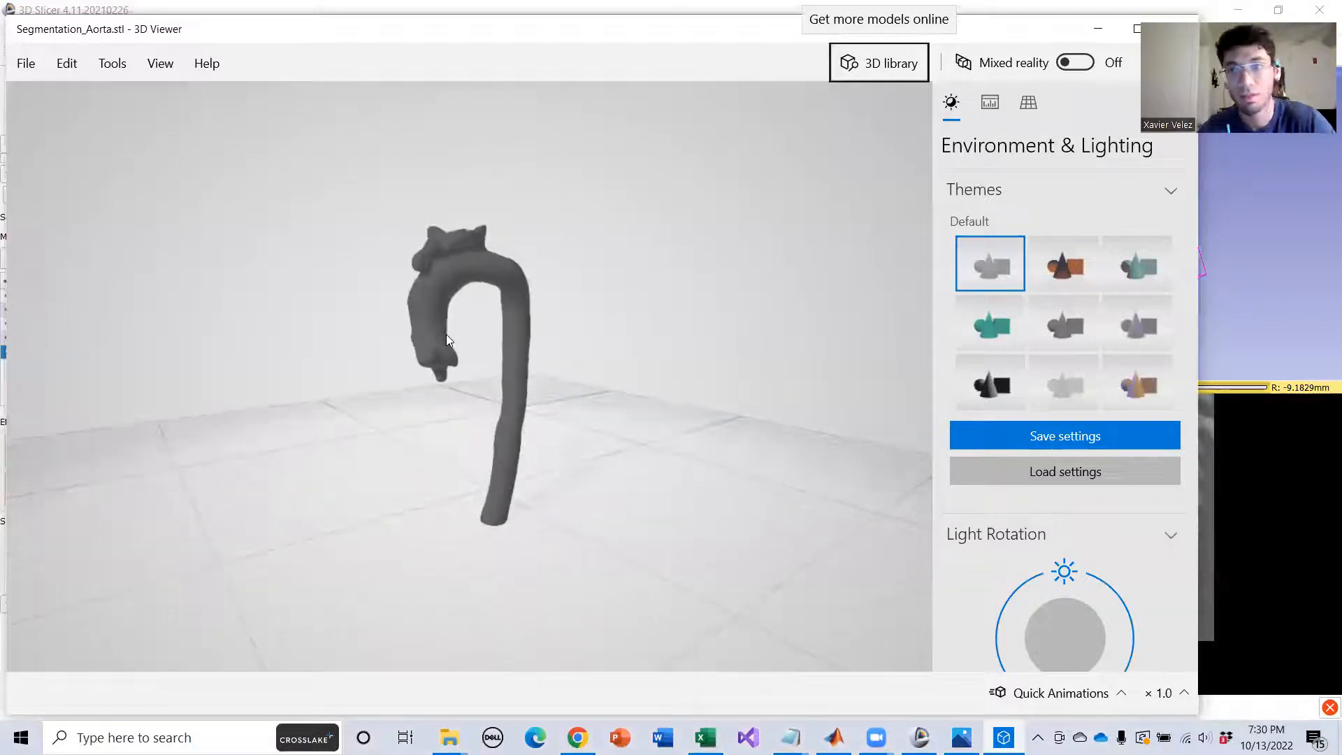
double_click(128, 44)
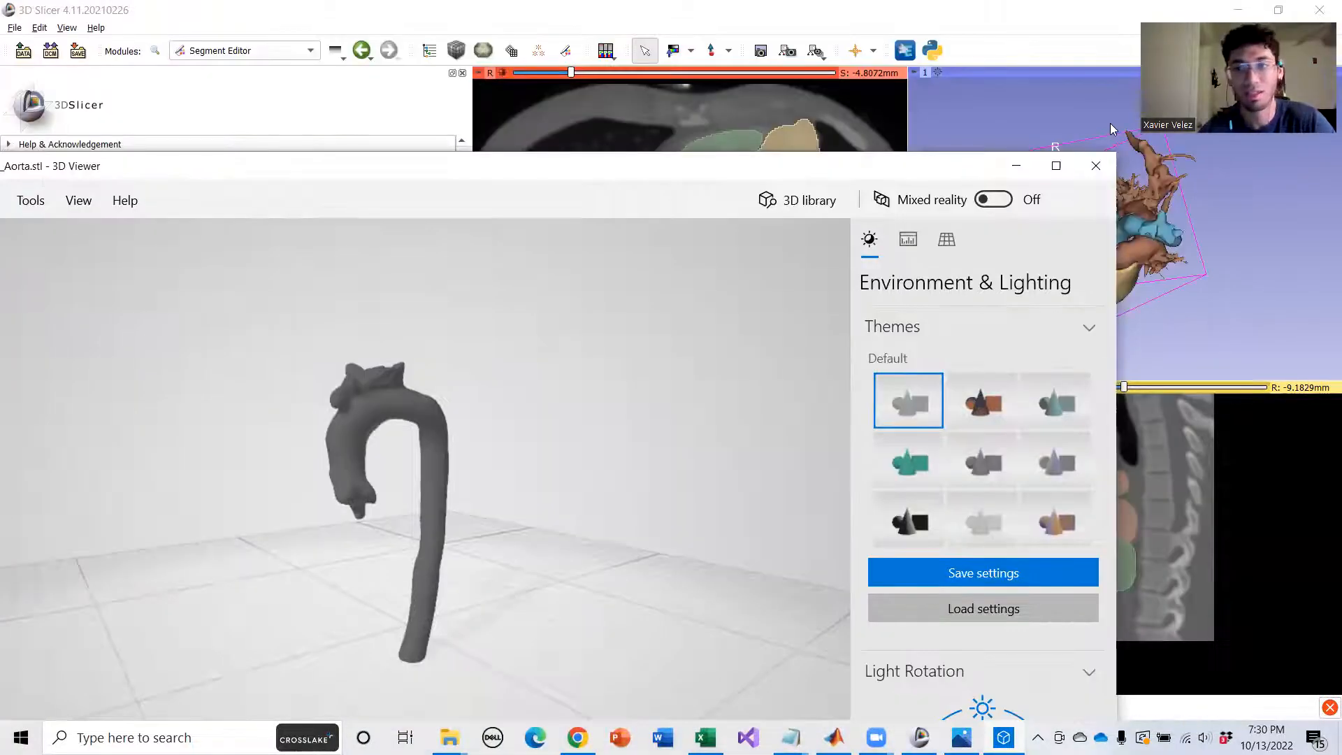
left_click(1096, 163)
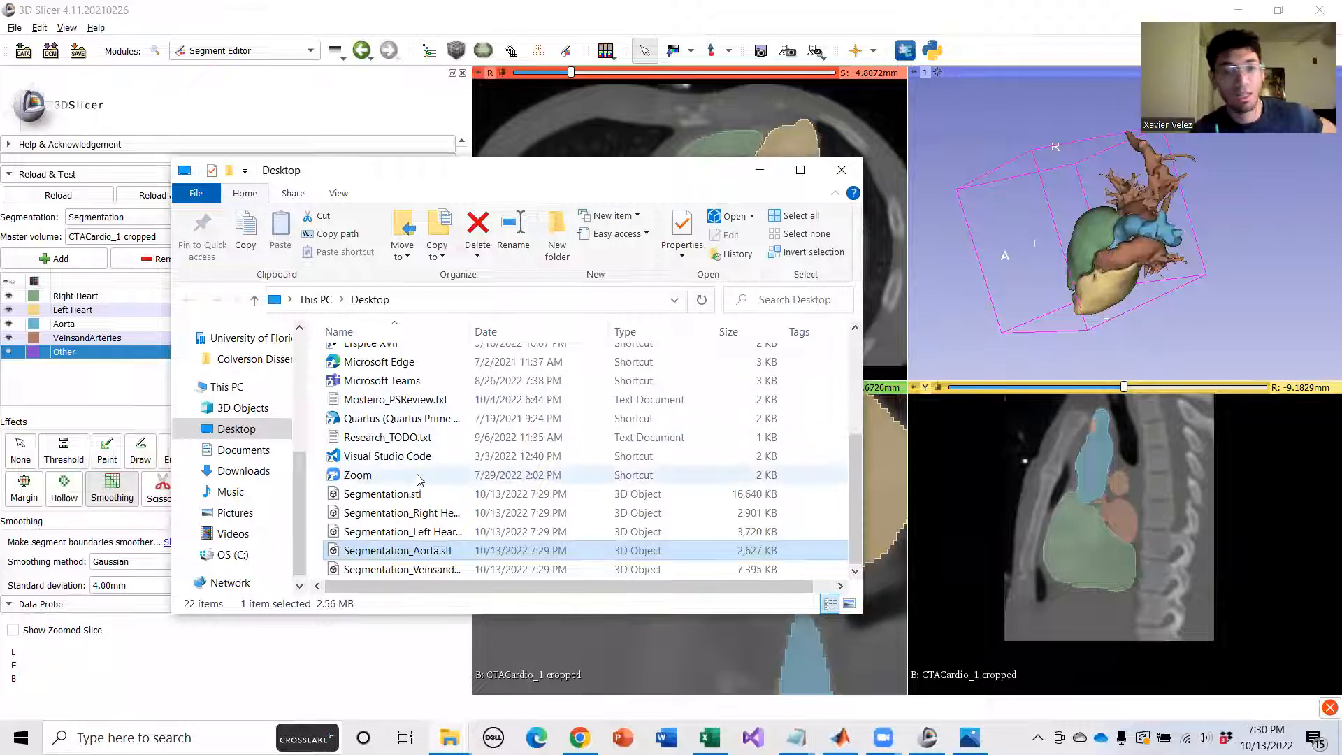
left_click(324, 457)
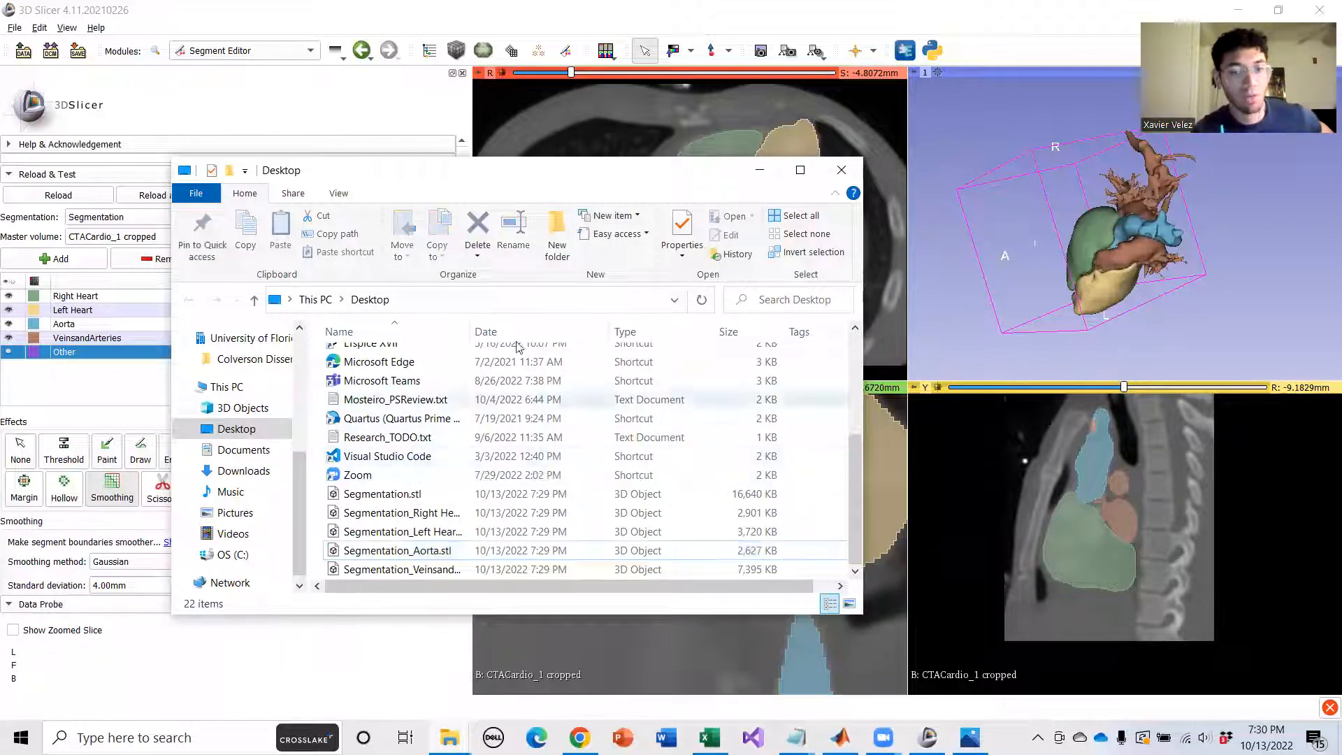
left_click(759, 169)
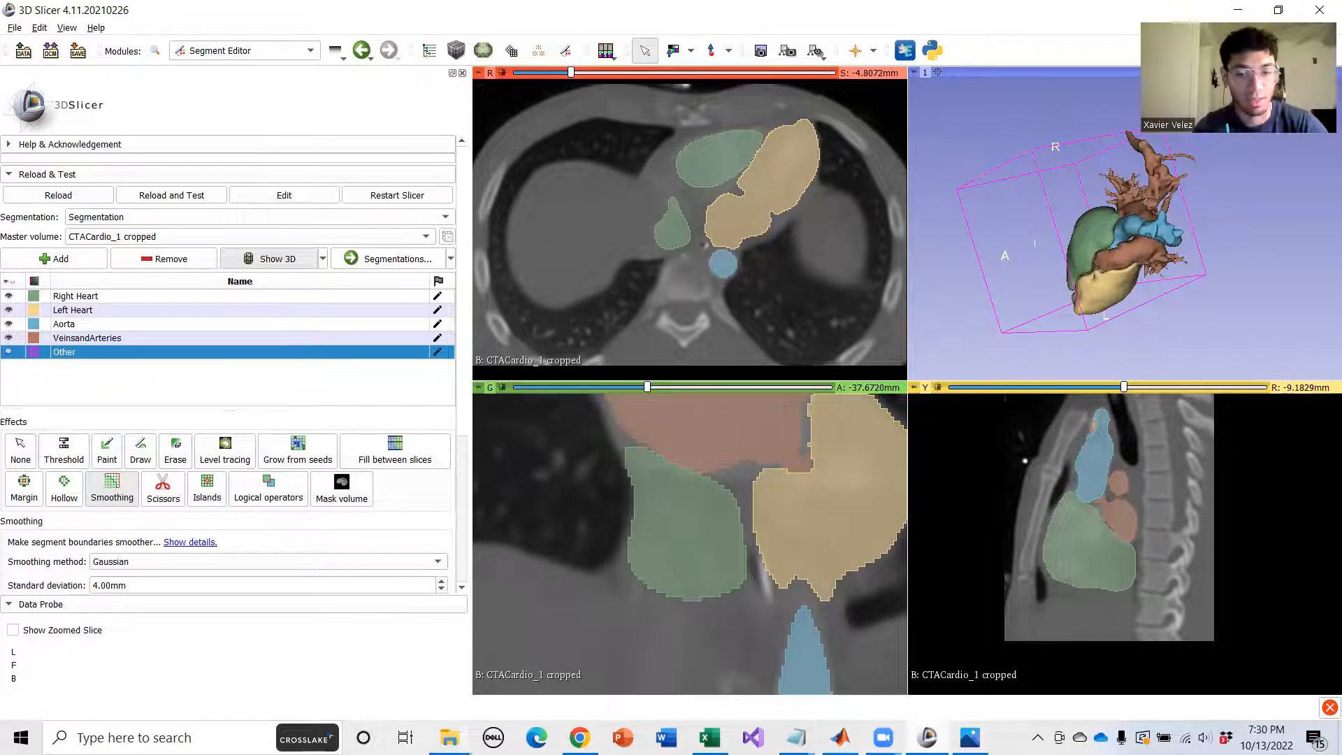
Bring the Desktop folder back up and locate the merged Segmentation.stl among the exported files.
mouse_move(449, 738)
left_click(492, 674)
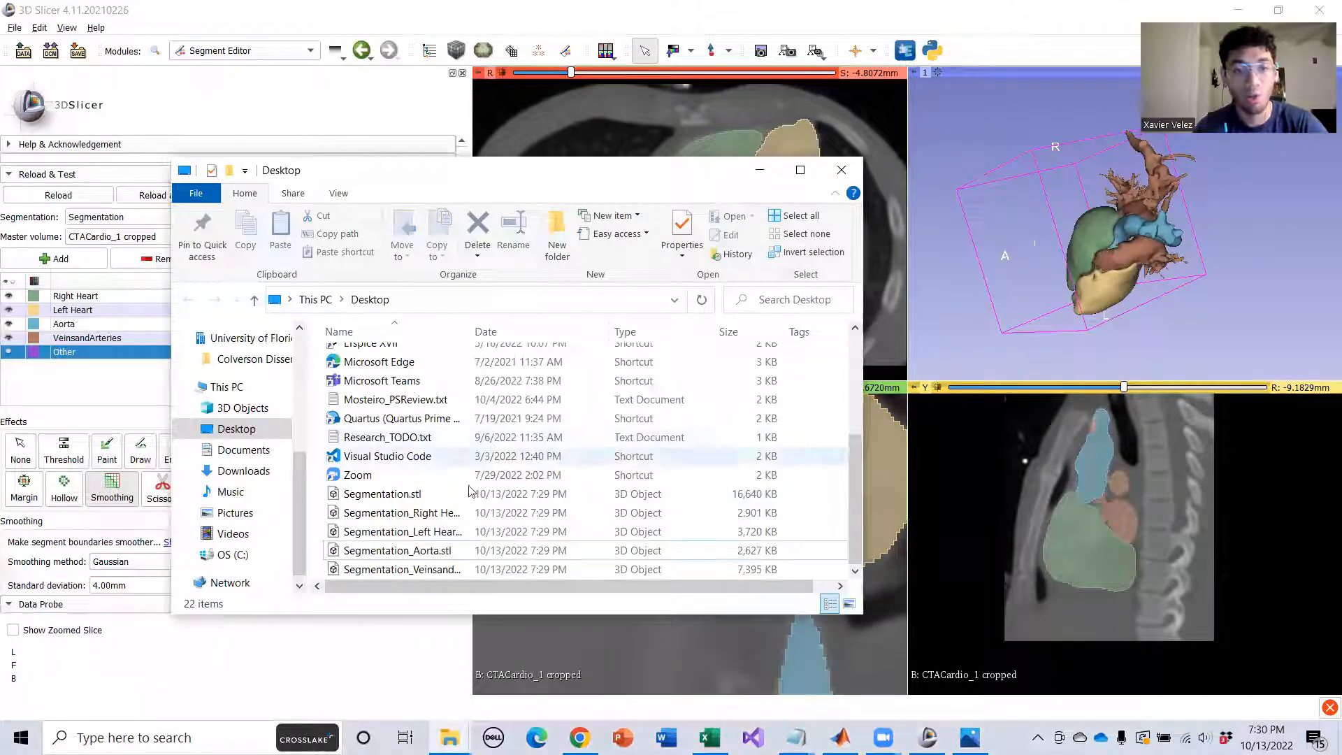
left_click(357, 498)
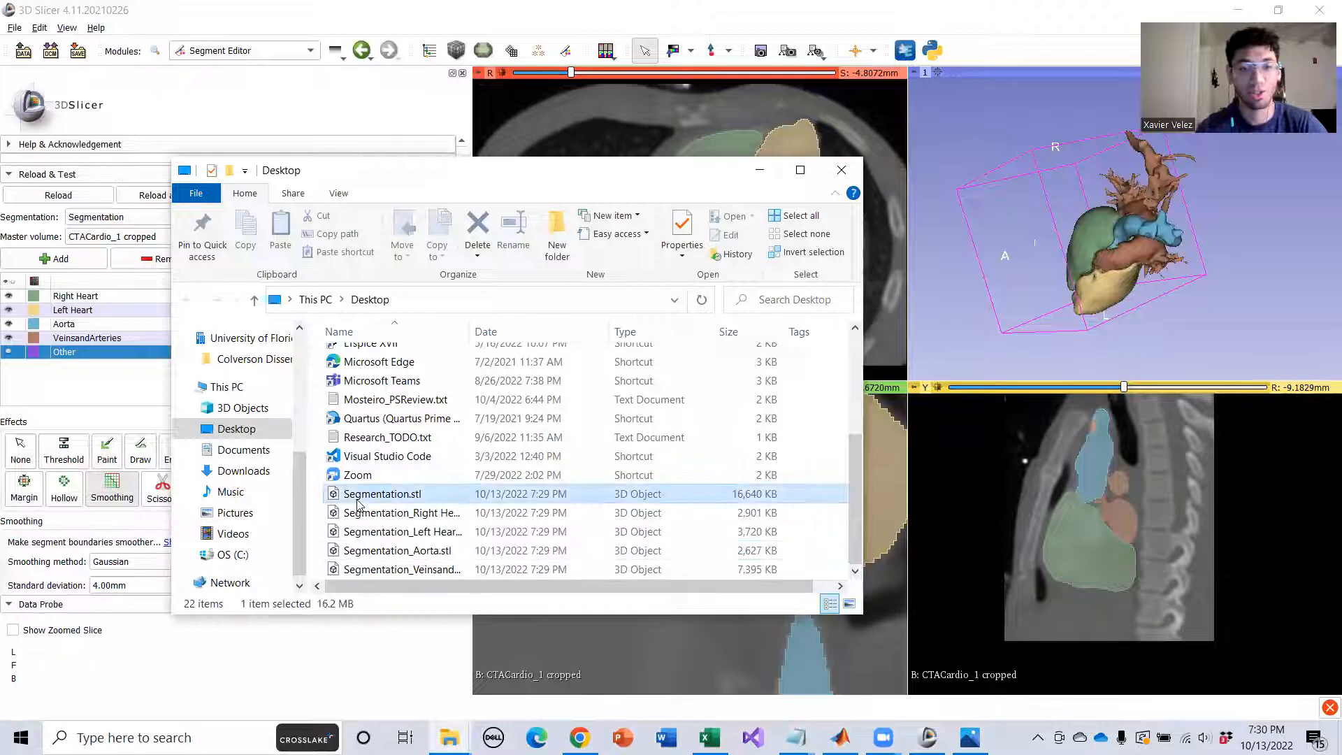
left_click(316, 508)
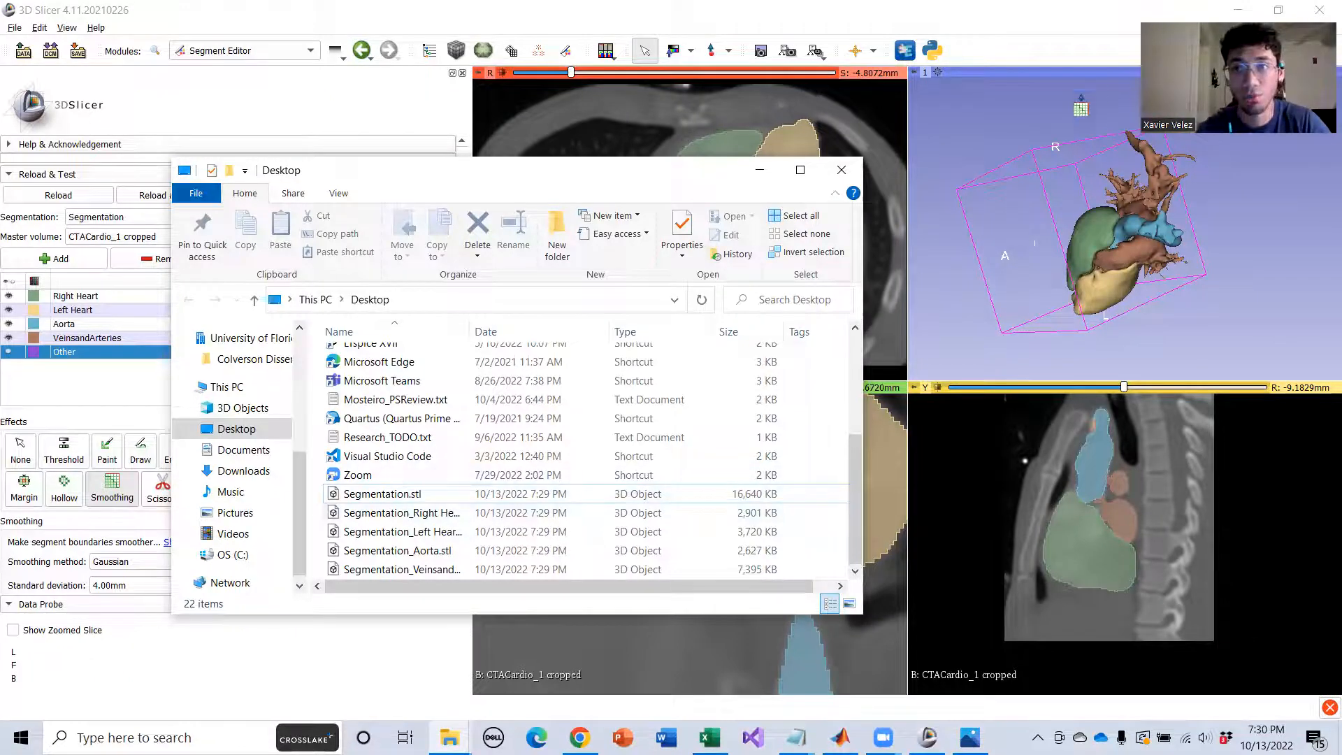
left_click(1121, 243)
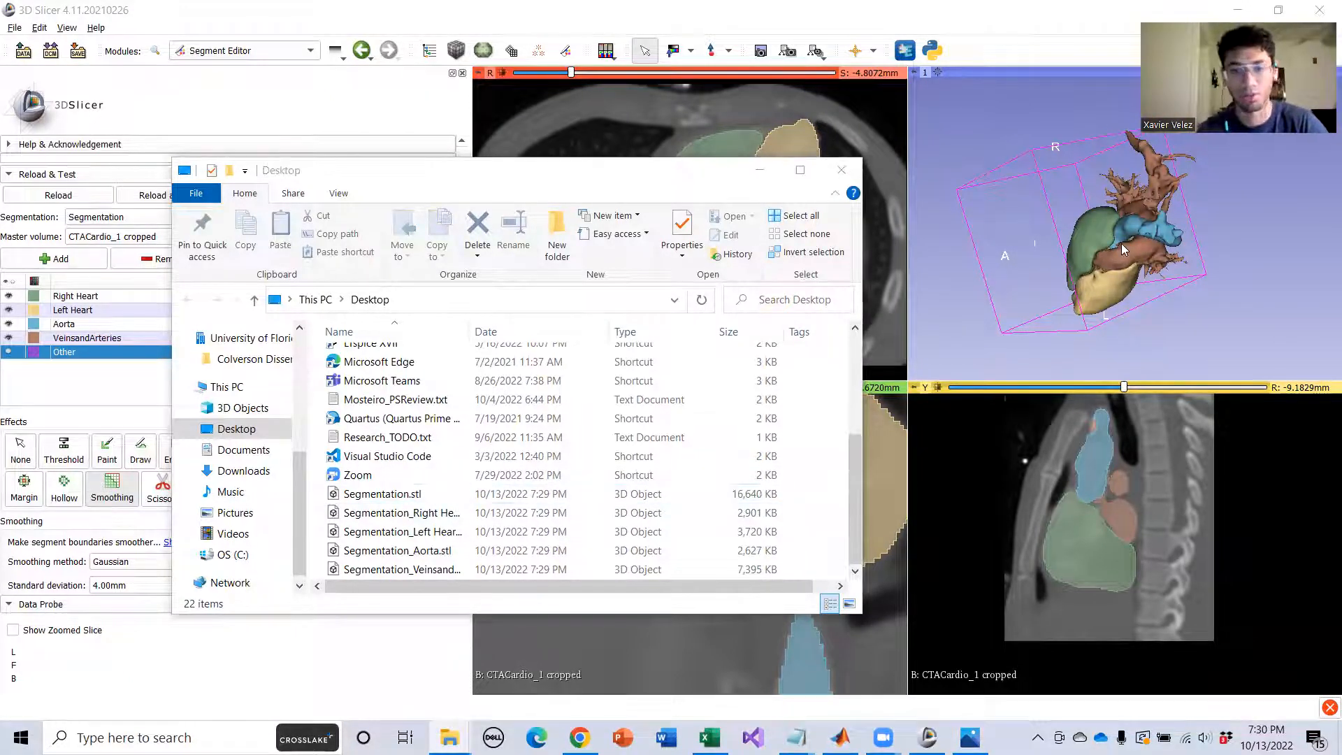
Switch to the OneDrive page in Chrome and examine the Heart_Workshop.stl model from several angles and distances.
mouse_move(579, 737)
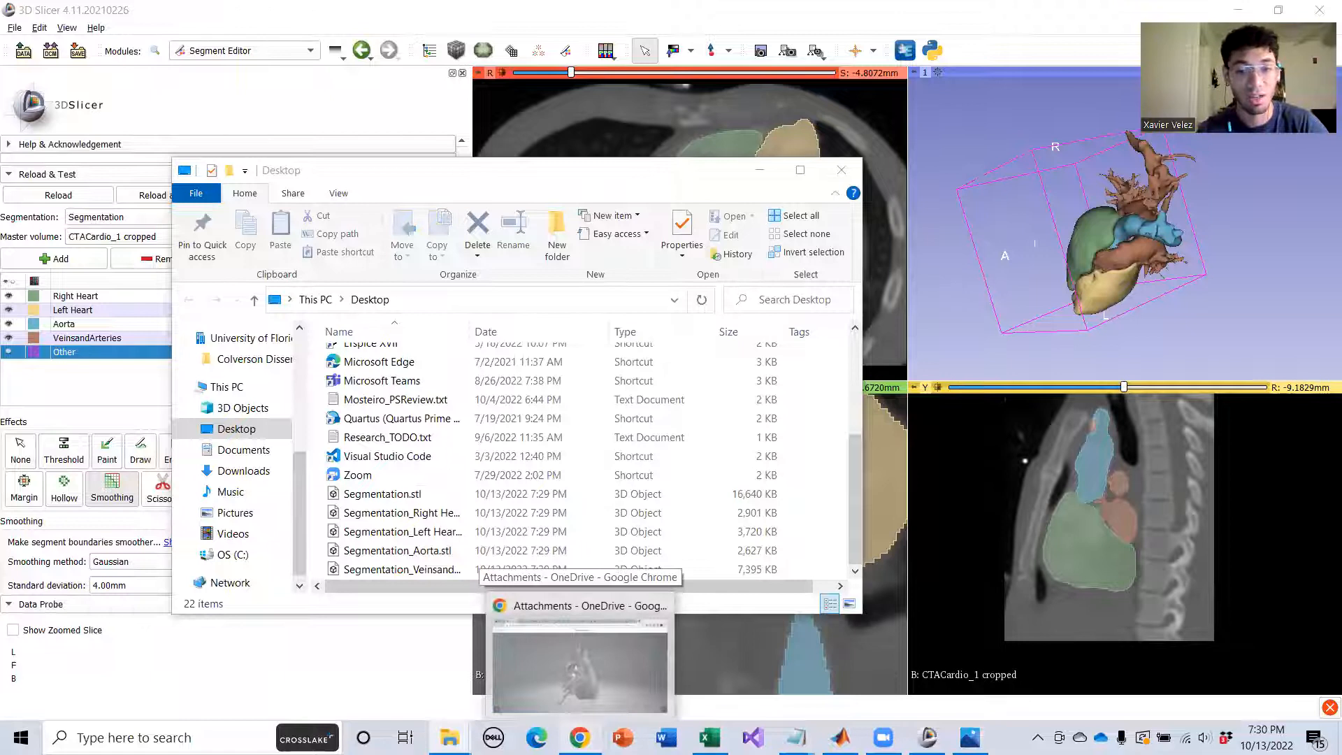
left_click(657, 663)
left_click_drag(808, 547, 616, 519)
scroll(616, 520, "down", 5)
left_click_drag(708, 489, 748, 529)
scroll(711, 450, "up", 6)
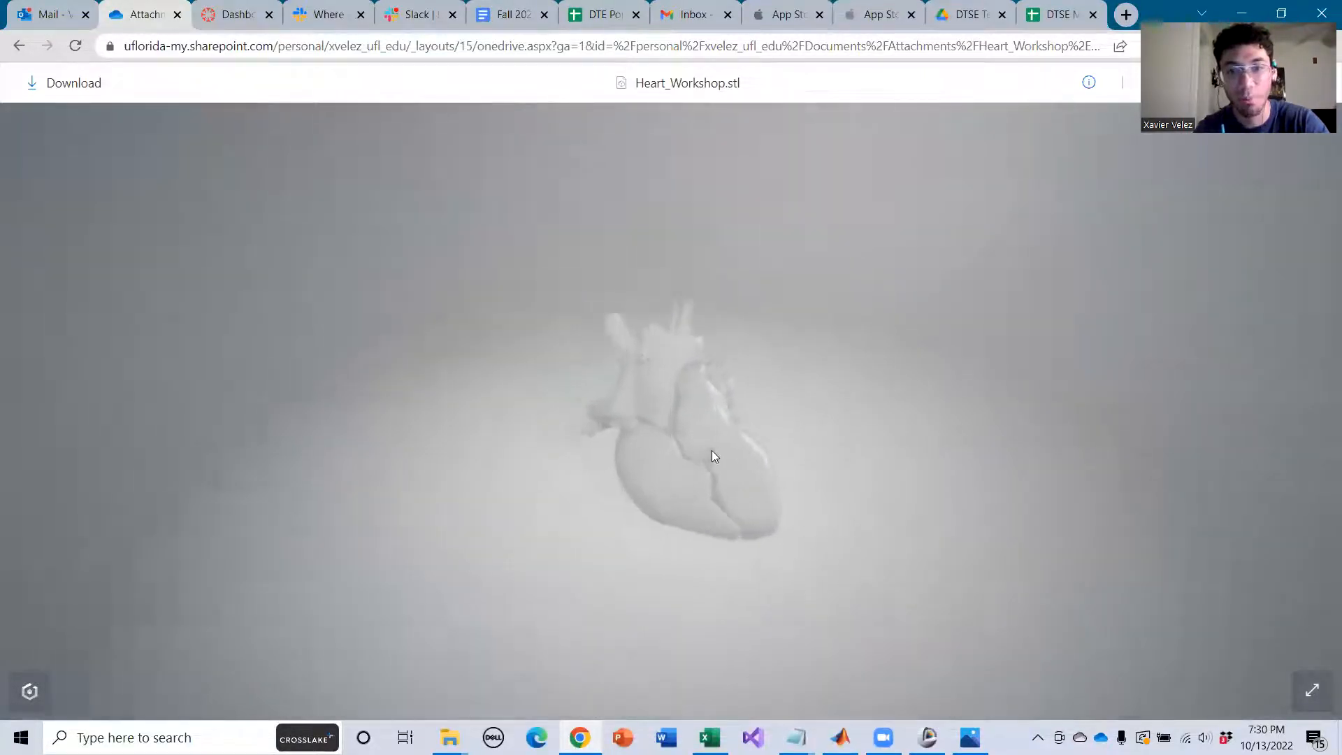
left_click_drag(732, 462, 732, 400)
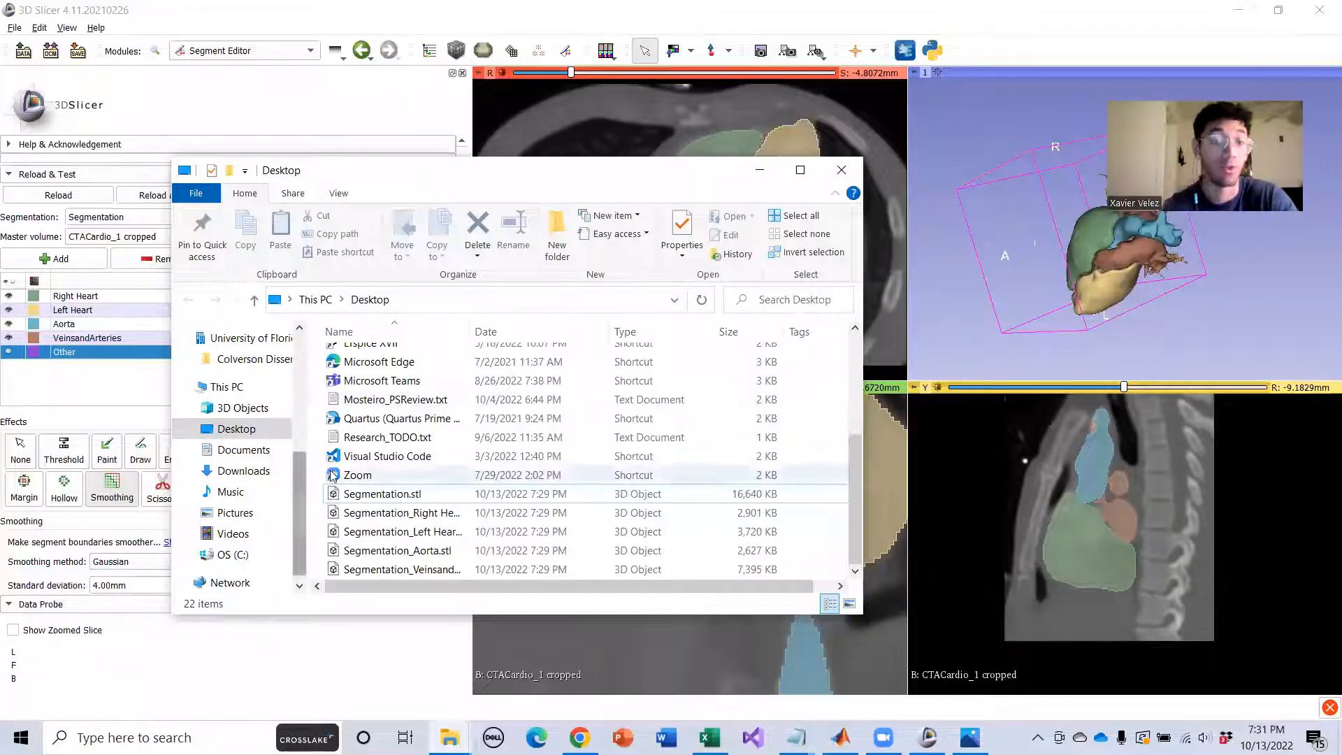
left_click(467, 493)
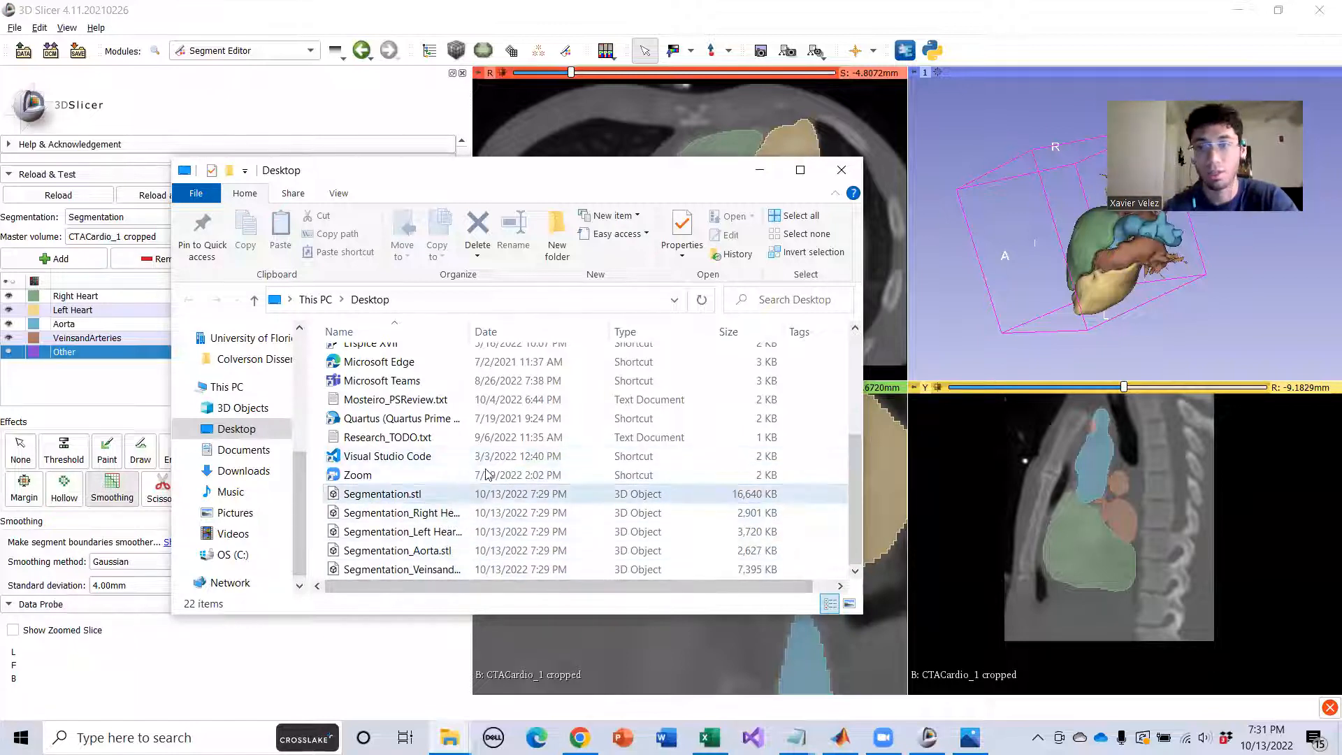
left_click(758, 171)
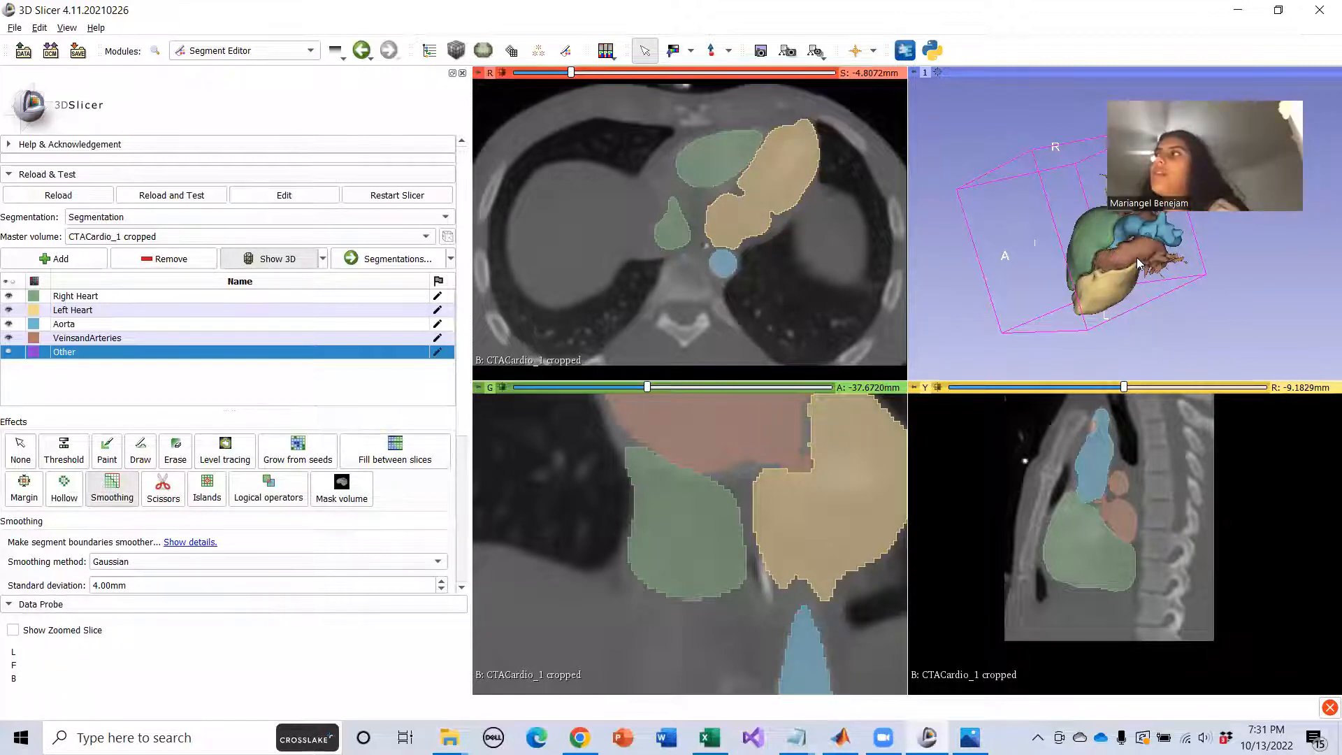
scroll(1137, 254, "up", 5)
scroll(1138, 255, "down", 5)
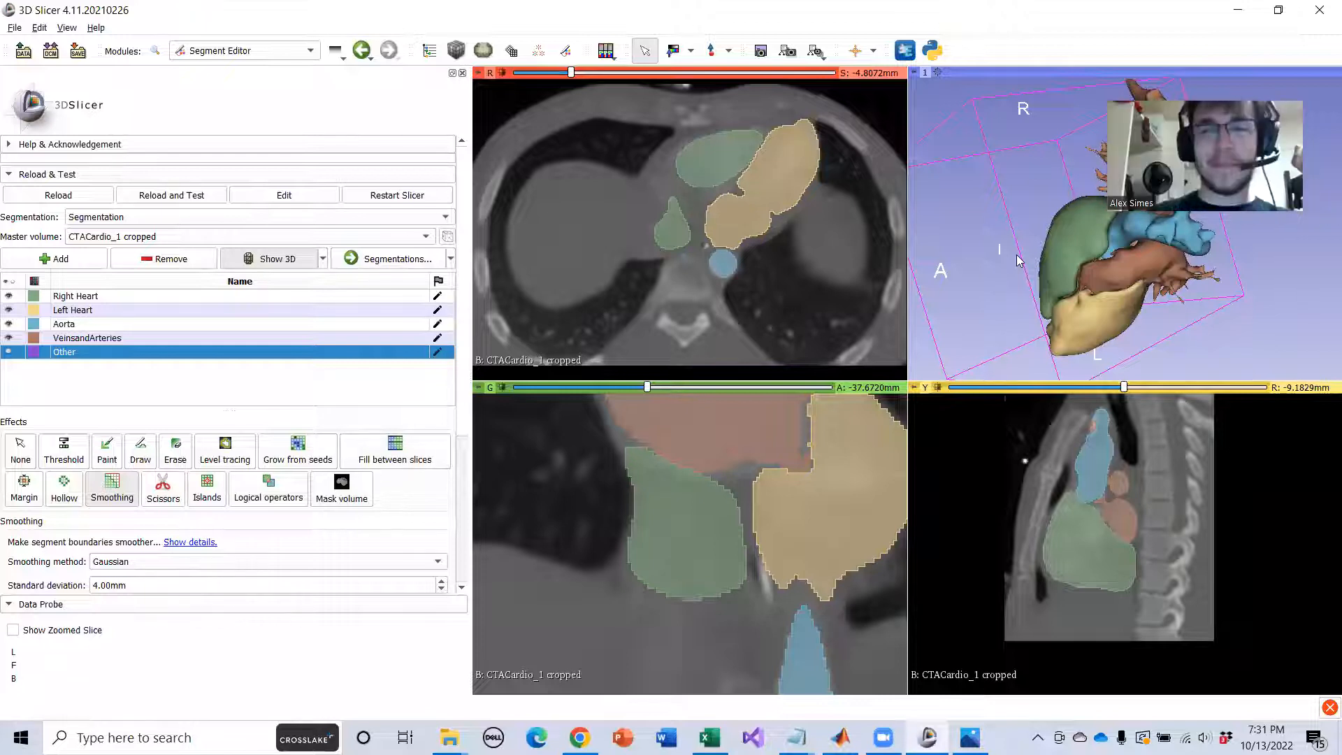
scroll(790, 573, "down", 5)
scroll(790, 572, "up", 7)
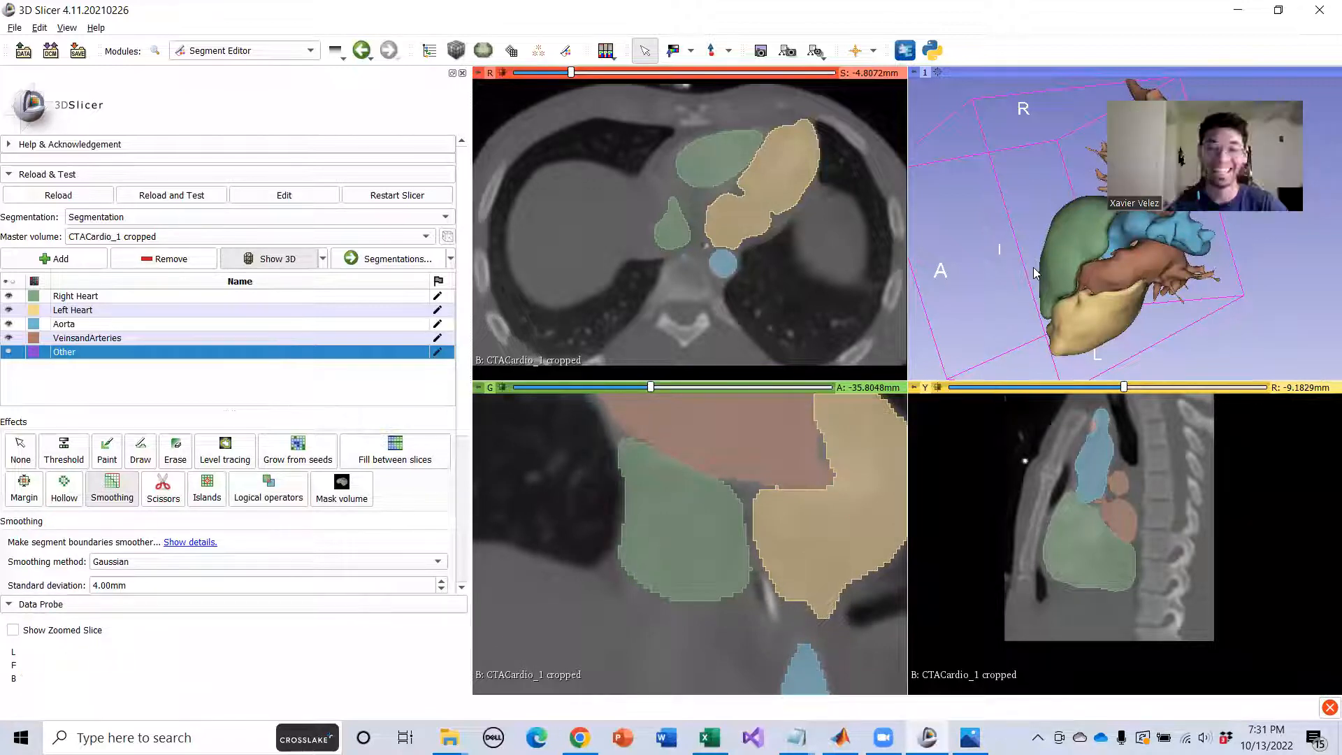
left_click(15, 27)
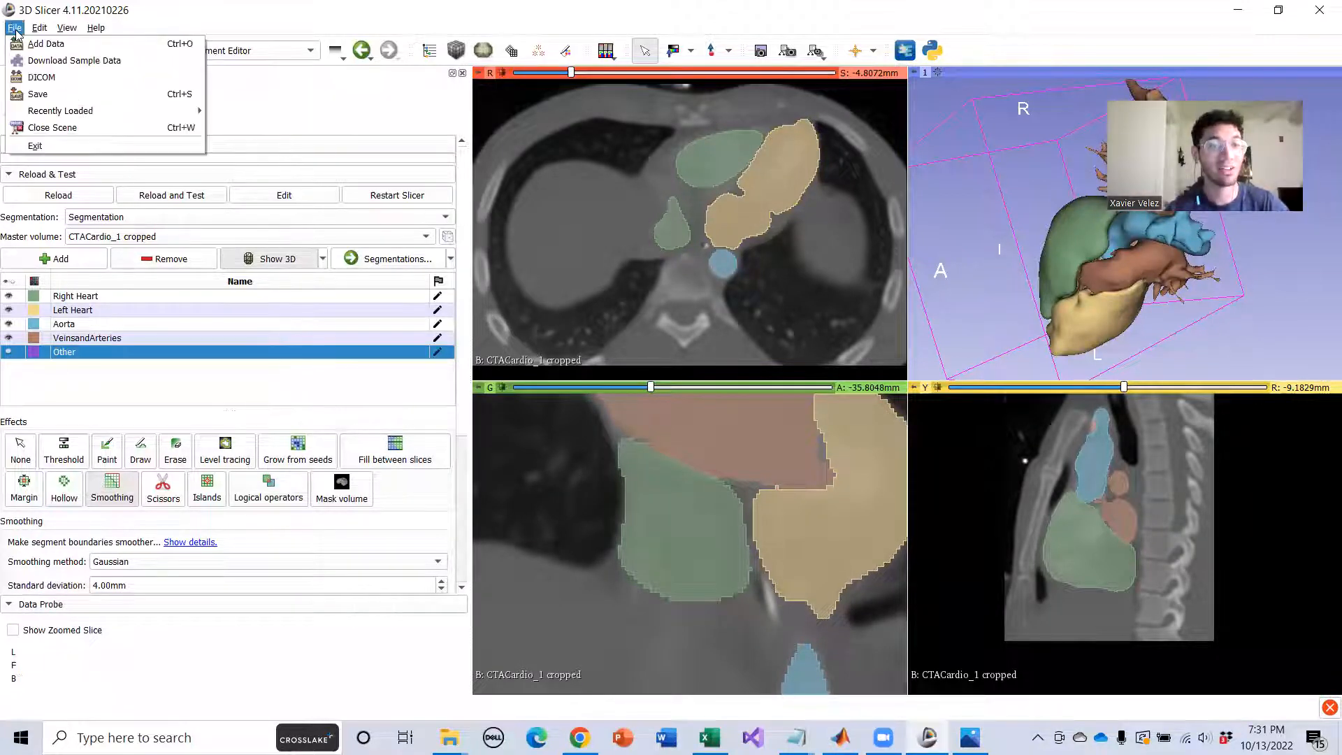
mouse_move(67, 27)
mouse_move(15, 27)
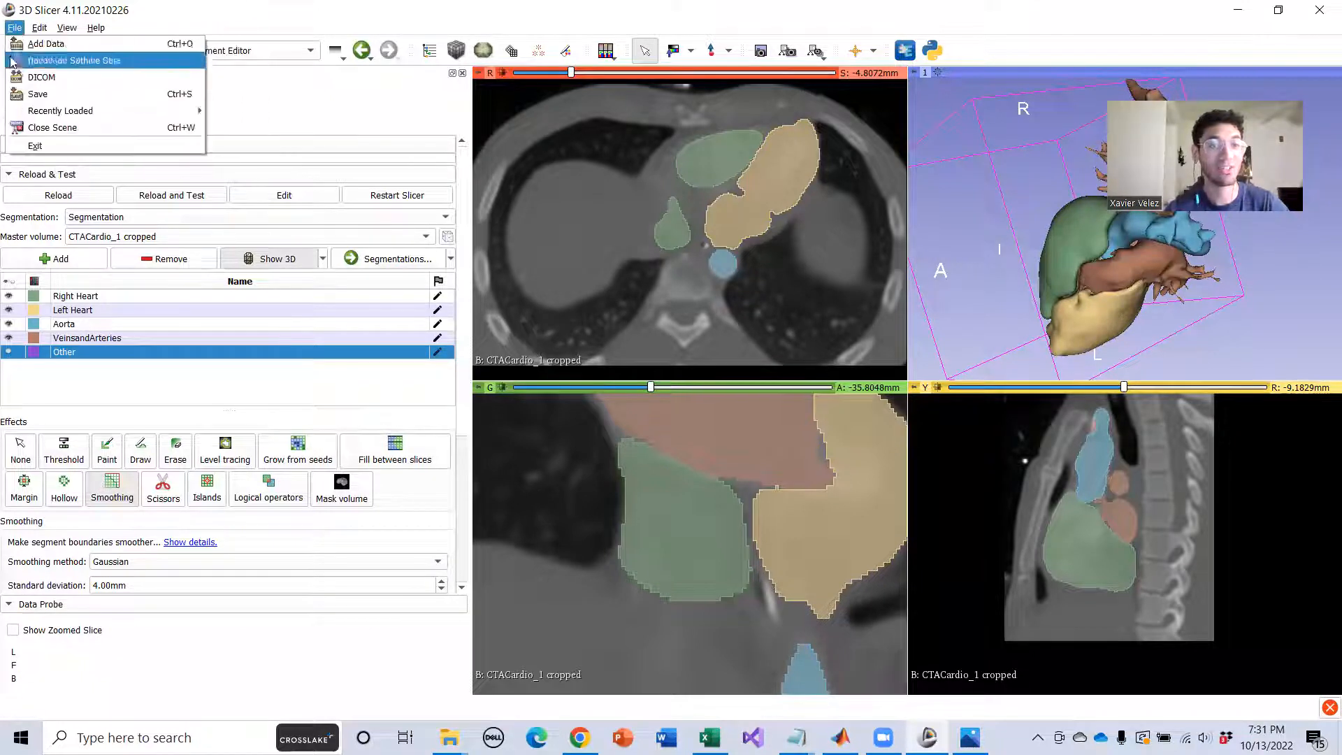
left_click(468, 6)
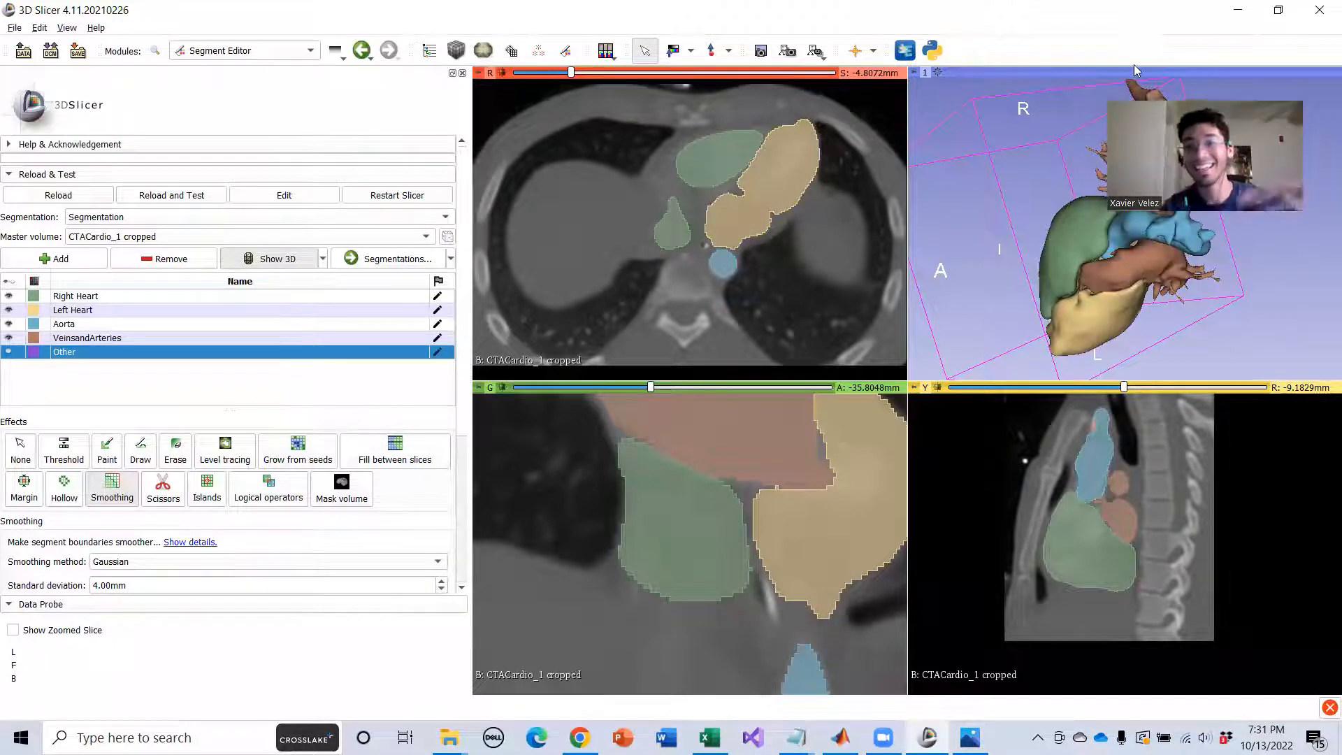